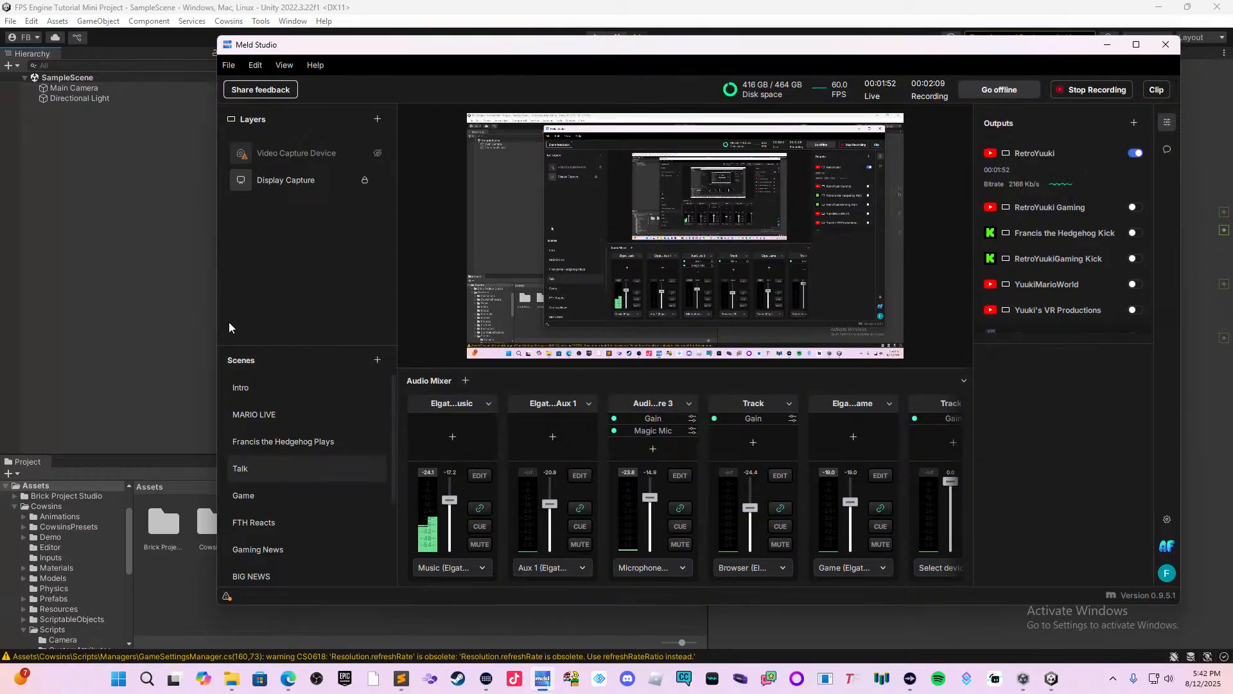
Switch to the Unity editor and view the ProBuilder entry in the Package Manager.
left_click(207, 322)
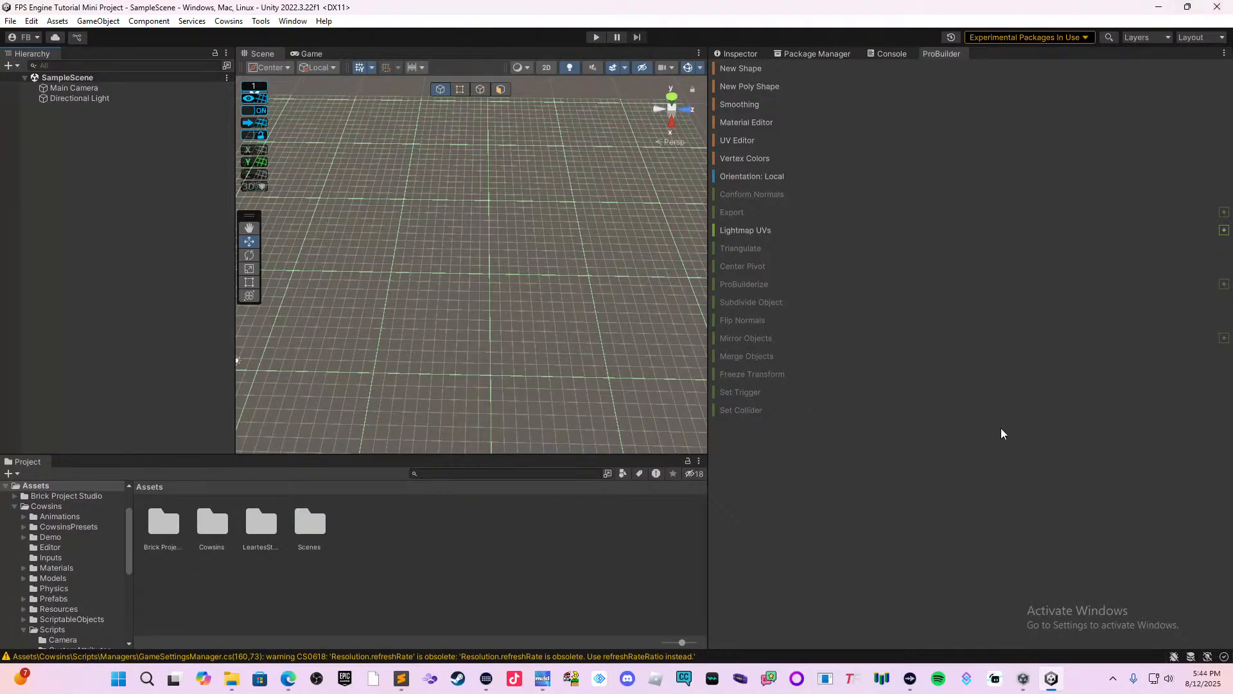
left_click(798, 52)
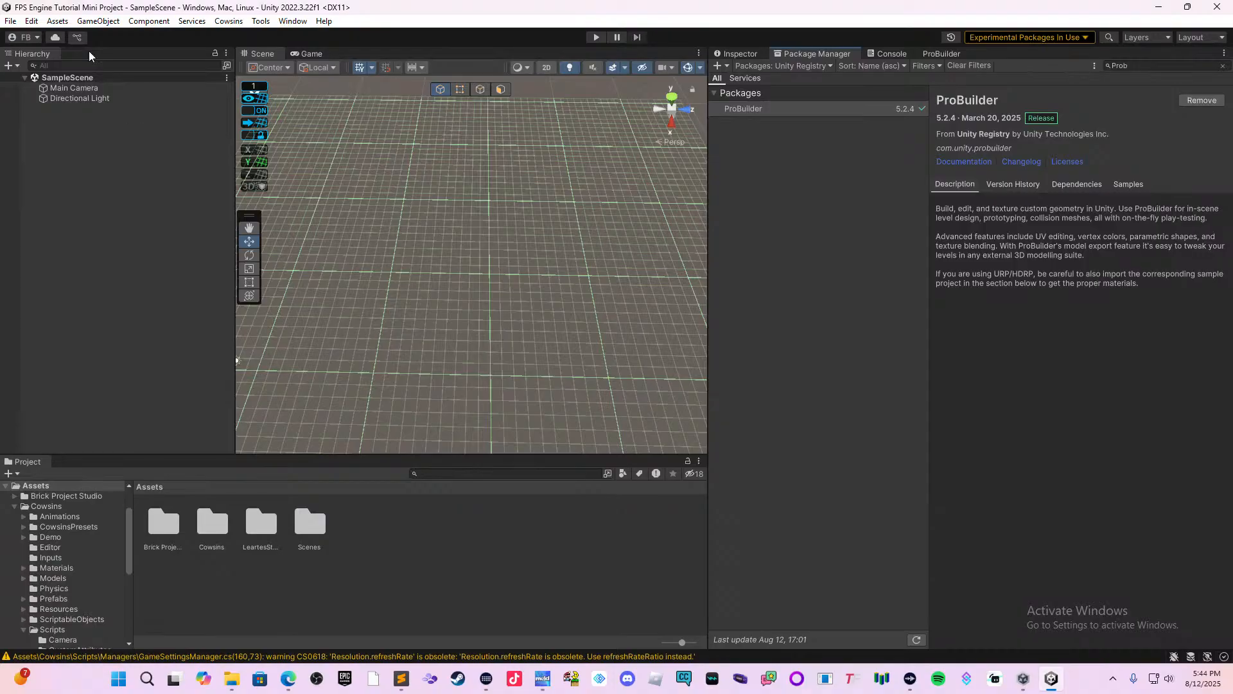
Create an empty object at the root of SampleScene and name it SYSTEM.
right_click(64, 285)
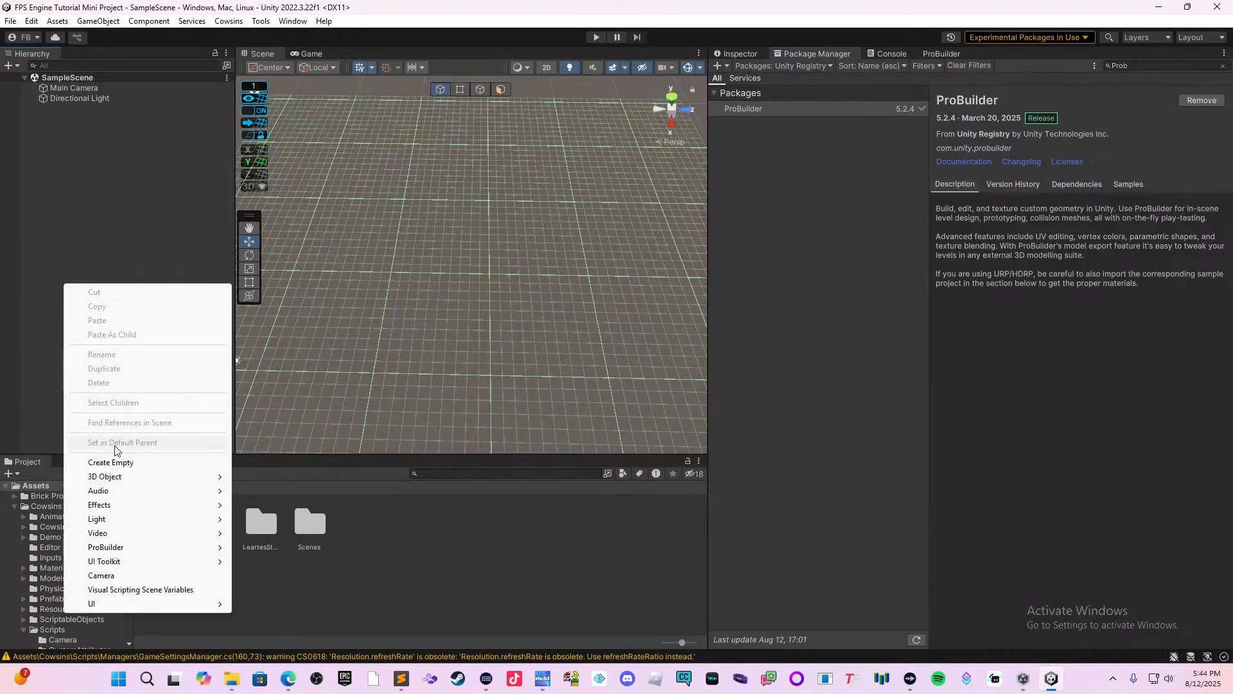
left_click(111, 462)
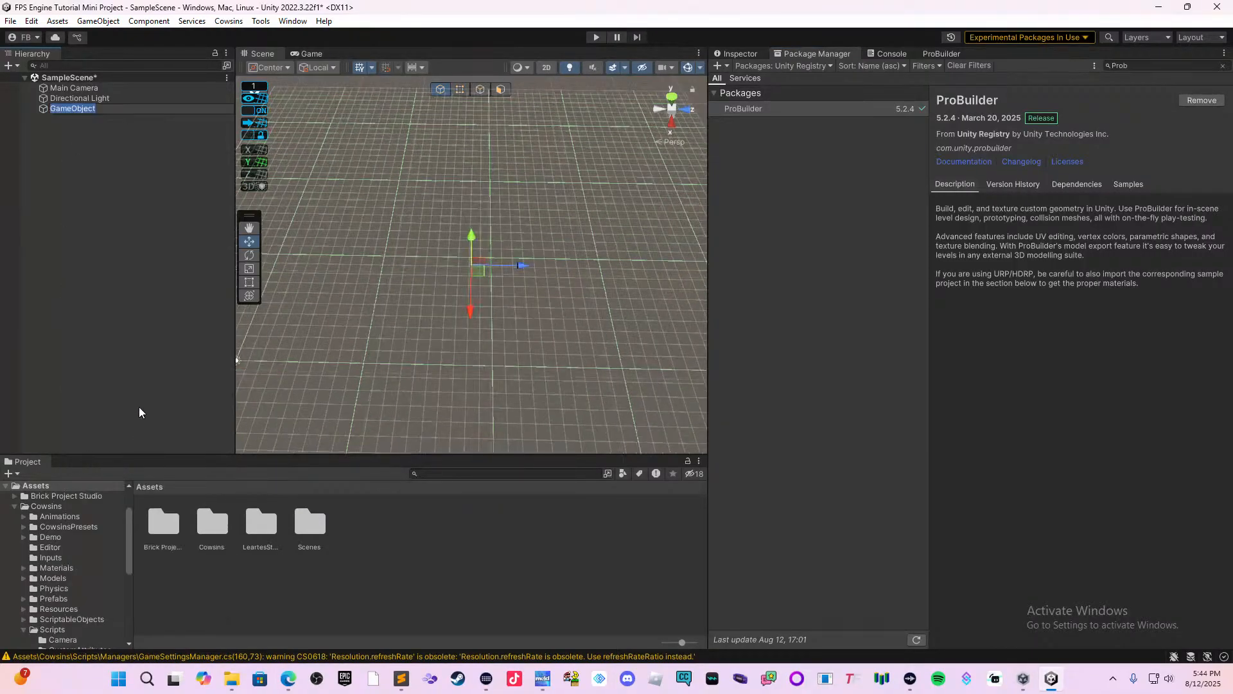
type("SYSTE<M<")
key("BackSpace")
key("BackSpace")
key("Return")
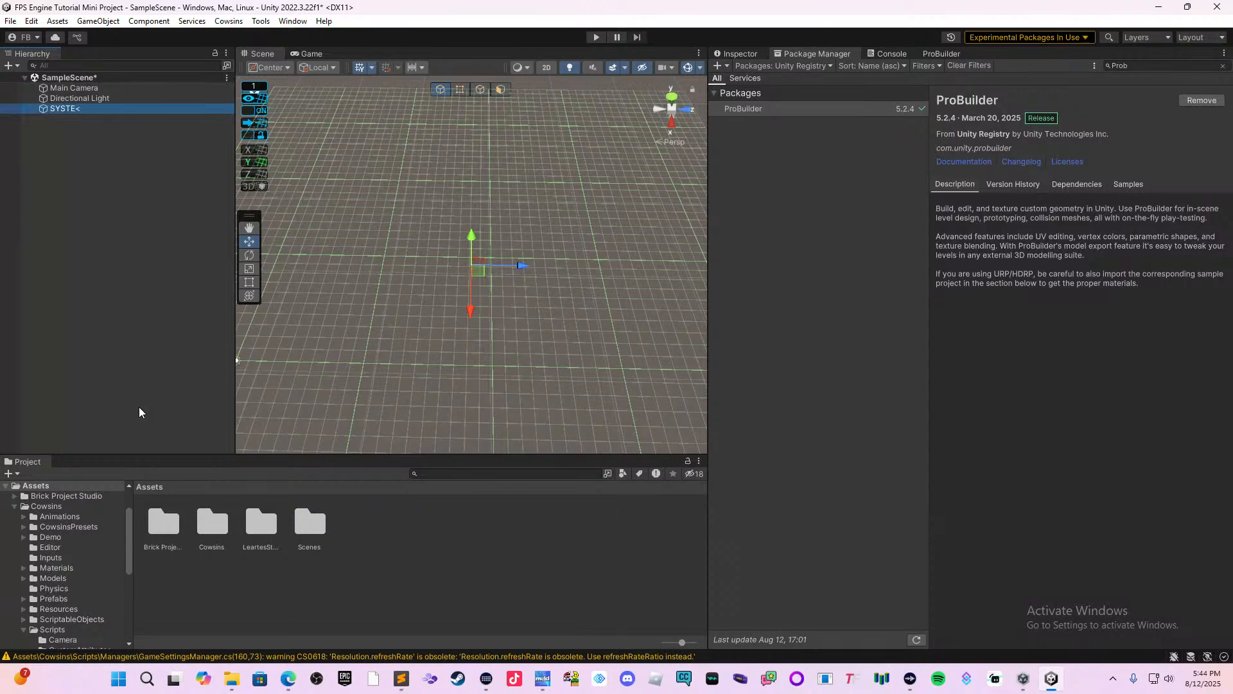
left_click(86, 110)
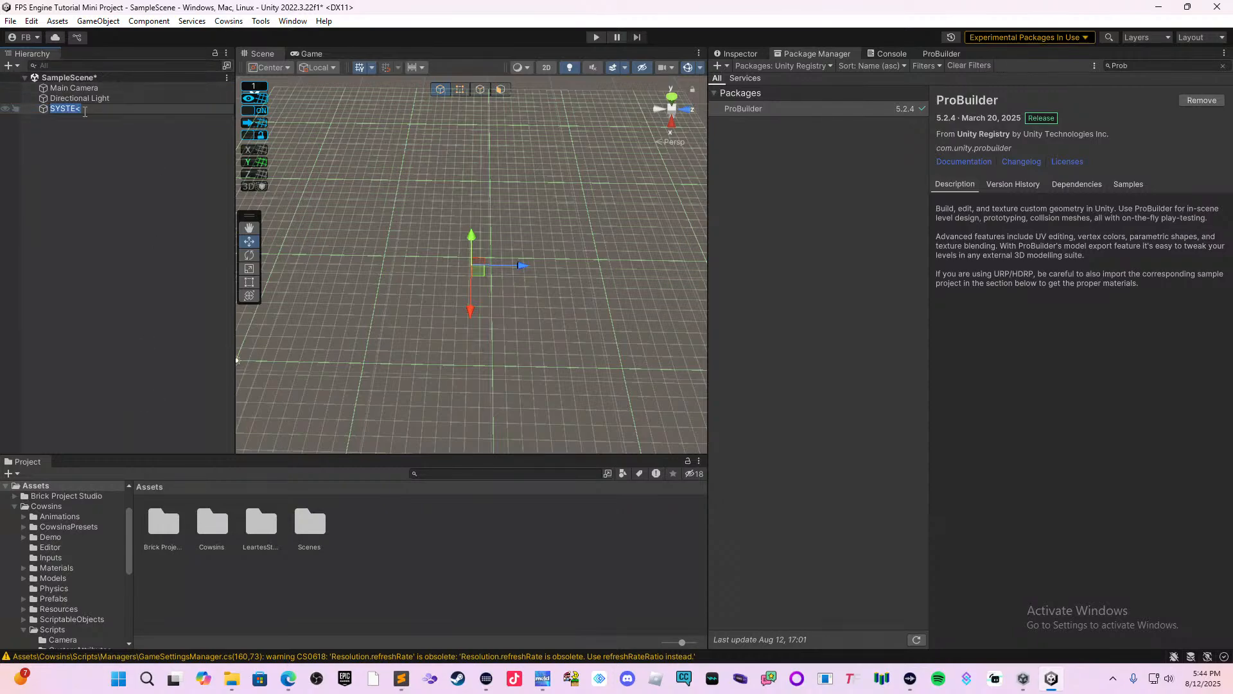
type("SYSTEM")
key("Return")
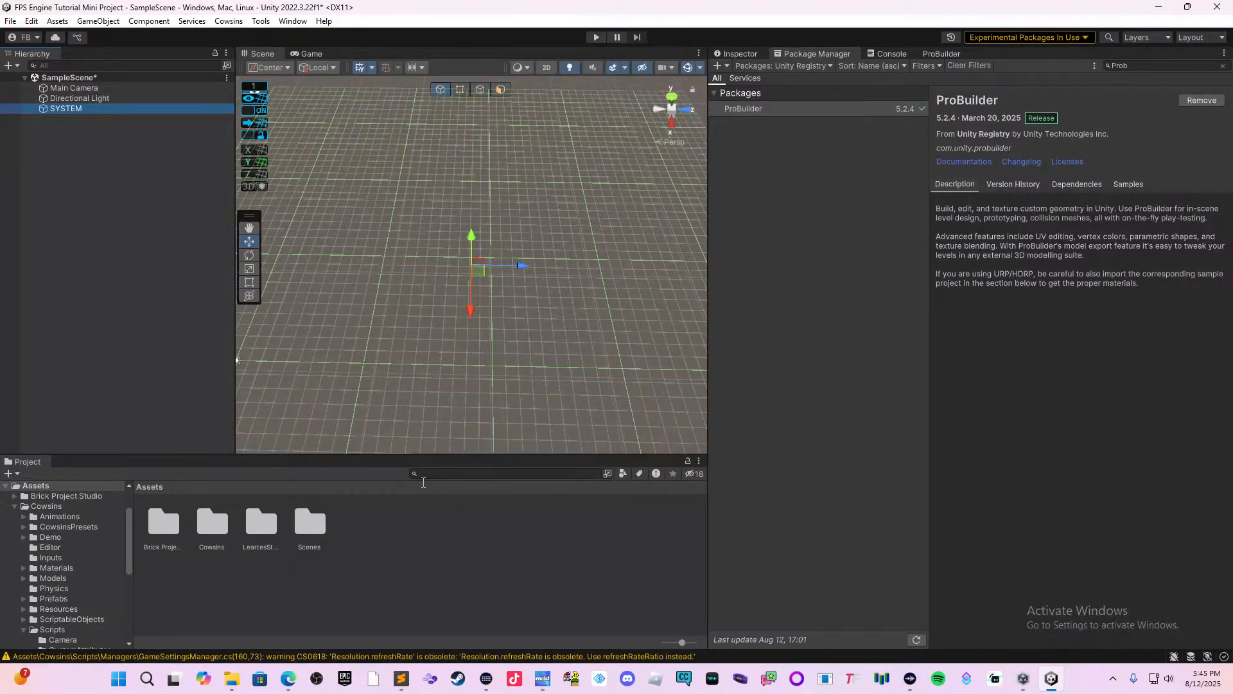
Add the MovementCowsinsFPSController prefab from Cowsins/Prefabs/PlayerControllers to the scene as a child of SYSTEM.
double_click(215, 528)
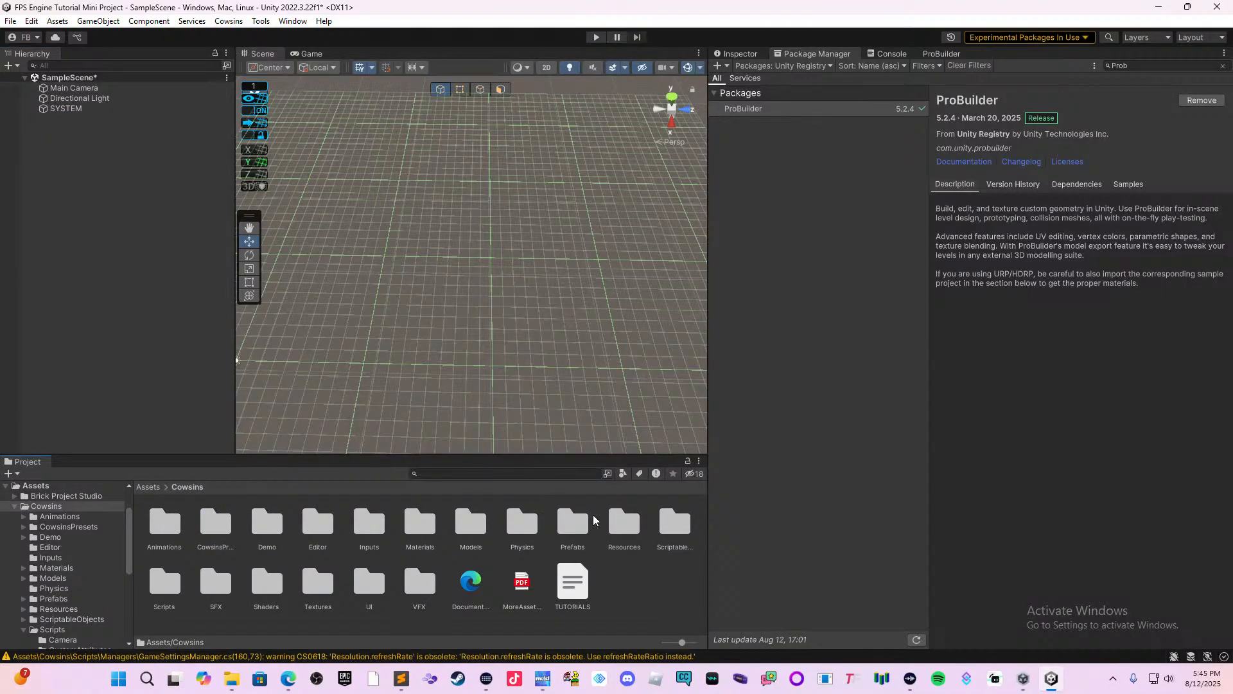
left_click(574, 527)
double_click(552, 533)
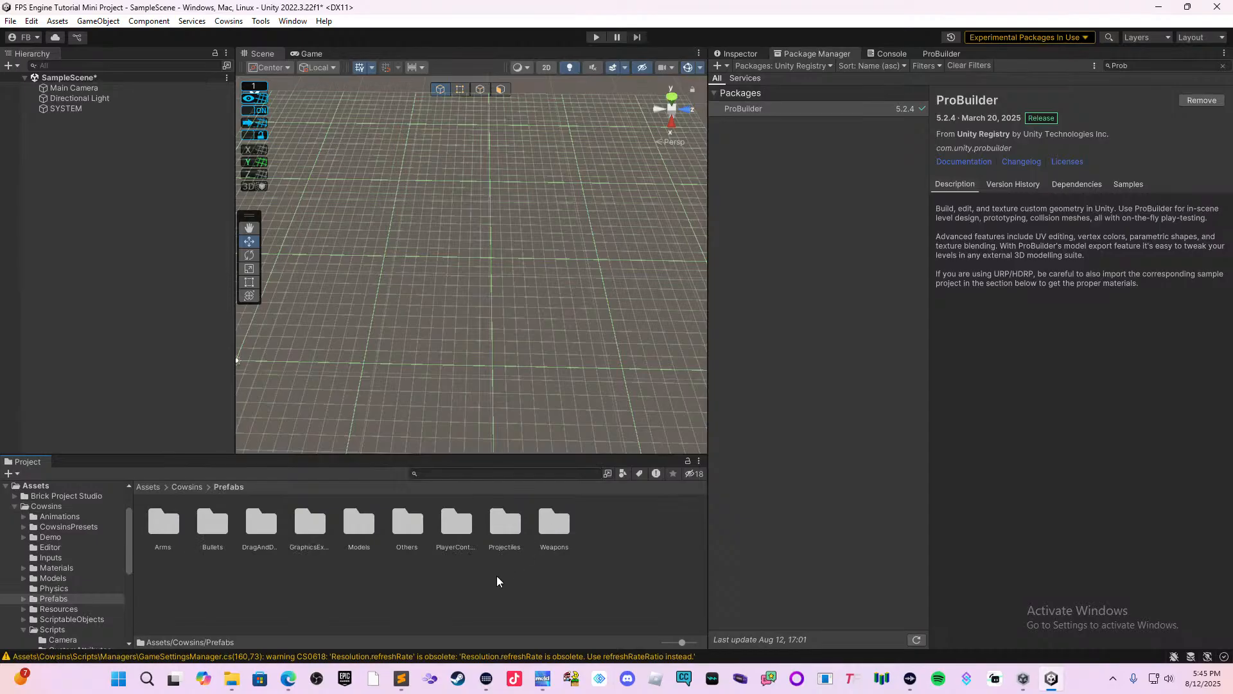
left_click(458, 534)
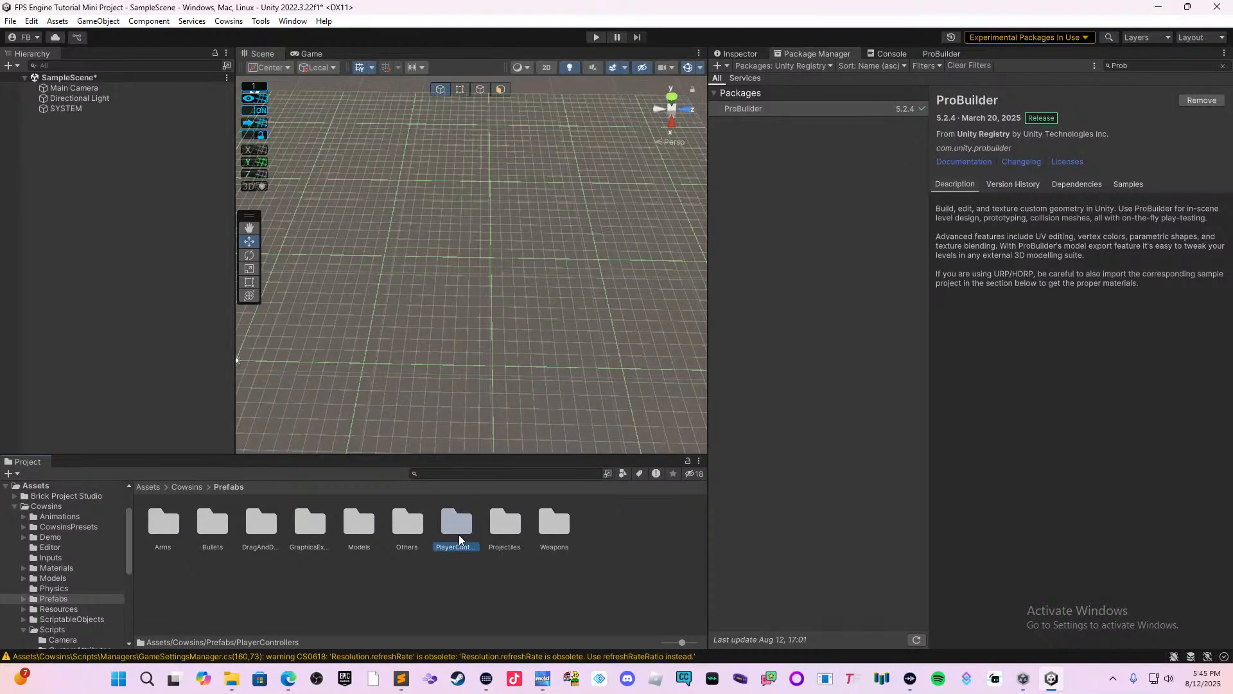
double_click(458, 527)
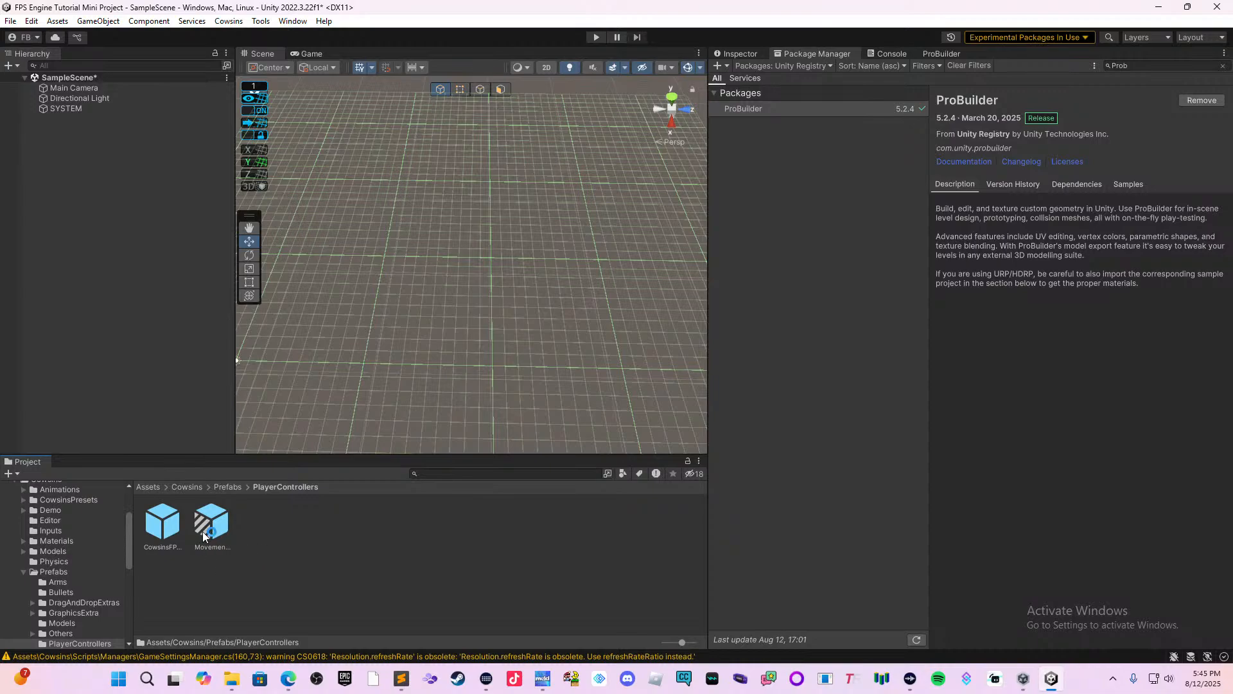
left_click_drag(210, 532, 214, 305)
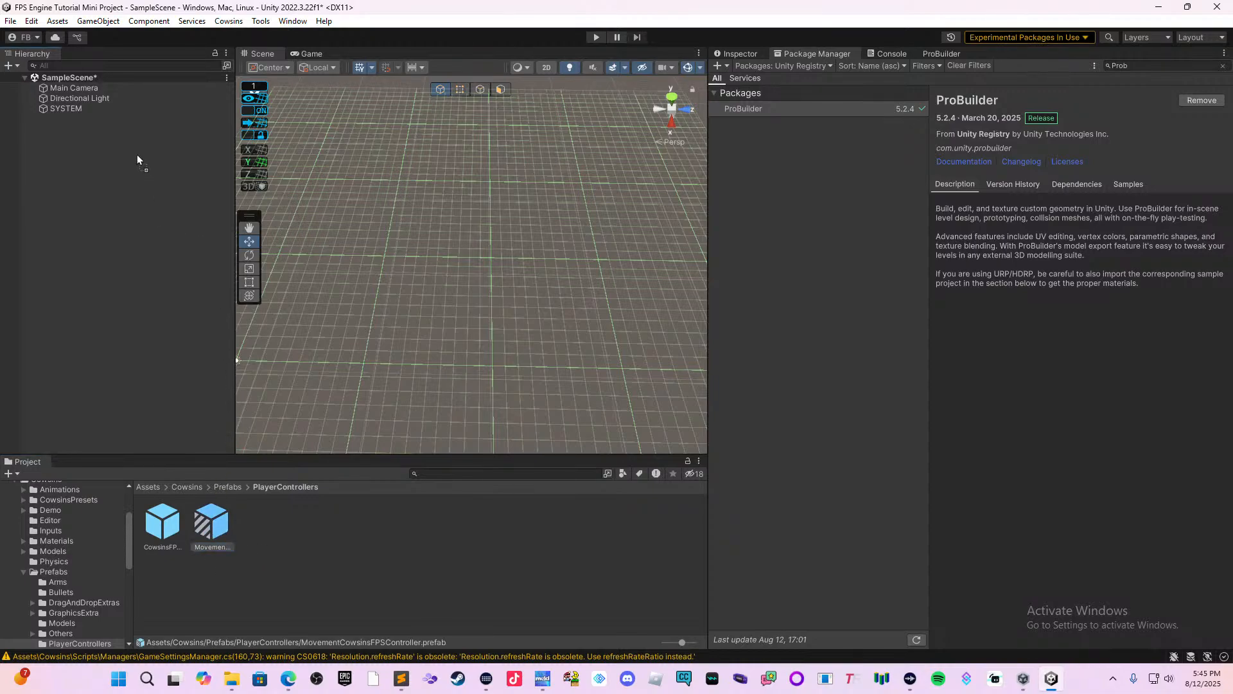
left_click_drag(137, 154, 102, 110)
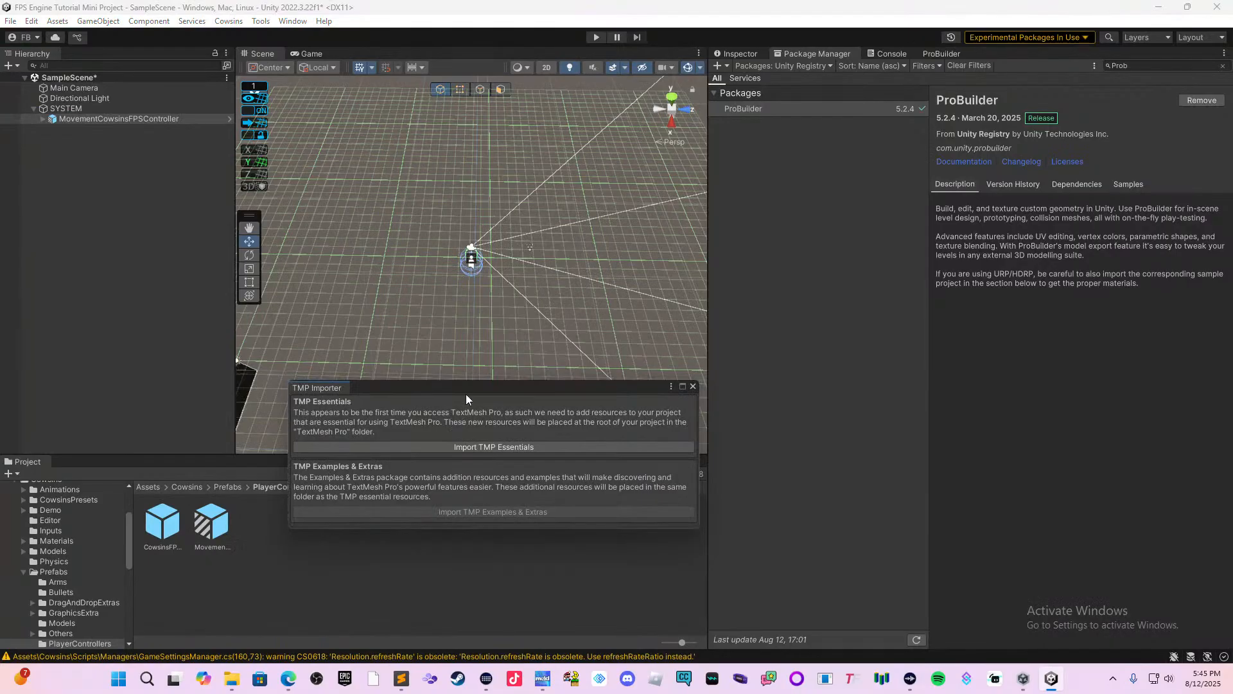
Import the TMP Essentials and the TMP Examples & Extras, and close the TMP Importer.
left_click_drag(466, 398, 550, 289)
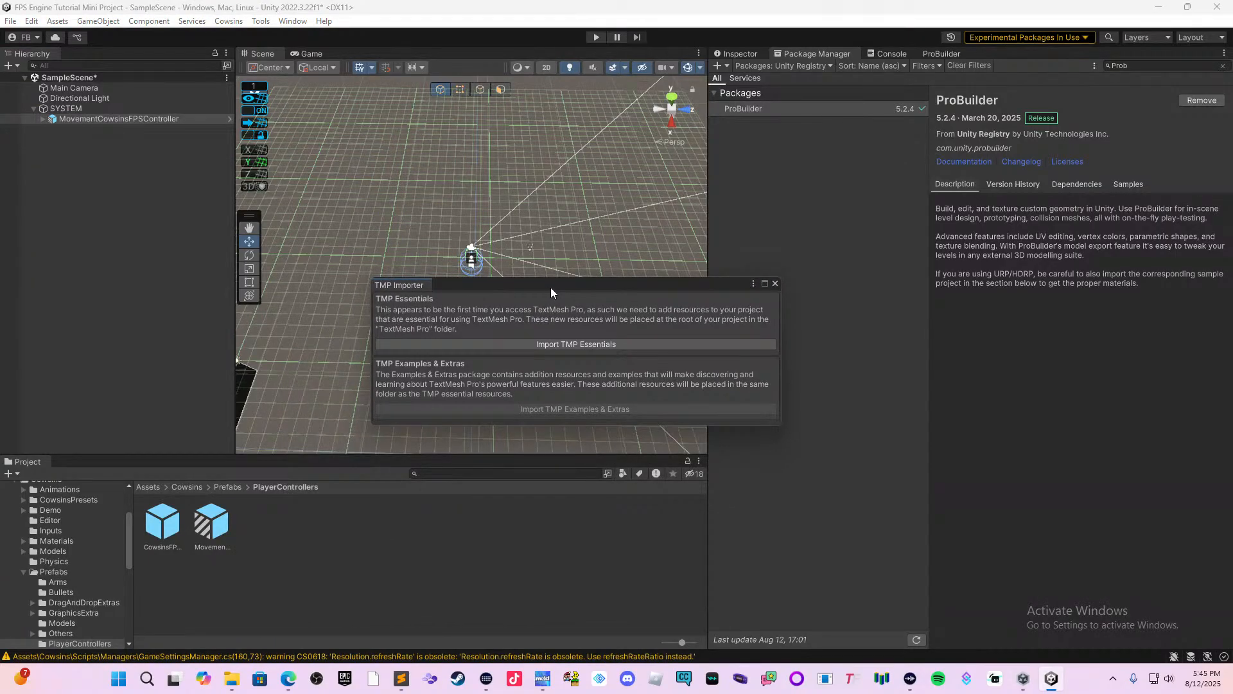
left_click(561, 338)
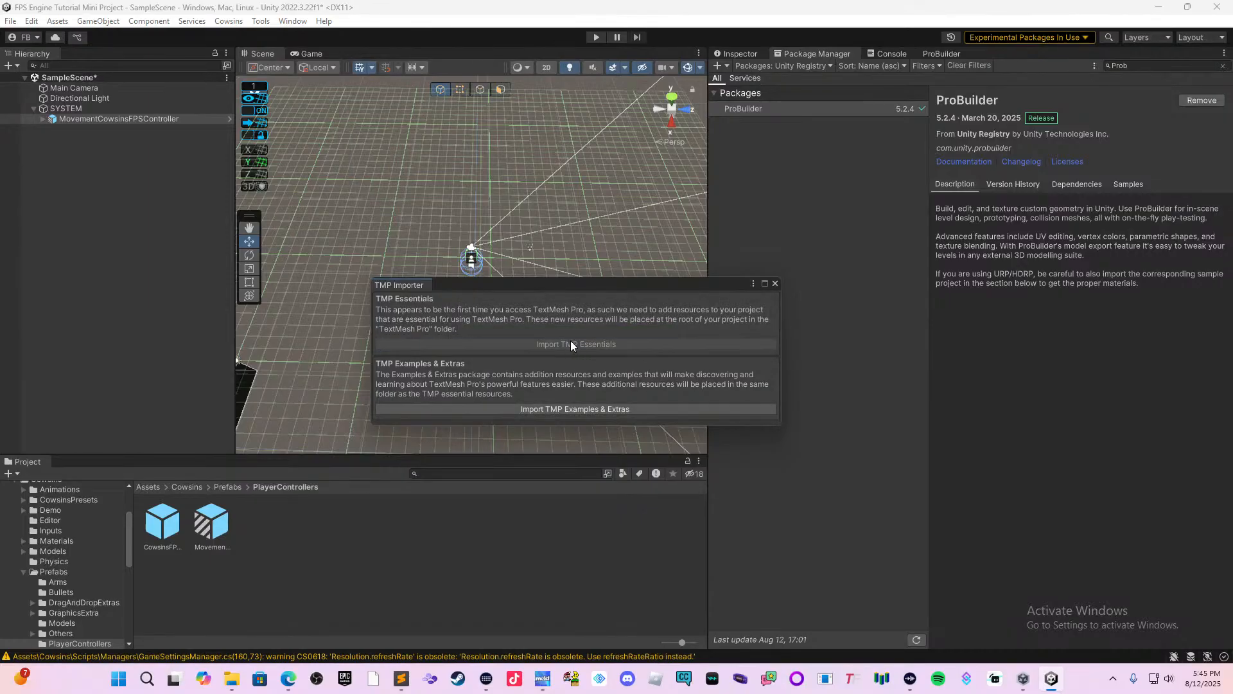
left_click(576, 404)
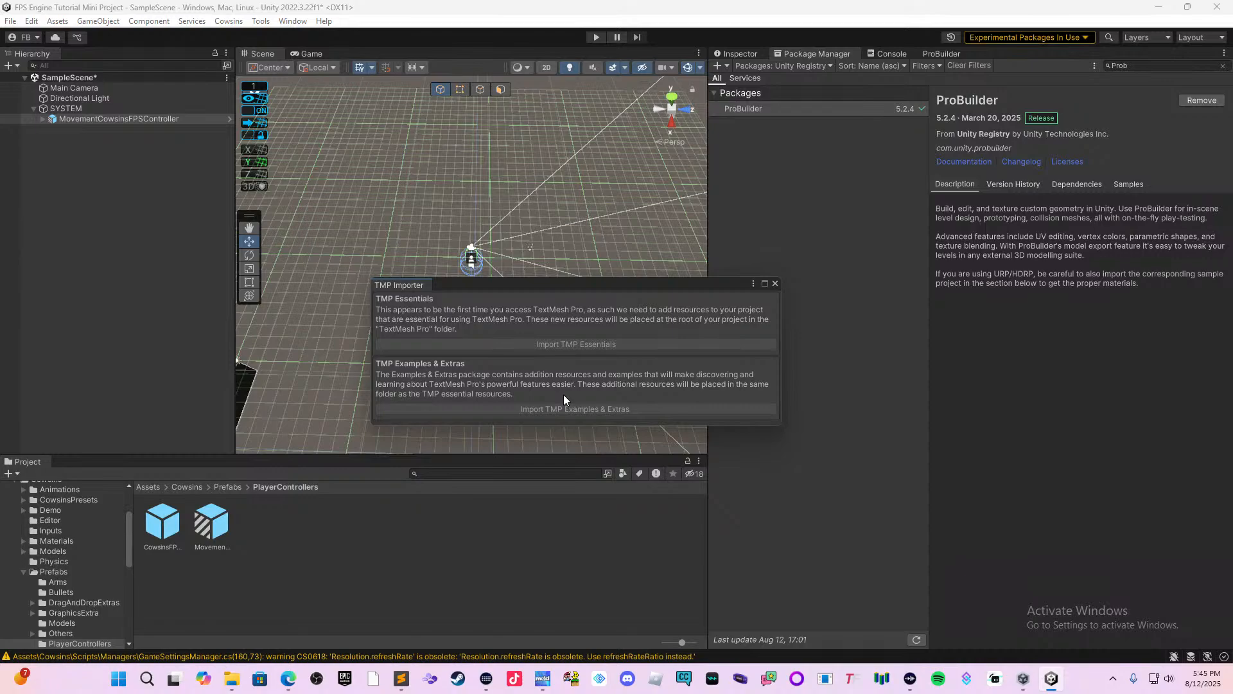
left_click(774, 284)
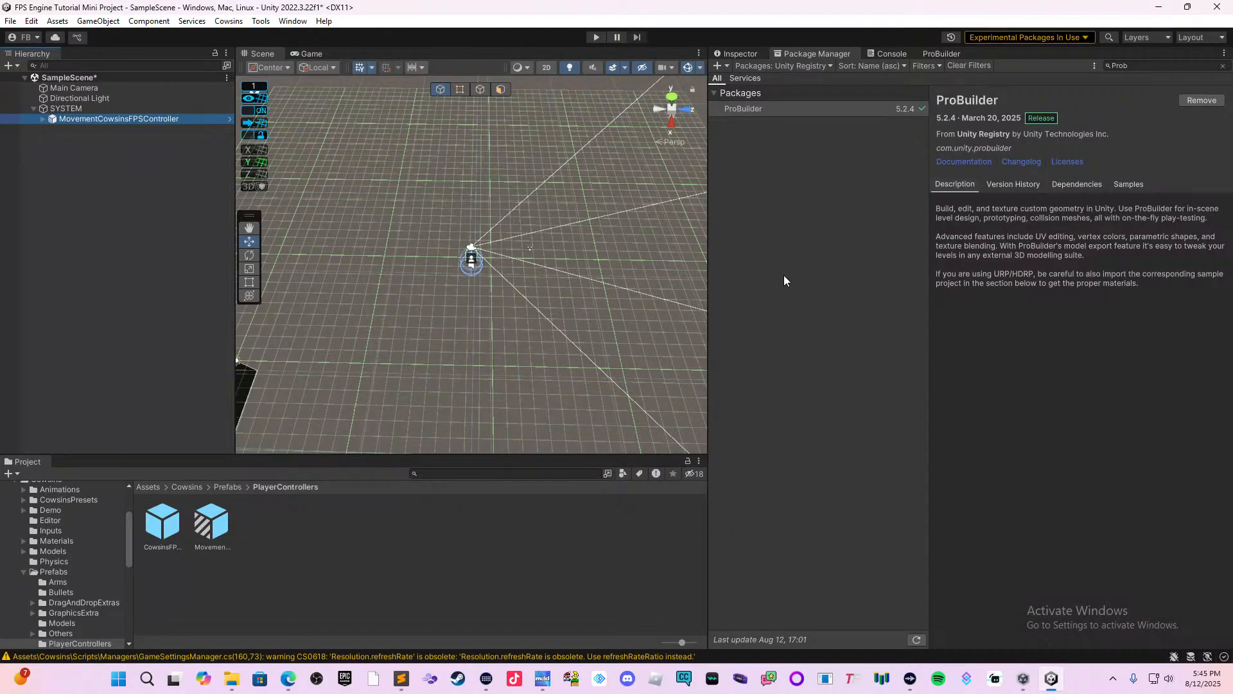
Create another empty object at the scene root and name it LEVEL.
left_click(195, 201)
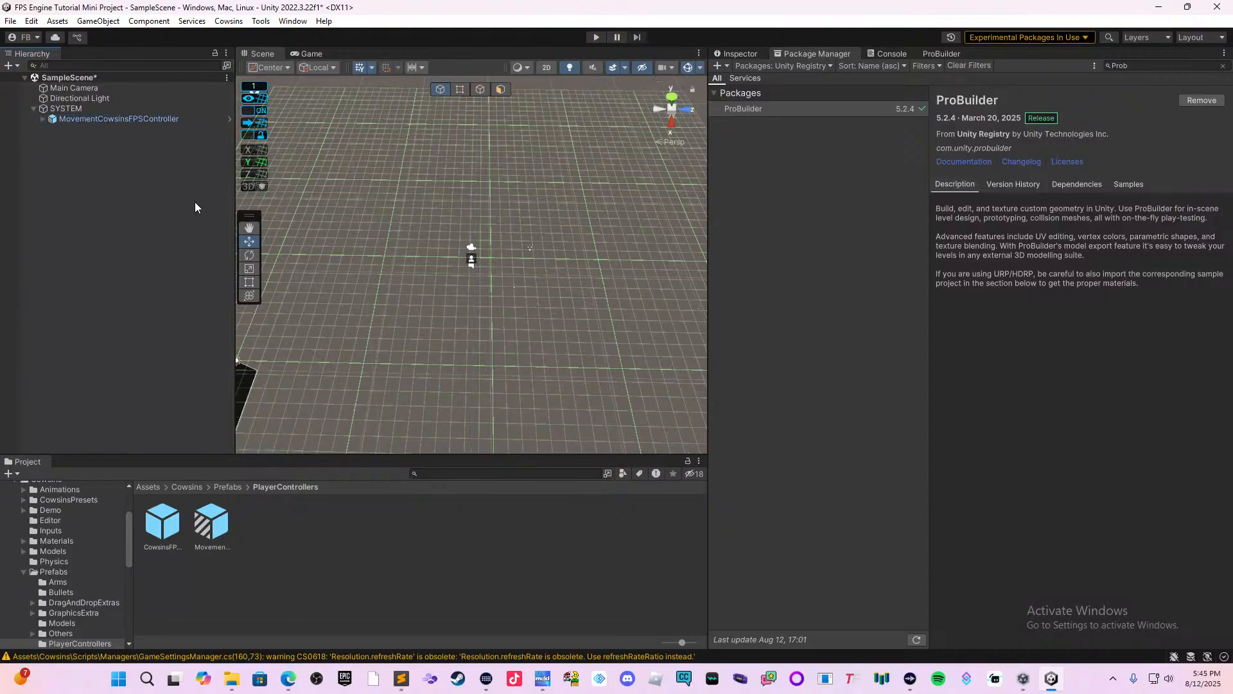
right_click(3, 123)
left_click(192, 203)
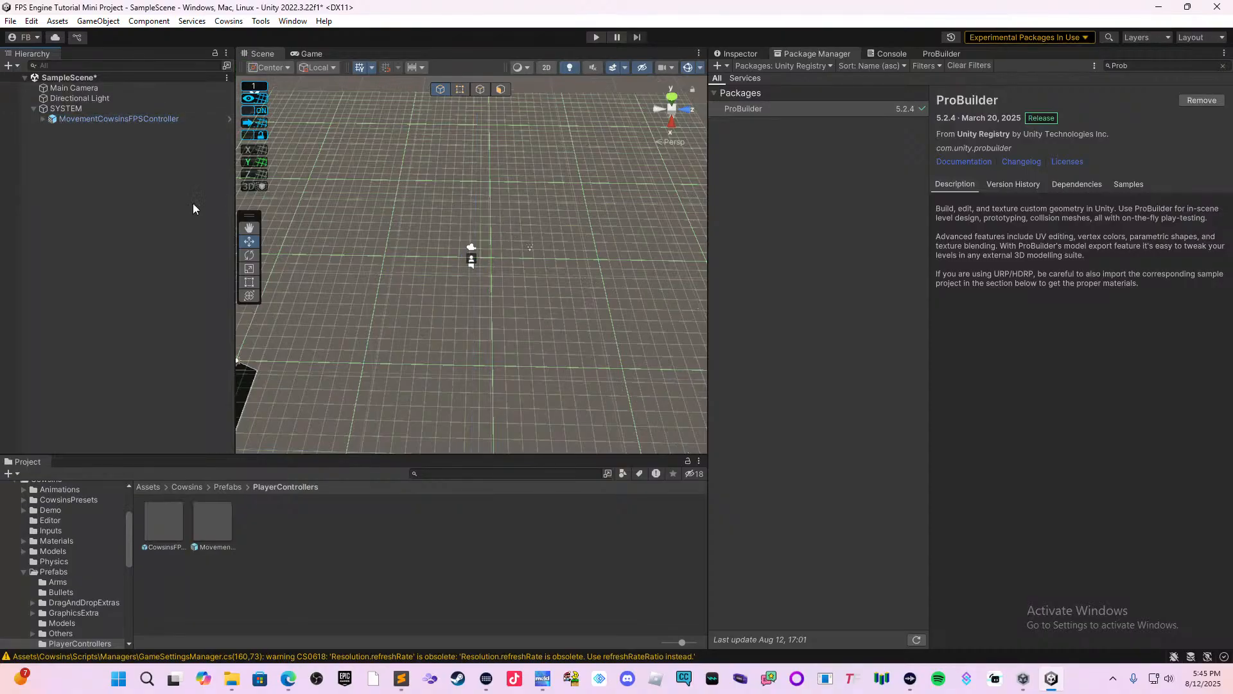
right_click(192, 203)
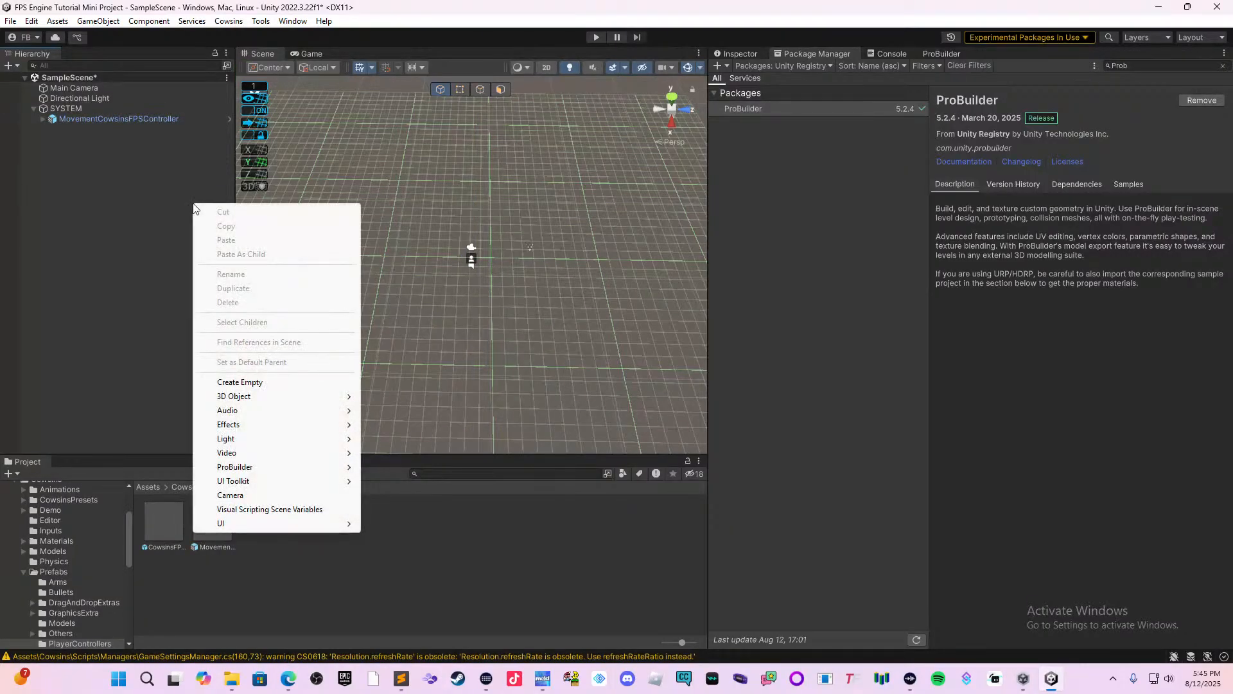
left_click(281, 381)
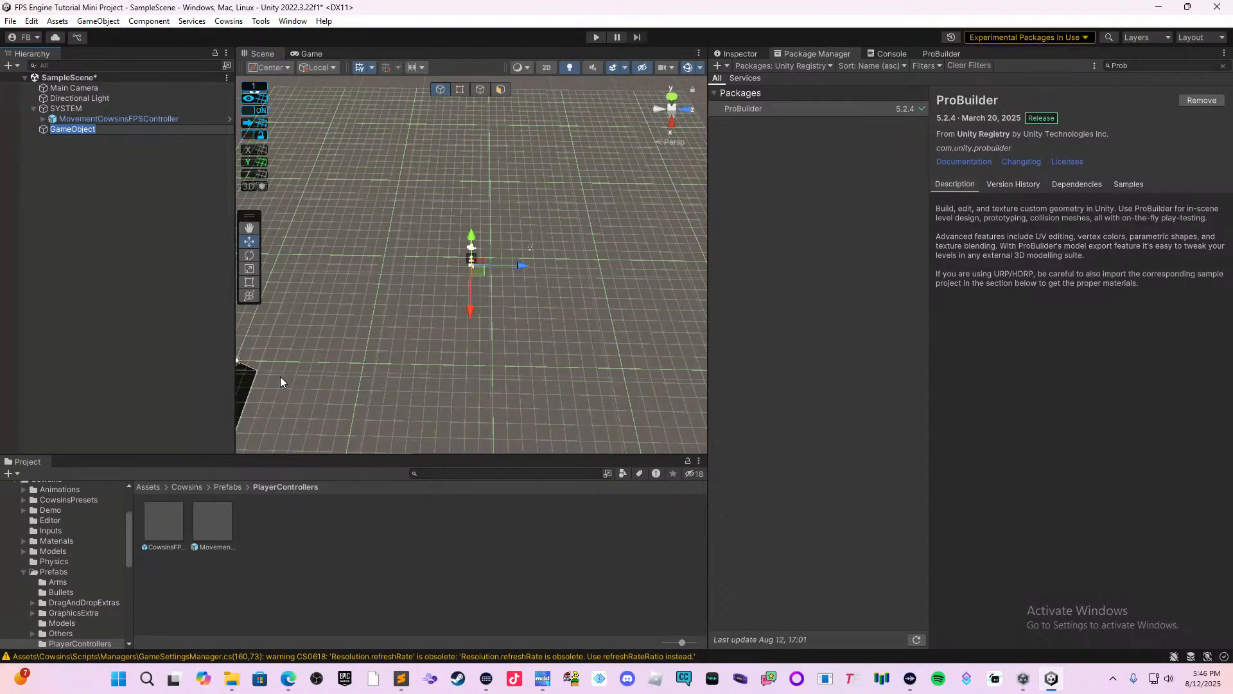
key("BackSpace")
type("LEVEL")
key("Return")
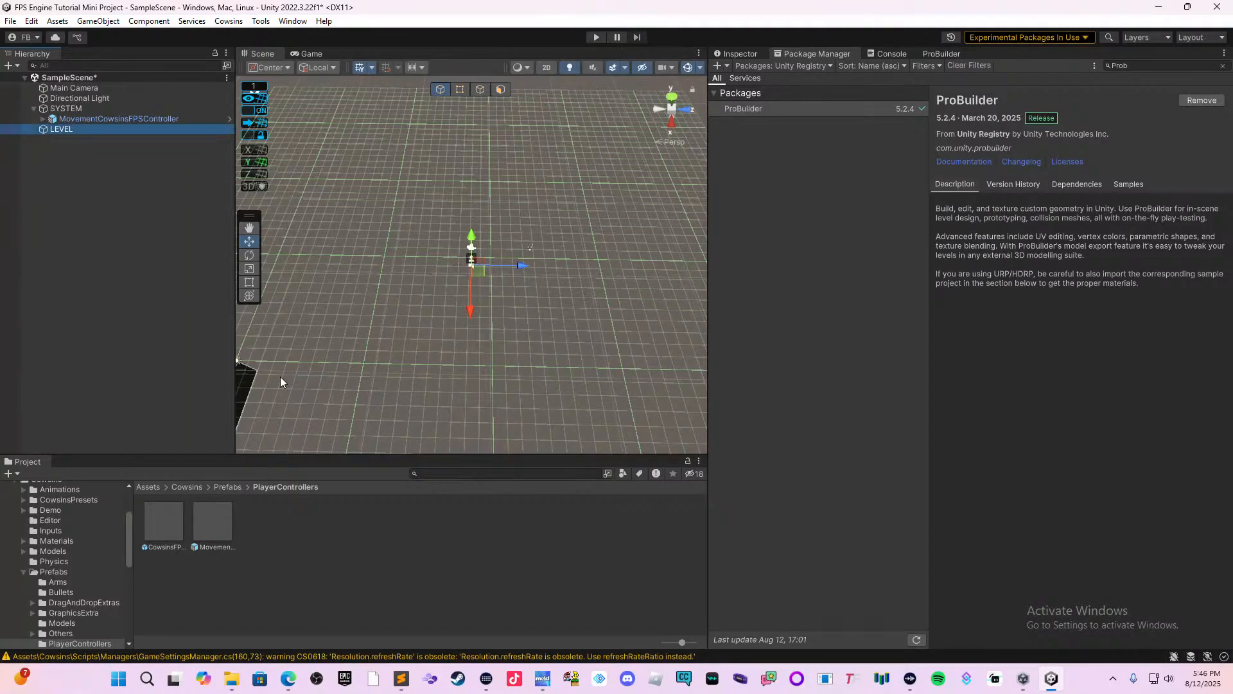
Create an empty object named ENVIRONMENT and make it a child of LEVEL.
right_click(149, 245)
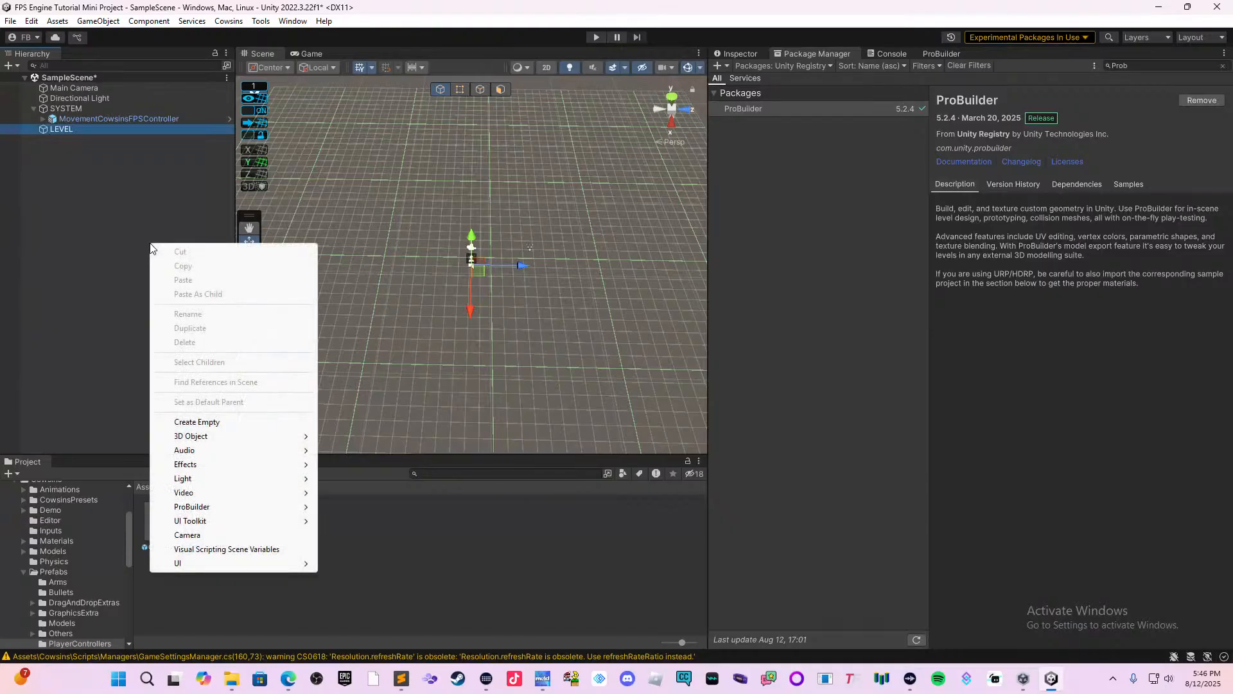
left_click(189, 422)
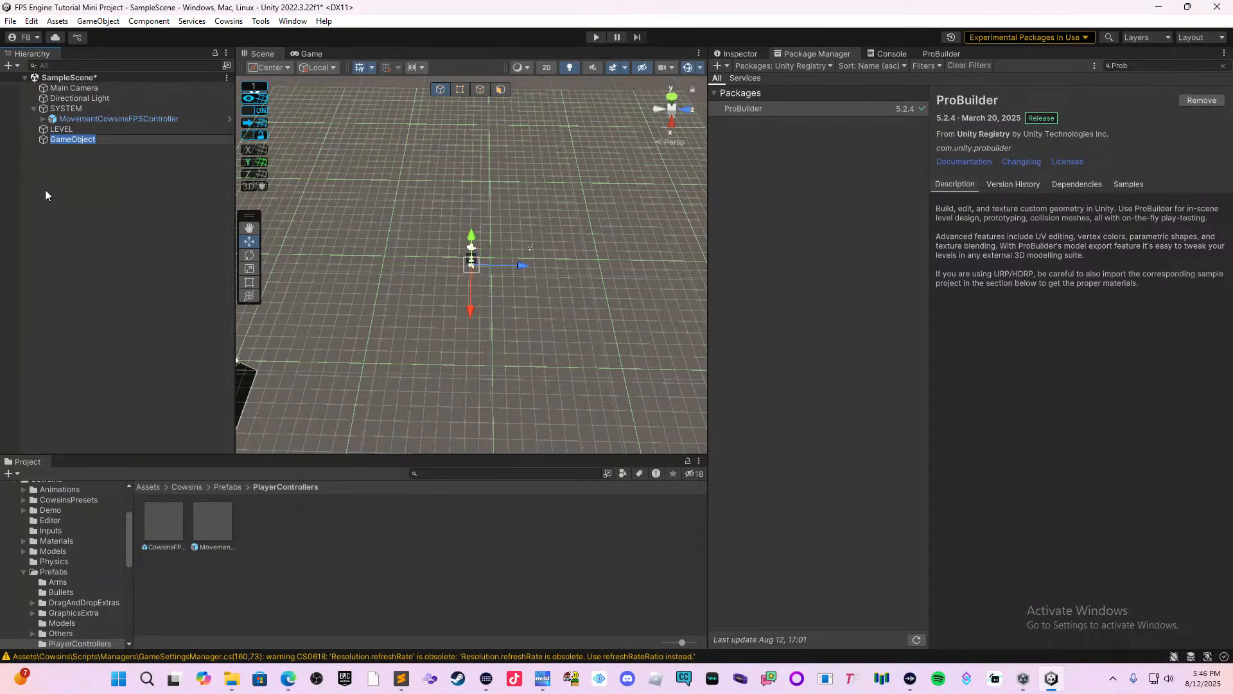
type("ENVIRONMENT")
key("Return")
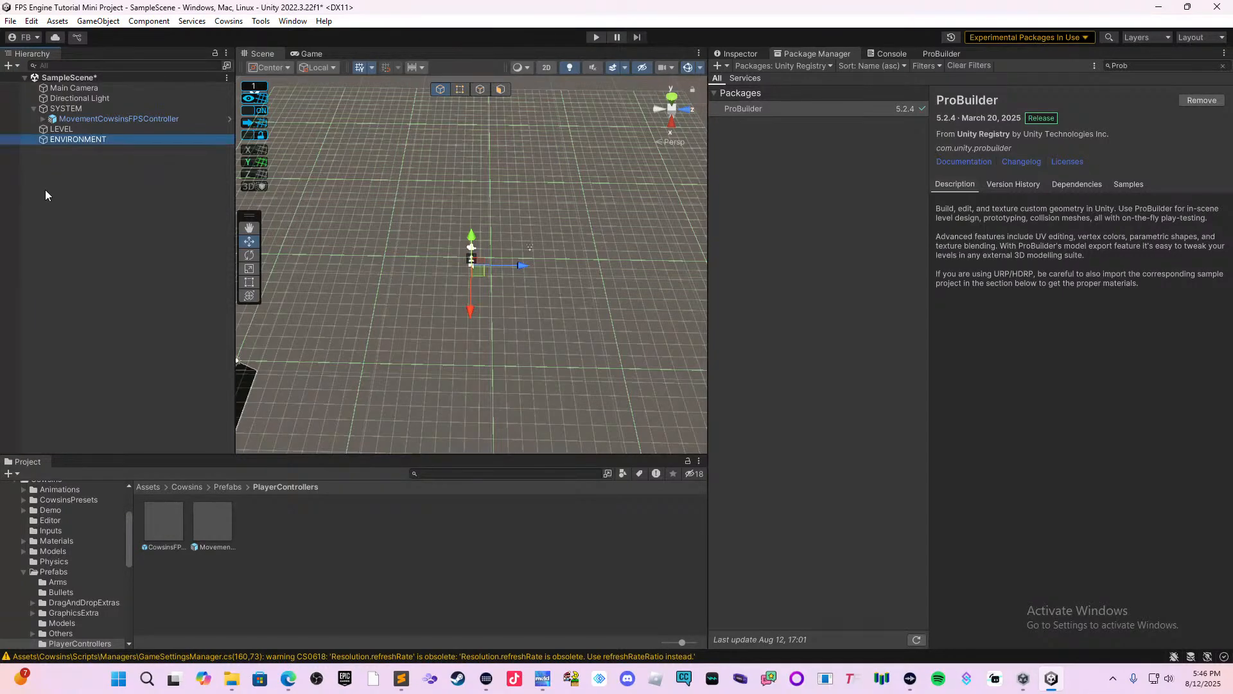
mouse_move(110, 136)
left_mouse_down()
mouse_move(126, 145)
mouse_move(114, 131)
left_mouse_up()
left_click(113, 152)
Create an empty object named OBJECTS and make it a child of LEVEL.
right_click(109, 153)
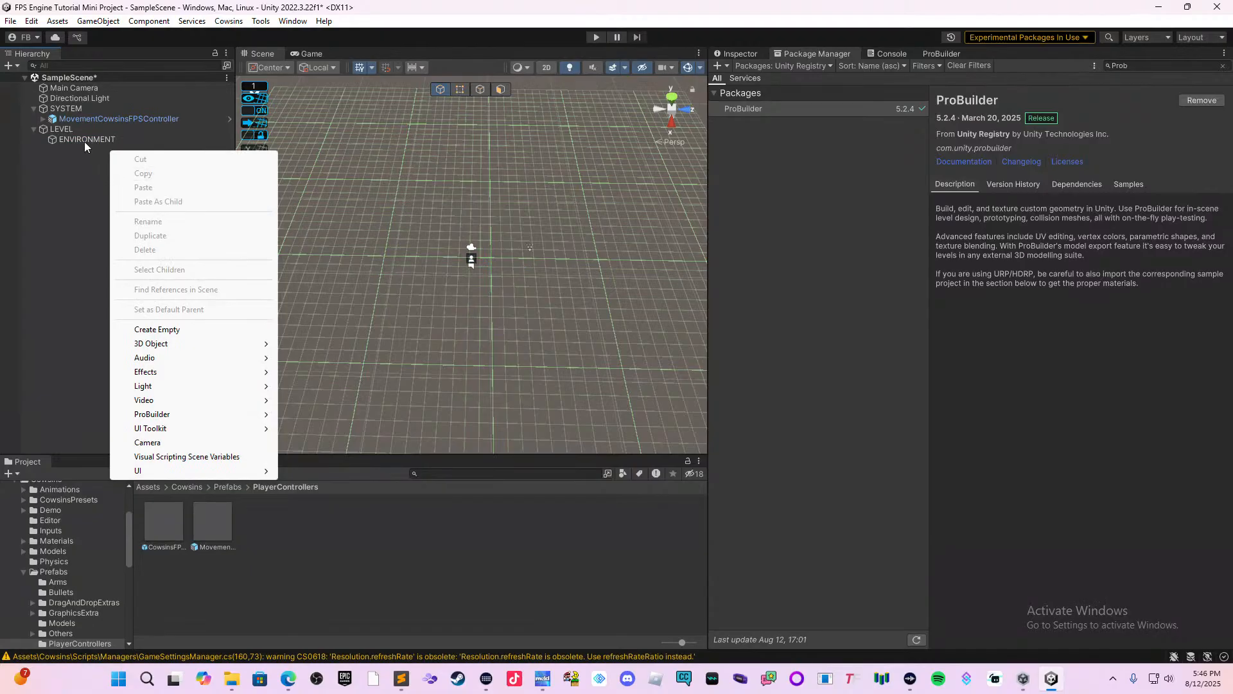
left_click(72, 130)
right_click(102, 173)
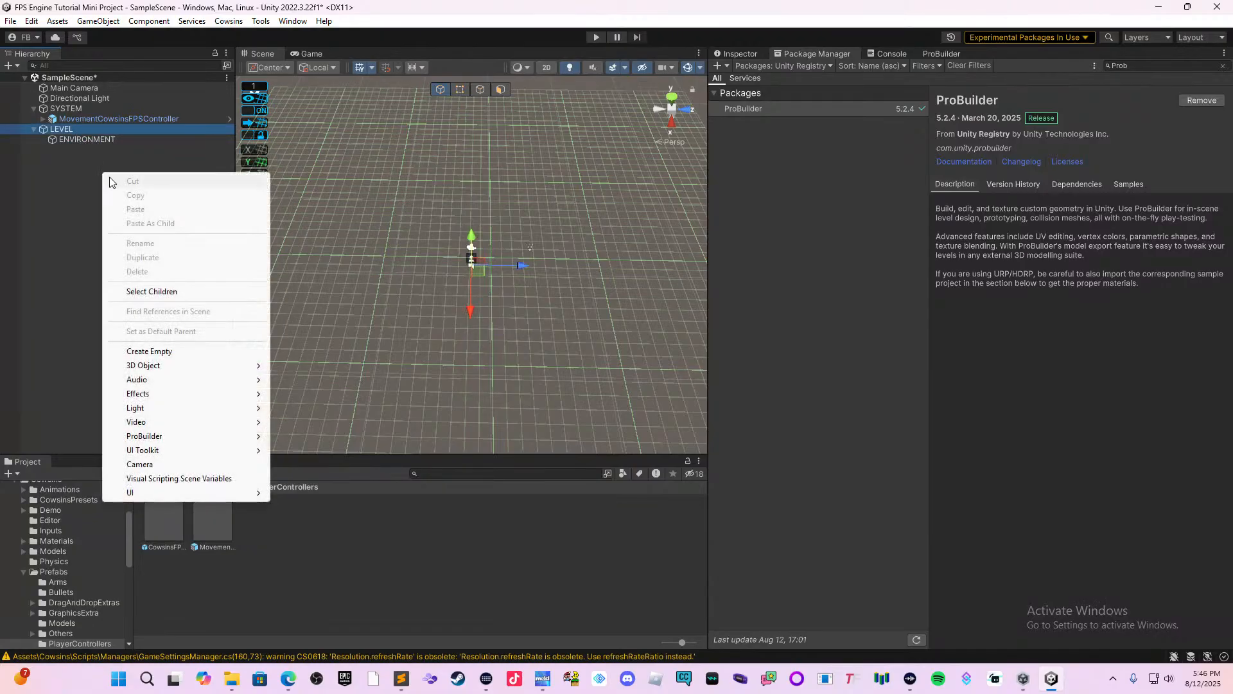
left_click(176, 351)
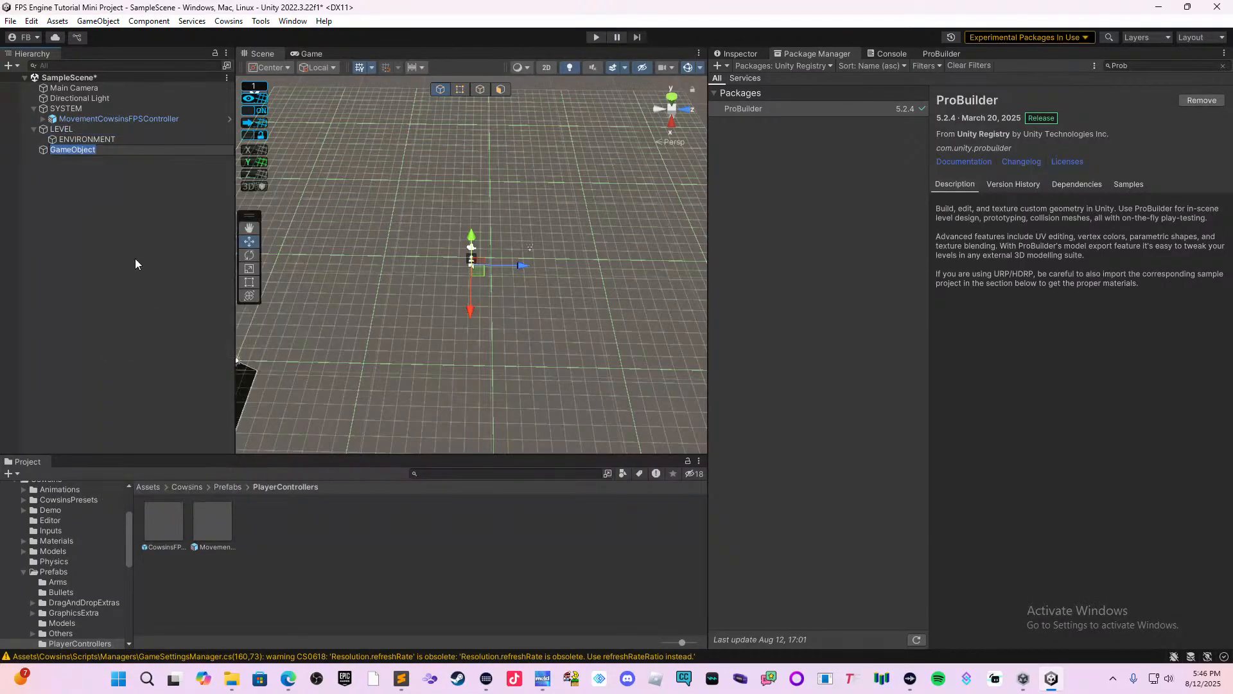
key("BackSpace")
type("OBJECTS")
key("Return")
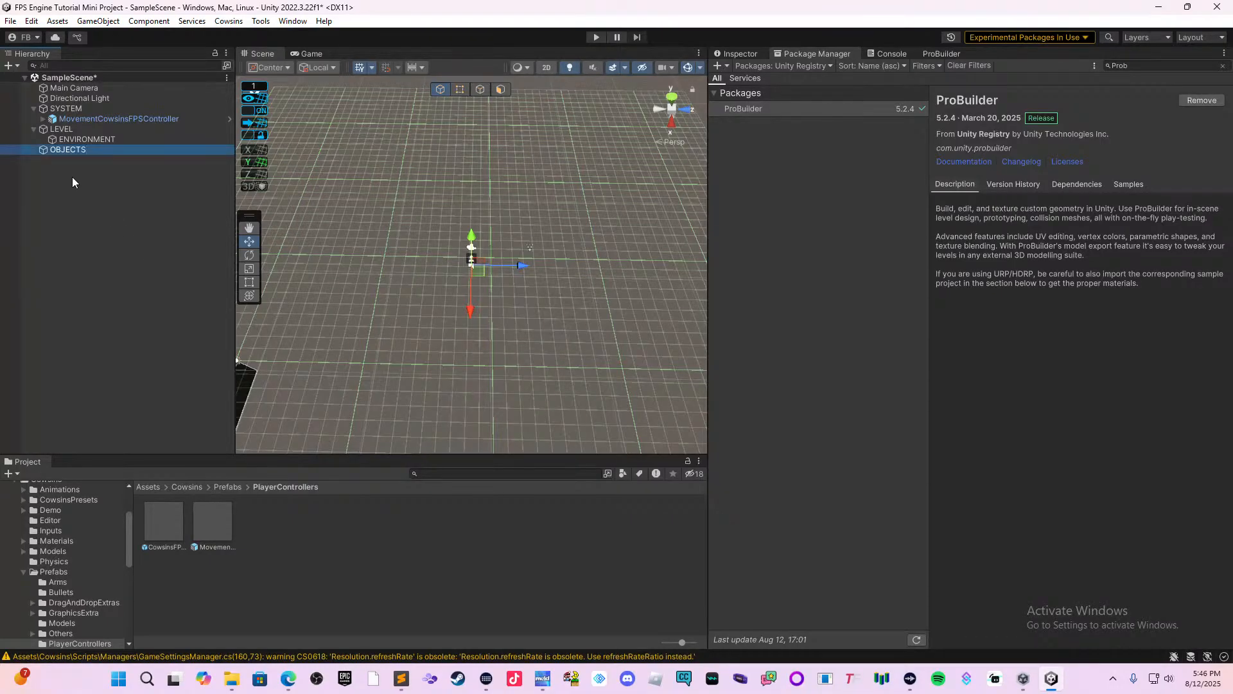
left_click_drag(63, 153, 90, 130)
left_click(106, 188)
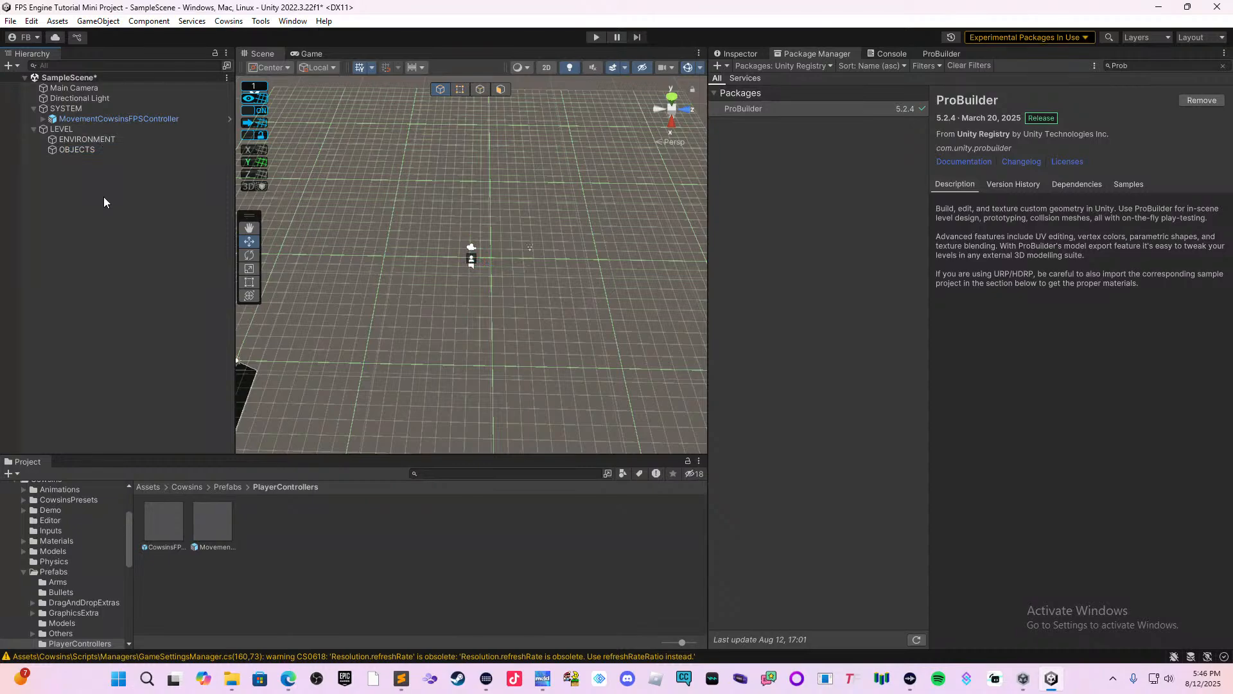
Create an empty object named LAYOUT and place it inside LEVEL, above ENVIRONMENT.
right_click(129, 186)
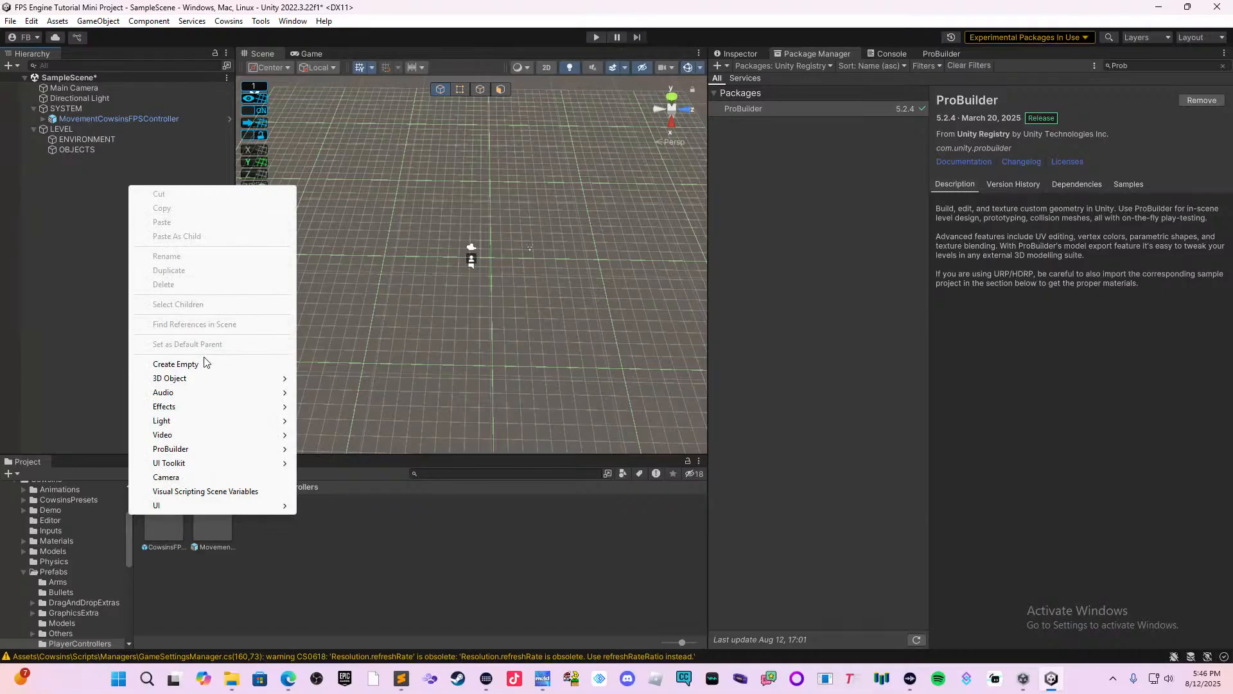
left_click(176, 364)
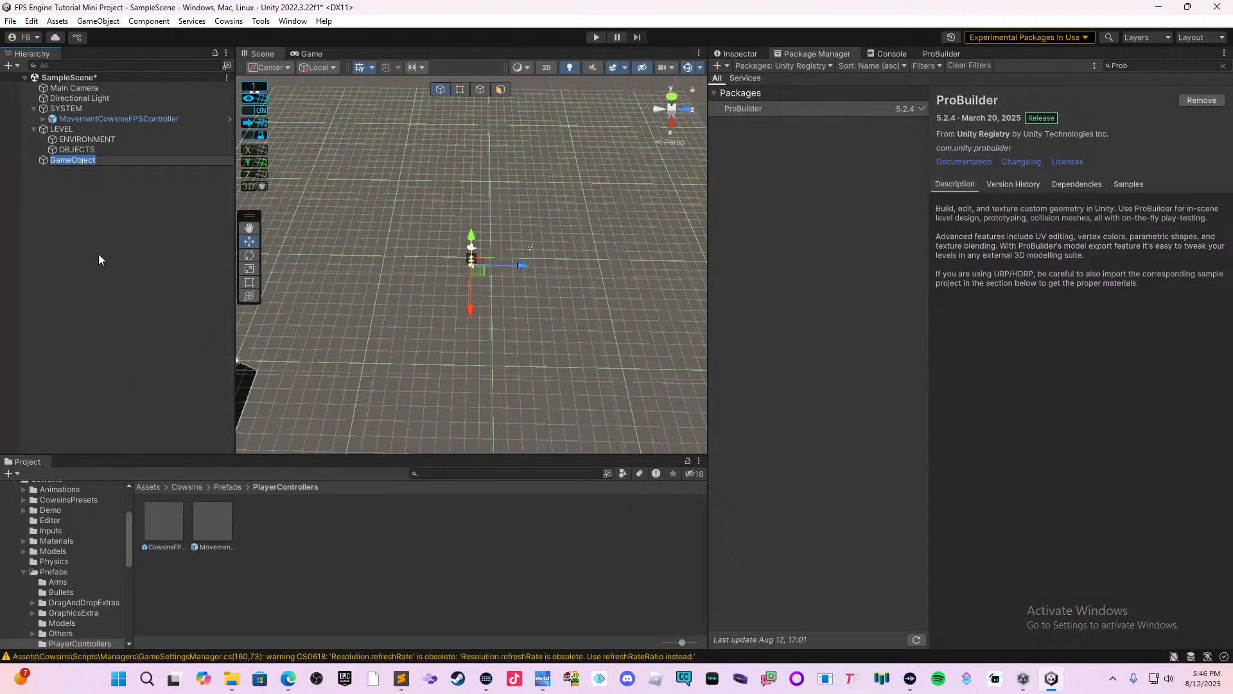
key("BackSpace")
type("LAYOUT")
key("Return")
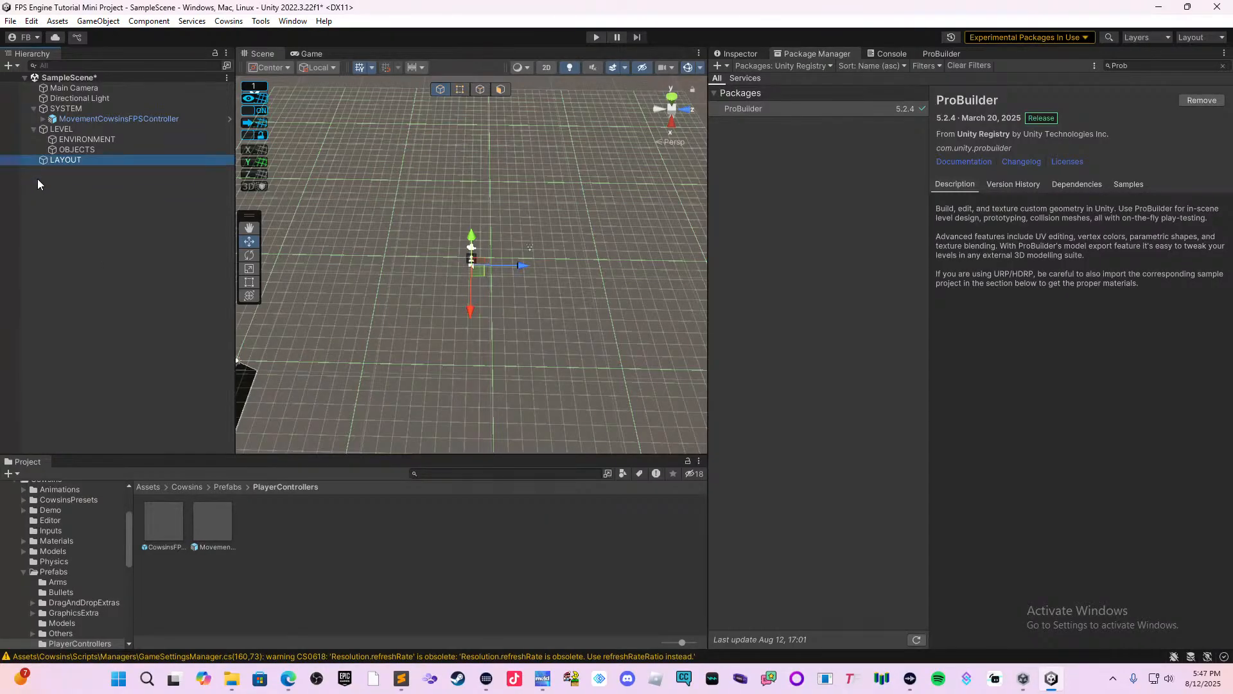
left_click_drag(41, 163, 88, 137)
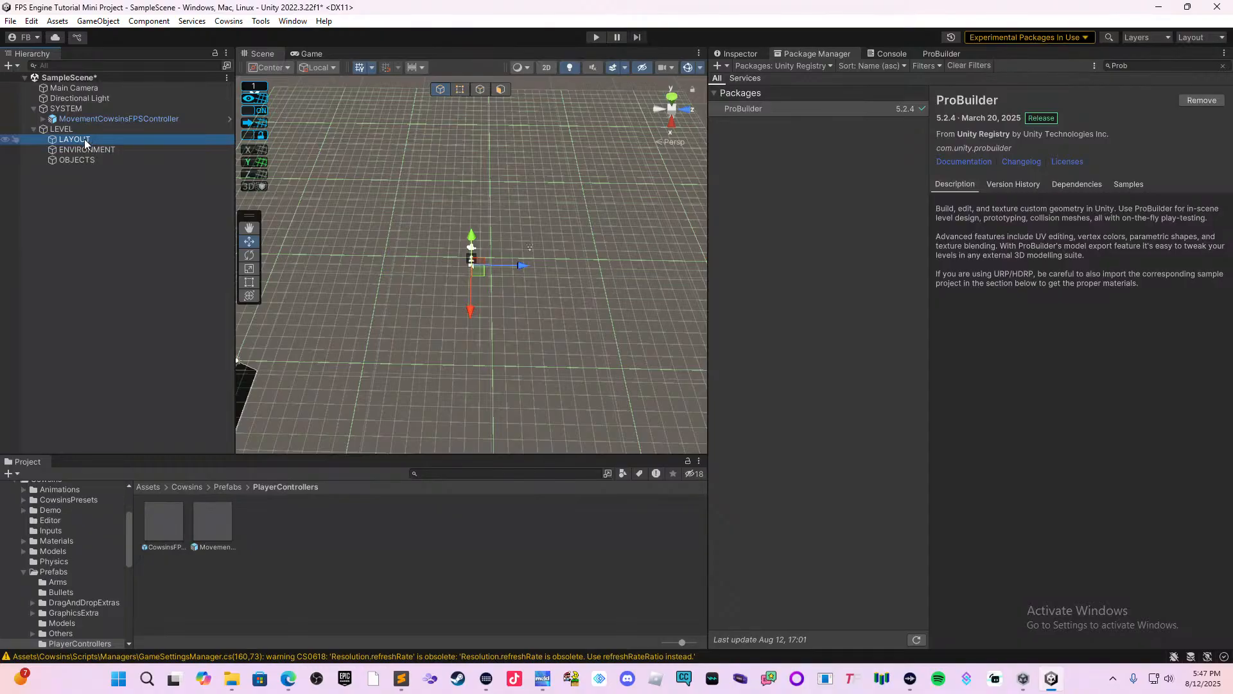
left_click(130, 140)
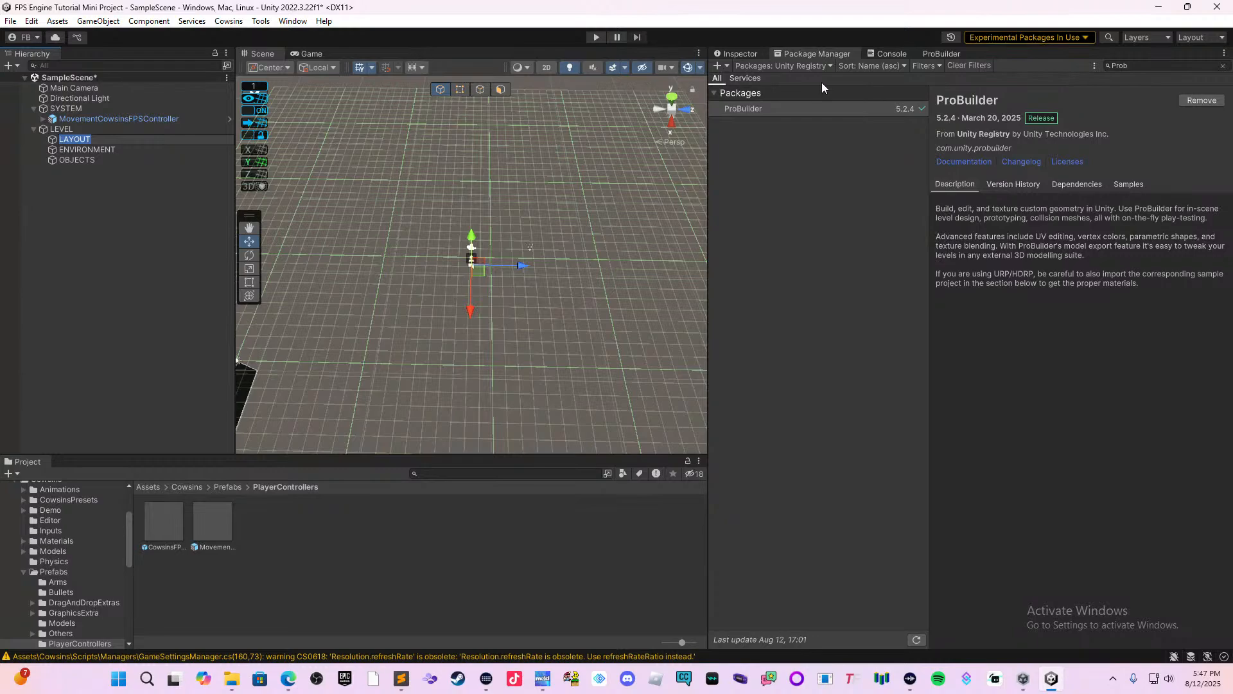
Bring up the ProBuilder window with its shape creation and editing tools.
left_click(942, 53)
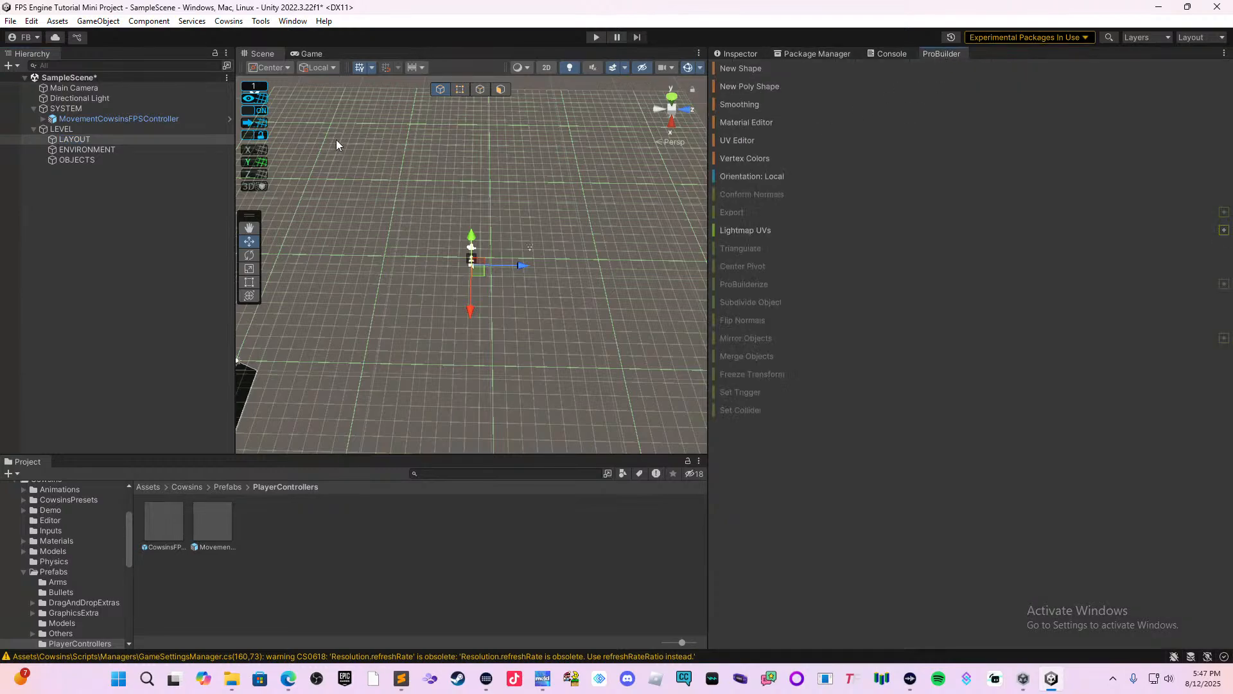
left_click(260, 20)
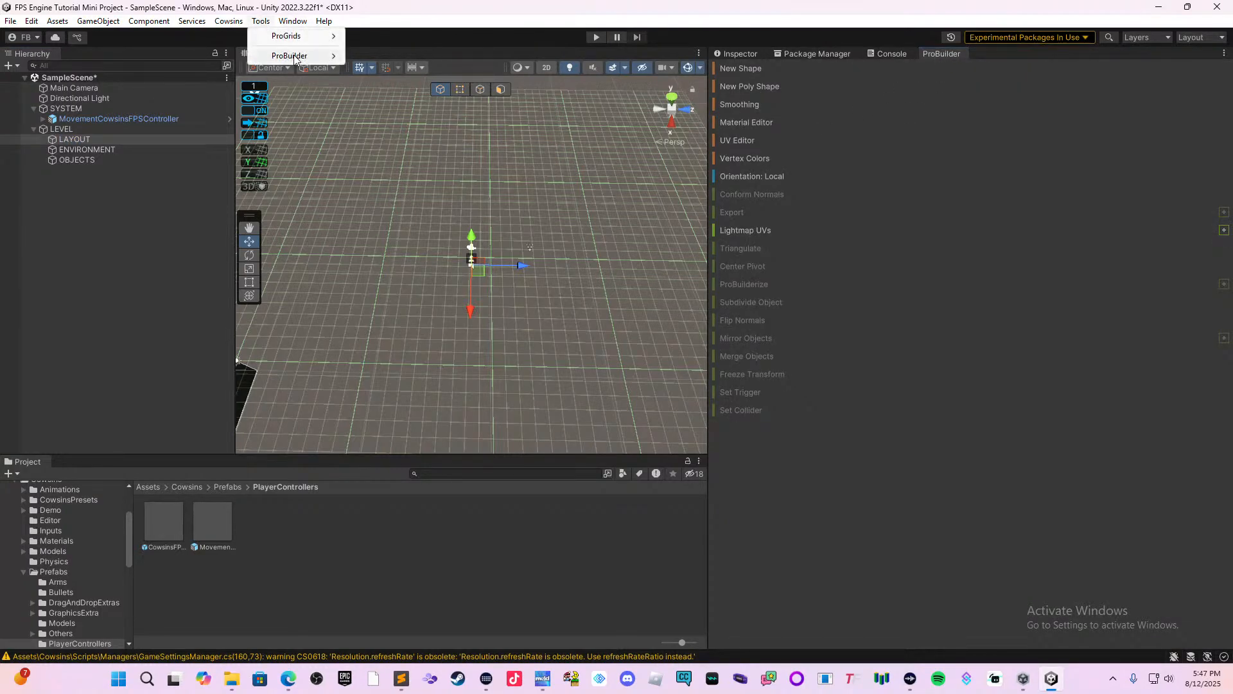
mouse_move(301, 58)
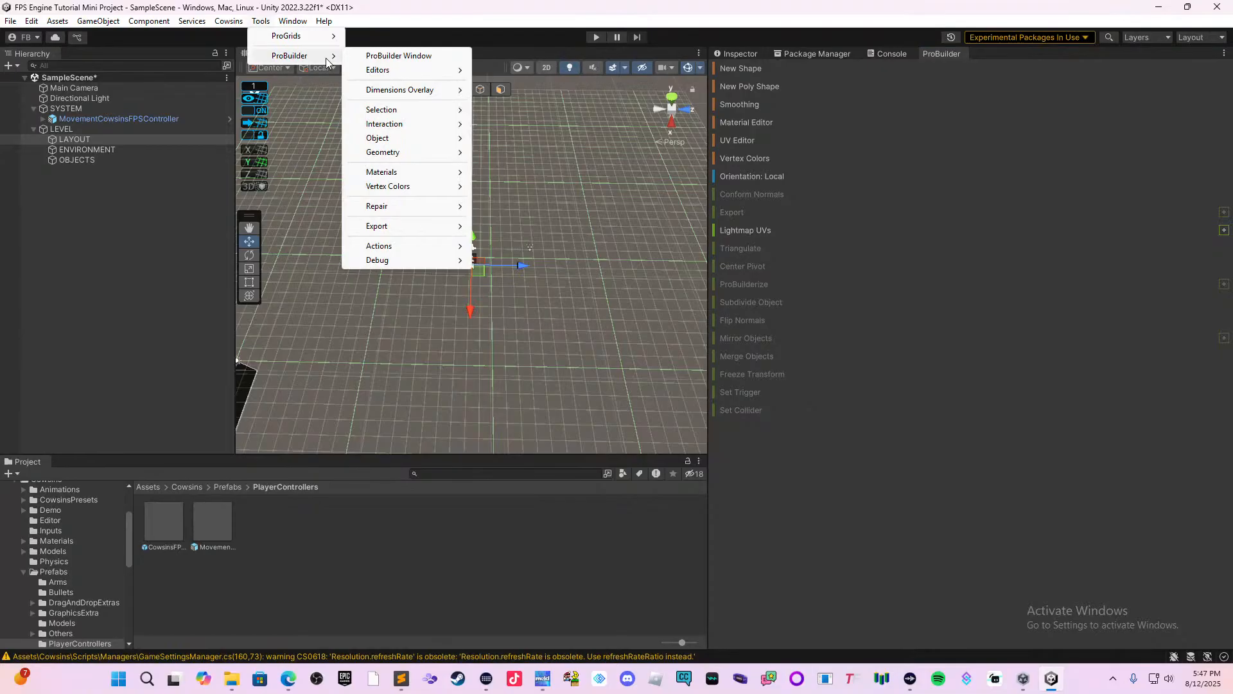
left_click(884, 152)
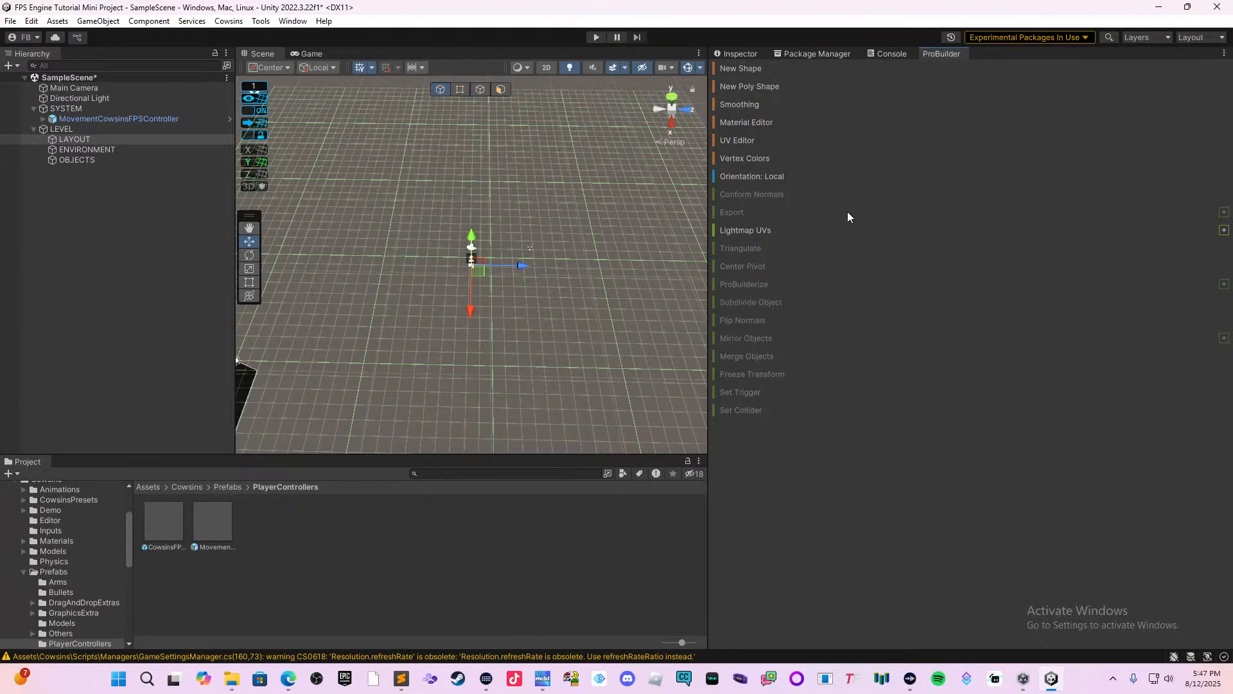
scroll(546, 303, "up", 2)
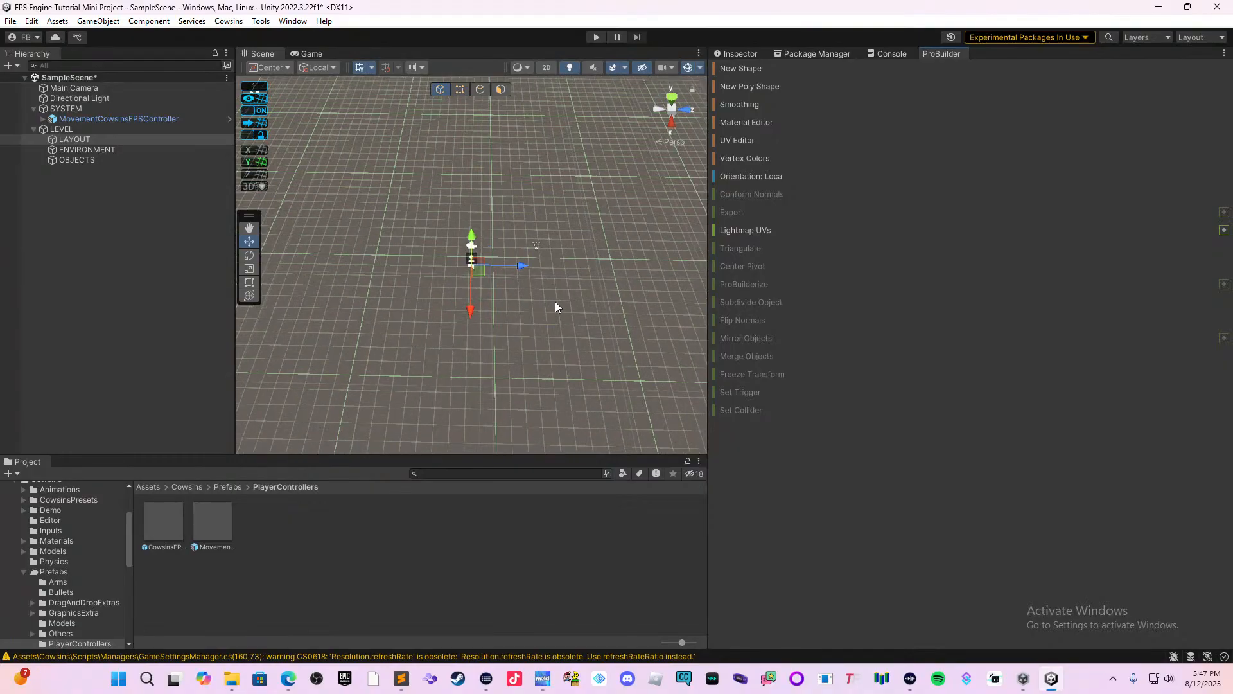
Try a large ProBuilder Sprite shape as the floor around the player controller, then delete it.
left_click(751, 69)
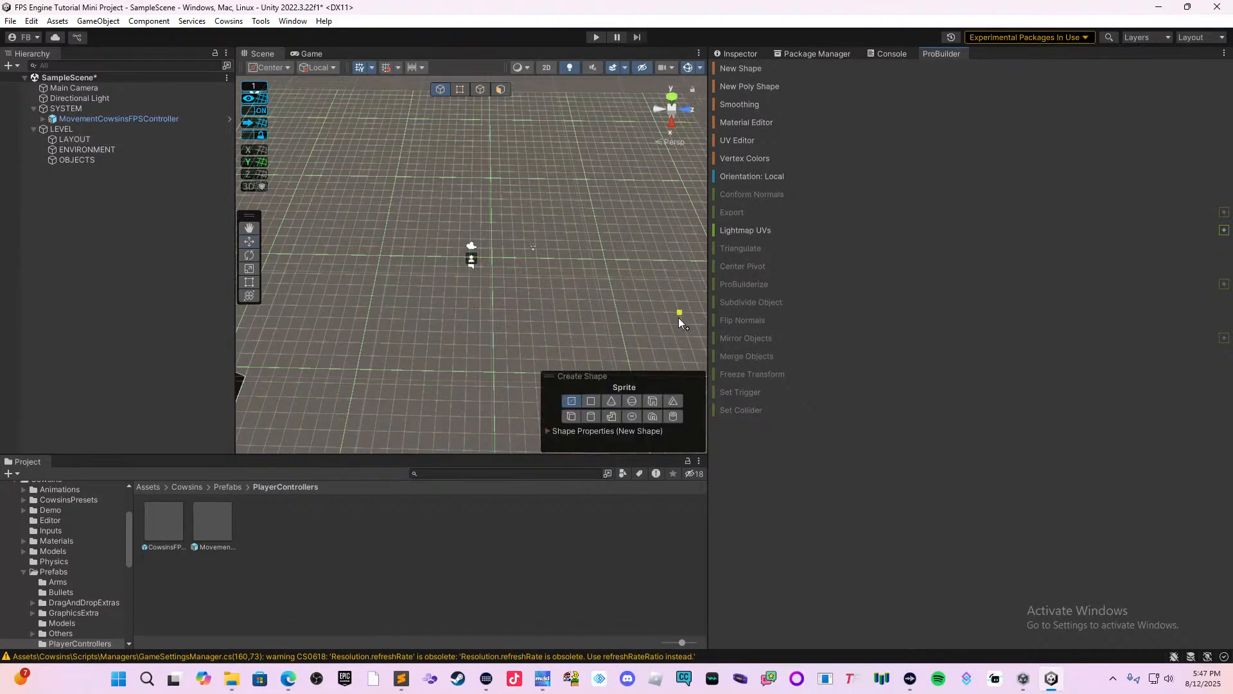
left_click(596, 403)
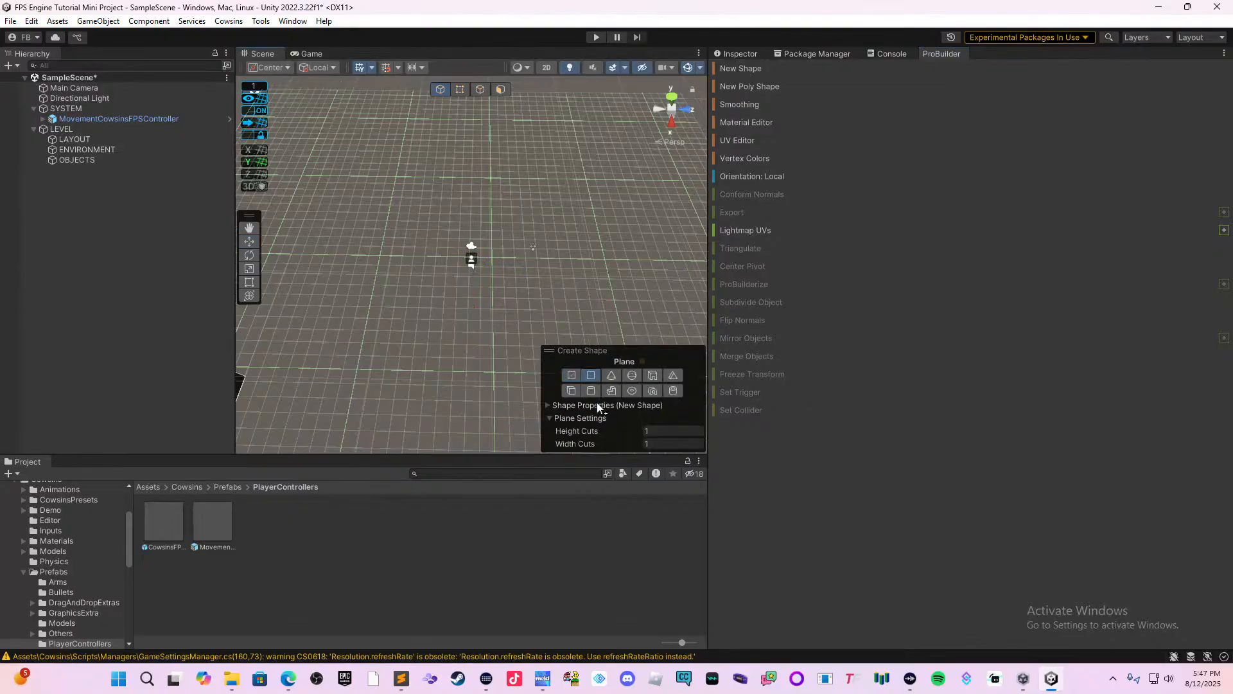
left_click(571, 374)
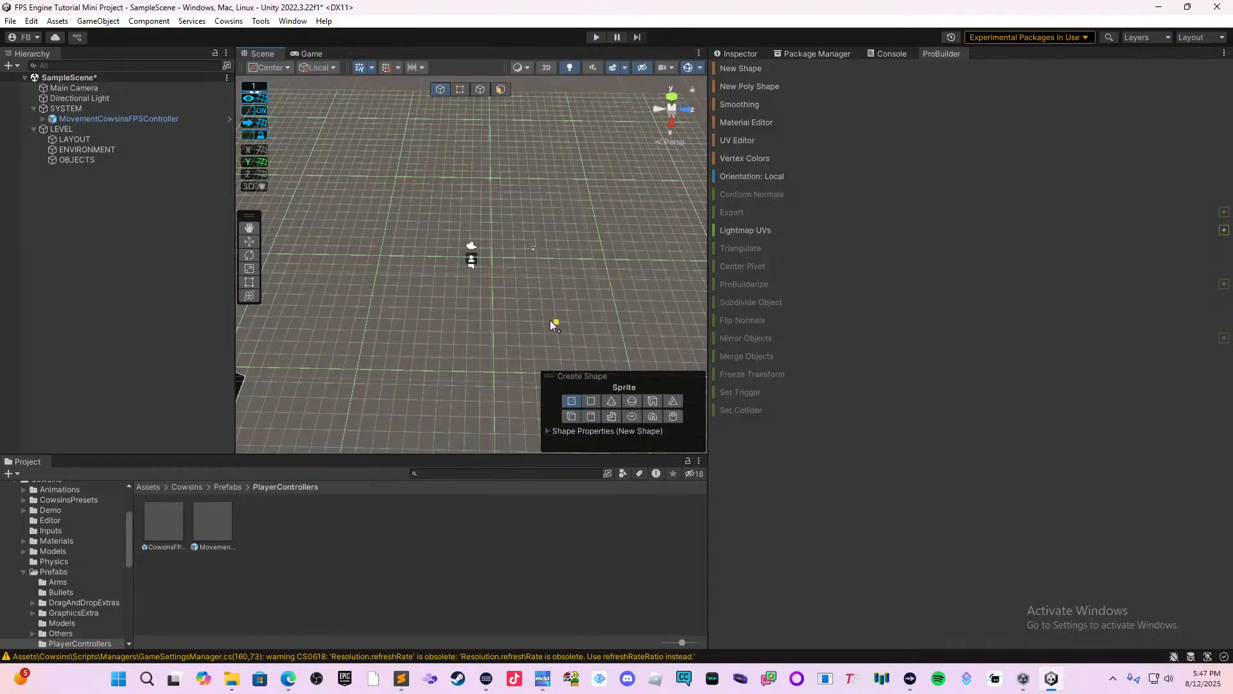
middle_click_drag(514, 226, 433, 240)
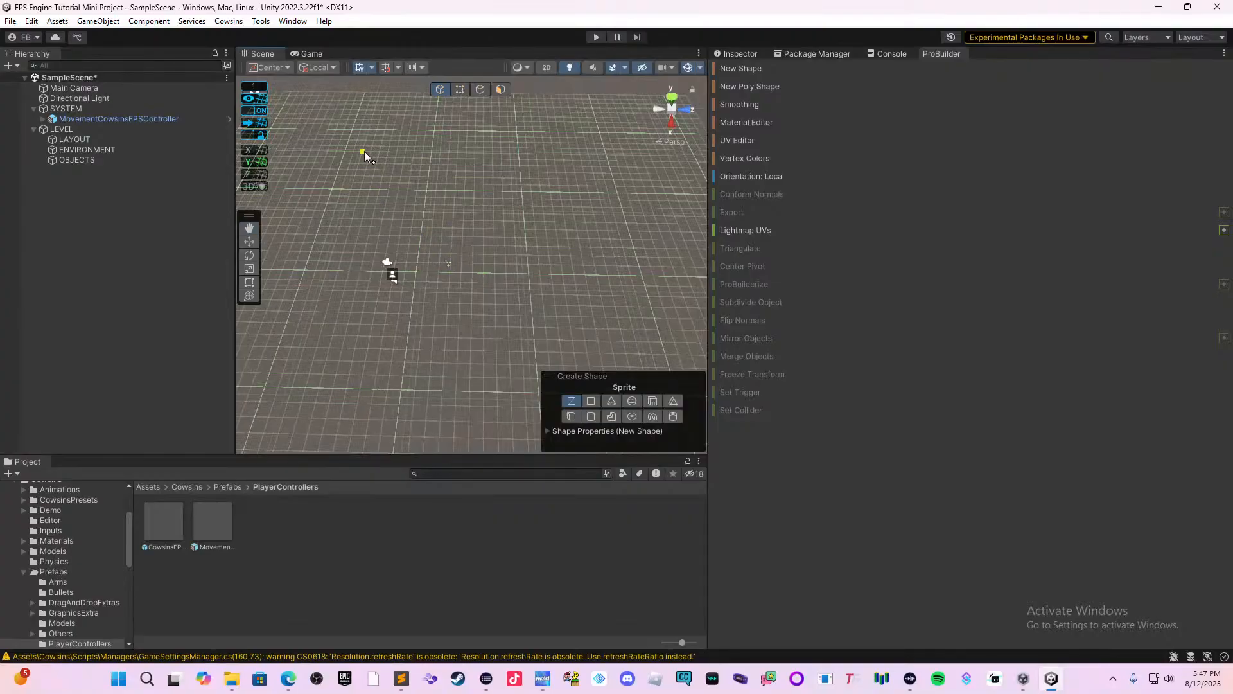
middle_click_drag(364, 152, 487, 244)
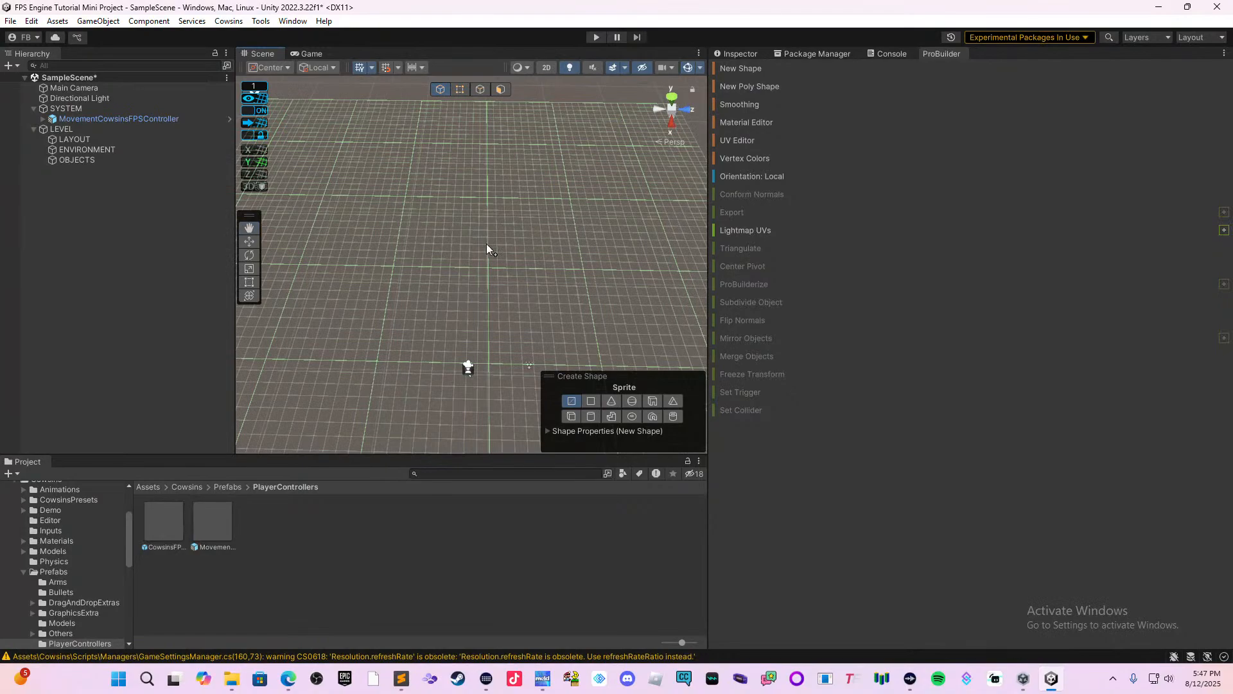
middle_click_drag(593, 329, 600, 219)
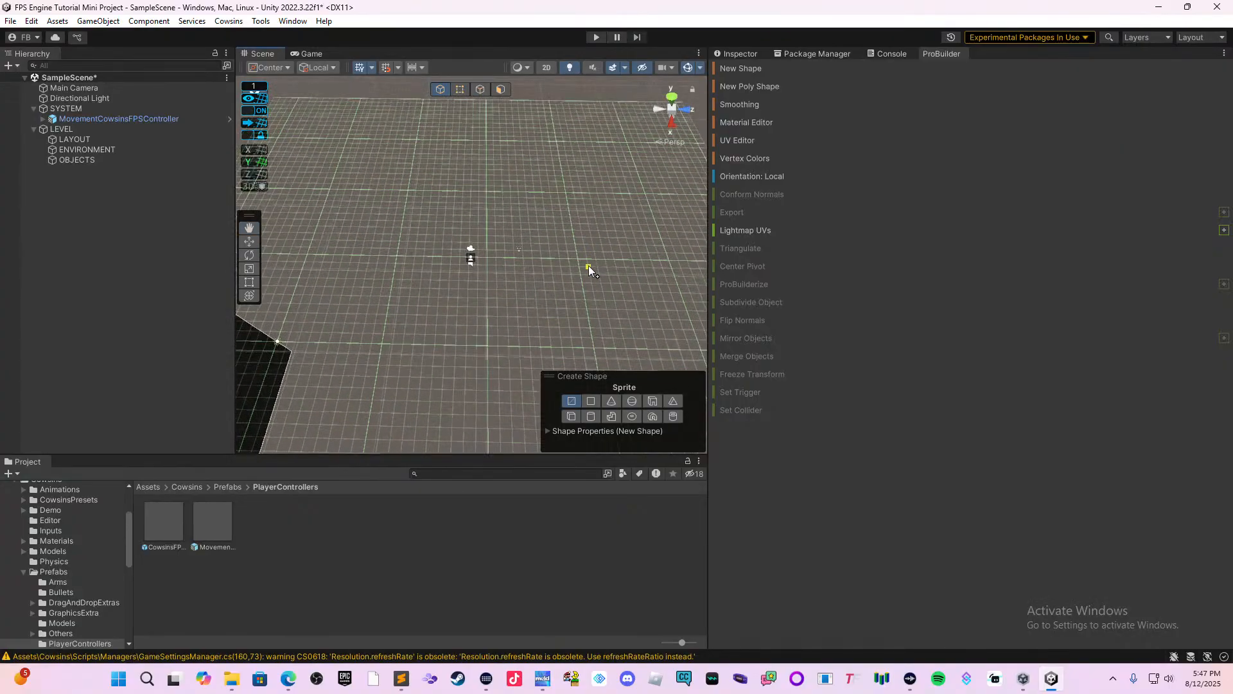
middle_click_drag(588, 266, 552, 217)
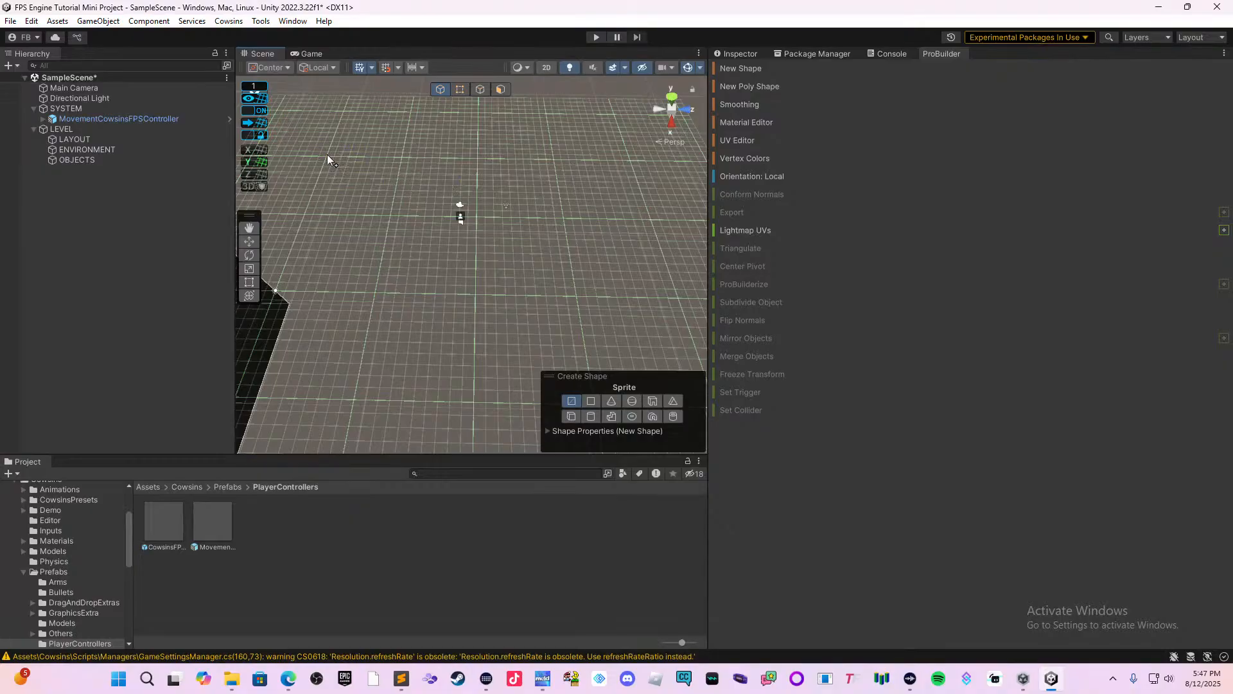
left_click_drag(326, 157, 566, 322)
key("f")
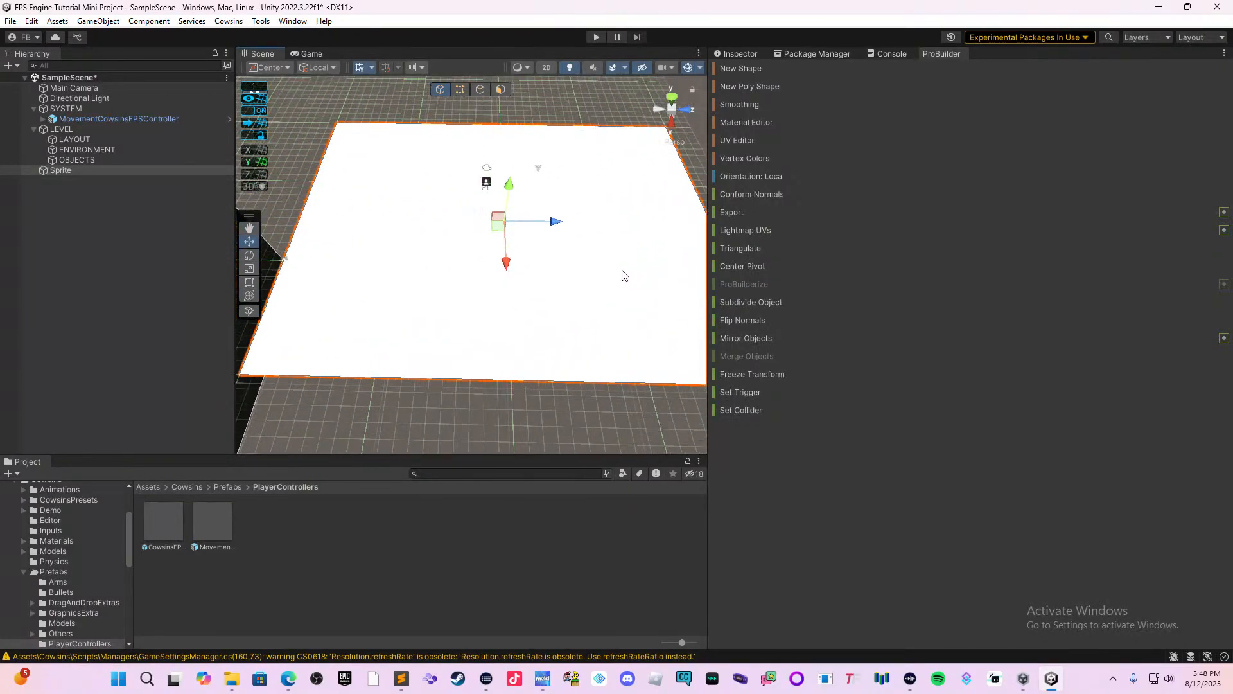
scroll(617, 276, "up", 4)
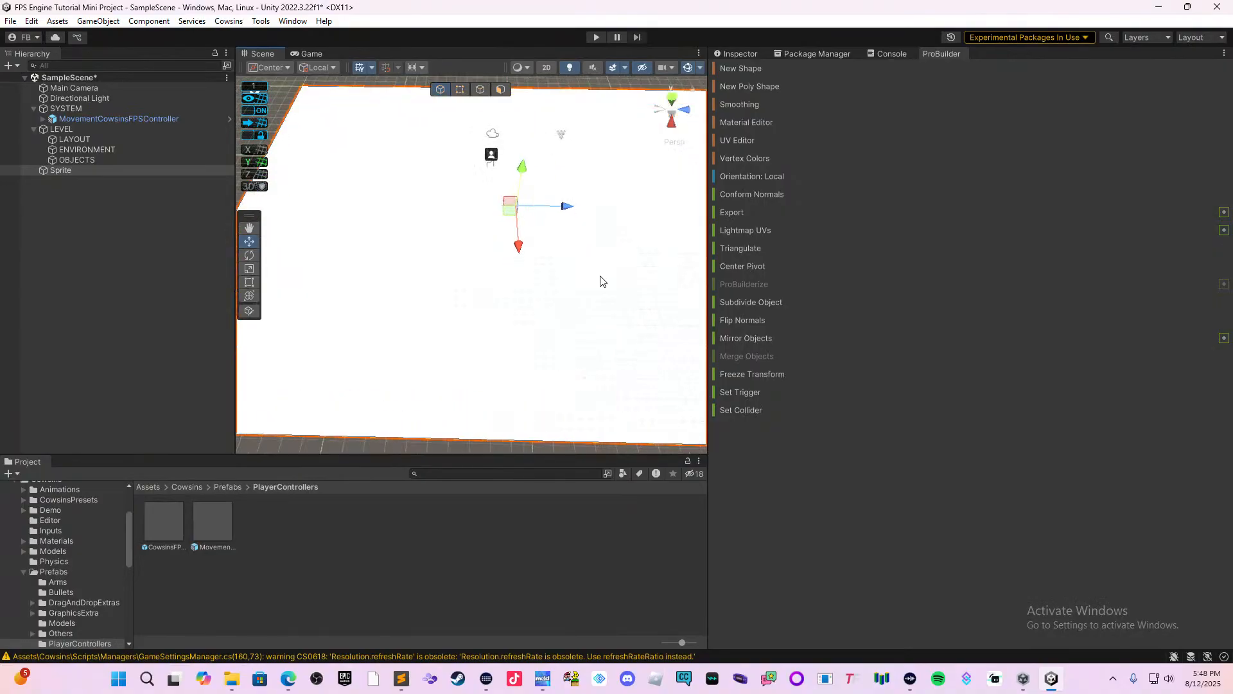
scroll(602, 281, "up", 2)
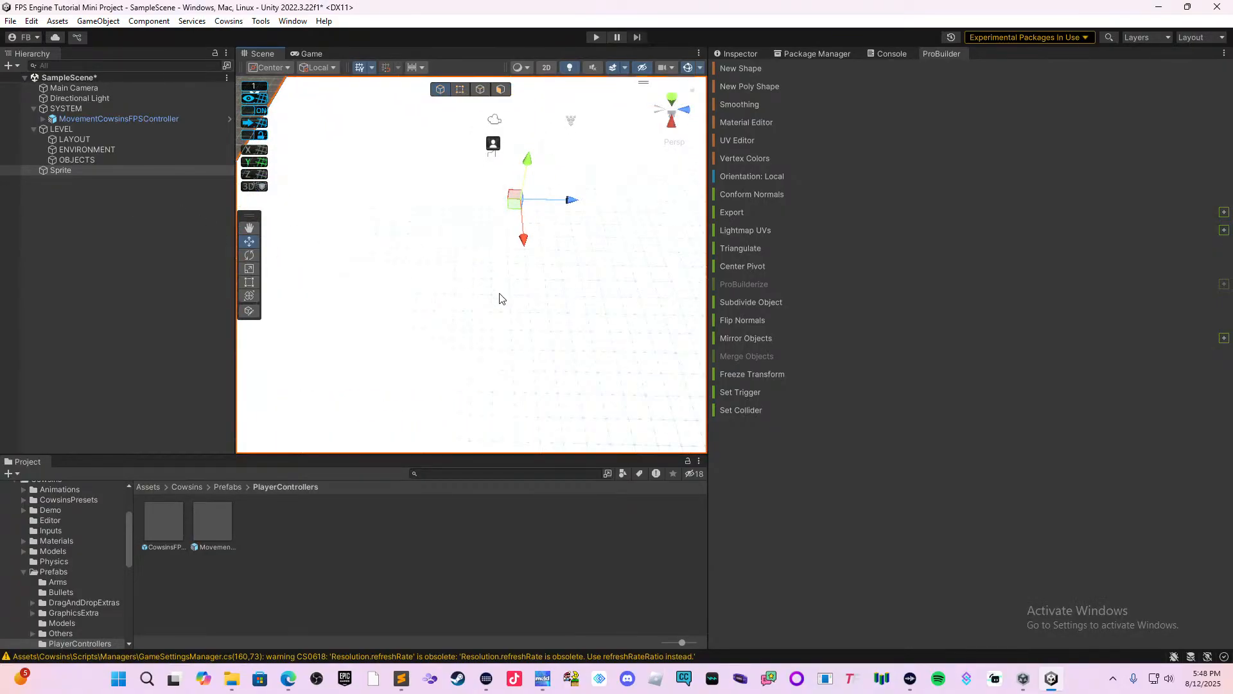
key("Delete")
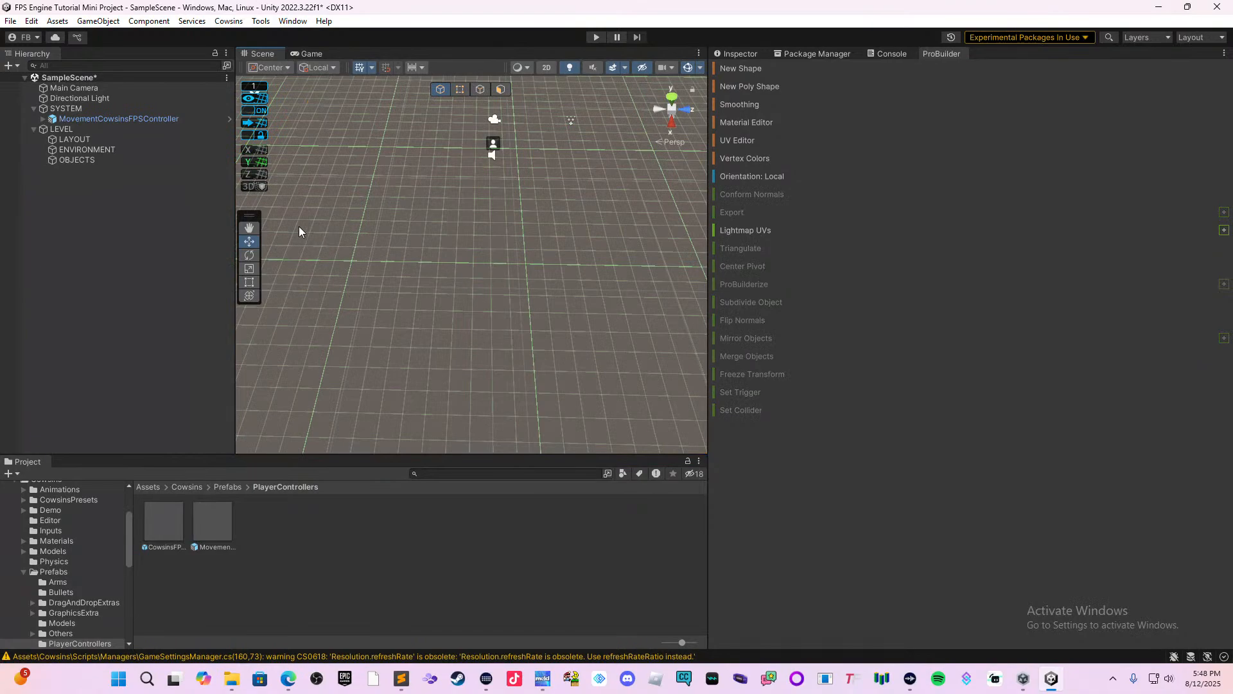
Draw a large ProBuilder Plane on the grid, spanning the area around the player controller.
left_click(741, 69)
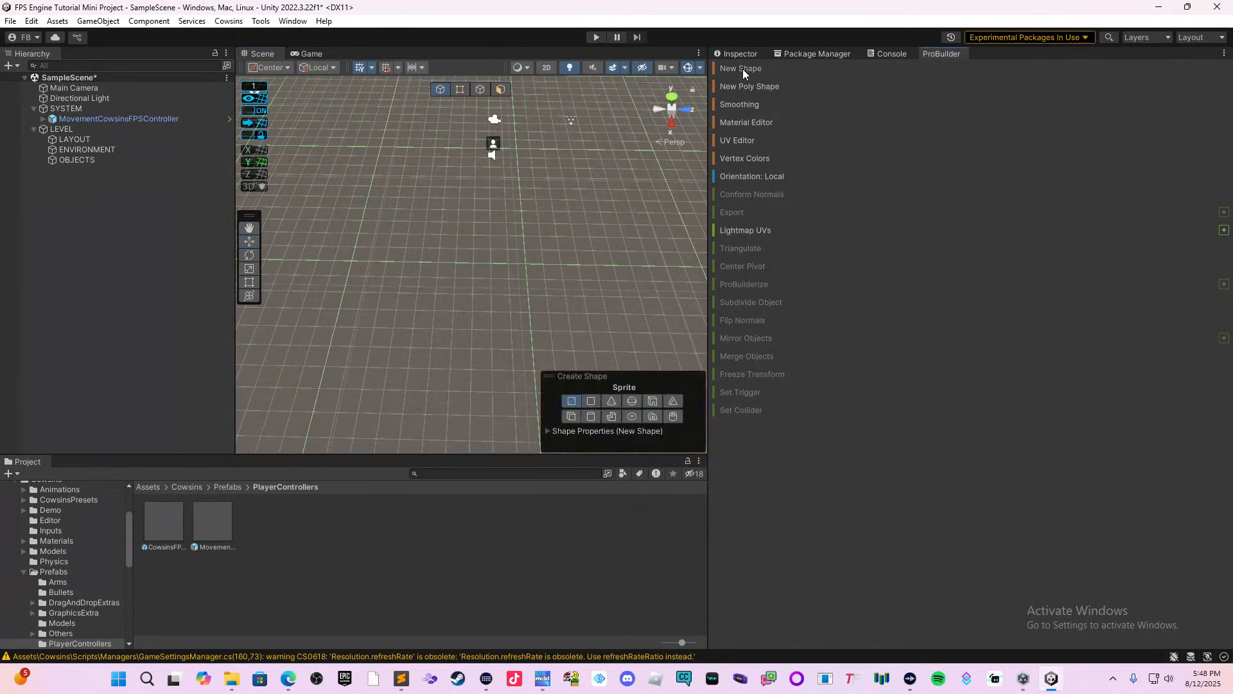
left_click(595, 400)
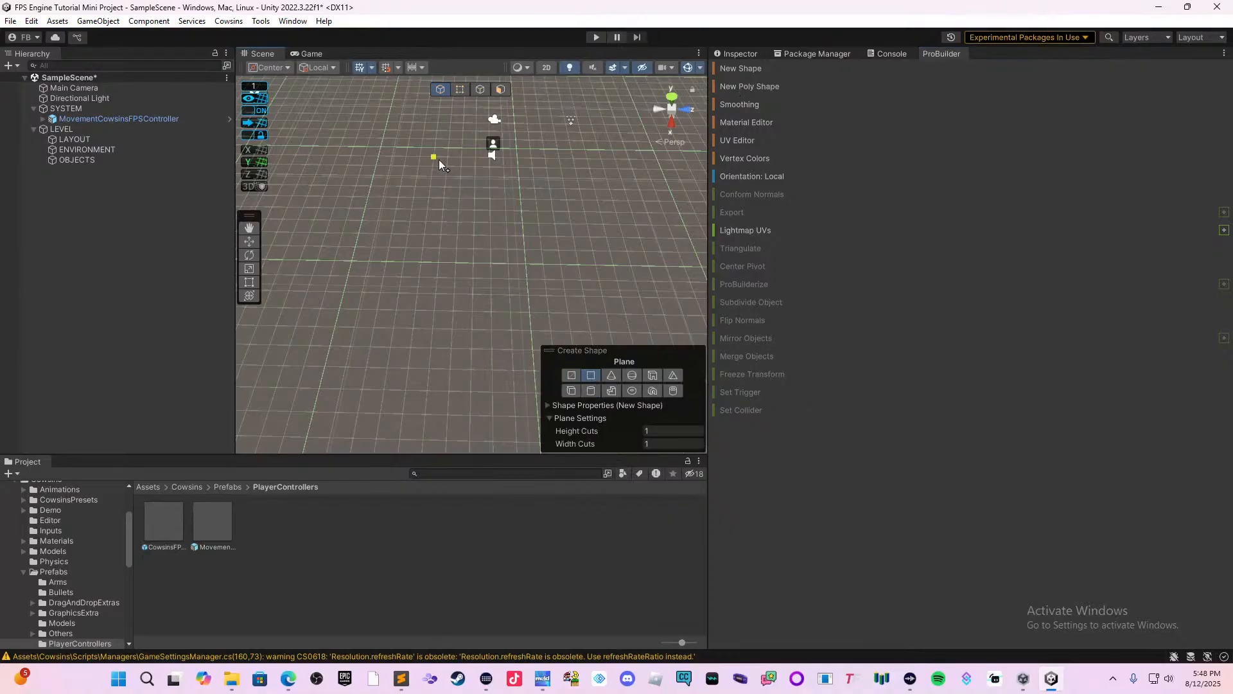
scroll(438, 159, "down", 5)
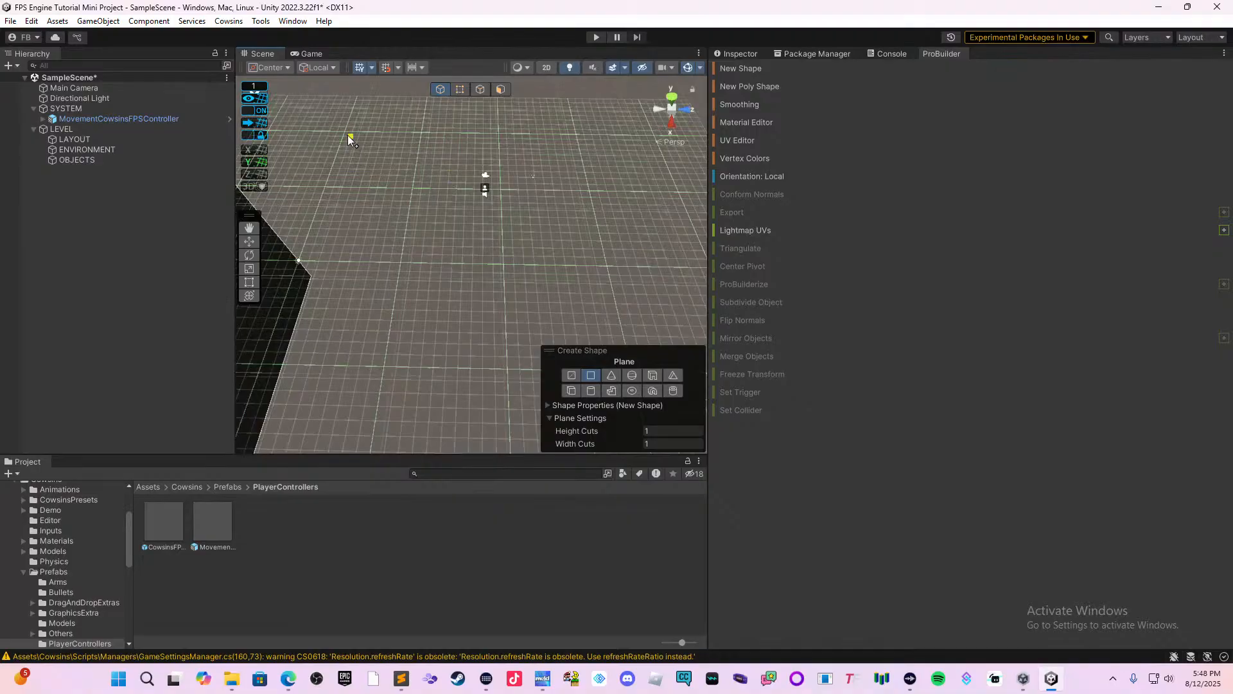
left_click_drag(345, 129, 691, 327)
middle_click_drag(691, 325, 574, 395)
scroll(573, 304, "up", 4)
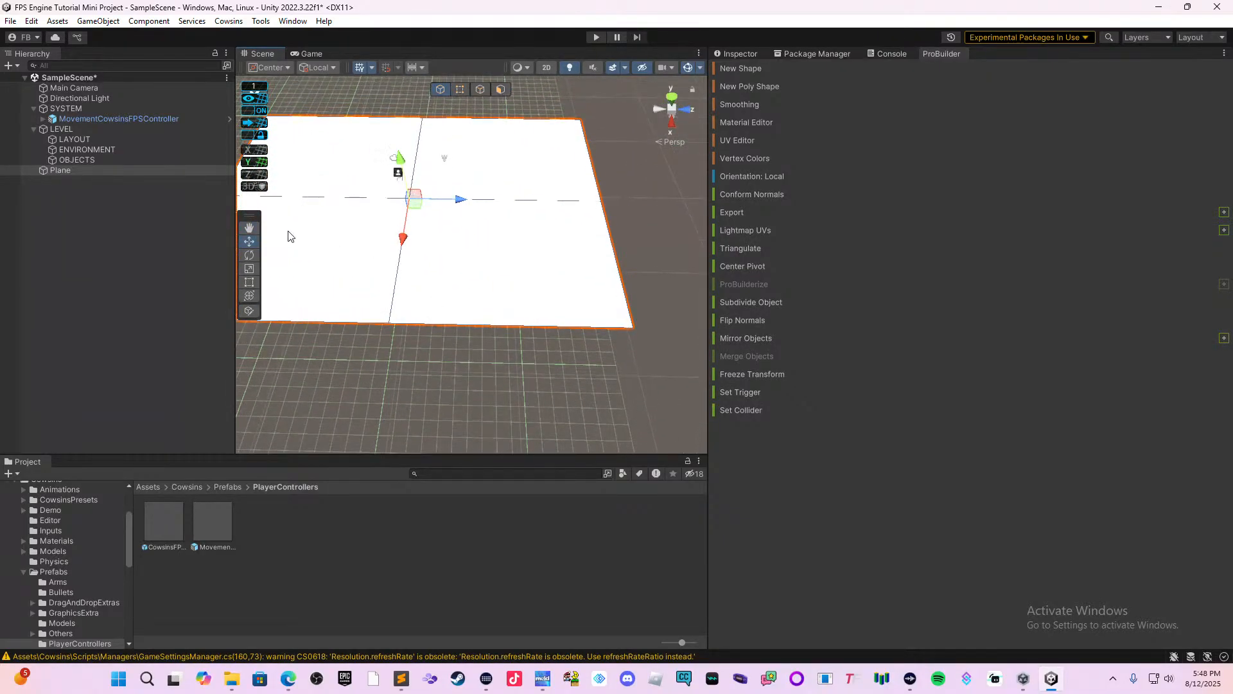
Extend the plane's near edge outward with the Rect tool and deselect the plane.
left_click(249, 282)
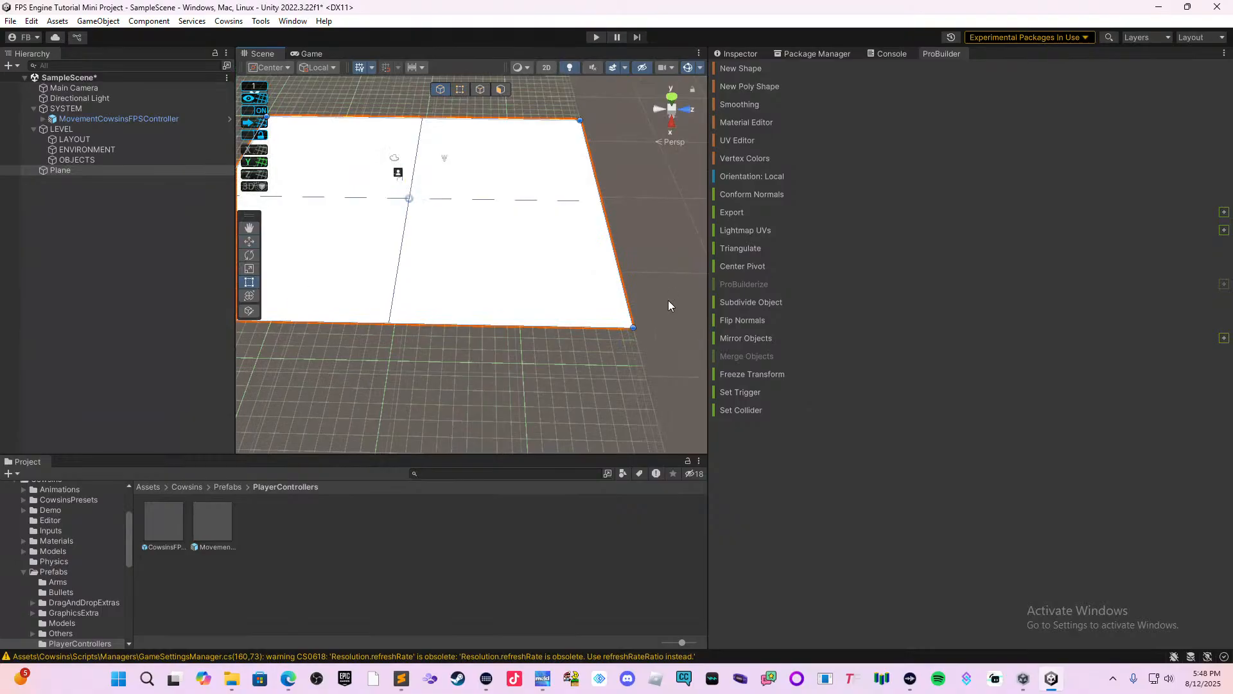
left_click_drag(601, 330, 607, 368)
left_click(653, 320)
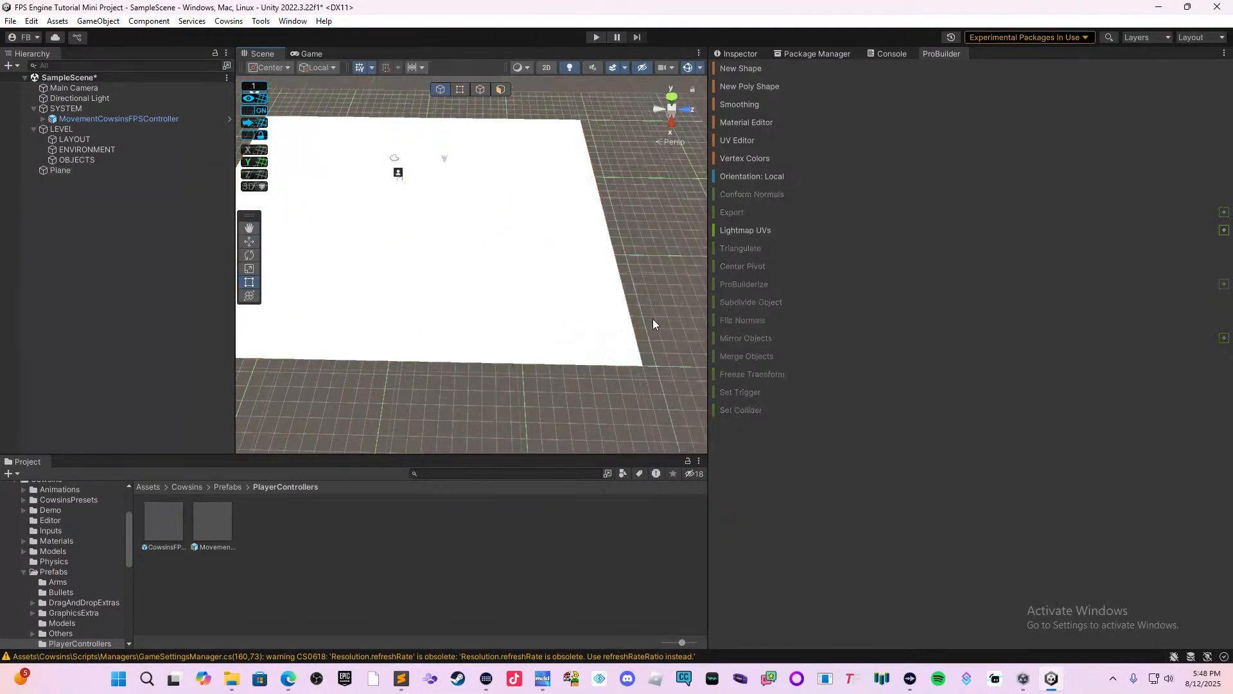
middle_click_drag(514, 372, 672, 376)
scroll(610, 385, "up", 3)
scroll(610, 391, "up", 1)
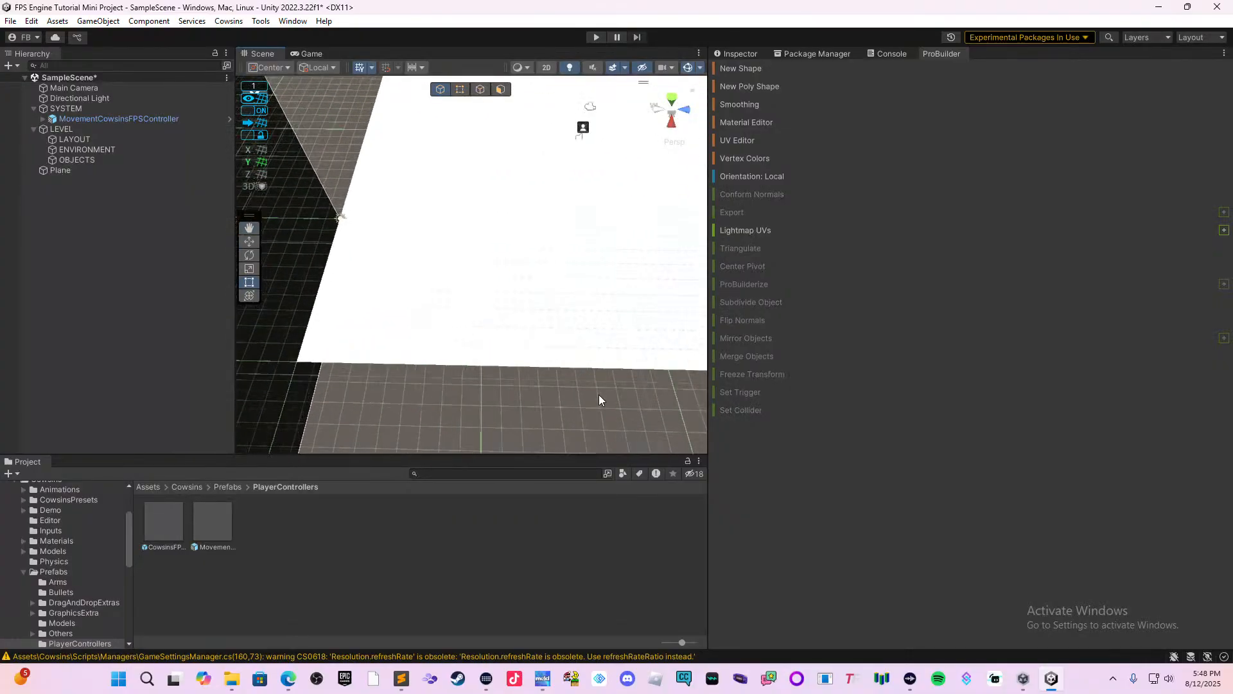
middle_click_drag(627, 319, 458, 341)
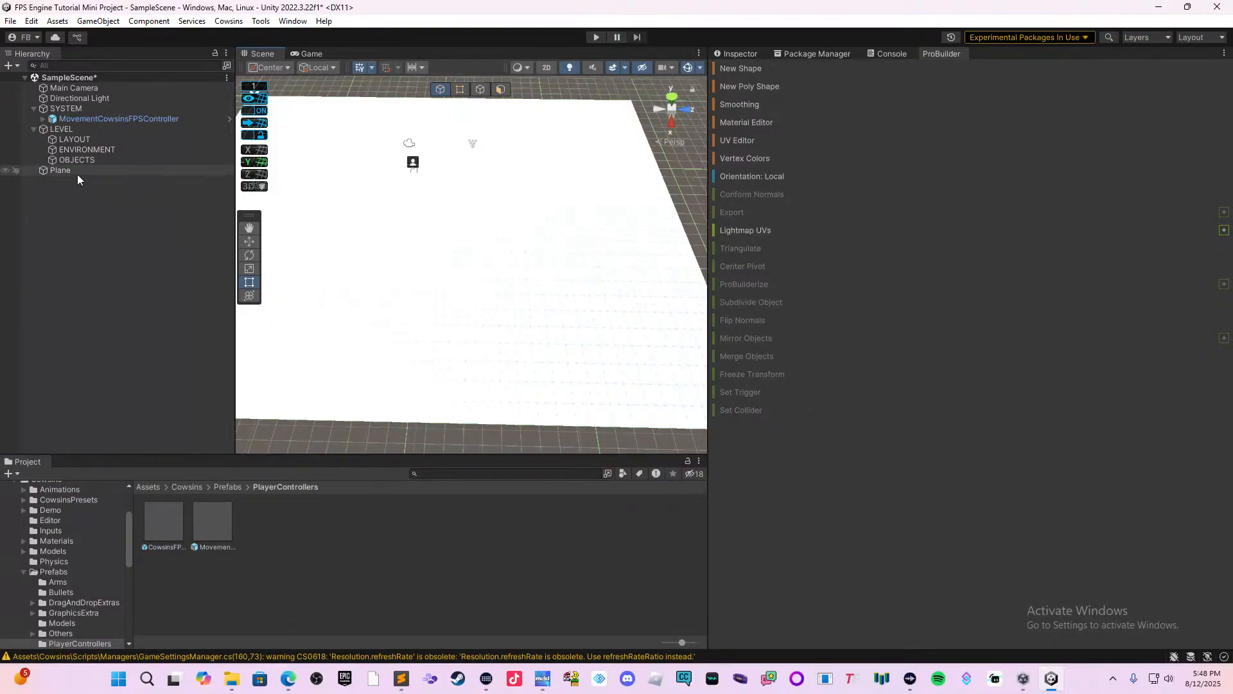
Make the plane a child of LAYOUT and rename it Ground.
left_click_drag(76, 172, 110, 138)
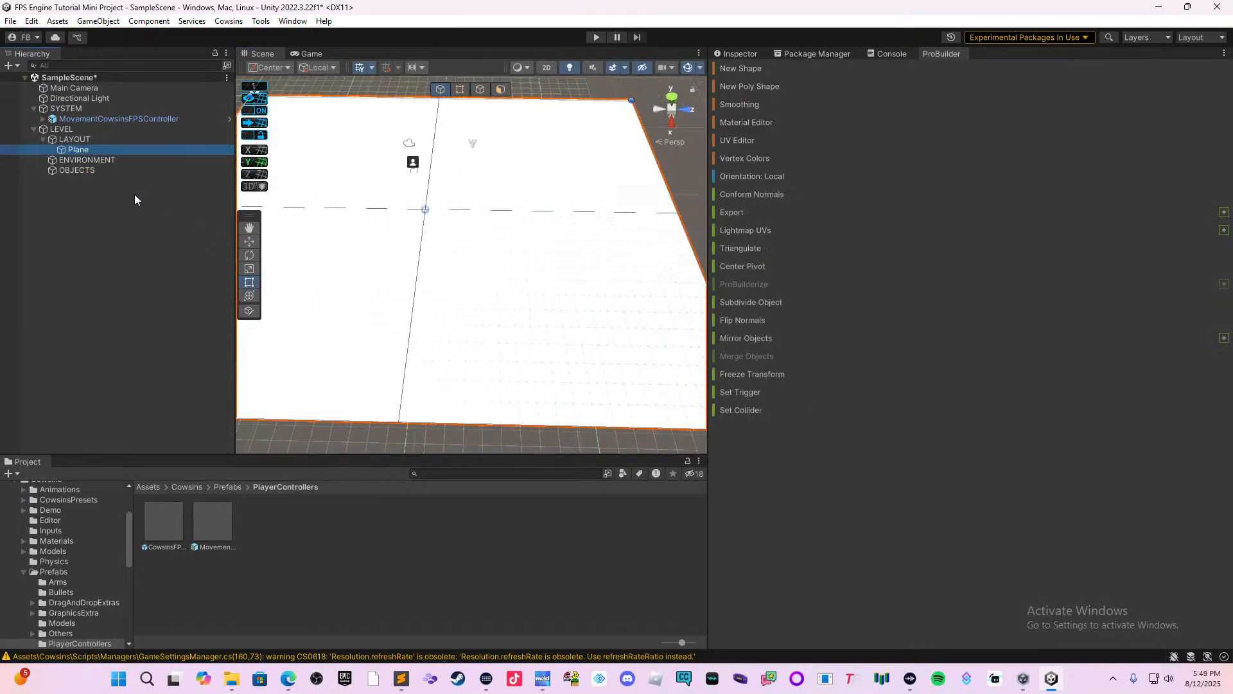
left_click(120, 153)
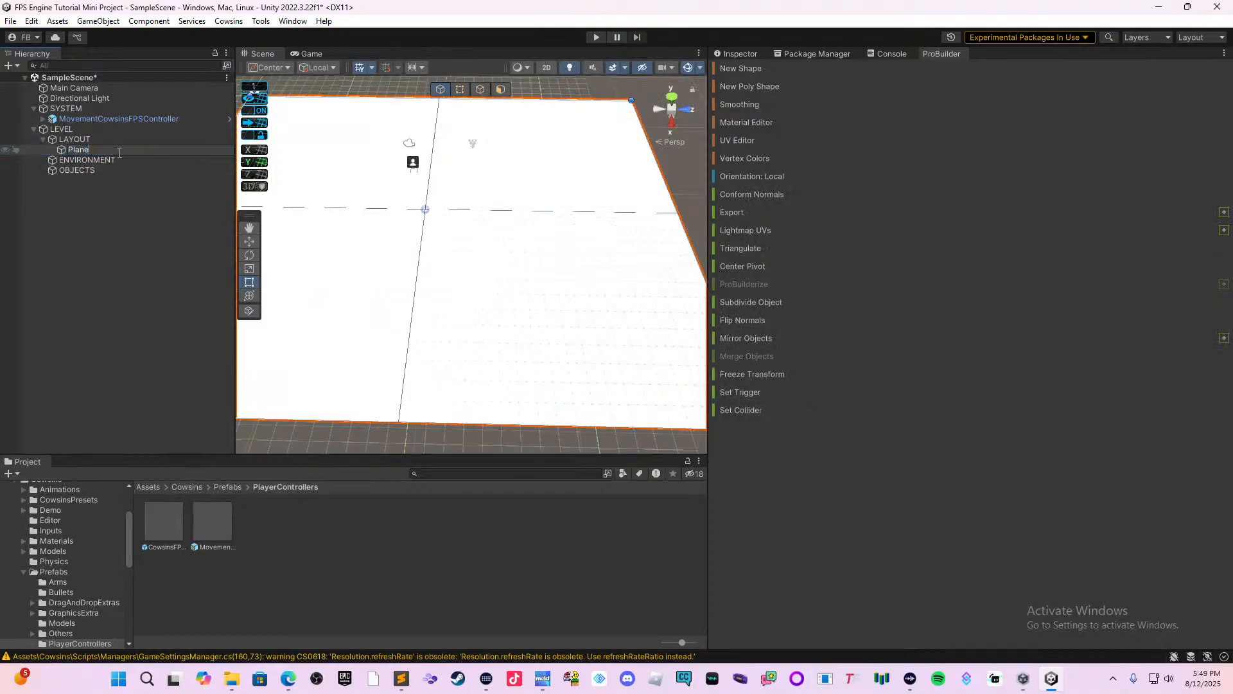
type("Ground")
key("Return")
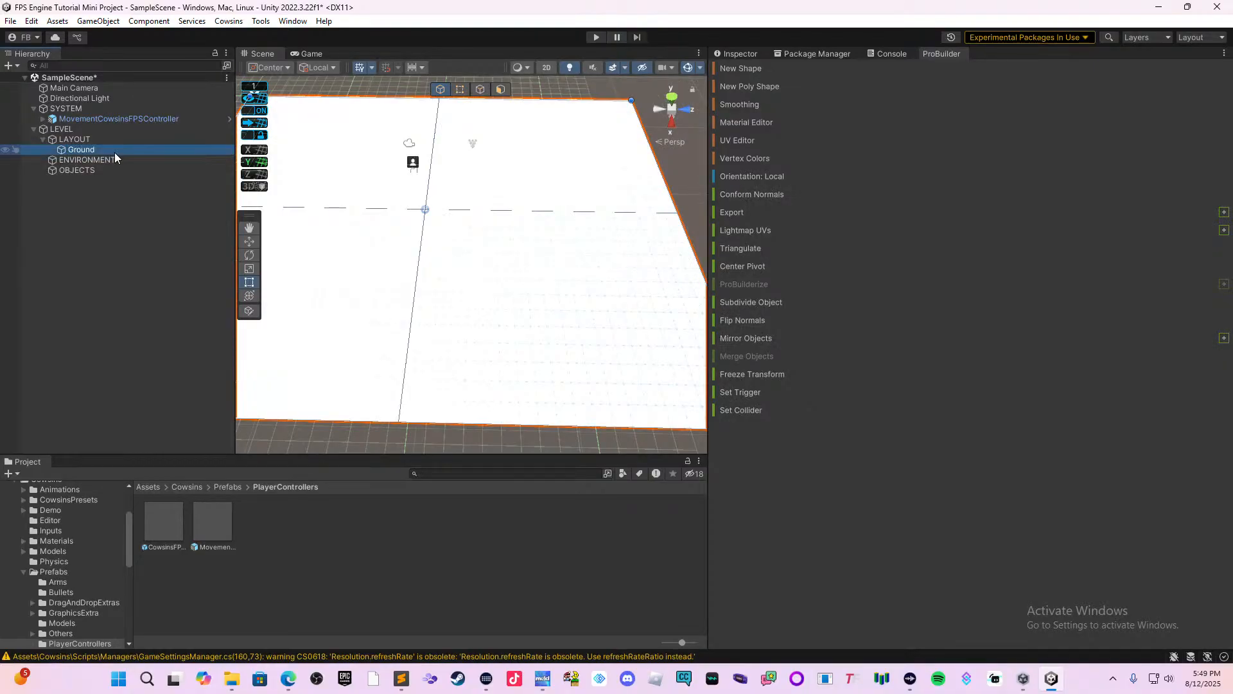
left_click(85, 193)
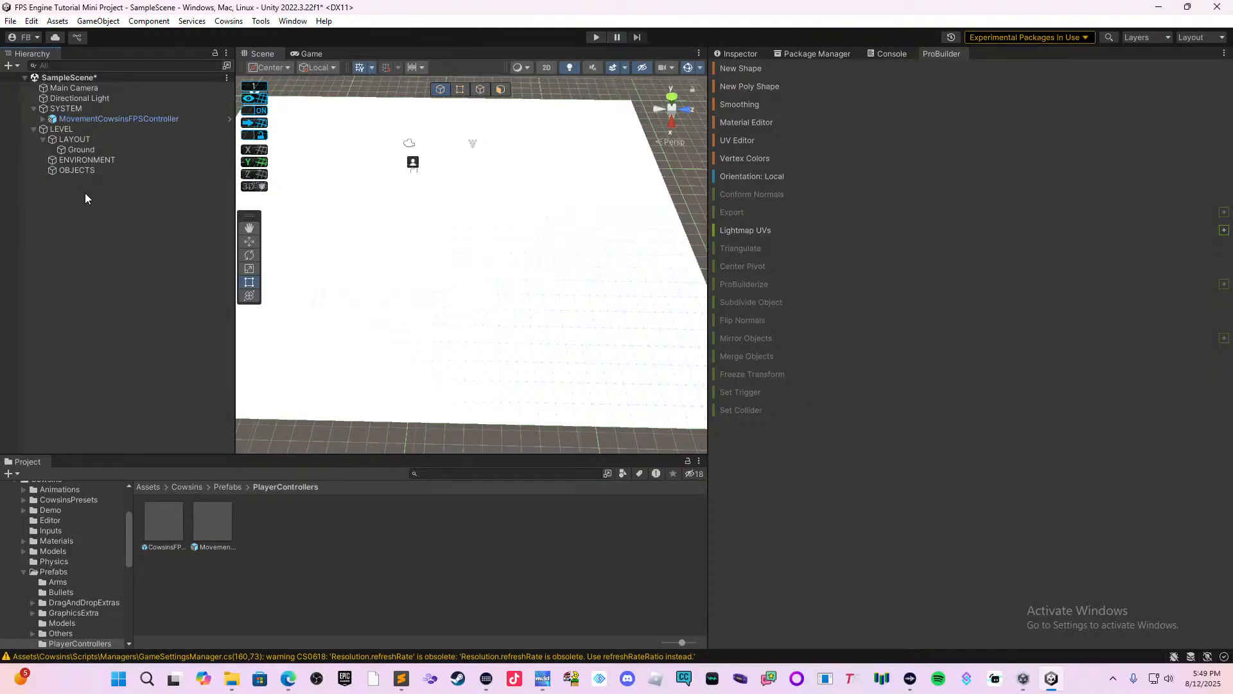
Open the Fast Food Restaurant Kit folder inside Brick Project Studio in the project assets.
left_click(148, 487)
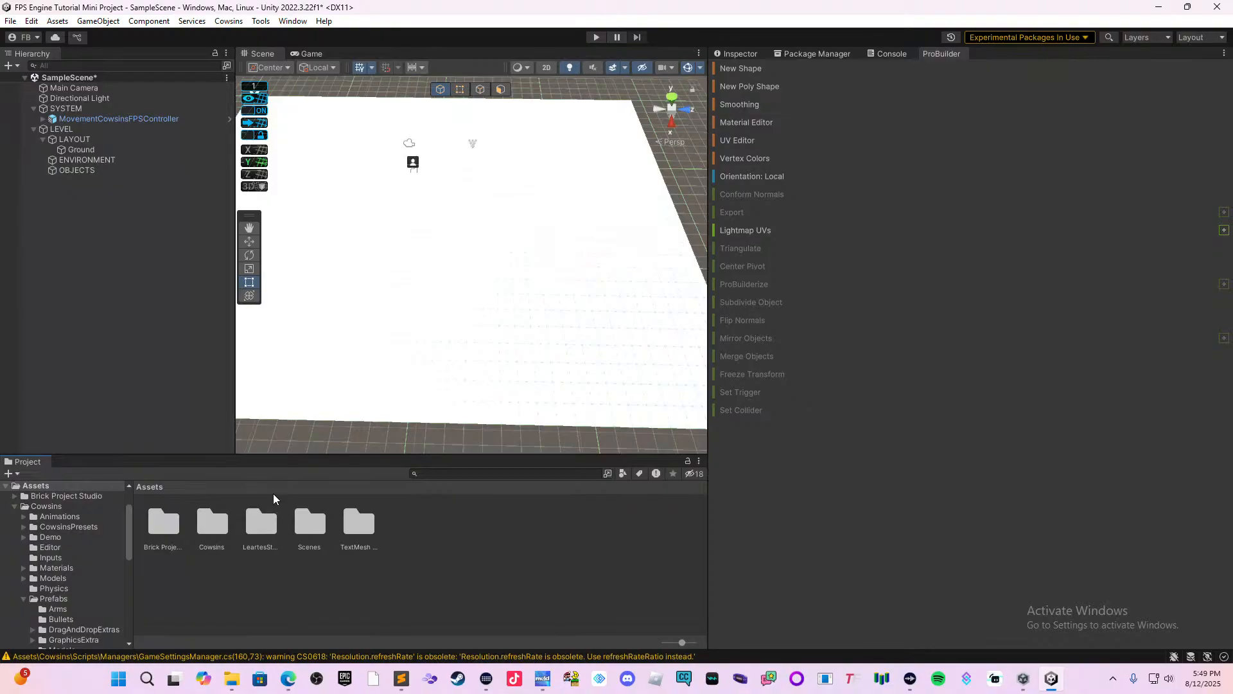
left_click(162, 520)
double_click(162, 519)
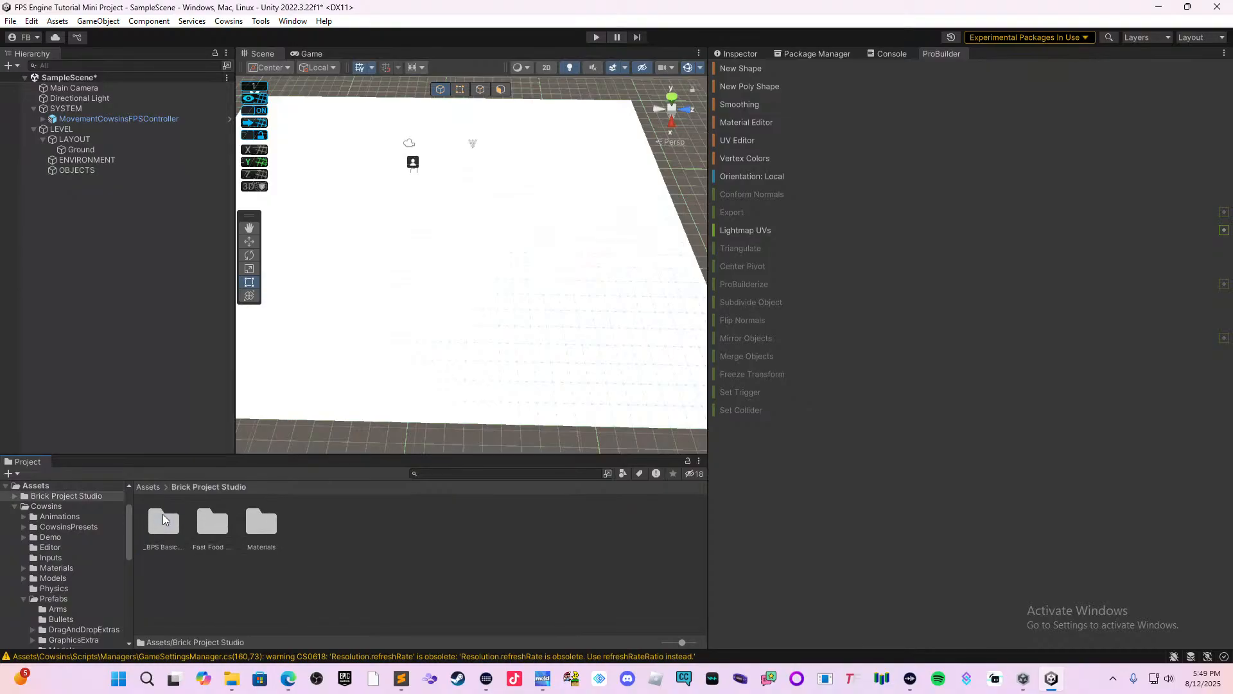
left_click(205, 533)
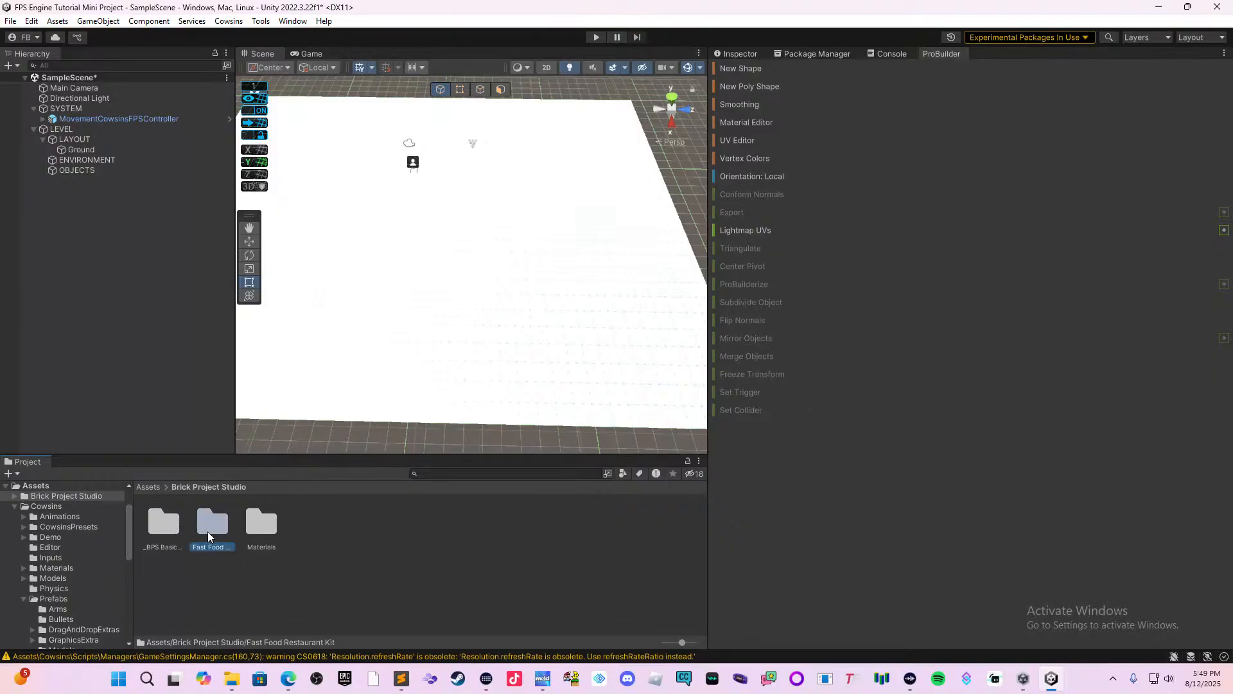
double_click(207, 530)
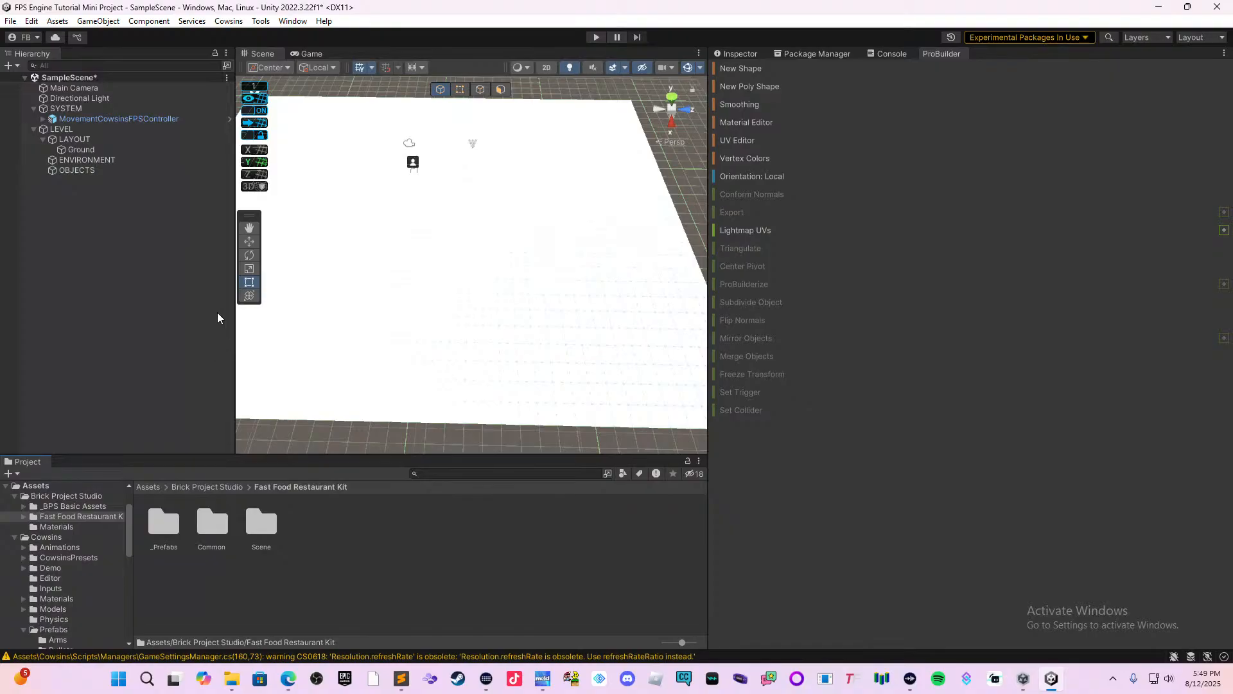
Create an empty child object under ENVIRONMENT and name it Fast Food Restaurant.
left_click(102, 161)
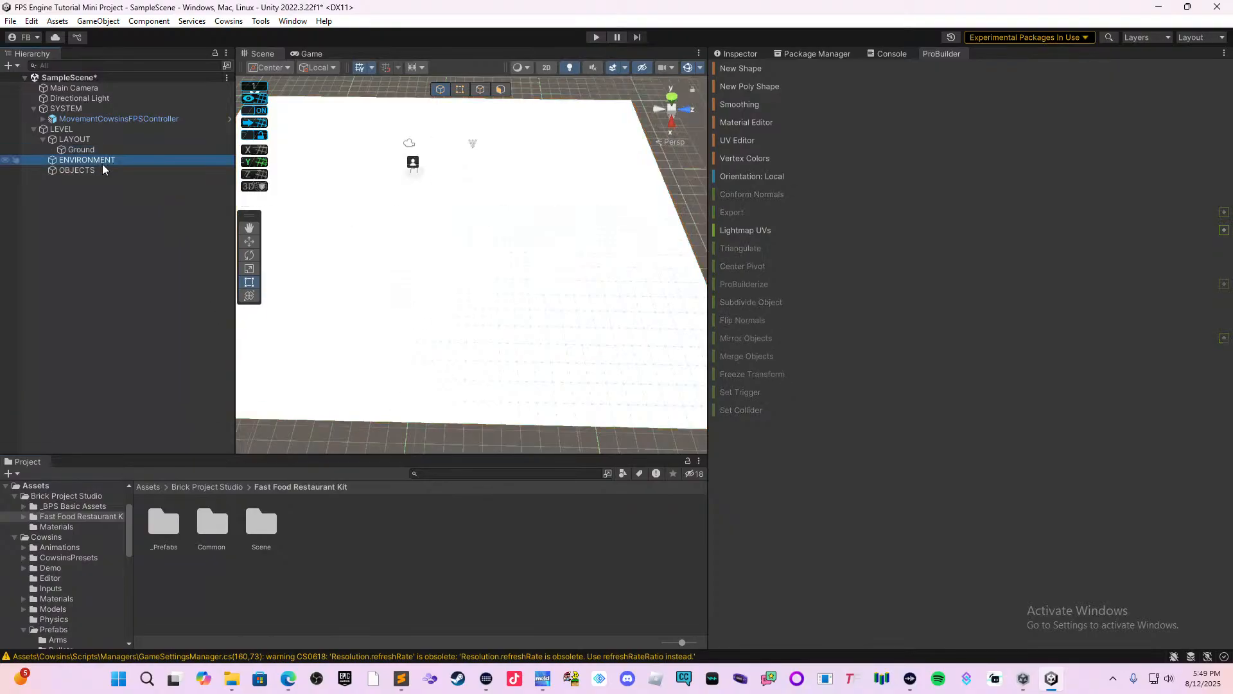
right_click(102, 164)
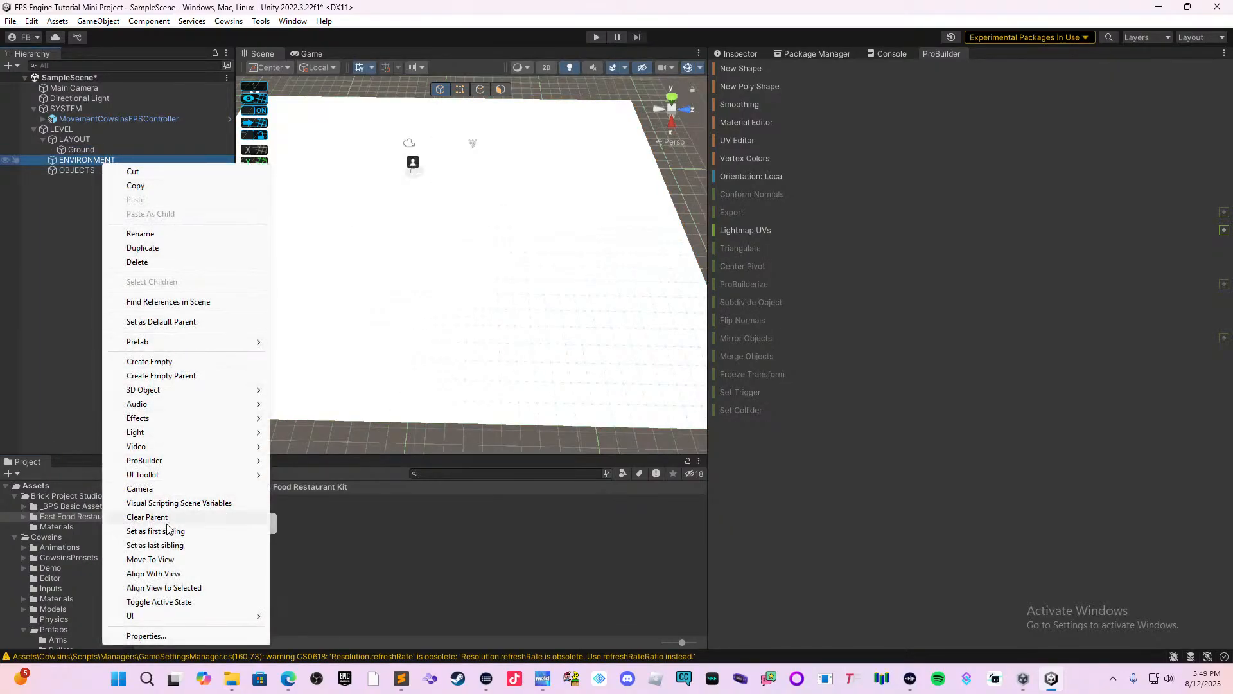
left_click(165, 362)
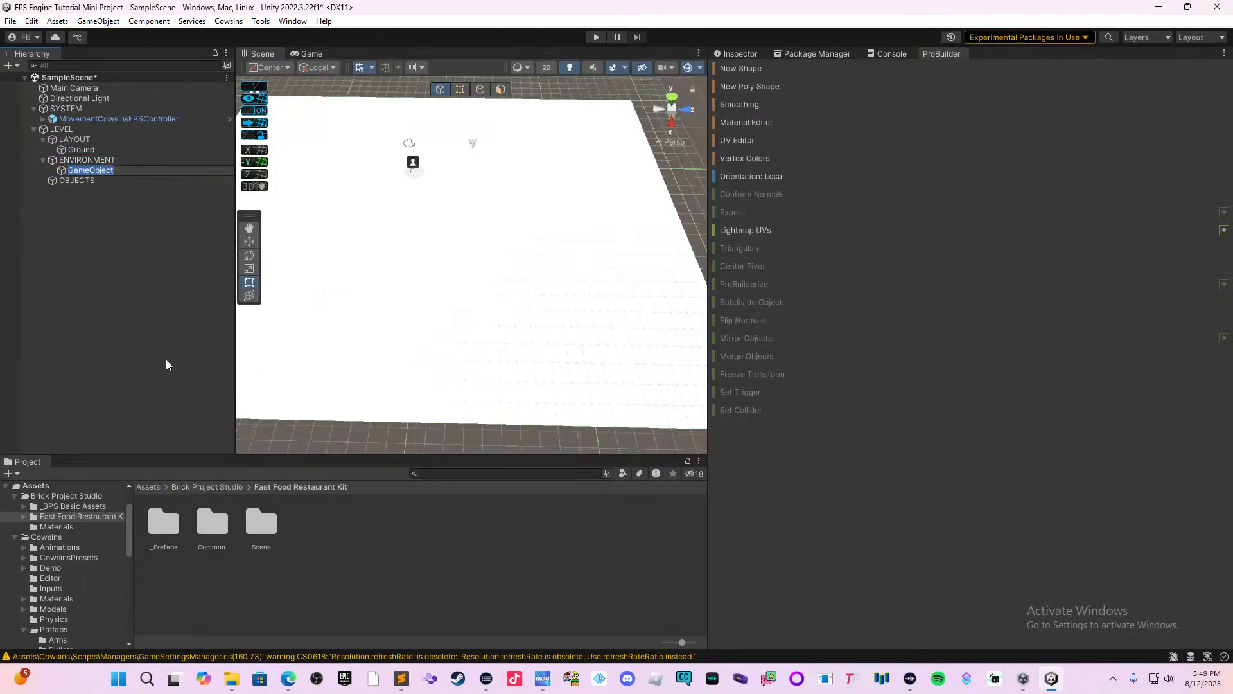
type("Fast Food Restaurant")
key("Return")
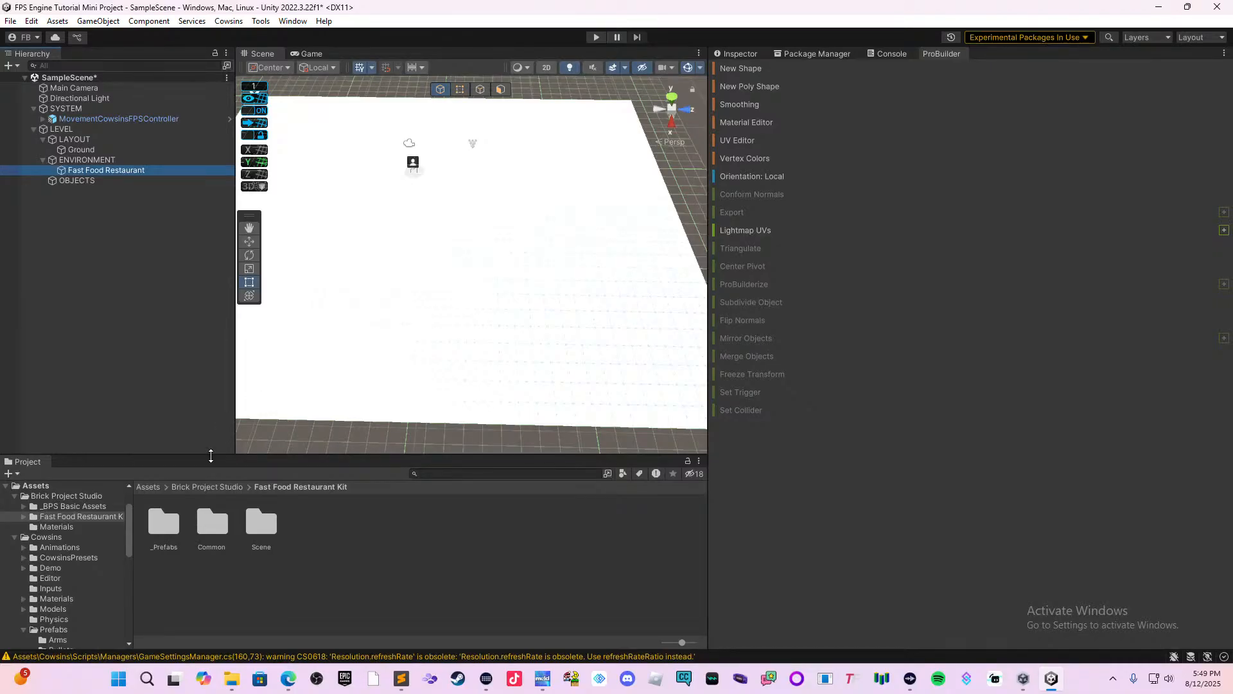
Browse the Fast Food Restaurant Kit's _Prefabs folders and open the Int_Ext folder inside Fast Food Build Kit.
double_click(164, 528)
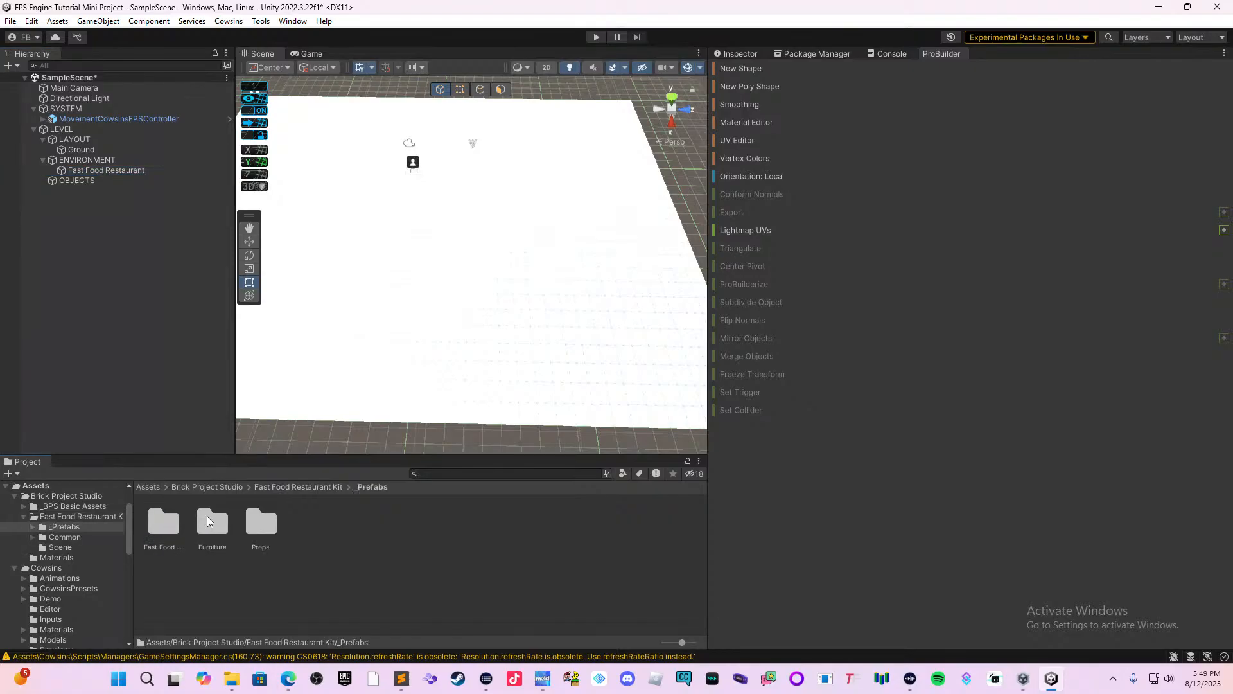
double_click(163, 528)
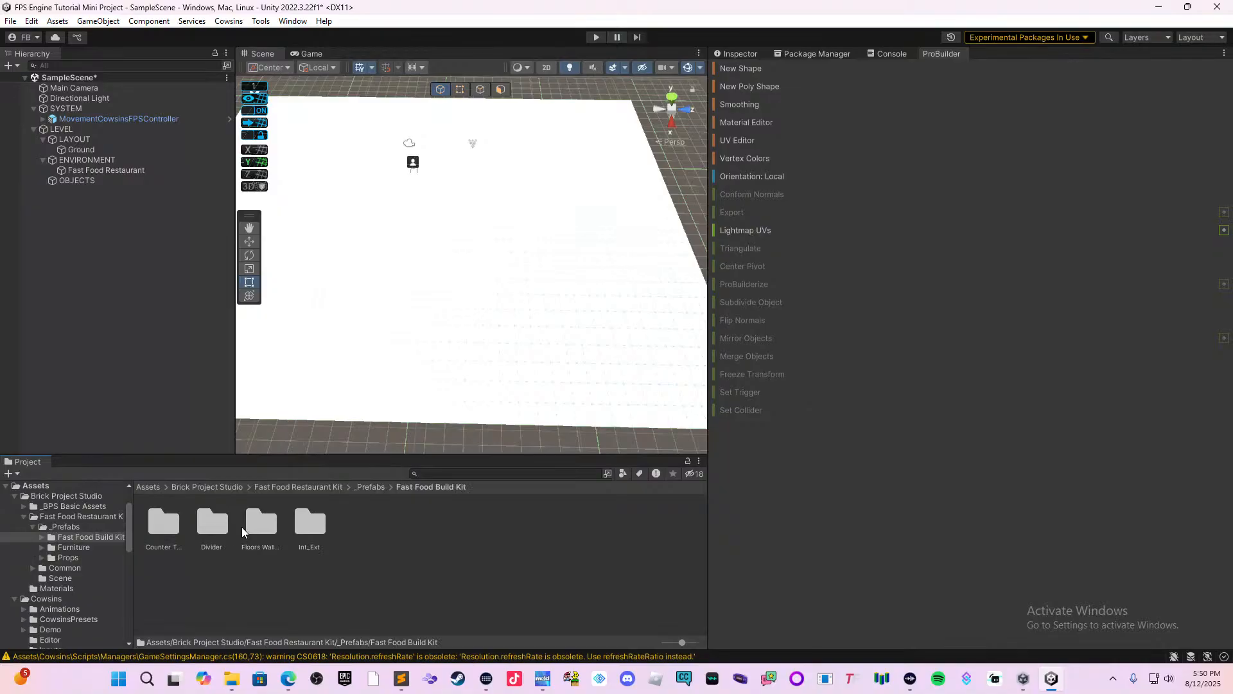
left_click(373, 487)
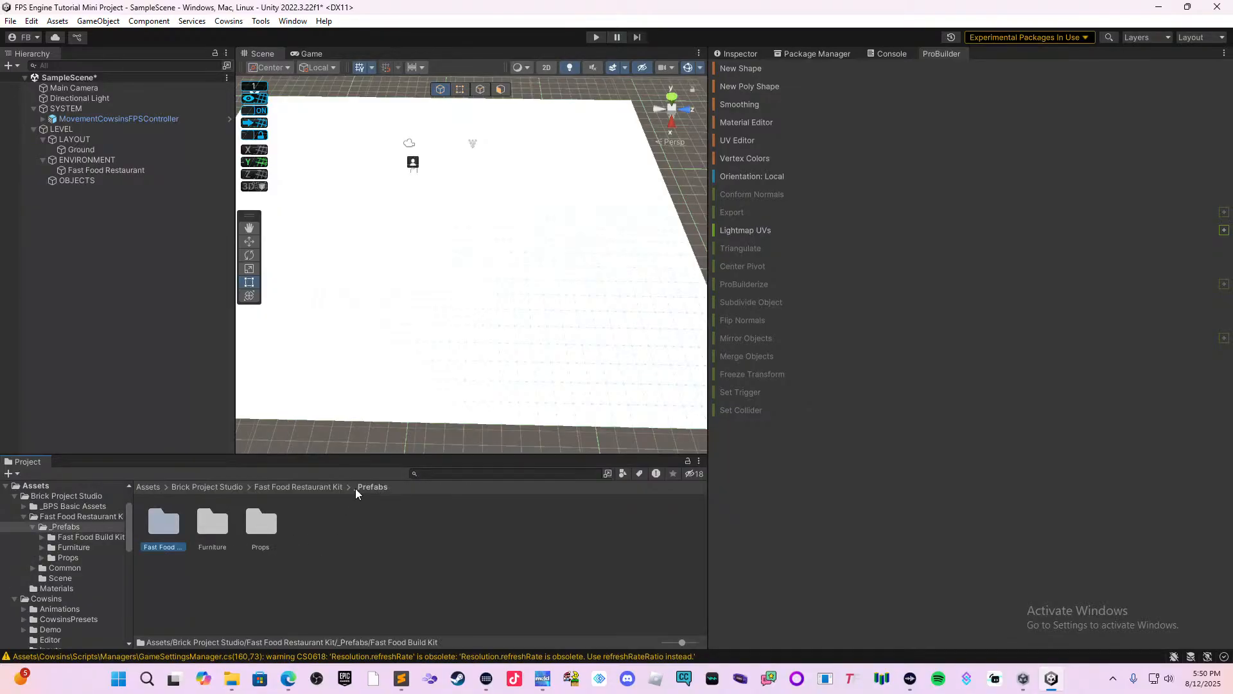
left_click(320, 487)
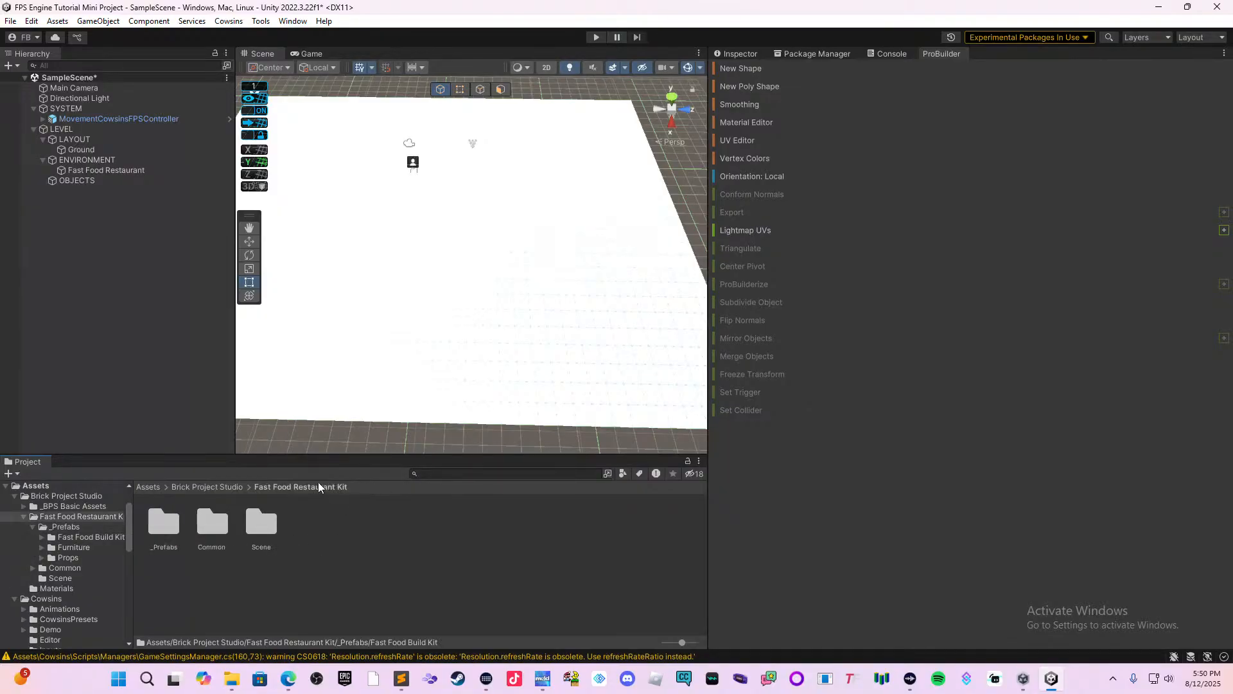
left_click(228, 486)
left_click(213, 519)
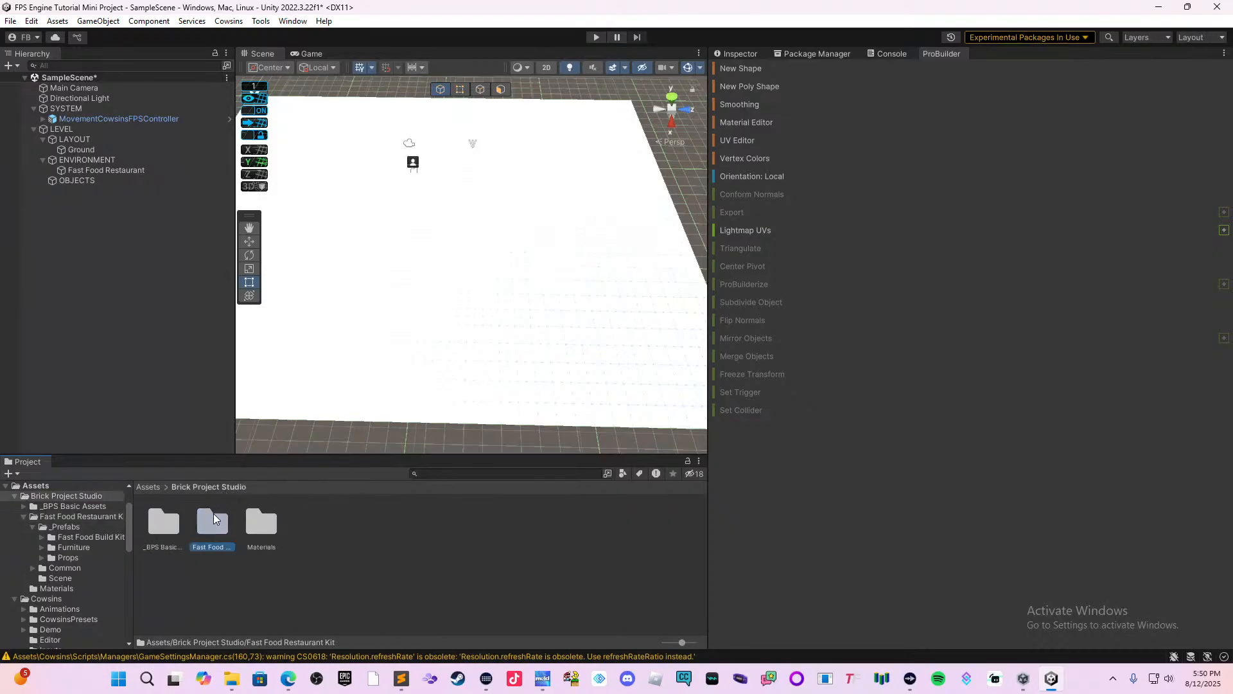
double_click(214, 517)
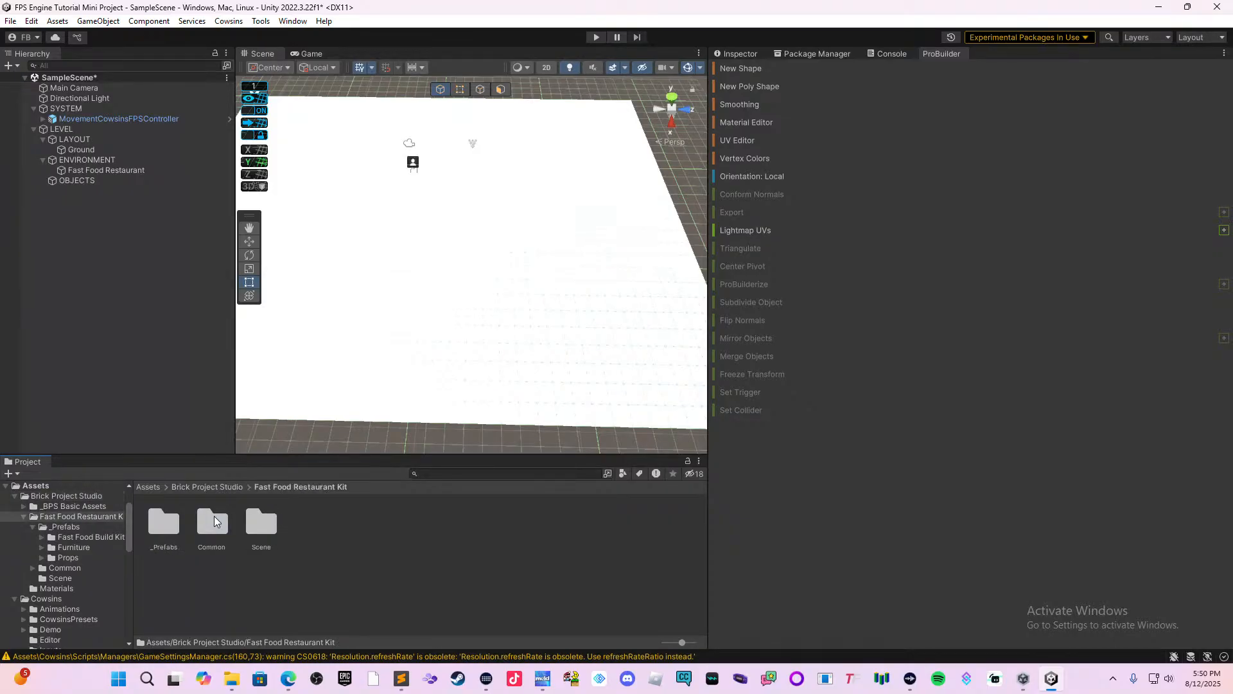
double_click(160, 536)
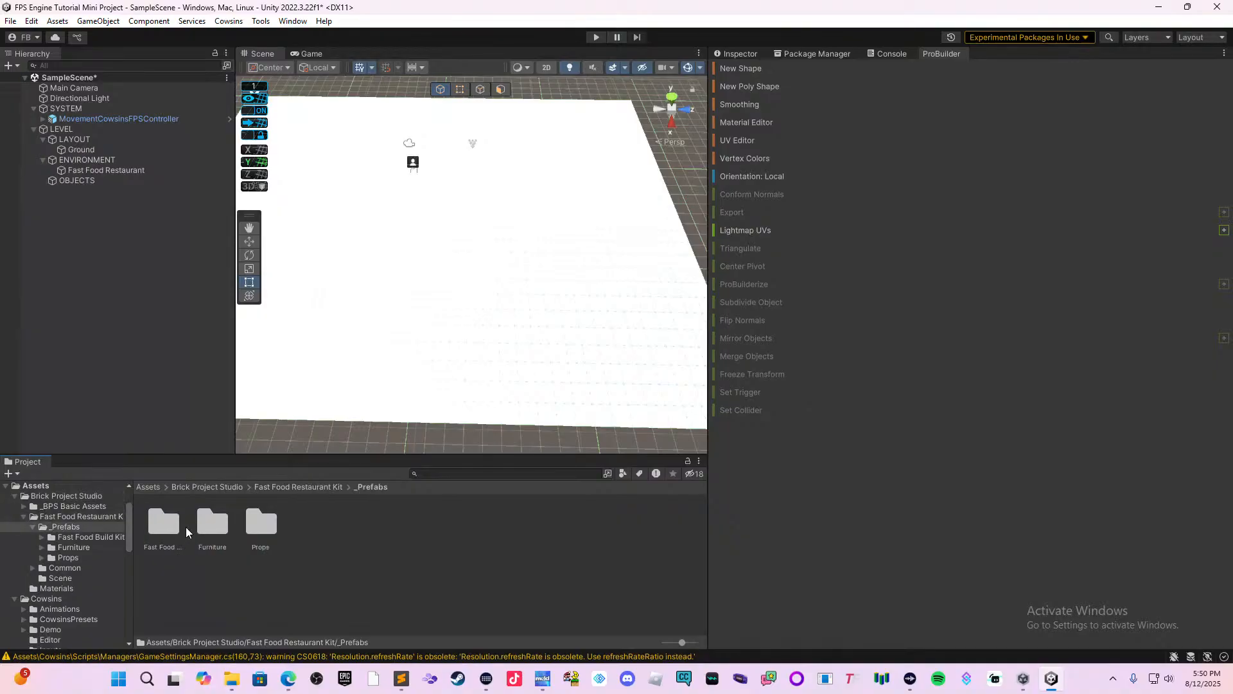
double_click(183, 532)
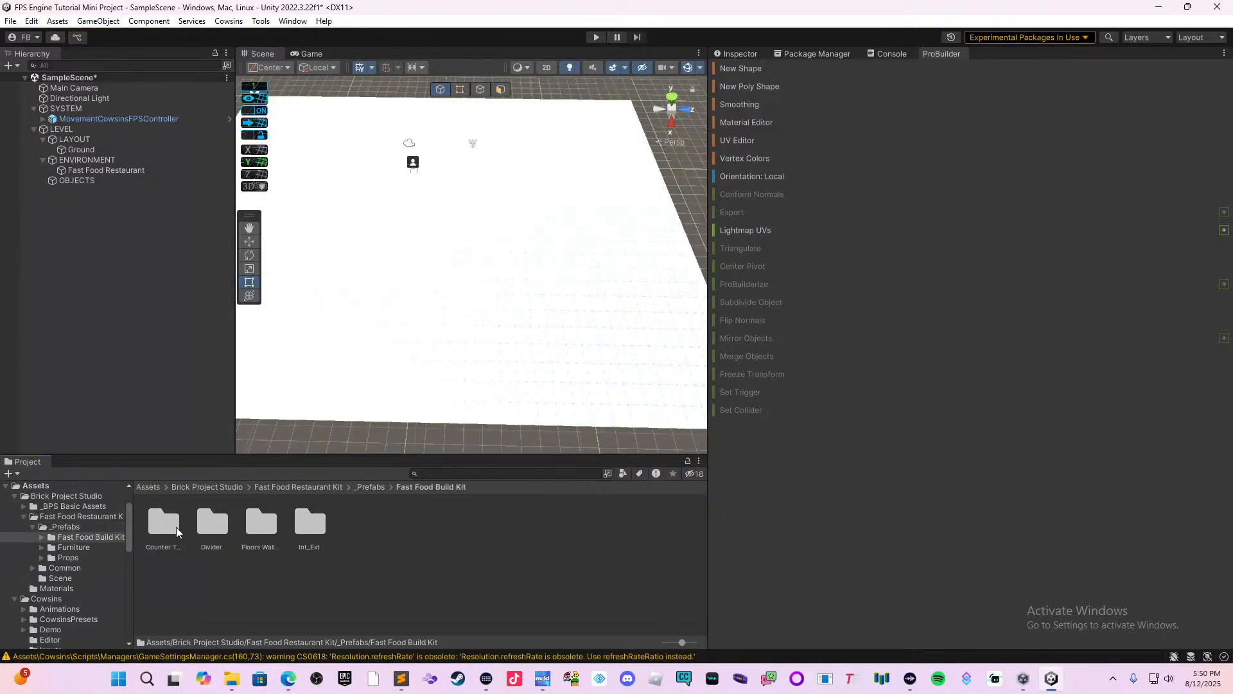
double_click(312, 524)
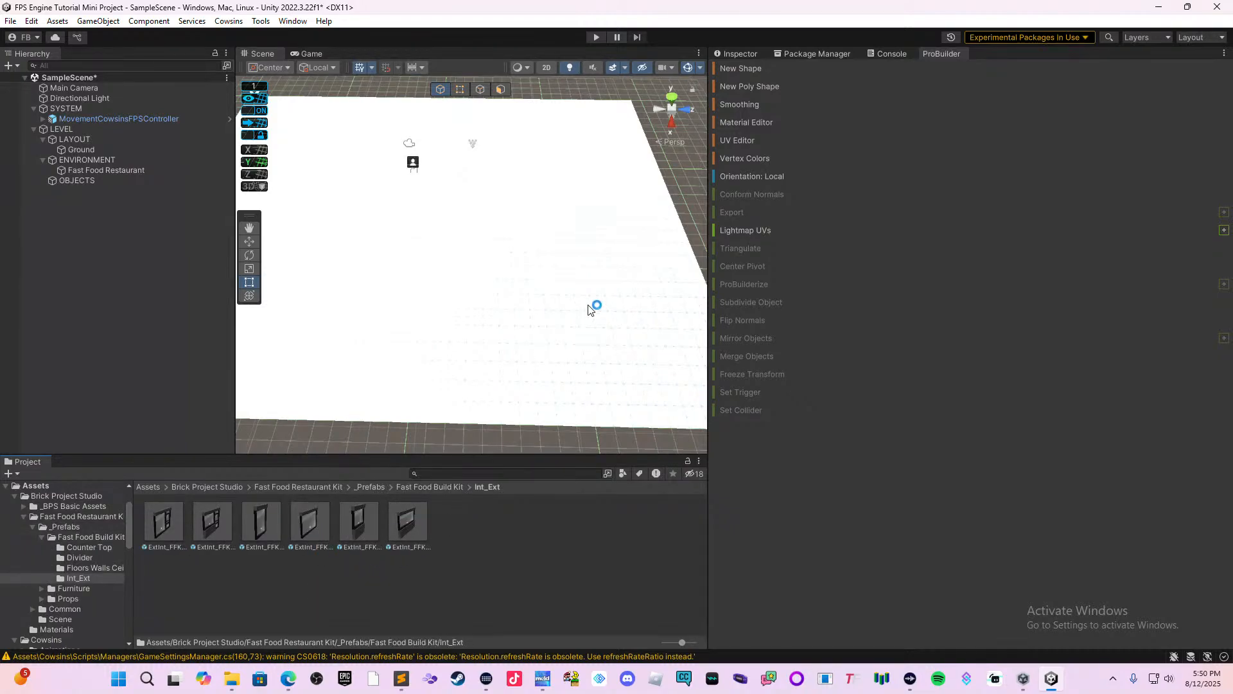
scroll(551, 270, "up", 1)
scroll(553, 264, "up", 1)
middle_click_drag(553, 264, 611, 276)
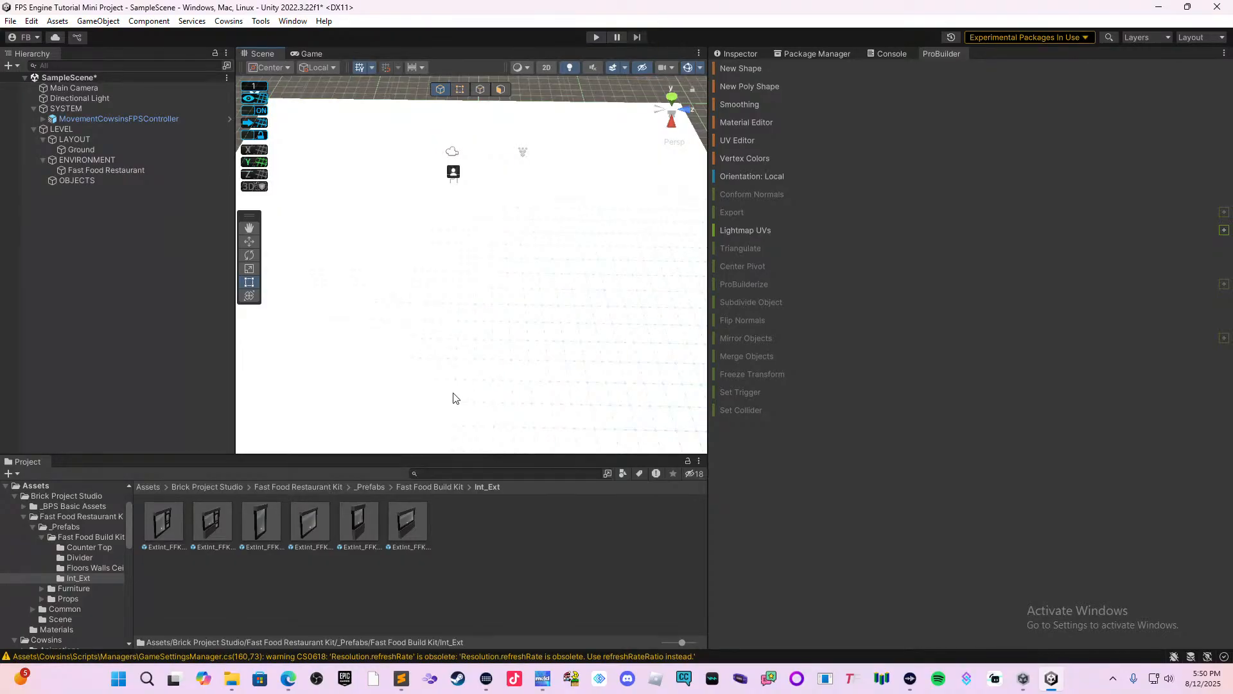
left_click_drag(311, 523, 479, 265)
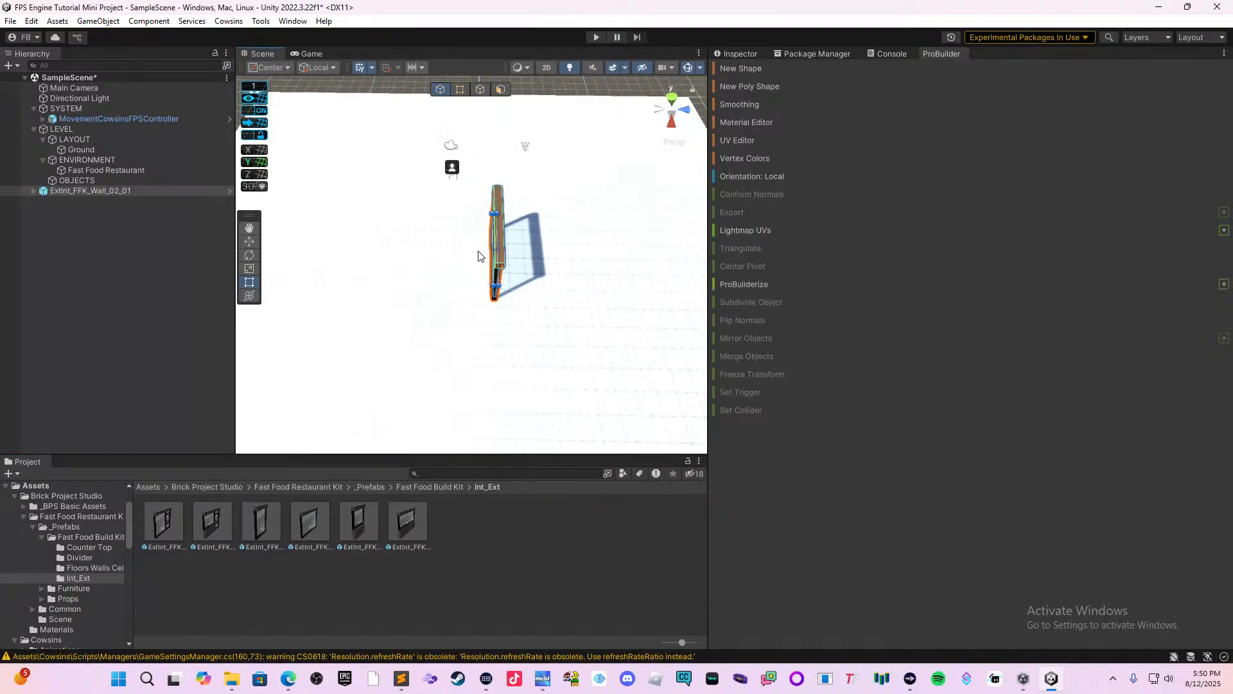
scroll(478, 264, "up", 3)
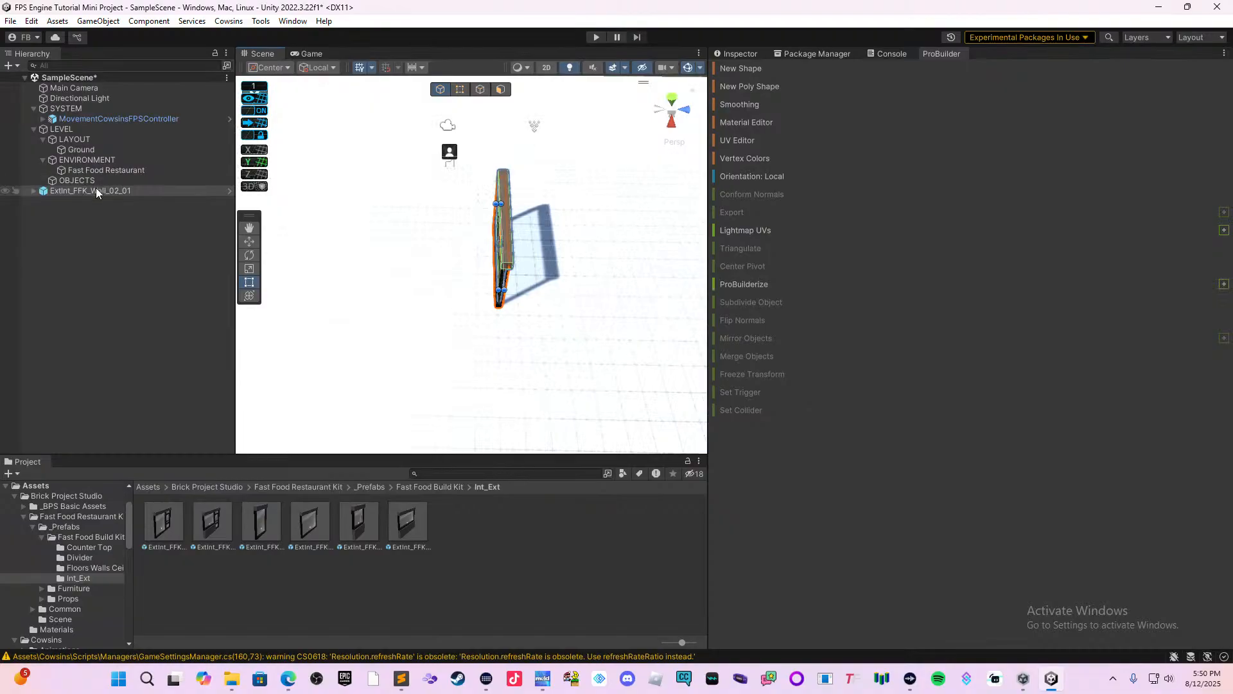
key("Delete")
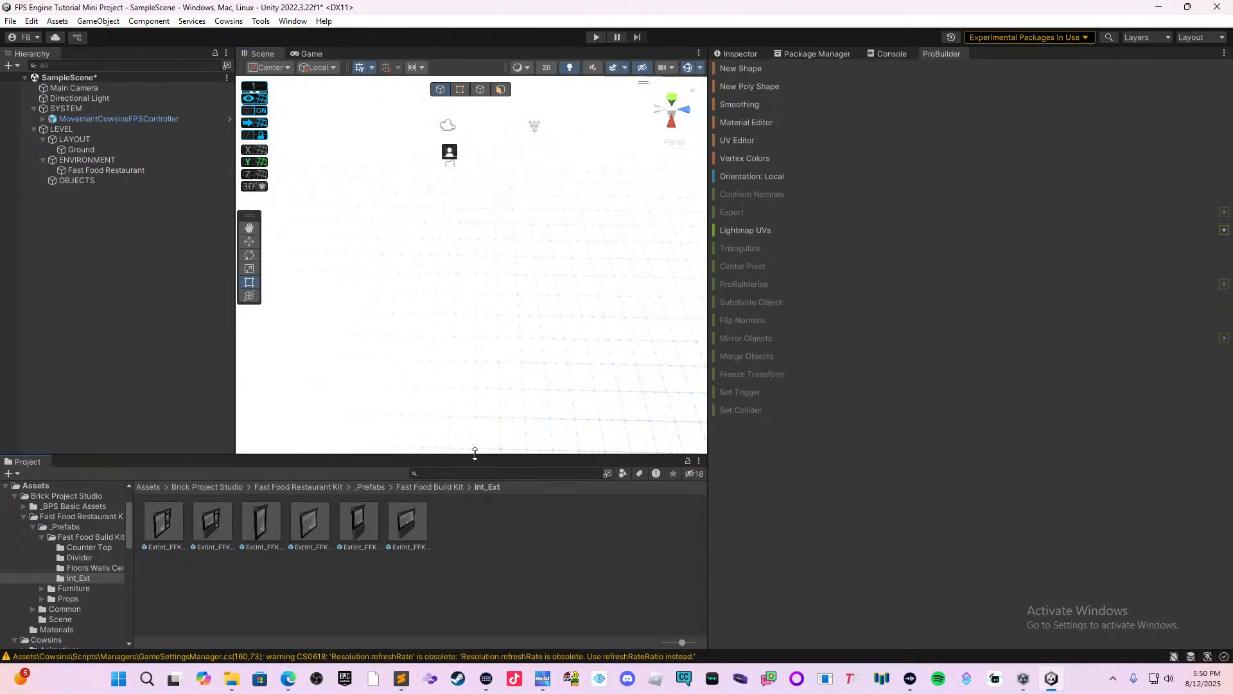
Search the project assets for Wall and place the Int_BA_01_Wall_01 prefab on the ground in the scene.
left_click(502, 473)
type("Wall")
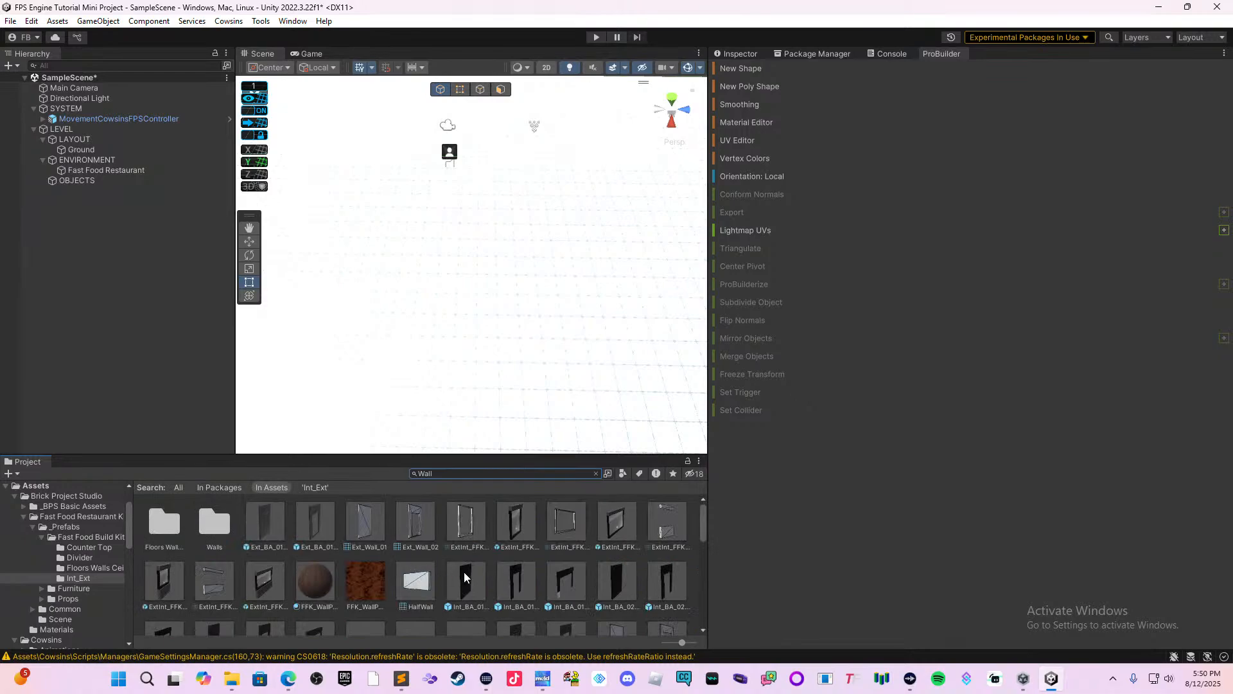
left_click_drag(470, 593, 397, 329)
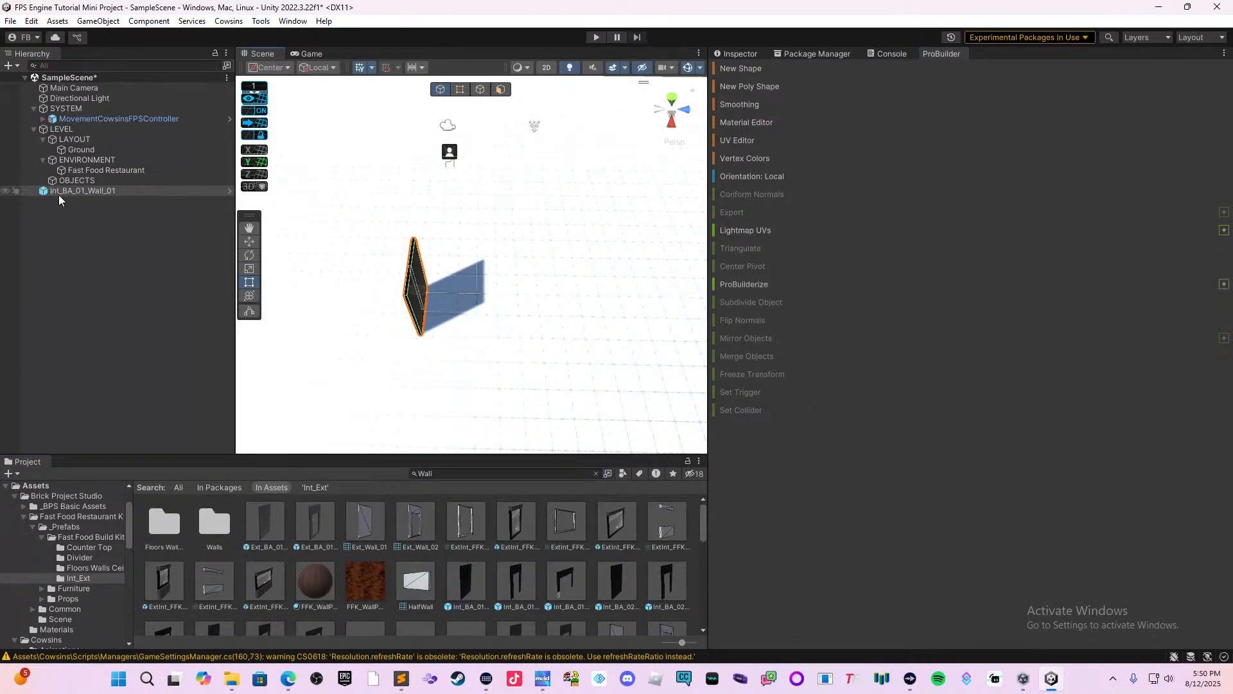
Create an empty WALLS object under Fast Food Restaurant and make the placed Int_BA_01_Wall_01 its child.
left_click(94, 172)
right_click(94, 172)
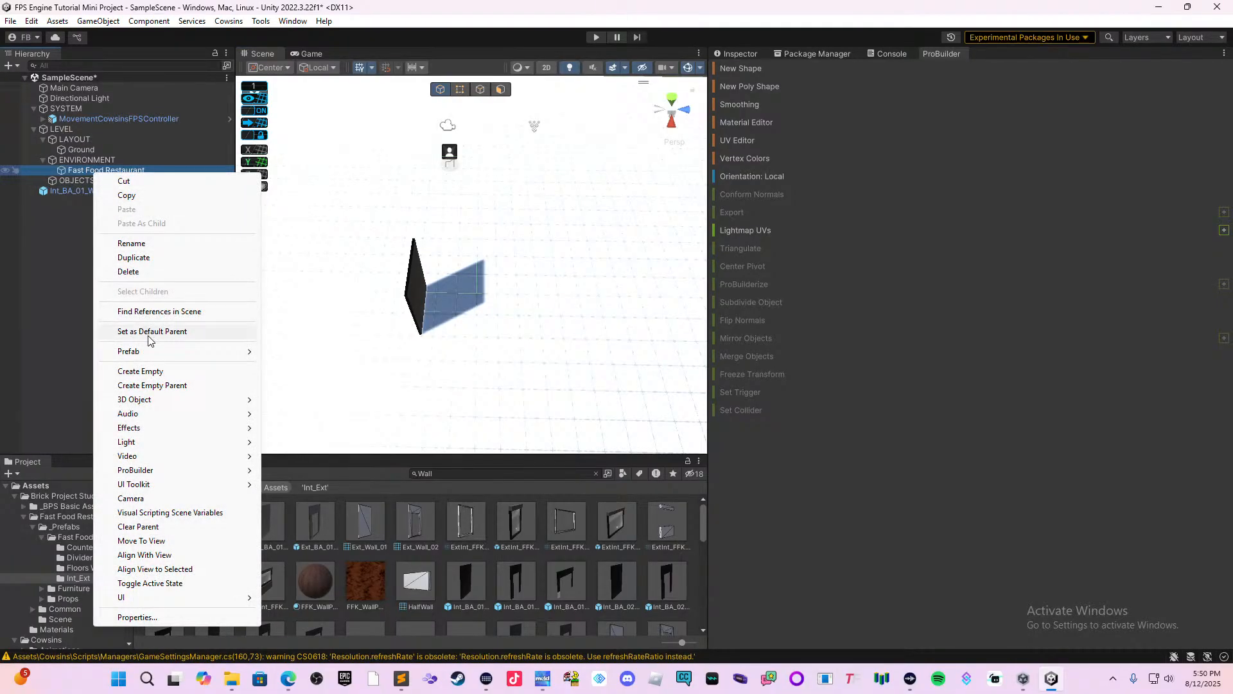
left_click(140, 371)
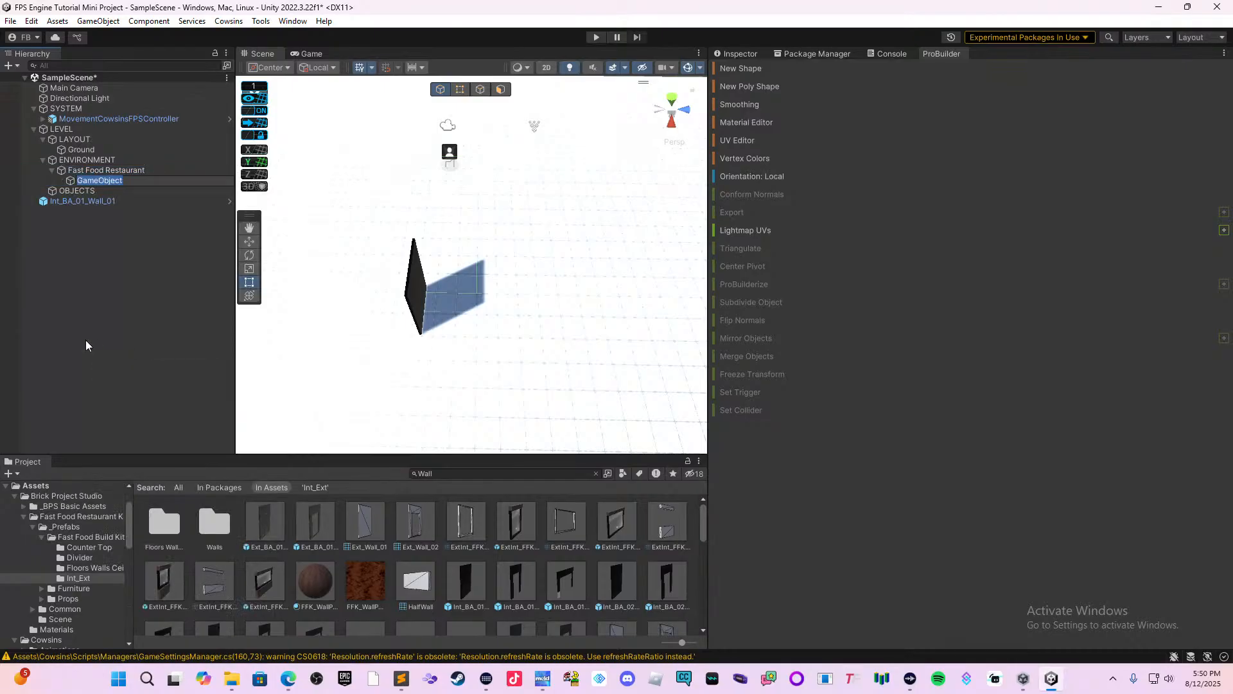
type("WALLS")
key("Return")
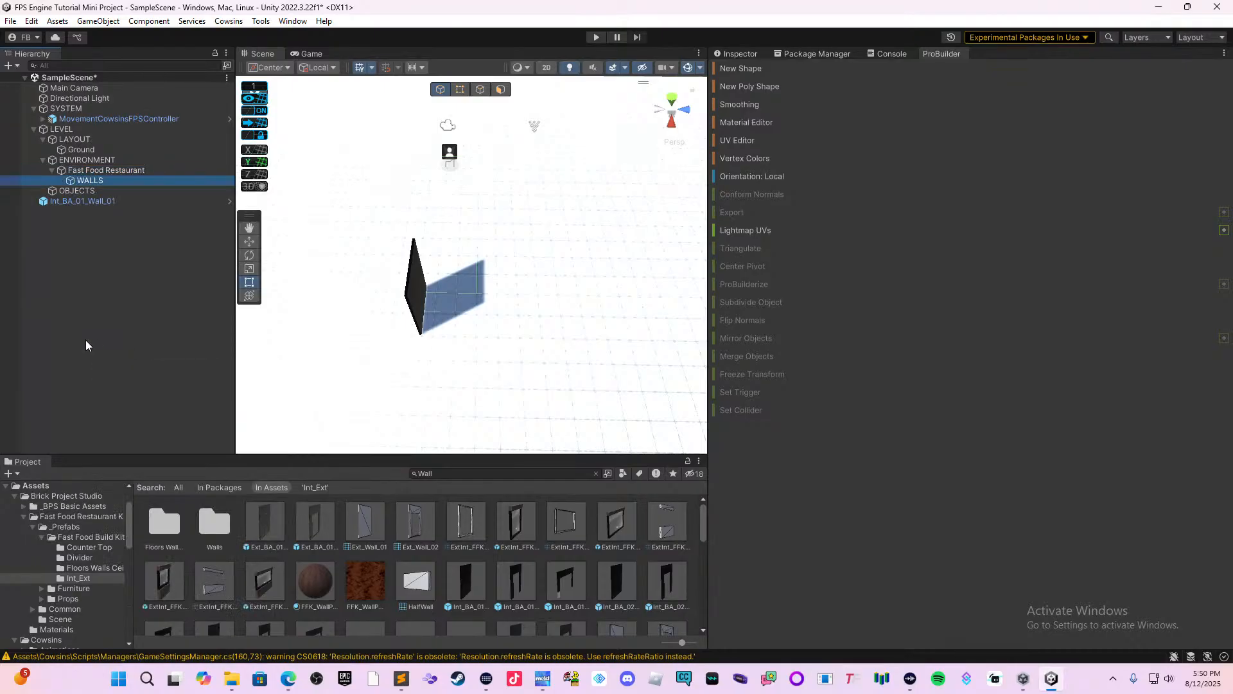
left_click_drag(97, 202, 115, 185)
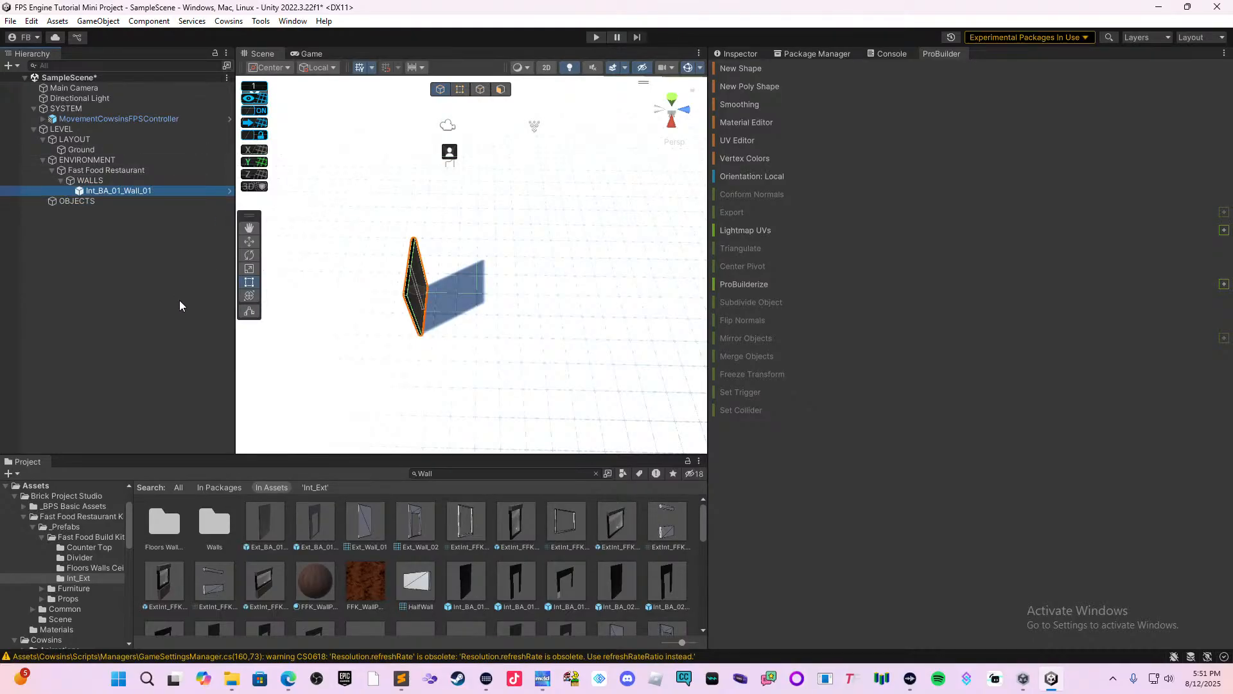
Rotate the Int_BA_01_Wall_01 wall about a quarter turn around its vertical axis.
left_click(249, 243)
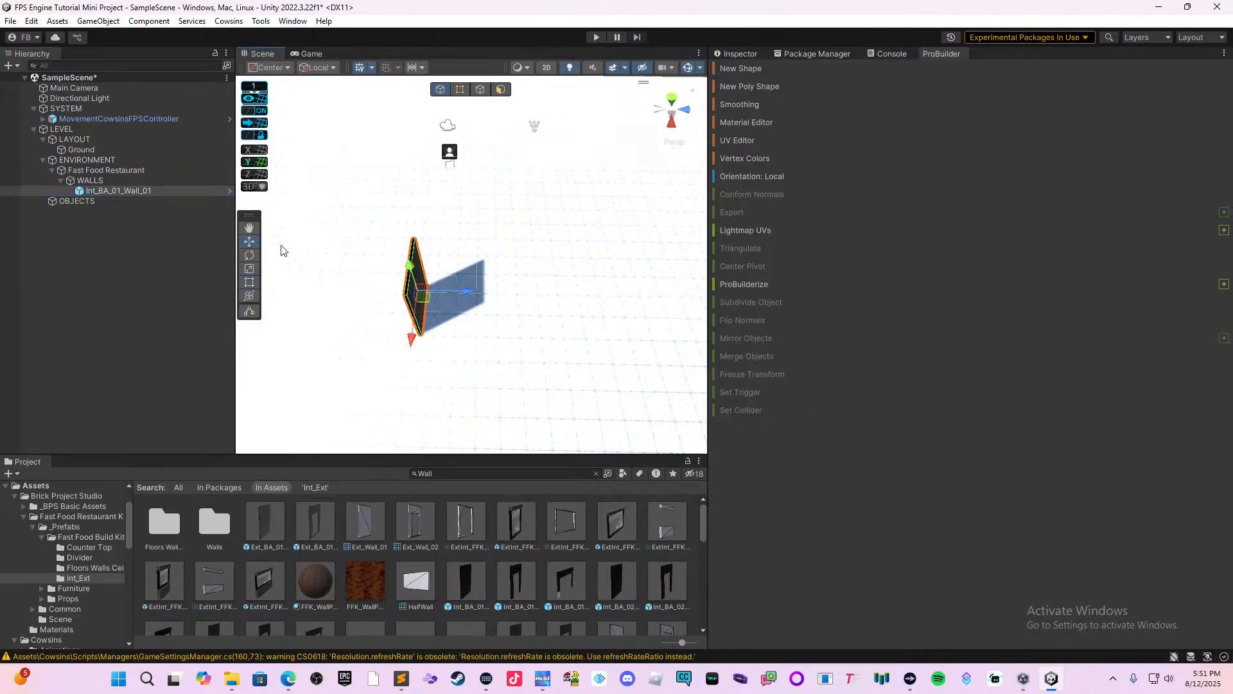
middle_click_drag(474, 305, 487, 235)
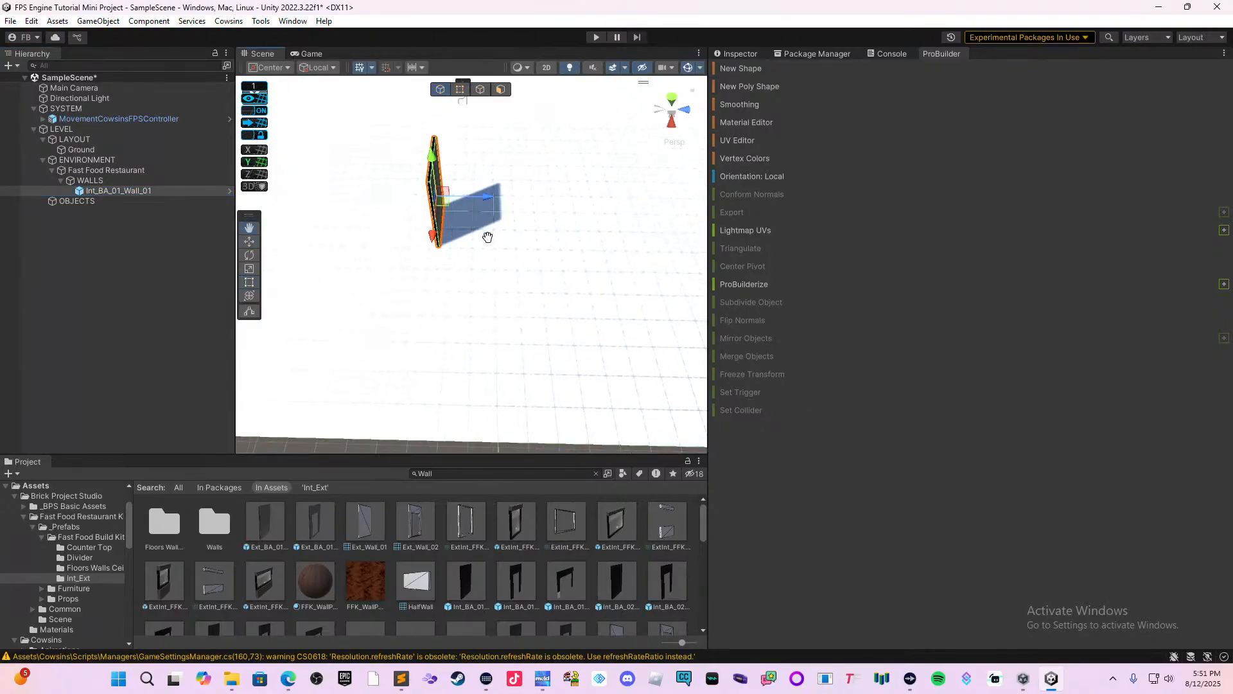
scroll(536, 293, "up", 5)
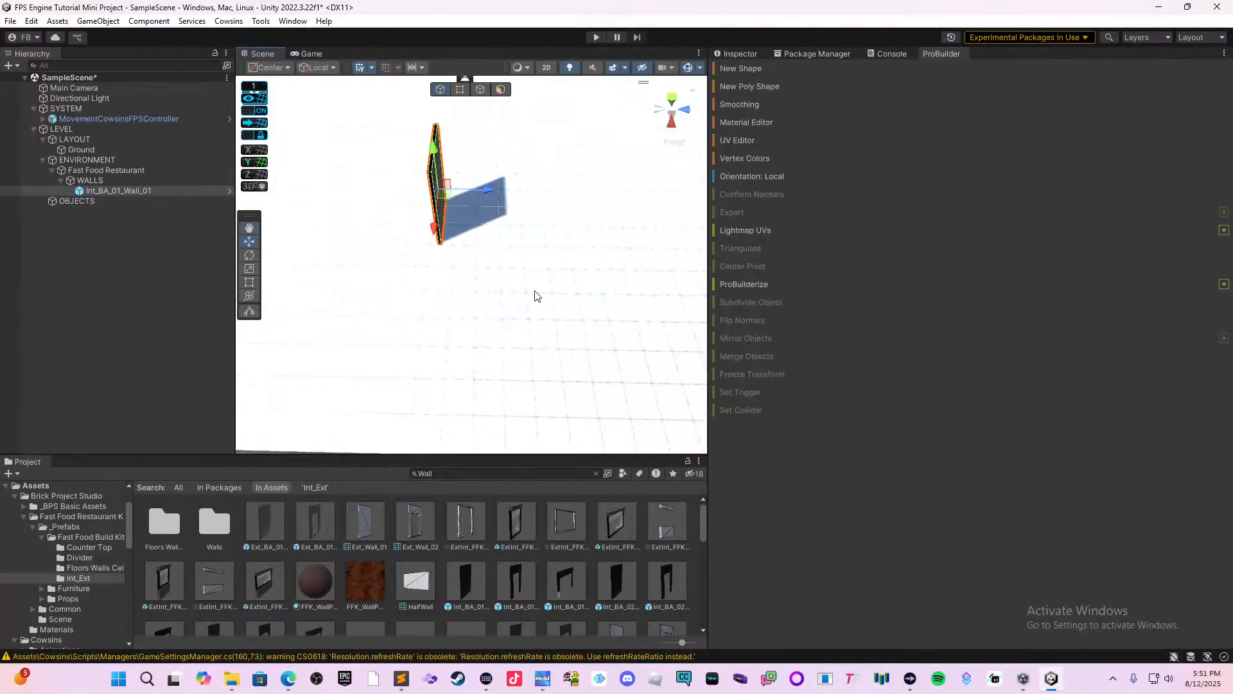
left_click(249, 255)
mouse_move(465, 202)
left_mouse_down()
mouse_move(299, 205)
mouse_move(469, 201)
left_mouse_up()
middle_click_drag(471, 201, 568, 333)
right_click_drag(479, 295, 596, 288)
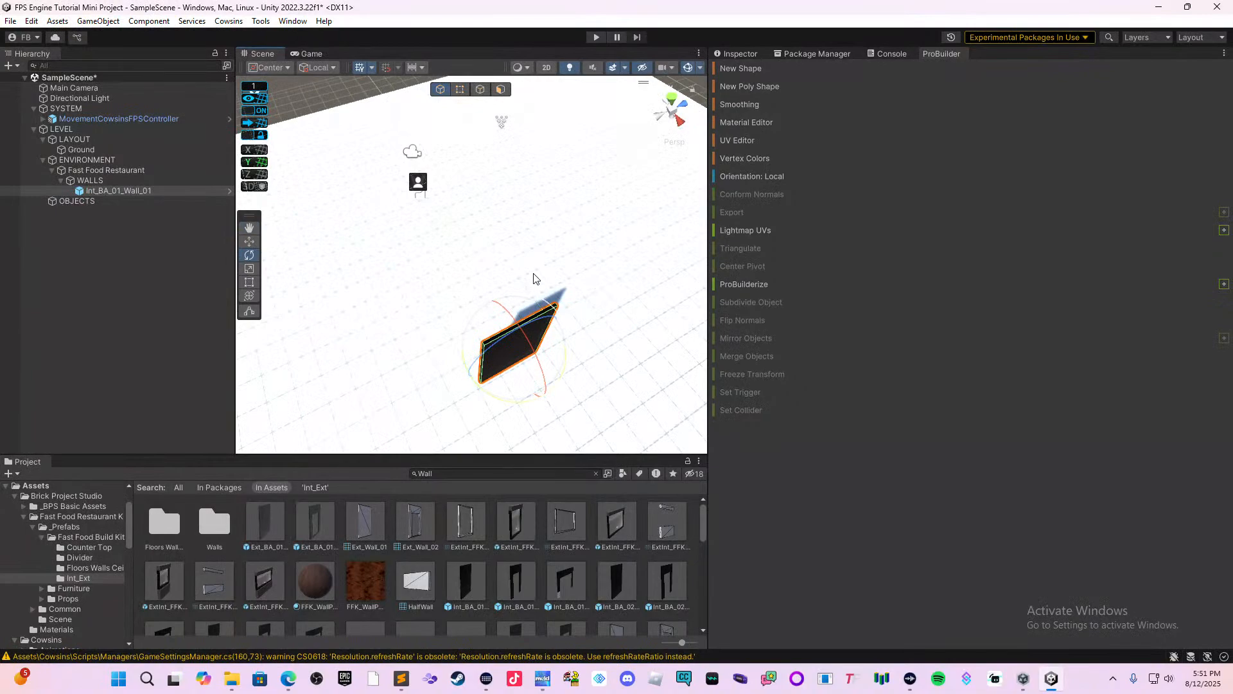
middle_click_drag(537, 279, 607, 249)
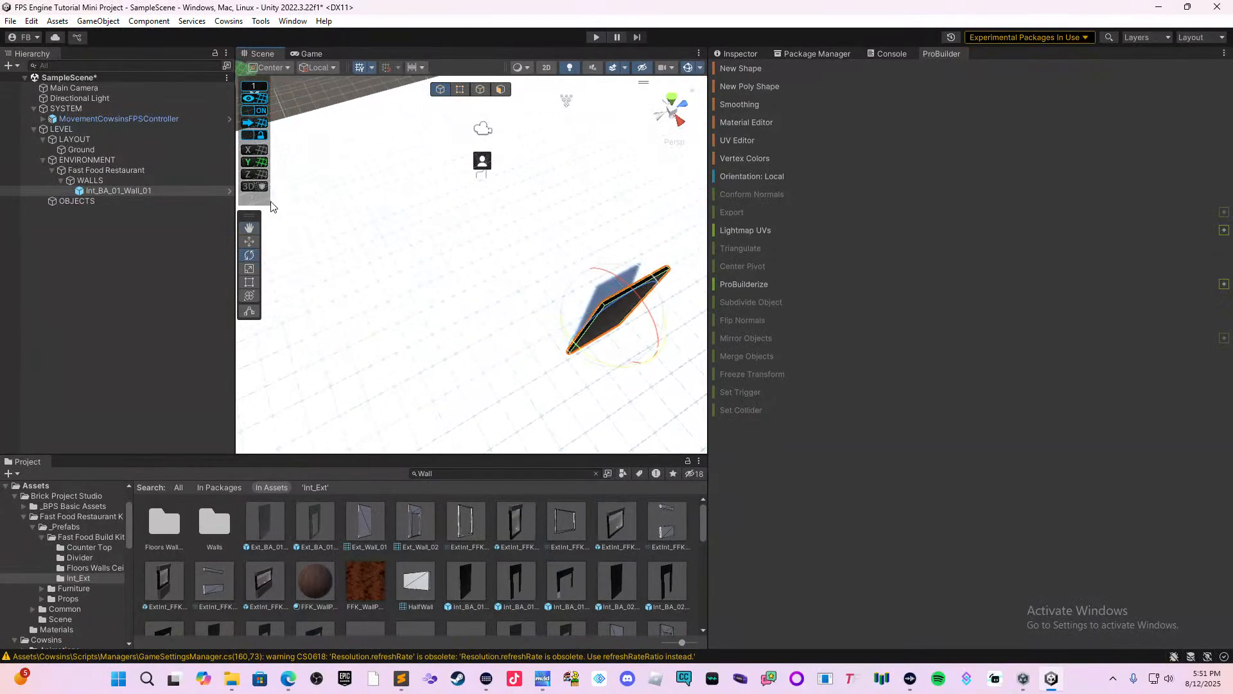
Move the rotated wall along its local Z axis to the far side of the player controller.
left_click(249, 240)
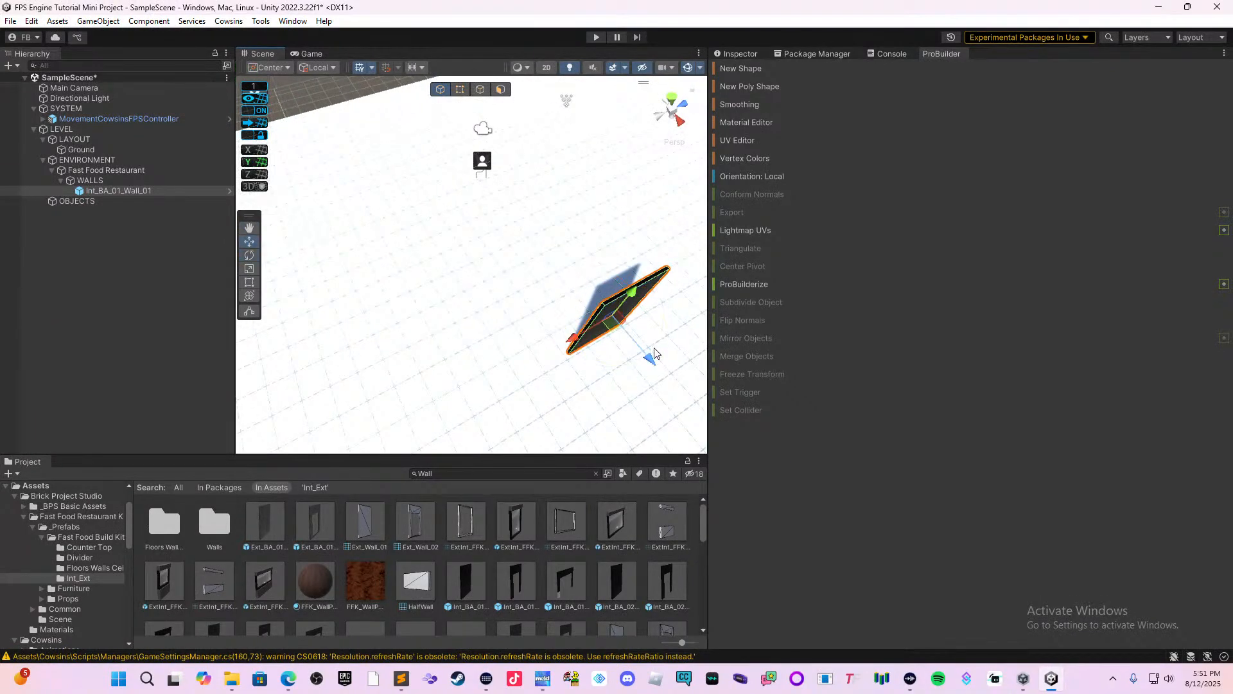
left_click_drag(654, 353, 463, 144)
middle_click_drag(483, 181, 439, 464)
scroll(495, 363, "up", 4)
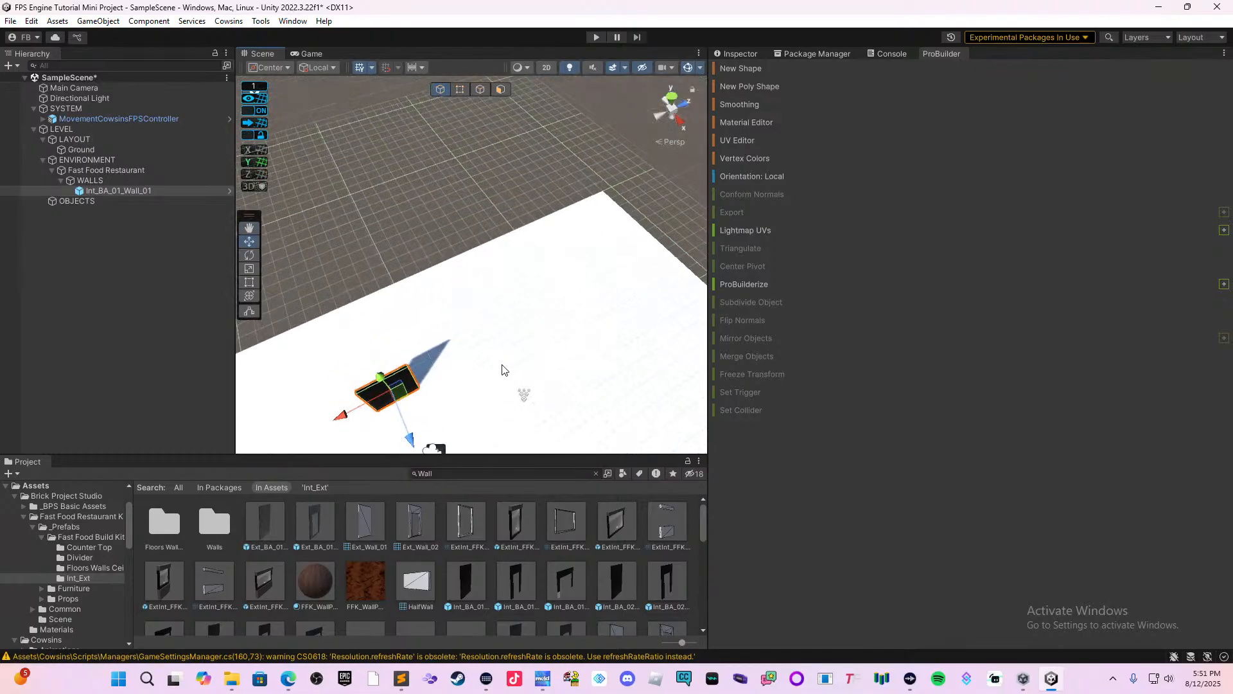
middle_click_drag(493, 365, 465, 289)
right_click_drag(498, 340, 421, 368)
scroll(427, 372, "up", 2)
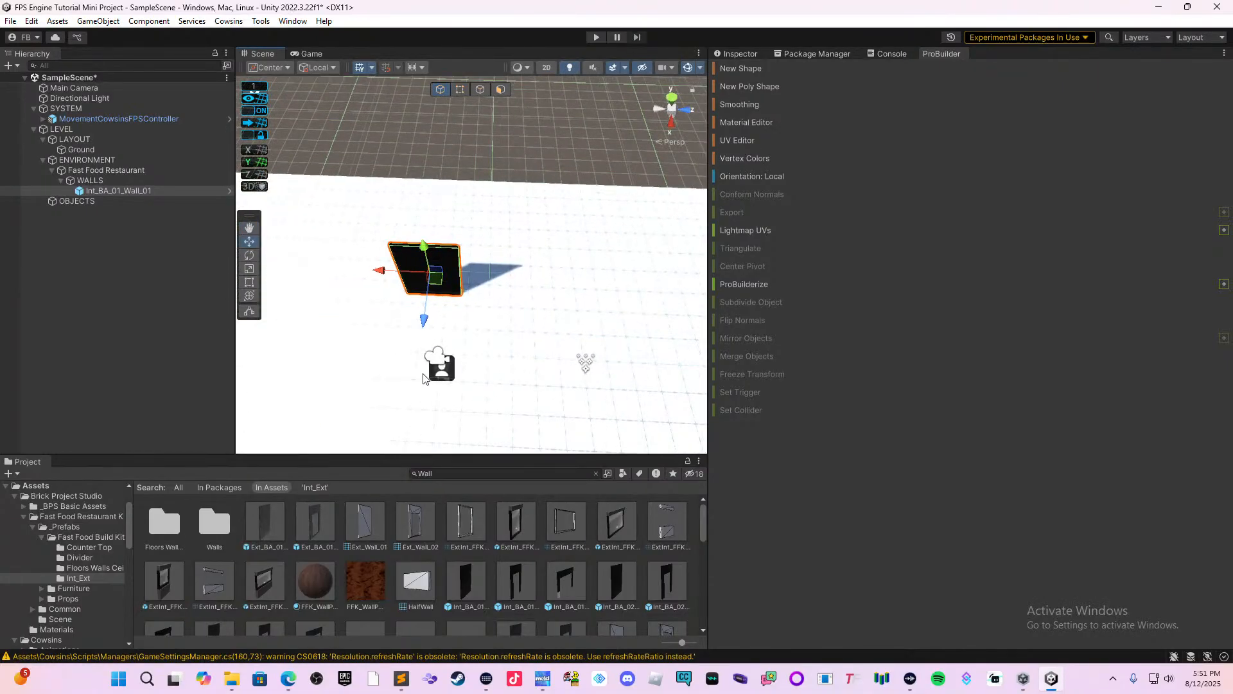
middle_click_drag(437, 383, 584, 329)
scroll(501, 331, "up", 6)
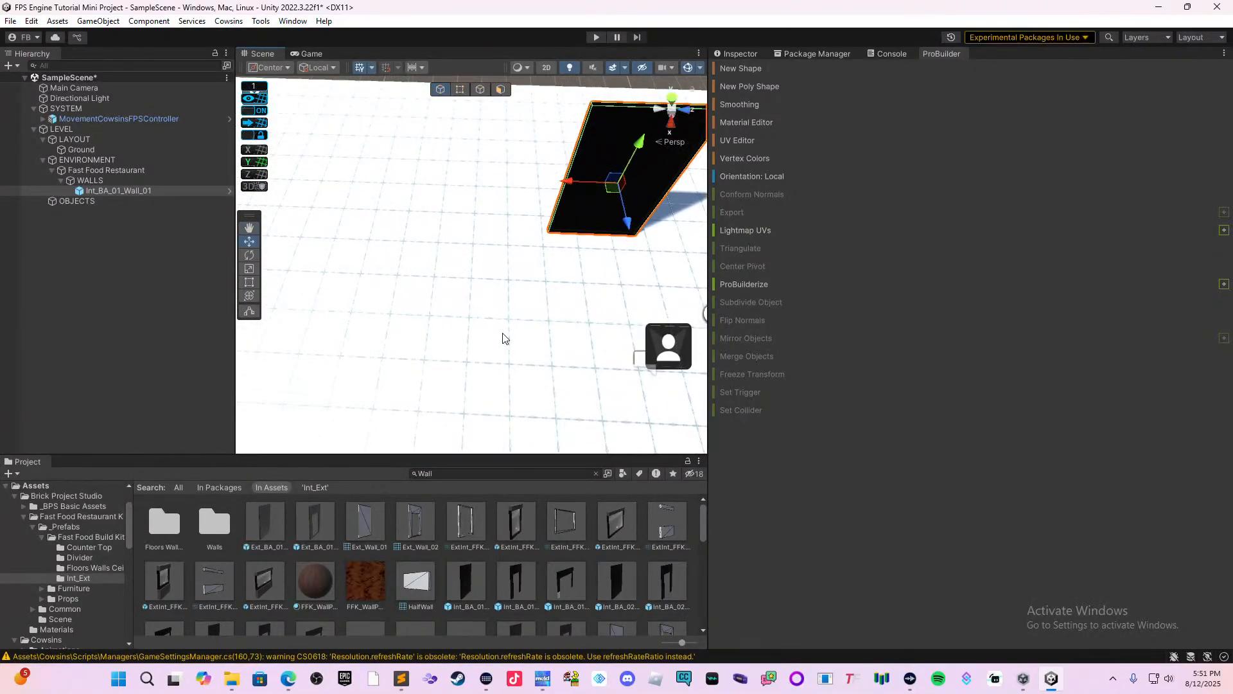
mouse_move(643, 229)
left_mouse_down()
mouse_move(642, 251)
mouse_move(630, 243)
left_mouse_up()
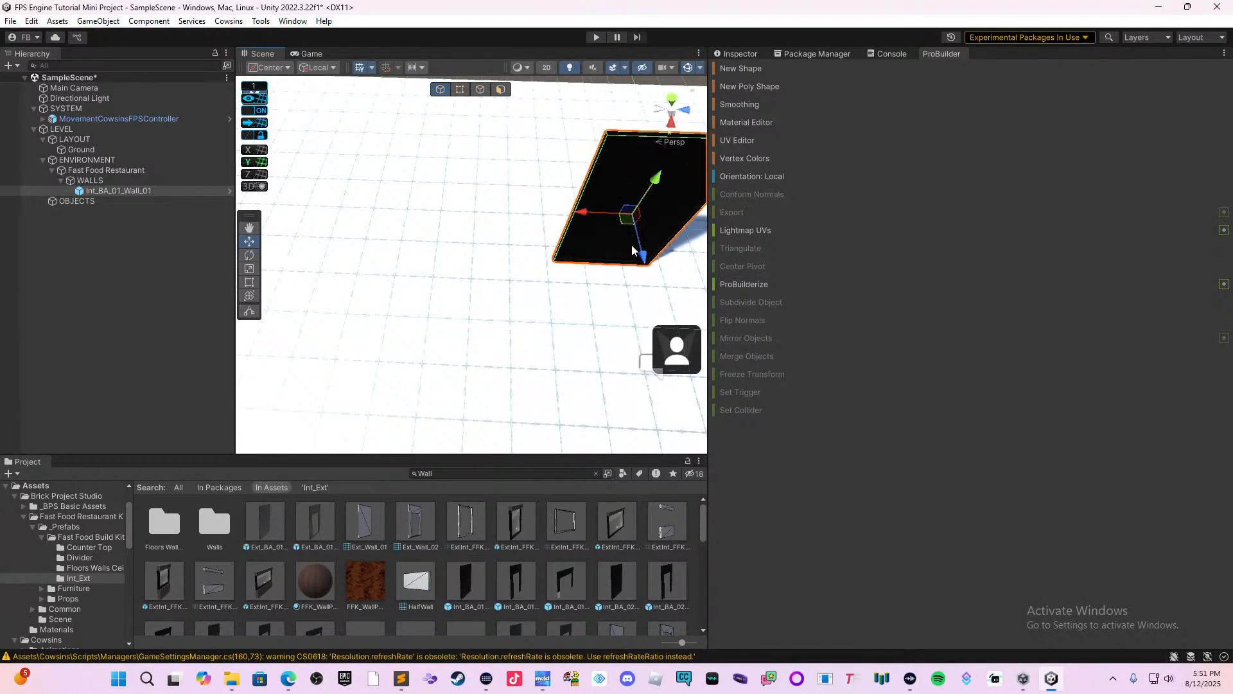
left_click(258, 82)
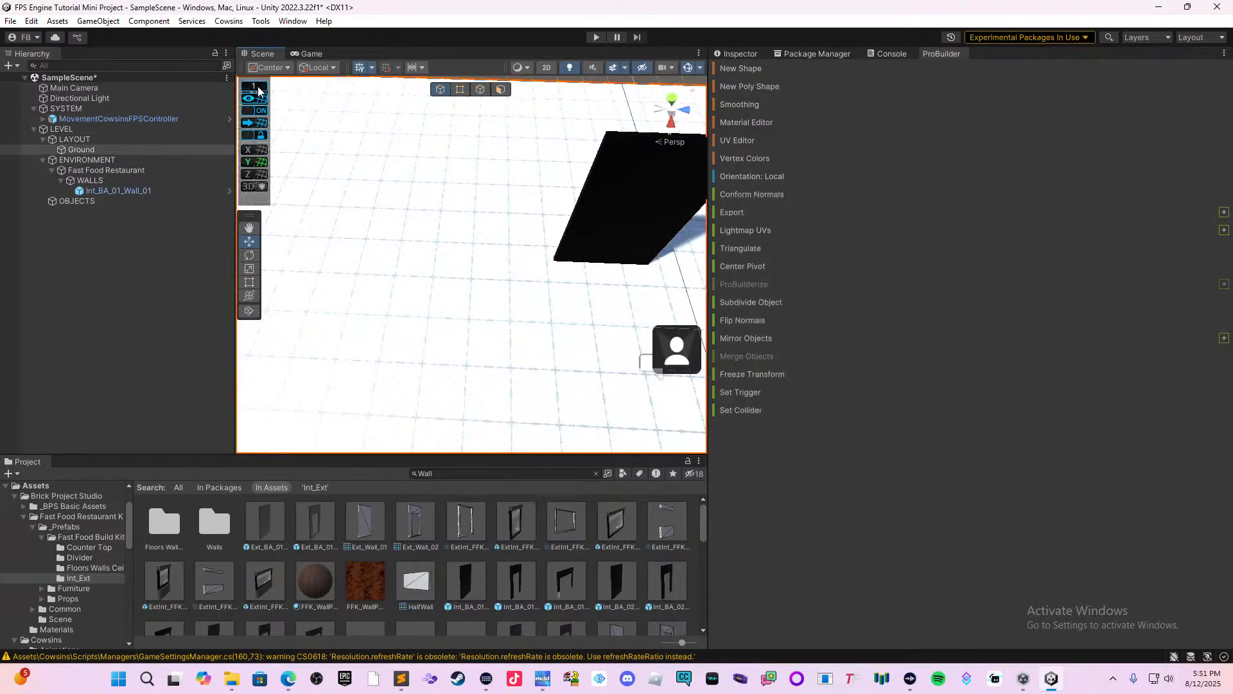
left_click(259, 88)
left_click(259, 89)
left_click(295, 107)
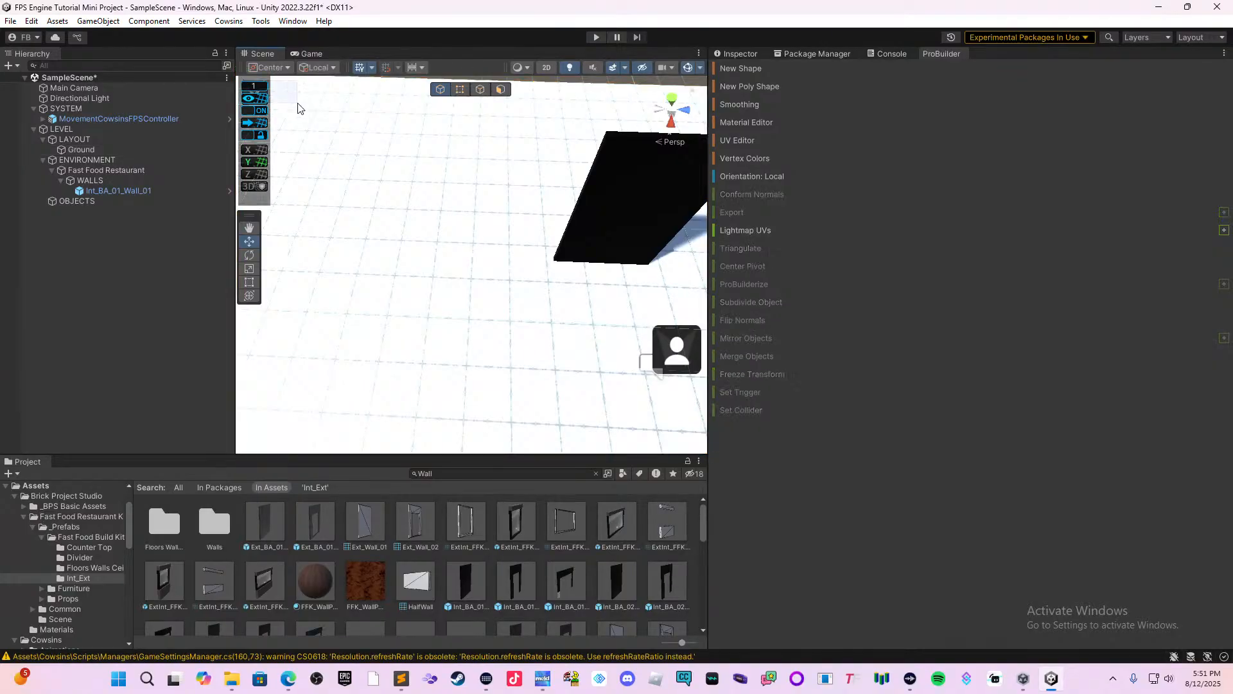
left_click(259, 92)
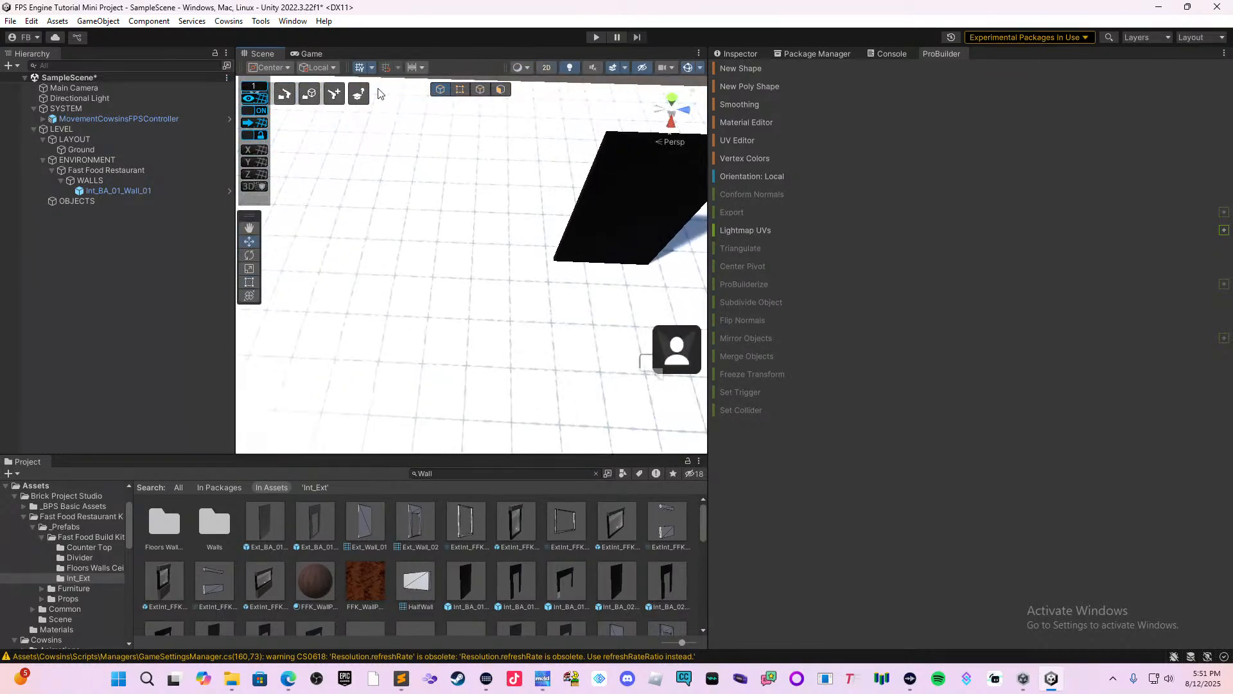
Move the Int_BA_01_Wall_01 wall farther from the player controller along its local Z axis with grid snapping on.
middle_click_drag(509, 225, 373, 285)
left_click(488, 278)
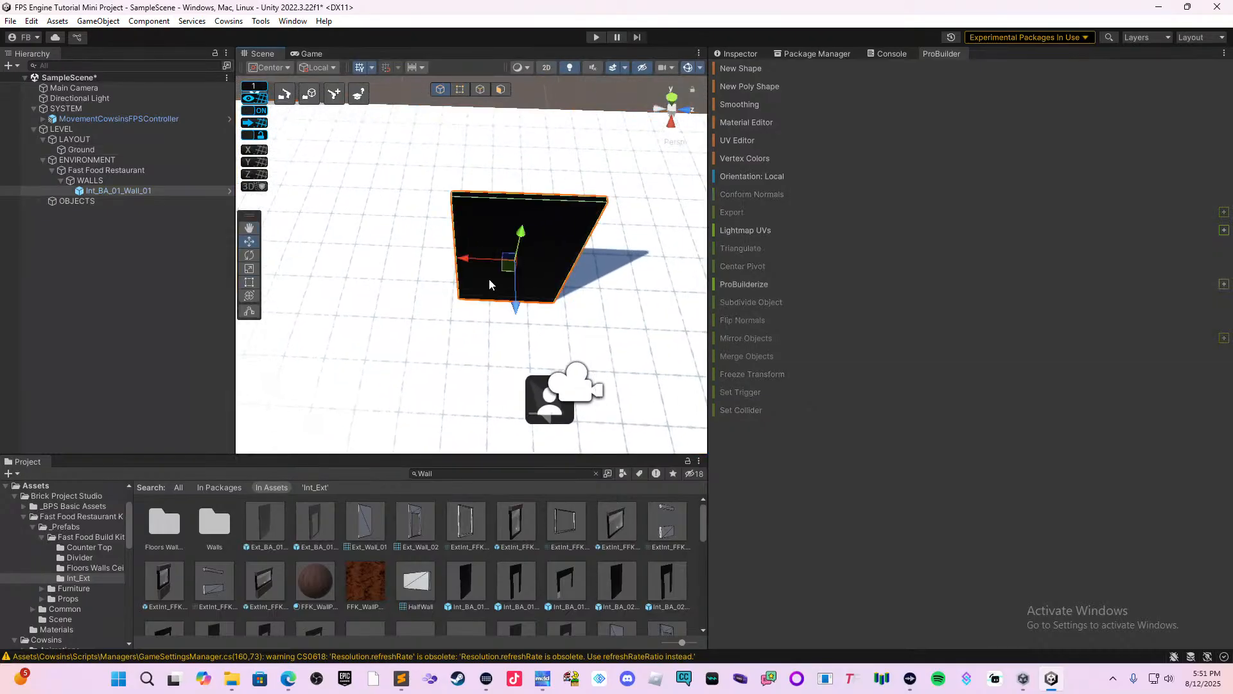
right_click_drag(488, 279, 653, 298)
middle_click_drag(493, 320, 665, 305)
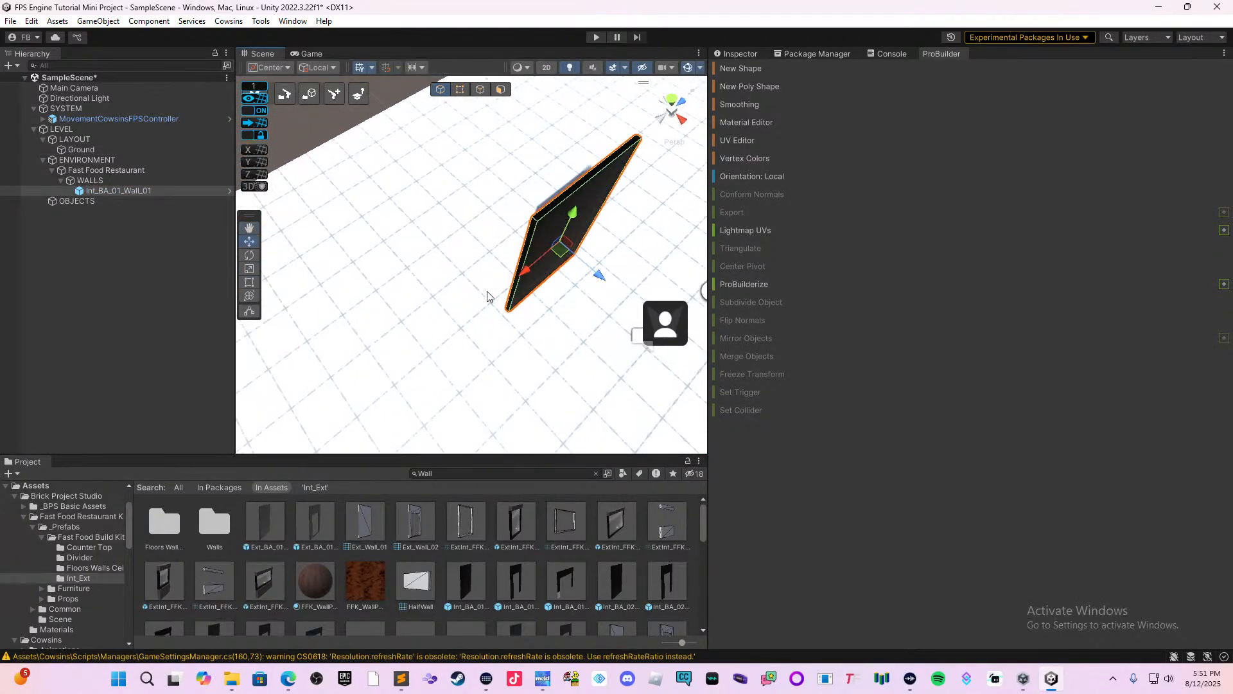
left_click(586, 275)
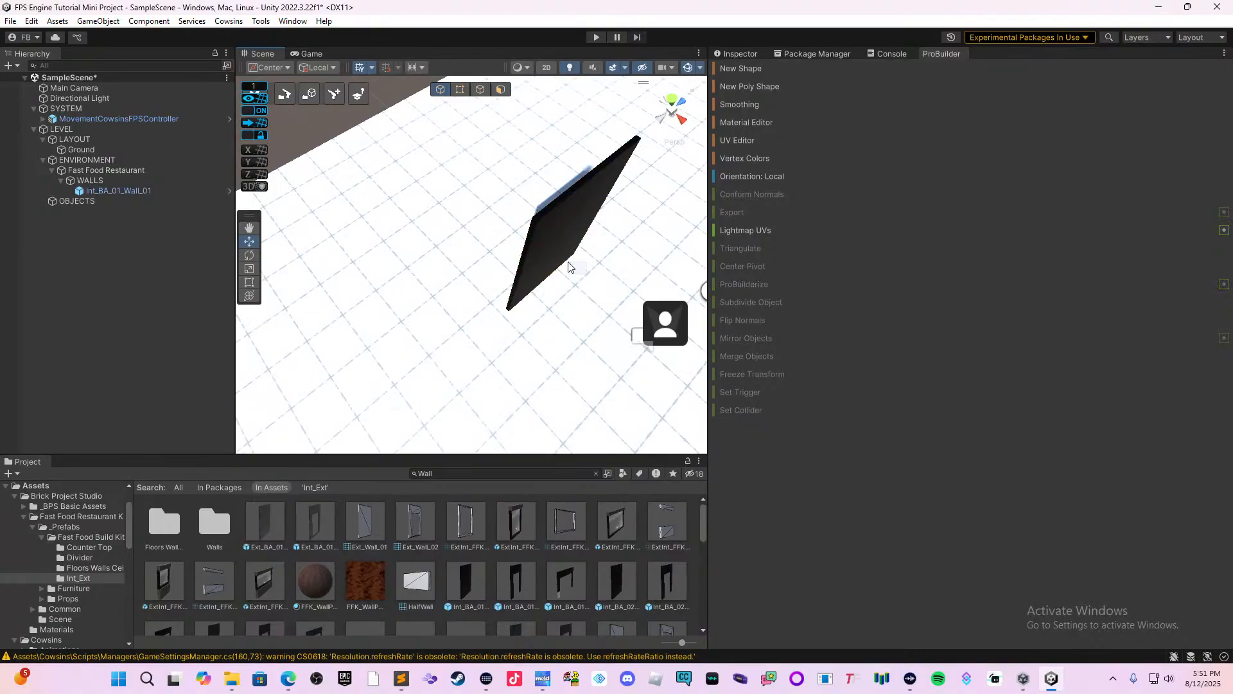
left_click(545, 247)
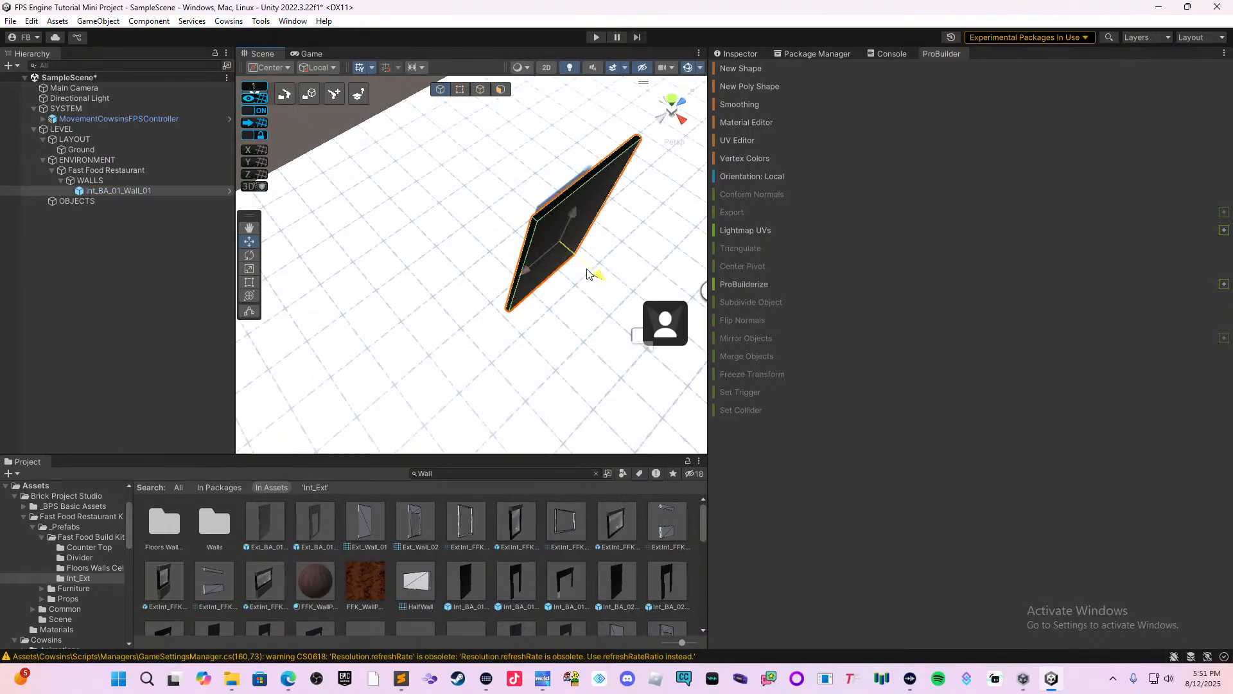
left_click_drag(592, 266, 563, 258)
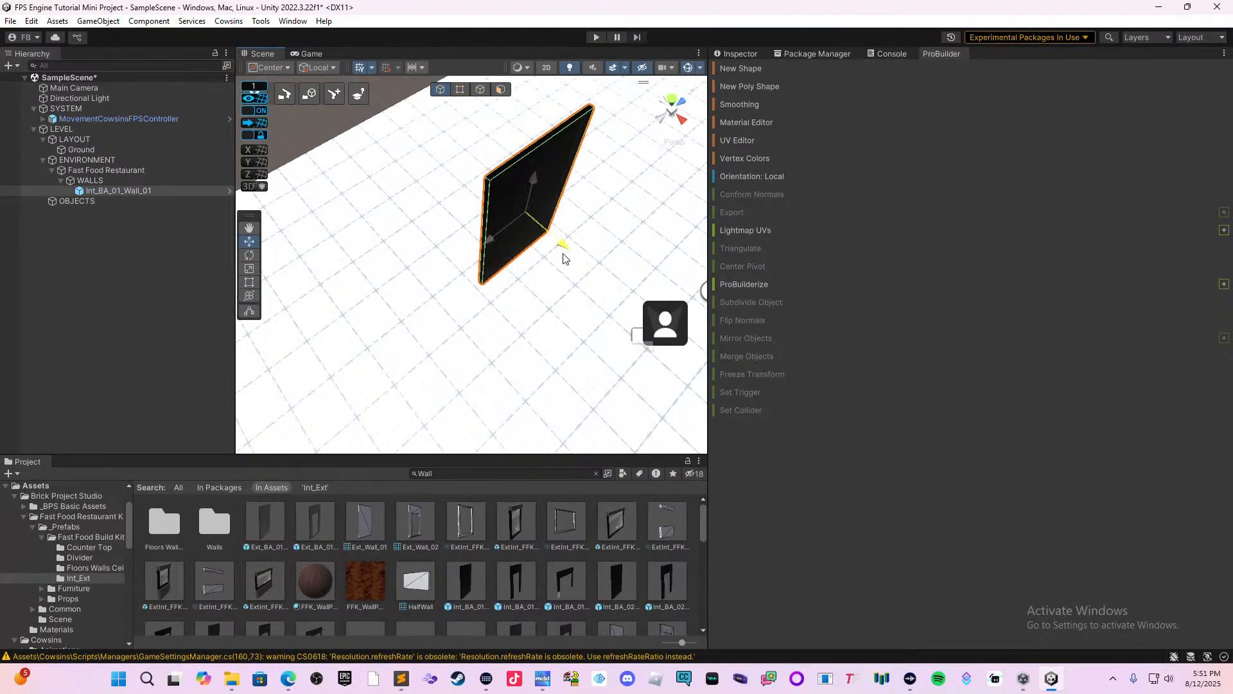
Turn off grid snapping and shift the wall slightly farther back along its local Z axis.
left_click(246, 113)
left_click_drag(560, 243, 533, 234)
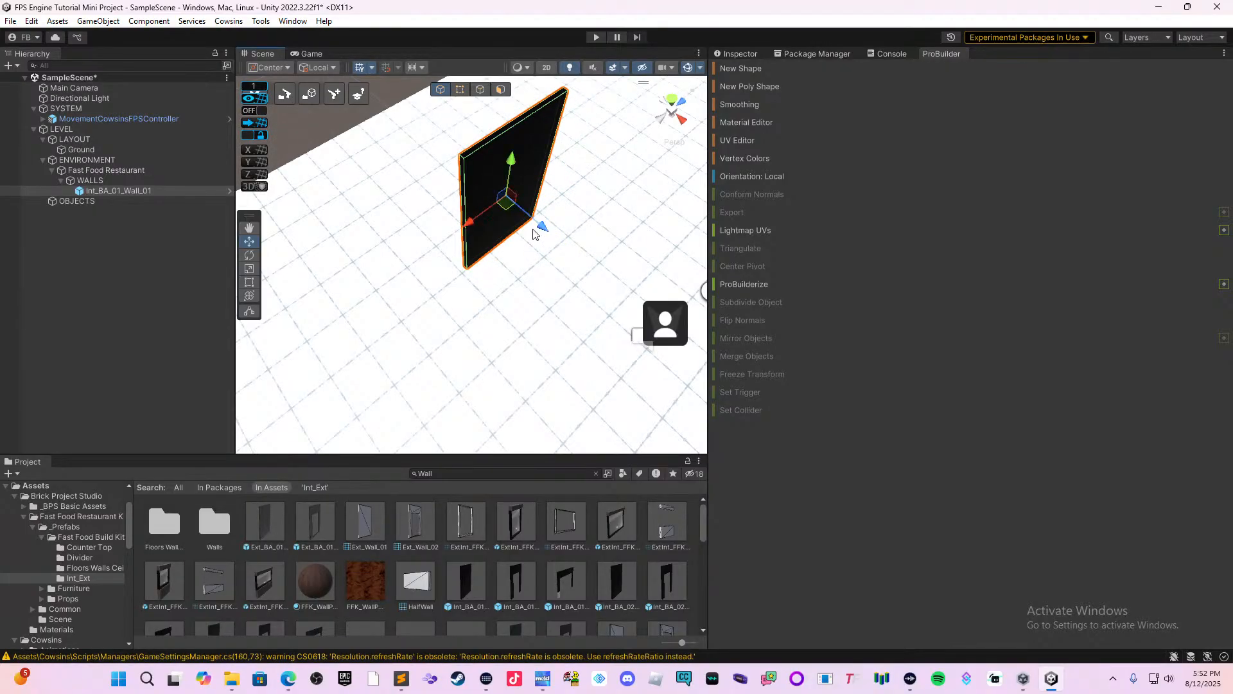
scroll(515, 258, "up", 5)
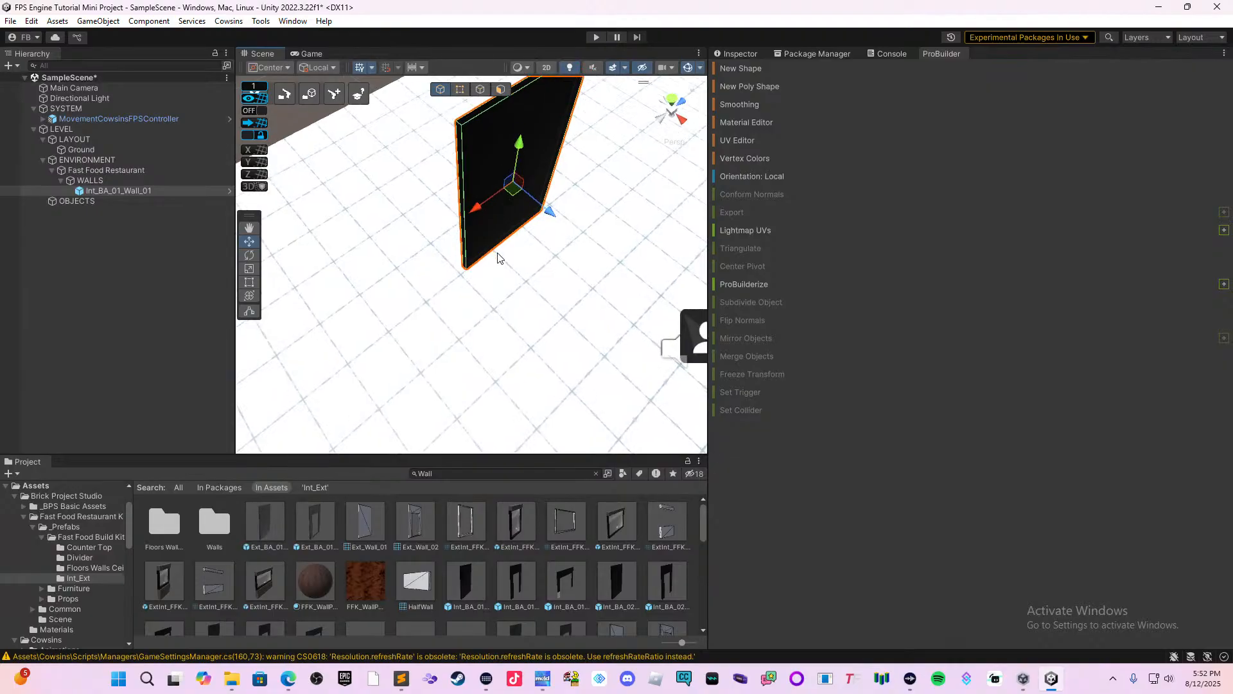
Slide the wall along its local X axis to line its side up with the ground grid.
left_click_drag(501, 203, 471, 207)
right_click_drag(472, 207, 391, 244)
middle_click_drag(574, 331, 500, 186)
middle_click_drag(628, 229, 485, 310)
right_click_drag(503, 298, 491, 264)
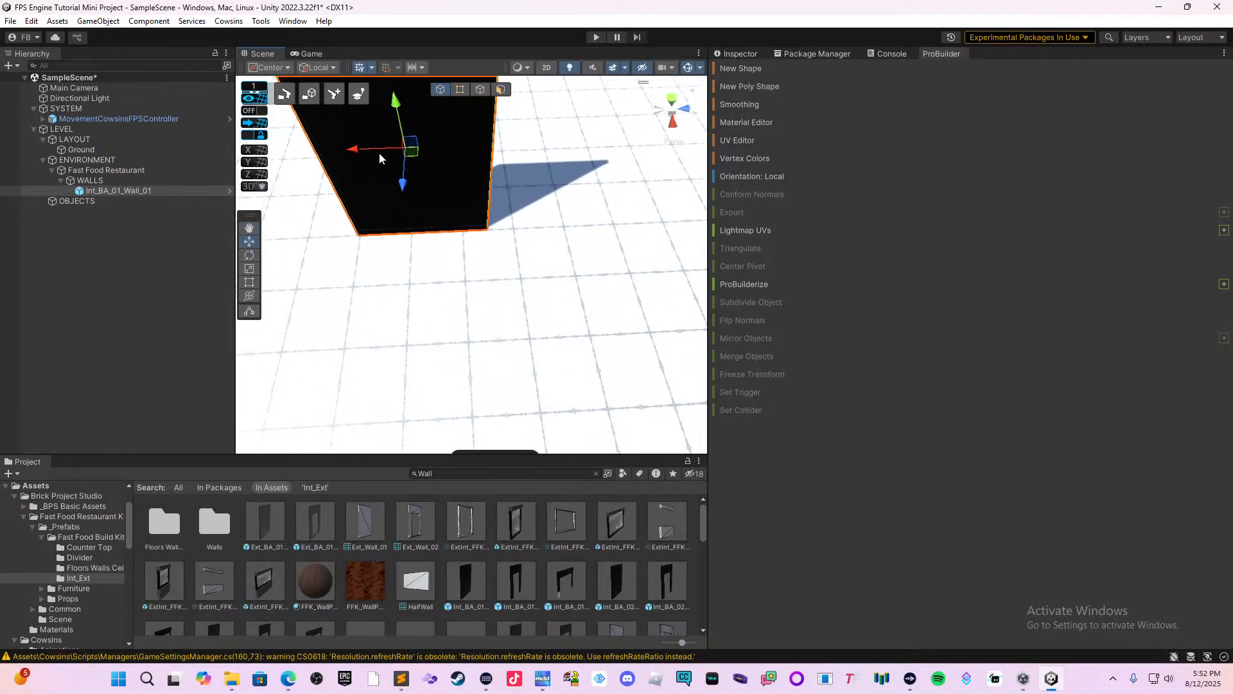
left_click_drag(361, 138, 432, 167)
left_click(394, 147)
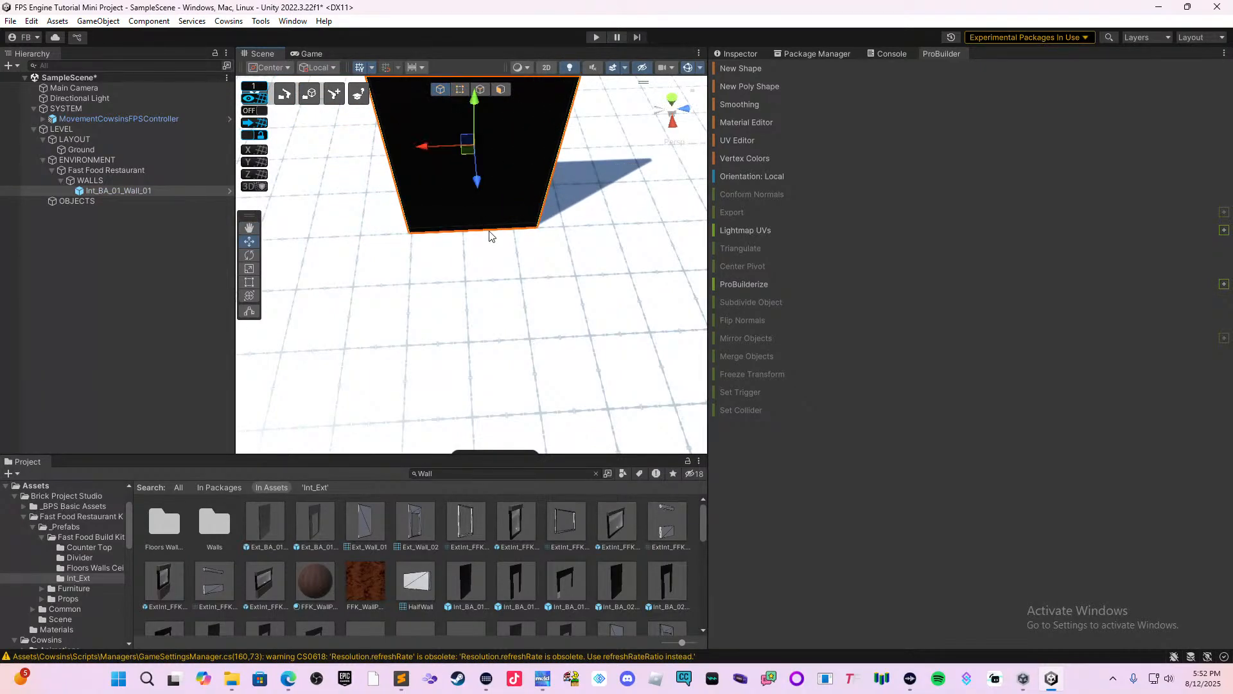
Widen the wall by stretching one of its side edges outward with the Rect tool.
middle_click_drag(512, 265, 379, 302)
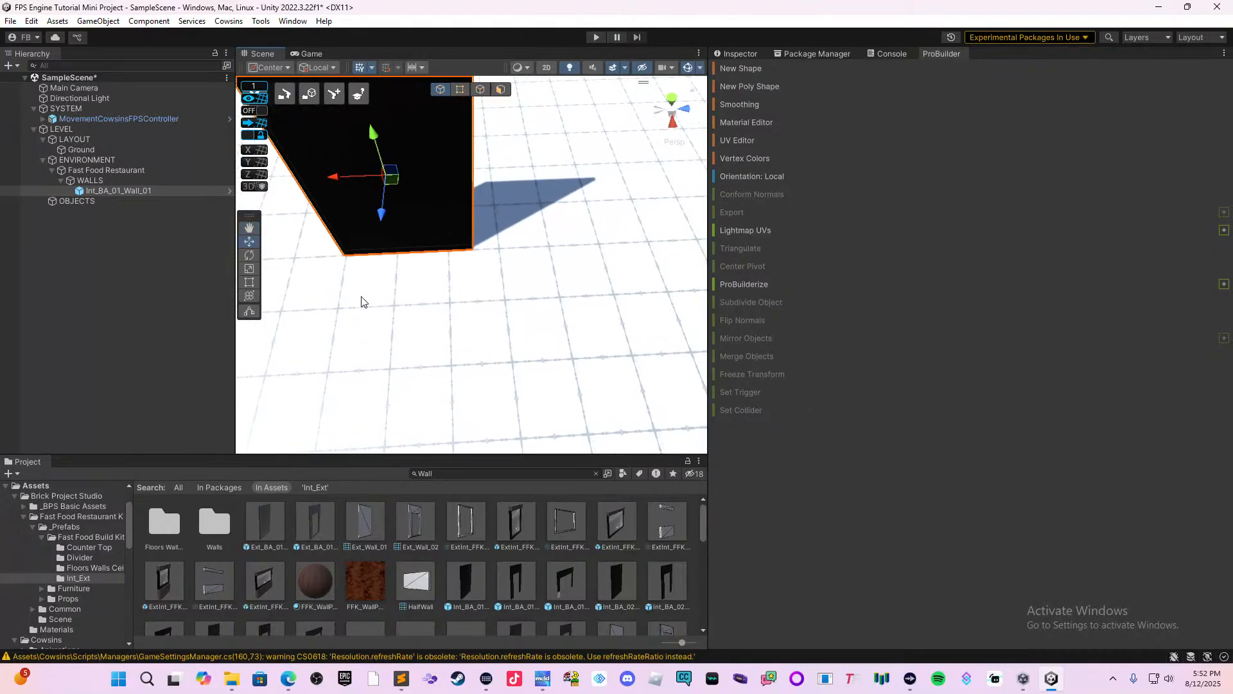
left_click(249, 269)
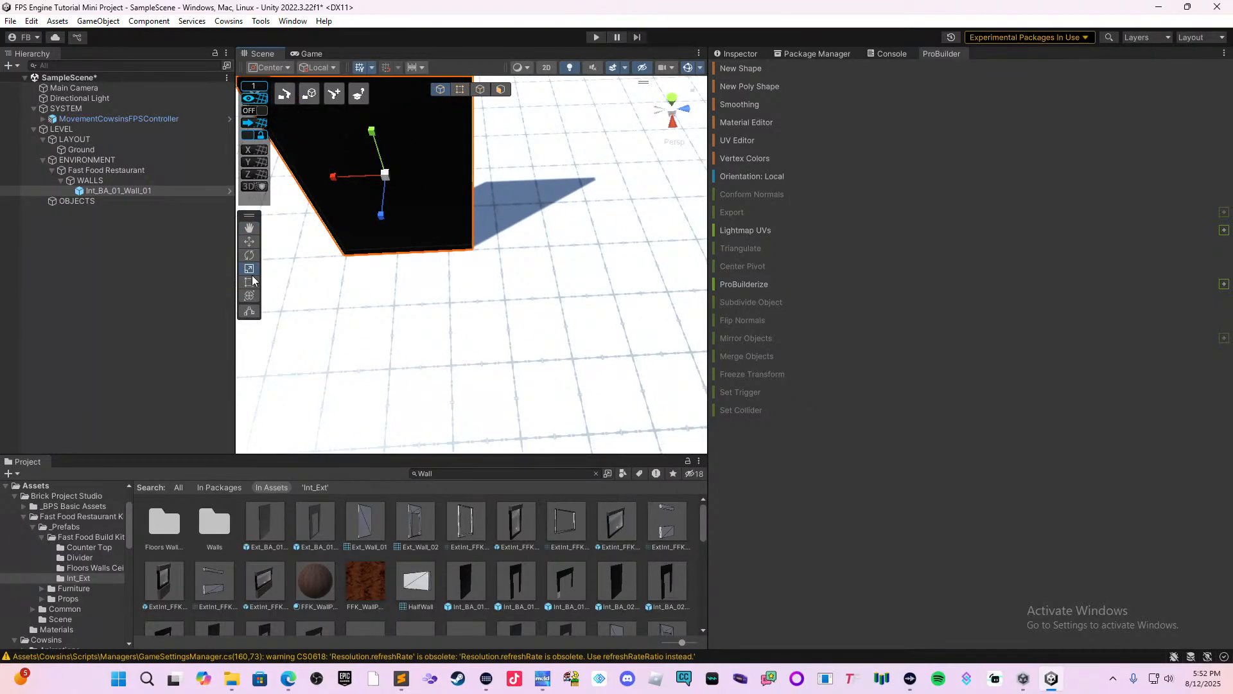
left_click(250, 282)
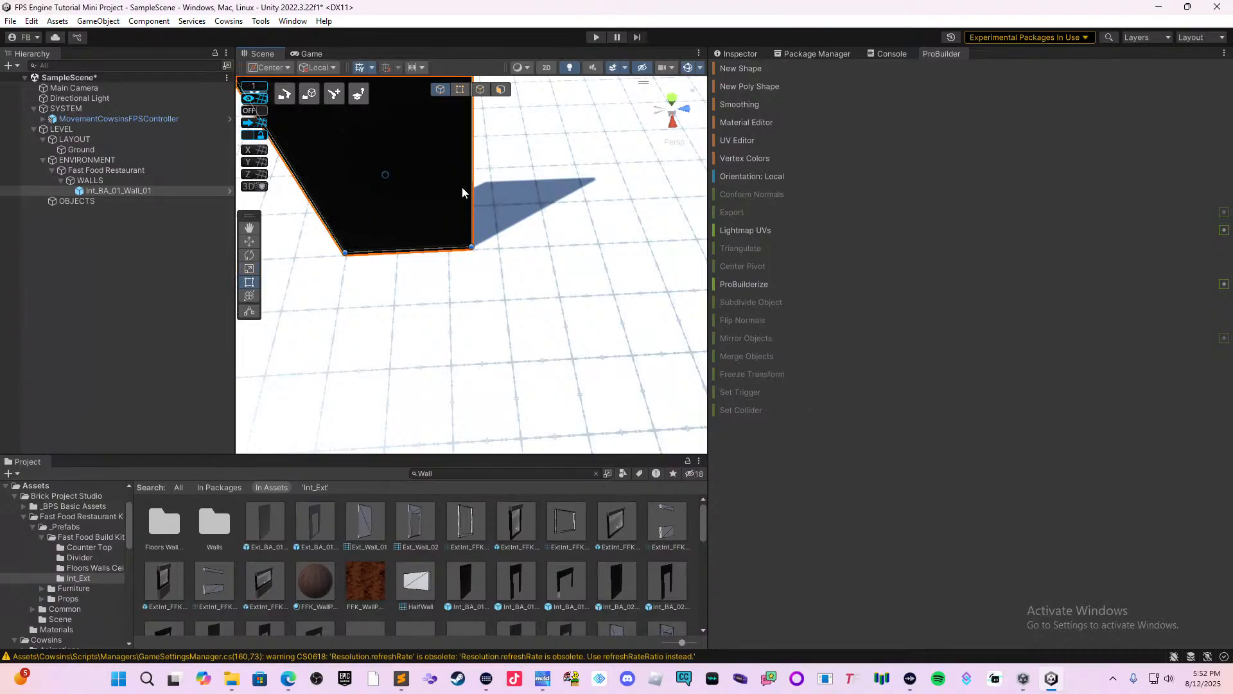
left_click_drag(472, 189, 509, 185)
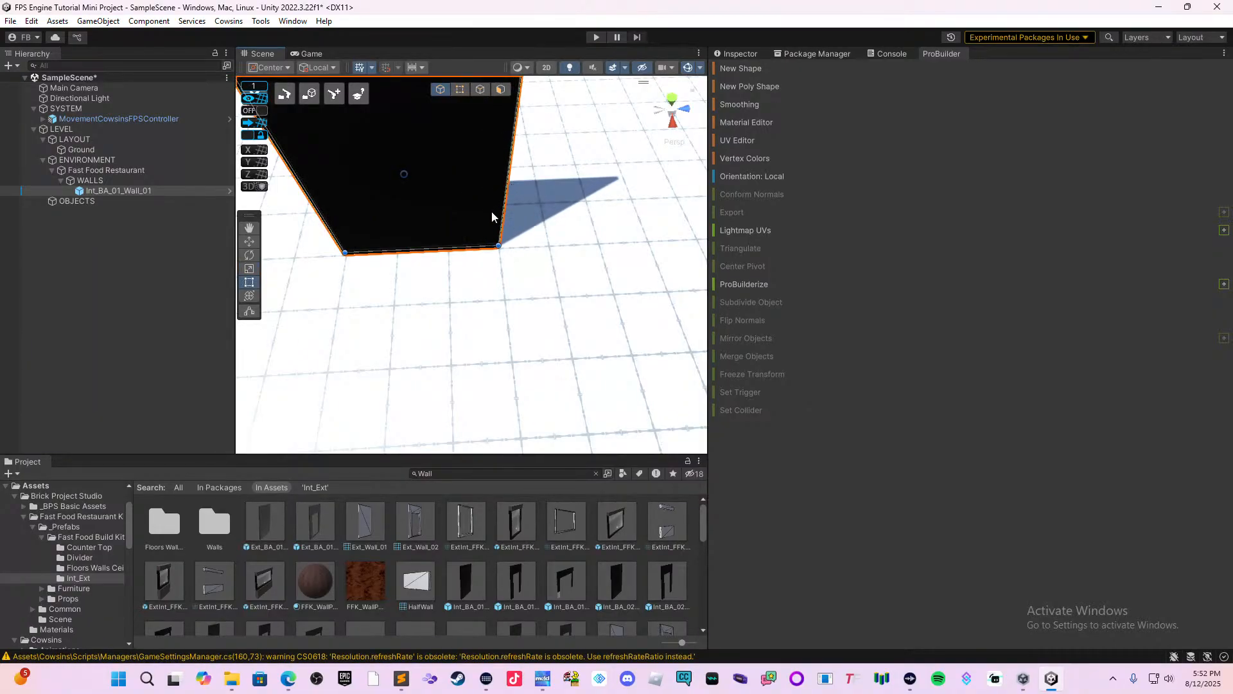
scroll(476, 270, "down", 2)
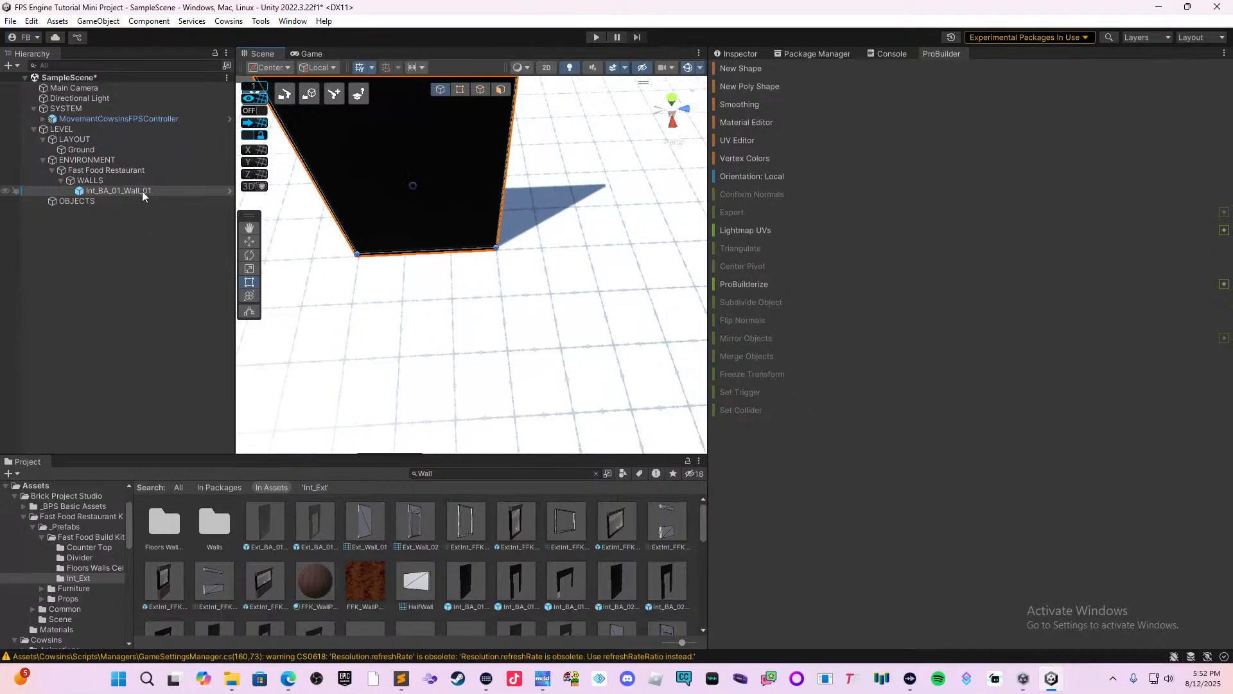
Duplicate the widened wall and move the copy along local X until it sits end to end with the original.
left_click(248, 242)
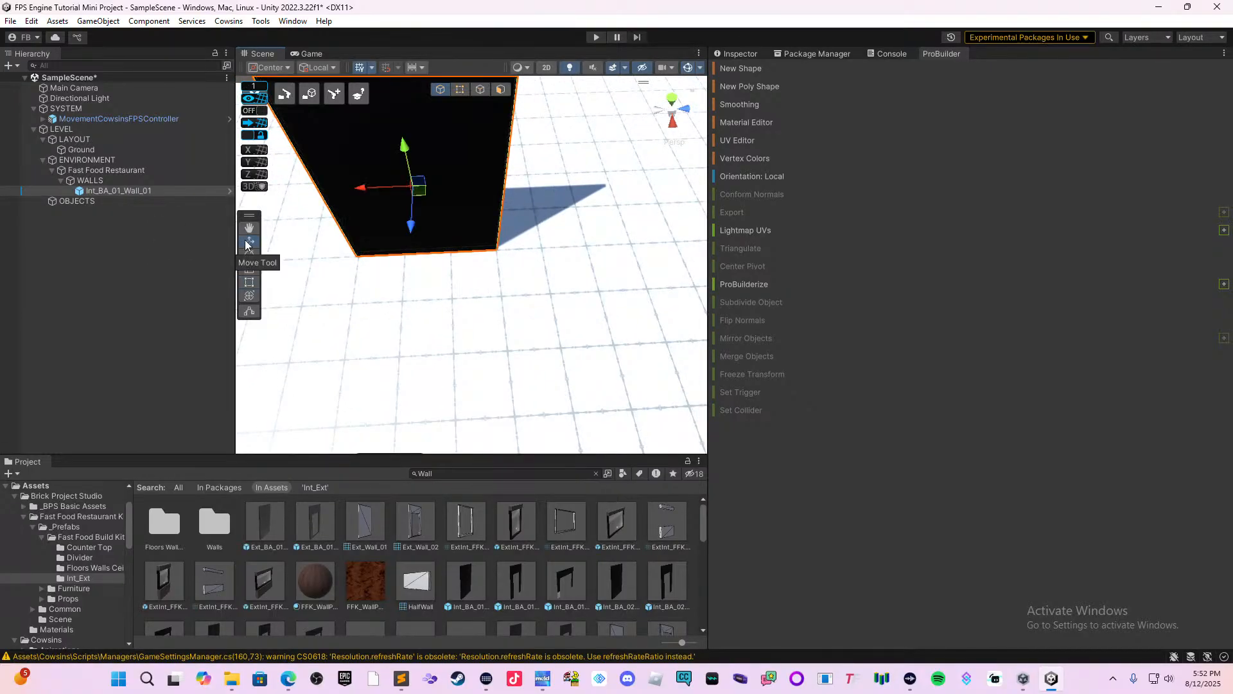
scroll(384, 201, "down", 3)
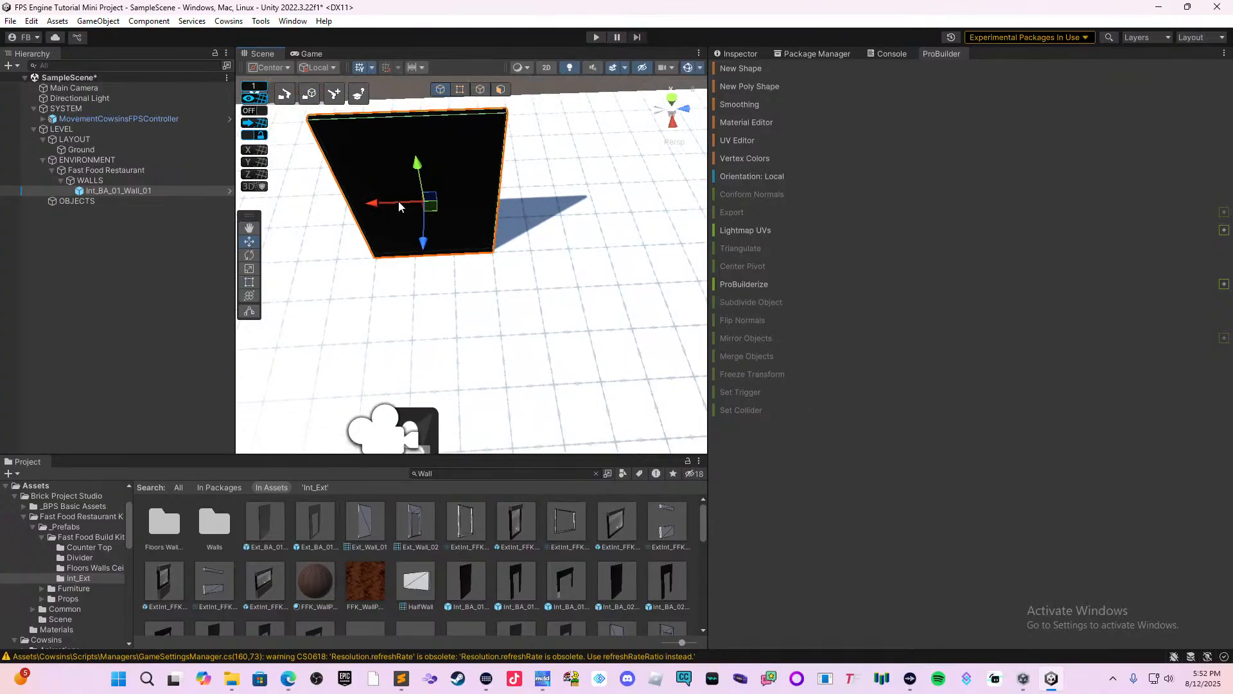
key("ctrl+d")
scroll(430, 225, "down", 2)
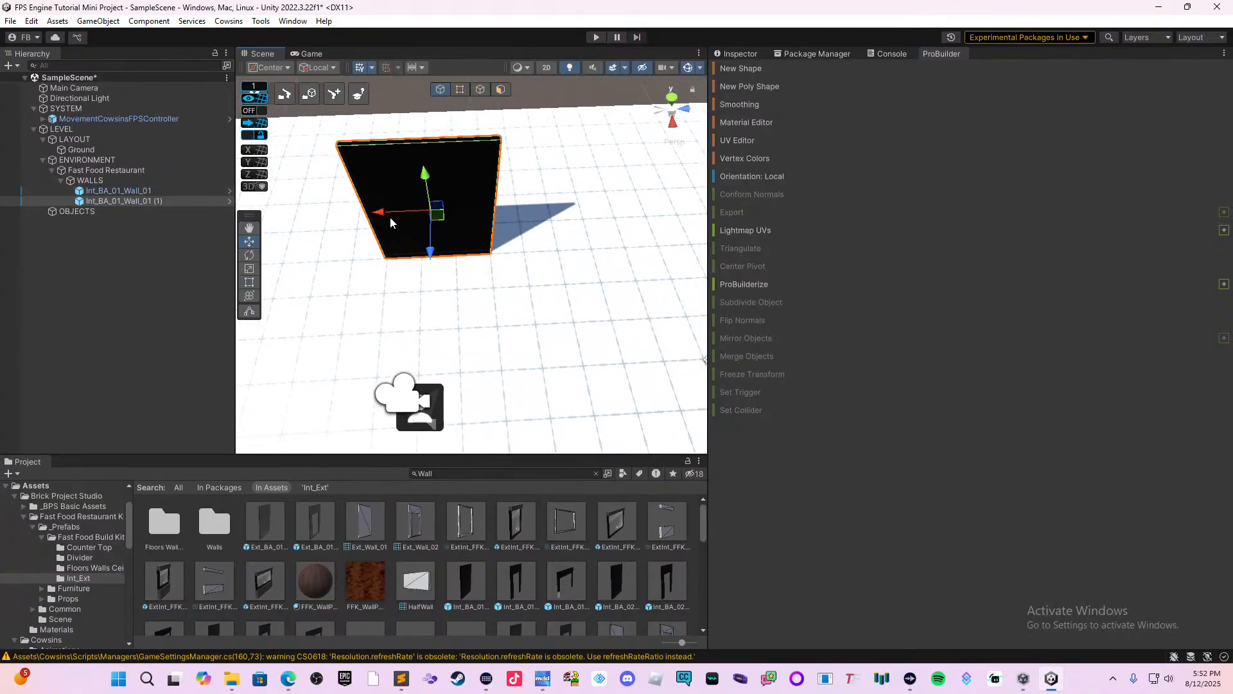
left_click_drag(391, 222, 522, 217)
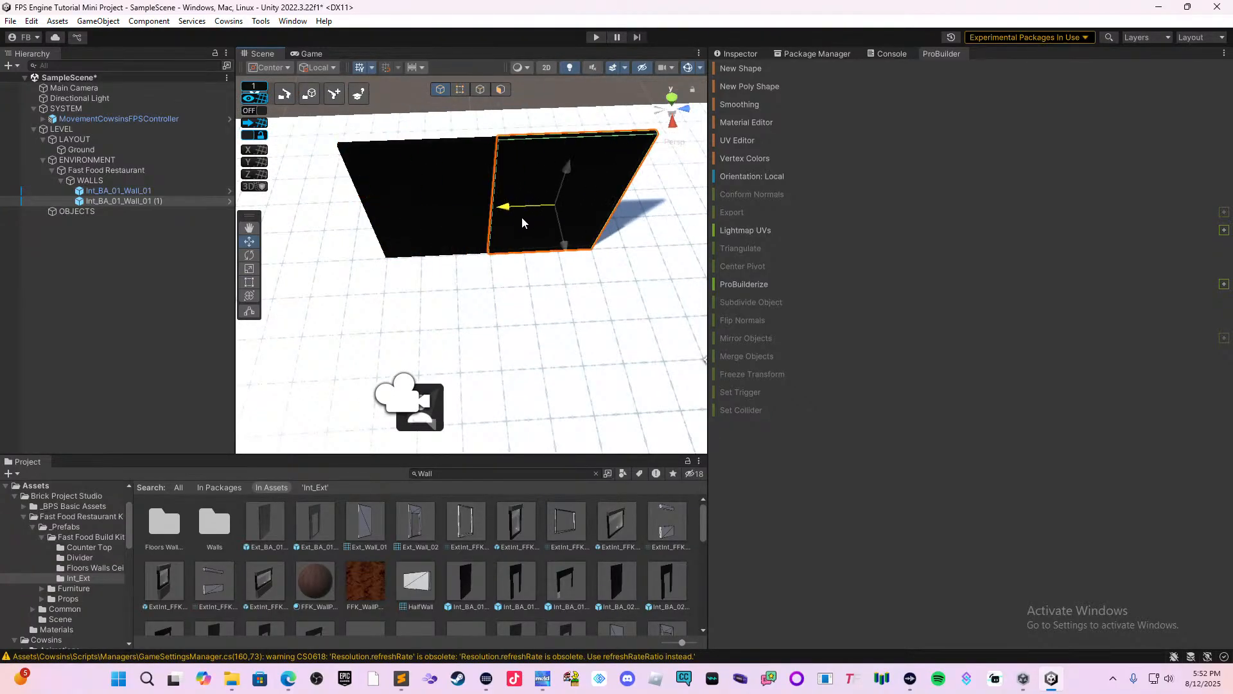
Duplicate both wall segments together and move the copies along local X to extend the row to four segments.
middle_click_drag(522, 217, 356, 240)
left_click(356, 246, "shift")
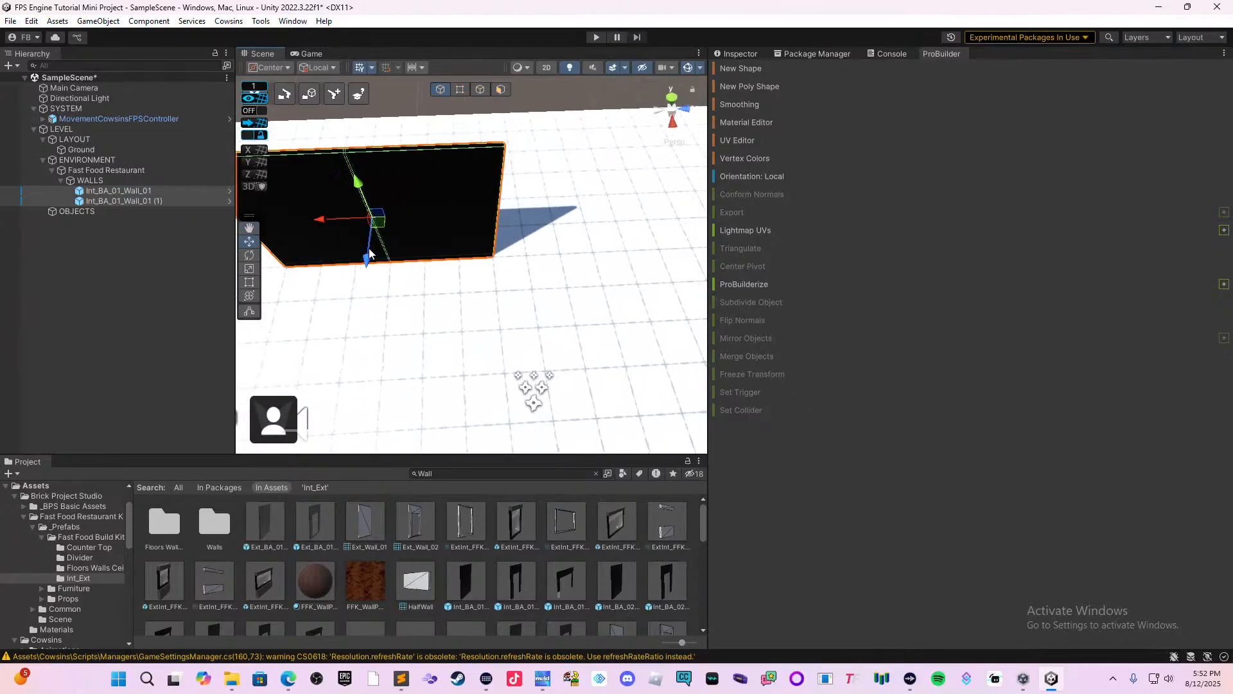
key("ctrl+d")
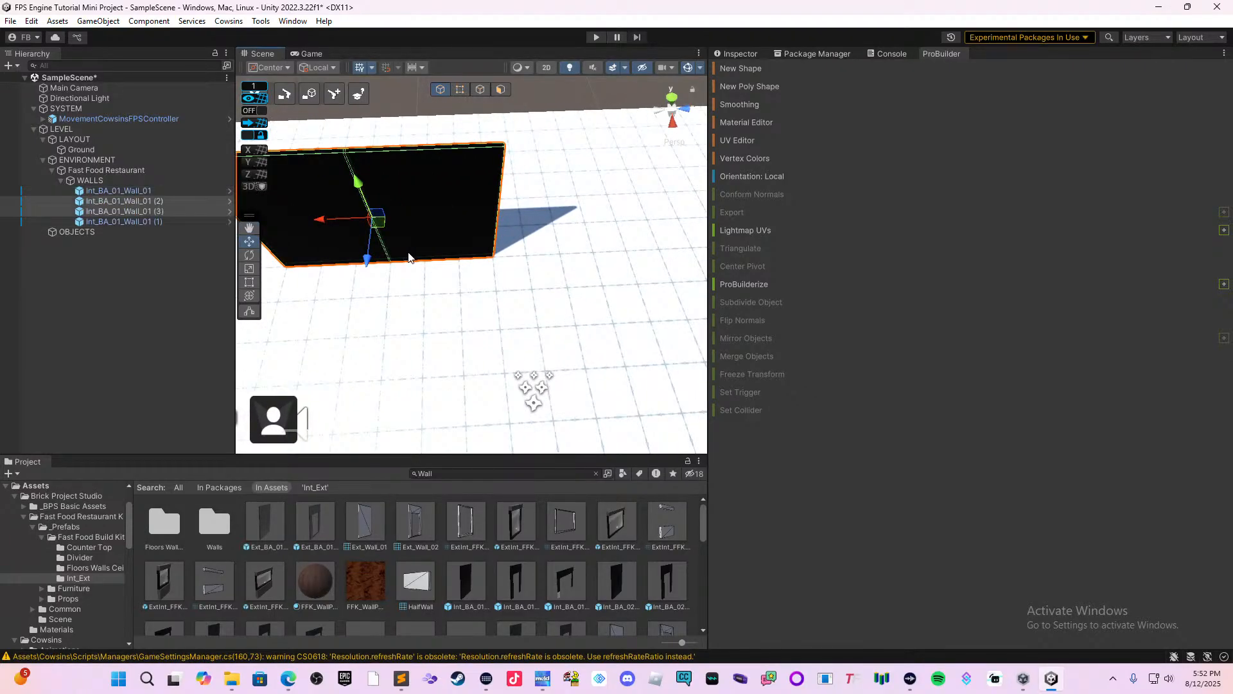
left_click_drag(331, 220, 579, 235)
middle_click_drag(580, 235, 416, 284)
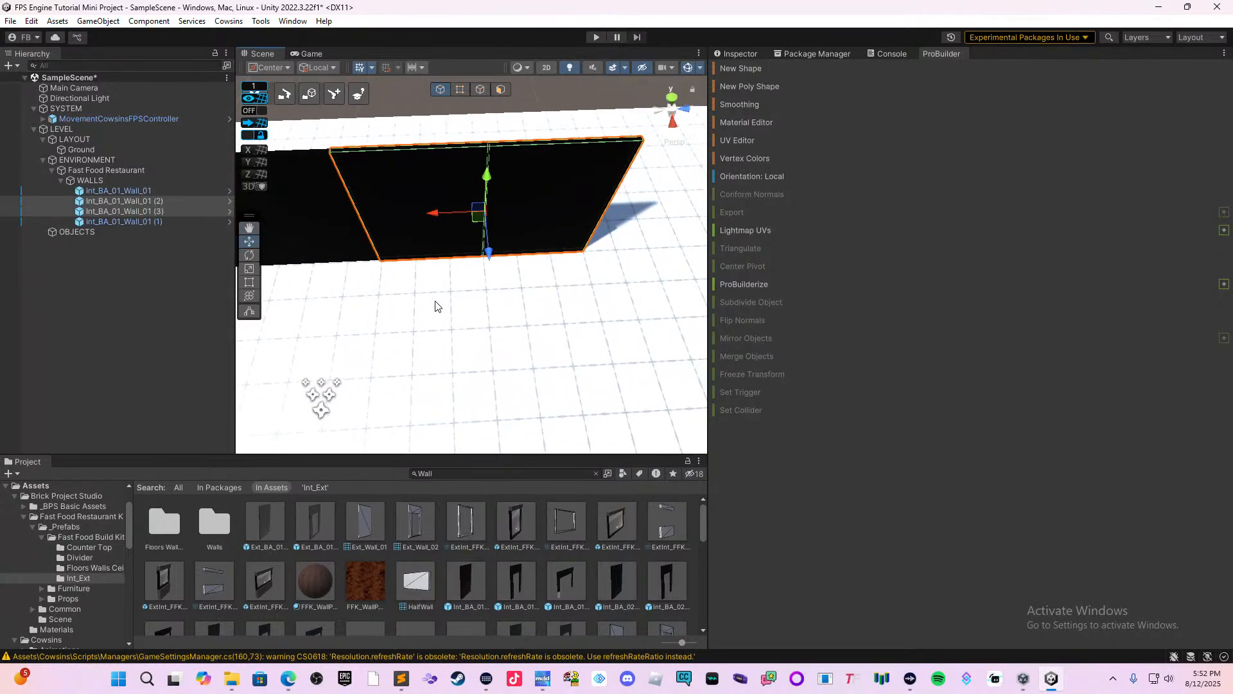
mouse_move(437, 306)
right_mouse_down()
mouse_move(375, 291)
mouse_move(424, 296)
right_mouse_up()
Duplicate all four wall segments and move the copies along local X to the opposite end of the row.
middle_click_drag(435, 293, 576, 264)
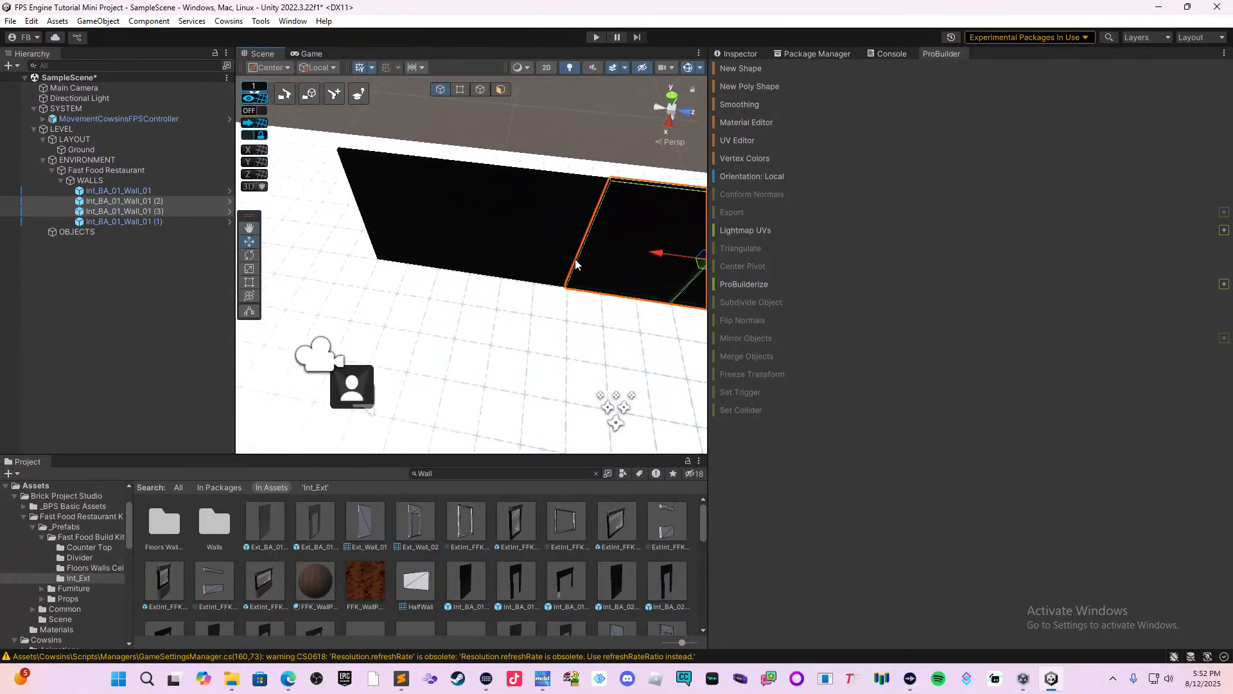
left_click(502, 239, "shift")
left_click(413, 237, "shift")
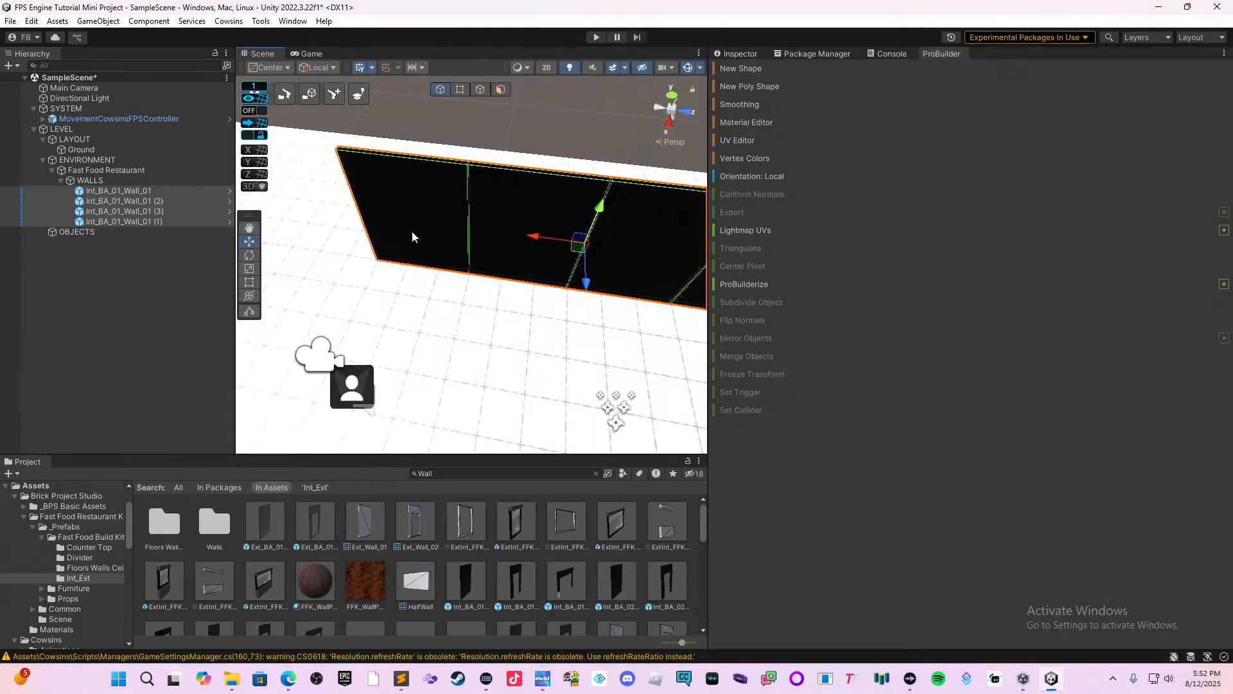
middle_click_drag(642, 282, 663, 307)
scroll(553, 326, "down", 3)
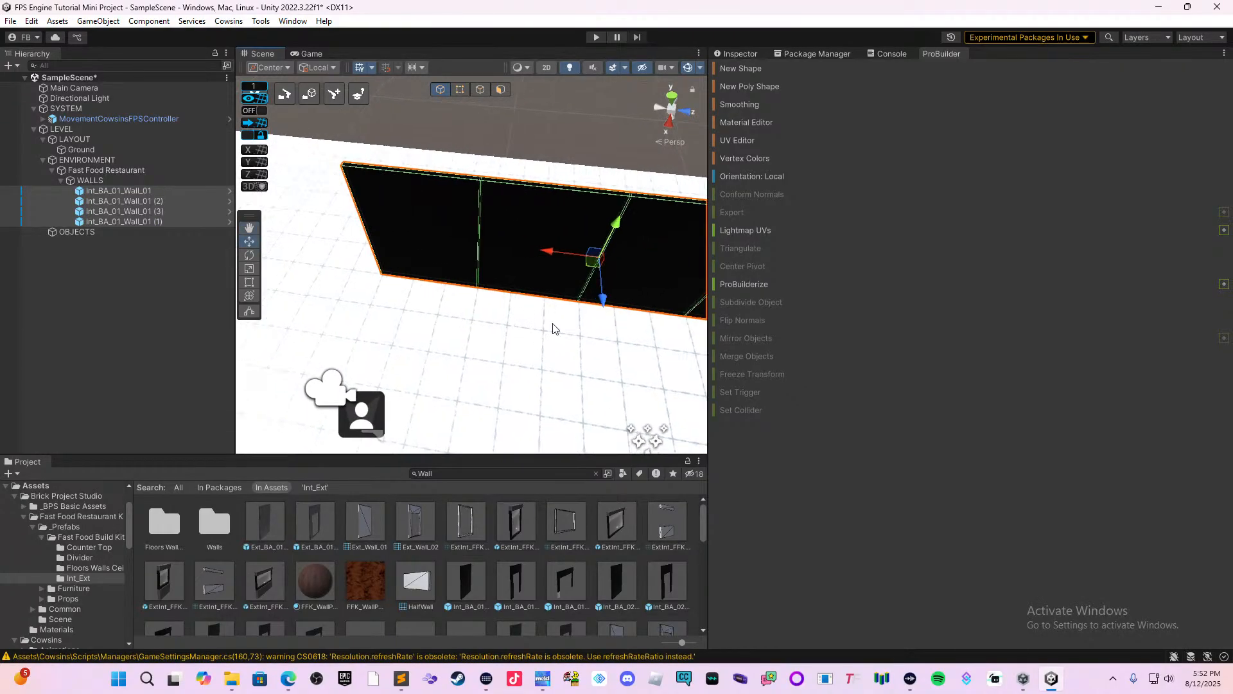
middle_click_drag(402, 237, 504, 251)
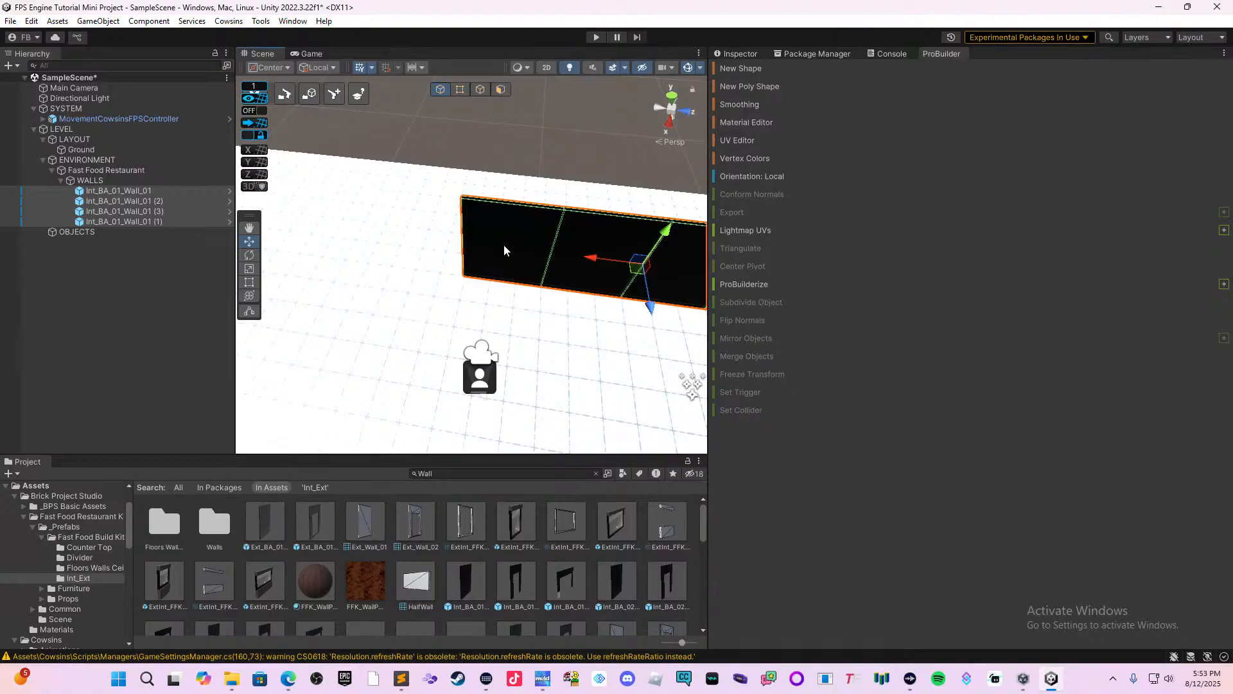
key("ctrl+d")
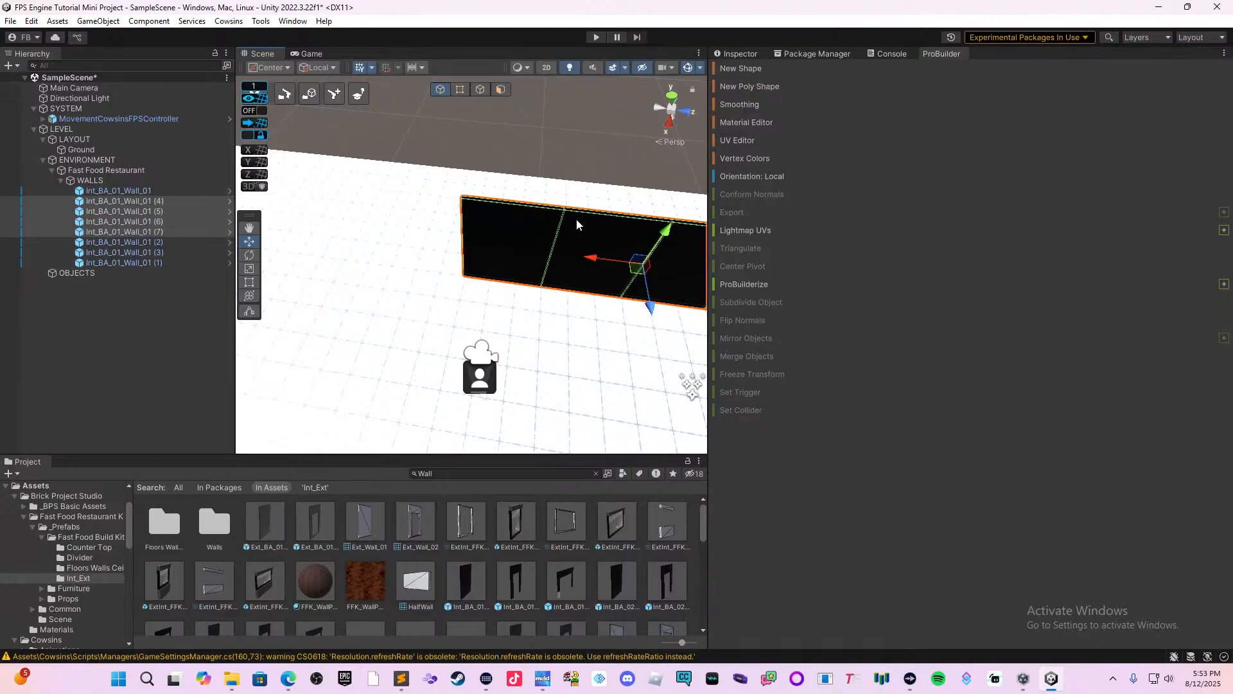
left_click_drag(599, 259, 265, 155)
Delete the Main Camera object from the scene and save the scene.
left_click(334, 244)
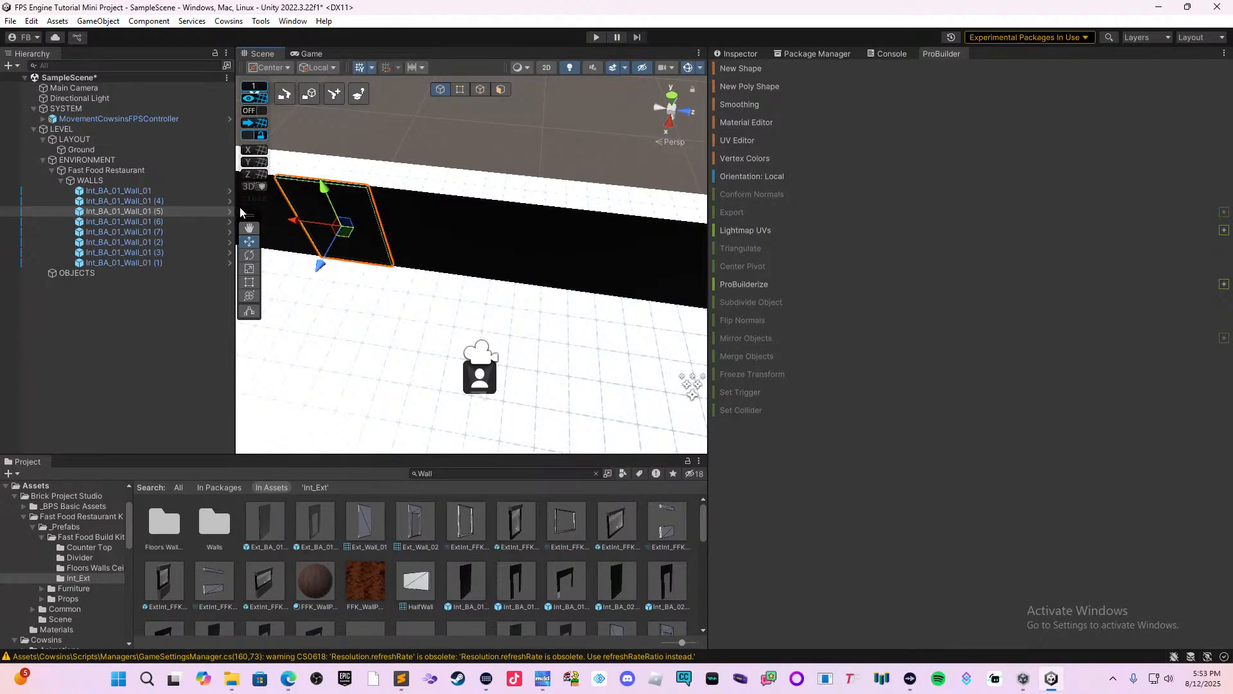
left_click(126, 90)
key("Delete")
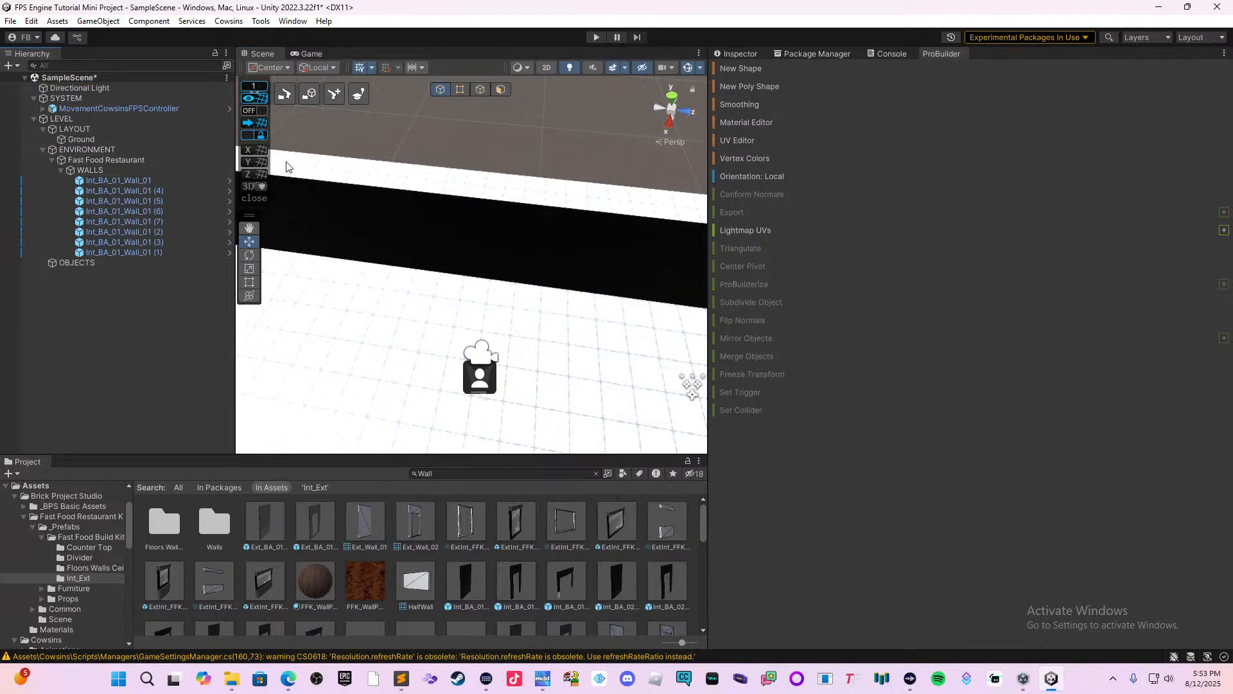
key("ctrl+s")
Play-test the level in first person, walking along the wall row and the ground, and exit play mode.
left_click_drag(322, 187, 457, 225, "alt")
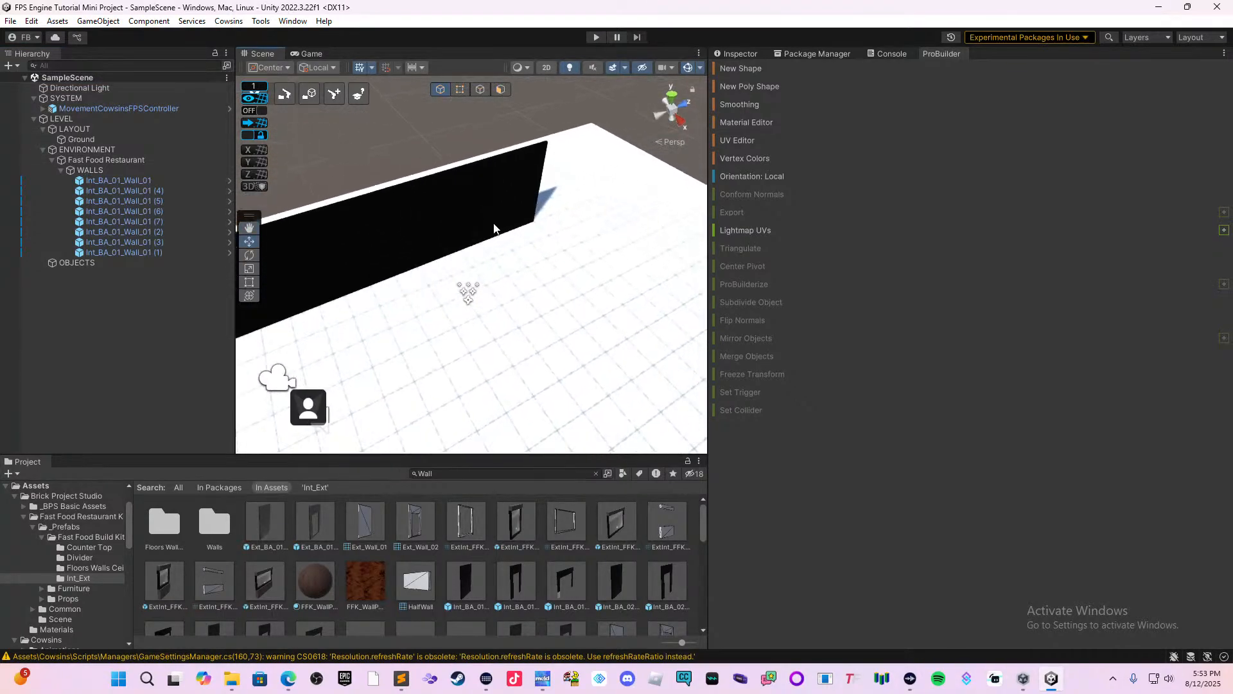
left_click(598, 37)
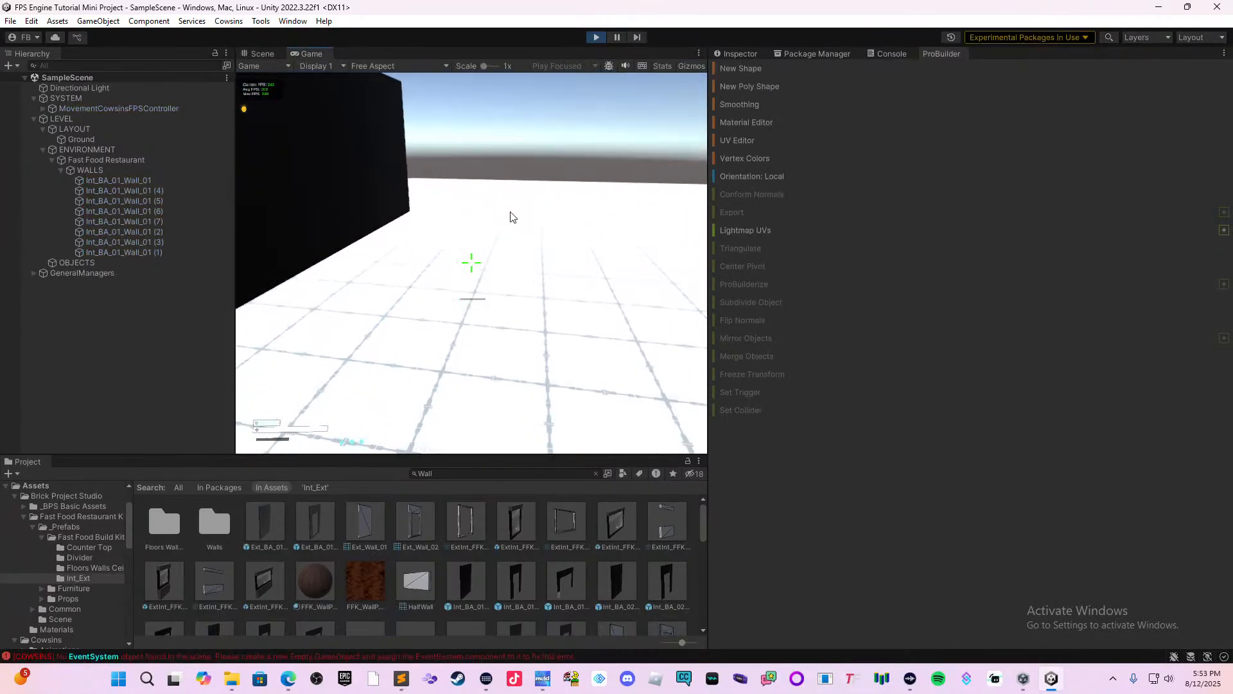
left_click(509, 217)
key("w")
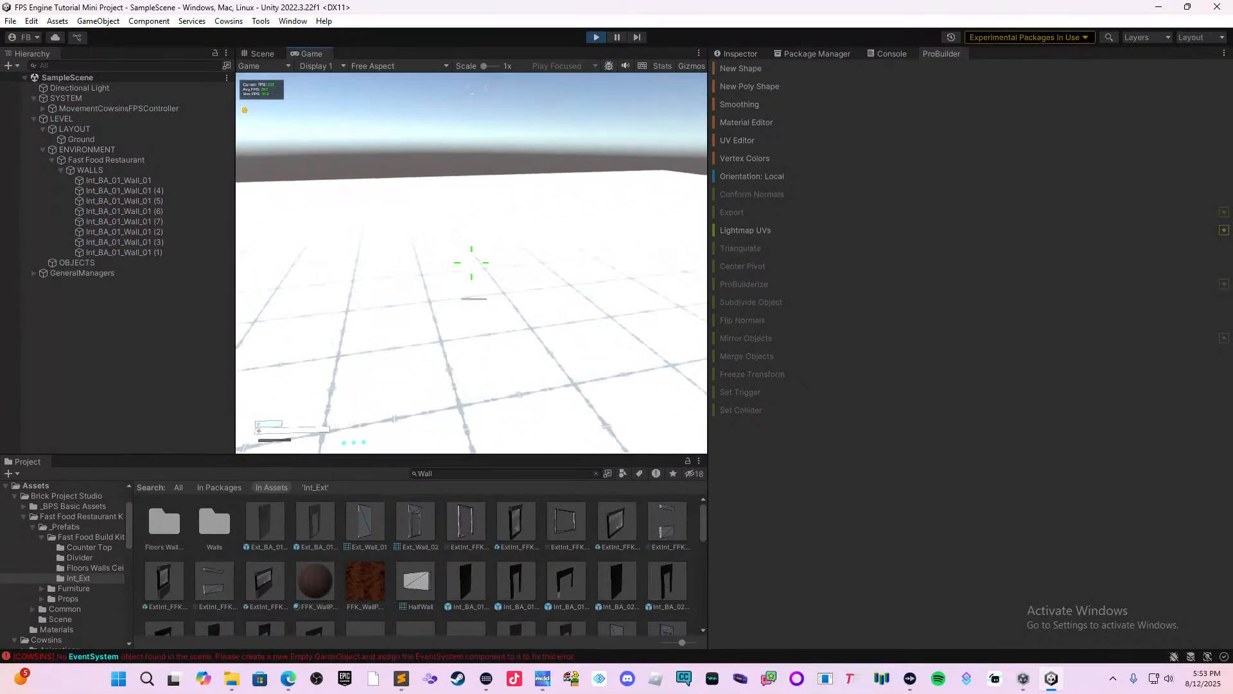
key("w")
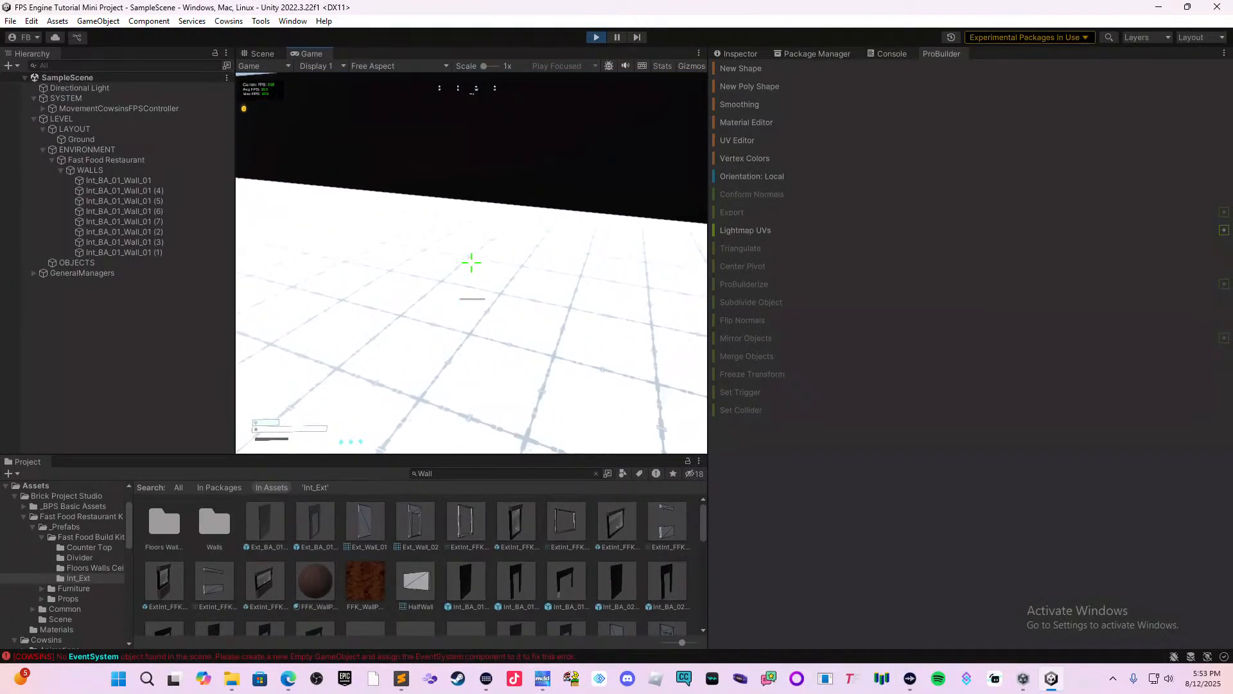
key("w")
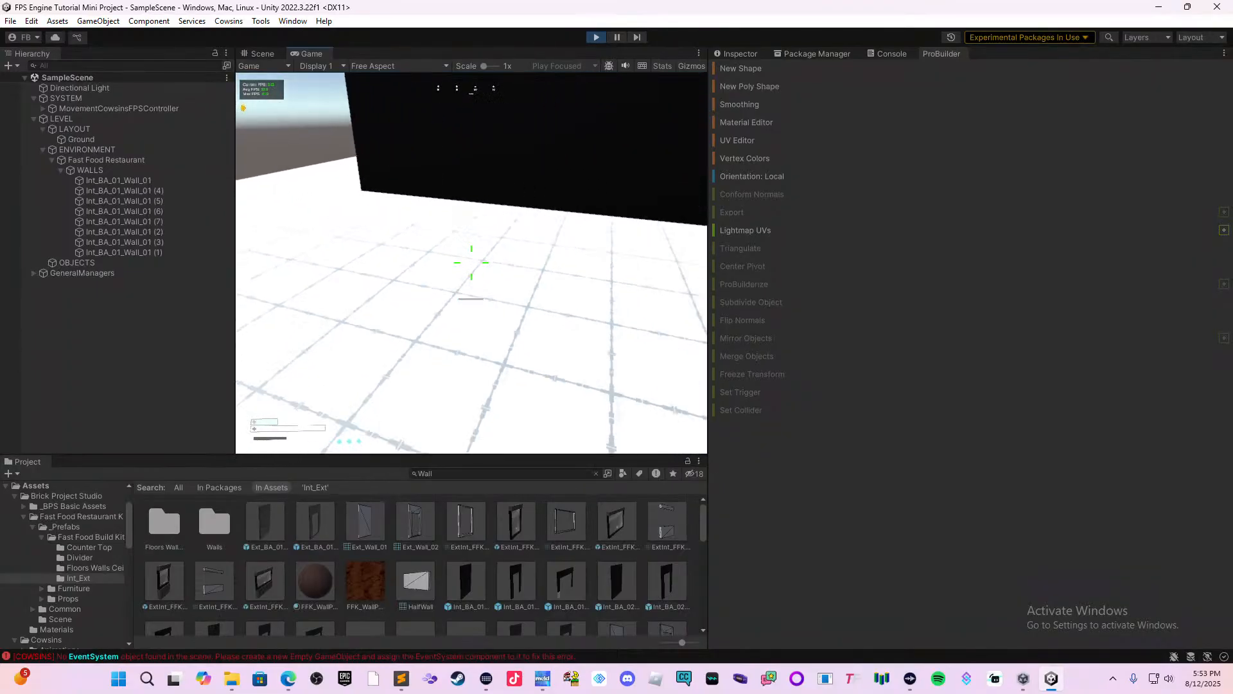
key("w")
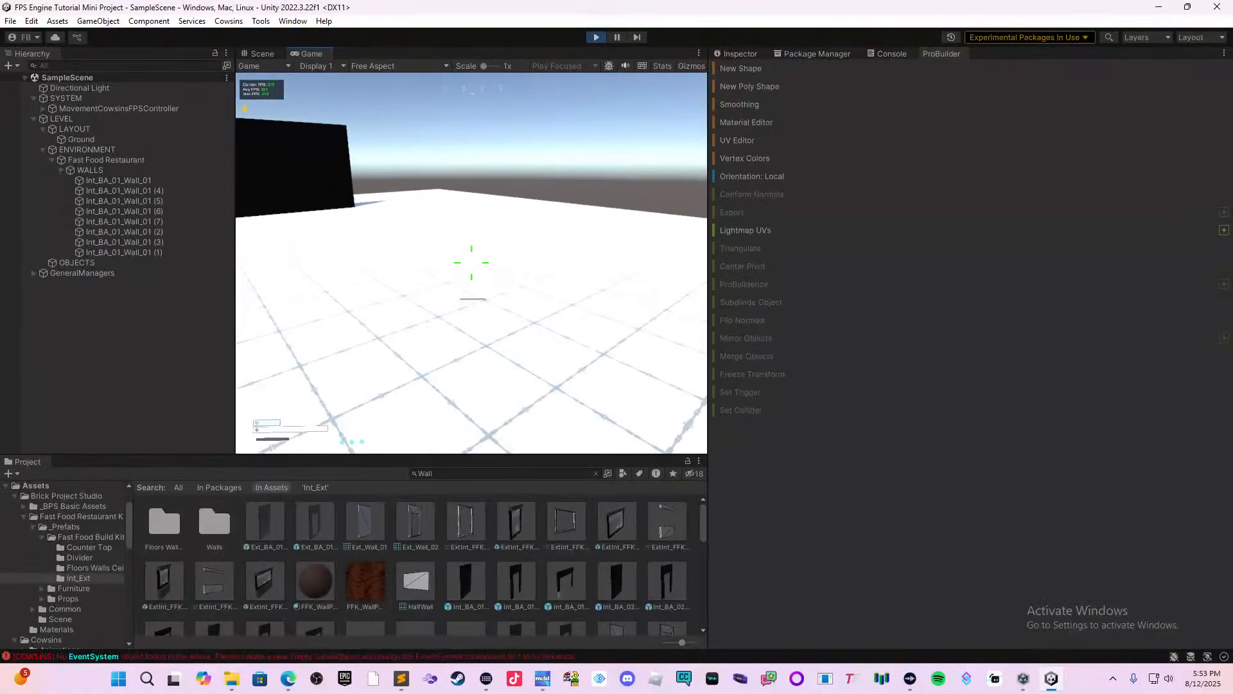
key("Escape")
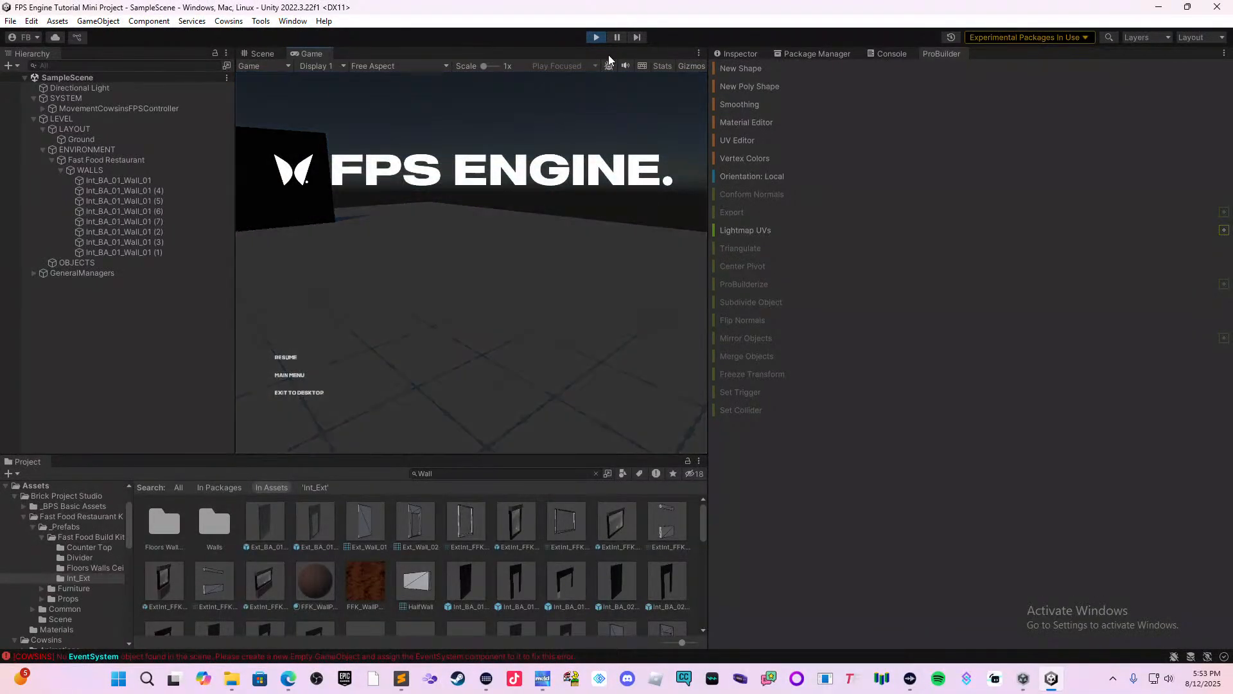
left_click(594, 37)
Duplicate the wall segment at the end of the row and rotate the copy about its vertical axis until it stands perpendicular.
right_click_drag(517, 204, 368, 202)
middle_click_drag(370, 211, 703, 236)
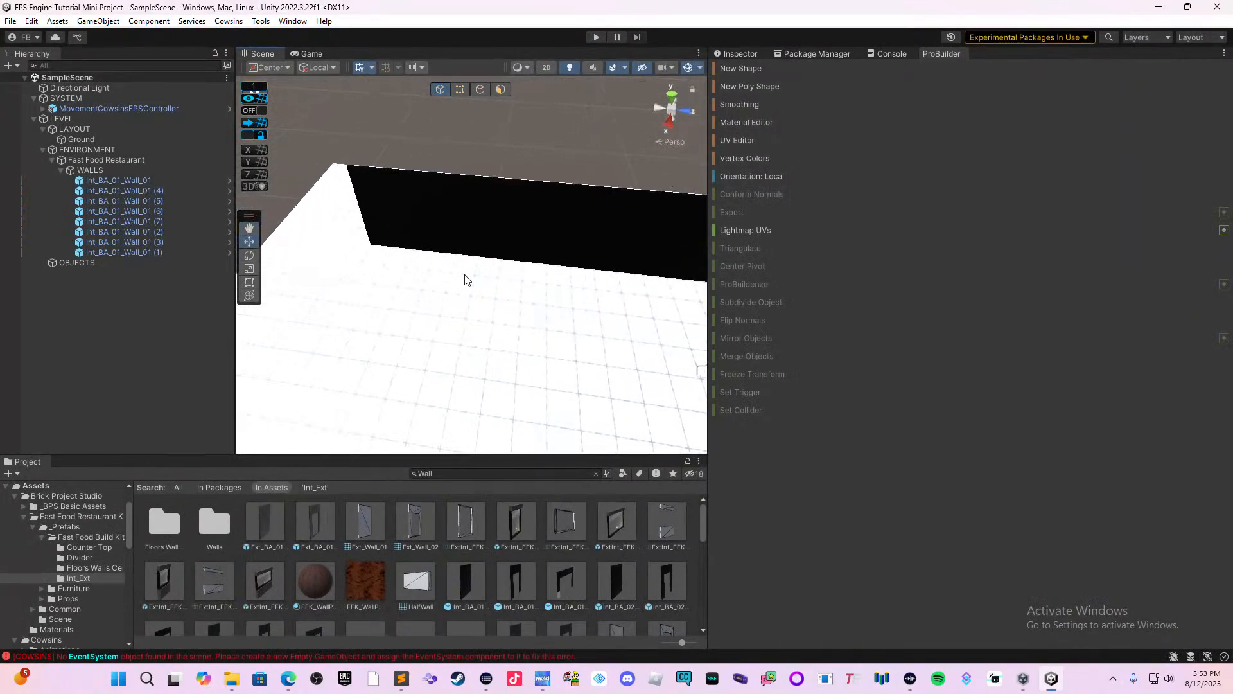
left_click(398, 232)
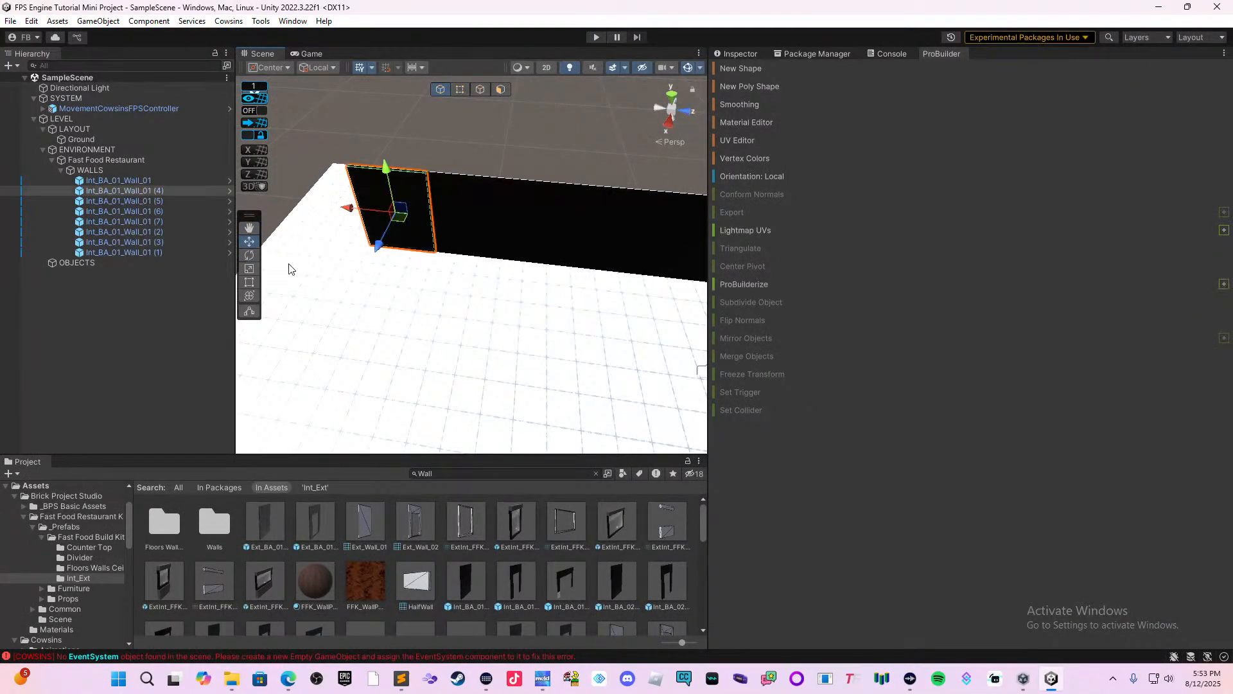
key("ctrl+d")
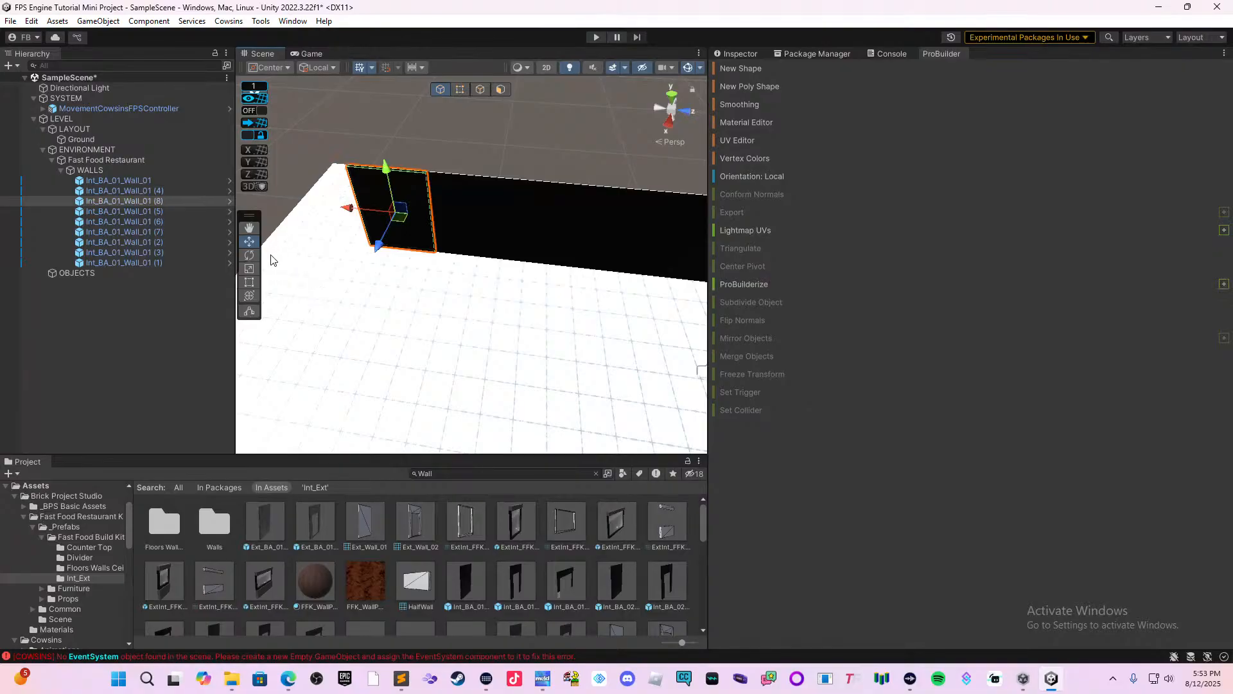
left_click(250, 255)
mouse_move(411, 242)
left_mouse_down()
mouse_move(565, 195)
mouse_move(409, 233)
left_mouse_up()
middle_click_drag(437, 248, 430, 275)
right_click_drag(430, 275, 297, 281)
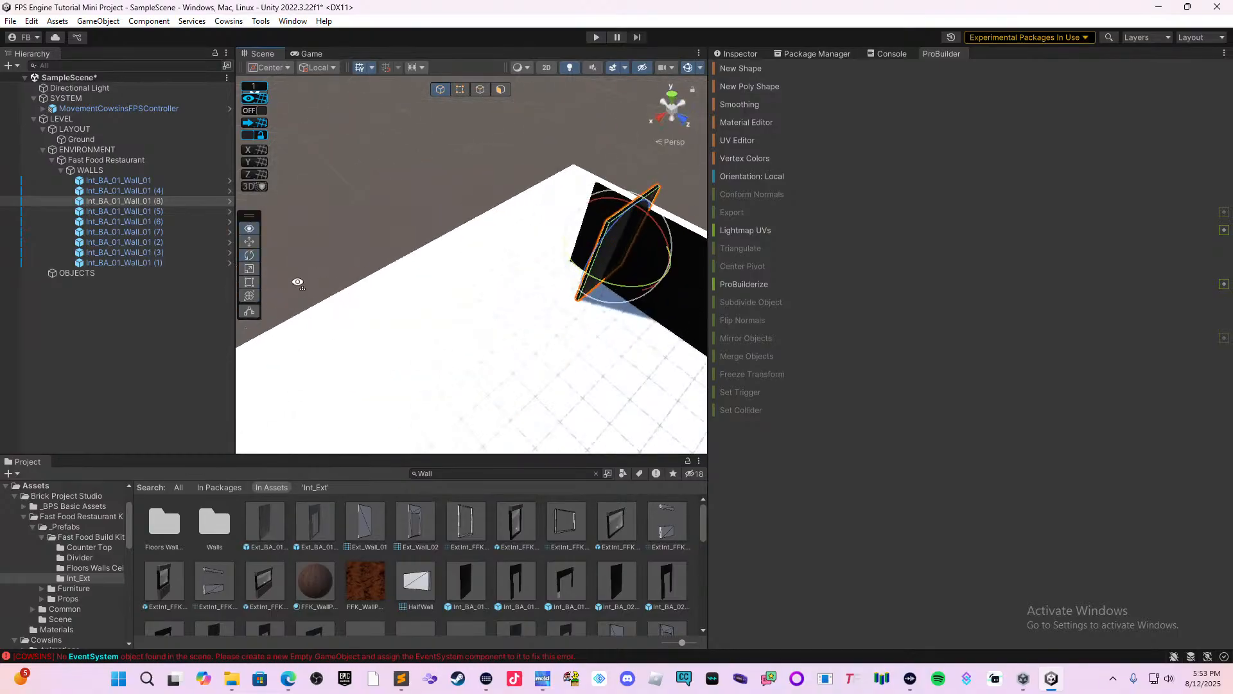
Move the rotated wall segment to the end of the row so that the two walls form a corner.
middle_click_drag(505, 290, 328, 313)
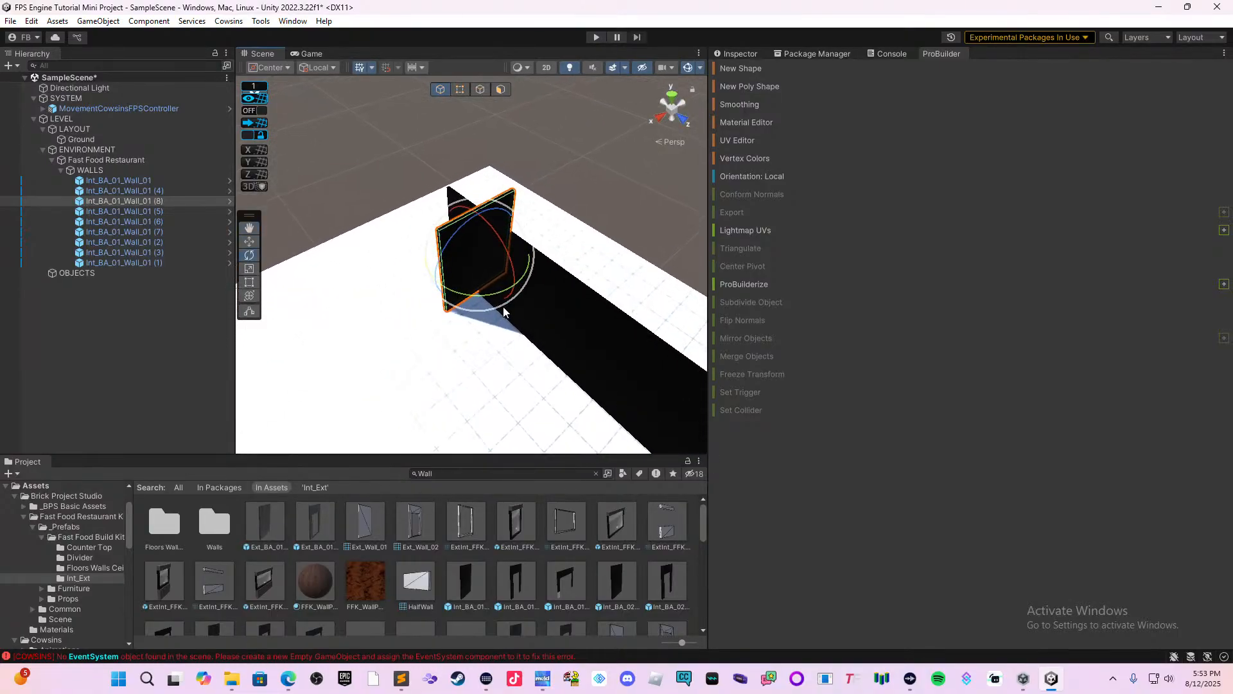
left_click(249, 246)
scroll(518, 298, "up", 7)
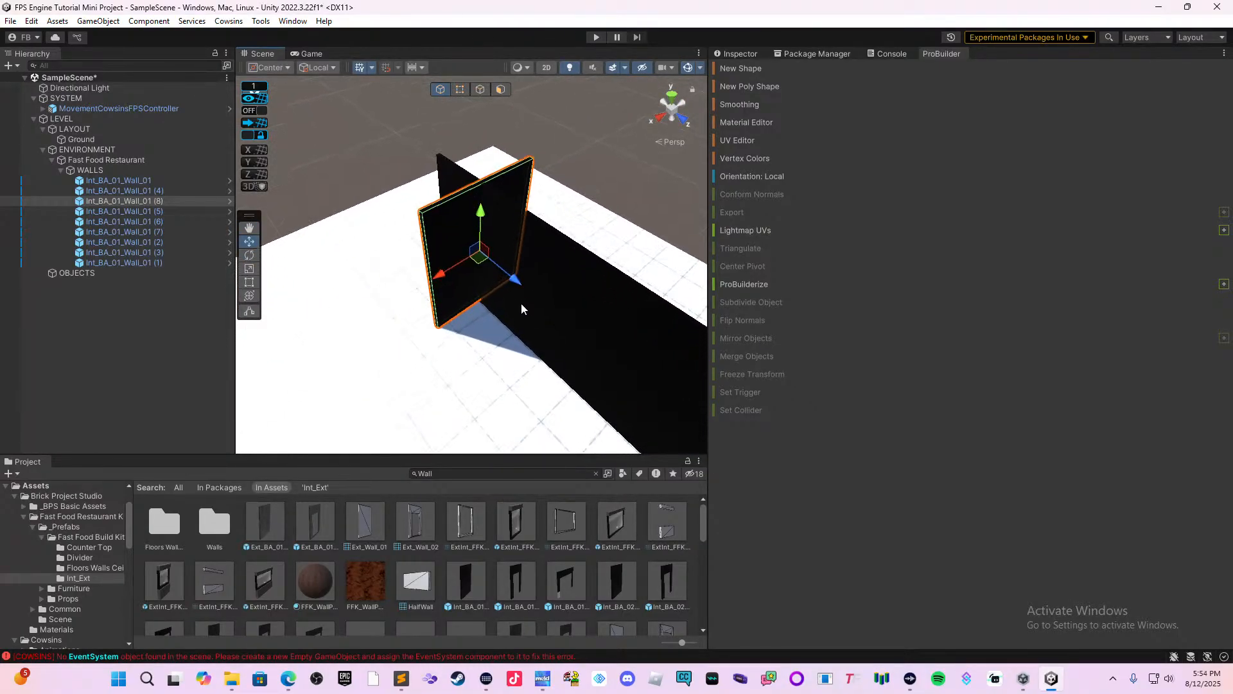
left_click_drag(513, 283, 345, 269)
right_click_drag(345, 269, 323, 294)
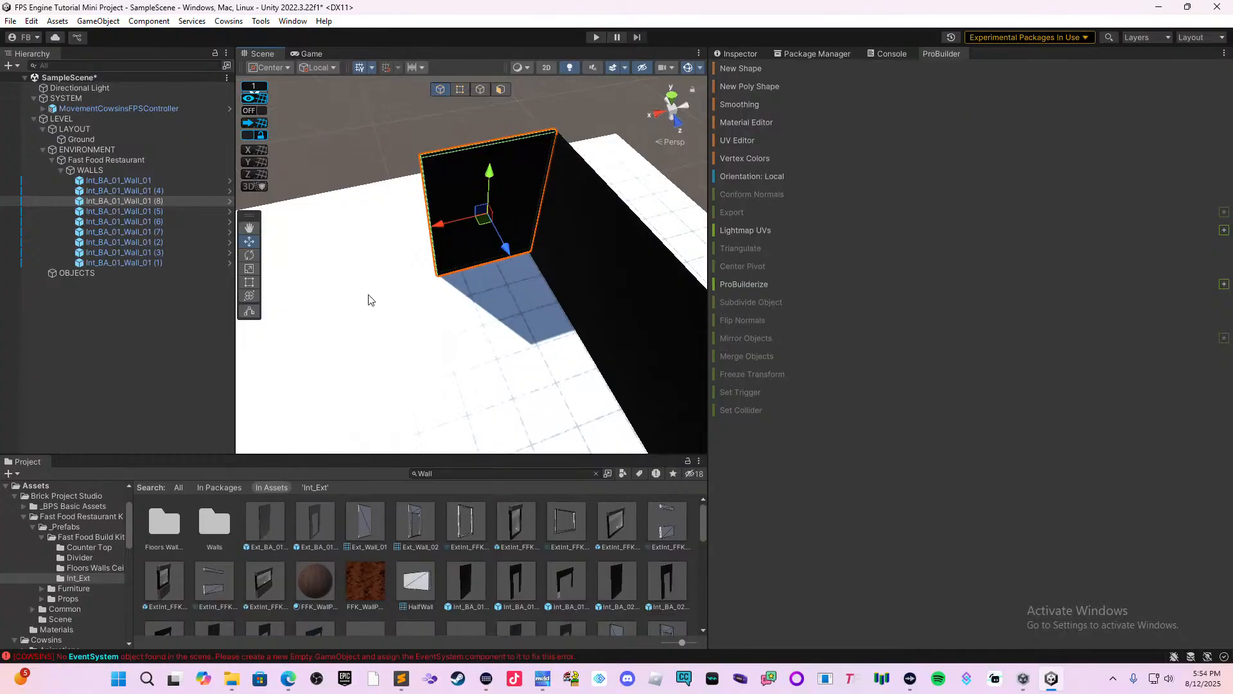
Duplicate the perpendicular corner segment and move the copy outward along local X to begin the side wall.
key("ctrl+d")
left_click_drag(450, 221, 327, 241)
right_click_drag(458, 260, 530, 275)
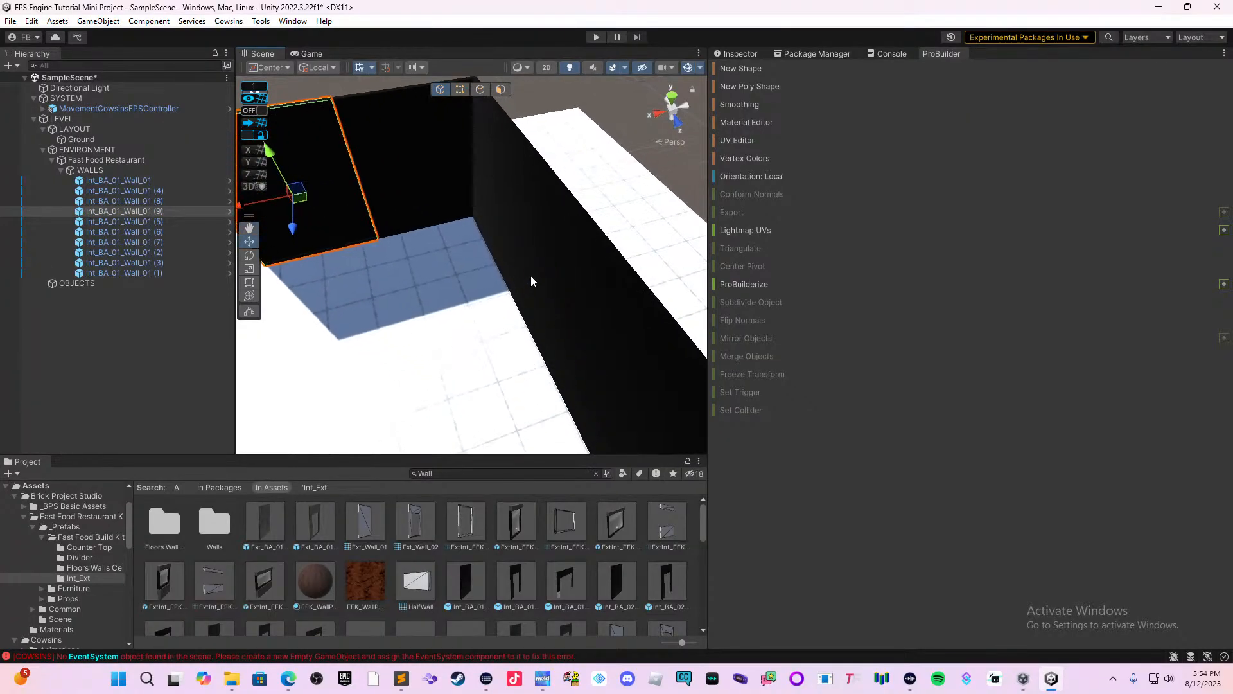
left_click(457, 194)
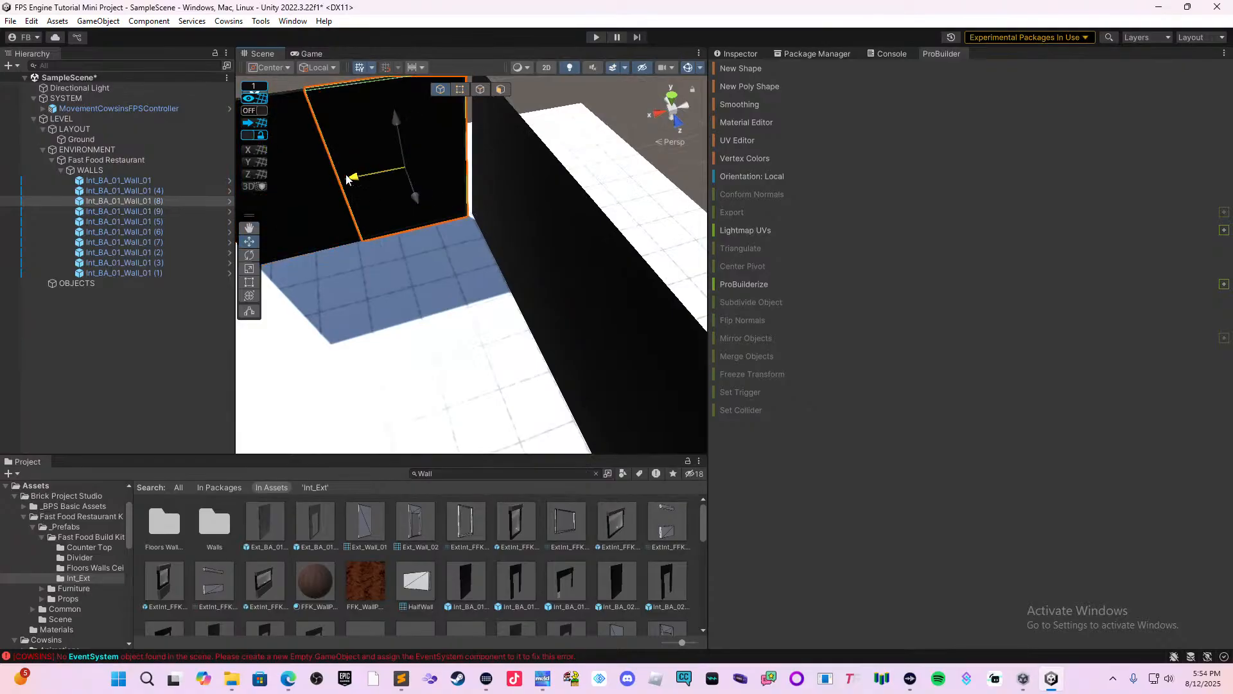
right_click_drag(377, 203, 330, 204)
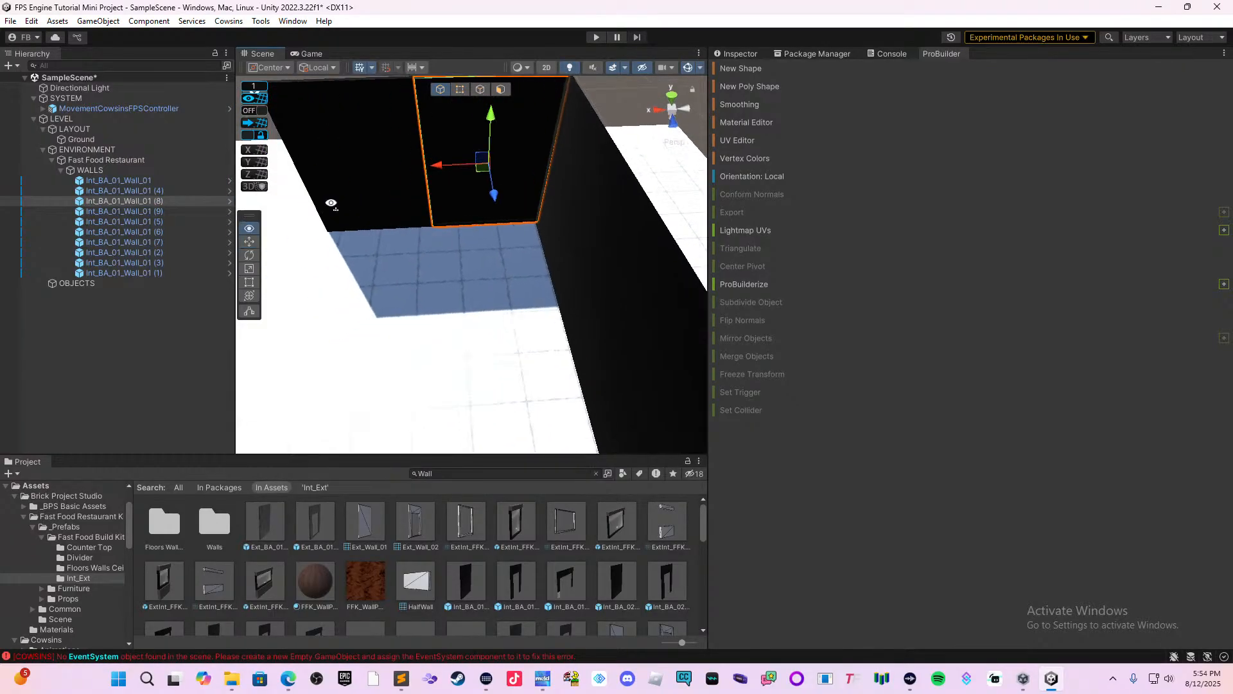
Move the outer side segment farther along local X, and stretch the corner segment with the Rect tool to close the gap.
middle_click_drag(500, 247, 680, 282)
middle_click_drag(512, 302, 617, 284)
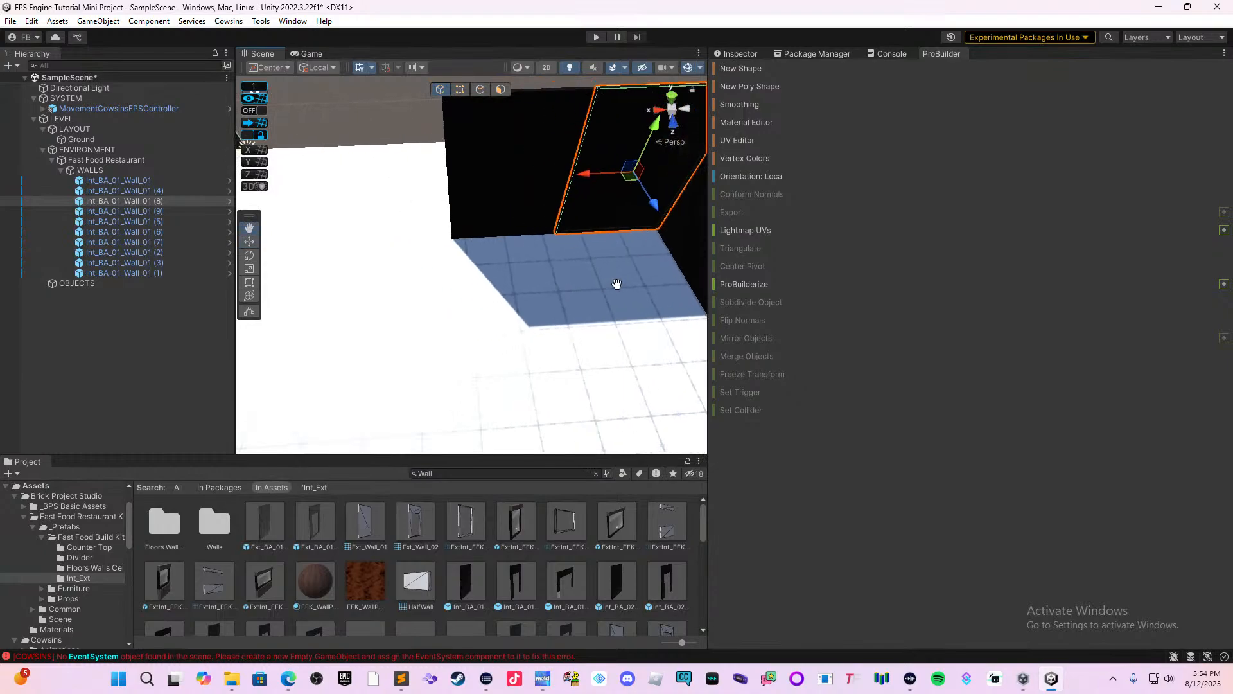
left_click(514, 209)
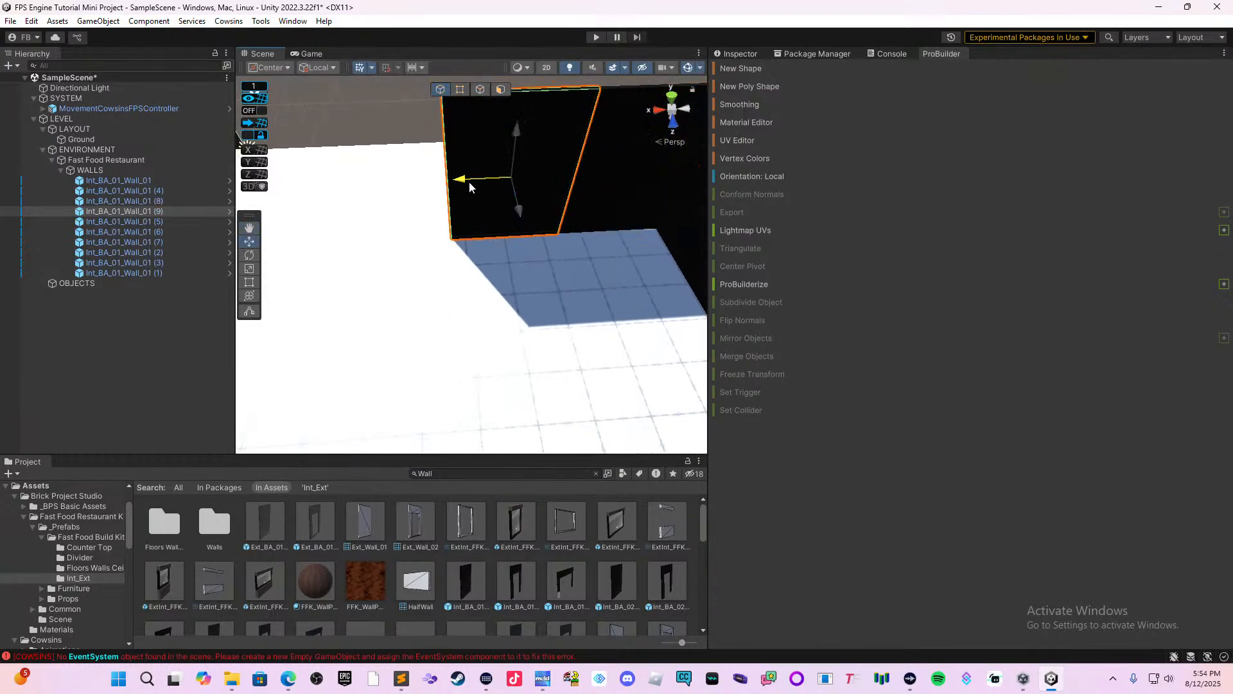
left_click_drag(469, 181, 449, 180)
left_click(570, 184)
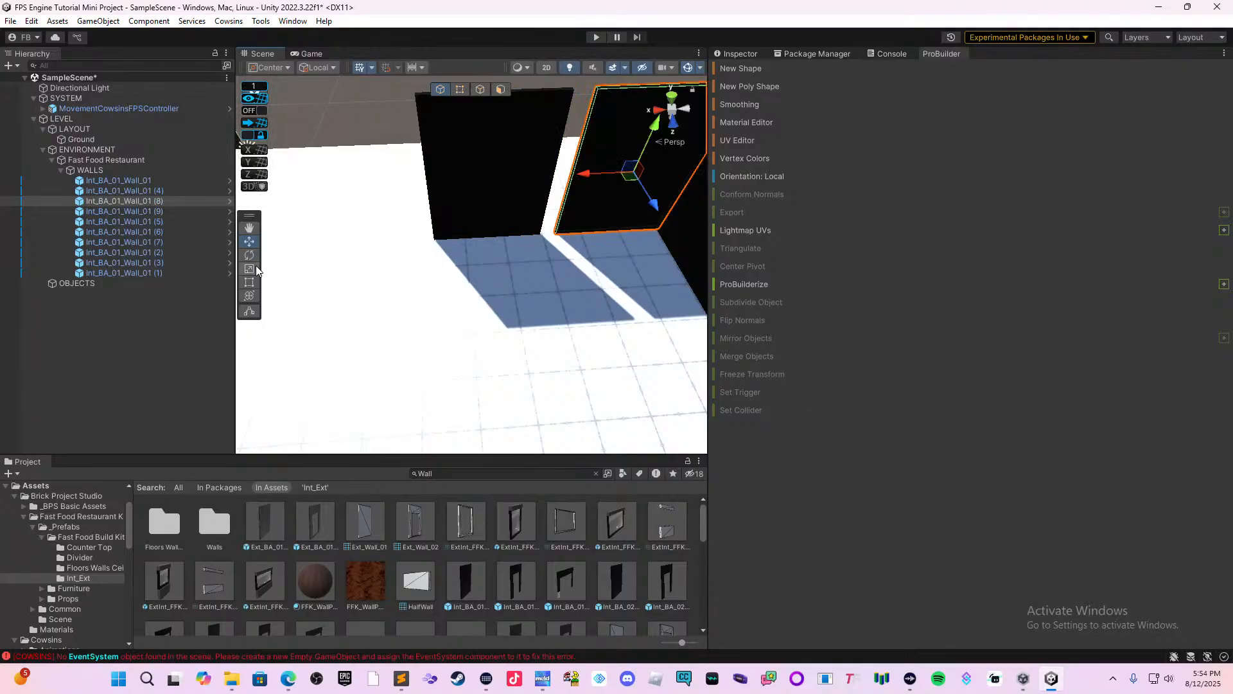
left_click(251, 282)
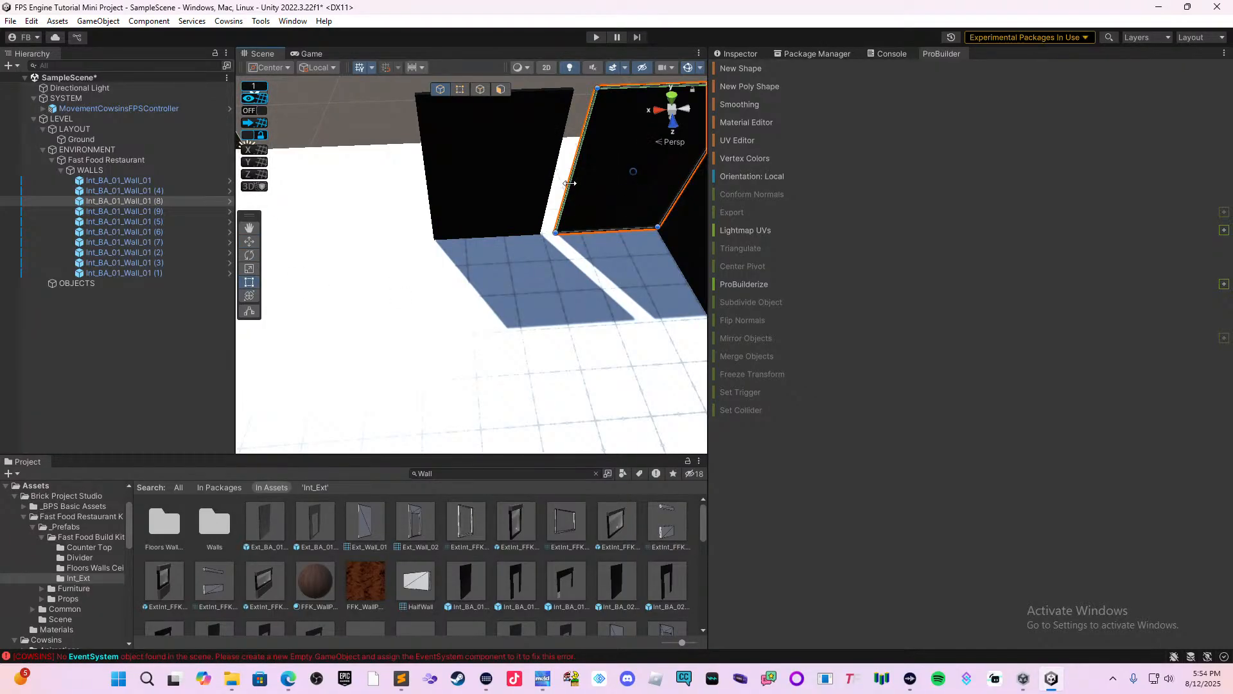
left_click_drag(571, 184, 544, 187)
Duplicate the outer side segment twice and move the last copy along local X until it sits end to end.
left_click(486, 218)
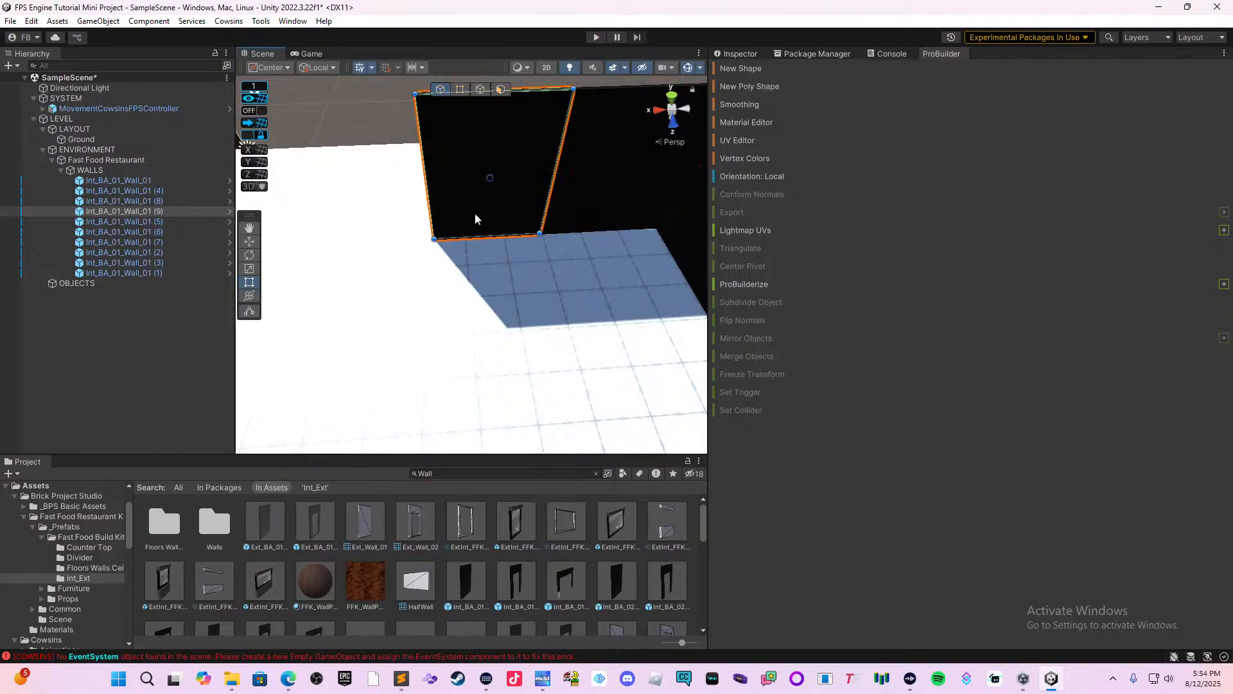
key("ctrl+d")
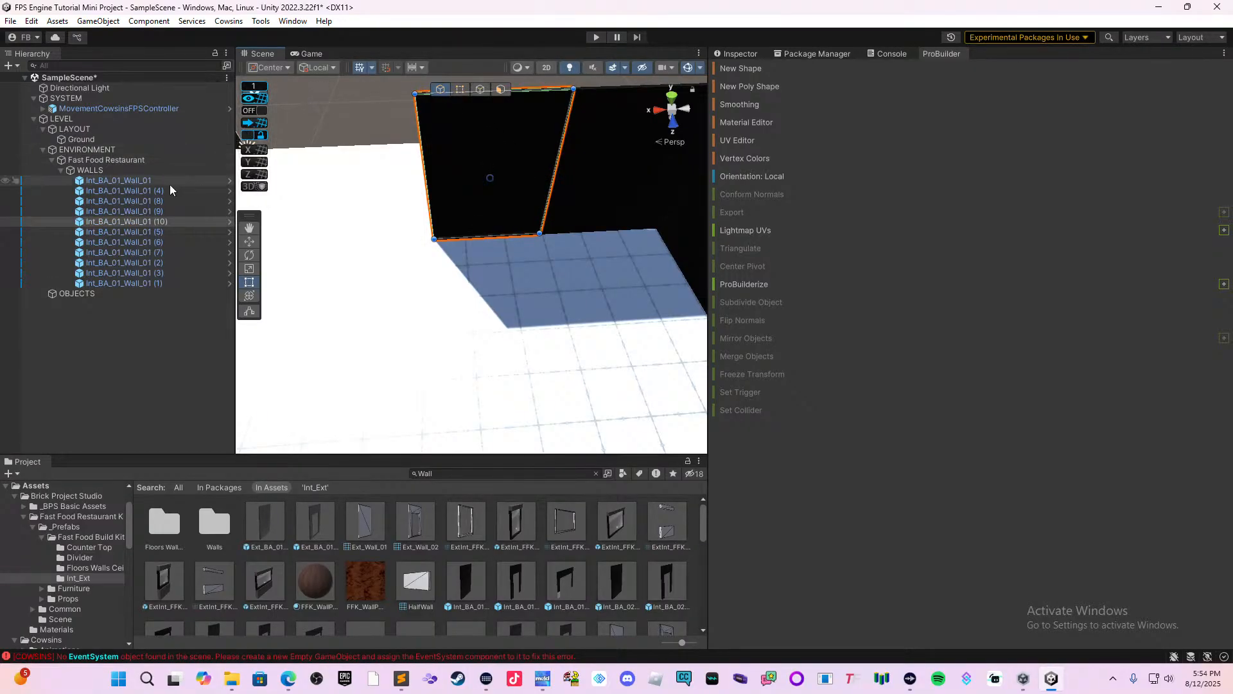
left_click(250, 233)
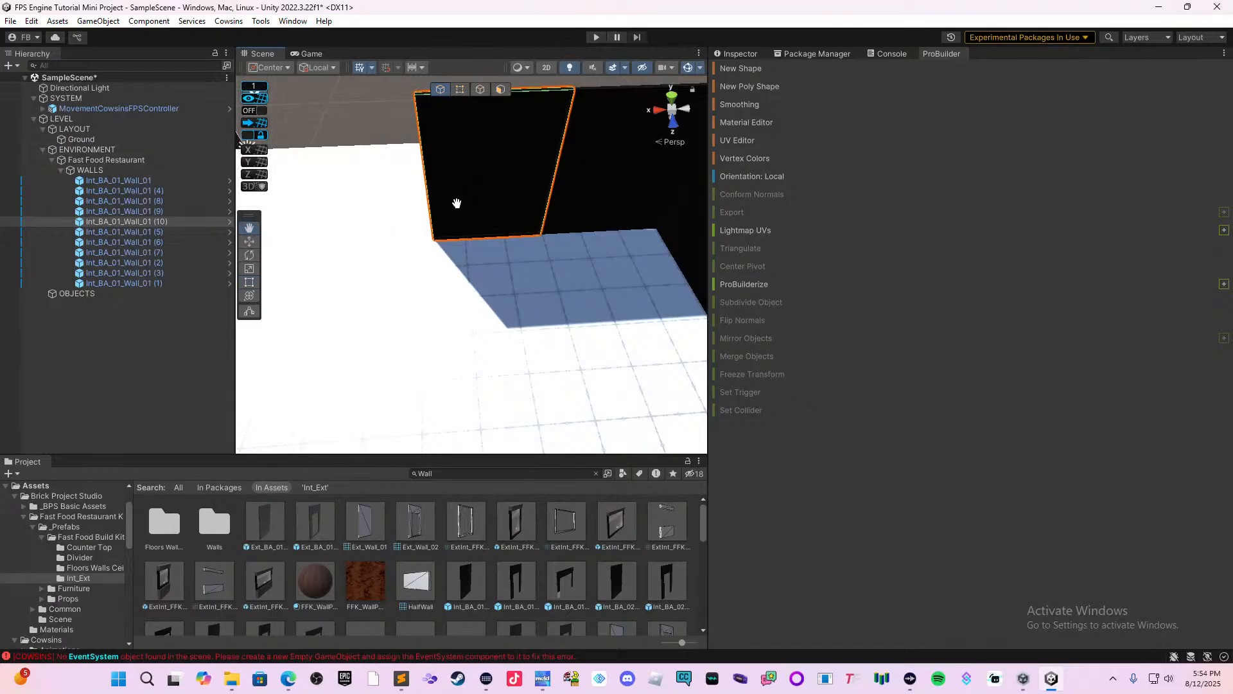
left_click_drag(391, 137, 419, 219)
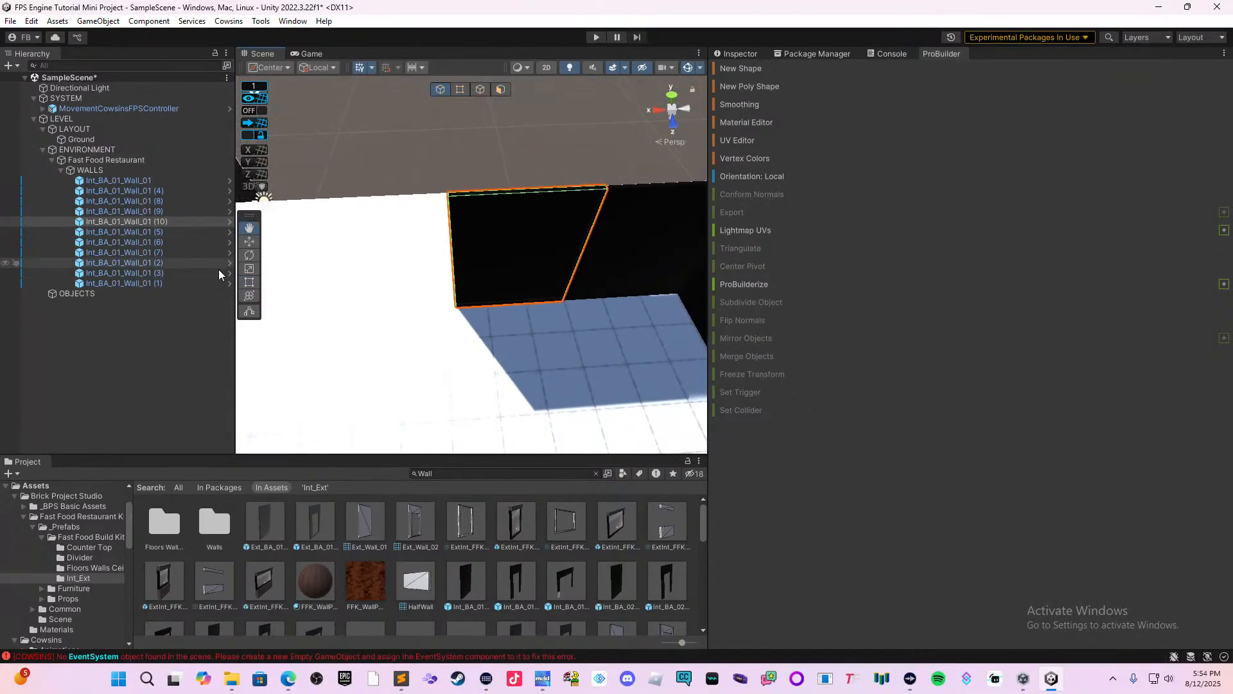
left_click(249, 242)
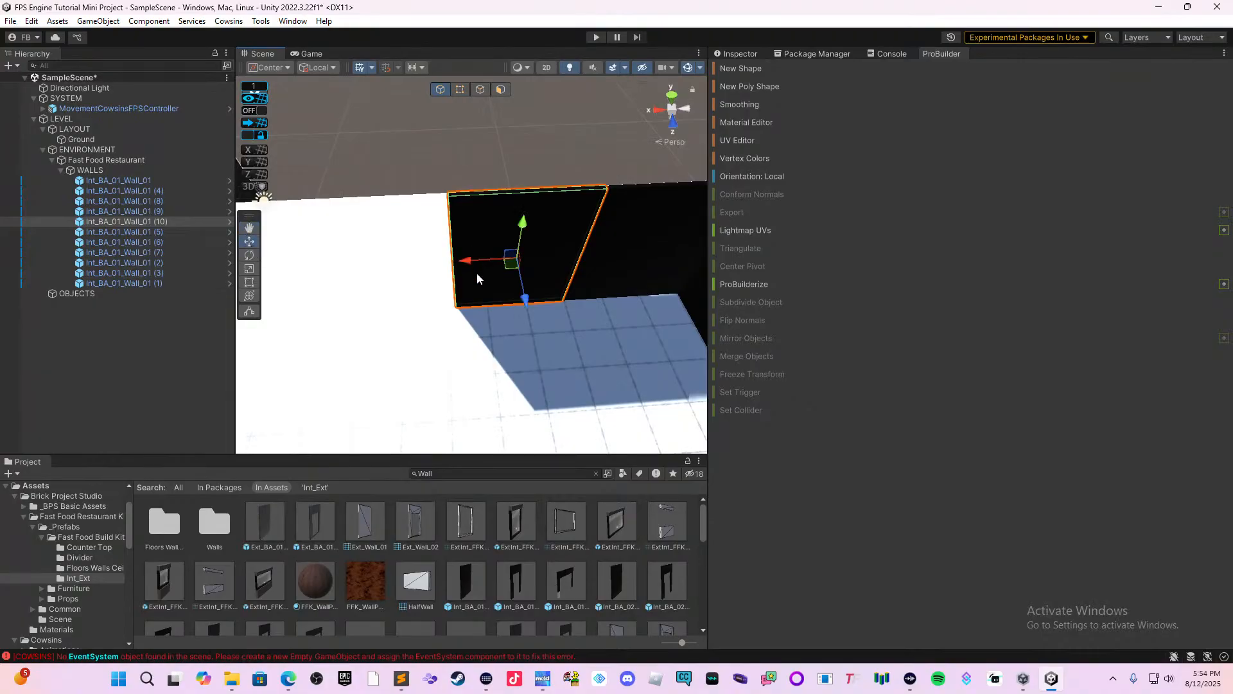
key("ctrl+d")
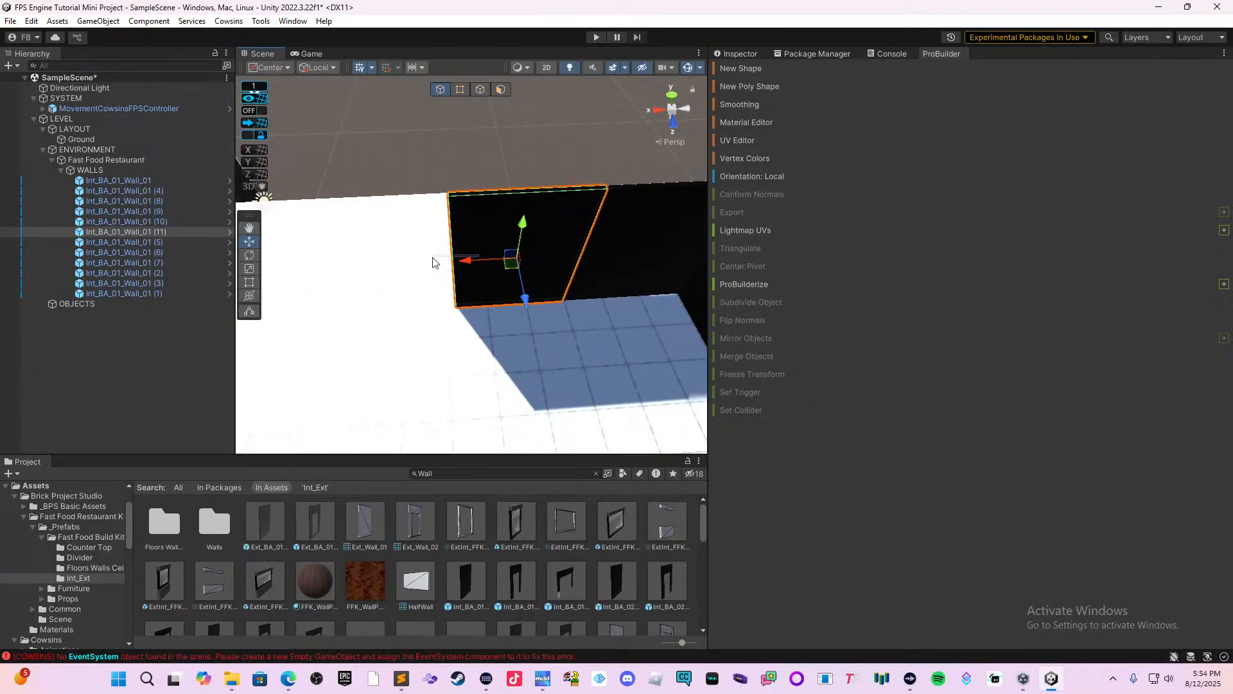
left_click_drag(463, 259, 343, 283)
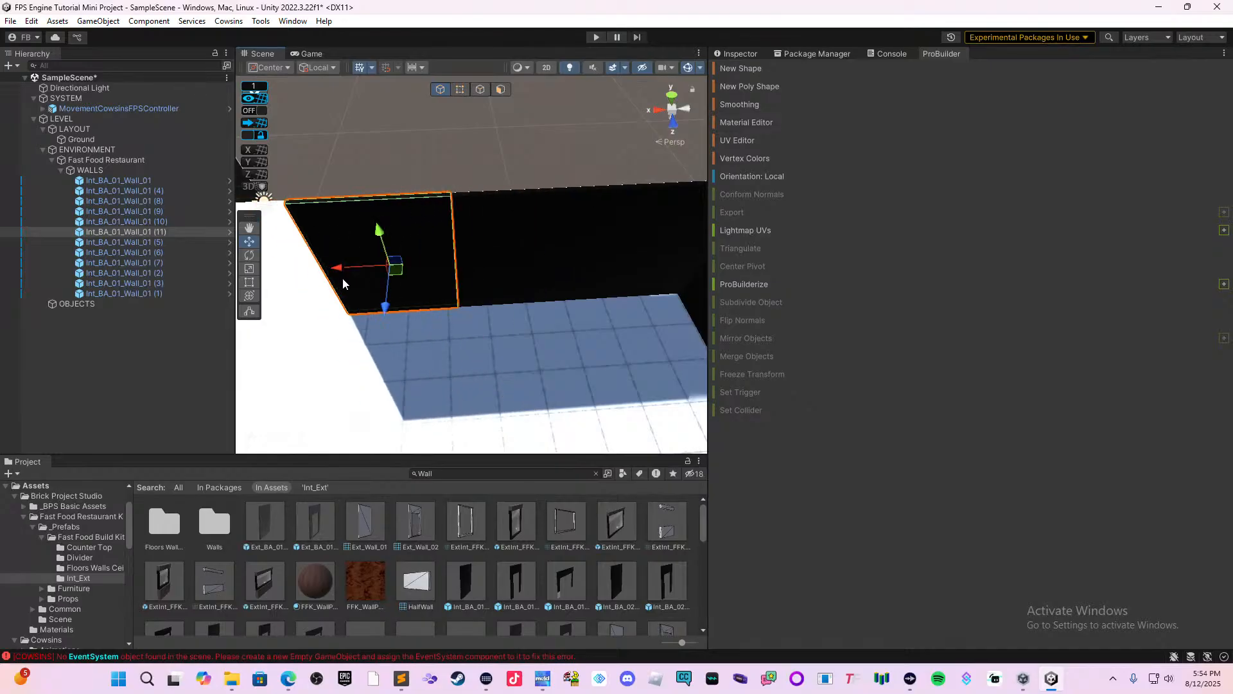
Extend the side wall with three successive duplicates of its outermost segment, moving each copy along local X end to end.
middle_click_drag(394, 333, 544, 323)
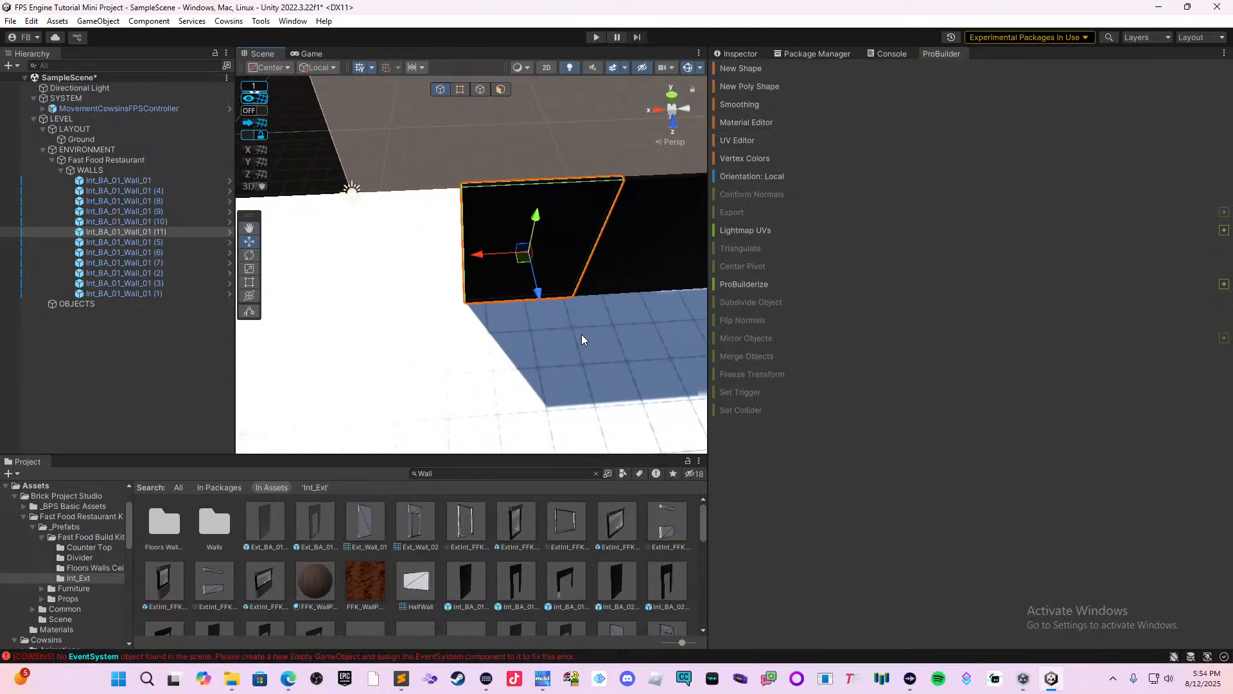
key("ctrl+d")
left_click_drag(495, 255, 361, 263)
mouse_move(397, 264)
right_mouse_down()
mouse_move(580, 270)
mouse_move(470, 322)
mouse_move(545, 264)
mouse_move(406, 282)
right_mouse_up()
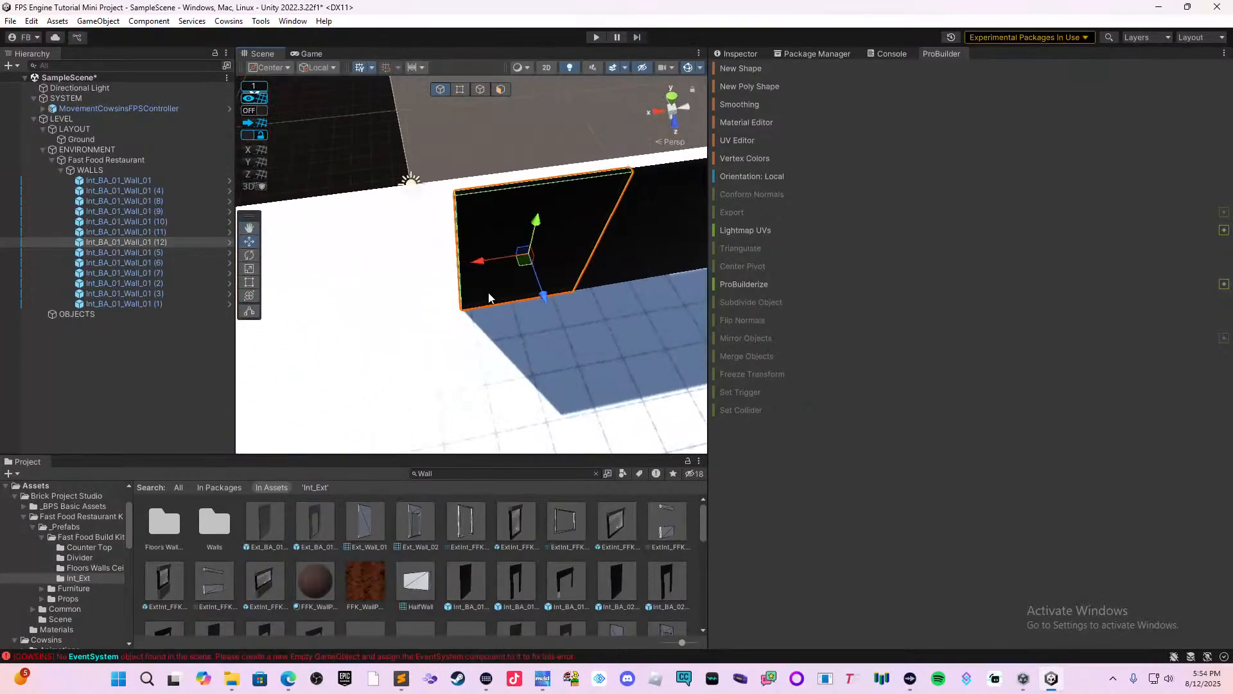
key("ctrl+d")
left_click_drag(490, 260, 350, 277)
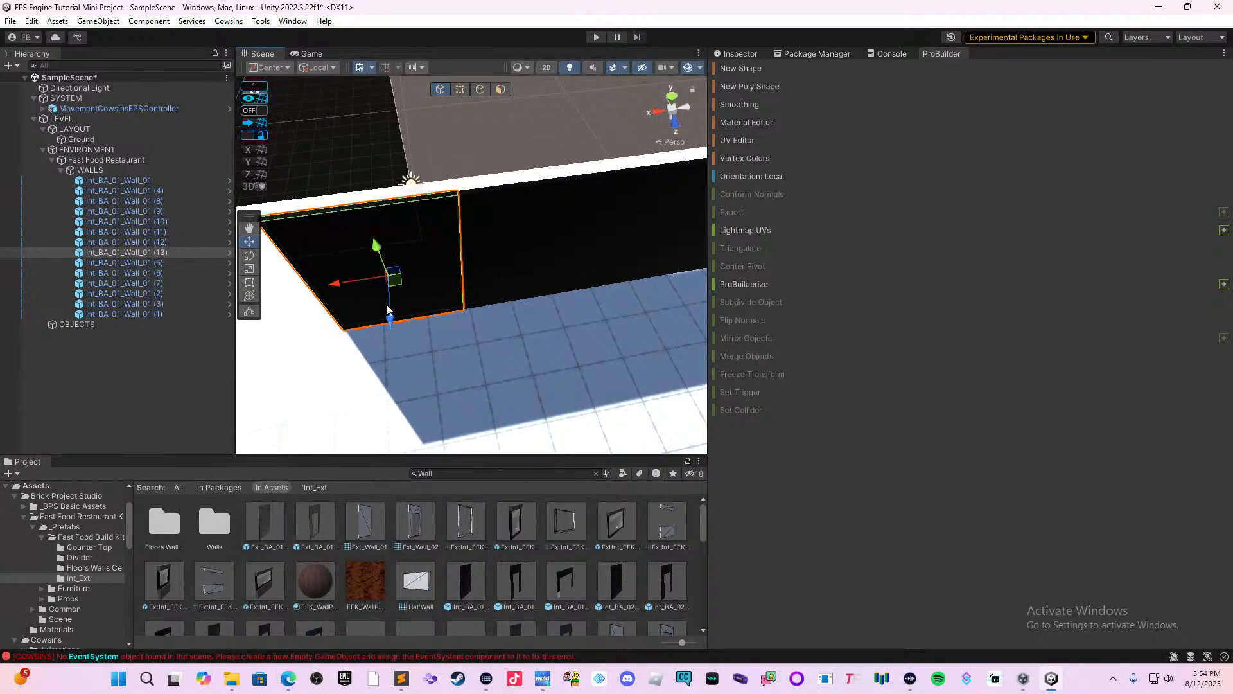
middle_click_drag(379, 308, 527, 256)
key("ctrl+d")
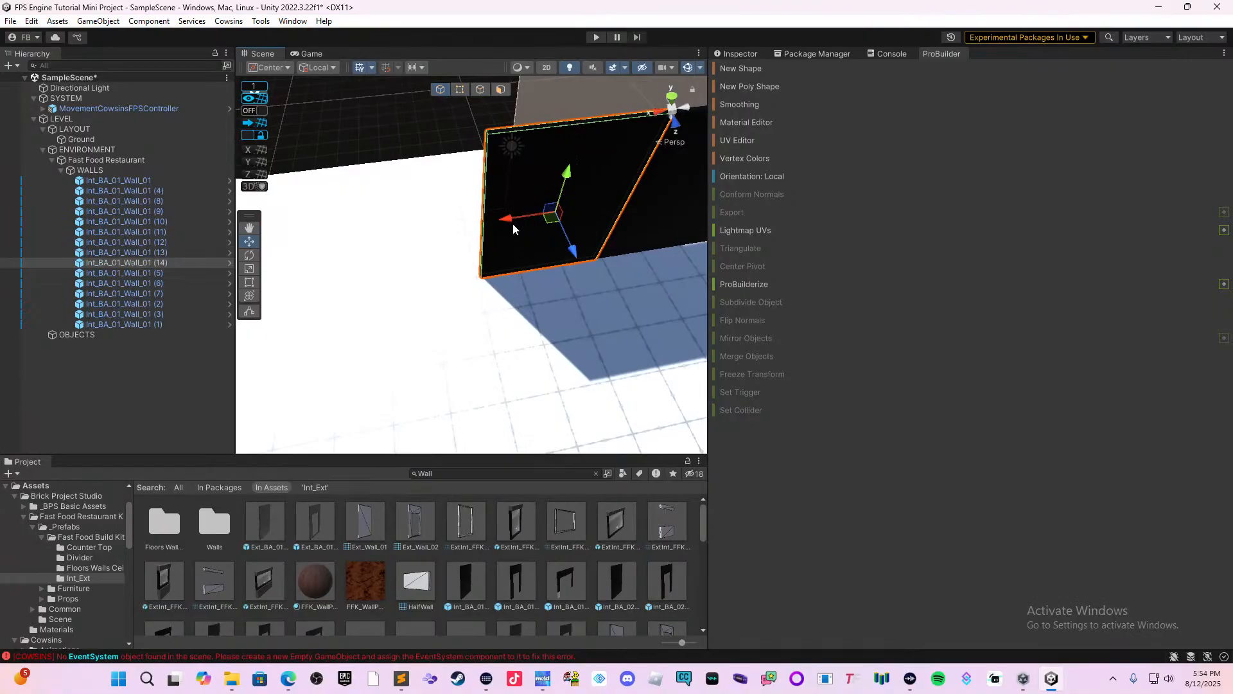
left_click_drag(513, 224, 350, 240)
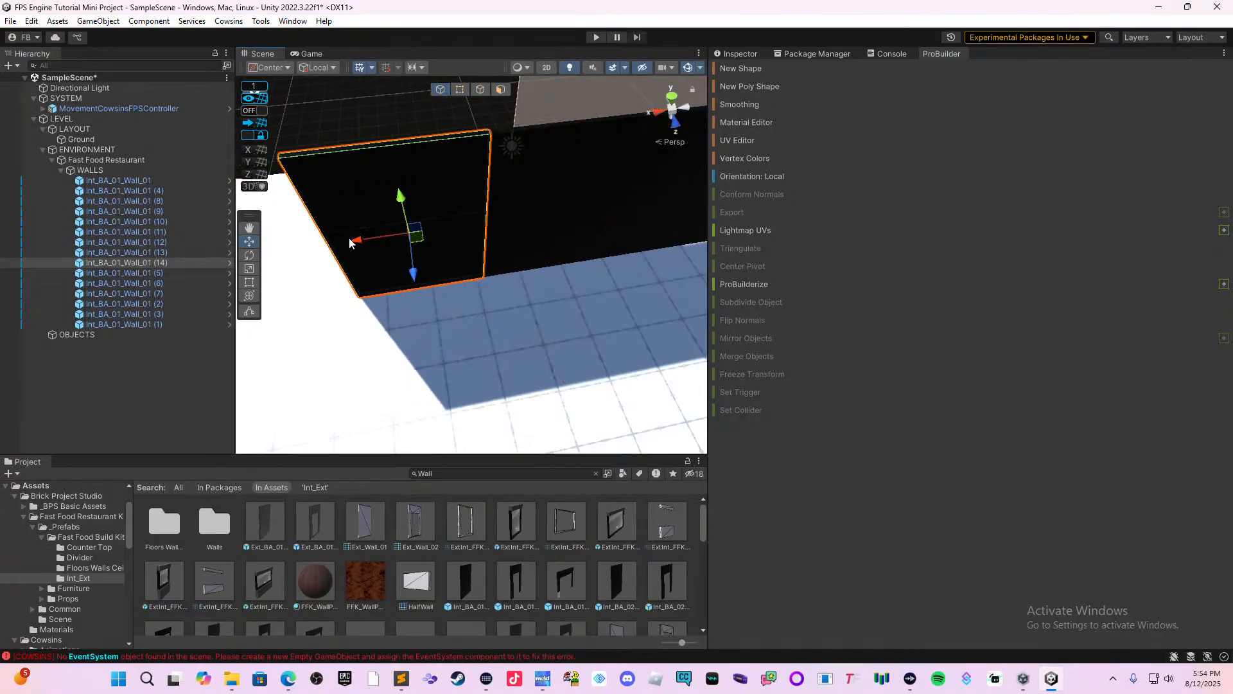
Duplicate all the side wall segments together and move the copies along local Z to the opposite end of the back wall.
right_click_drag(483, 245, 435, 310)
left_click(399, 283, "ctrl")
left_click(487, 255, "ctrl")
left_click(550, 216, "ctrl")
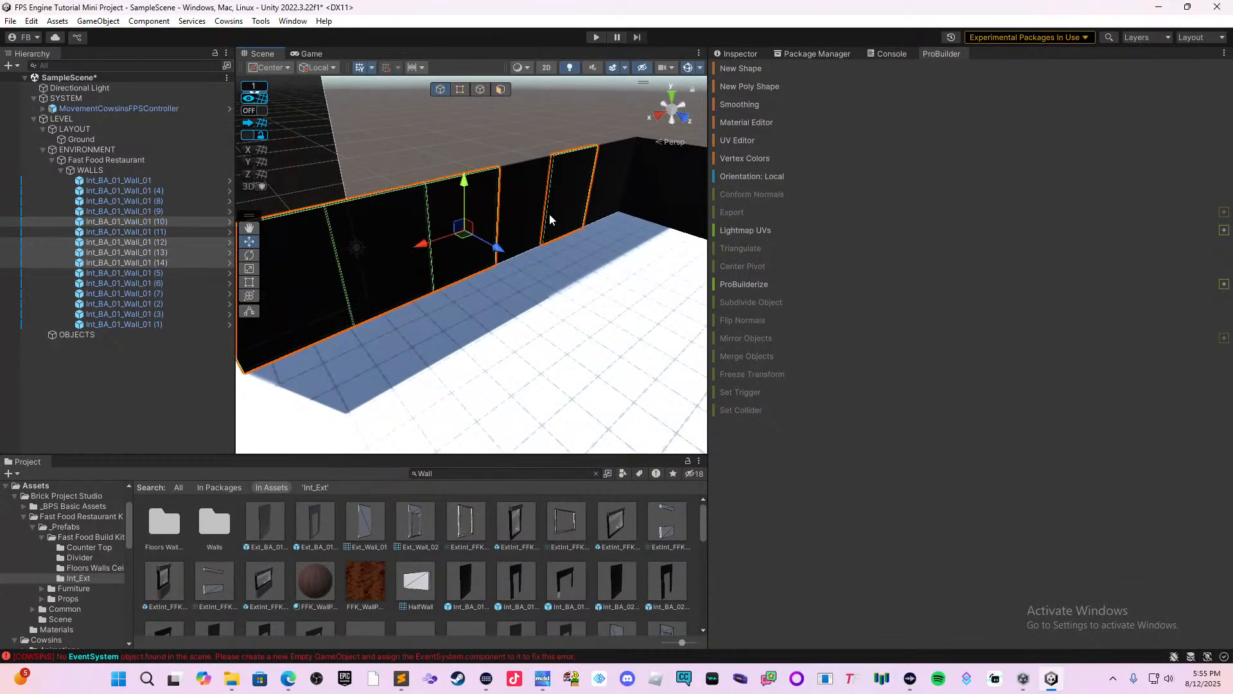
left_click(549, 213, "ctrl")
left_click(558, 206, "ctrl")
left_click(604, 179, "ctrl")
left_click(580, 196, "ctrl")
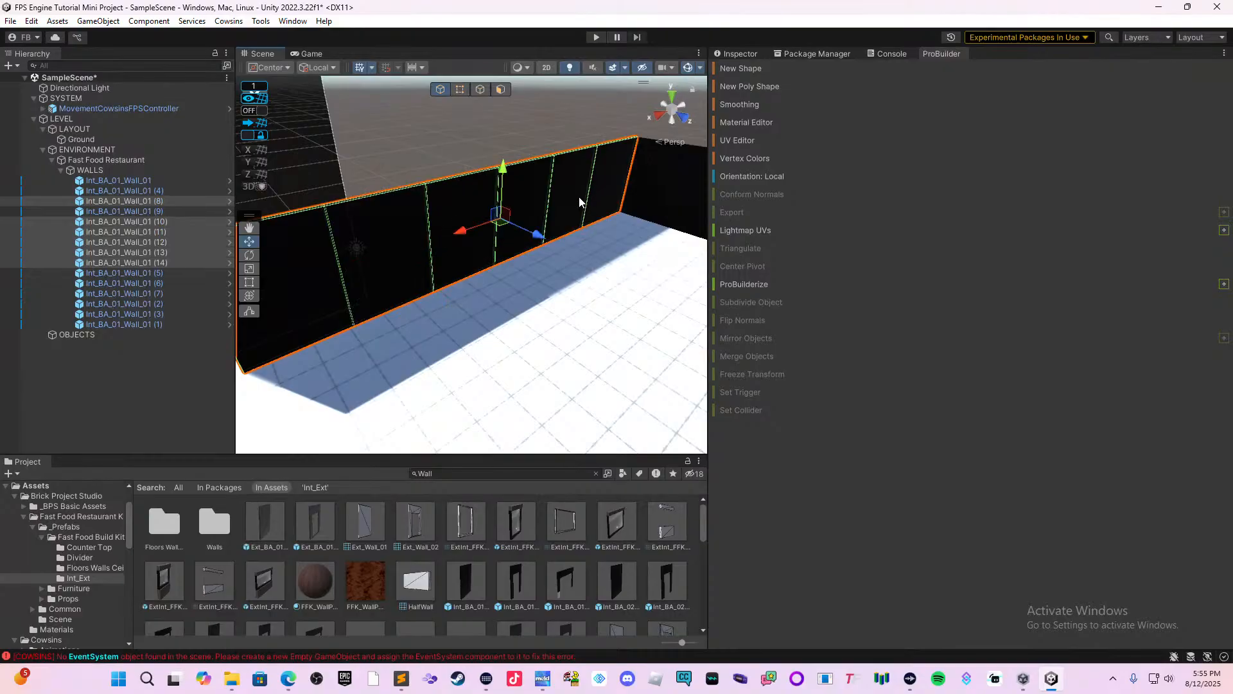
key("ctrl+d")
right_click_drag(468, 270, 429, 321)
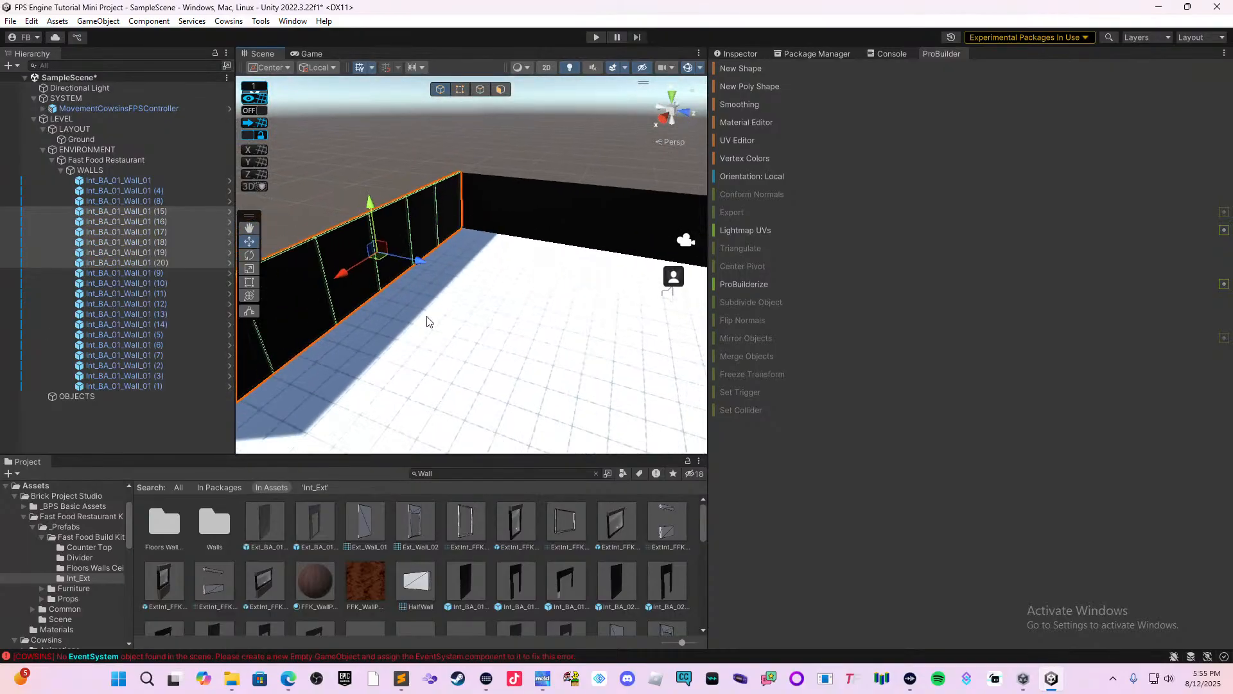
right_click_drag(426, 260, 439, 332)
left_click_drag(350, 277, 634, 290)
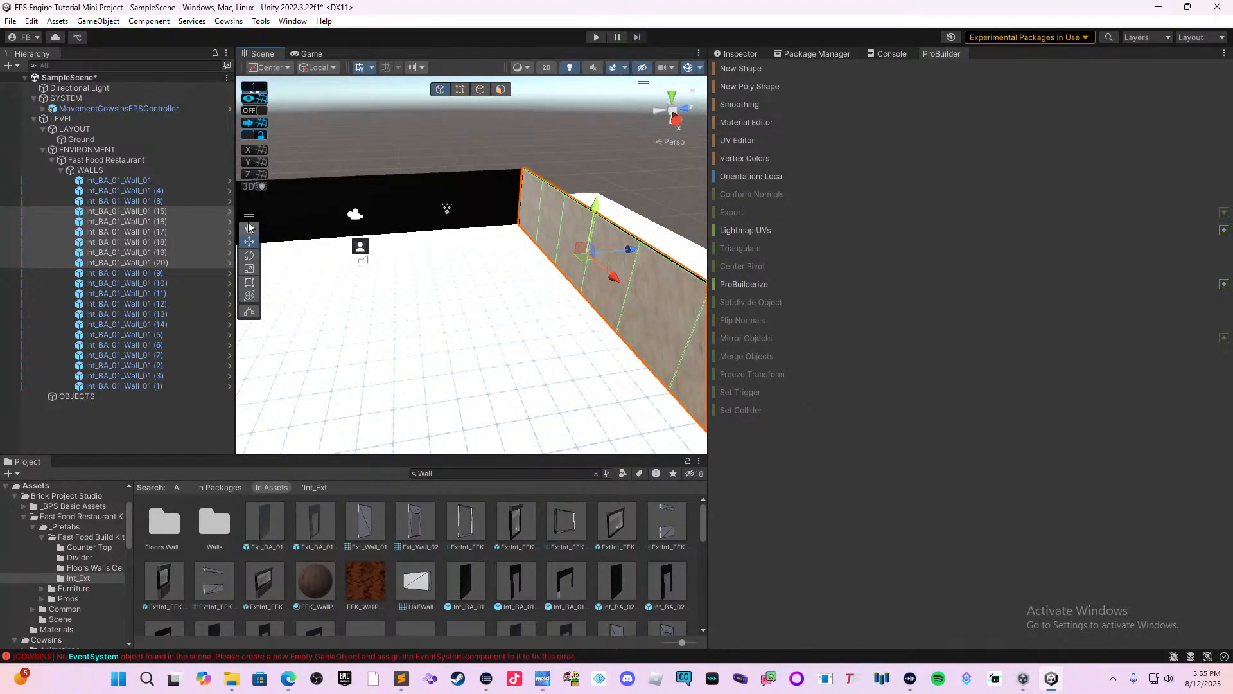
Rotate the duplicated side wall half a turn around its vertical axis so its dark face points into the restaurant.
left_click(249, 255)
right_click_drag(385, 277, 515, 283)
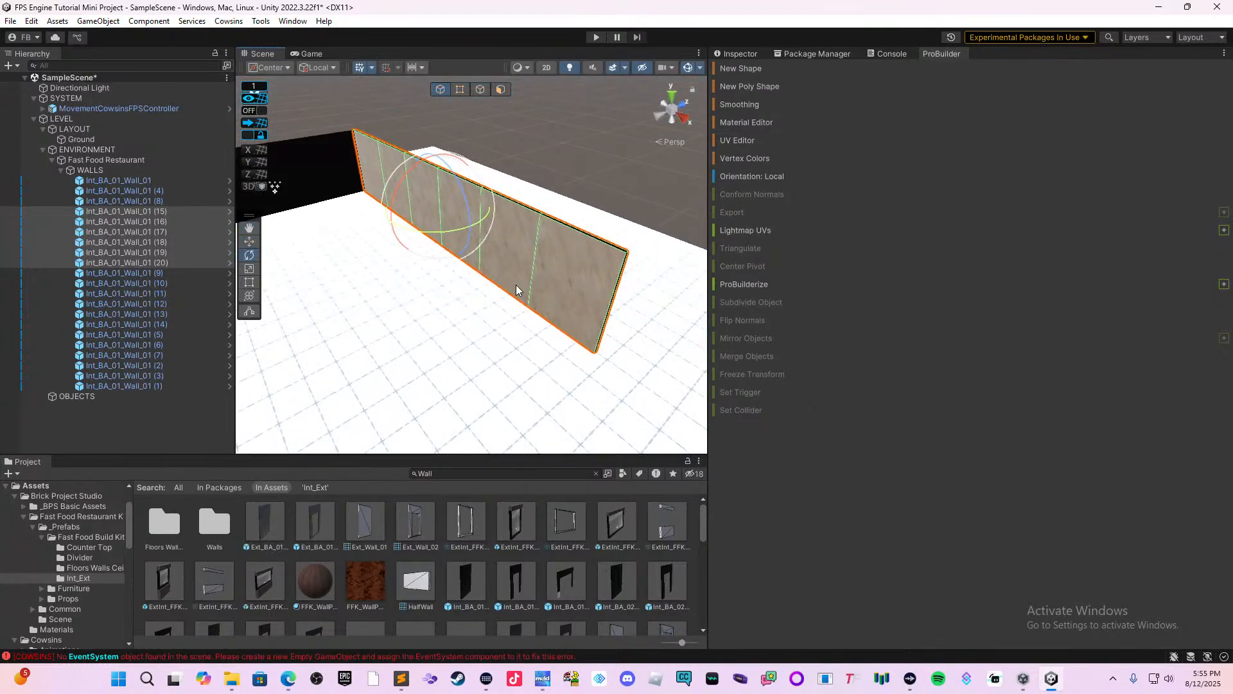
left_click_drag(433, 233, 789, 195)
right_click_drag(527, 312, 511, 315)
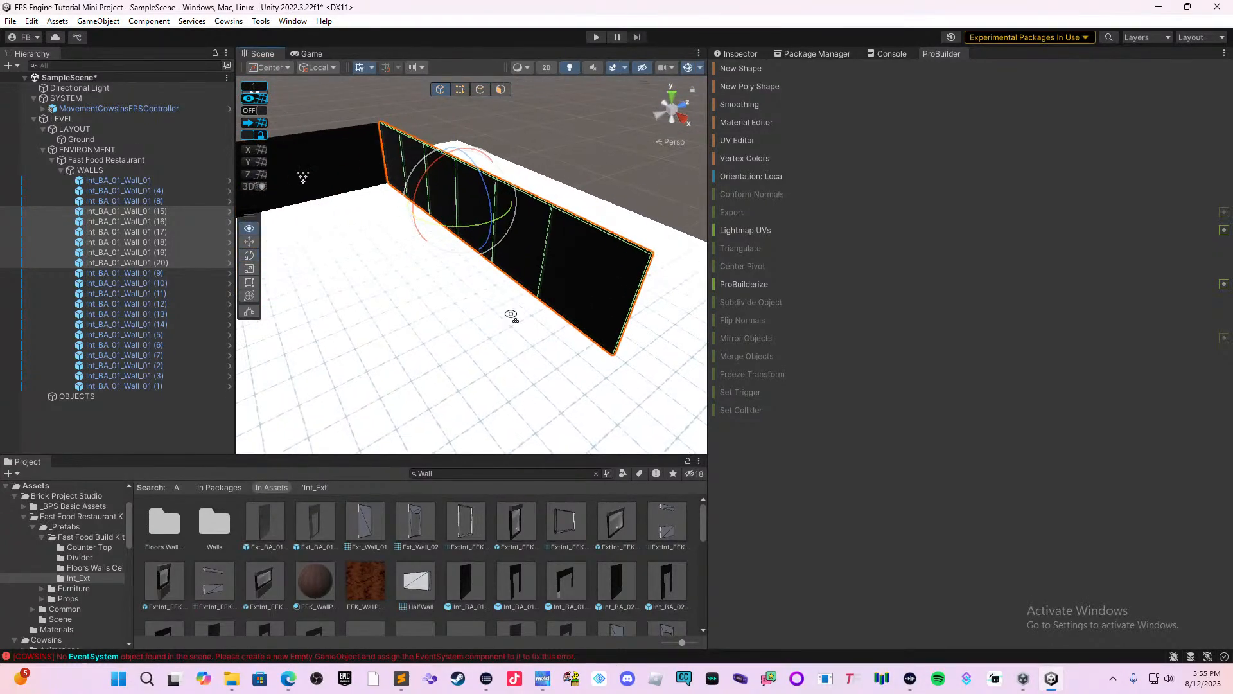
middle_click_drag(533, 313, 390, 315)
right_click_drag(477, 333, 377, 320)
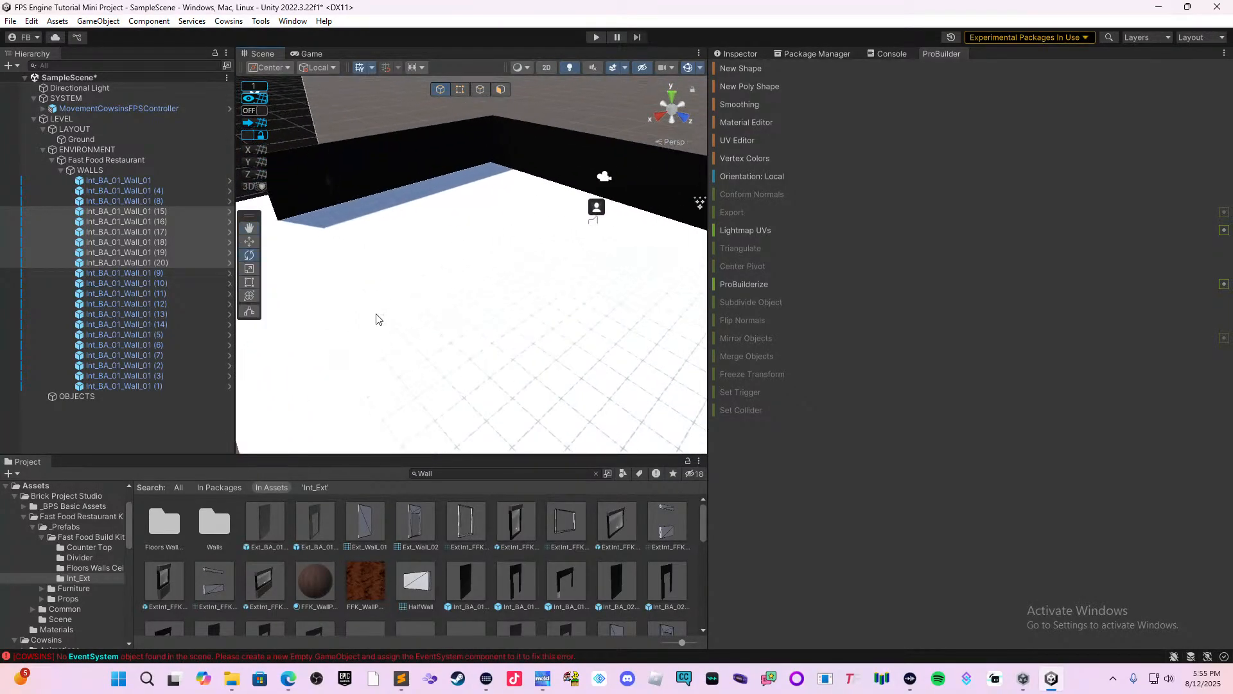
Duplicate all eight back wall segments together and move the copies along local Z to close off the restaurant's open front.
left_click(485, 168)
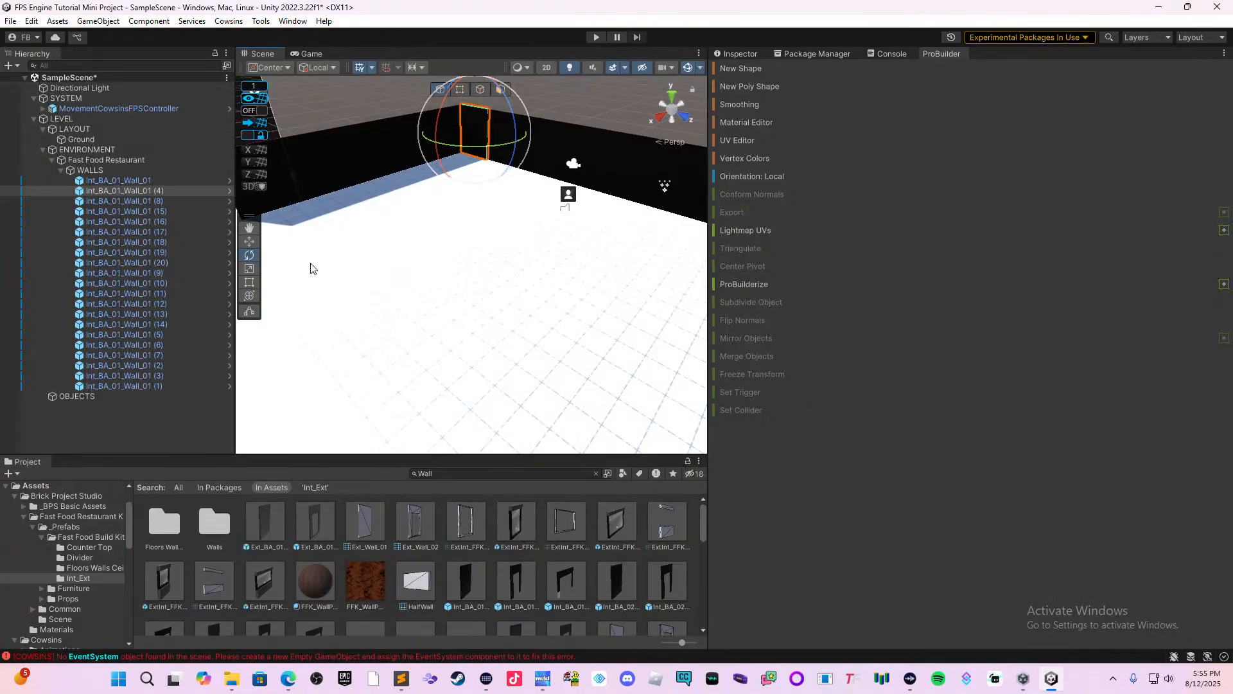
left_click(249, 242)
left_click(507, 156, "shift")
left_click(533, 158, "shift")
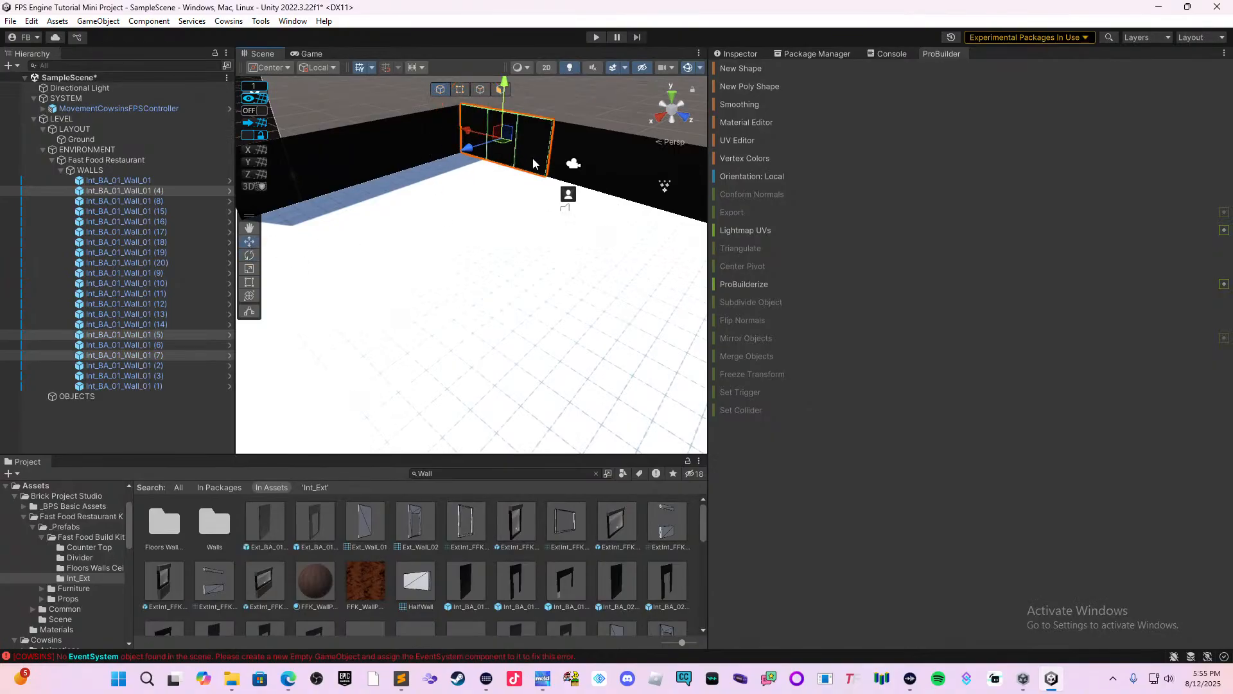
left_click(557, 162, "shift")
right_click_drag(557, 166, 588, 165)
left_click(612, 175, "shift")
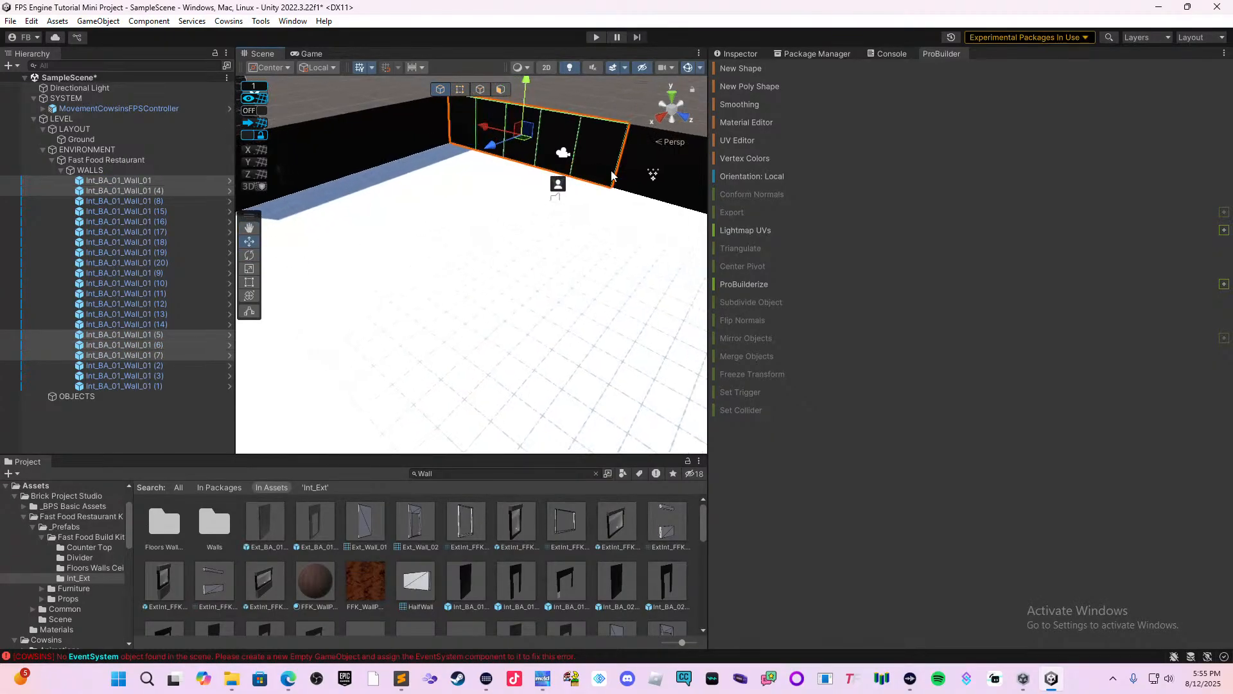
right_click_drag(582, 218, 621, 212)
left_click(598, 151, "shift")
left_click(644, 162, "shift")
left_click(686, 176, "shift")
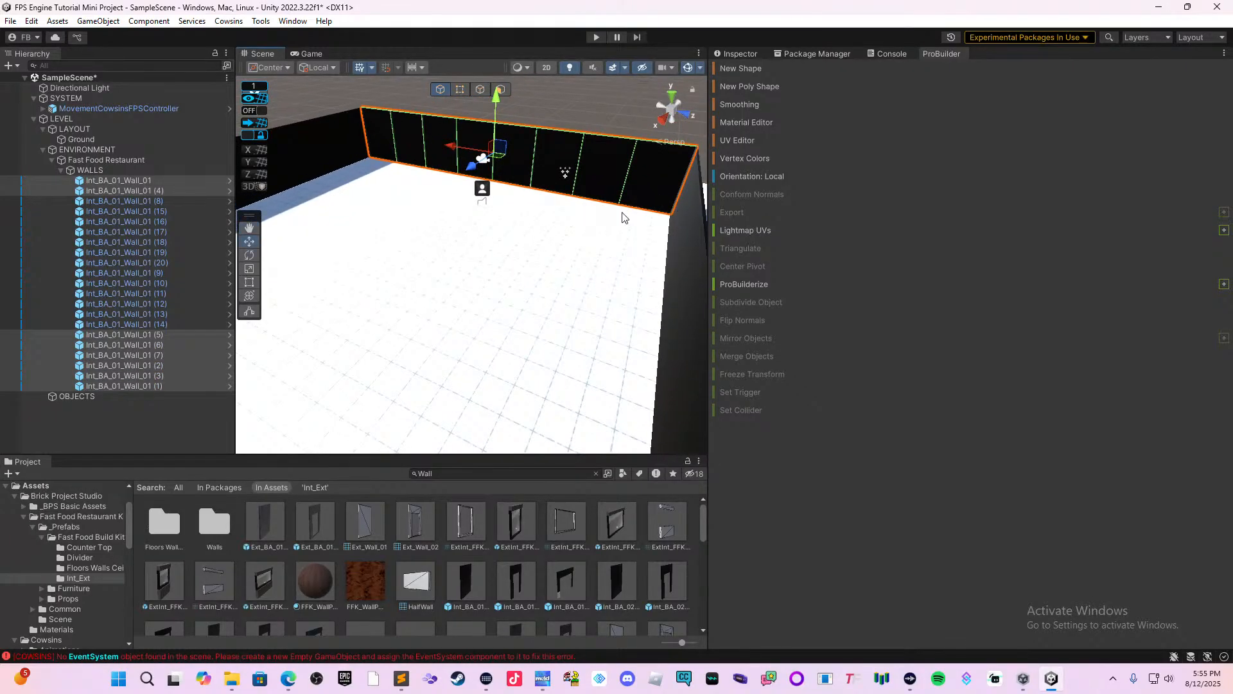
key("ctrl+d")
left_click_drag(471, 167, 204, 345)
right_click_drag(379, 321, 341, 327)
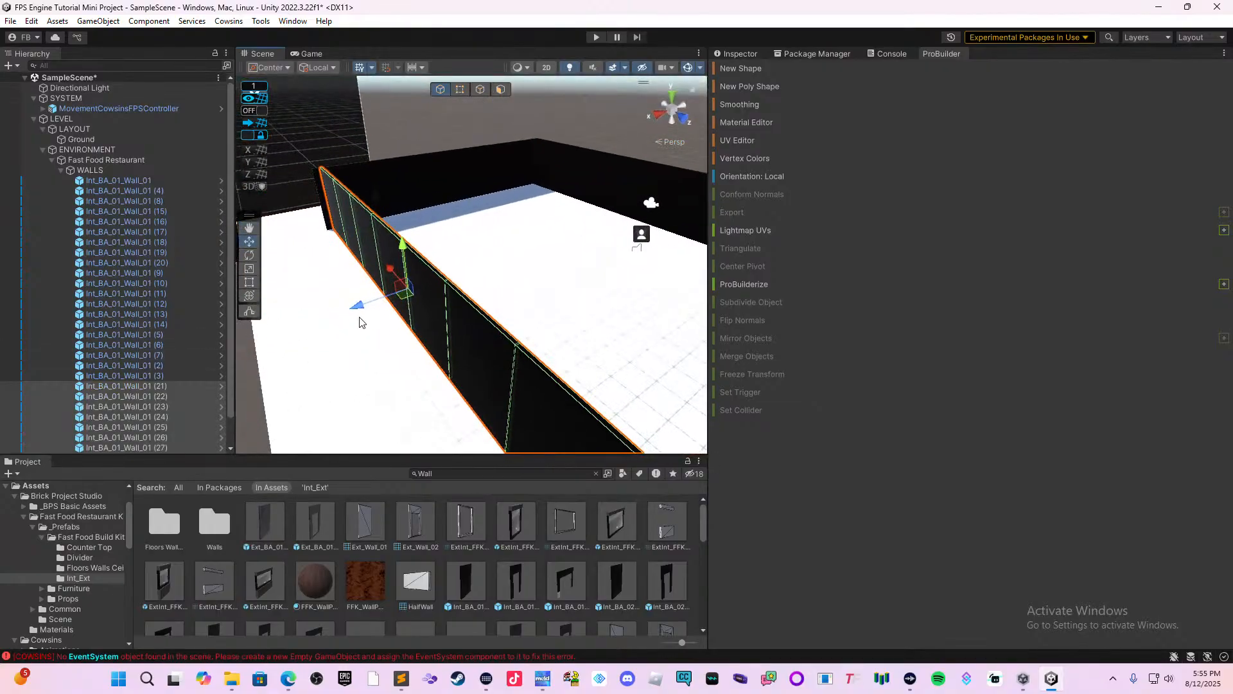
left_click(333, 316)
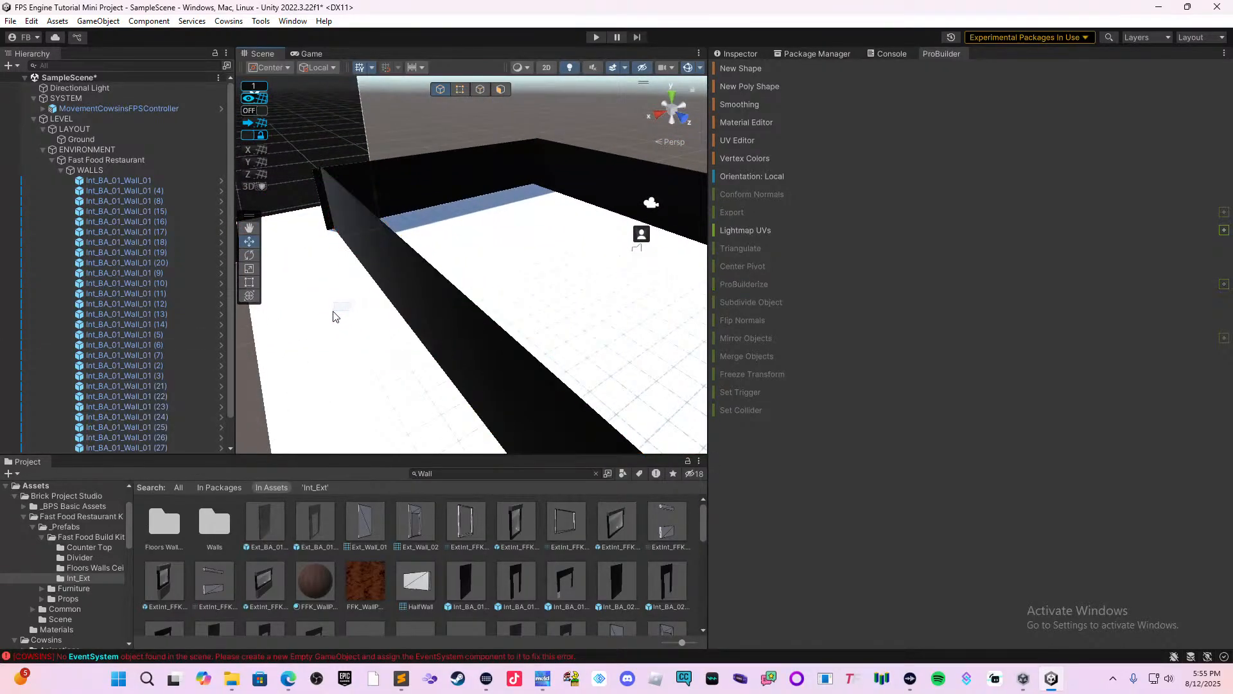
left_click(402, 303)
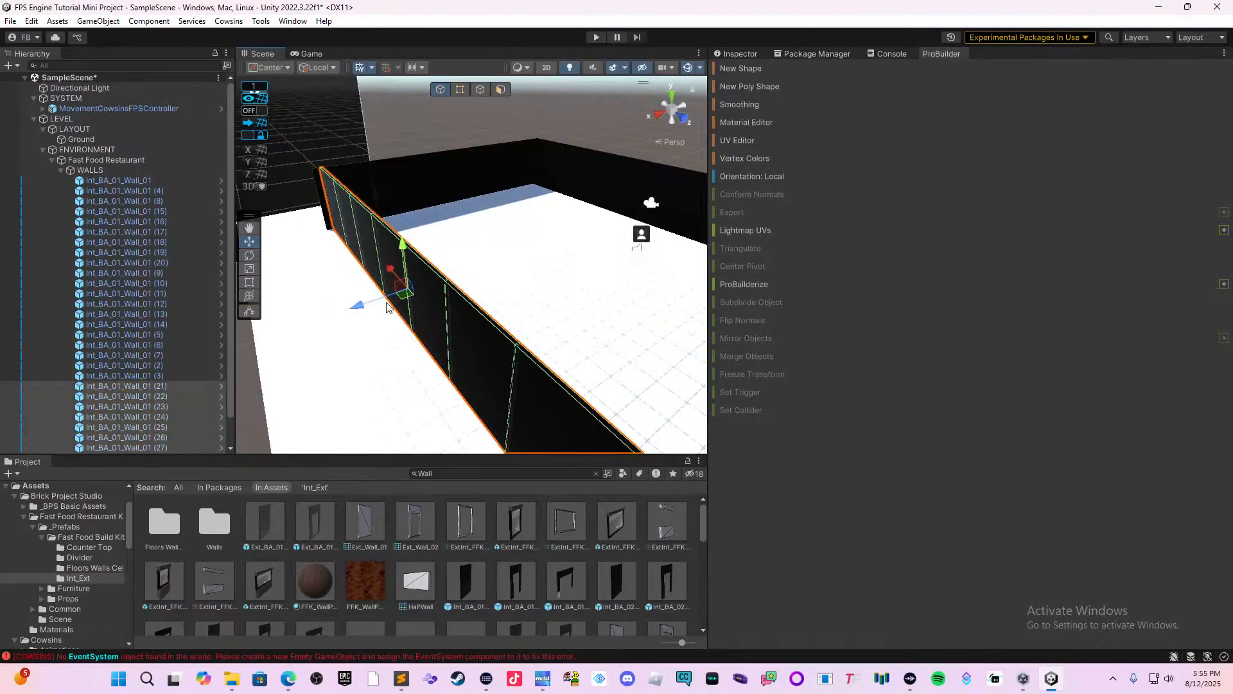
Delete one middle segment of the new front wall to open an entrance gap.
right_click_drag(416, 332, 361, 330)
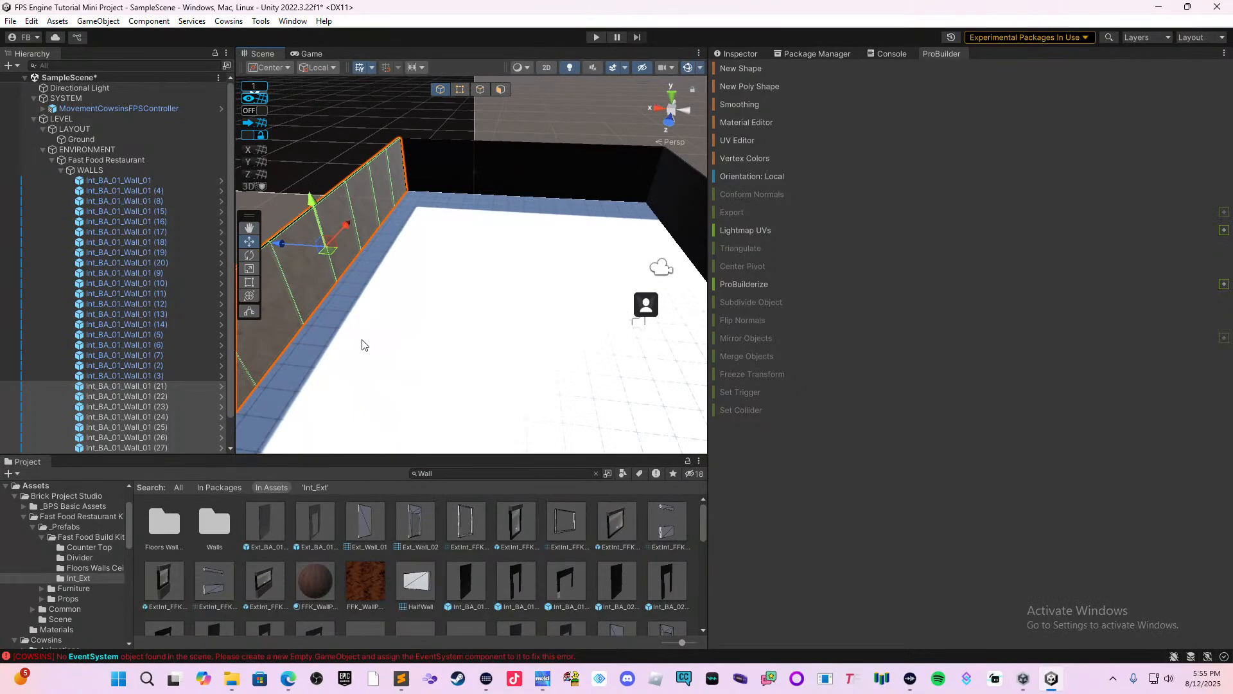
right_click_drag(460, 359, 690, 329)
middle_click_drag(388, 343, 648, 275)
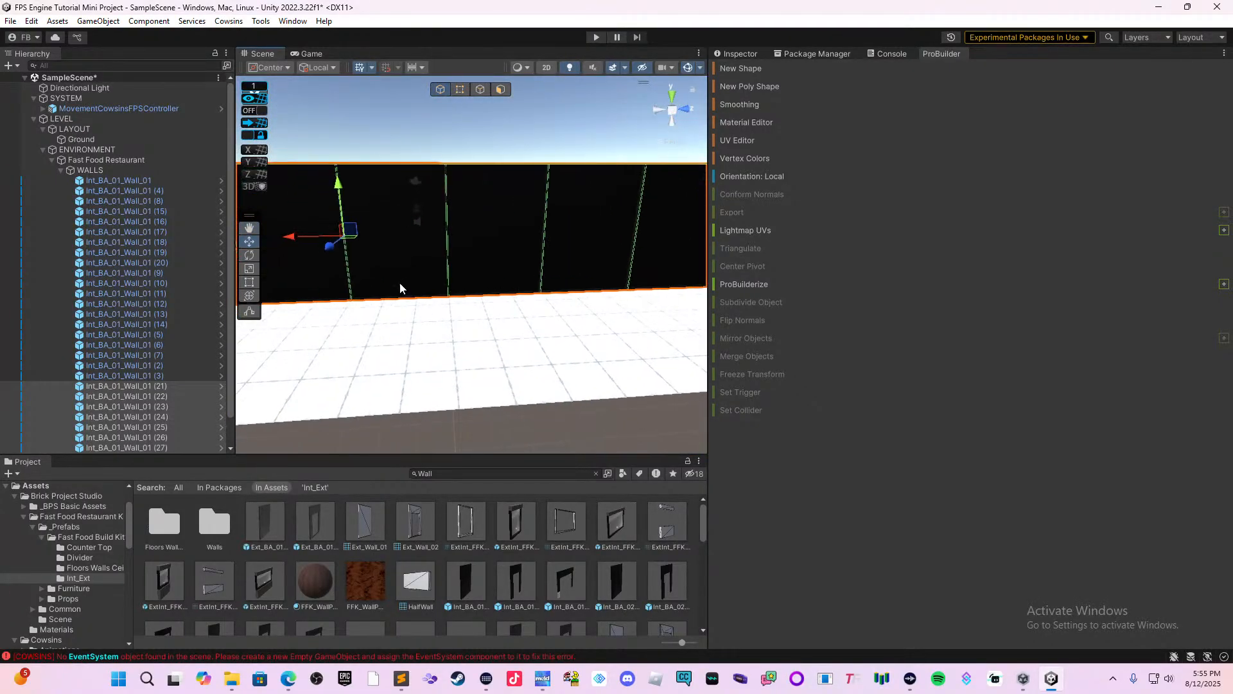
left_click(402, 279)
key("Delete")
right_click_drag(465, 298, 358, 349)
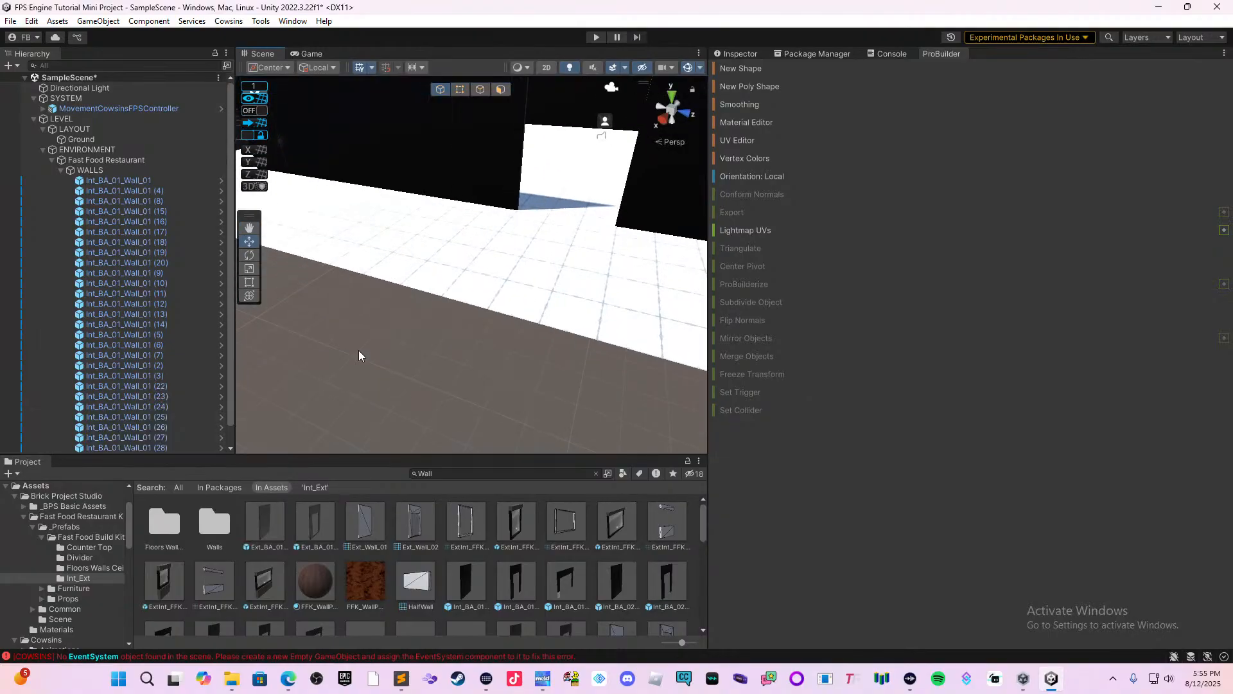
Stretch the Ground outward in front of the restaurant's entrance with the Rect tool.
left_click(422, 291)
left_click(438, 277)
scroll(436, 285, "down", 4)
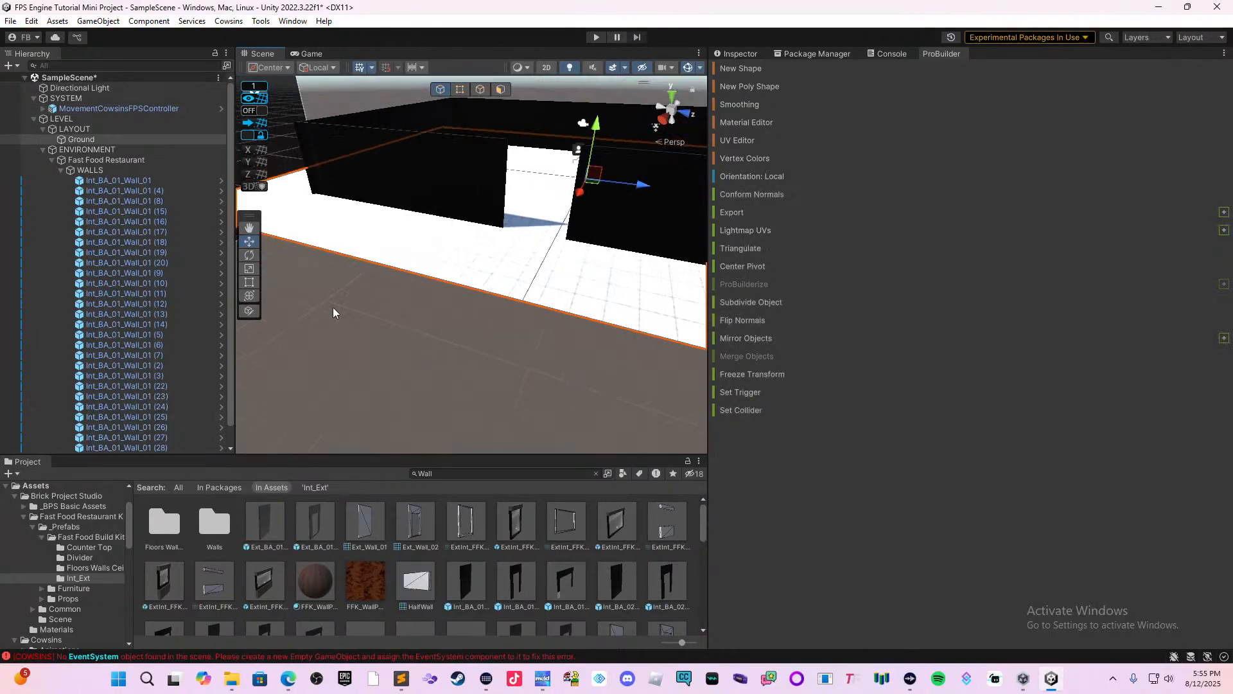
left_click(249, 284)
right_click_drag(414, 274, 444, 283)
scroll(411, 313, "down", 3)
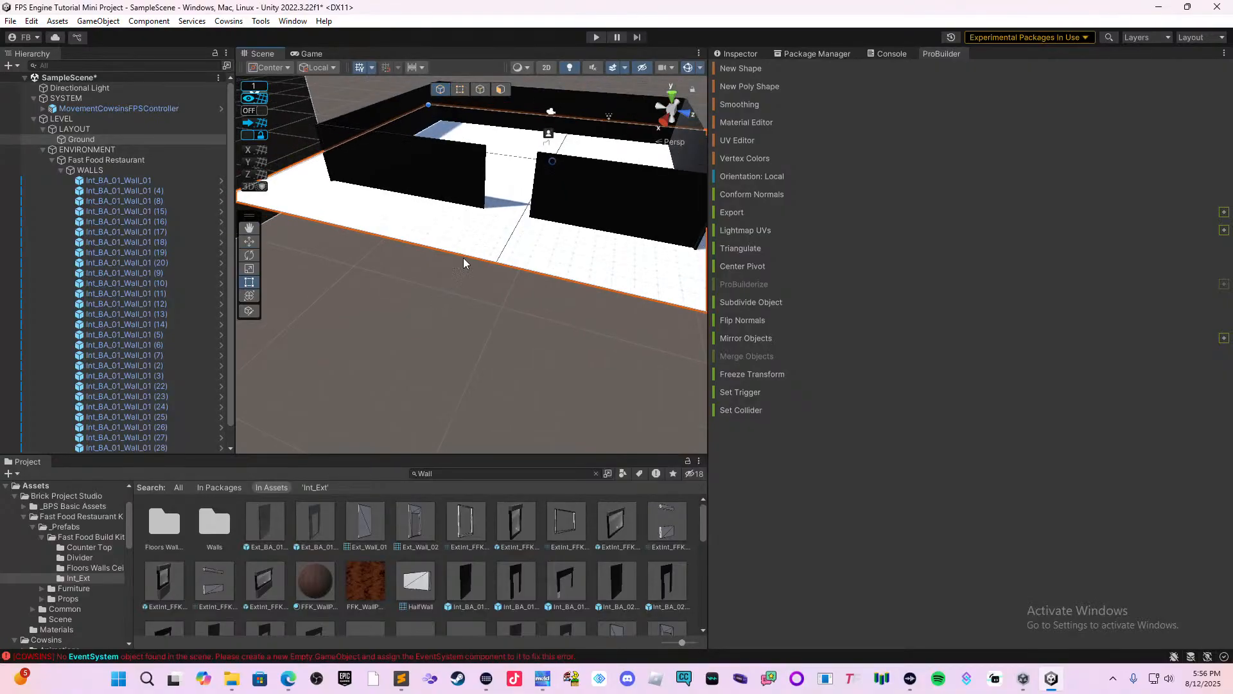
left_click_drag(464, 257, 311, 380)
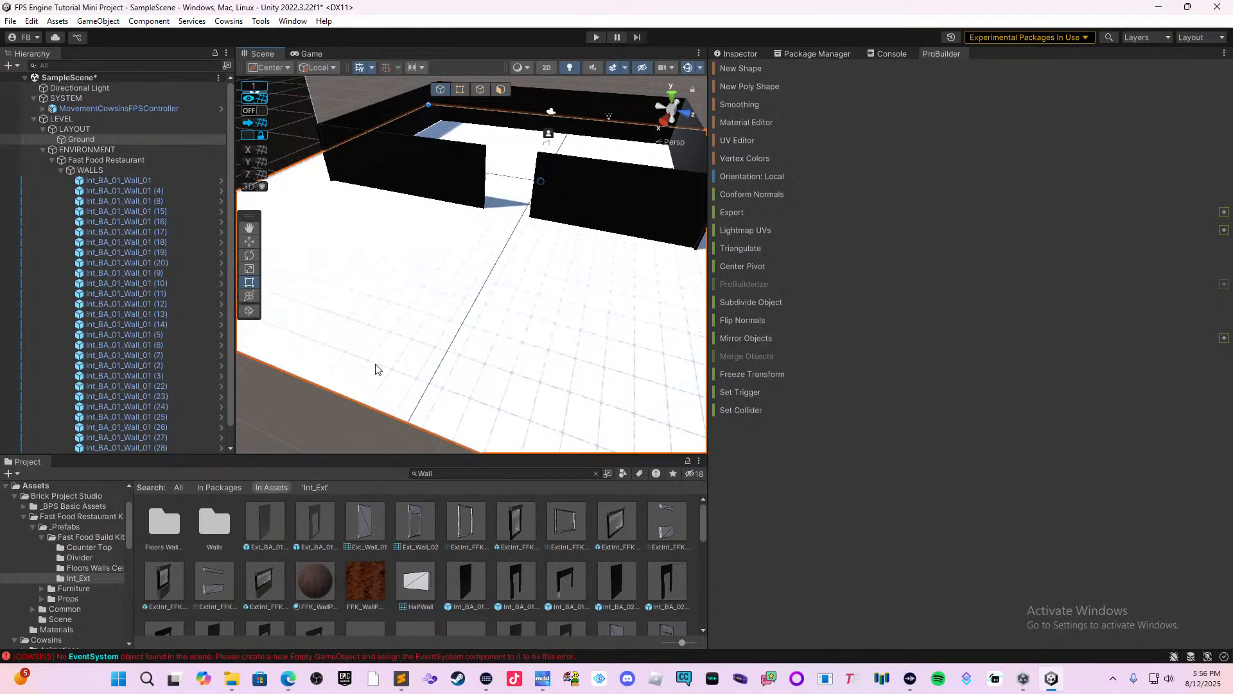
Extend the Ground's front edge still farther from the entrance with repeated Rect tool pulls.
middle_click_drag(377, 369, 454, 303)
left_click_drag(491, 266, 404, 321)
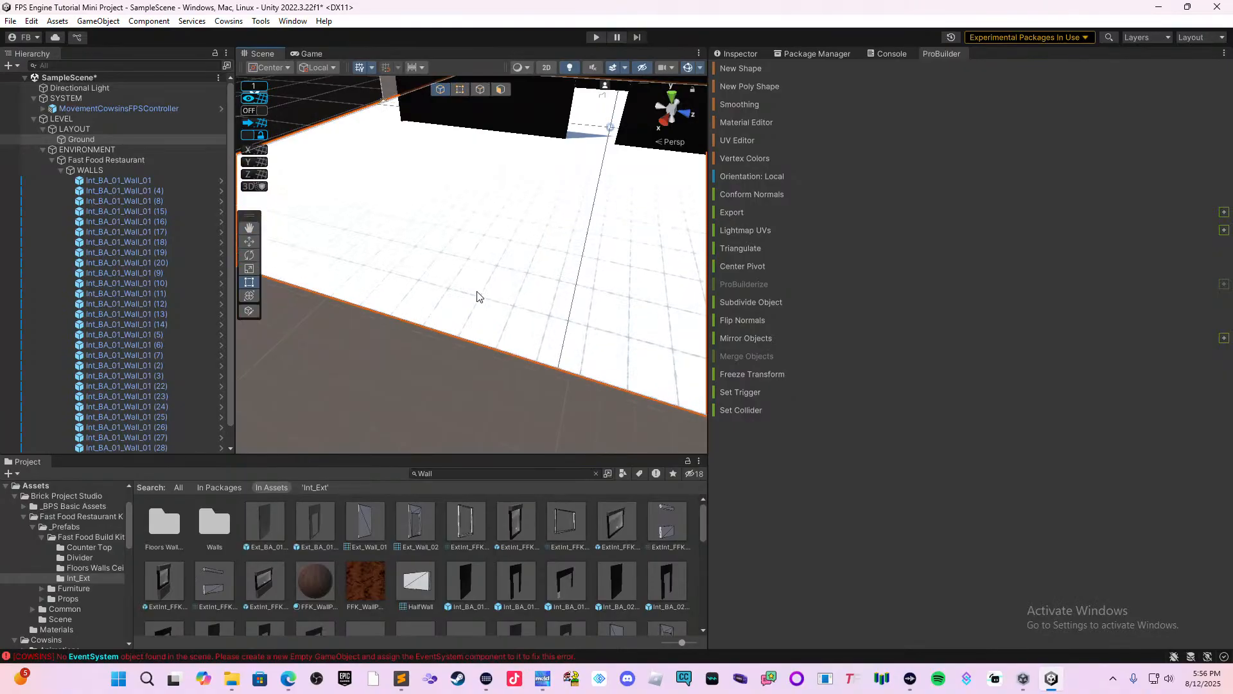
middle_click_drag(477, 296, 440, 294)
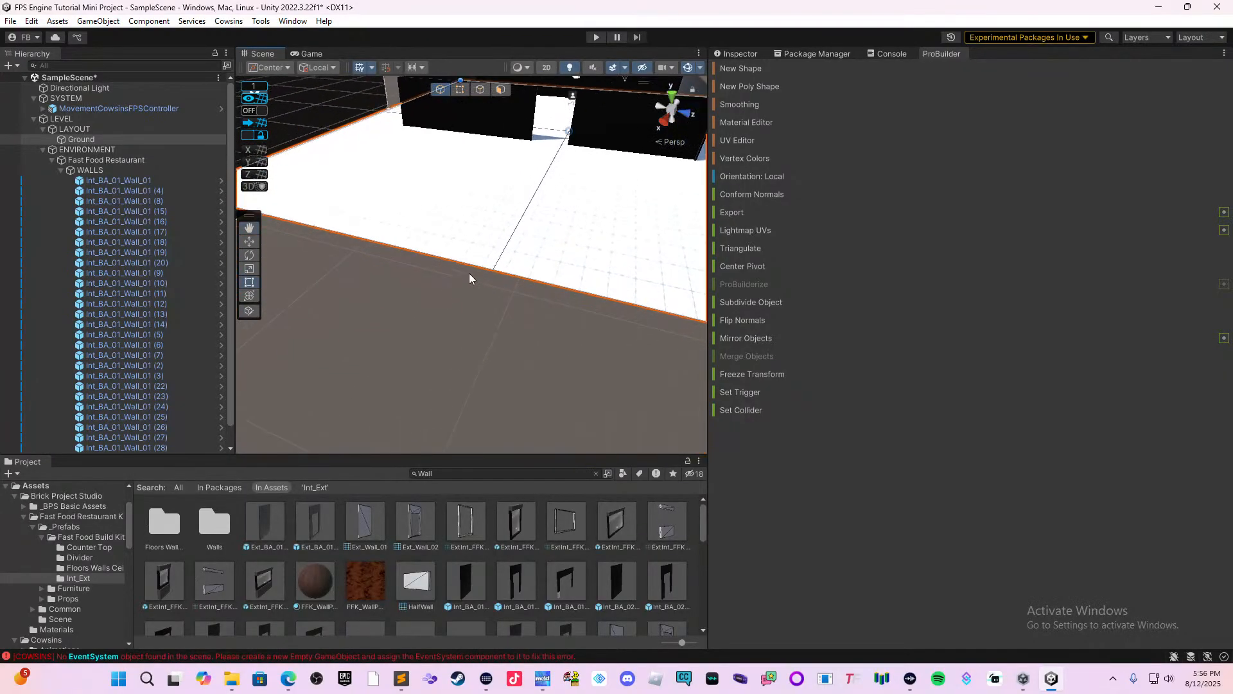
left_click_drag(478, 266, 387, 362)
middle_click_drag(383, 371, 430, 322)
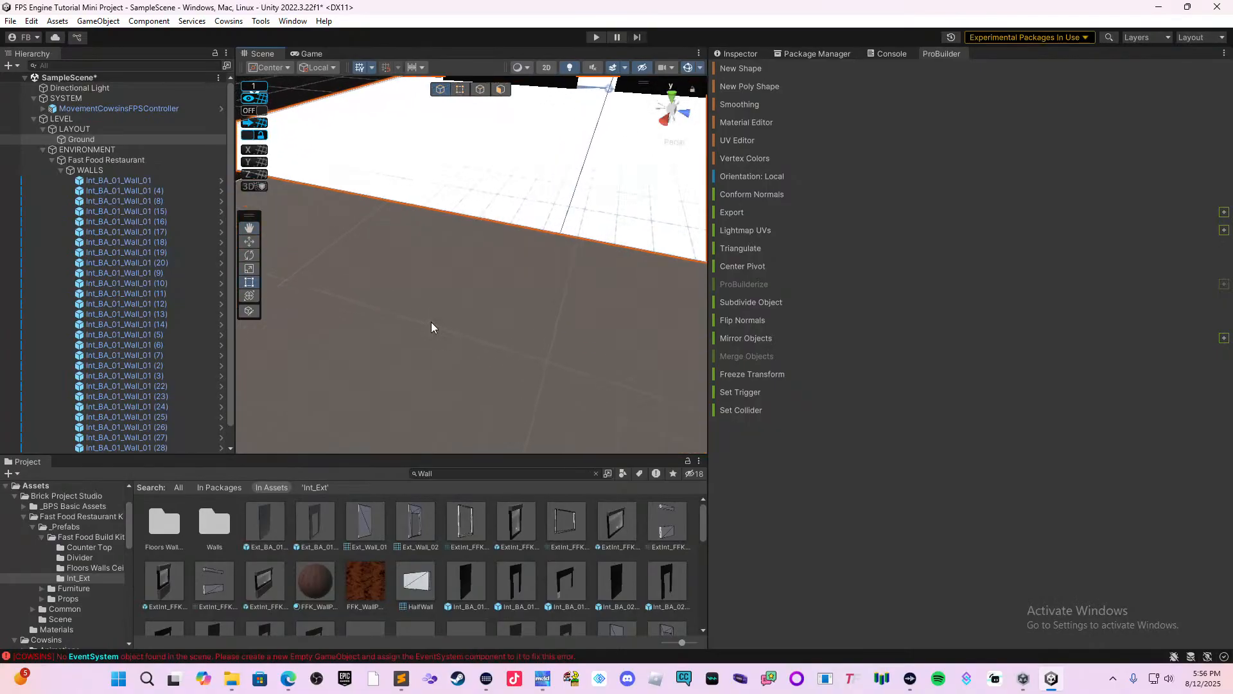
left_click_drag(512, 230, 415, 322)
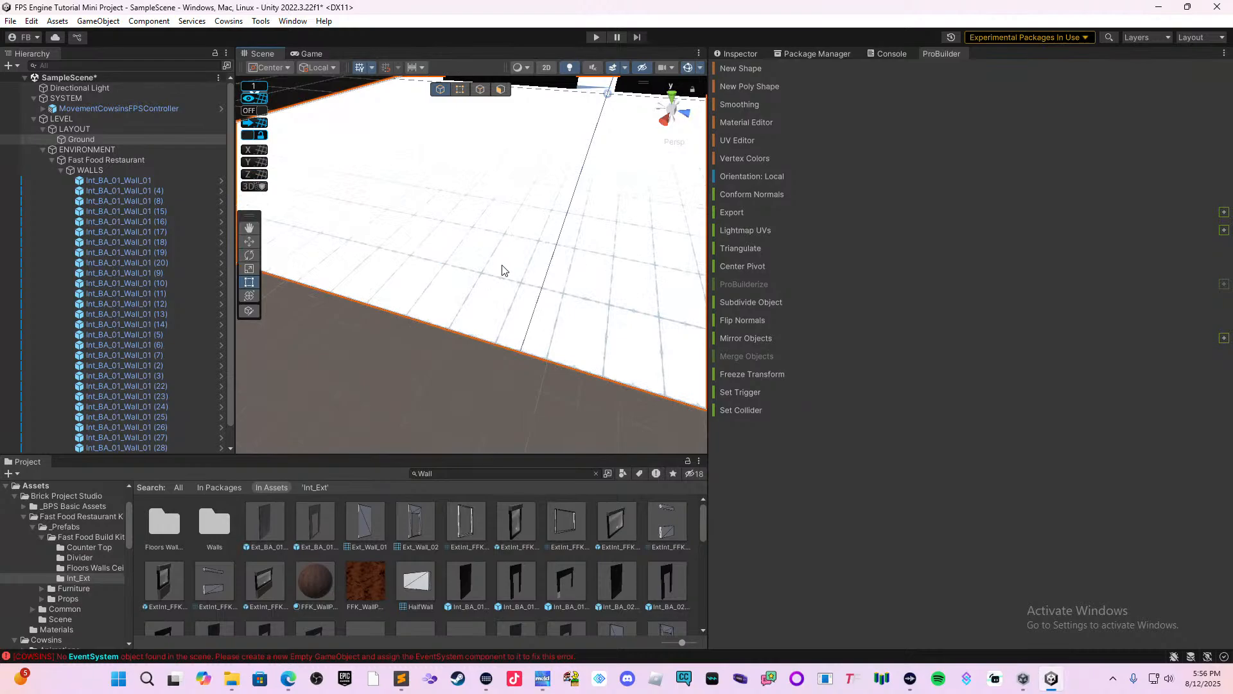
middle_click_drag(561, 206, 421, 302)
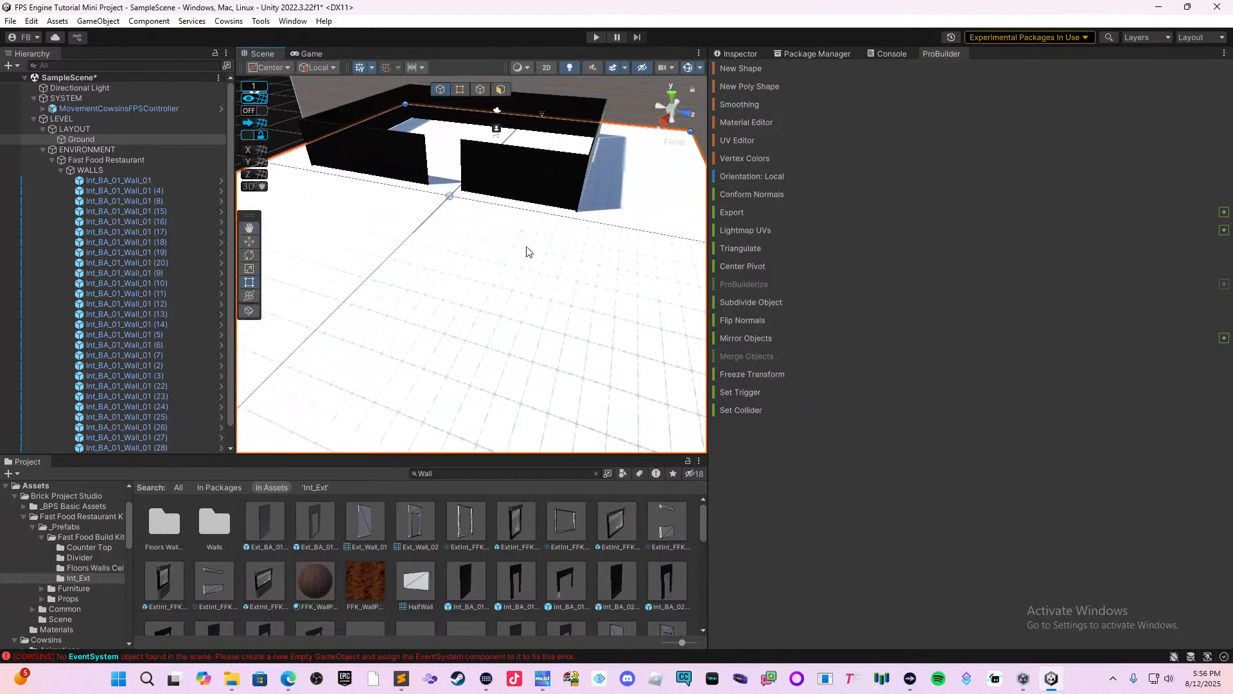
Examine the enclosed restaurant walls, the entrance gap and the enlarged ground from several angles.
middle_click_drag(541, 232, 420, 284)
right_click_drag(481, 291, 544, 301)
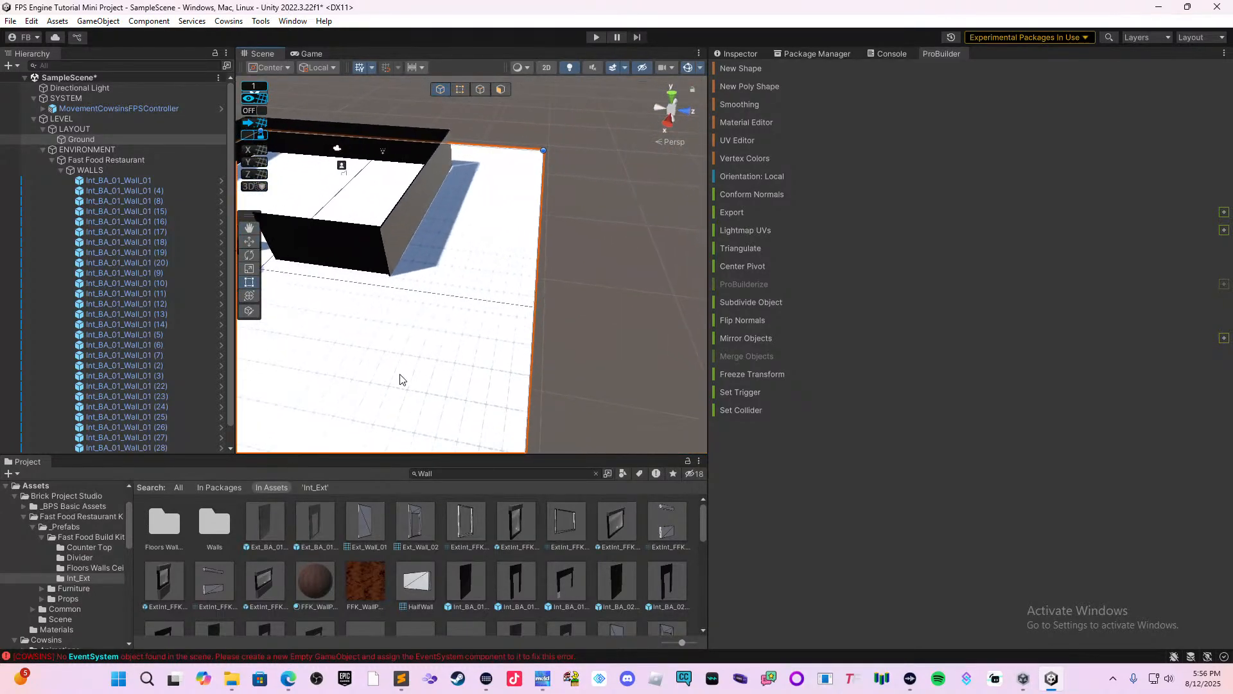
middle_click_drag(400, 375, 551, 364)
middle_click_drag(505, 302, 586, 361)
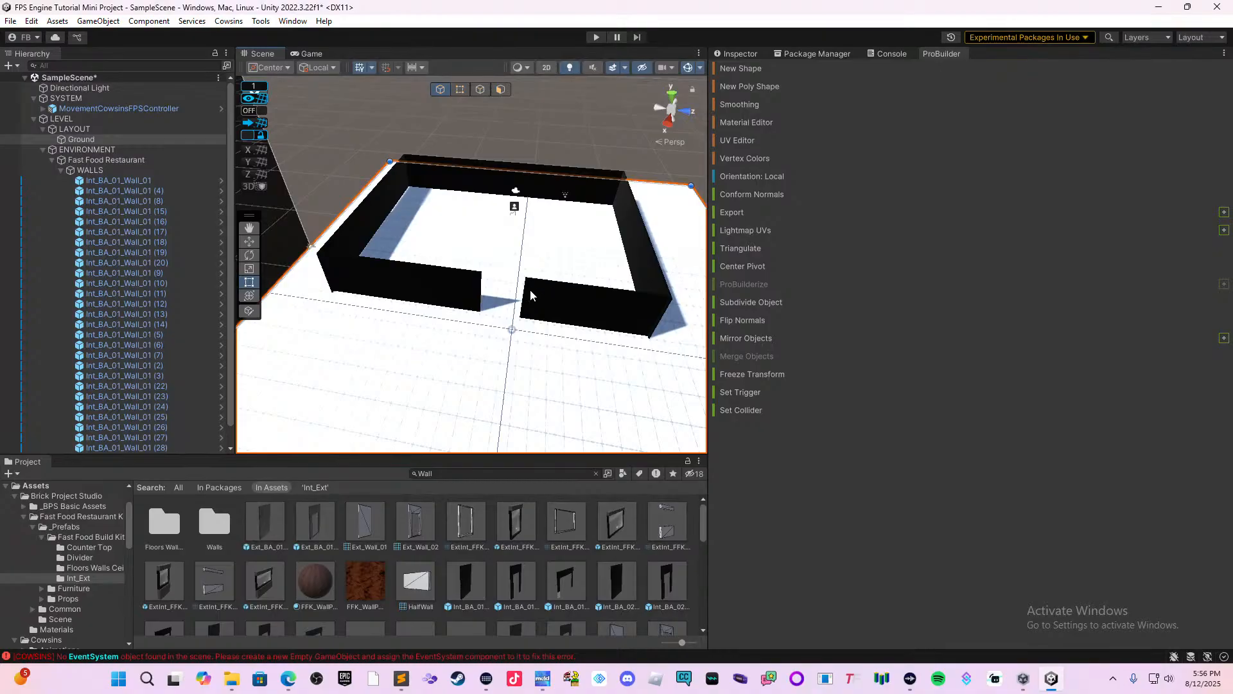
middle_click_drag(530, 290, 415, 316)
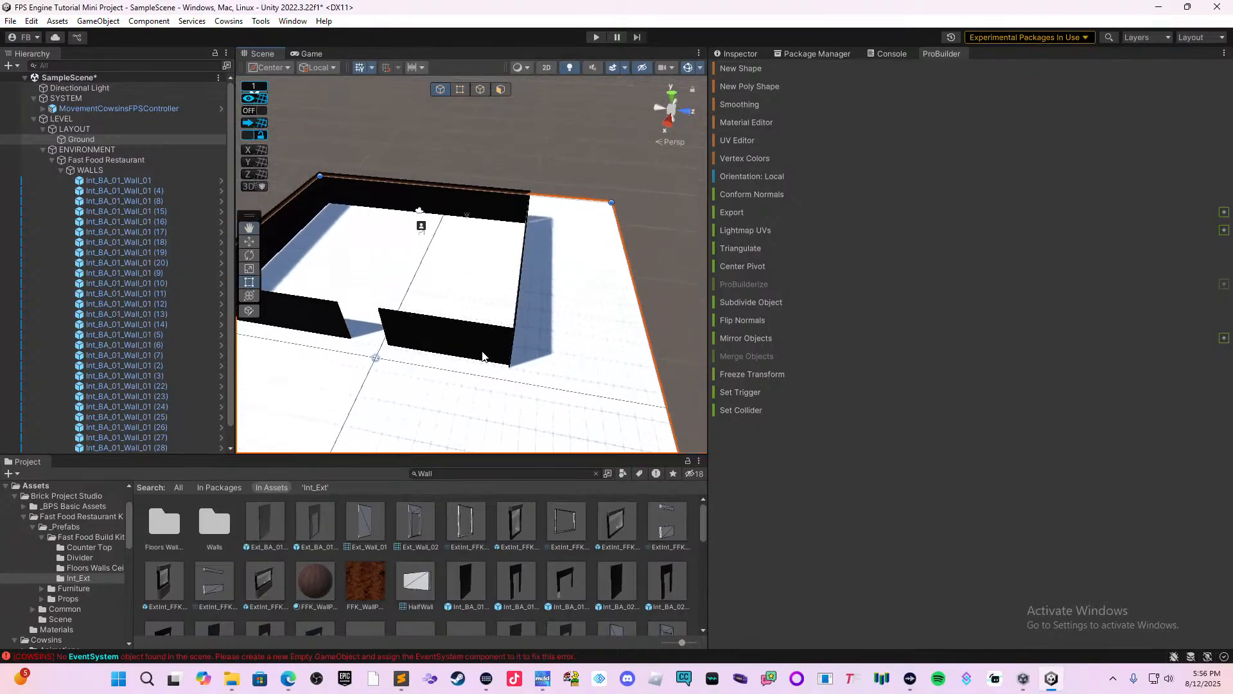
right_click_drag(483, 356, 407, 361)
scroll(428, 329, "up", 2)
middle_click_drag(440, 335, 544, 264)
scroll(493, 338, "up", 1)
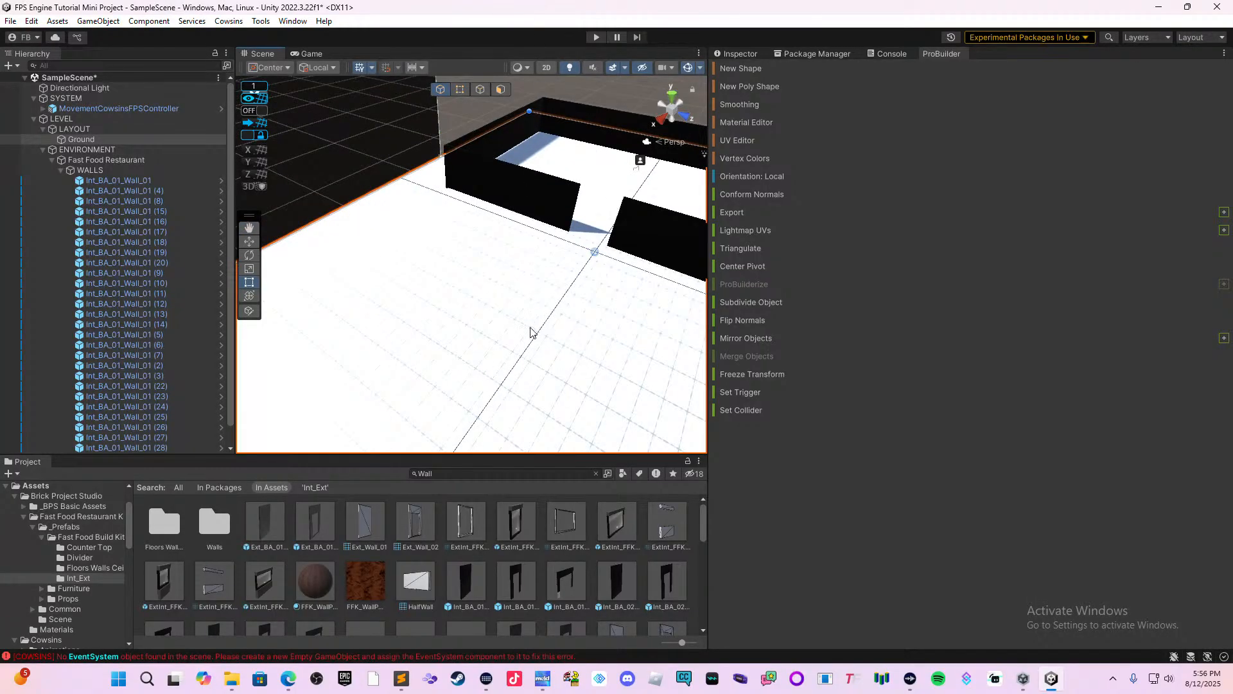
right_click_drag(533, 332, 619, 276)
middle_click_drag(618, 276, 550, 422)
scroll(550, 422, "up", 5)
middle_click_drag(429, 421, 429, 421)
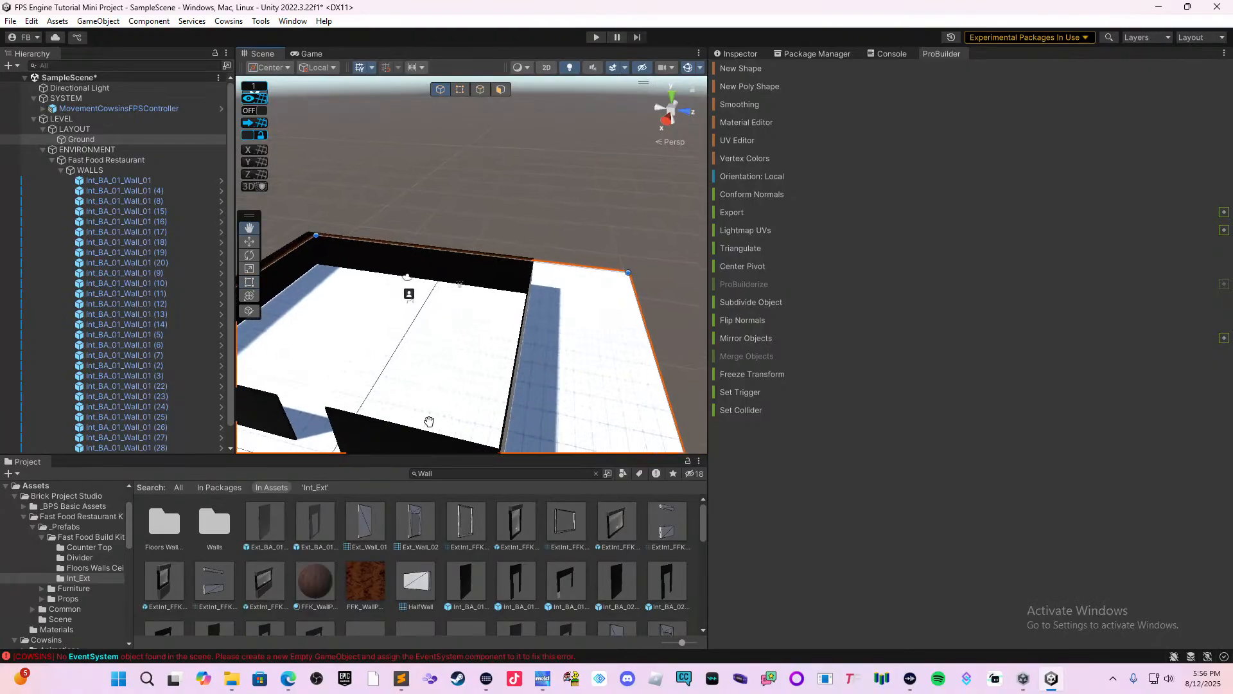
scroll(429, 422, "down", 3)
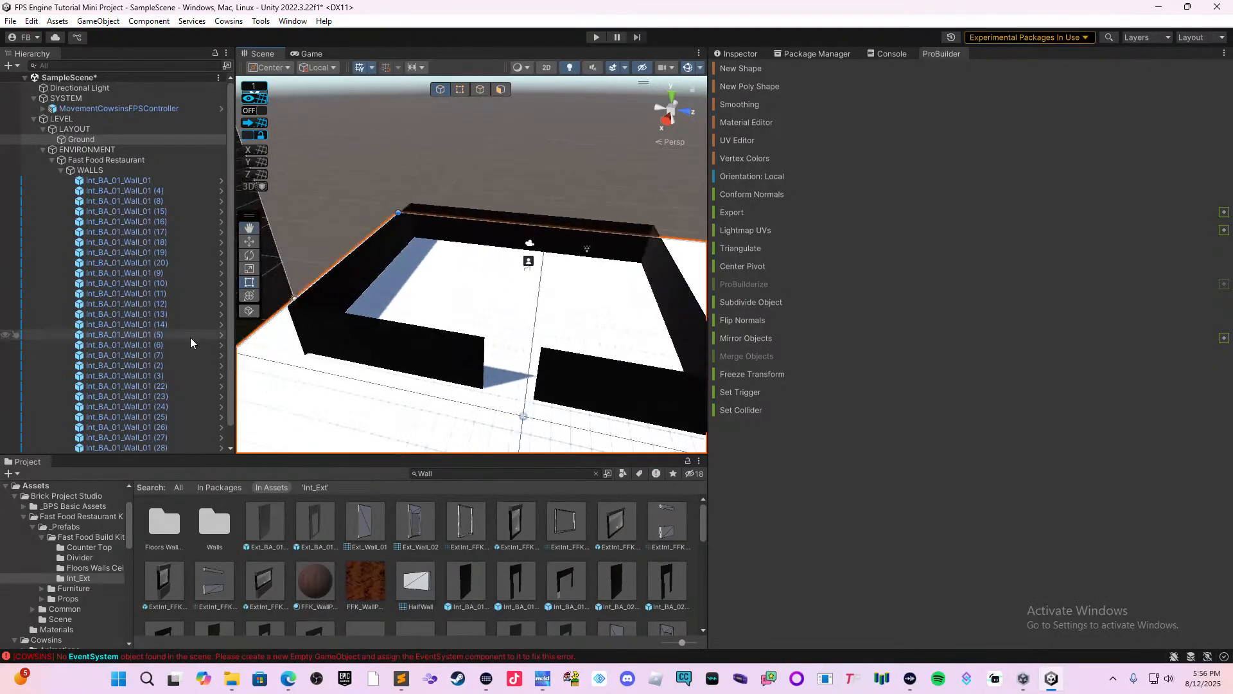
Collapse the WALLS group and create an empty child object named FLOOR under Fast Food Restaurant.
left_click(56, 171)
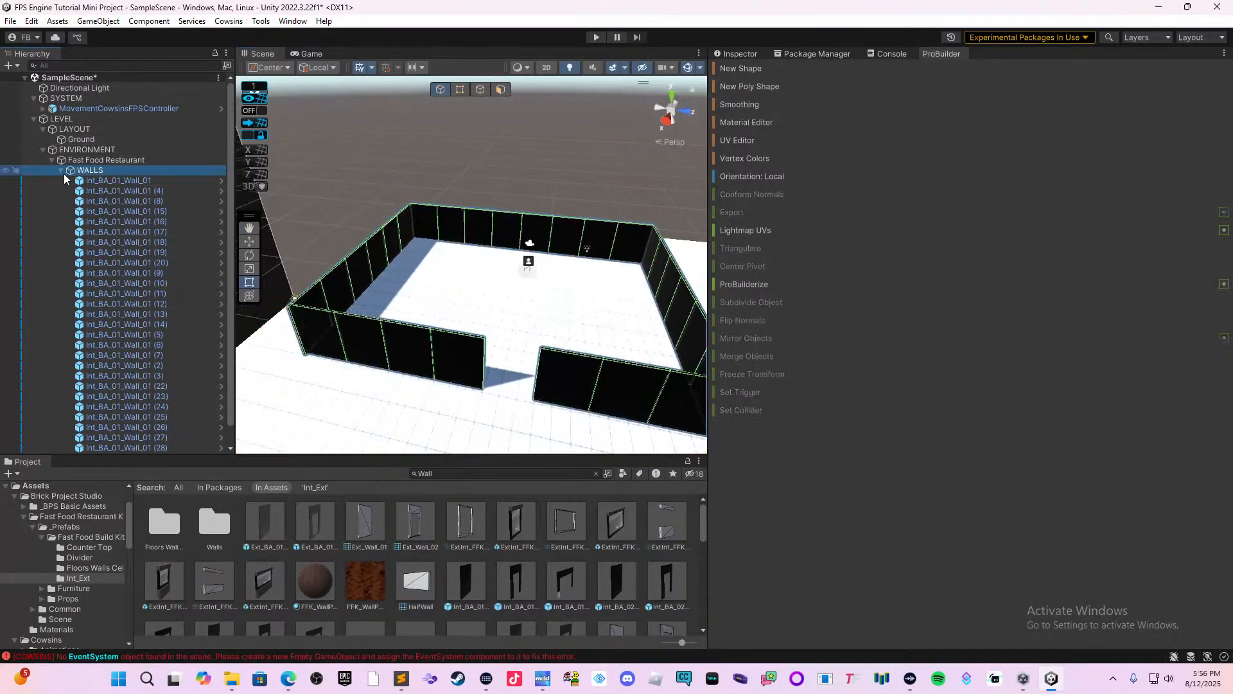
left_click(62, 171)
left_click(95, 192)
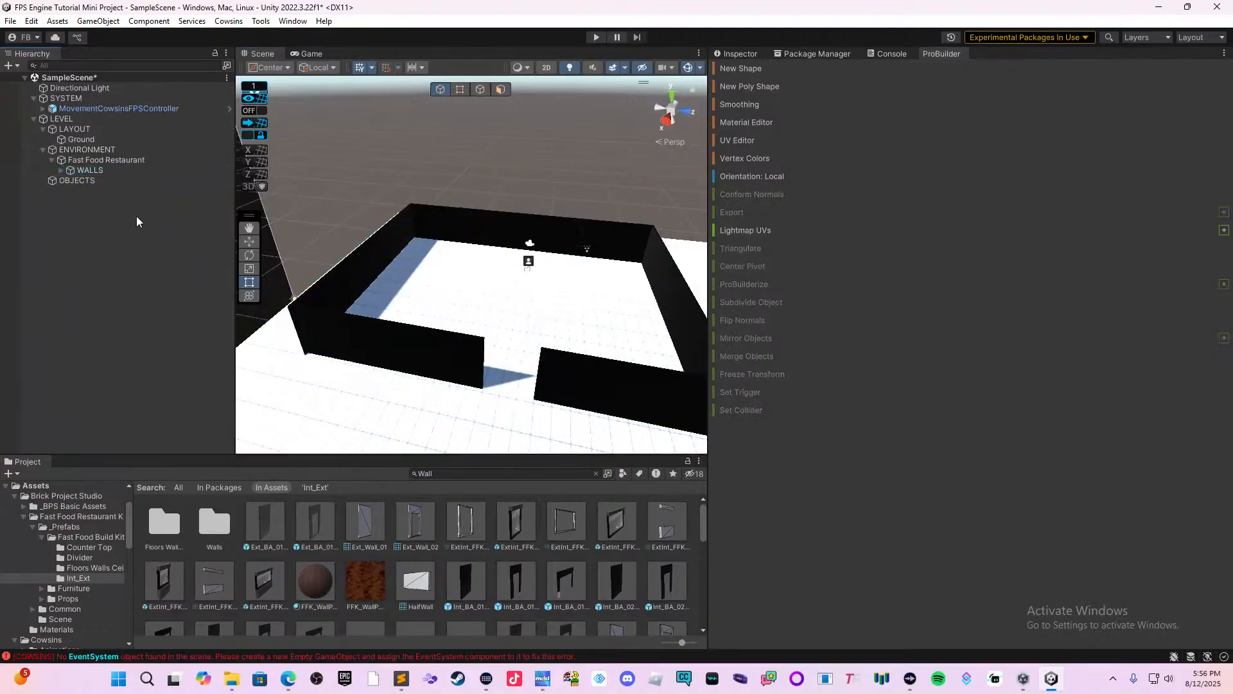
left_click(111, 160)
right_click(110, 160)
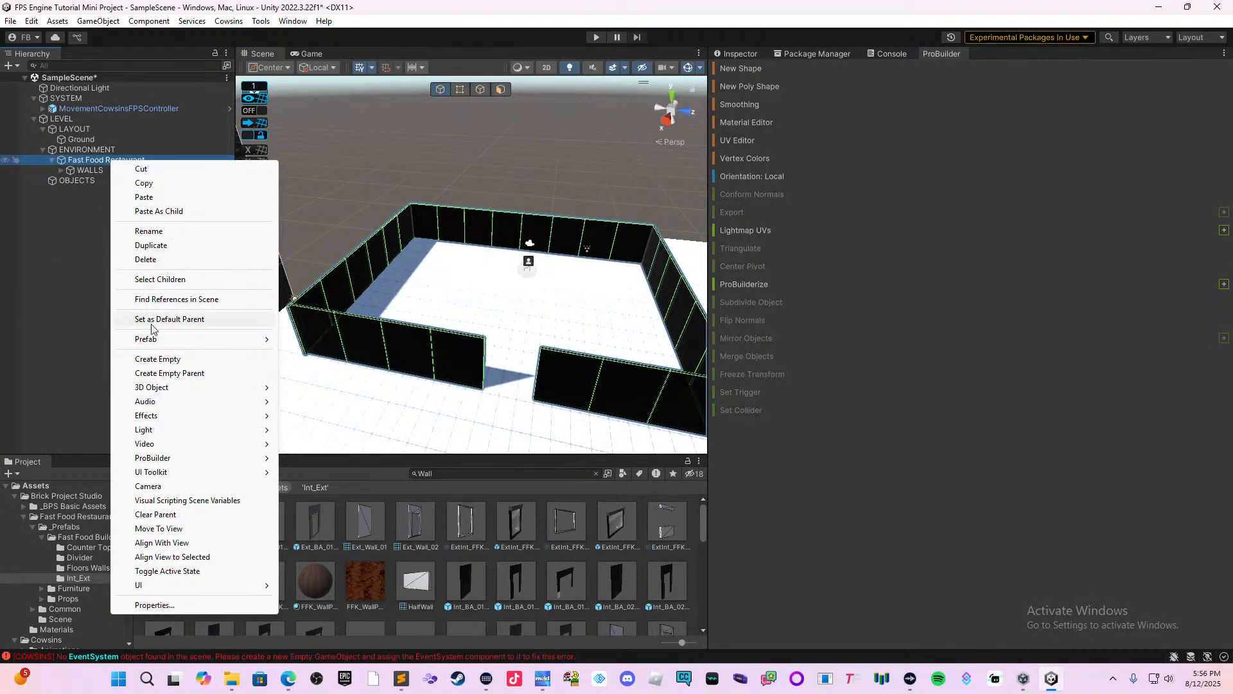
left_click(168, 360)
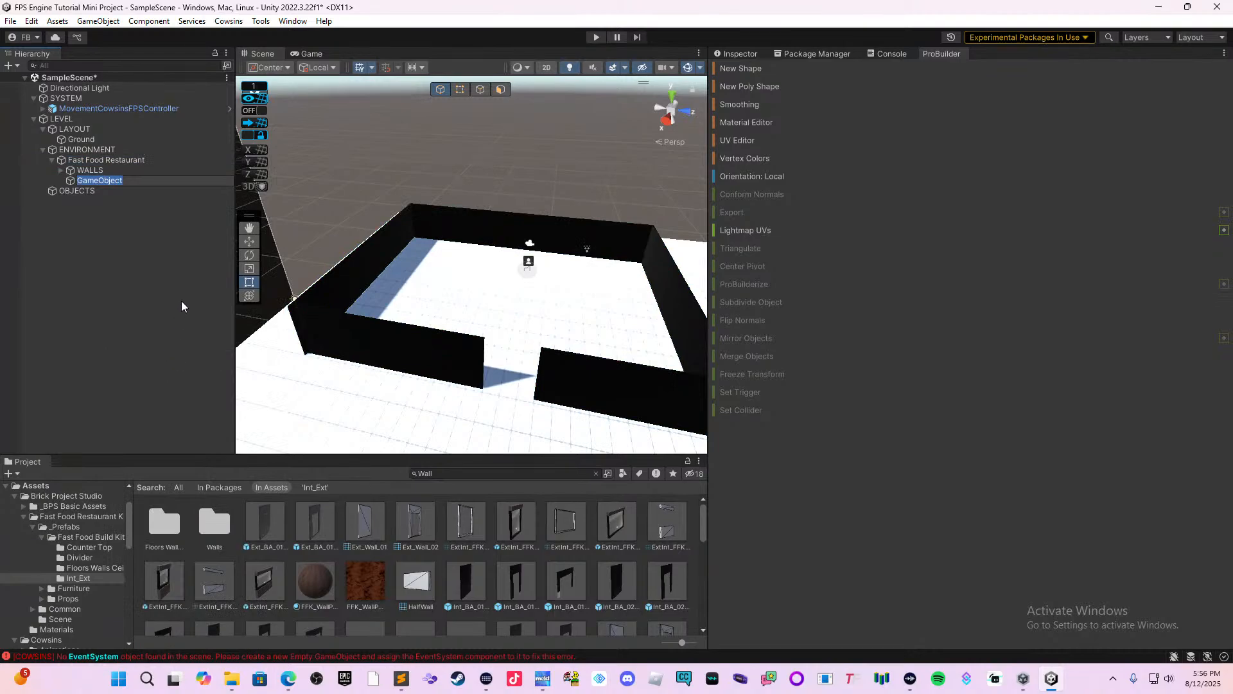
key("BackSpace")
key("Return")
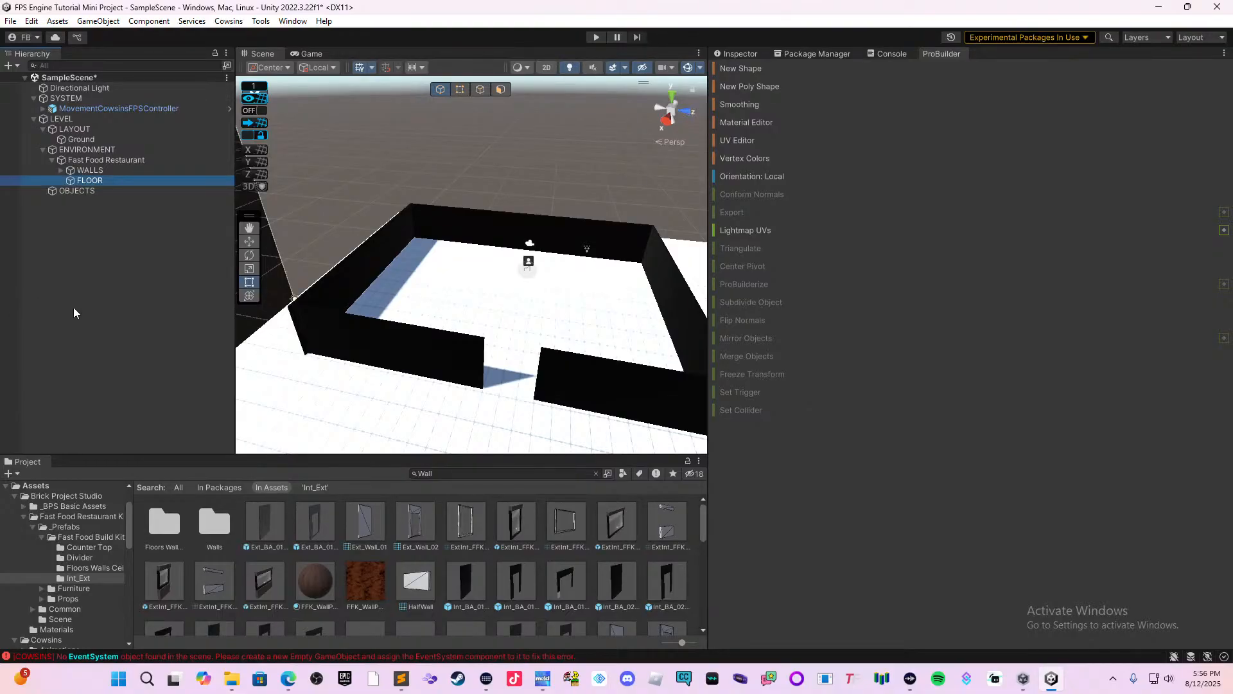
Search the project assets for "floor" and browse the matching assets.
left_click(542, 478)
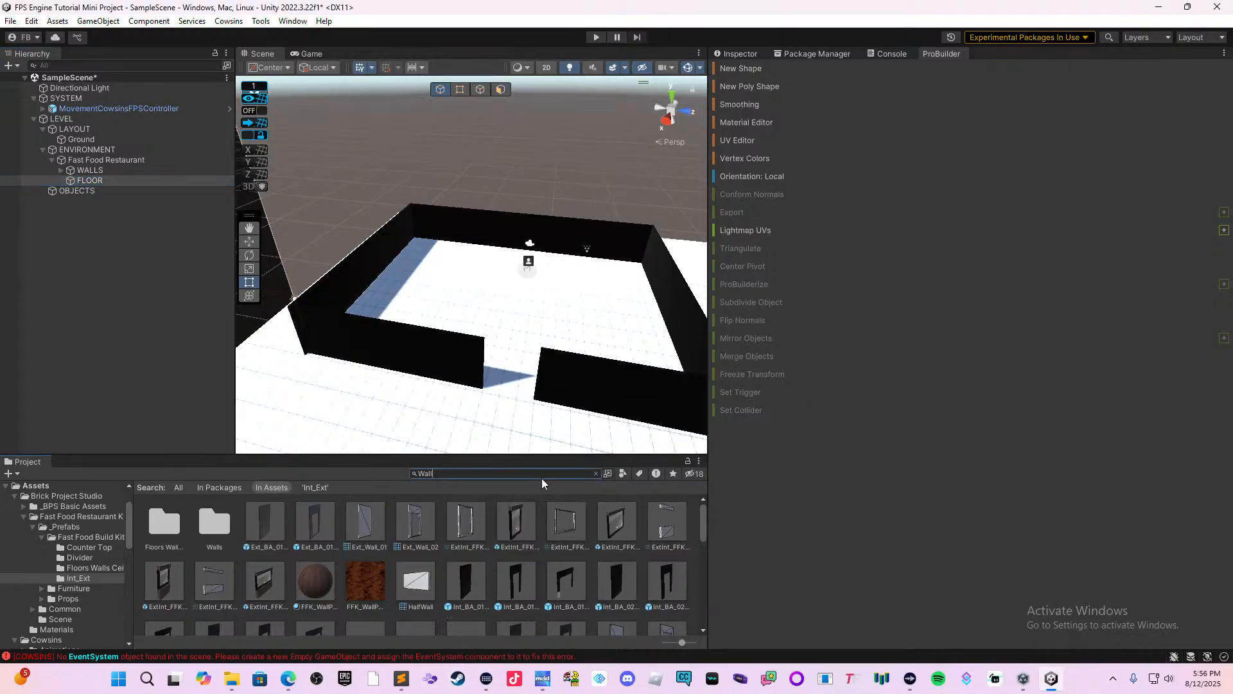
type("f")
type("lo")
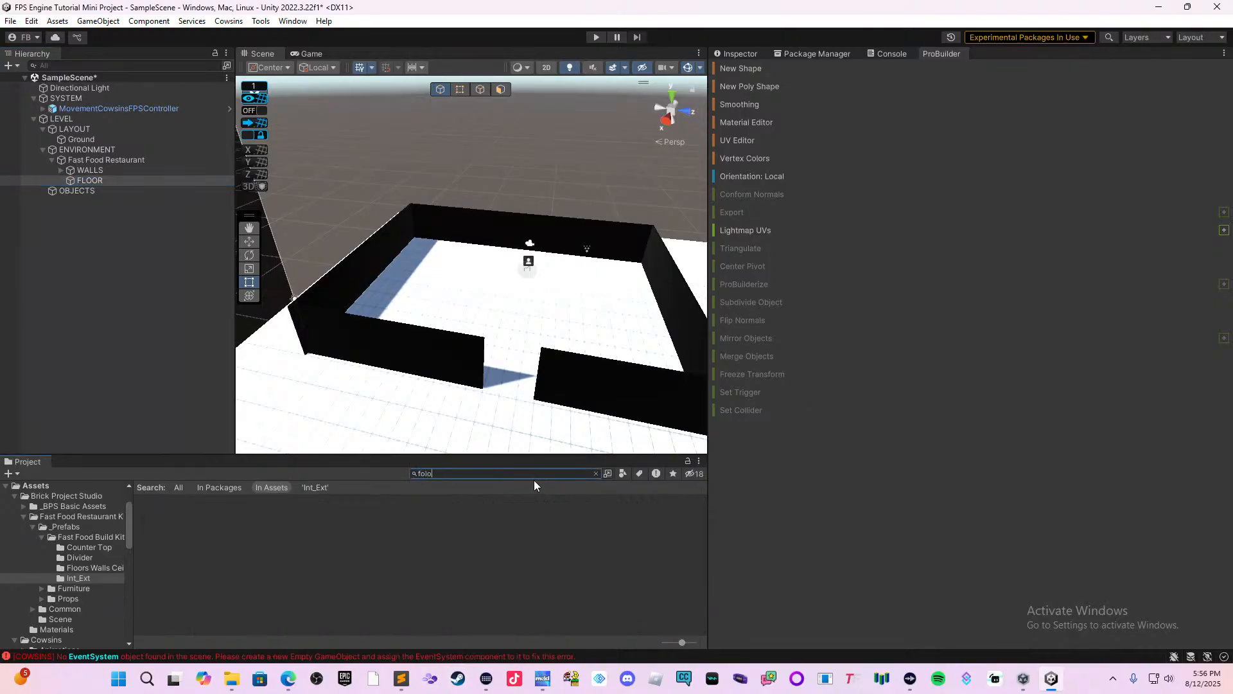
type("or")
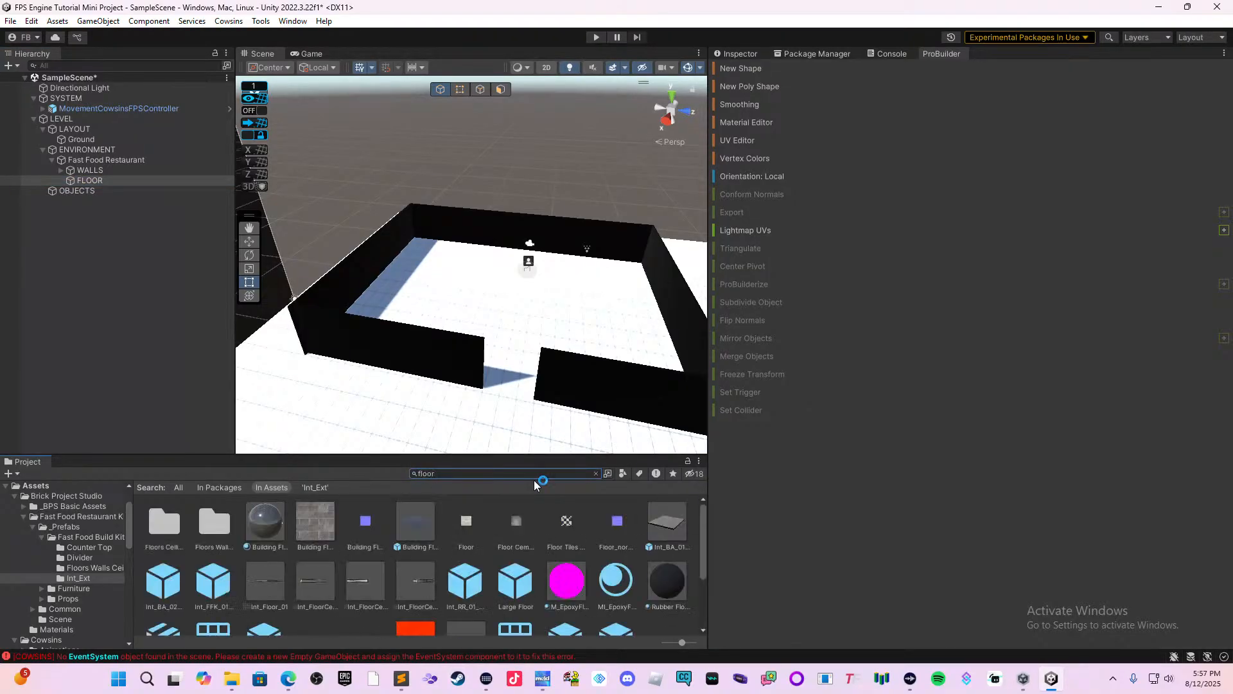
scroll(495, 548, "down", 2)
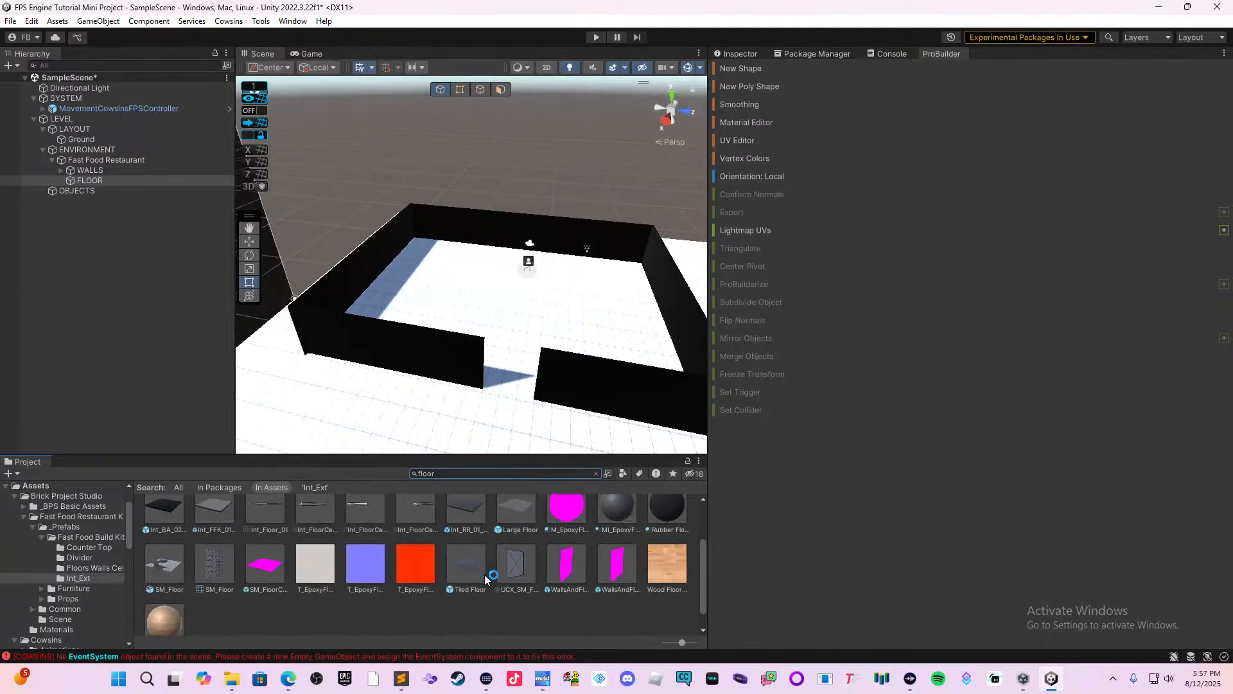
scroll(487, 575, "up", 2)
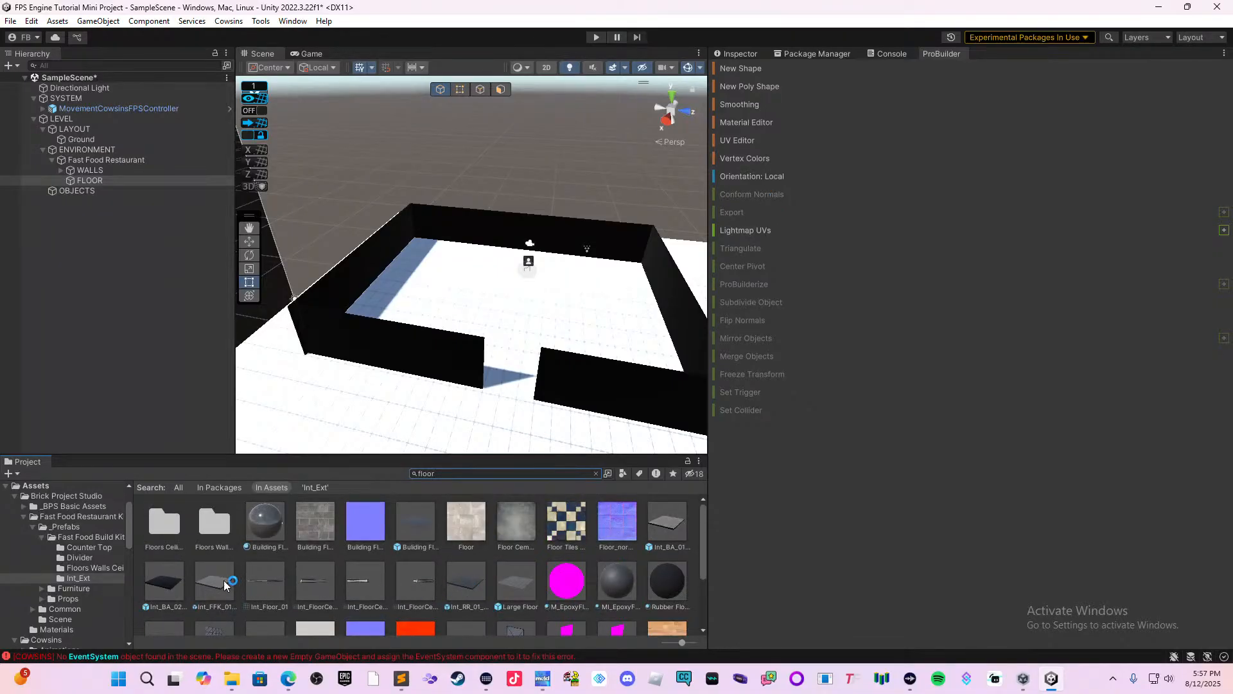
Place the Int_FFK_01_Floor_01 prefab inside the restaurant and parent it under FLOOR.
left_click_drag(225, 584, 353, 441)
left_click_drag(406, 352, 434, 292)
scroll(418, 363, "up", 2)
scroll(395, 392, "up", 5)
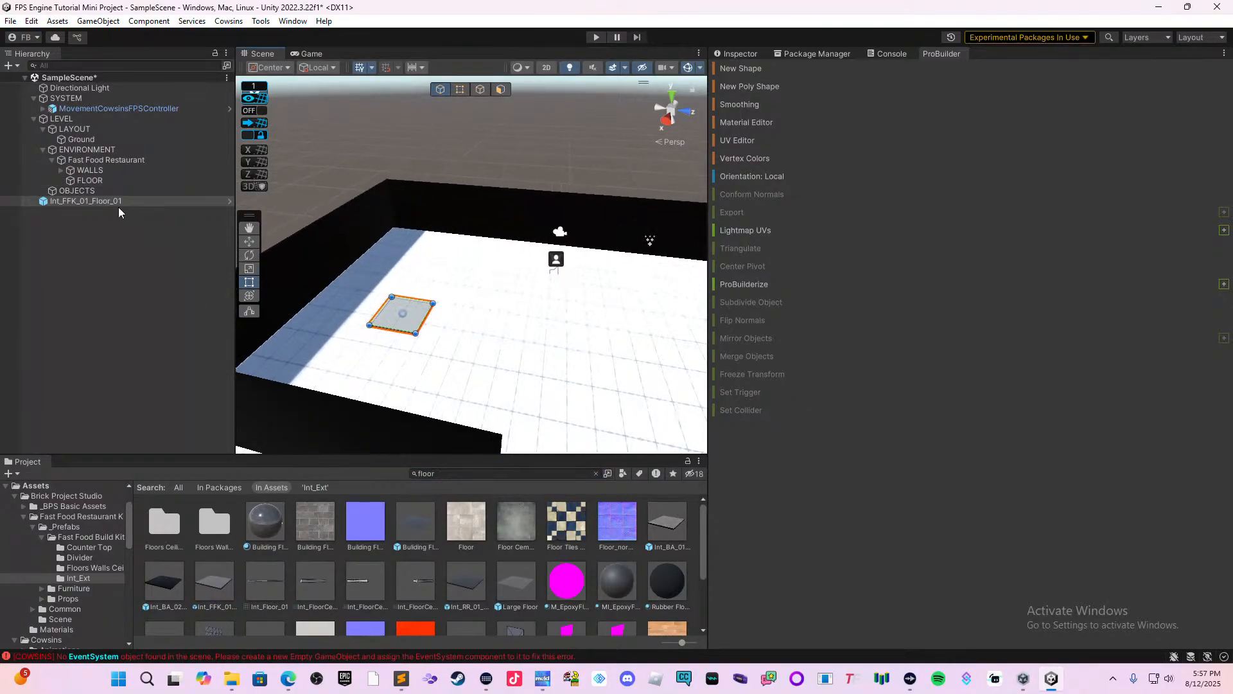
left_click_drag(118, 207, 161, 181)
scroll(346, 295, "up", 1)
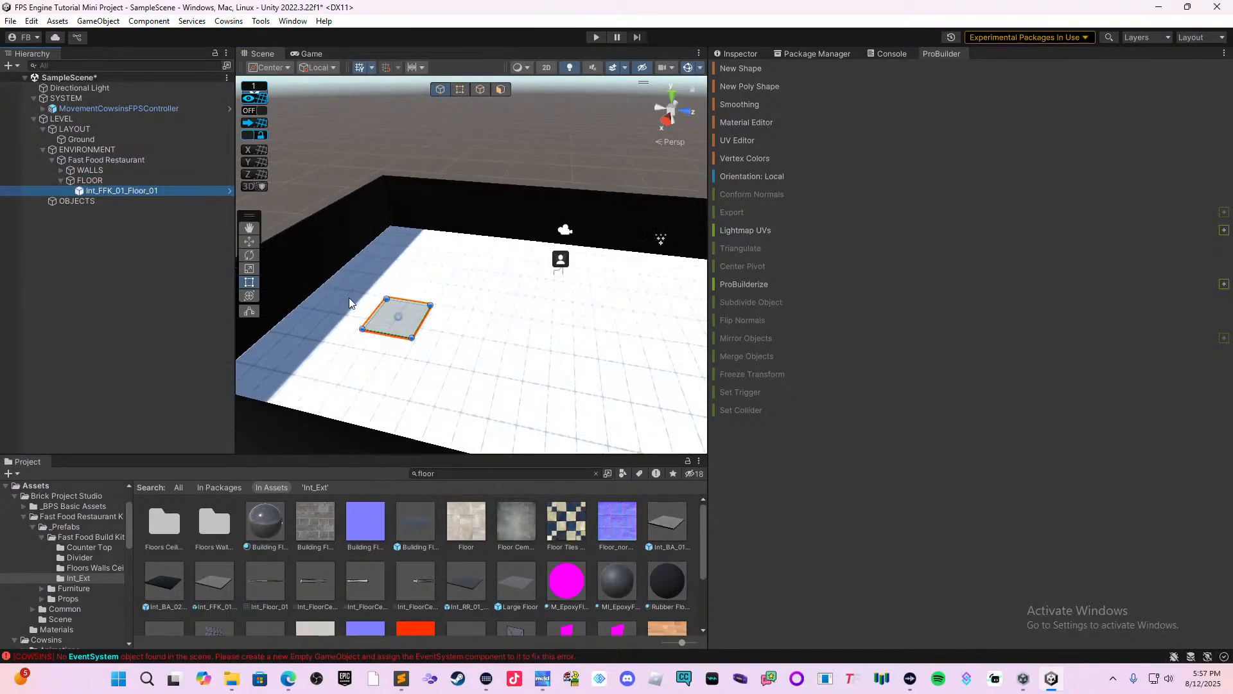
Move the floor tile with the Move tool into the restaurant's back corner, against both walls.
scroll(359, 301, "up", 3)
right_click_drag(401, 313, 285, 349)
middle_click_drag(375, 341, 283, 365)
scroll(424, 377, "up", 1)
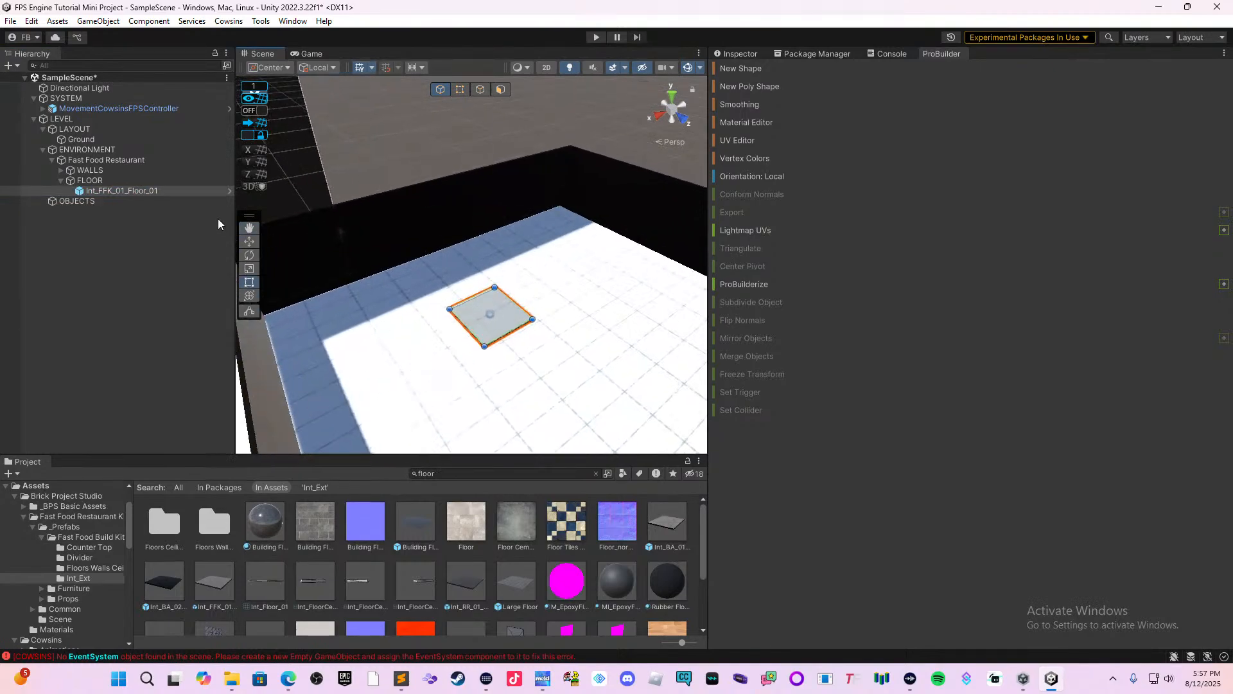
left_click(249, 241)
left_click_drag(447, 336, 300, 415)
right_click_drag(475, 366, 370, 379)
middle_click_drag(418, 369, 286, 295)
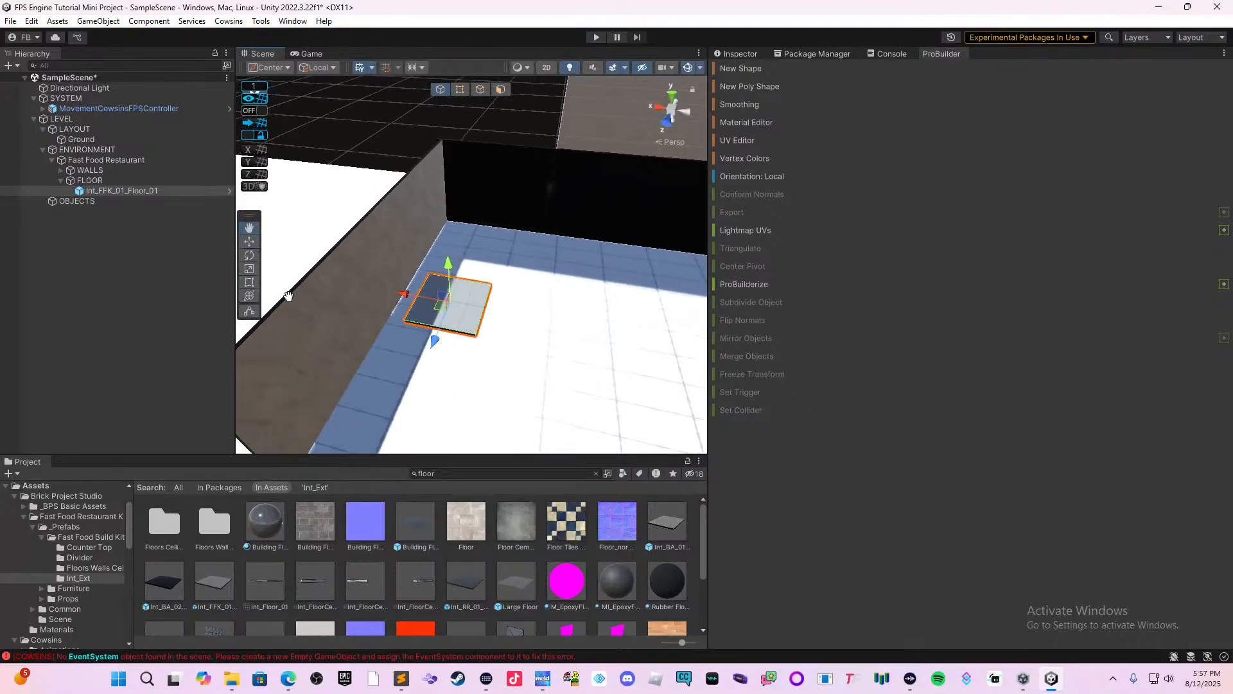
scroll(393, 319, "up", 3)
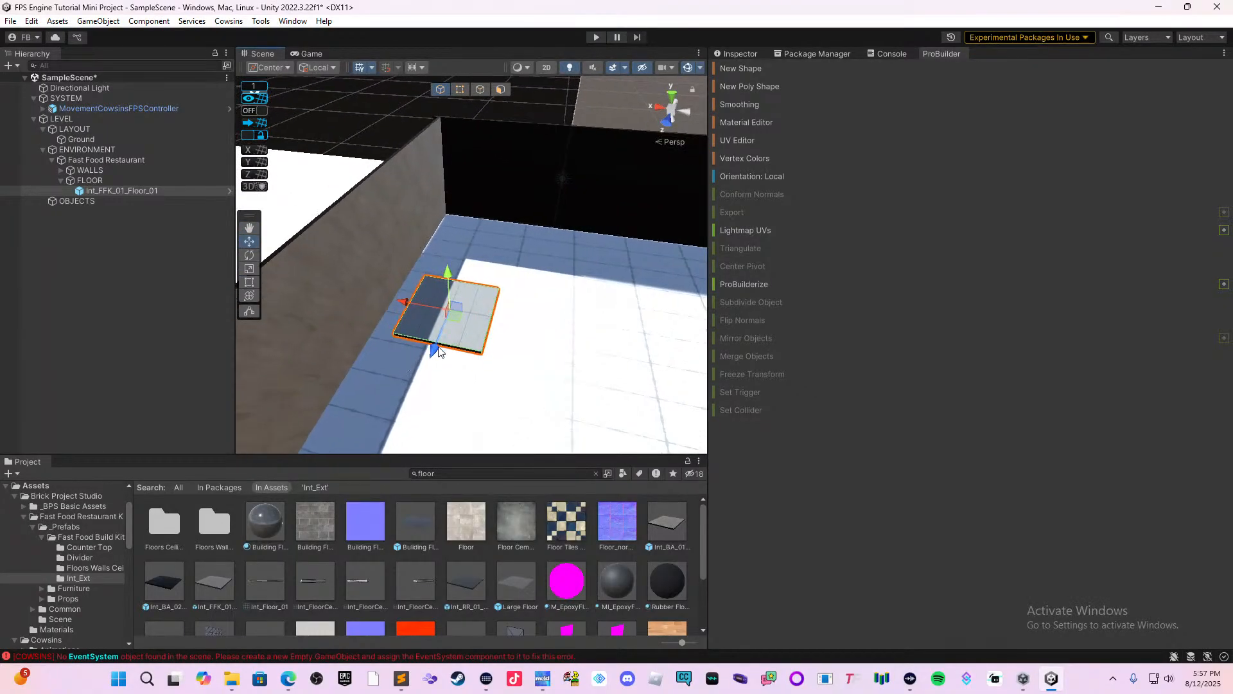
left_click_drag(434, 350, 494, 273)
middle_click_drag(494, 273, 437, 316)
scroll(450, 372, "up", 2)
scroll(513, 310, "up", 3)
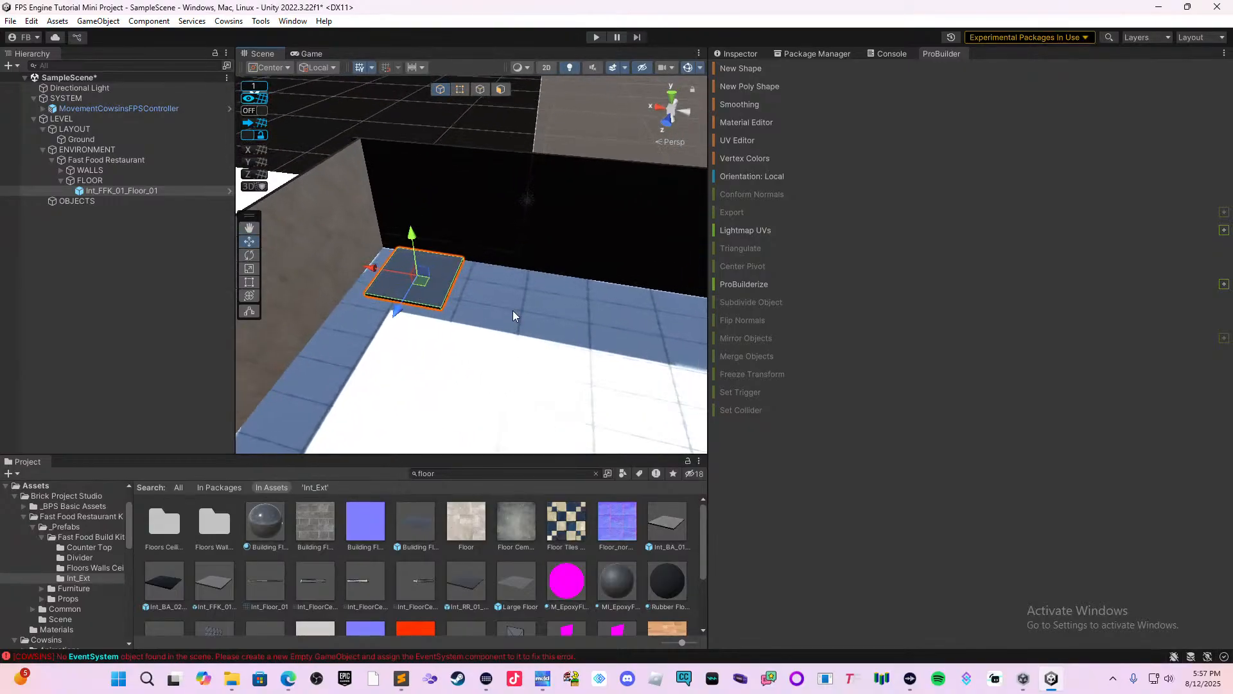
Adjust the corner tile's height relative to the ground and check its fit against the walls.
middle_click_drag(498, 347, 571, 342)
scroll(564, 343, "up", 3)
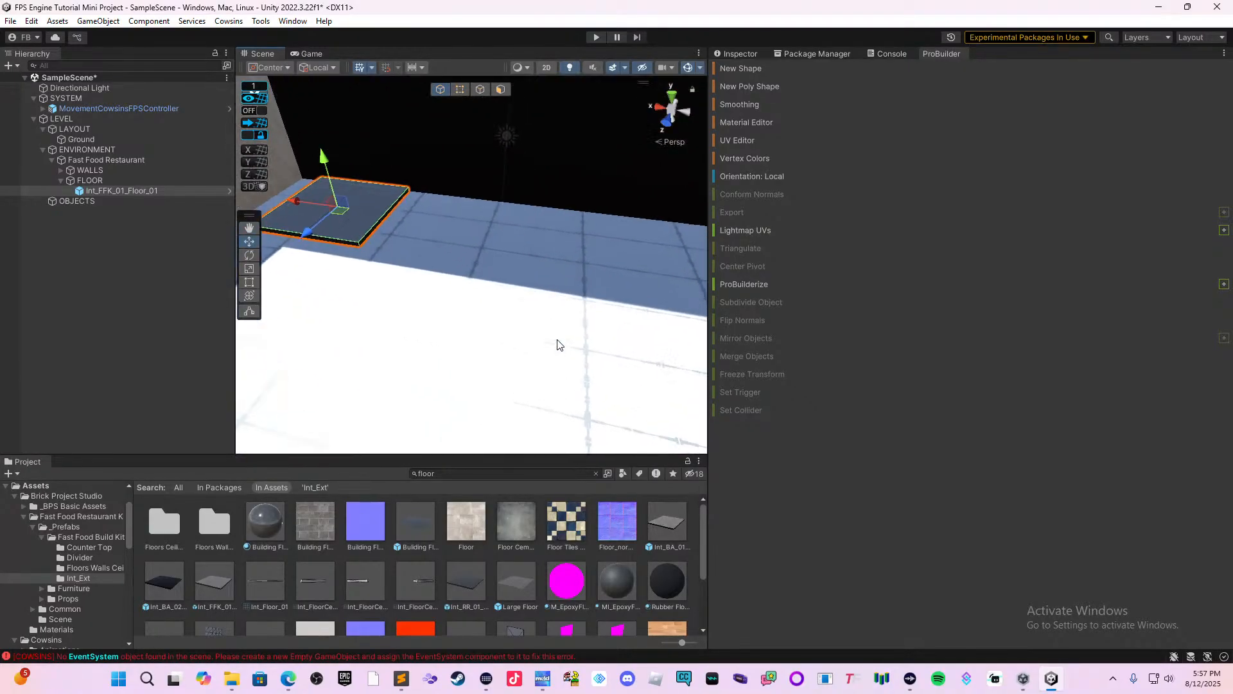
middle_click_drag(569, 399, 598, 443)
middle_click_drag(533, 296, 662, 418)
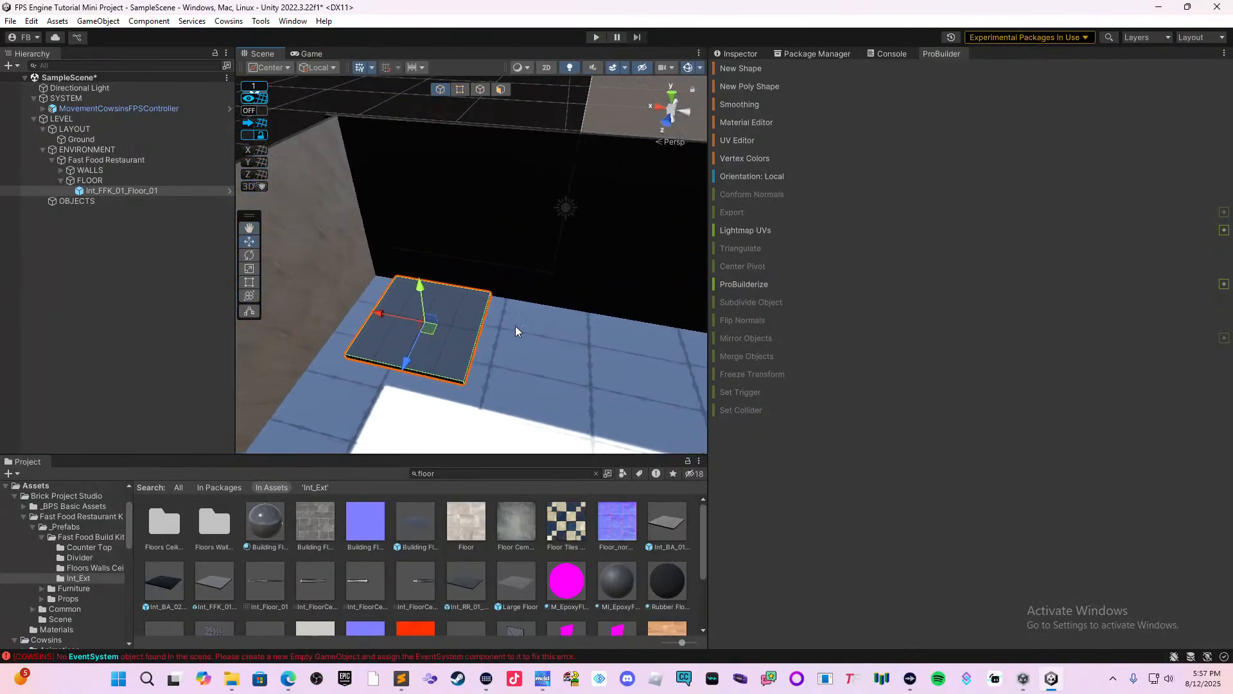
middle_click_drag(389, 439, 489, 408)
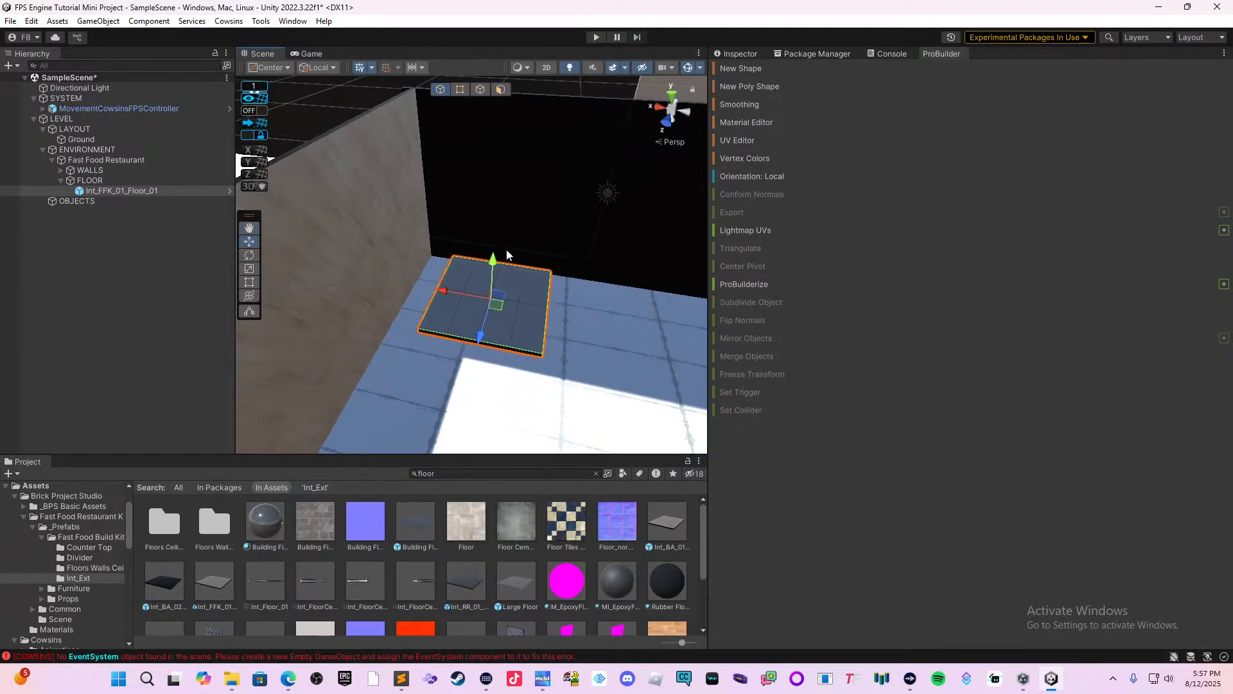
left_click_drag(495, 258, 414, 376)
middle_click_drag(489, 355, 397, 307)
scroll(421, 311, "down", 5)
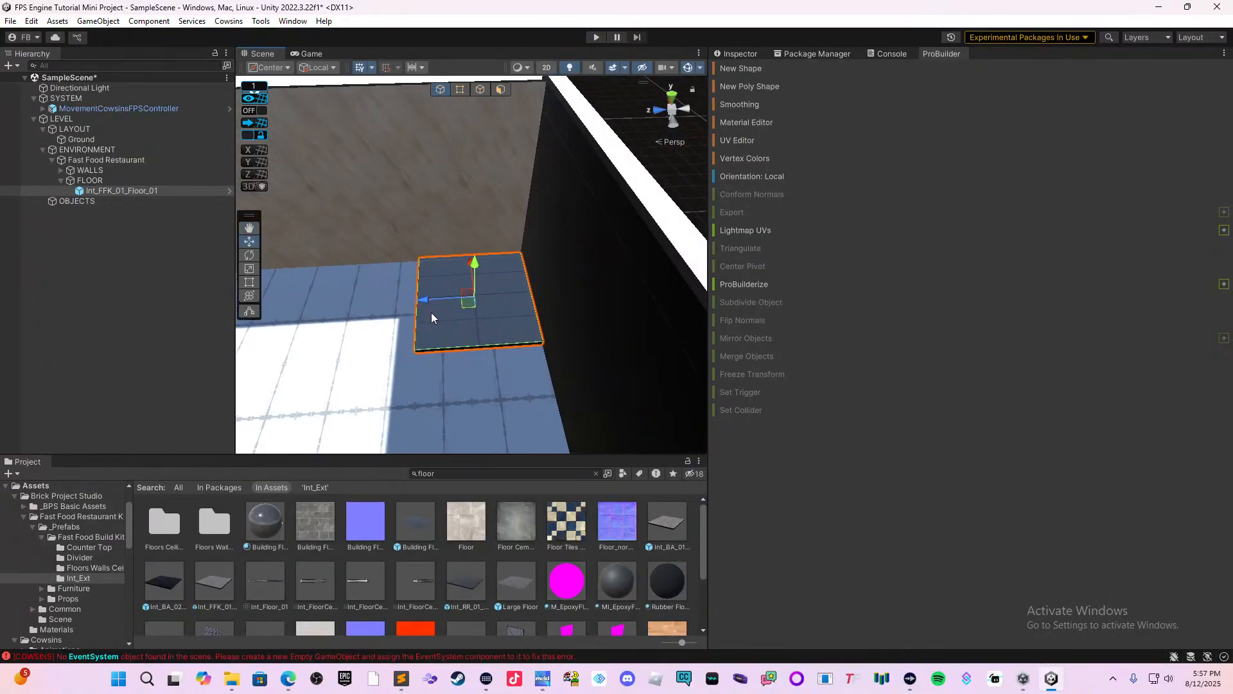
scroll(431, 313, "down", 1)
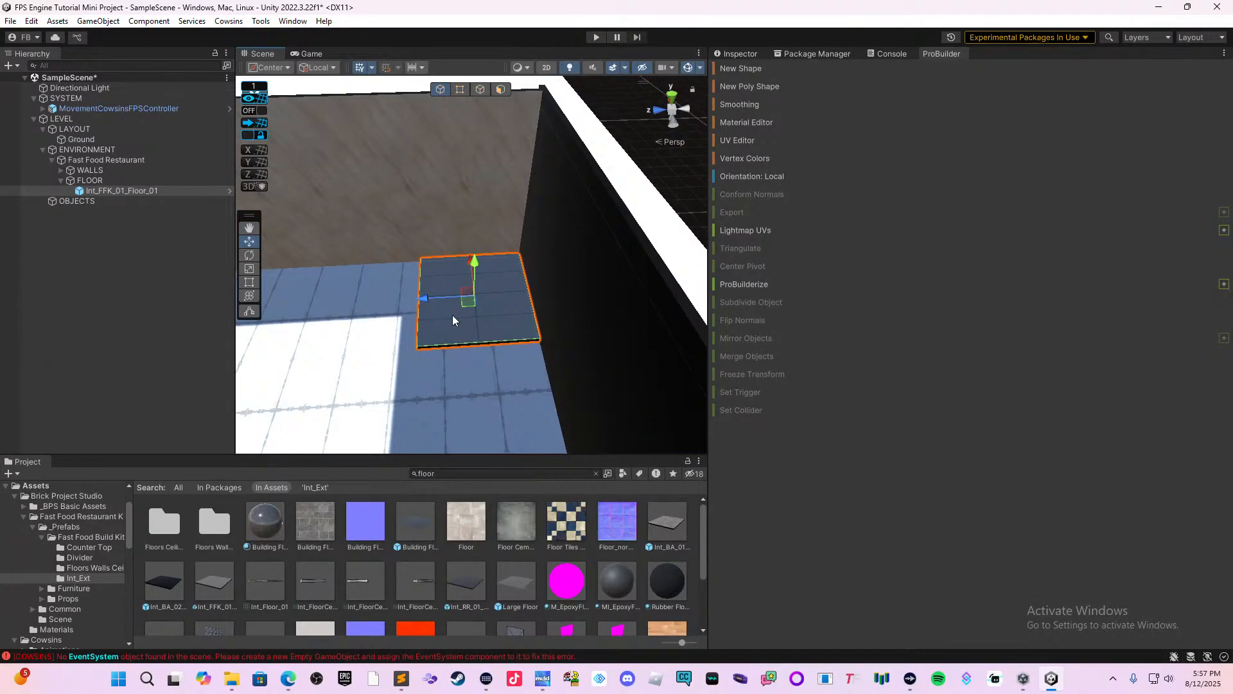
Build a two-by-two block of floor tiles in the corner by duplicating the tile and the resulting pair.
key("ctrl+d")
left_click_drag(426, 296, 314, 322)
left_click(445, 330, "shift")
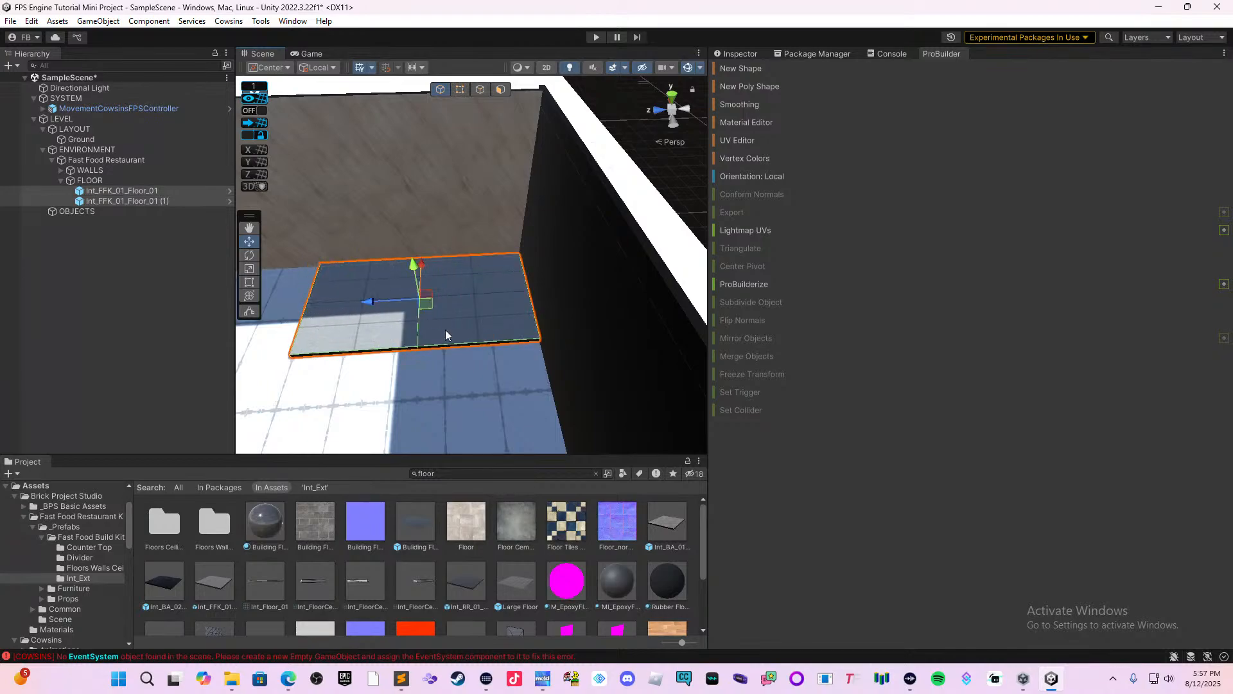
key("ctrl+d")
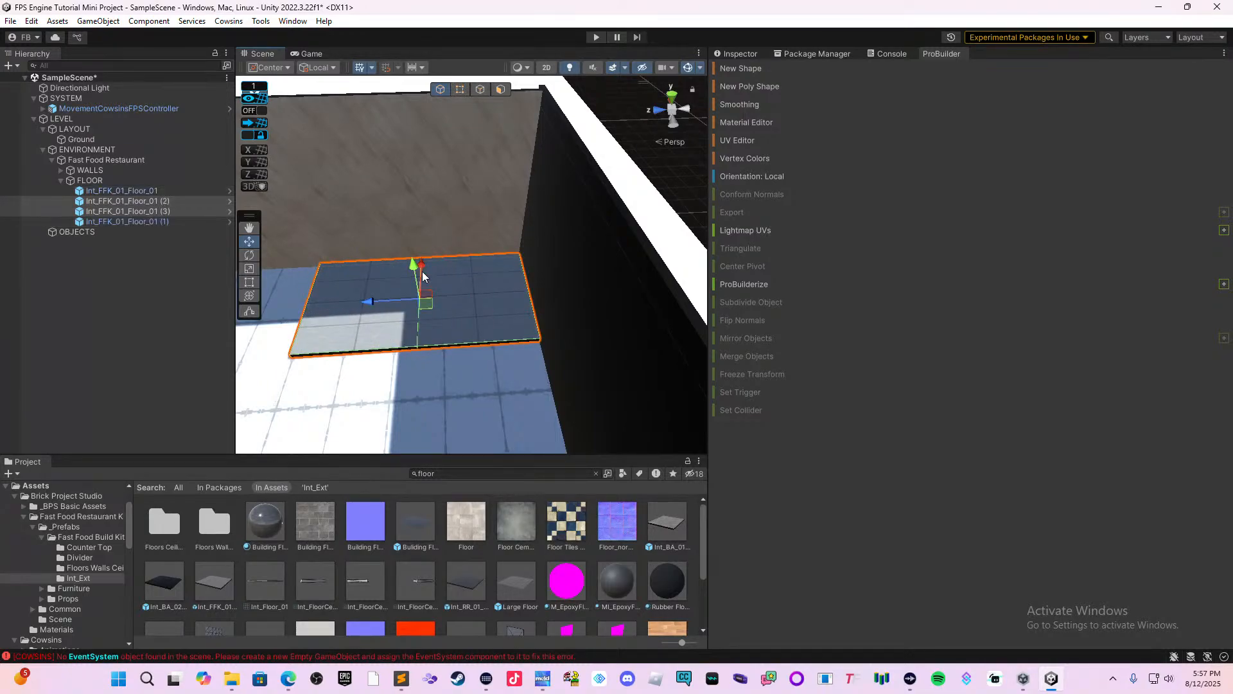
left_click_drag(423, 275, 392, 379)
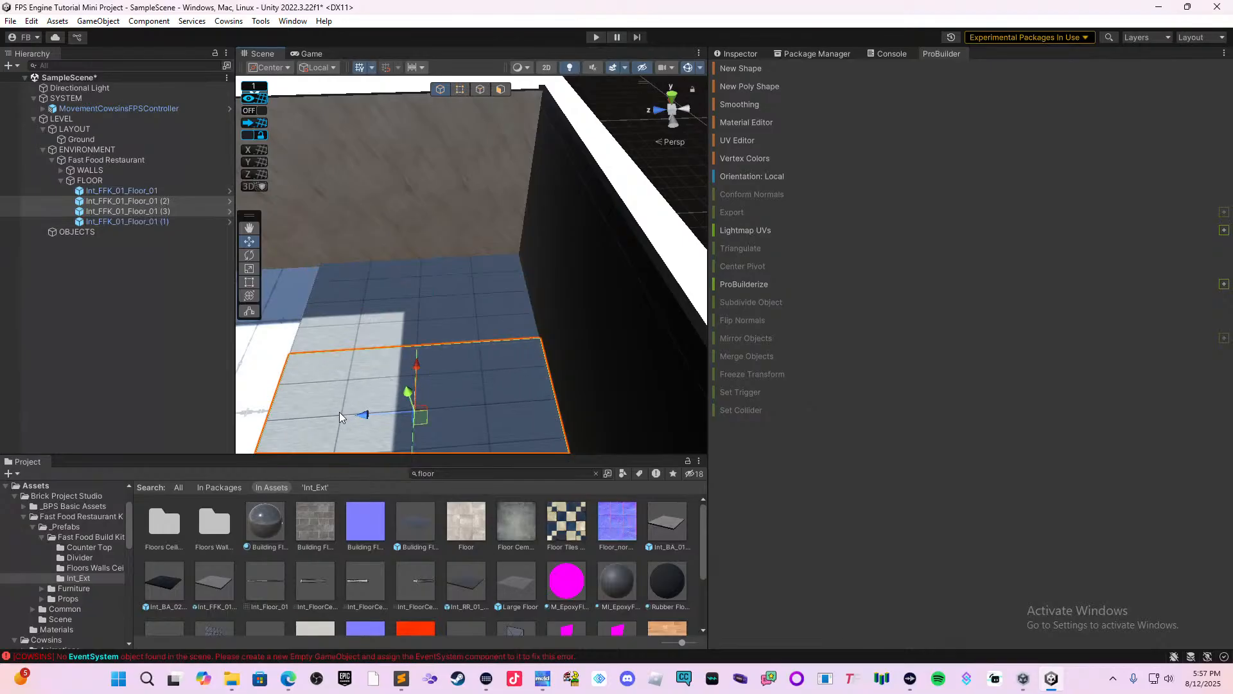
middle_click_drag(339, 411, 604, 364)
right_click_drag(413, 409, 541, 409)
middle_click_drag(438, 406, 612, 332)
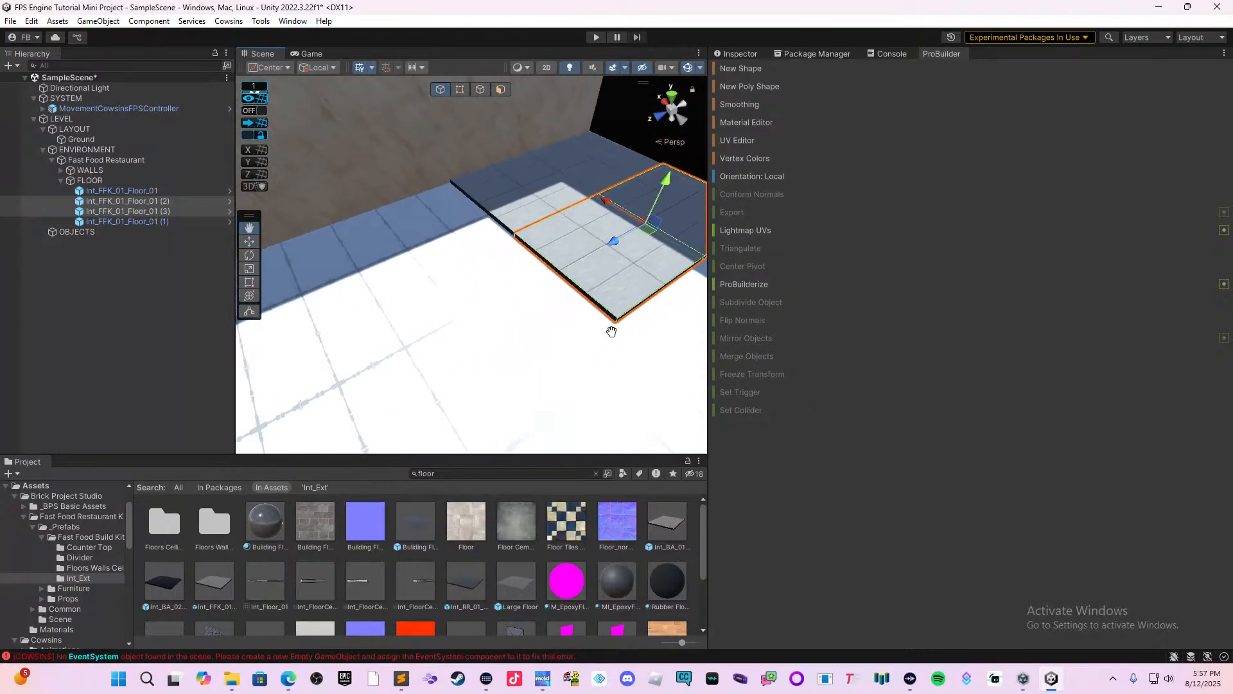
right_click_drag(612, 332, 523, 345)
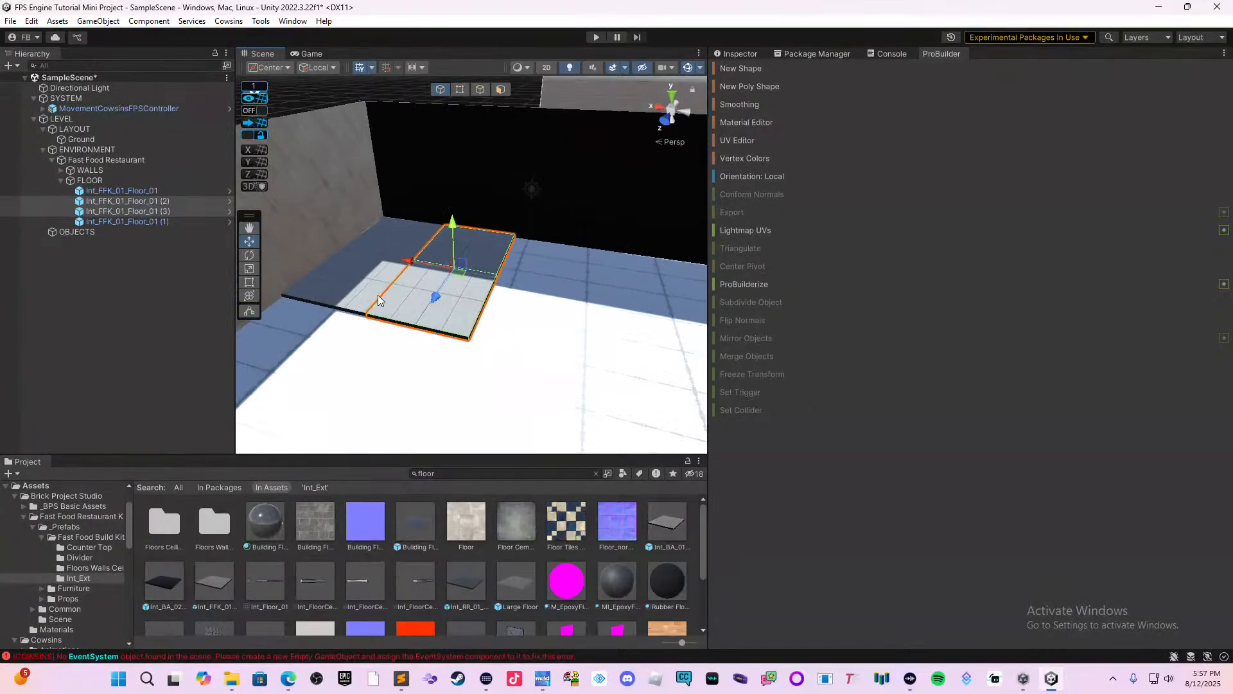
Duplicate all four floor tiles and place the copy beside the original block along the back wall.
left_click(386, 267, "shift")
left_click(390, 241, "shift")
key("f")
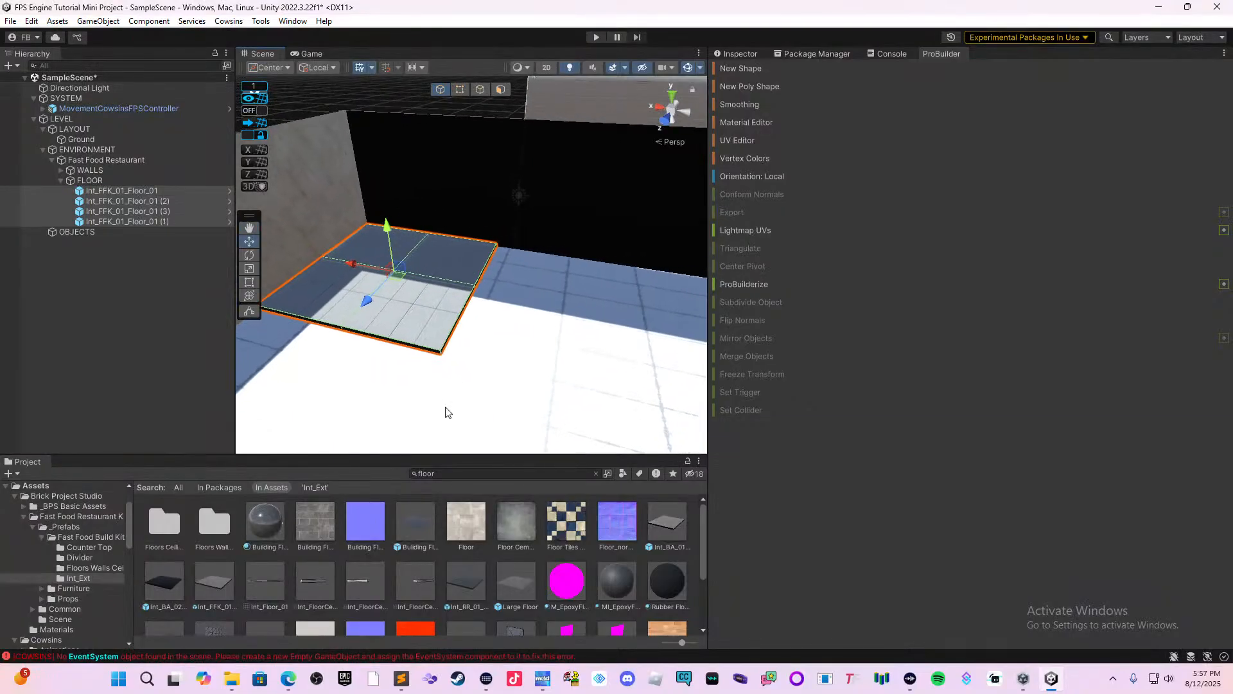
key("ctrl+d")
left_click_drag(358, 264, 514, 318)
middle_click_drag(596, 379, 456, 375)
right_click_drag(456, 375, 509, 389)
Duplicate the second four-tile block and continue the floor farther along the back wall.
key("ctrl+d")
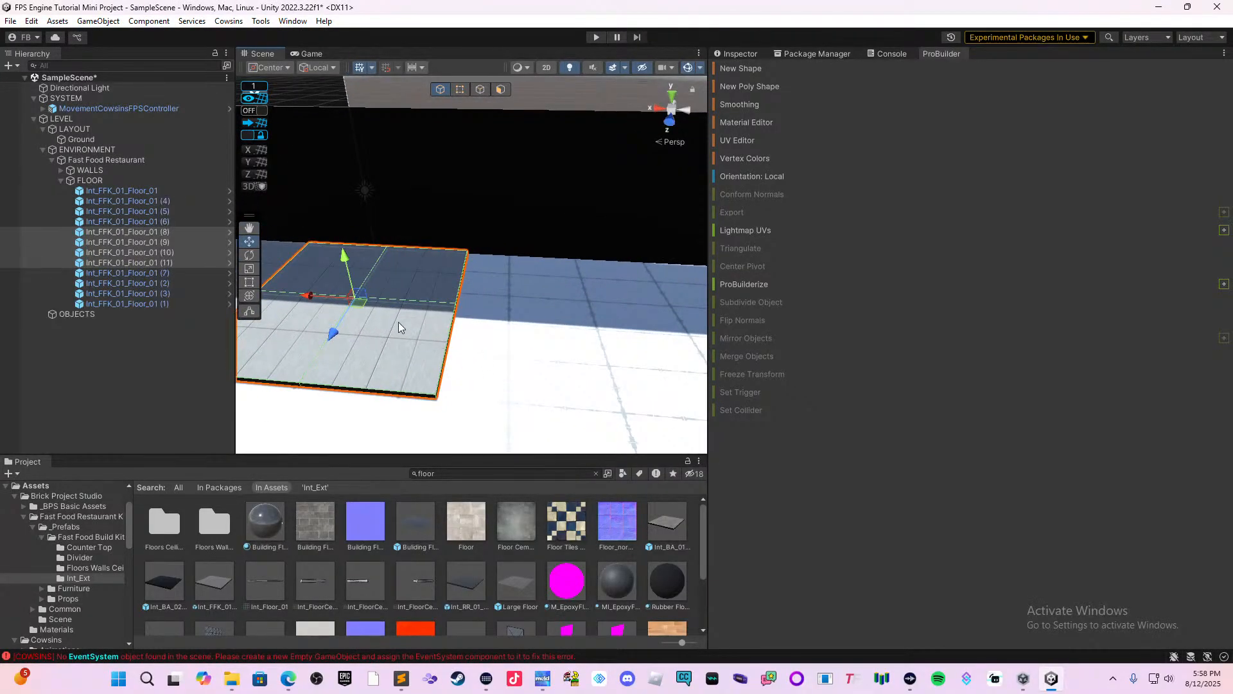
left_click_drag(331, 303, 529, 355)
right_click_drag(530, 355, 617, 379)
Duplicate the last pair of floor tiles and place the copies next to the opposite side wall.
left_click(407, 398)
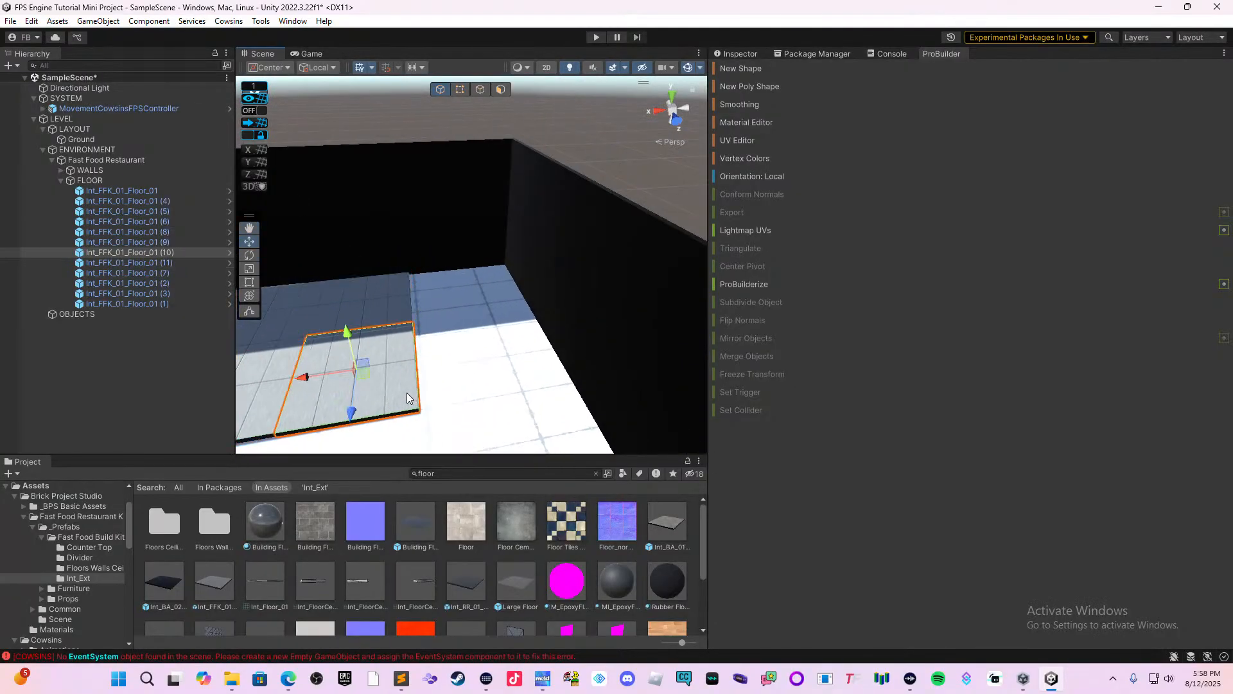
left_click(403, 306, "shift")
key("ctrl+d")
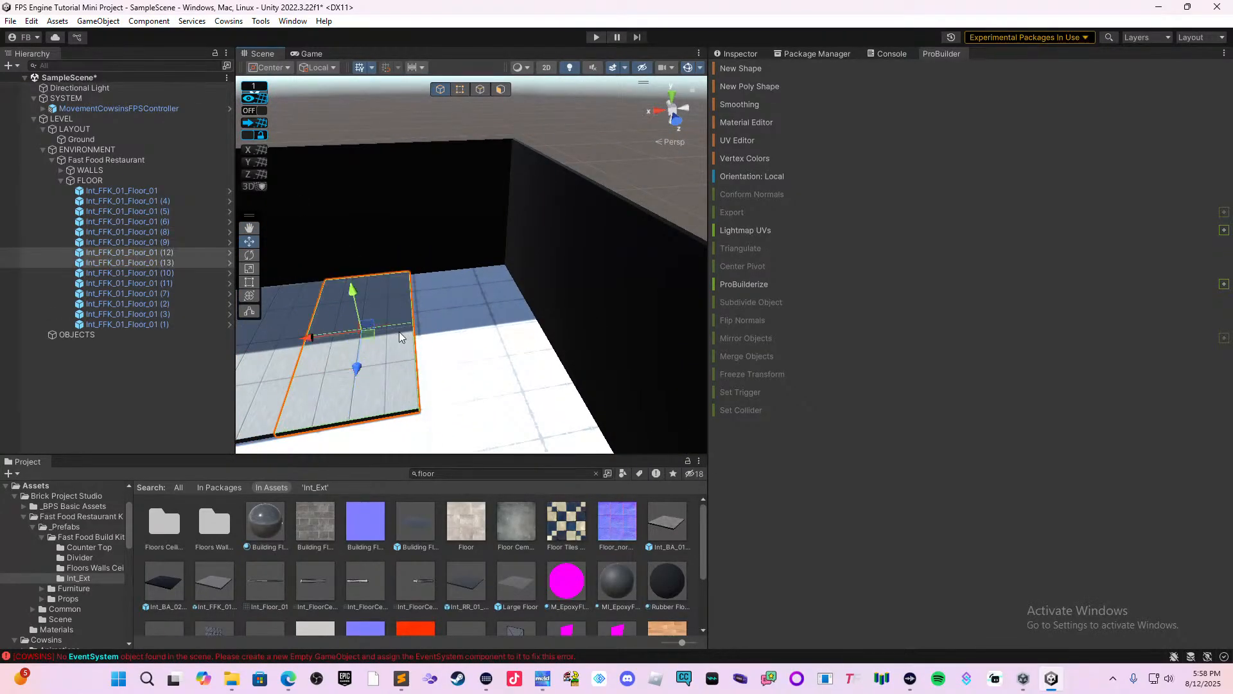
left_click_drag(310, 336, 419, 339)
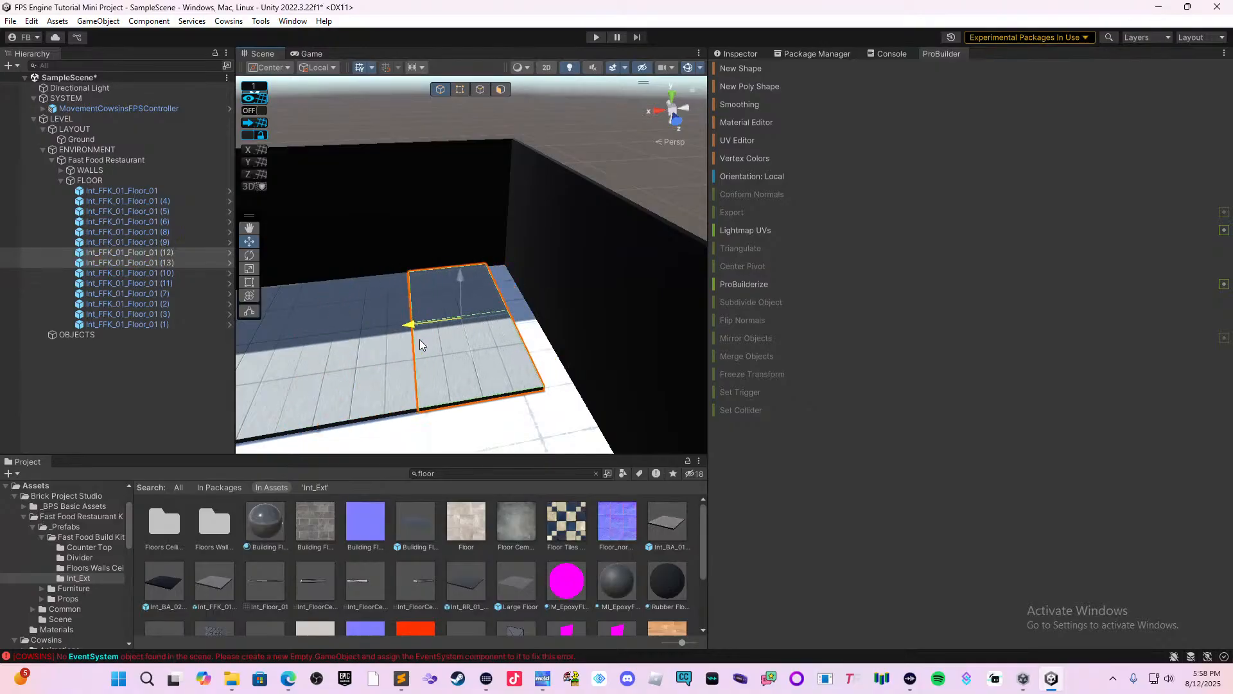
middle_click_drag(437, 343, 386, 386)
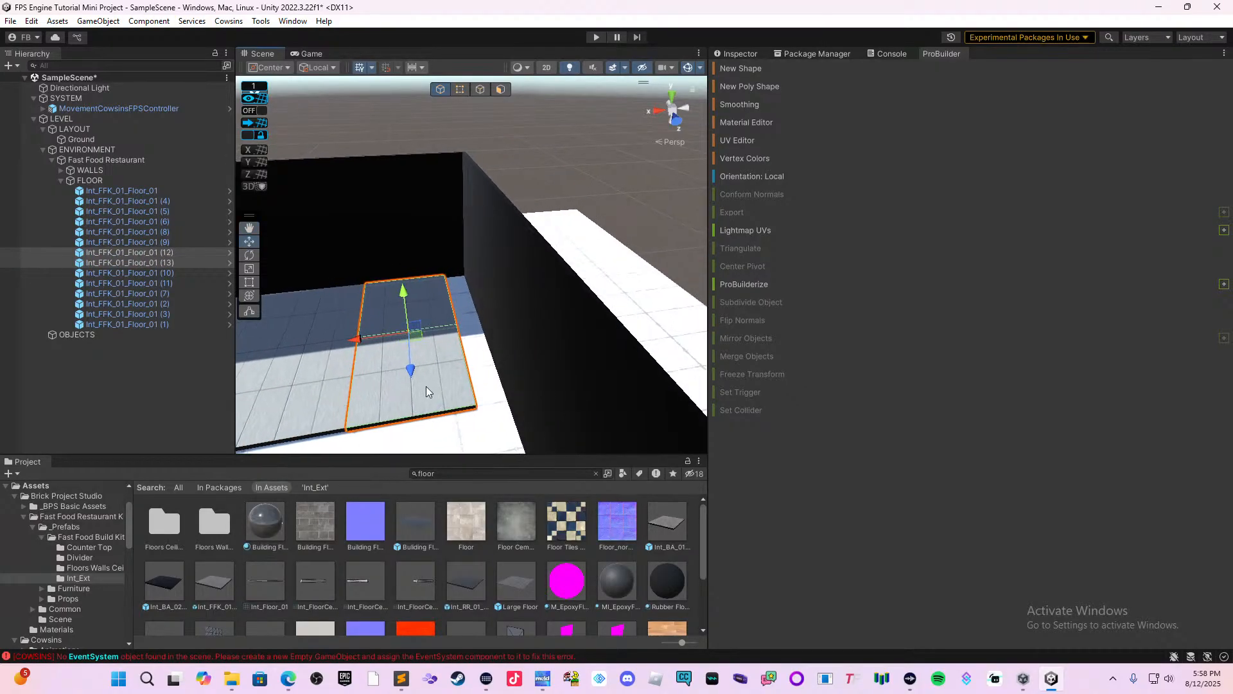
Shorten the back wall's end segment with the Rect tool to line up with the floor tiles' edge.
left_click(458, 263)
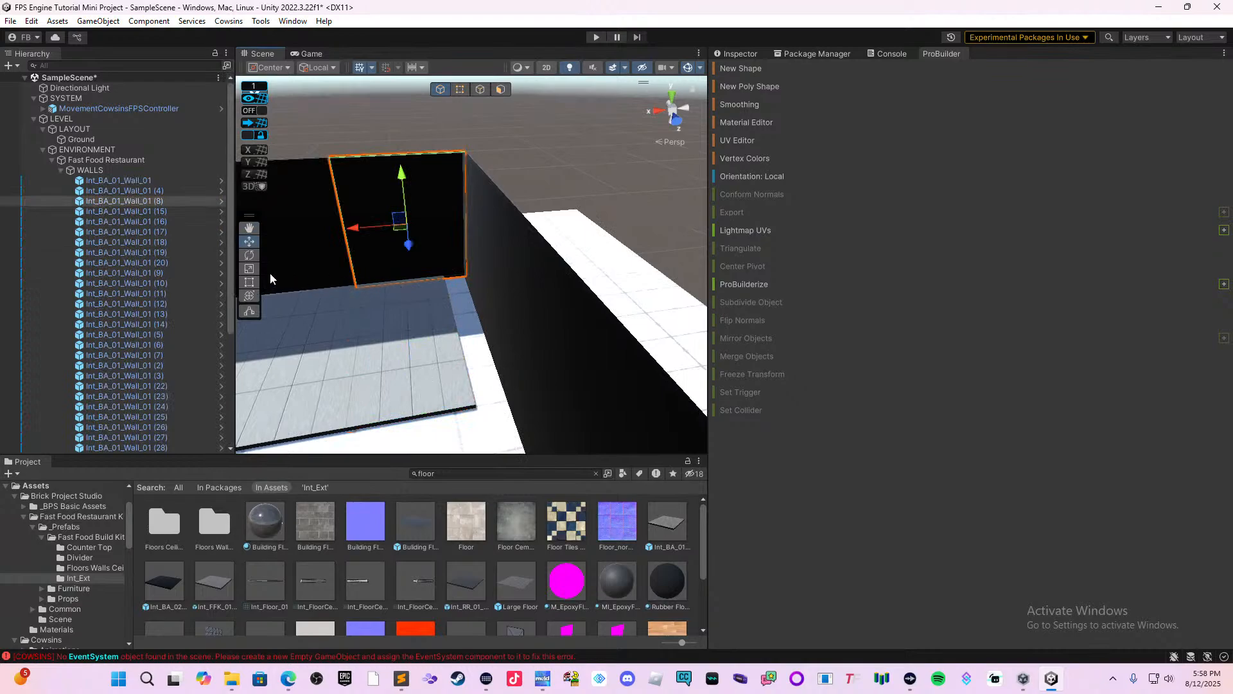
left_click(252, 281)
left_click_drag(467, 248, 438, 264)
Select all seven segments of the side wall beside the floor tiles and move them together against the tiles' edge.
left_click(488, 302)
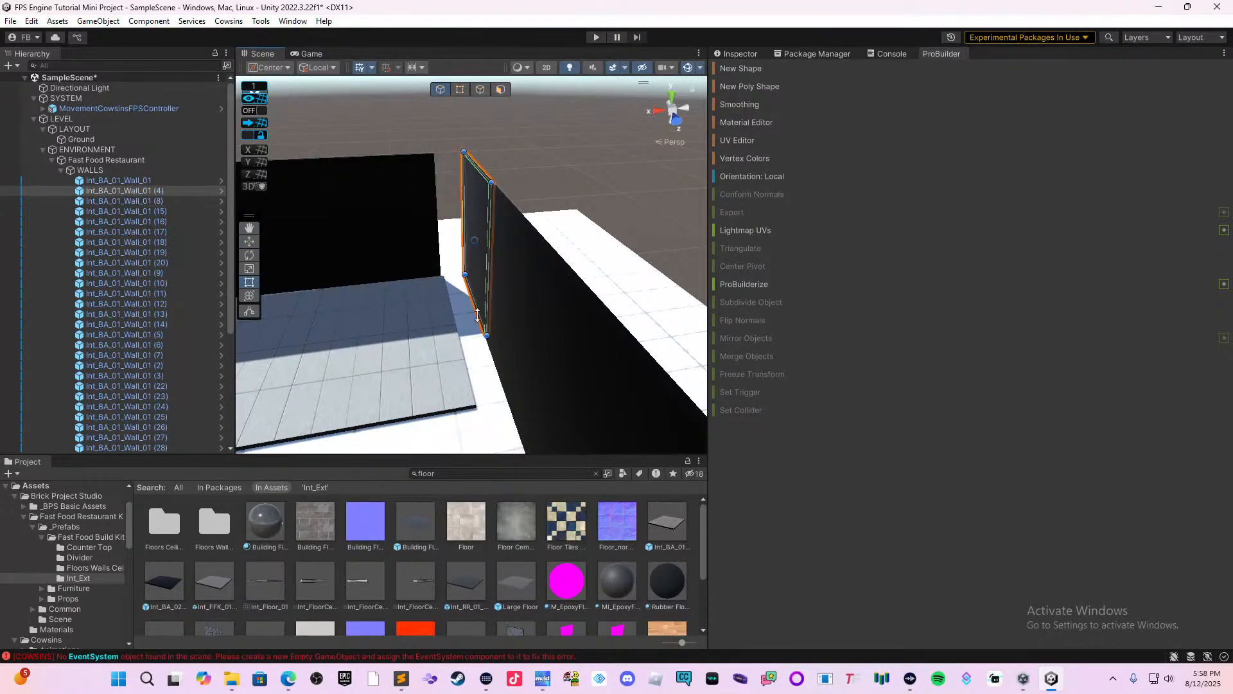
mouse_move(474, 375)
right_mouse_down()
mouse_move(530, 373)
mouse_move(492, 374)
mouse_move(503, 333)
mouse_move(554, 357)
mouse_move(415, 376)
mouse_move(534, 367)
mouse_move(475, 393)
right_mouse_up()
key("a")
left_click(347, 329, "shift")
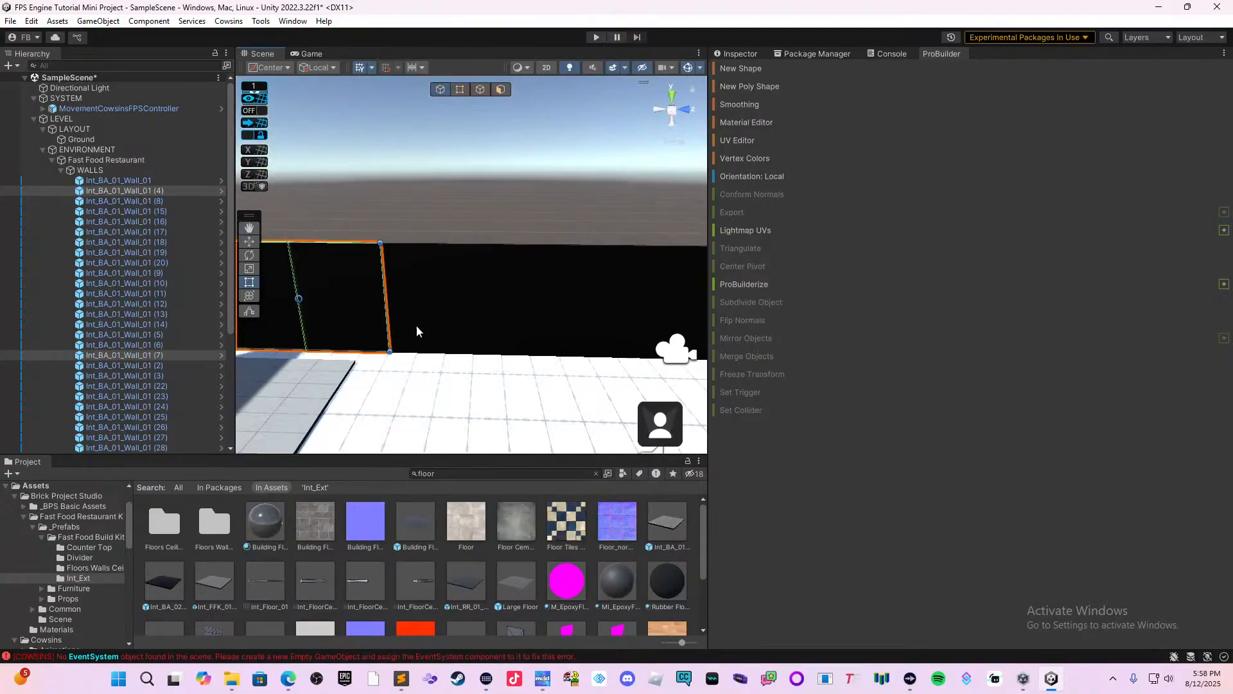
left_click(419, 325, "shift")
left_click(491, 314, "shift")
right_click_drag(491, 314, 524, 307)
left_click(515, 300, "shift")
left_click(576, 302, "shift")
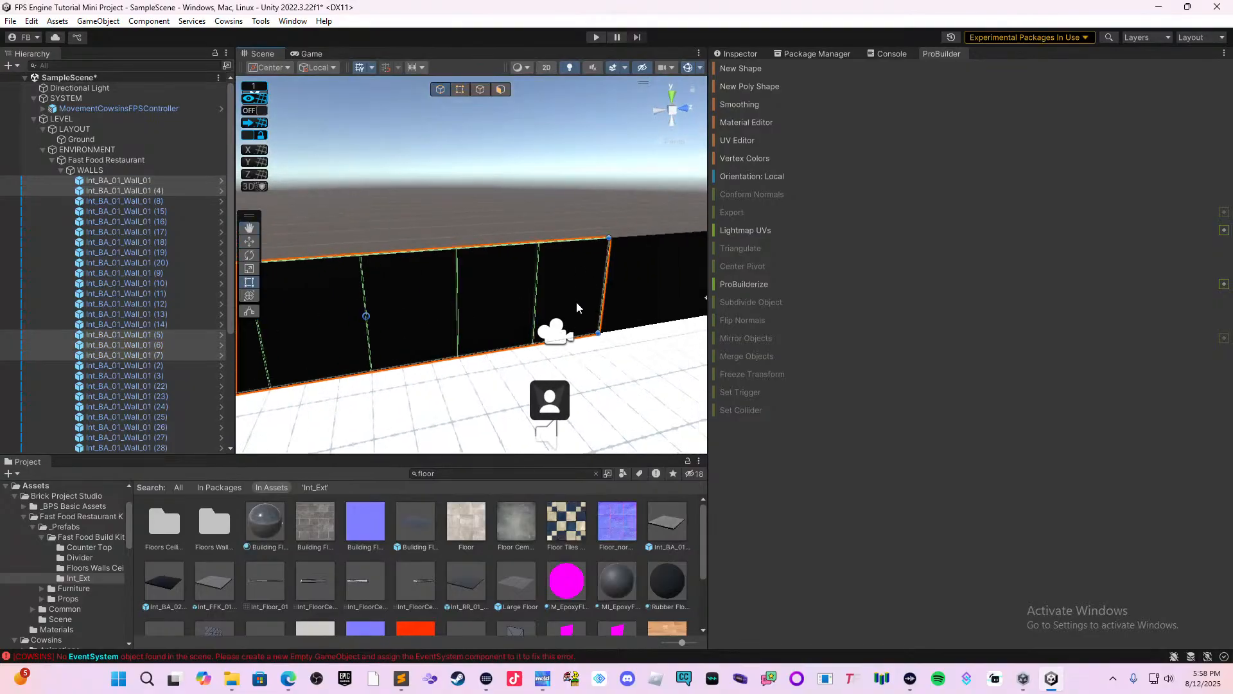
middle_click_drag(581, 325, 373, 347)
left_click(442, 298, "shift")
left_click(465, 302, "shift")
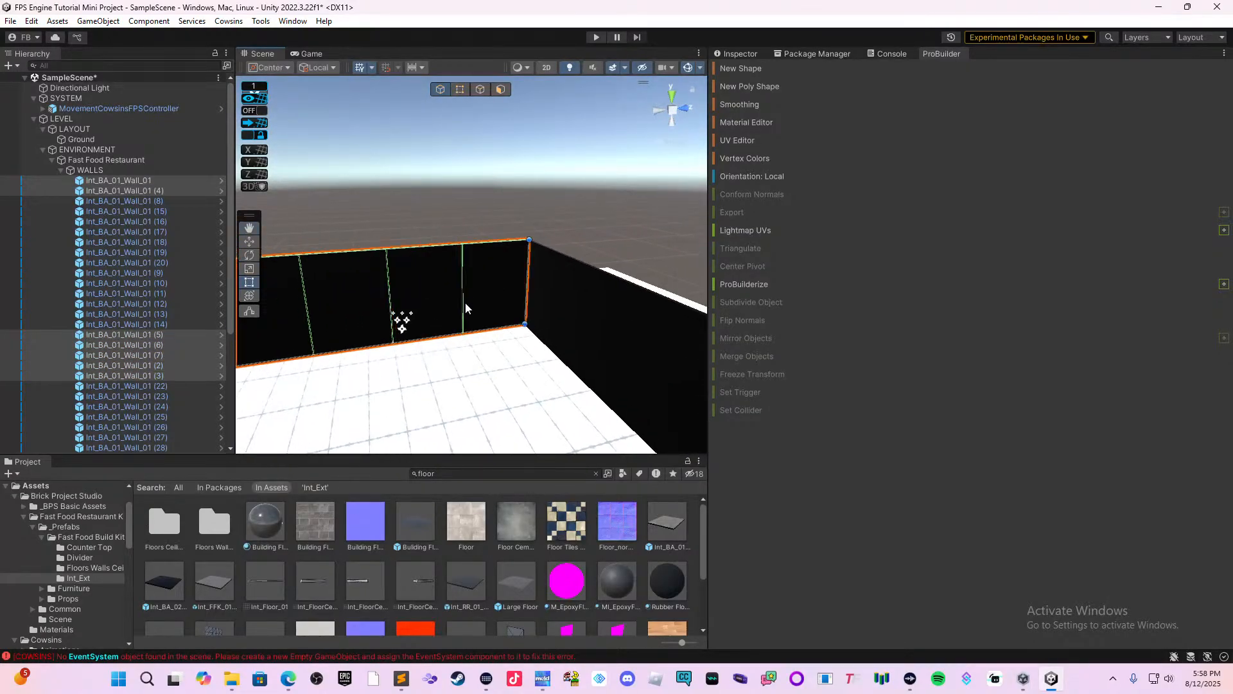
right_click_drag(465, 302, 509, 364)
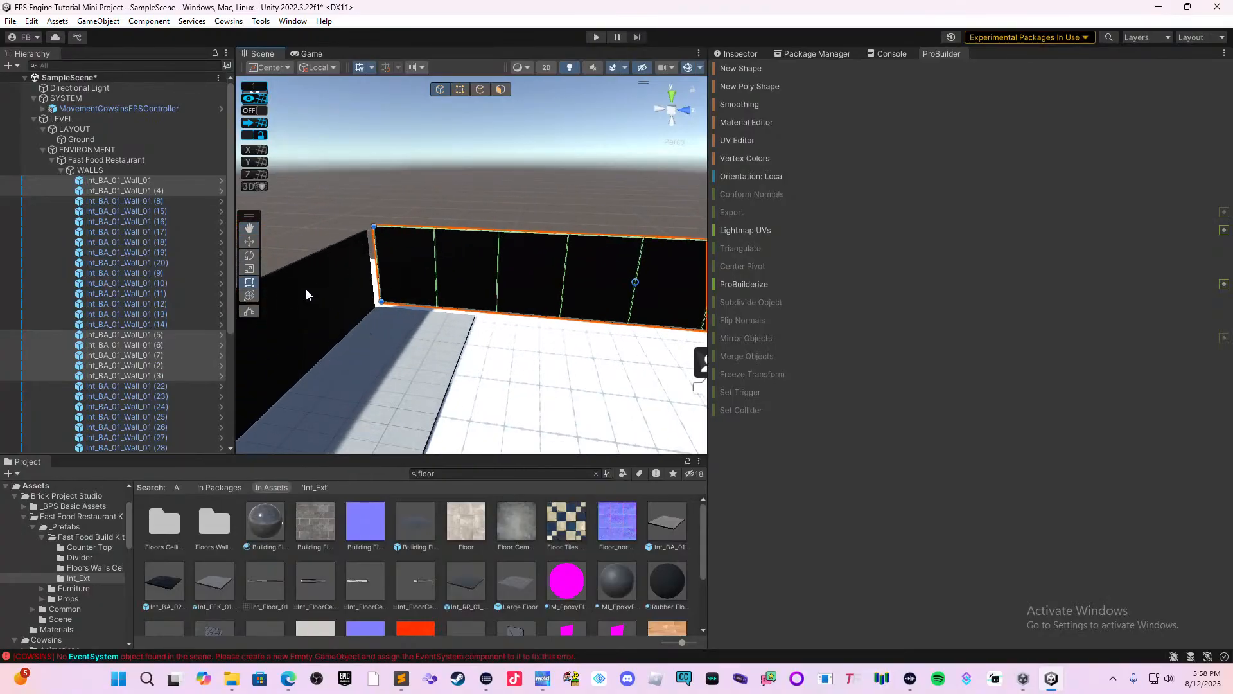
left_click(249, 240)
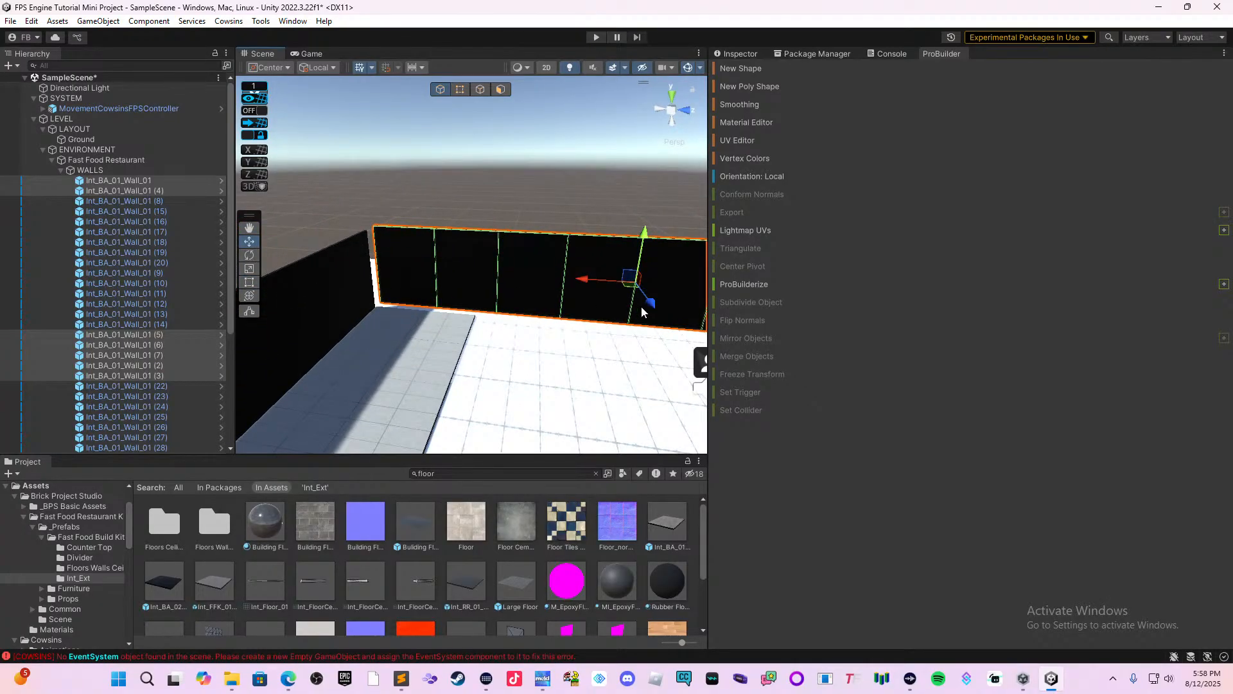
left_click_drag(644, 313, 628, 332)
middle_click_drag(628, 335, 522, 386)
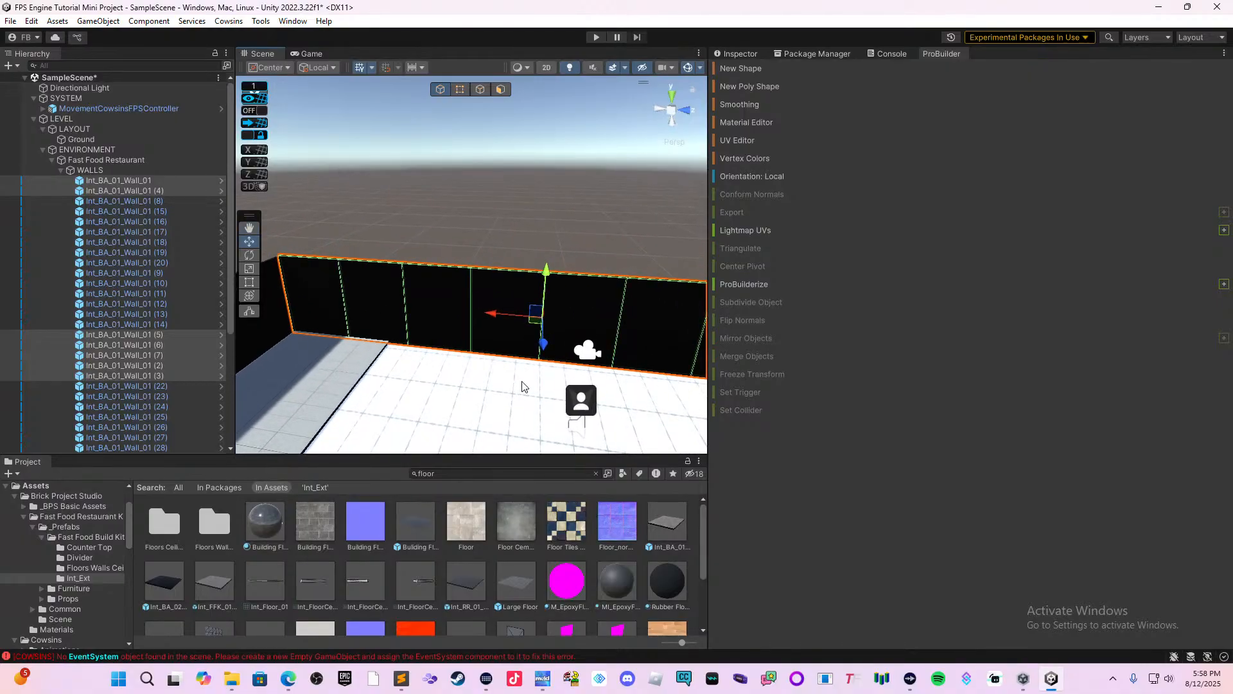
Duplicate all the floor tiles along the back wall and place the copied strip directly in front of the original.
right_click_drag(523, 381, 631, 382)
middle_click_drag(644, 371, 554, 374)
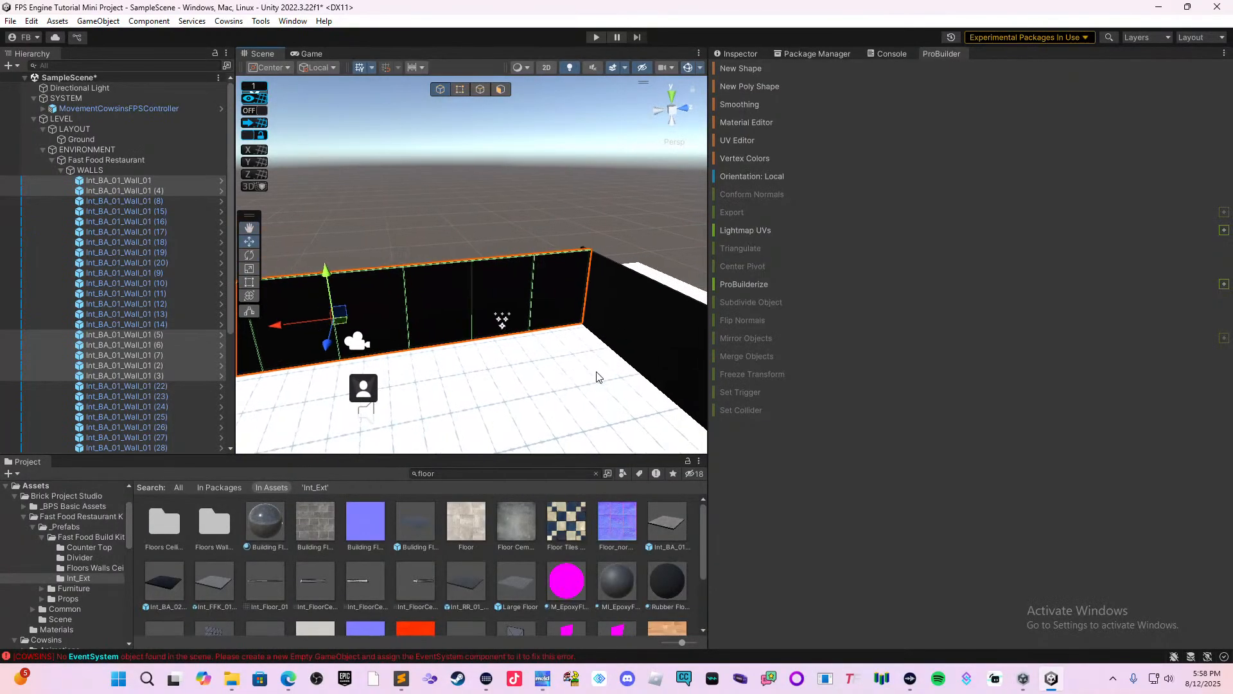
right_click_drag(599, 378, 402, 379)
middle_click_drag(497, 364, 496, 372)
right_click_drag(495, 372, 390, 389)
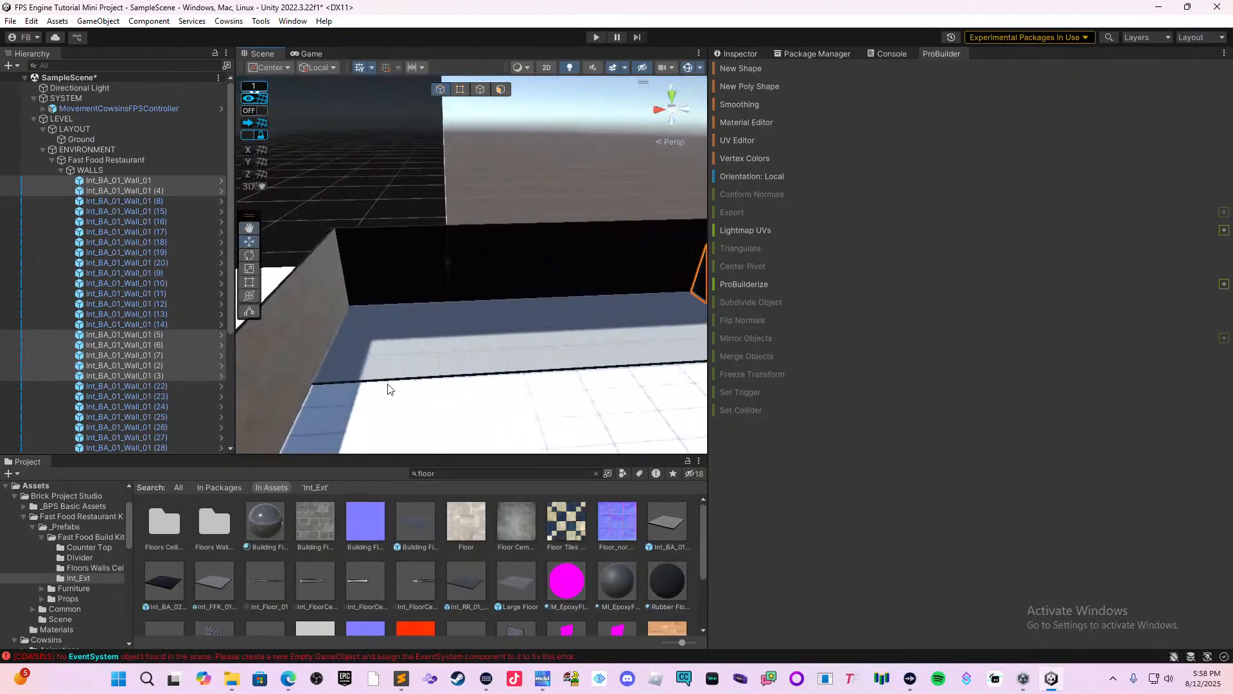
left_click(399, 374)
left_click(359, 353, "shift")
left_click(386, 318, "shift")
left_click(417, 311, "shift")
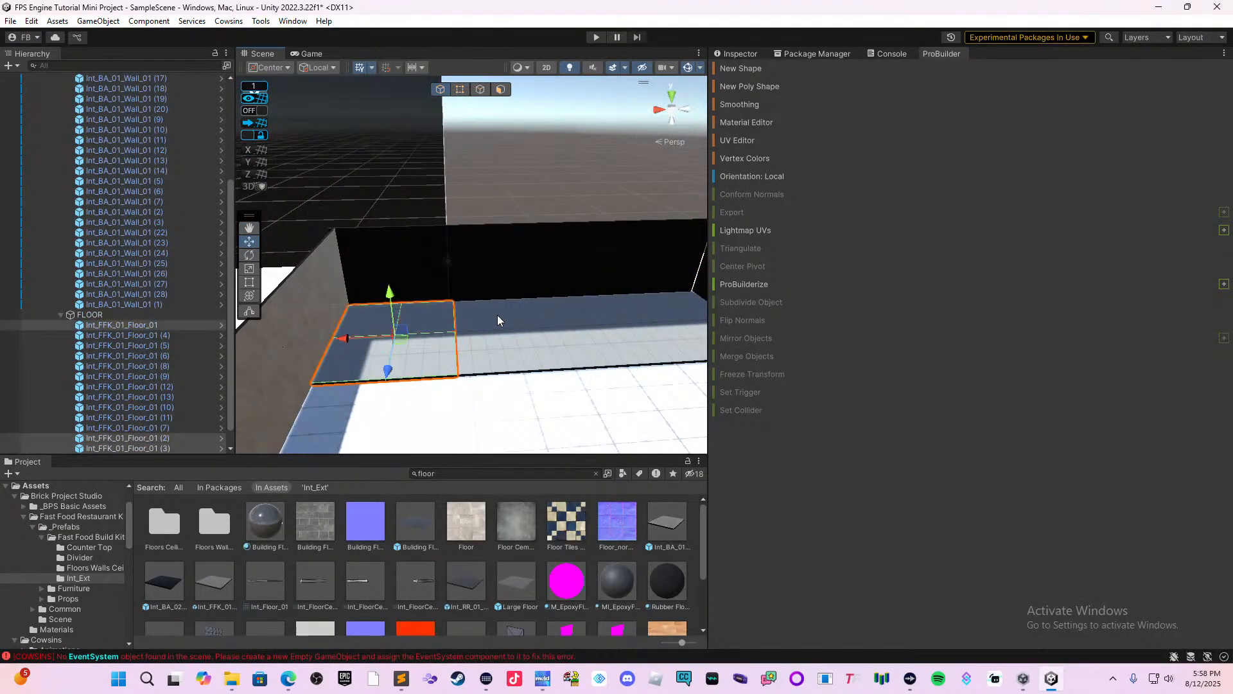
left_click(497, 316, "shift")
left_click(483, 352, "shift")
left_click(520, 351, "shift")
left_click(541, 314, "shift")
left_click(590, 333, "shift")
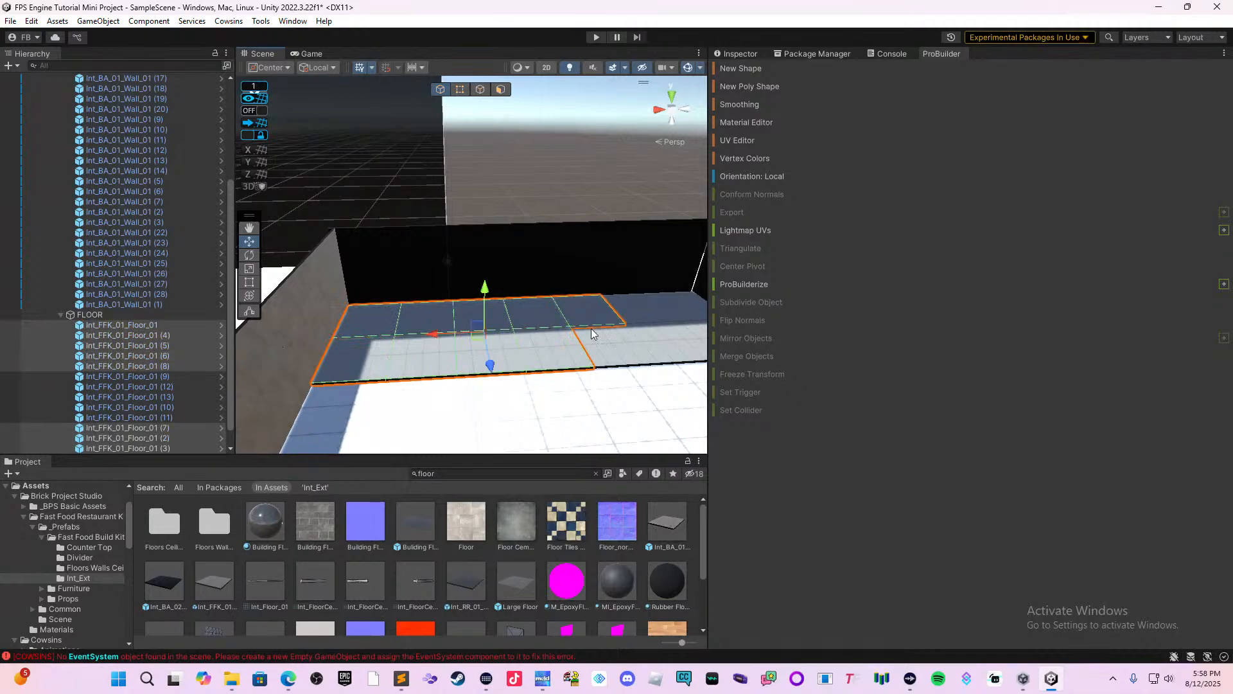
left_click(601, 343, "shift")
middle_click_drag(570, 382, 498, 391)
left_click(578, 321, "shift")
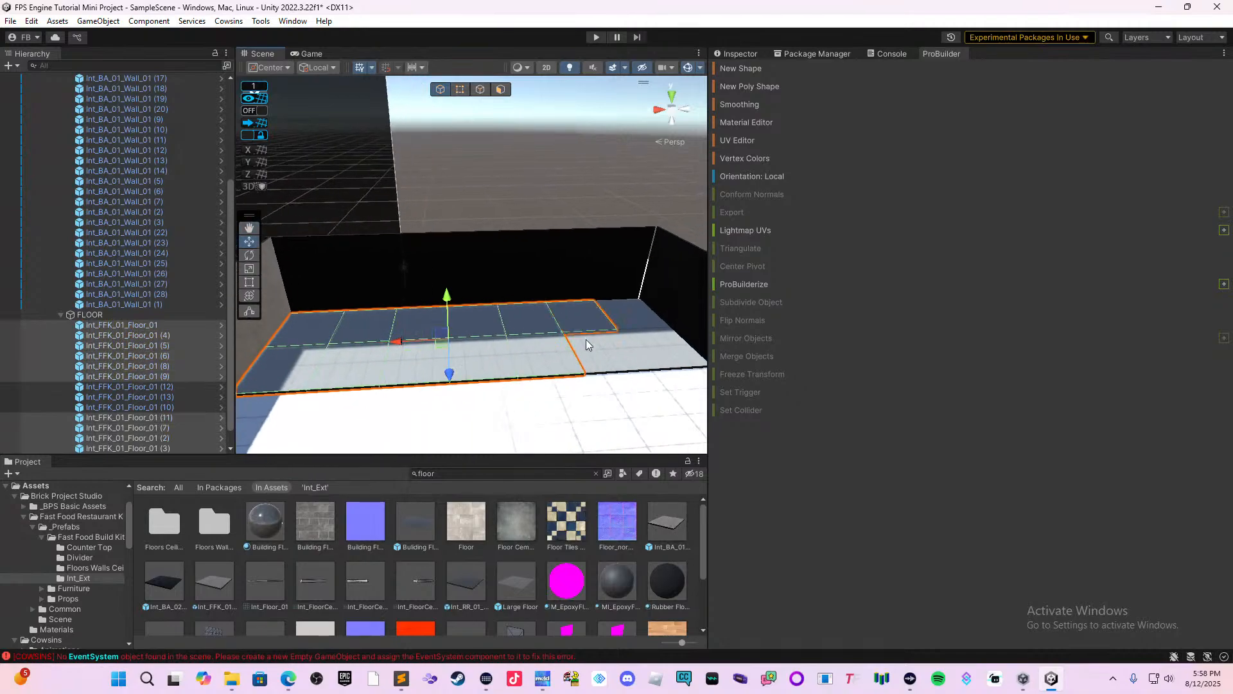
left_click(619, 352, "shift")
left_click(637, 317, "shift")
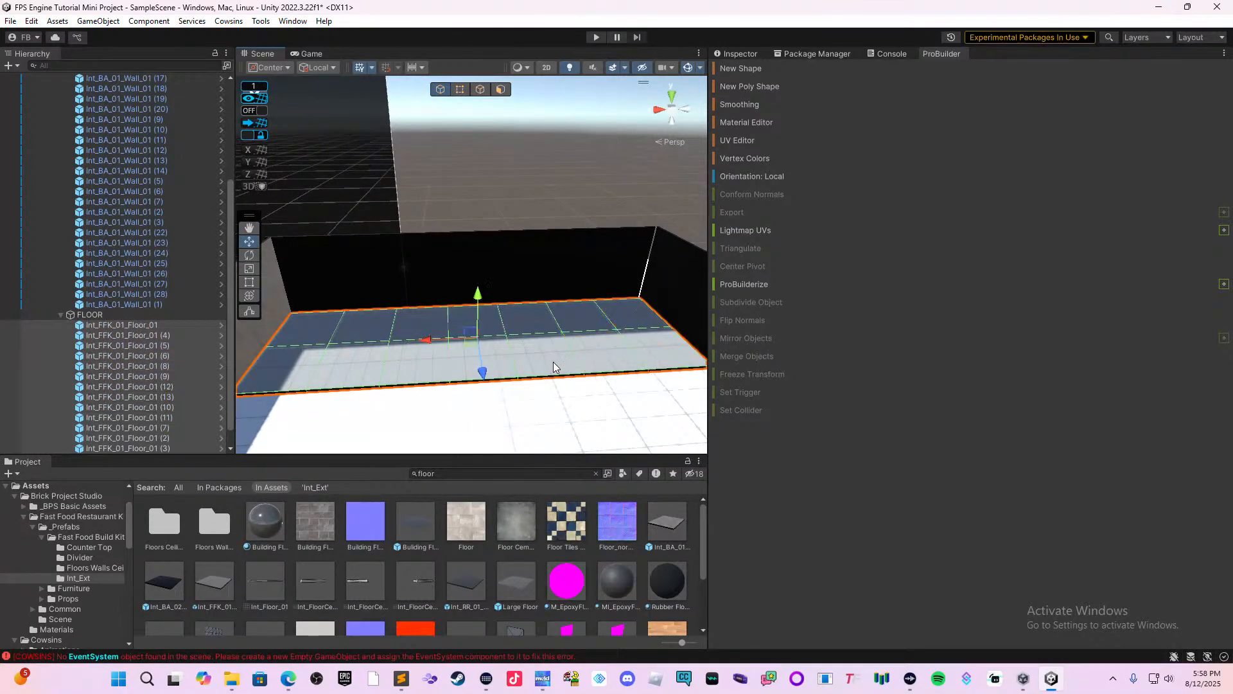
key("ctrl+d")
left_click_drag(483, 371, 462, 492)
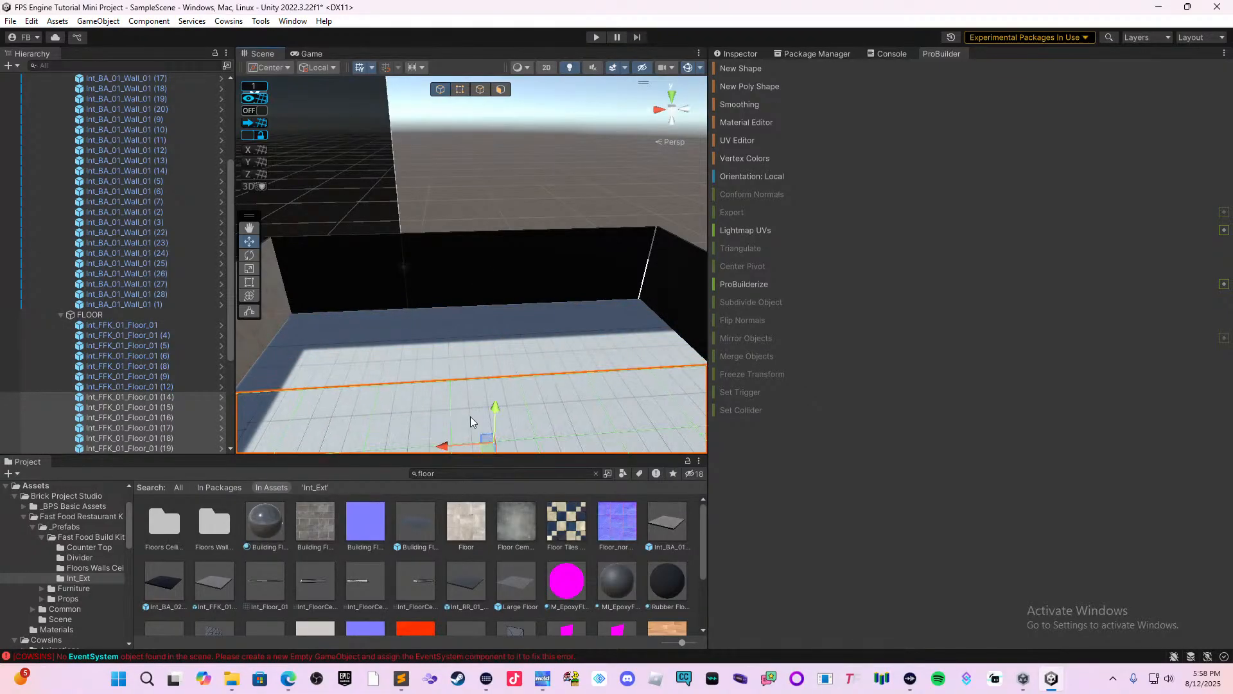
Duplicate the second floor strip and place the copy alongside it, farther from the back wall.
right_click_drag(474, 372, 621, 389)
right_click_drag(548, 369, 624, 388)
middle_click_drag(568, 392, 661, 316)
right_click_drag(448, 375, 499, 387)
key("ctrl+d")
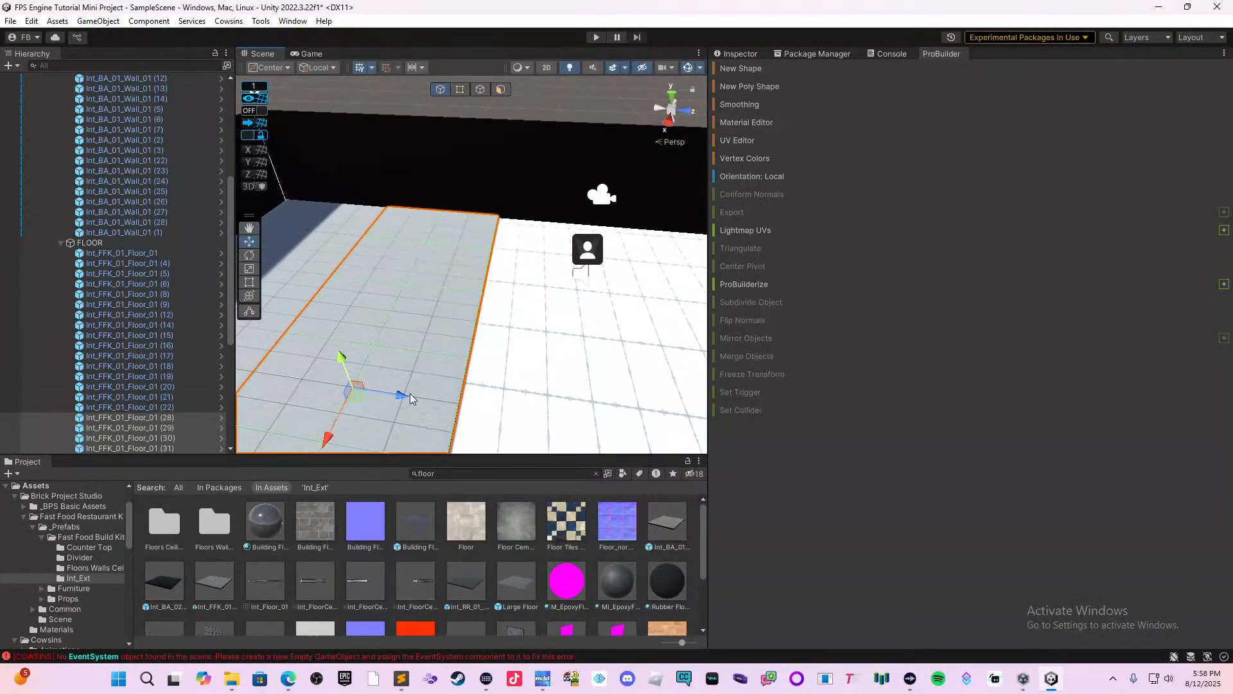
left_click_drag(401, 394, 632, 443)
Duplicate the newest floor strip twice more, placing the copies edge to edge until the floor reaches the front wall.
middle_click_drag(601, 405, 452, 347)
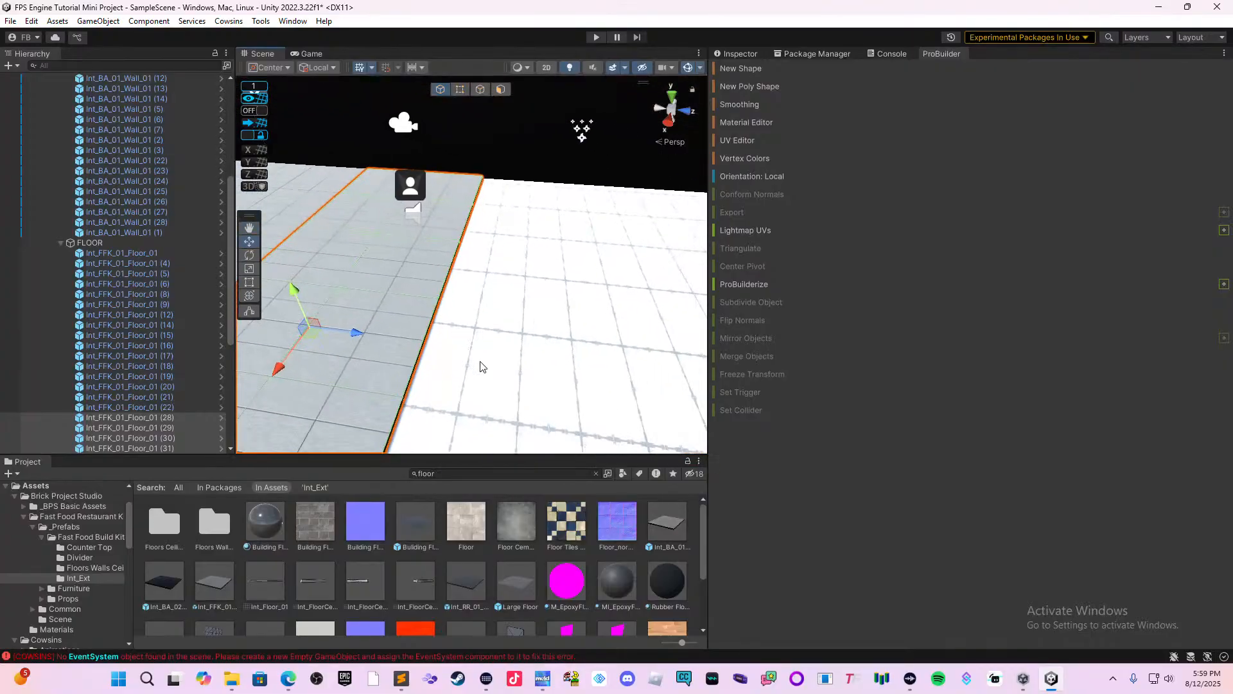
key("ctrl+d")
left_click_drag(359, 334, 626, 388)
middle_click_drag(607, 398, 479, 339)
key("ctrl+d")
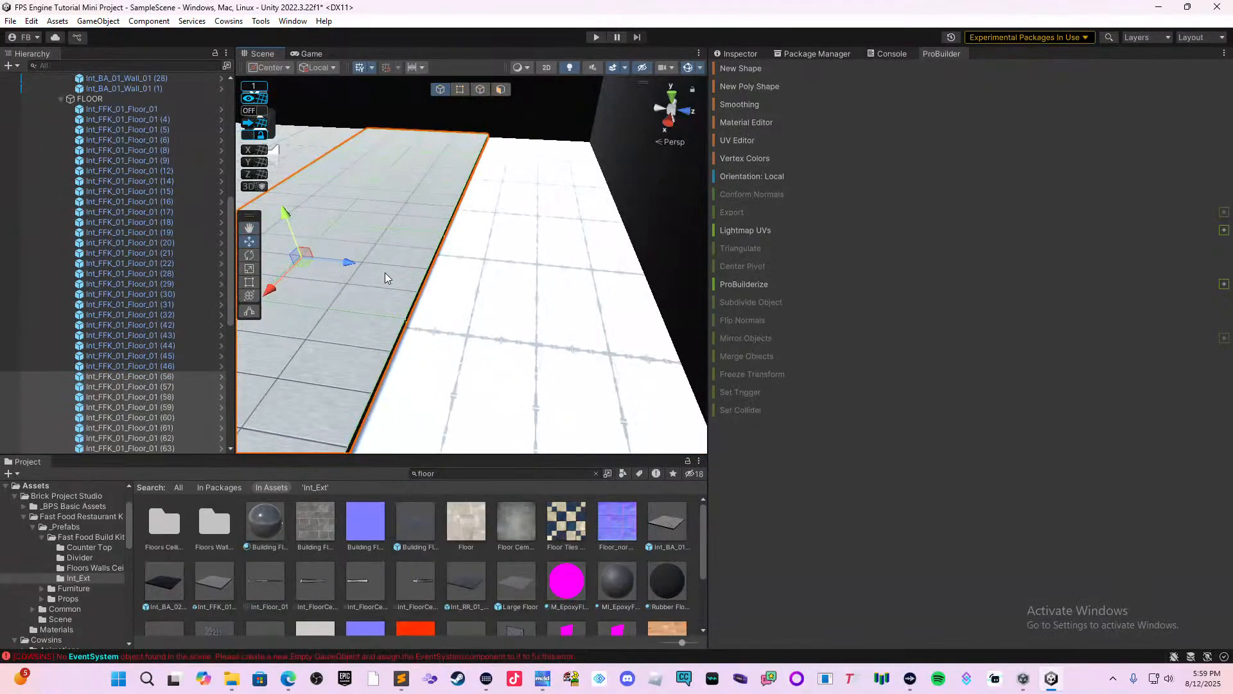
left_click_drag(352, 263, 625, 307)
Select the outermost row of floor tiles sticking out past the front wall and shorten it to the wall's outer face with the Rect tool.
middle_click_drag(607, 317, 571, 334)
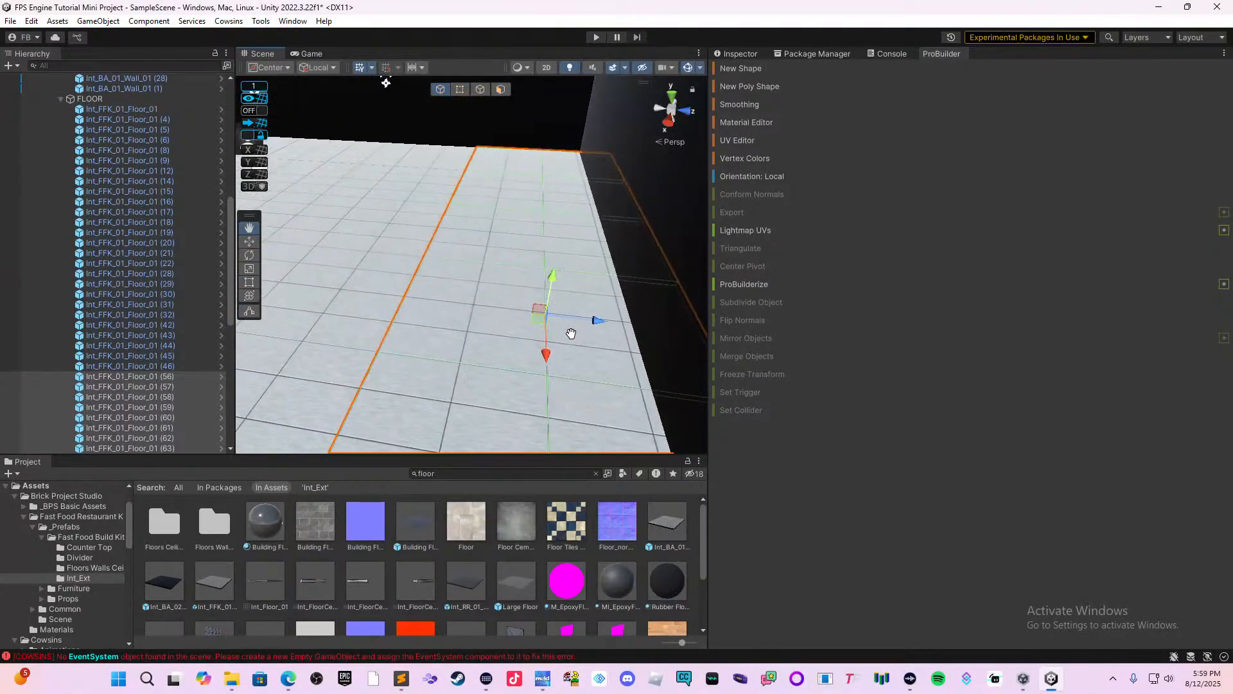
right_click_drag(542, 283, 589, 295)
middle_click_drag(597, 296, 549, 321)
left_click(476, 174)
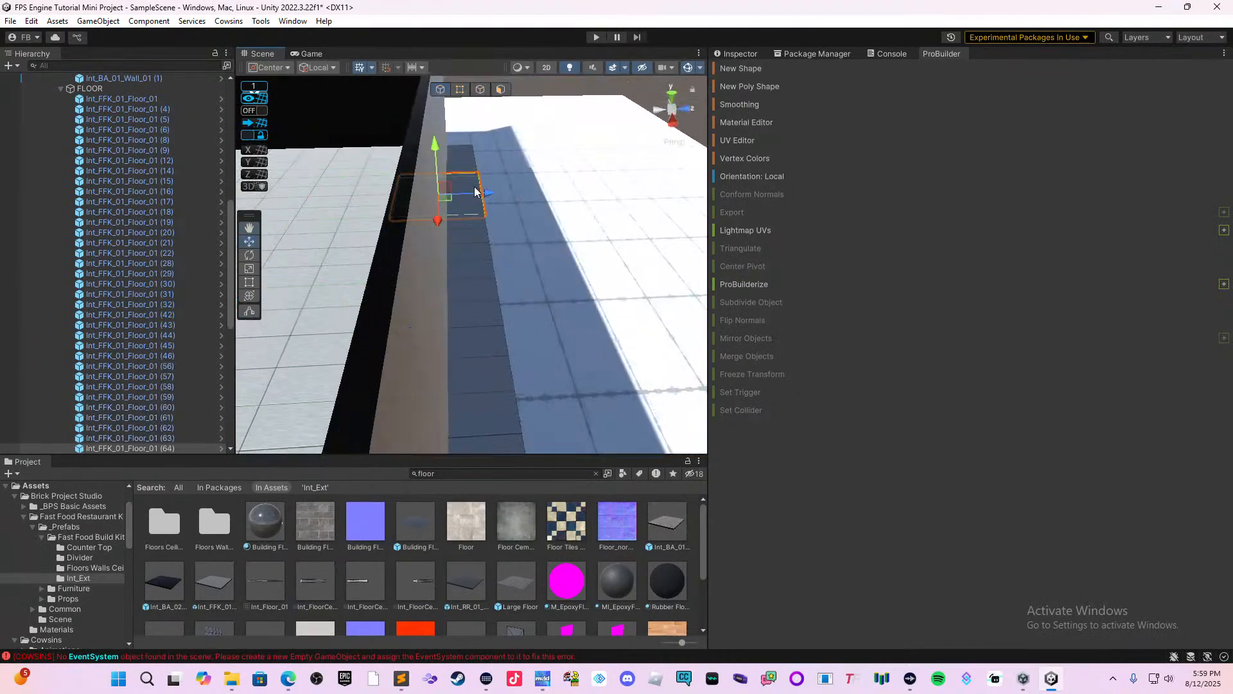
left_click(481, 307, "shift")
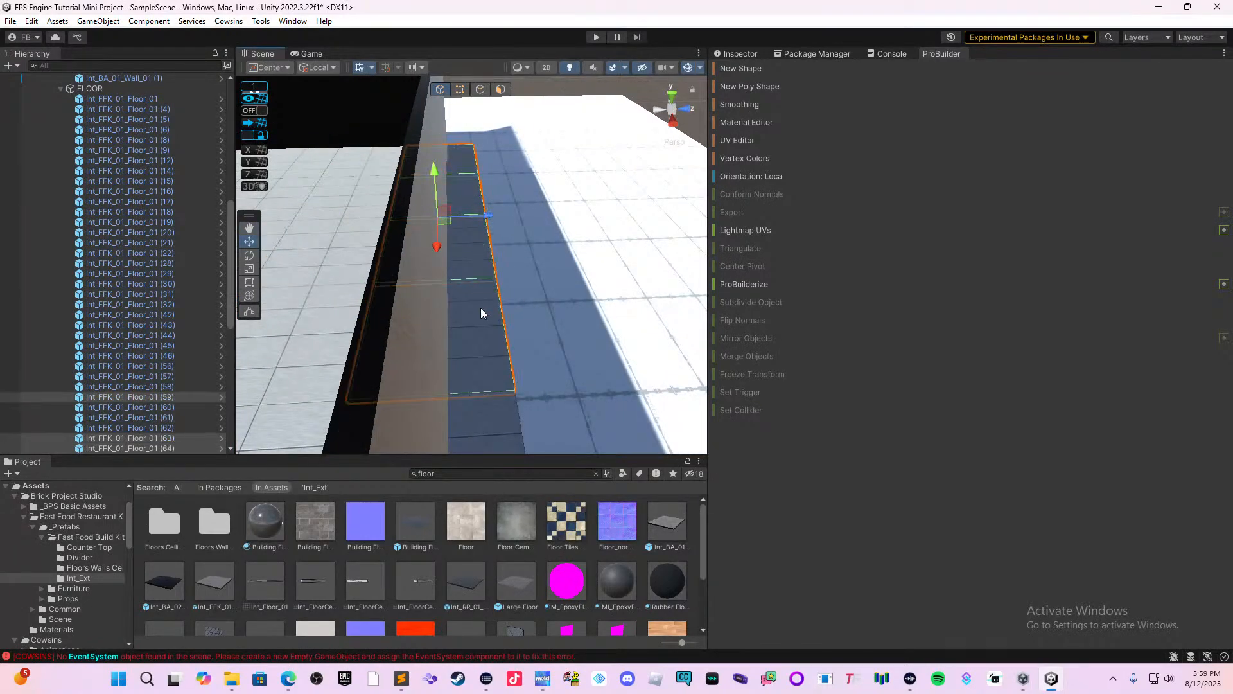
right_click_drag(480, 307, 486, 356)
left_click(490, 356, "shift")
scroll(486, 361, "down", 5)
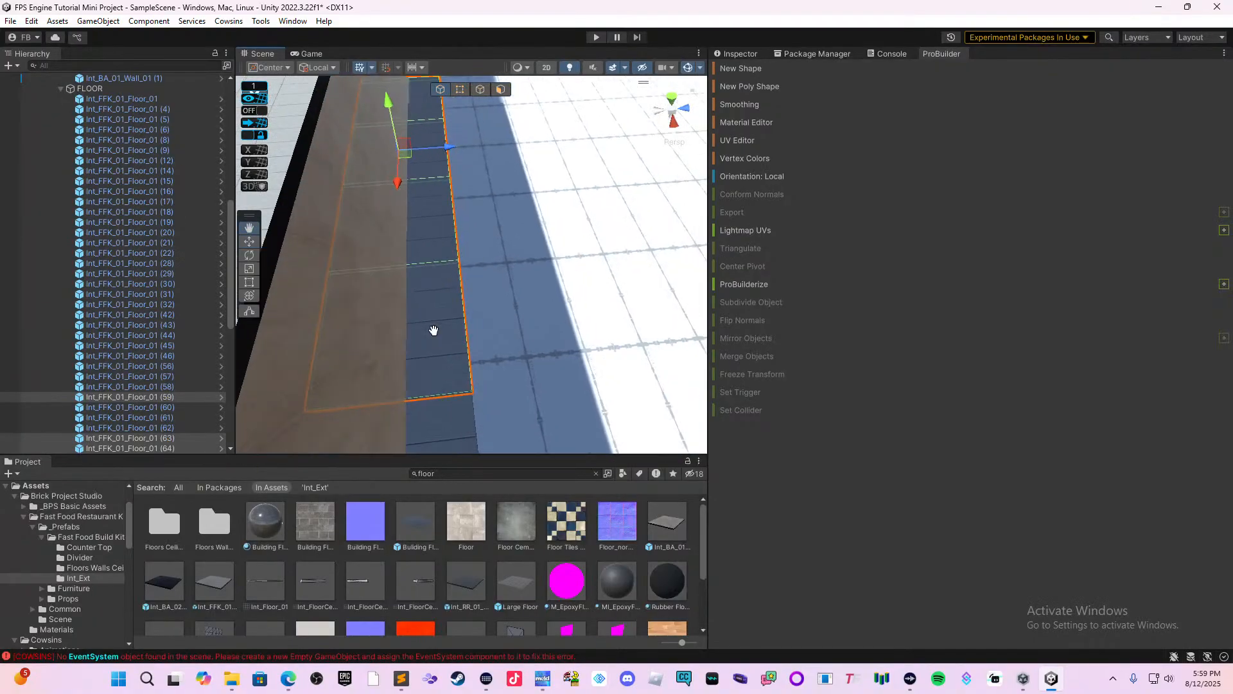
scroll(460, 333, "up", 3)
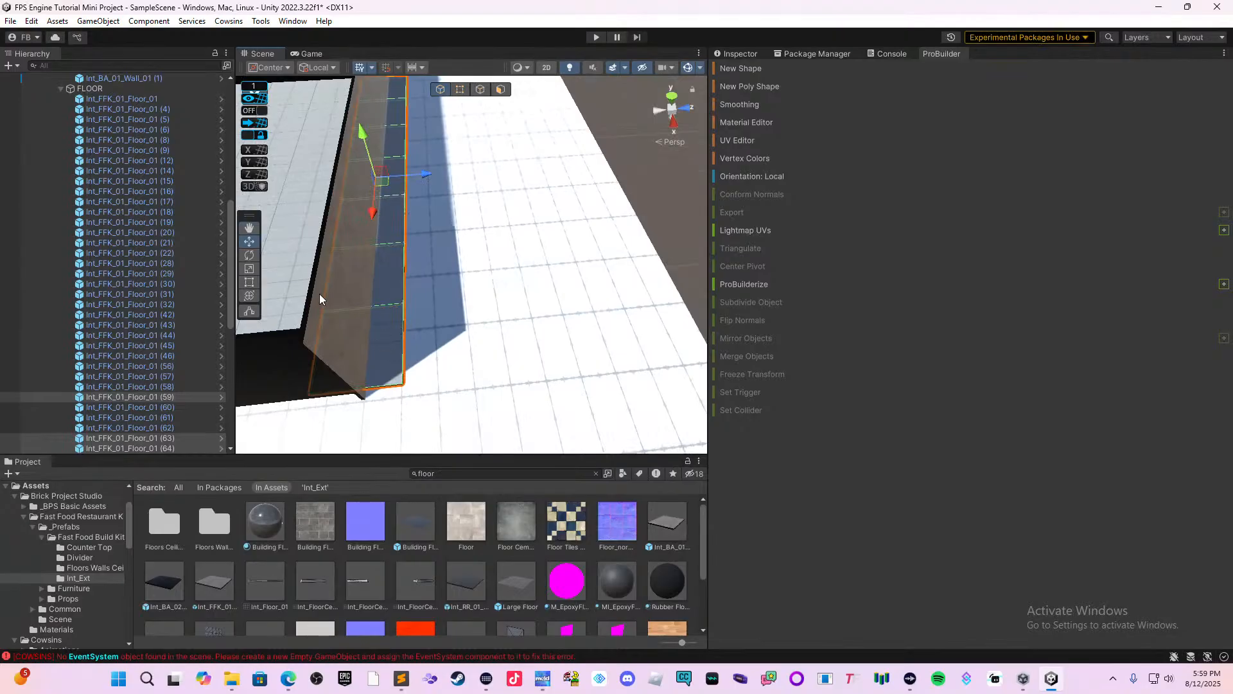
left_click(249, 281)
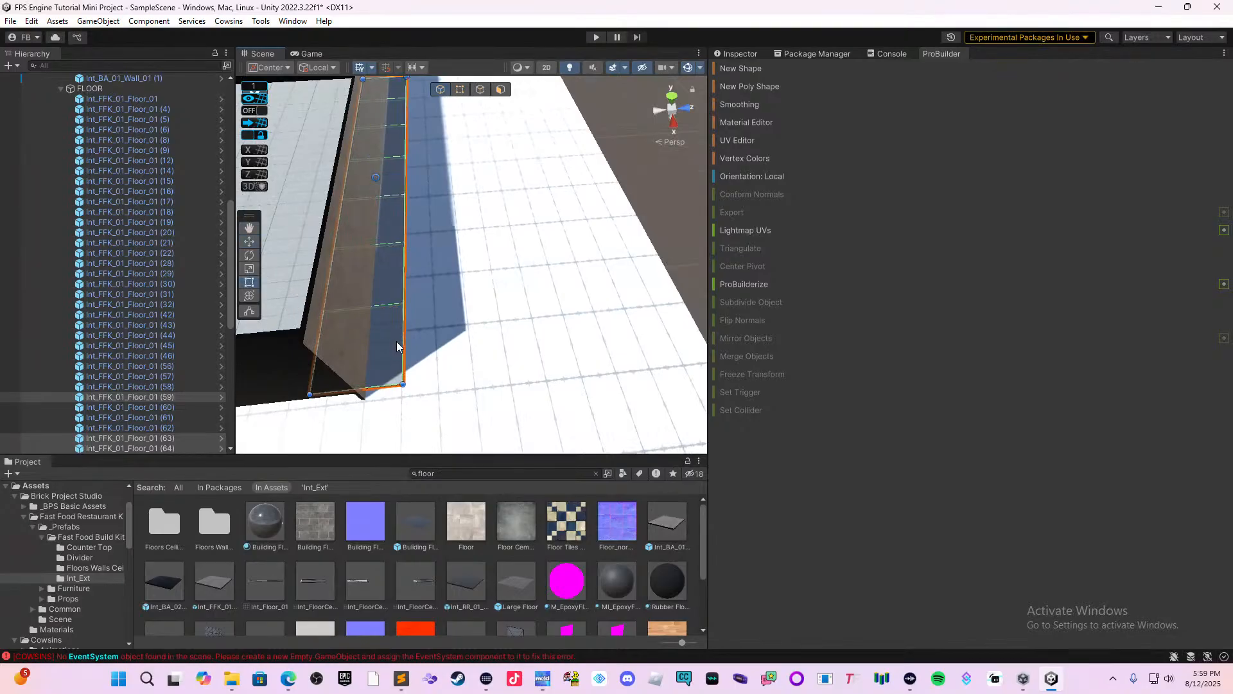
left_click_drag(400, 341, 370, 350)
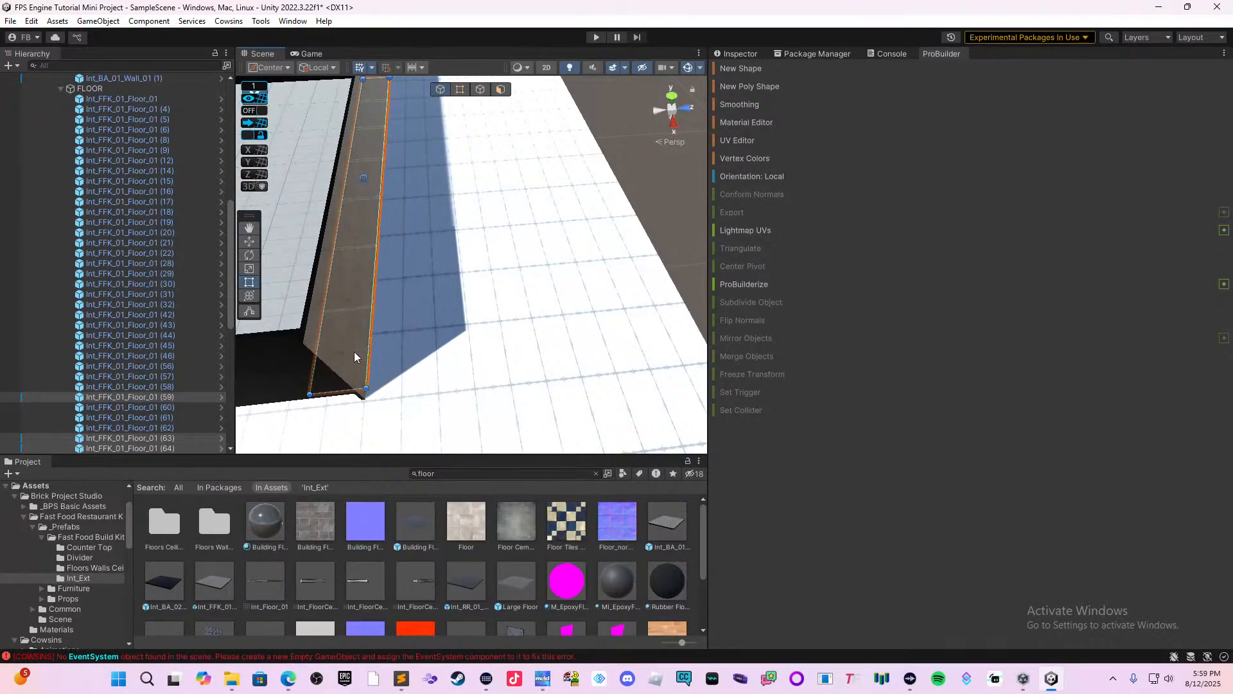
Examine the tiled floor and the surrounding restaurant walls from several angles.
middle_click_drag(344, 352, 483, 375)
left_click(655, 242)
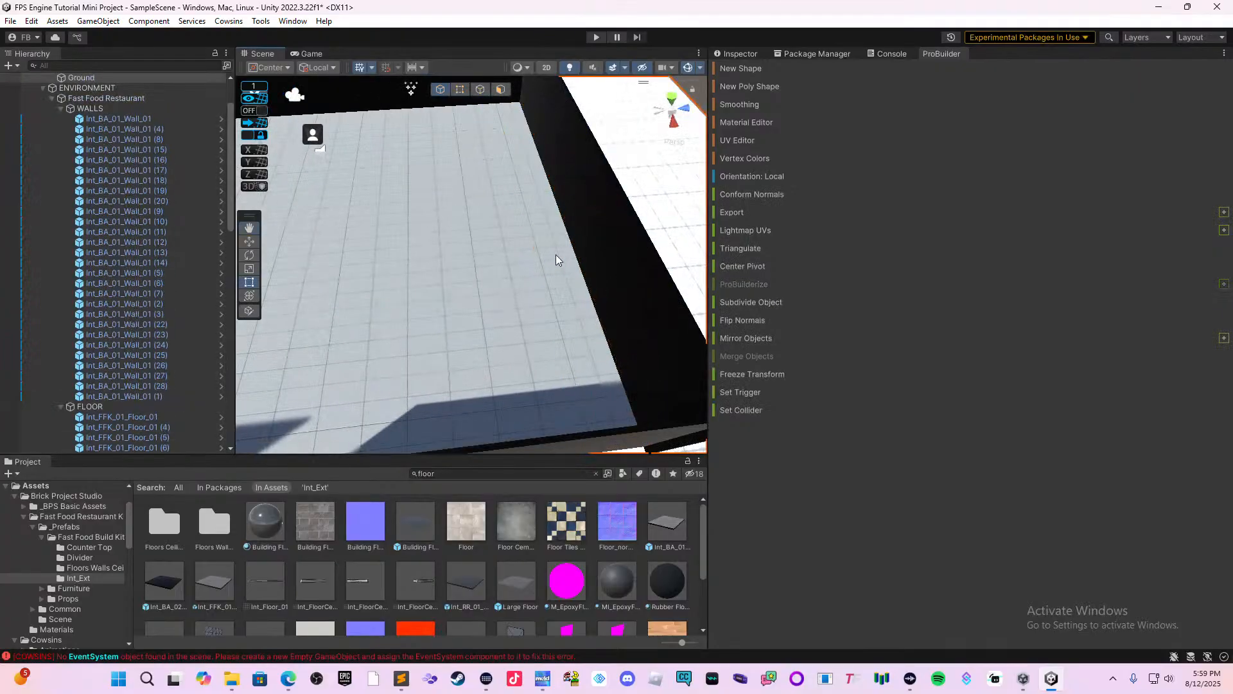
right_click_drag(556, 254, 508, 243)
right_click_drag(616, 276, 501, 262)
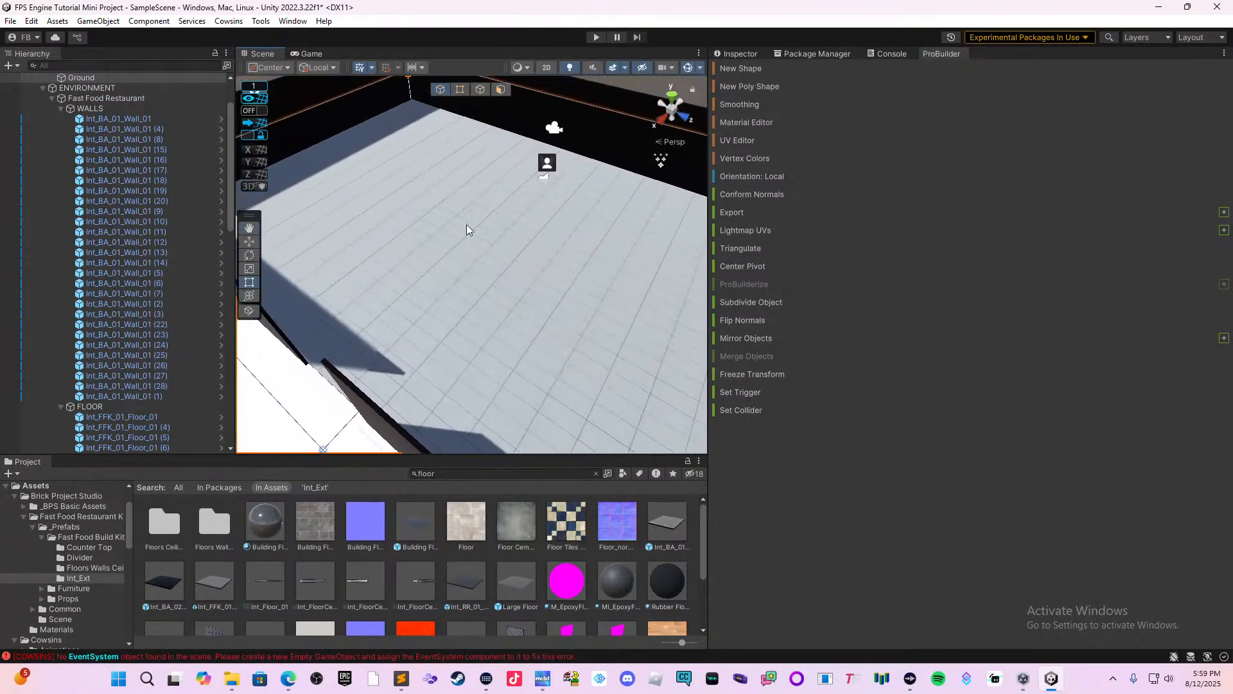
middle_click_drag(466, 230, 477, 314)
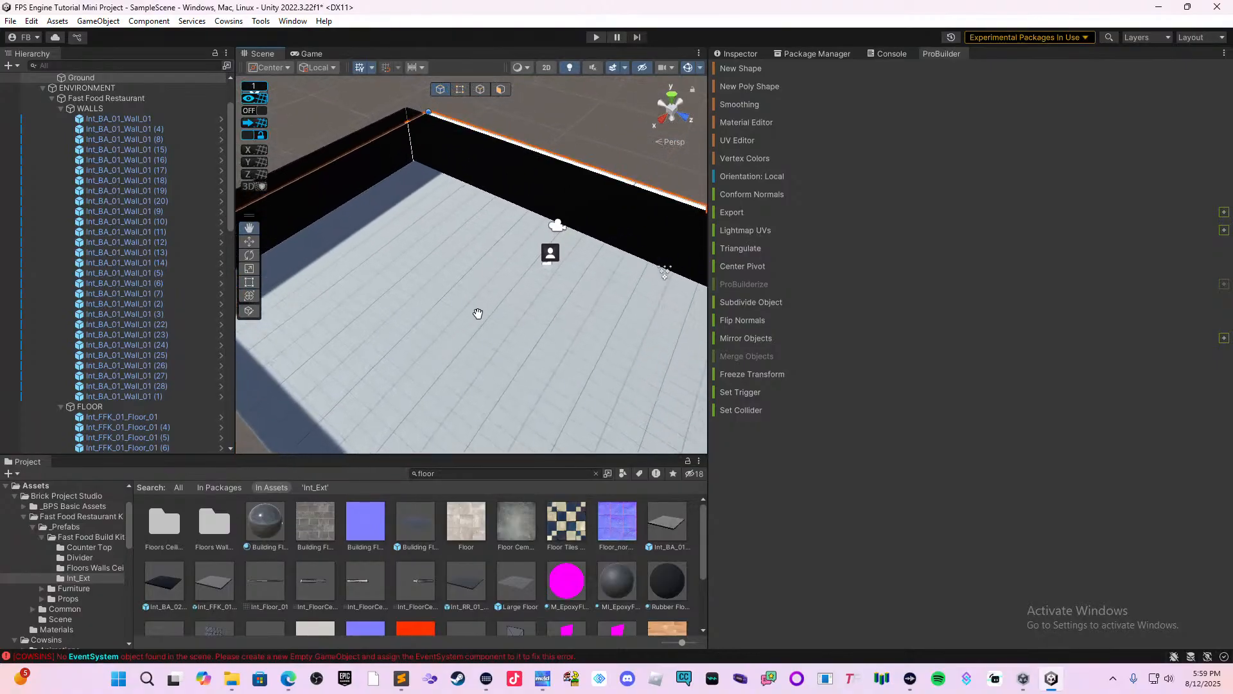
right_click_drag(478, 314, 427, 304)
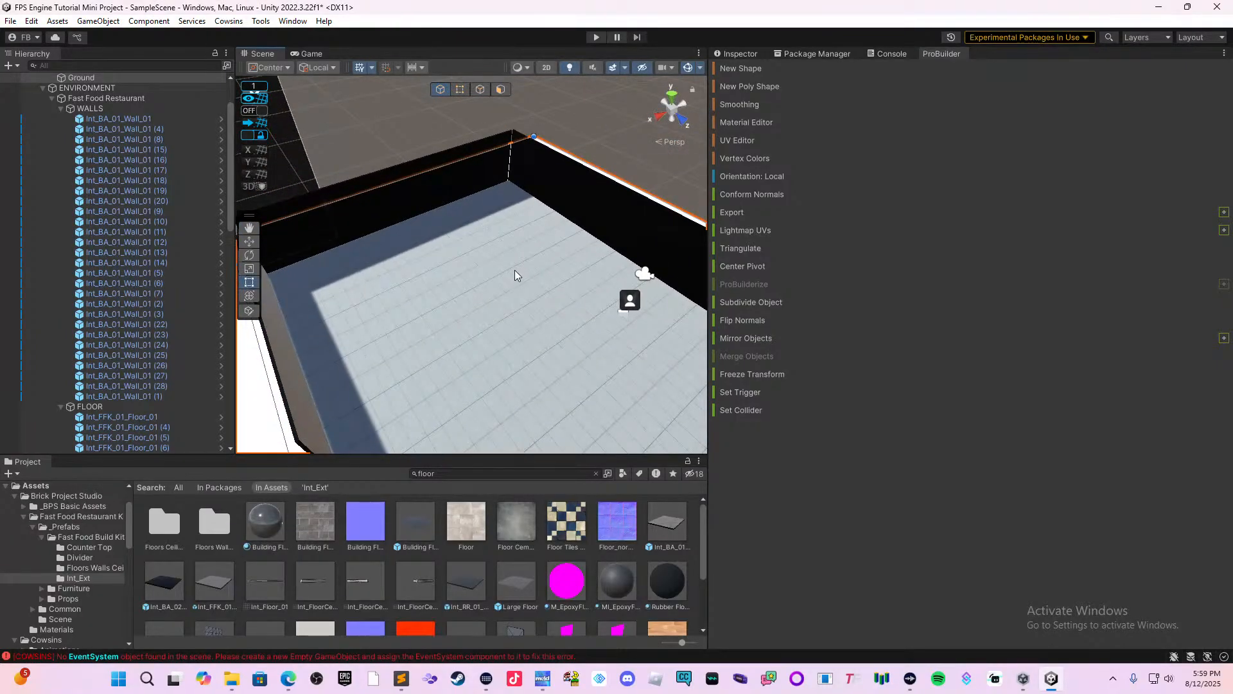
right_click_drag(549, 273, 542, 255)
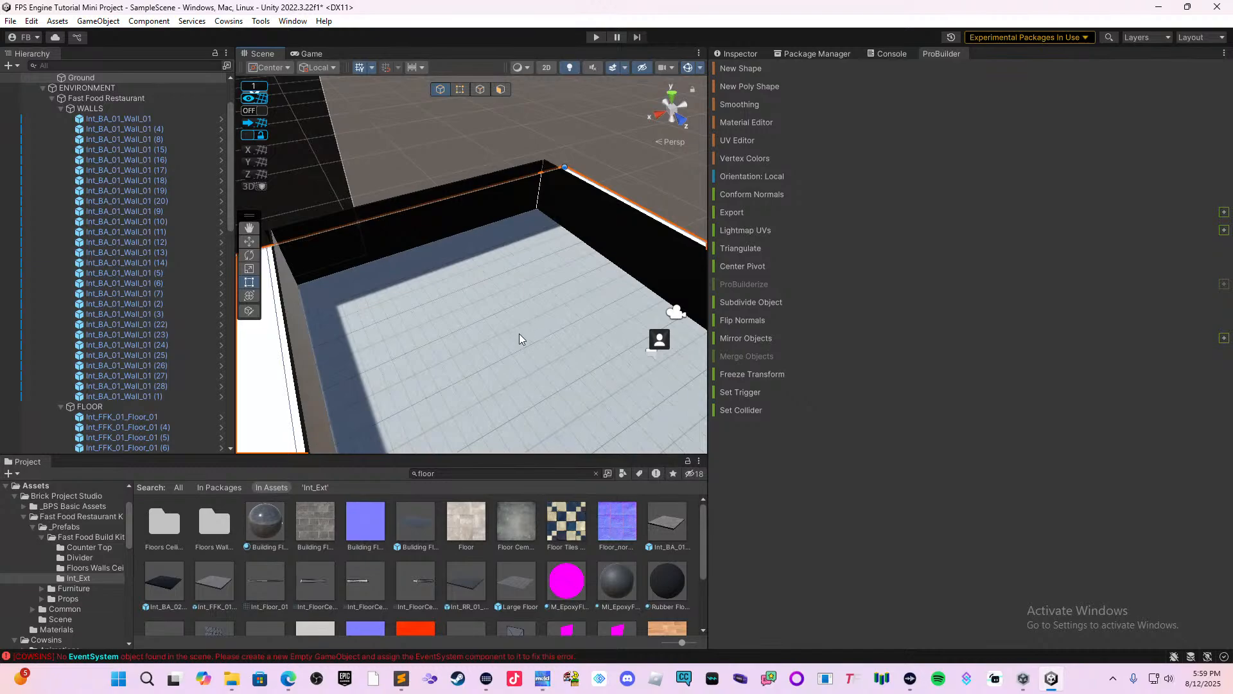
scroll(509, 315, "down", 1)
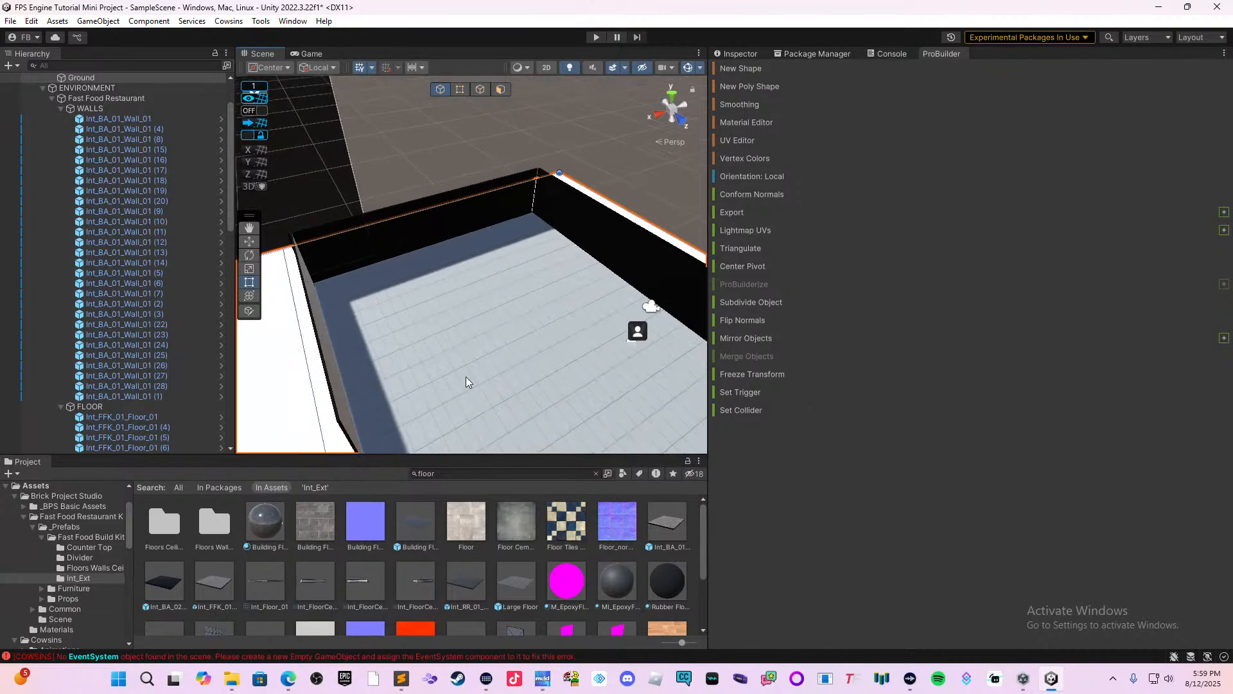
Clear the floor search in the project assets, open the Cowsins Prefabs folder and show the Inspector.
left_click(178, 488)
left_click(168, 535)
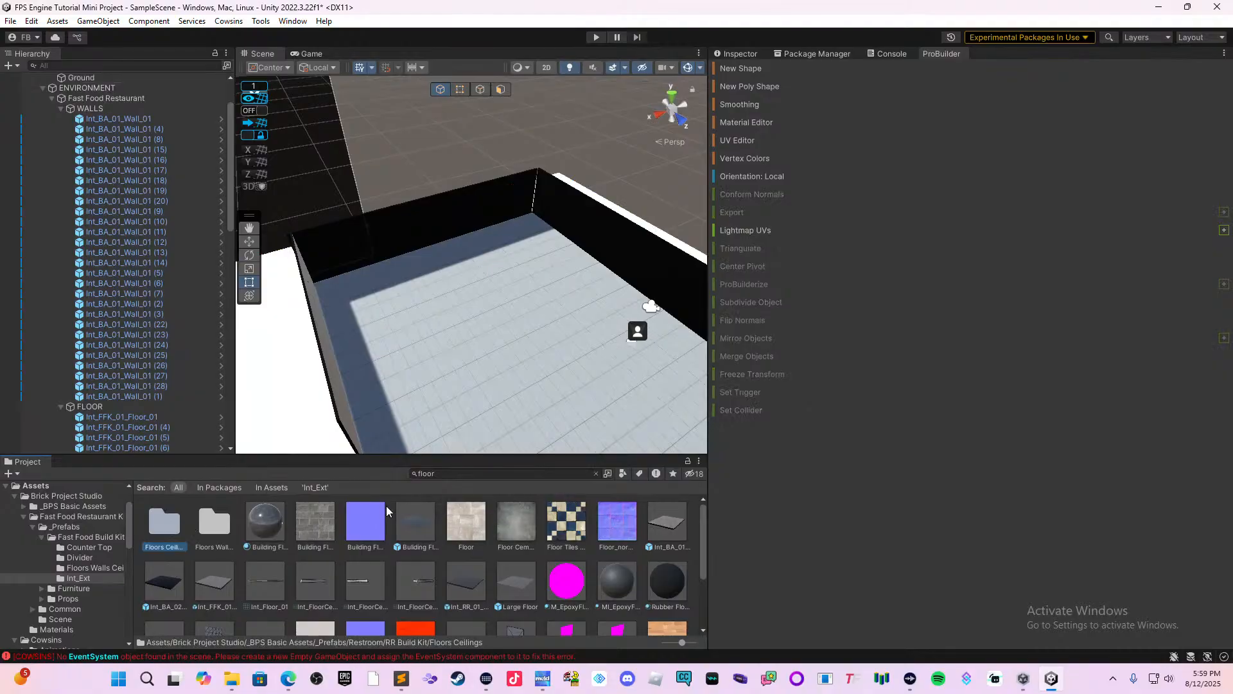
left_click(596, 473)
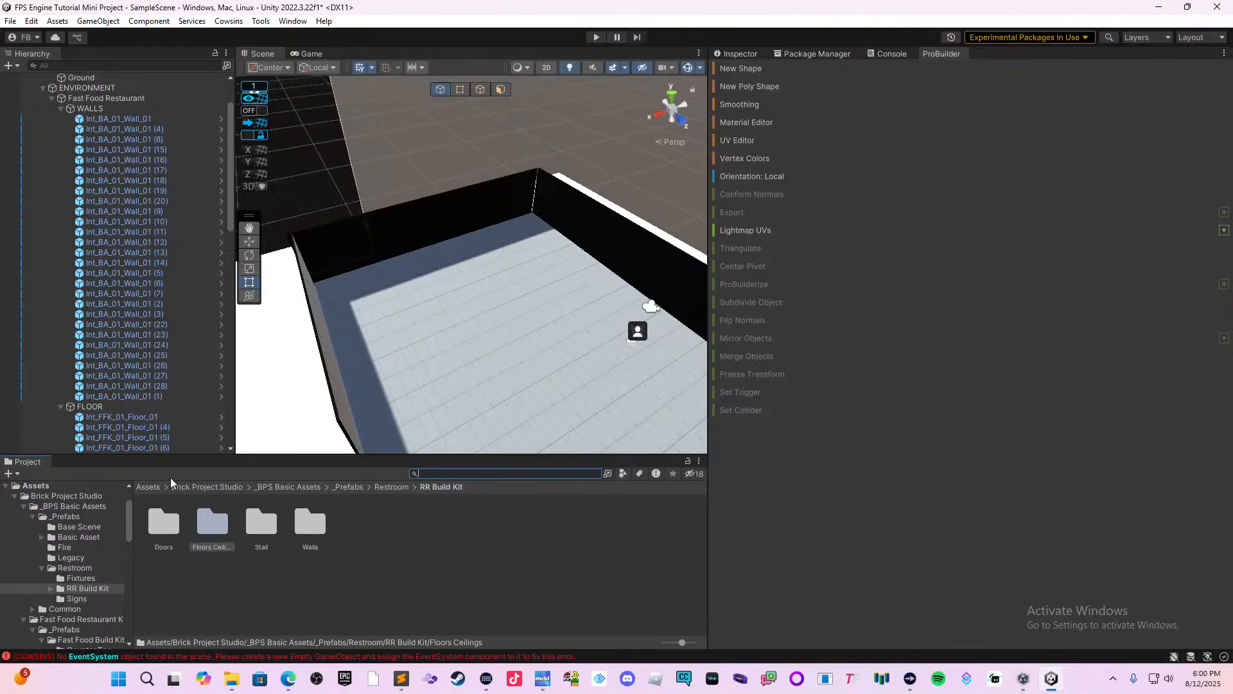
left_click(147, 486)
double_click(212, 522)
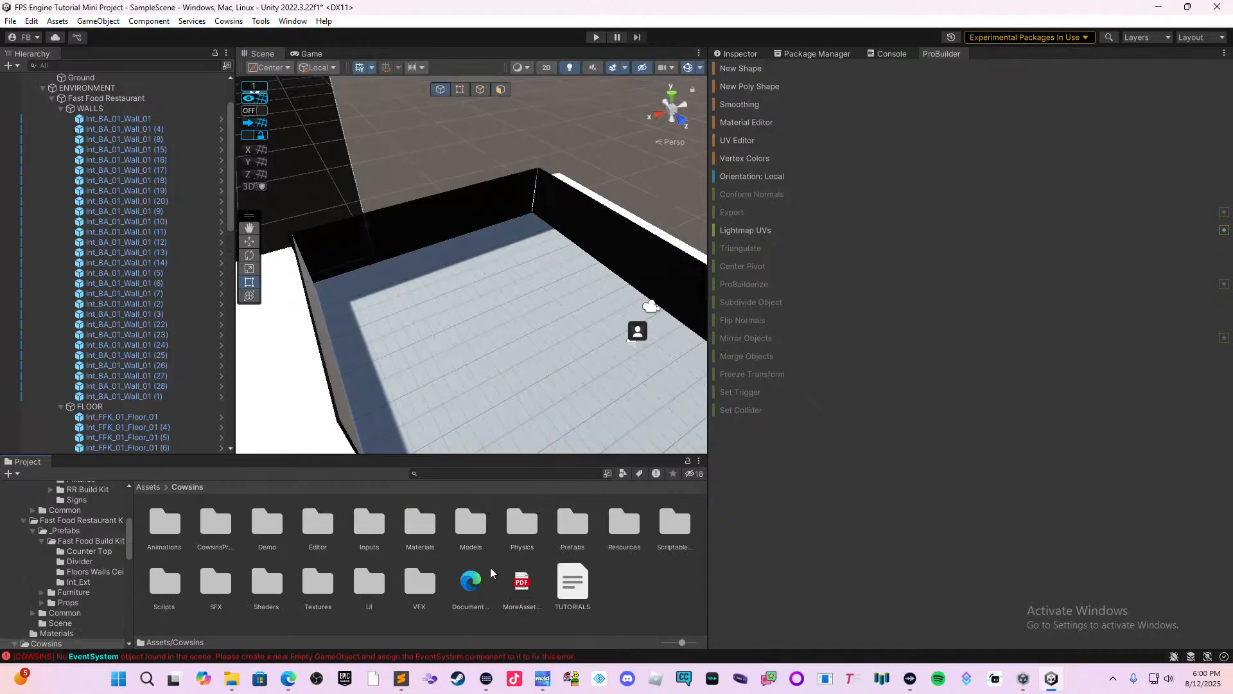
double_click(570, 524)
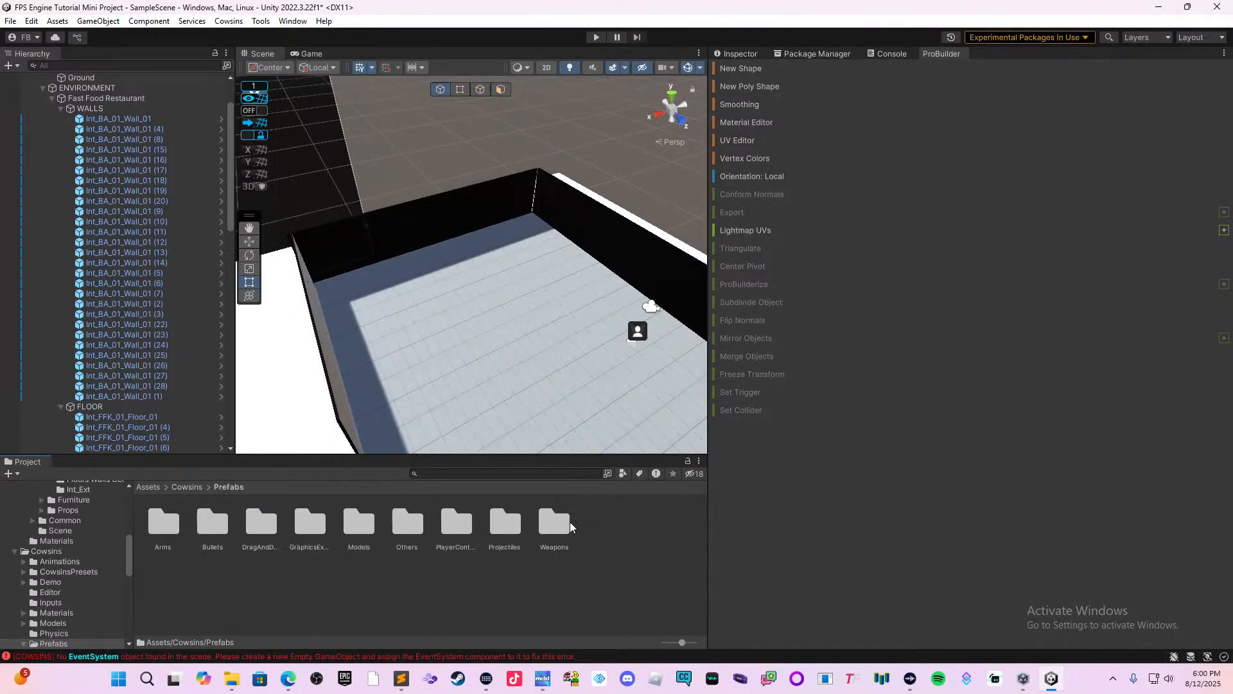
left_click(528, 572)
left_click(749, 54)
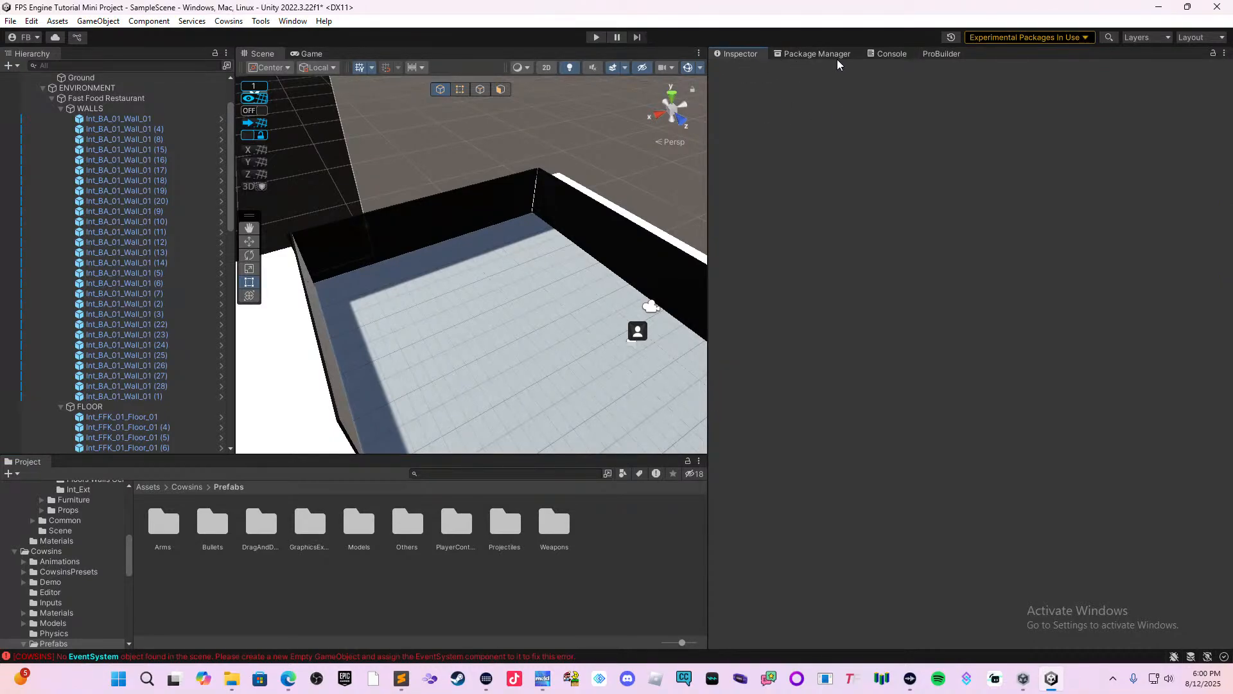
Search the Unity Registry in the Package Manager for Cowsins.
left_click(820, 55)
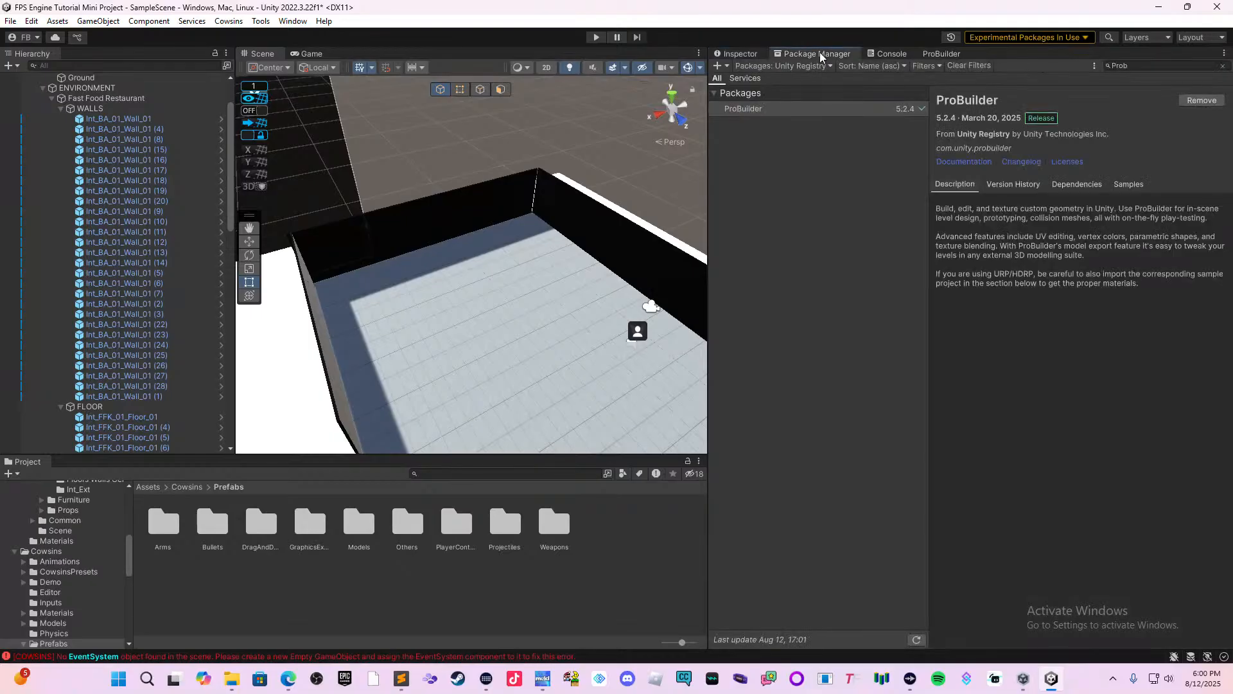
left_click(1120, 59)
type("Prob")
type("Cowsin")
type("s")
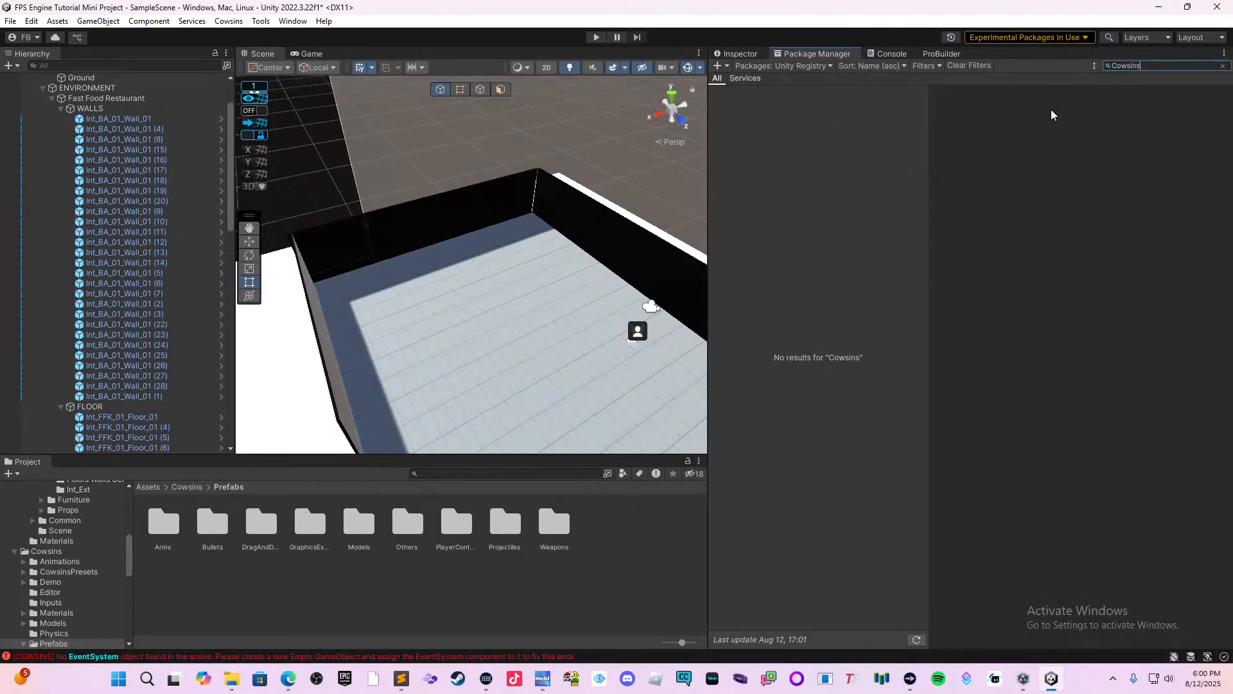
Switch the package source to In Project and from there to My Assets.
left_click(815, 67)
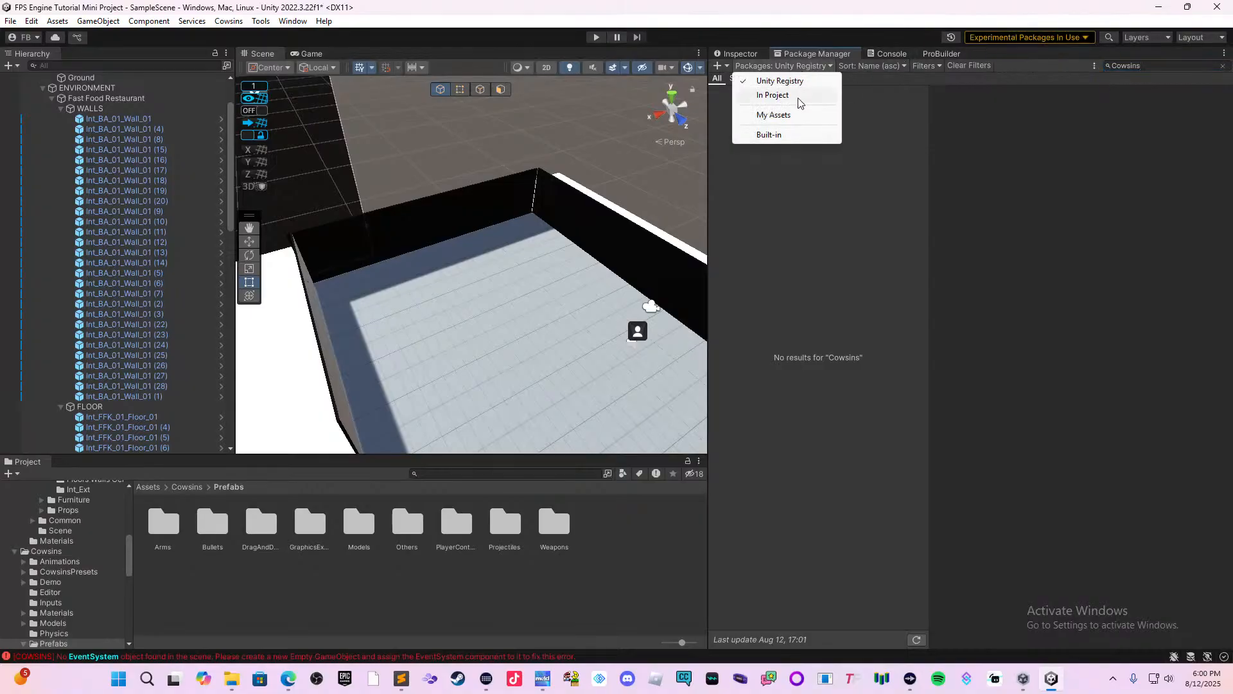
left_click(796, 97)
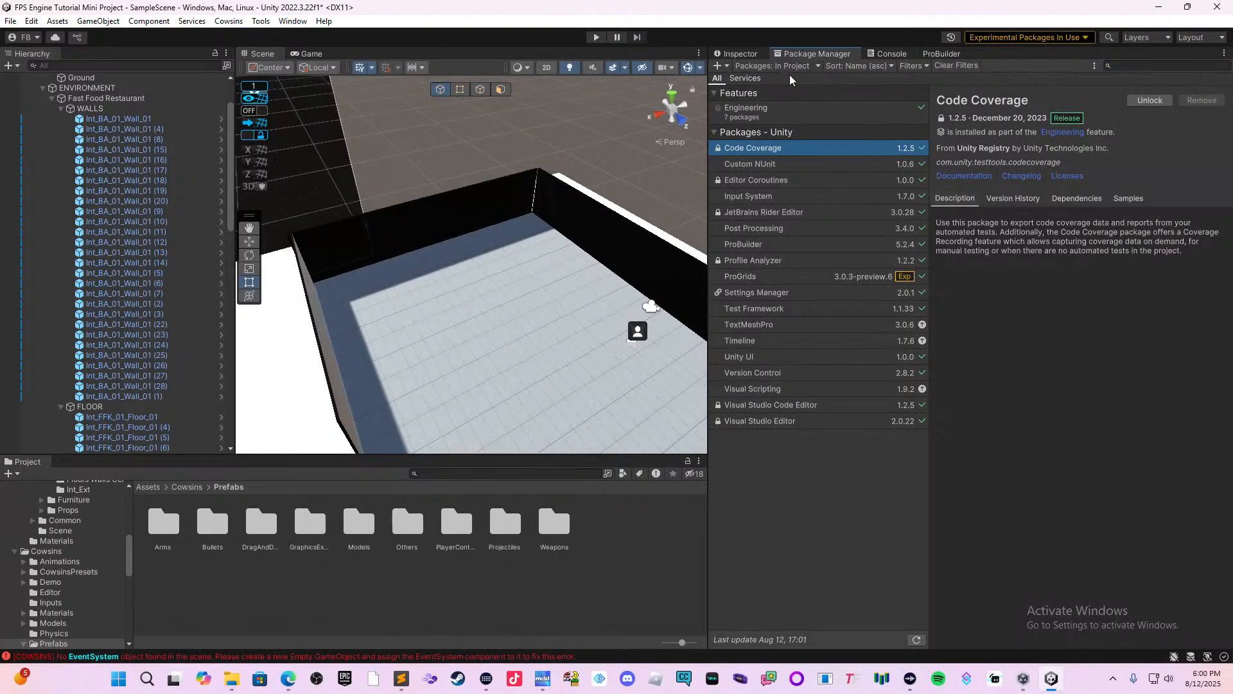
left_click(790, 67)
left_click(812, 115)
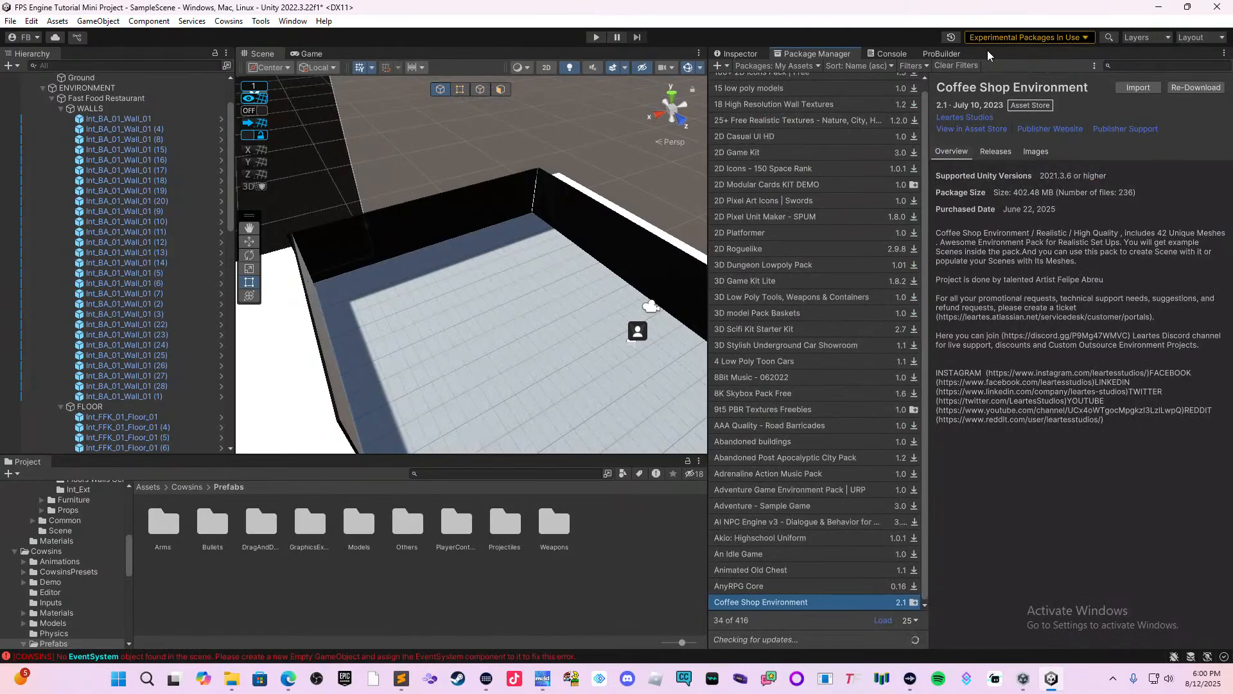
Search My Assets for "Cows" and replace that search term with "A.I".
left_click(1124, 63)
type("Cows")
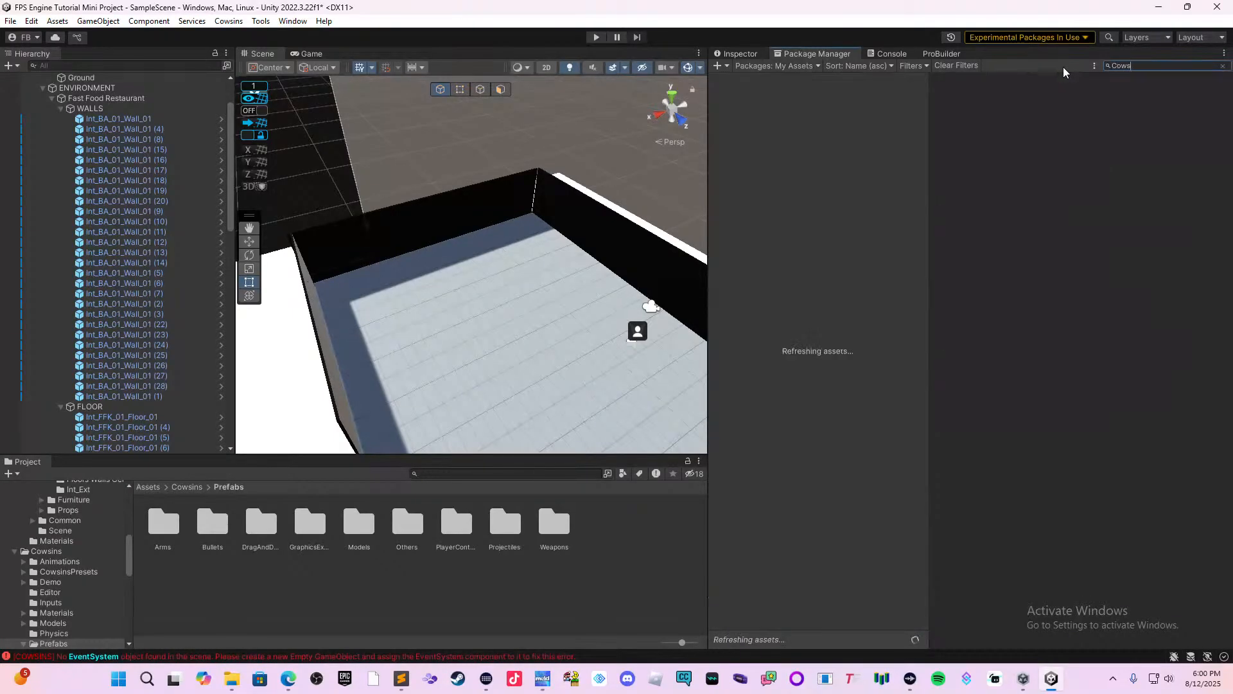
key("BackSpace")
key("BackSpace")
key("BackSpace")
type("A.I")
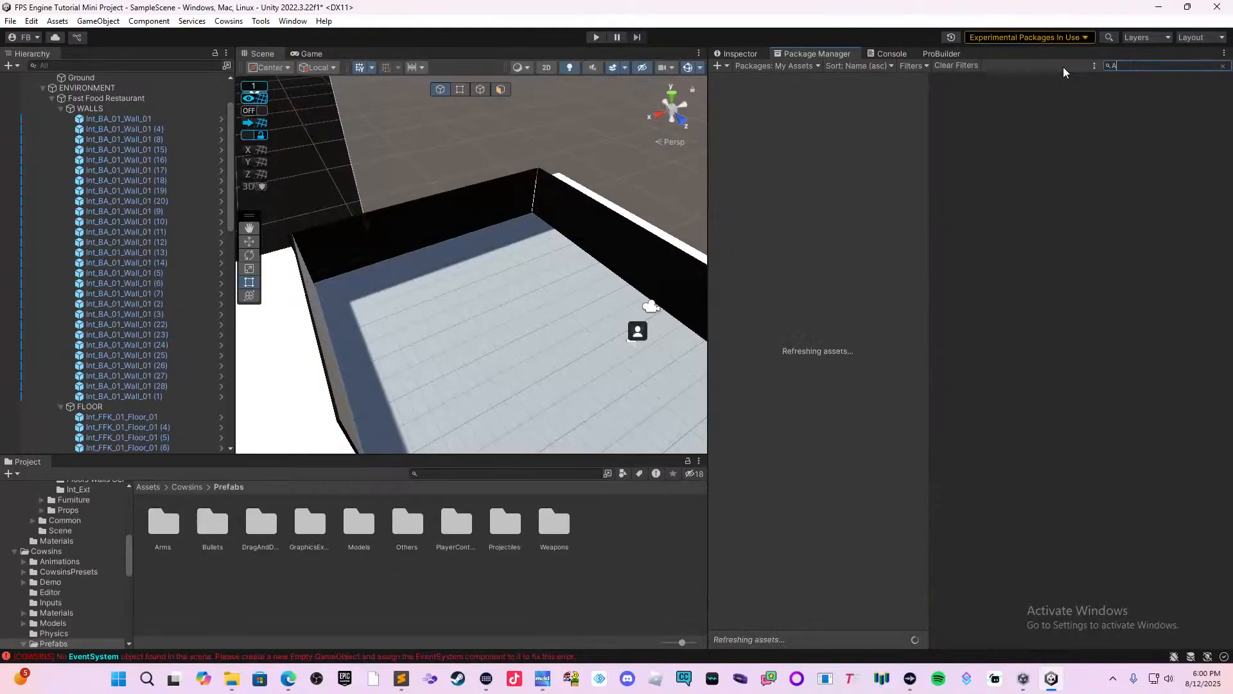
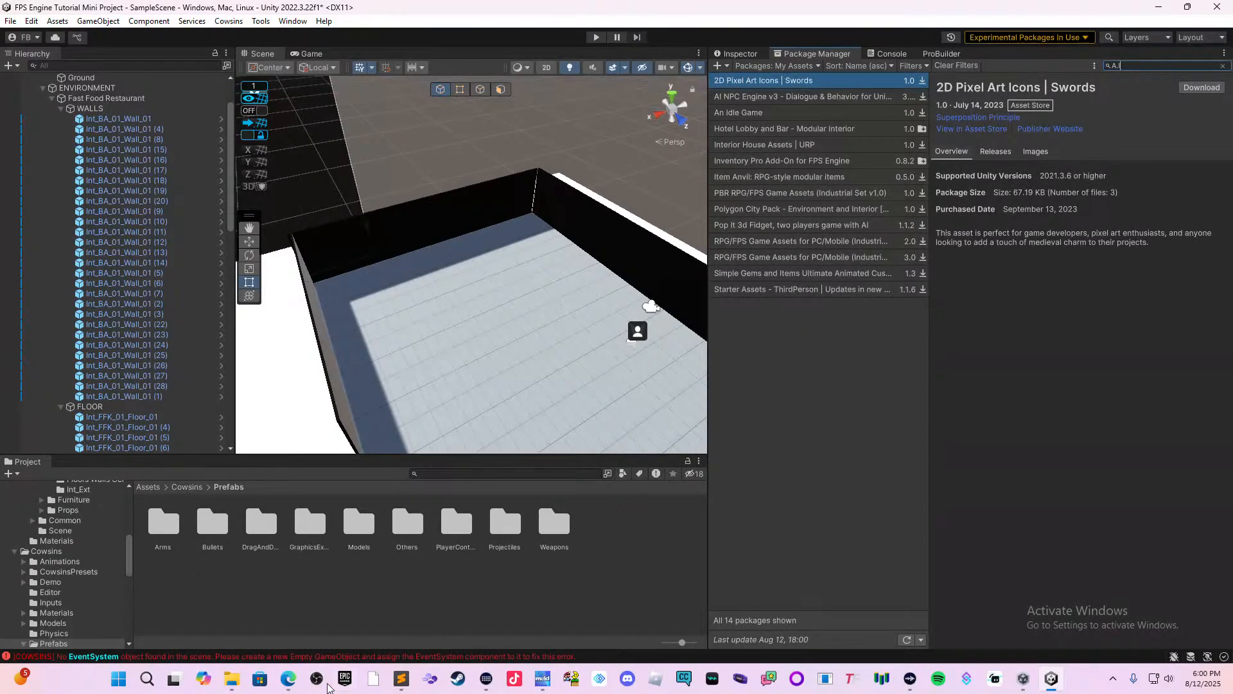
Switch to File Explorer and search the Downloads folder for "cow".
mouse_move(239, 680)
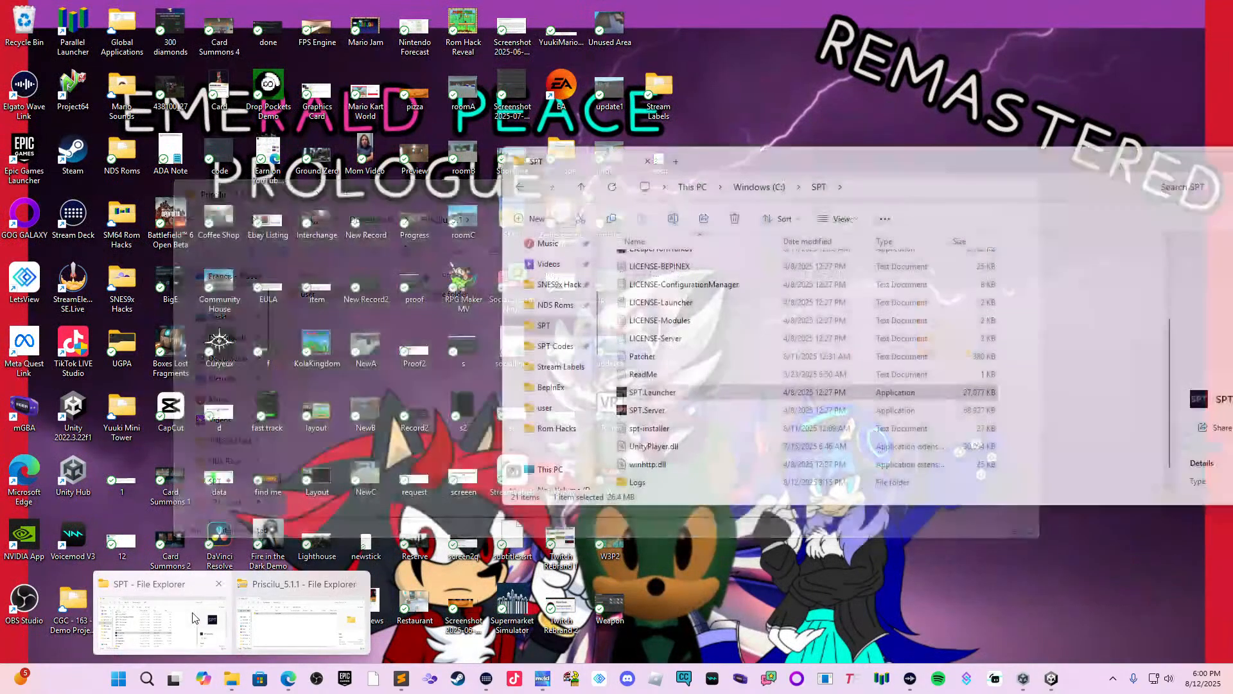
left_click(160, 620)
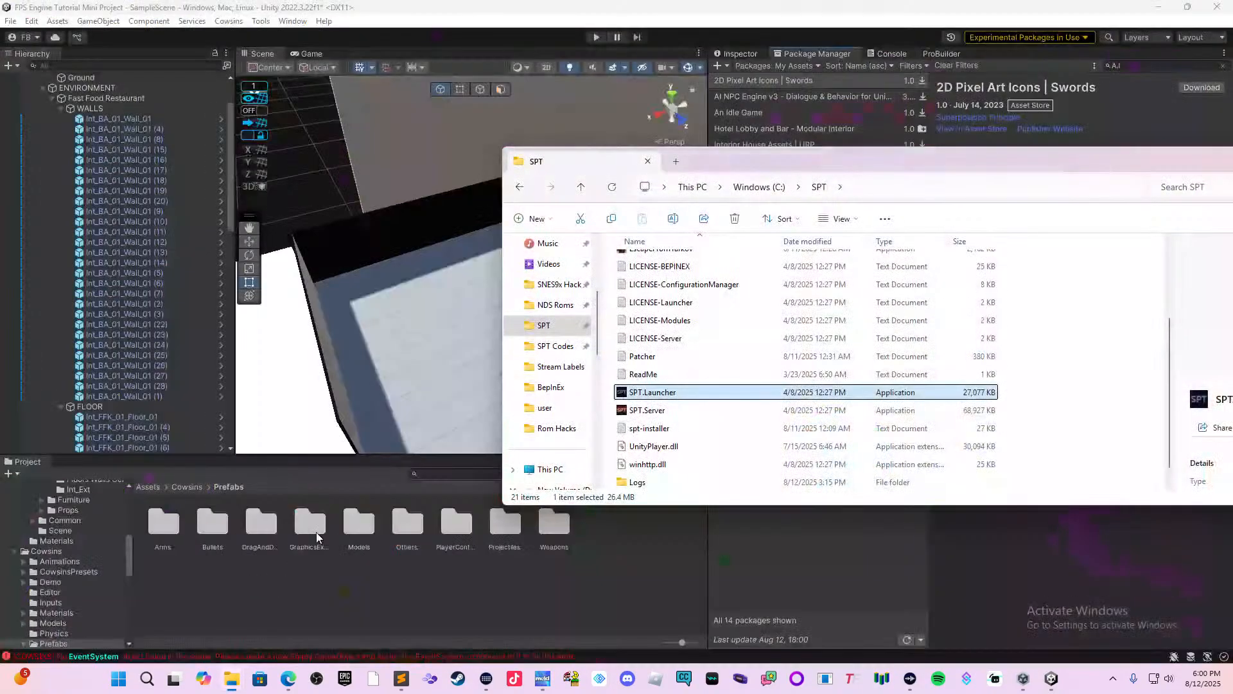
scroll(600, 349, "up", 2)
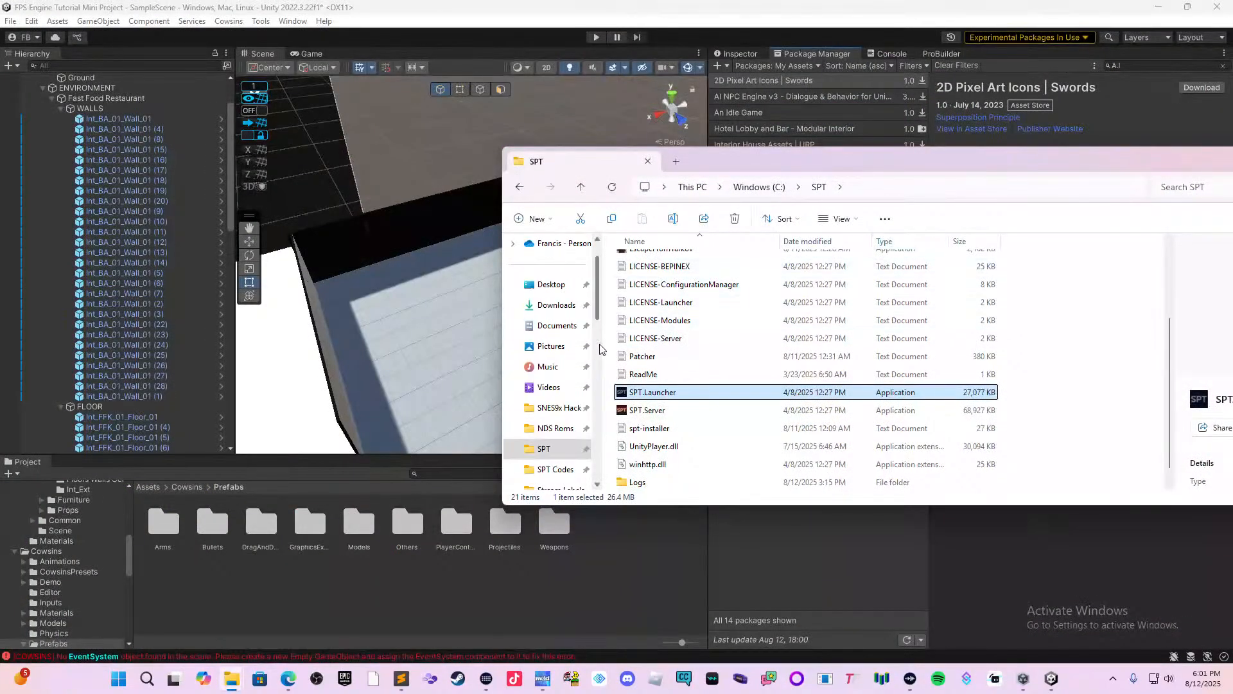
left_click(556, 304)
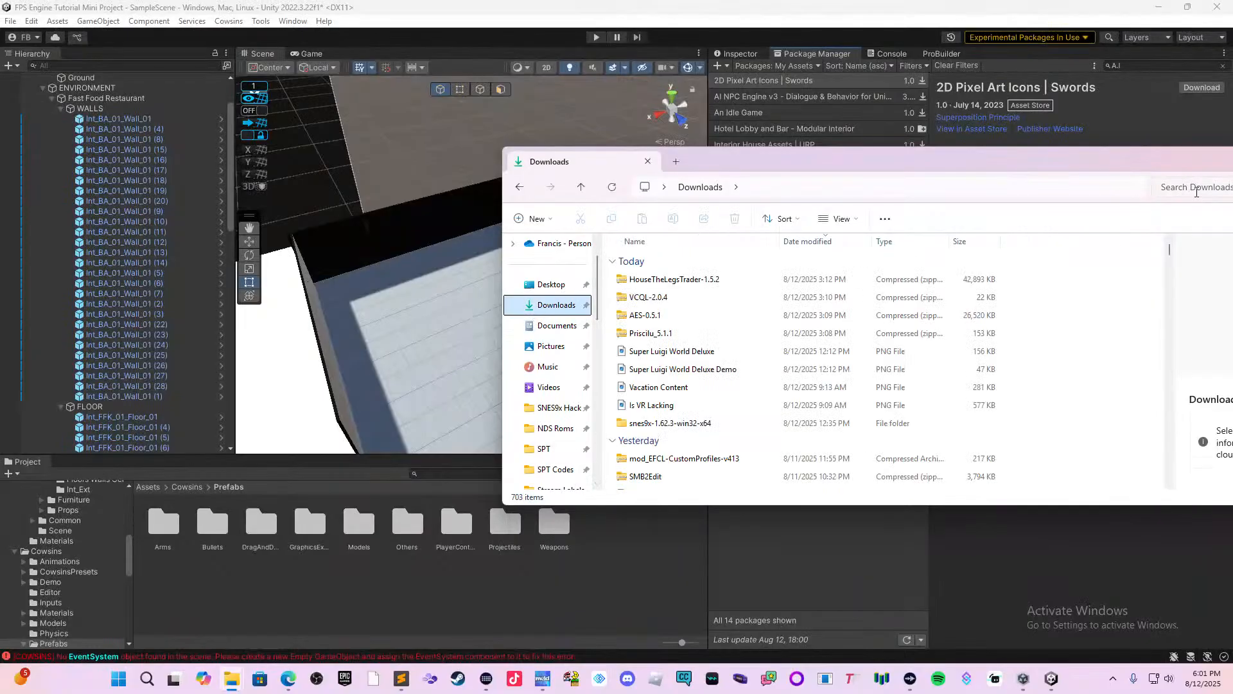
left_click(1196, 187)
type("cow")
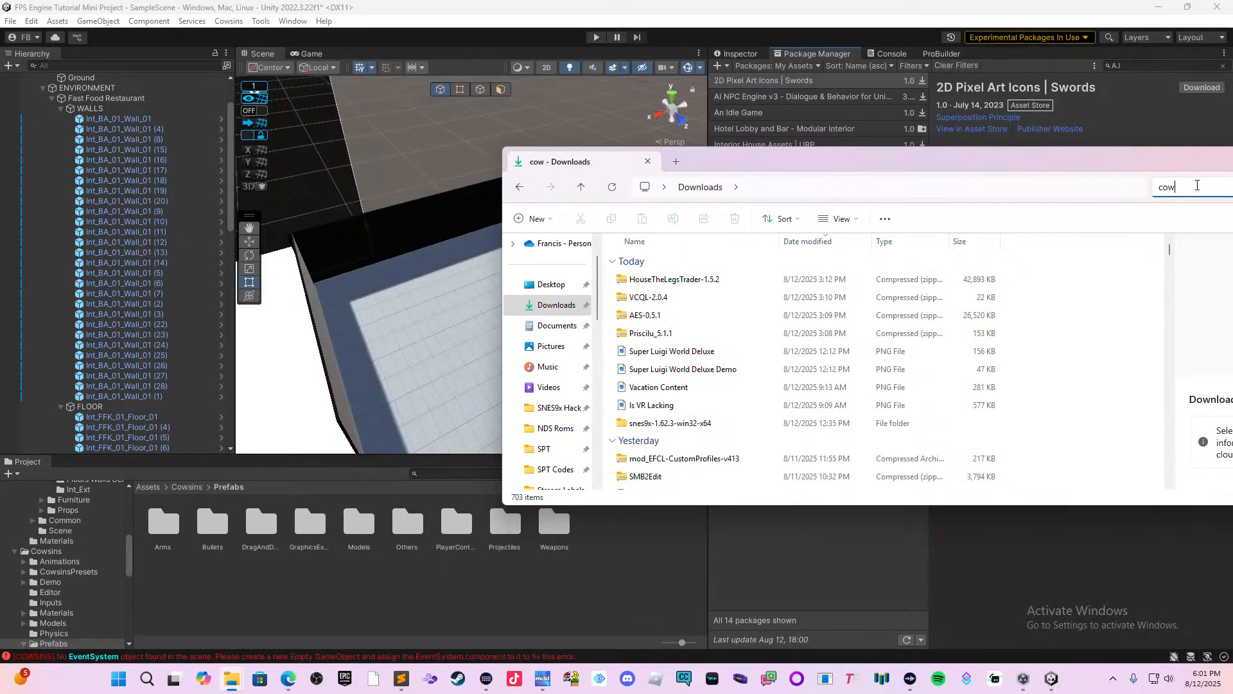
type("sions")
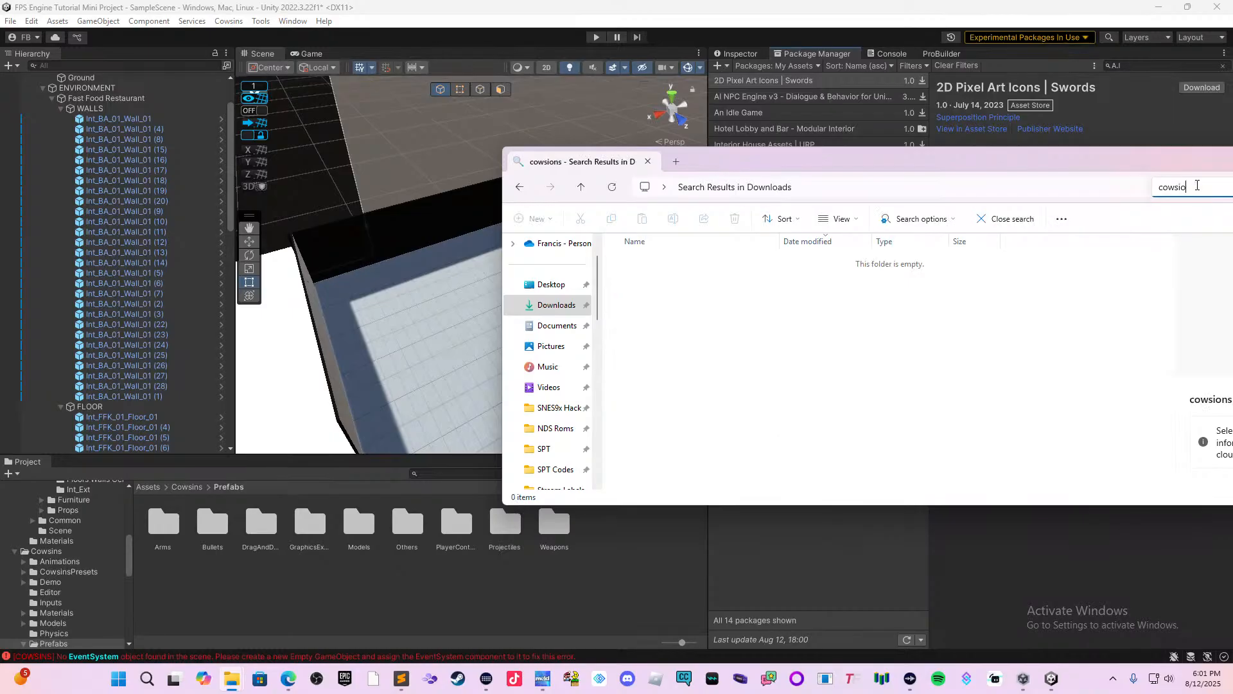
key("BackSpace")
key("BackSpace")
key("BackSpace")
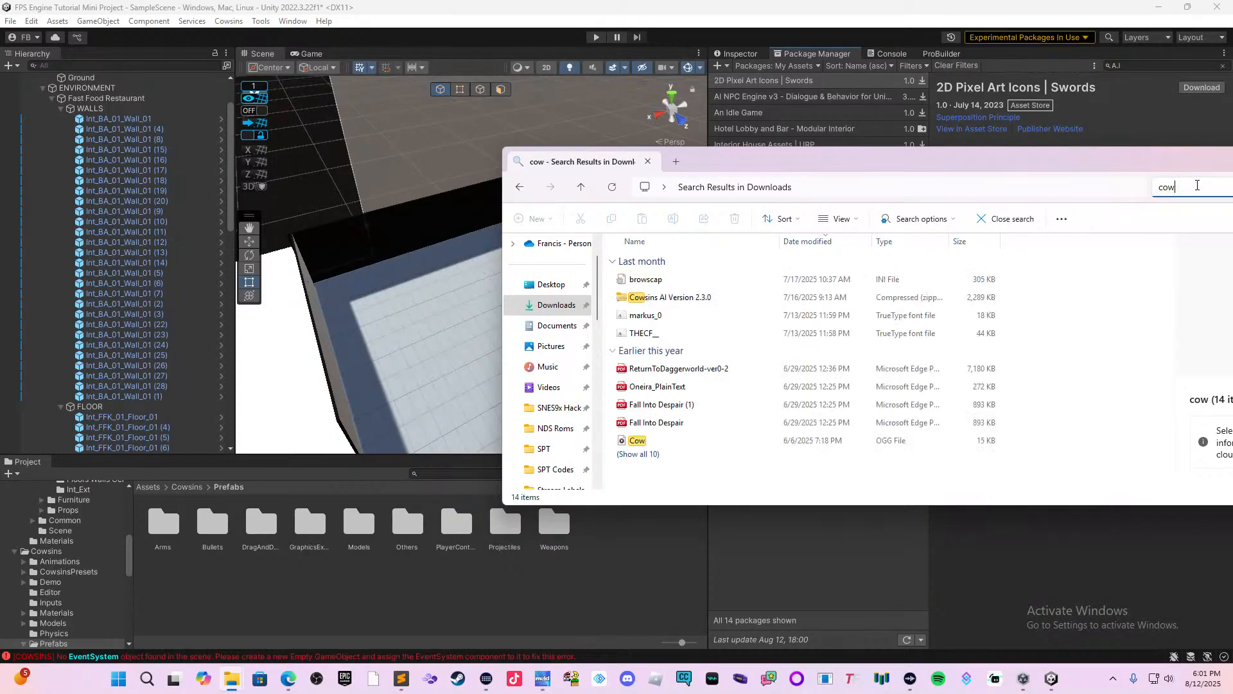
Open the Cowsins AI Version 2.3.0 archive and select its __MACOSX and Cowsins AI folders.
left_click(729, 301)
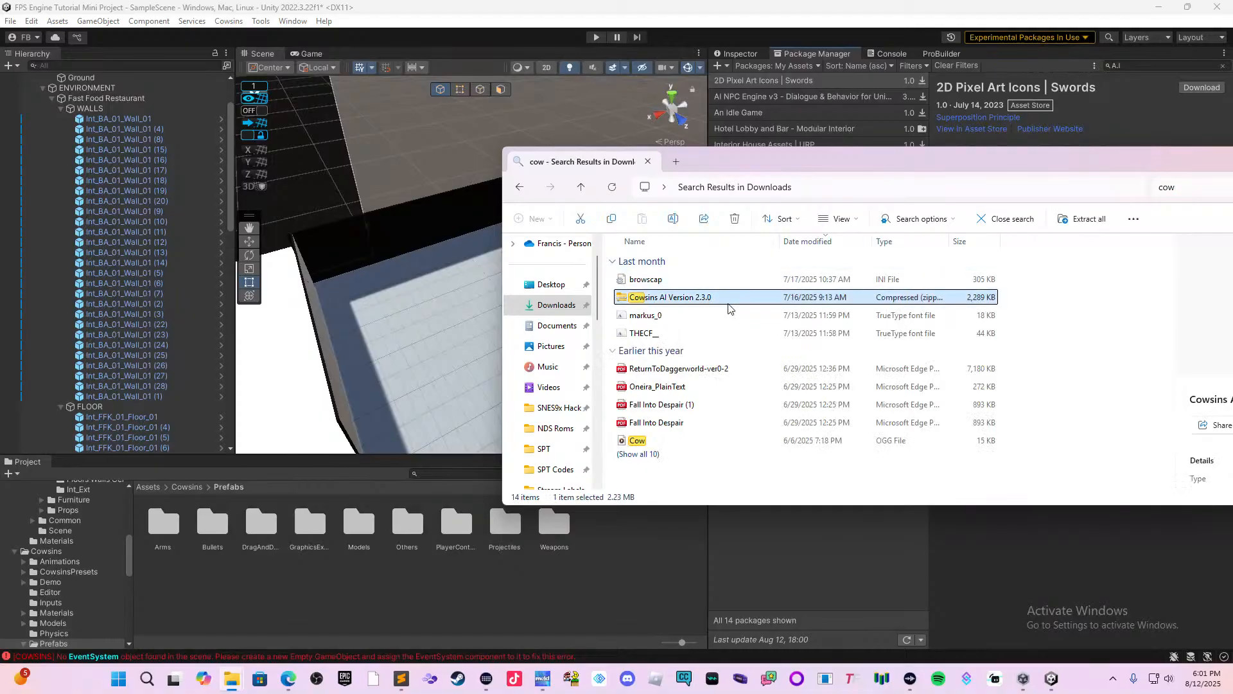
double_click(722, 299)
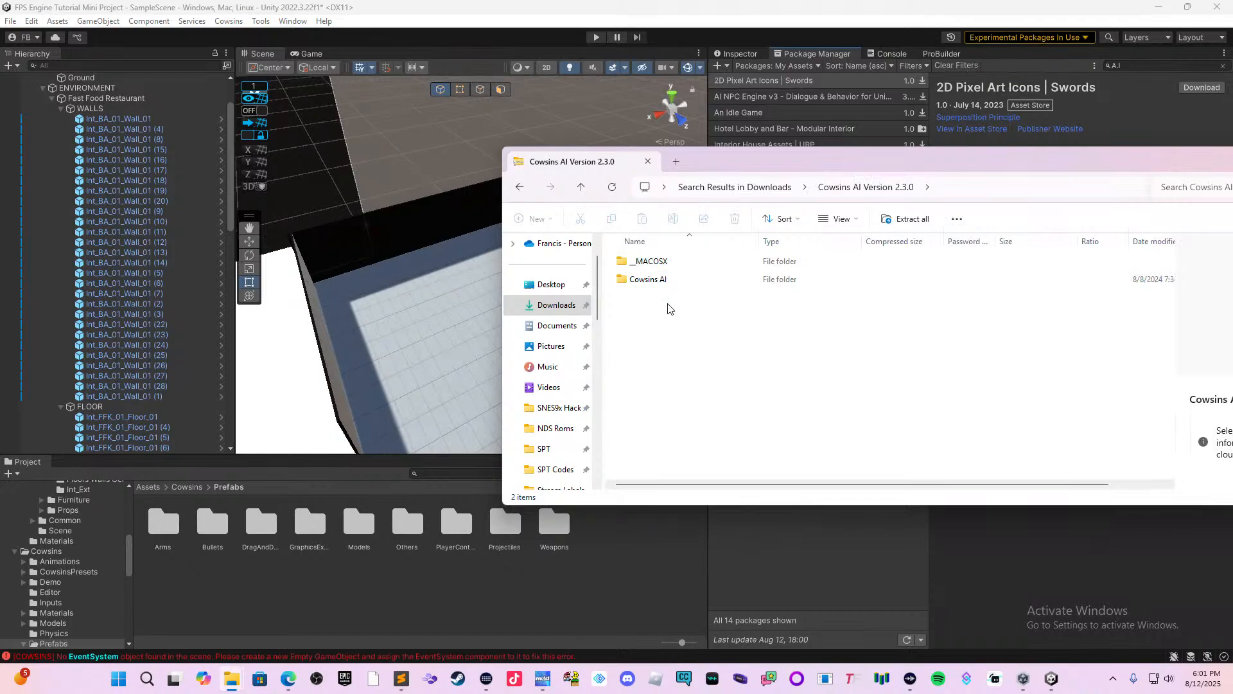
left_click_drag(668, 303, 677, 285)
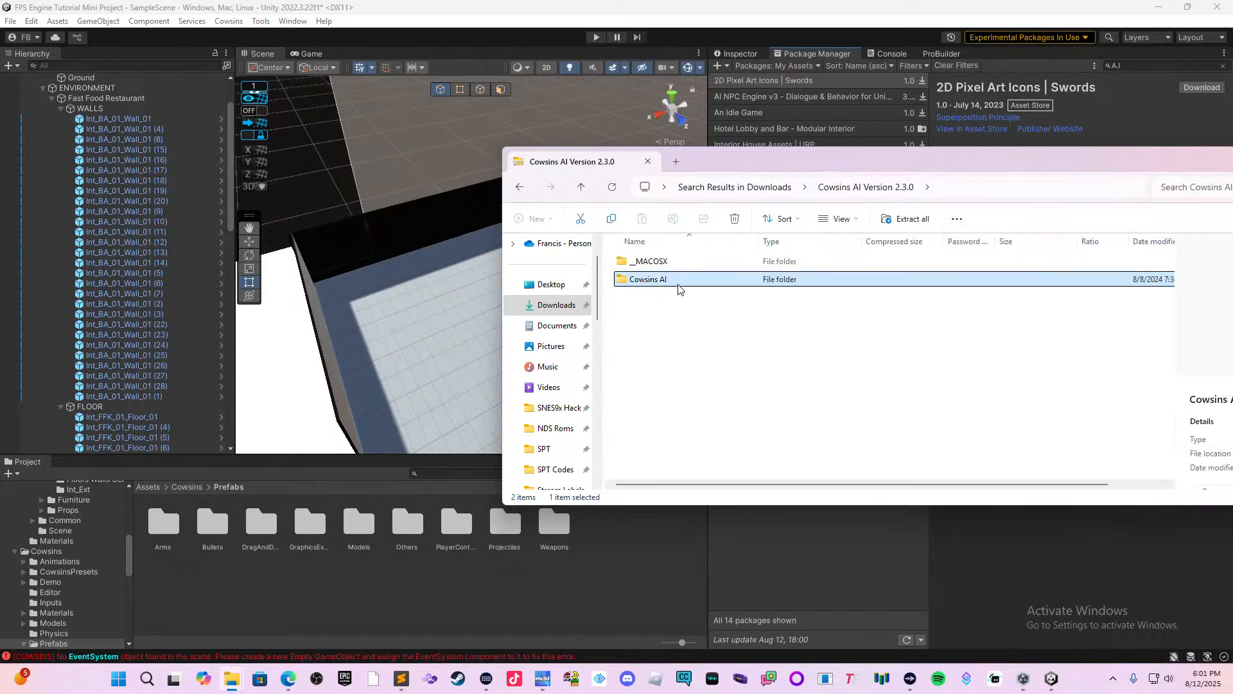
left_click(658, 332)
left_click_drag(657, 334, 669, 257)
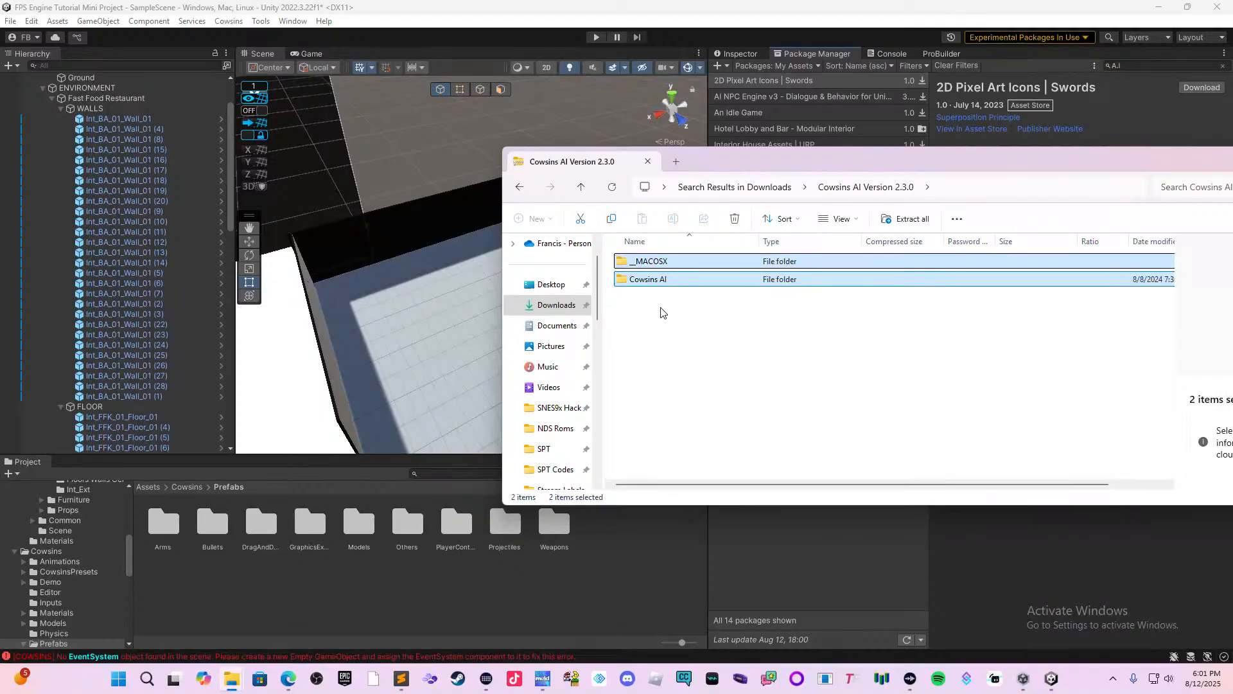
Switch to Unity Hub, show the FPS Engine Tutorial Mini Project in File Explorer and open its Assets folder.
mouse_move(290, 677)
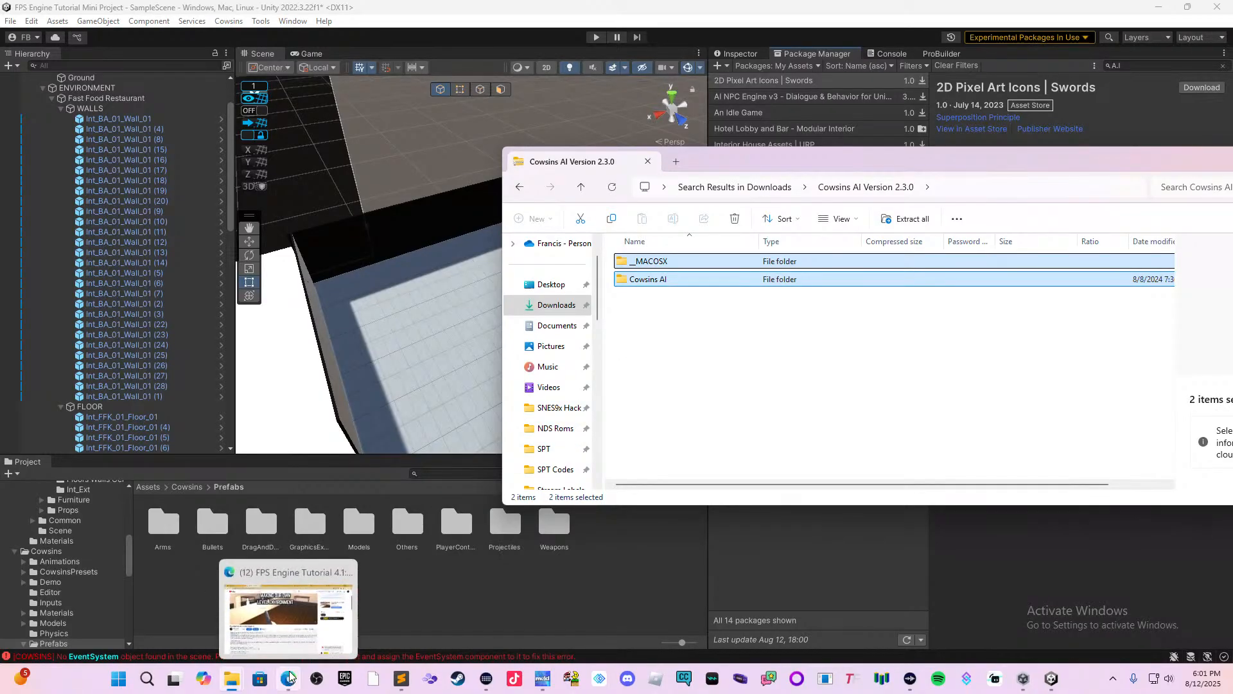
mouse_move(1051, 680)
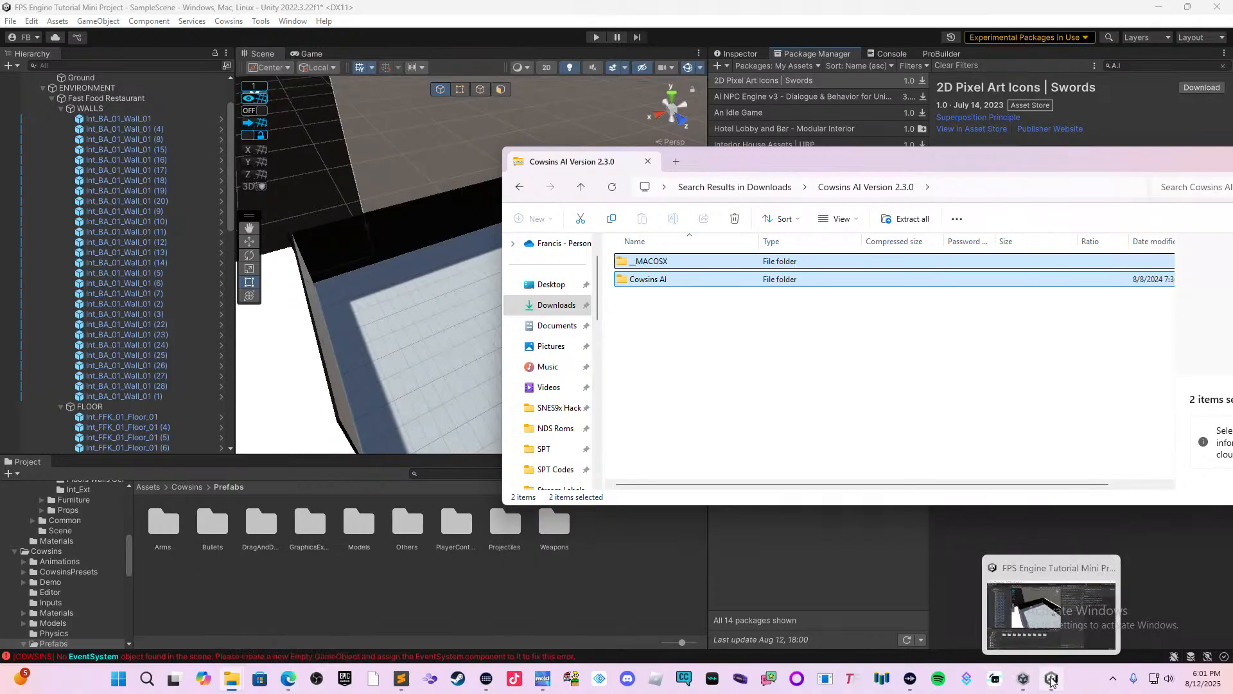
left_click(966, 562)
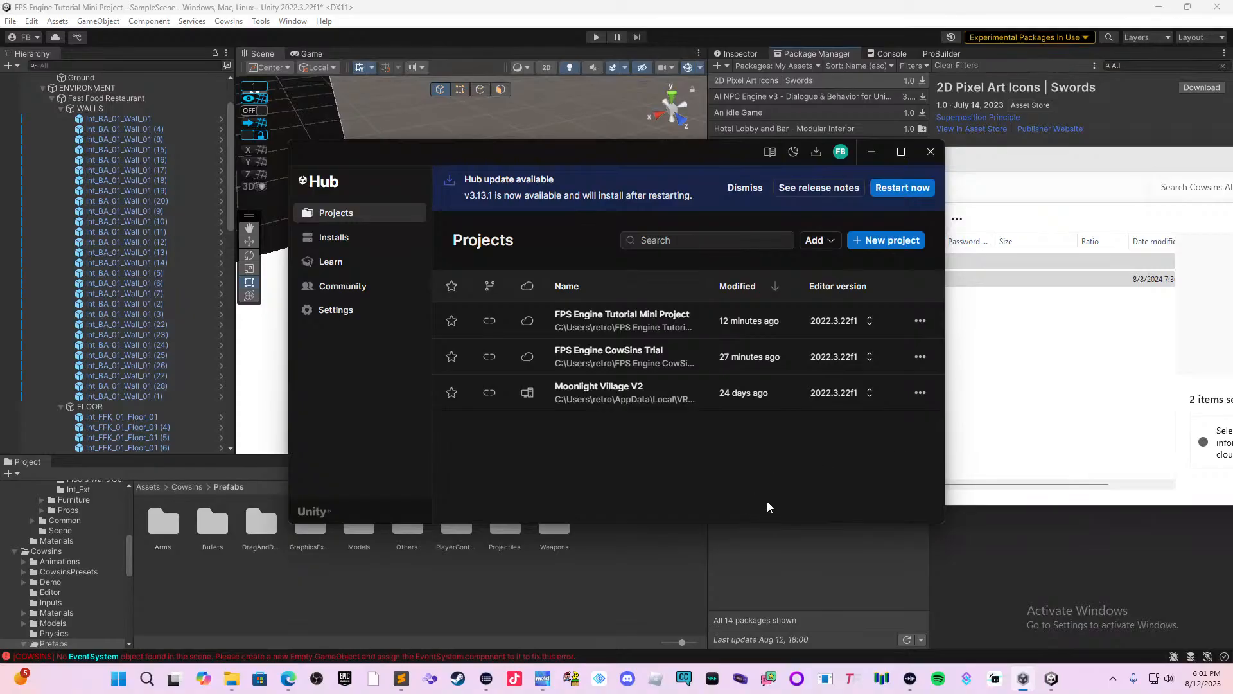
left_click(924, 325)
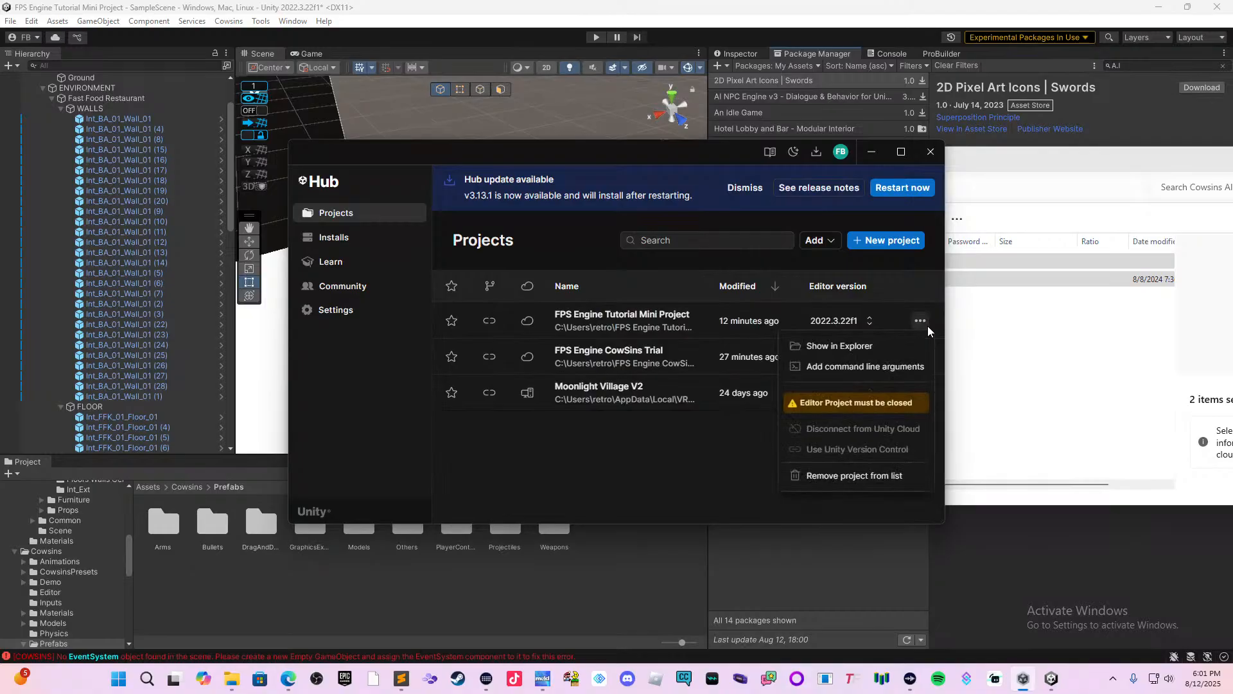
left_click(866, 350)
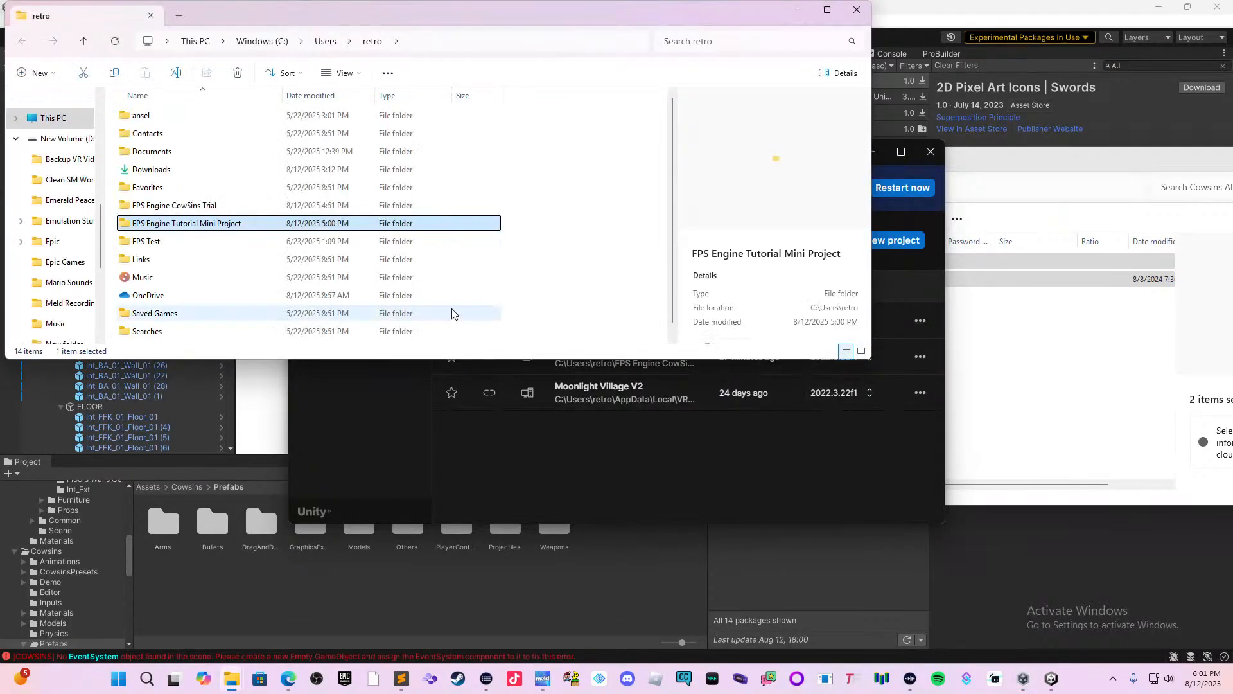
double_click(335, 220)
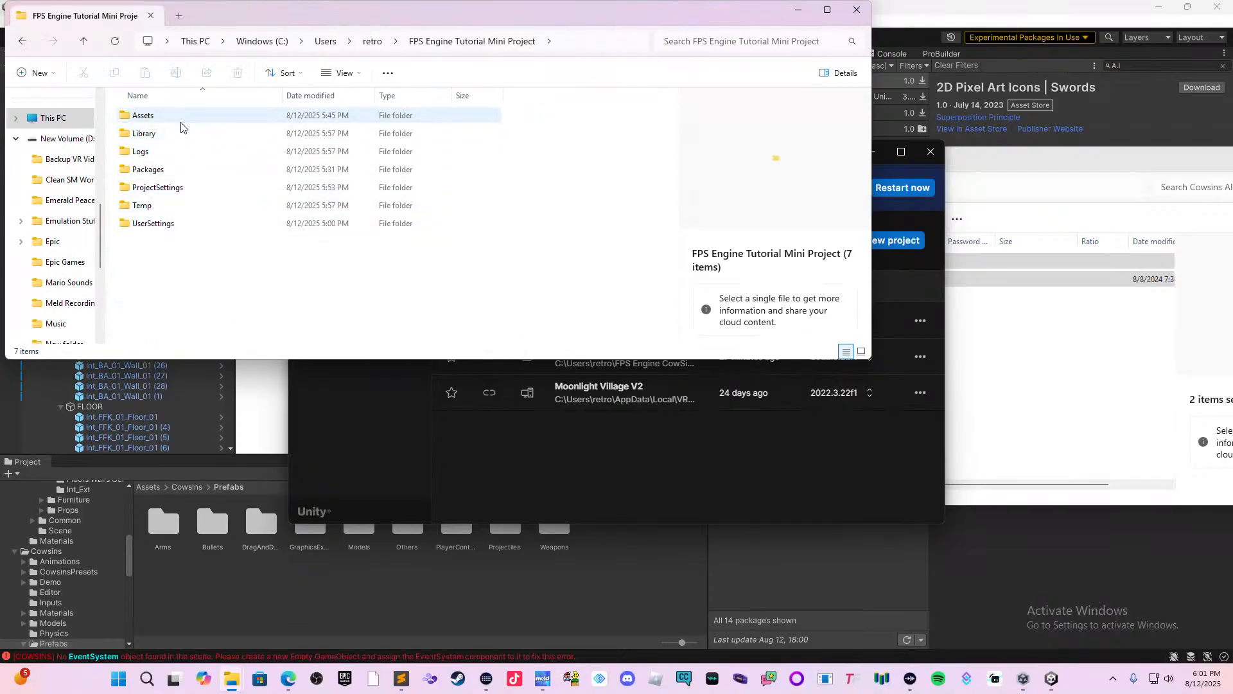
double_click(180, 121)
Copy the __MACOSX and Cowsins AI folders from the archive into the project's Assets folder and switch back to the Unity Editor.
left_click(1124, 322)
left_click_drag(965, 340, 650, 296)
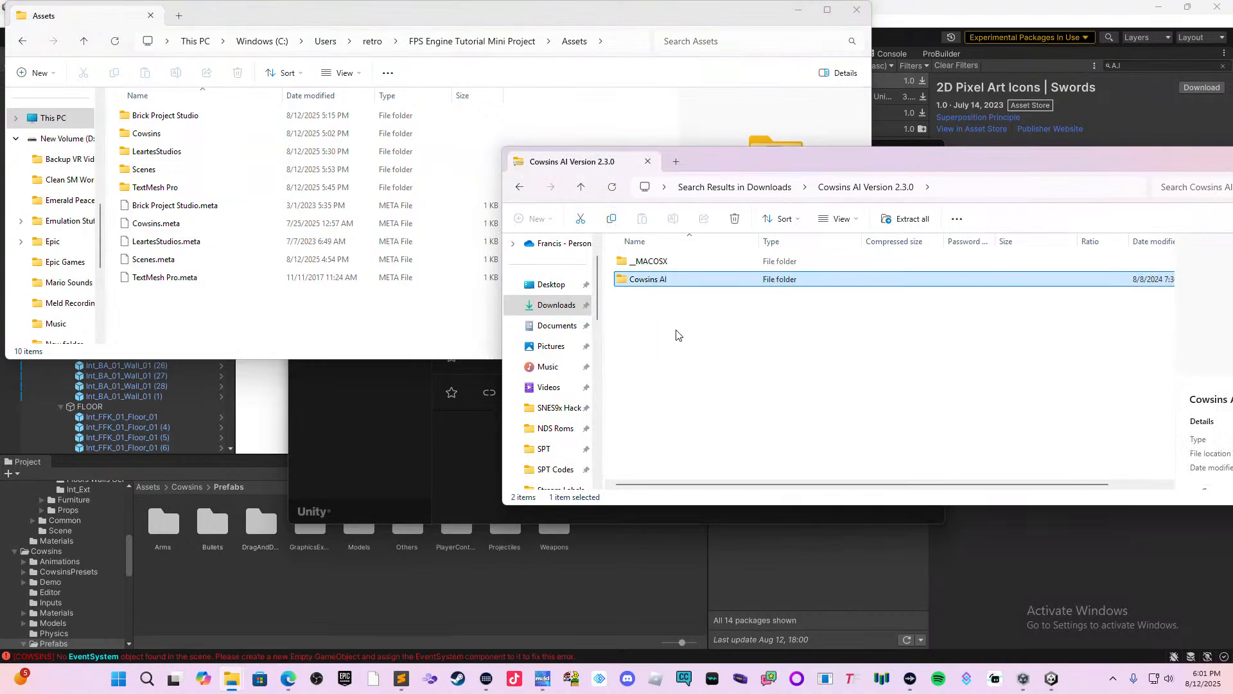
left_click_drag(679, 340, 292, 336)
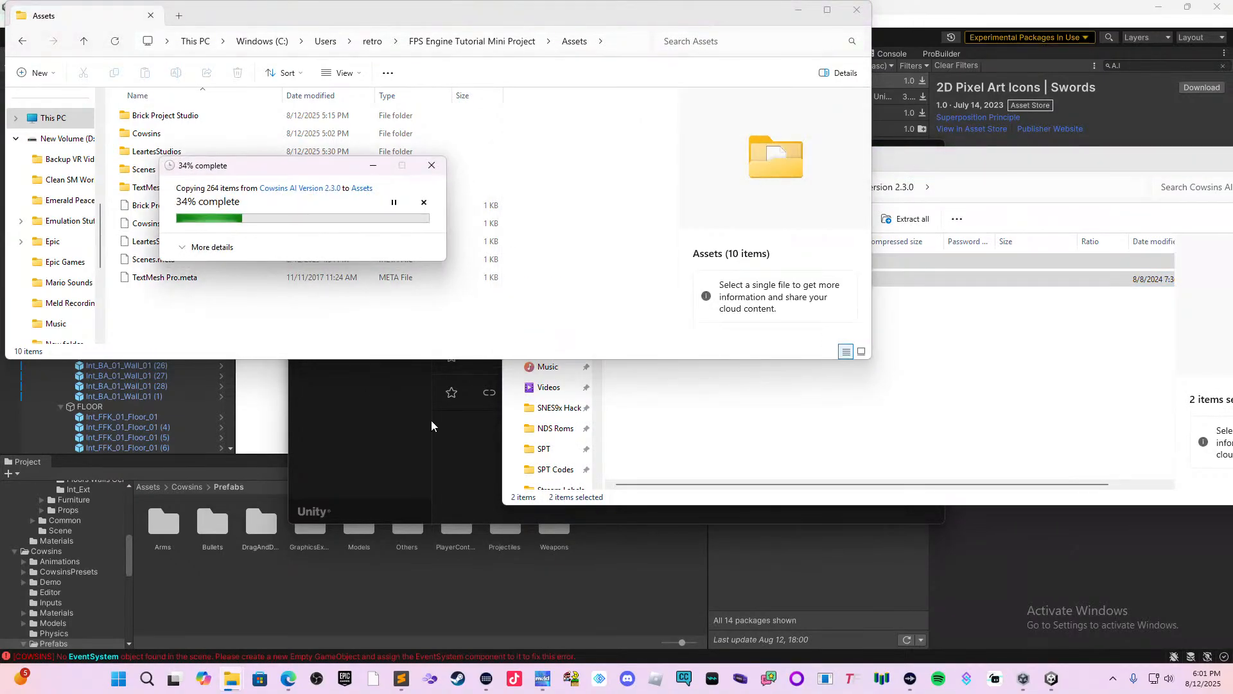
left_click(579, 569)
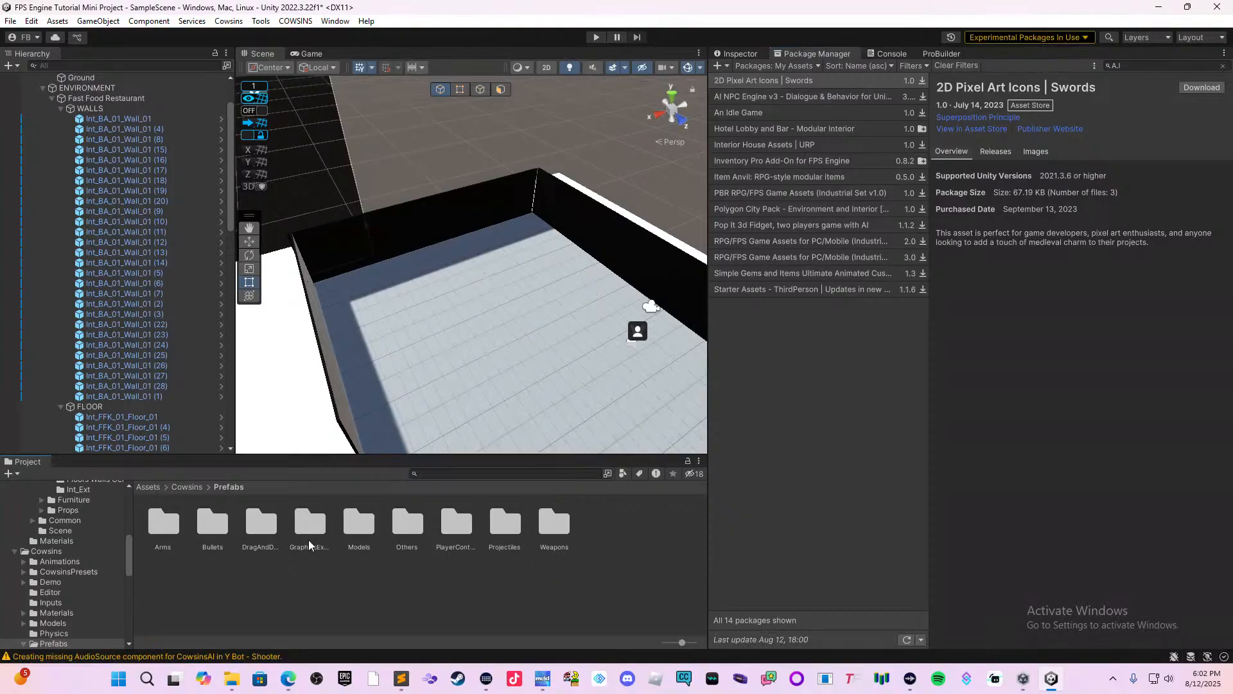
Open the Prefabs folder of Cowsins AI in the project assets and frame the restaurant floor.
left_click(149, 487)
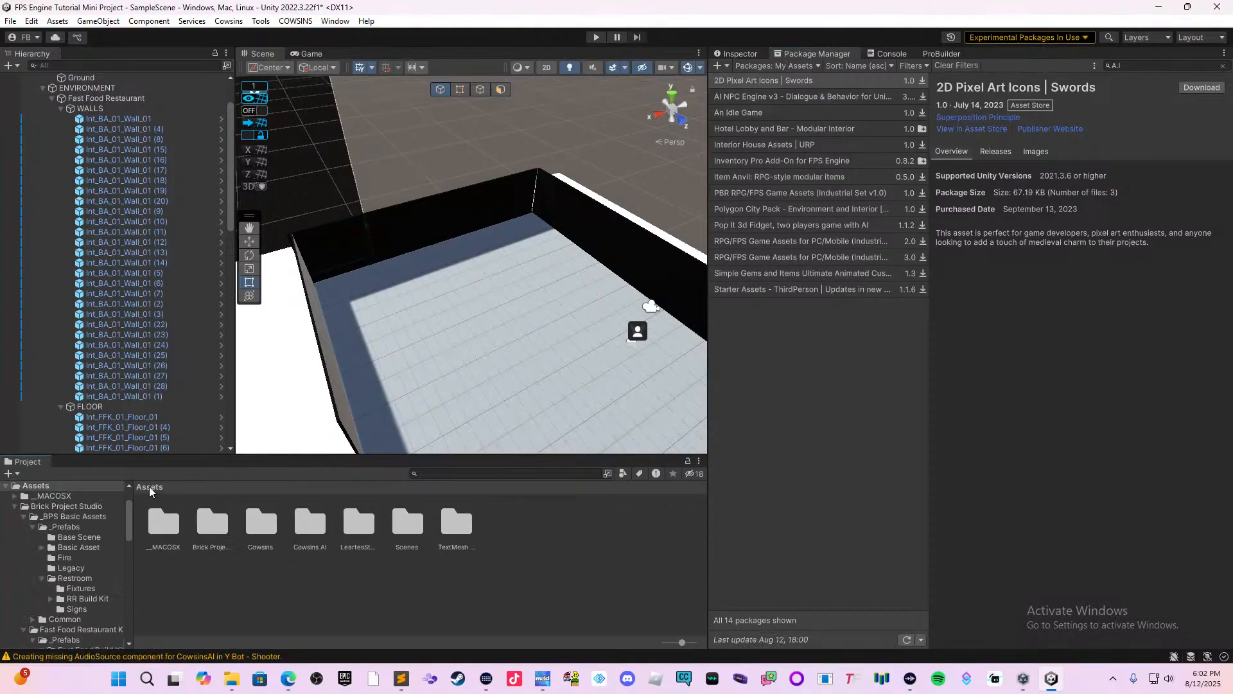
double_click(306, 525)
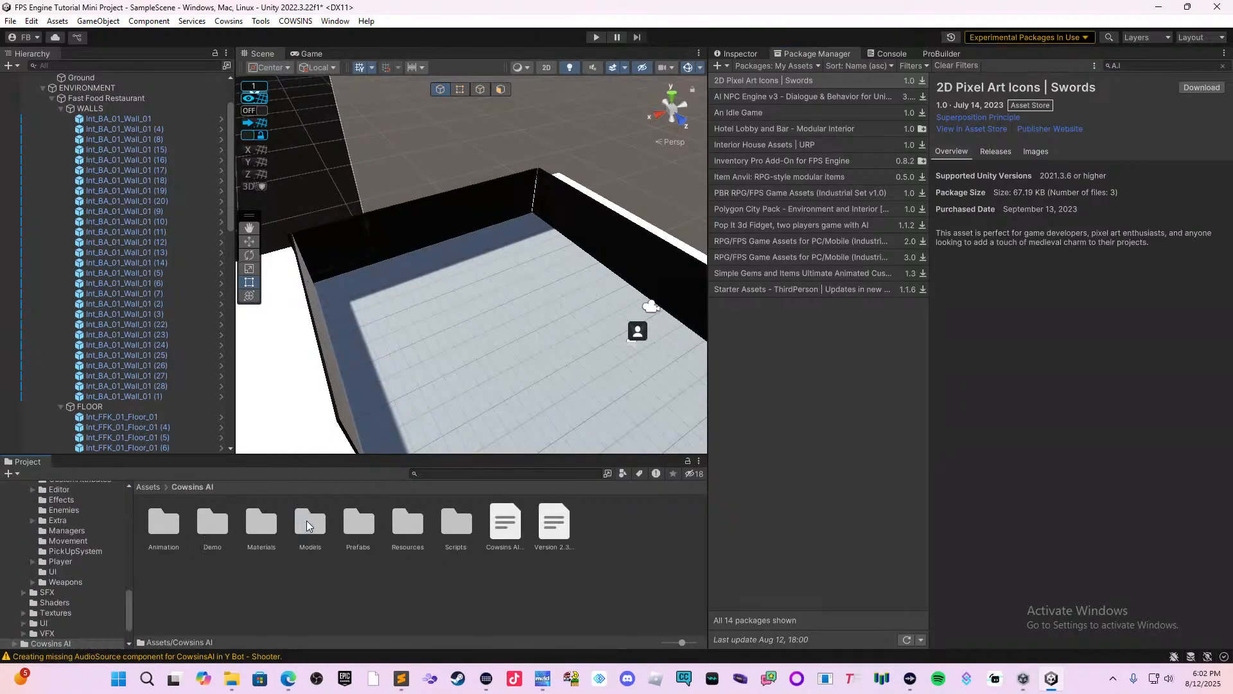
right_click_drag(396, 400, 449, 373)
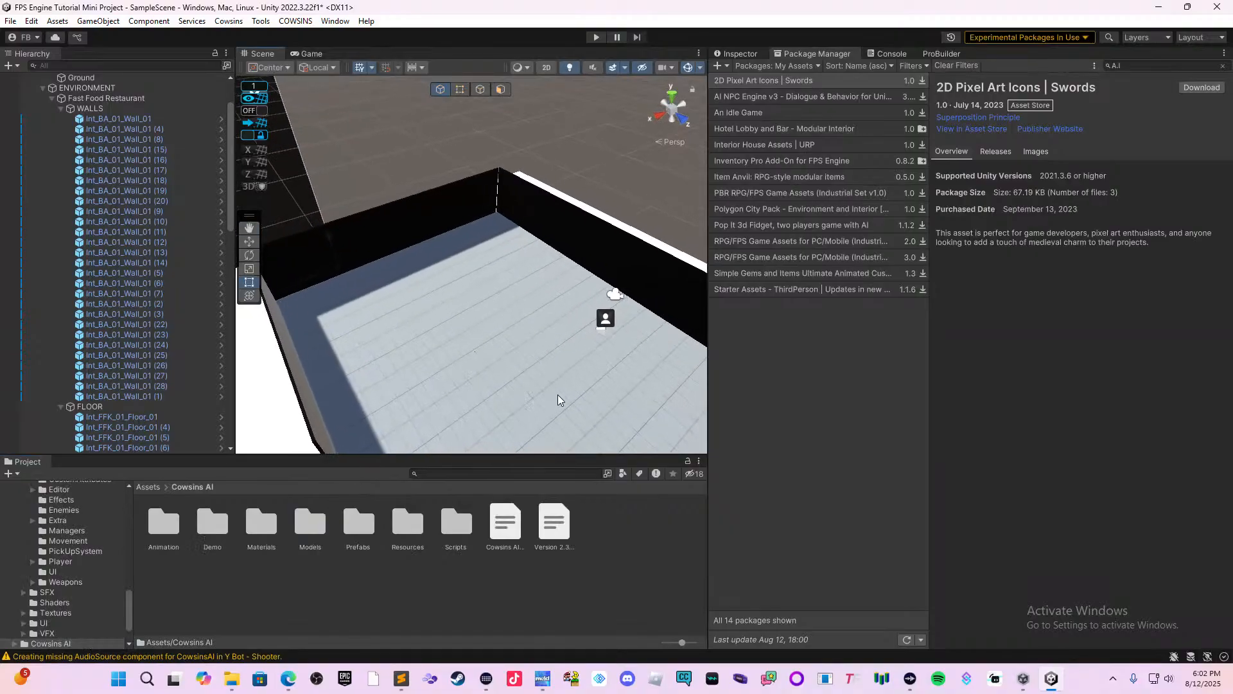
right_click_drag(558, 399, 482, 440)
double_click(358, 526)
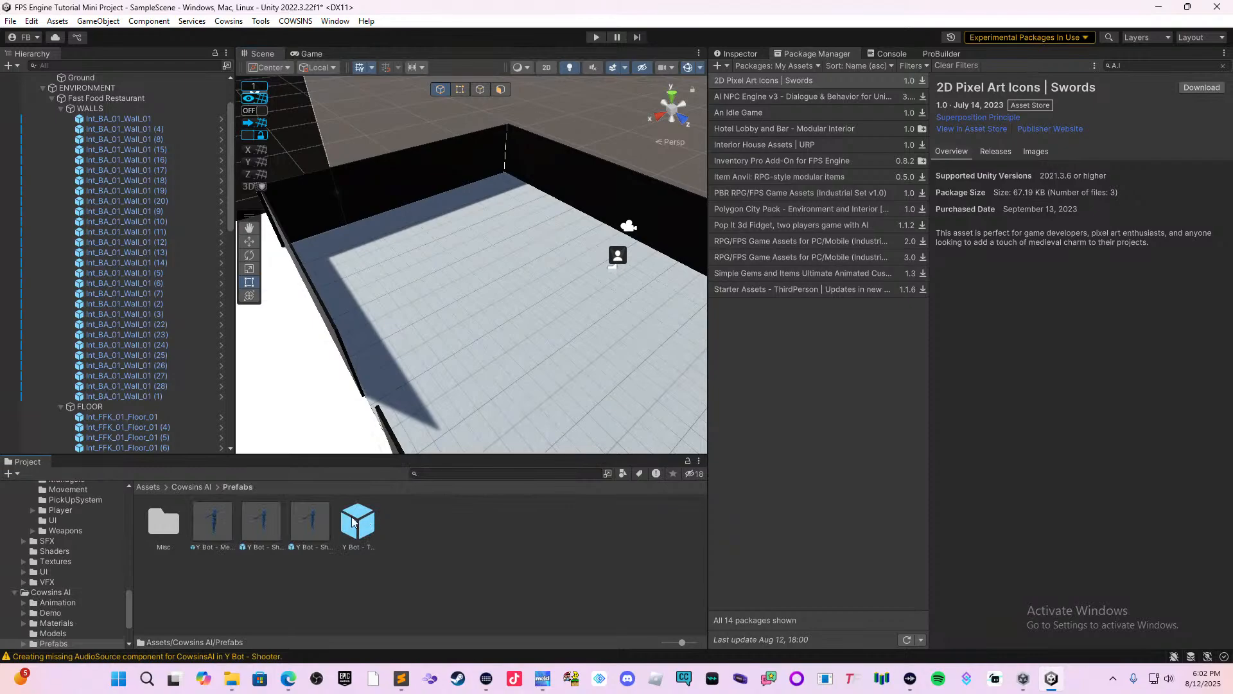
Try the Y Bot - Template prefab on the restaurant floor and delete it again.
left_click(353, 522)
left_click_drag(353, 523, 496, 324)
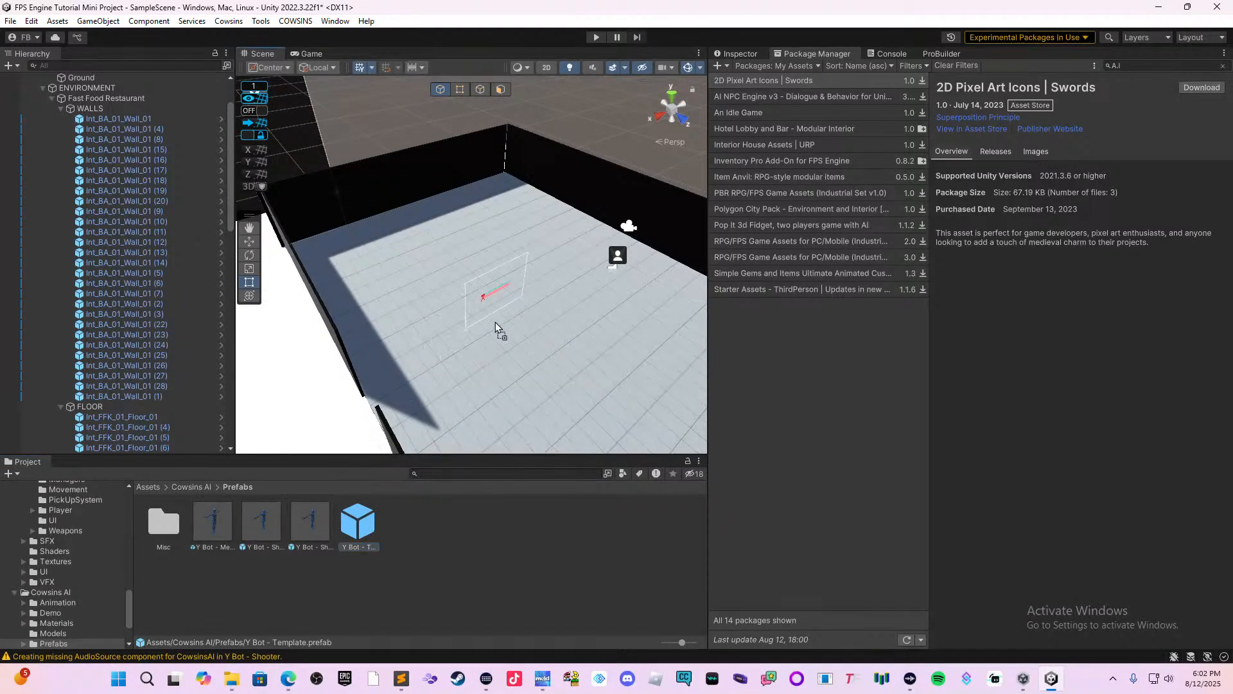
scroll(575, 373, "up", 2)
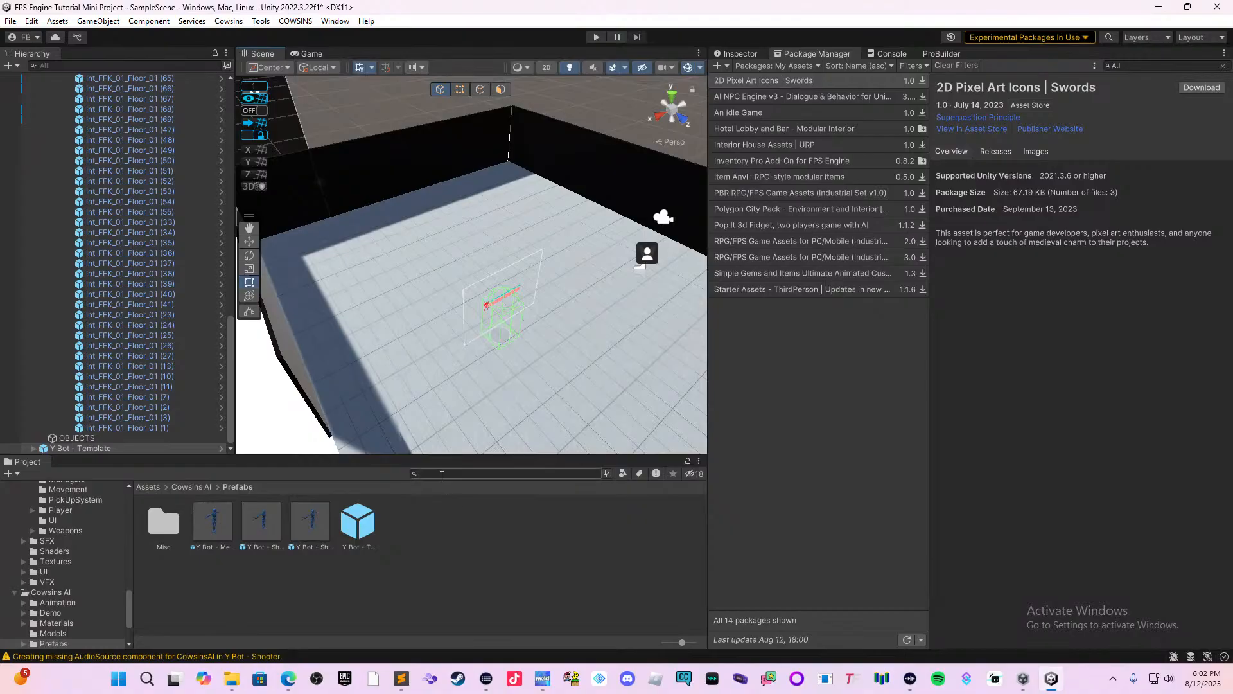
key("Delete")
Place the Y Bot - Shooter Ragdoll prefab on the restaurant floor and collapse the WALLS and FLOOR groups.
left_click_drag(310, 520, 483, 351)
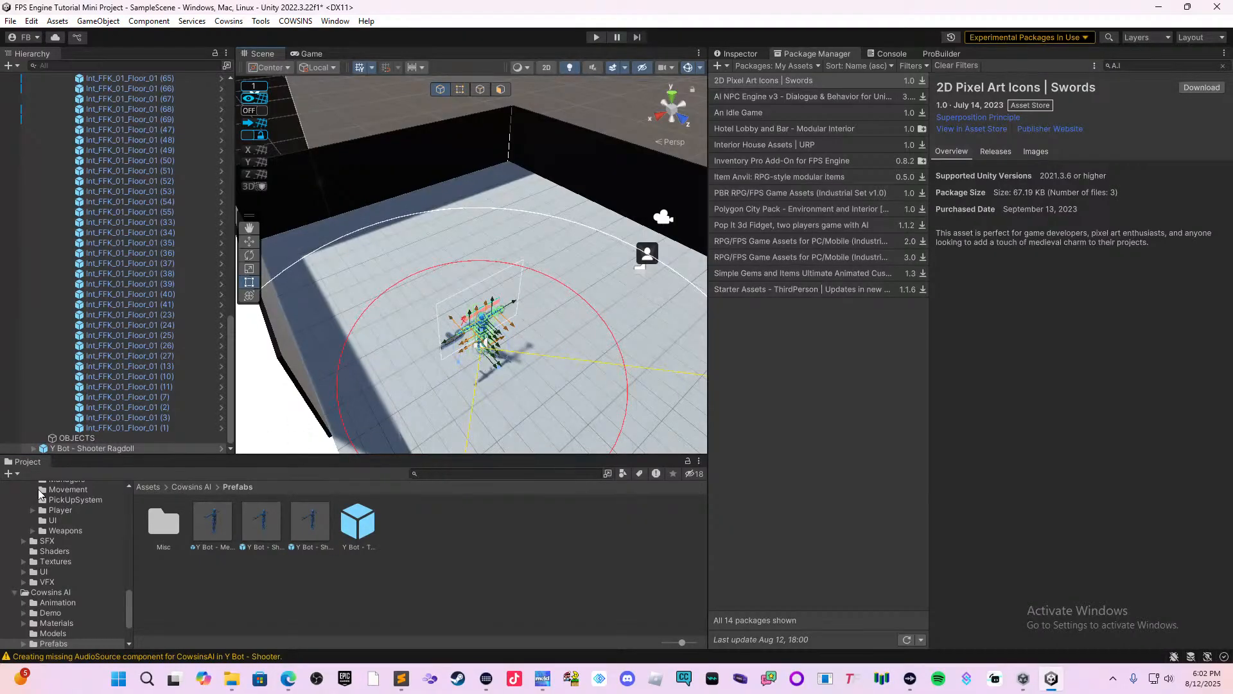
scroll(160, 440, "up", 2)
scroll(182, 360, "up", 20)
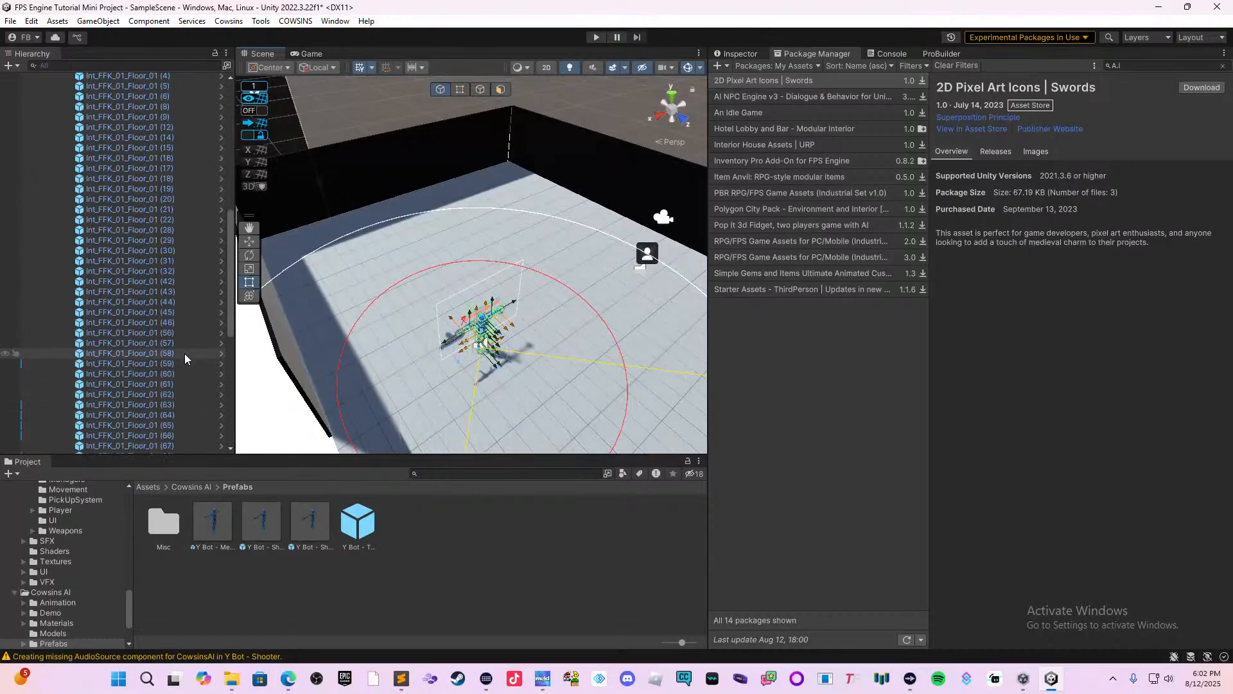
scroll(184, 353, "up", 5)
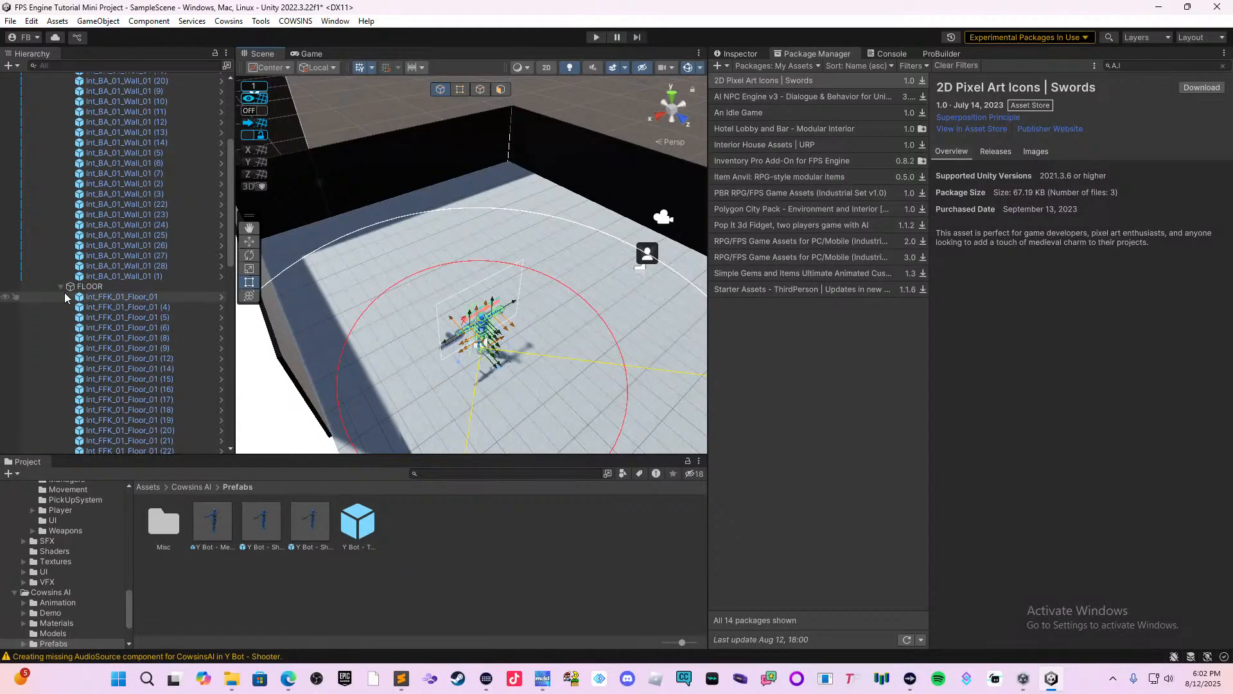
scroll(59, 286, "up", 10)
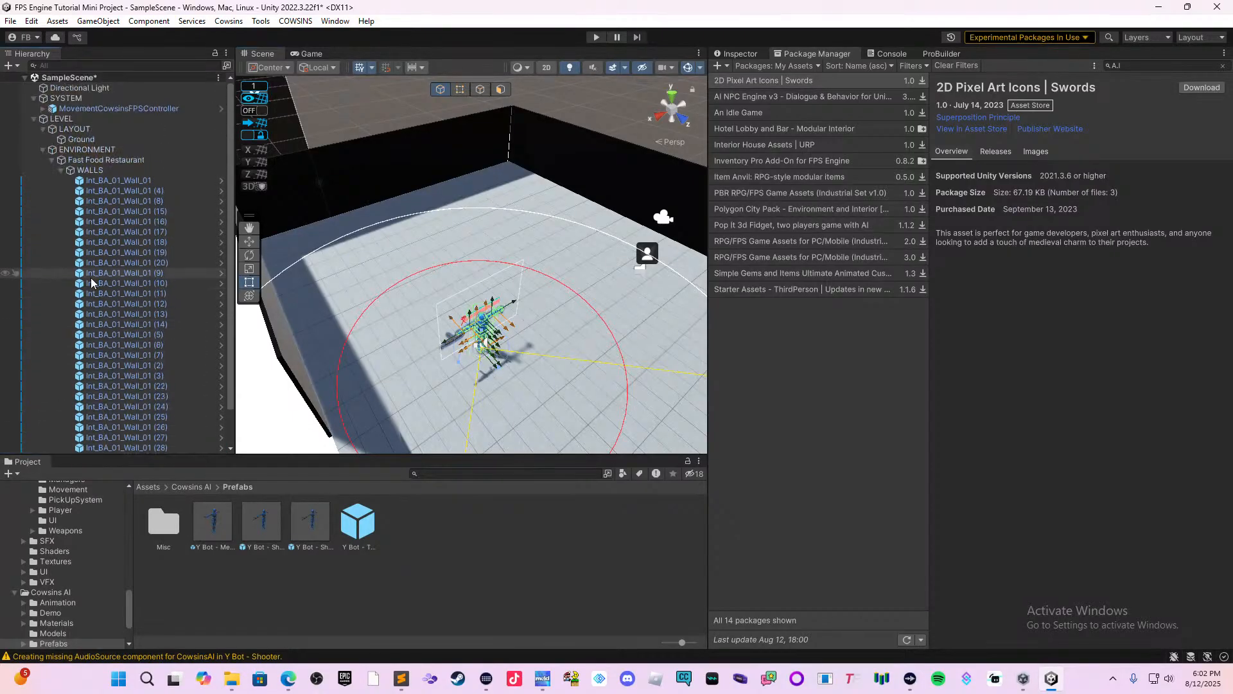
left_click(61, 169)
left_click(61, 180)
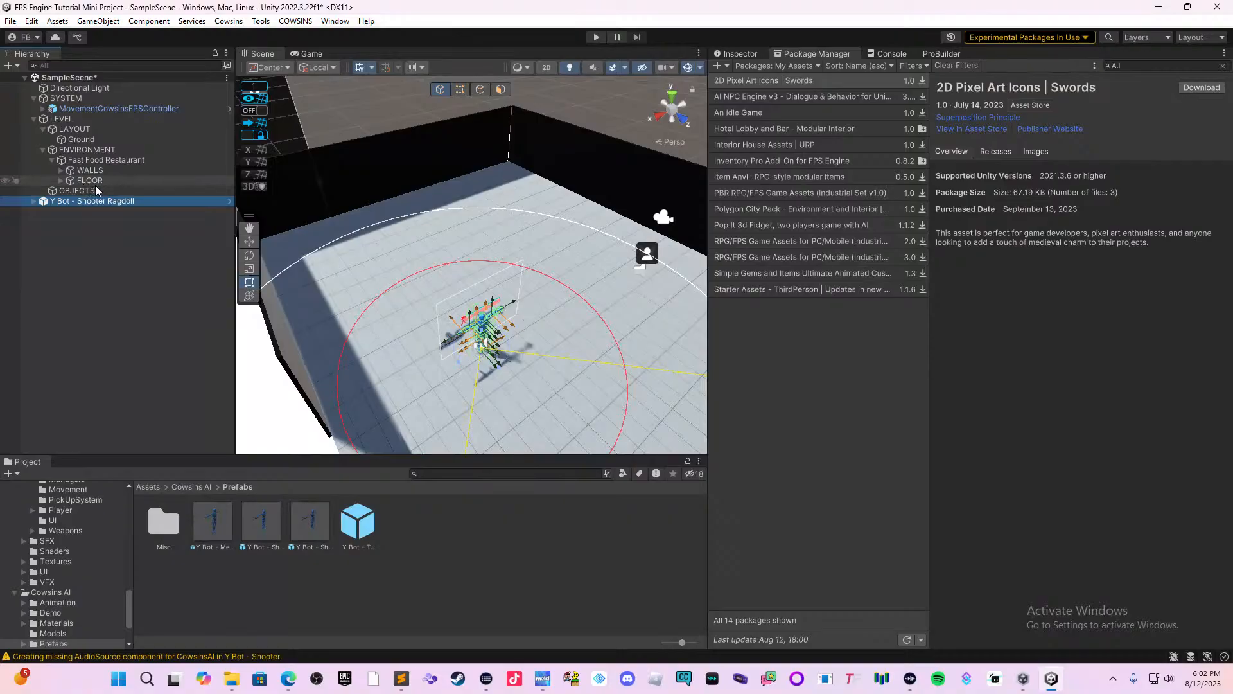
Create an empty object named ENEMIES under Fast Food Restaurant and make the Y Bot - Shooter Ragdoll its child.
right_click(116, 161)
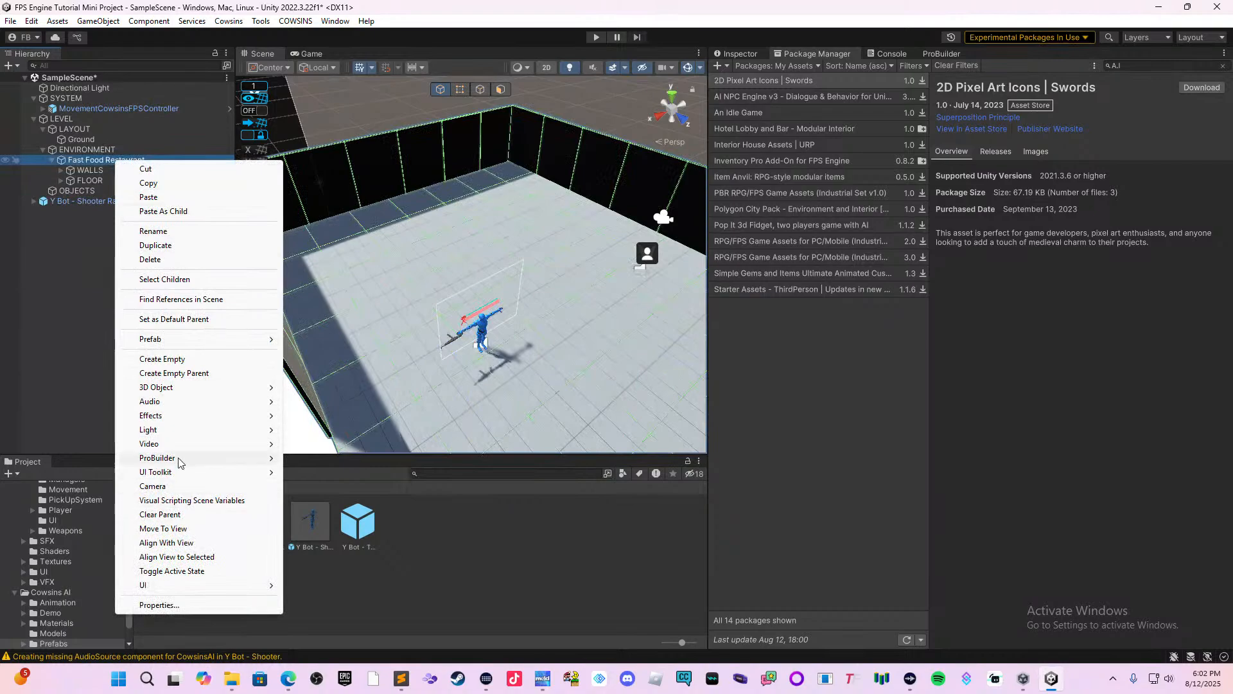
left_click(185, 360)
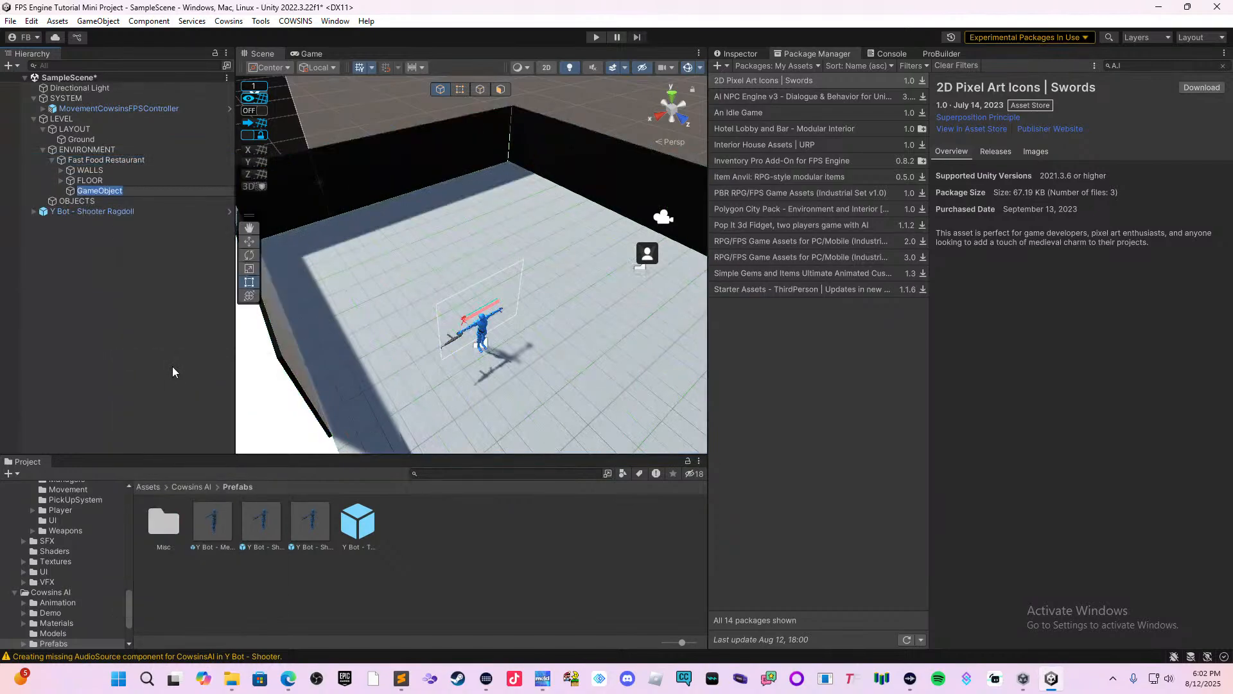
type("ENEMIES")
key("Return")
left_click(72, 210)
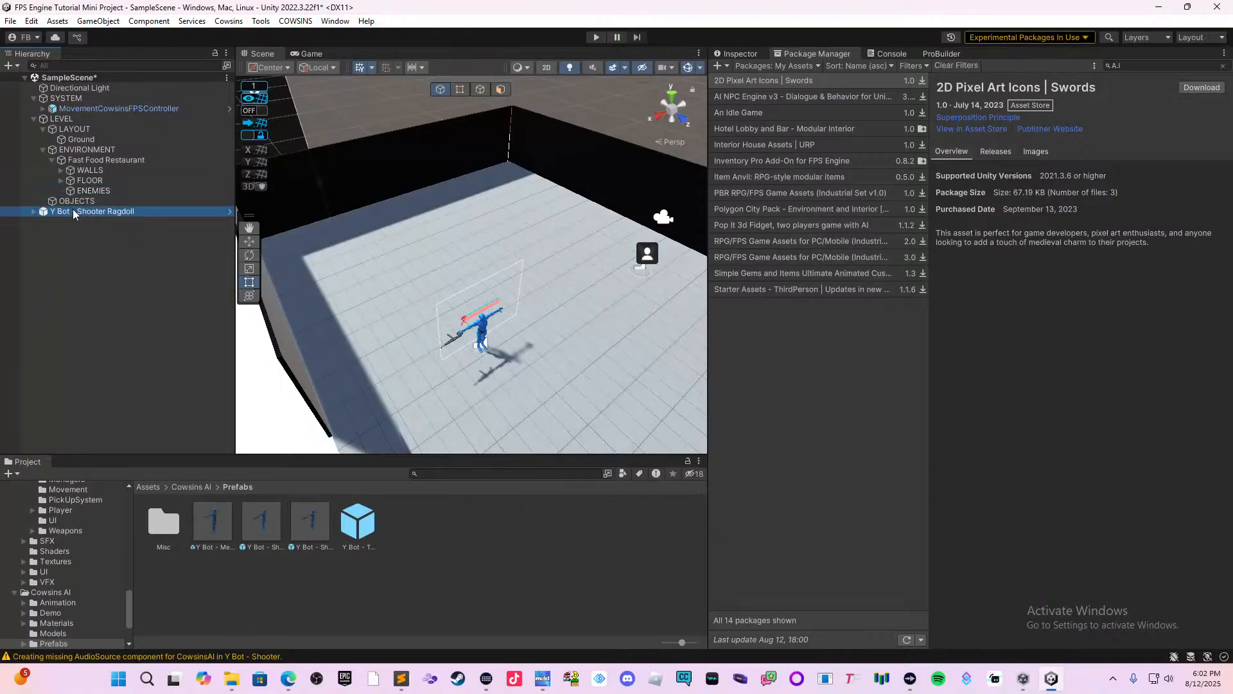
left_click_drag(72, 209, 109, 190)
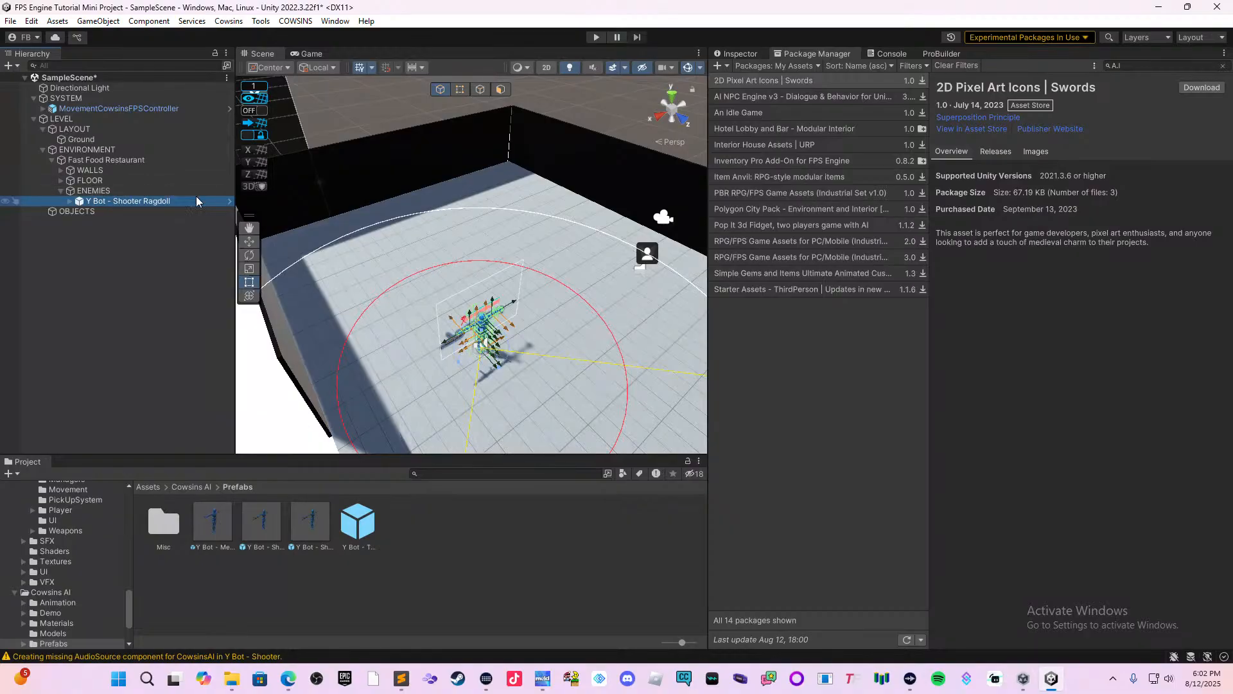
Move the Y Bot - Shooter Ragdoll across the restaurant floor to about X 6.44, Z -0.98.
scroll(518, 283, "up", 3)
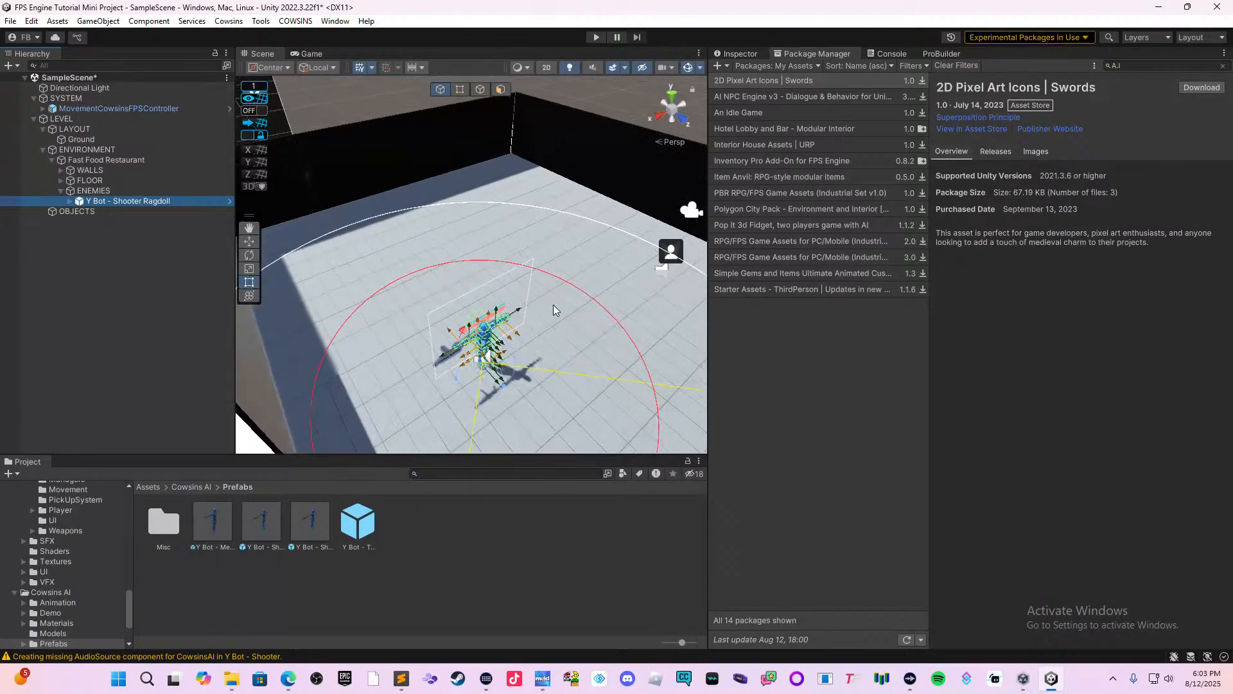
middle_click_drag(553, 309, 485, 256)
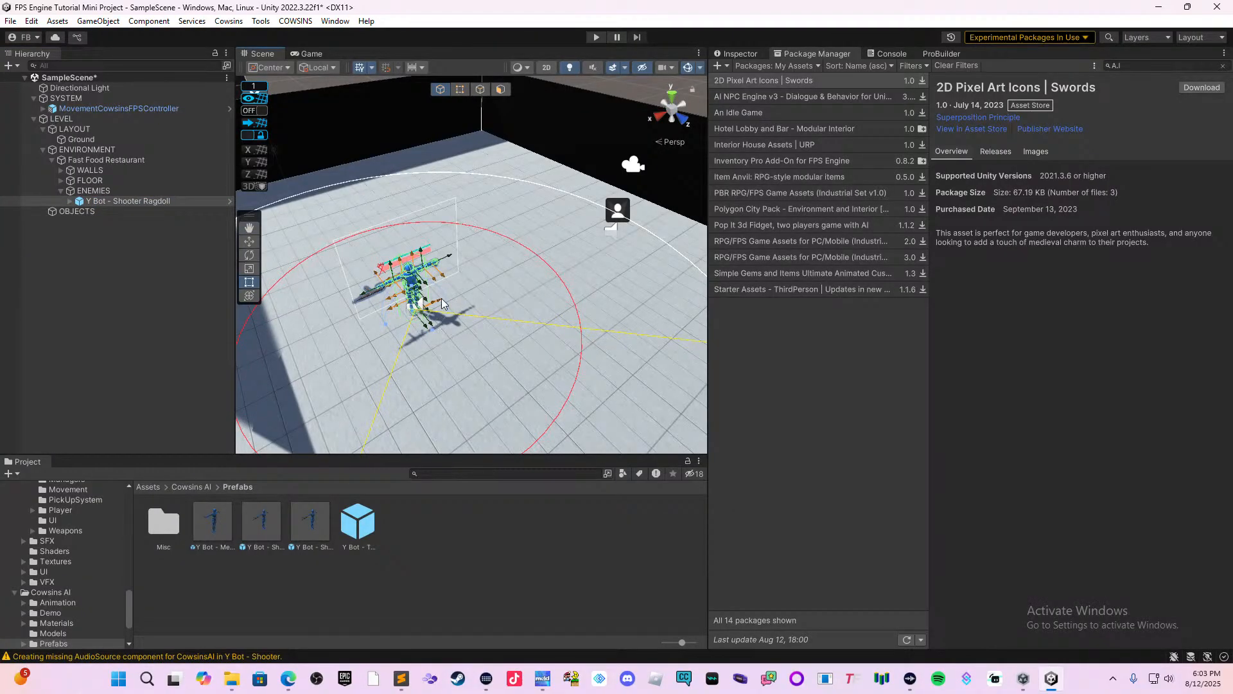
left_click(250, 241)
left_click_drag(359, 293, 442, 285)
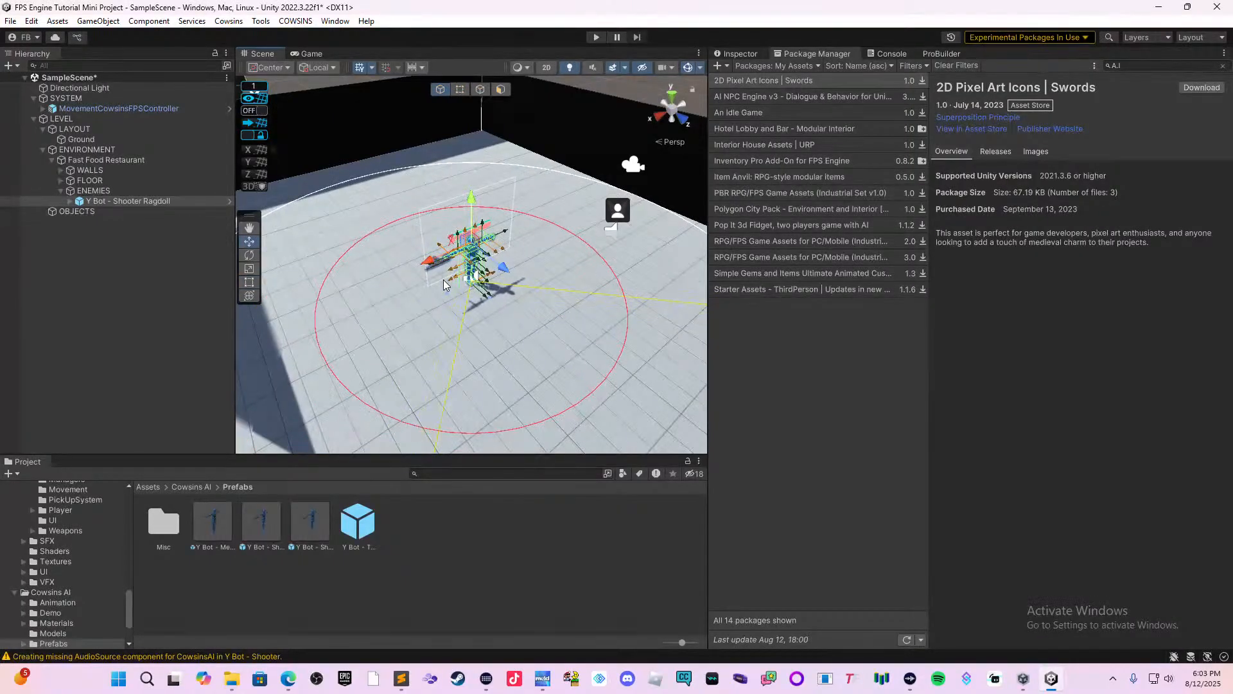
Examine the Y Bot - Shooter Ragdoll's components and the combat options of its Cowsins AI script.
left_click(741, 55)
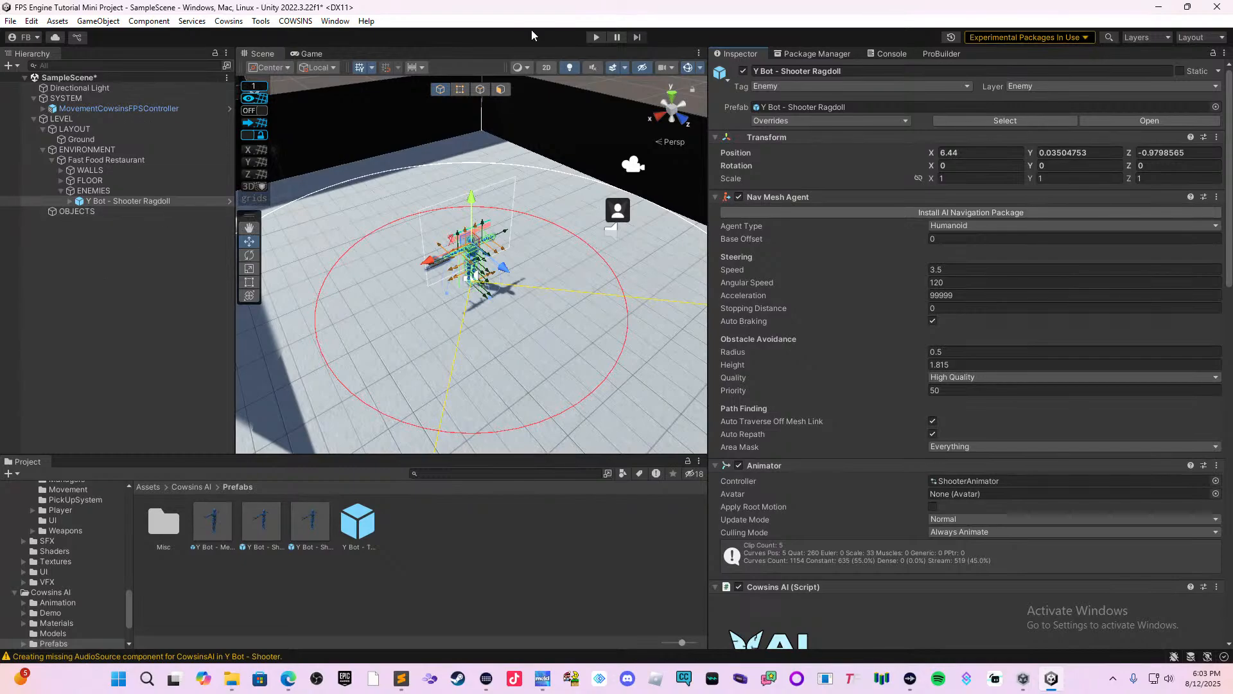
scroll(918, 275, "down", 6)
scroll(1110, 257, "down", 3)
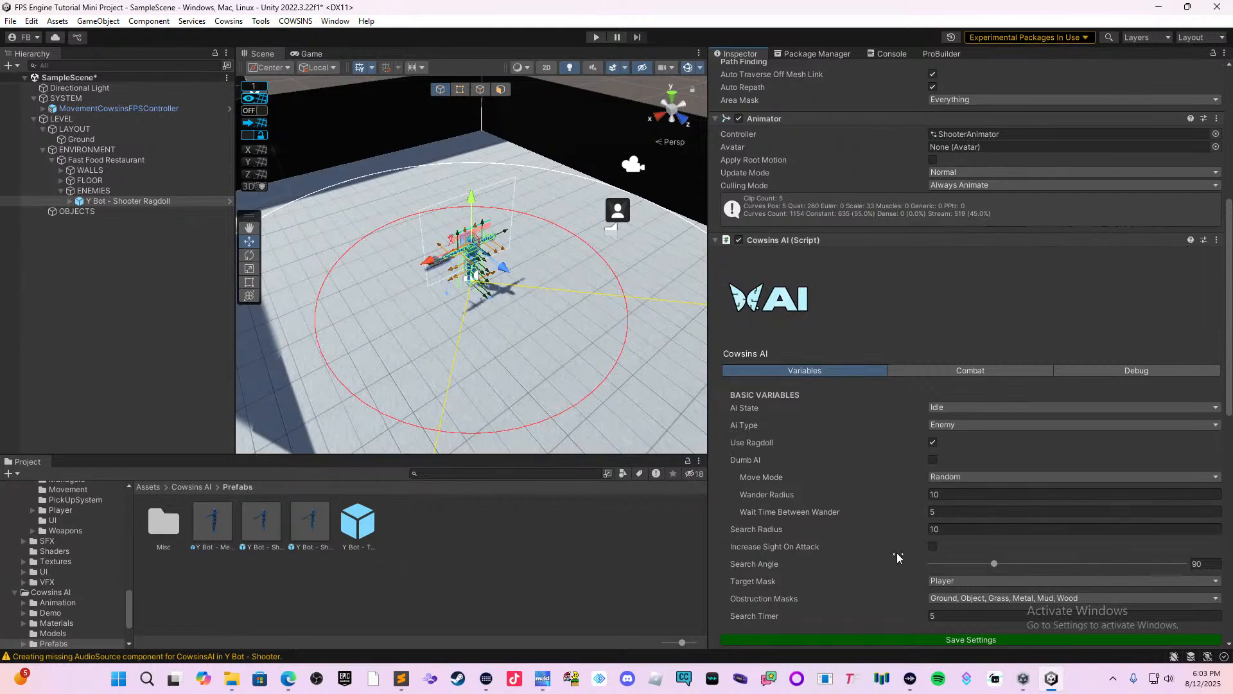
left_click(952, 372)
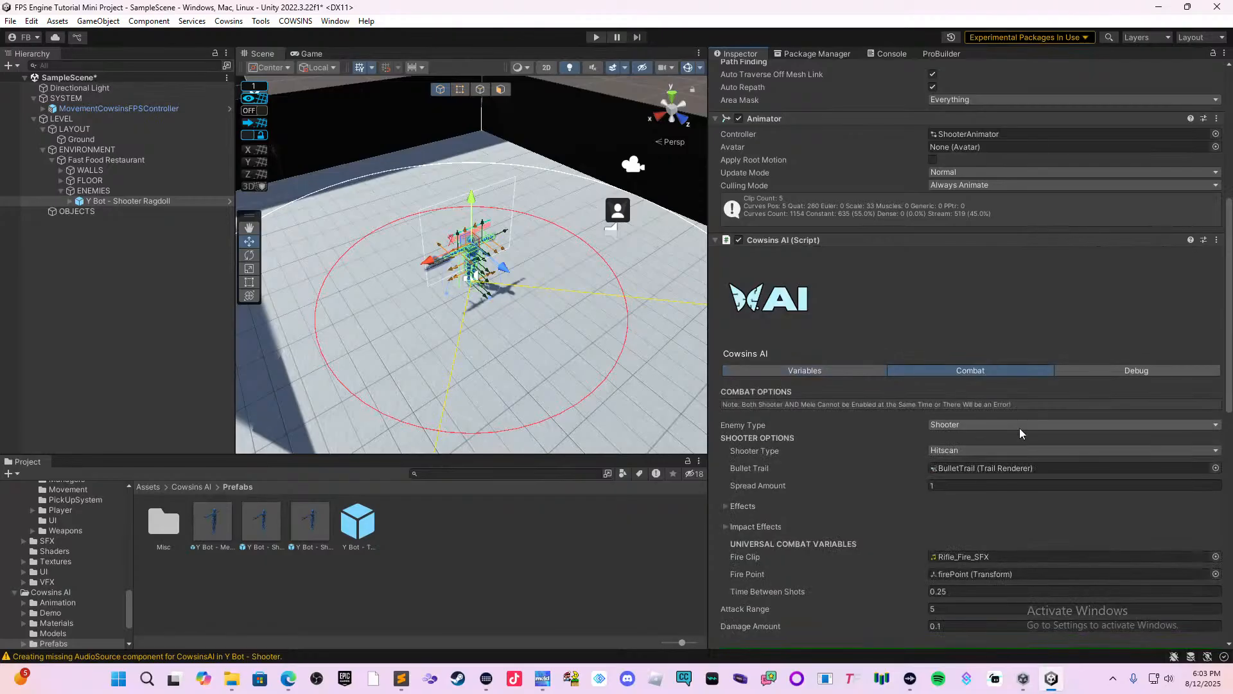
scroll(1023, 434, "down", 1)
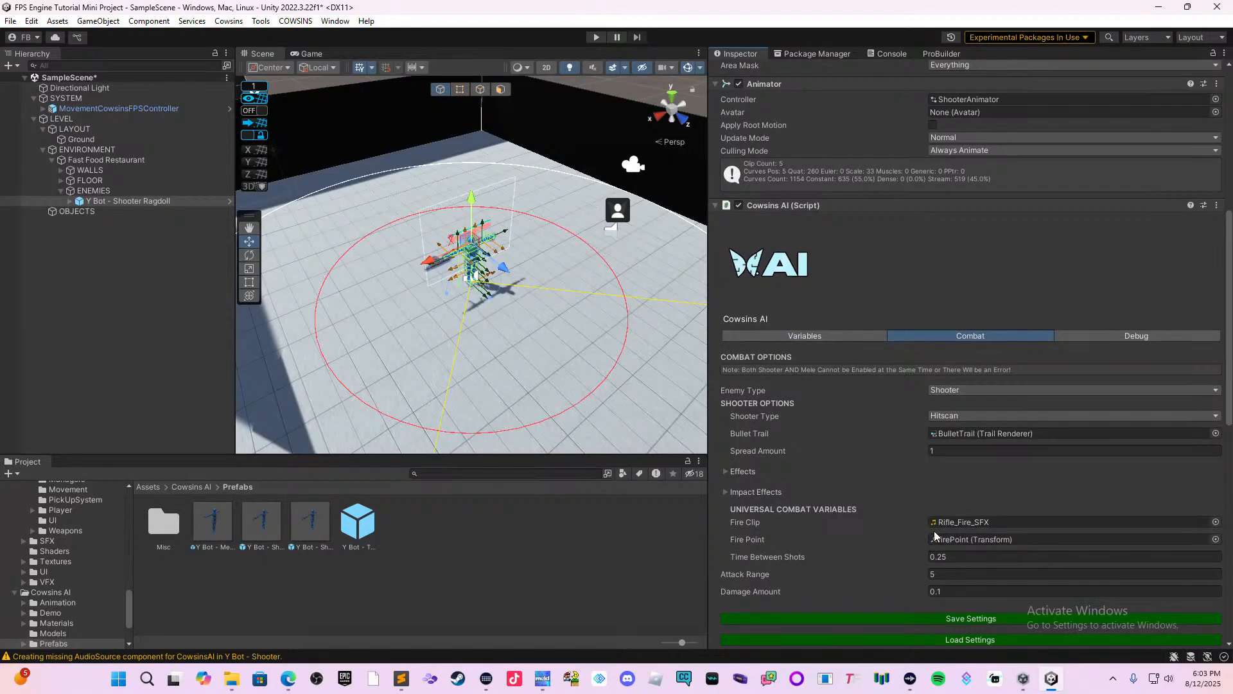
scroll(939, 450, "down", 5)
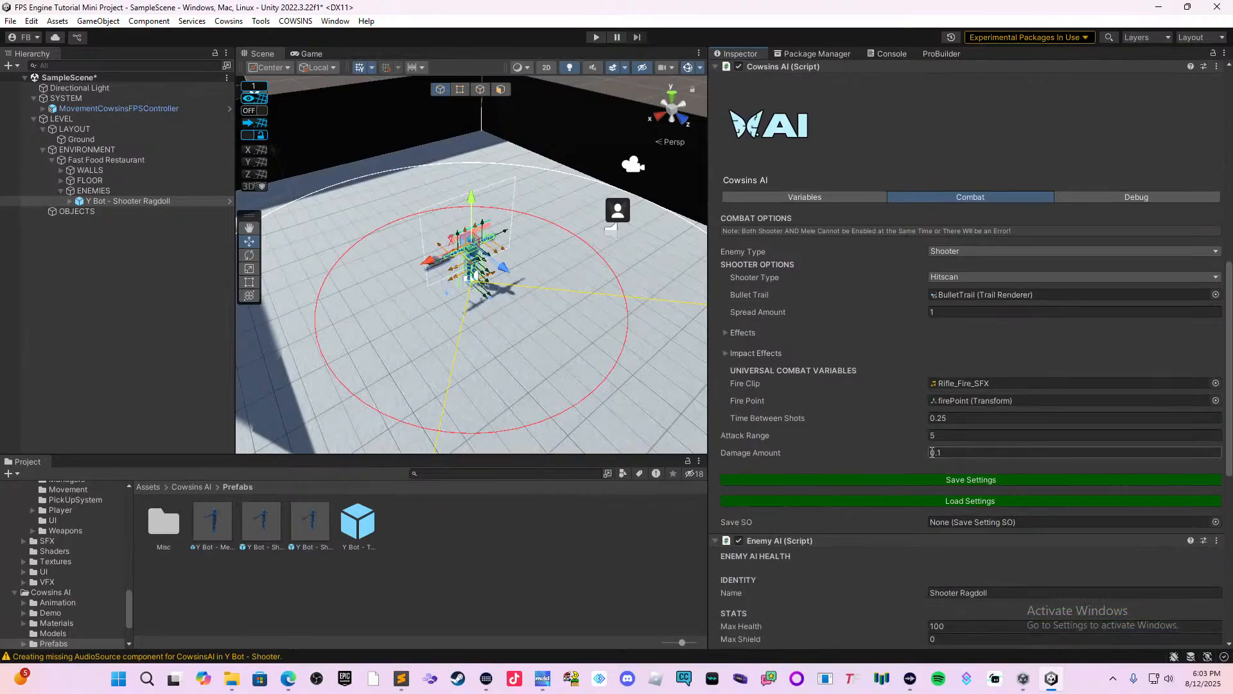
scroll(939, 440, "down", 1)
scroll(912, 421, "up", 3)
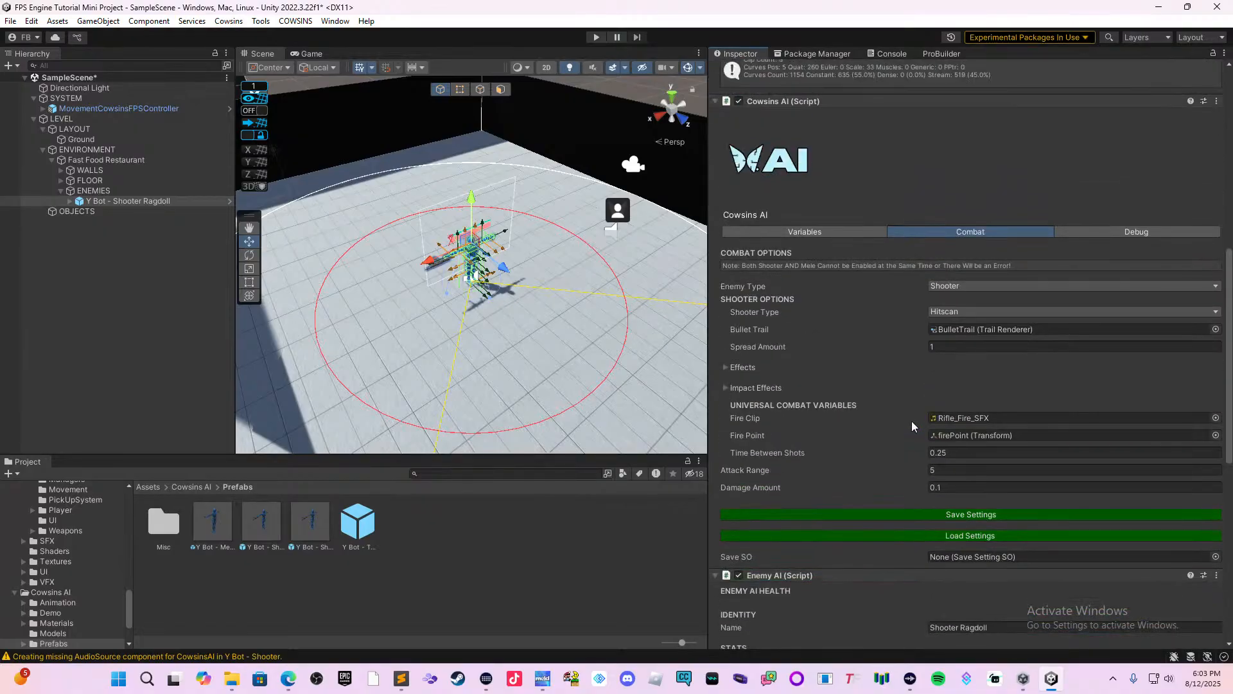
Keep the enemy's Move Mode on Random and set both its Wander Radius and Search Radius to 15.
left_click(815, 233)
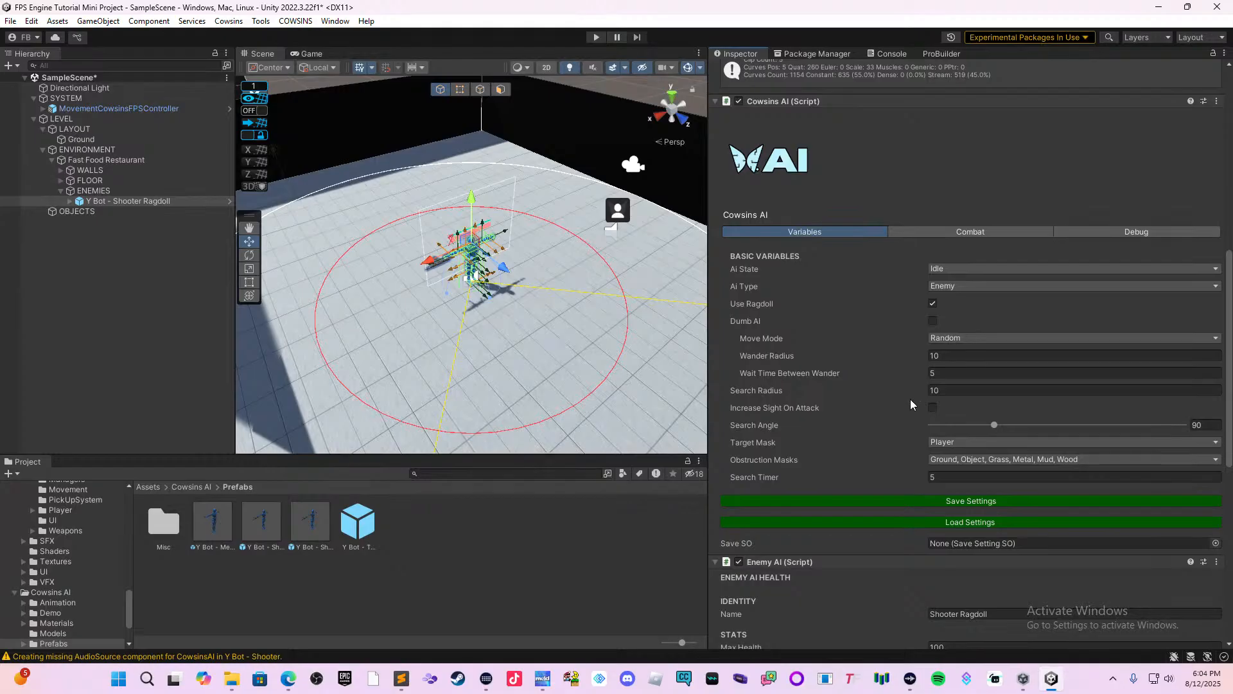
left_click(987, 338)
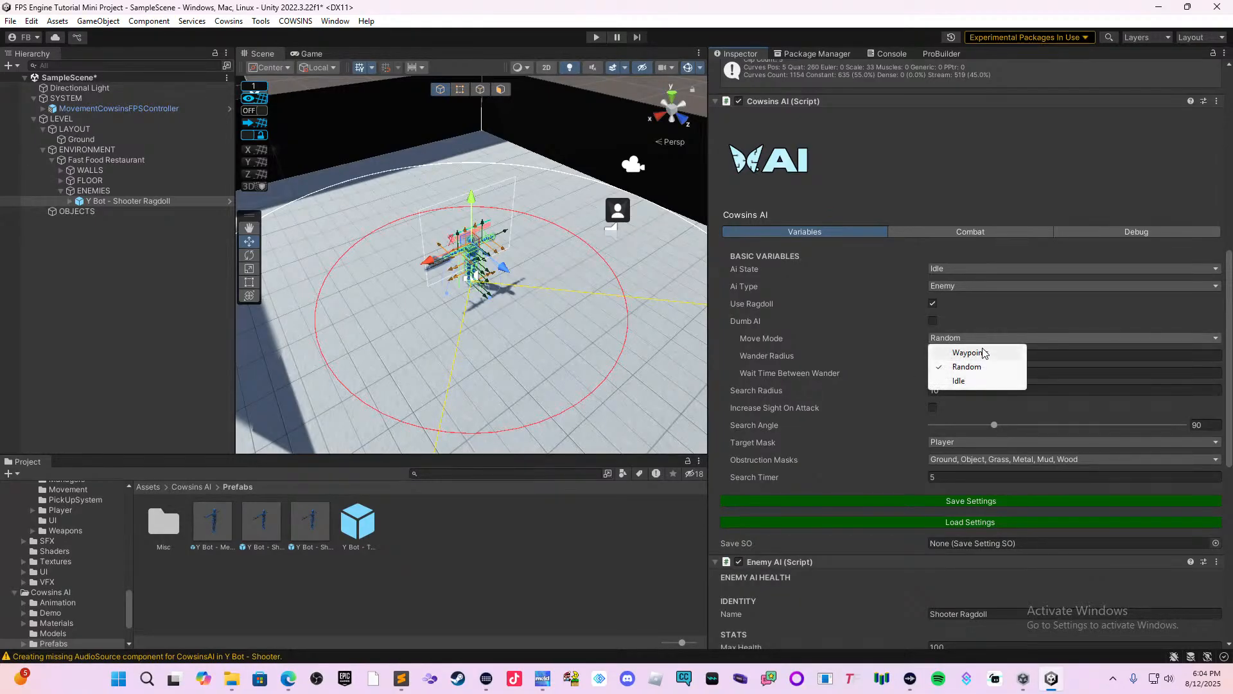
left_click(977, 372)
left_click(955, 360)
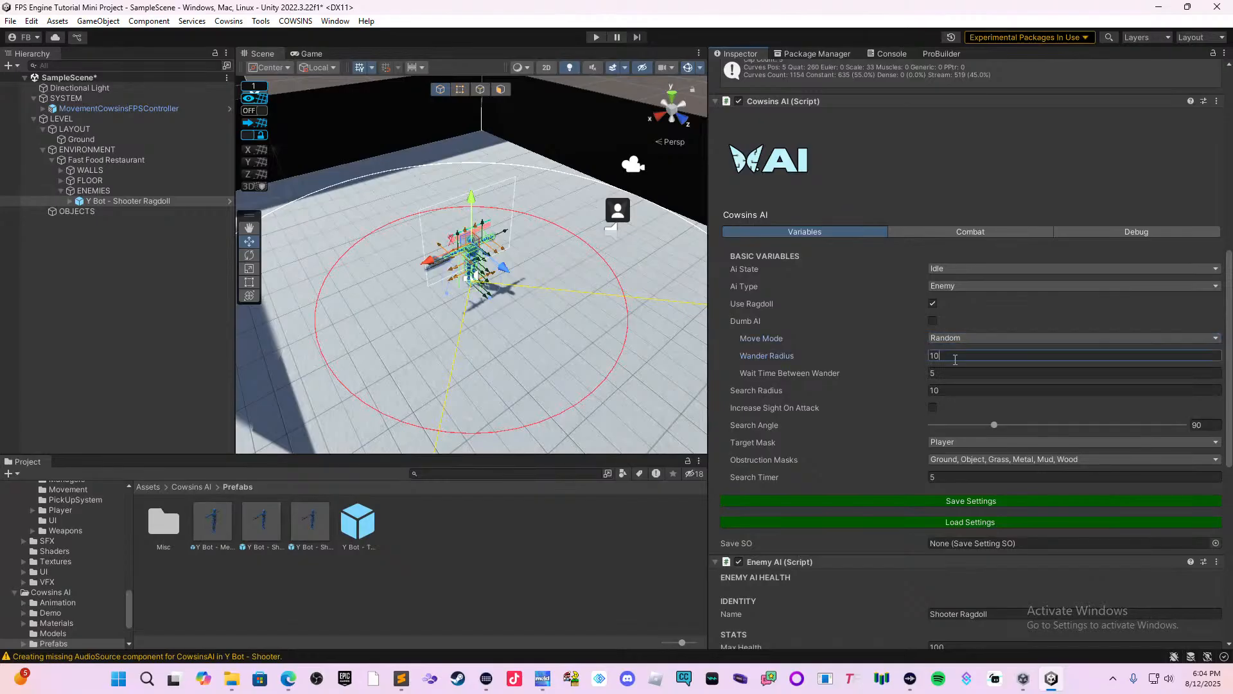
type("15")
left_click(953, 389)
type("15")
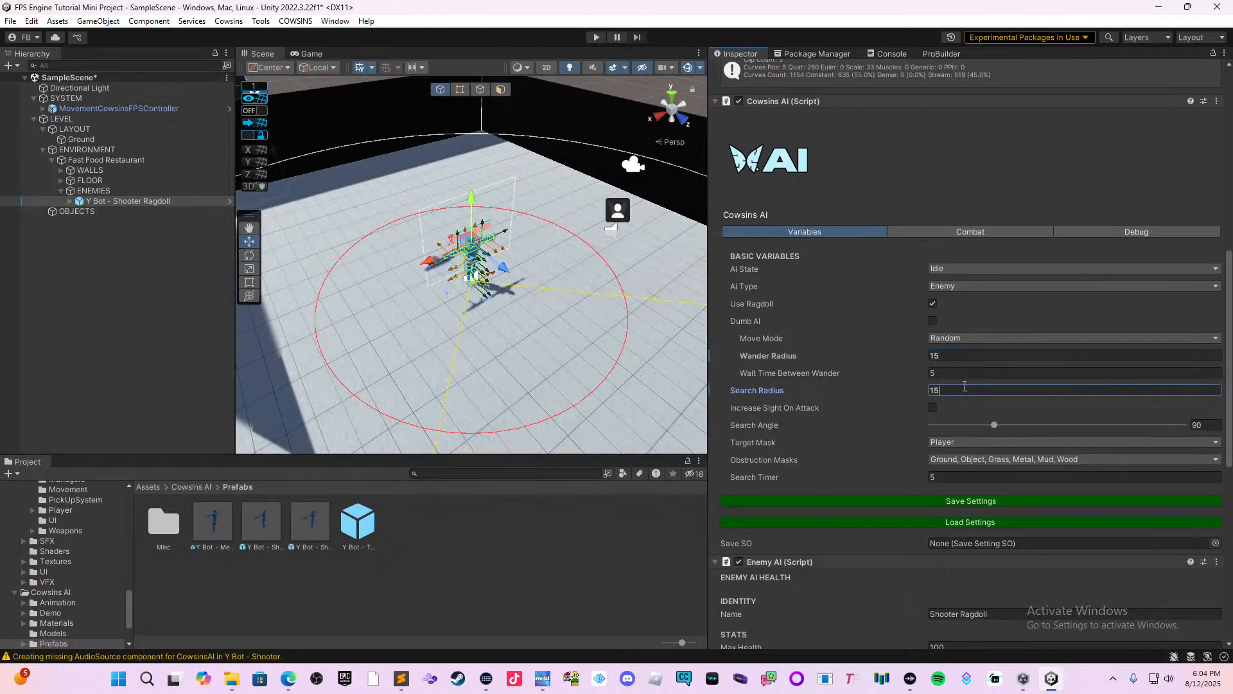
Examine how far the enemy's search and attack range circles extend relative to the restaurant walls.
scroll(750, 330, "down", 2)
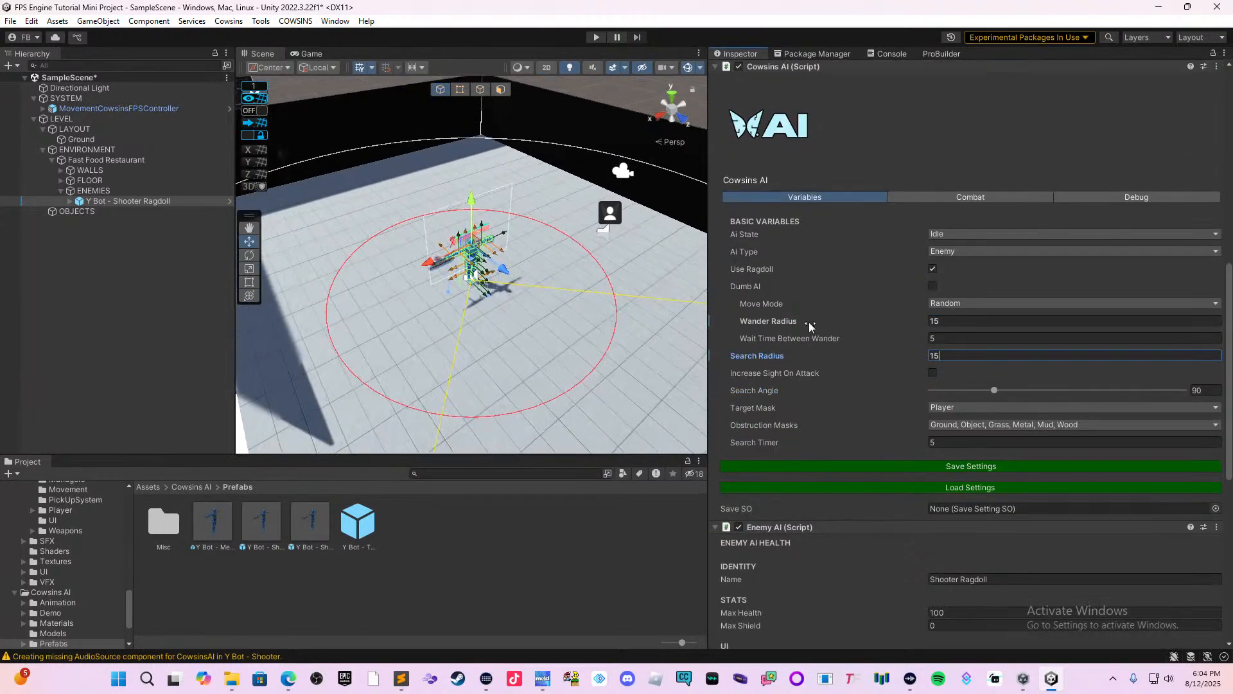
scroll(639, 312, "down", 5)
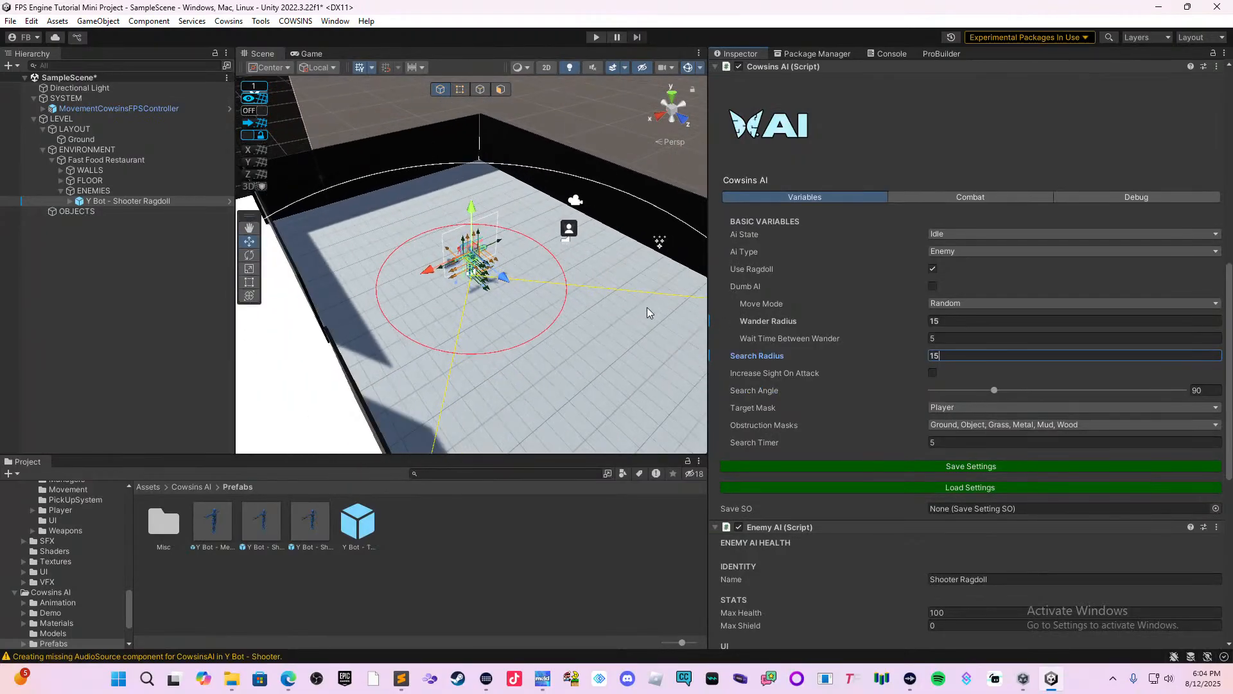
scroll(648, 313, "down", 4)
middle_click_drag(591, 311, 527, 247)
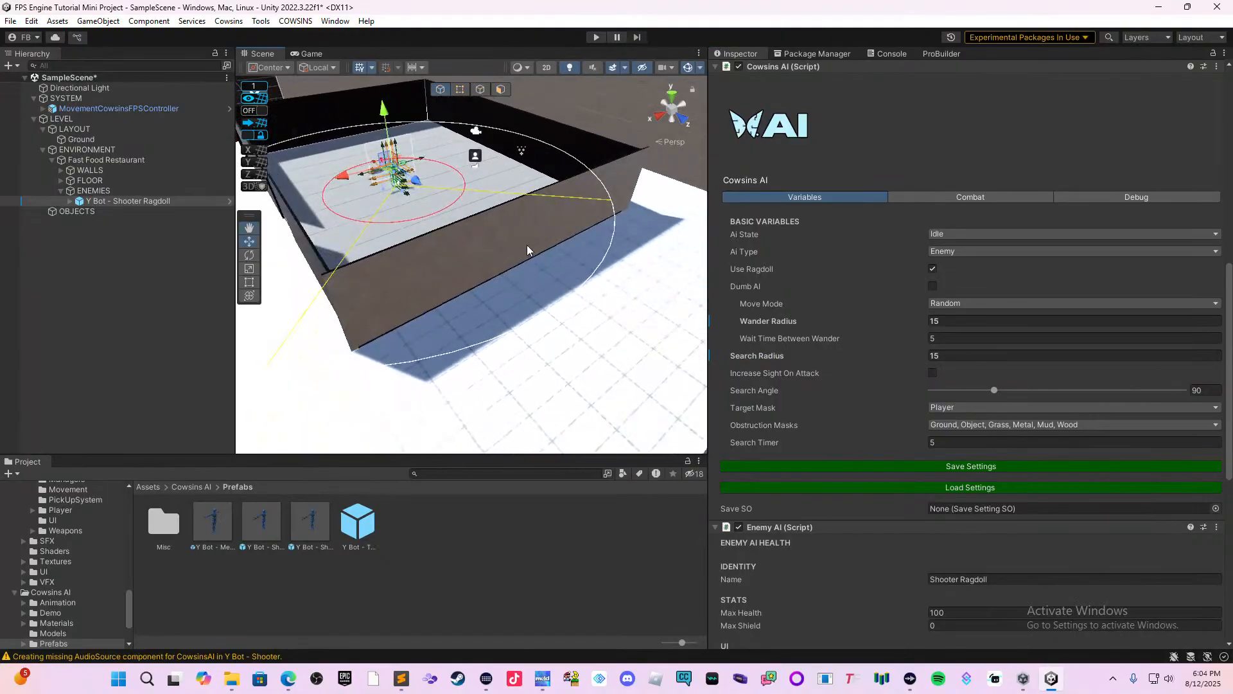
scroll(595, 299, "up", 1)
scroll(596, 295, "up", 2)
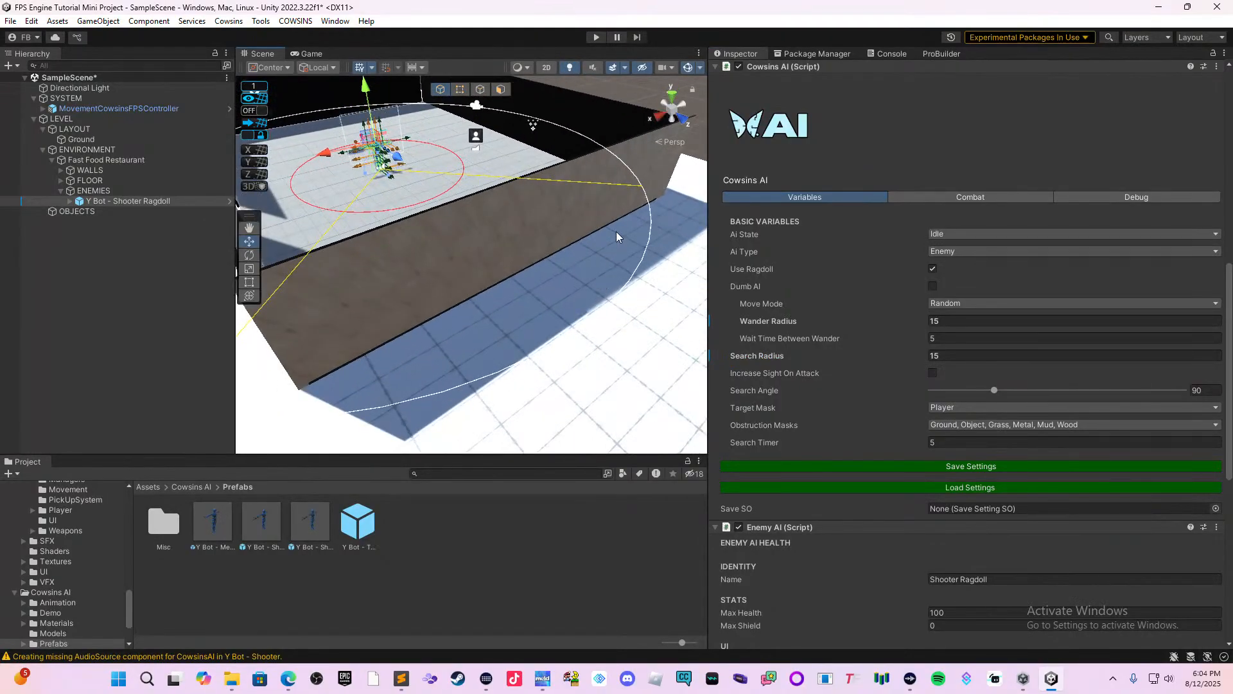
middle_click_drag(626, 230, 629, 248)
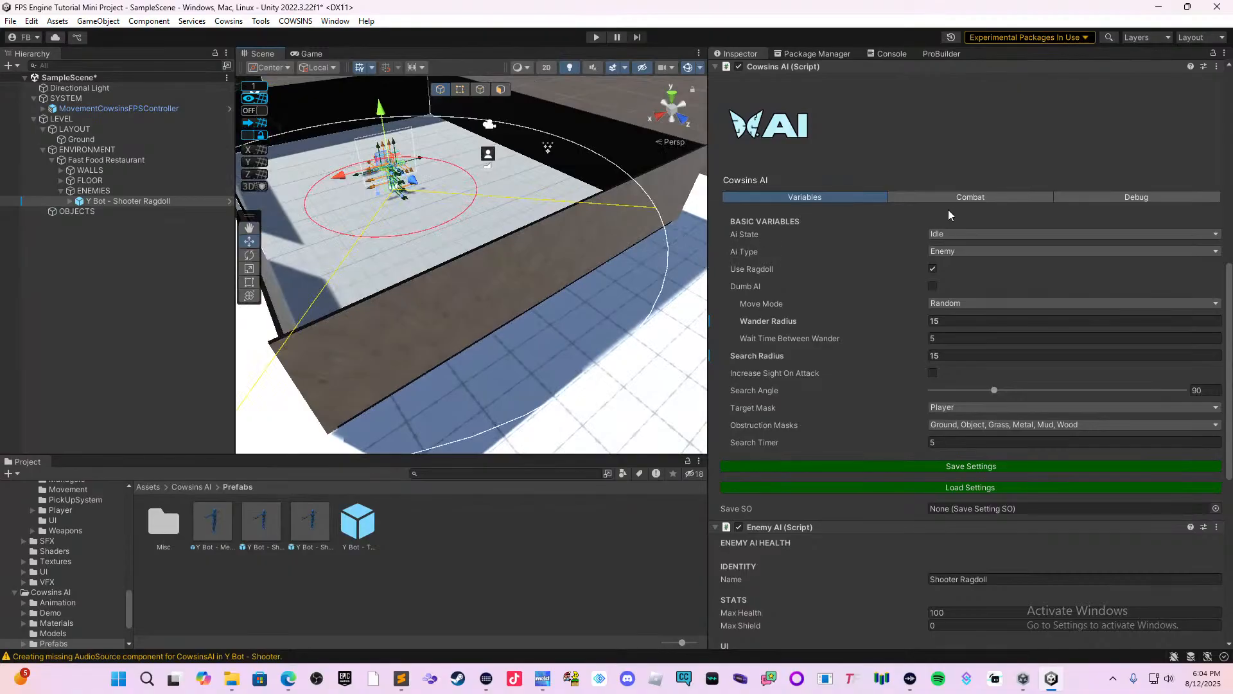
Expand Effects and Impact Effects in the enemy's combat options and review them along with the Enemy AI health settings.
left_click(1031, 200)
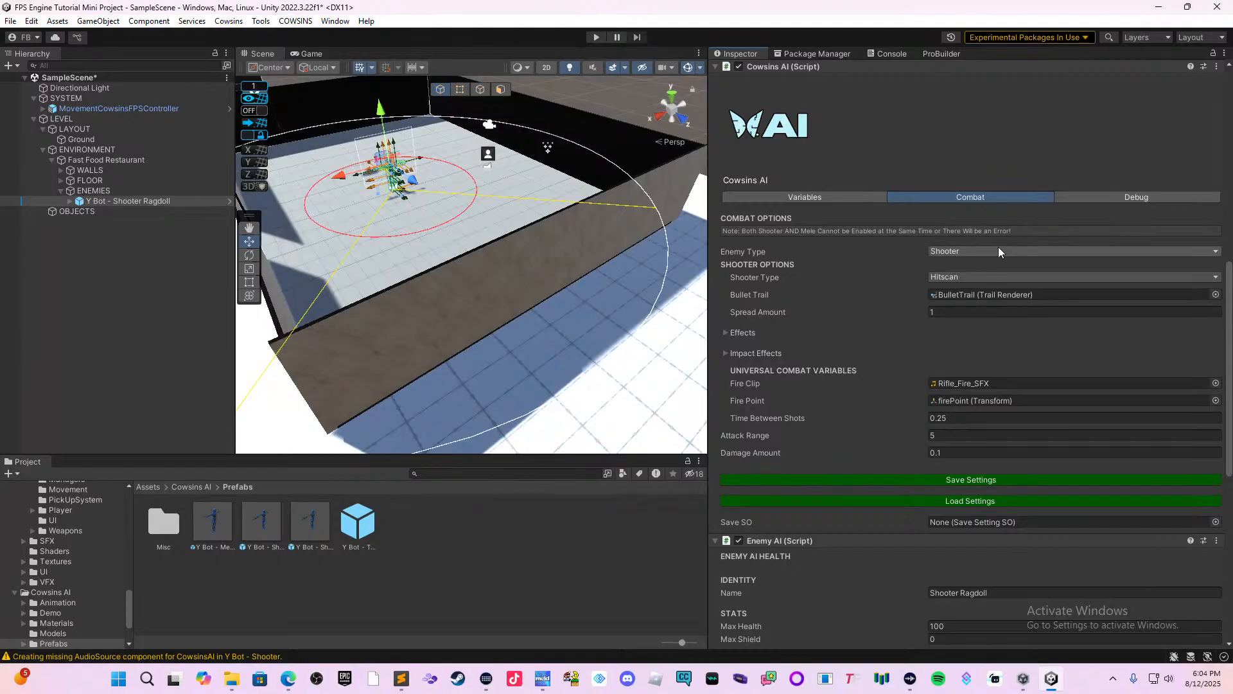
left_click(745, 333)
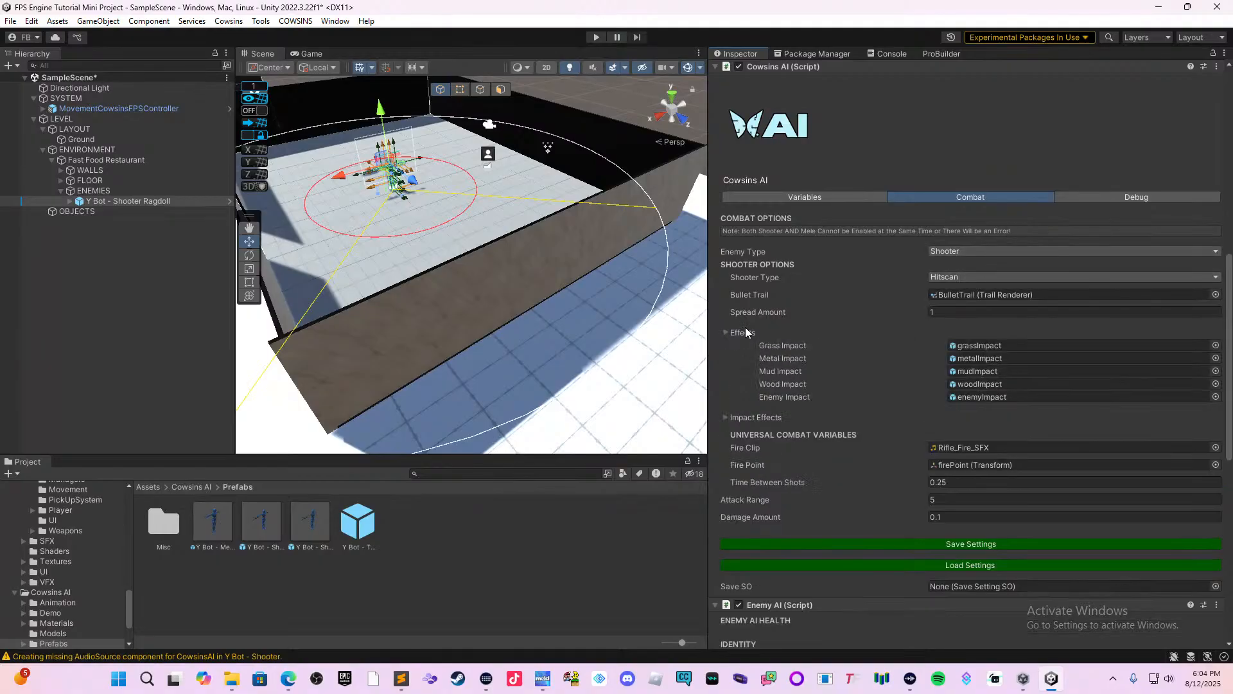
scroll(816, 359, "down", 1)
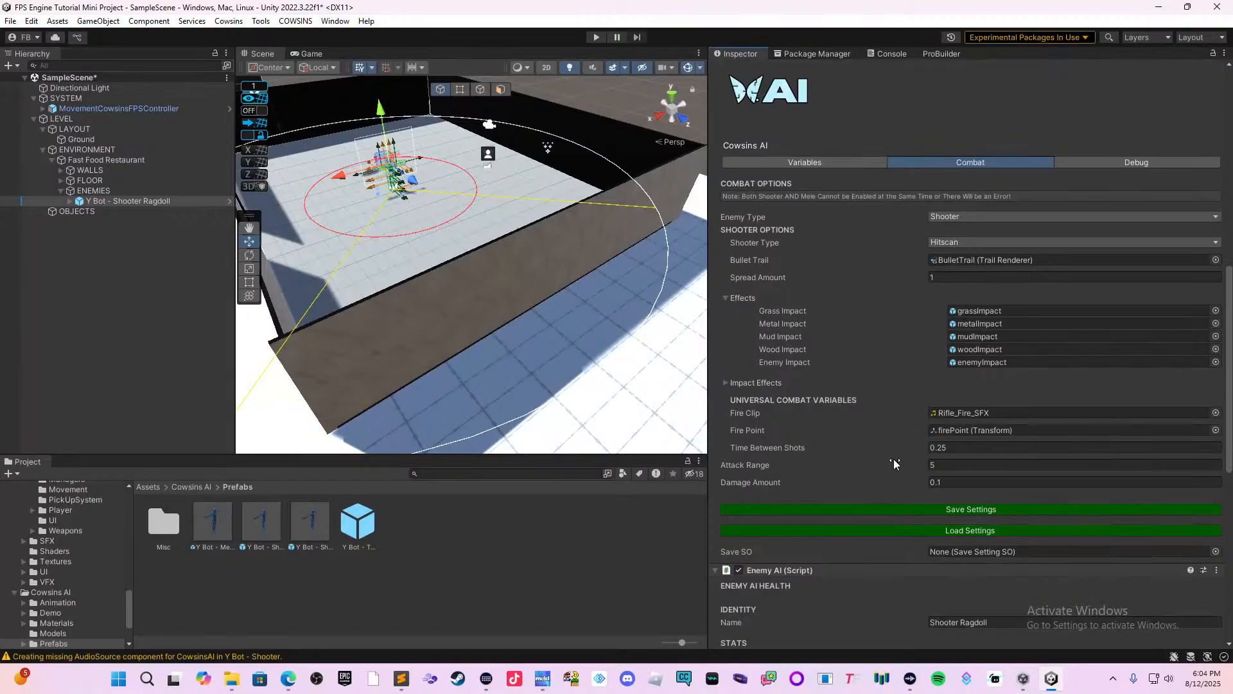
left_click(754, 383)
scroll(768, 388, "down", 2)
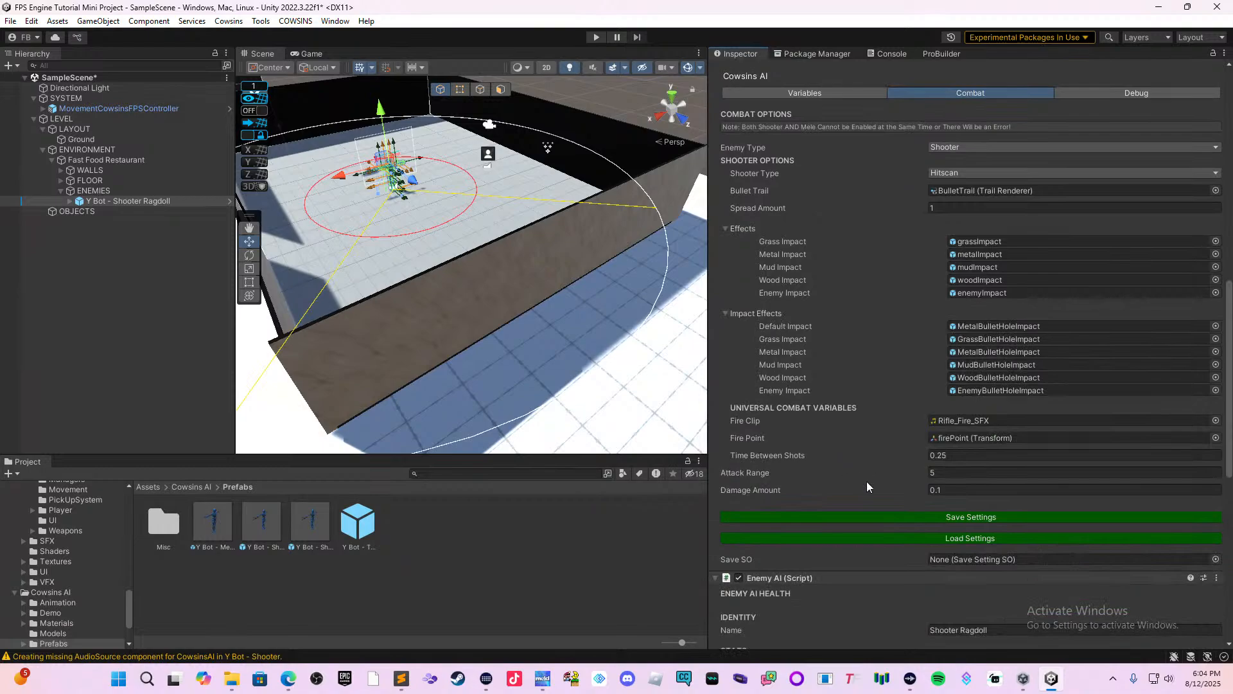
scroll(868, 462, "down", 1)
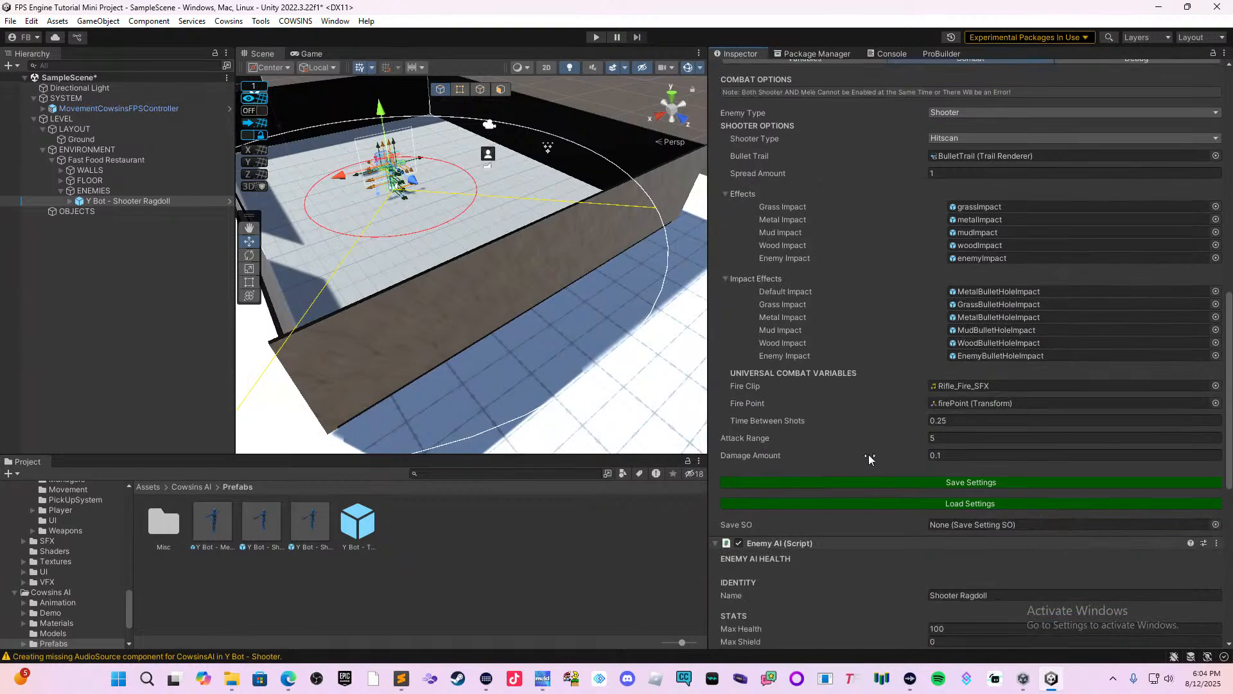
scroll(855, 461, "down", 2)
scroll(842, 478, "down", 7)
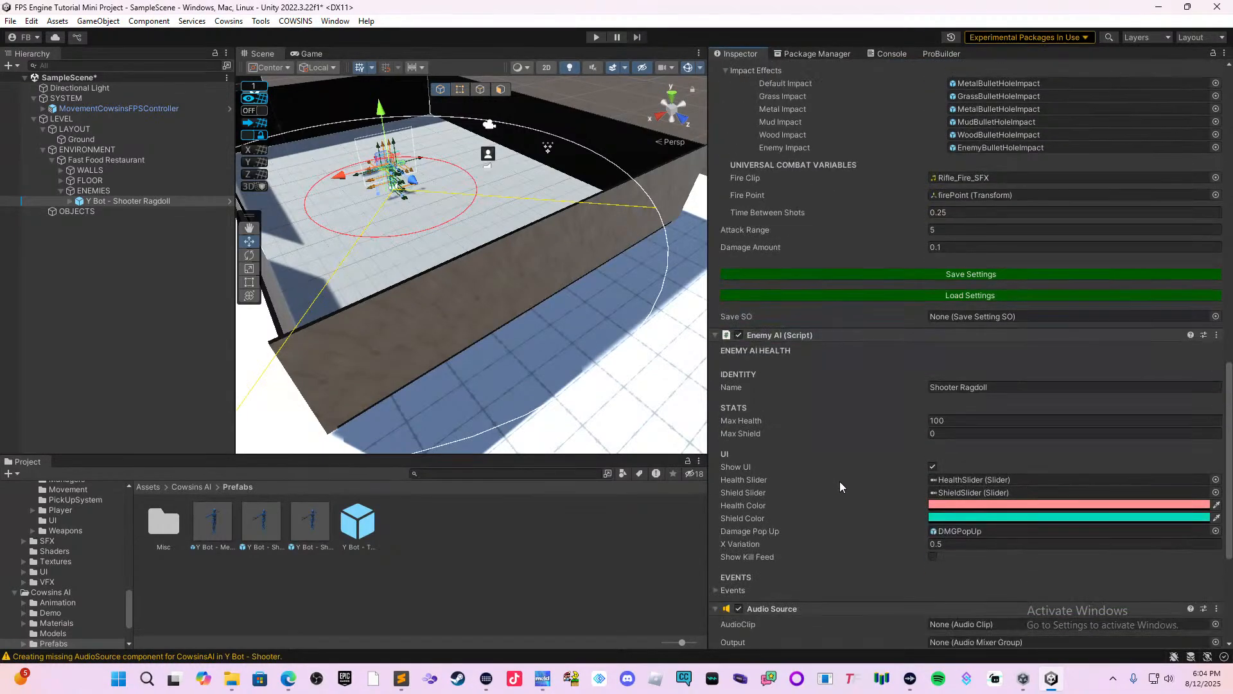
scroll(843, 481, "up", 2)
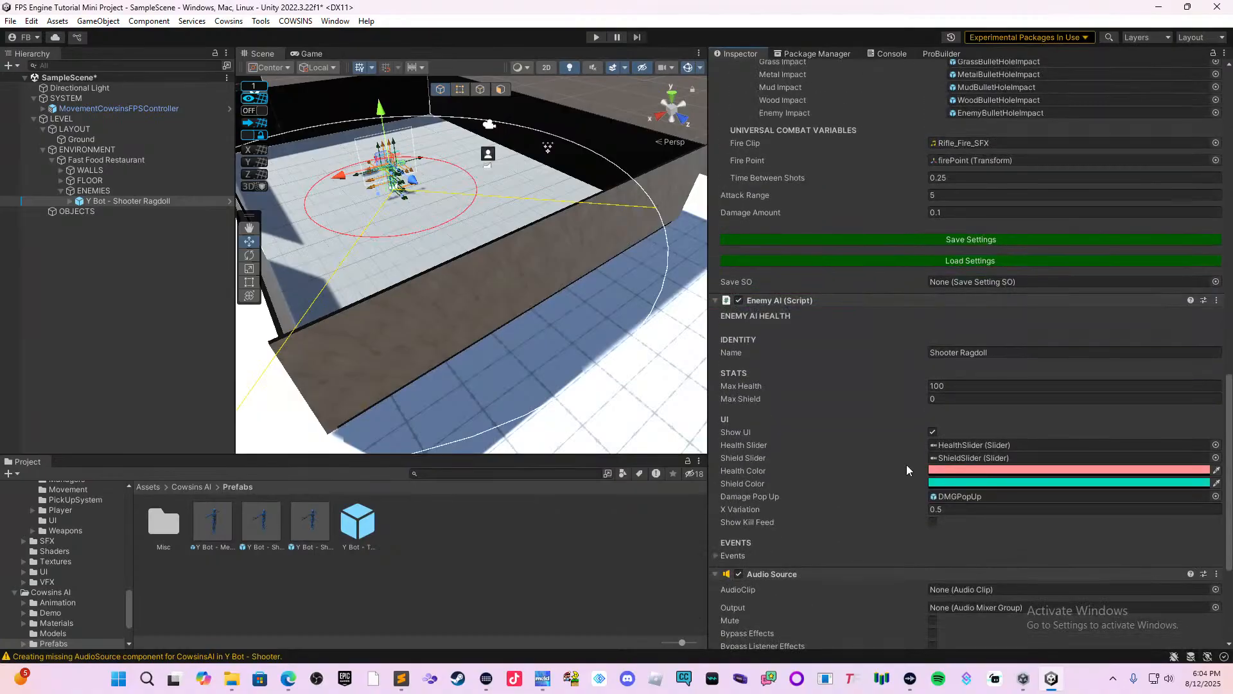
scroll(908, 464, "up", 6)
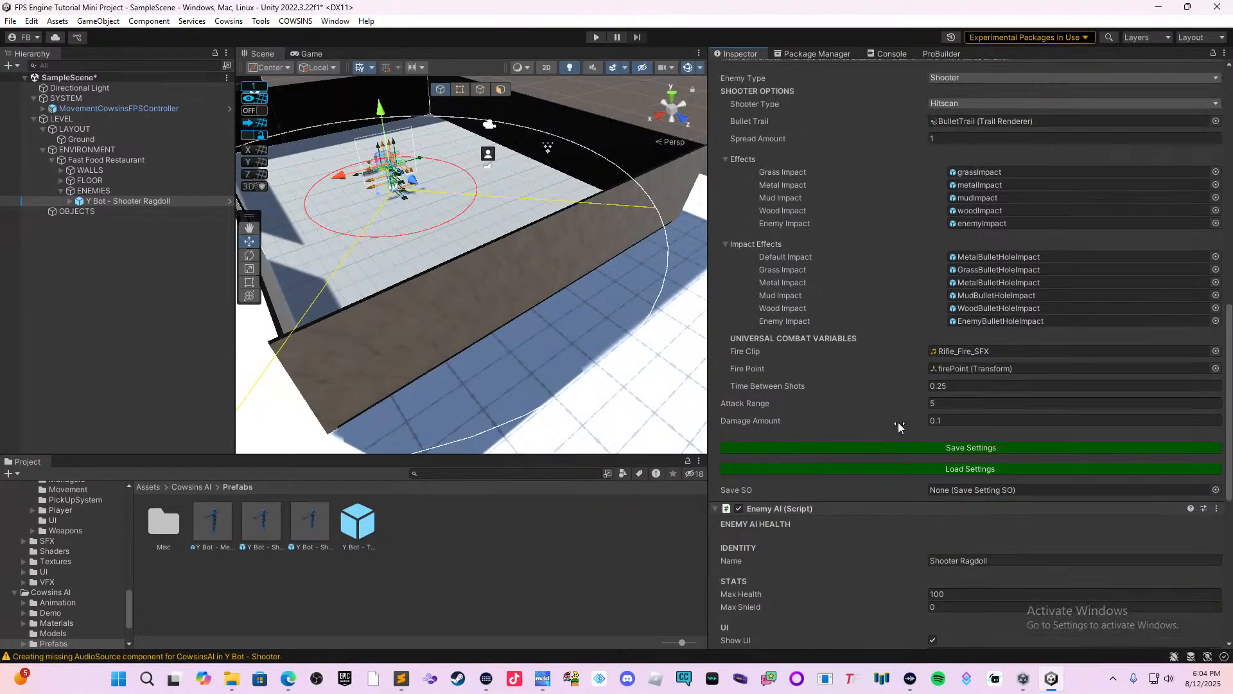
scroll(893, 428, "up", 2)
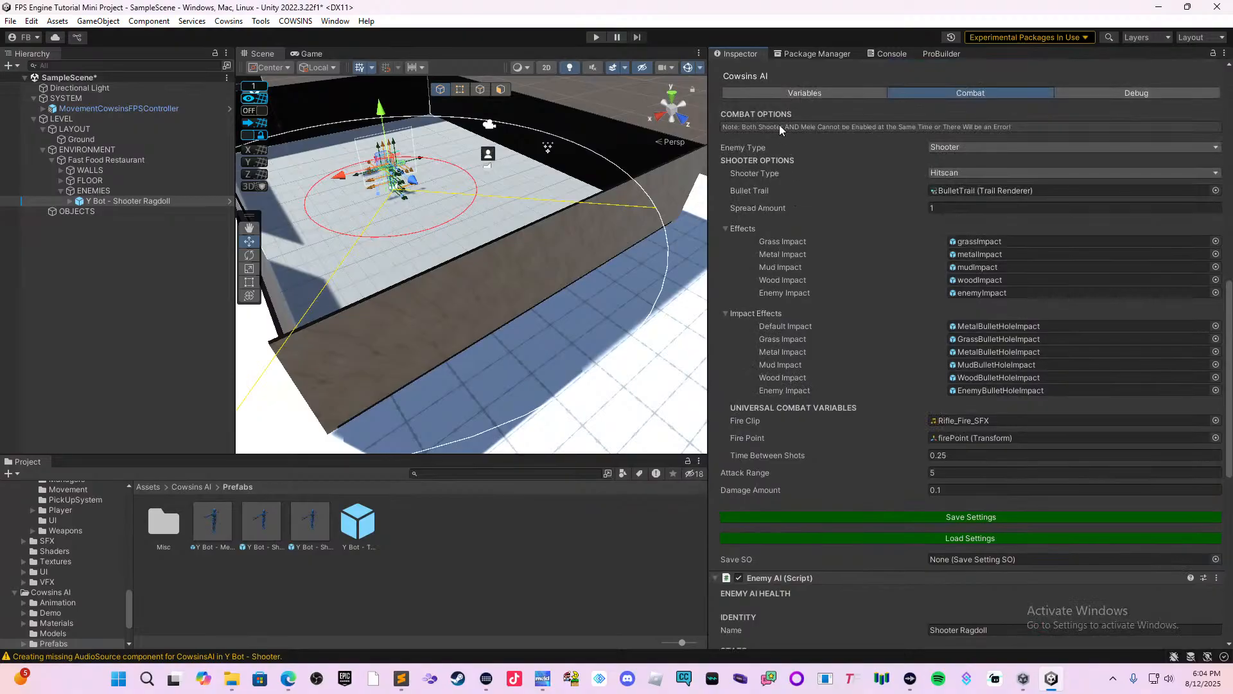
Review the enemy's basic AI variables and its Enemy AI identity, stats and UI settings.
left_click(791, 95)
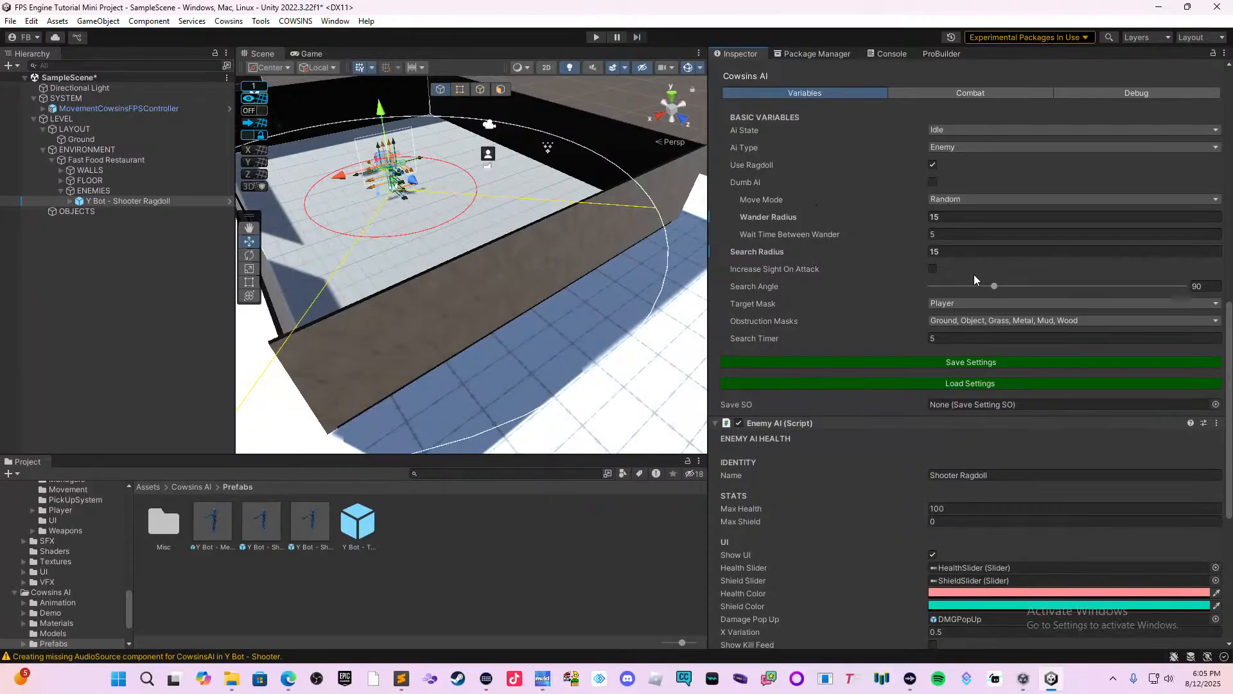
scroll(981, 290, "up", 1)
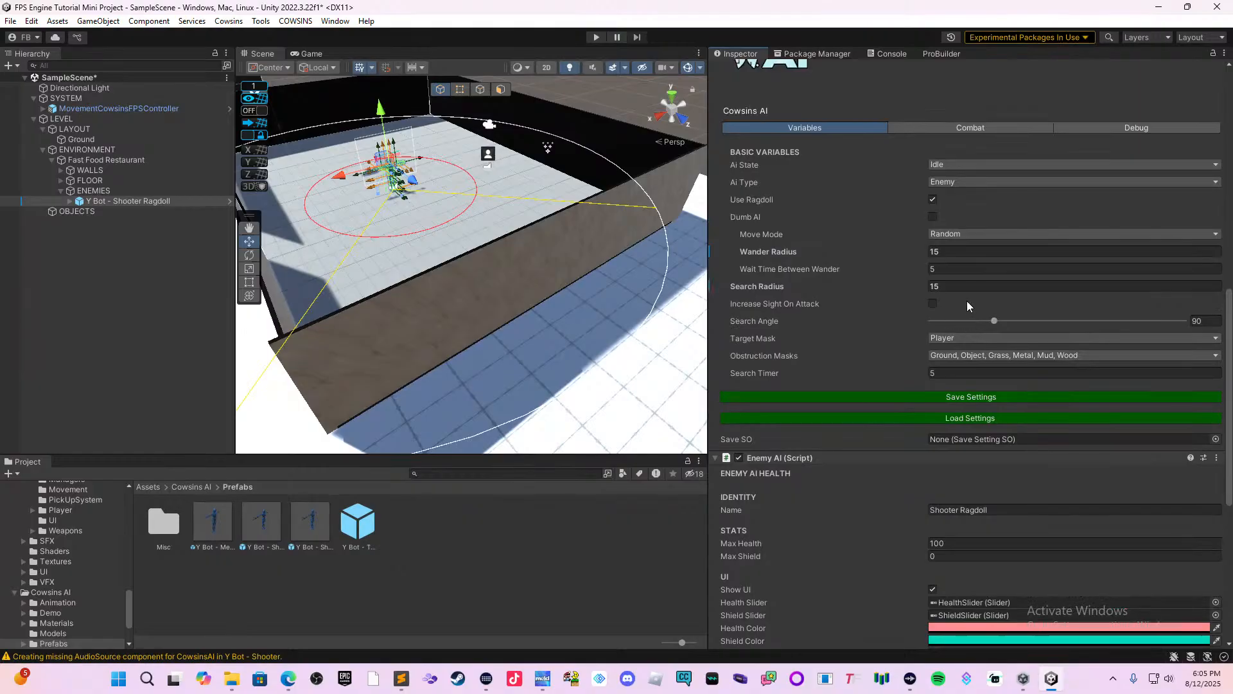
scroll(917, 311, "down", 5)
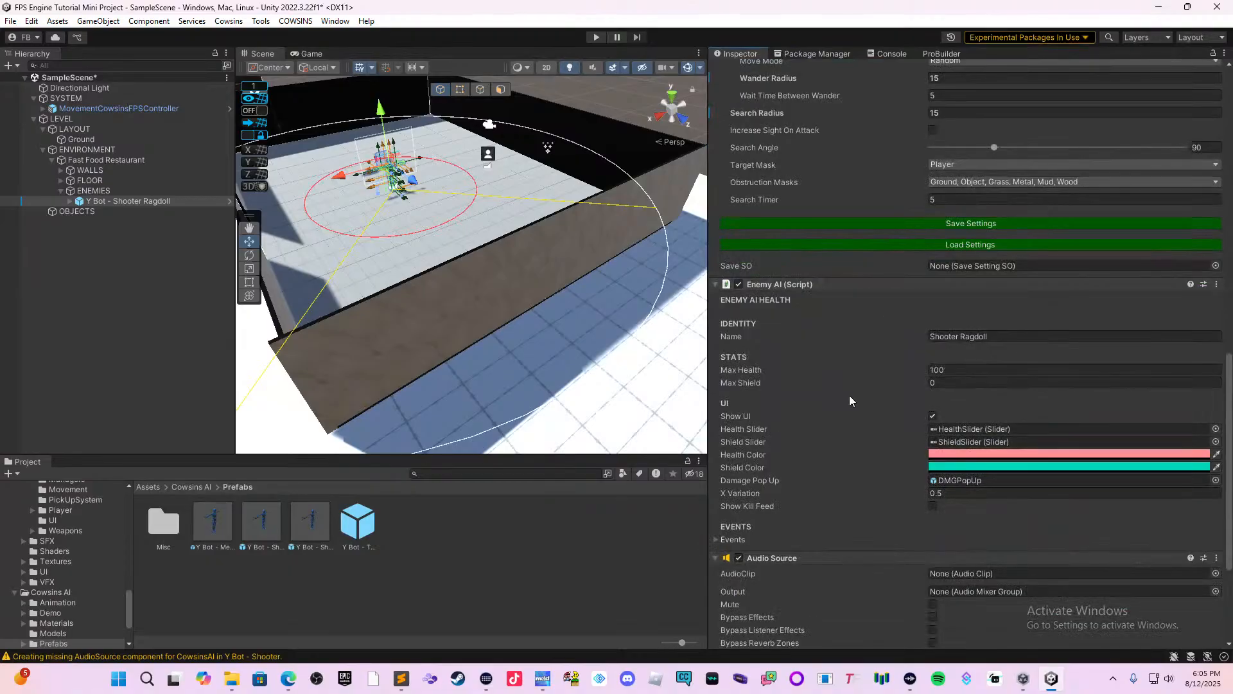
scroll(841, 361, "up", 3)
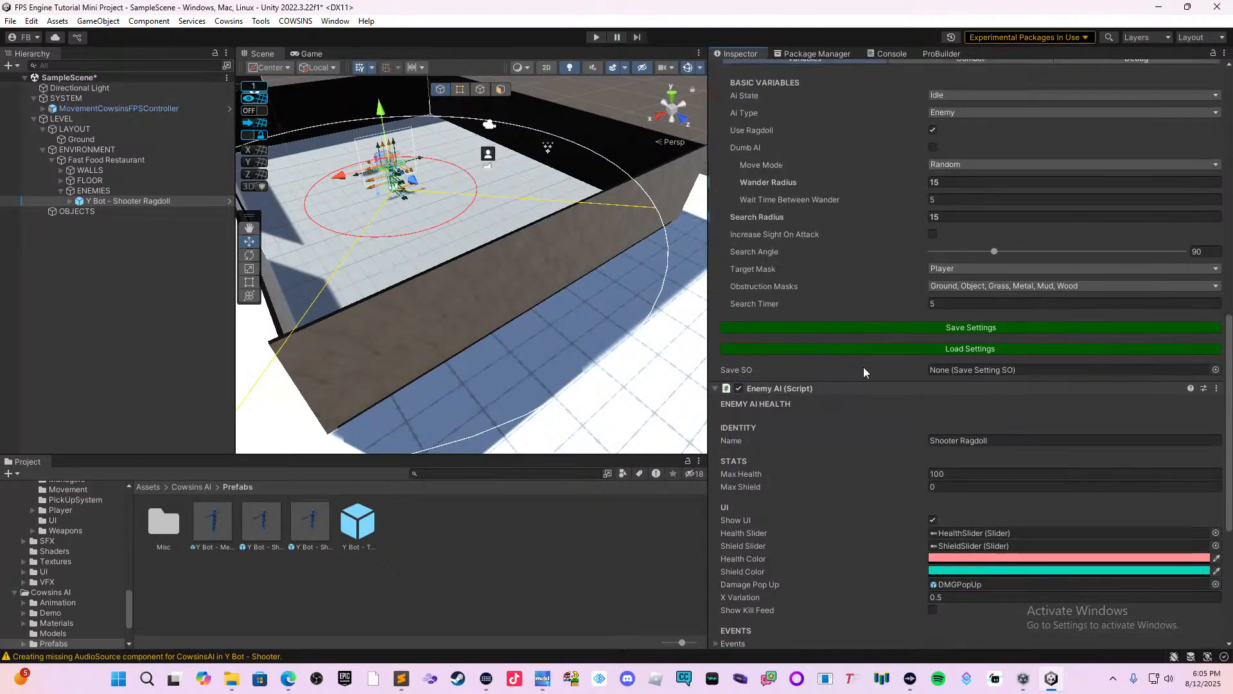
scroll(863, 371, "up", 2)
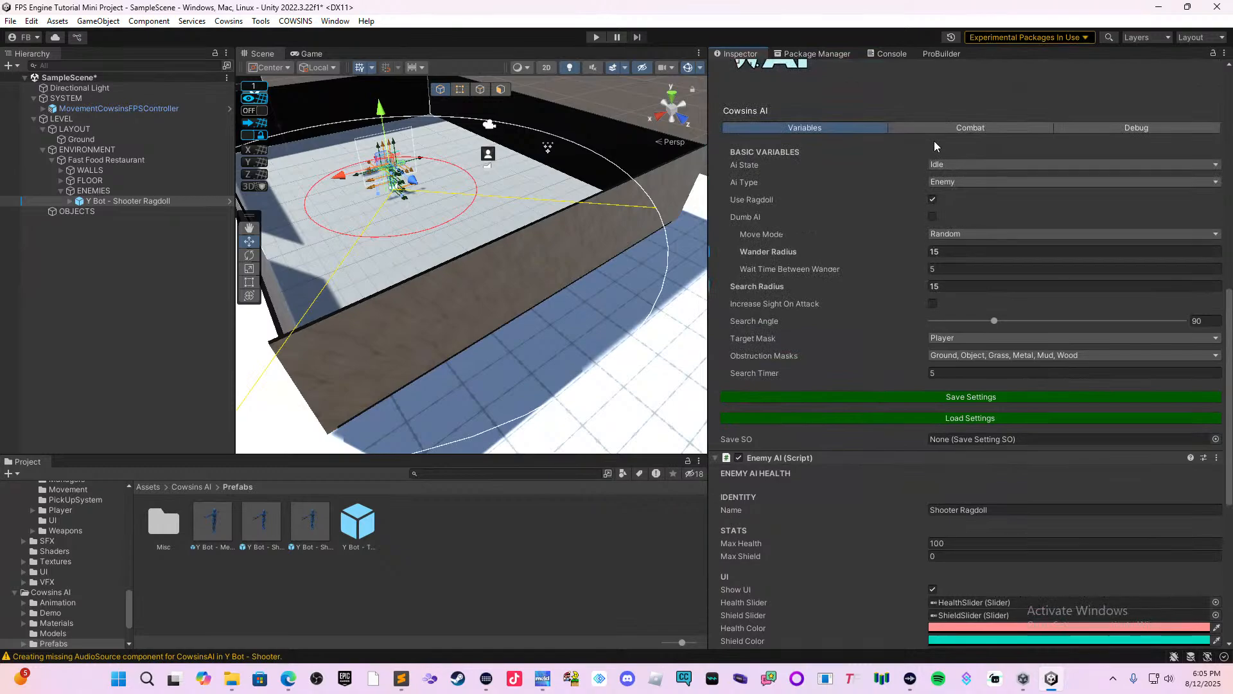
Set the enemy's Attack Range to 10 in the Cowsins AI combat options.
left_click(951, 132)
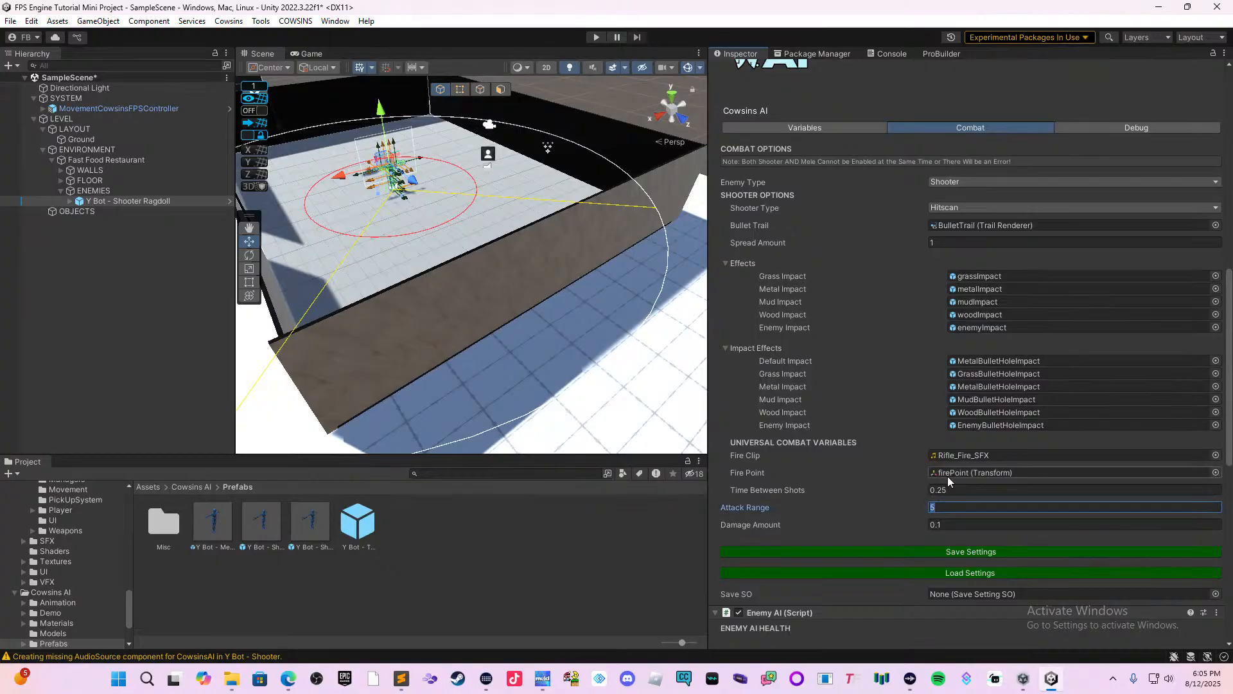
type("1")
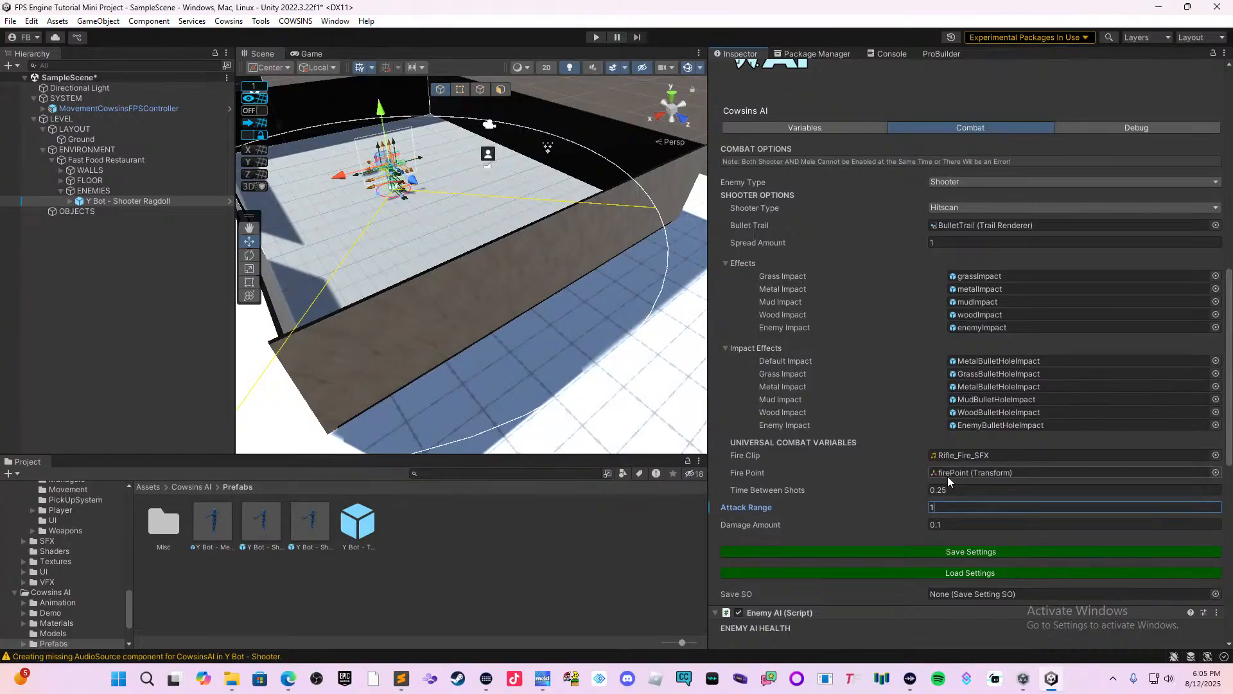
type("0")
key("BackSpace")
key("BackSpace")
type("4")
key("BackSpace")
type("5")
key("BackSpace")
type("10")
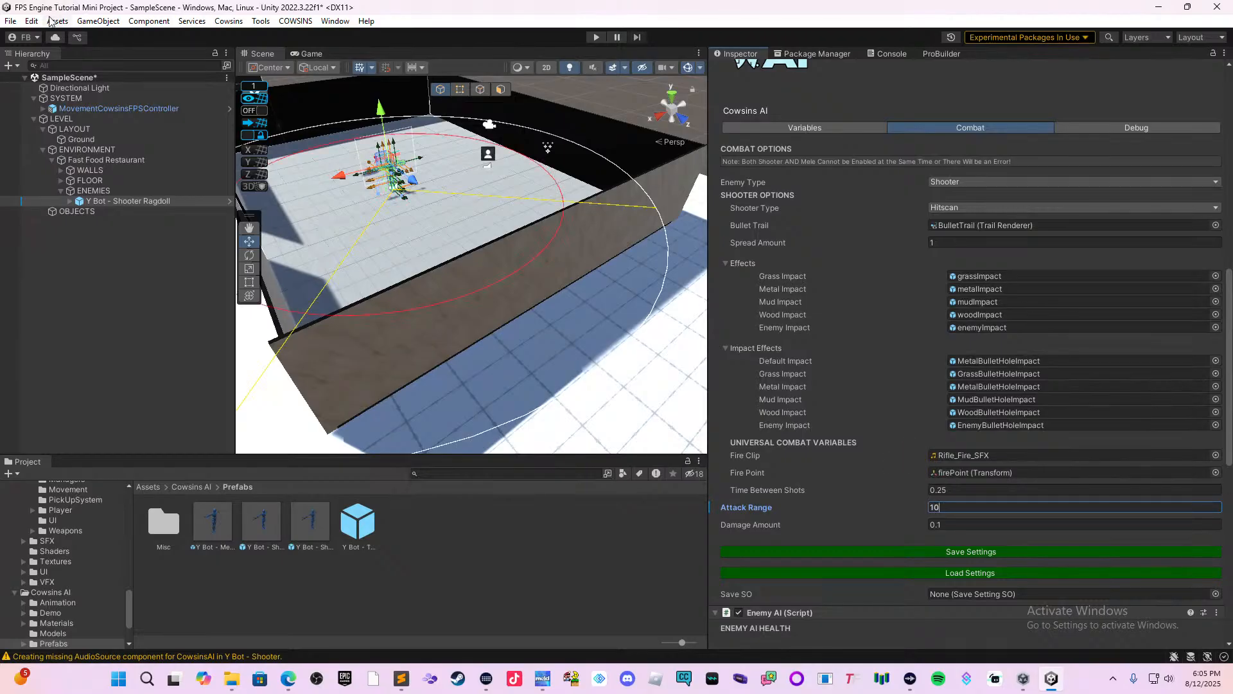
Examine the enemy's attack range around the restaurant and where the MovementCowsinsFPSController sits in the level.
left_click(353, 251)
middle_click_drag(352, 250, 443, 283)
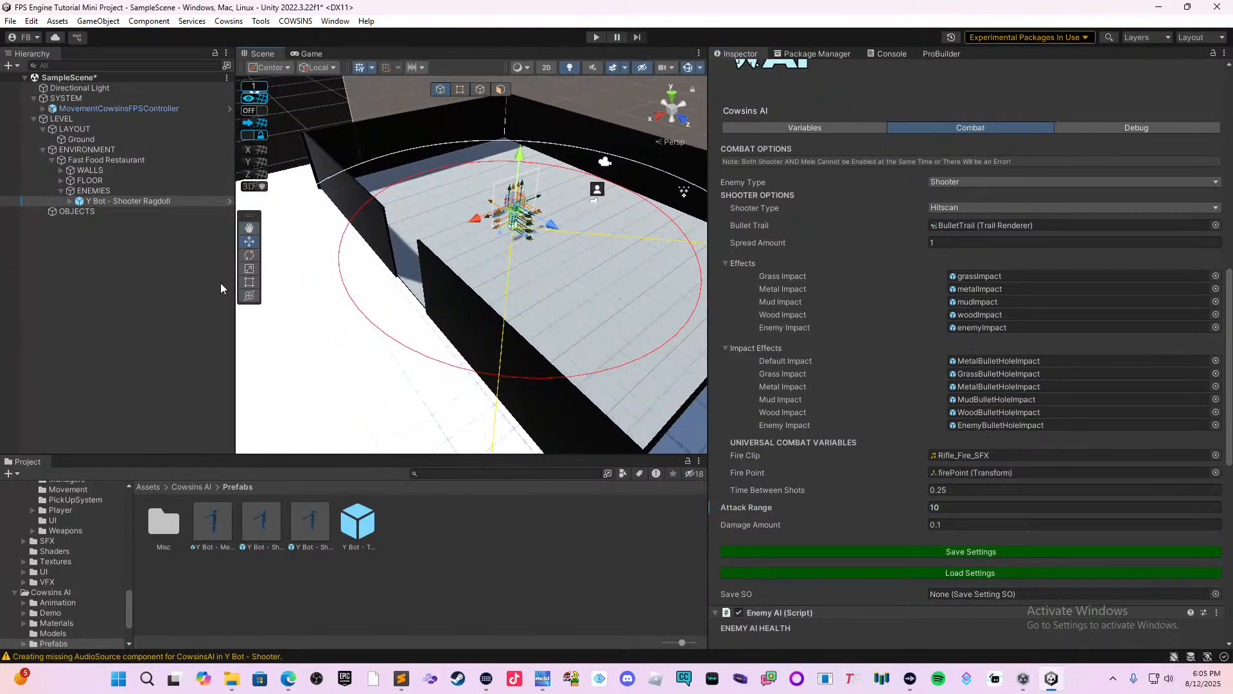
left_click(102, 109)
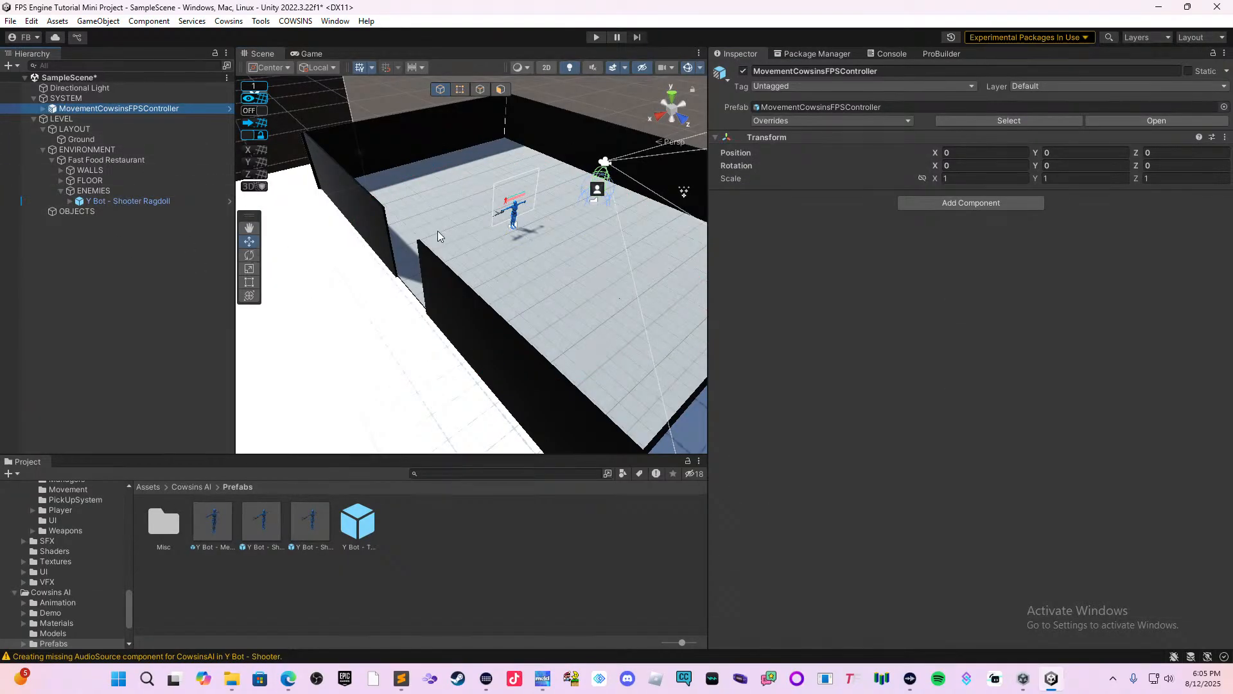
right_click_drag(439, 232, 472, 209)
scroll(482, 295, "down", 3)
scroll(481, 294, "down", 10)
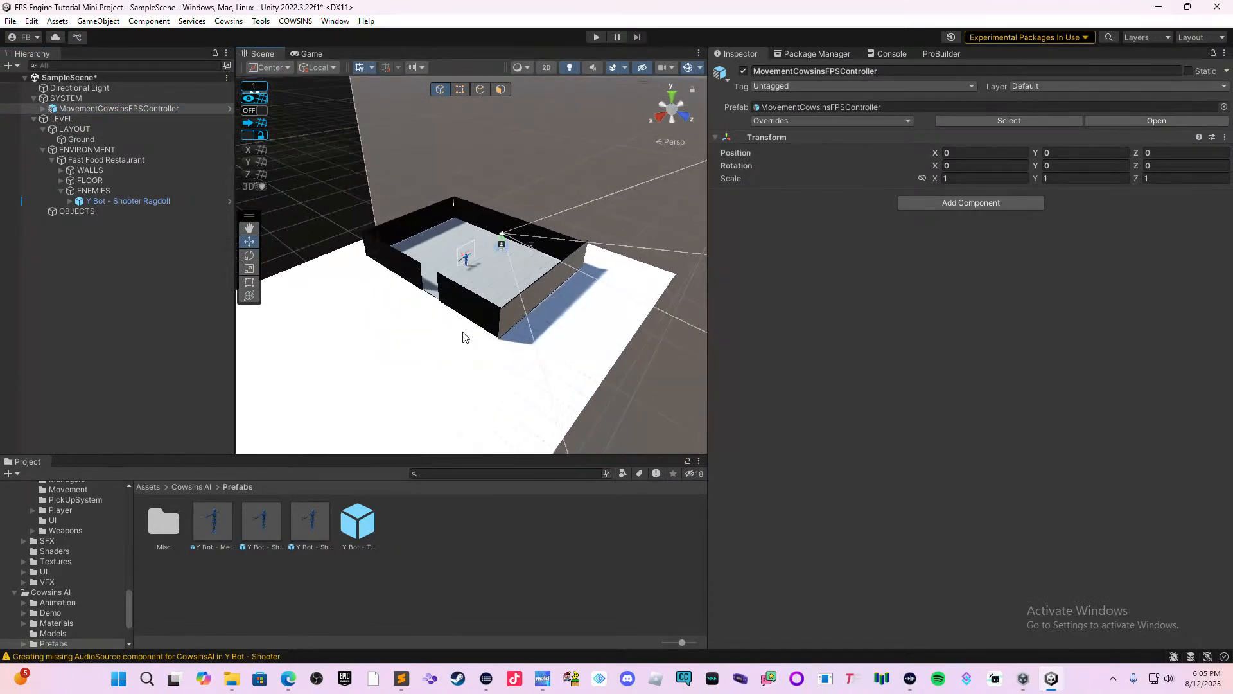
scroll(486, 315, "down", 8)
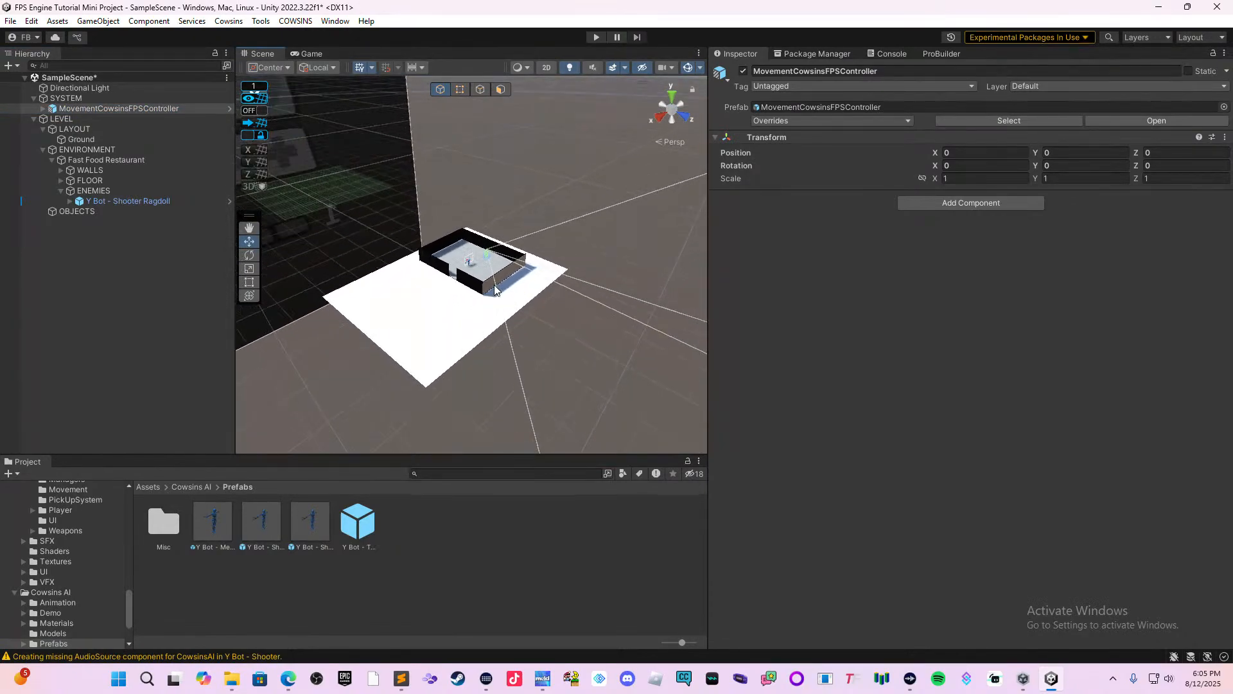
right_click_drag(518, 334, 460, 371)
scroll(459, 376, "down", 8)
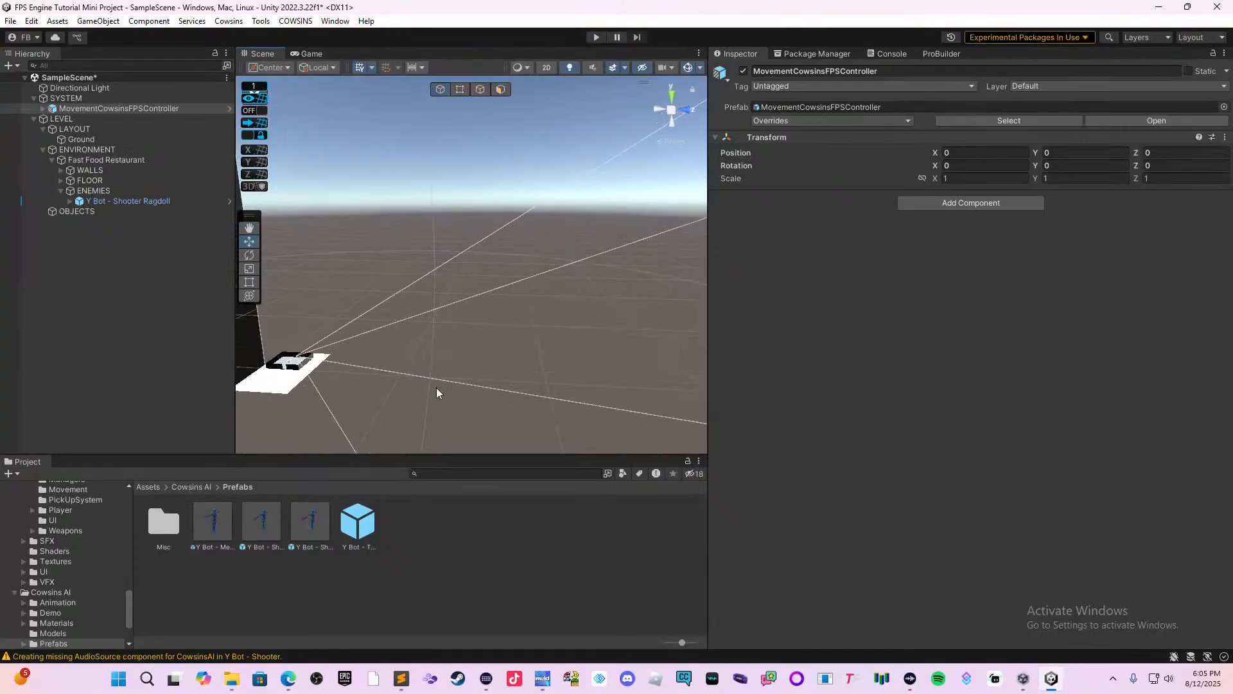
middle_click_drag(420, 388, 498, 439)
right_click_drag(615, 381, 495, 456)
key("f")
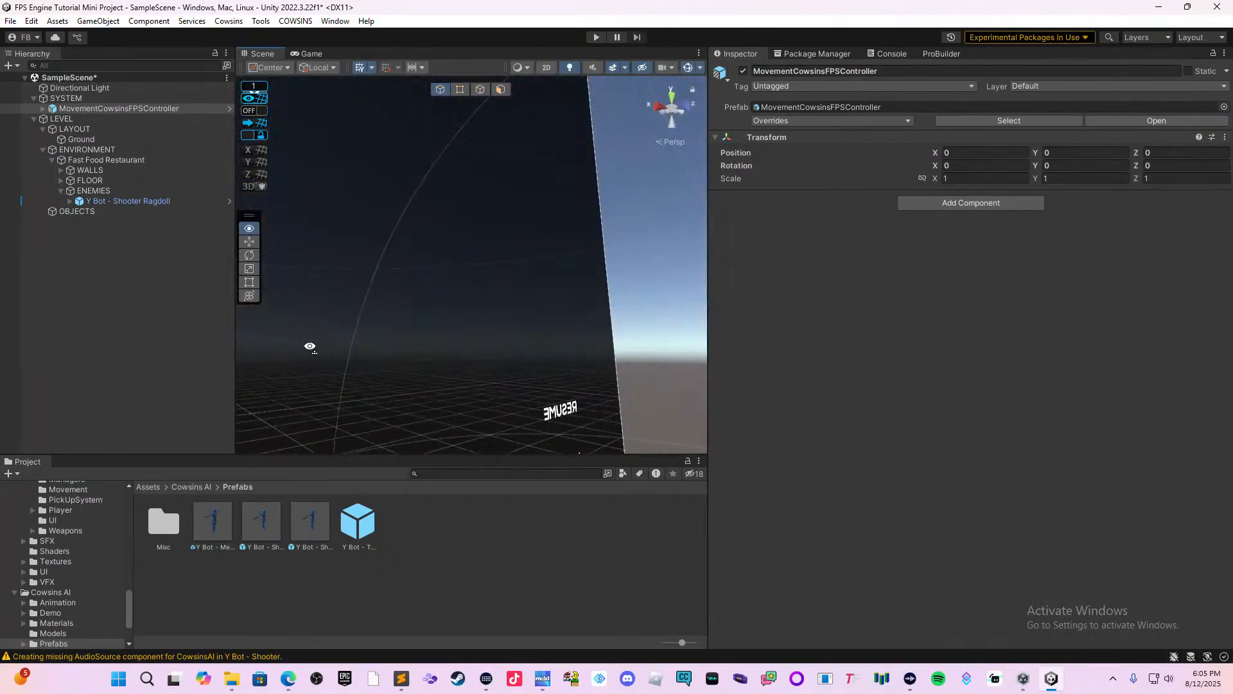
Focus on the MovementCowsinsFPSController and move it along the X axis to position 8.
left_click(180, 111)
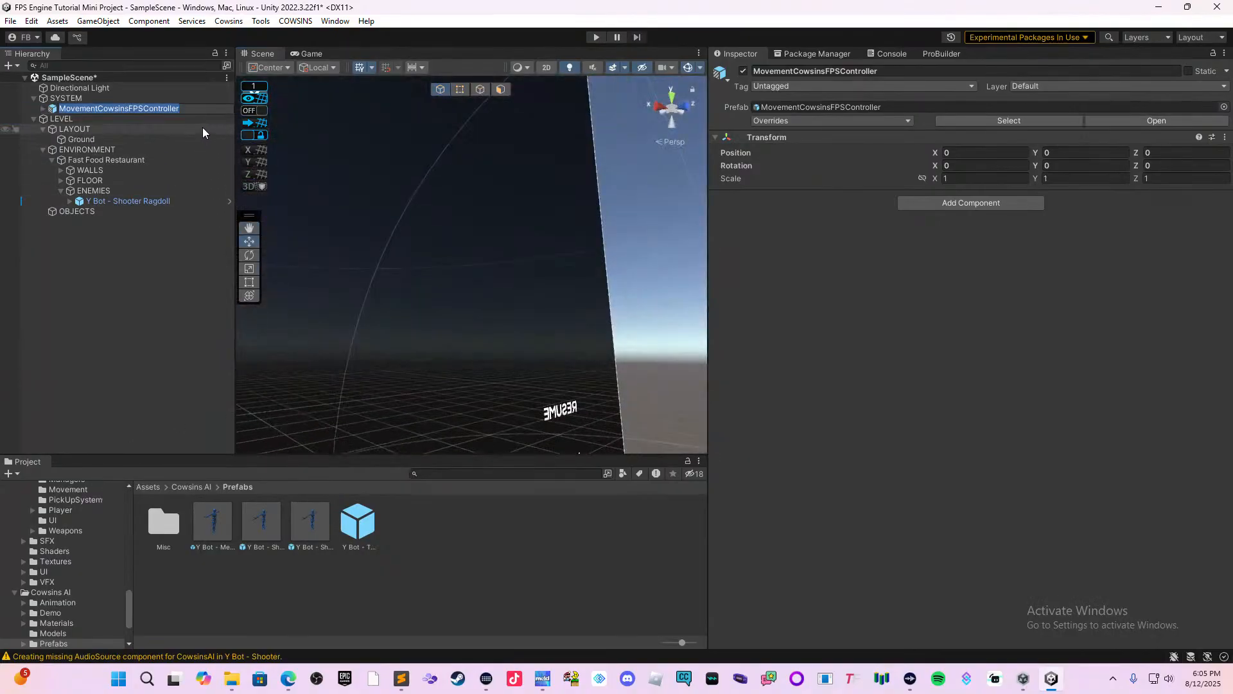
left_click(187, 140)
double_click(205, 109)
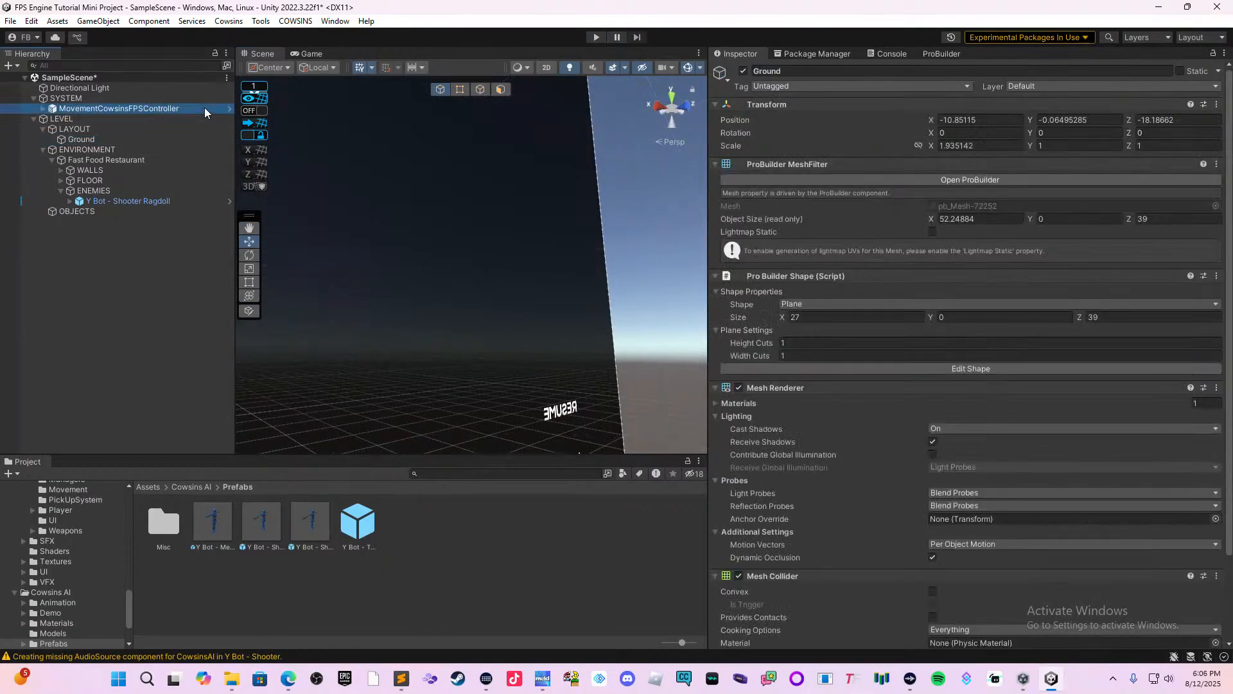
middle_click_drag(405, 250, 397, 377)
right_click_drag(503, 241, 488, 313)
scroll(450, 329, "up", 2)
scroll(426, 333, "up", 4)
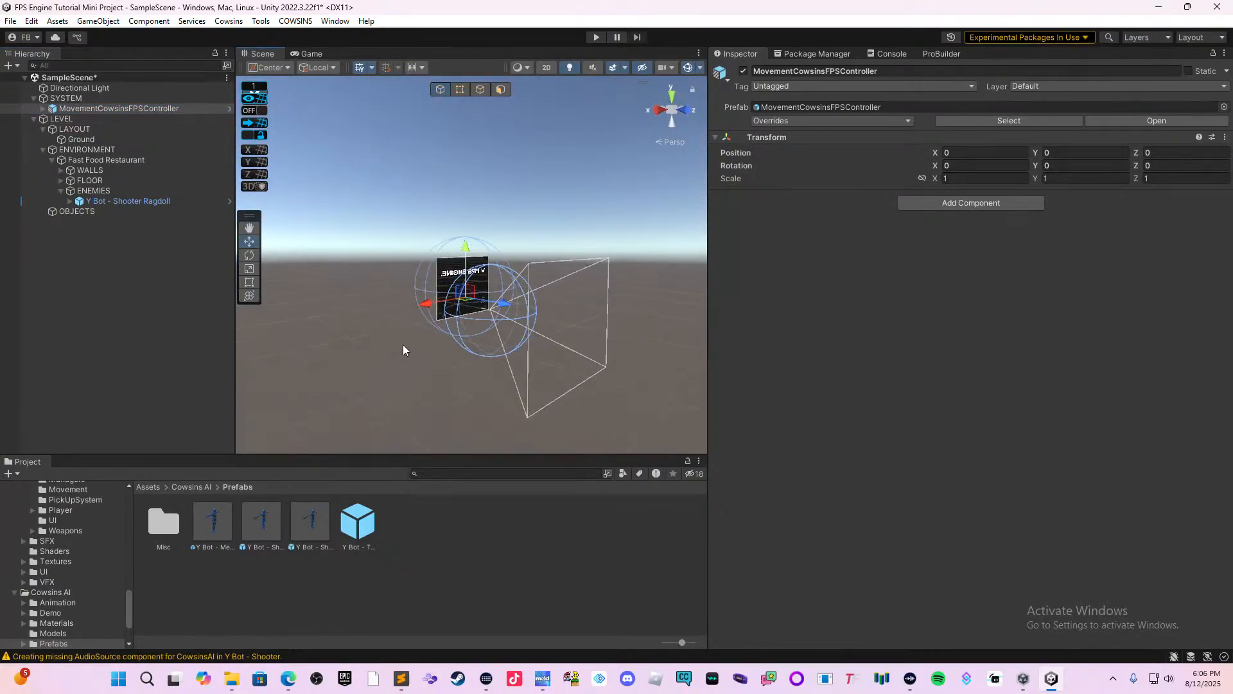
scroll(420, 326, "up", 5)
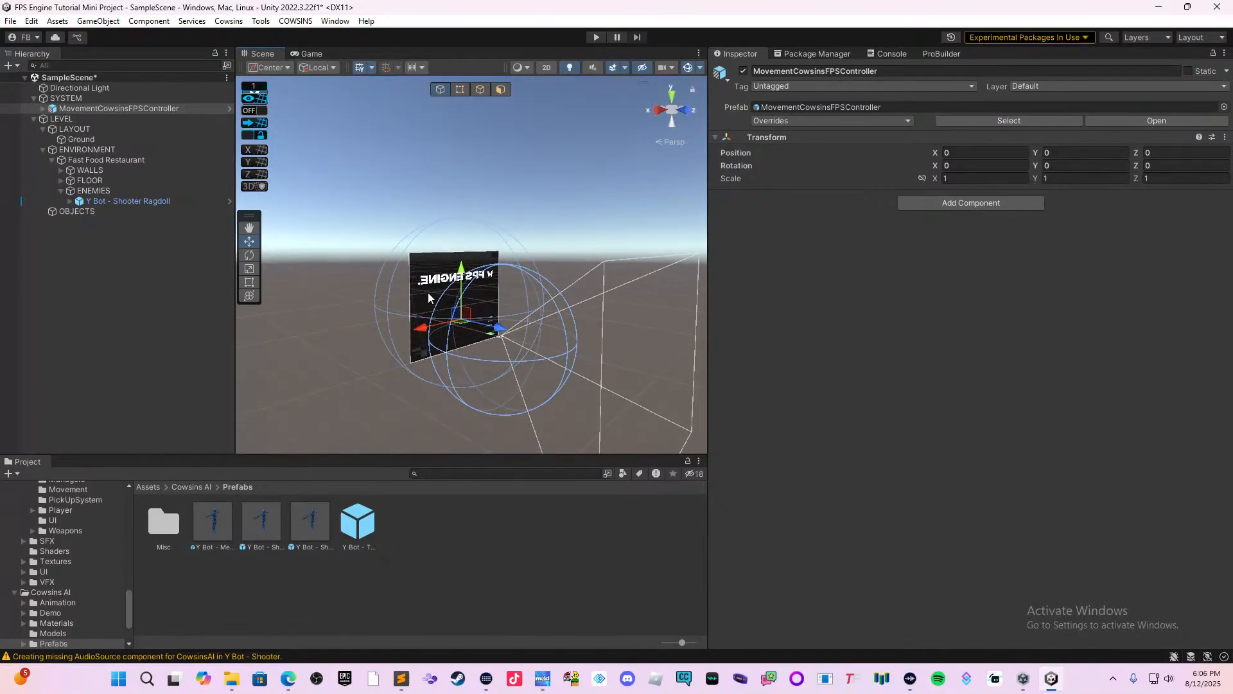
middle_click_drag(350, 361, 395, 326)
scroll(466, 329, "up", 4)
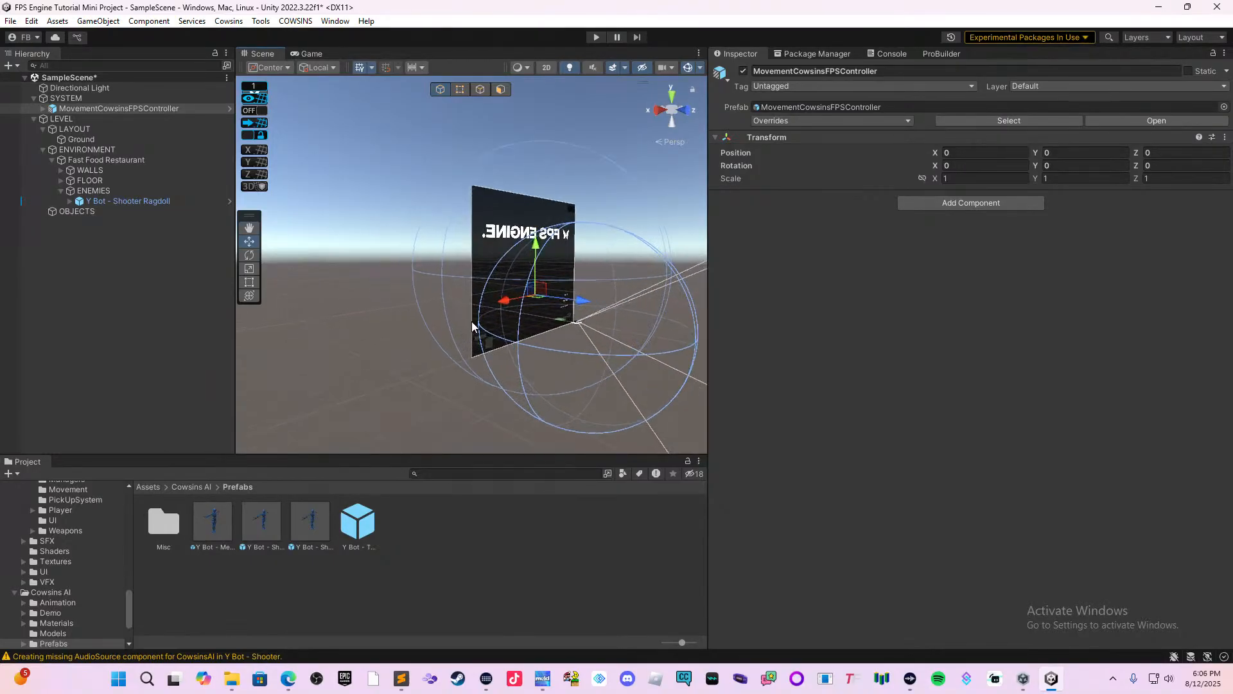
scroll(471, 296, "up", 2)
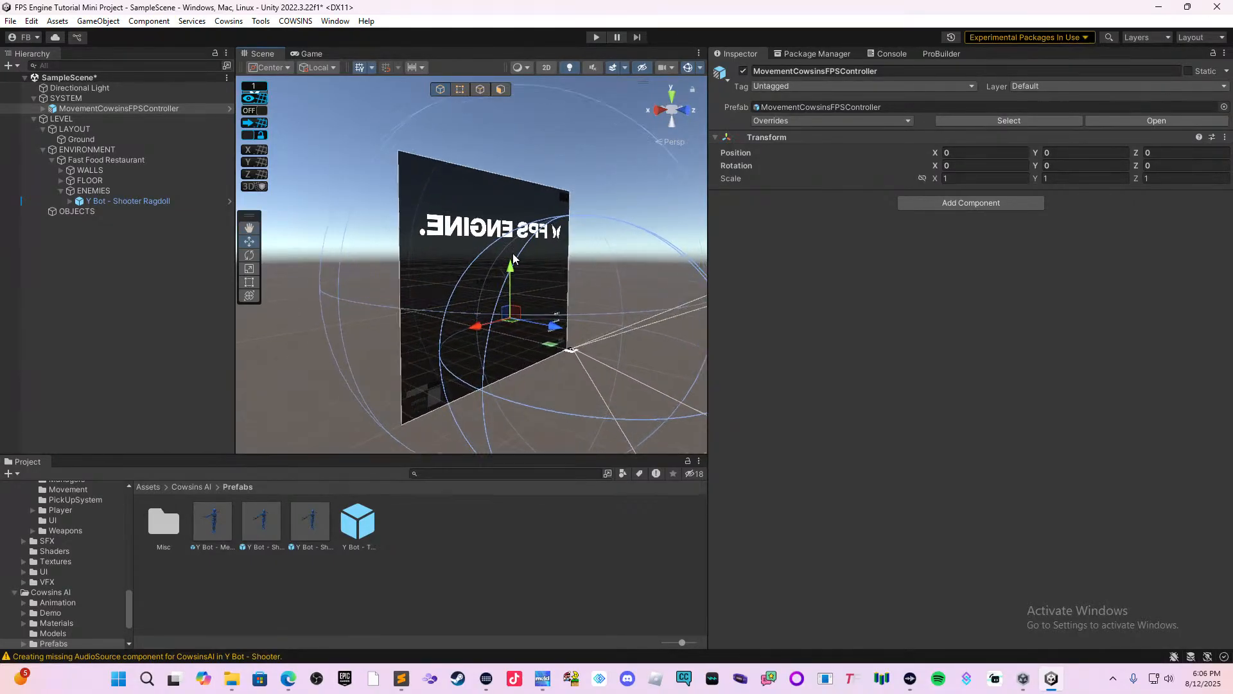
right_click_drag(514, 257, 522, 307)
scroll(522, 308, "up", 2)
middle_click_drag(521, 308, 461, 315)
scroll(461, 315, "up", 5)
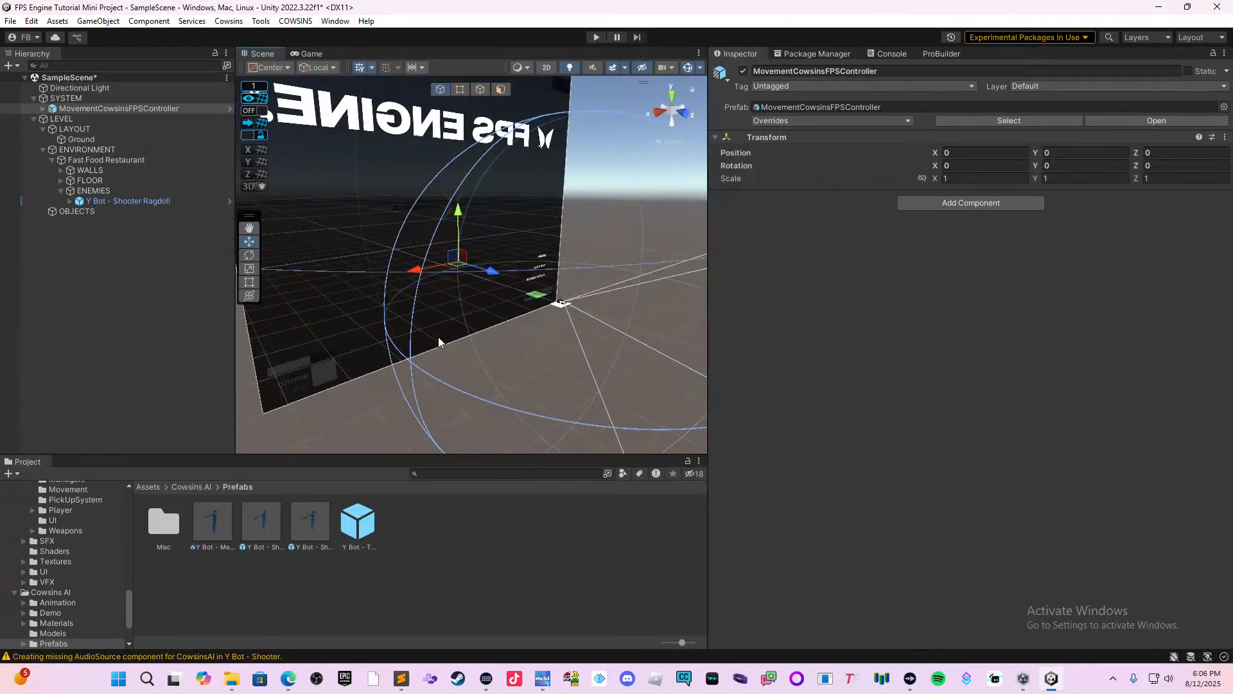
left_click_drag(417, 271, 419, 274)
scroll(498, 288, "up", 1)
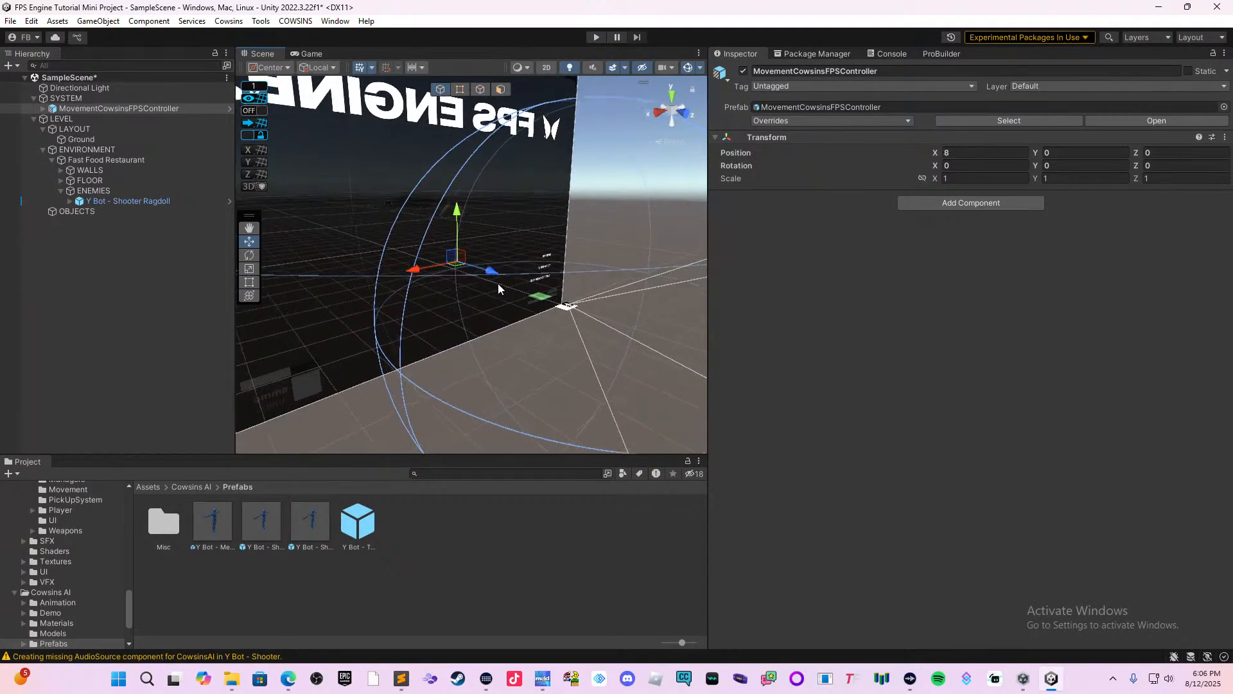
Examine the restaurant and its doorway on the Ground plane to find where the player should start.
double_click(104, 108)
middle_click_drag(340, 289, 394, 339)
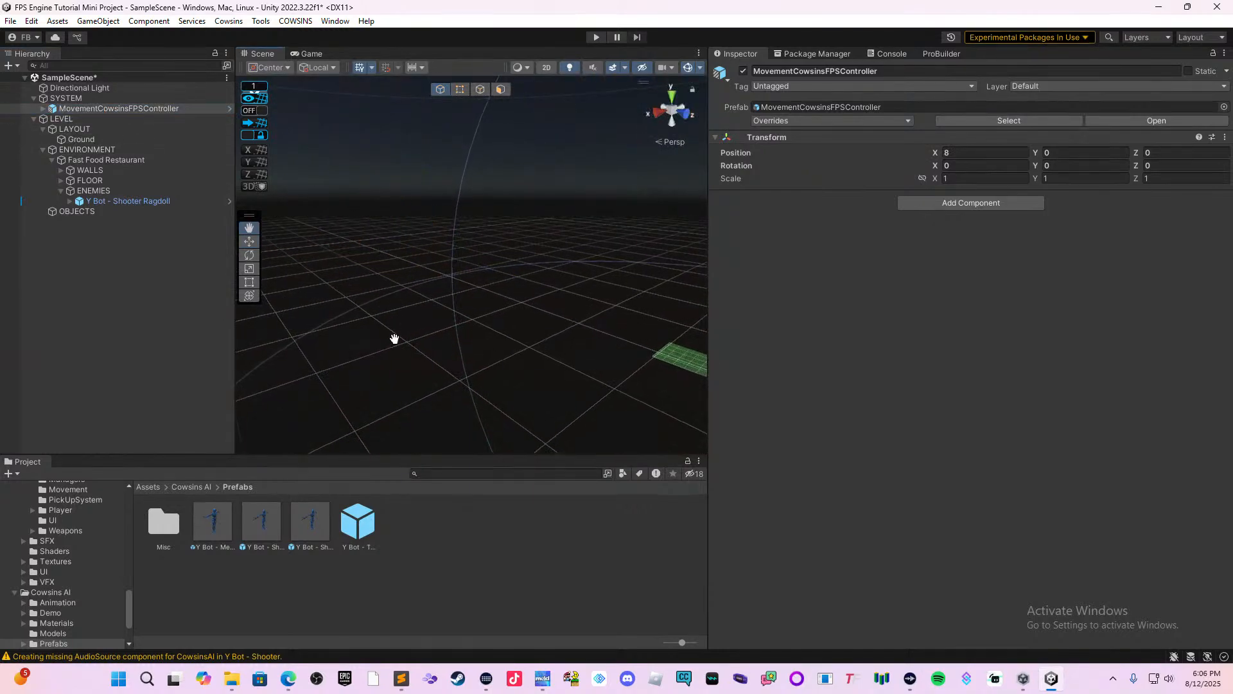
right_click_drag(611, 293, 674, 336)
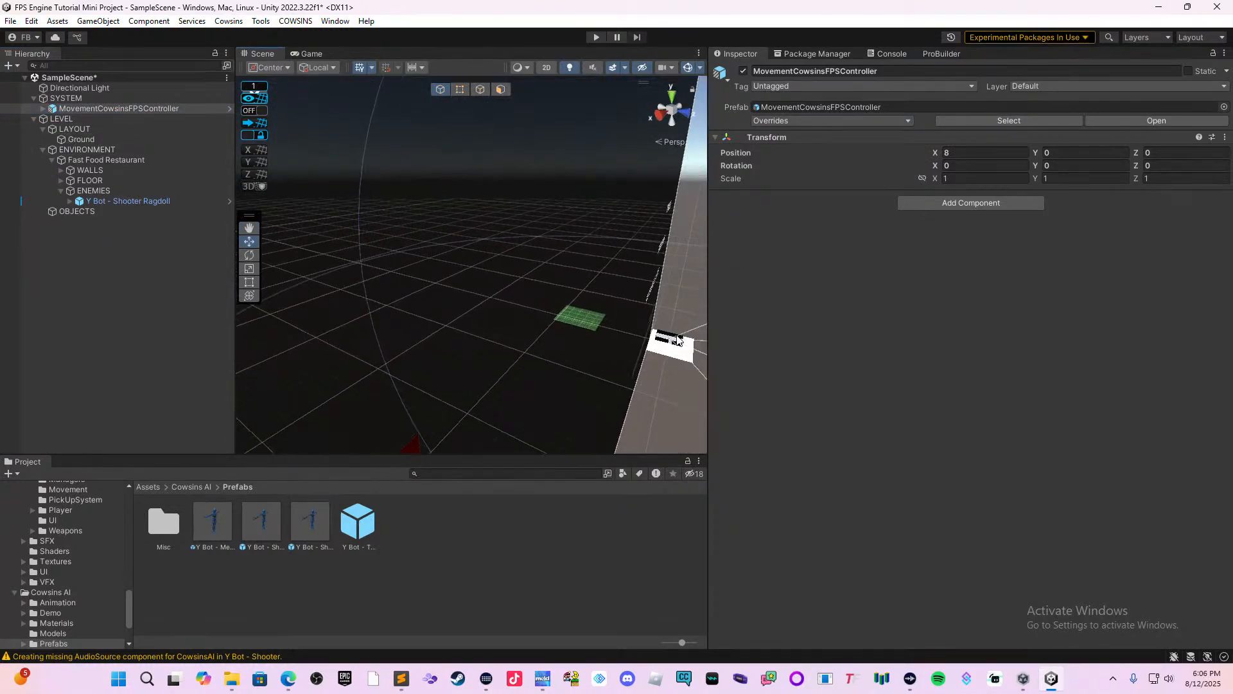
left_click(674, 336)
double_click(95, 137)
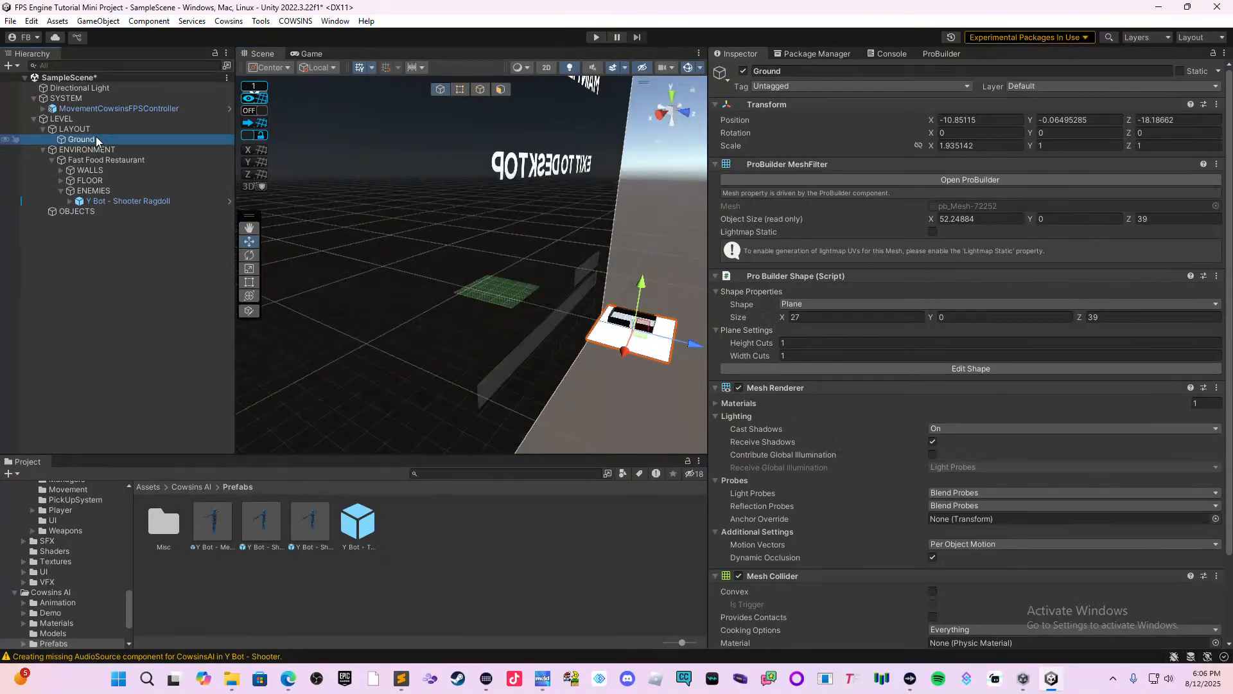
scroll(447, 319, "up", 4)
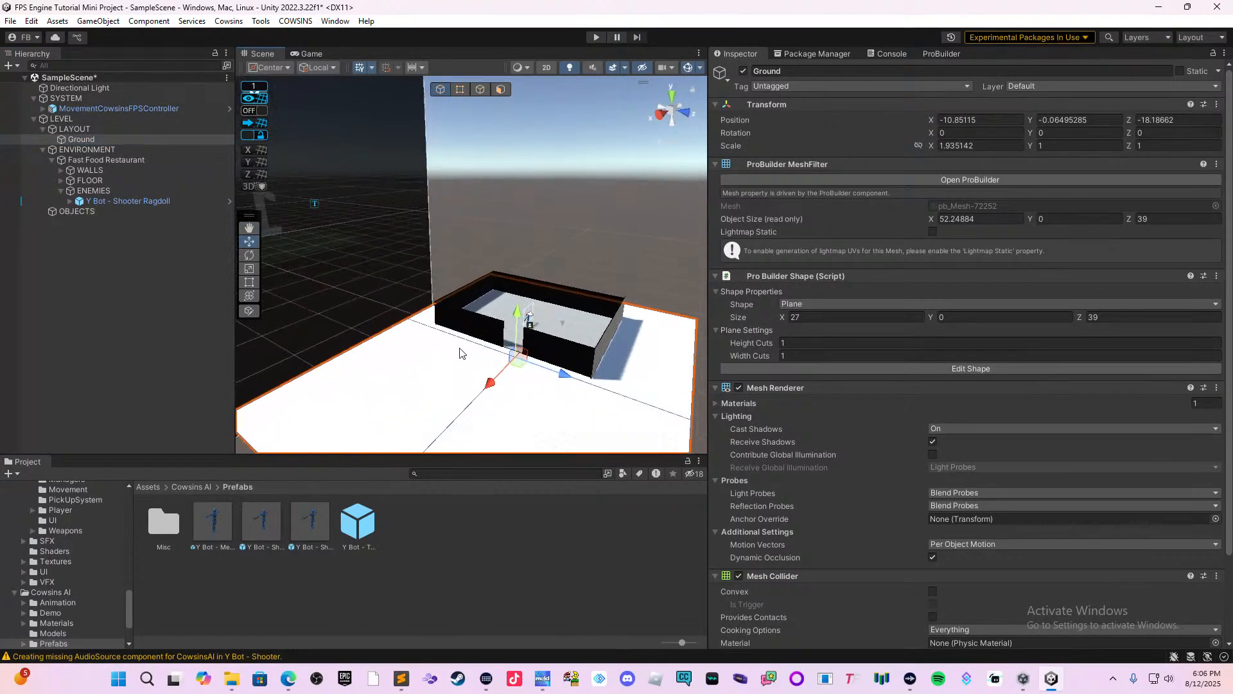
scroll(424, 354, "up", 3)
scroll(420, 352, "up", 2)
scroll(443, 318, "up", 4)
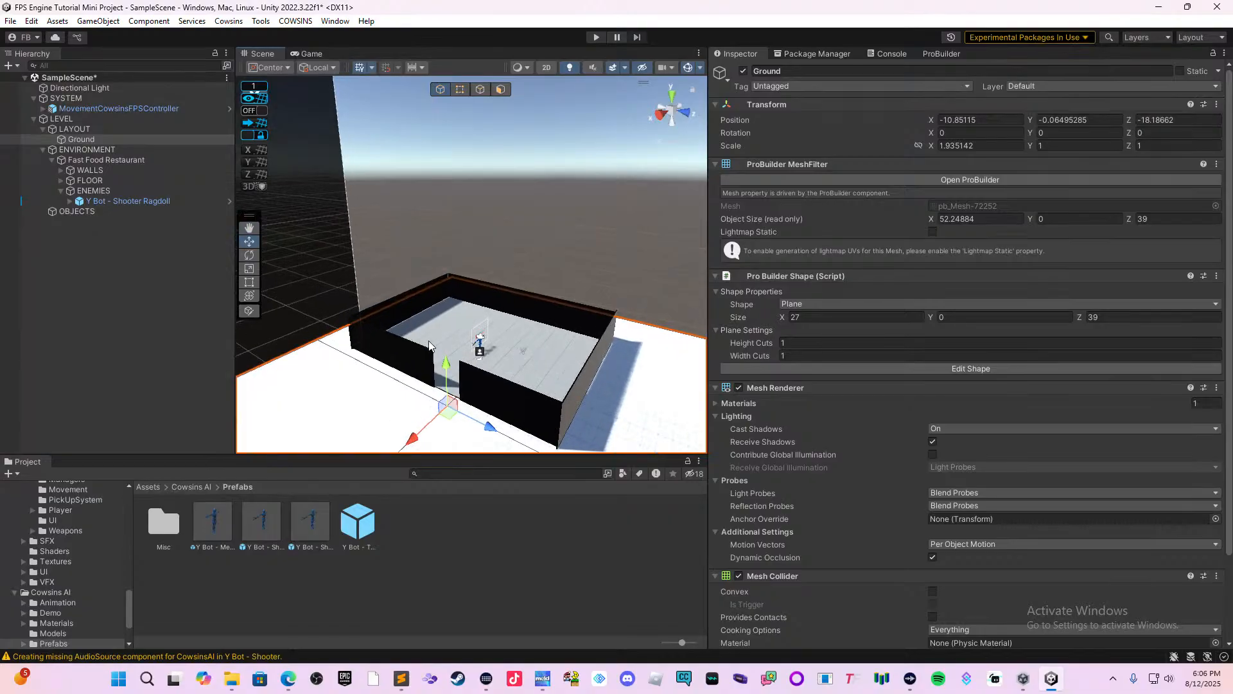
scroll(428, 331, "up", 1)
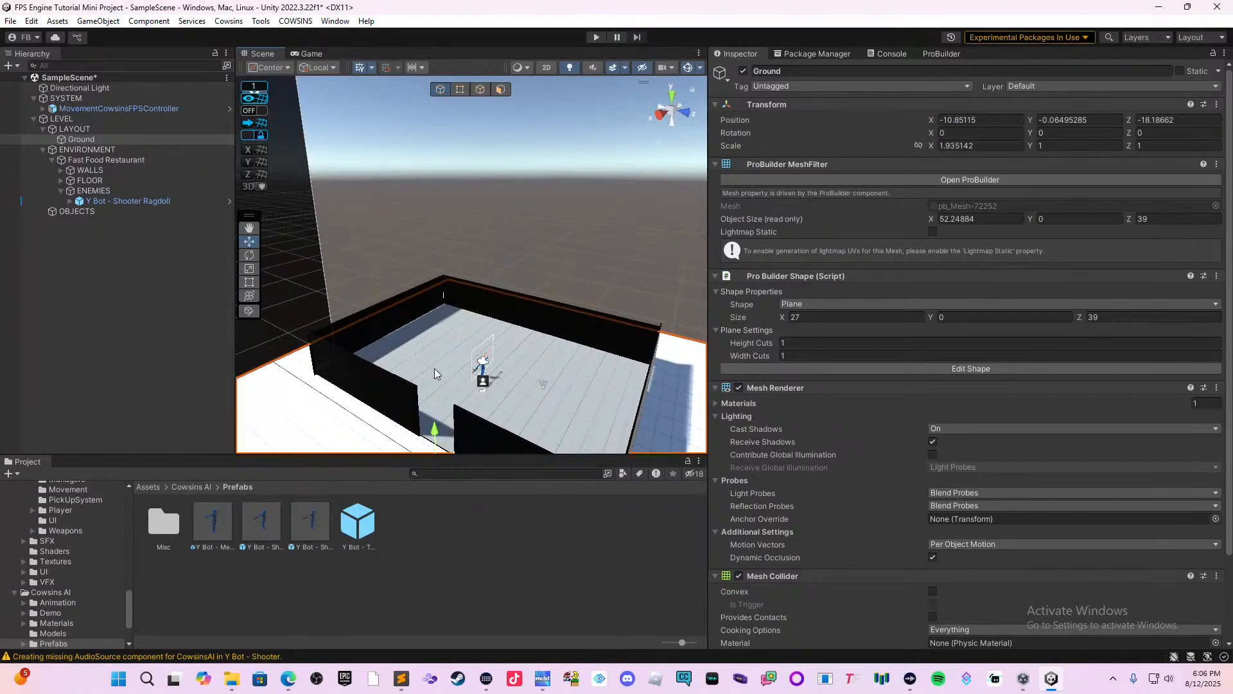
Move the controller's Player object along the X axis to 20.23, outside the restaurant doorway.
mouse_move(488, 359)
left_mouse_down("alt")
mouse_move(544, 311)
mouse_move(497, 360)
left_mouse_up("alt")
left_click(498, 355)
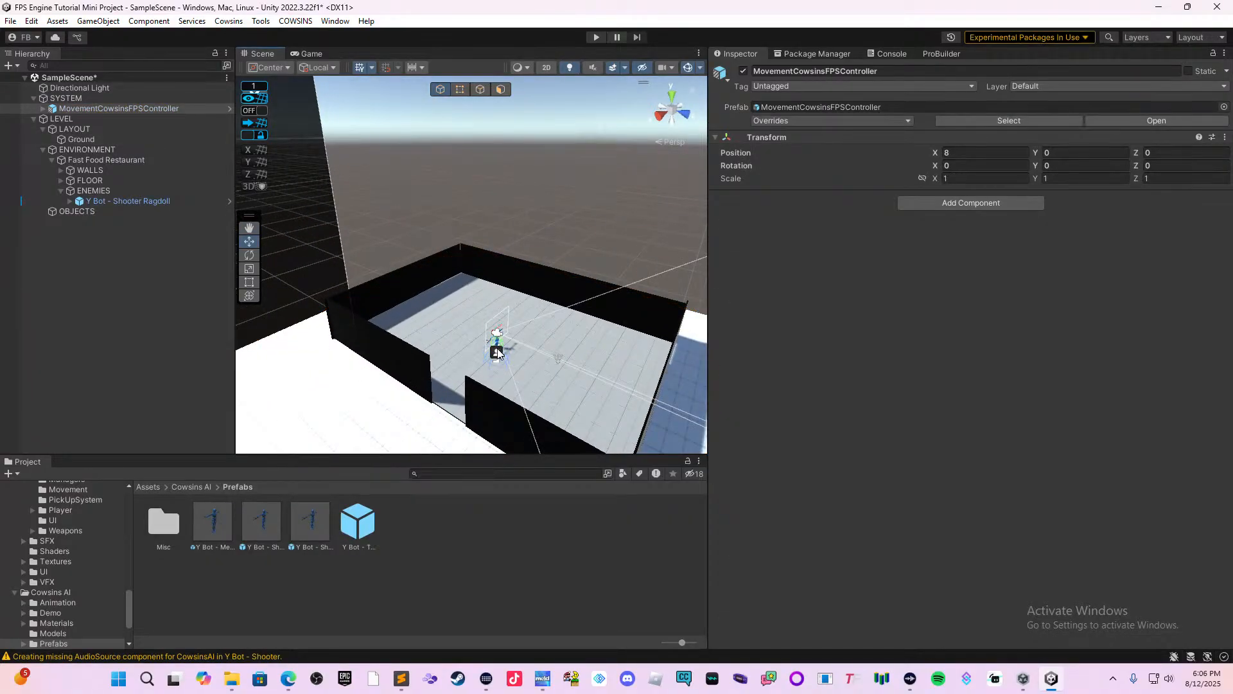
left_click(498, 352)
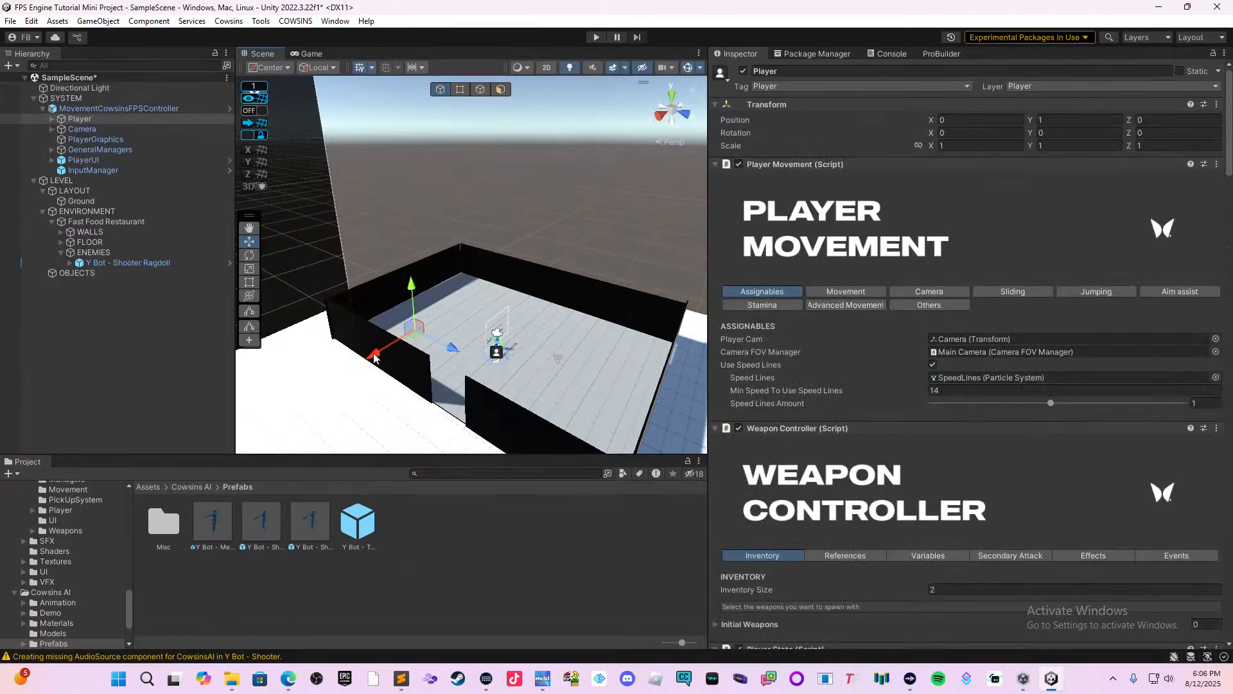
left_click_drag(375, 361, 263, 411)
right_click_drag(354, 396, 362, 413)
middle_click_drag(419, 384, 586, 261)
left_click_drag(438, 270, 316, 347)
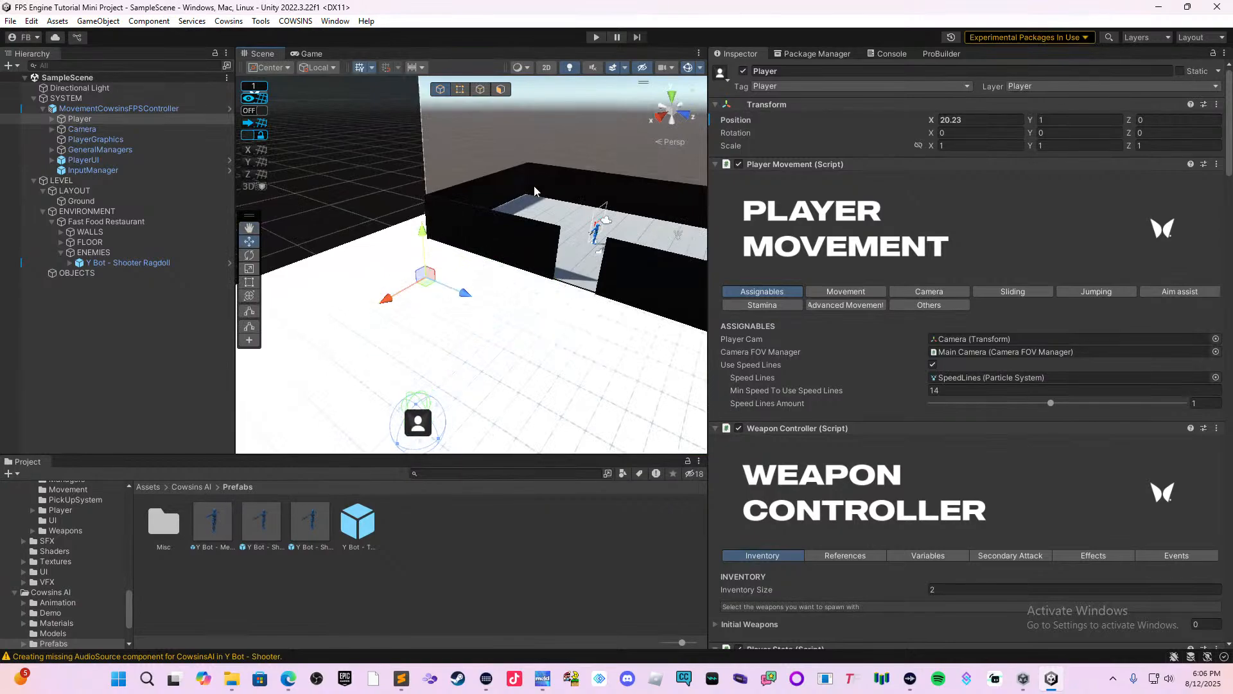
Playtest the level by walking in and out of the restaurant to check the enemy's reaction, and end the test.
left_click(594, 37)
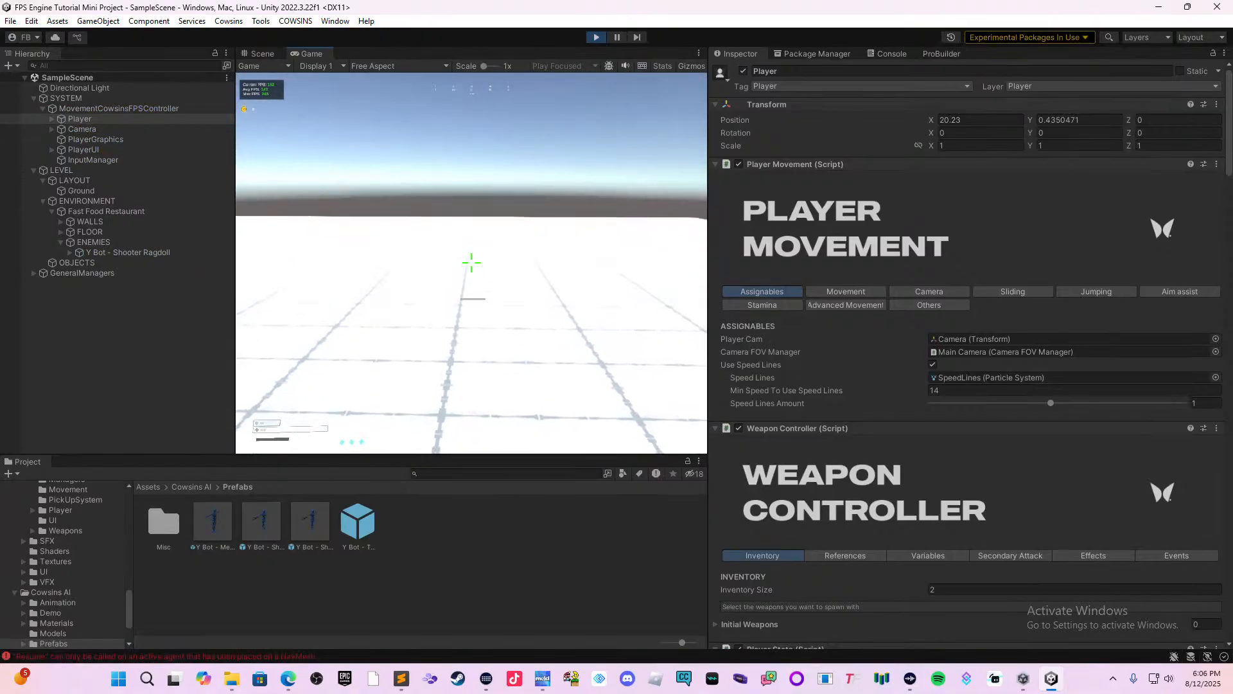
key("a")
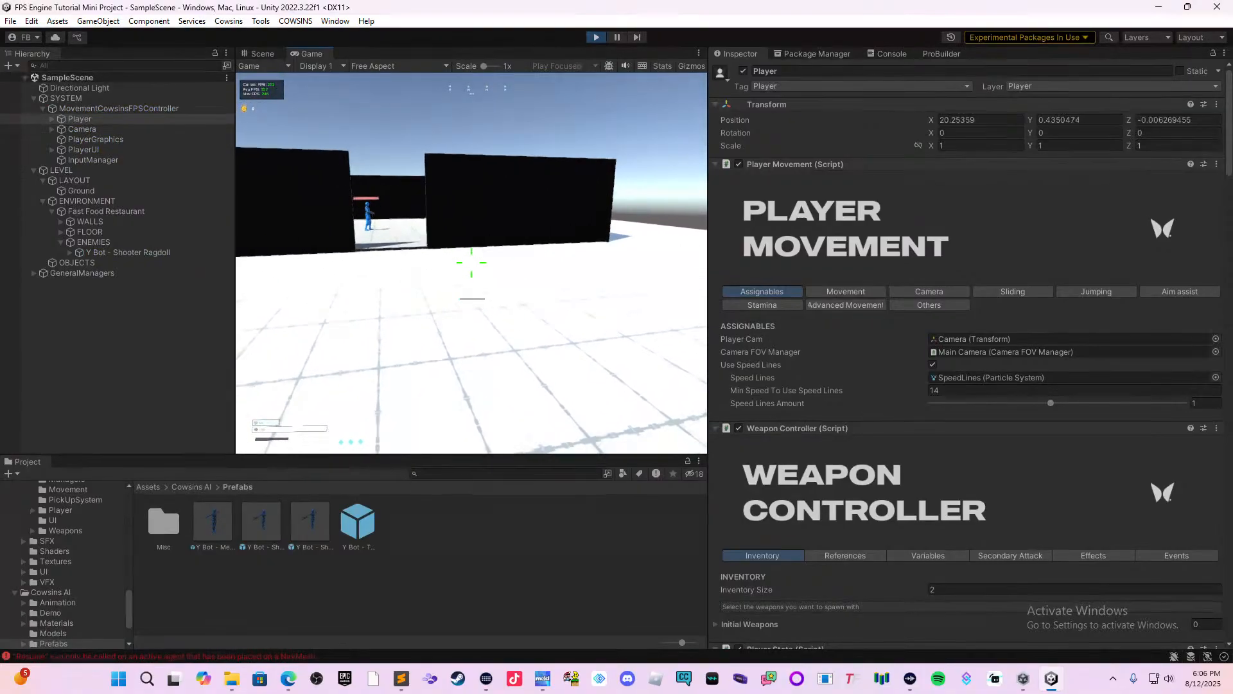
key("w")
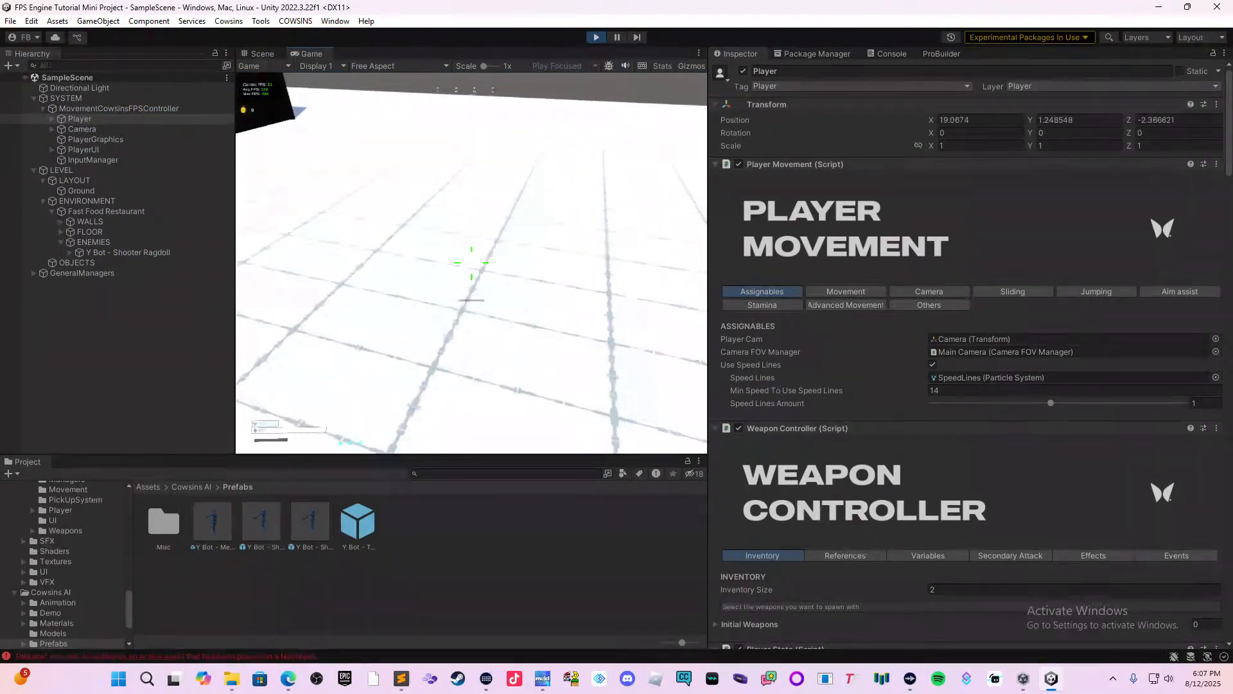
key("space")
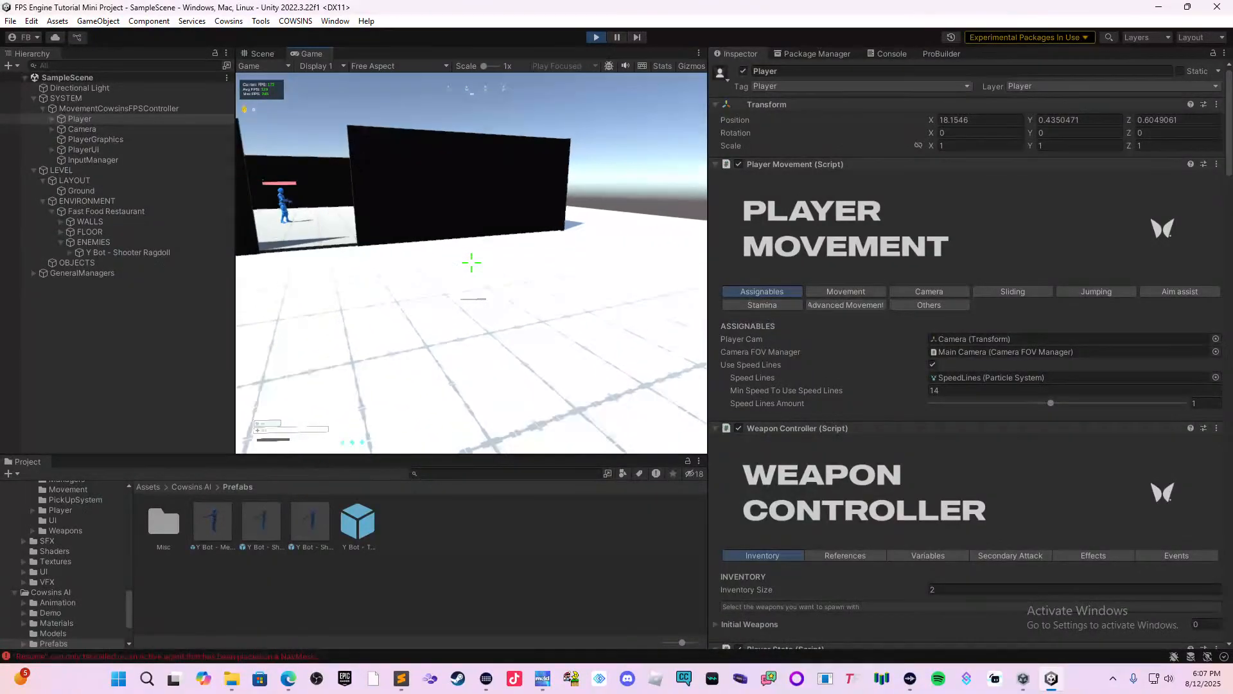
key("w")
key("w")
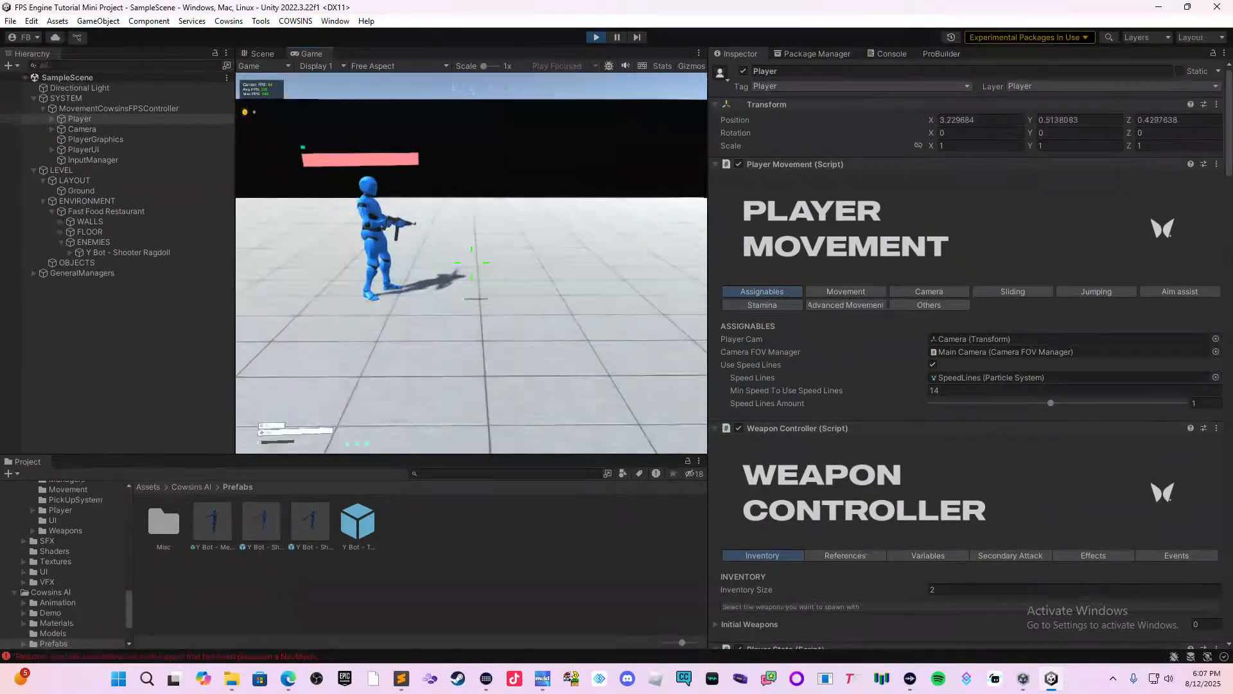
key("s")
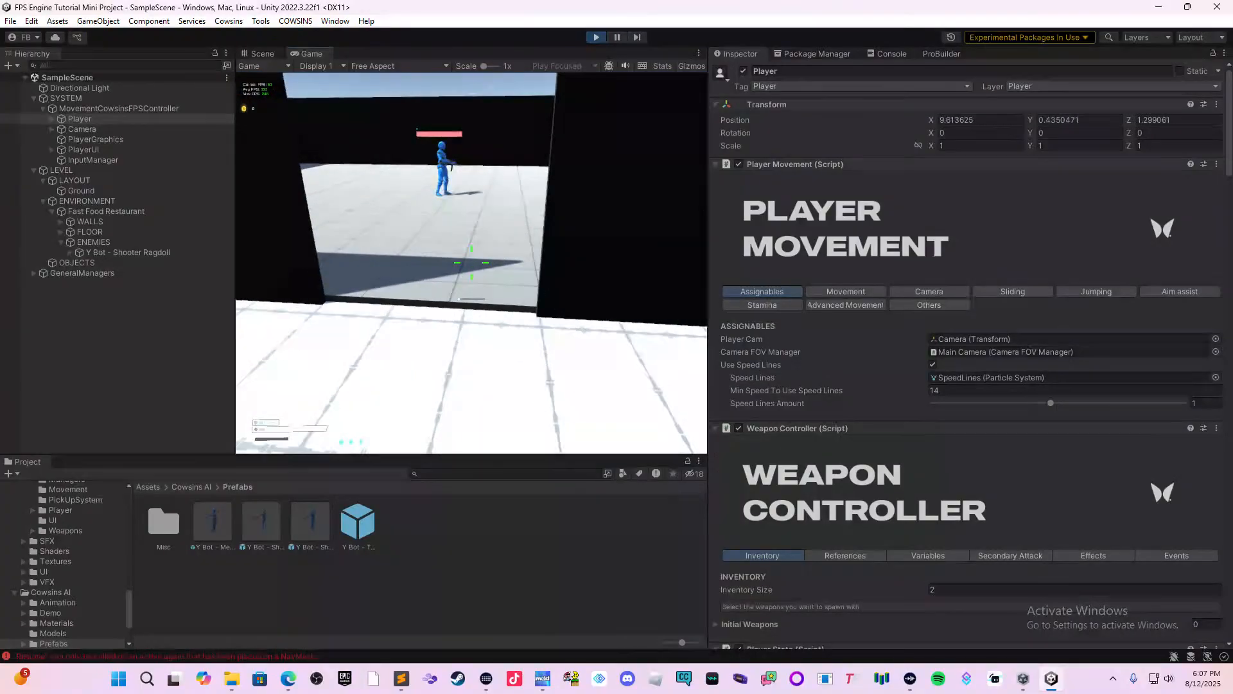
key("w")
key("s")
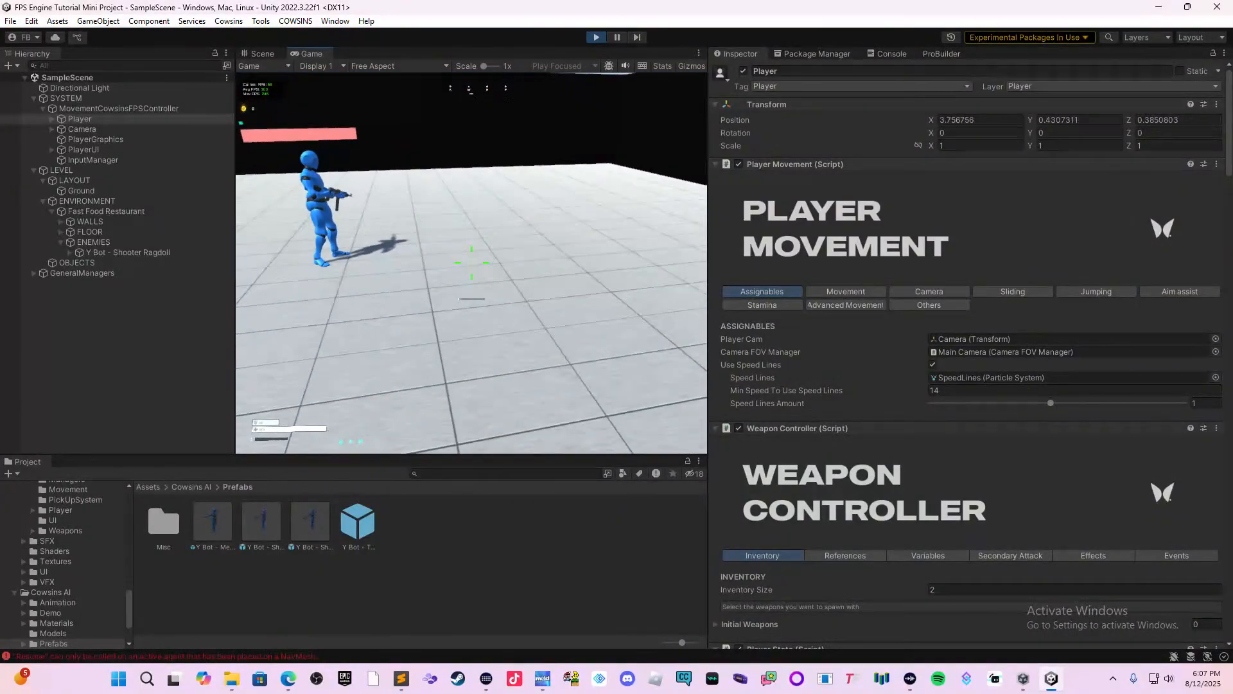
key("w")
key("s")
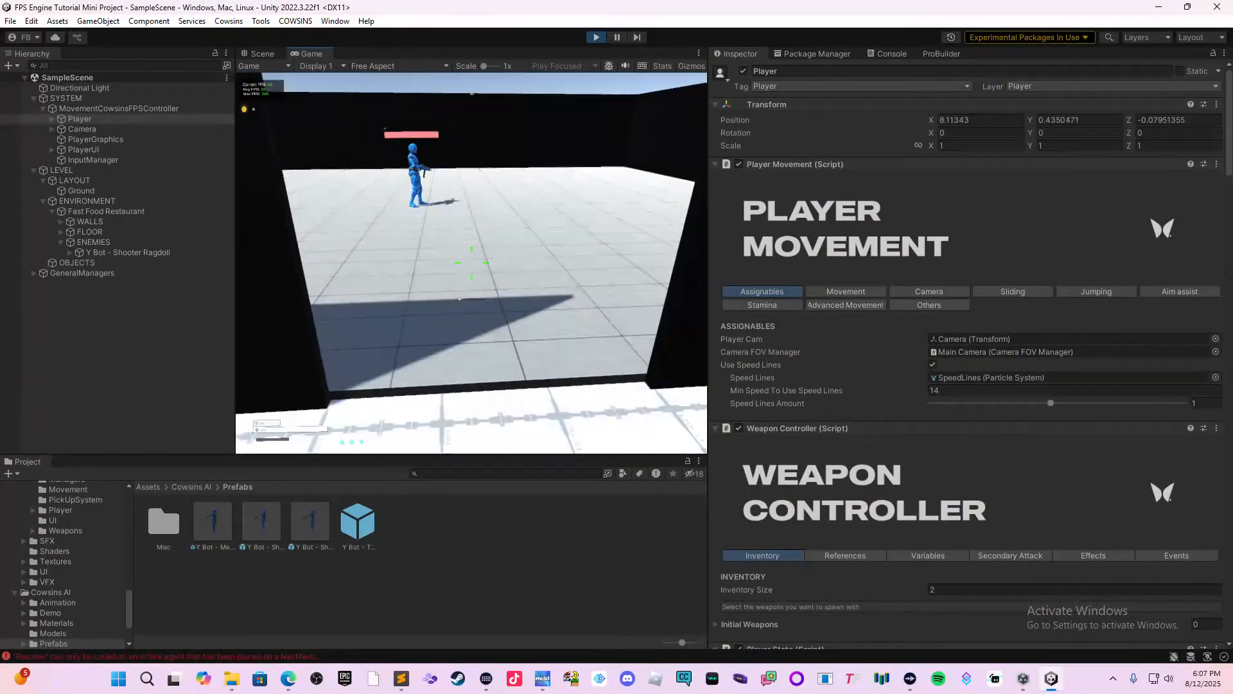
key("w")
key("Escape")
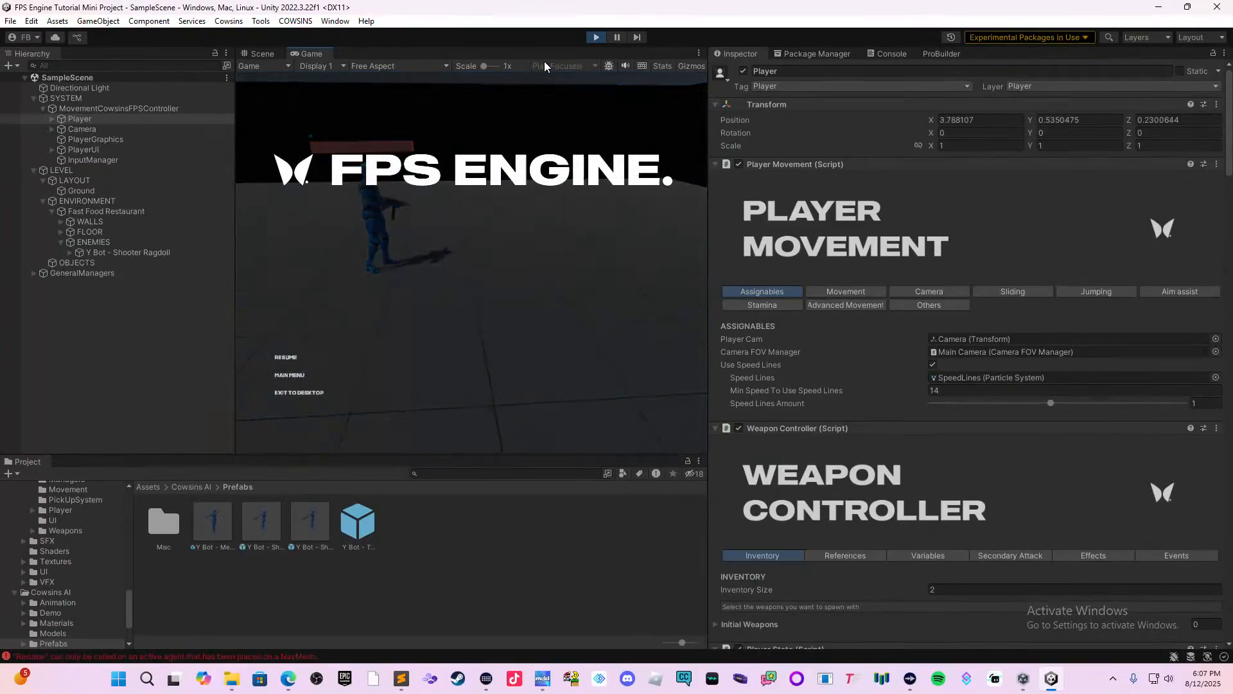
left_click(597, 38)
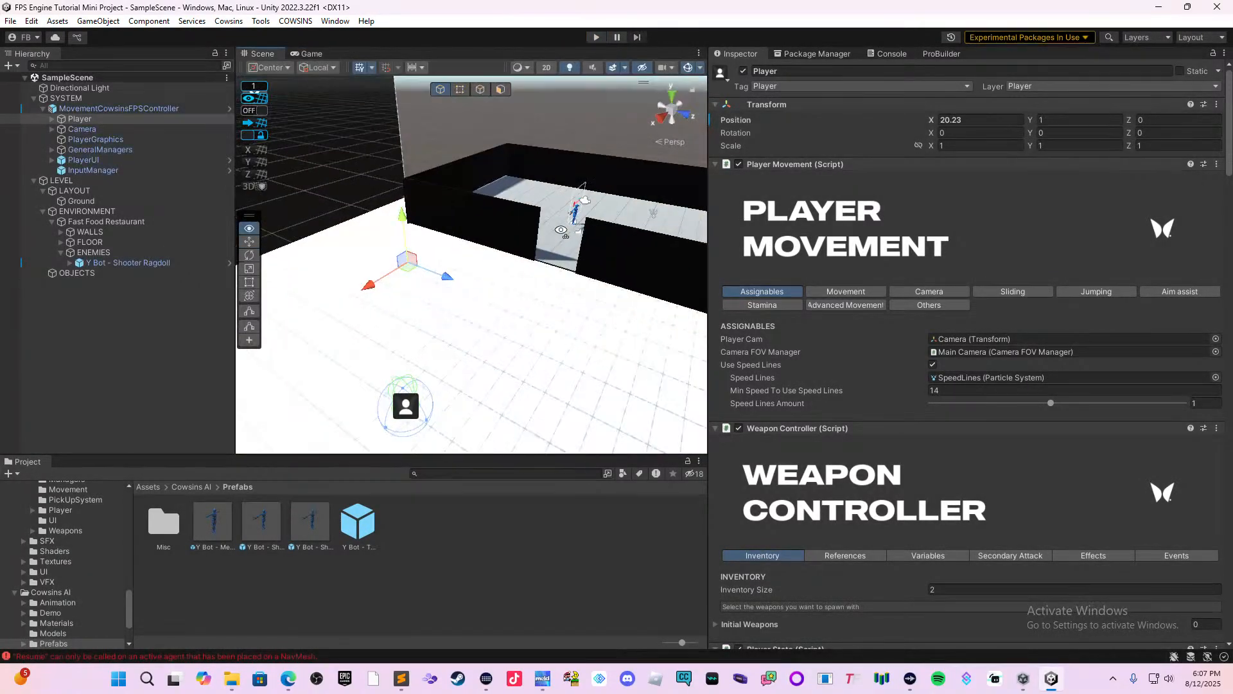
Select the Ground plane outside the restaurant and add a Nav Mesh Agent component to it.
right_click_drag(594, 222, 562, 333)
left_click(531, 350)
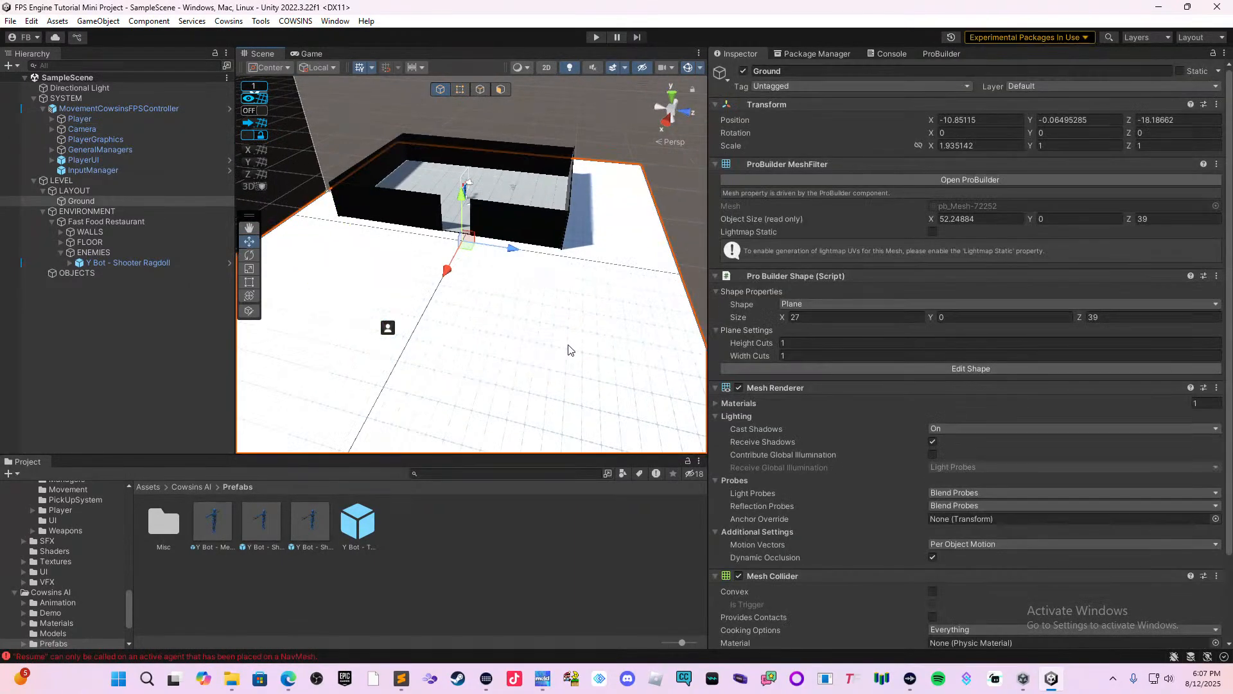
scroll(986, 438, "down", 4)
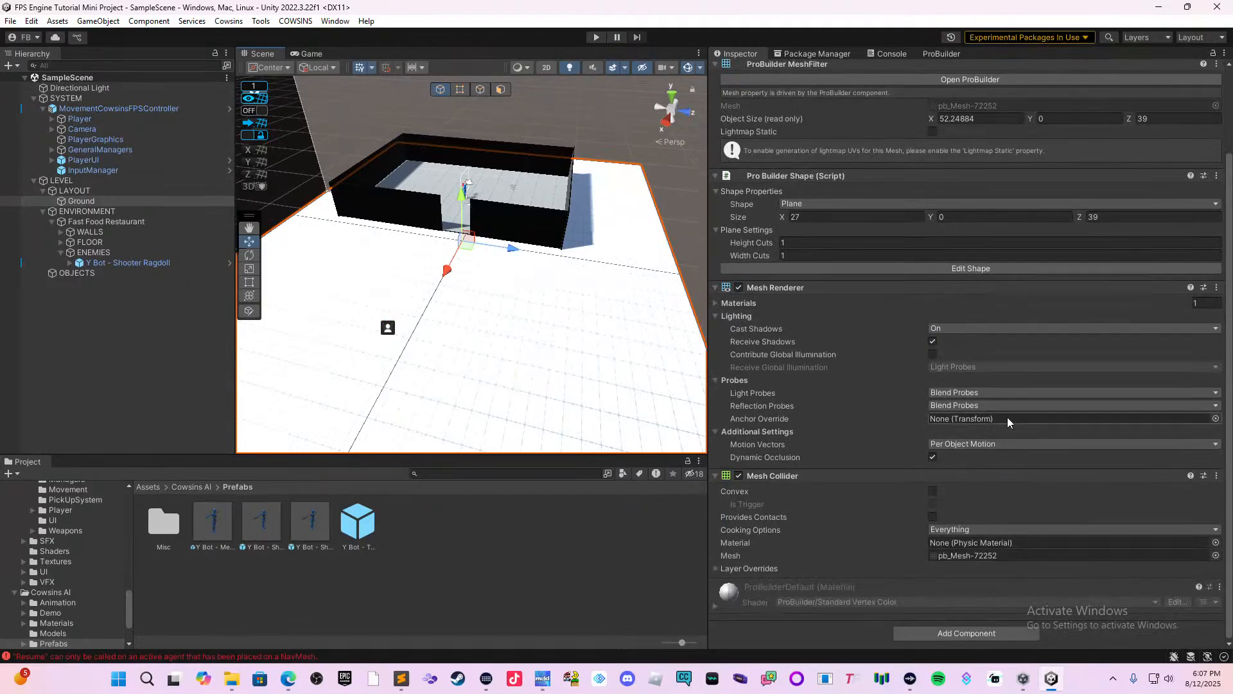
left_click(993, 634)
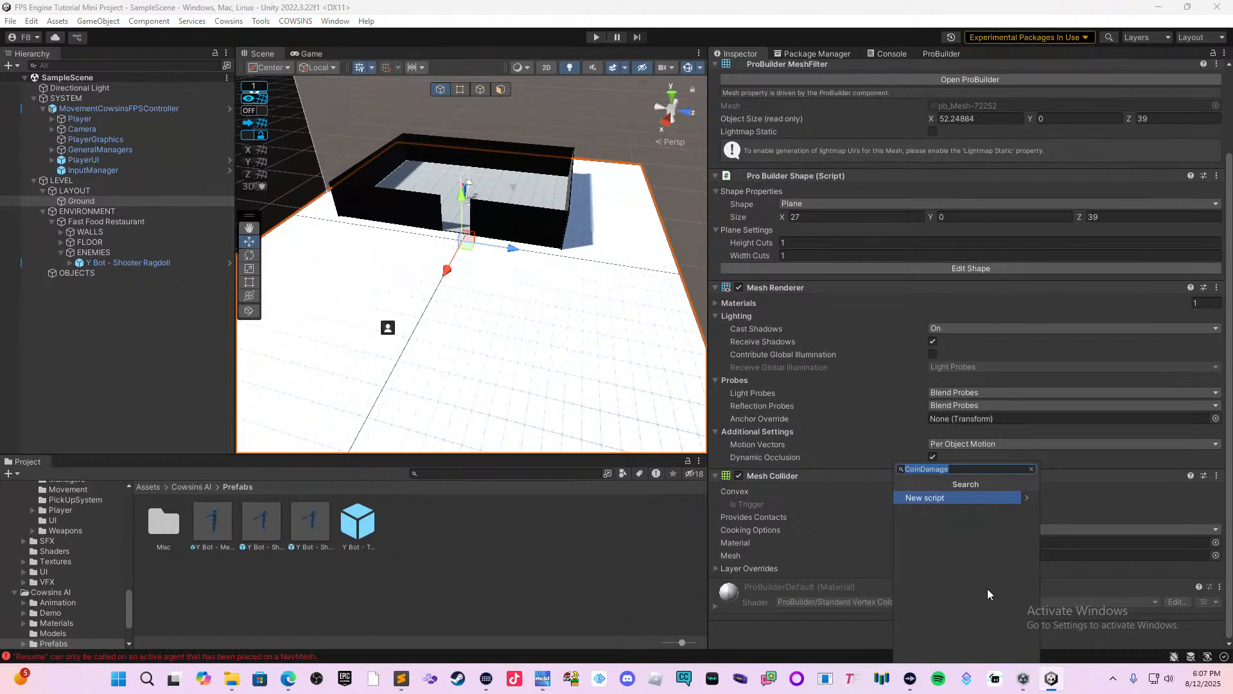
type("na")
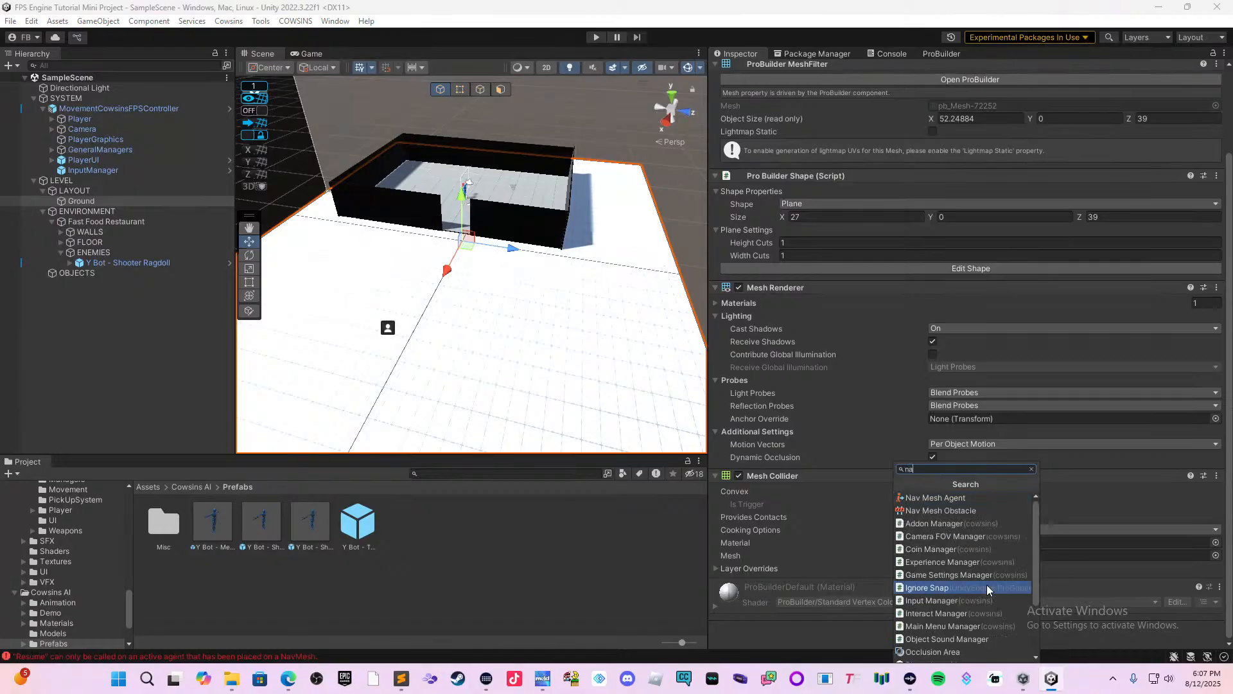
key("Up")
key("Up")
key("Up")
key("Up")
key("Up")
key("Up")
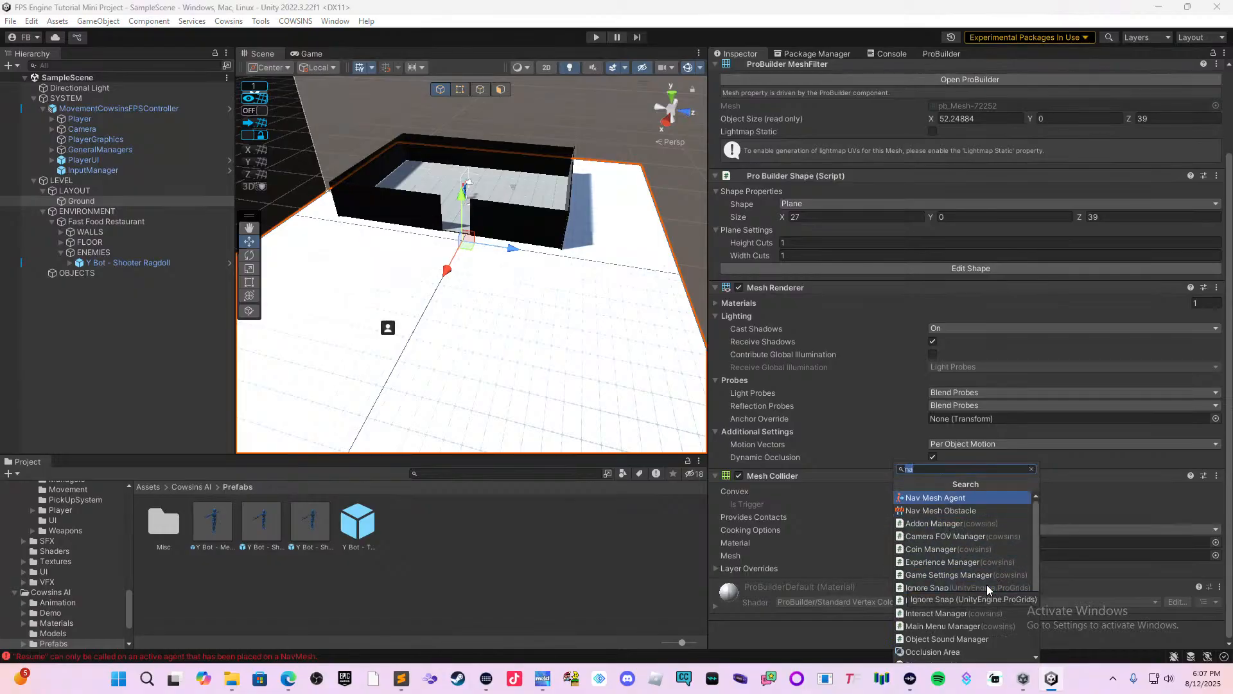
key("Return")
scroll(1024, 535, "down", 4)
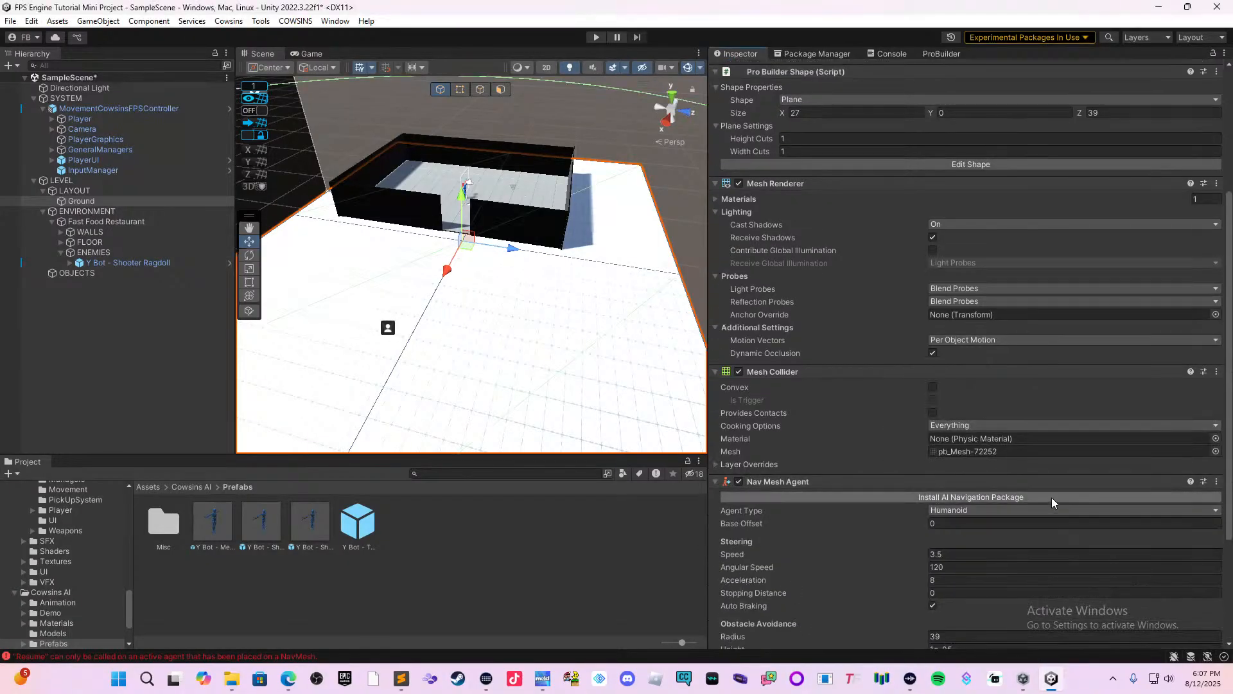
scroll(1089, 397, "down", 1)
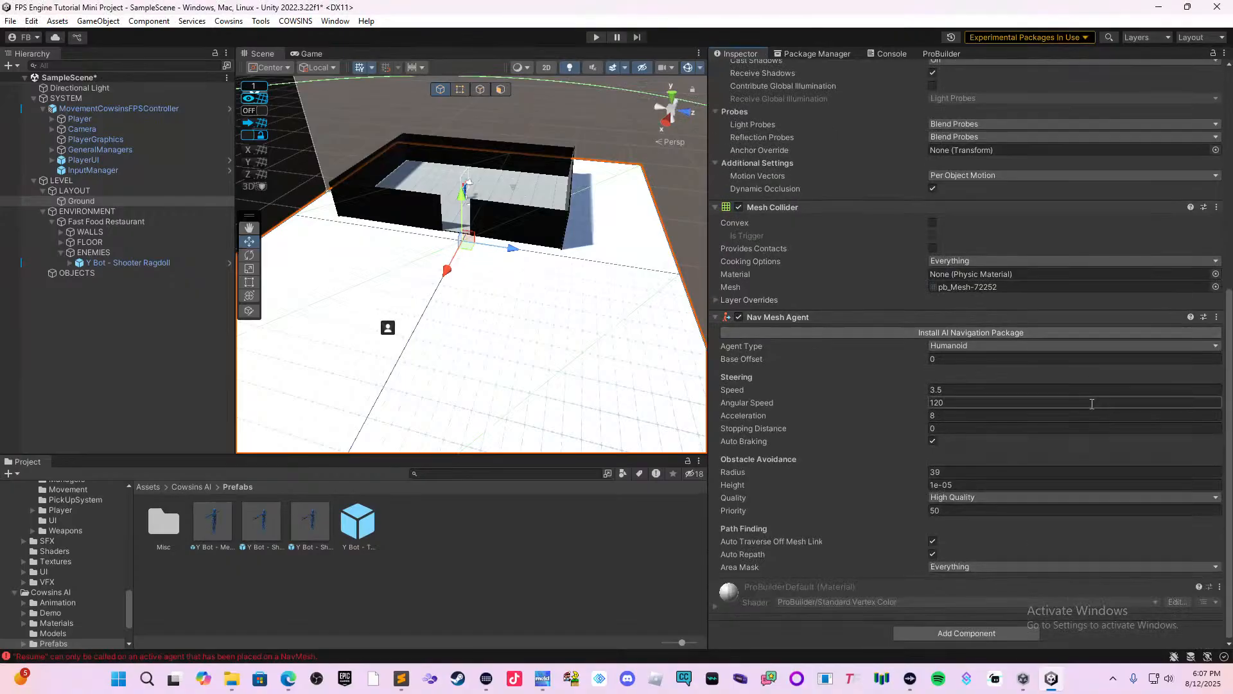
Collapse the Nav Mesh Agent component on the Ground plane and remove it.
left_click(826, 318)
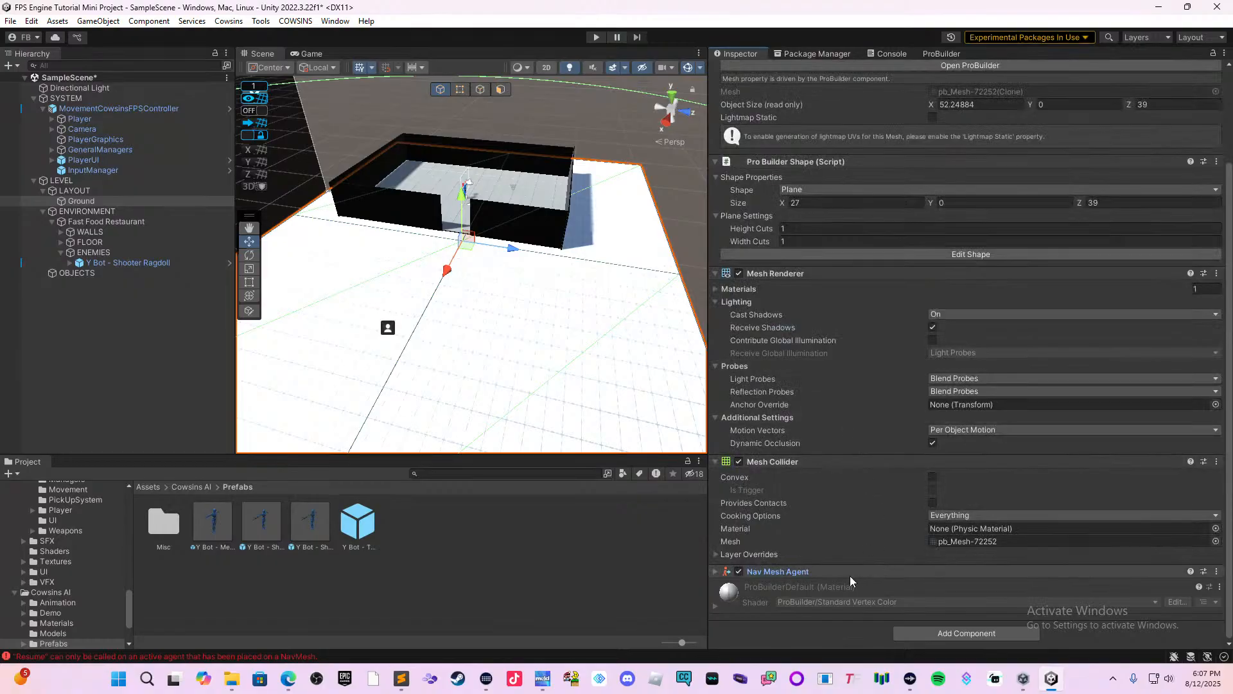
right_click(757, 571)
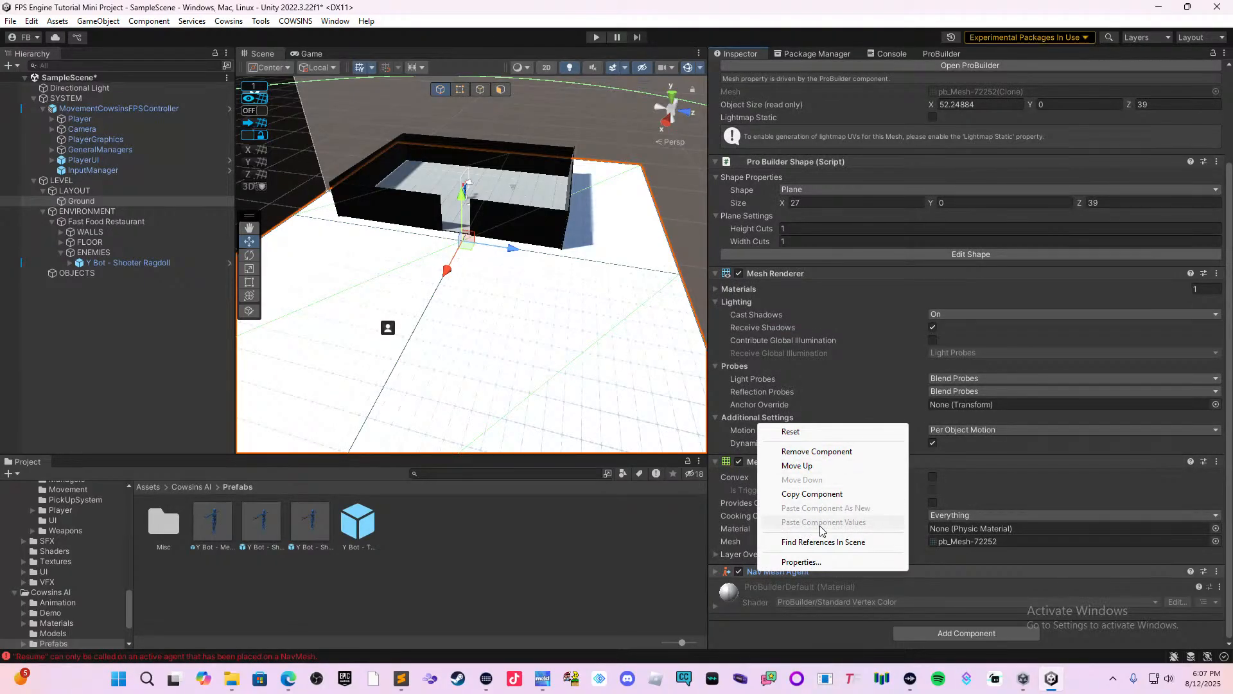
left_click(816, 451)
Add a Nav Mesh Agent component to the Ground plane again and expand it to review its settings.
left_click(912, 633)
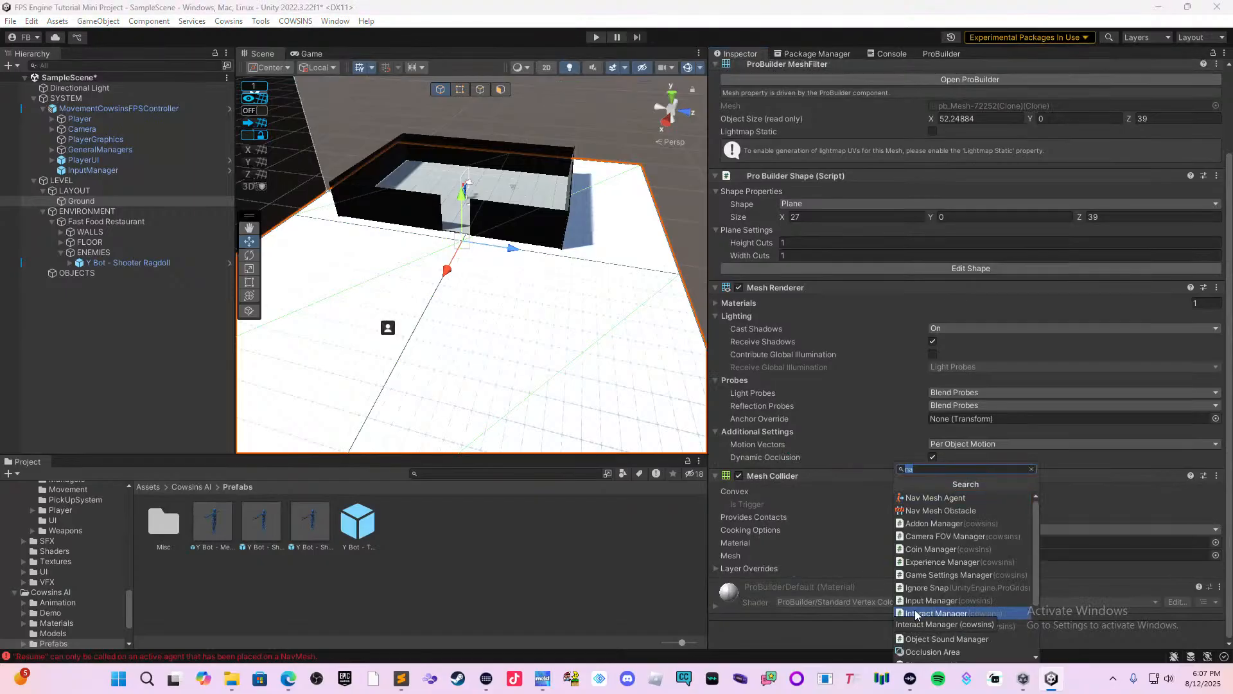
type("Nav")
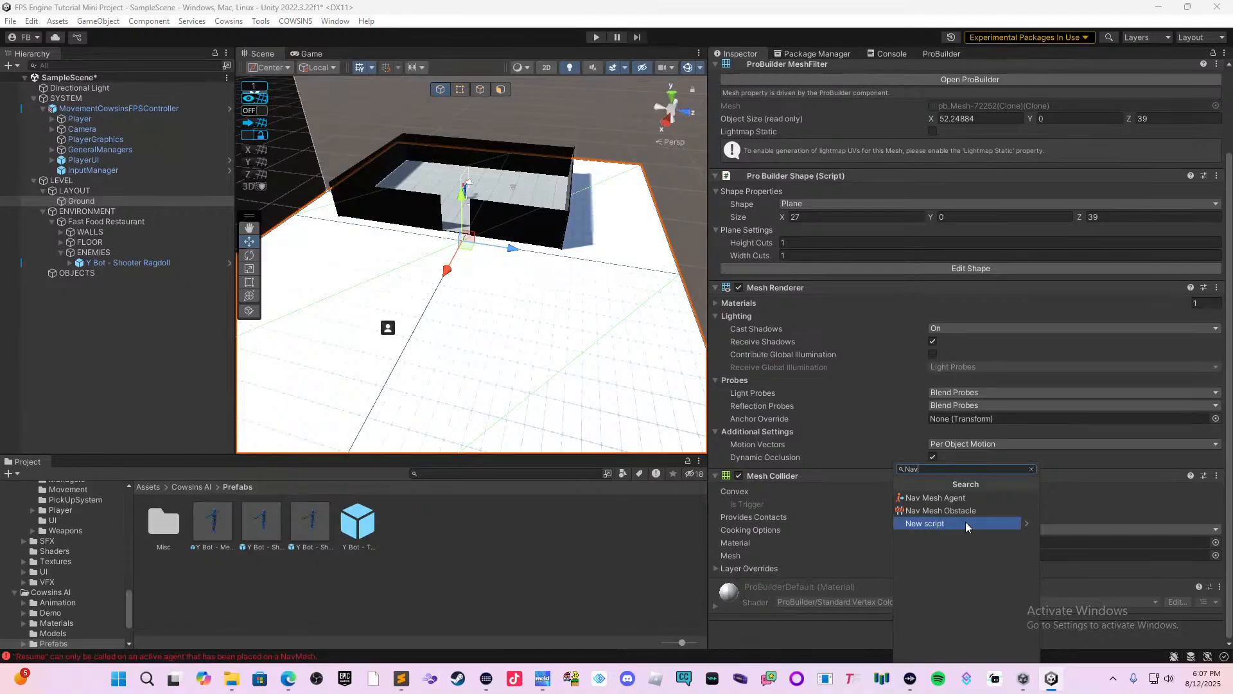
left_click(973, 498)
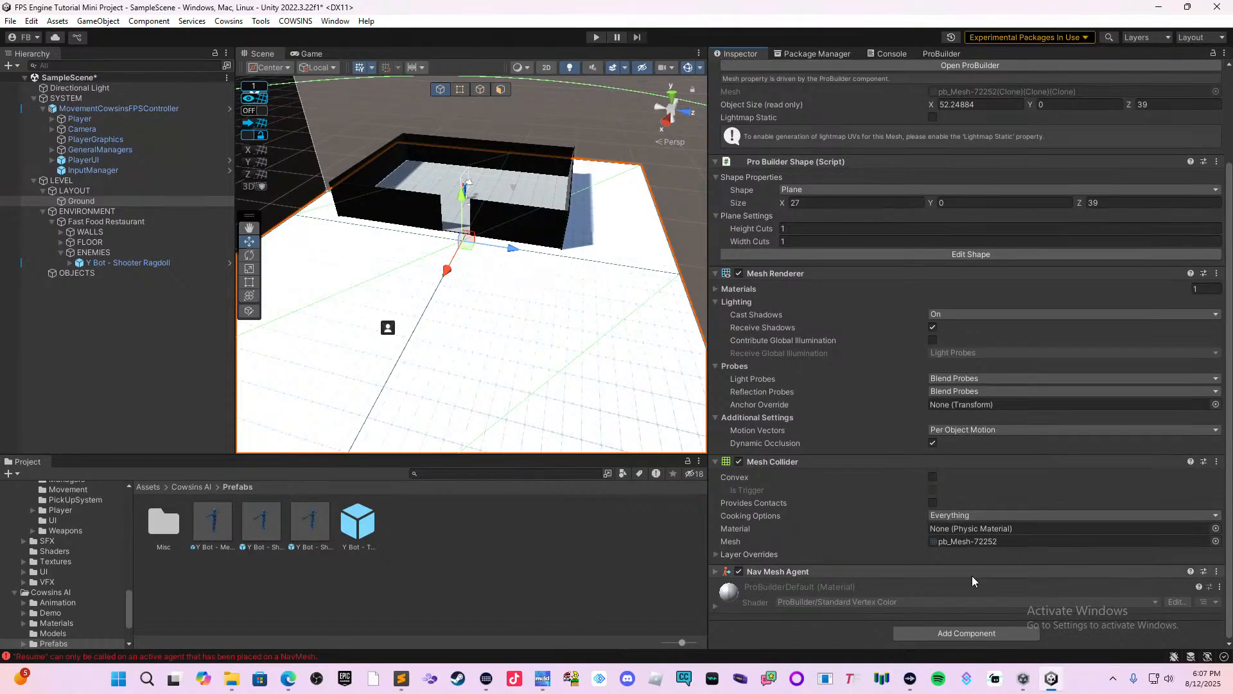
left_click(987, 558)
scroll(985, 574, "down", 2)
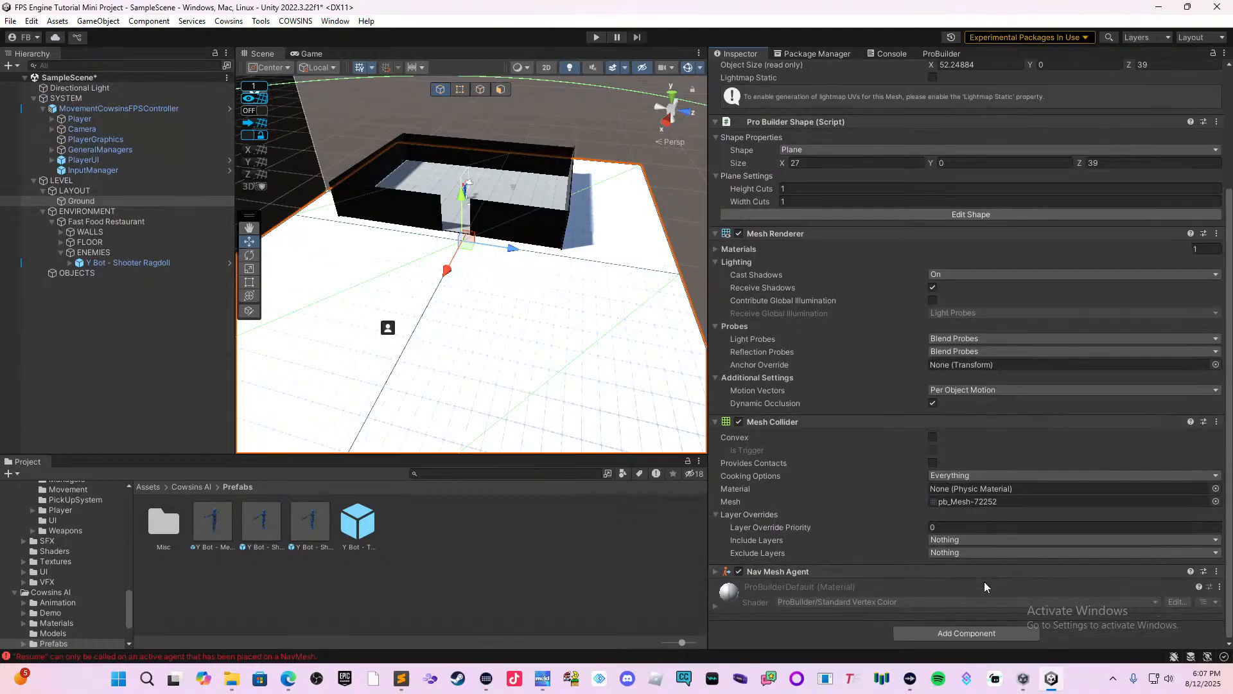
left_click(963, 572)
scroll(962, 572, "down", 5)
scroll(994, 556, "down", 3)
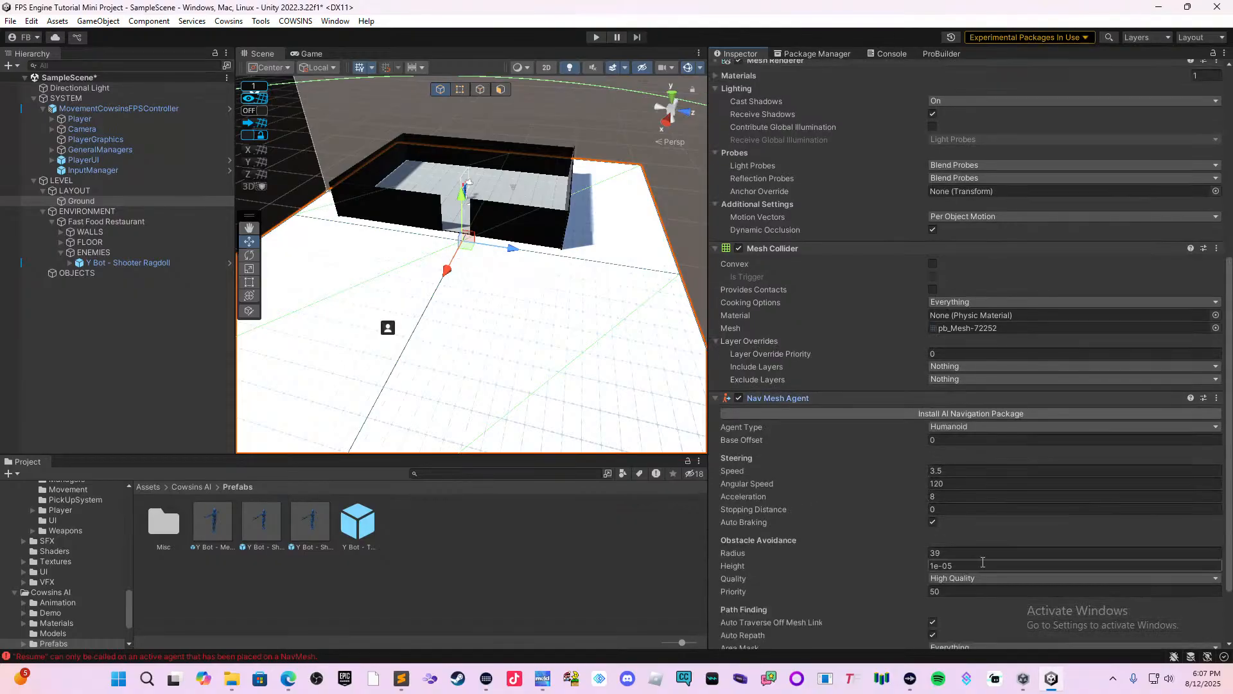
scroll(996, 537, "down", 3)
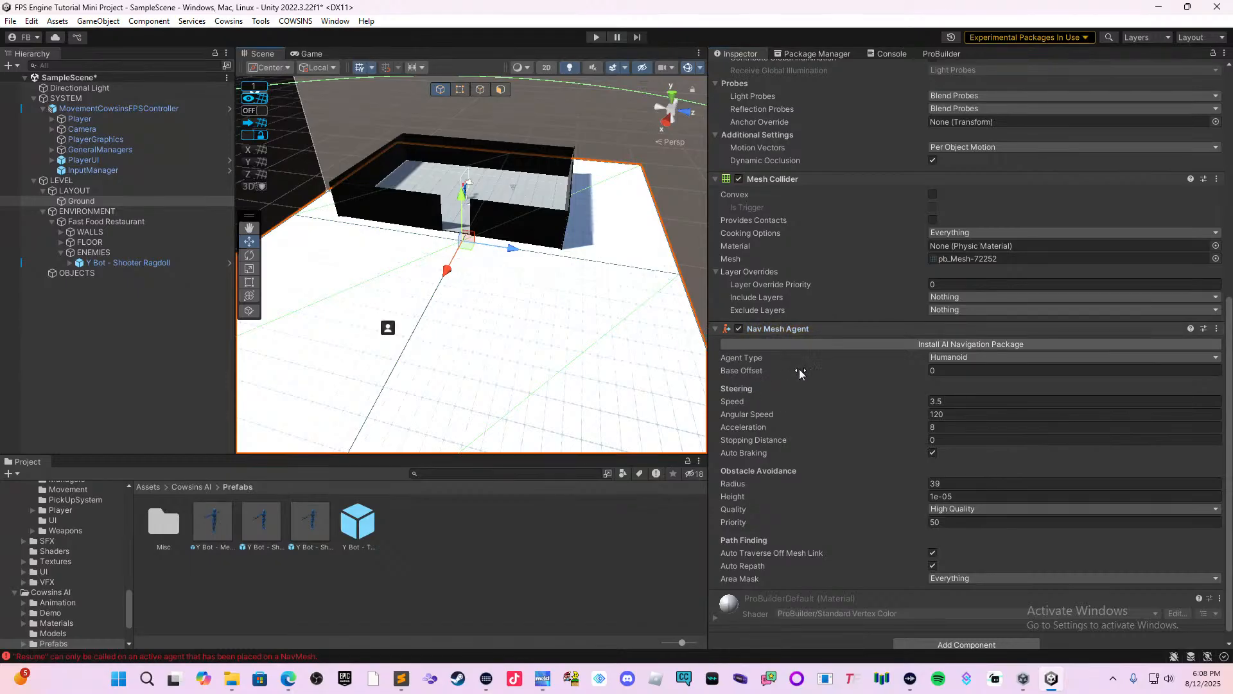
scroll(835, 331, "down", 1)
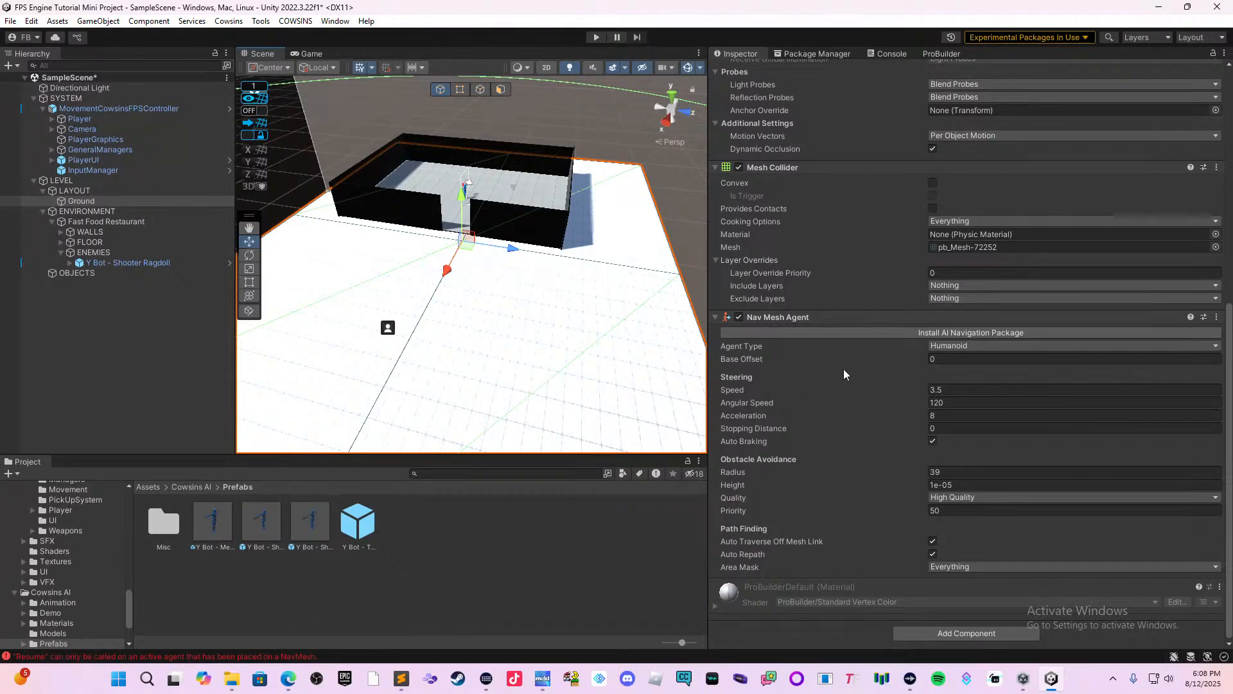
Search the components available for the Ground plane for "bake", "AI" and "Nav", and close the list without adding any.
left_click(916, 627)
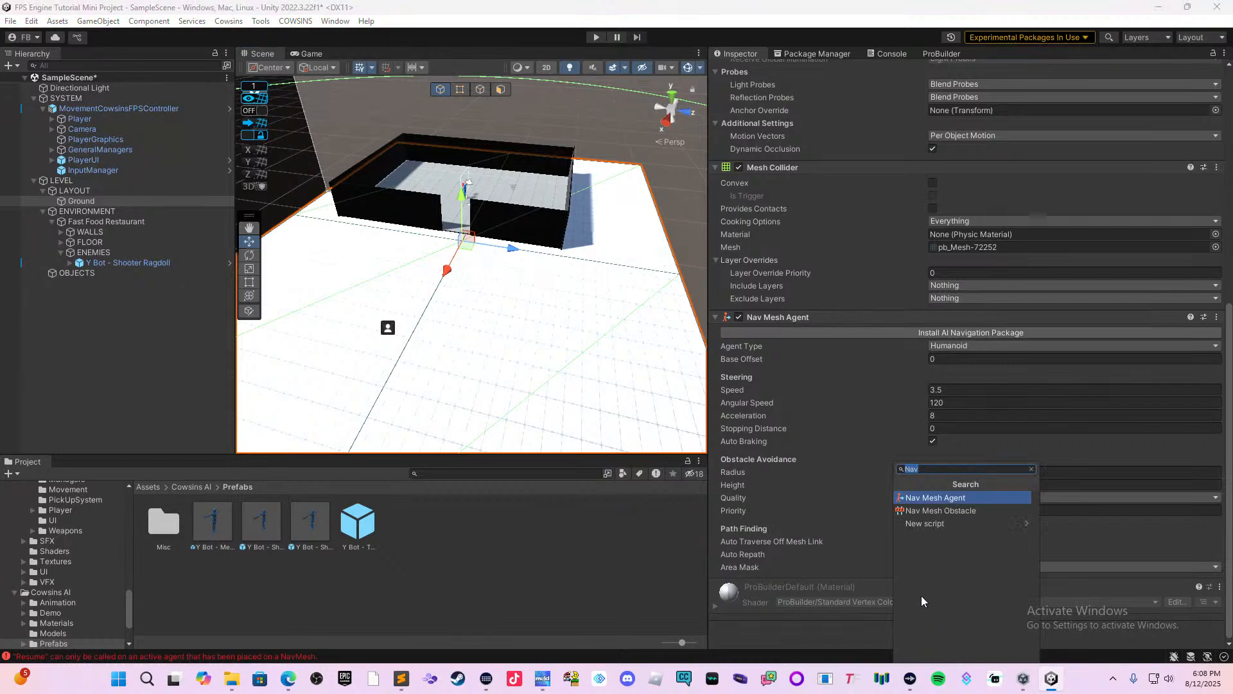
type("bake")
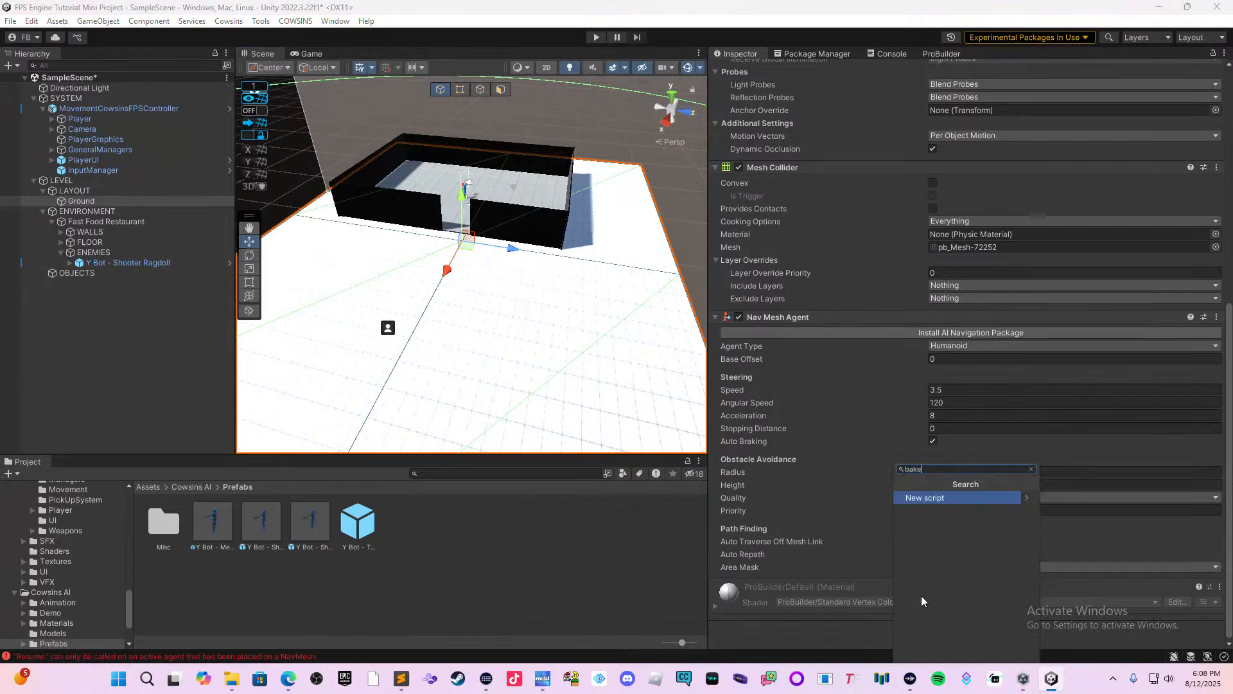
key("BackSpace")
key("BackSpace")
key("BackSpace")
type("AI")
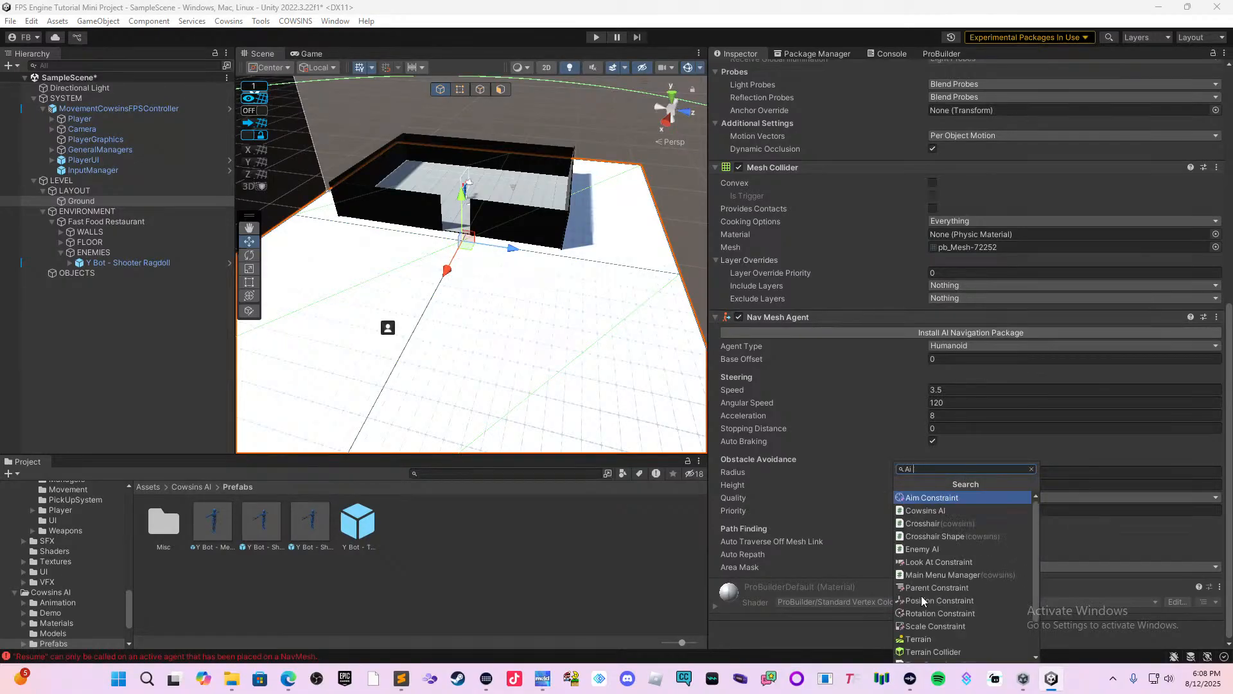
key("BackSpace")
key("BackSpace")
type("Nav")
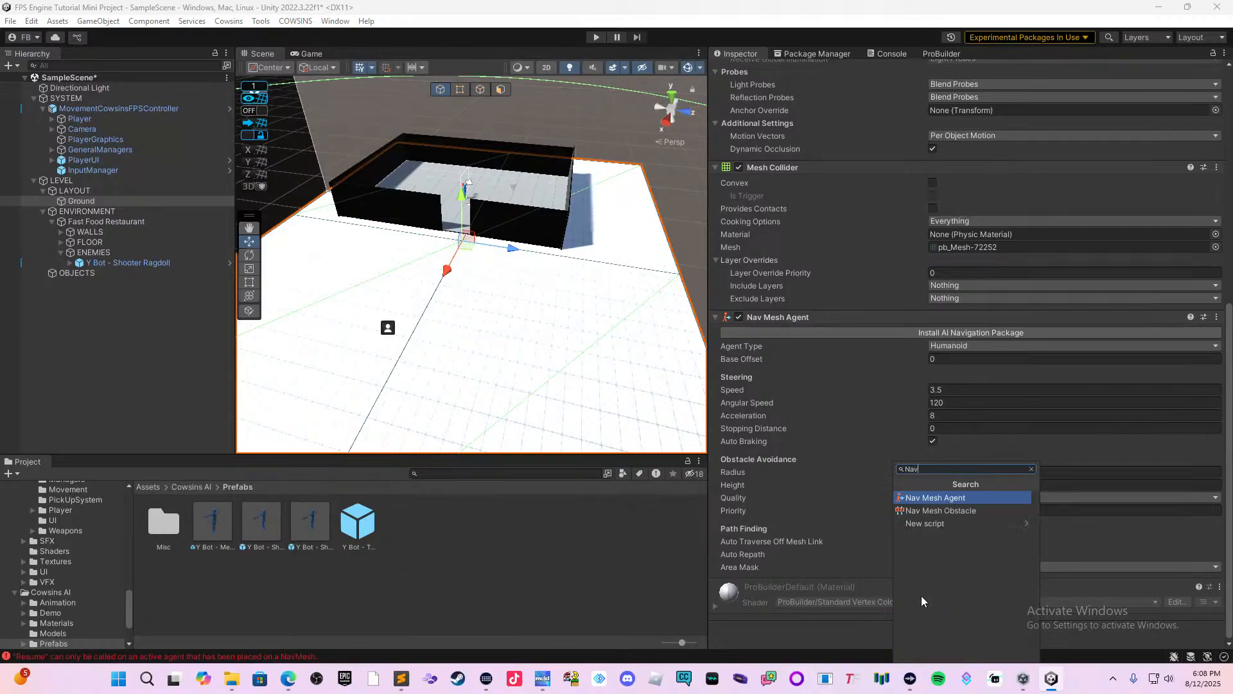
key("BackSpace")
key("BackSpace")
key("BackSpace")
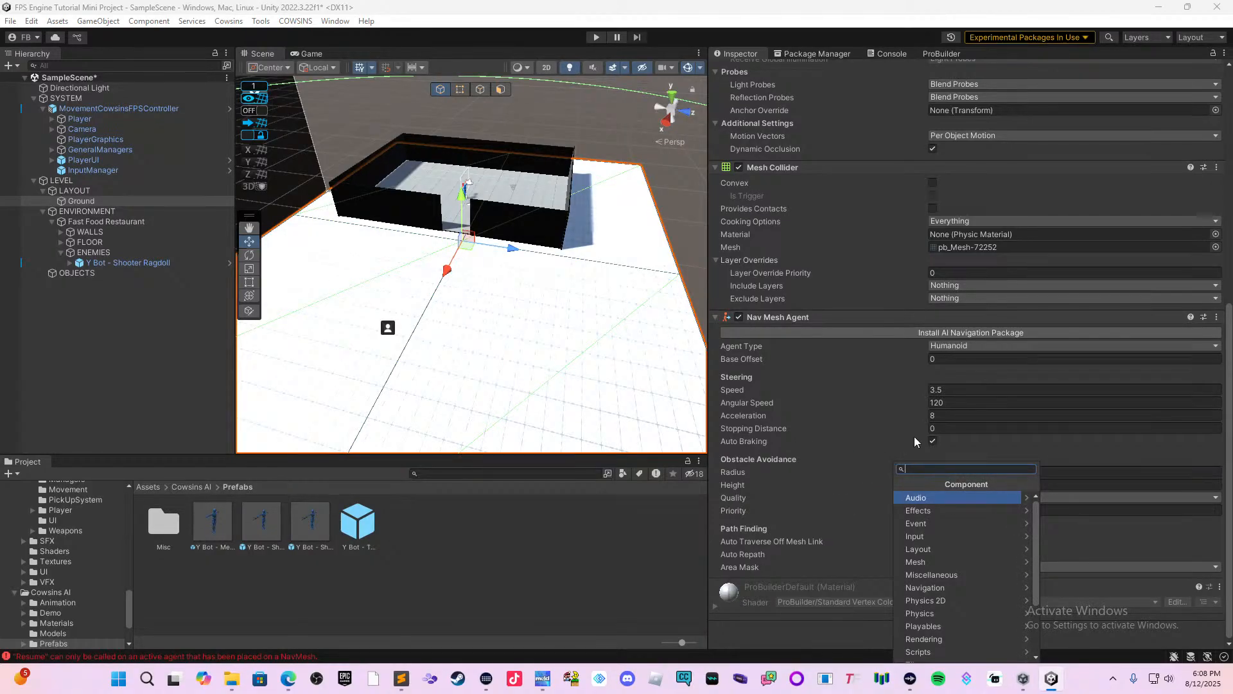
left_click(930, 433)
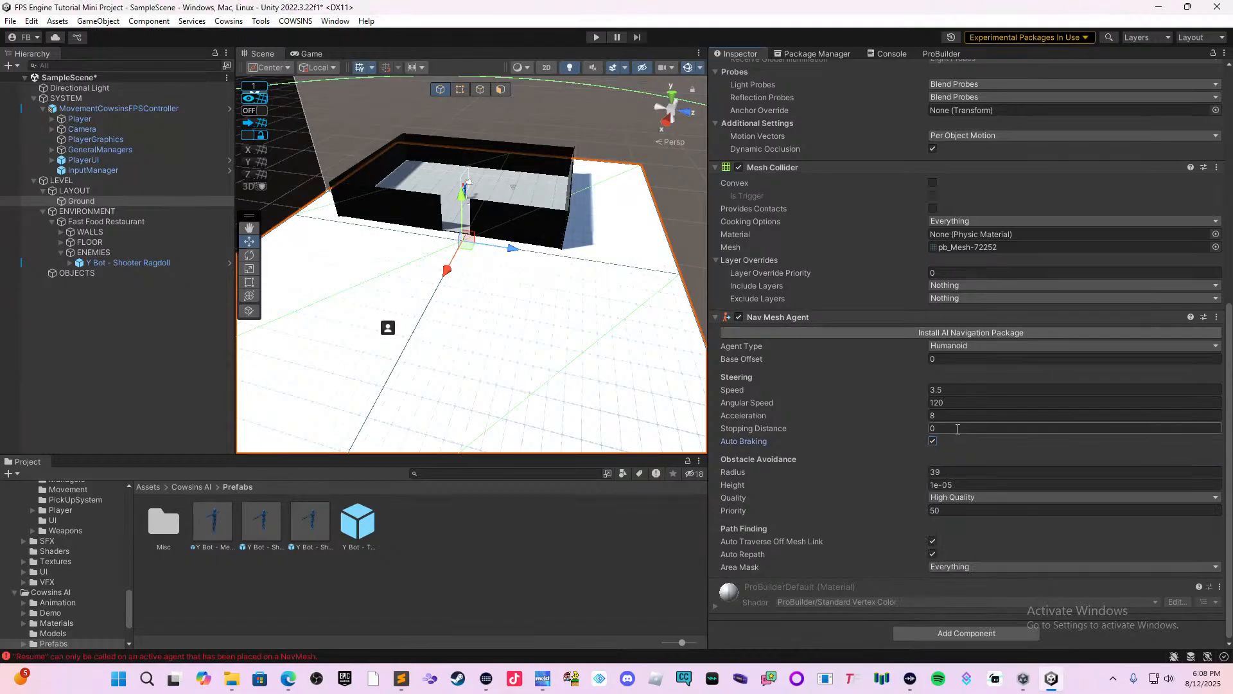
Check the Nav Mesh Agent's agent type options, keep Humanoid, and collapse the component.
scroll(948, 447, "up", 2)
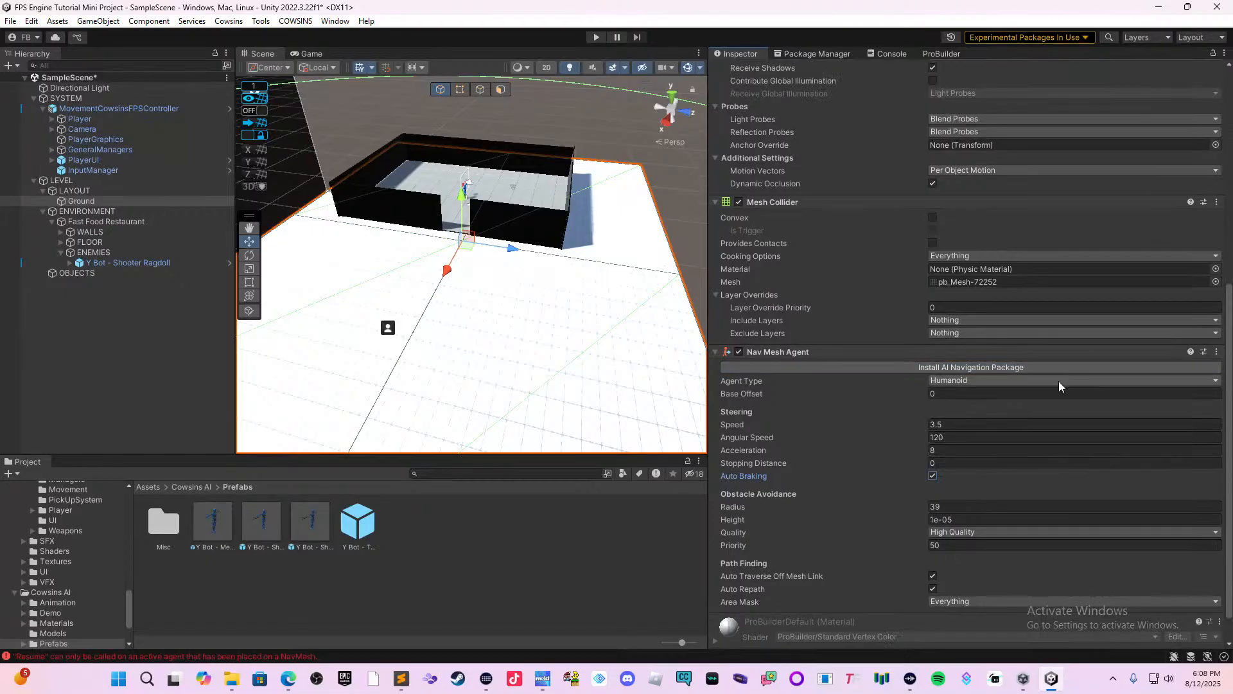
scroll(1084, 390, "down", 2)
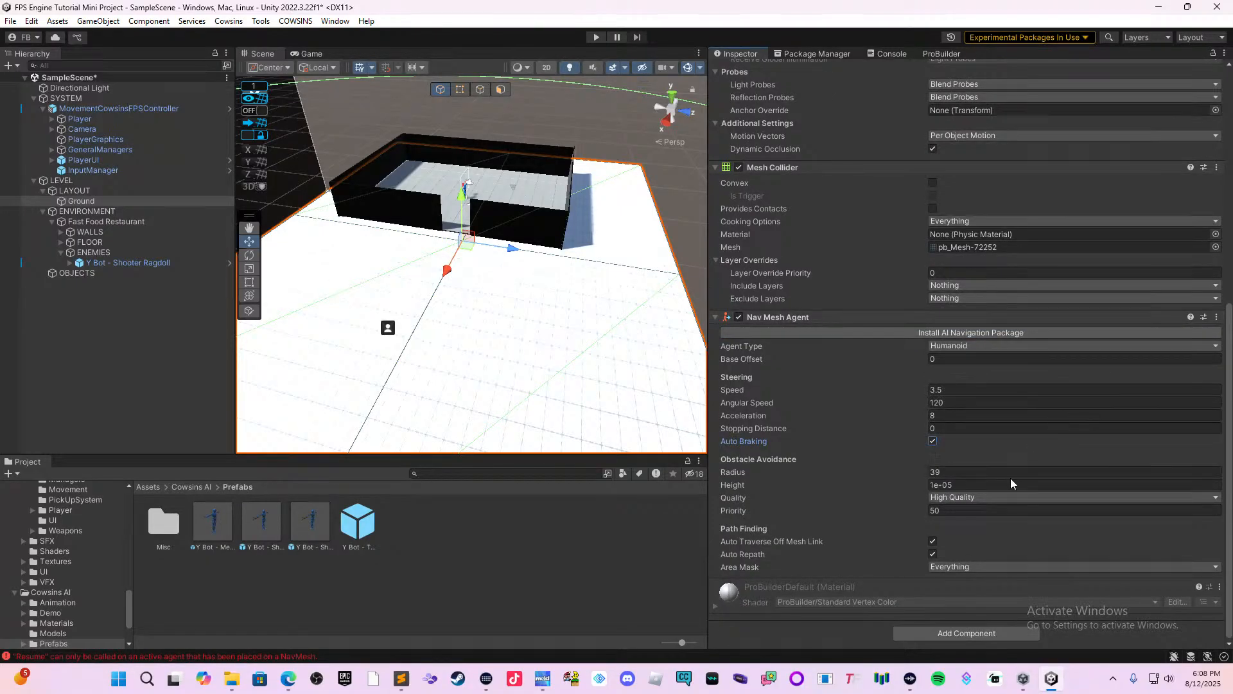
left_click(957, 348)
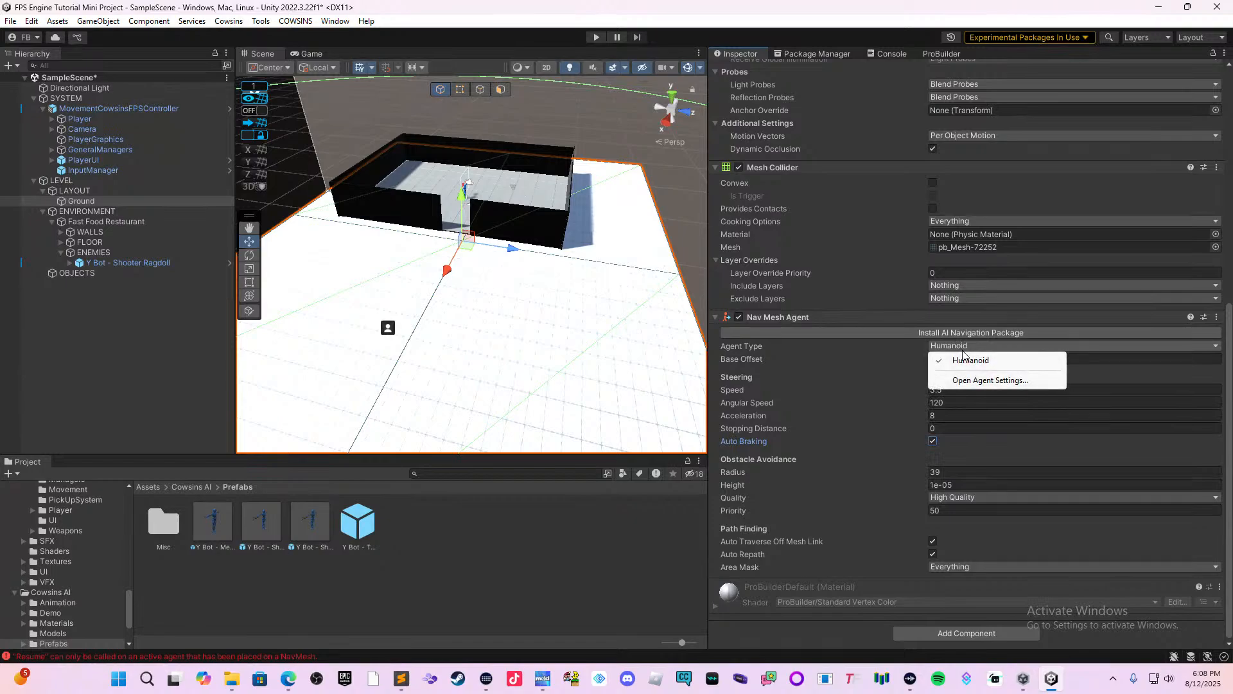
left_click(967, 358)
left_click(792, 318)
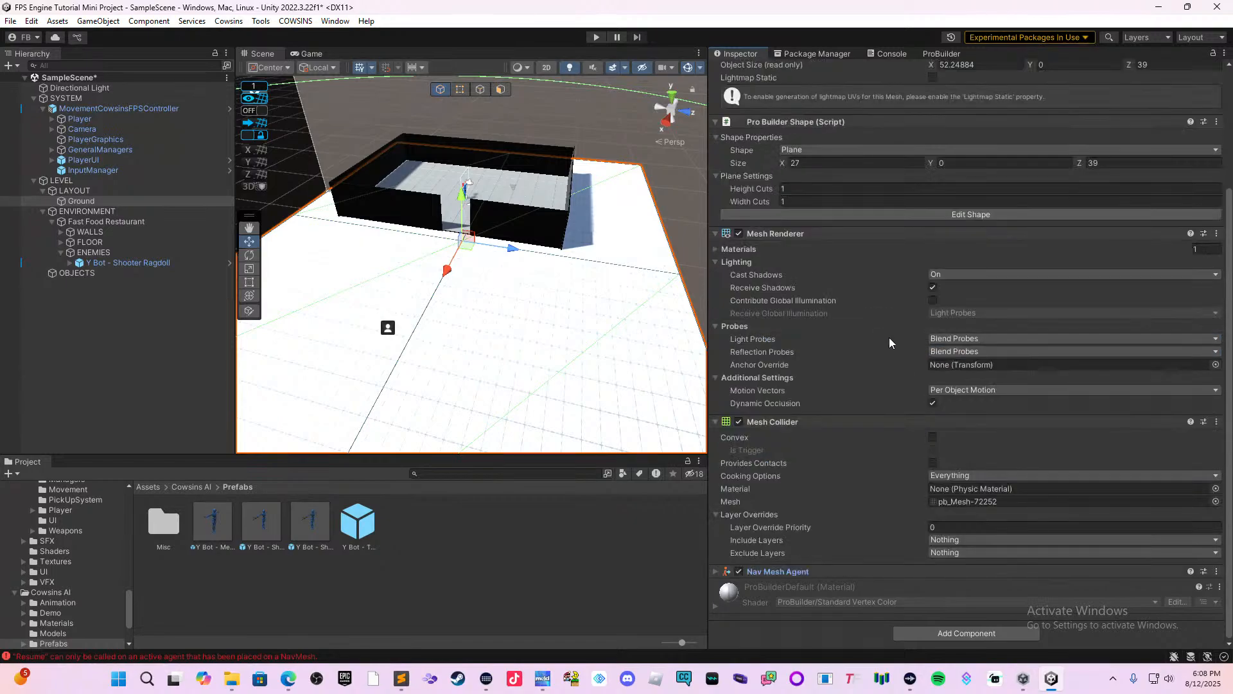
Expand the Nav Mesh Agent component on the Ground plane and install the AI Navigation package from it.
left_click(807, 571)
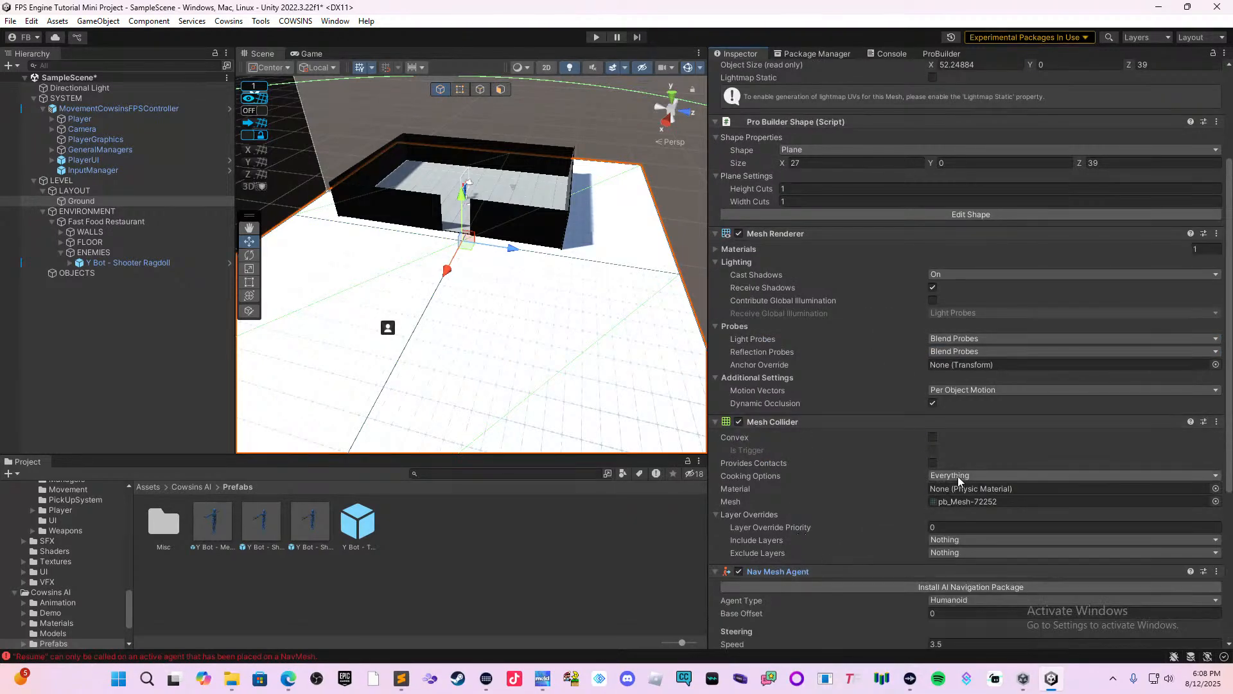
scroll(957, 476, "down", 3)
left_click(984, 483)
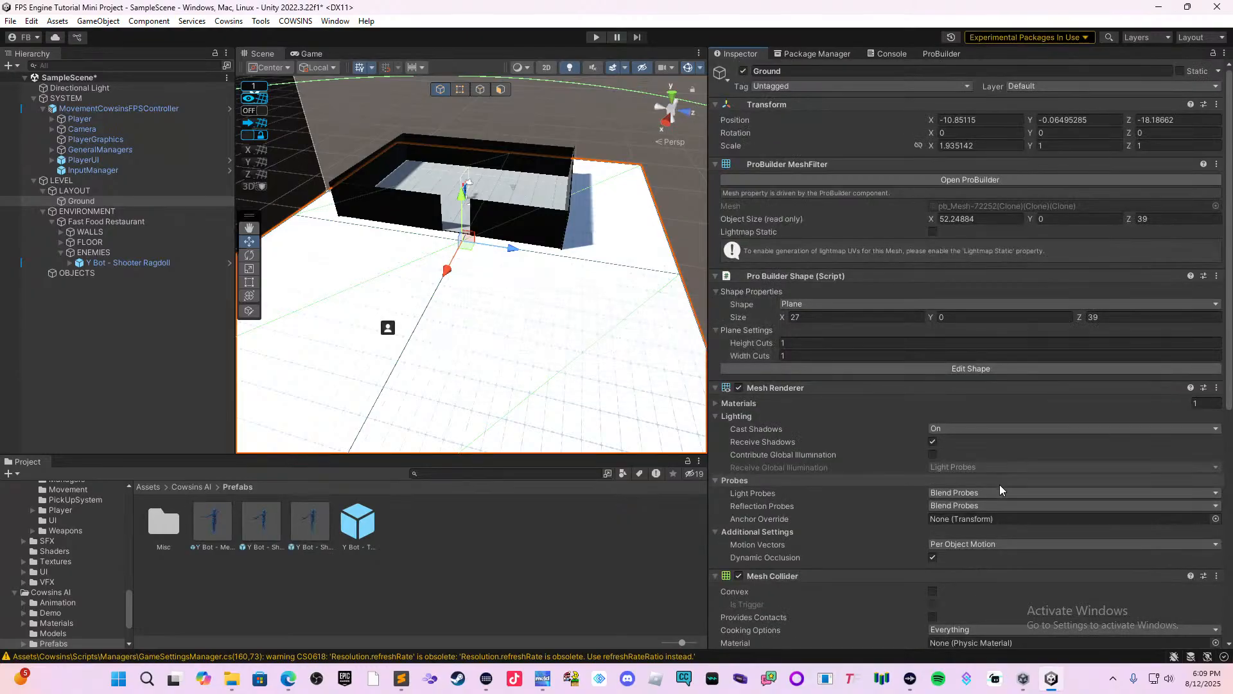
Add a NavMeshSurface component to the Ground plane and remove its Nav Mesh Agent component.
scroll(1023, 461, "down", 10)
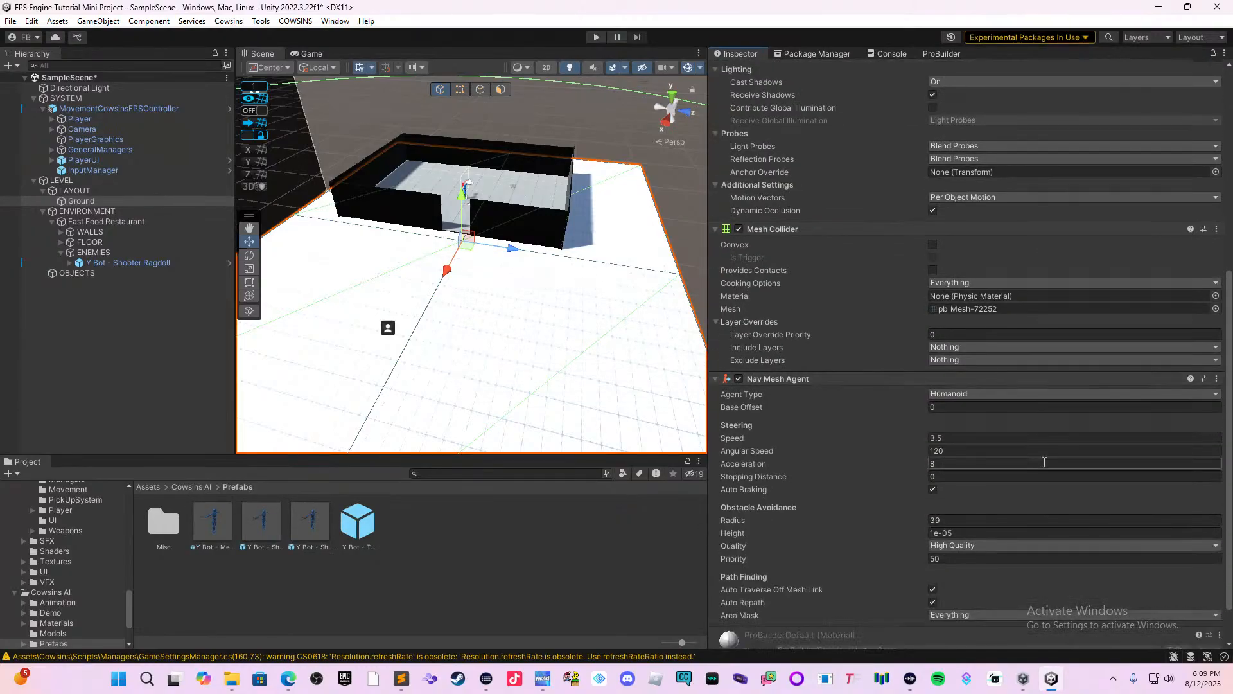
scroll(1040, 470, "up", 5)
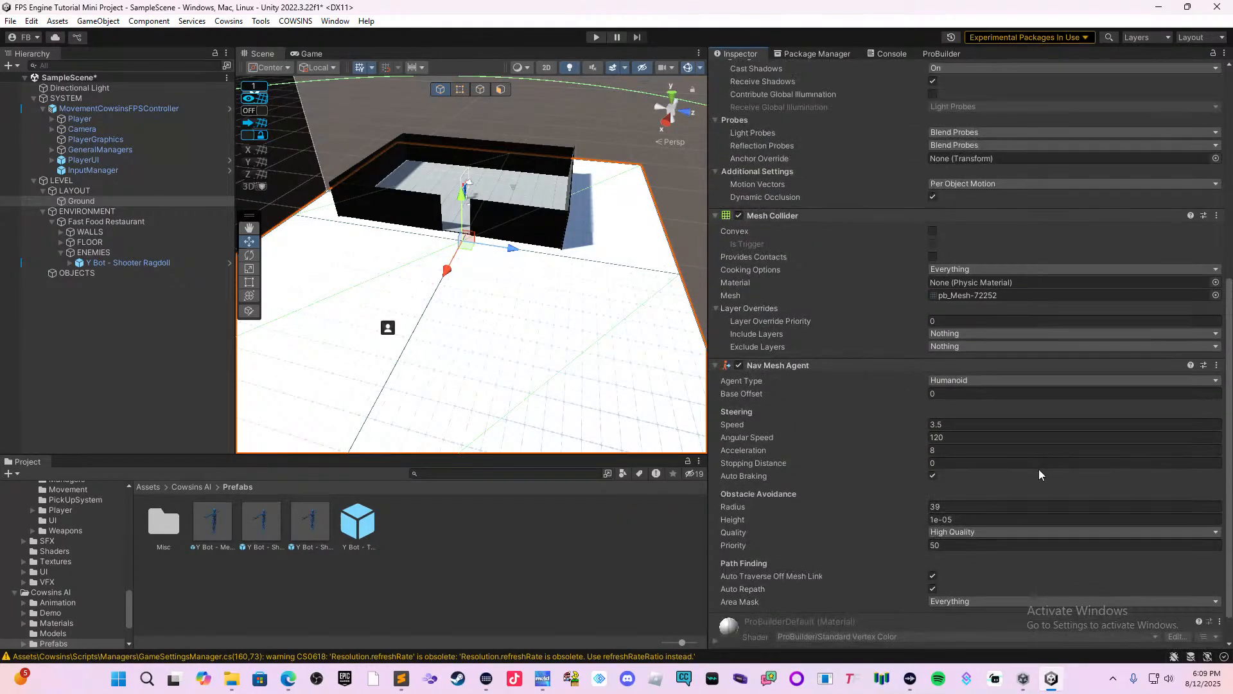
scroll(1039, 473, "down", 5)
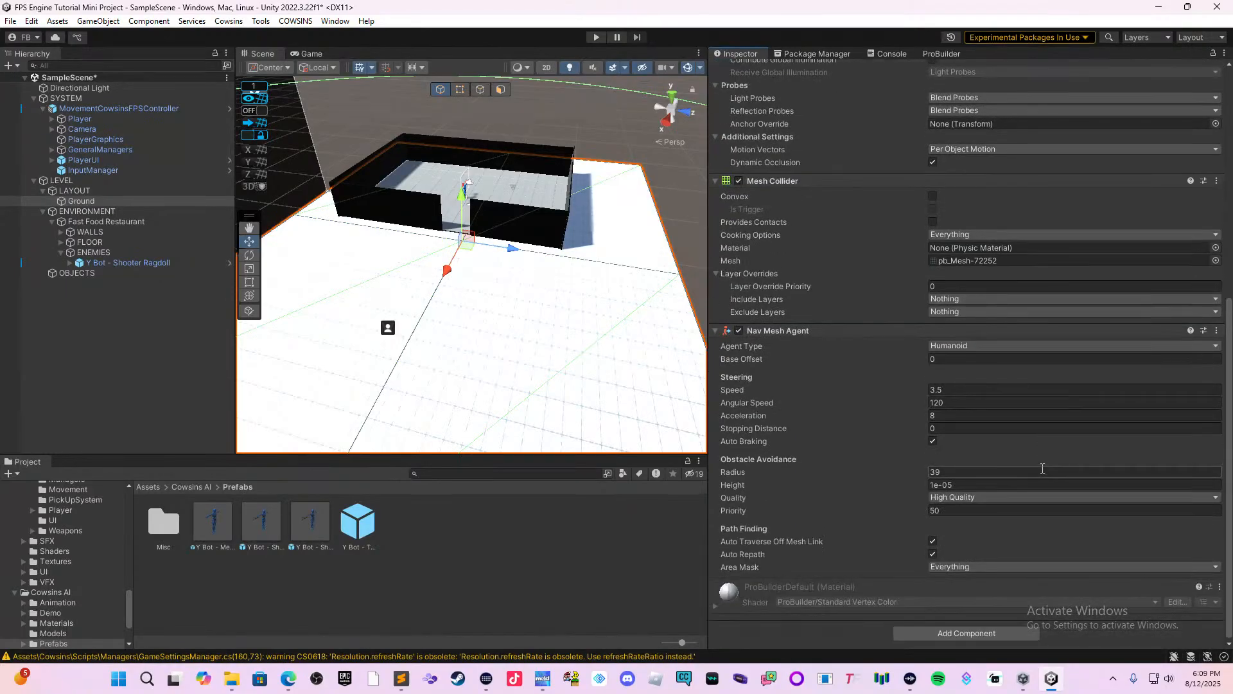
left_click(954, 634)
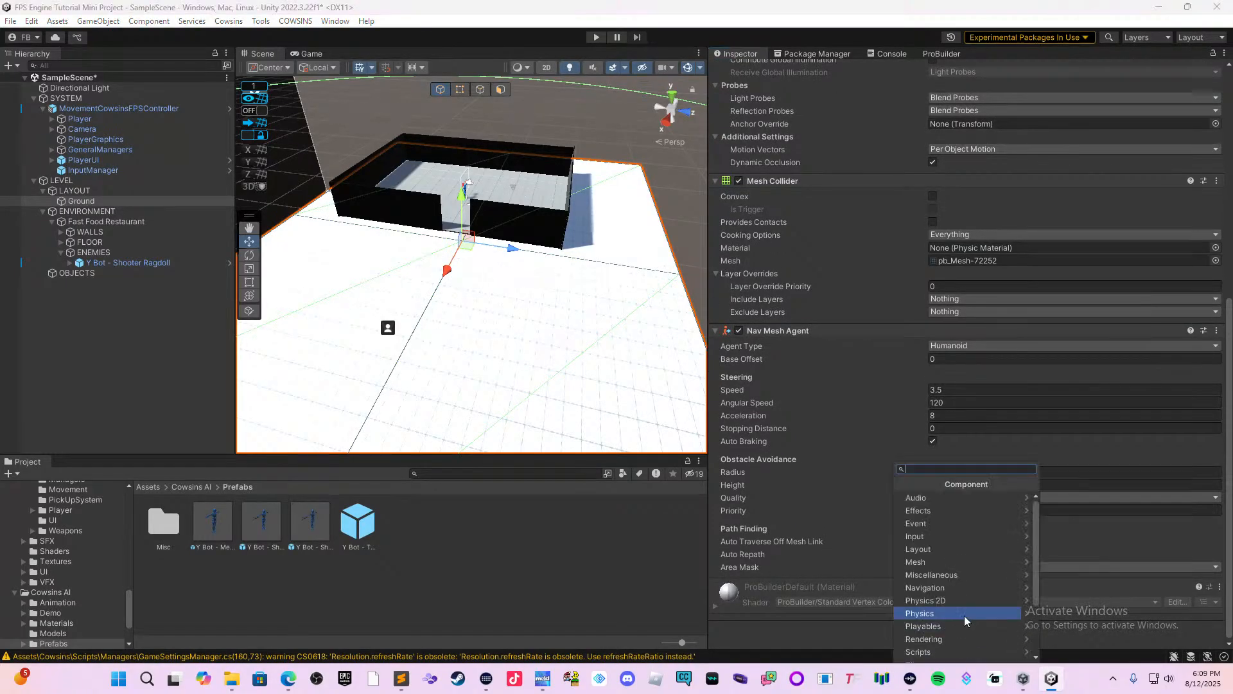
type("anv")
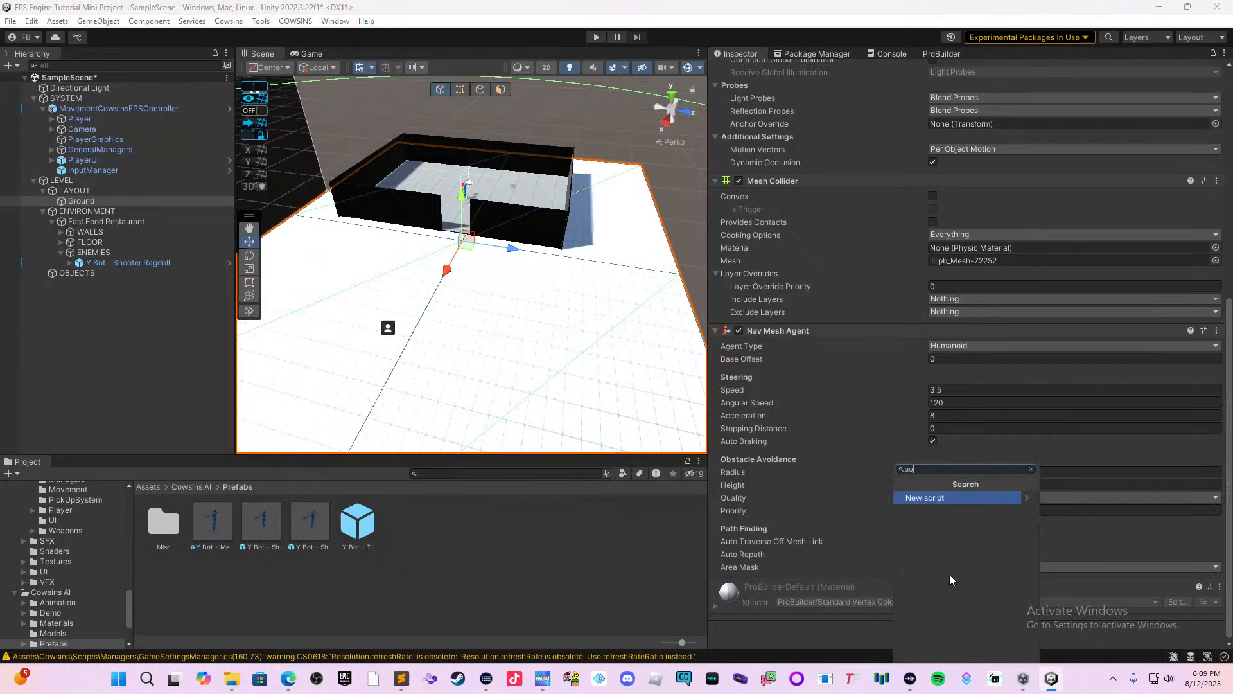
key("BackSpace")
key("BackSpace")
key("BackSpace")
type("A")
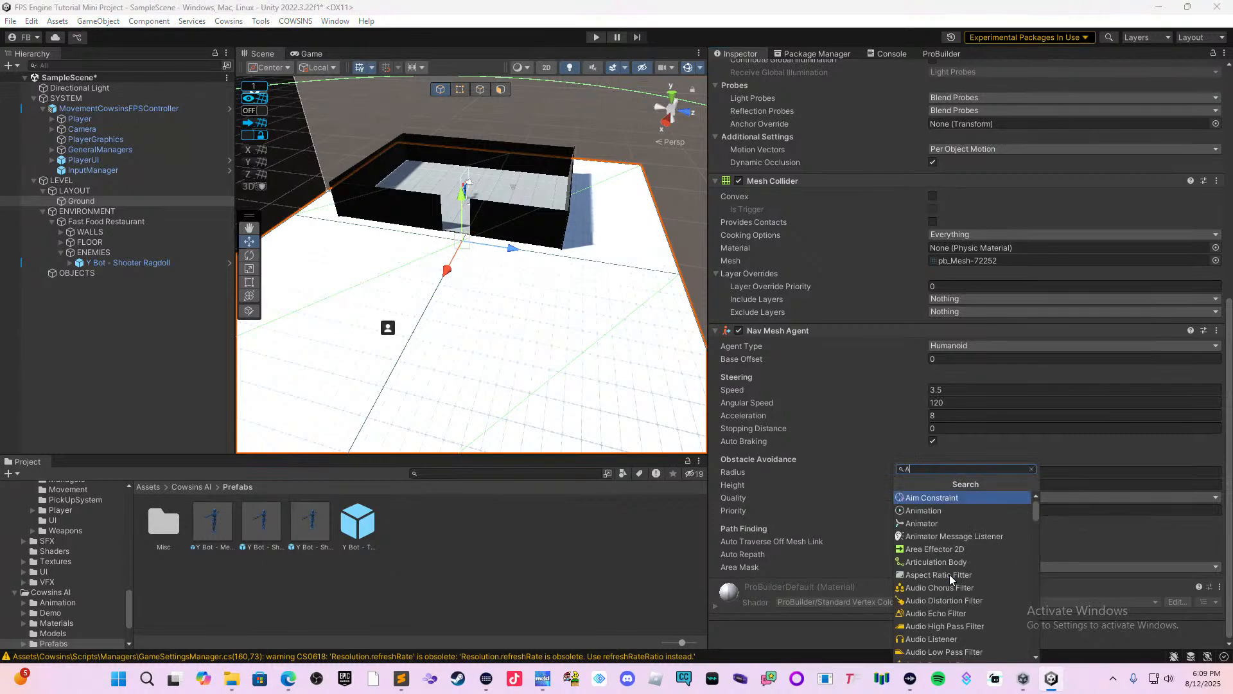
type("I na")
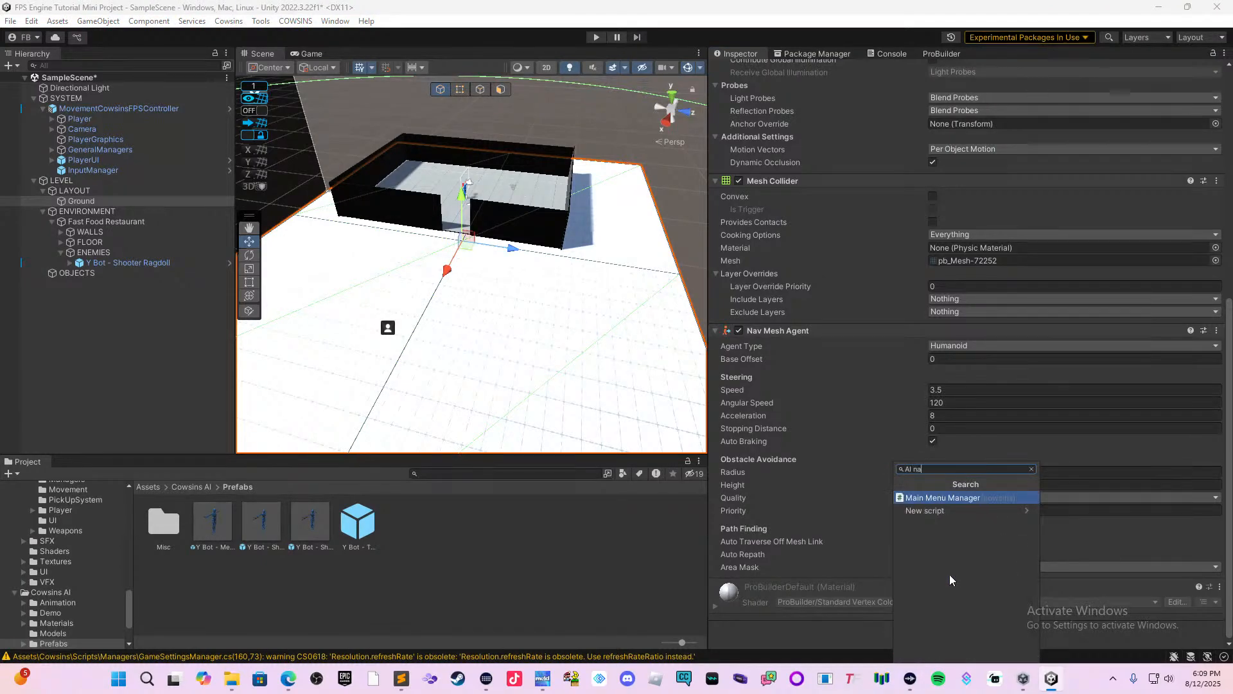
key("BackSpace")
key("BackSpace")
key("BackSpace")
key("BackSpace")
key("BackSpace")
type("nav")
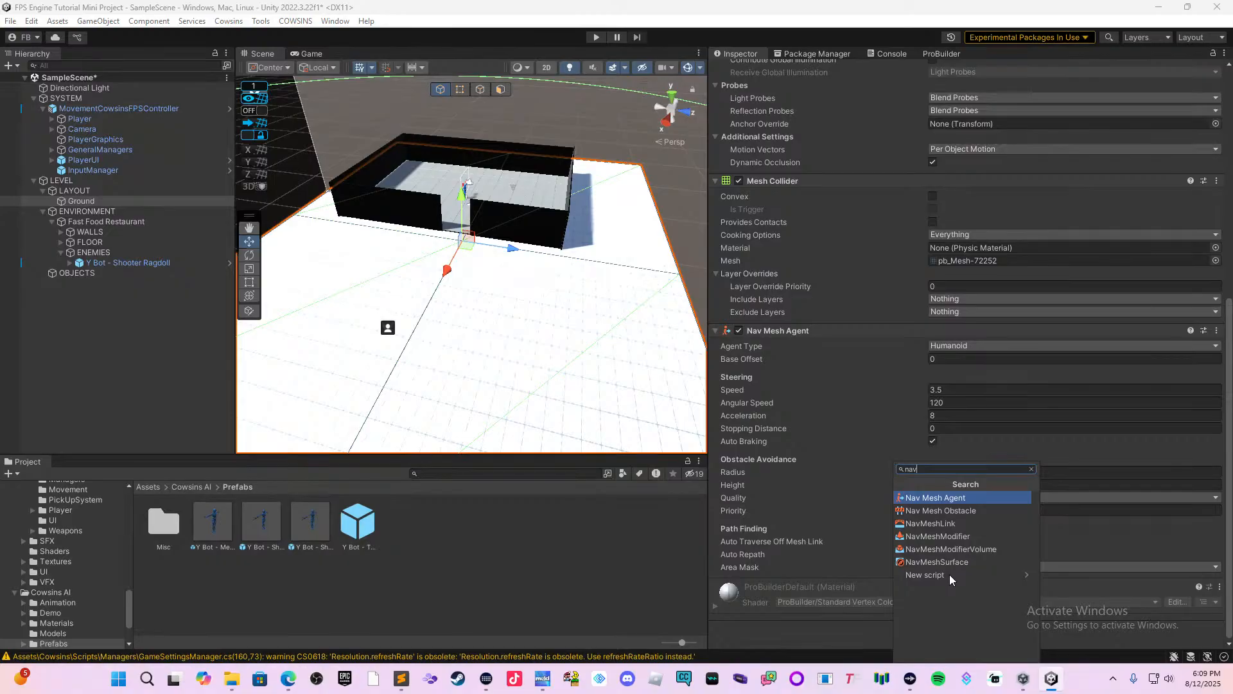
left_click(939, 562)
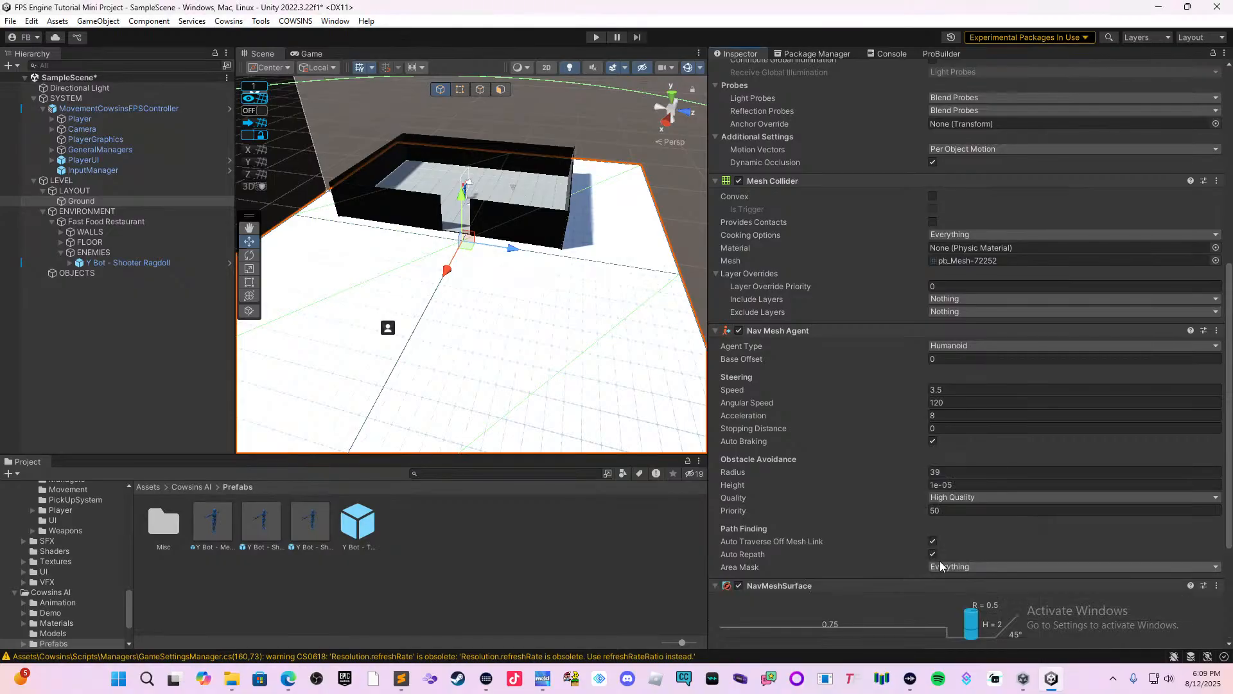
right_click(808, 330)
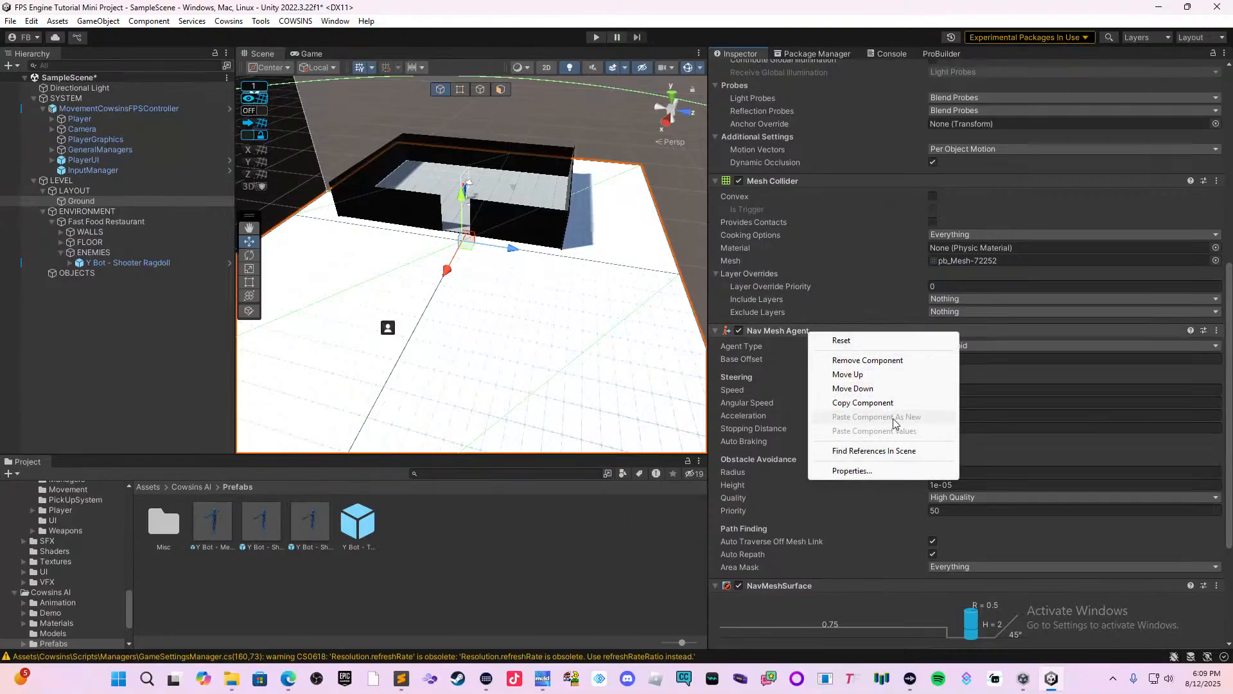
left_click(880, 366)
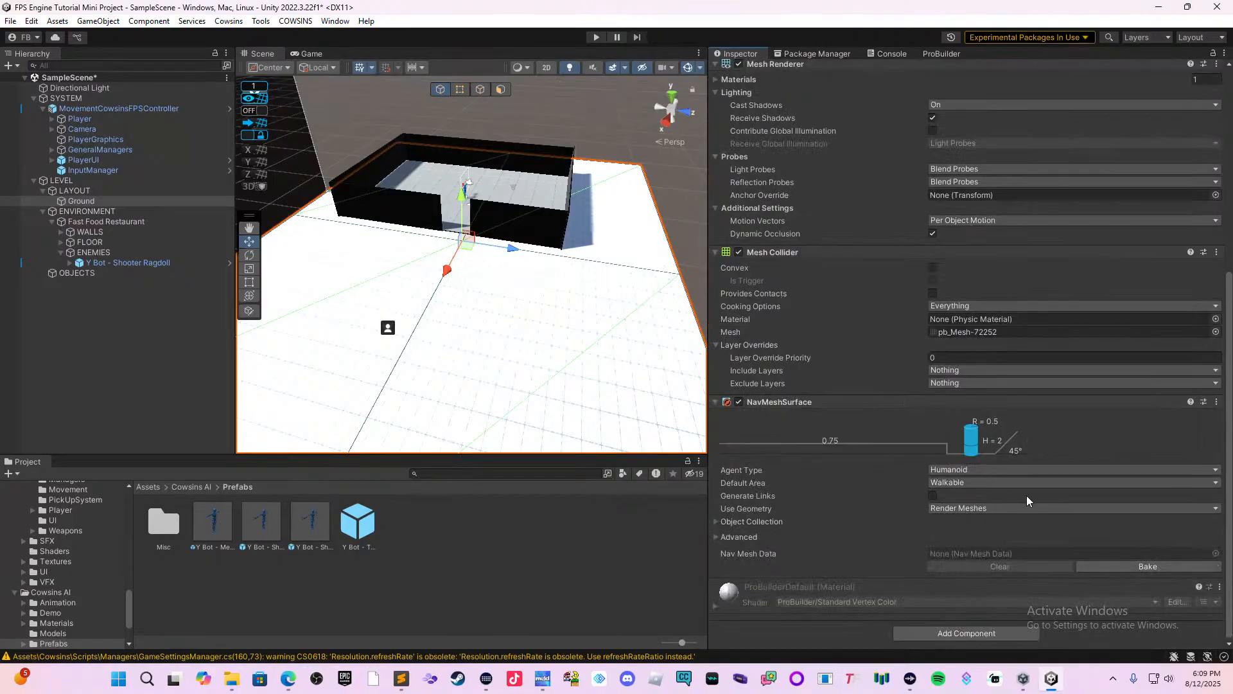
Bake the Ground plane's NavMeshSurface with the Humanoid agent type and save the scene.
left_click(1135, 568)
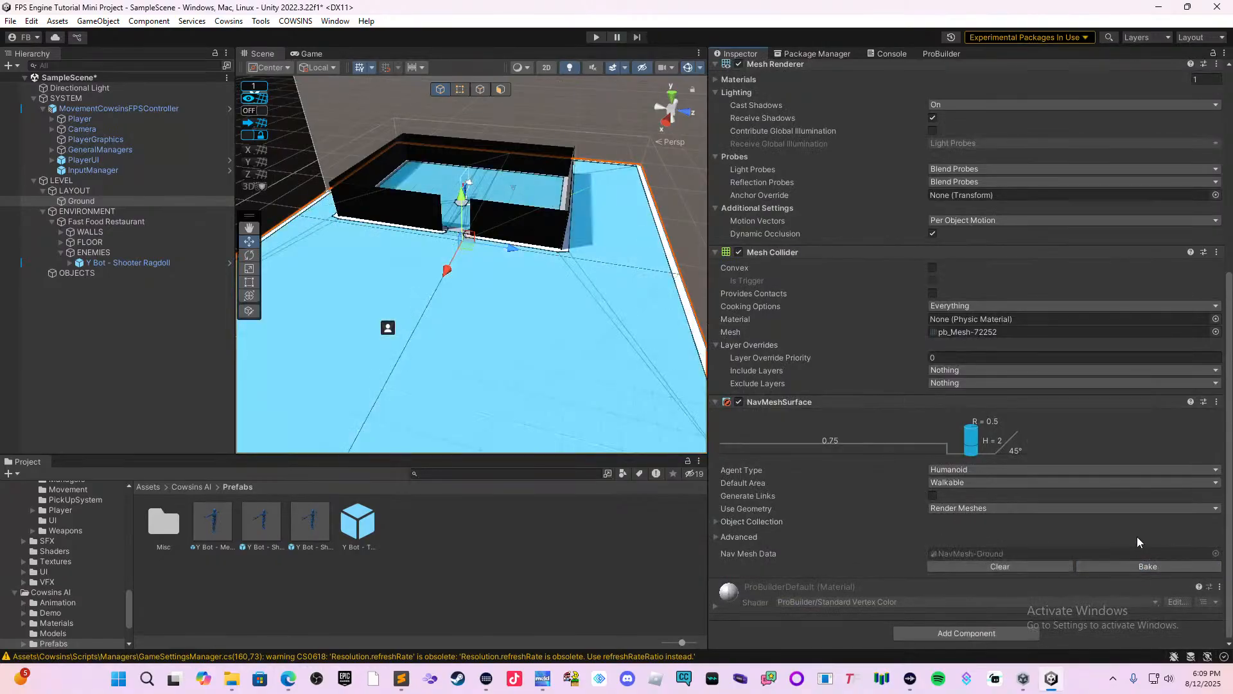
key("ctrl+s")
Run the level and approach the restaurant's doorway to test whether the Y Bot shooter enemy chases and shoots the player.
left_click(596, 38)
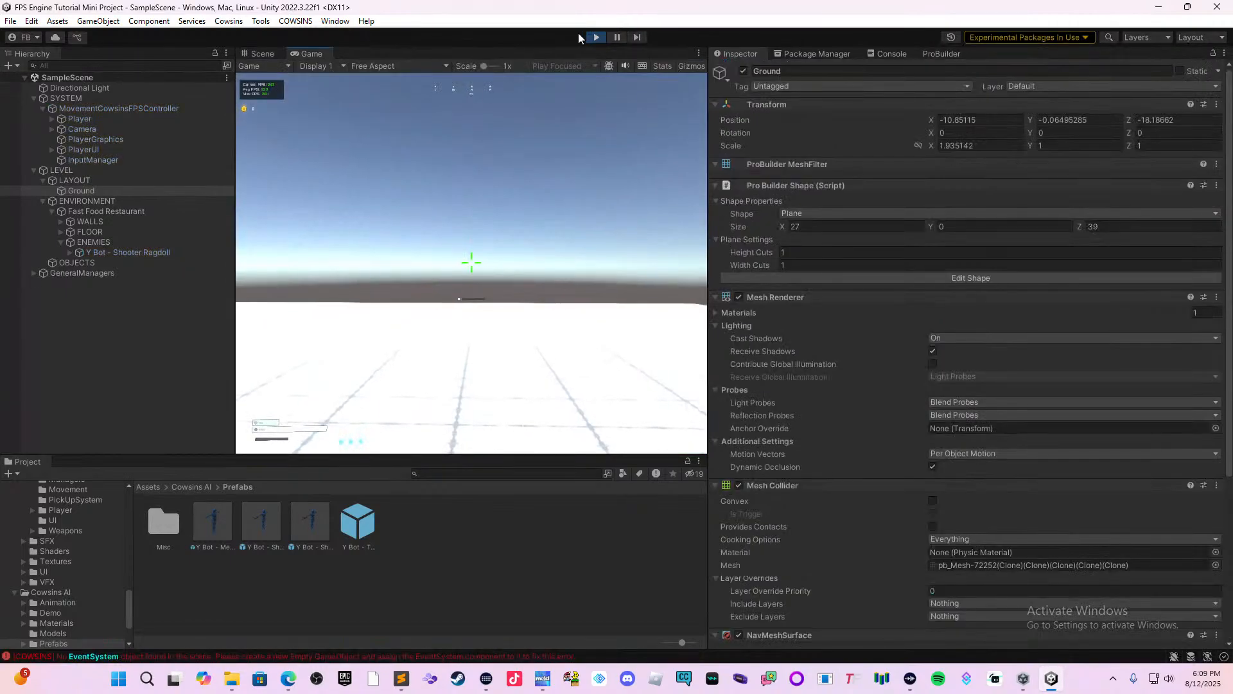
left_click(507, 220)
key("w")
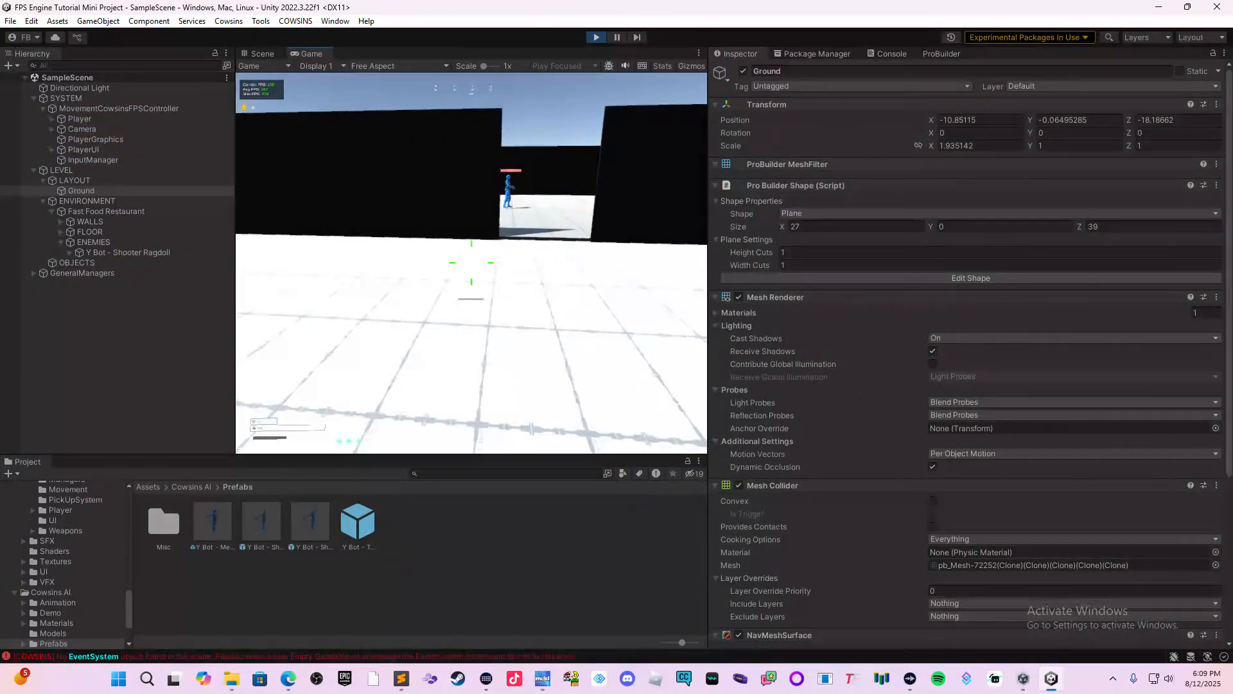
key("space")
key("s")
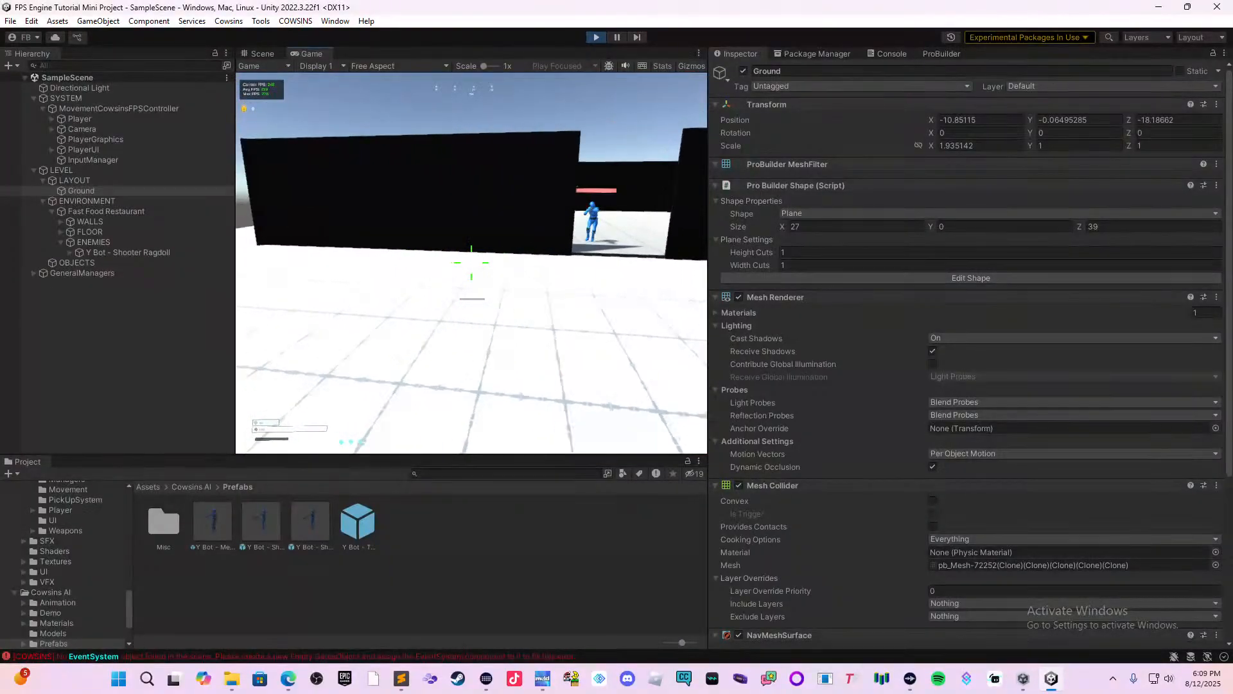
key("w")
left_click(472, 264)
key("s")
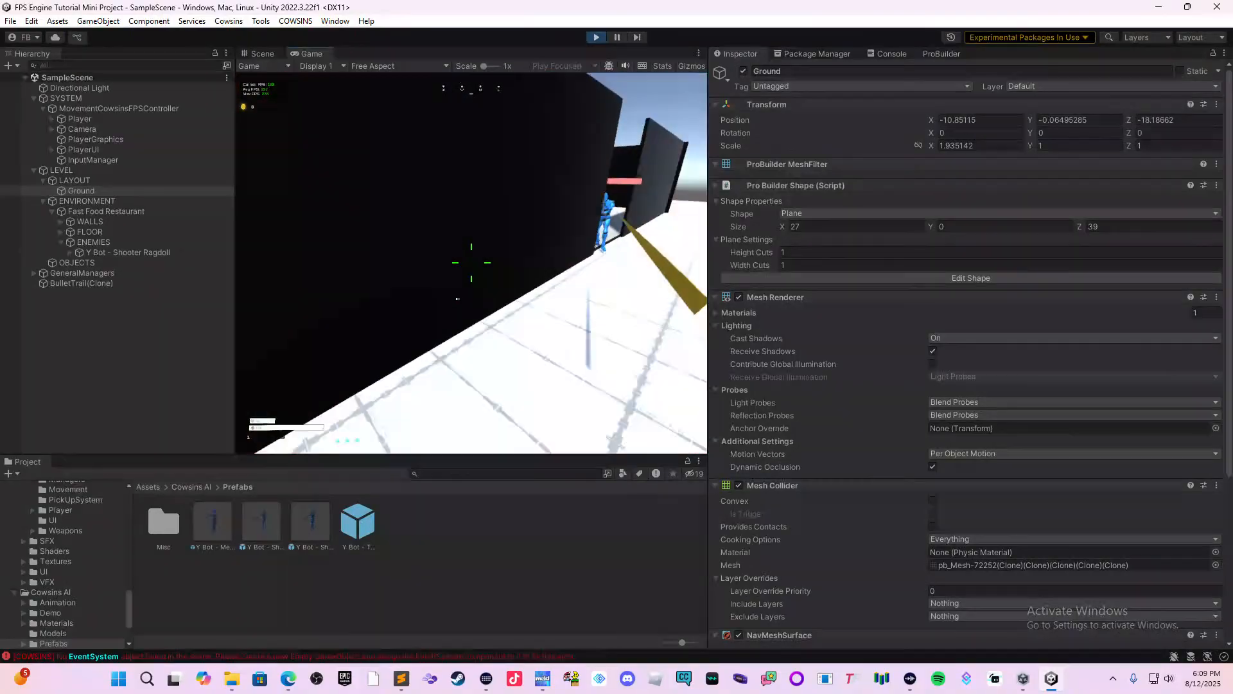
key("w")
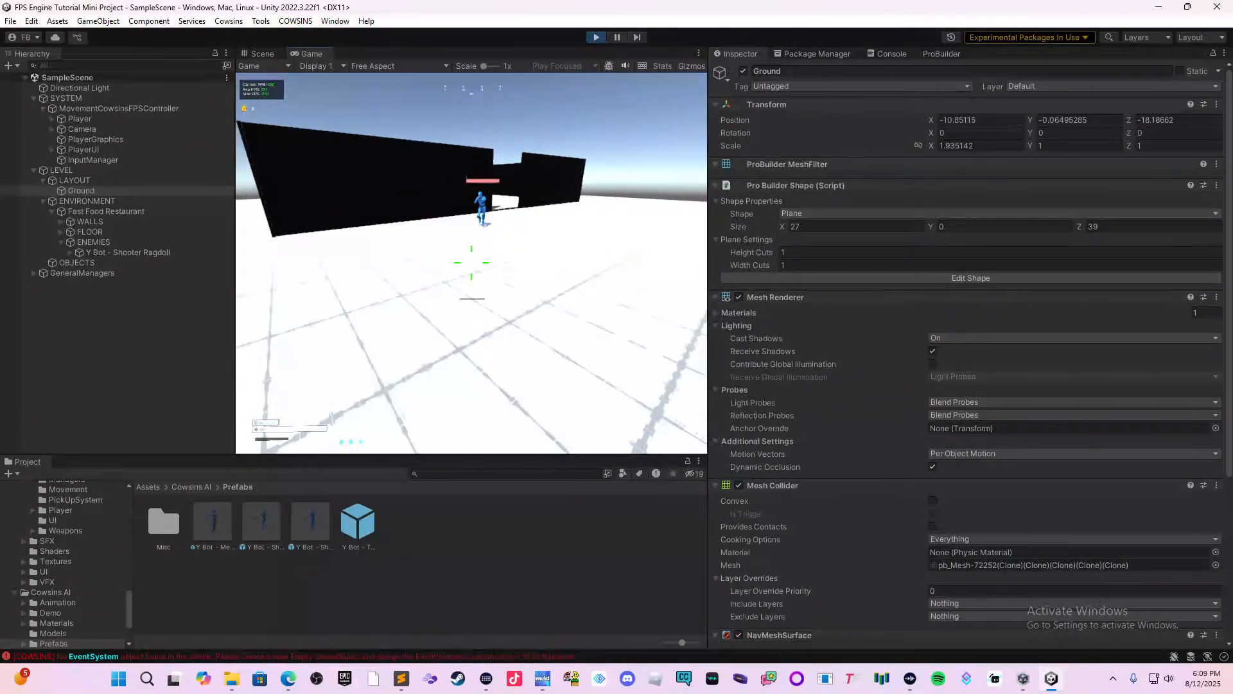
Run the player once around the outside of the restaurant walls to test the enemy's pathfinding.
key("w")
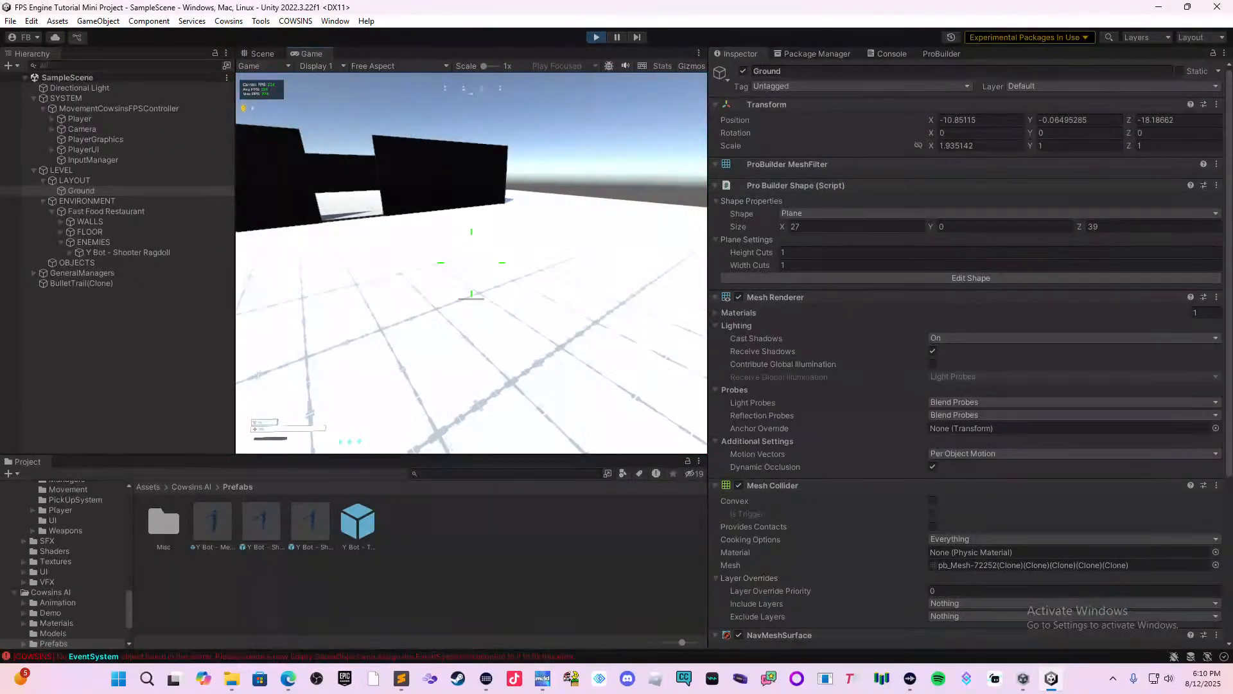
key("w")
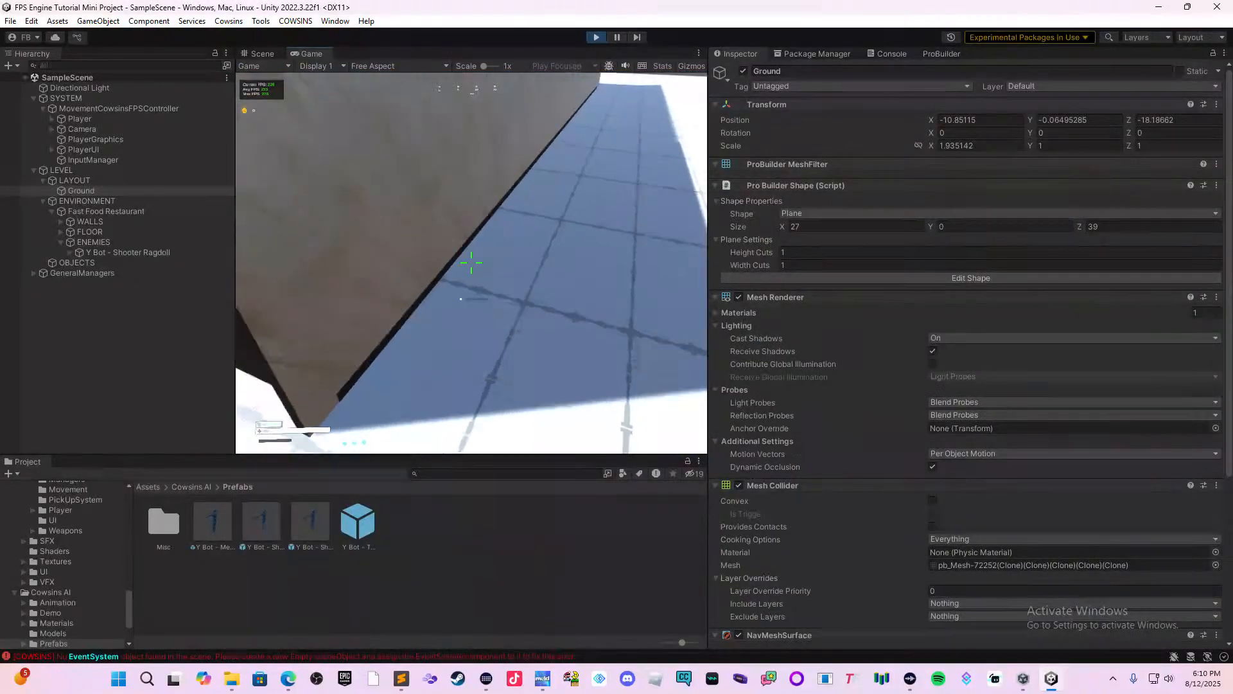
key("w")
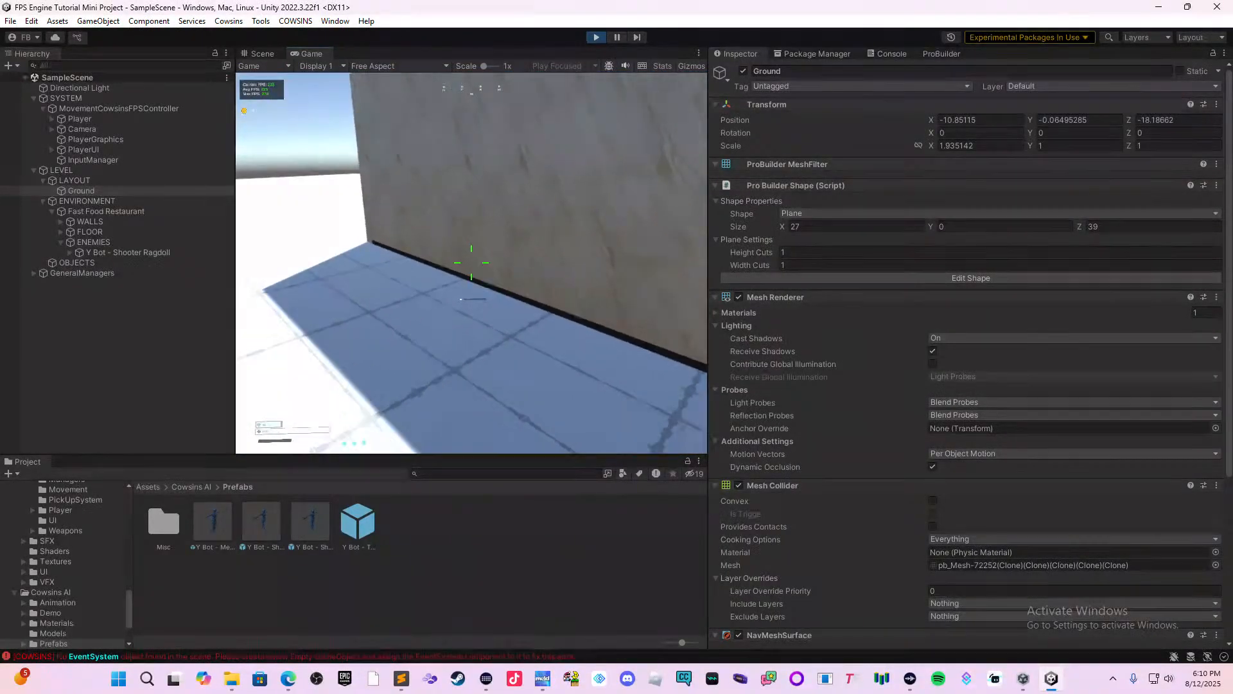
key("w")
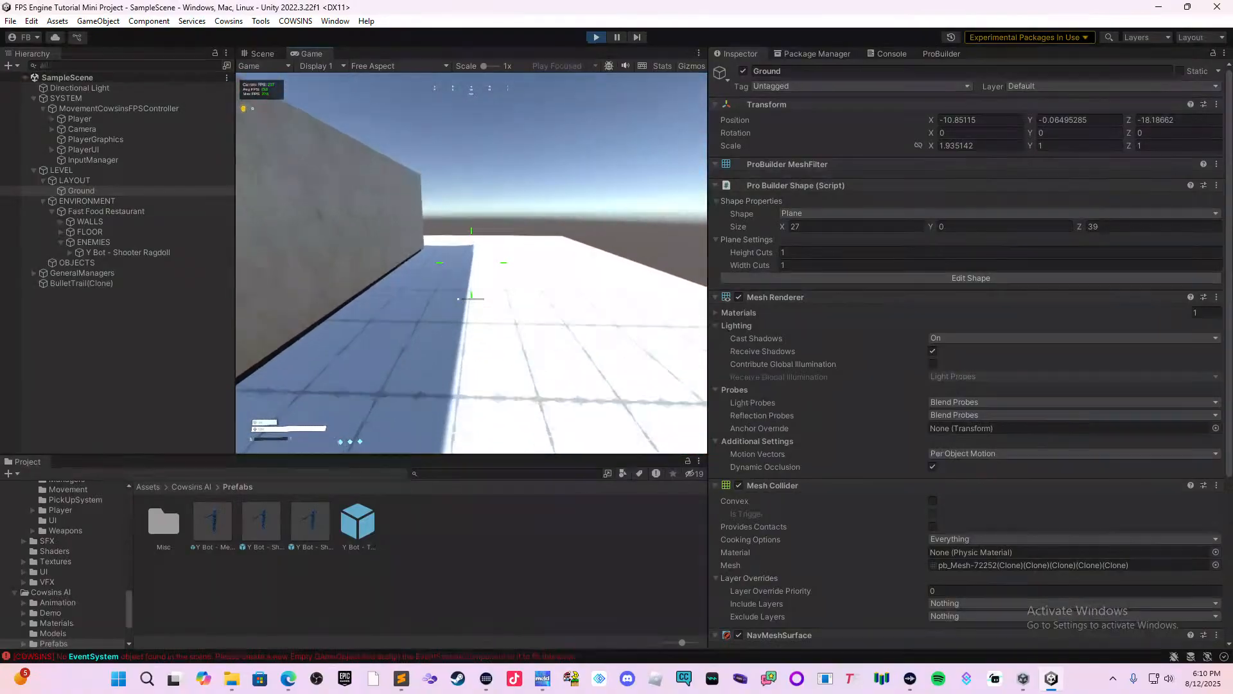
key("w")
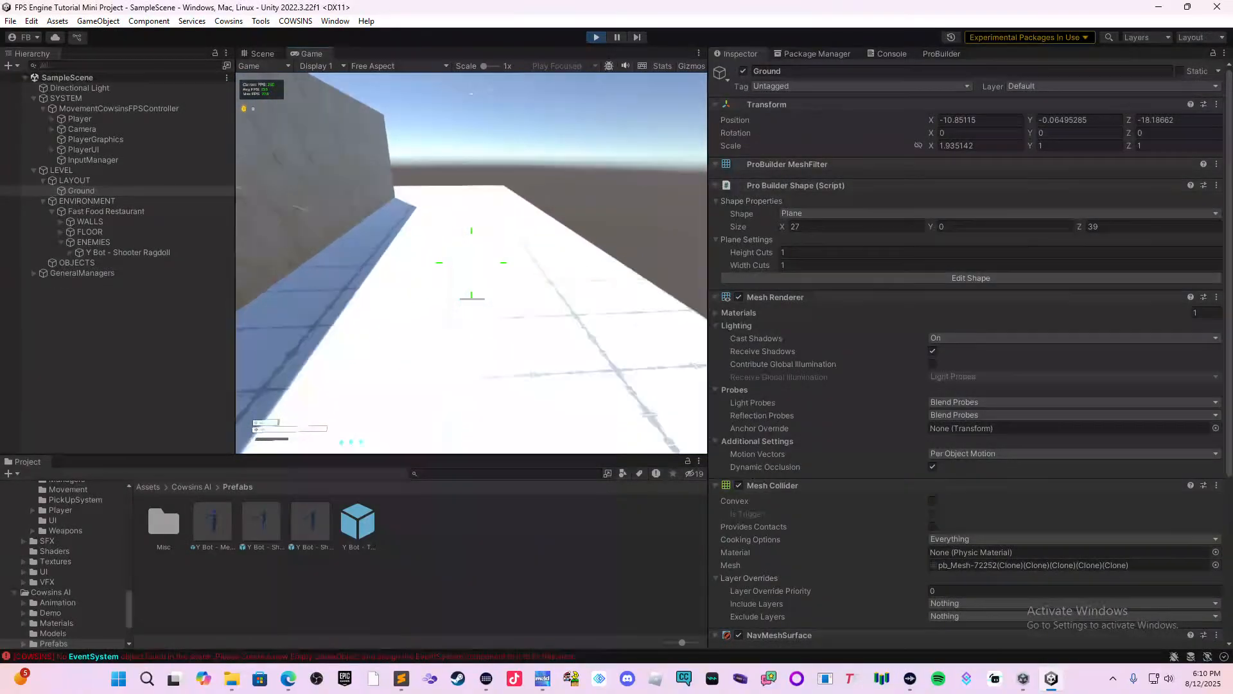
key("w")
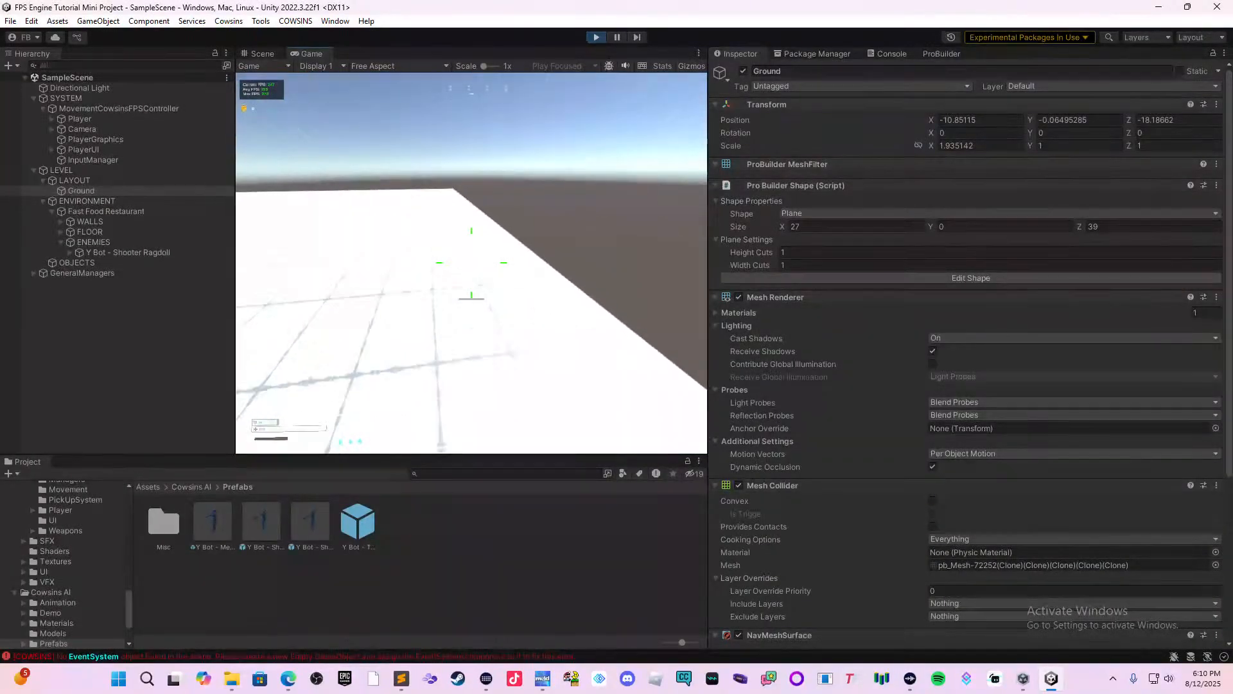
key("w")
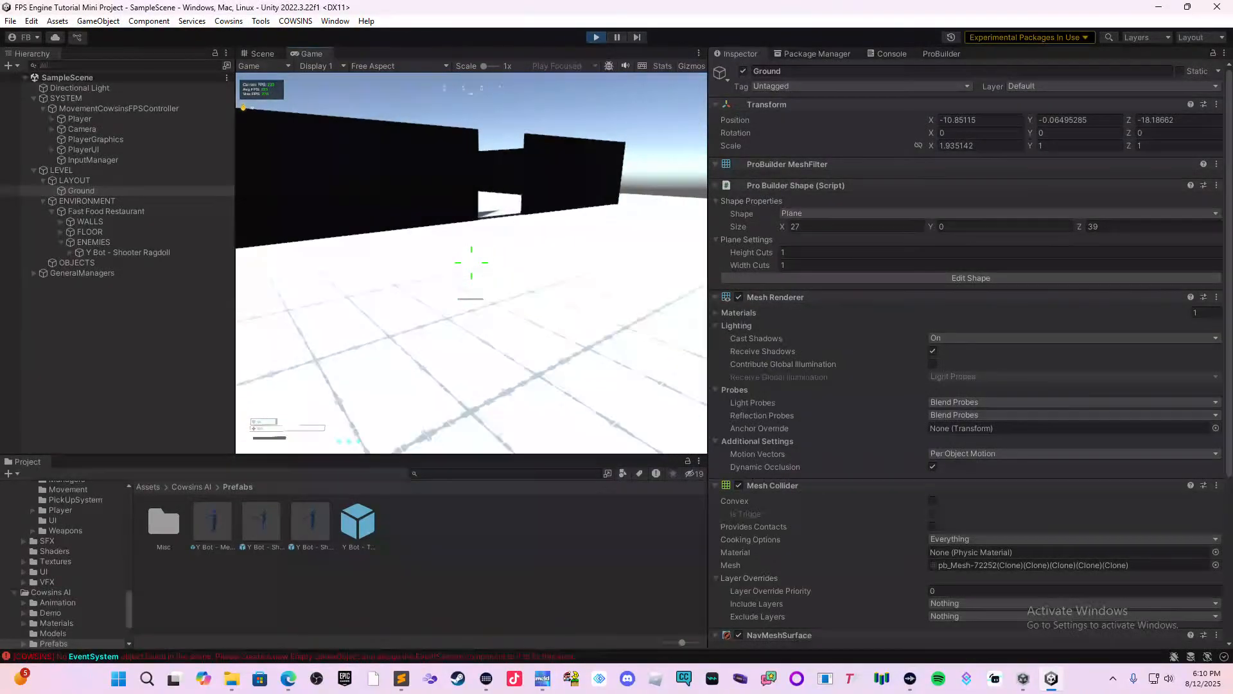
Circle the restaurant again past the enemy, go in and out through the doorway, and end the play test.
key("d")
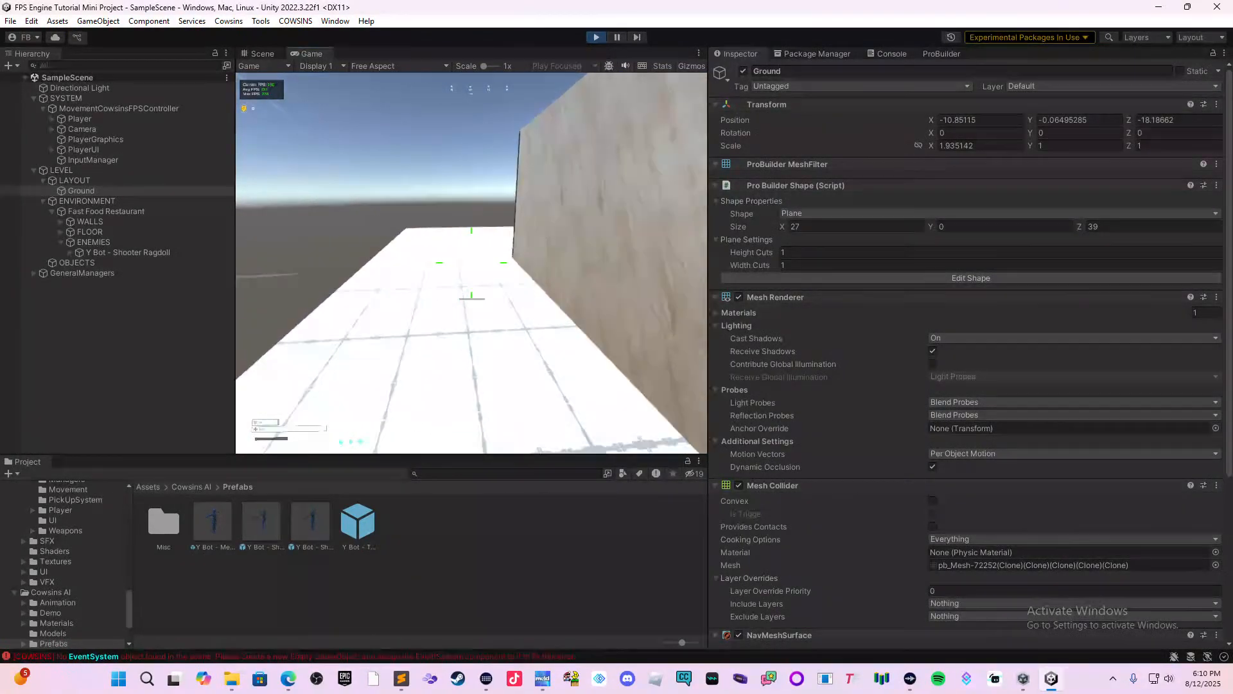
key("d")
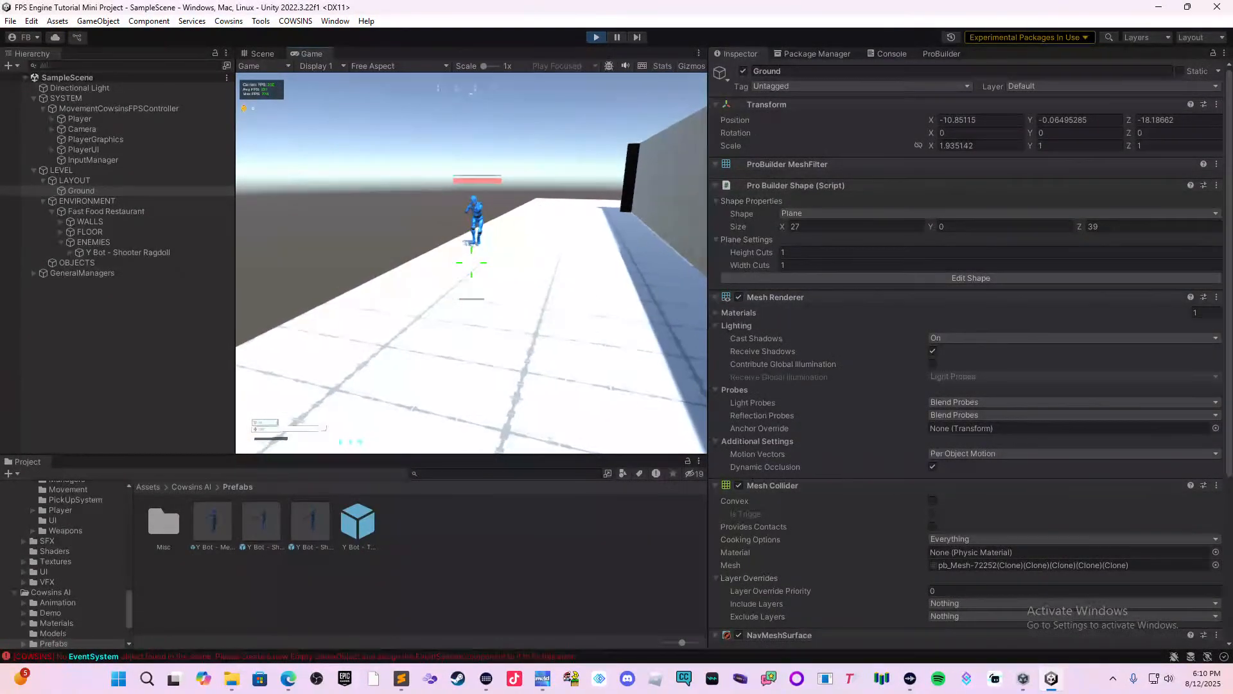
key("d")
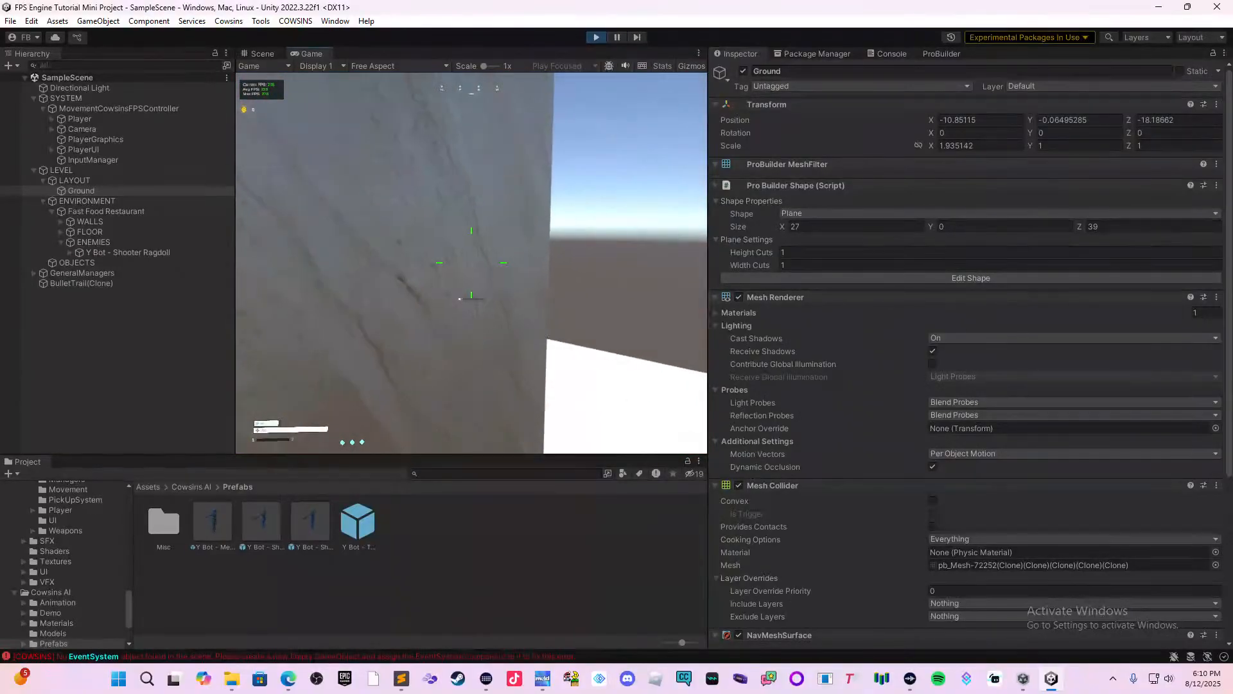
key("w")
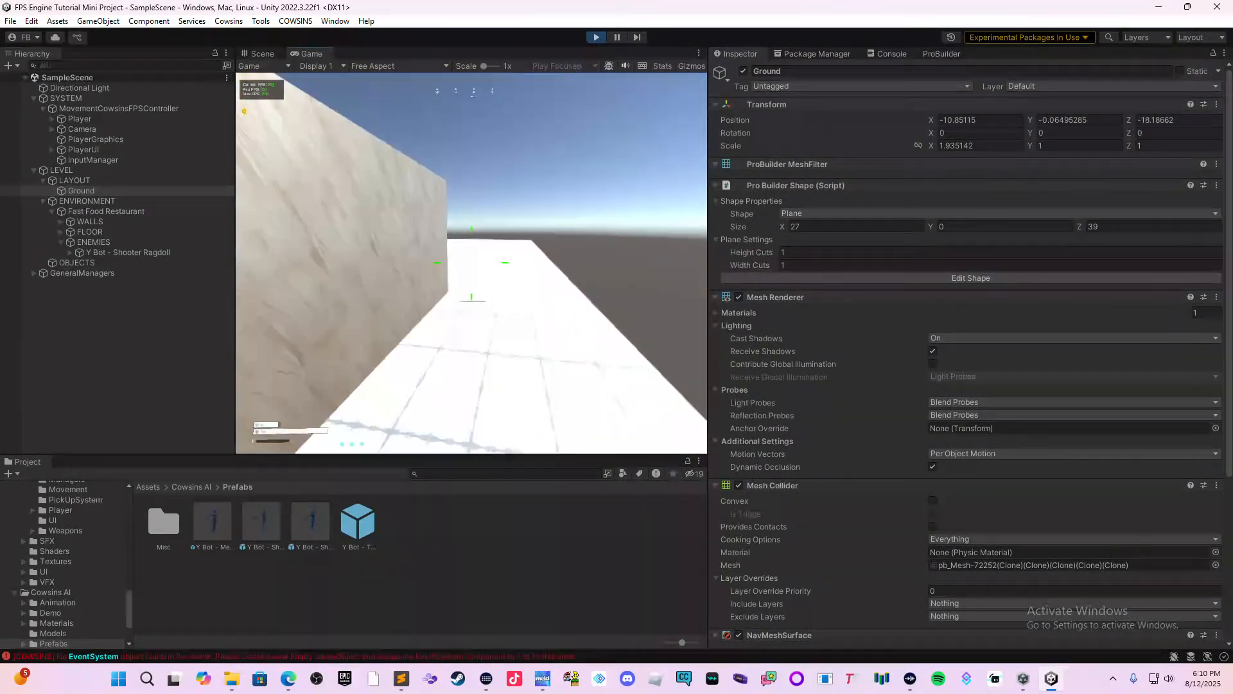
key("d")
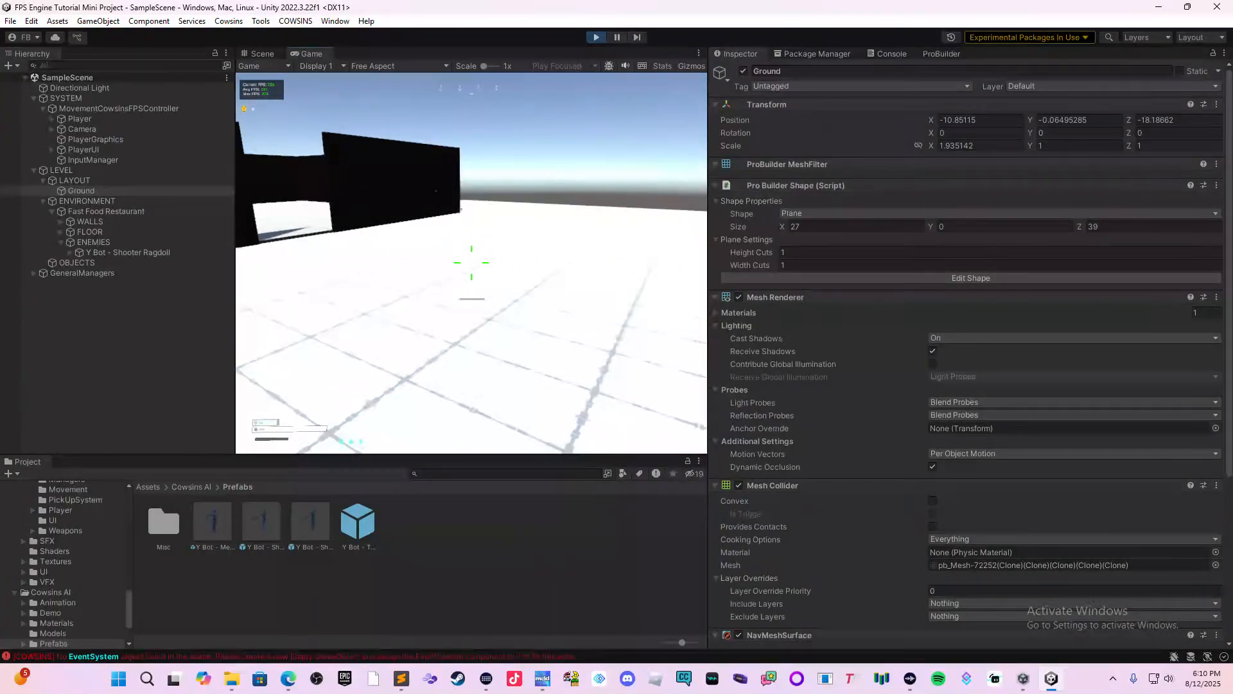
key("w")
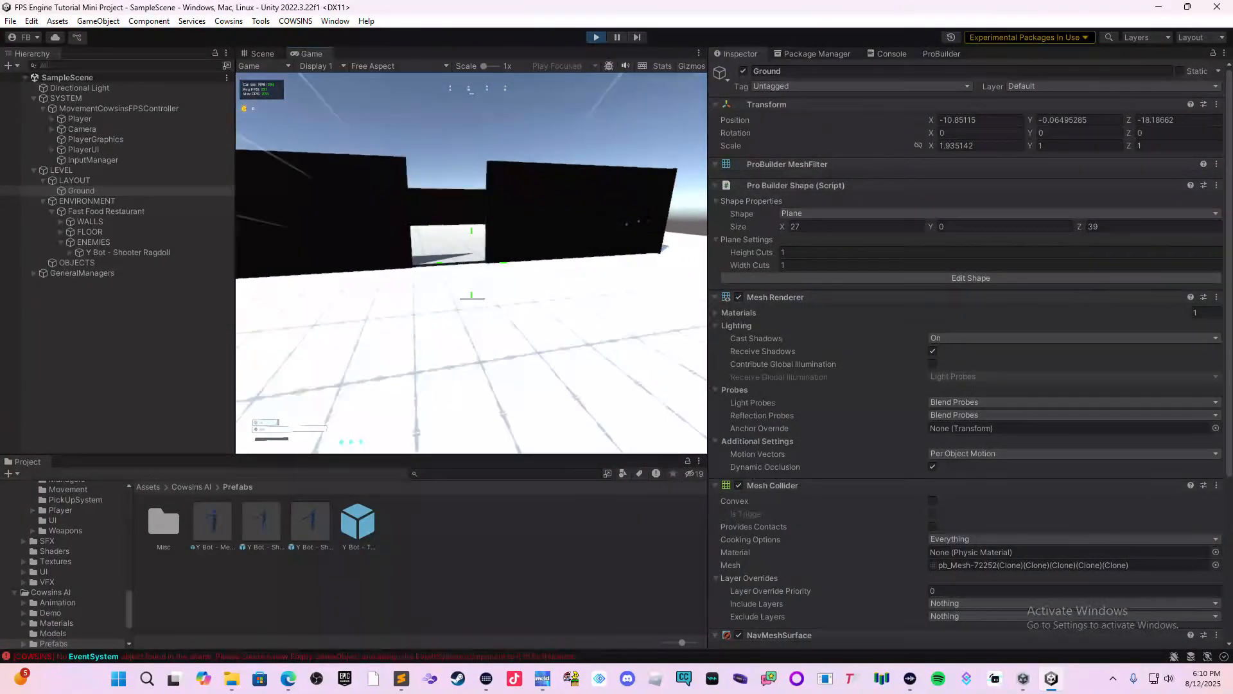
key("w")
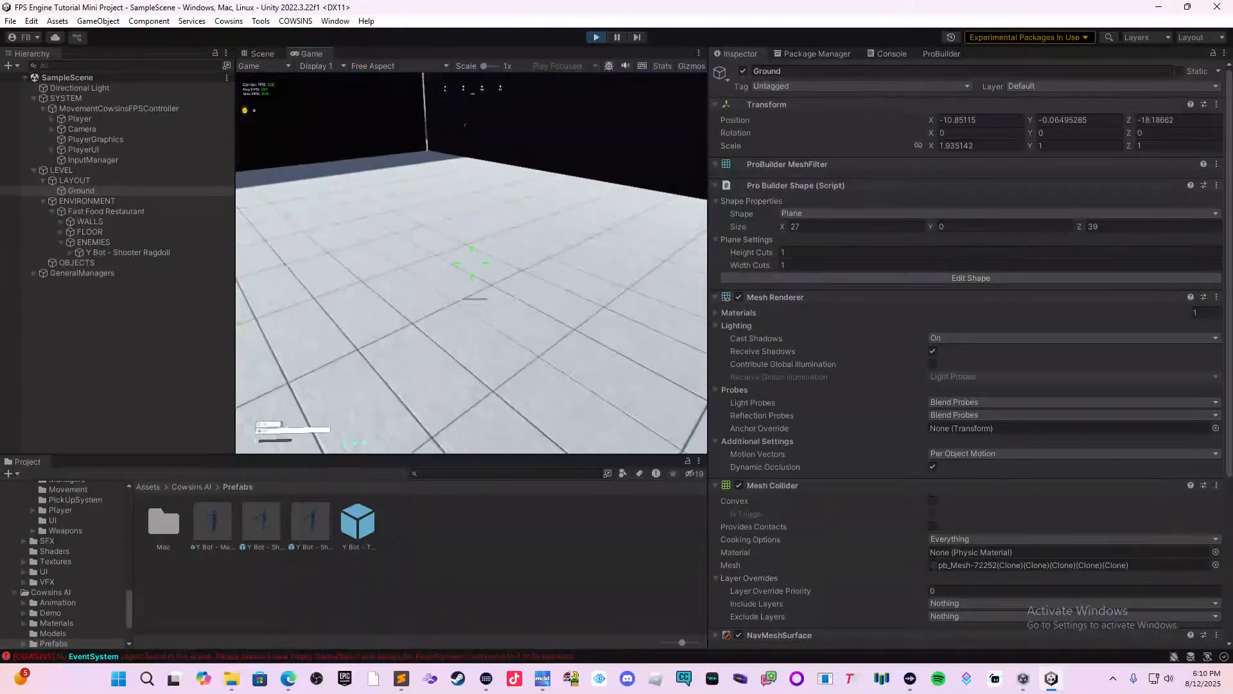
key("w")
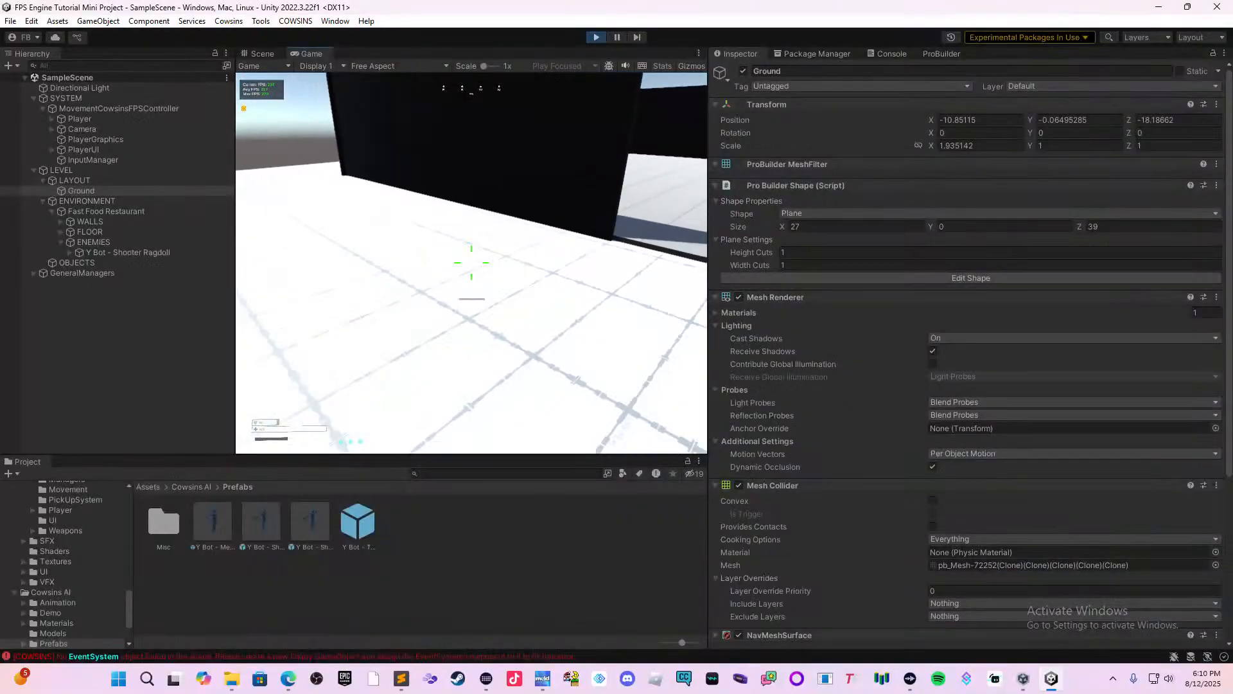
key("Escape")
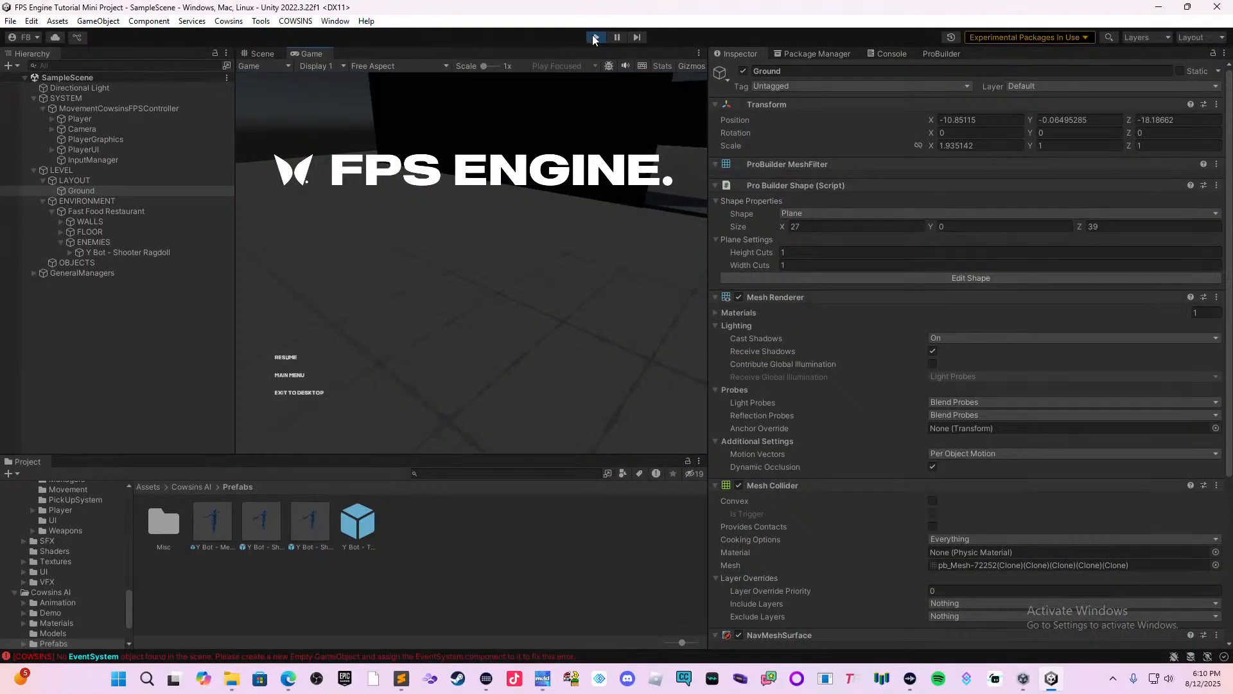
left_click(595, 37)
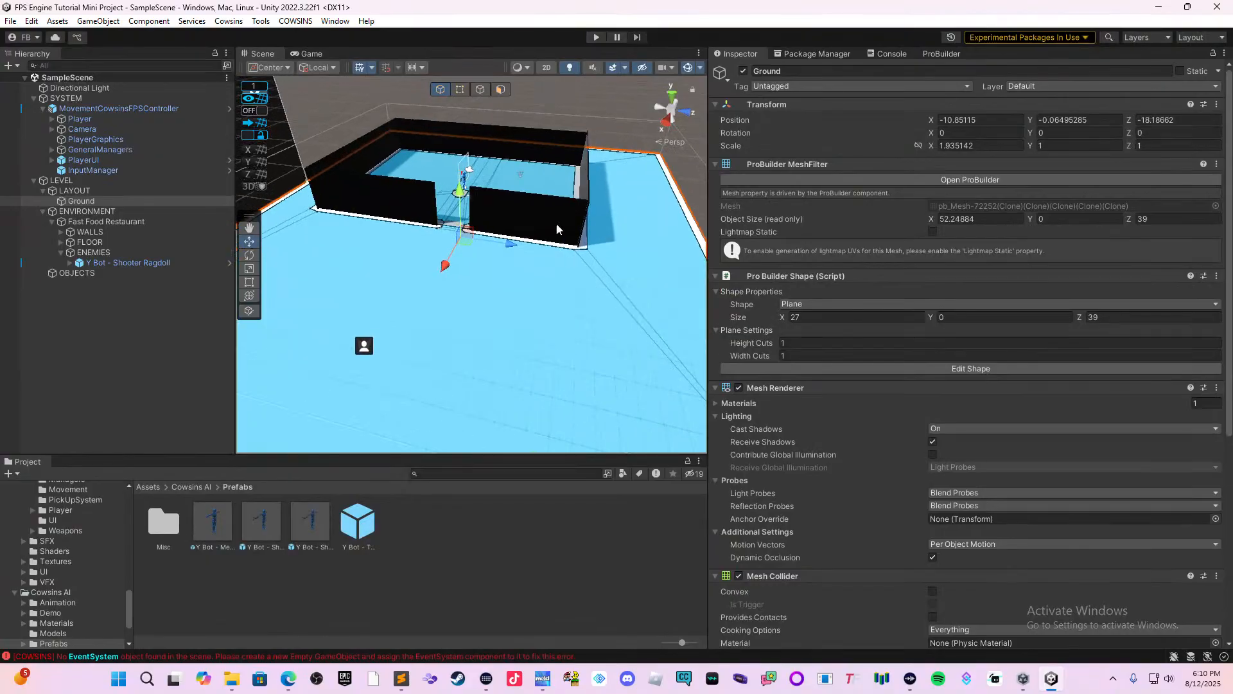
Examine the baked NavMesh inside the restaurant and around its doorway.
scroll(556, 225, "up", 2)
middle_click_drag(557, 224, 594, 363)
scroll(549, 359, "up", 5)
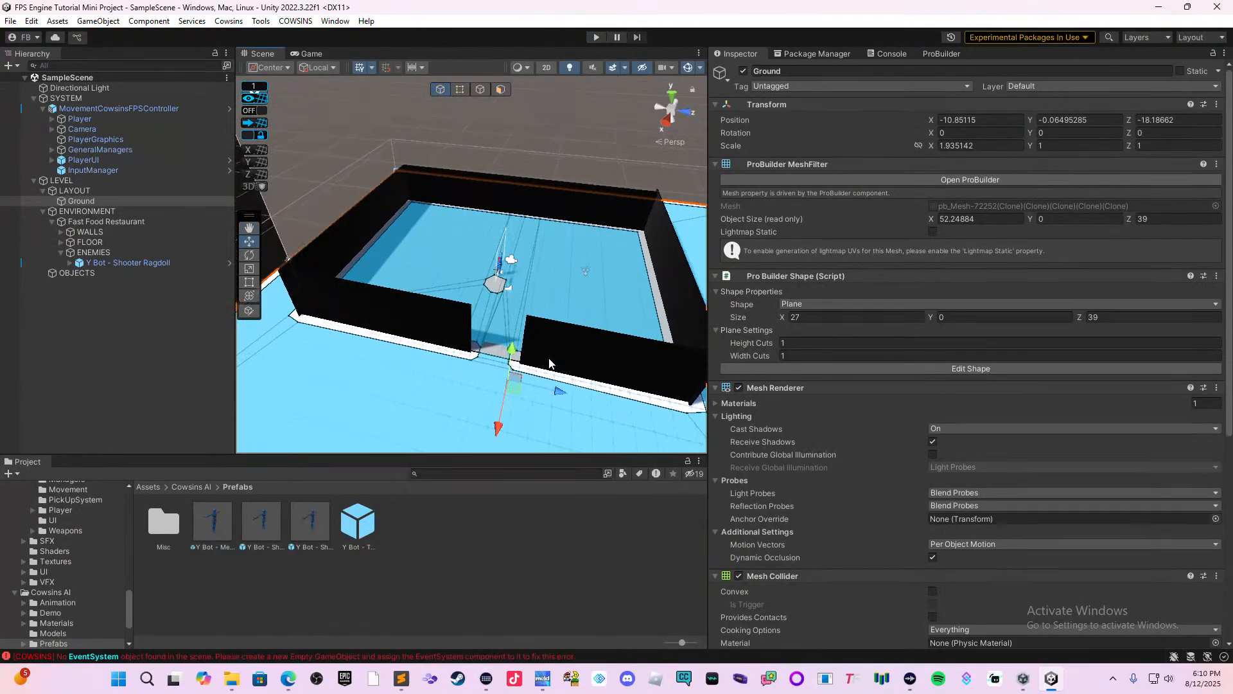
Clear the baked NavMesh data from the Ground object's NavMeshSurface.
scroll(549, 360, "up", 3)
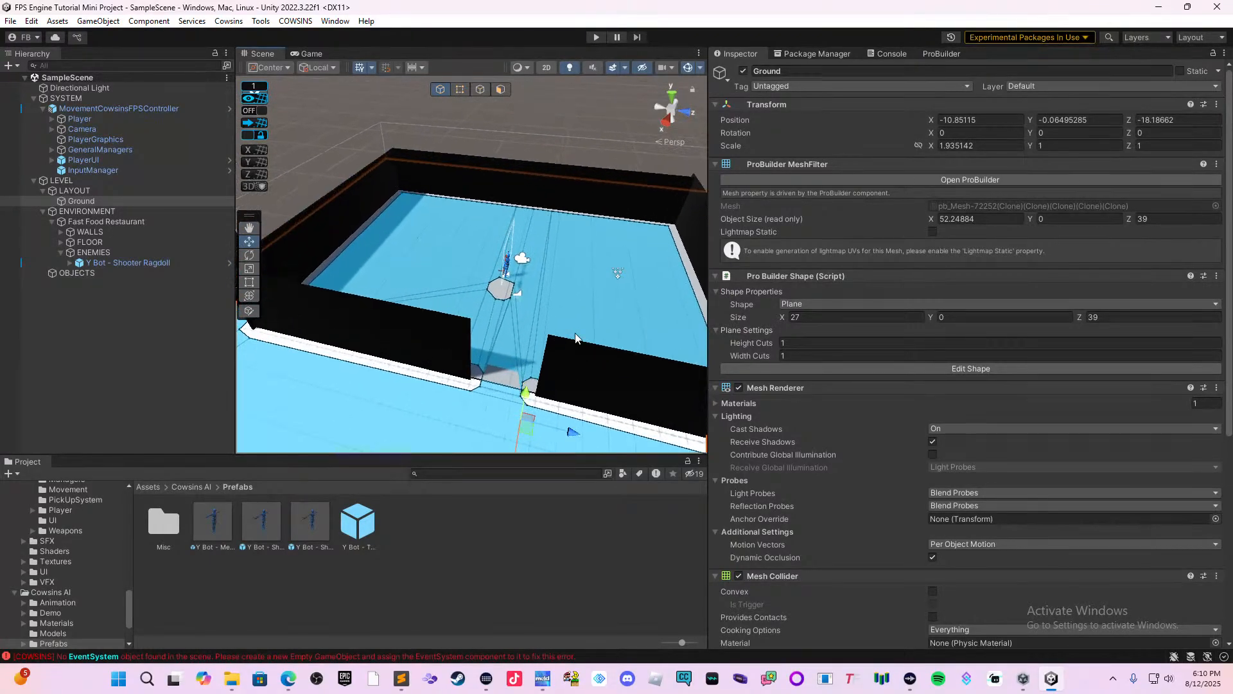
middle_click_drag(576, 339, 500, 358)
scroll(500, 352, "up", 3)
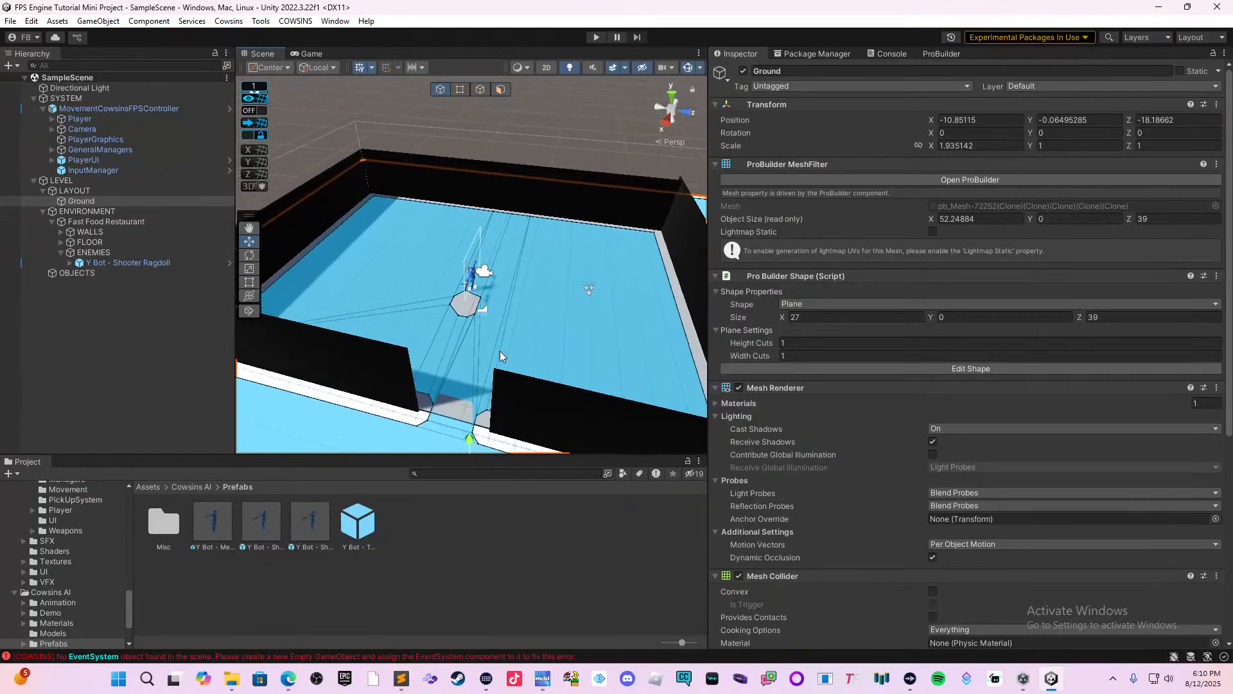
left_click(476, 287)
left_click(535, 315)
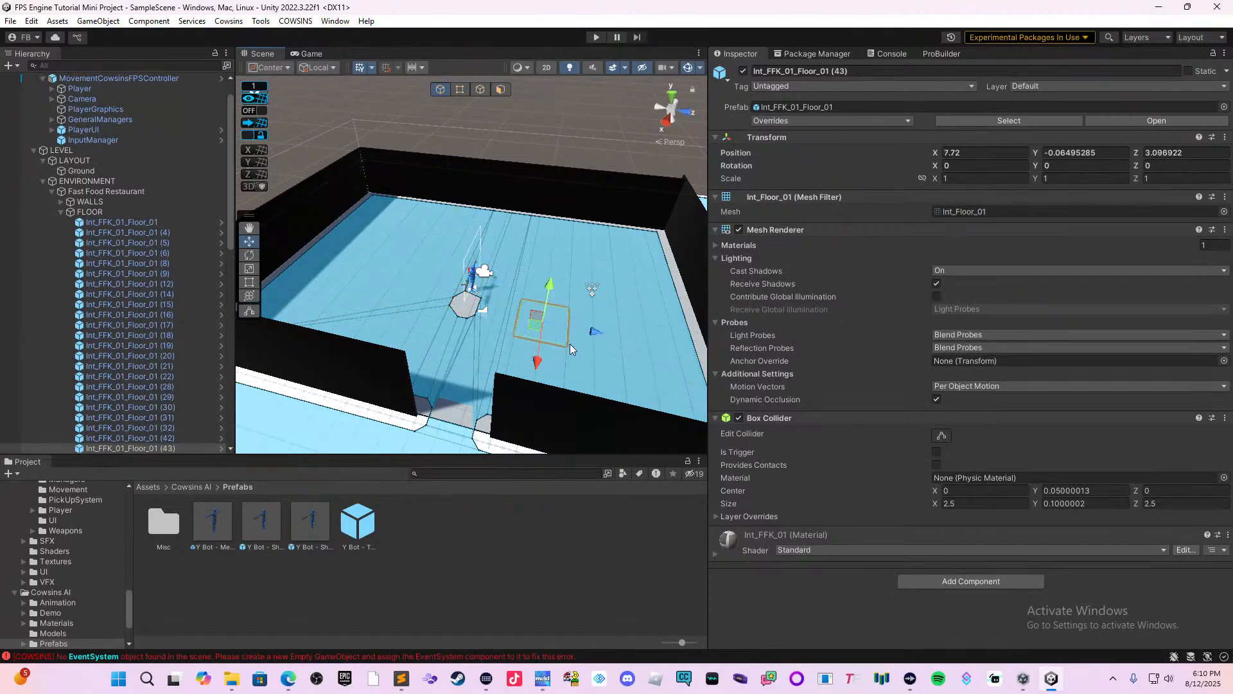
scroll(499, 392, "down", 3)
left_click(465, 414)
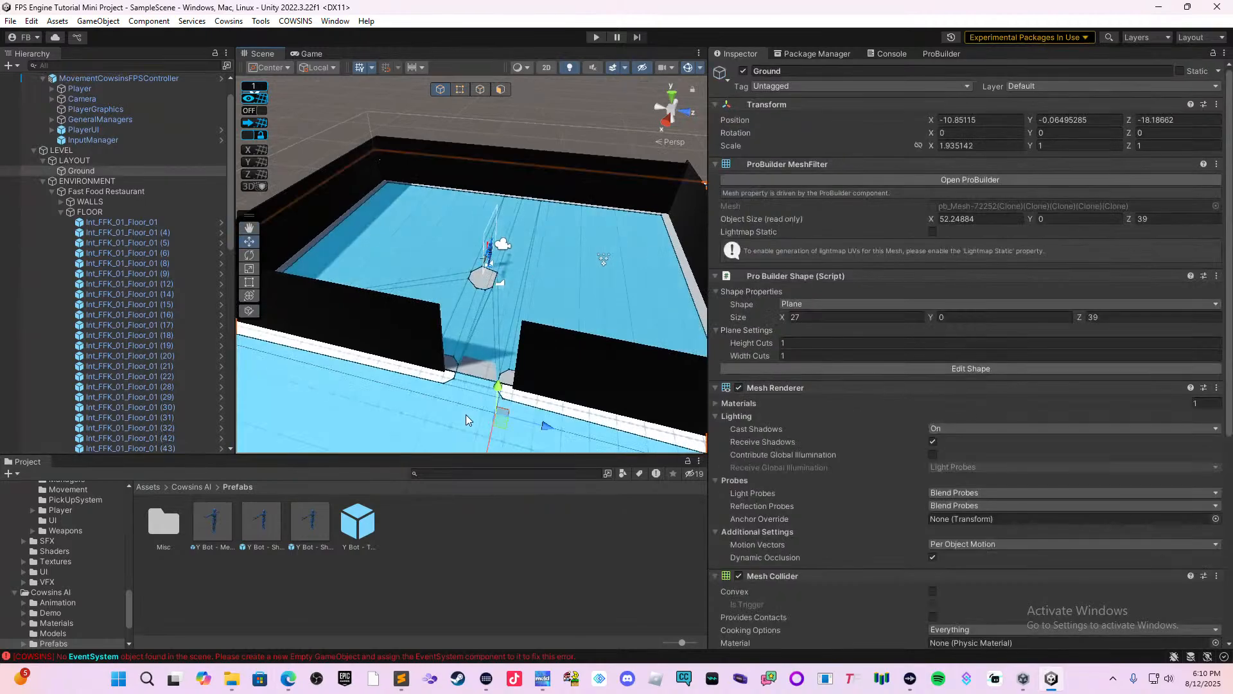
scroll(942, 449, "down", 9)
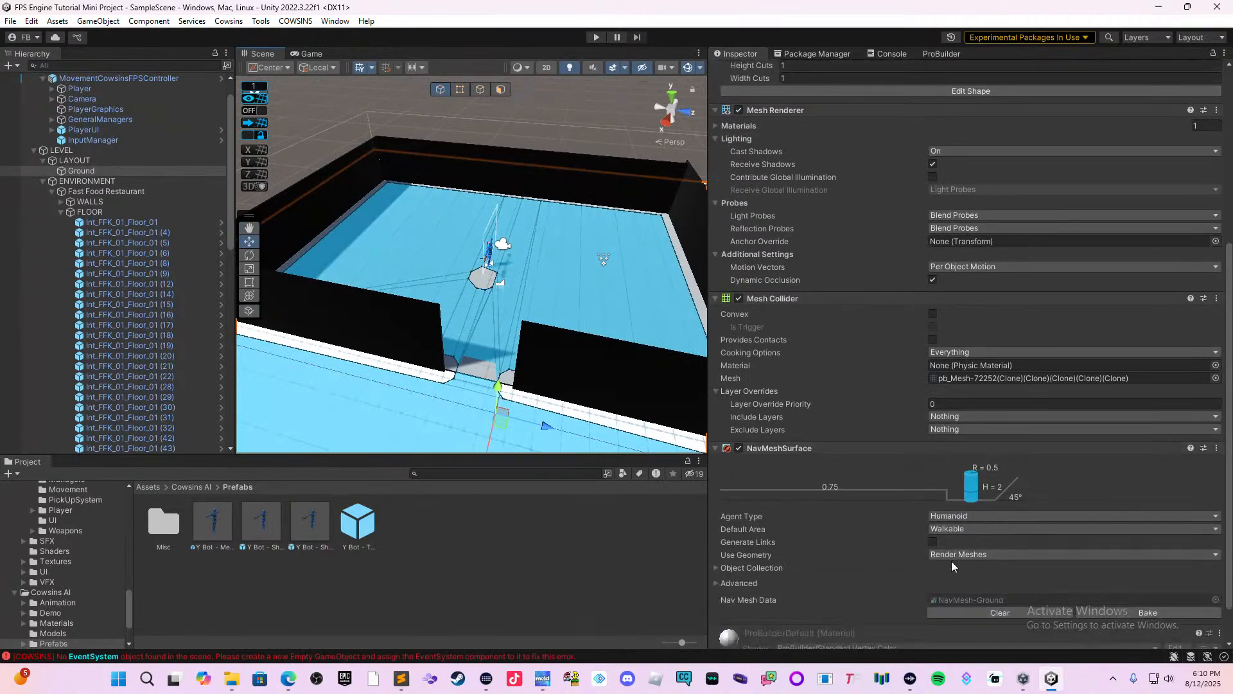
left_click(968, 565)
Delete the Y Bot - Shooter Ragdoll enemy from inside the restaurant.
scroll(530, 342, "up", 1)
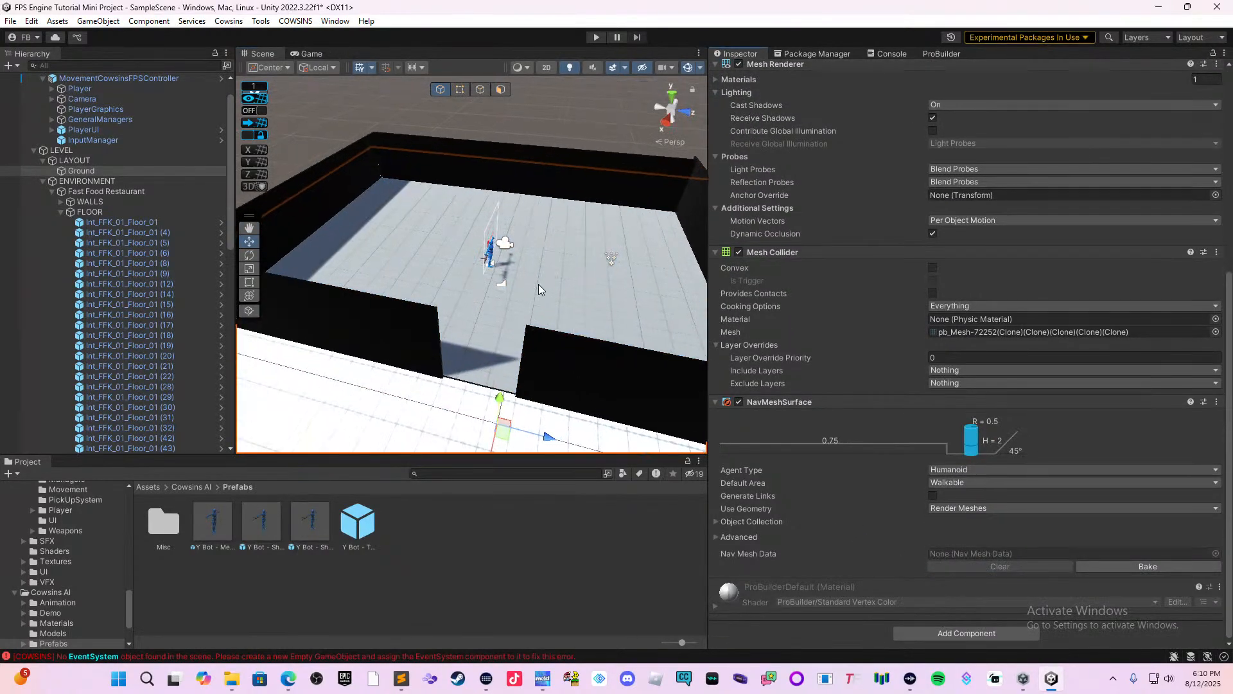
middle_click_drag(534, 287, 508, 312)
scroll(510, 305, "up", 4)
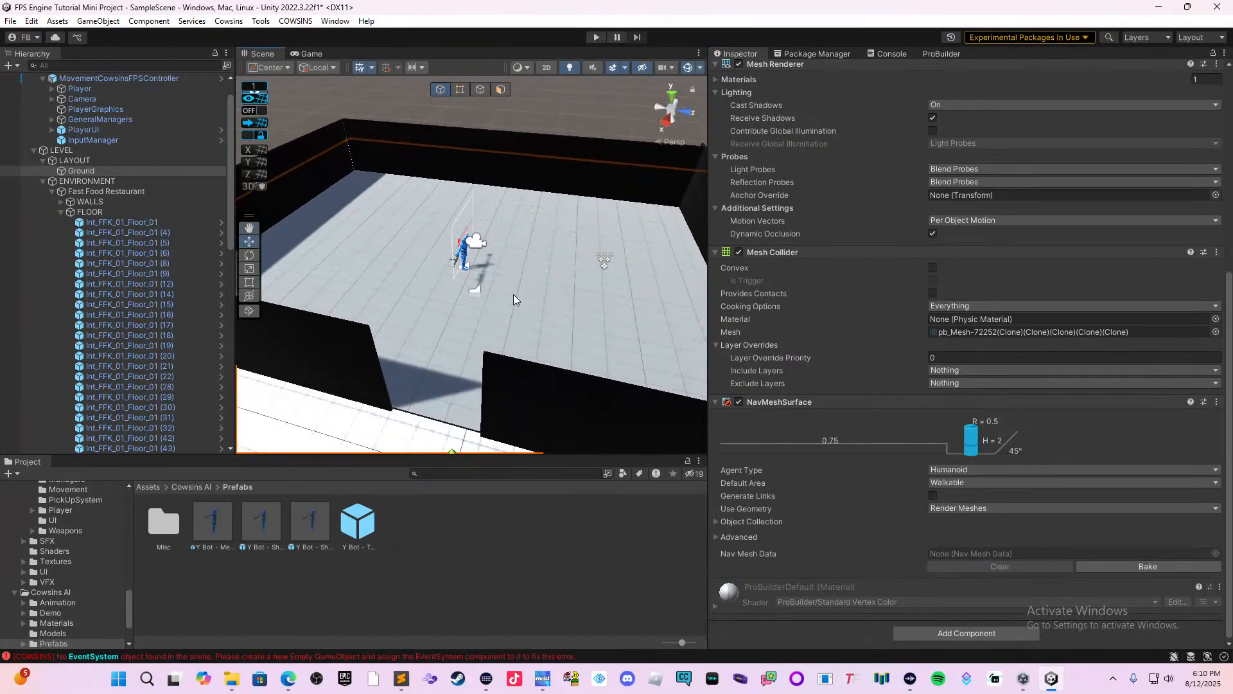
scroll(518, 293, "up", 2)
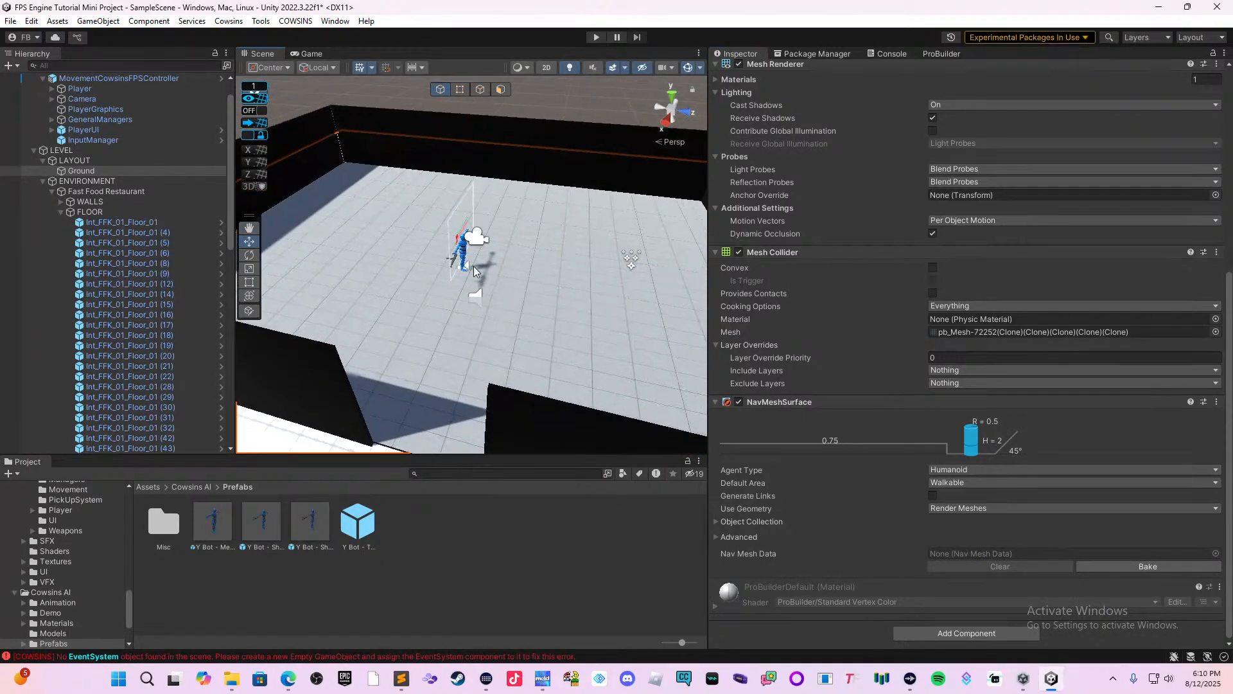
left_click(460, 256)
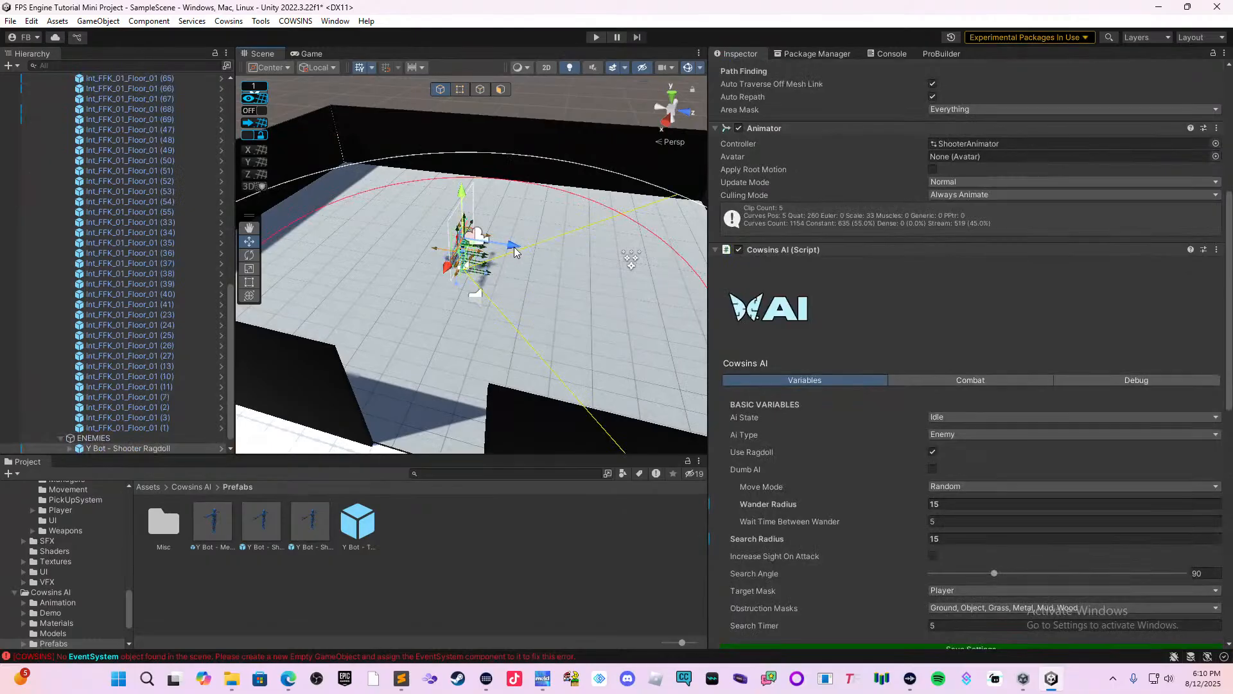
left_click_drag(514, 245, 474, 238)
key("Delete")
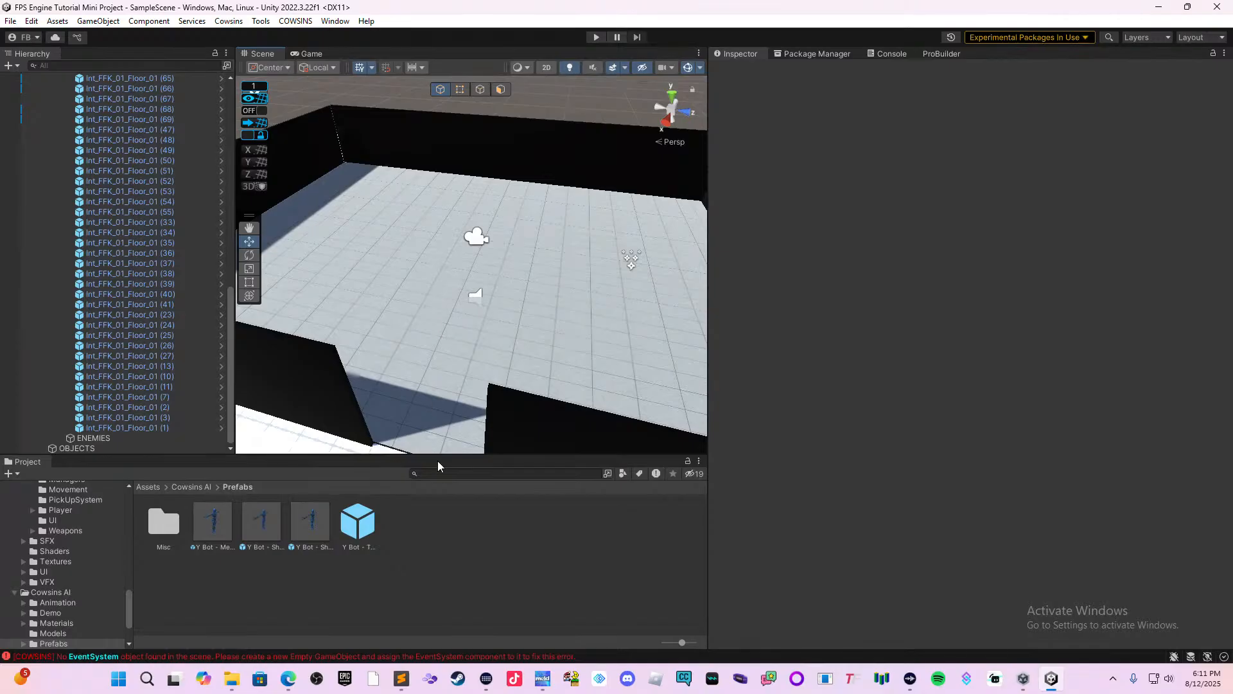
Search the project assets for "divider" and browse the matching prefabs.
left_click(452, 474)
type("devic")
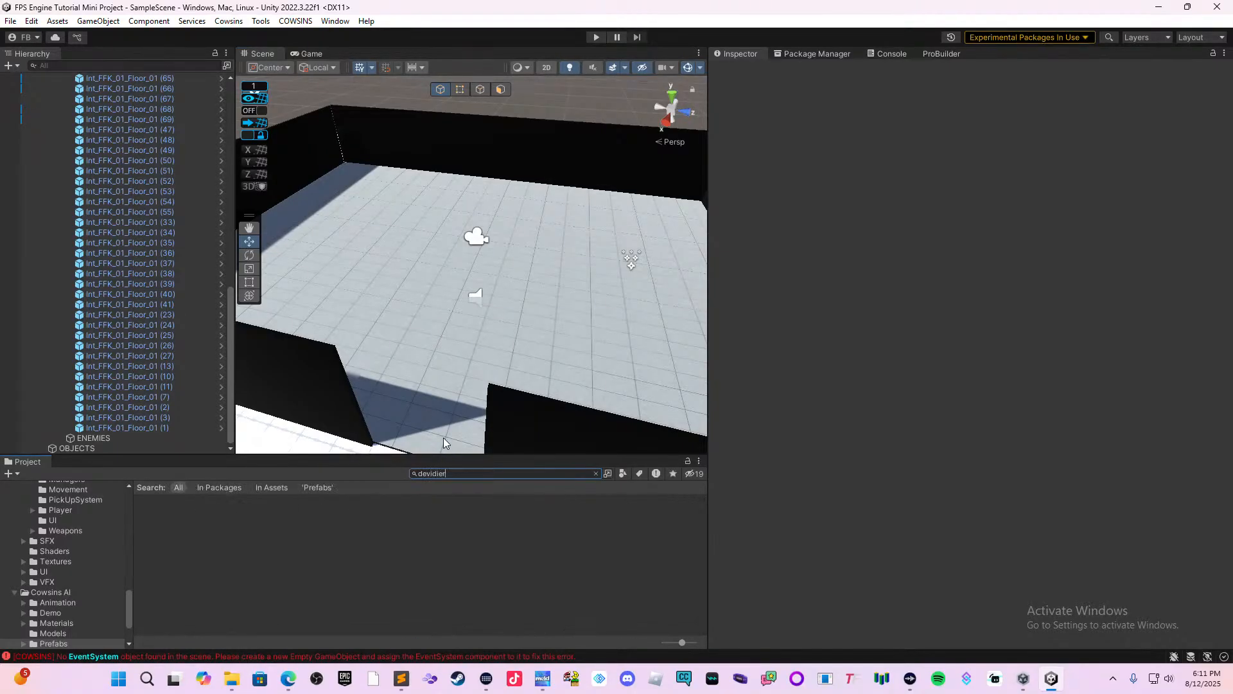
type("ivi")
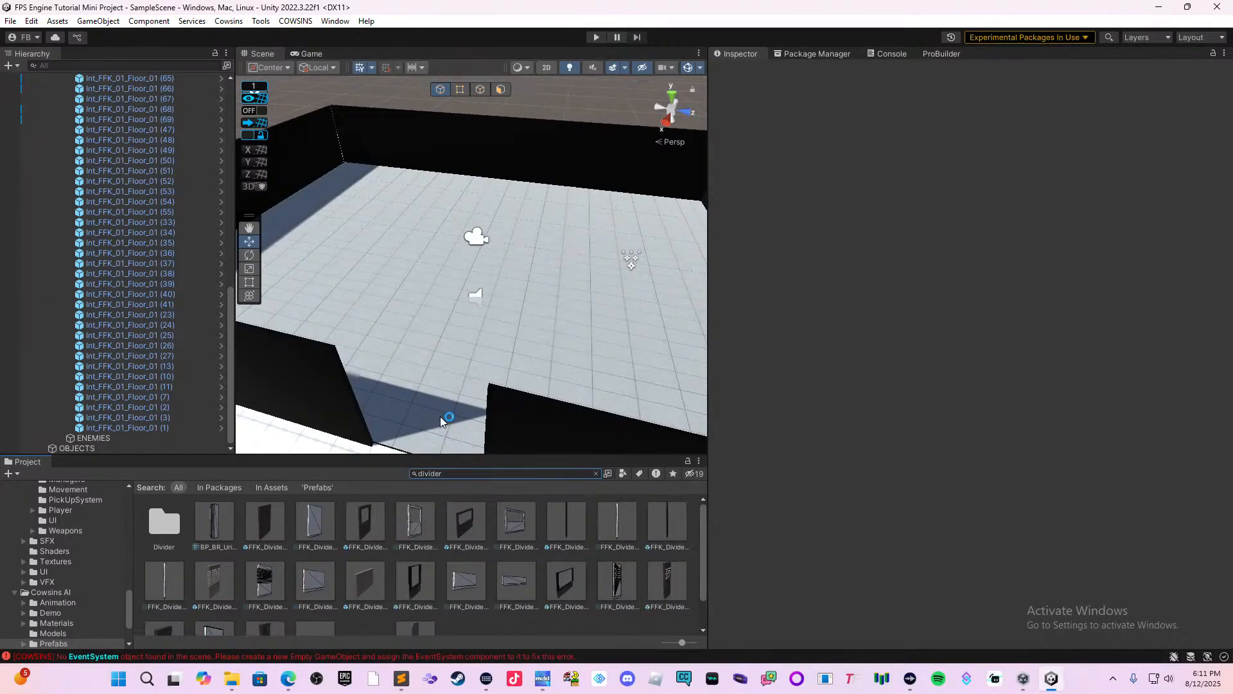
scroll(526, 503, "down", 1)
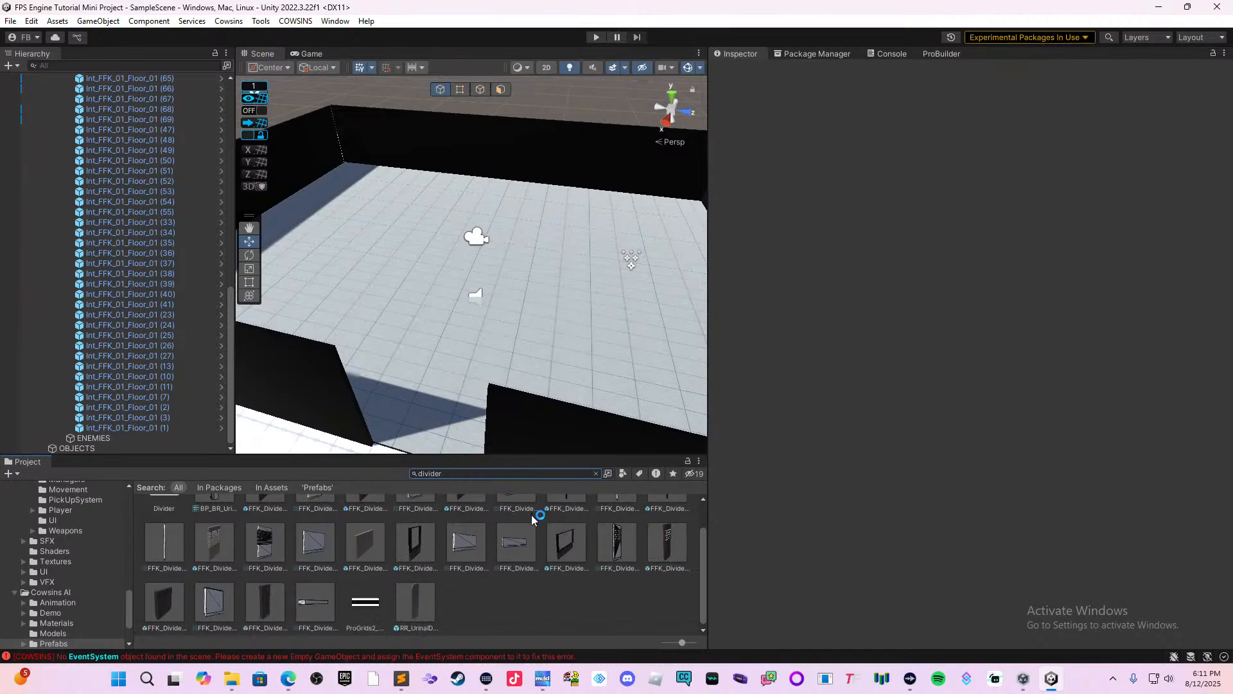
Add the FFK_Divider_03_02_01 prefab to the restaurant, parent it under WALLS, and set it down on the floor.
left_click_drag(558, 564, 368, 310)
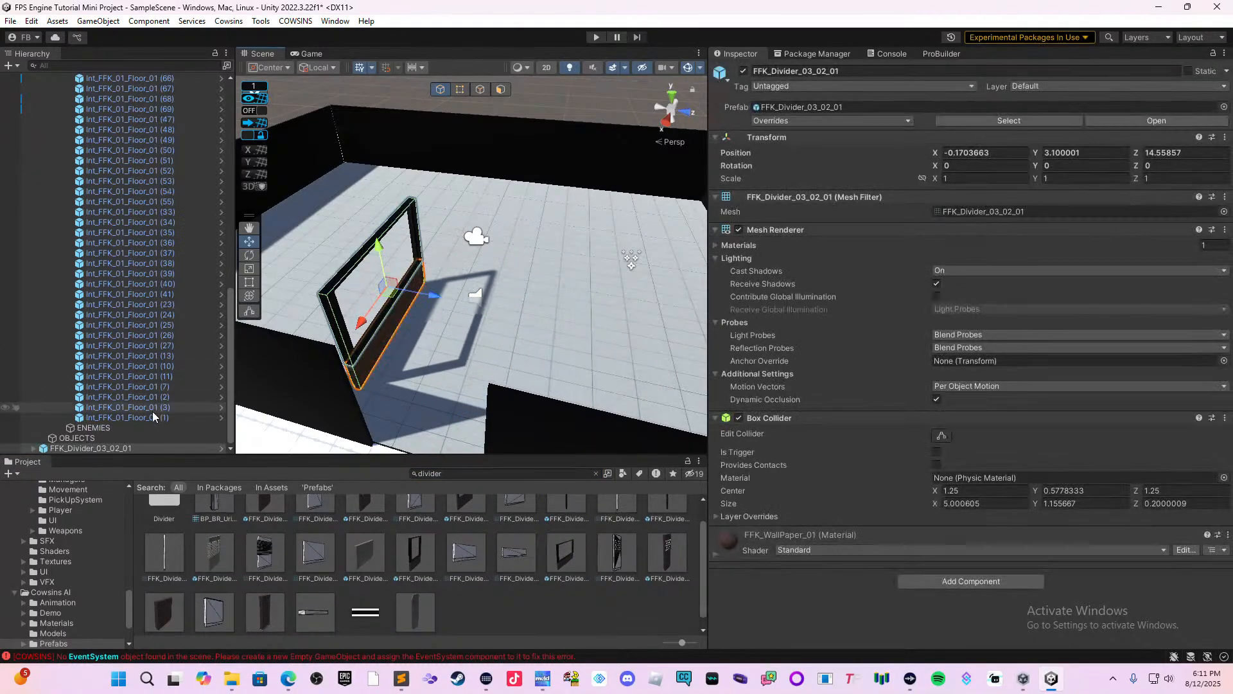
left_click_drag(141, 449, 117, 217)
right_click_drag(365, 279, 387, 328)
mouse_move(517, 353)
middle_mouse_down()
mouse_move(314, 308)
mouse_move(257, 239)
middle_mouse_up()
middle_click_drag(609, 287, 407, 197)
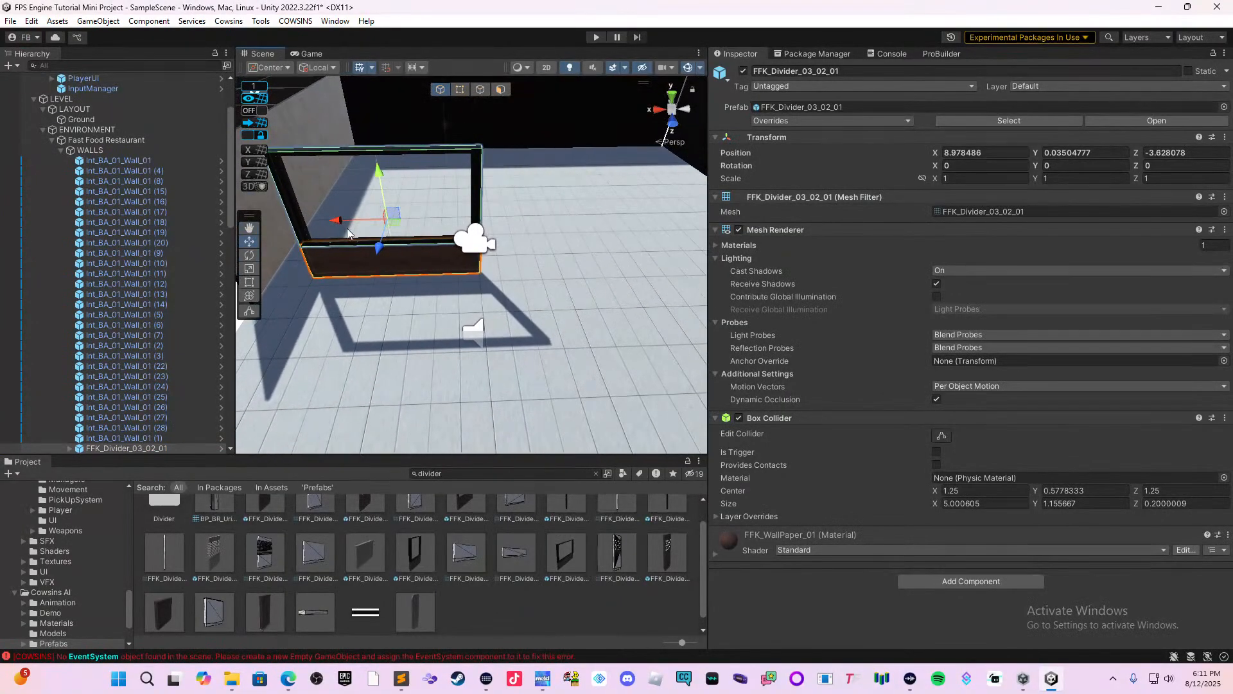
Move the divider across the restaurant floor to X 3.23 and Z -2.03.
left_click_drag(336, 225, 521, 221)
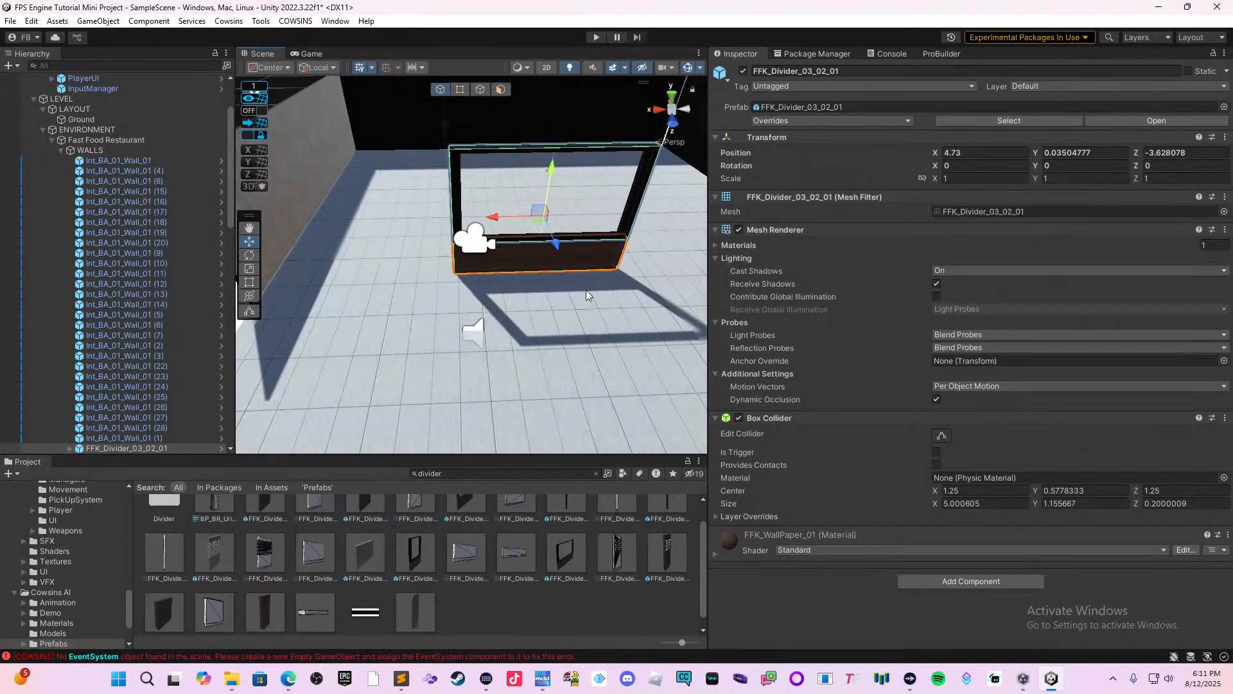
middle_click_drag(539, 308, 436, 302)
scroll(487, 304, "up", 5)
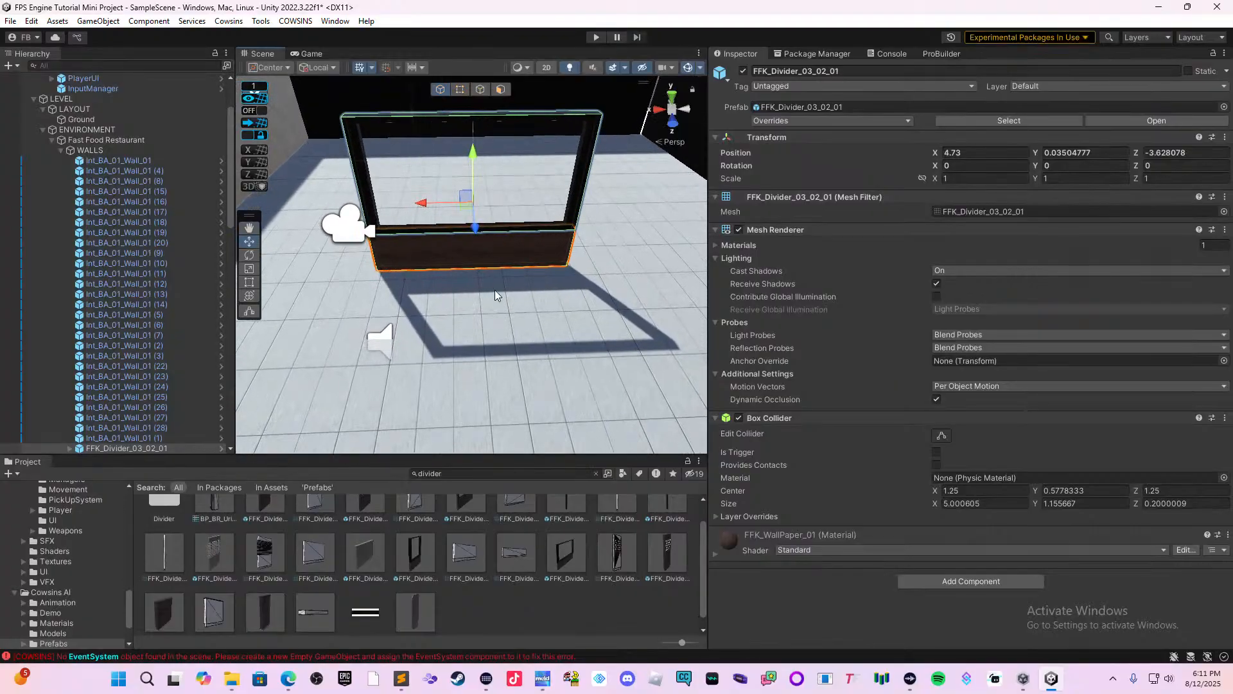
left_click_drag(475, 230, 476, 281)
left_click_drag(444, 243, 488, 248)
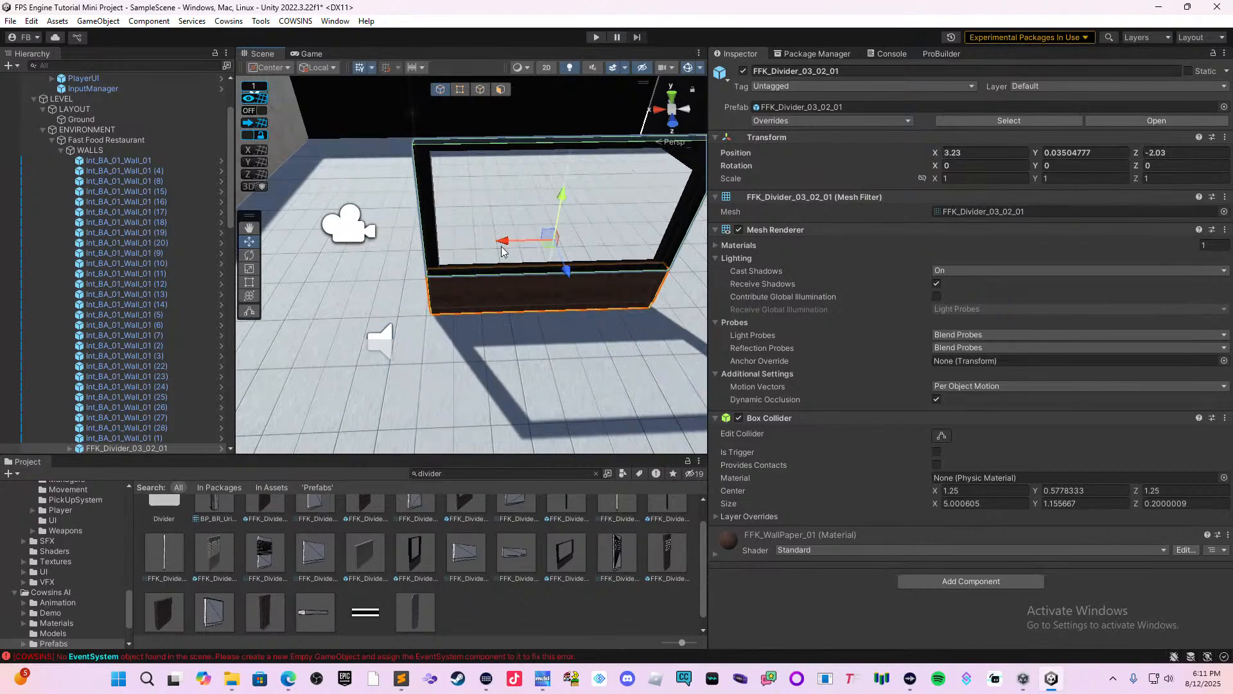
right_click_drag(488, 248, 347, 242)
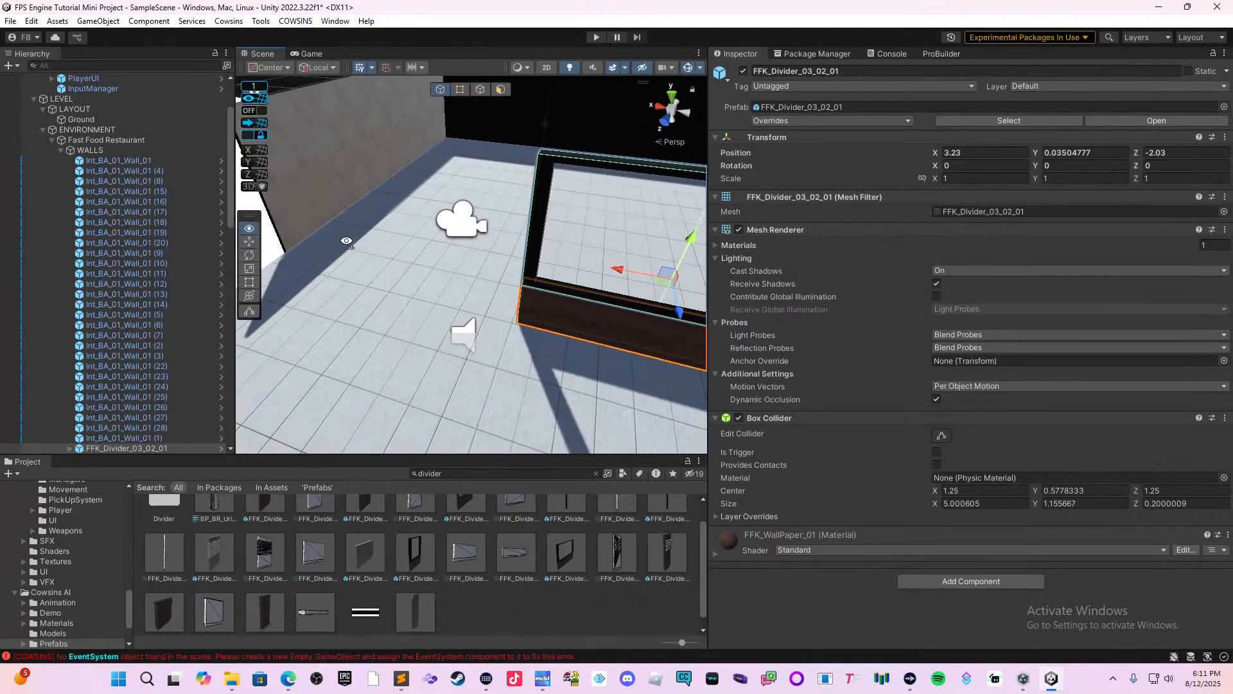
Duplicate a side wall panel, rotate it to 0 degrees on Y, and place it beside the divider at X 8.52, Z about -2.16.
left_click(310, 239)
key("ctrl+d")
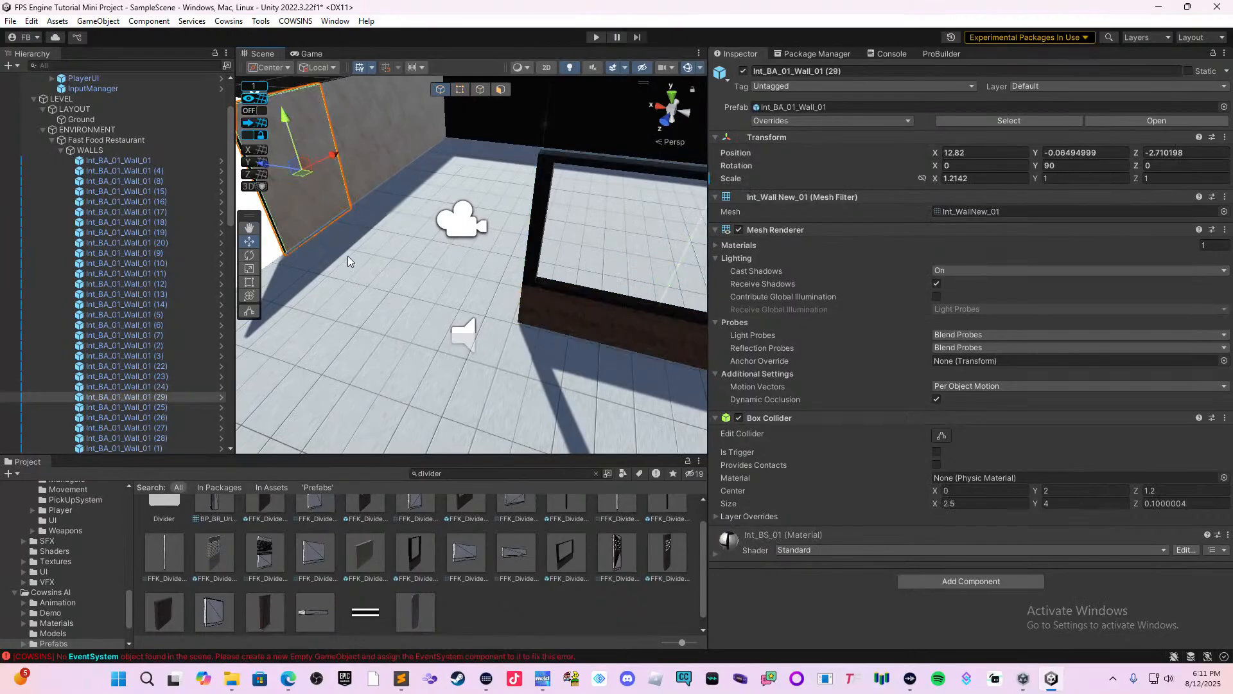
left_click(251, 255)
left_click_drag(331, 187, 445, 199)
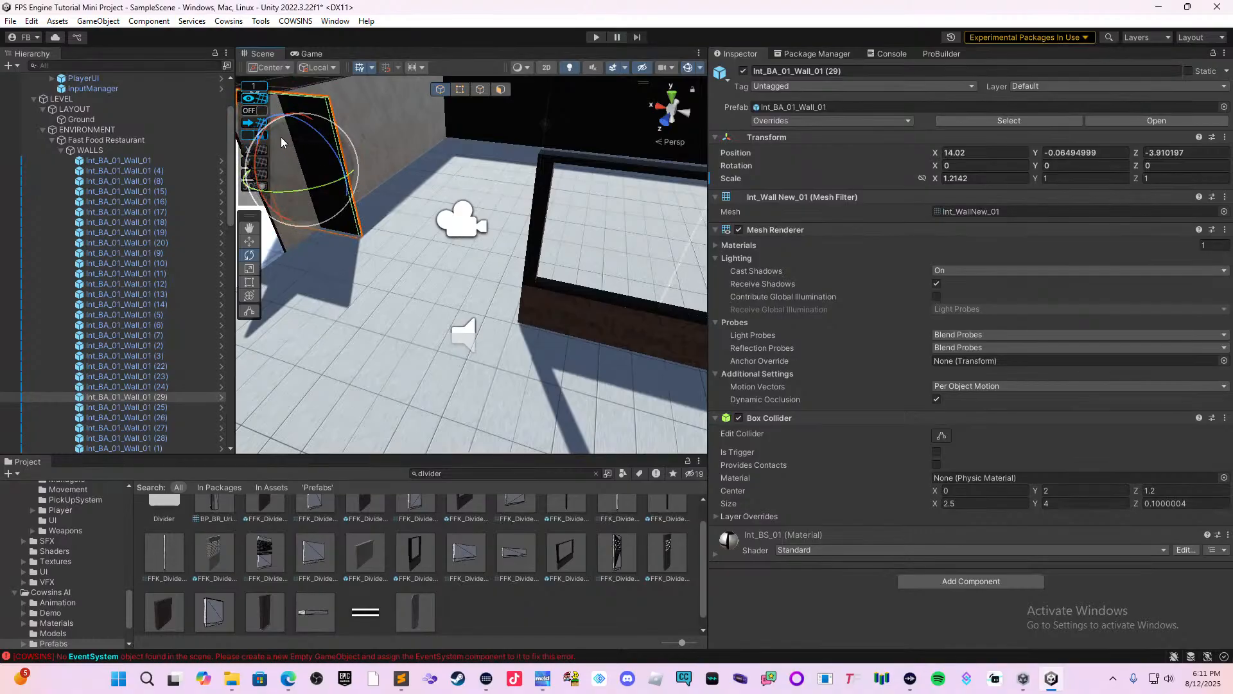
left_click(250, 241)
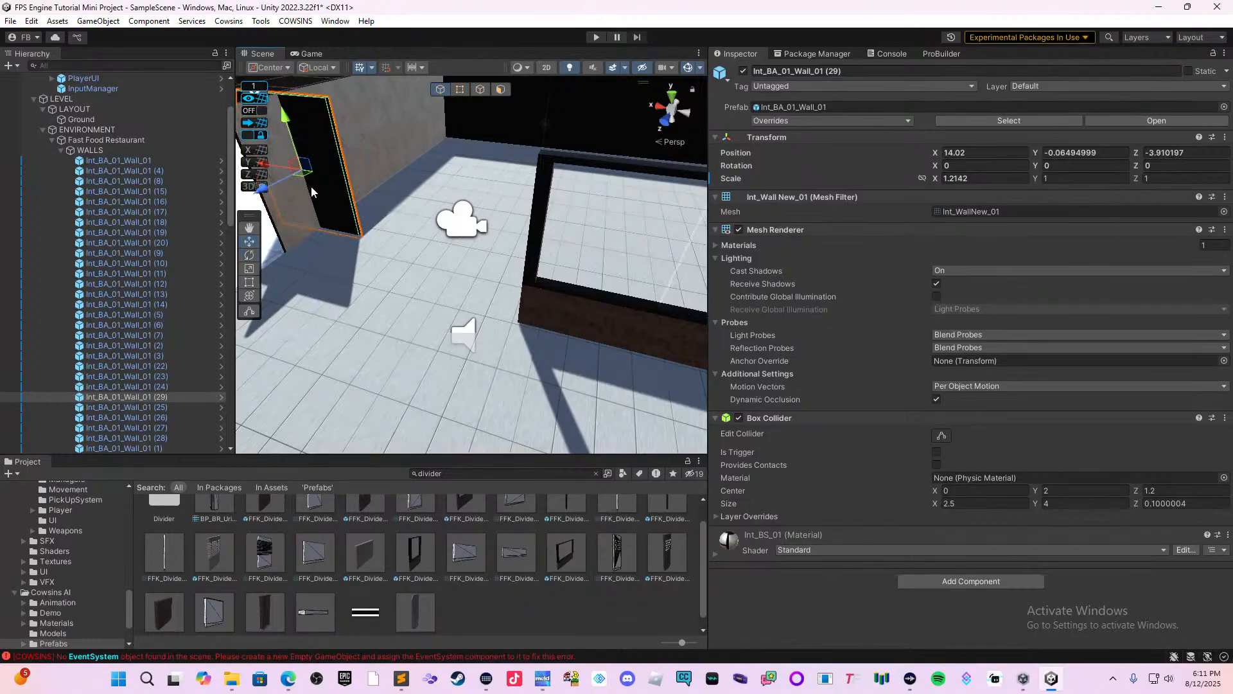
left_click_drag(276, 172, 415, 226)
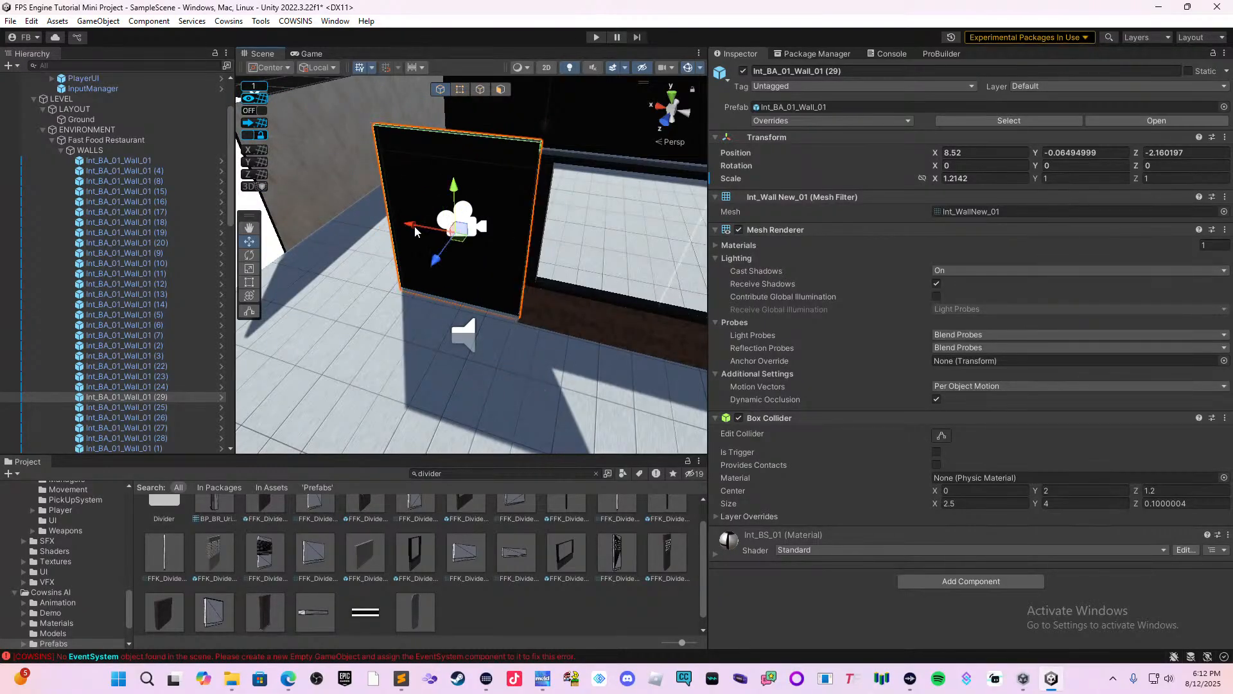
Stretch the divider's upper frame, Wall.002, to a Y scale of 1.0414 to match the adjoining wall panel's height.
left_click(249, 283)
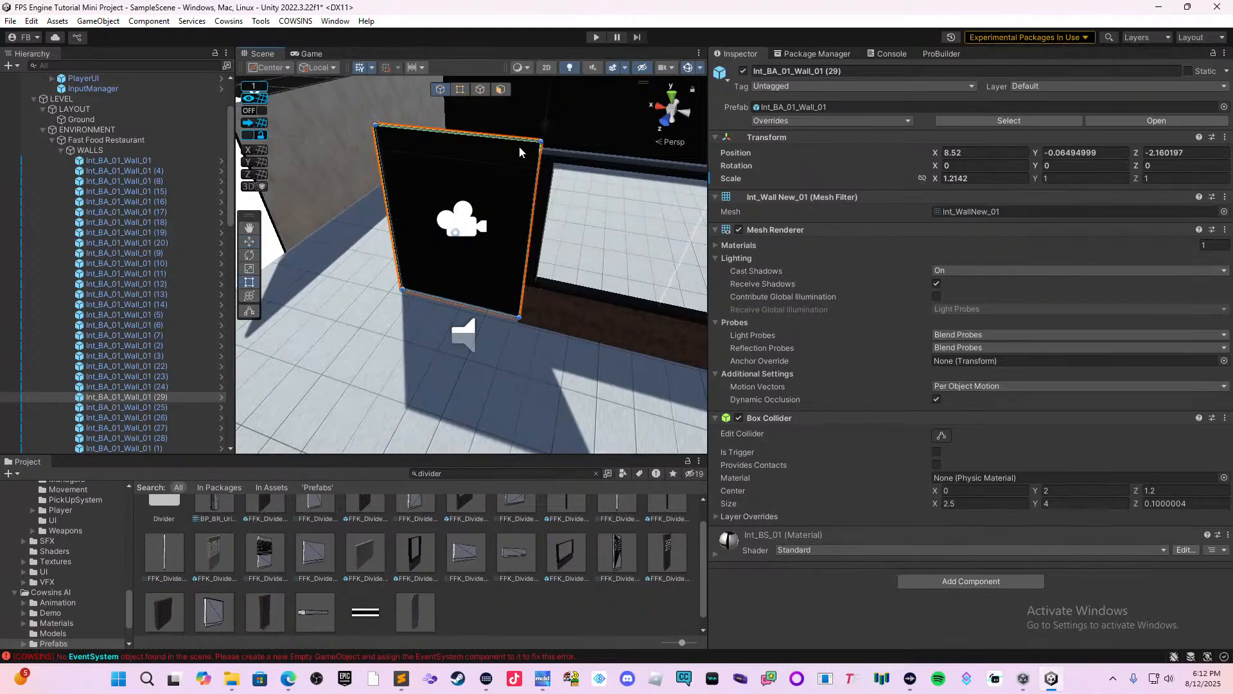
left_click(558, 163)
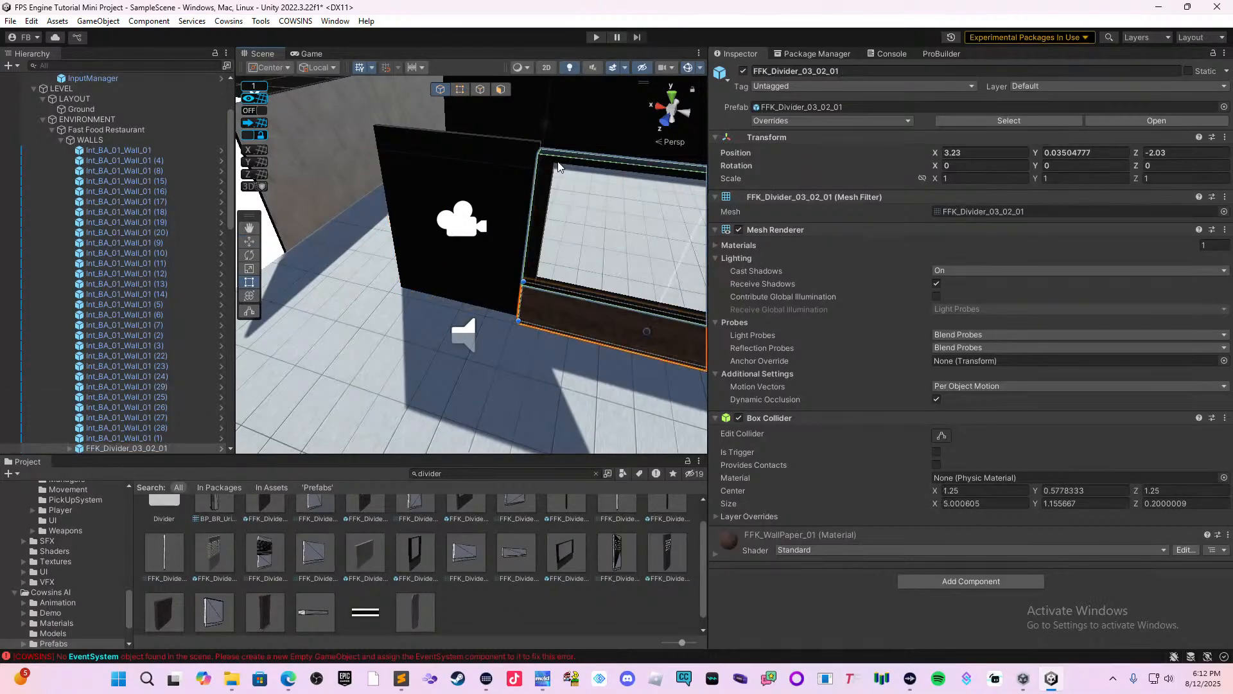
right_click_drag(559, 163, 580, 166)
left_click(587, 157)
left_click(593, 147)
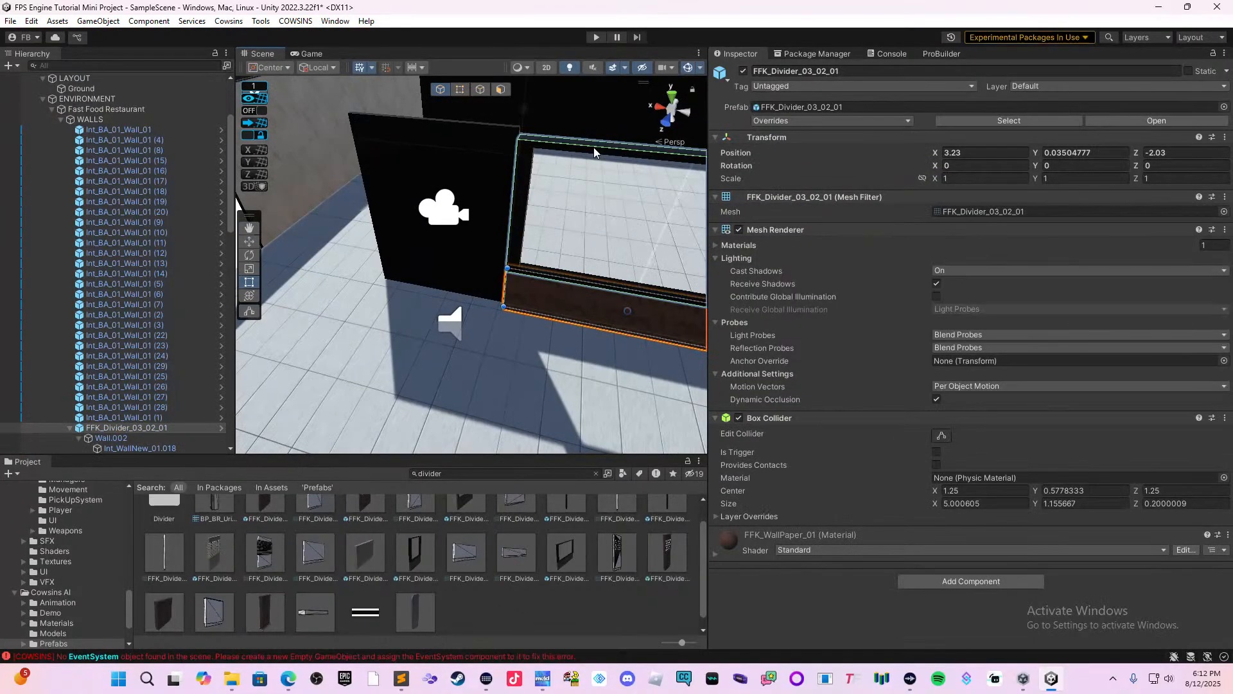
left_click(594, 147)
left_click_drag(595, 144, 592, 139)
right_click_drag(299, 304, 336, 298)
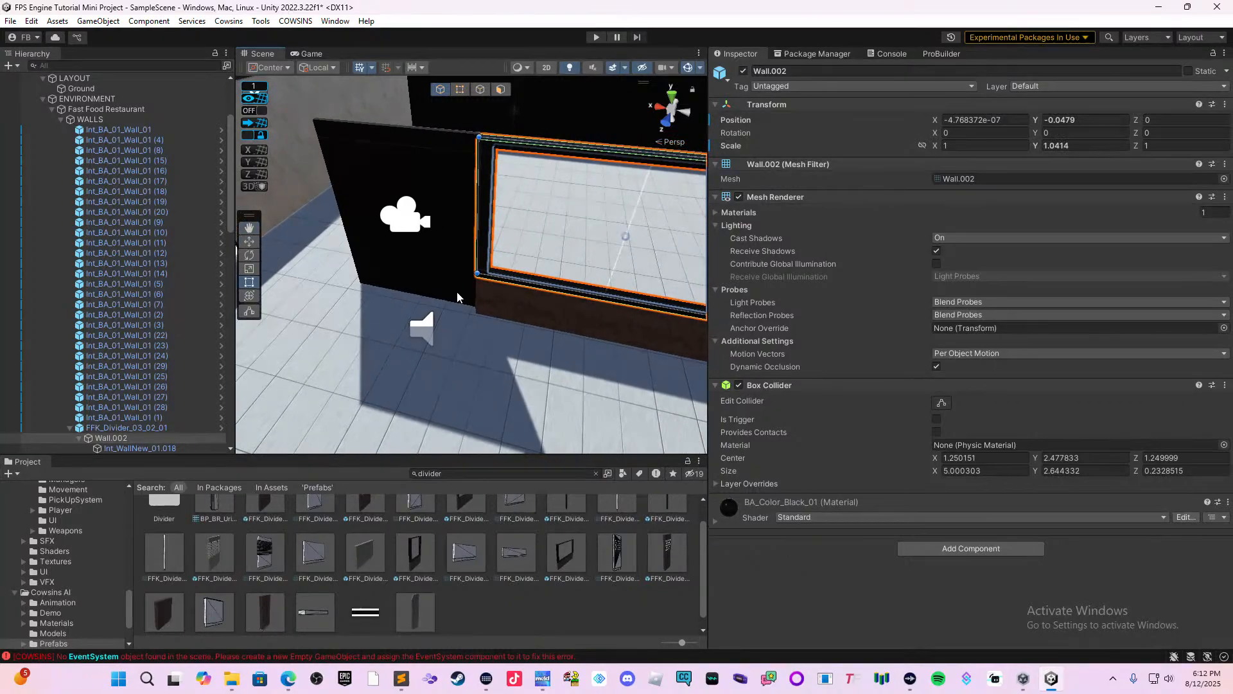
Duplicate the wall panel beside the divider, rotate the copy to 90 degrees on Y, and place it as a corner at X 8.78, Z about -2.46.
right_click_drag(460, 294, 487, 277)
left_click(409, 206)
key("f")
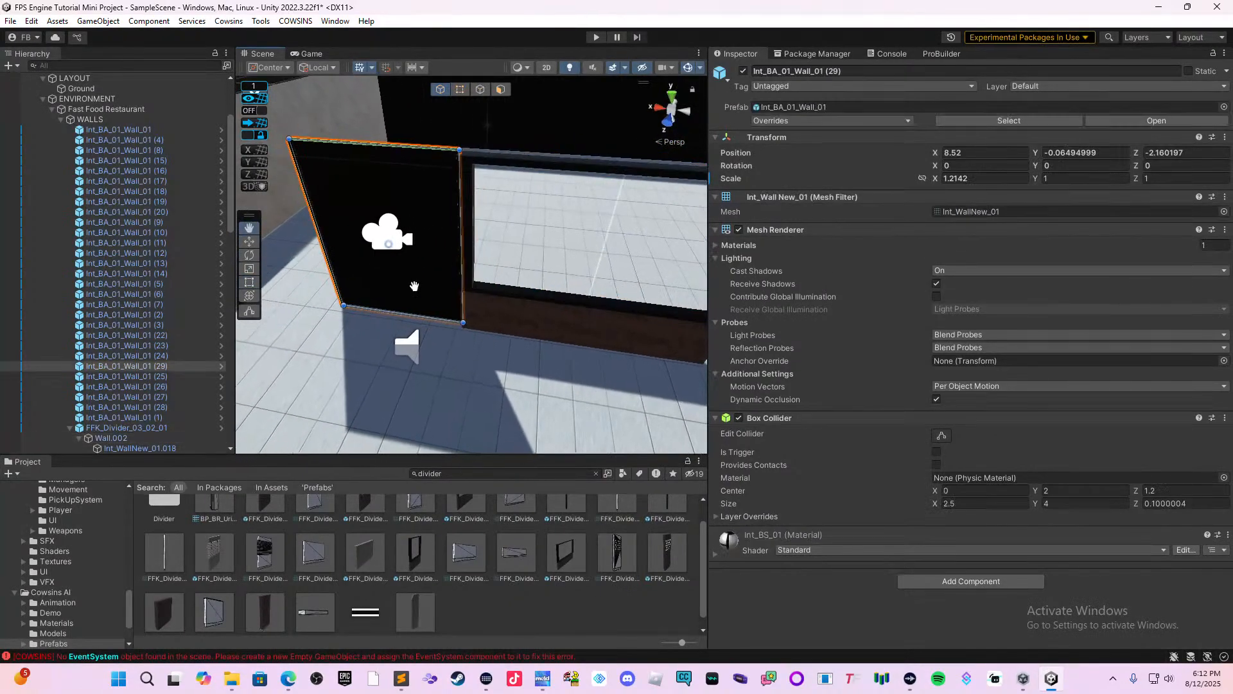
key("ctrl+d")
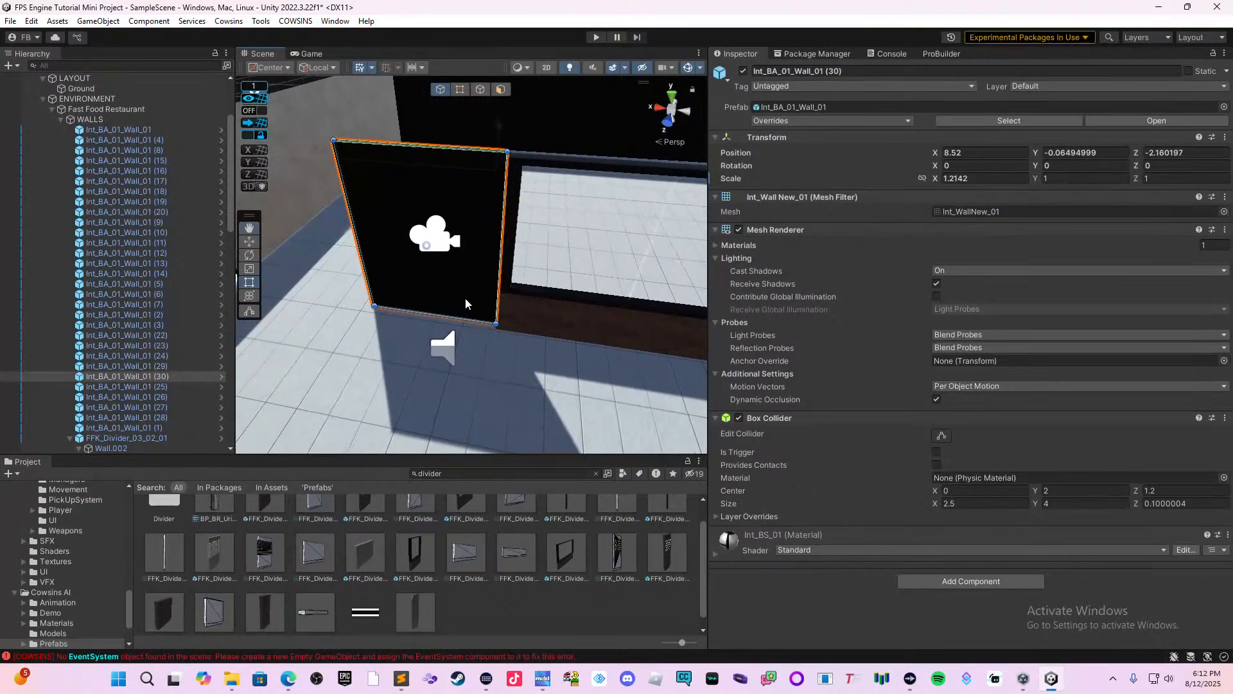
middle_click_drag(465, 298, 580, 327)
right_click_drag(427, 321, 567, 326)
middle_click_drag(568, 326, 817, 280)
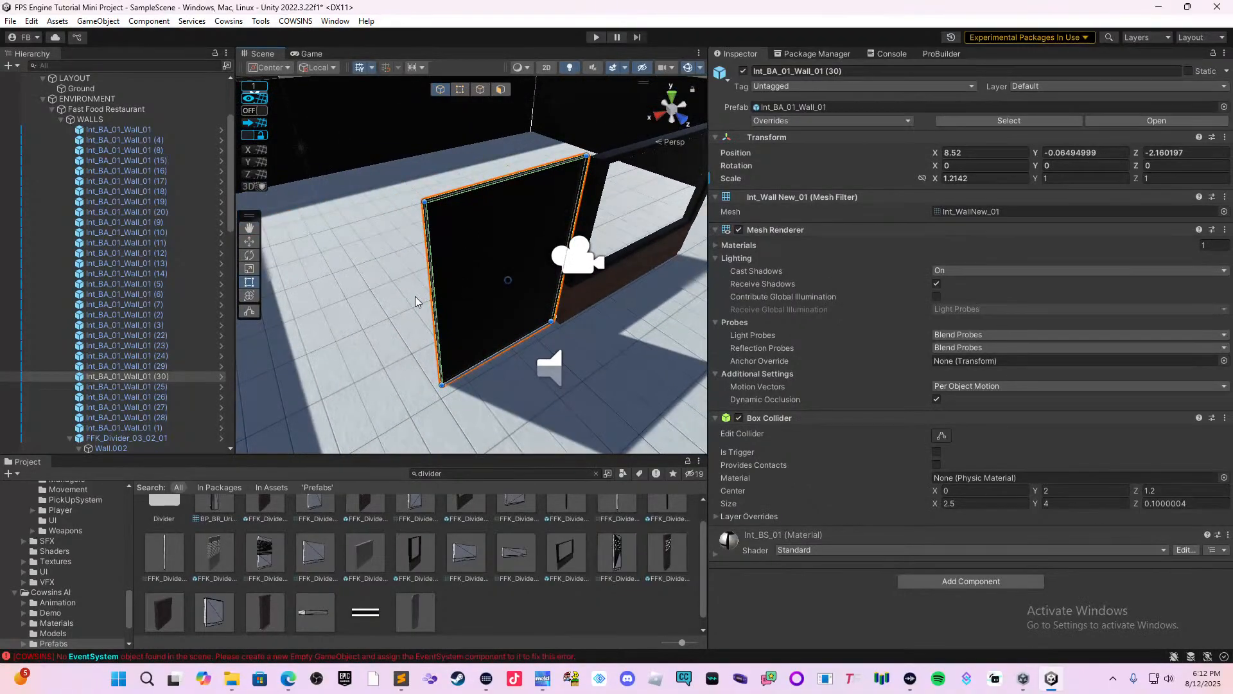
right_click_drag(415, 295, 315, 263)
left_click(249, 255)
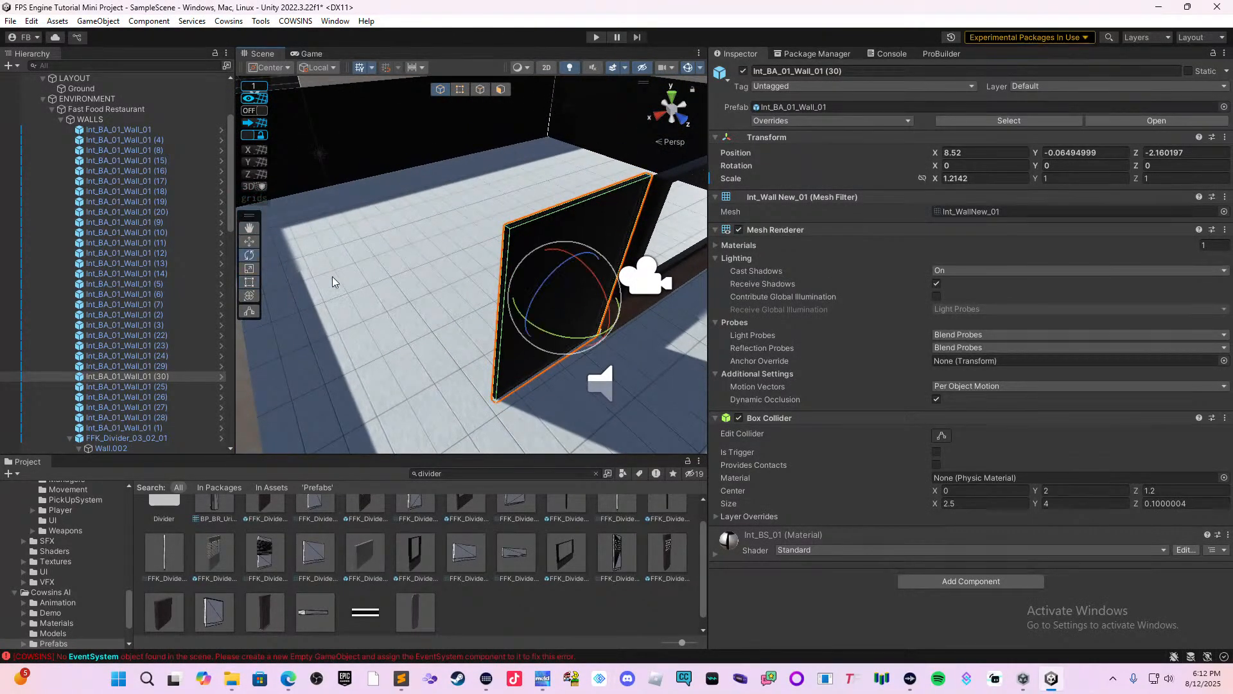
left_click_drag(583, 356, 432, 361, "ctrl")
left_click(250, 242)
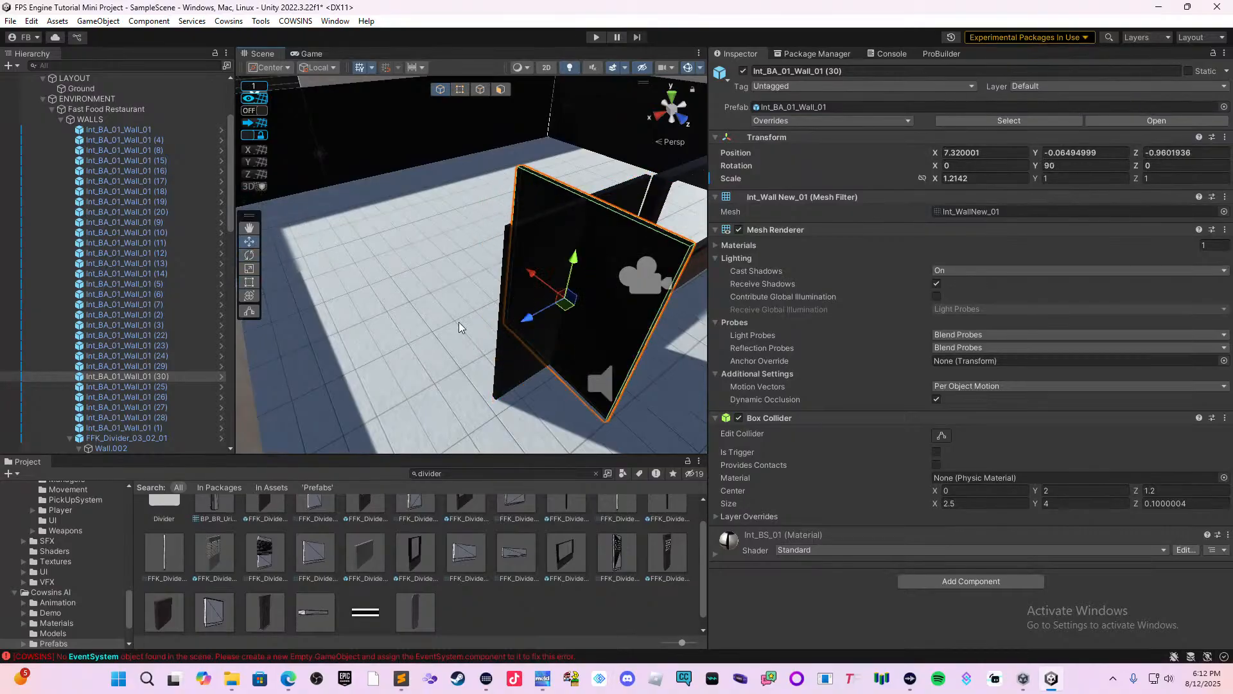
left_click_drag(529, 325, 442, 248, "ctrl")
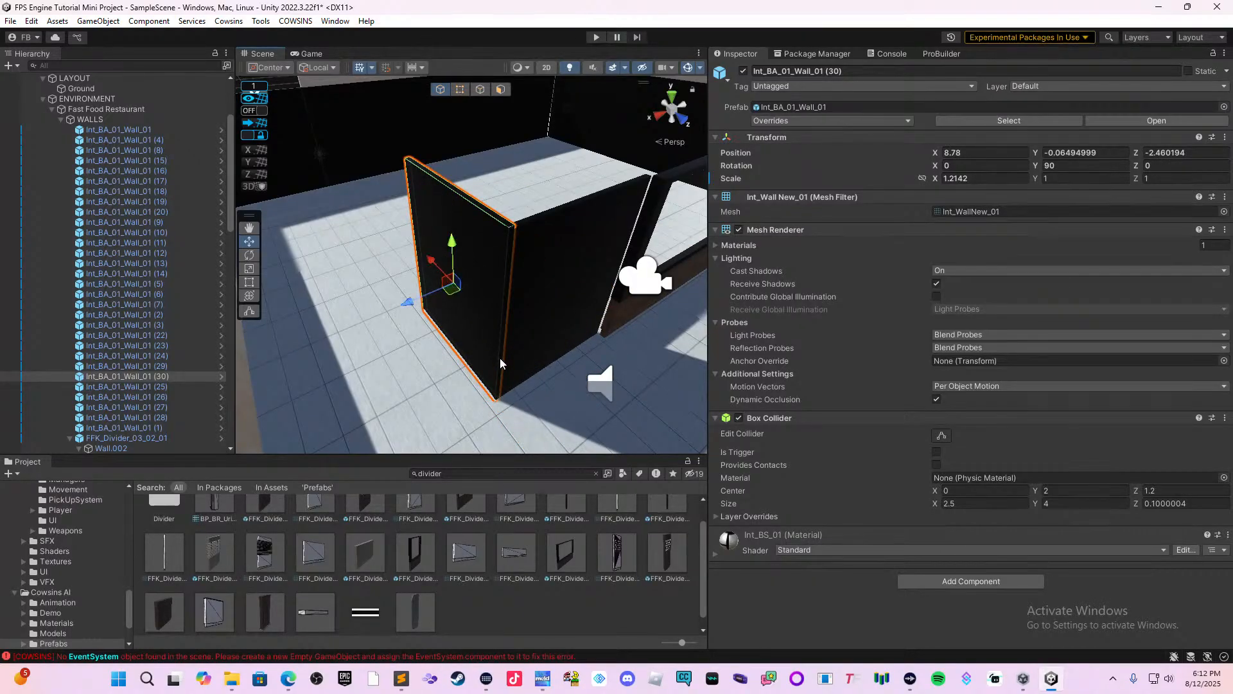
Duplicate the corner wall panel and extend the partition in line with it, placing the copy at Z about -5.46.
middle_click_drag(527, 384, 574, 424)
right_click_drag(575, 429, 641, 377)
middle_click_drag(578, 363, 811, 384)
right_click_drag(642, 365, 661, 377)
middle_click_drag(521, 333, 591, 301)
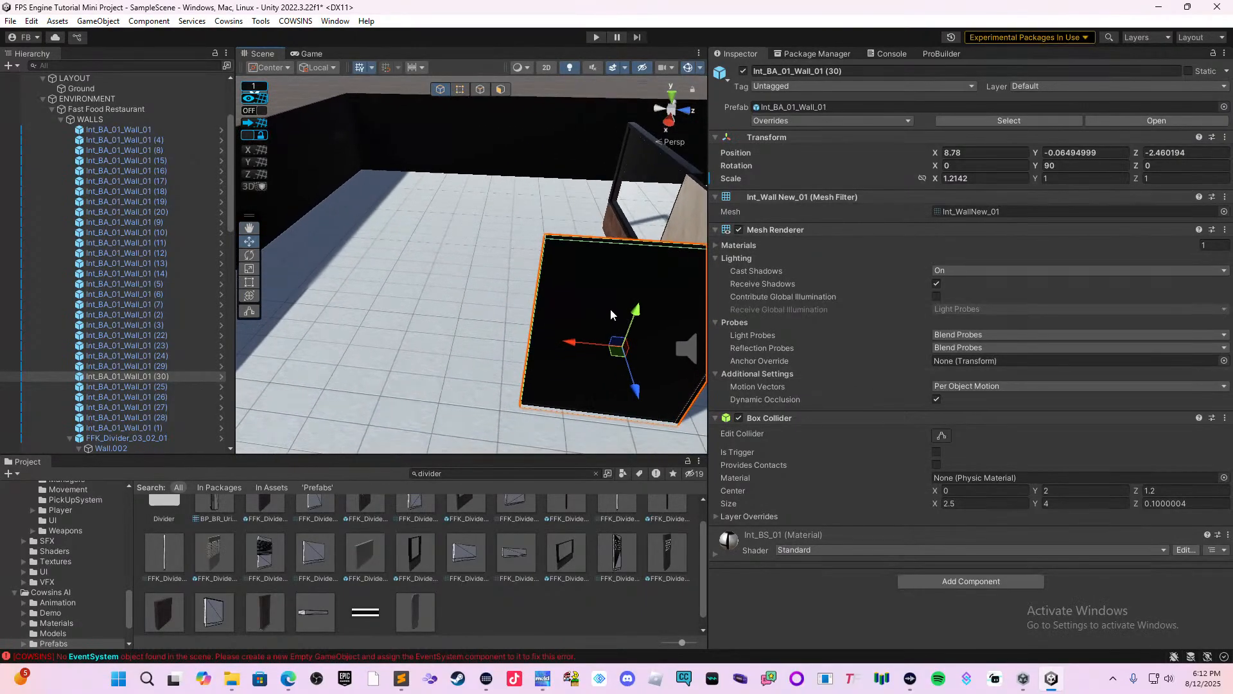
key("ctrl+d")
left_click_drag(568, 341, 399, 328)
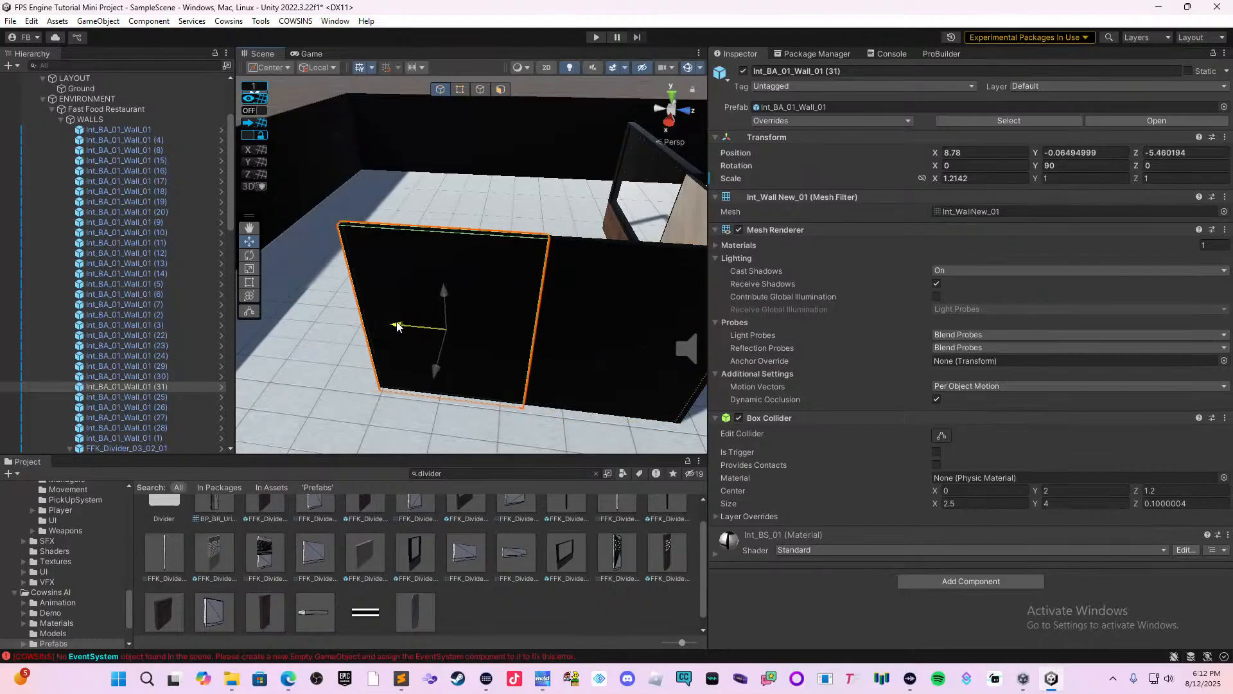
Duplicate the partition's end wall panel and place the copy in line at Z about -11.46, against the outer side wall.
mouse_move(440, 326)
middle_mouse_down()
mouse_move(645, 268)
mouse_move(664, 286)
mouse_move(696, 282)
middle_mouse_up()
middle_click_drag(550, 332, 614, 382)
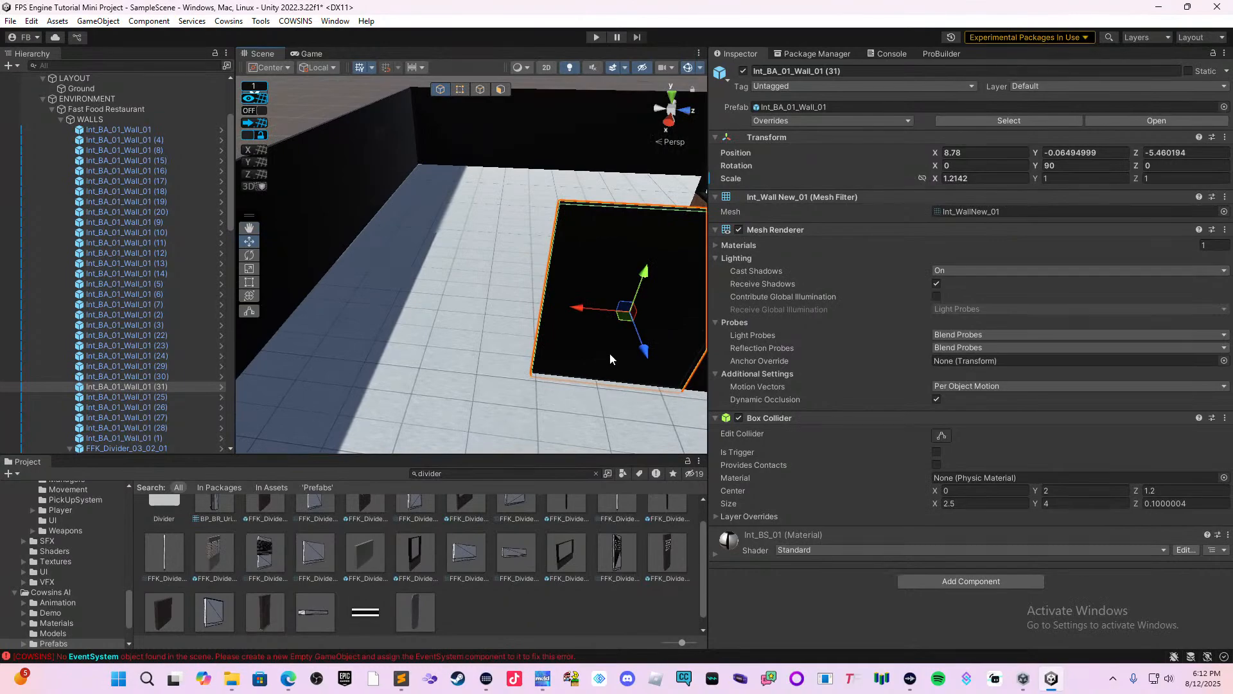
key("ctrl+d")
left_click_drag(577, 308, 353, 273)
middle_click_drag(354, 272, 514, 334)
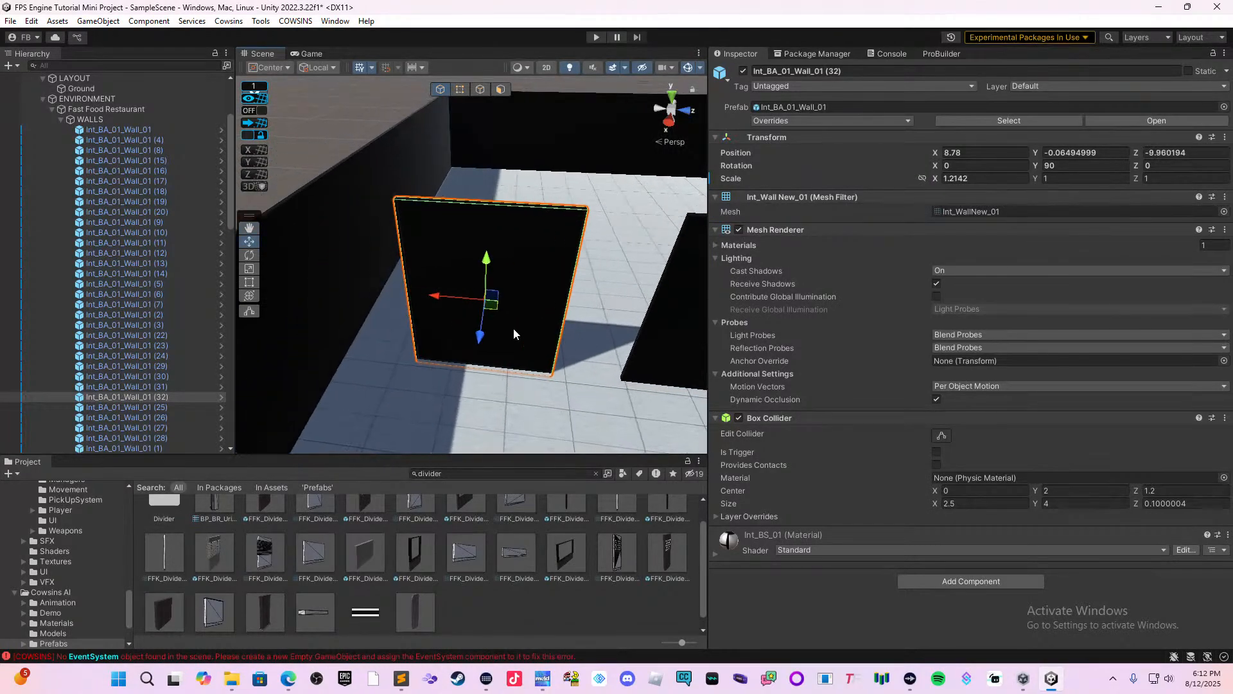
left_click_drag(447, 306, 369, 288)
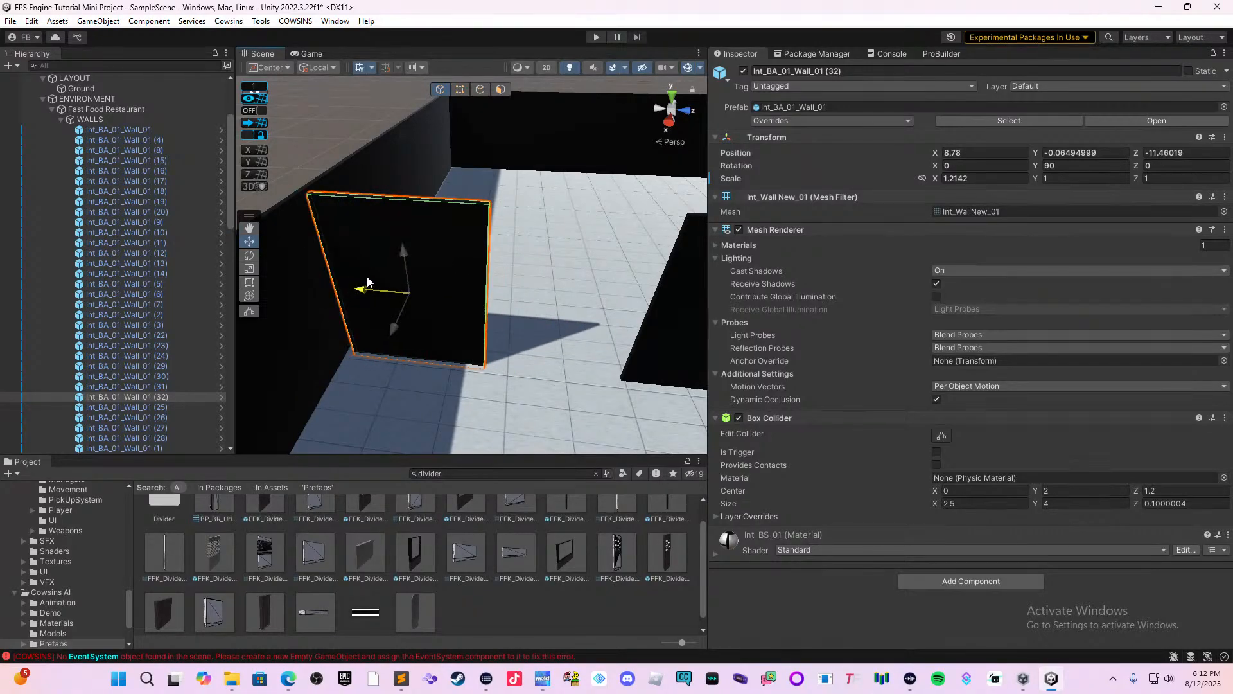
Duplicate an outer wall panel behind the divider and move the copy inward to X about 0.71, in line with the divider's end.
middle_click_drag(468, 311, 385, 271)
right_click_drag(385, 271, 543, 264)
middle_click_drag(623, 328, 716, 388)
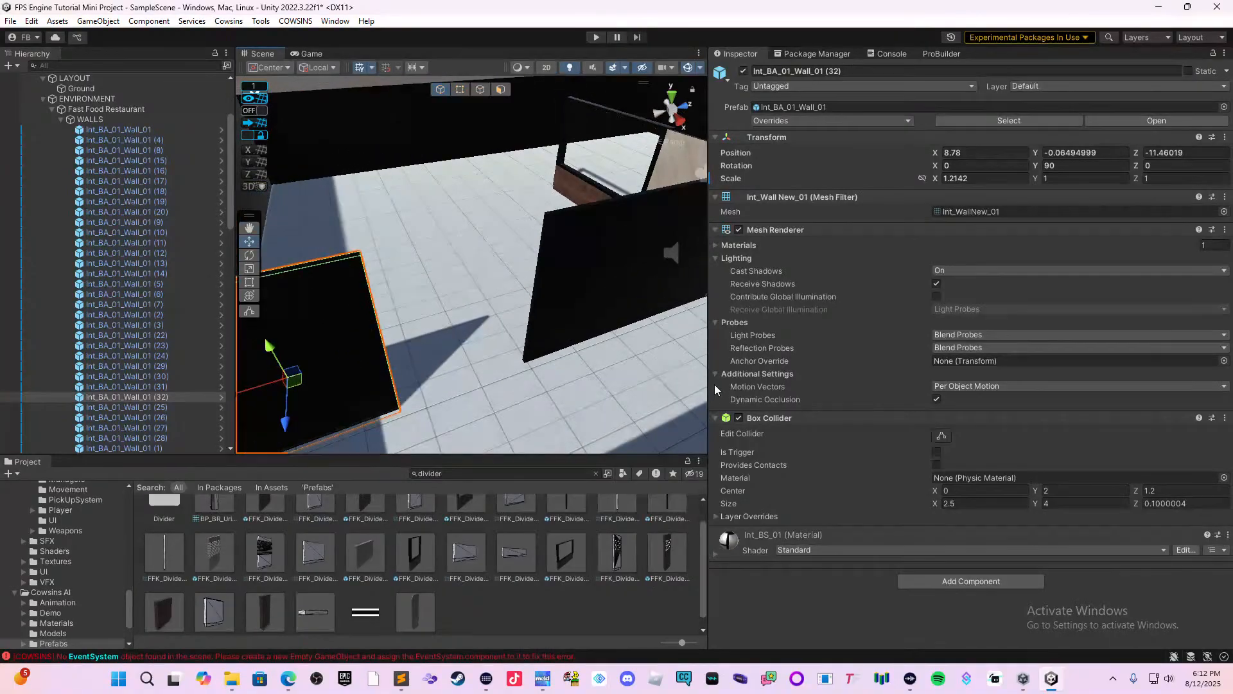
middle_click_drag(482, 285, 574, 331)
right_click_drag(573, 330, 704, 316)
middle_click_drag(421, 276, 803, 376)
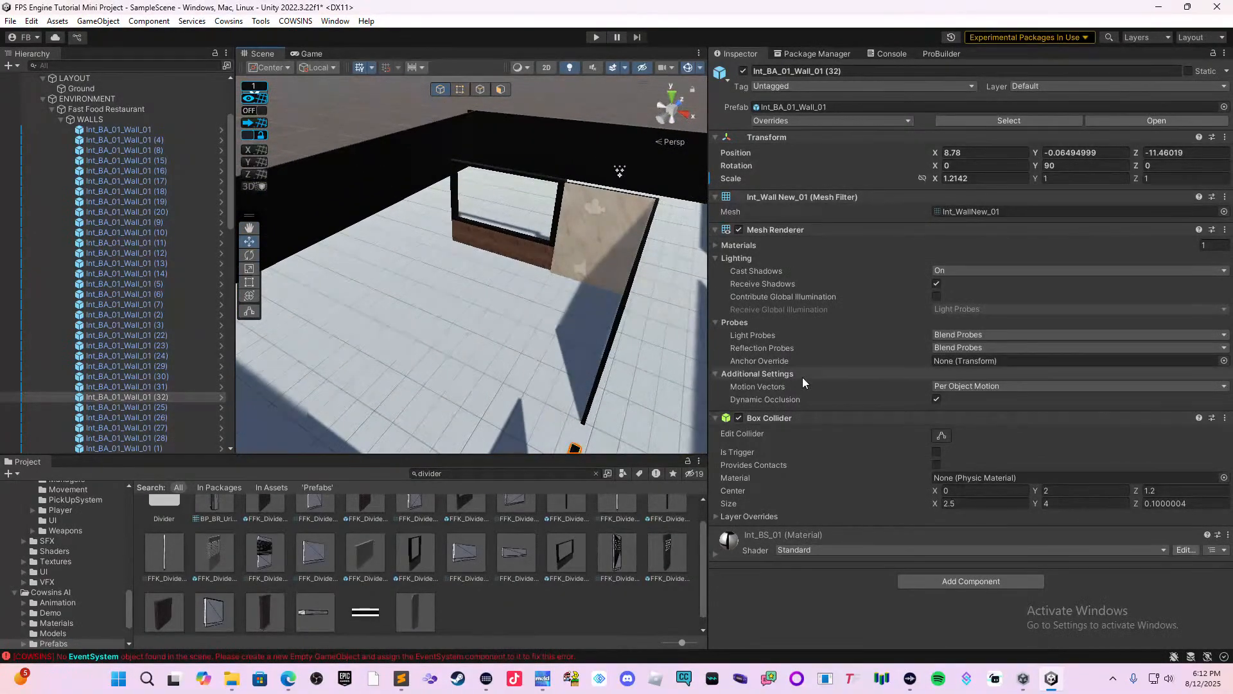
right_click_drag(560, 344, 596, 344)
middle_click_drag(404, 310, 685, 366)
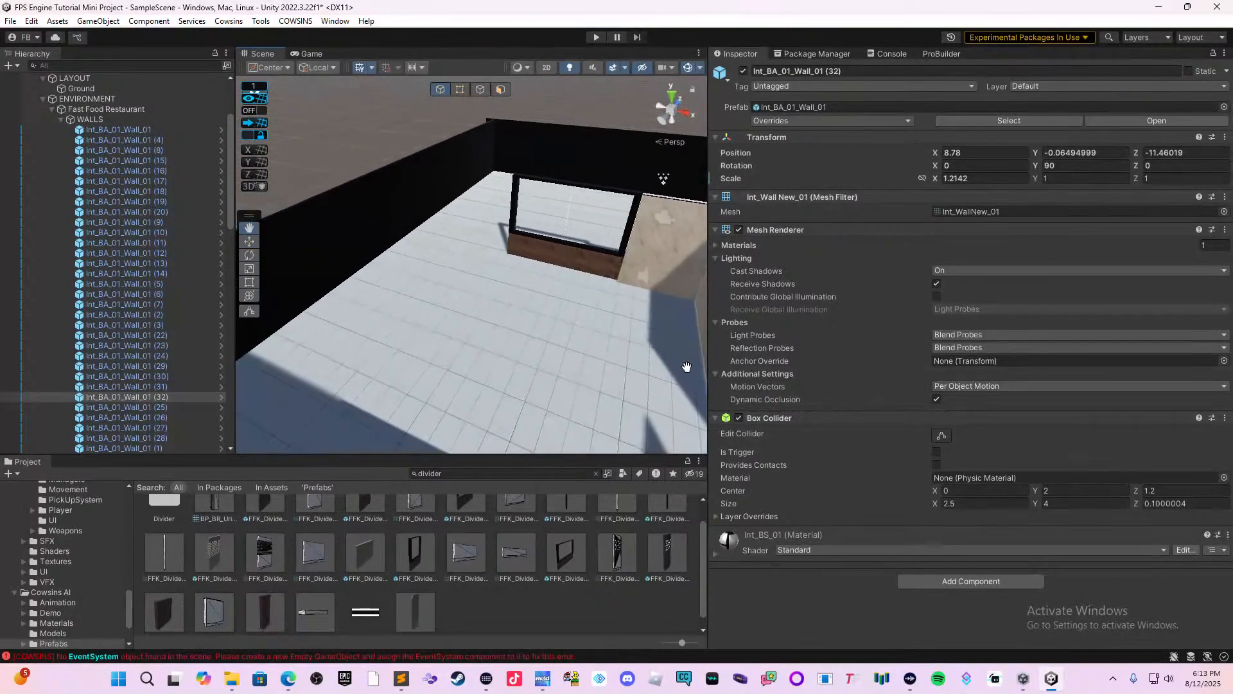
right_click_drag(578, 313, 491, 270)
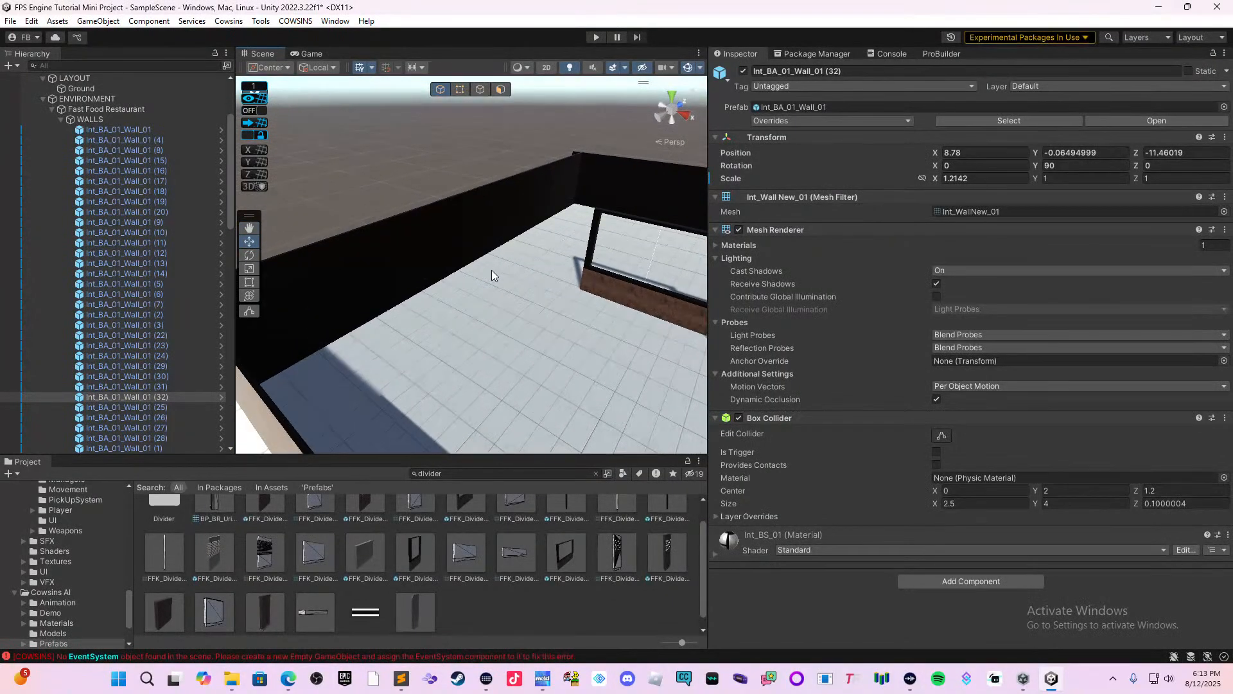
right_click_drag(569, 276, 504, 286)
middle_click_drag(532, 295, 483, 319)
middle_click_drag(566, 311, 545, 304)
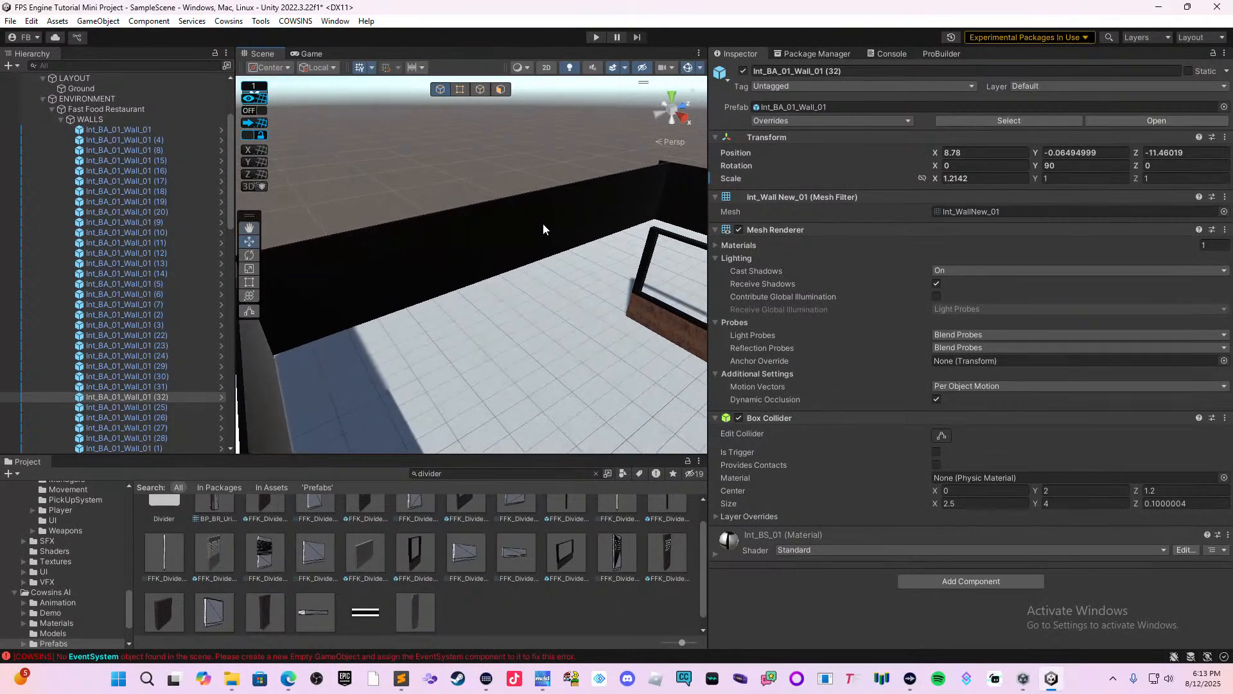
left_click(542, 223)
key("ctrl+d")
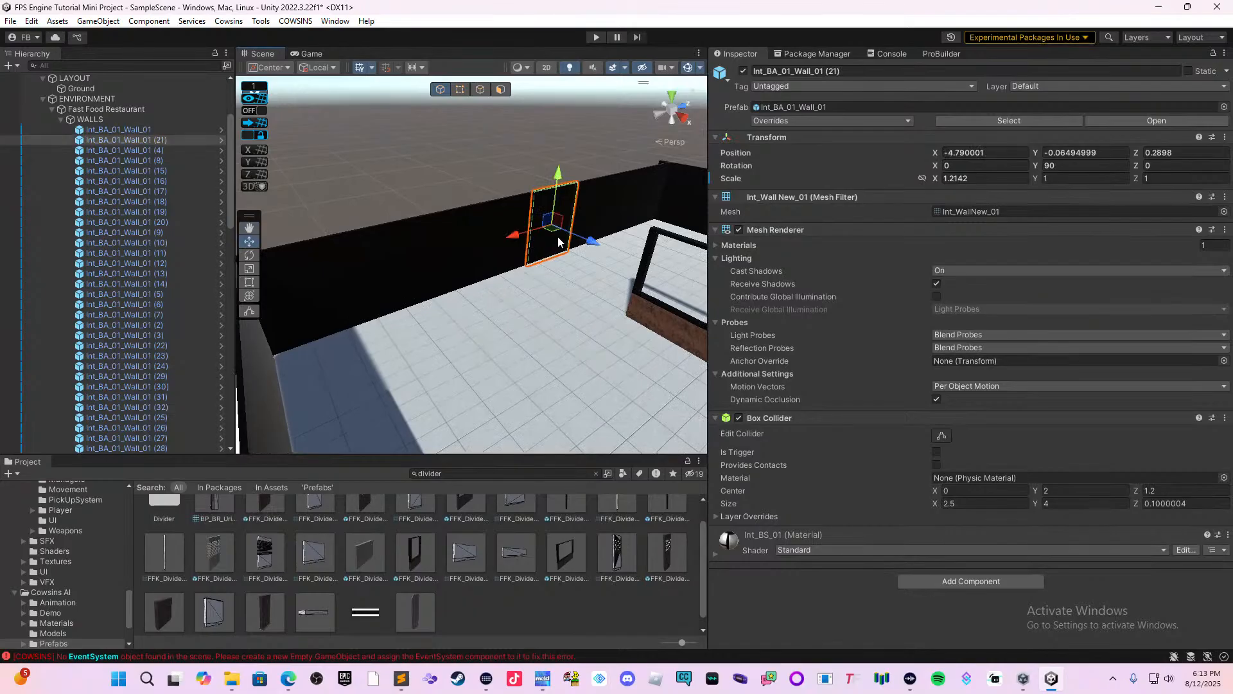
left_click_drag(585, 248, 681, 320)
Duplicate the two outer wall panels nearest the corner and move the copies inward together to X 0.71, leaving a doorway gap.
left_click_drag(623, 288, 577, 300)
right_click_drag(599, 307, 579, 303)
left_click(579, 268)
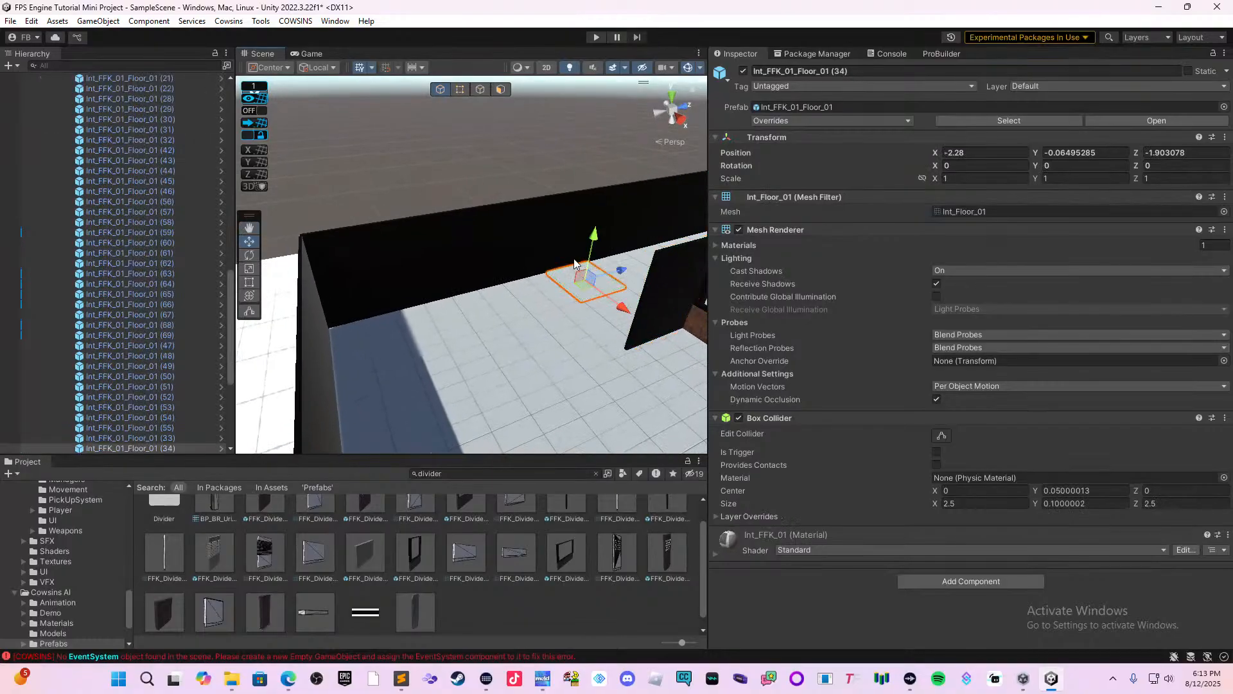
left_click(574, 273)
left_click(638, 314)
right_click_drag(514, 332, 440, 330)
left_click(415, 309, "shift")
left_click(453, 282)
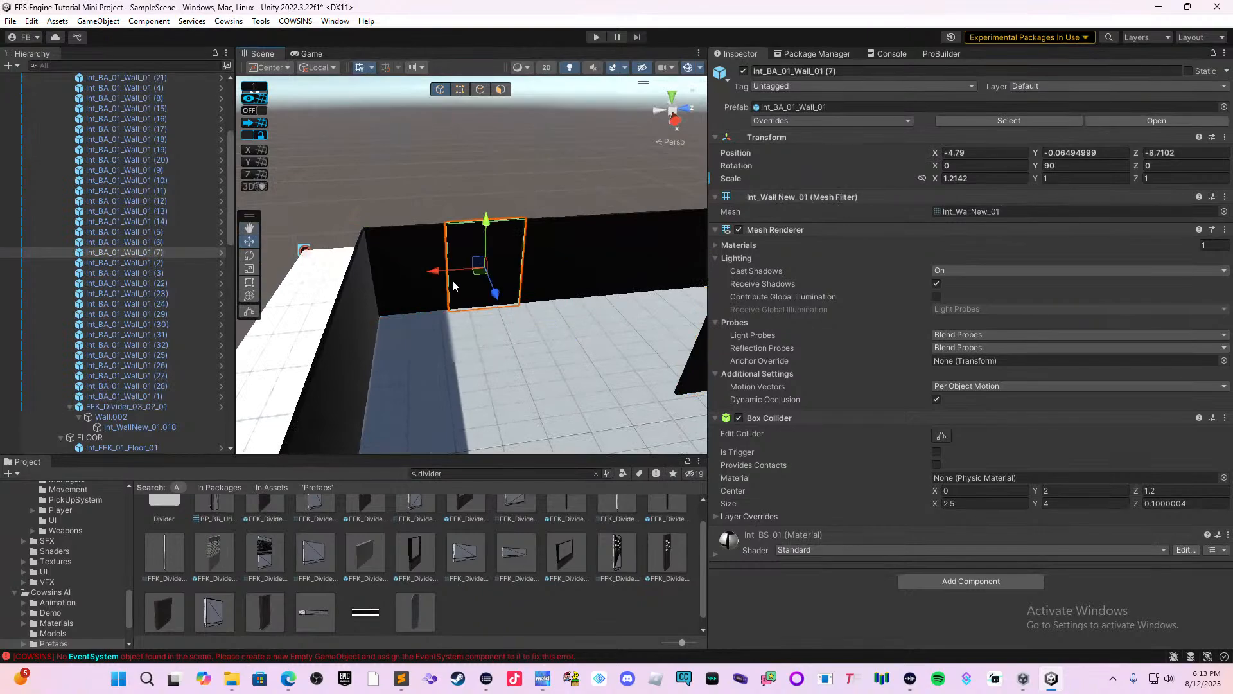
left_click(422, 281, "shift")
key("ctrl+d")
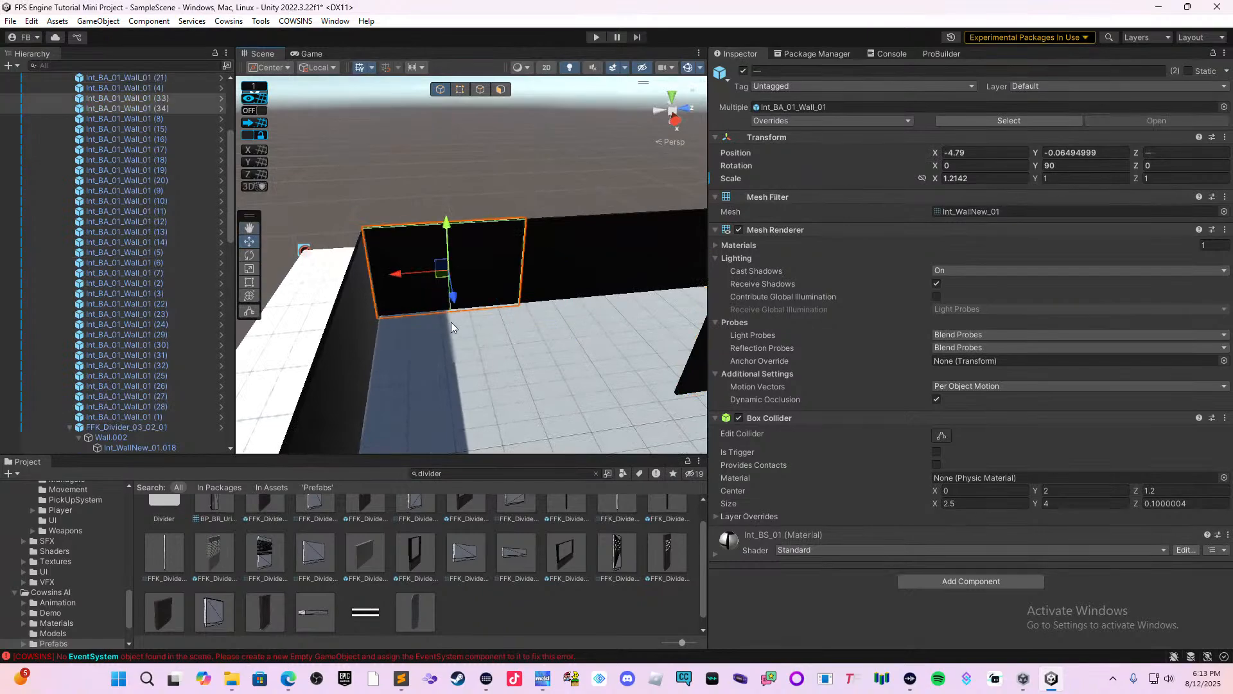
left_click_drag(453, 297, 483, 411)
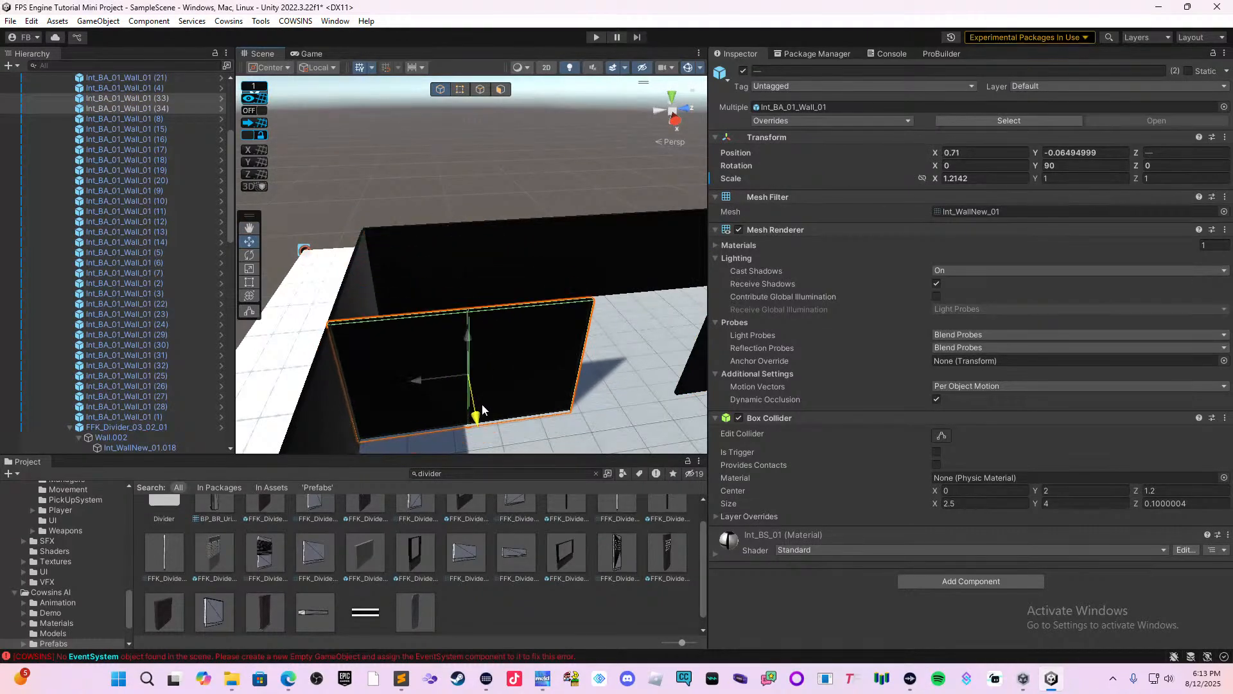
middle_click_drag(533, 338, 472, 304)
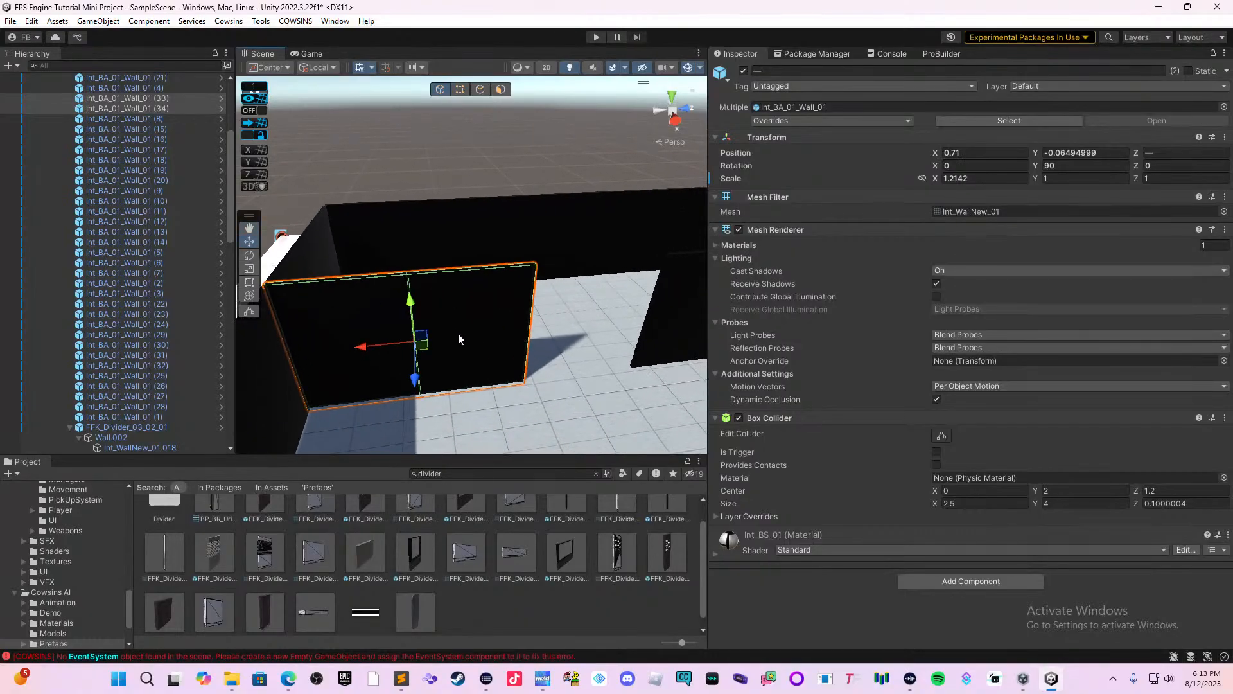
Search the project assets for "Door" and pick the brown Door prefab from the Cowsins DragAndDropExtras folder.
left_click(458, 338)
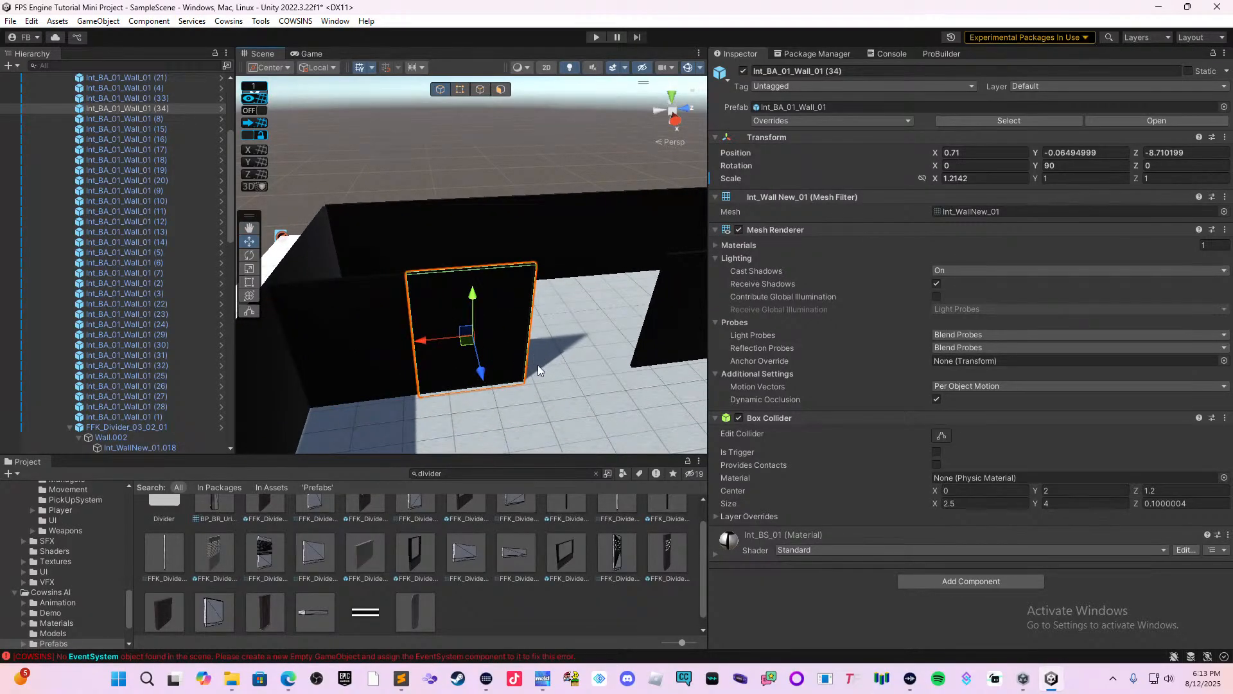
scroll(417, 495, "up", 1)
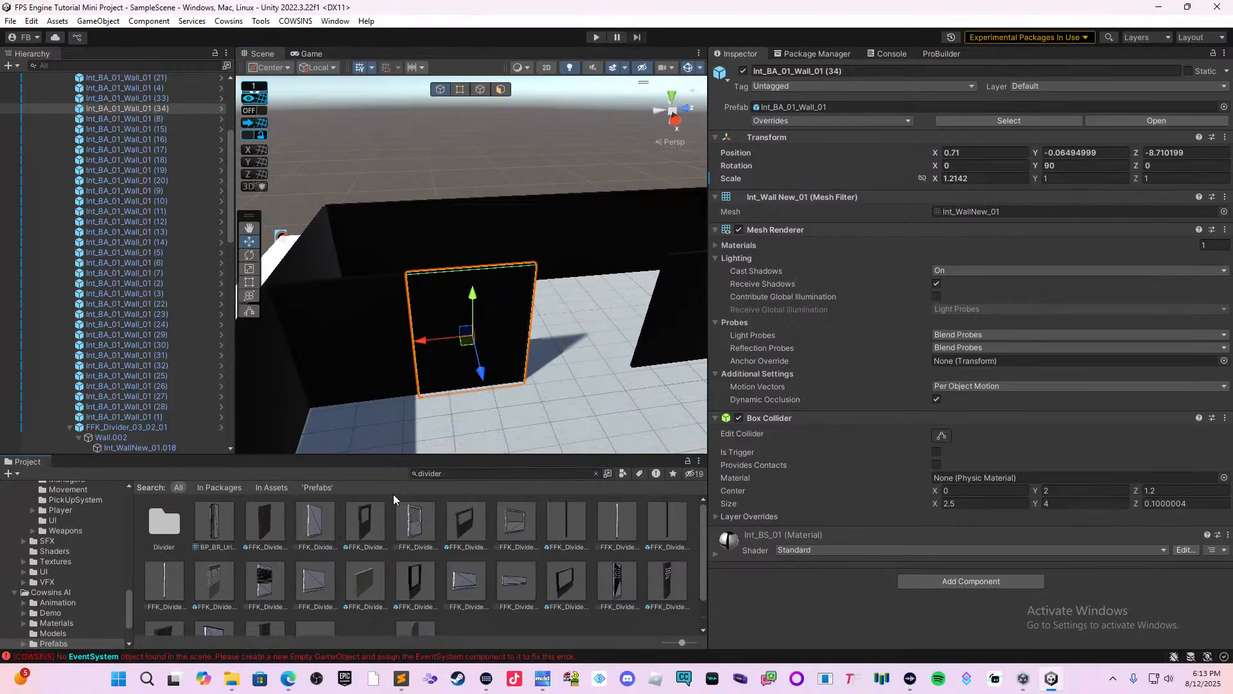
left_click(459, 472)
type("Doore")
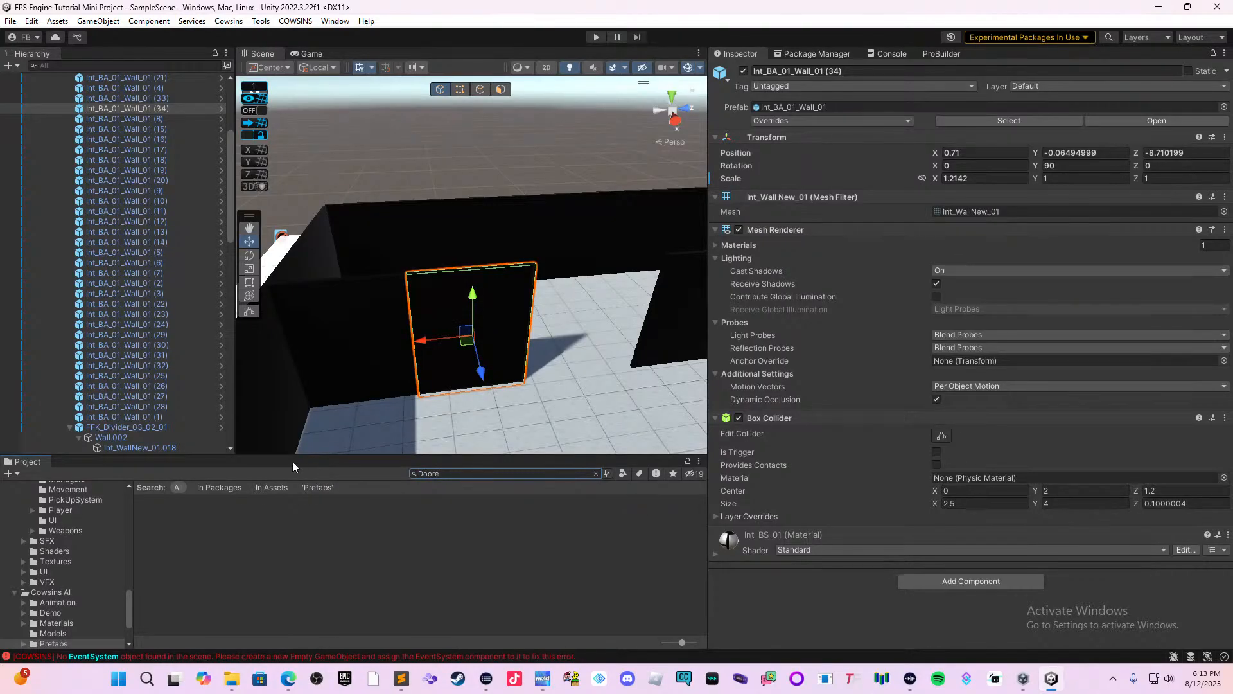
left_click(519, 469)
left_click(518, 473)
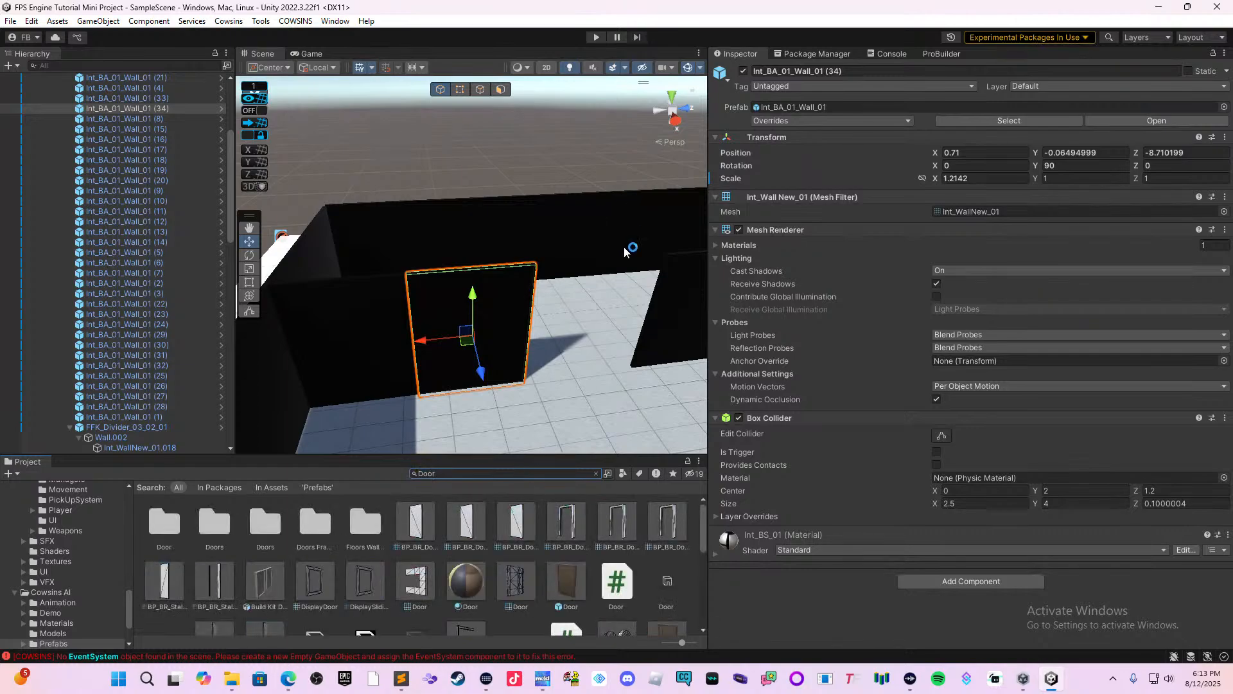
left_click(580, 582)
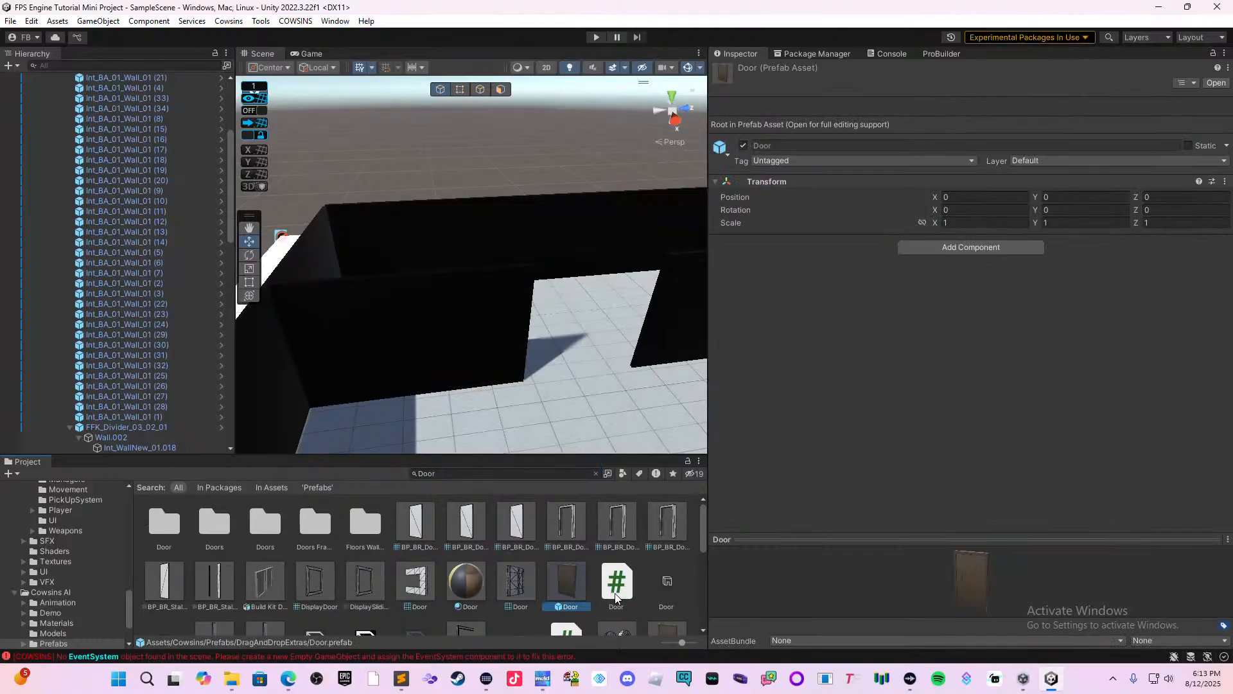
Place the Door prefab in the scene, standing in the gap between the new partition panels.
left_click_drag(564, 579, 573, 378)
left_click_drag(584, 312, 580, 298)
middle_click_drag(657, 366, 504, 312)
left_click(555, 371)
scroll(542, 366, "up", 3)
middle_click_drag(533, 370, 527, 404)
scroll(488, 361, "up", 3)
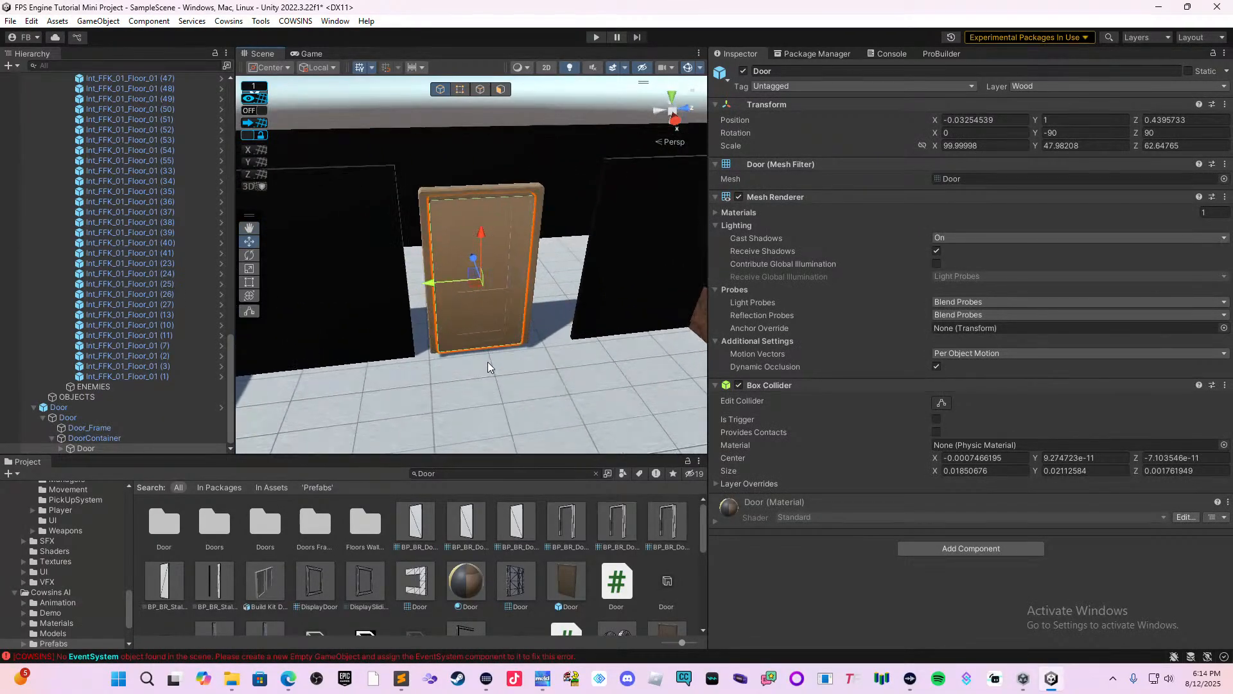
Undo the trial shift of the door leaf and parent the whole Door prefab under OBJECTS in the hierarchy.
left_click_drag(427, 285, 413, 283)
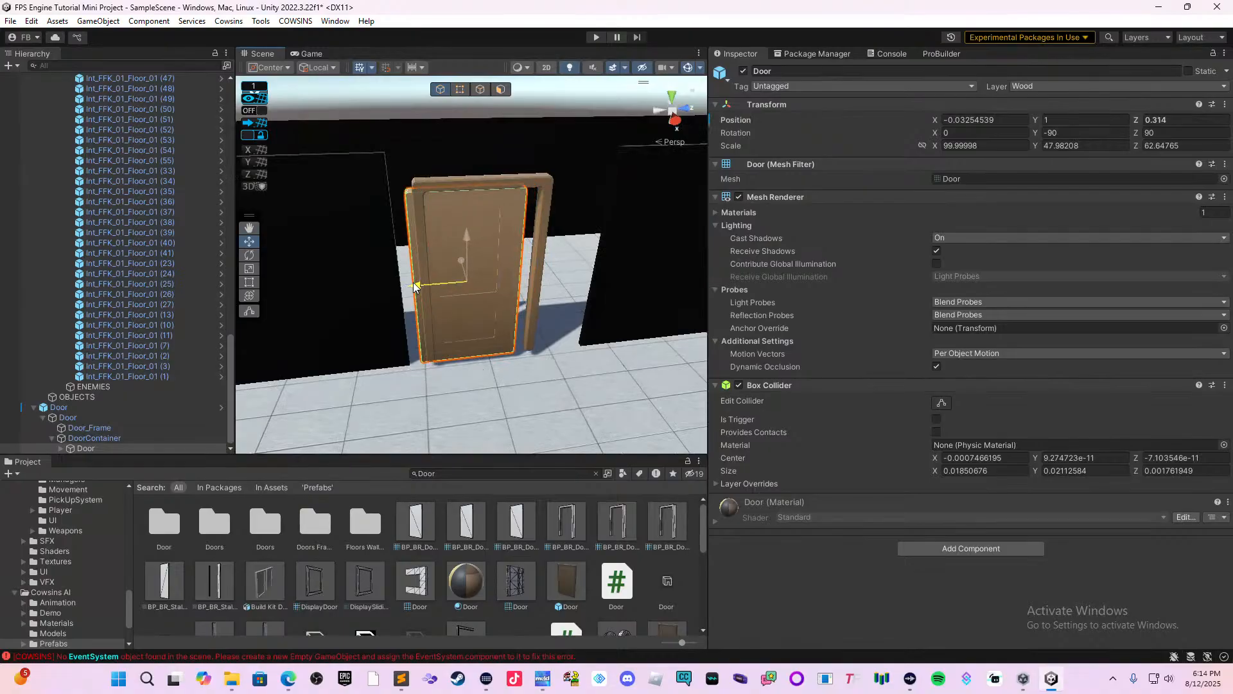
key("ctrl+z")
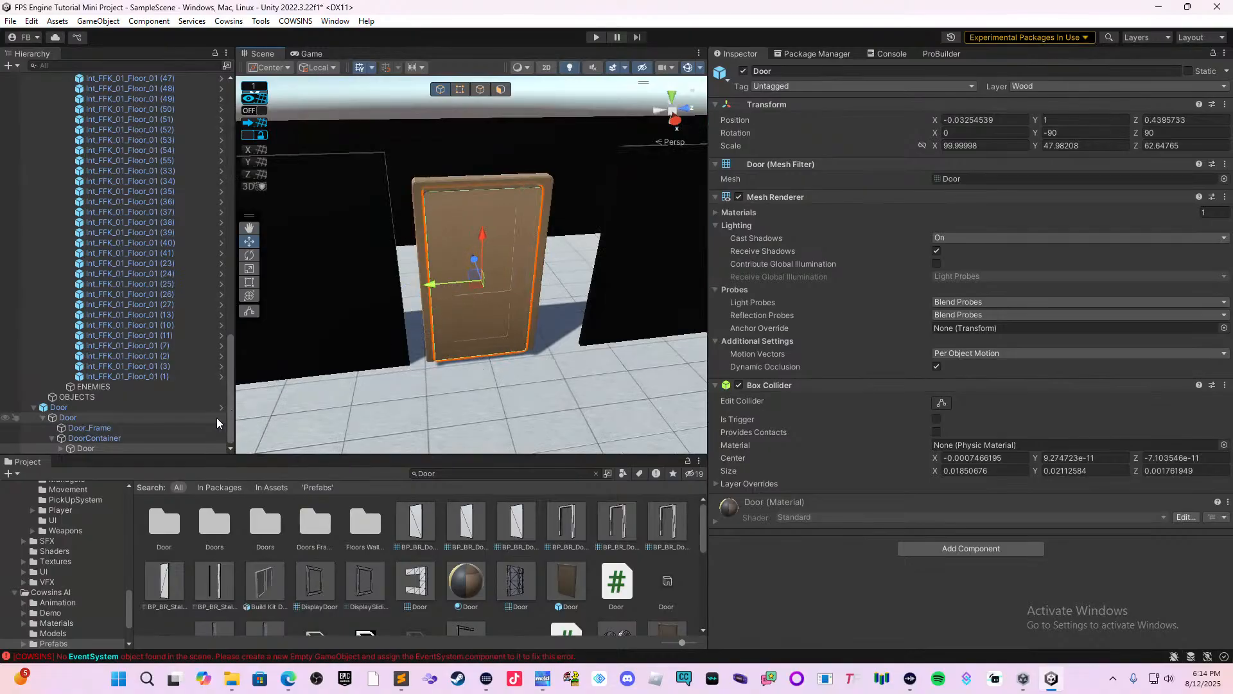
left_click(171, 428)
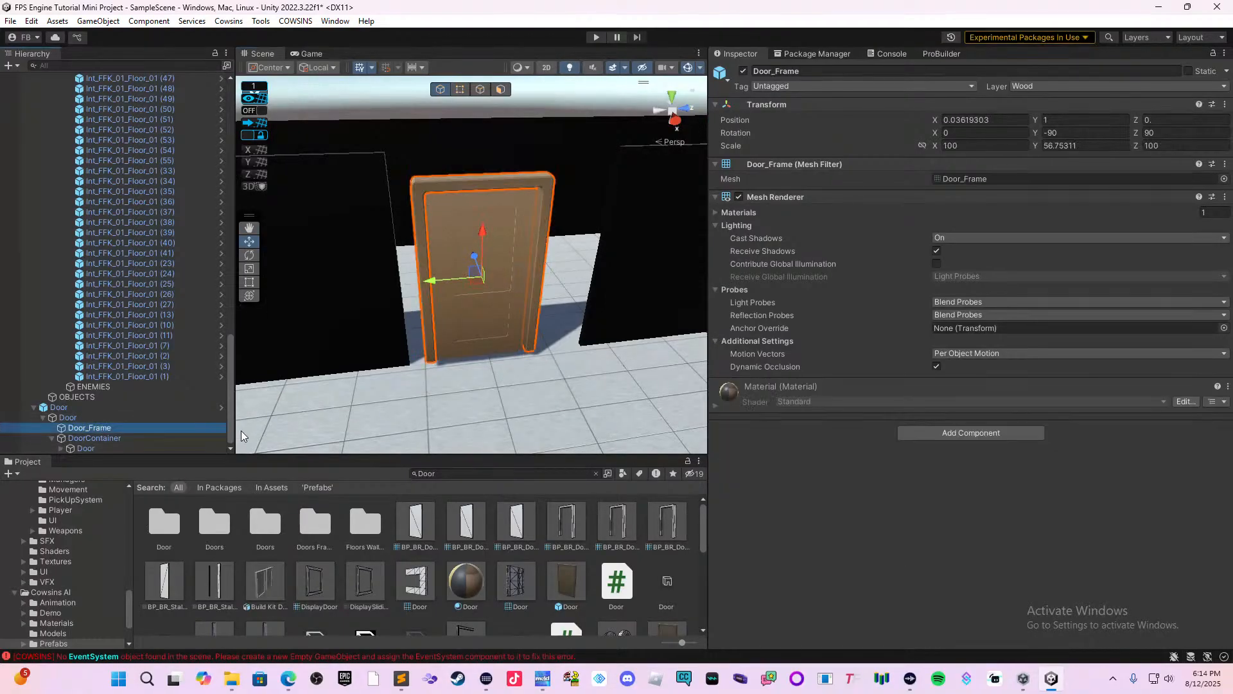
left_click(129, 407)
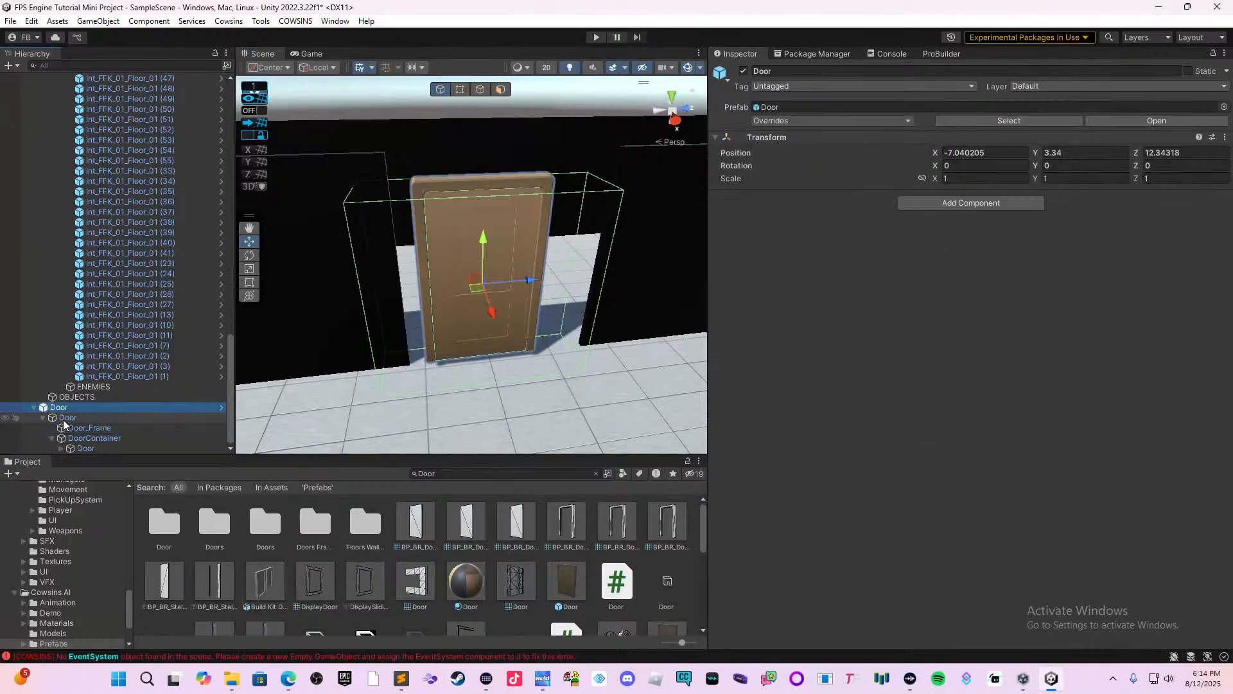
left_click(30, 408)
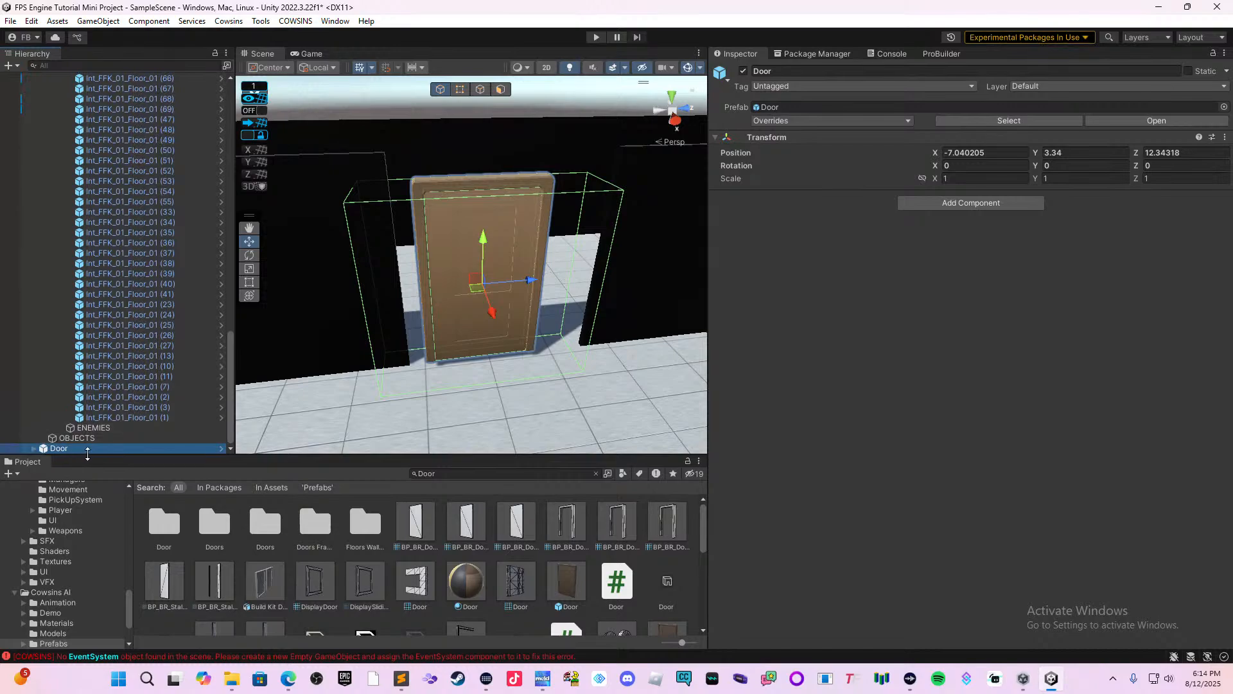
left_click_drag(98, 449, 113, 440)
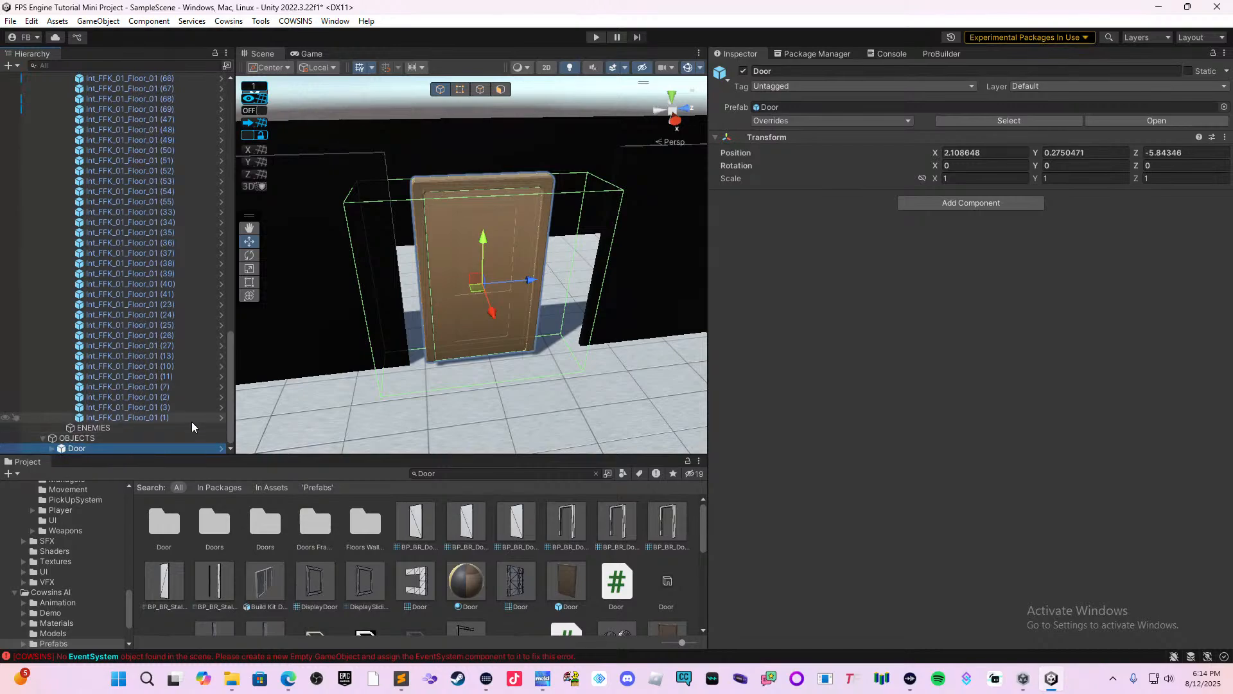
Move the whole Door prefab along Z to -6.12 so its frame meets the corner-side wall panel.
left_click(507, 273)
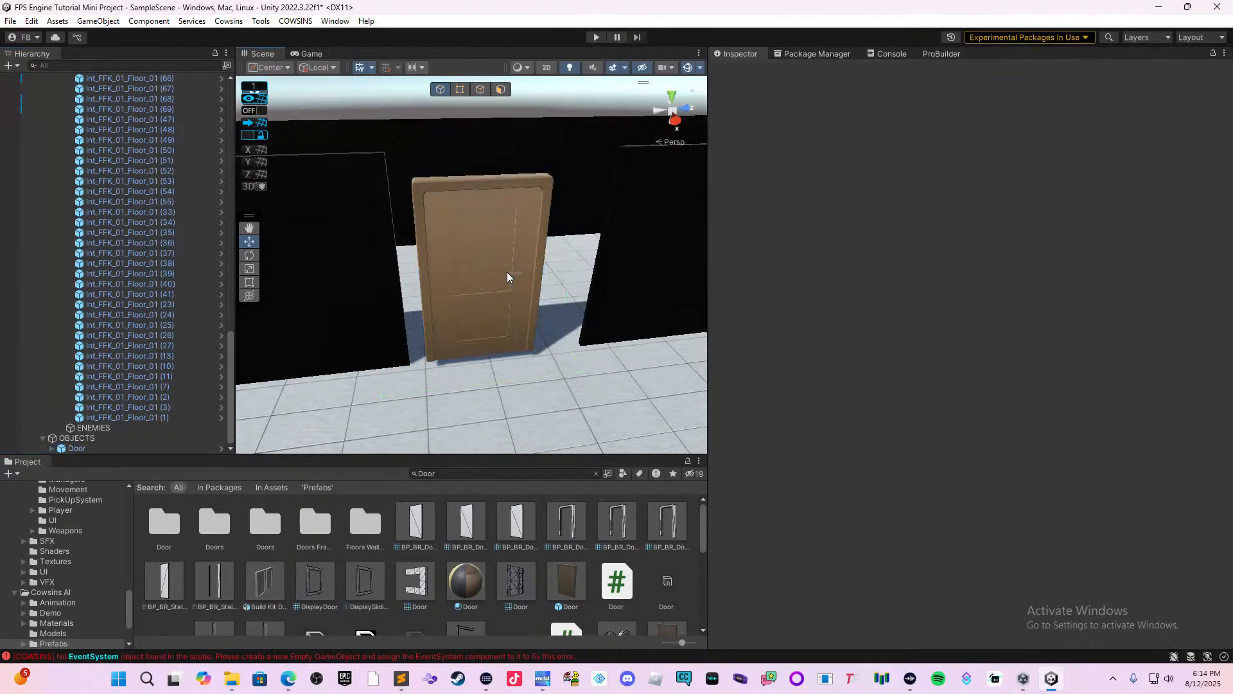
left_click(521, 285)
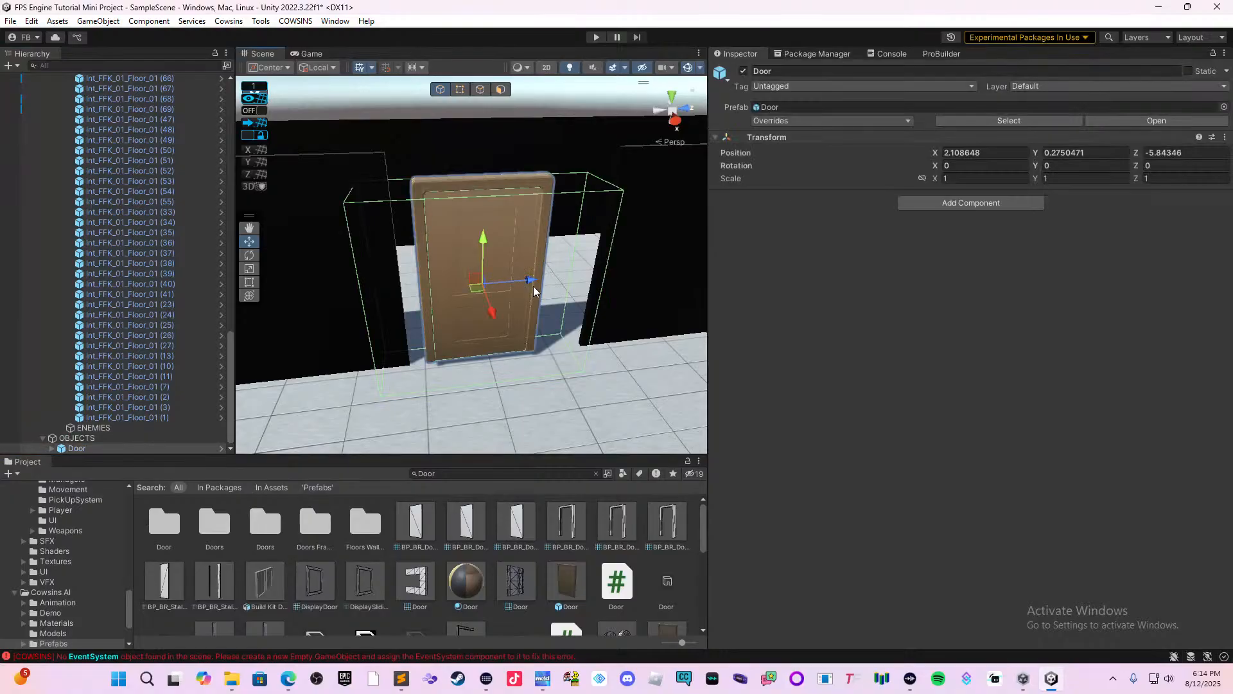
left_click_drag(533, 286, 518, 283)
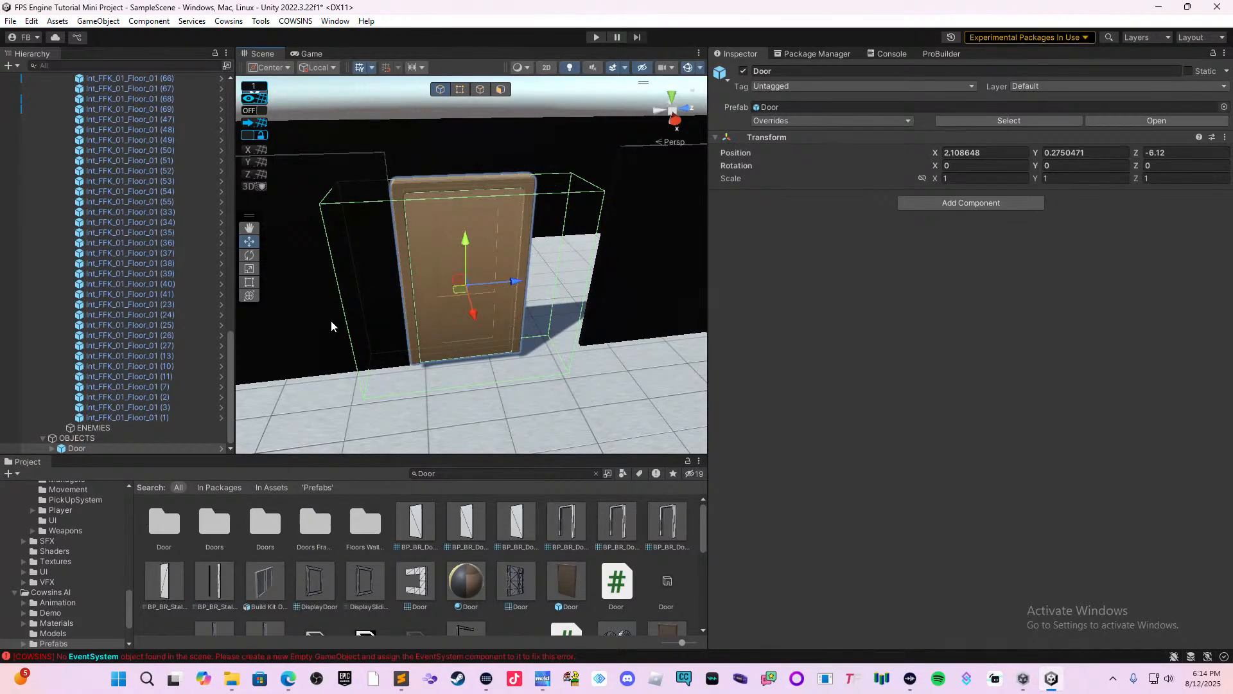
Stretch the door leaf and Door_Frame upward together with the Rect tool to roughly the partition's height, at Y position 1.1183.
left_click(249, 282)
left_click(446, 229)
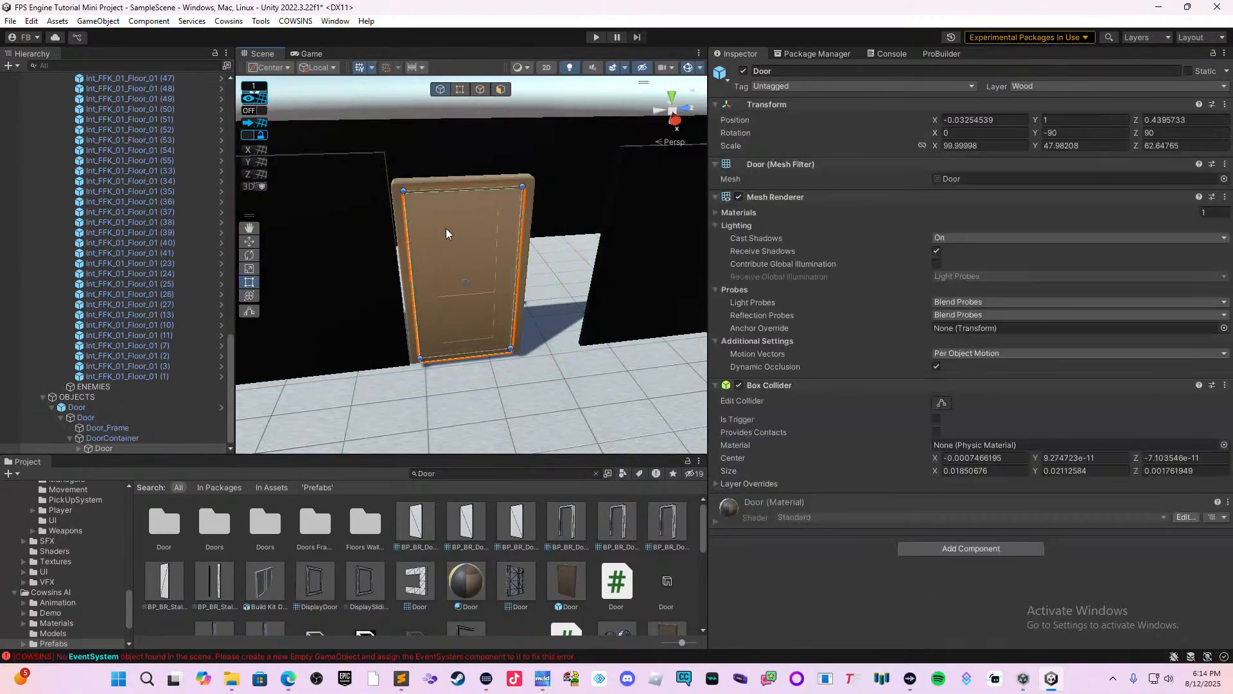
left_click(467, 180, "shift")
left_click_drag(467, 179, 485, 158)
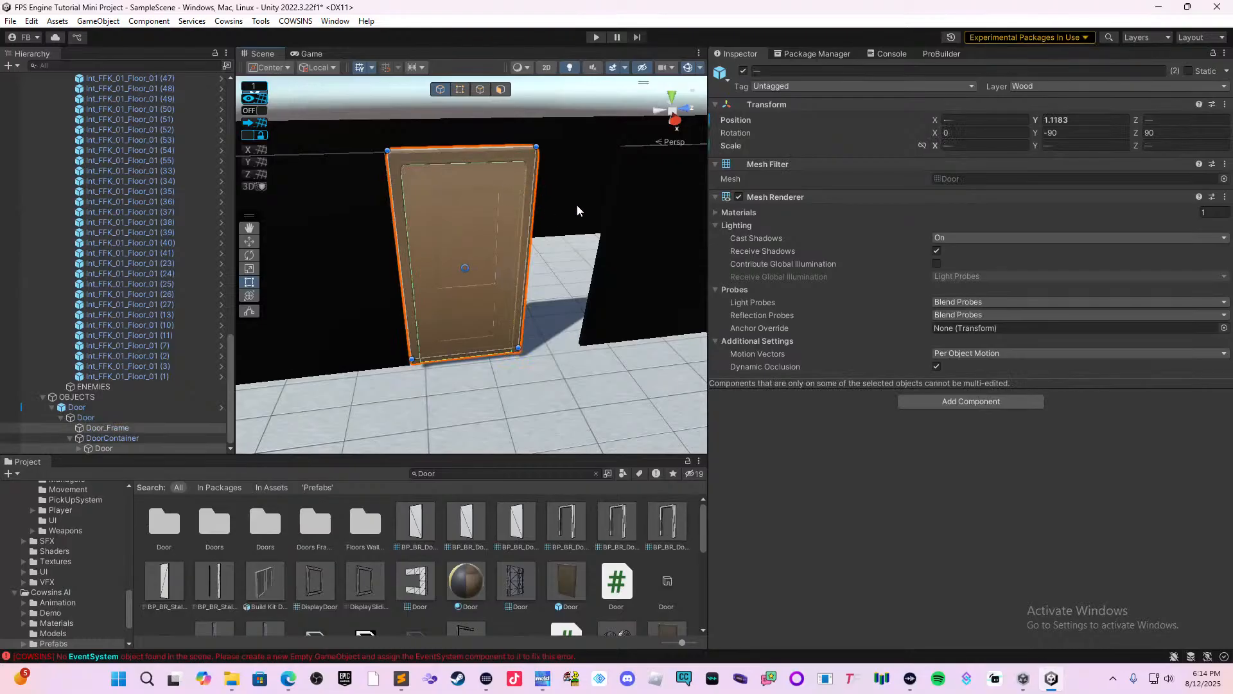
Widen the partition panel beside the door to an X scale of about 1.714, closing the gap to the door frame.
left_click(612, 237)
left_click_drag(597, 259, 533, 266)
right_click_drag(490, 295, 598, 324)
middle_click_drag(401, 335, 612, 366)
right_click_drag(612, 366, 583, 312)
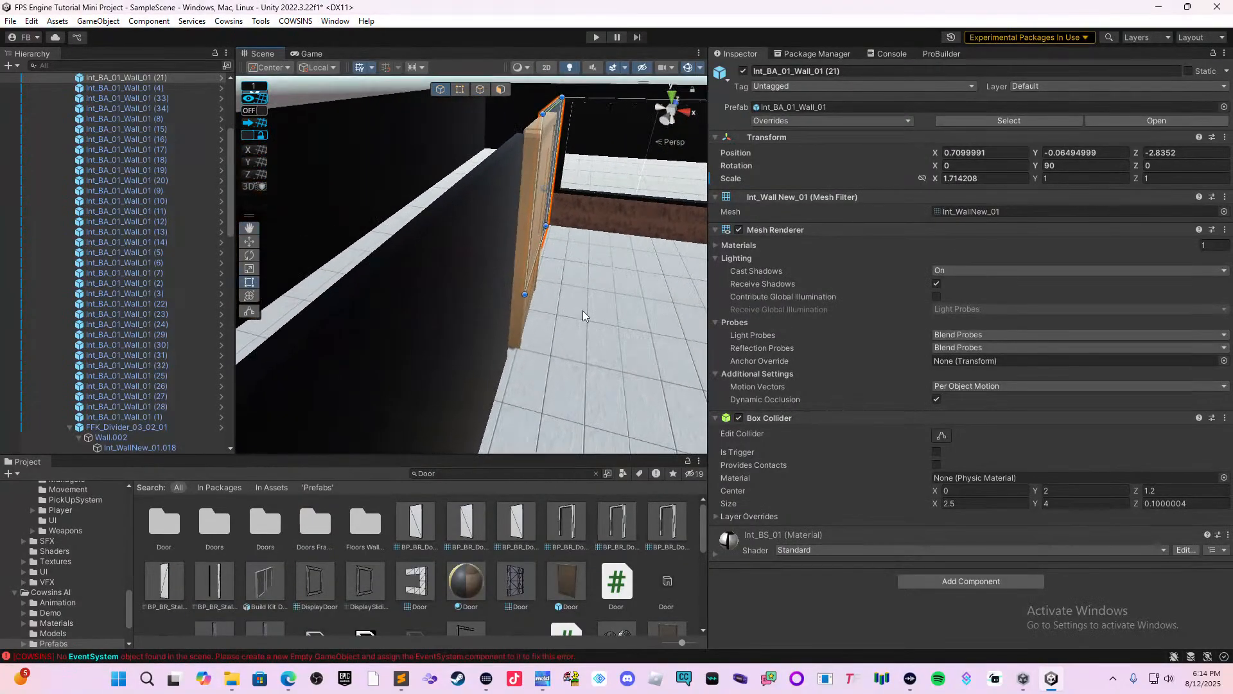
Duplicate the whole Door prefab under OBJECTS in the hierarchy.
middle_click_drag(583, 312, 514, 254)
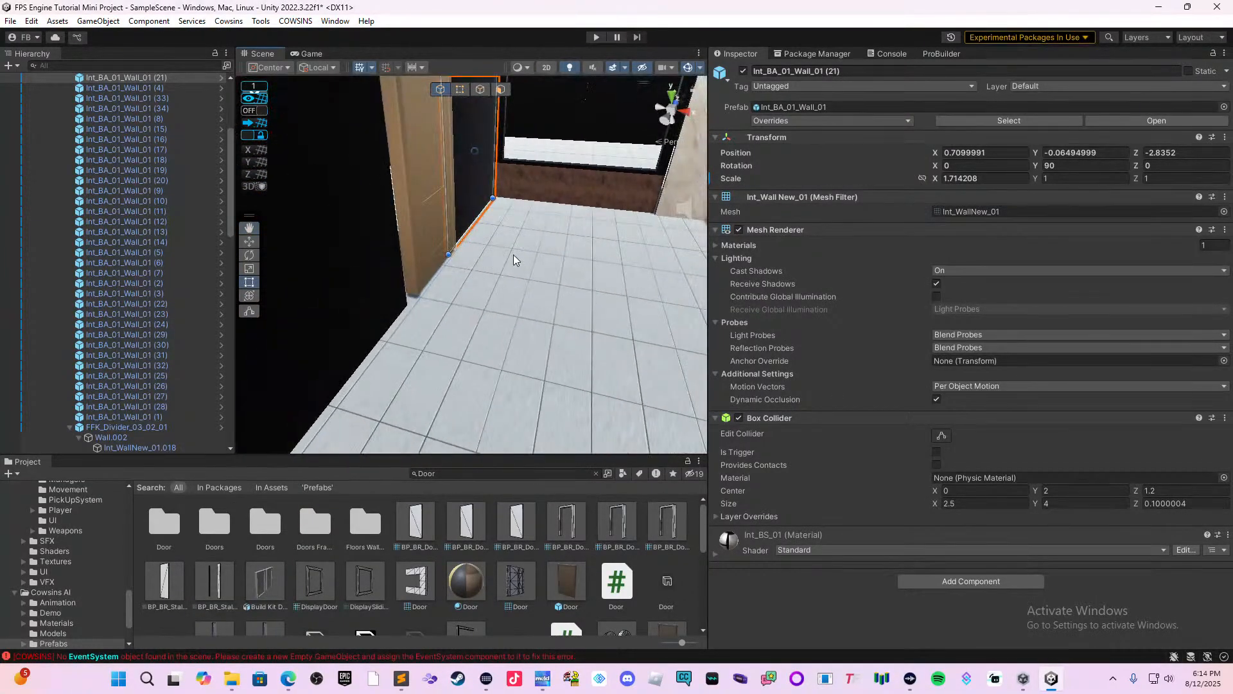
scroll(513, 260, "down", 2)
right_click_drag(507, 289, 622, 315)
middle_click_drag(622, 315, 549, 352)
right_click_drag(548, 352, 423, 295)
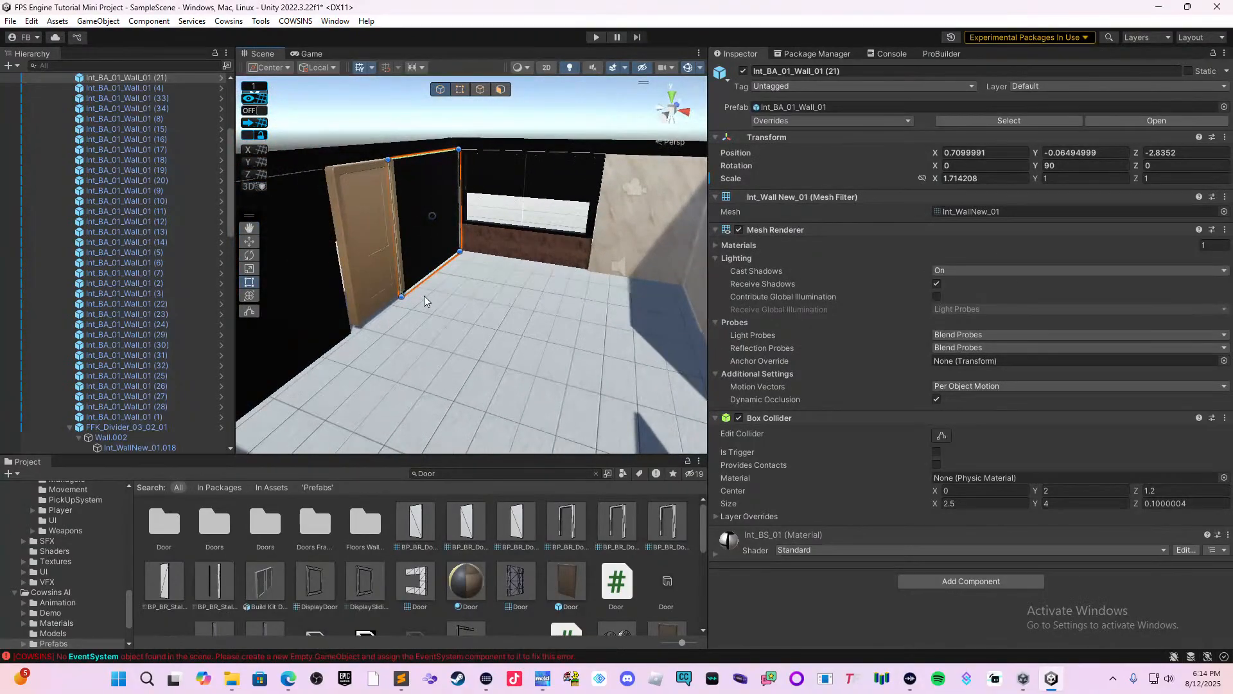
left_click(402, 287)
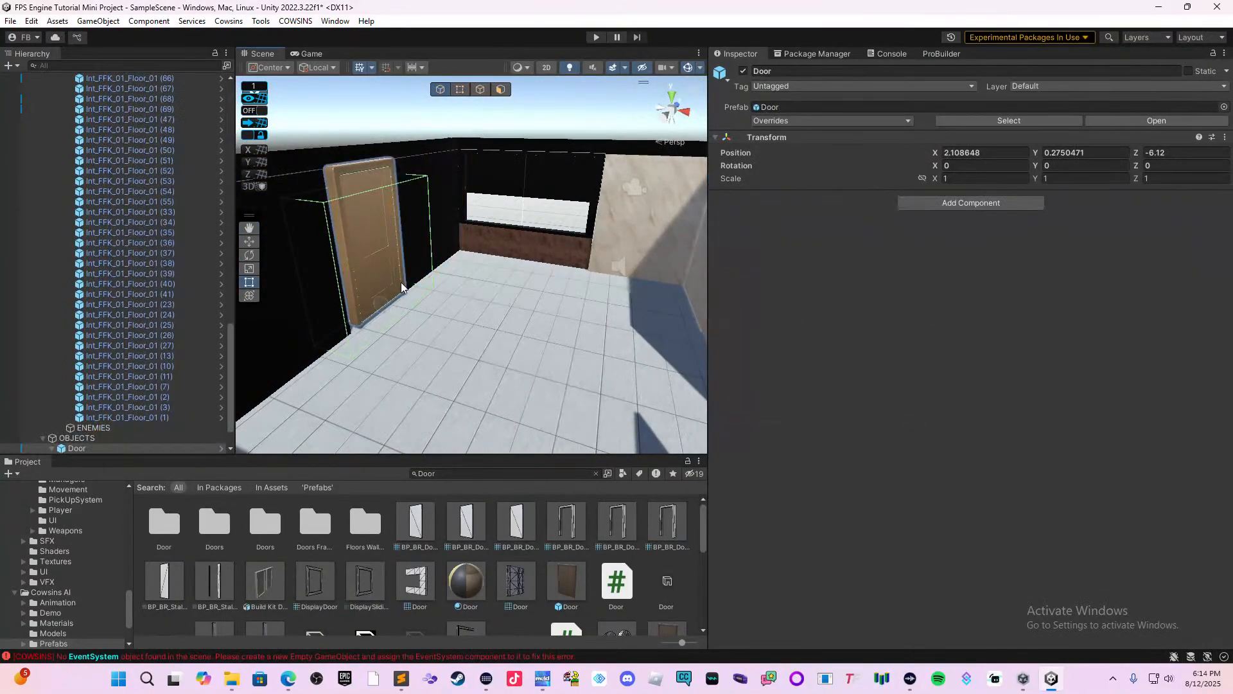
left_click(203, 449)
key("ctrl+d")
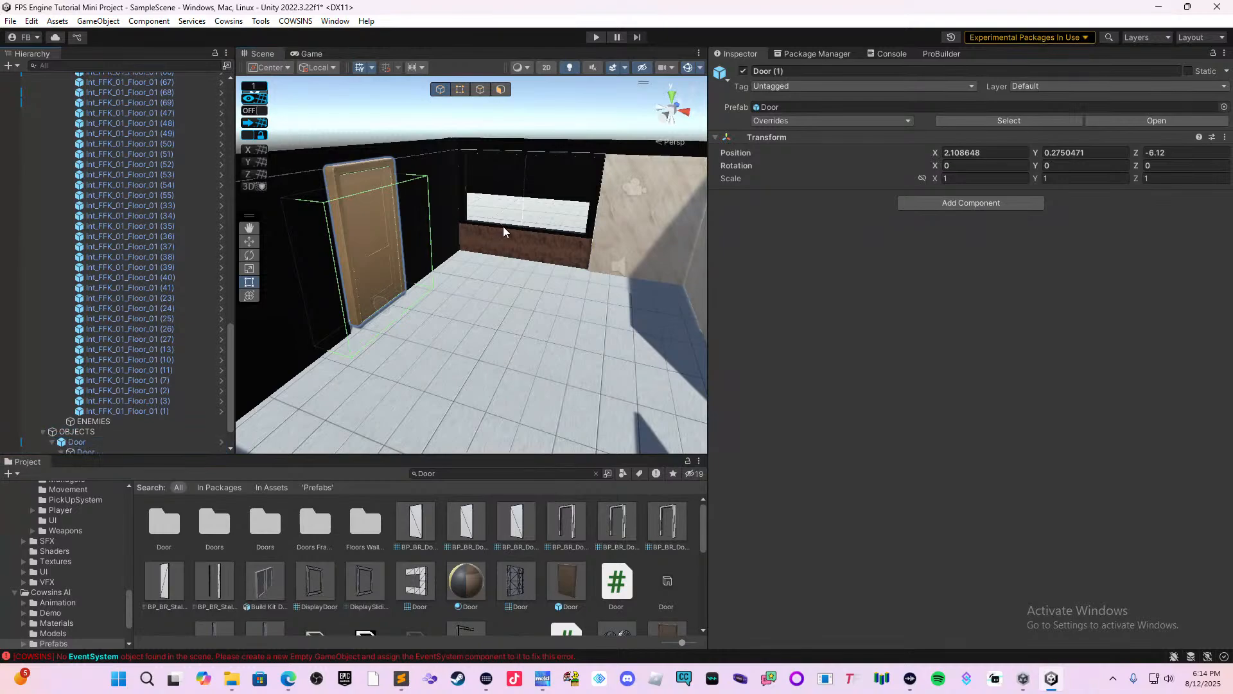
Move the duplicated door along X across the room into the opening of the opposite interior partition.
left_click(250, 241)
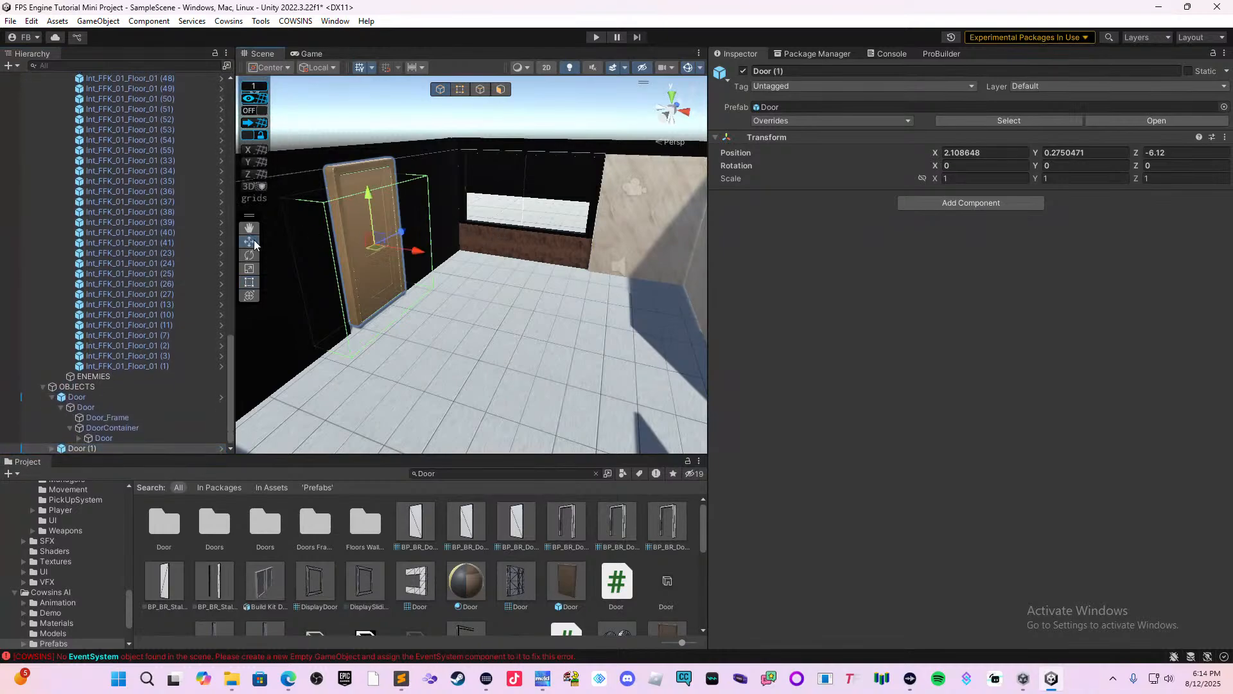
left_click_drag(416, 262, 646, 336)
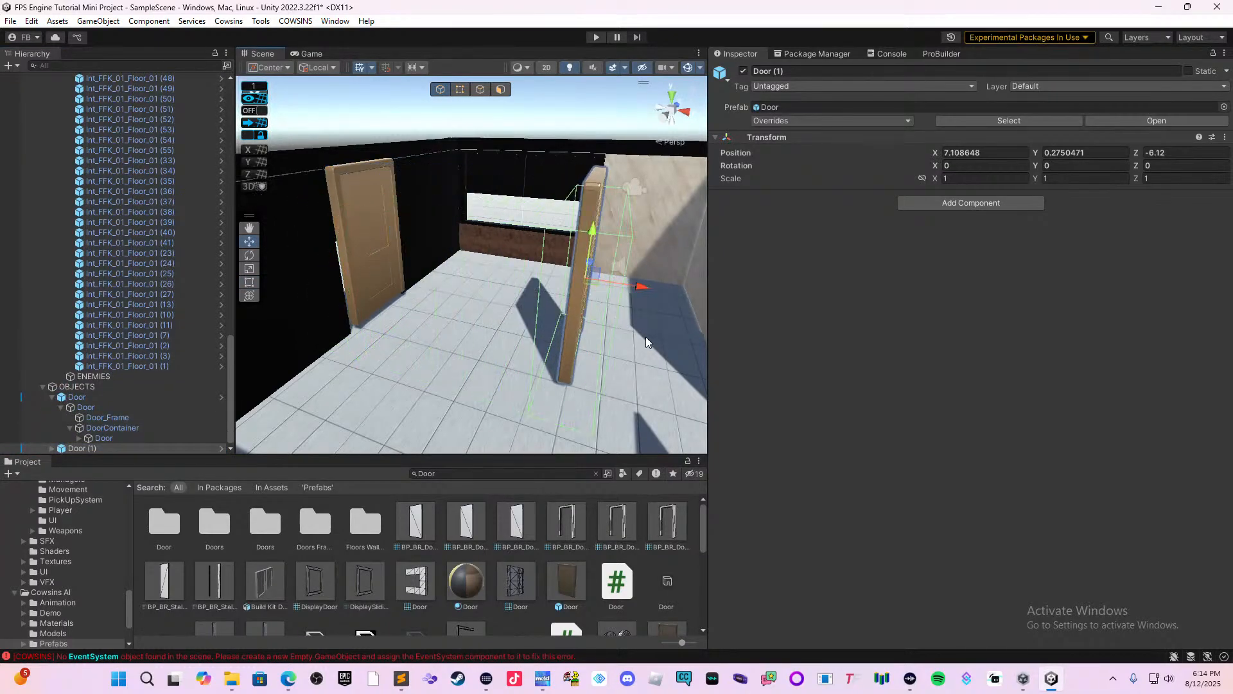
right_click_drag(645, 338, 332, 325)
middle_click_drag(592, 355, 457, 337)
scroll(402, 297, "down", 3)
middle_click_drag(400, 299, 546, 302)
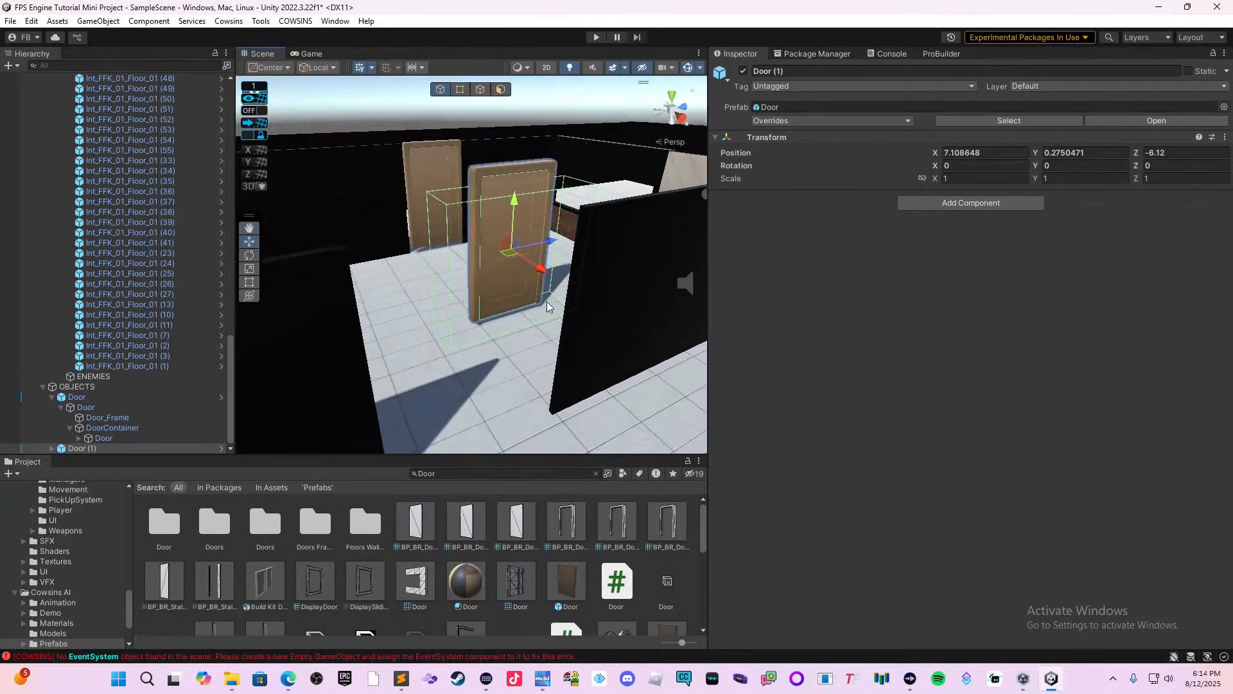
left_click_drag(540, 276, 625, 356)
Widen partition panel Int_BA_01_Wall_01 (32) to an X scale of about 1.504, closing its gap to the second door's frame.
left_click_drag(647, 306, 543, 325)
right_click_drag(543, 325, 479, 353)
left_click(445, 381)
left_click(249, 283)
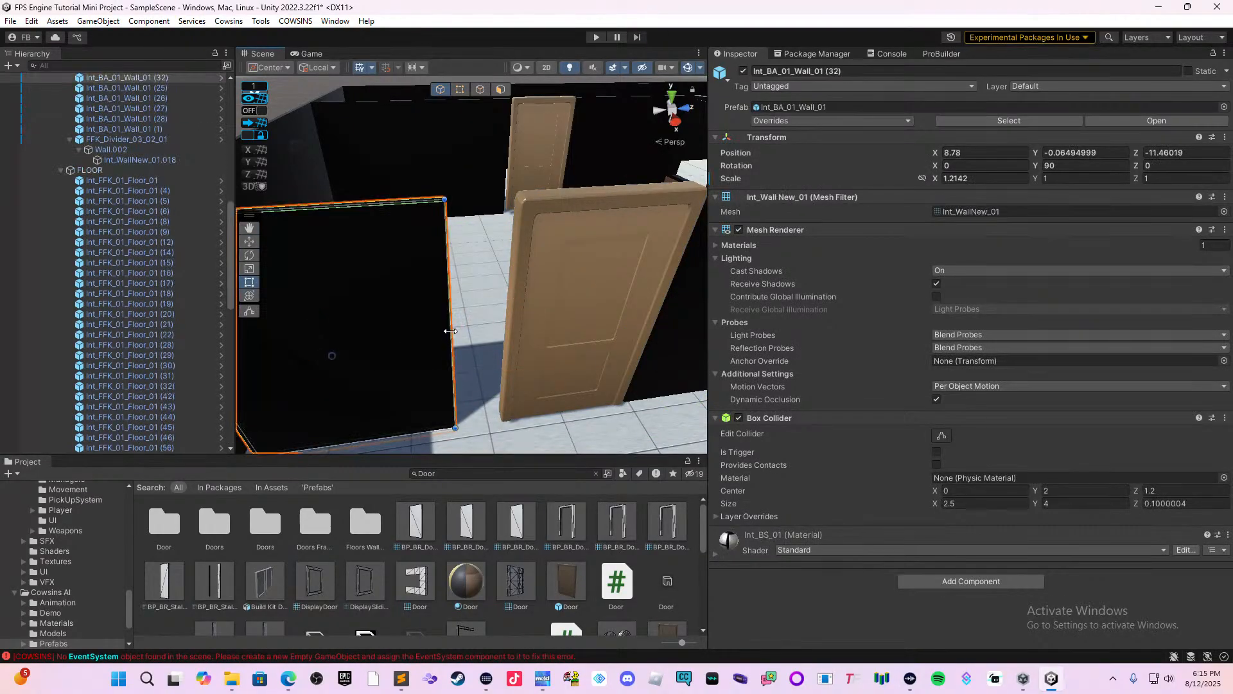
left_click_drag(455, 331, 505, 327)
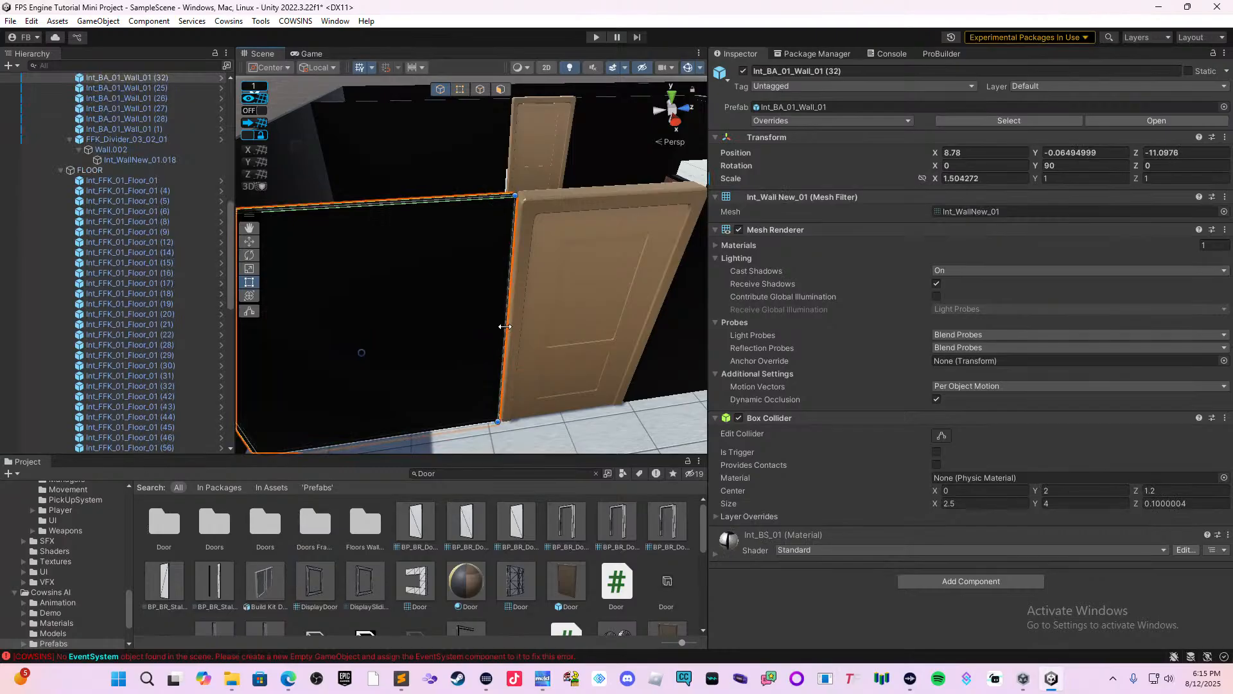
Widen panel Int_BA_01_Wall_01 (31) on the second door's other side to an X scale of about 1.324, closing that gap.
middle_click_drag(635, 287, 454, 384)
right_click_drag(554, 352, 367, 361)
right_click_drag(572, 314, 570, 376)
left_click(495, 381)
left_click(510, 372)
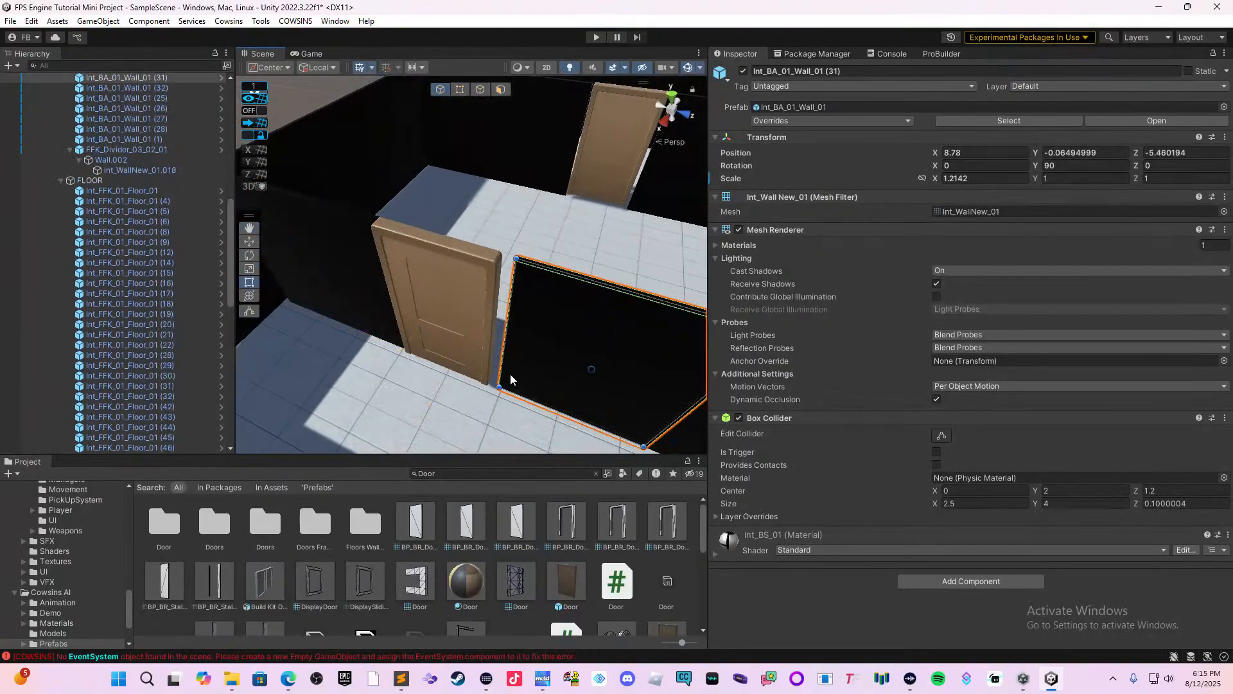
left_click_drag(507, 356, 493, 354)
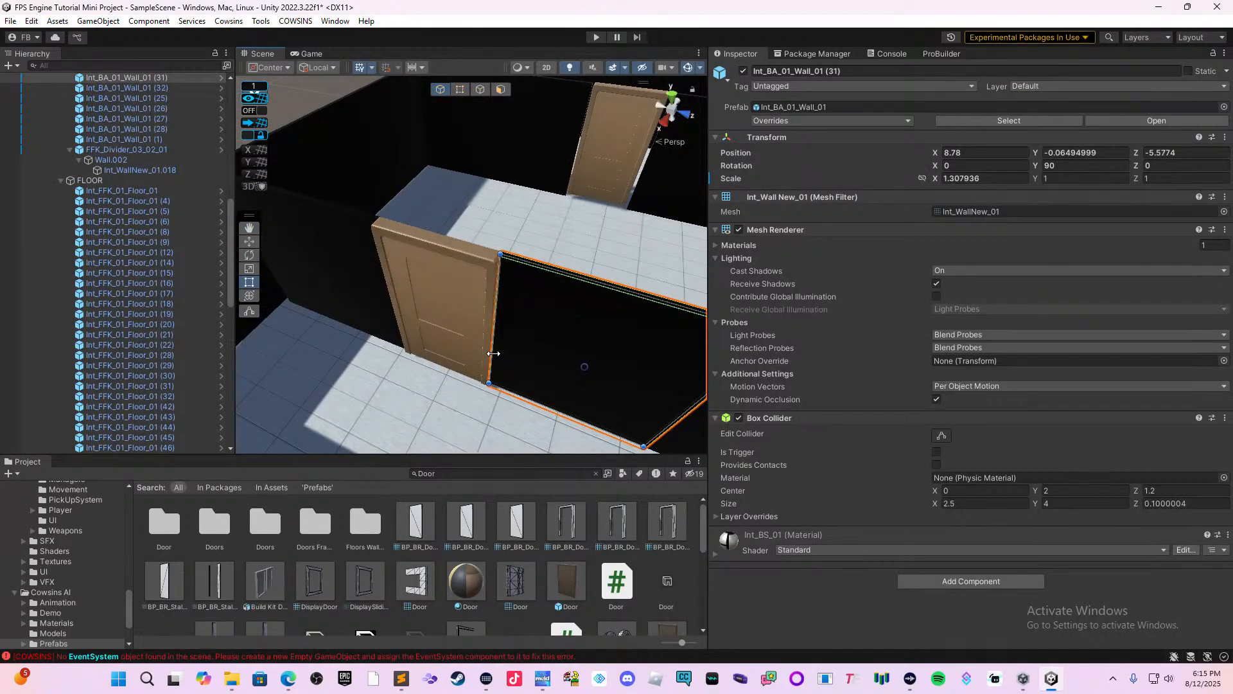
Save the scene with both interior doors in place.
left_click(535, 229)
right_click_drag(538, 247, 519, 328)
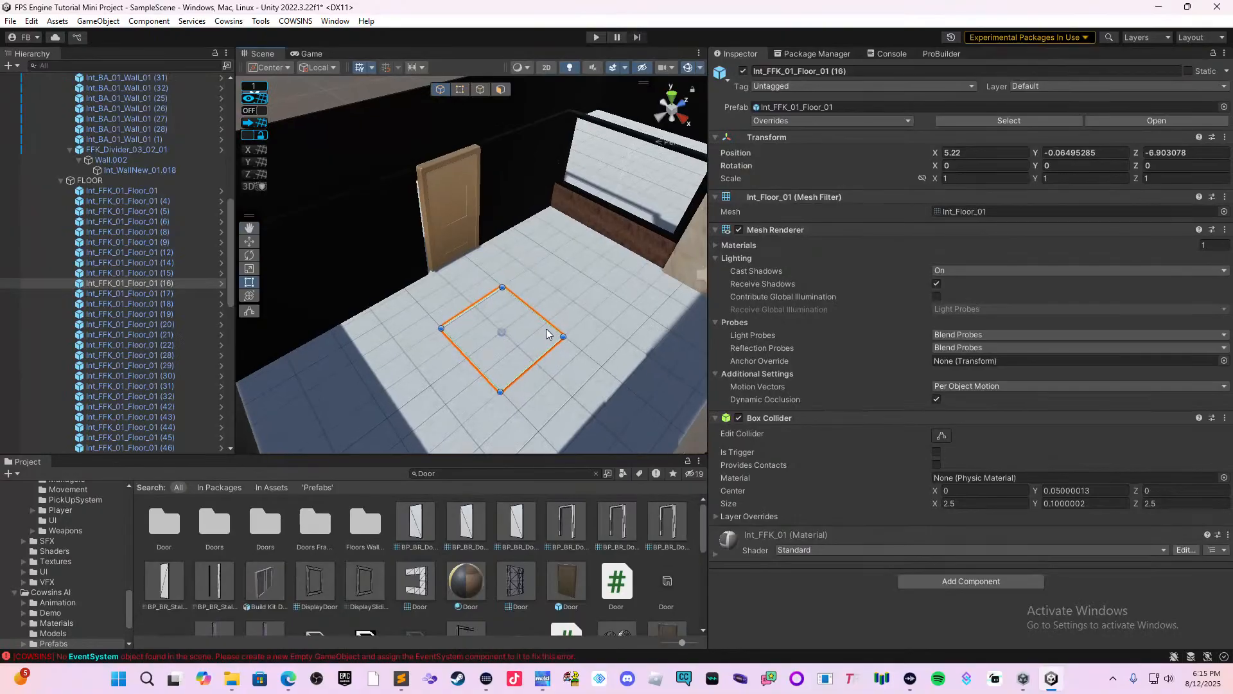
key("ctrl+s")
Clear the Door asset search, browse to Cowsins/Prefabs/DragAndDropExtras and place a Coin prefab on the restaurant floor near the first door.
left_click(277, 487)
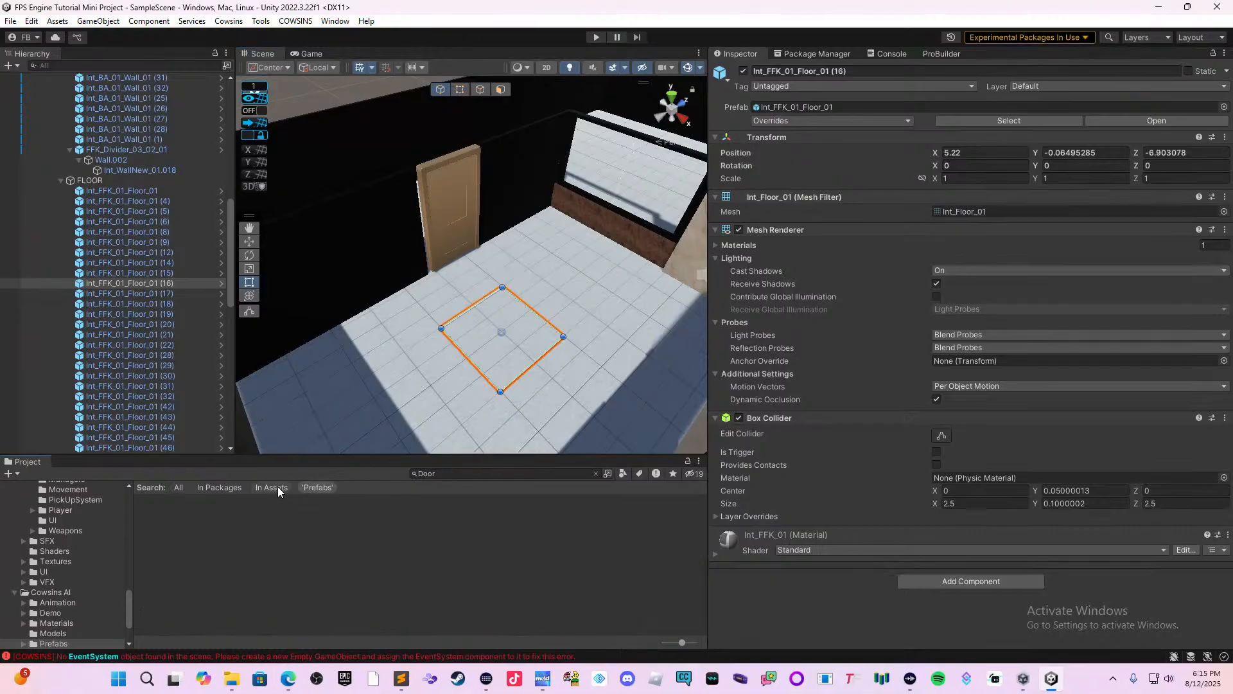
left_click(234, 488)
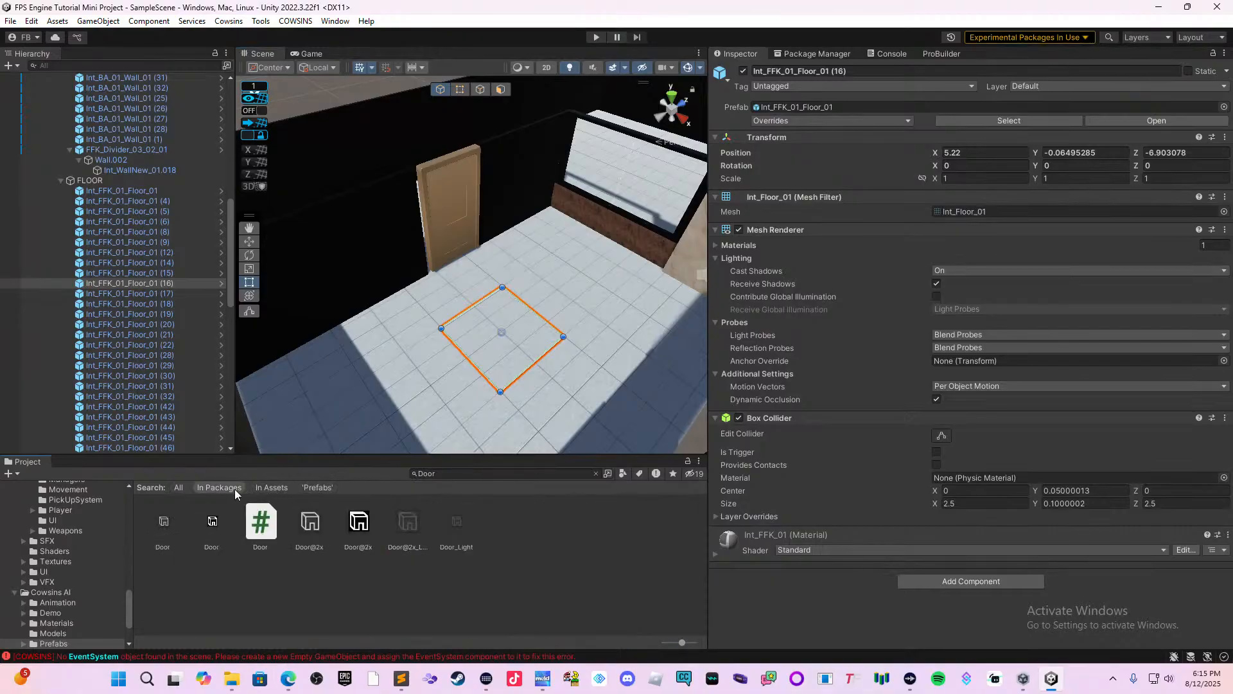
left_click(596, 474)
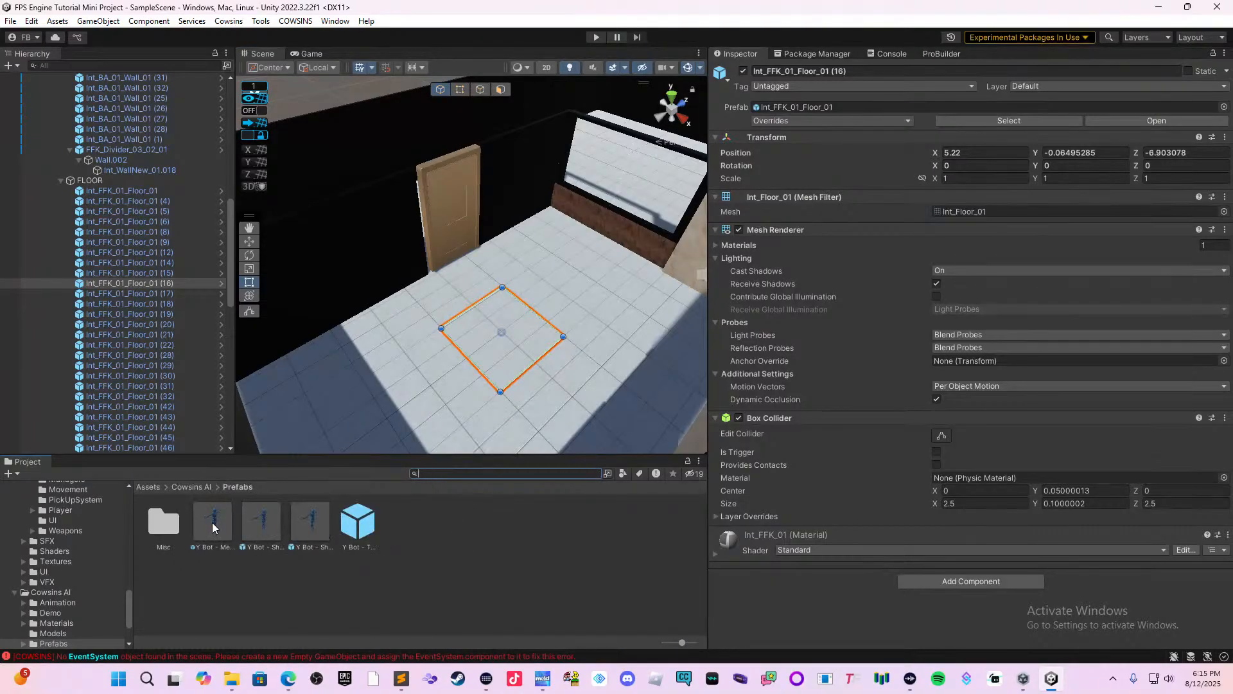
left_click(157, 486)
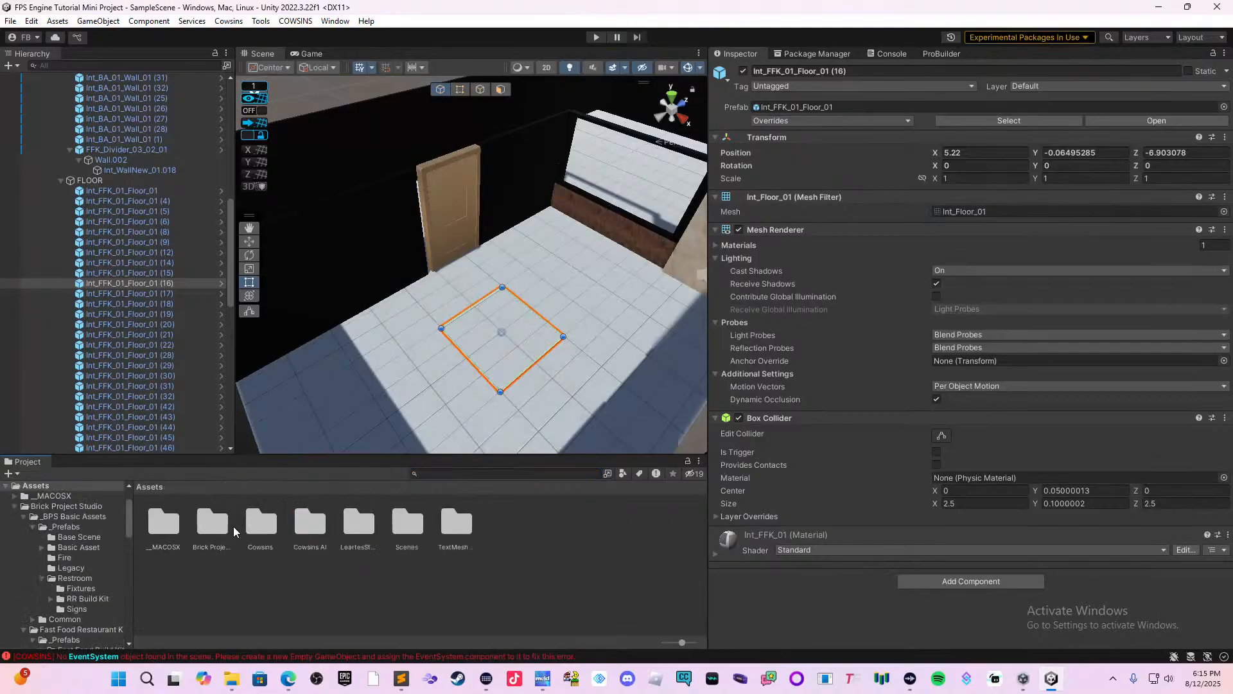
double_click(260, 524)
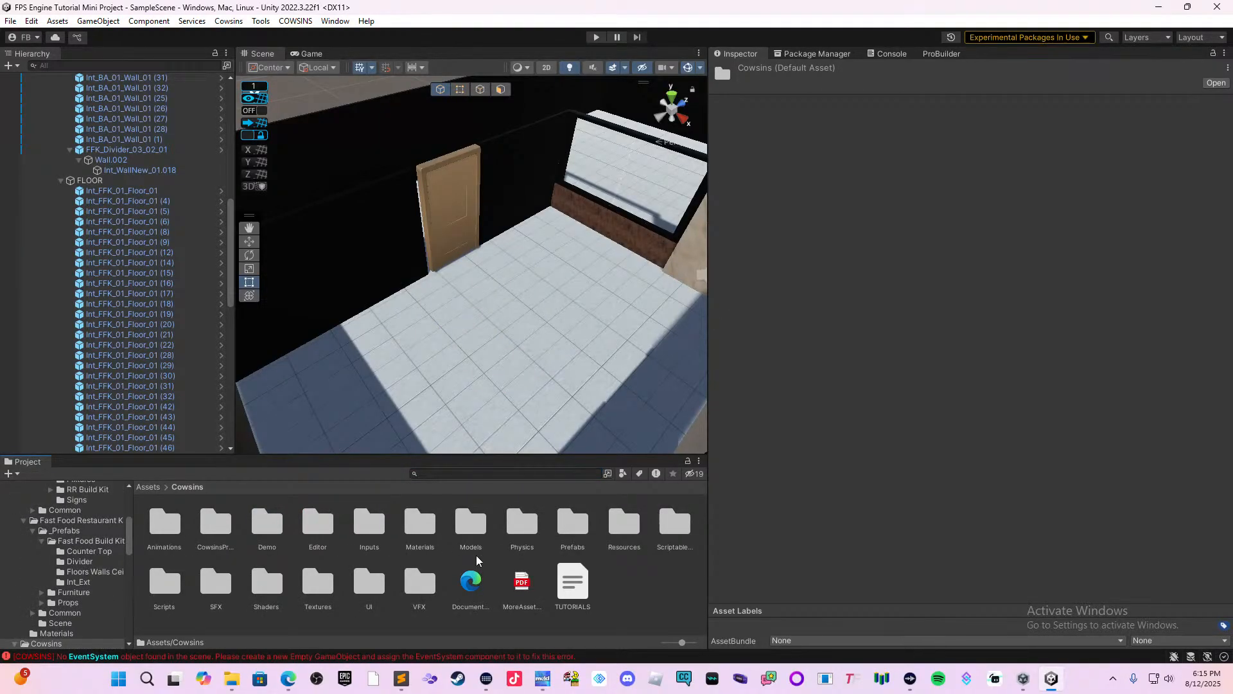
double_click(564, 530)
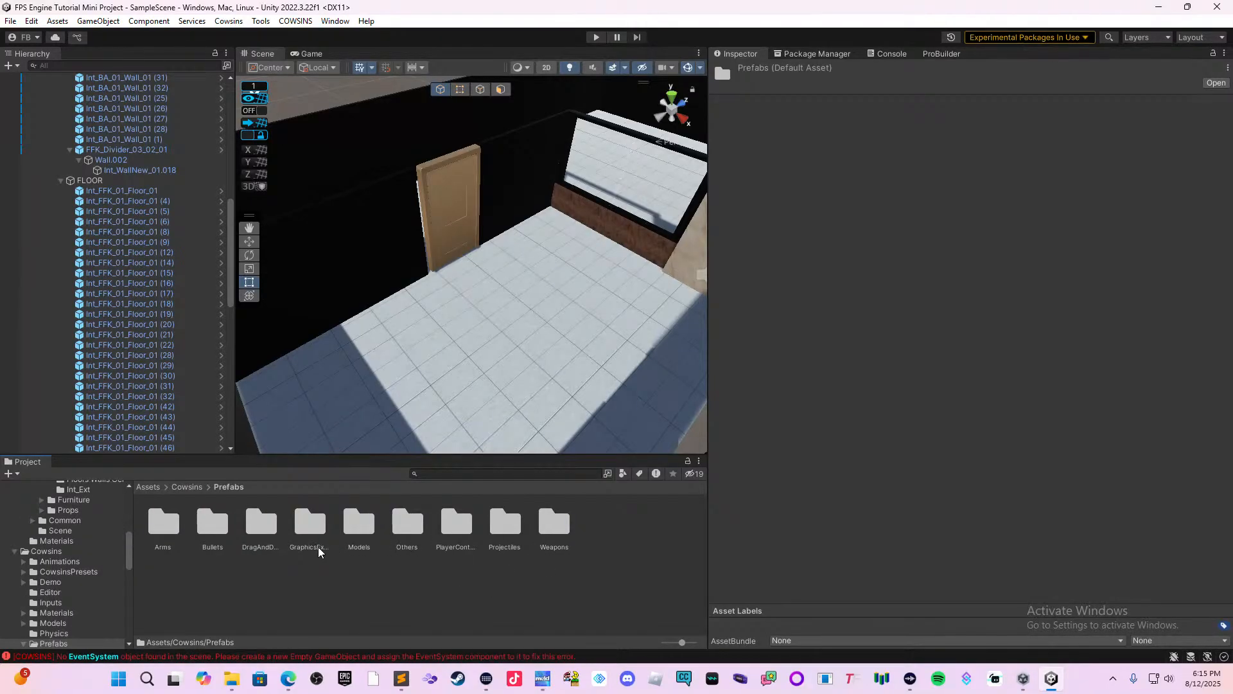
double_click(261, 522)
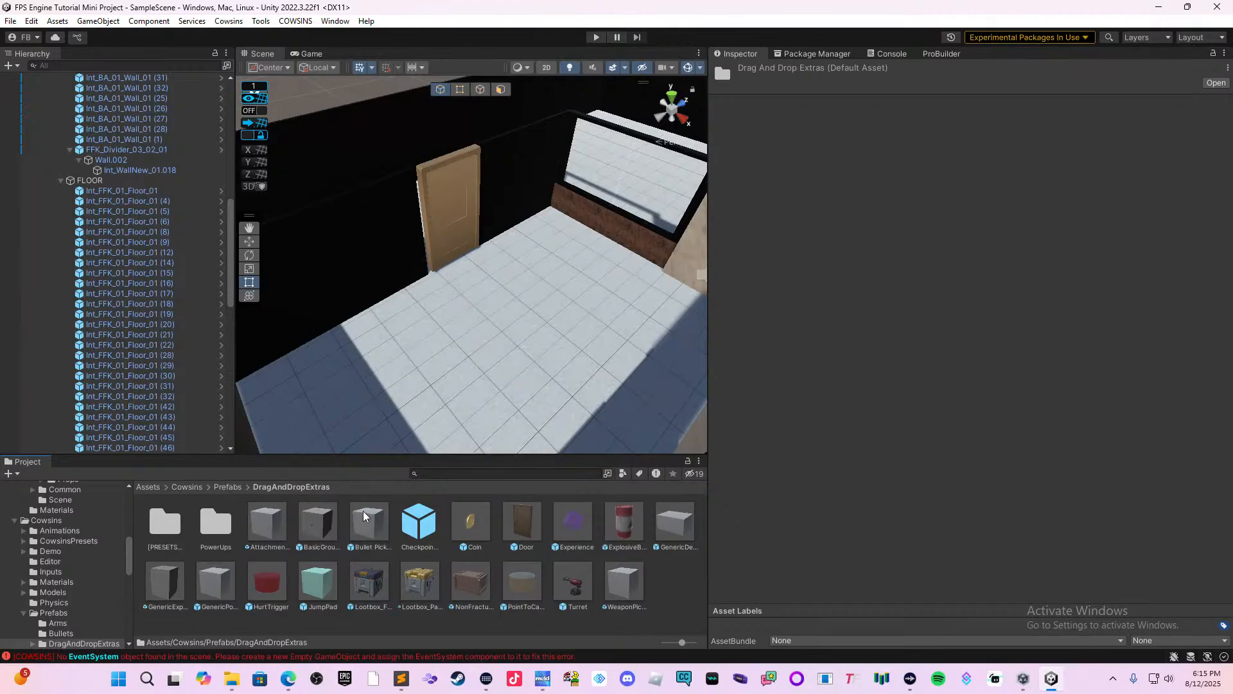
left_click_drag(454, 512, 379, 382)
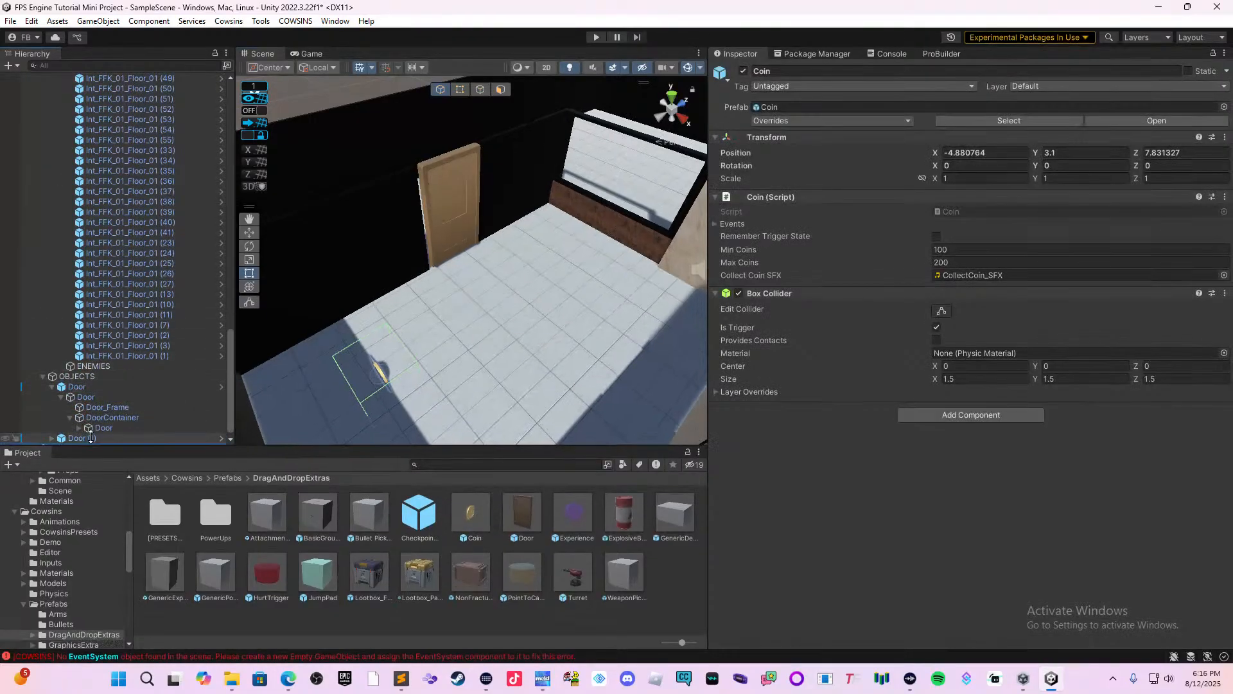
Enlarge the hierarchy area and collapse the OBJECTS and ENVIRONMENT groups to expose the LEVEL structure.
left_click_drag(84, 456, 87, 499)
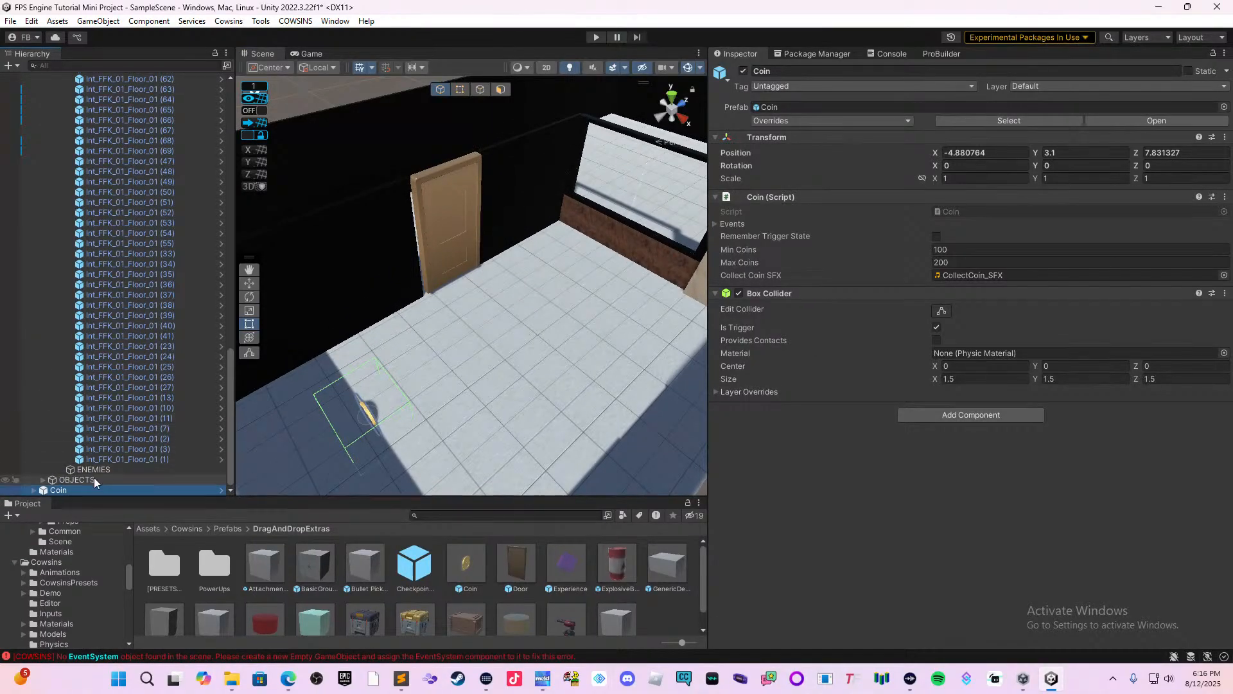
scroll(158, 407, "up", 3)
scroll(157, 406, "up", 4)
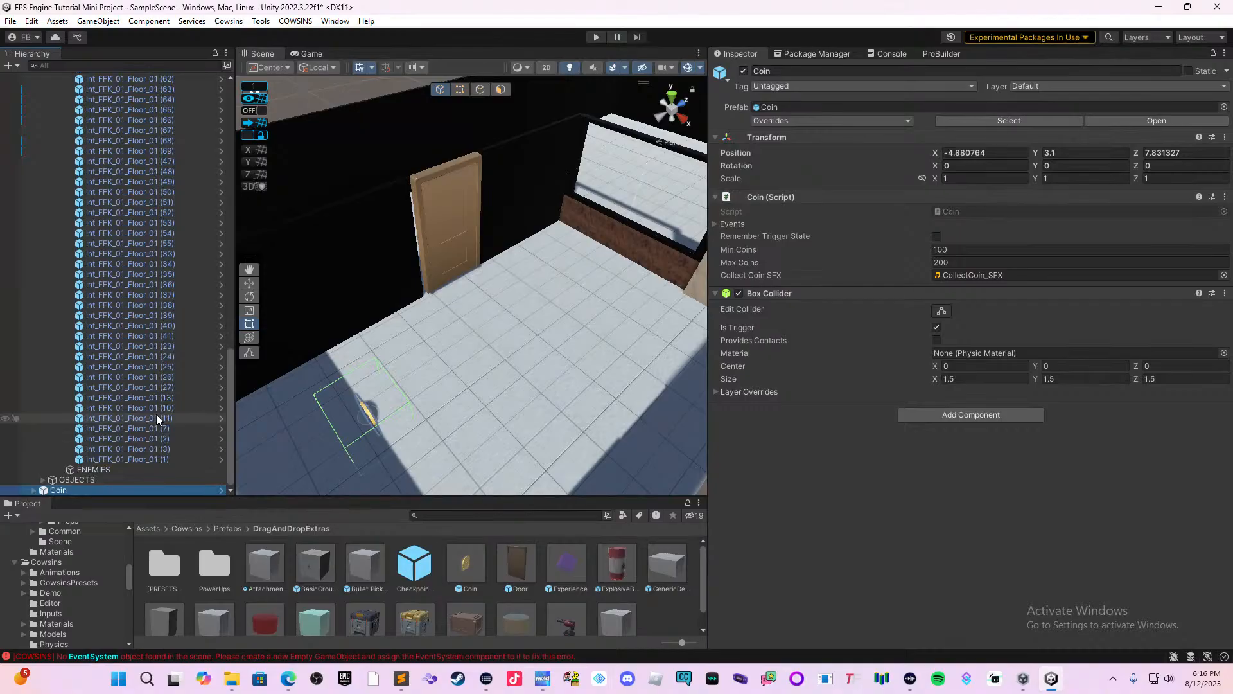
scroll(157, 417, "down", 5)
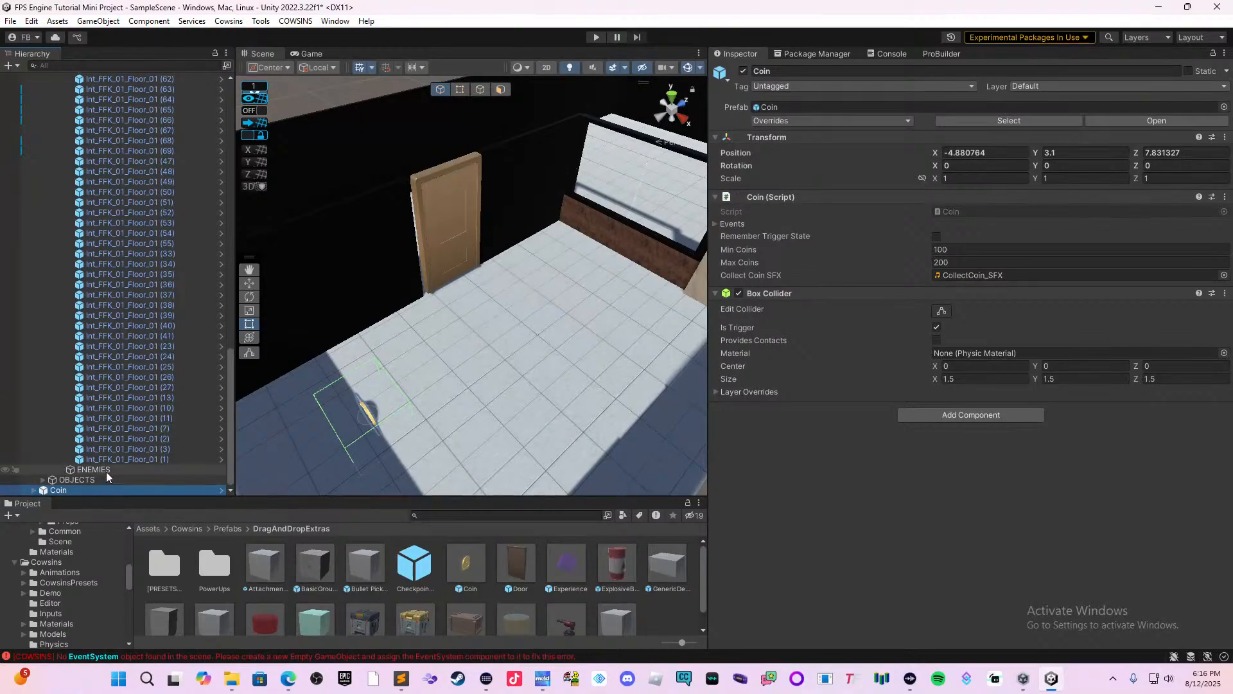
left_click(119, 480)
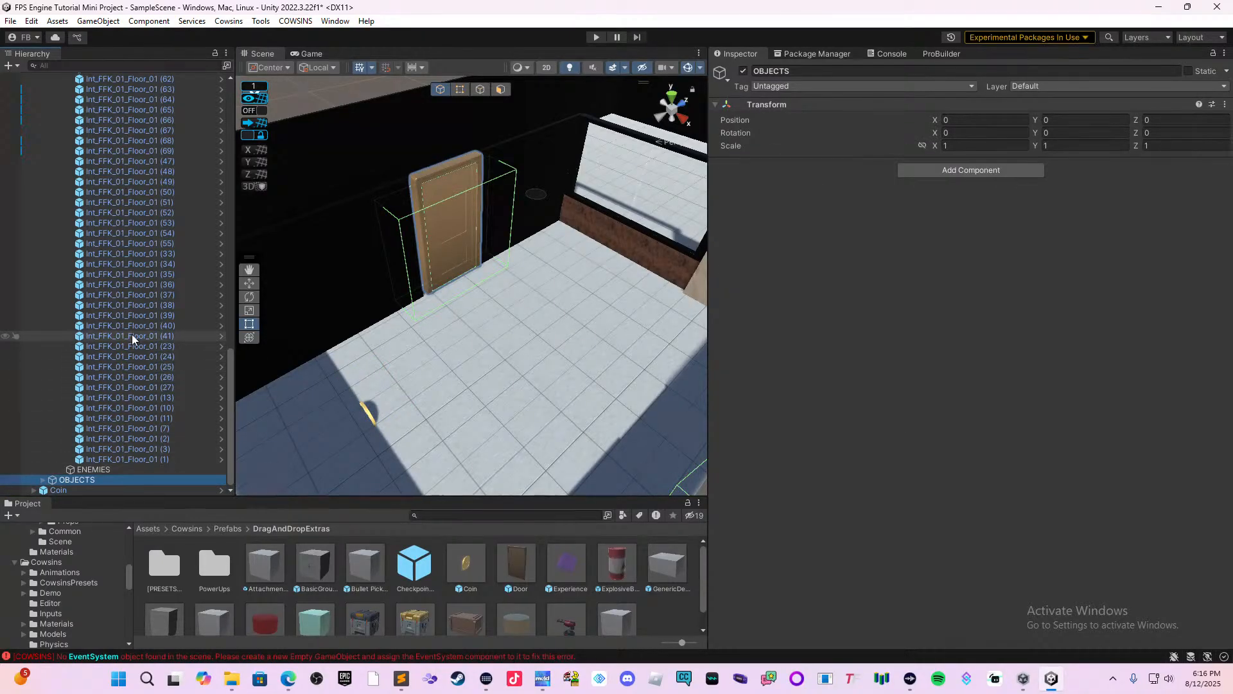
scroll(133, 339, "up", 15)
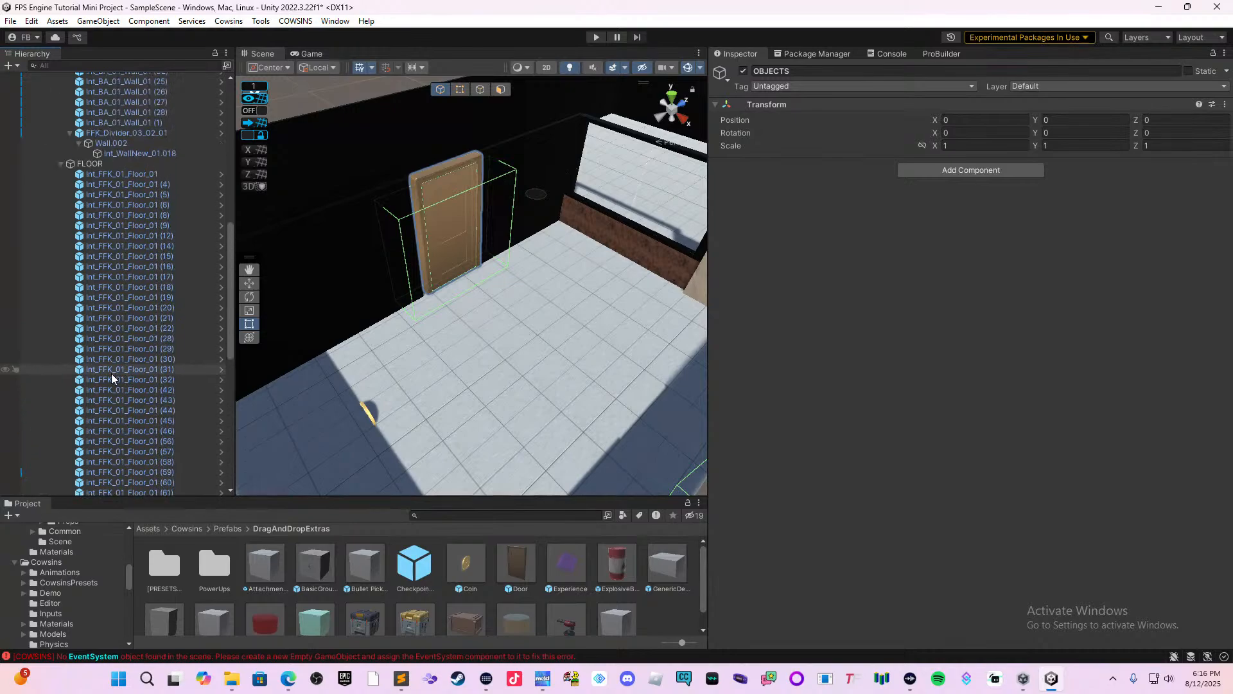
scroll(113, 379, "up", 3)
left_click(89, 241)
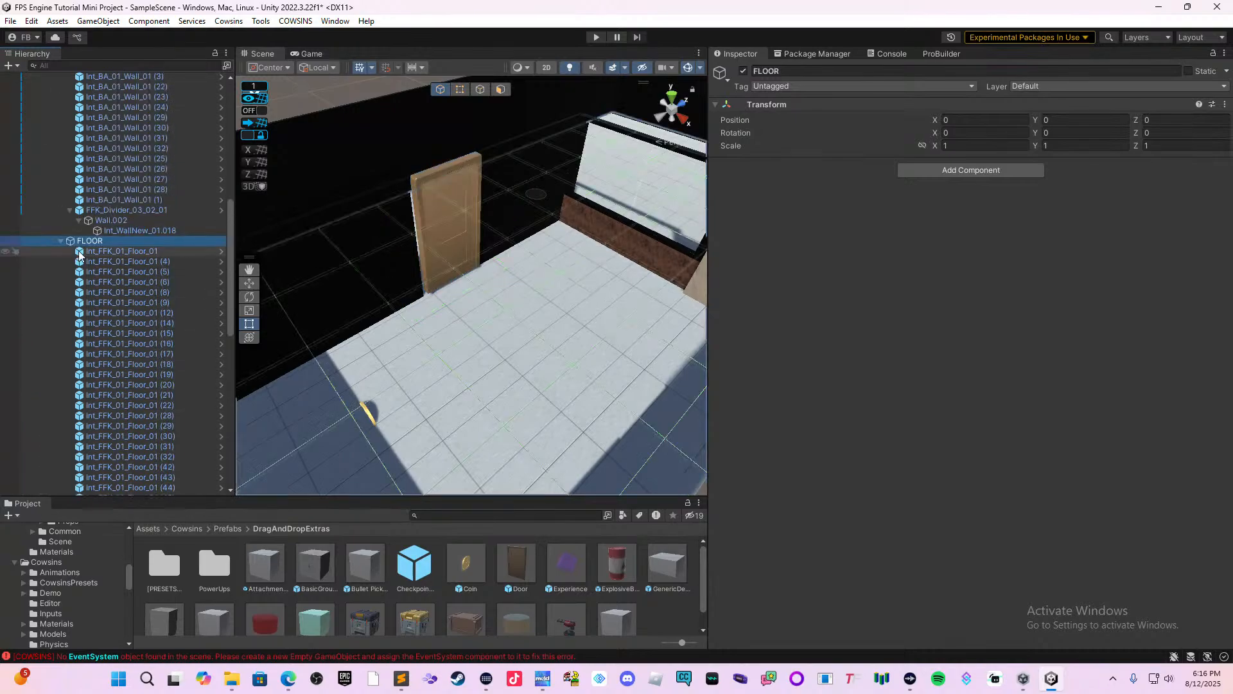
scroll(79, 255, "up", 14)
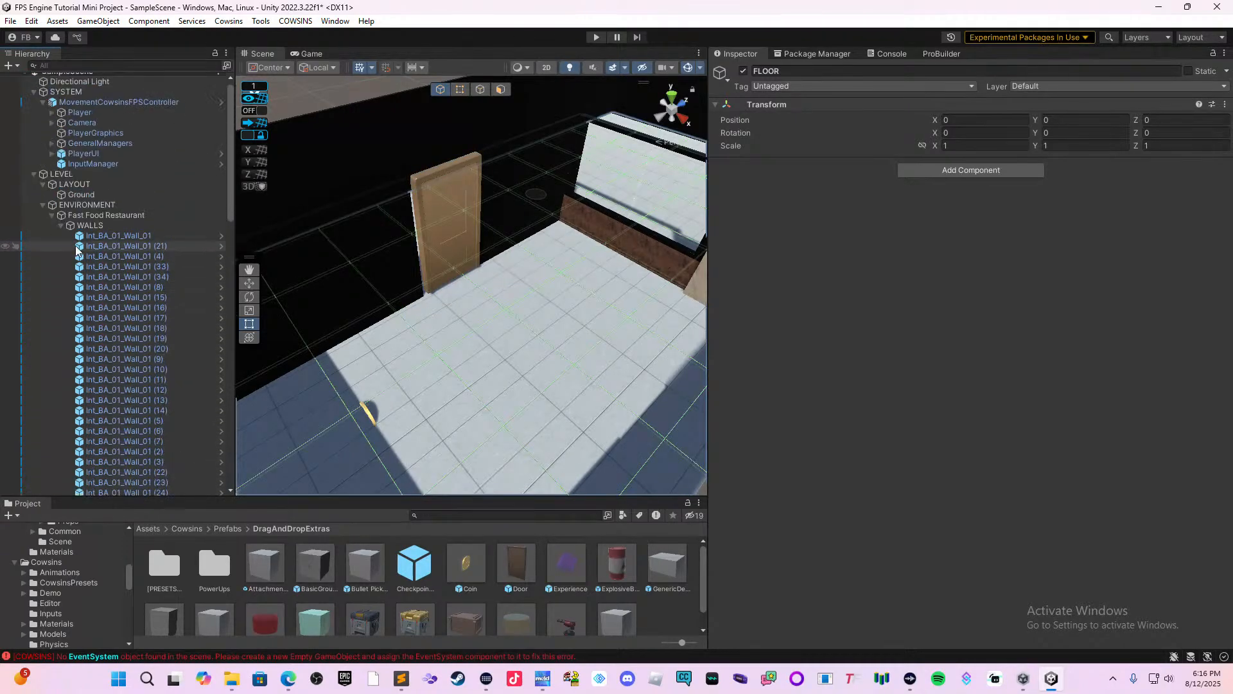
left_click(43, 205)
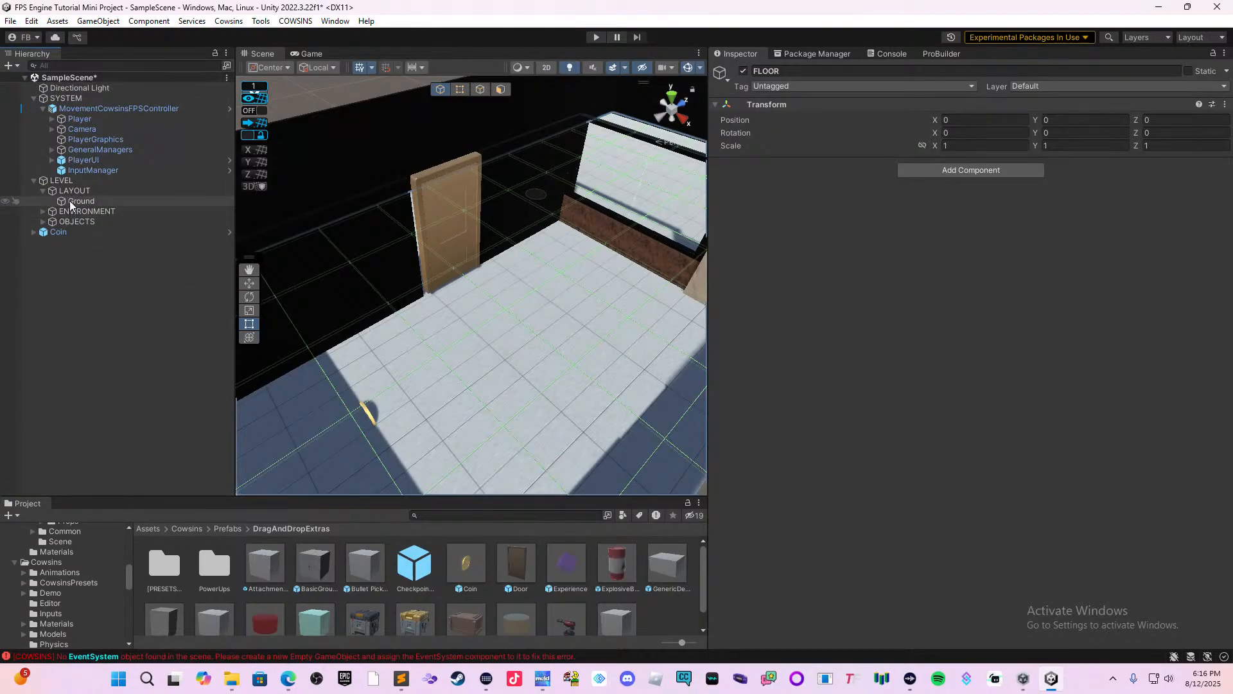
Create an empty child object under LEVEL and name it GAME OBJECTS.
right_click(67, 180)
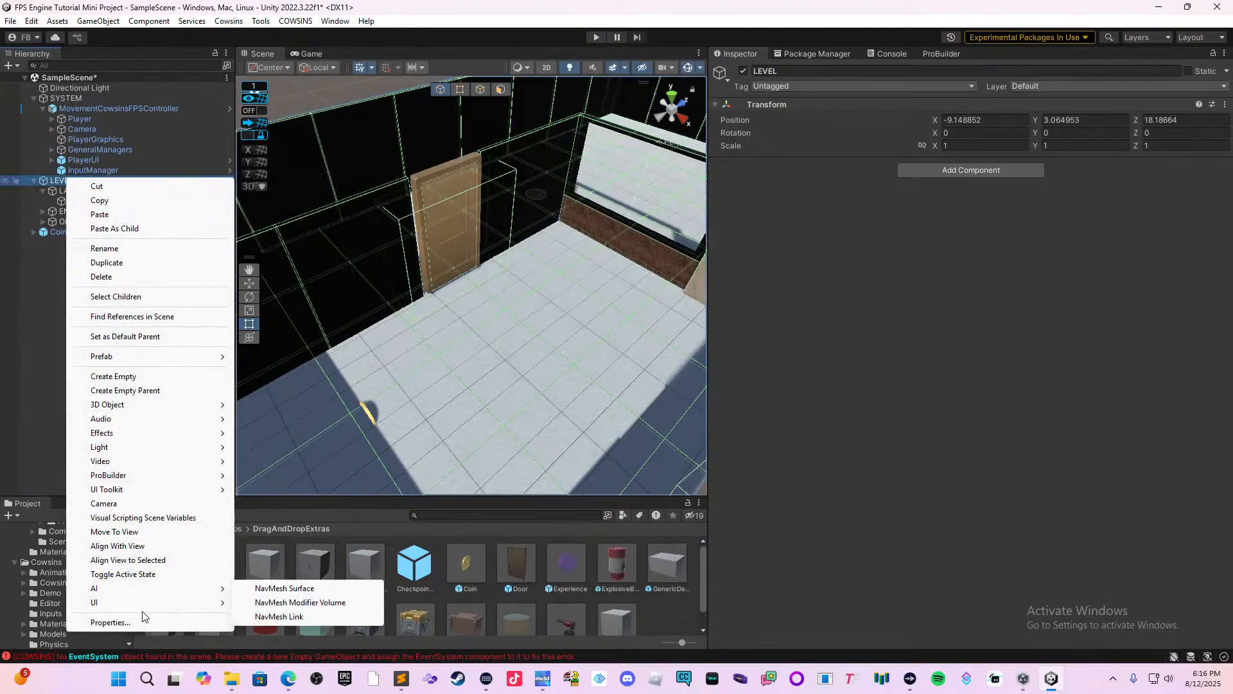
left_click(187, 377)
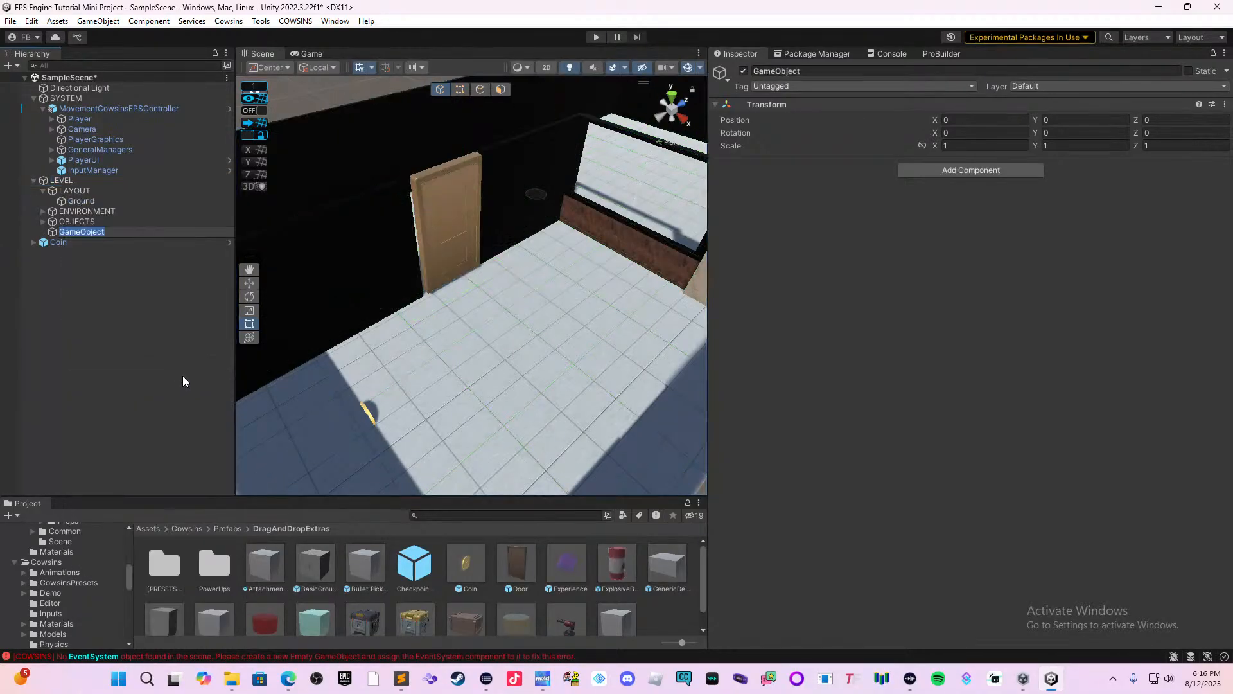
type("GAME ONBJ")
type("BJE")
type("CTS")
key("Return")
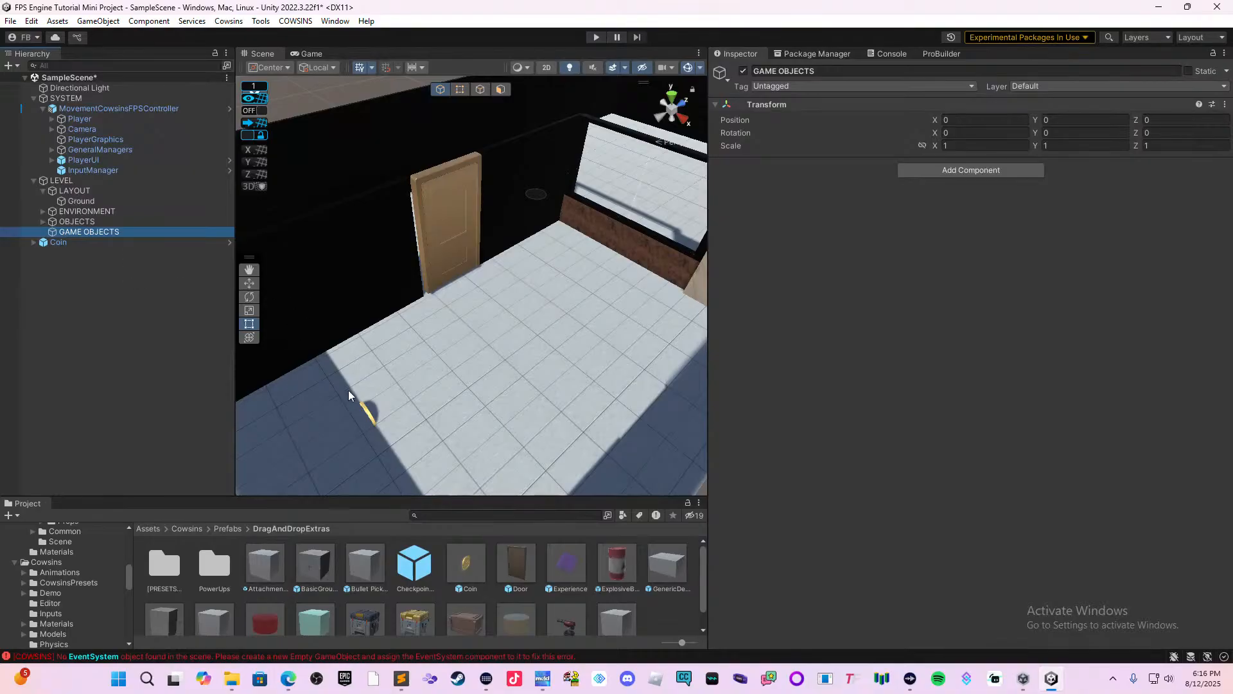
Select the placed Coin in the scene and parent it under GAME OBJECTS.
left_click_drag(459, 574, 458, 555)
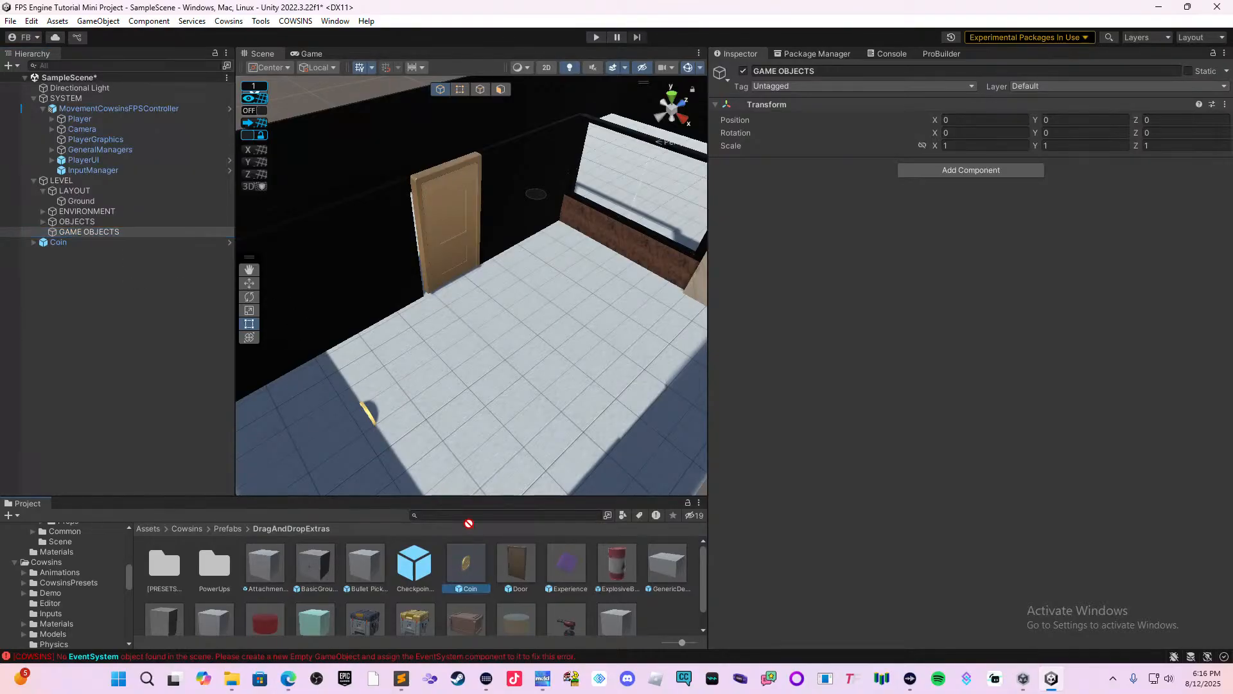
left_click(367, 416)
left_click_drag(368, 417, 366, 415)
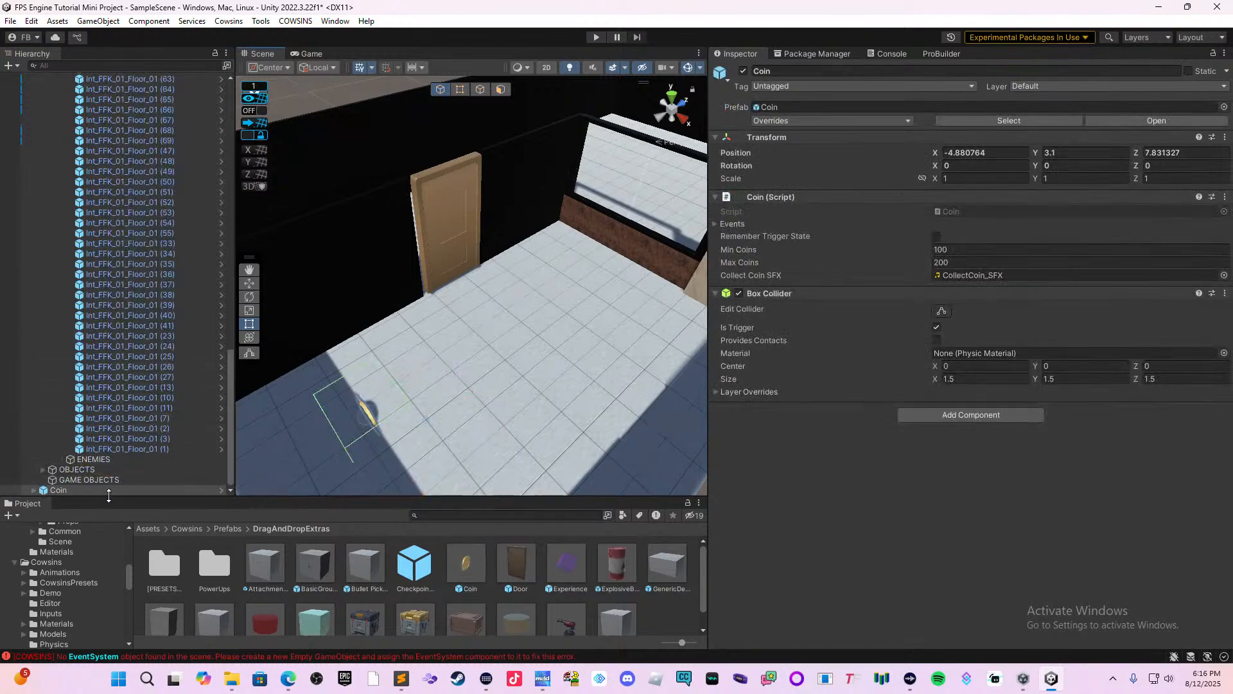
left_click_drag(112, 490, 142, 480)
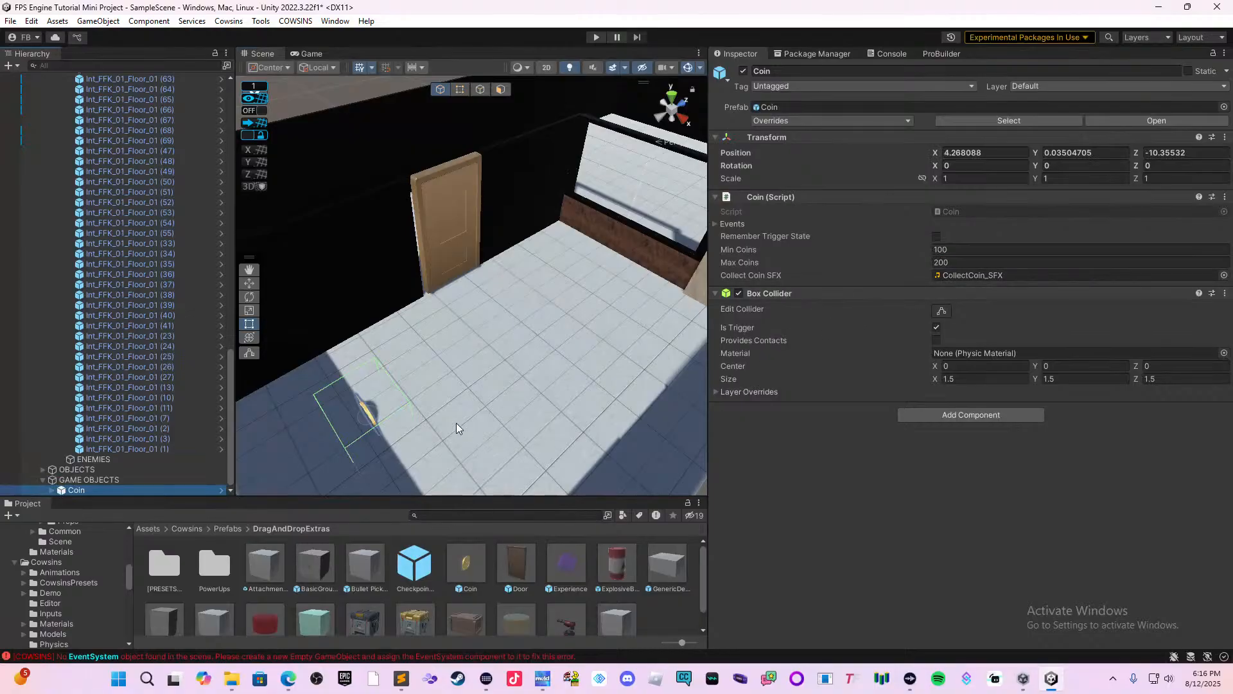
Set the Coin's Min Coins to 10 and replace its Max Coins value.
left_click(140, 494)
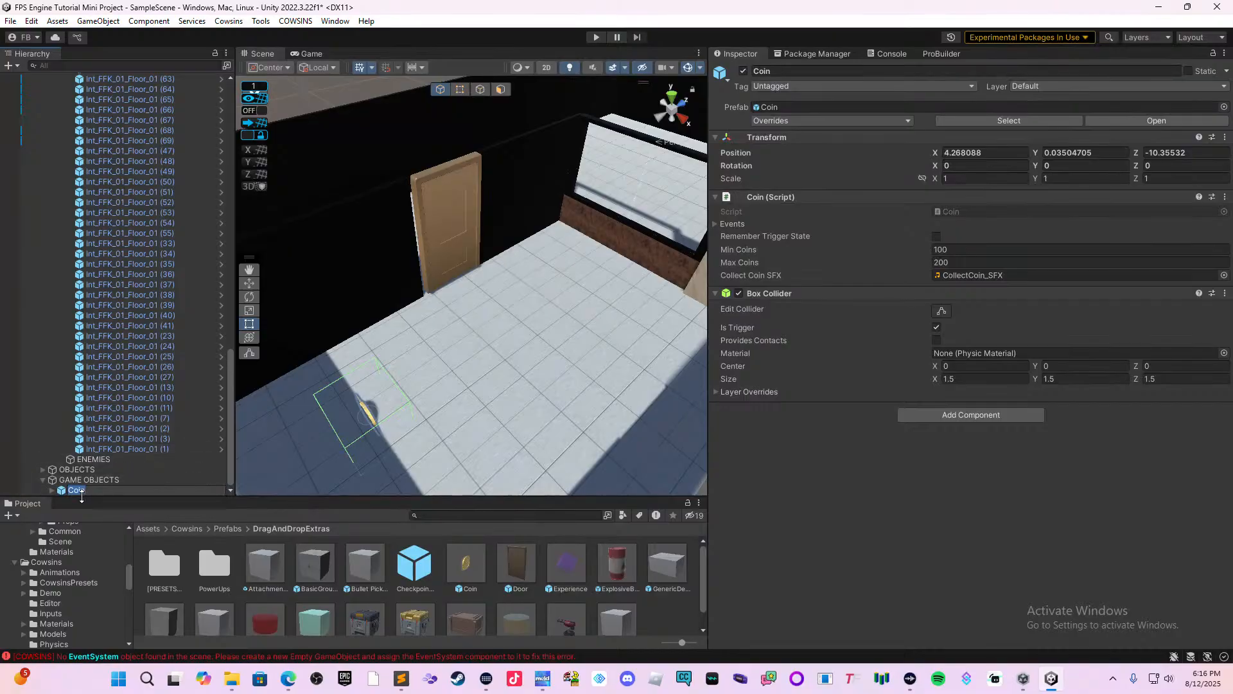
left_click(59, 492)
left_click(57, 491)
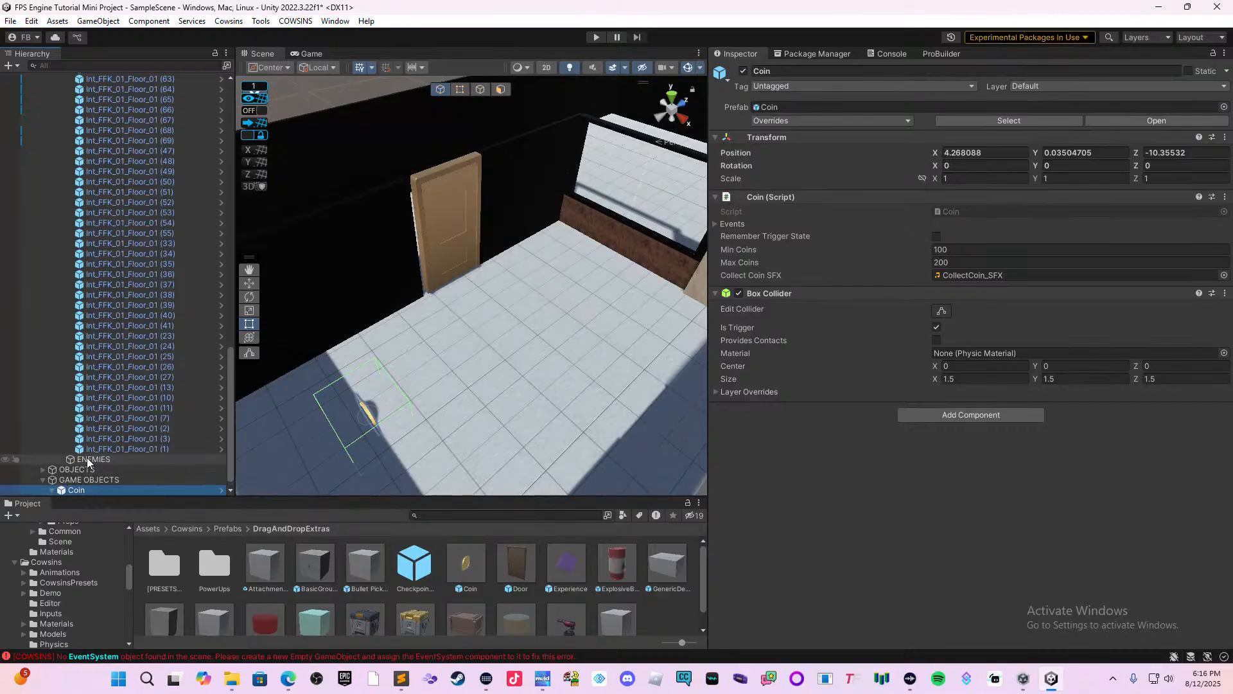
left_click(97, 491)
left_click(80, 480)
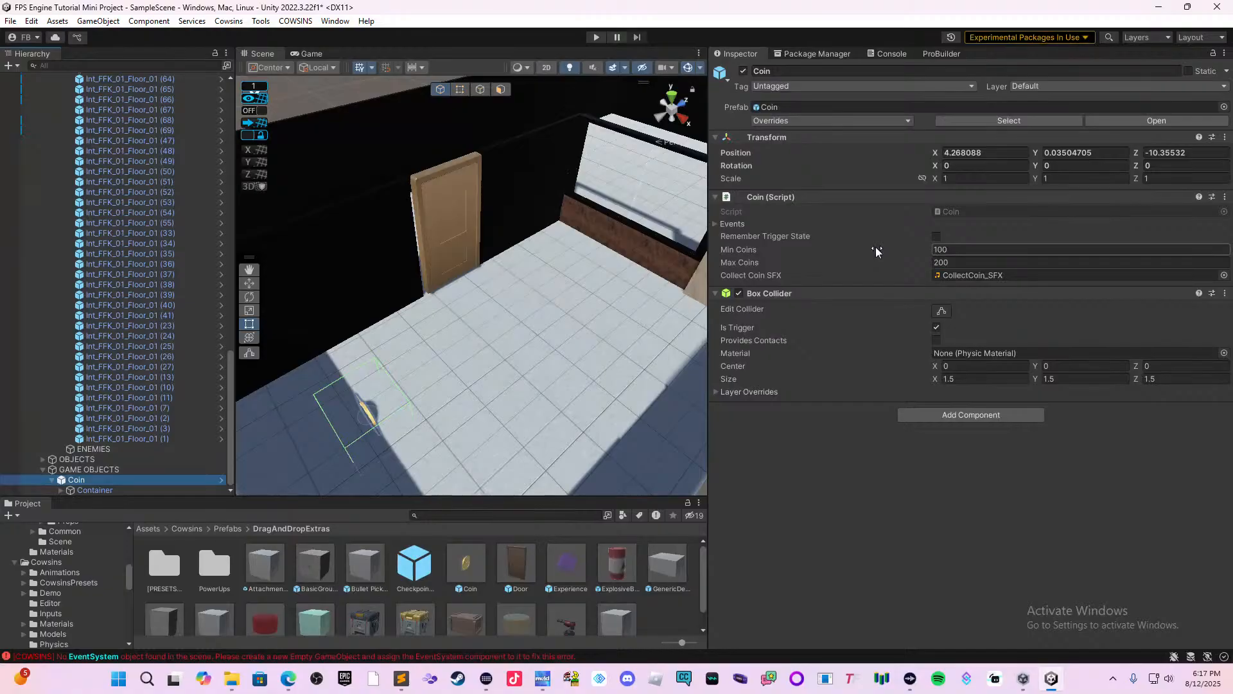
left_click(940, 249)
type("10")
key("Tab")
type("2")
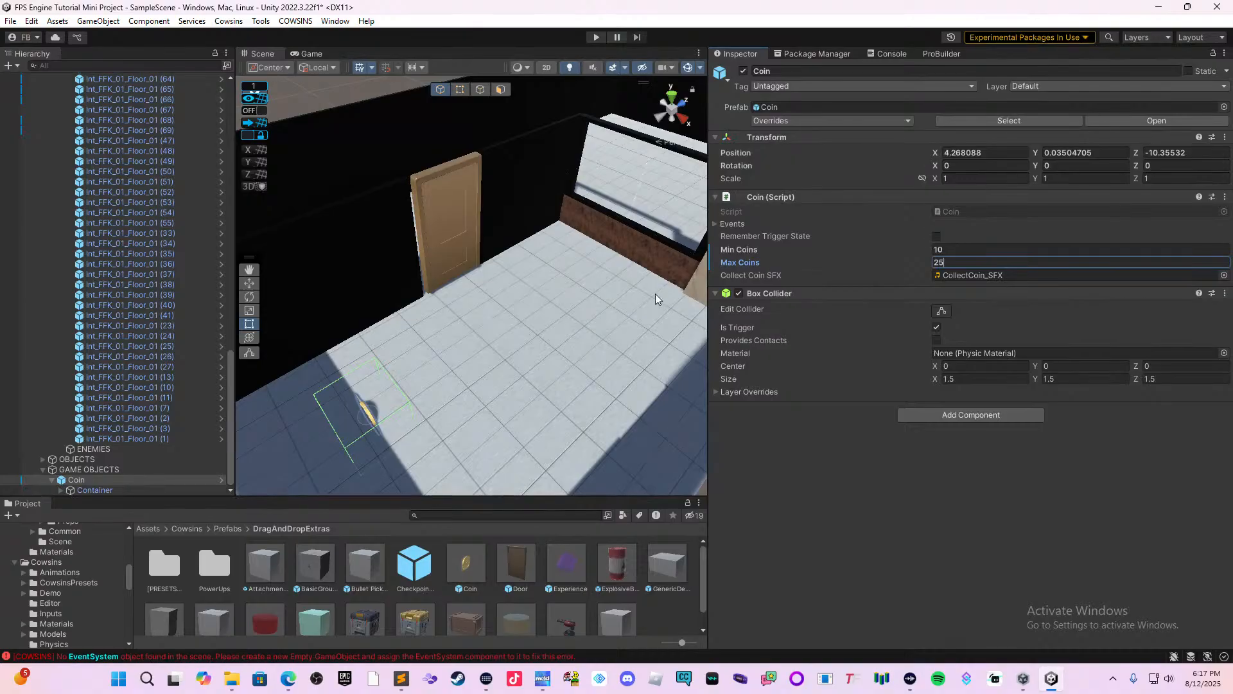
Duplicate the Coin three times and arrange the copies into a two-by-two cluster, offset about 1.5 units in X and 0.75 in Z.
left_click(52, 478)
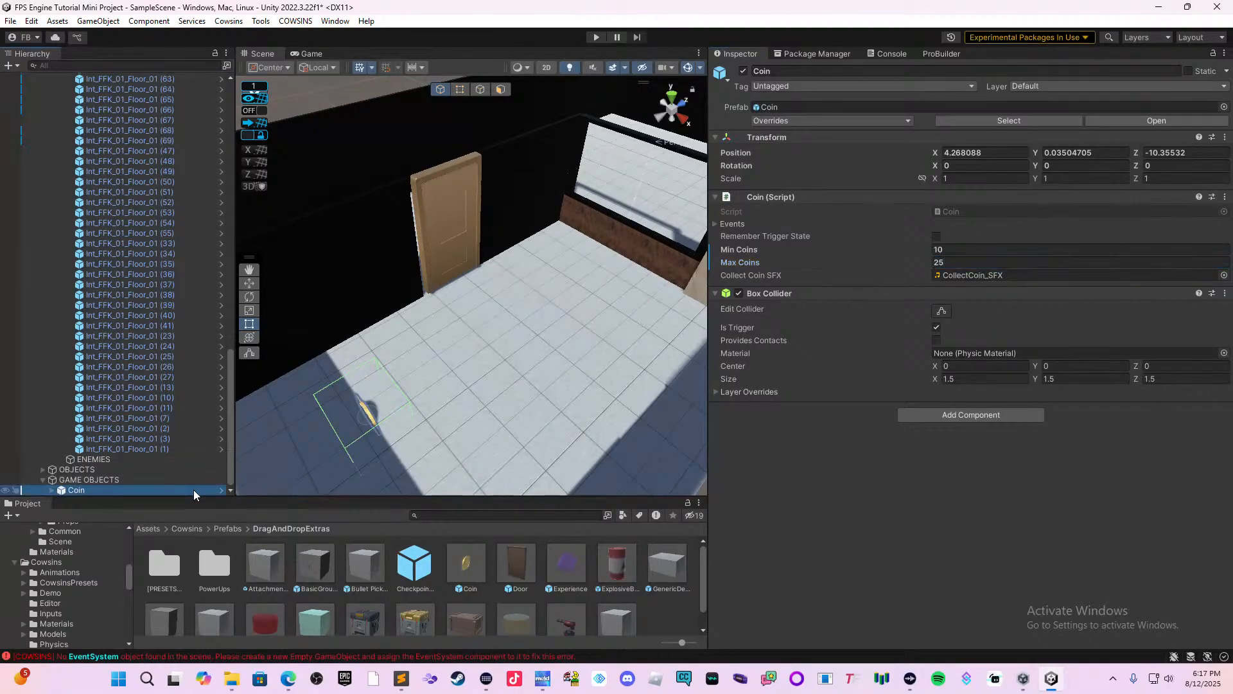
key("ctrl+d")
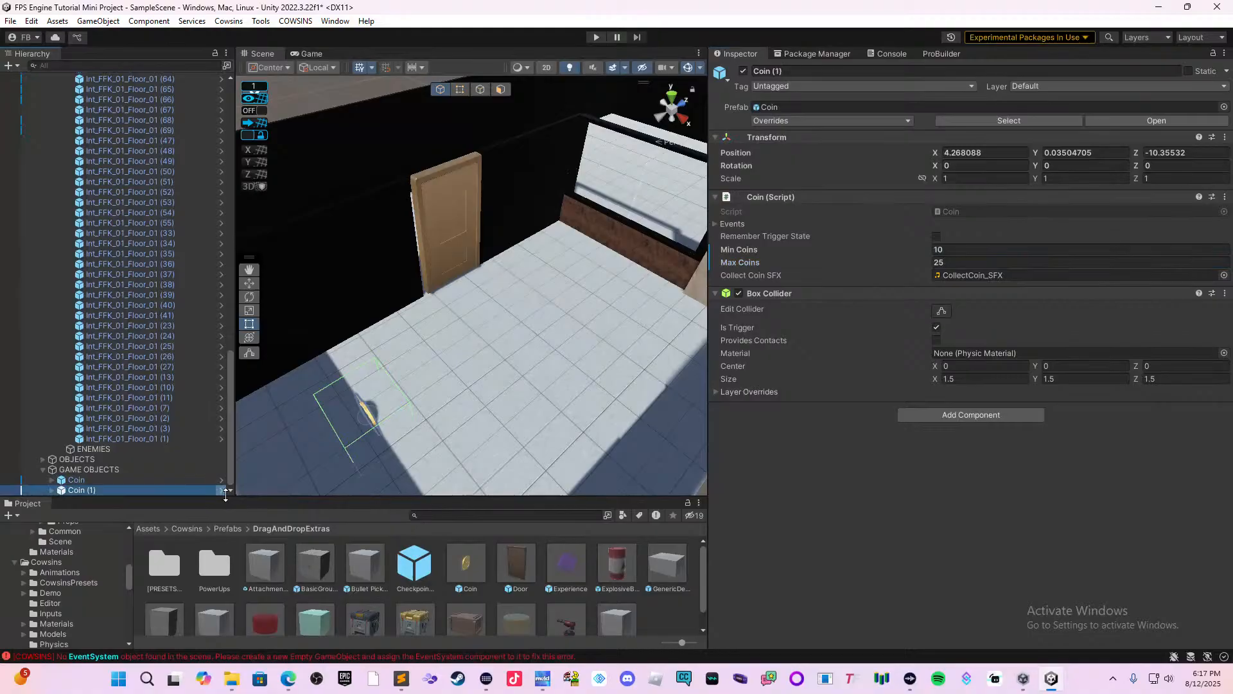
left_click(250, 283)
left_click_drag(414, 388, 440, 379)
key("ctrl+d")
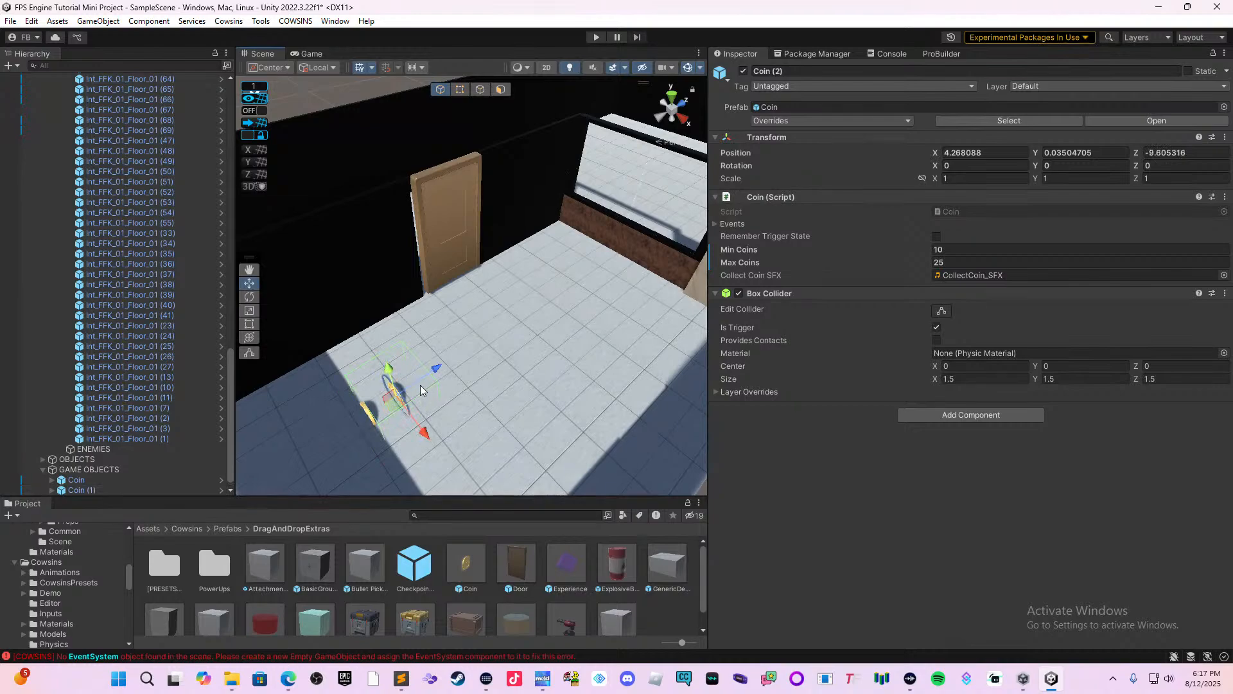
left_click_drag(422, 430, 464, 481)
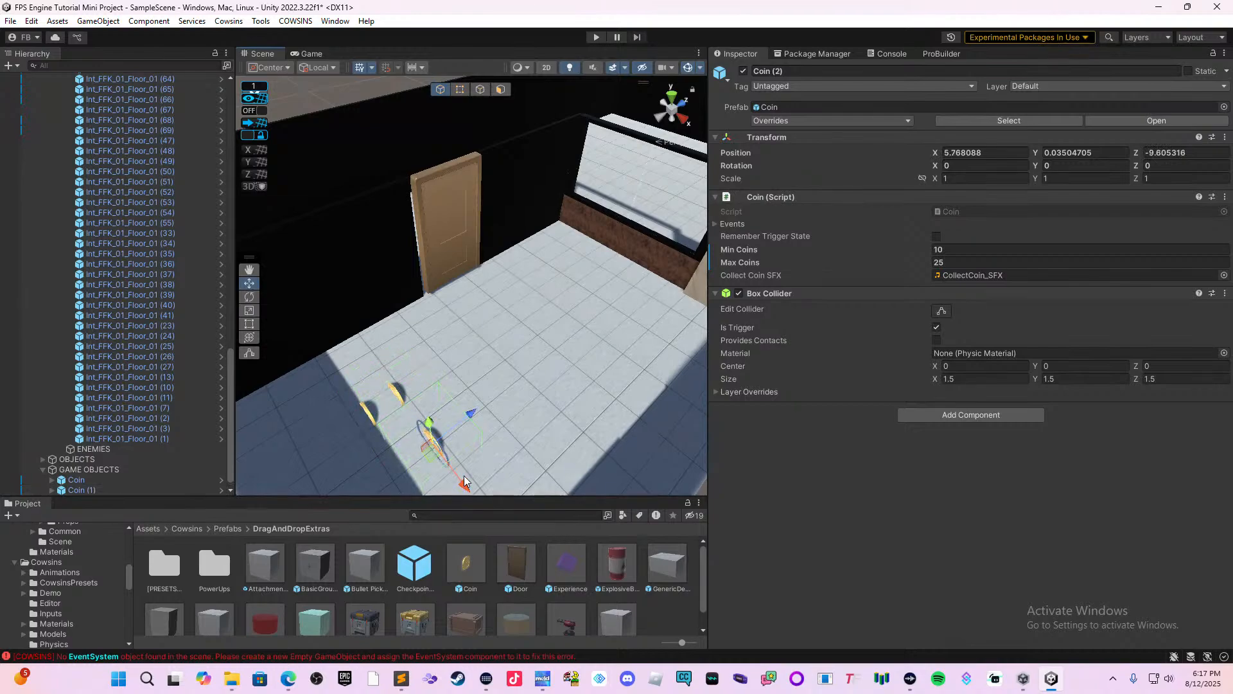
key("ctrl+d")
left_click_drag(469, 415, 438, 425)
middle_click_drag(437, 425, 580, 297)
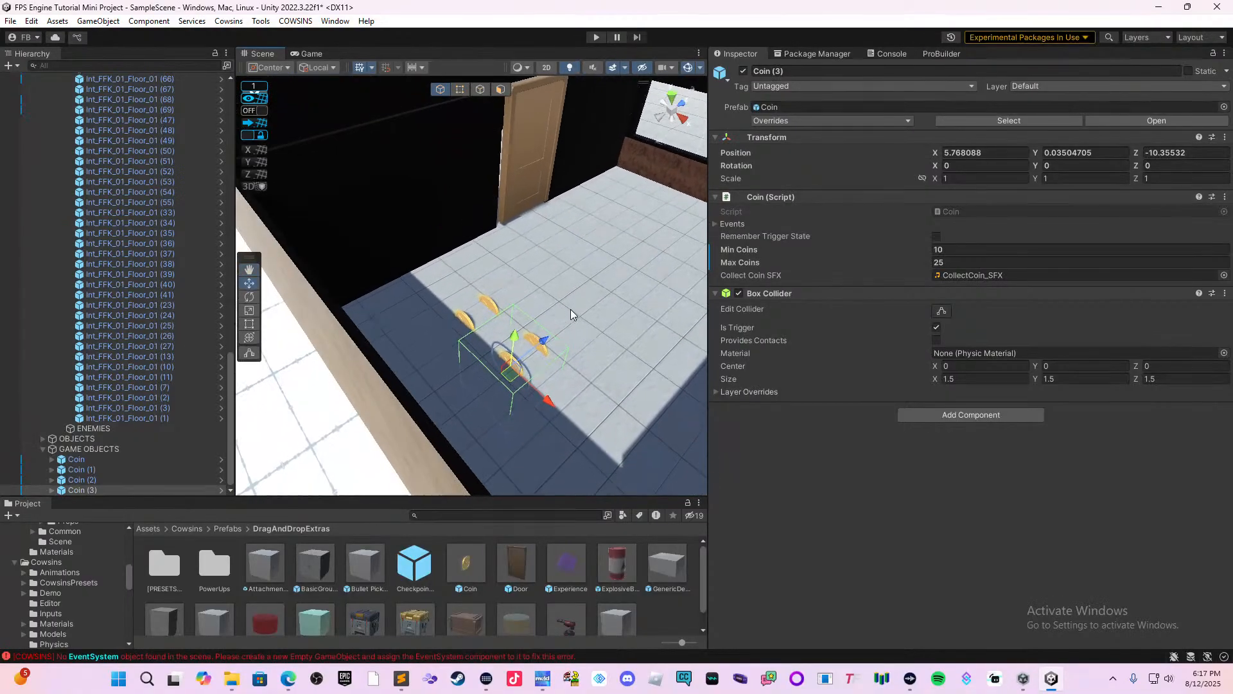
Select all four coins, raise them together above the floor, and save the scene.
key("super")
key("super")
left_click(466, 321, "ctrl")
left_click(485, 309, "ctrl")
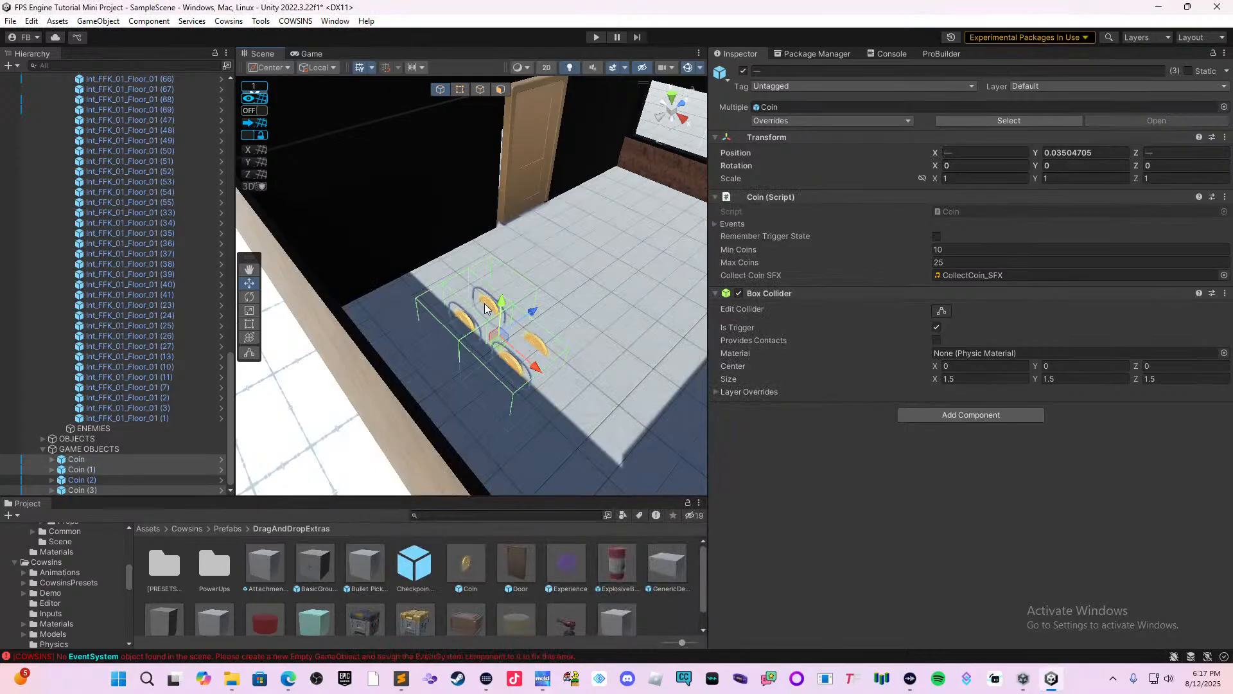
left_click_drag(503, 301, 507, 271)
key("ctrl+z")
left_click(536, 345, "ctrl")
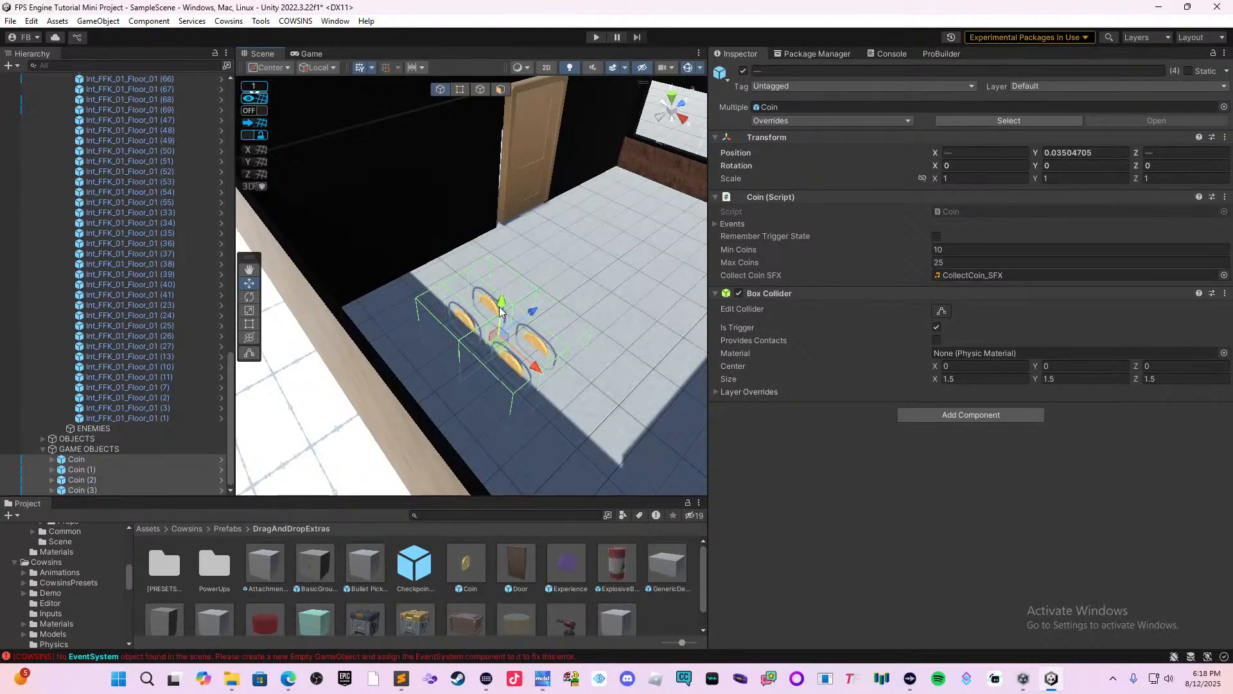
left_click_drag(501, 312, 505, 282)
right_click_drag(510, 285, 534, 265)
middle_click_drag(533, 265, 468, 262)
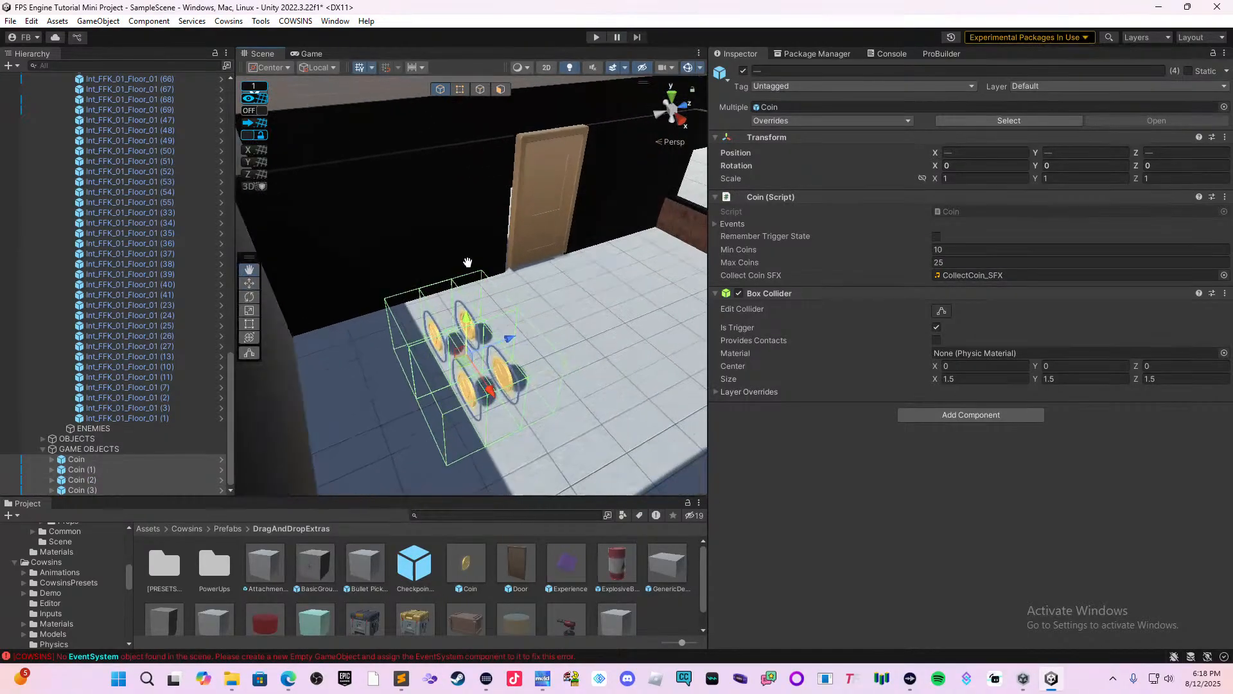
right_click_drag(467, 262, 417, 280)
middle_click_drag(417, 280, 394, 227)
key("ctrl+s")
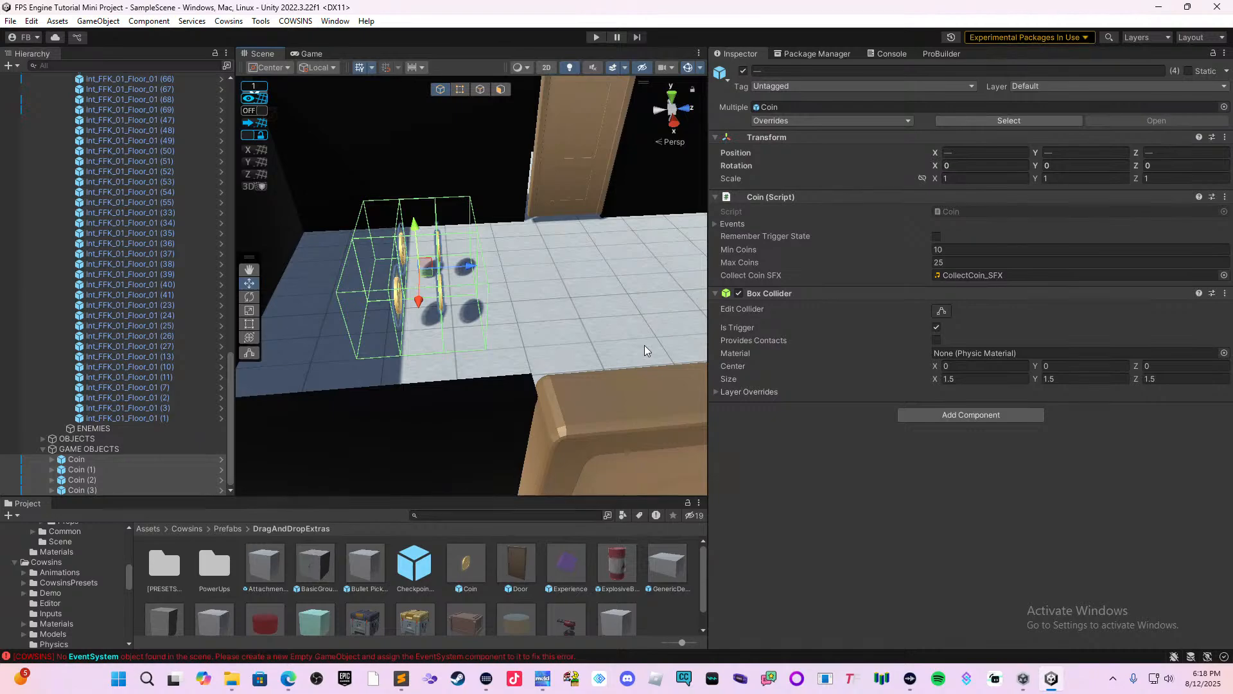
Start play mode and walk the player into the restaurant up to the closed door in the black wall.
left_click(430, 350)
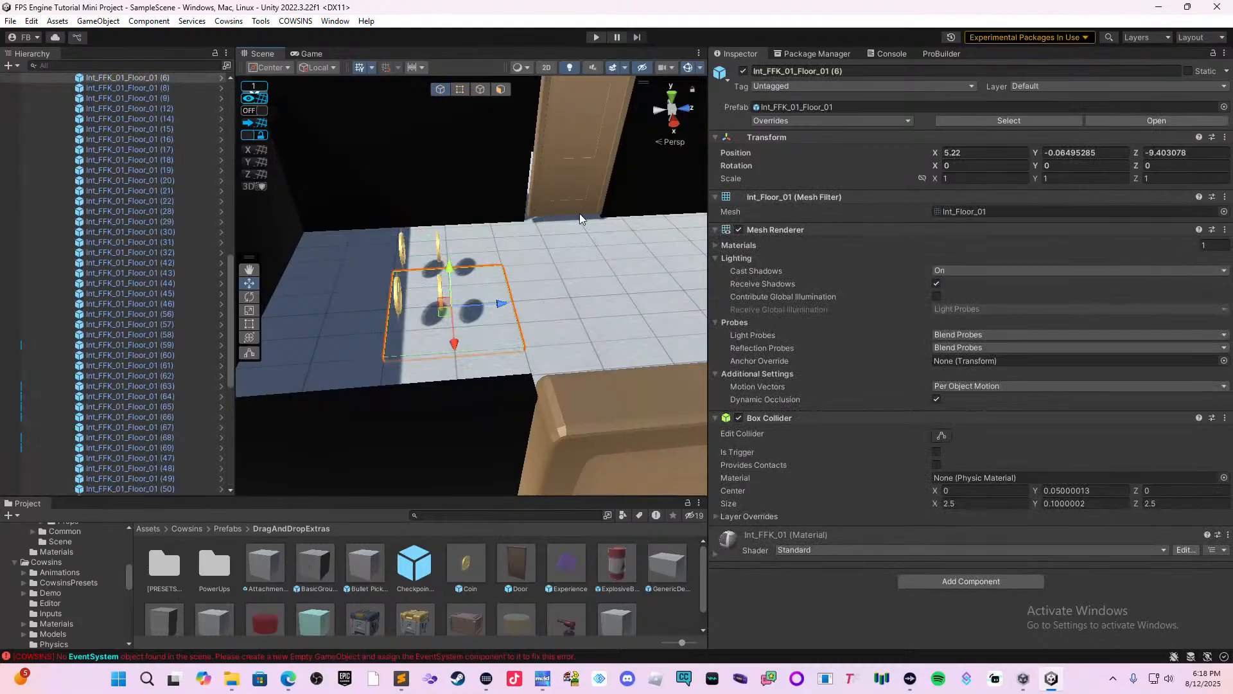
left_click(595, 35)
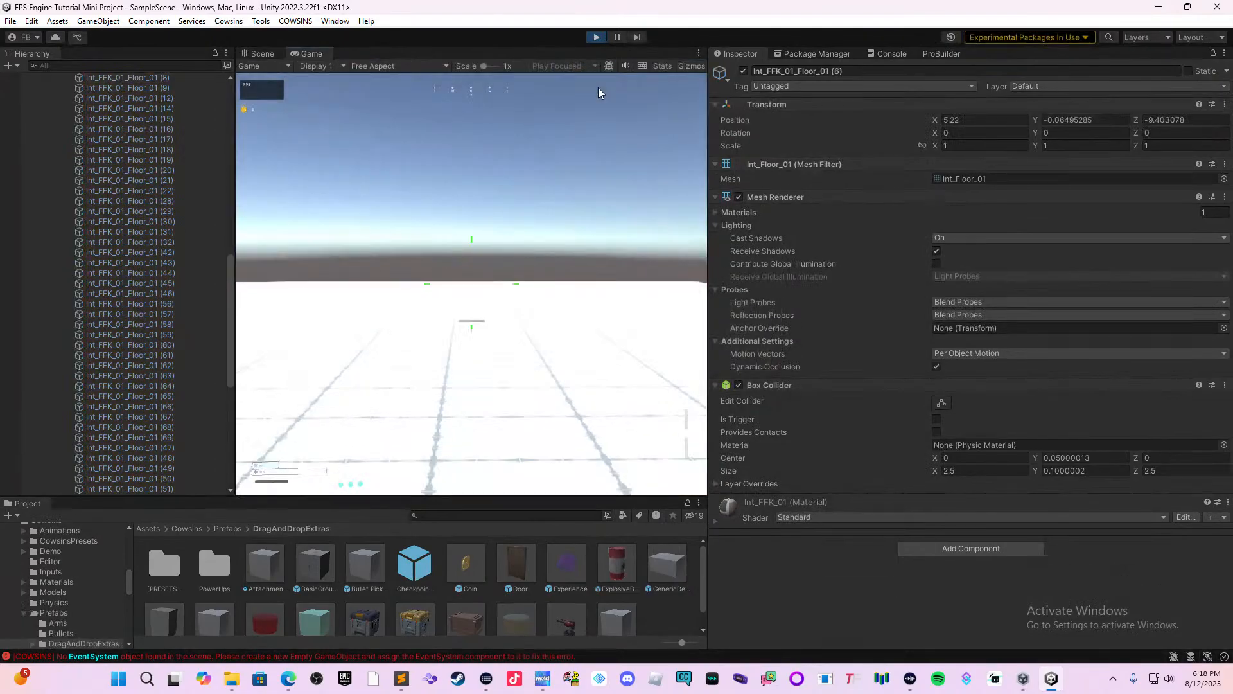
left_click(536, 303)
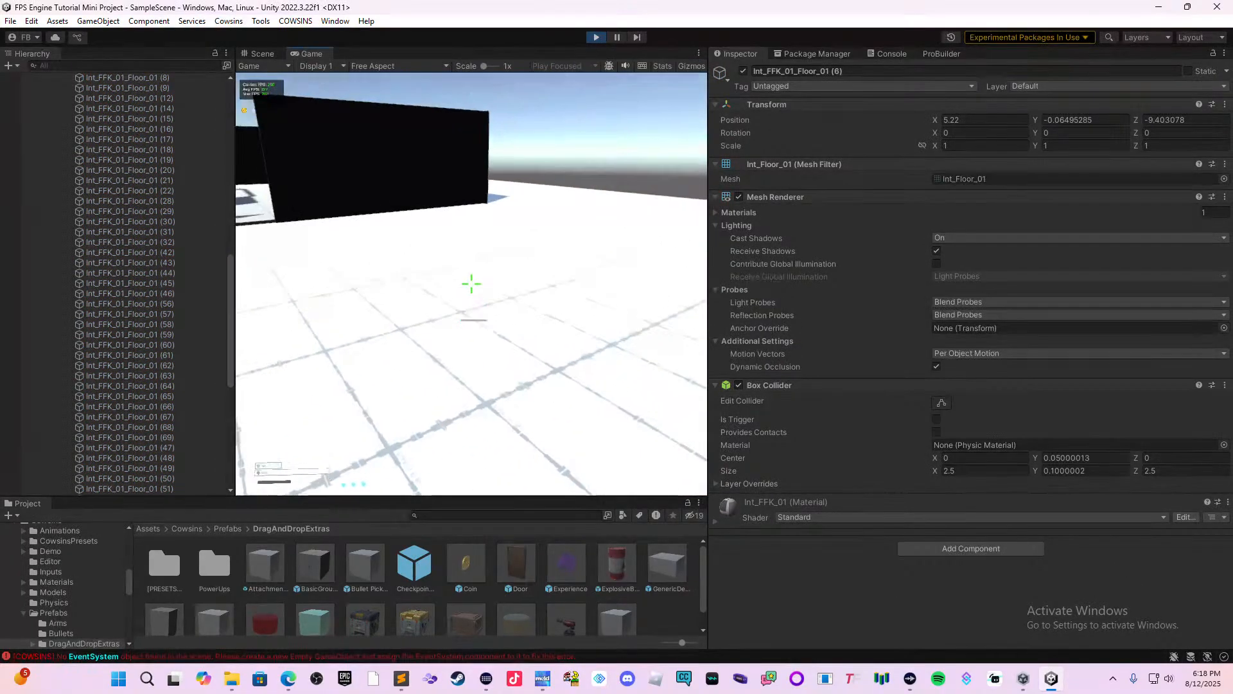
key("w")
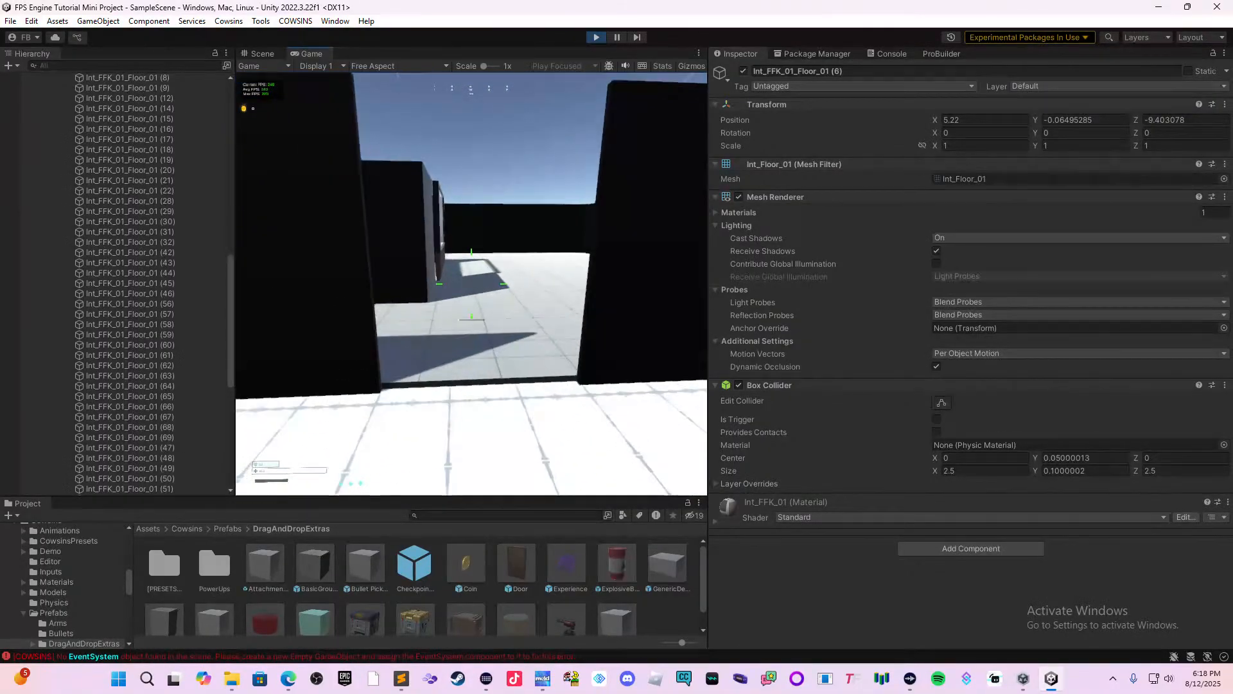
key("w")
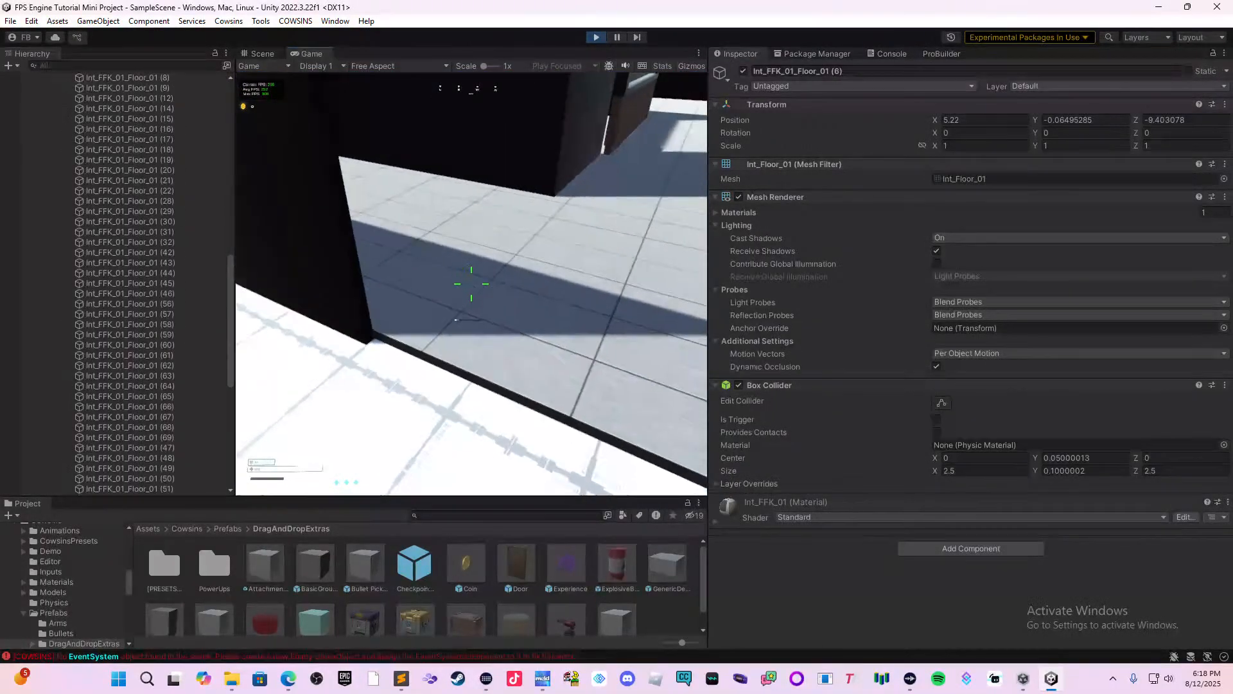
key("w")
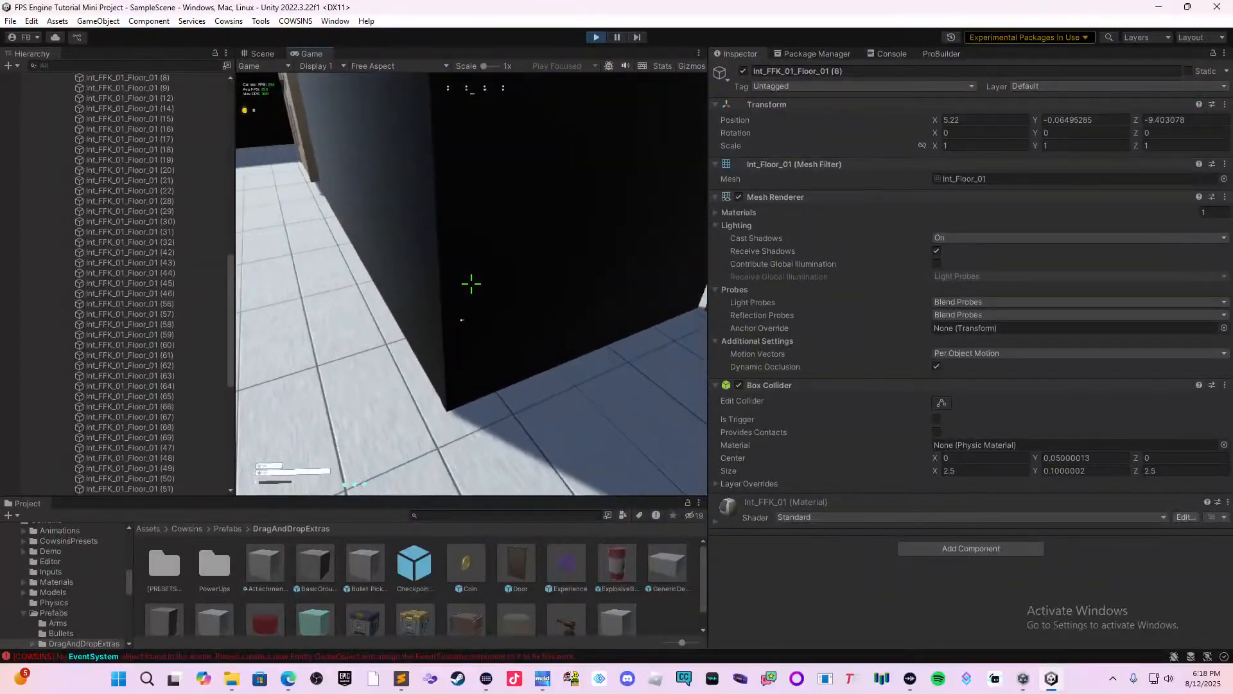
key("w")
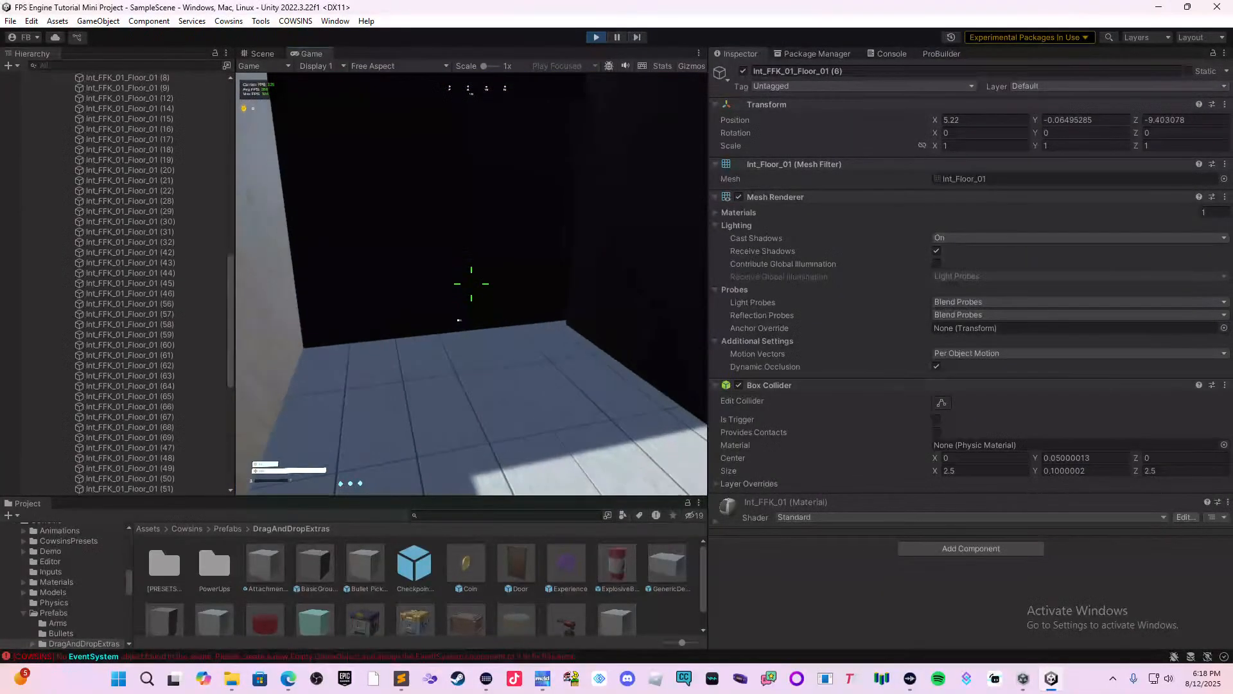
key("w")
key("v")
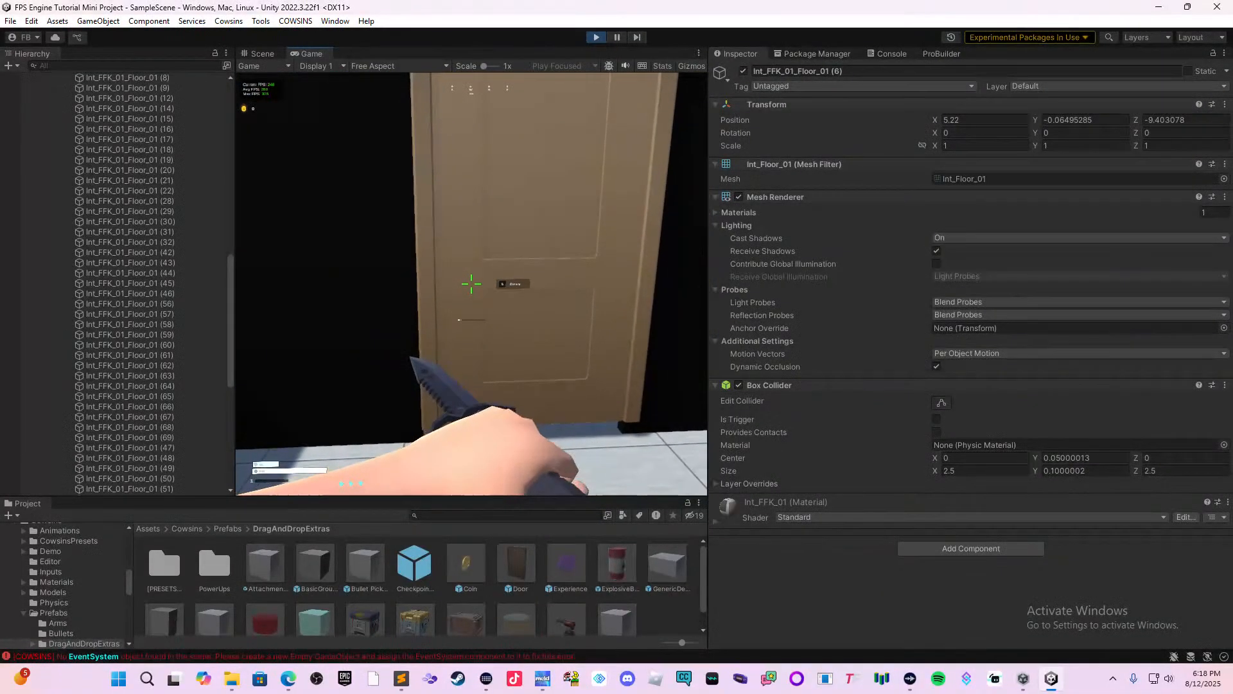
Open the door and walk the player through the coins in the room to test collecting them.
key("e")
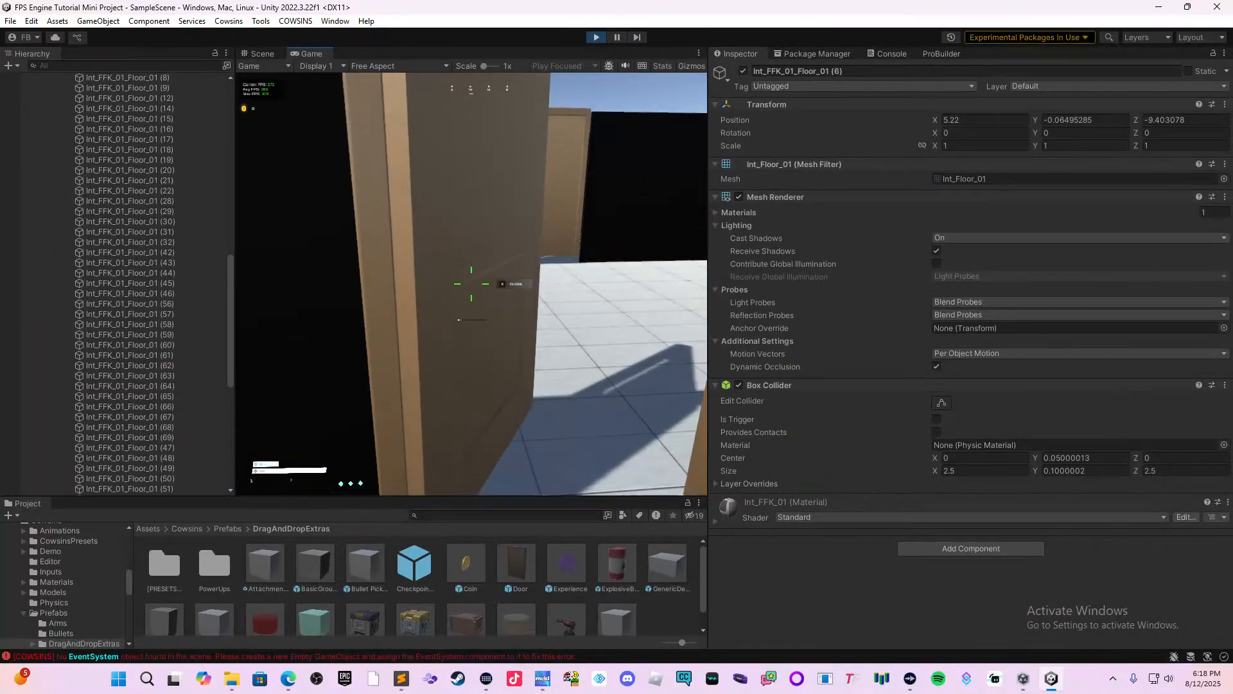
key("w")
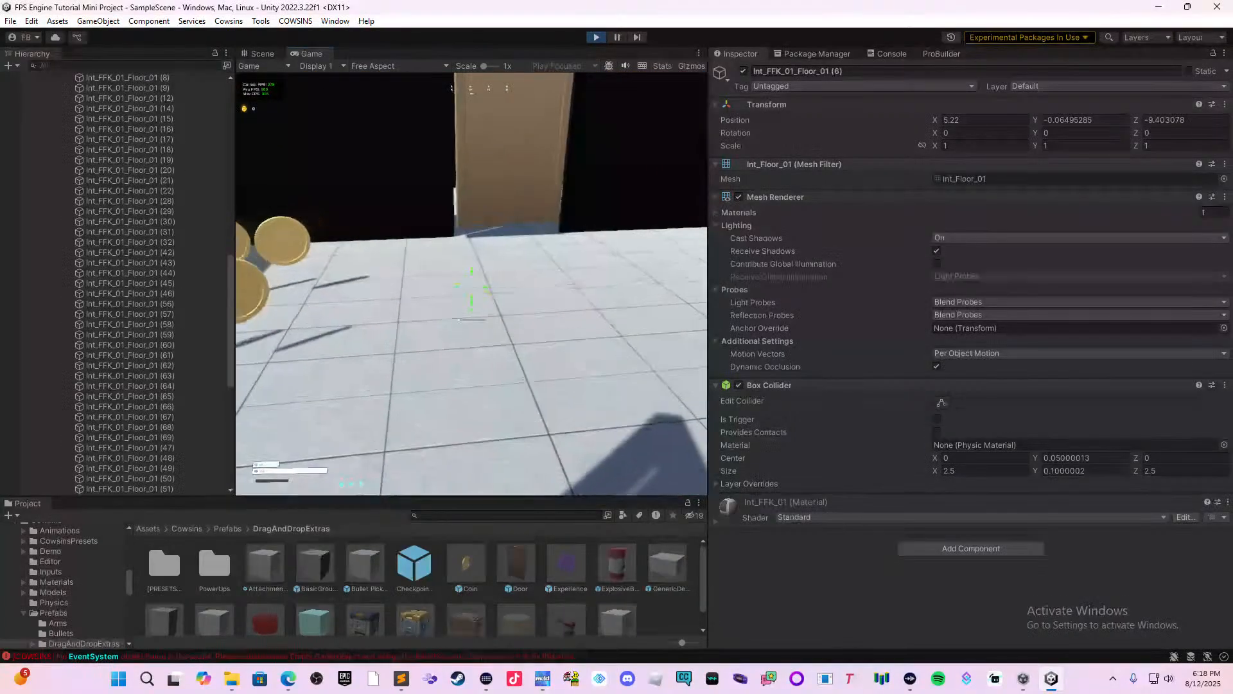
key("w")
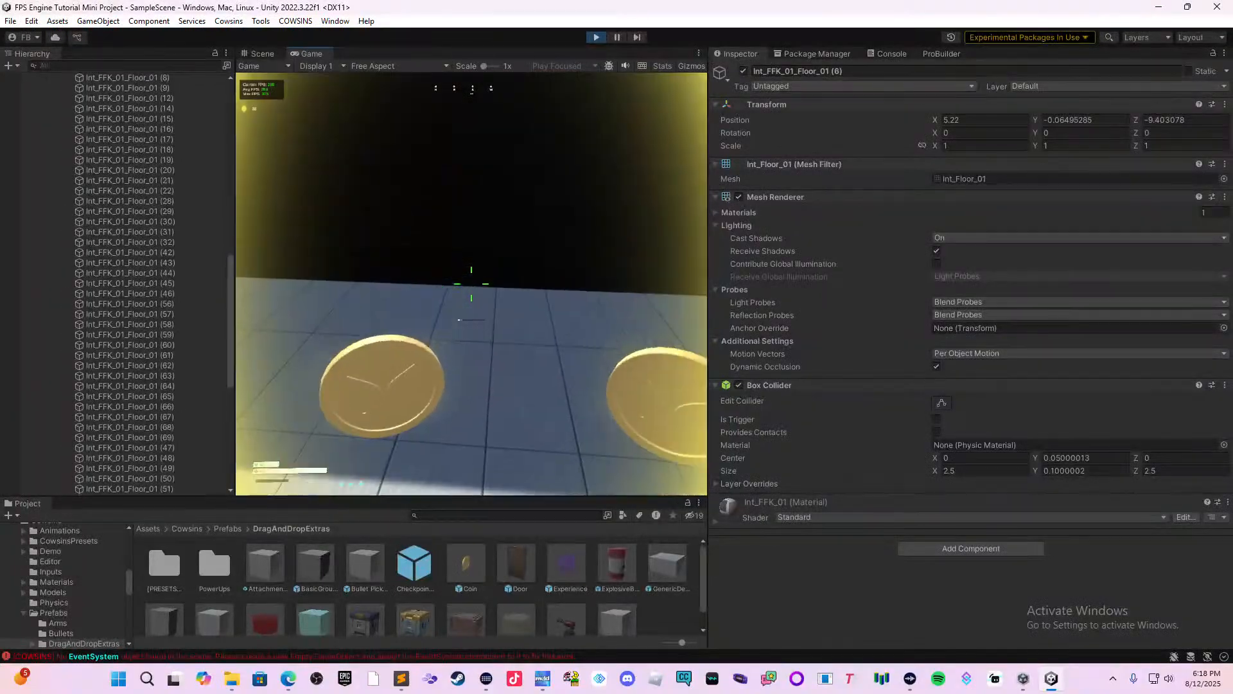
key("w")
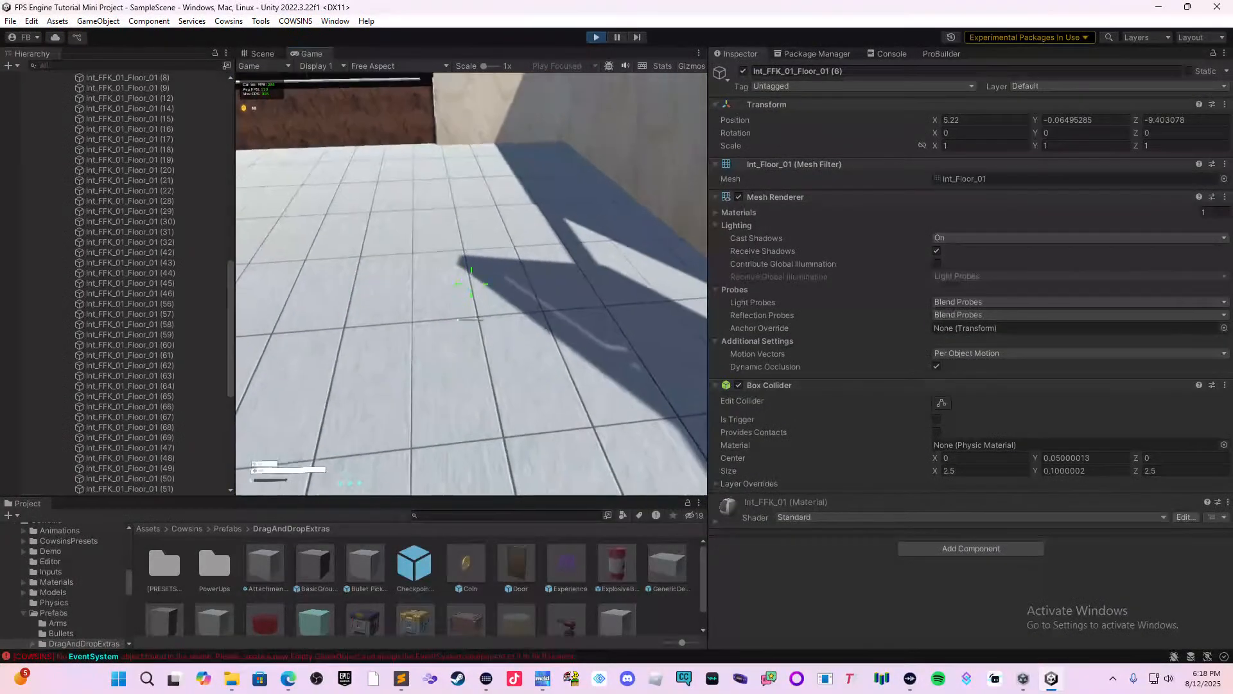
Release the cursor from the running game and widen the Game view.
key("super")
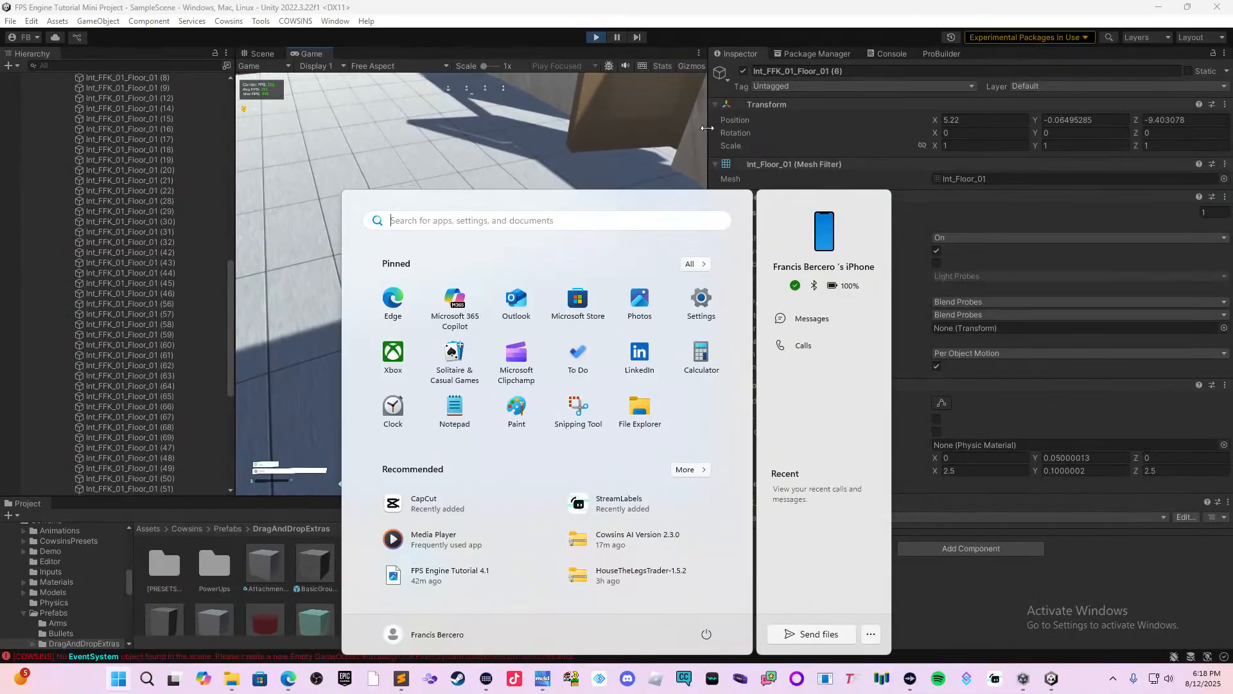
left_click(739, 129)
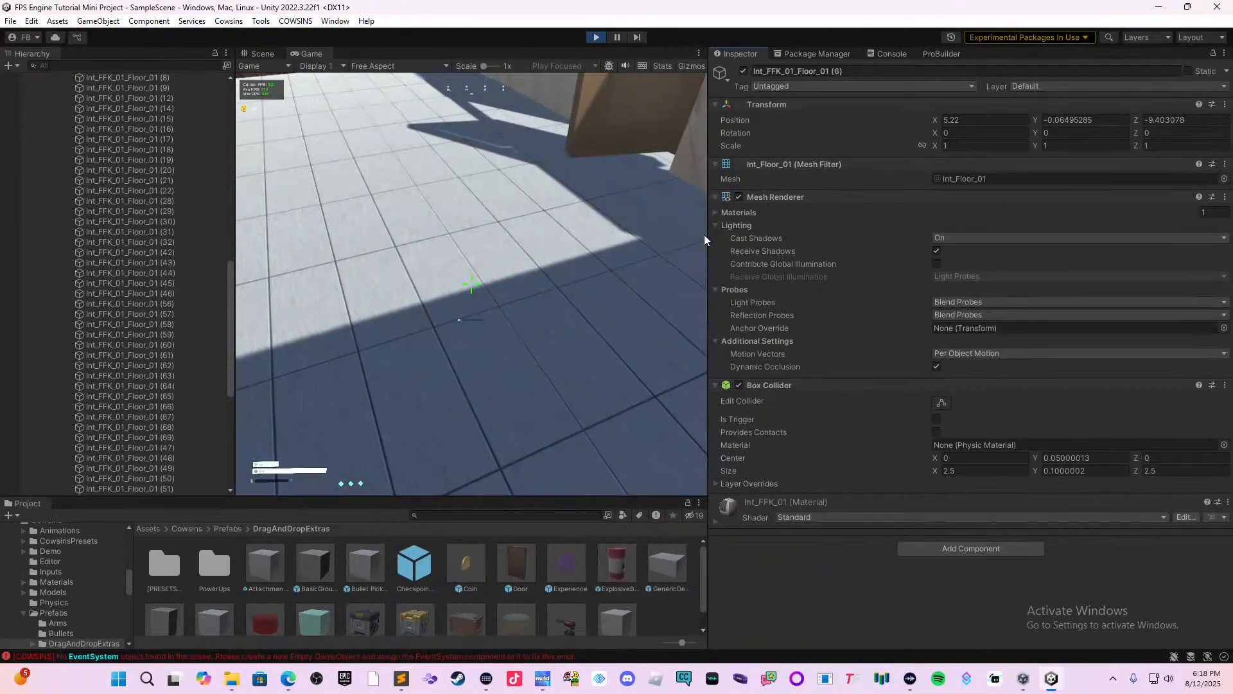
left_click_drag(704, 234, 814, 276)
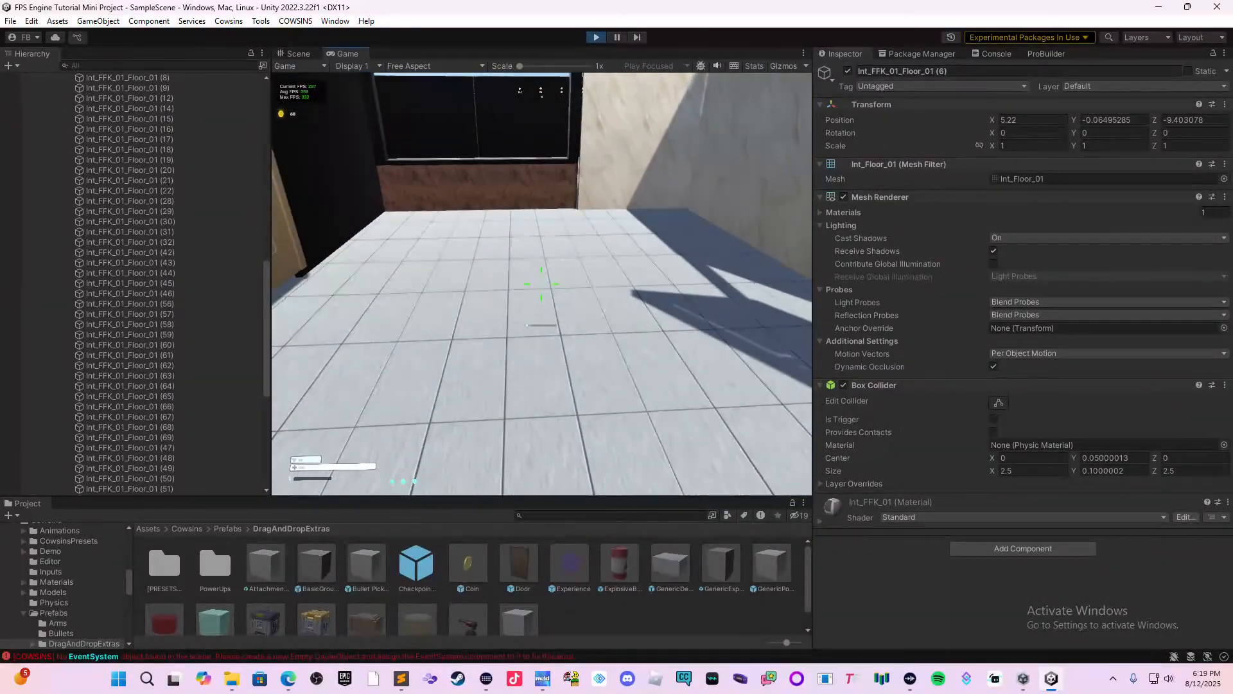
Walk the player up to and around the door in the marble wall to test it from both sides.
key("w")
key("v")
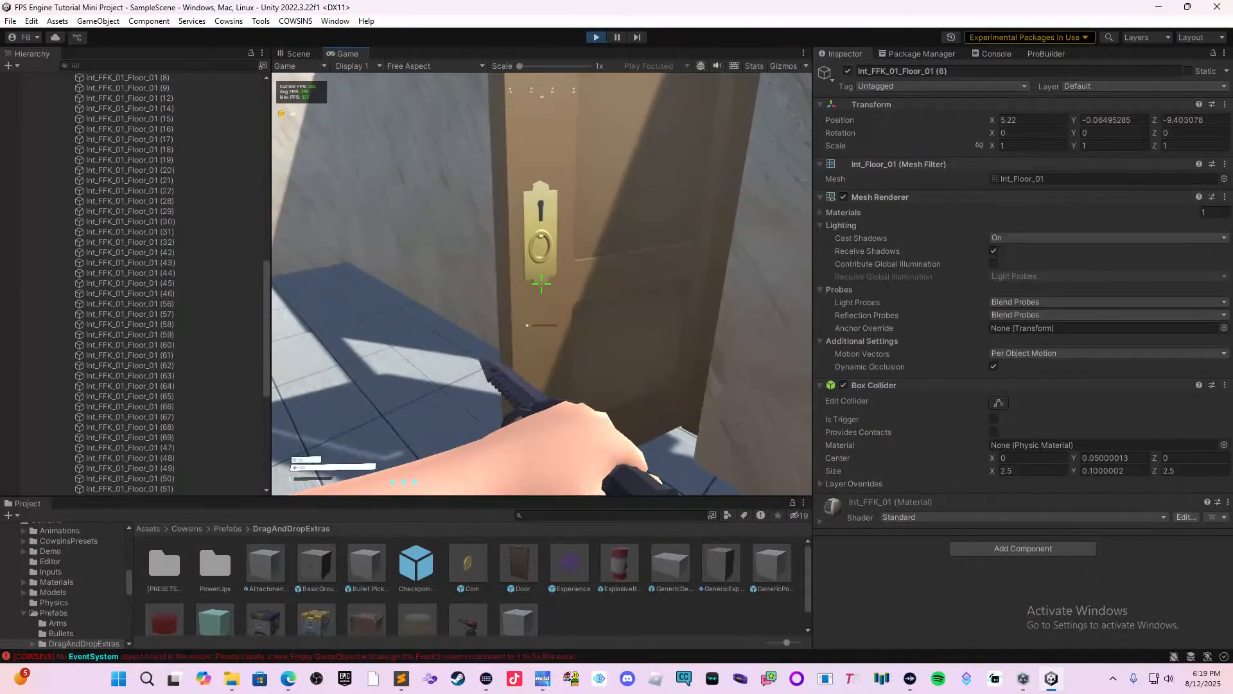
key("w")
key("a")
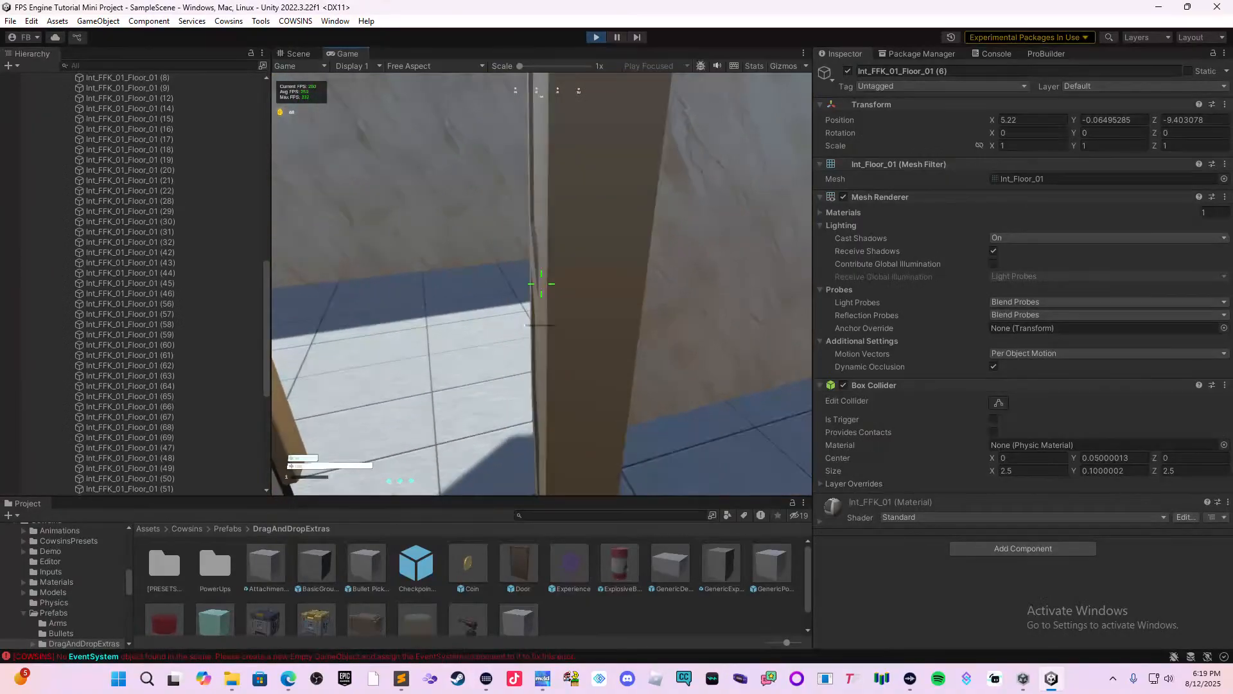
key("d")
key("s")
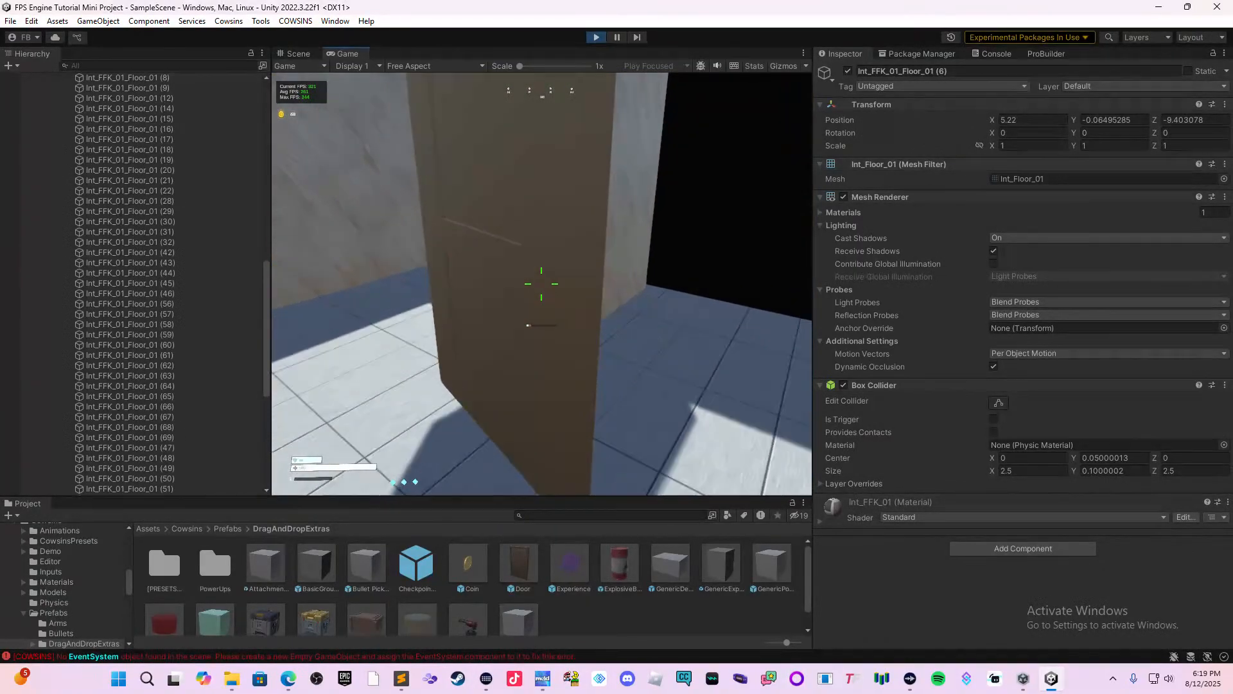
key("a")
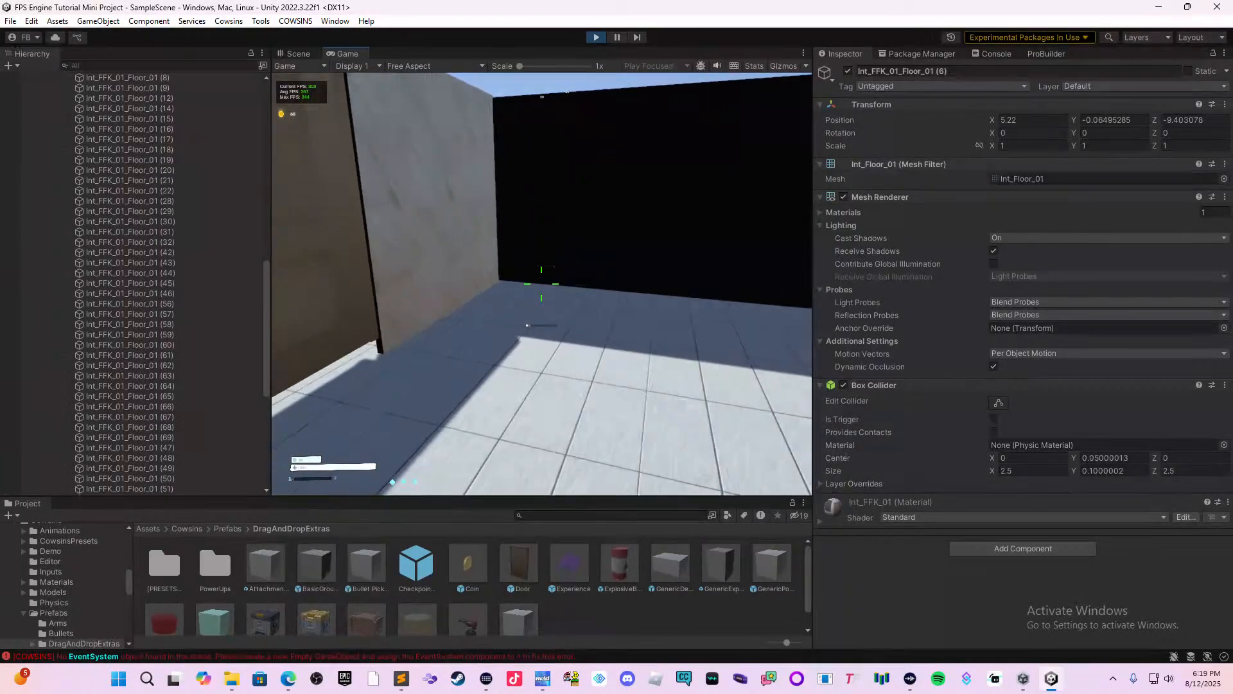
Open the door in the black wall, walk the player through, and close it from the marble side.
key("w")
key("s")
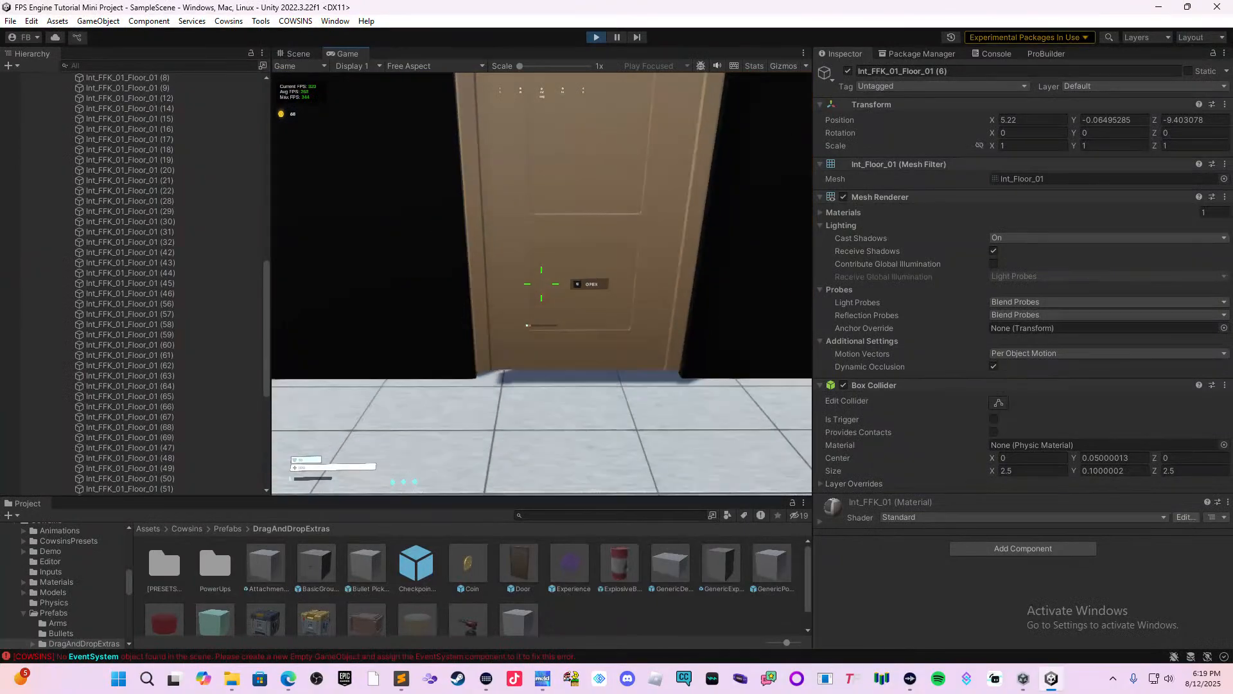
key("e")
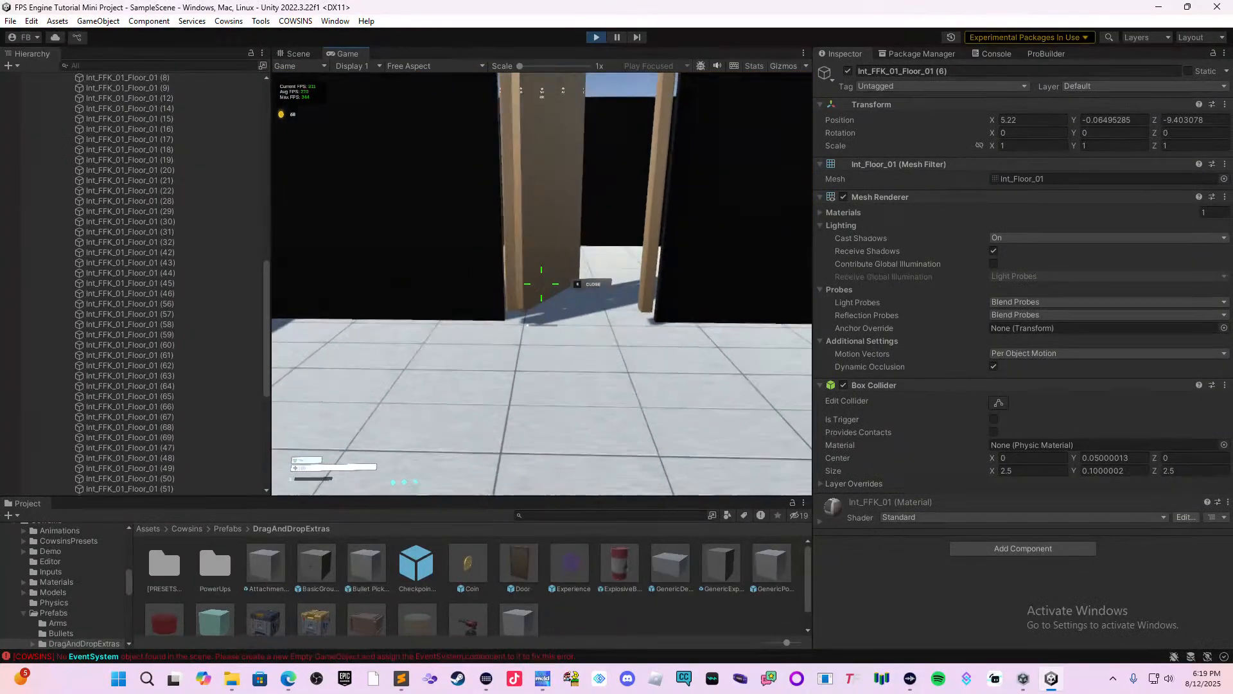
key("w")
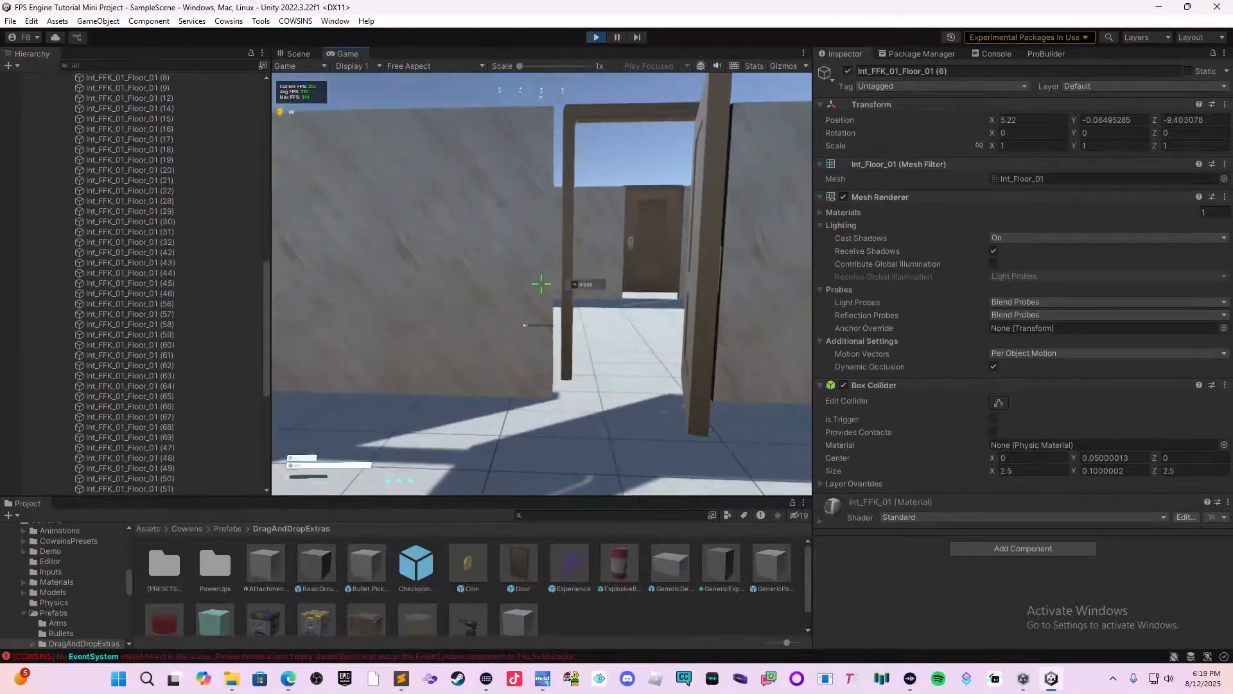
key("w")
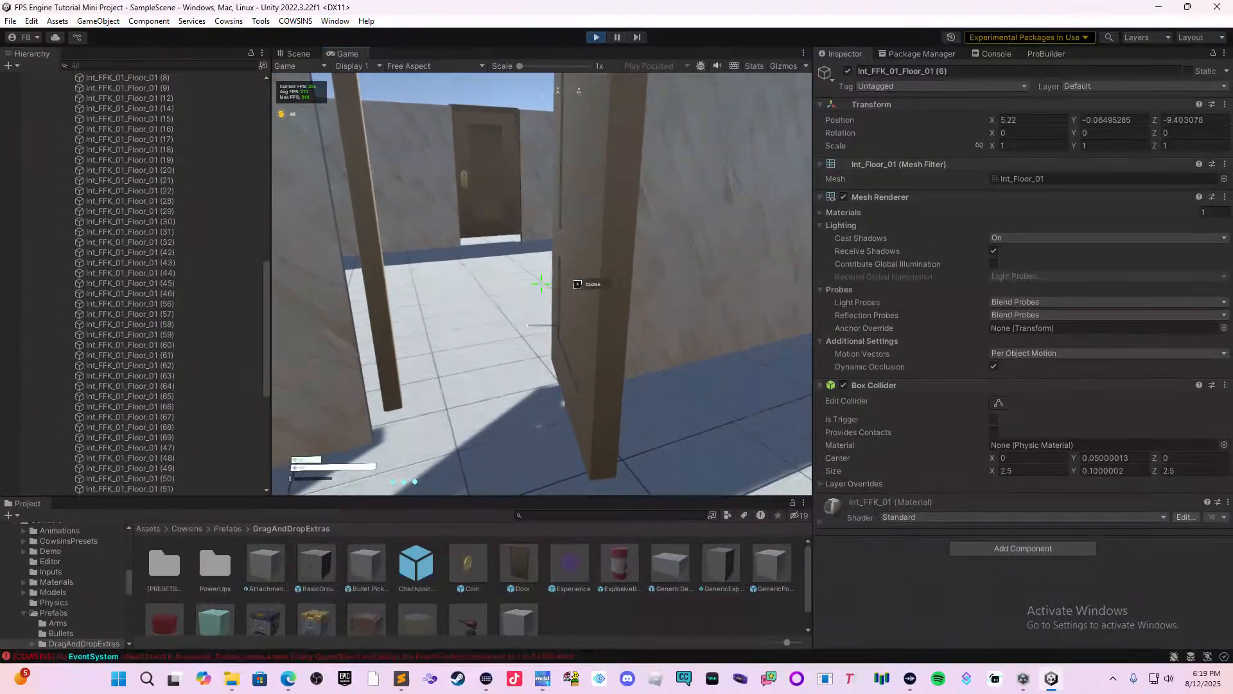
key("e")
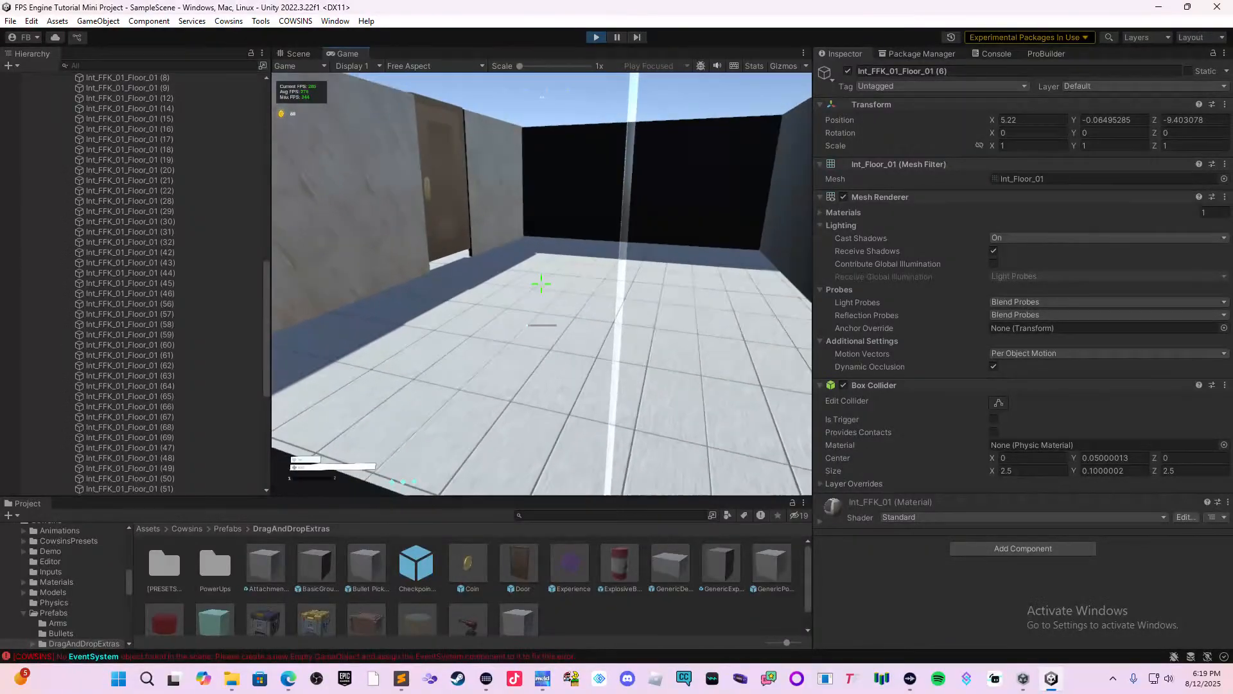
Walk the player around the window counter and through the hallways between the large room and the doors to check the layout.
key("s")
key("w")
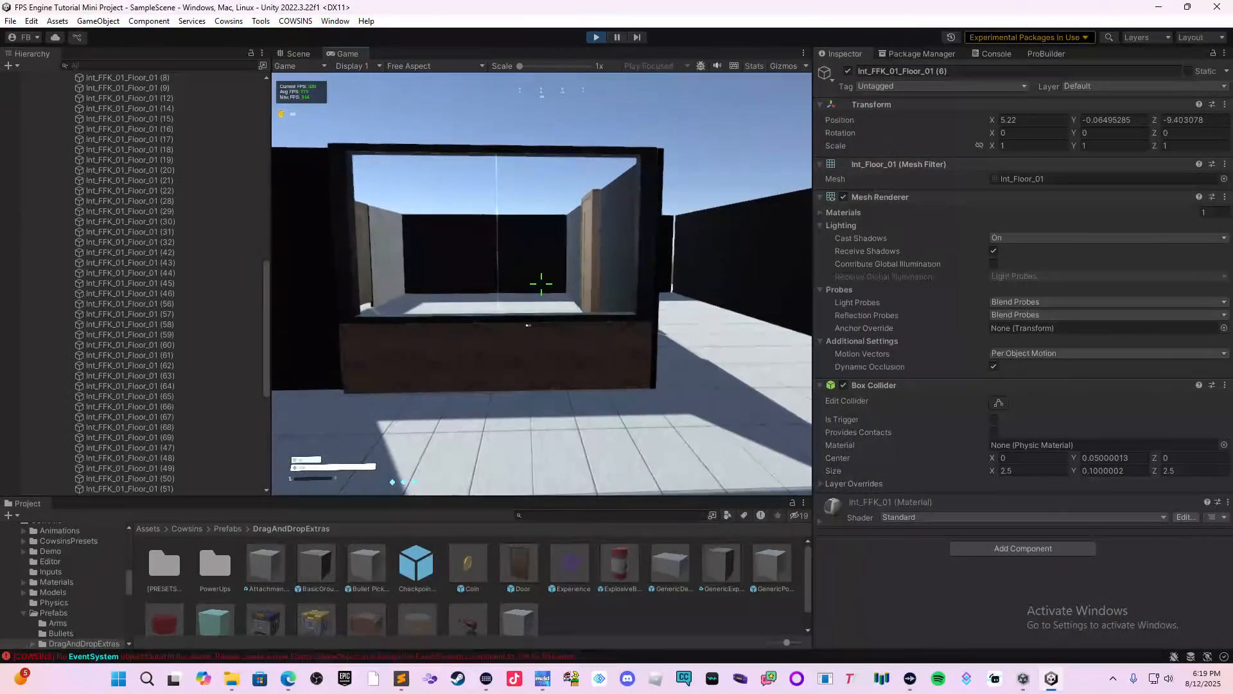
key("s")
key("w")
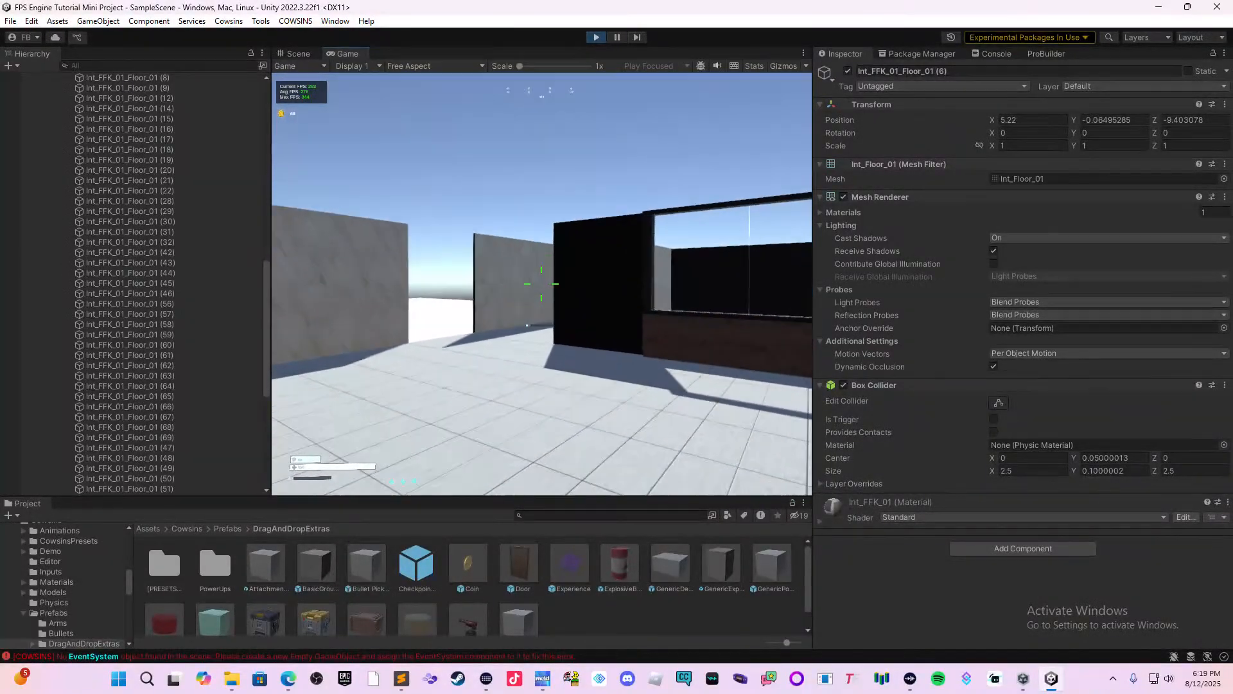
key("w")
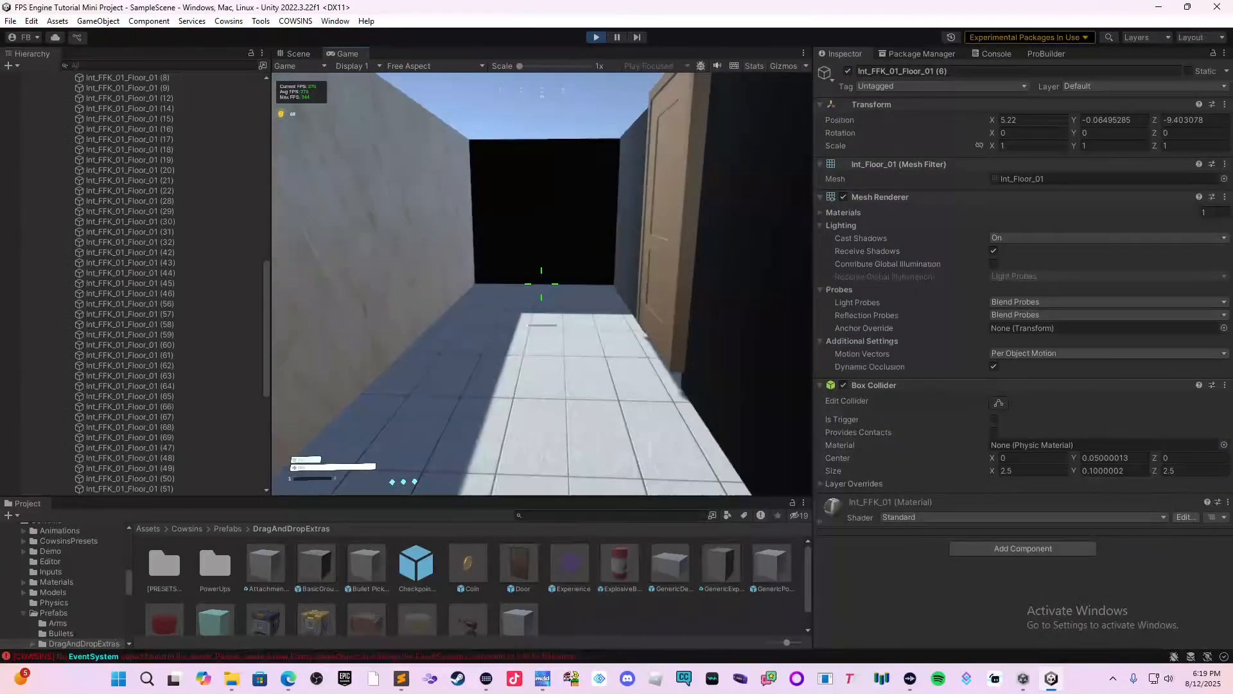
key("w")
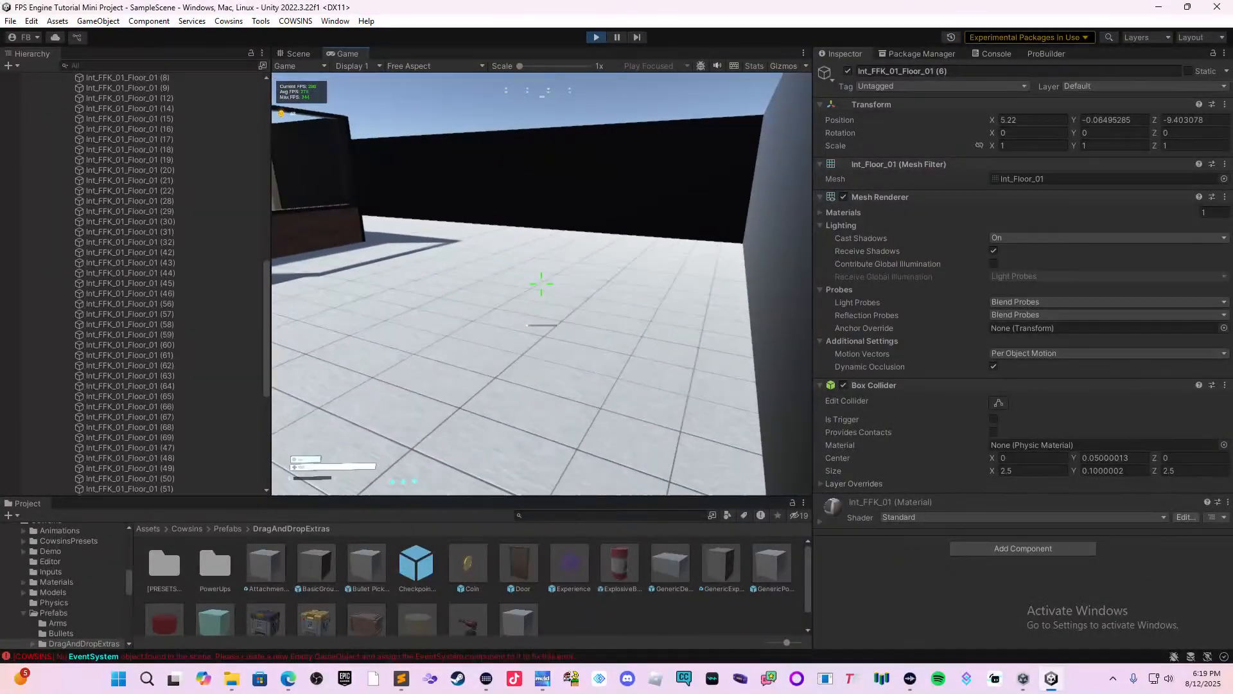
key("w")
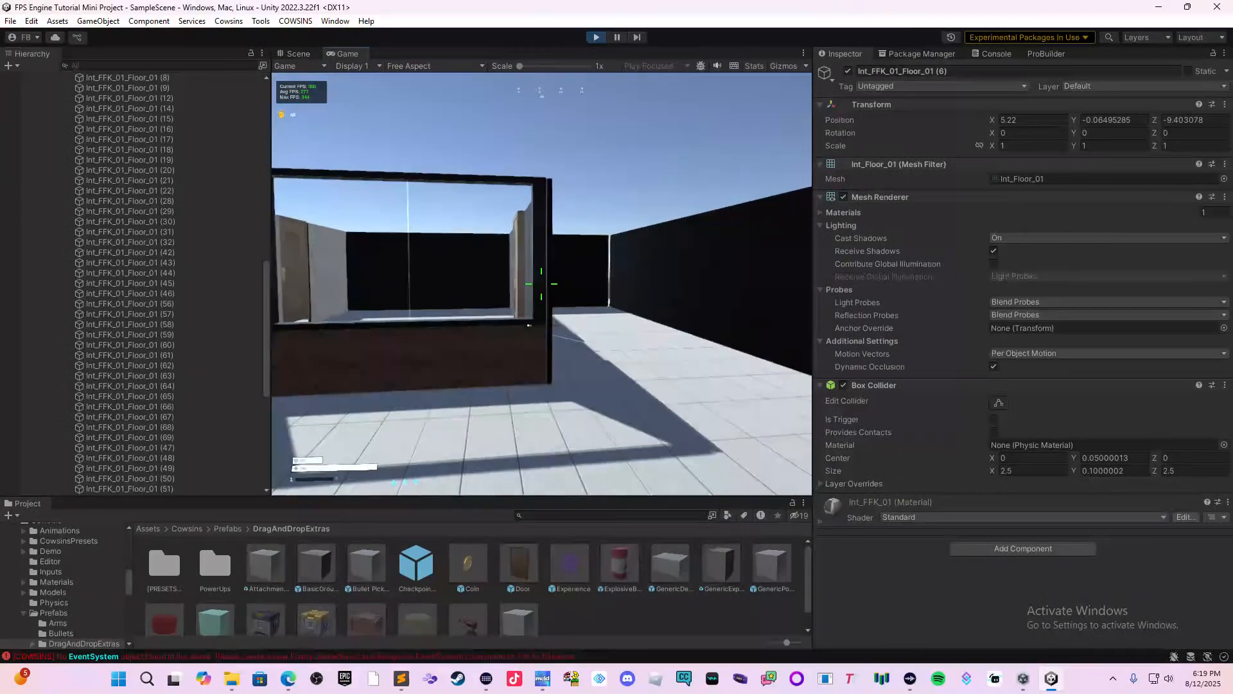
key("w")
key("s")
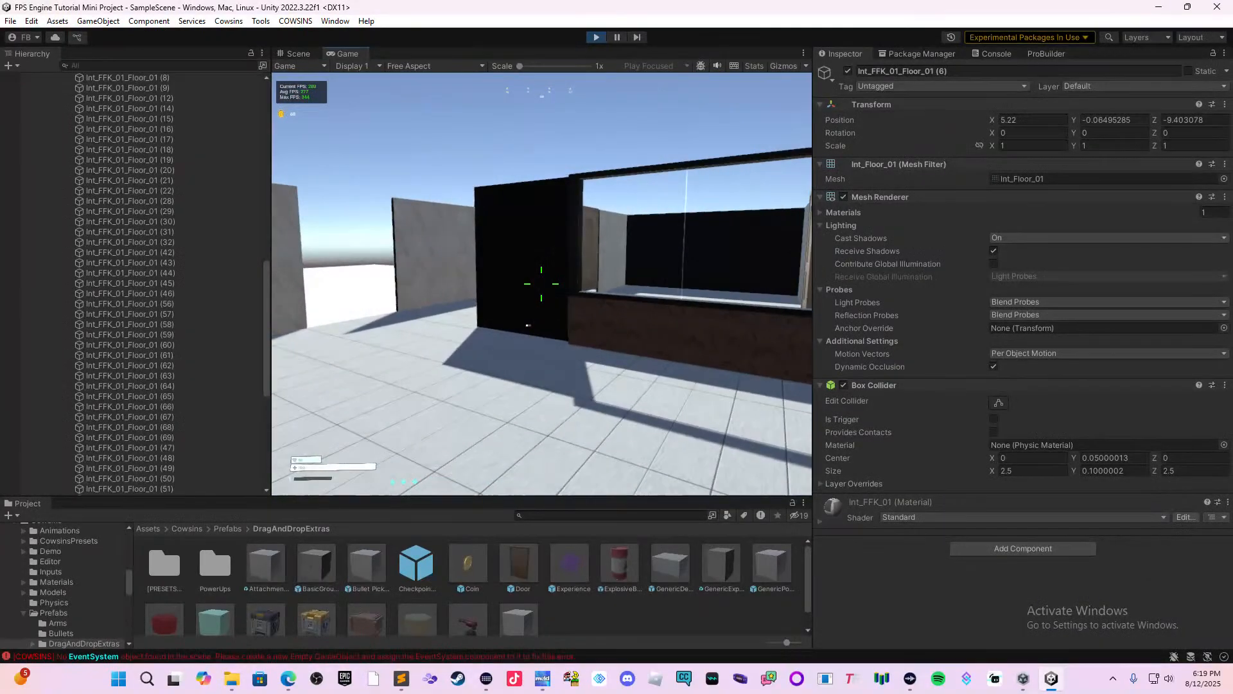
key("w")
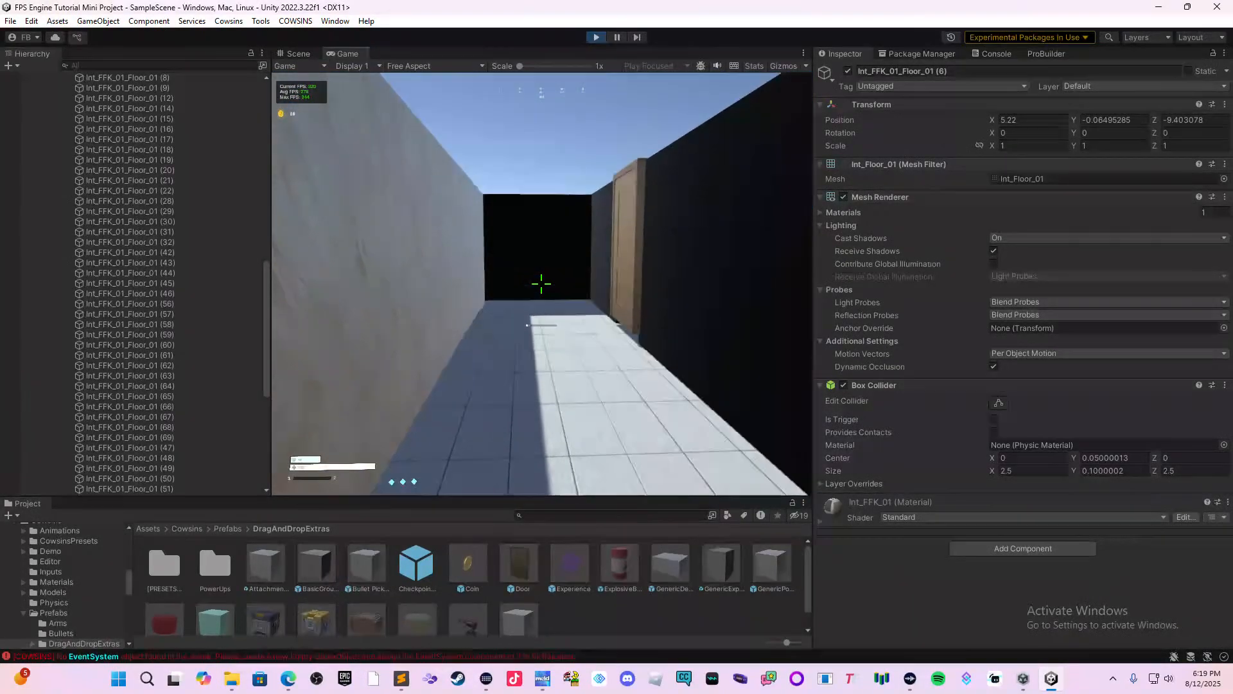
Stop the playtest and return to editing the scene at the open floor outside the building entrance.
key("Escape")
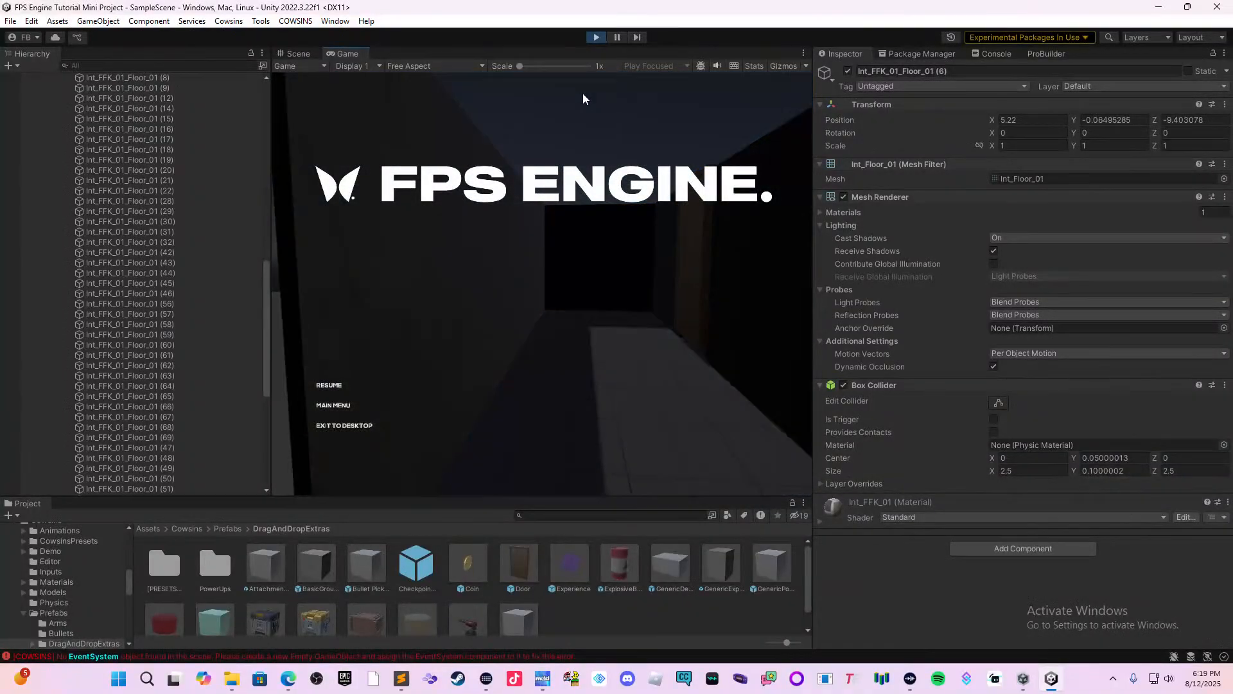
left_click(595, 38)
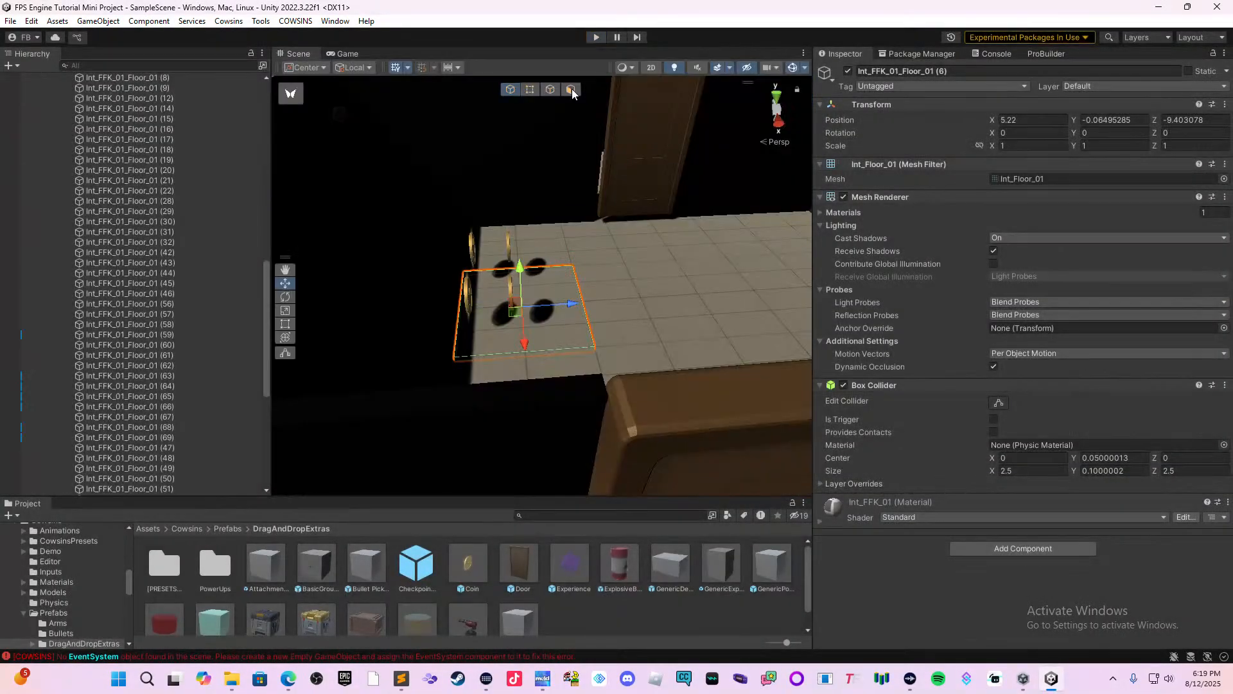
scroll(540, 316, "down", 6)
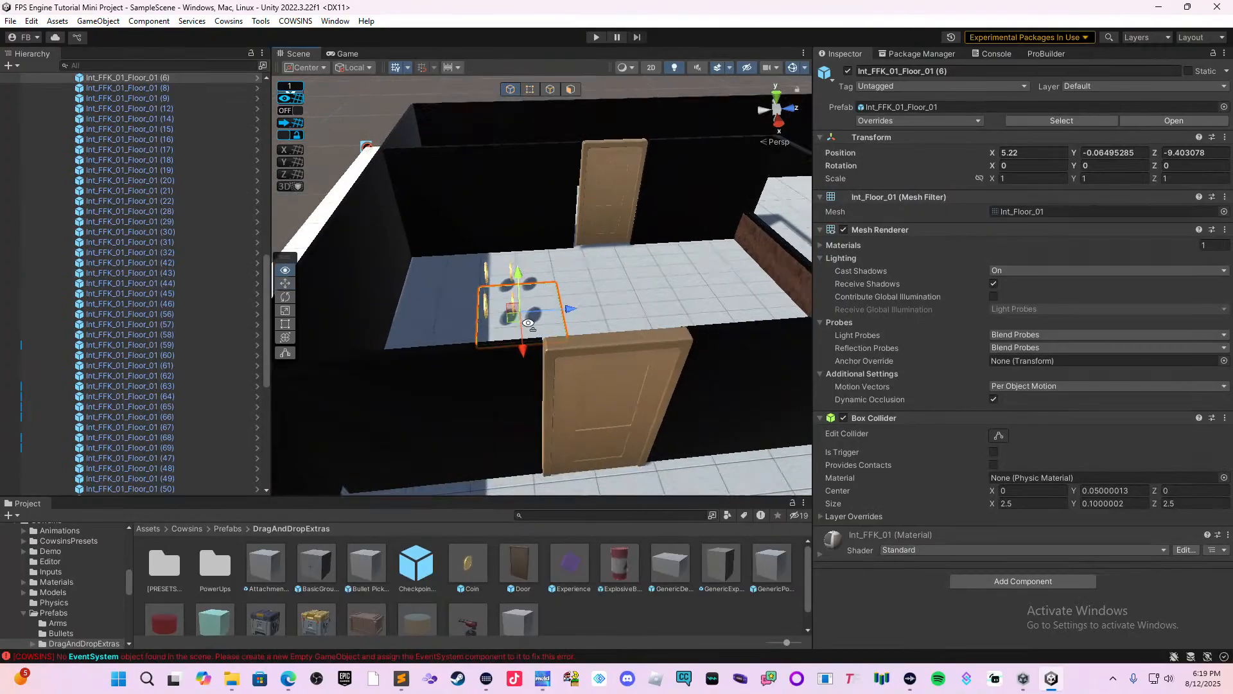
right_click_drag(540, 316, 721, 311)
middle_click_drag(721, 311, 559, 260)
scroll(575, 253, "down", 3)
middle_click_drag(607, 315, 533, 315)
right_click_drag(533, 315, 511, 344)
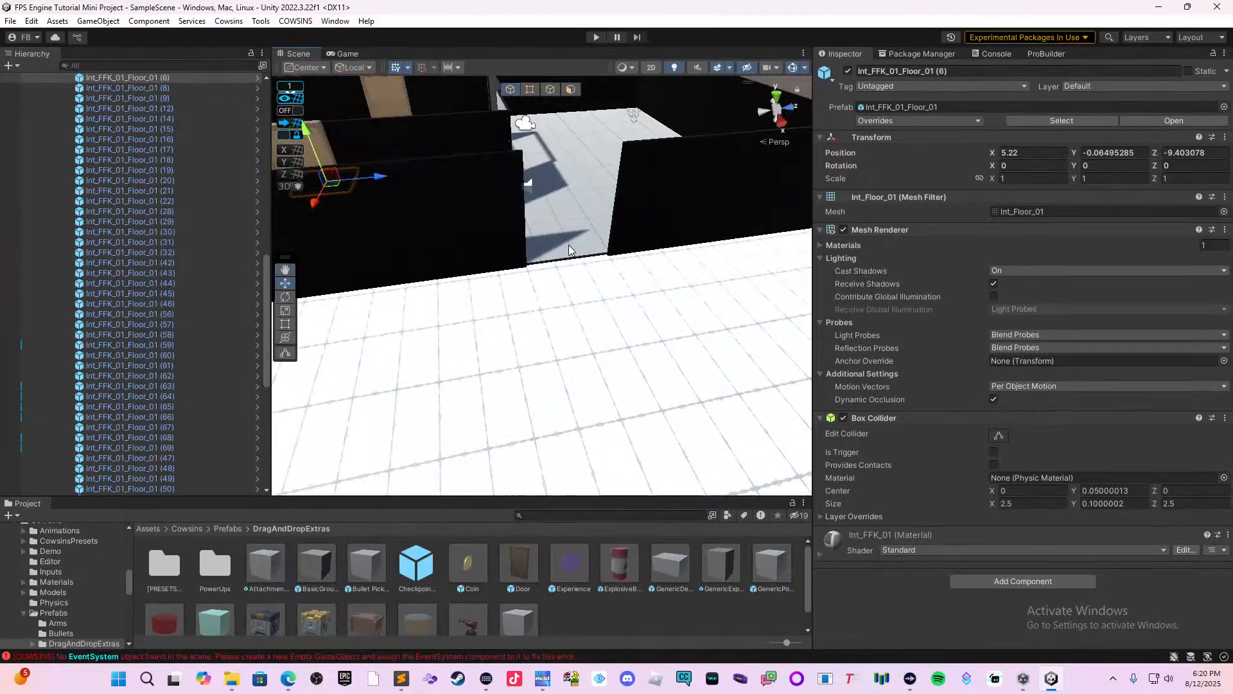
right_click_drag(661, 325, 589, 275)
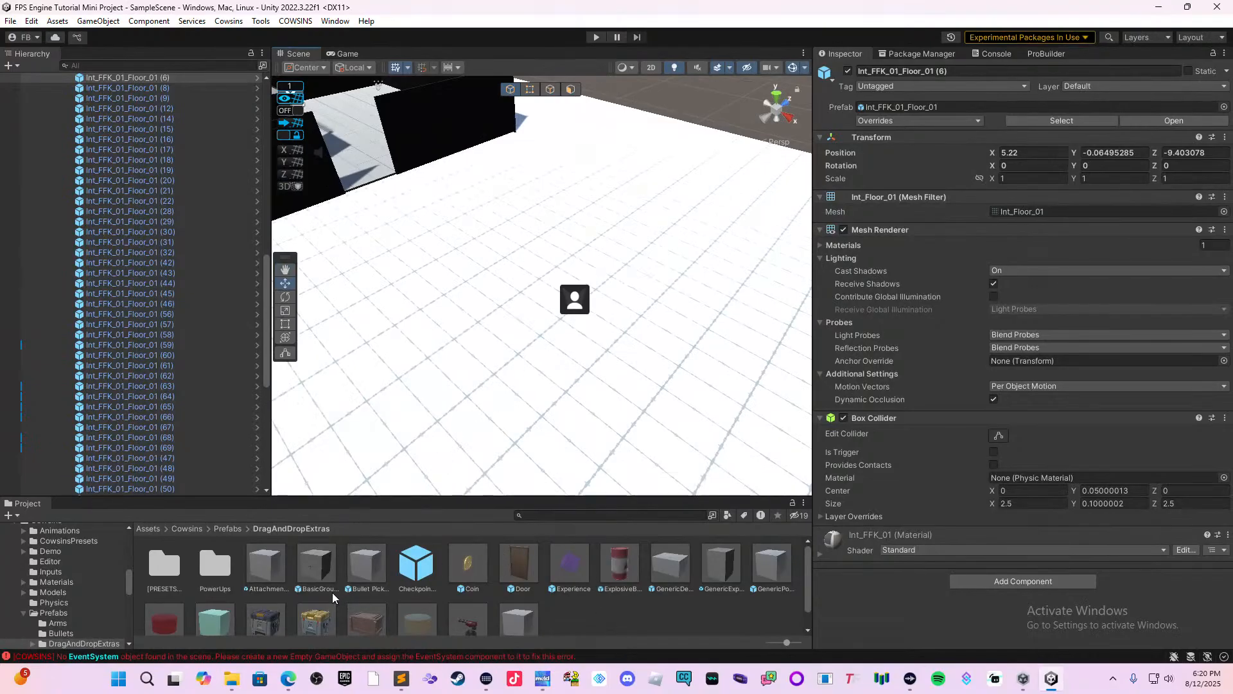
Look through the DragAndDropExtras prefabs for a weapon pickup to place in the level.
scroll(371, 581, "down", 1)
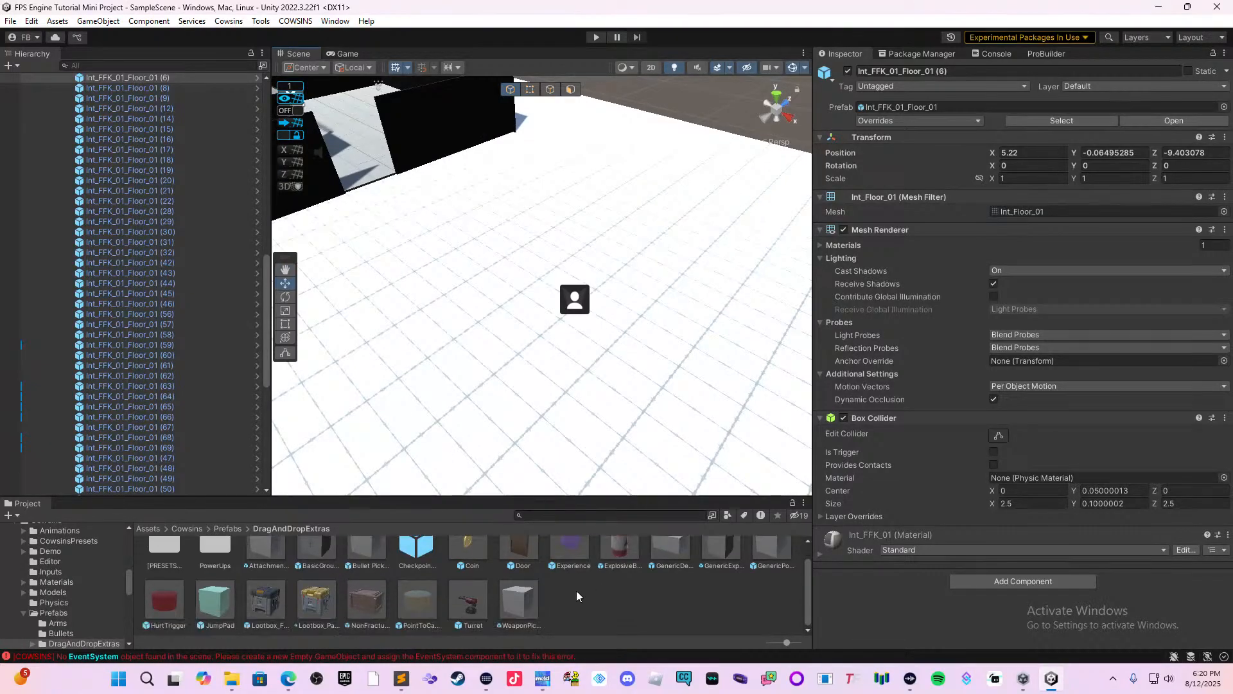
scroll(585, 594, "up", 1)
scroll(578, 589, "down", 1)
scroll(481, 584, "up", 1)
left_click(208, 565)
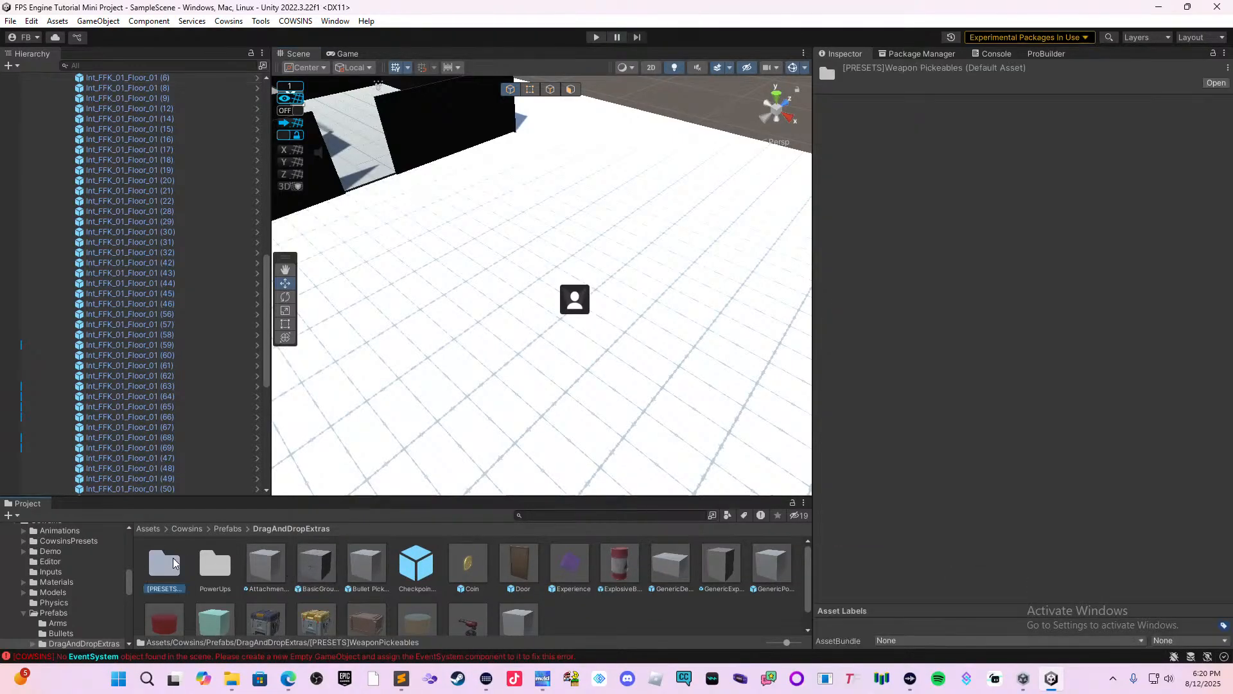
scroll(231, 566, "down", 1)
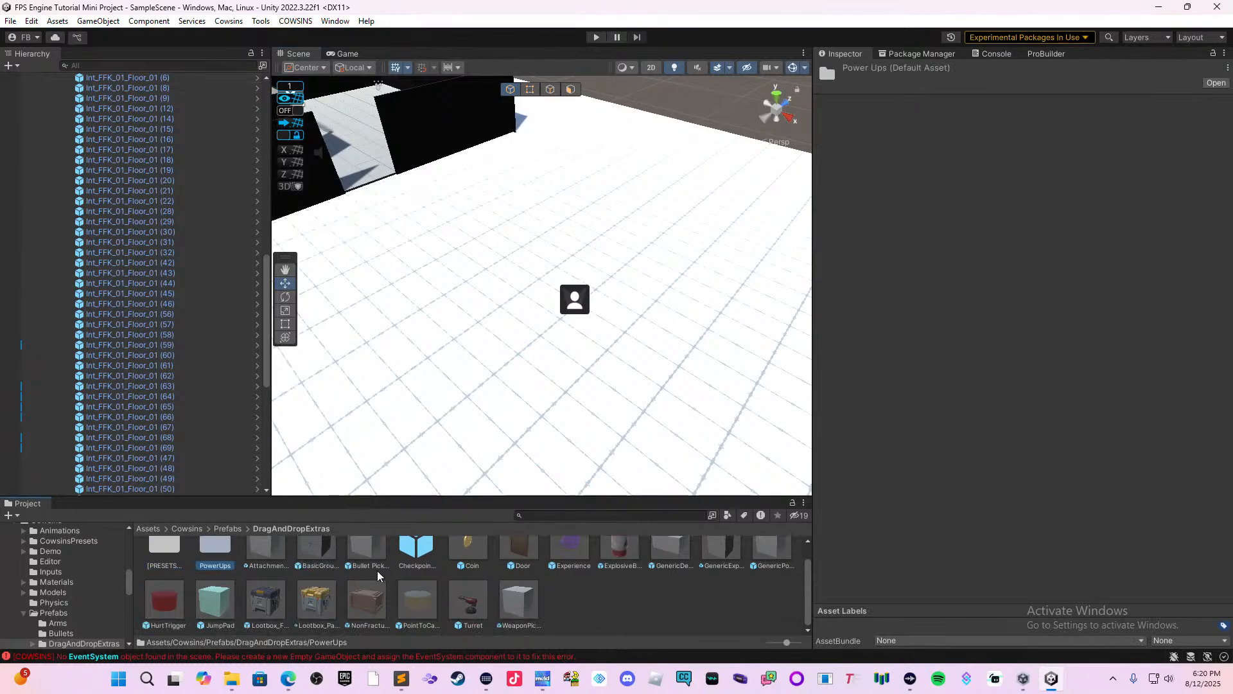
Check the Weapons and Others folders under the Cowsins Prefabs for a weapon pickup prefab.
left_click(216, 530)
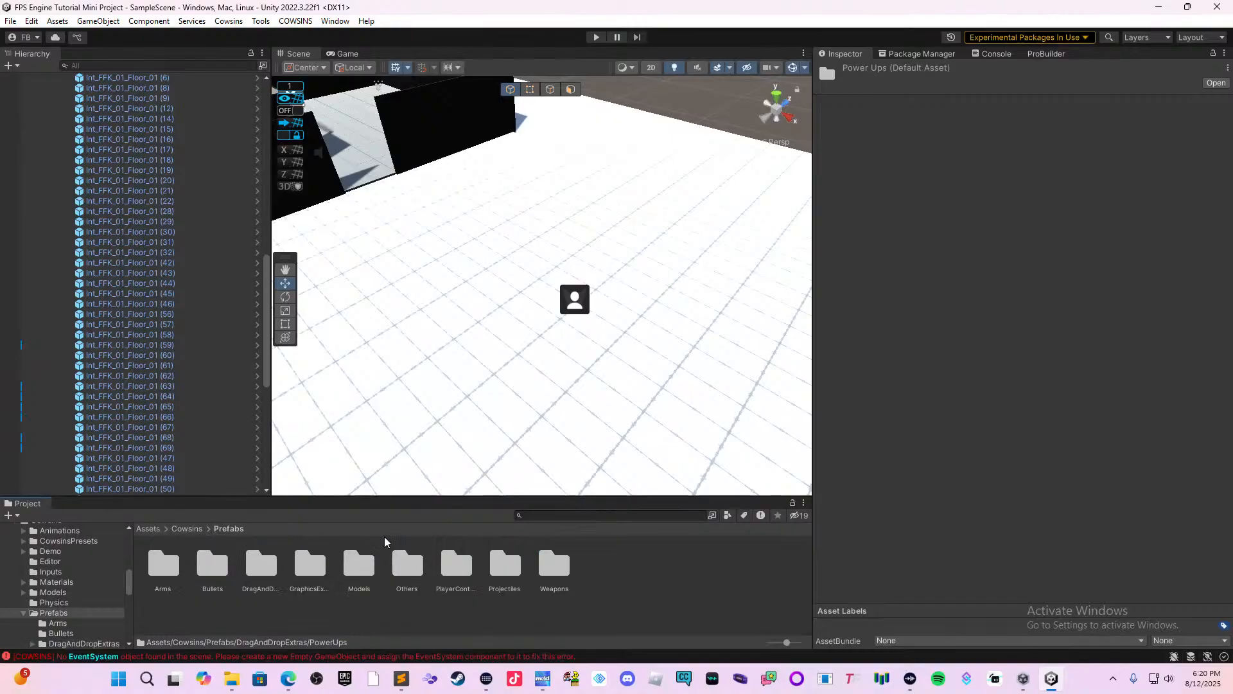
left_click(556, 558)
double_click(556, 557)
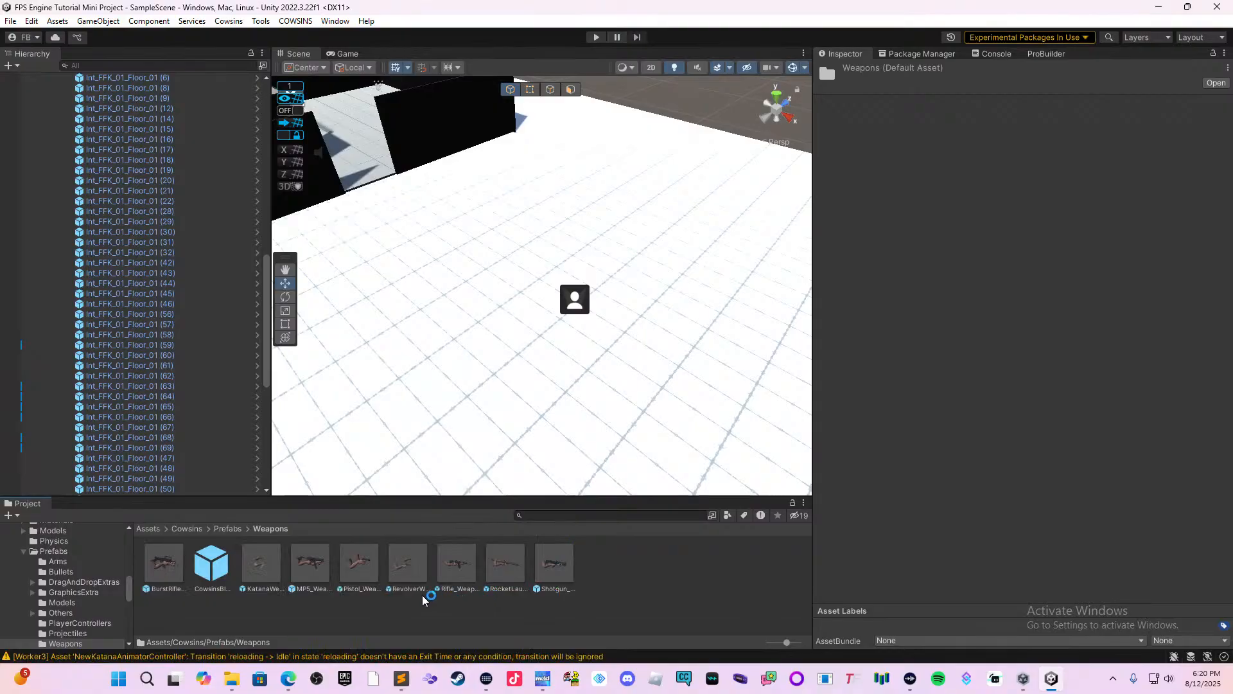
left_click(228, 529)
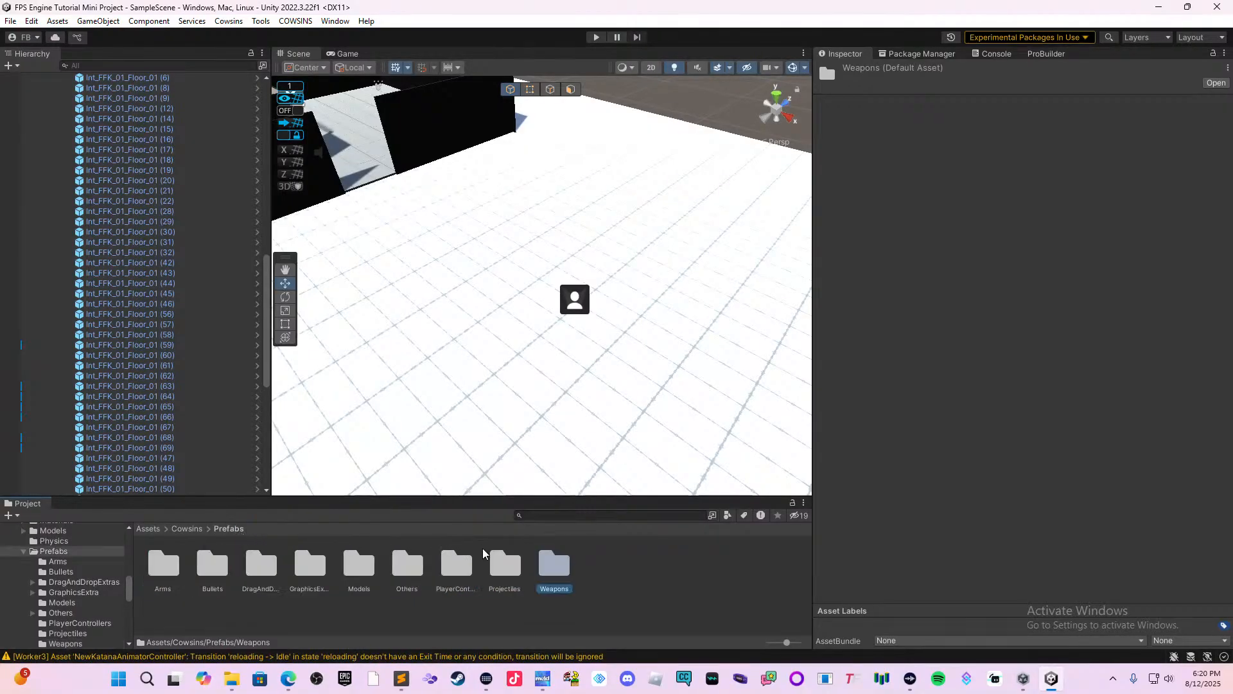
left_click(505, 564)
left_click(448, 561)
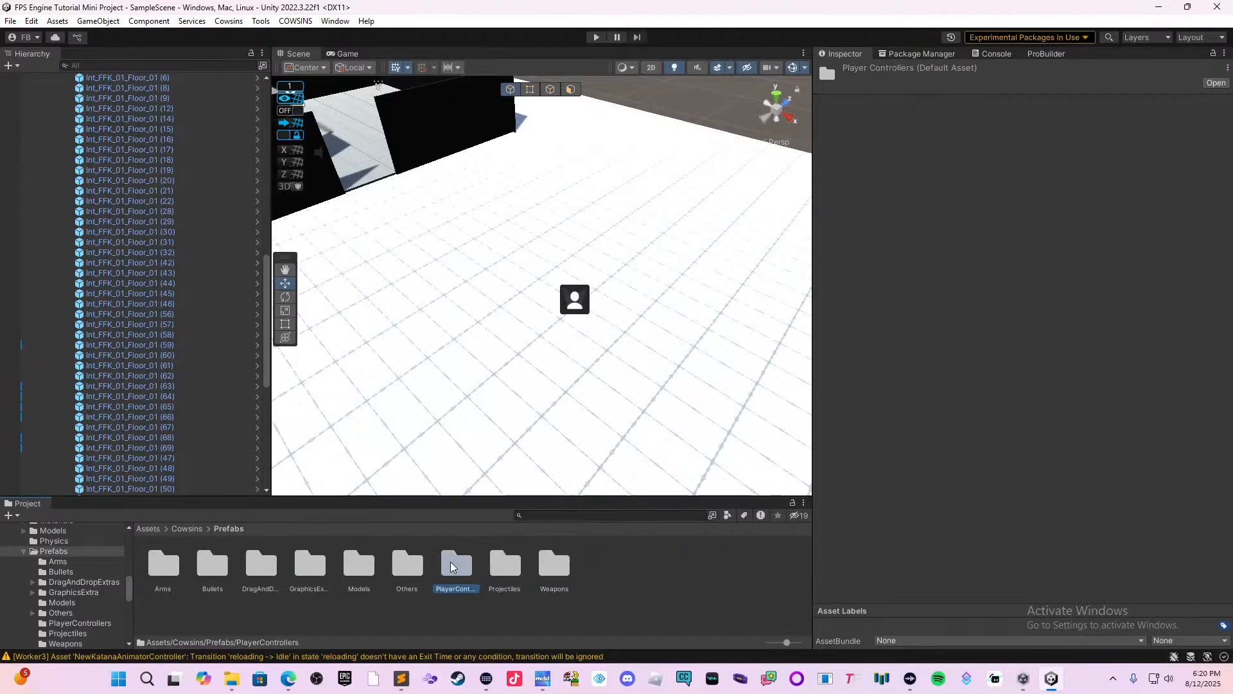
double_click(406, 560)
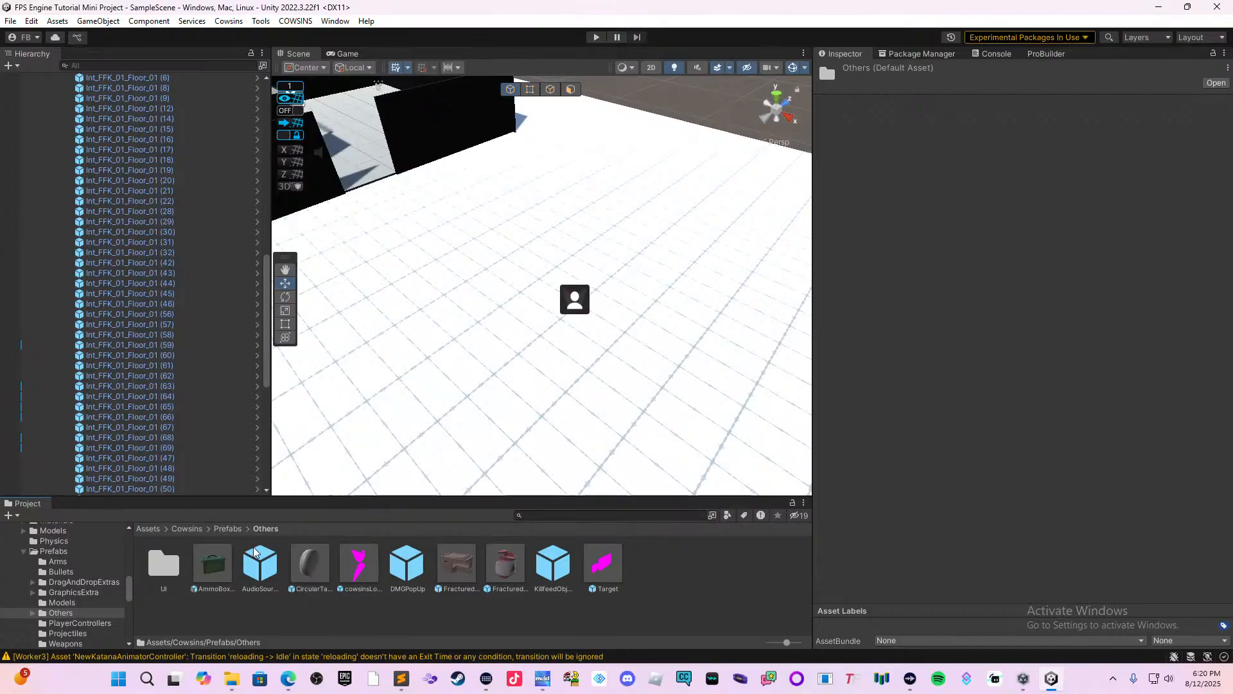
left_click(230, 529)
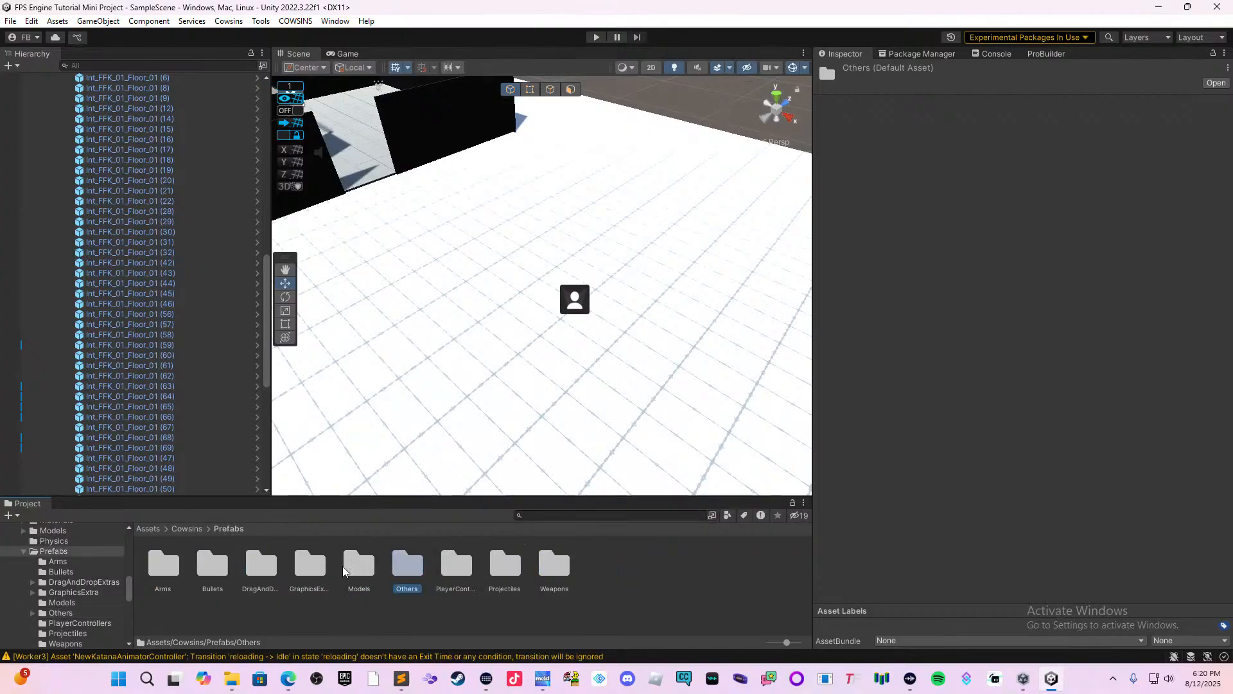
Return to DragAndDropExtras and examine the prefabs inside its PowerUps folder.
double_click(255, 571)
scroll(329, 550, "down", 1)
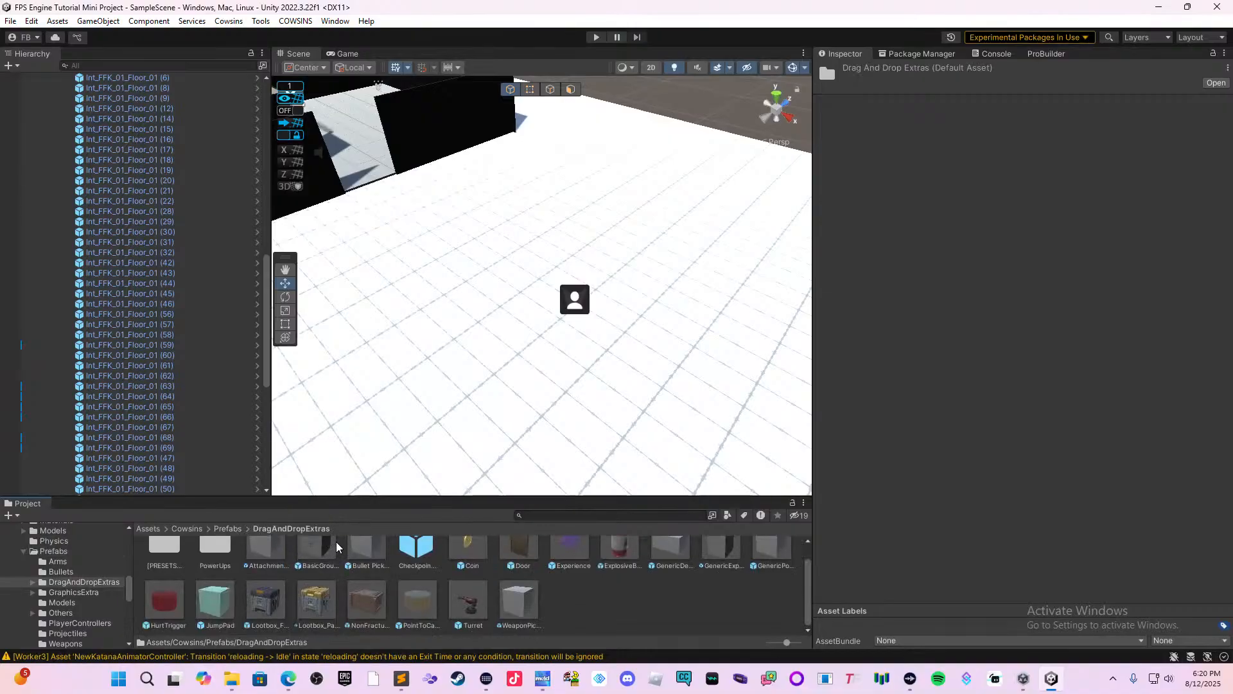
scroll(526, 564, "up", 1)
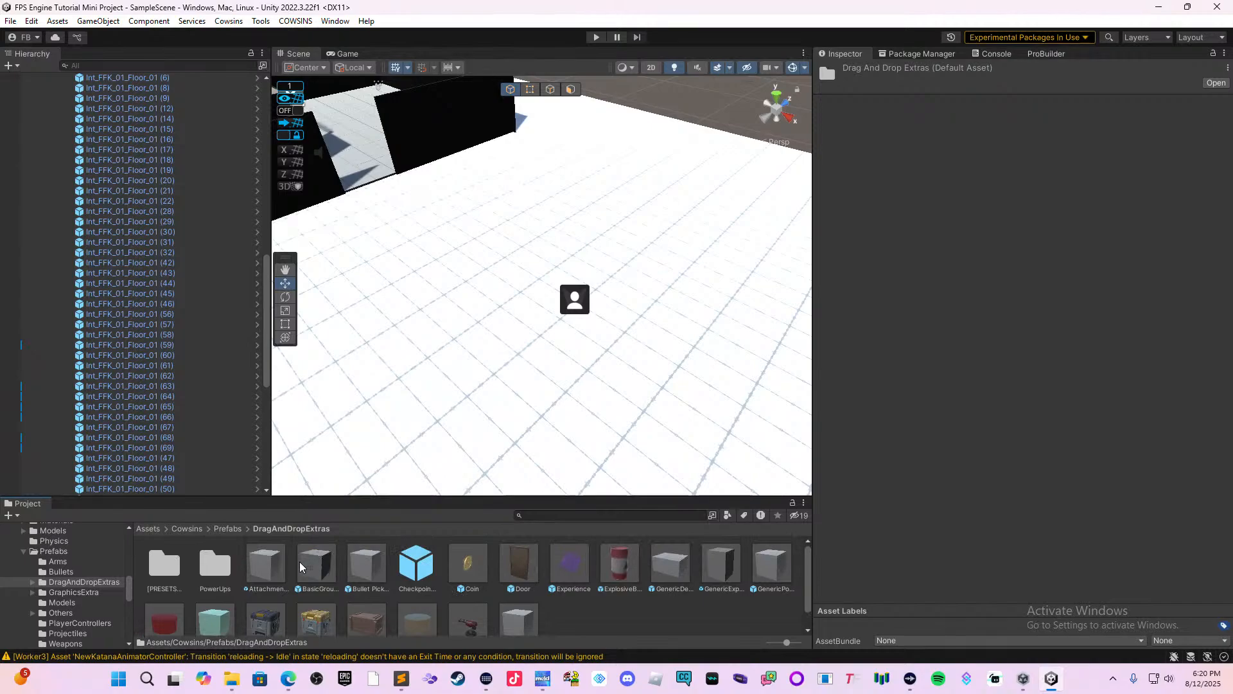
left_click(207, 570)
double_click(208, 570)
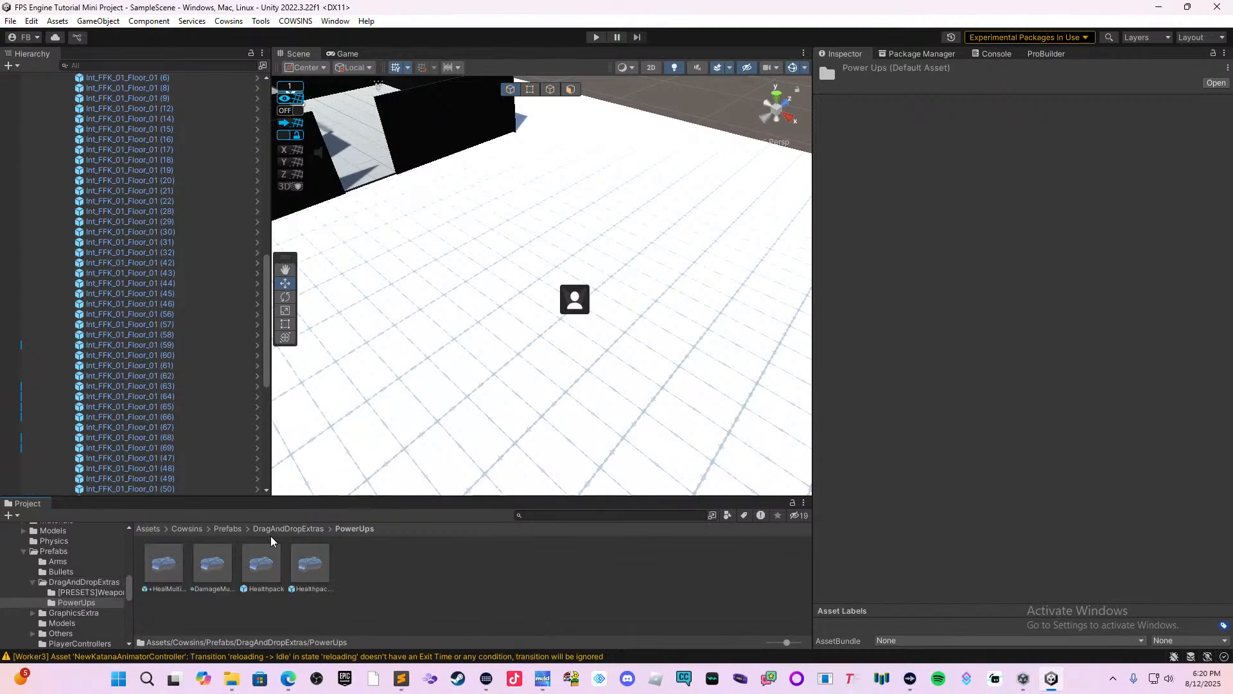
left_click(291, 529)
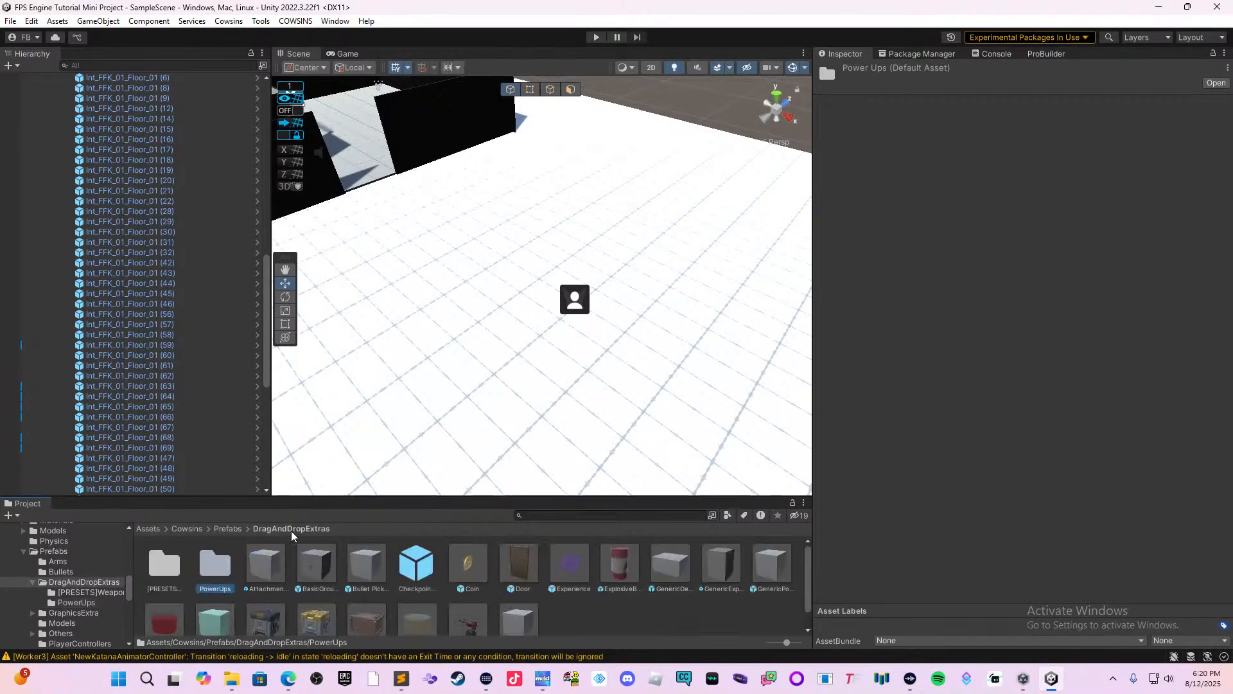
Place the Pistol Pickeable from [PRESETS]WeaponPickeables on the outside floor beside the player and raise it to Y 3.963.
double_click(158, 586)
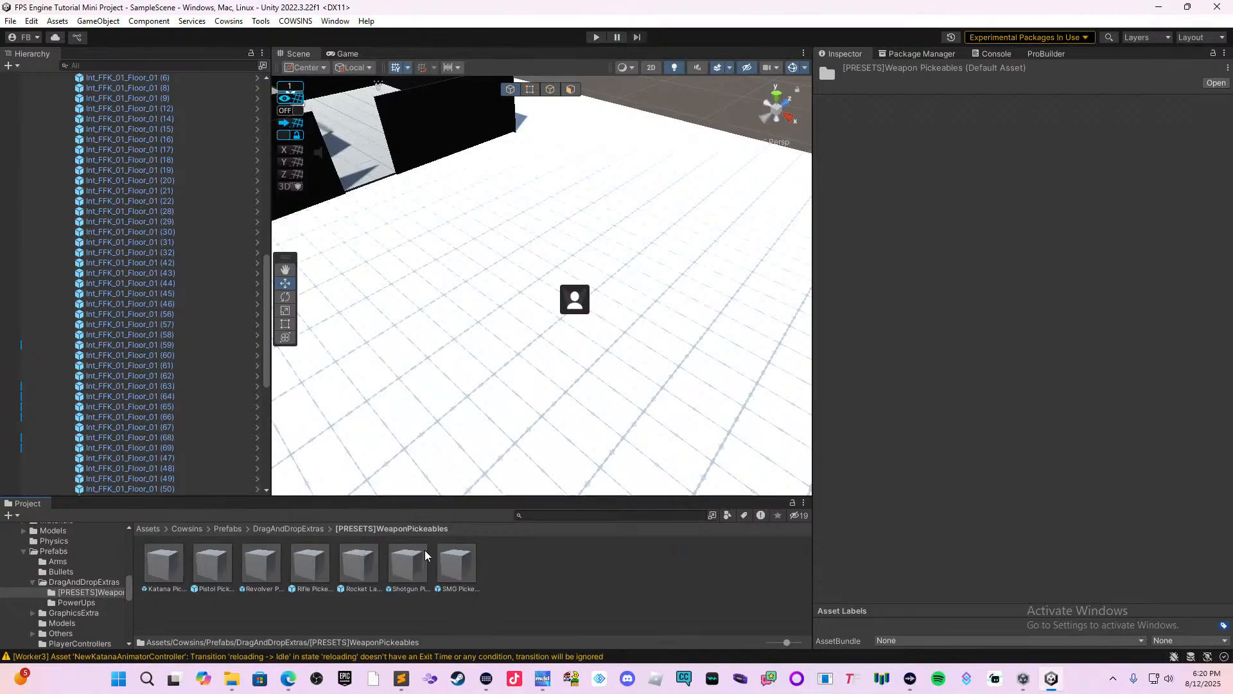
left_click_drag(215, 566, 523, 324)
scroll(523, 347, "up", 5)
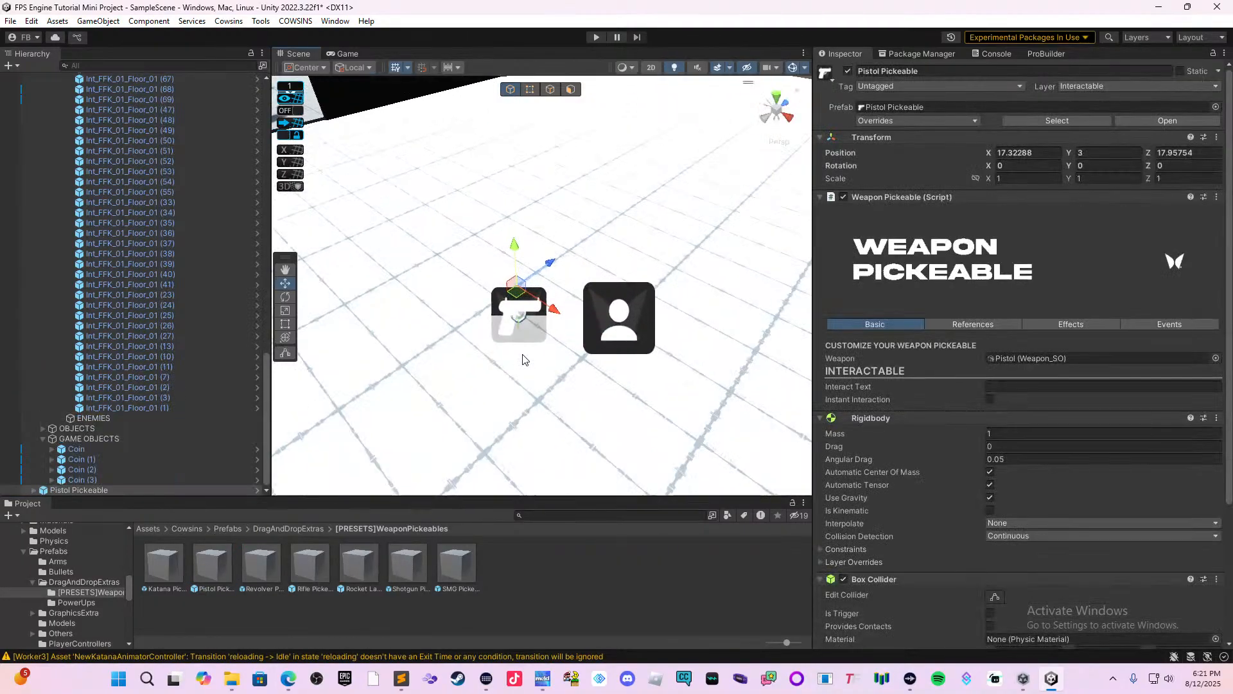
scroll(523, 347, "up", 2)
left_click_drag(506, 252, 498, 169)
scroll(415, 384, "up", 2)
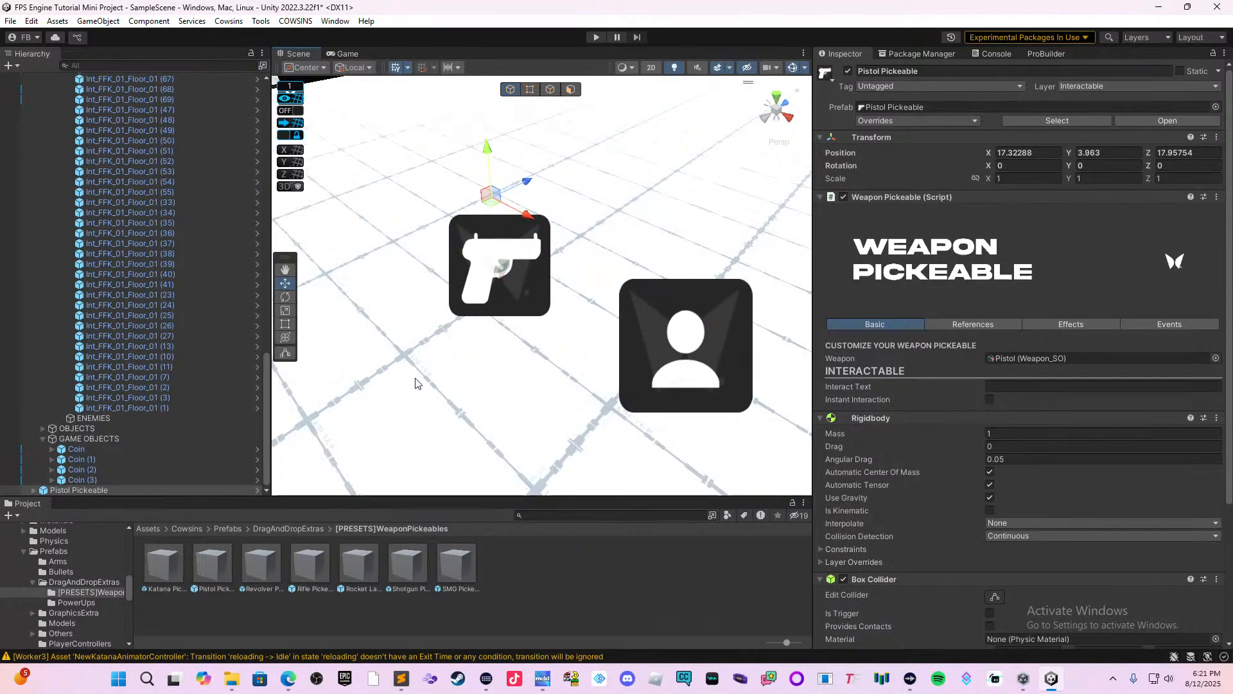
scroll(445, 394, "up", 3)
scroll(465, 389, "down", 3)
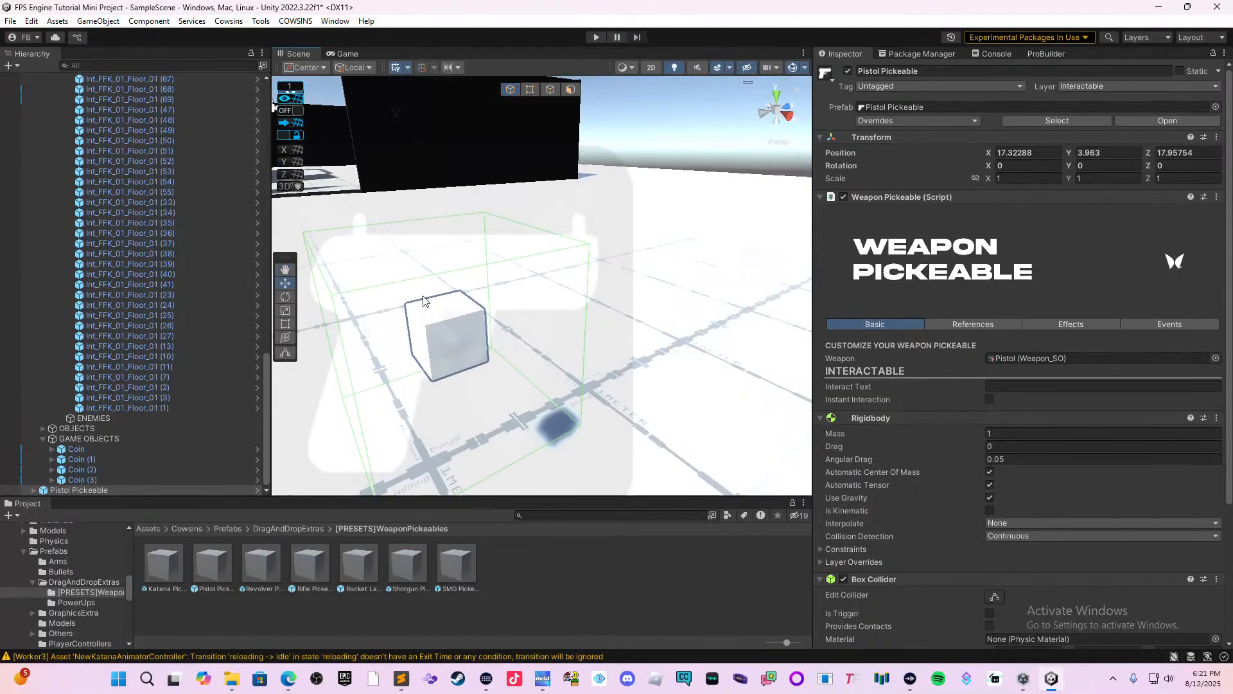
scroll(483, 314, "down", 5)
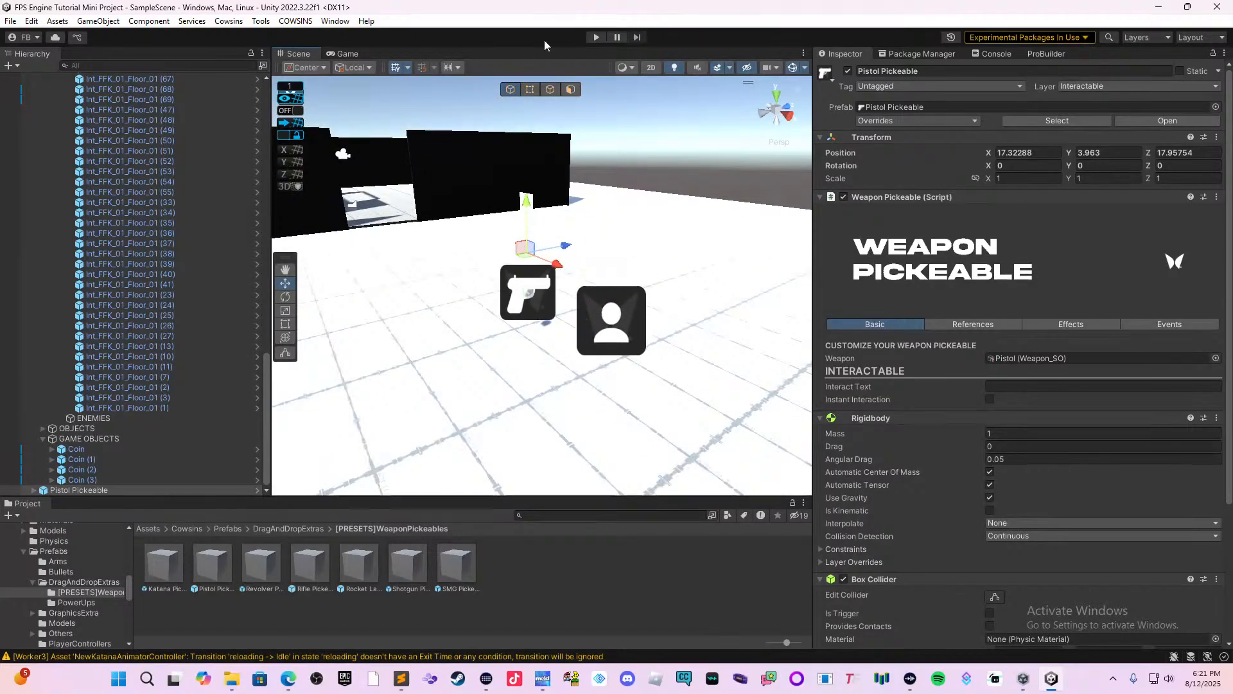
Duplicate the black wall section at the end of the inner door wall and move the copy into the large room, to Z 3.539806.
middle_click_drag(510, 196, 661, 336)
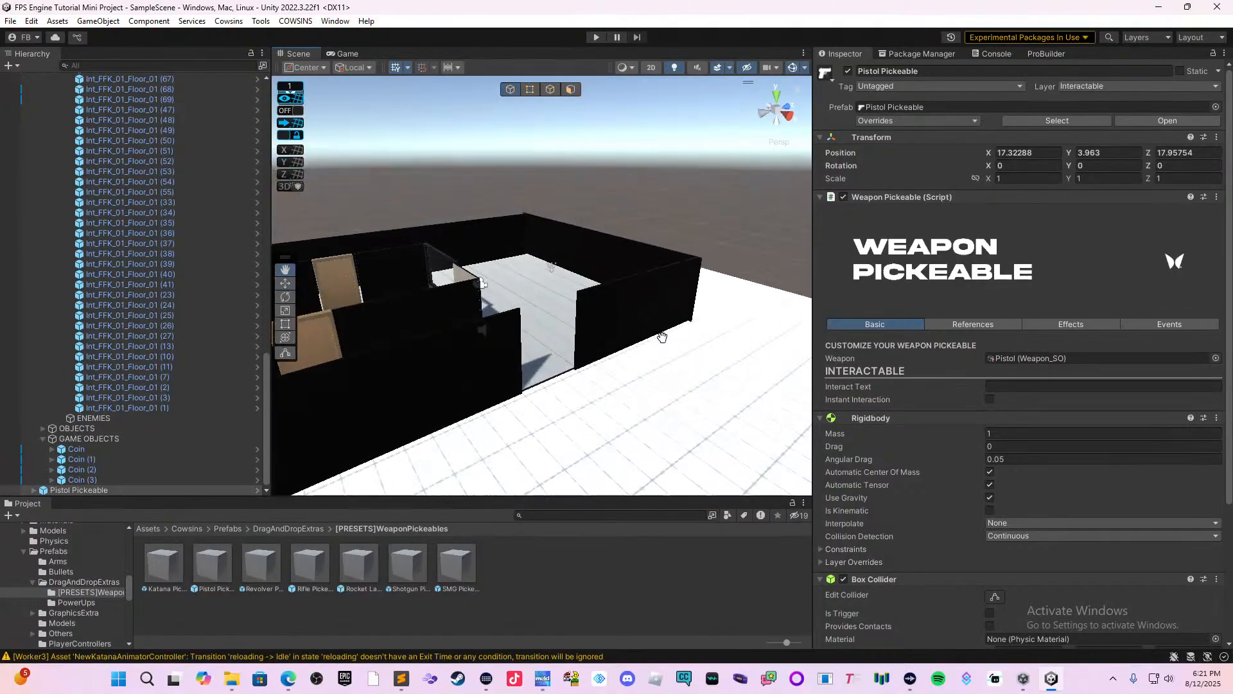
right_click_drag(636, 315, 524, 346)
right_click_drag(645, 330, 594, 380)
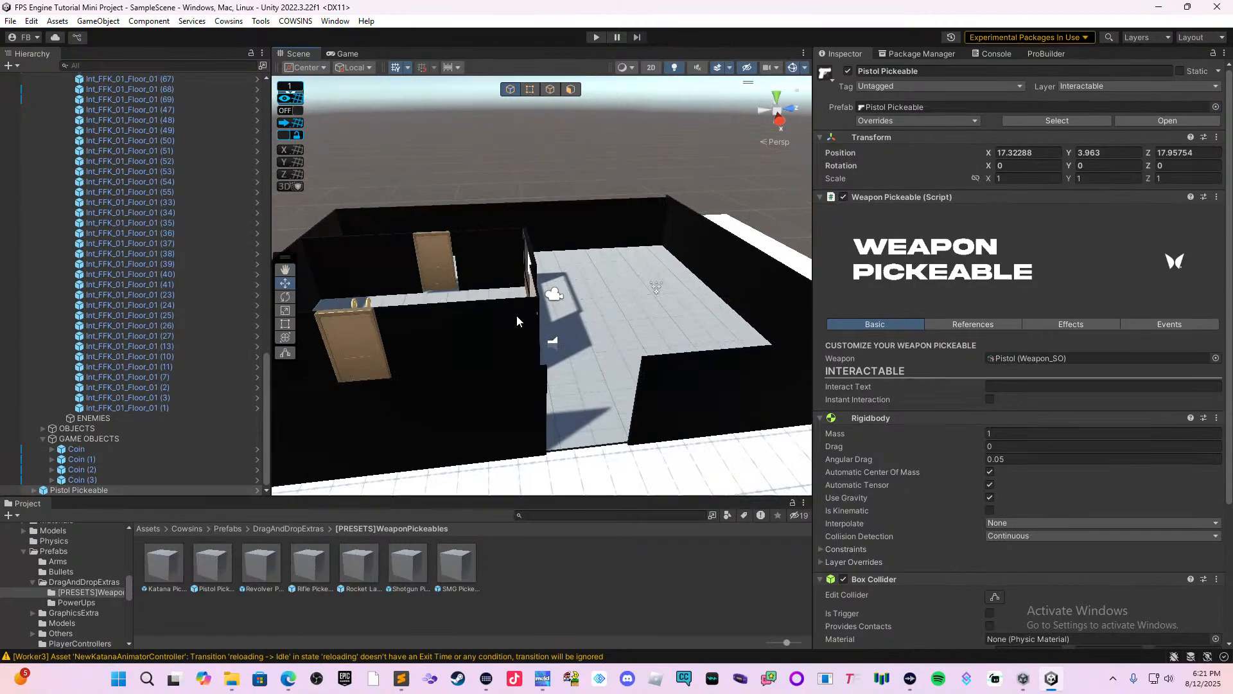
middle_click_drag(635, 288, 529, 358)
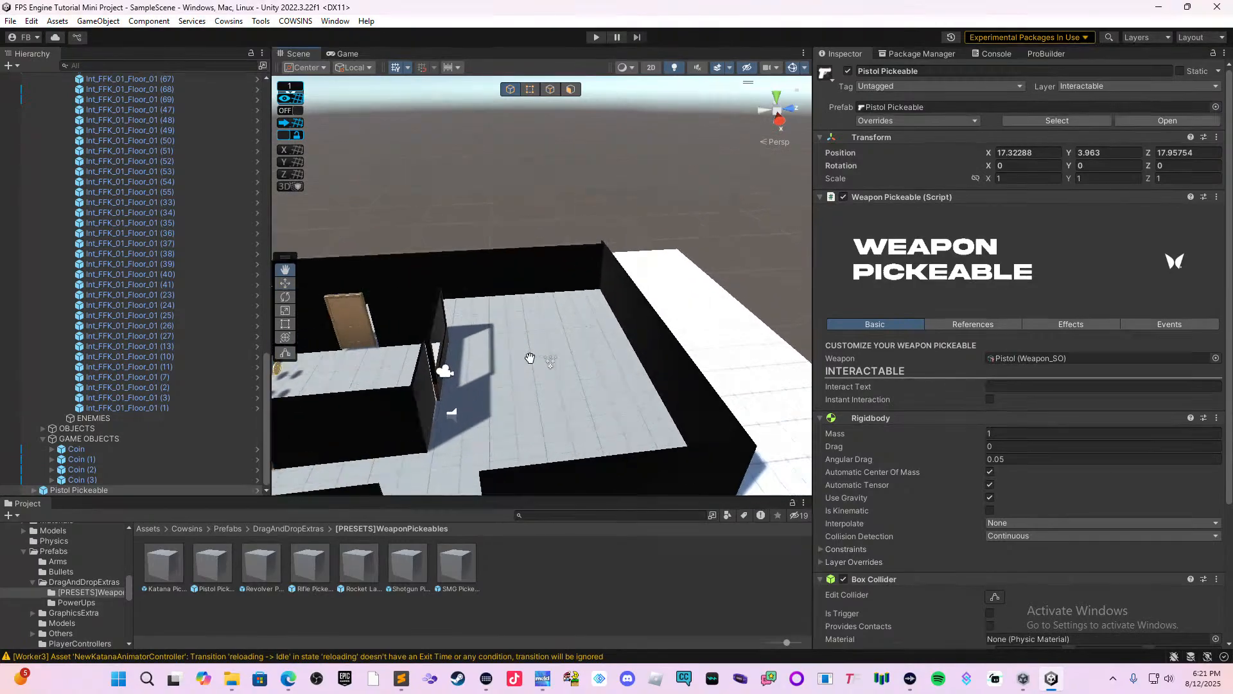
right_click_drag(529, 358, 485, 383)
left_click(490, 379)
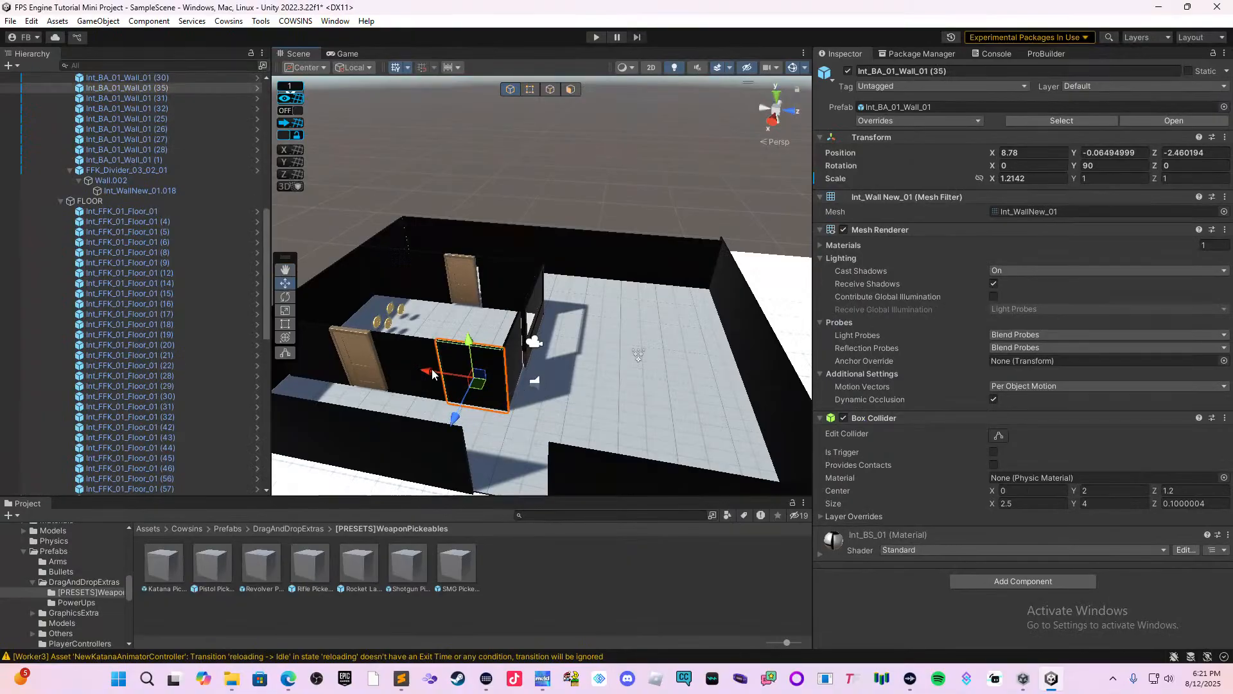
left_click_drag(432, 369, 560, 377)
right_click_drag(562, 378, 636, 381)
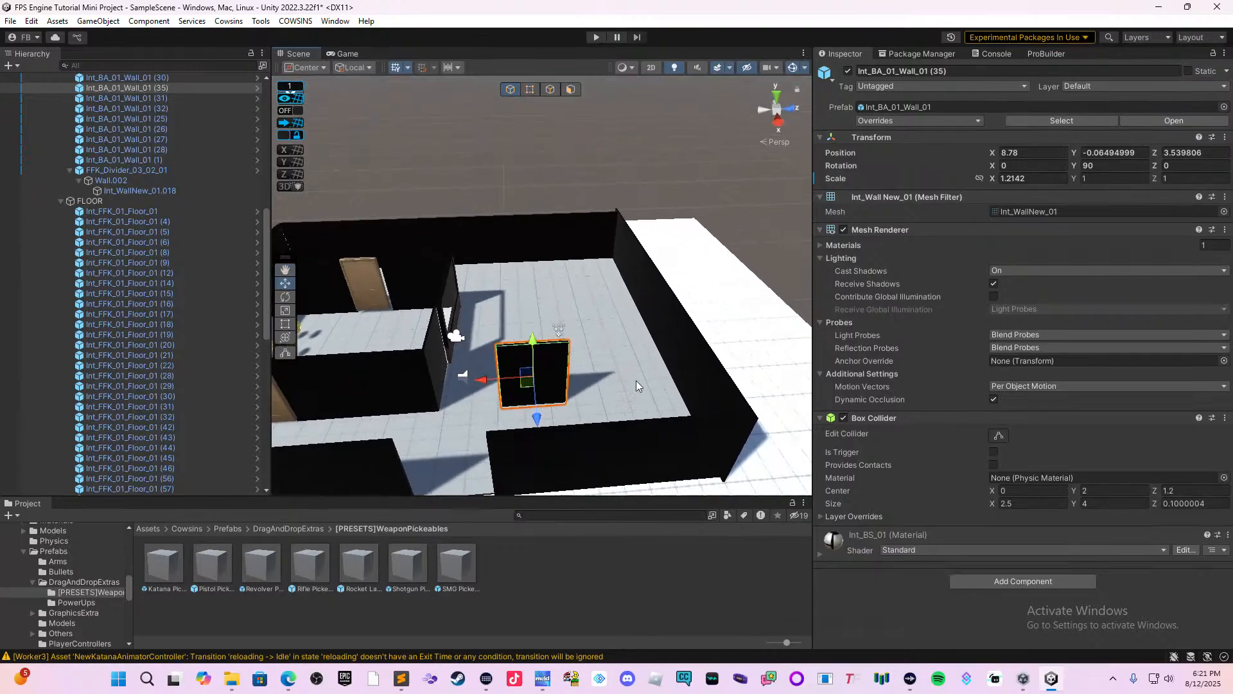
Extend the new interior wall toward the outer wall with two duplicated sections, at Z 6.539806 and Z 9.539806.
key("ctrl+d")
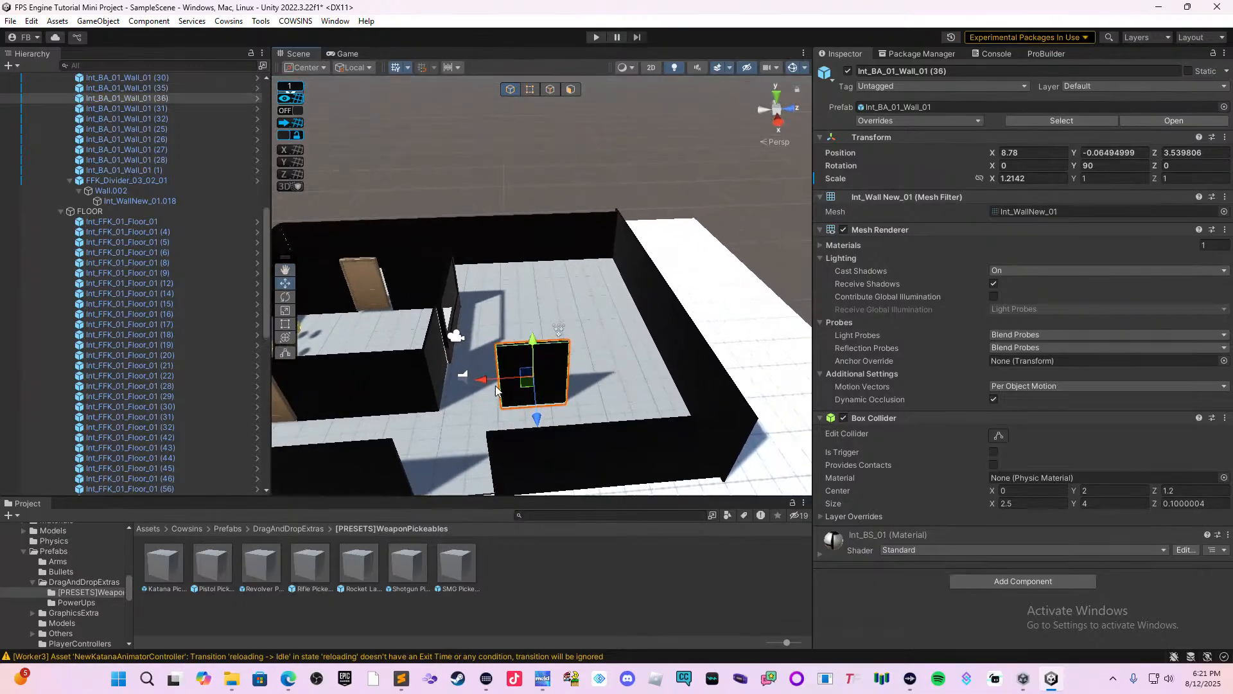
left_click_drag(481, 379, 556, 382)
middle_click_drag(615, 384, 558, 407)
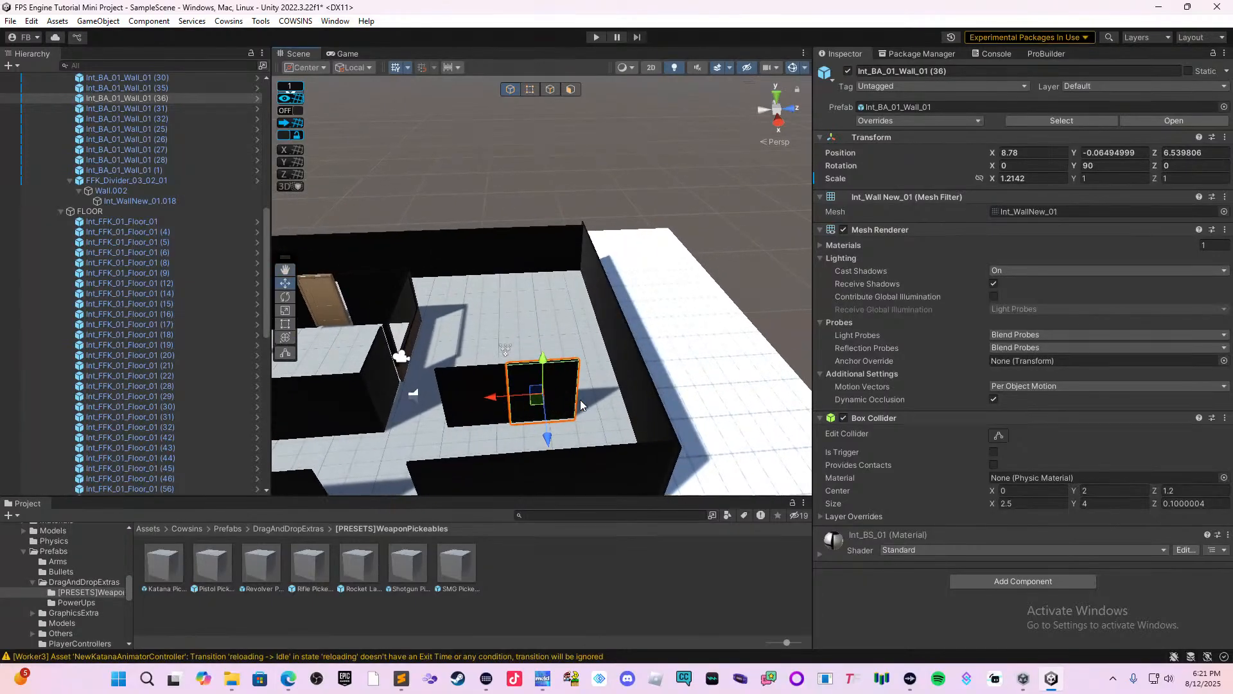
key("ctrl+d")
left_click_drag(496, 397, 563, 397)
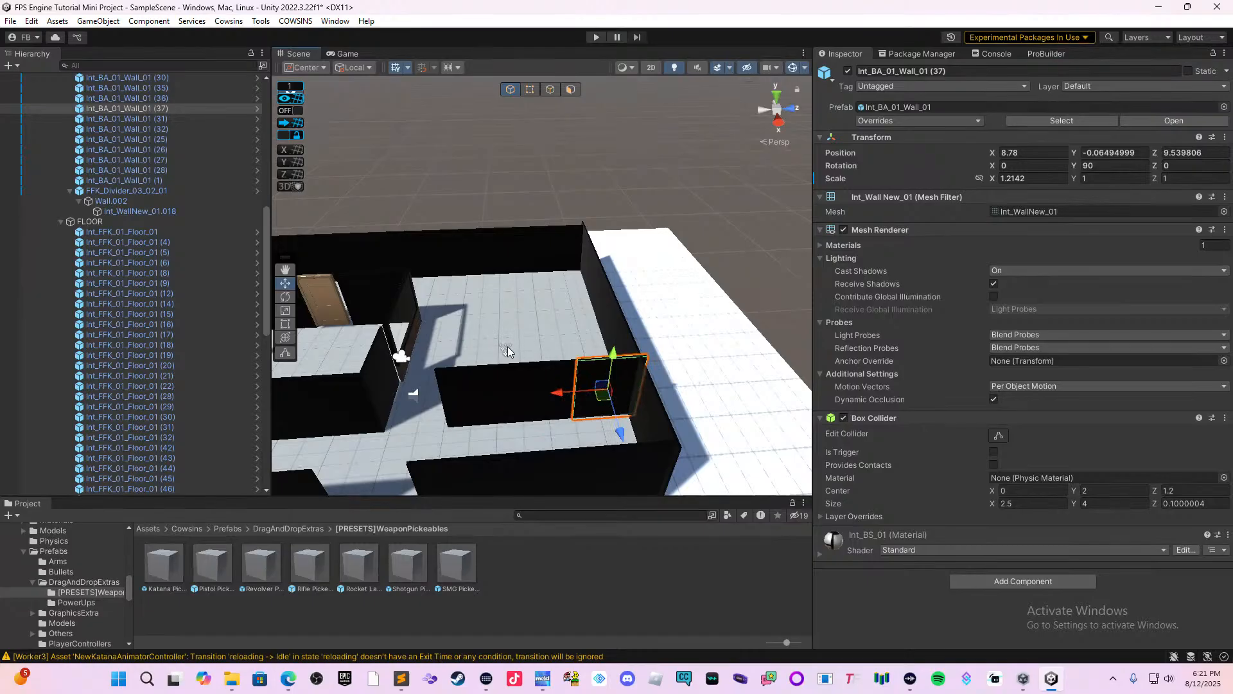
Place the Turret prefab from the DragAndDropExtras folder on the floor beside the new interior wall.
middle_click_drag(516, 349, 610, 352)
right_click_drag(532, 372, 707, 397)
middle_click_drag(477, 406, 670, 375)
right_click_drag(664, 373, 704, 385)
middle_click_drag(592, 391, 553, 407)
scroll(660, 365, "up", 2)
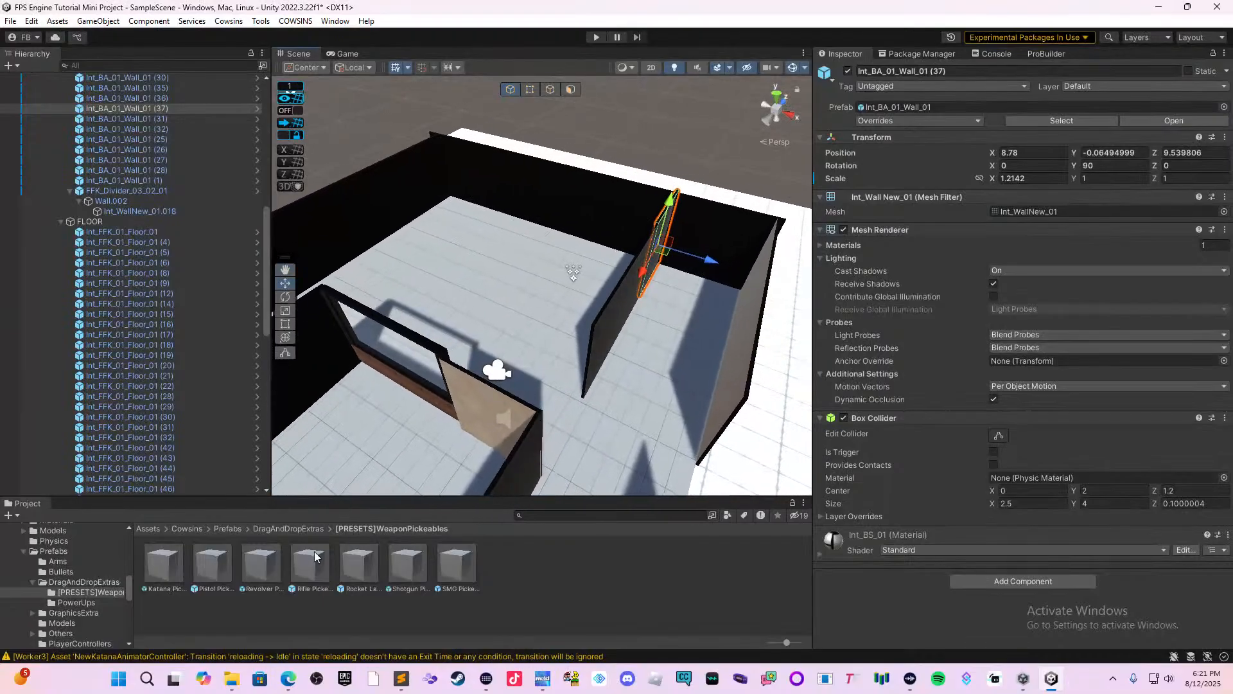
left_click(237, 531)
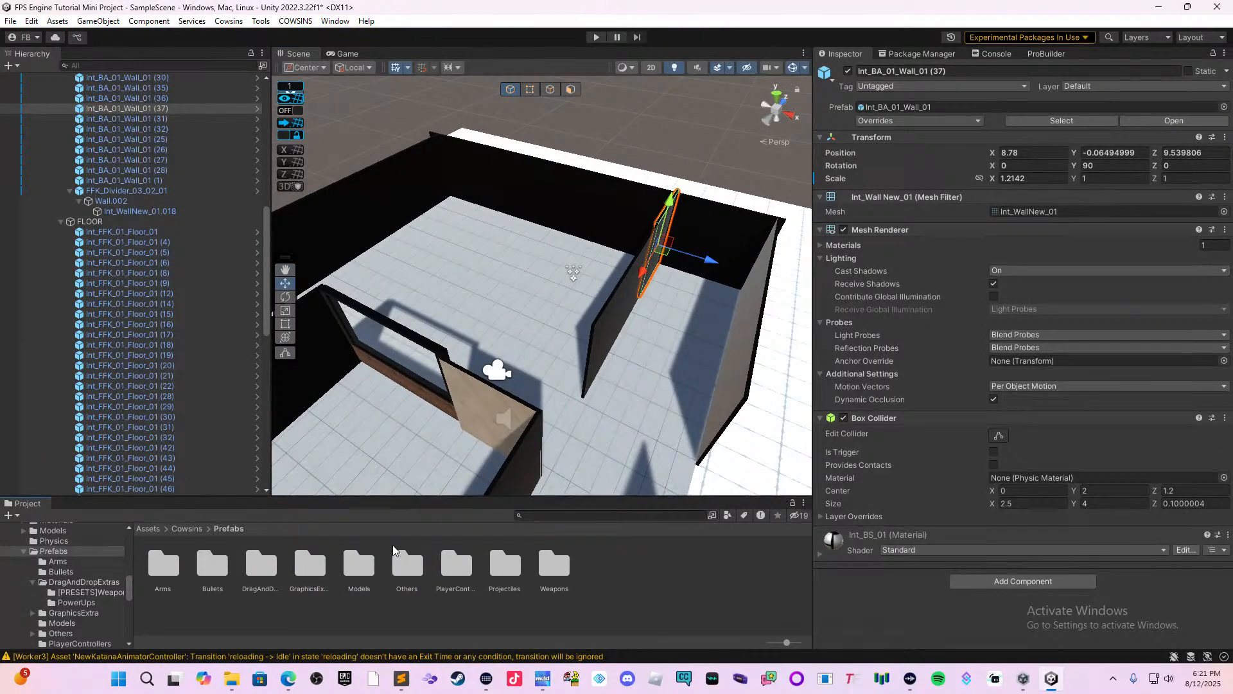
double_click(264, 563)
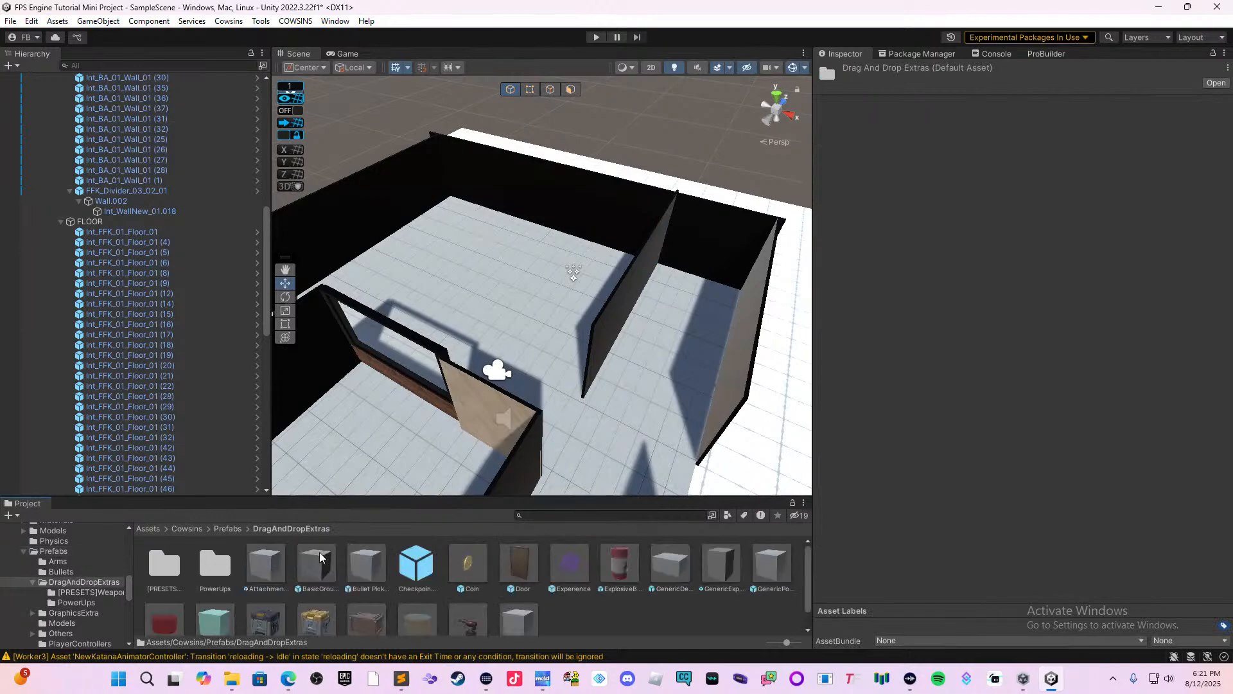
scroll(346, 554, "down", 1)
left_click_drag(461, 606, 640, 364)
key("f")
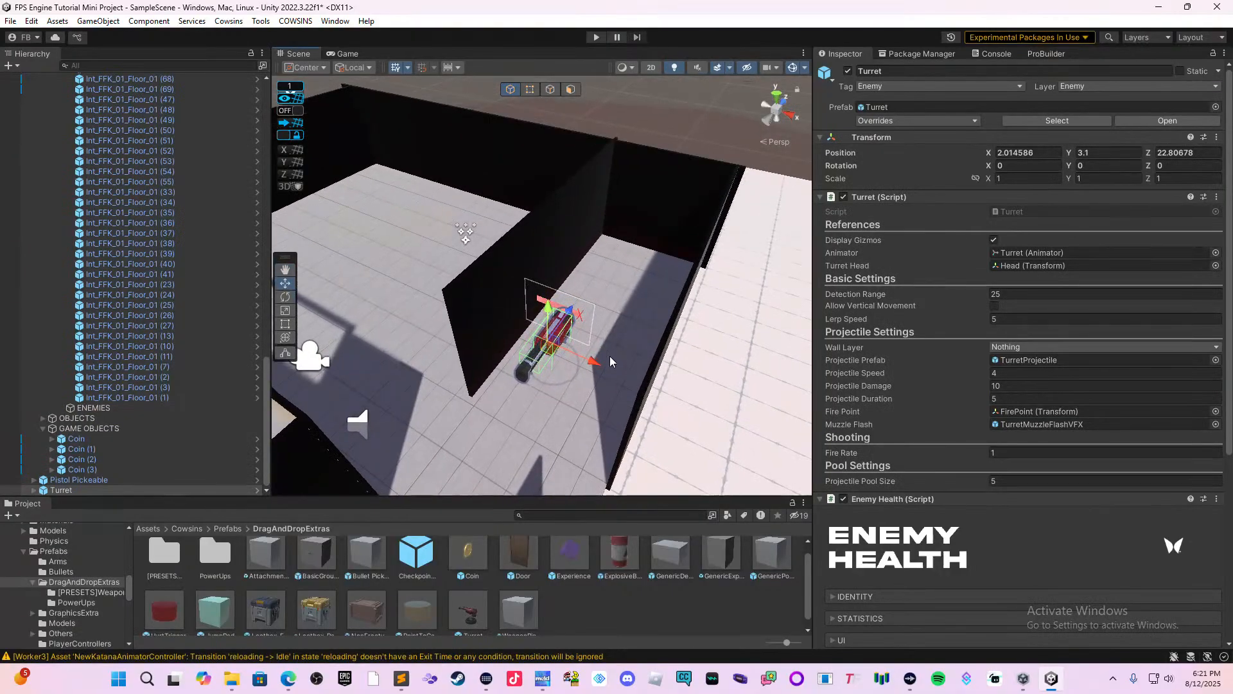
Move the turret to the other side of the interior wall at X -1.8 and raise it to Y 3.72.
left_click_drag(591, 361, 437, 352)
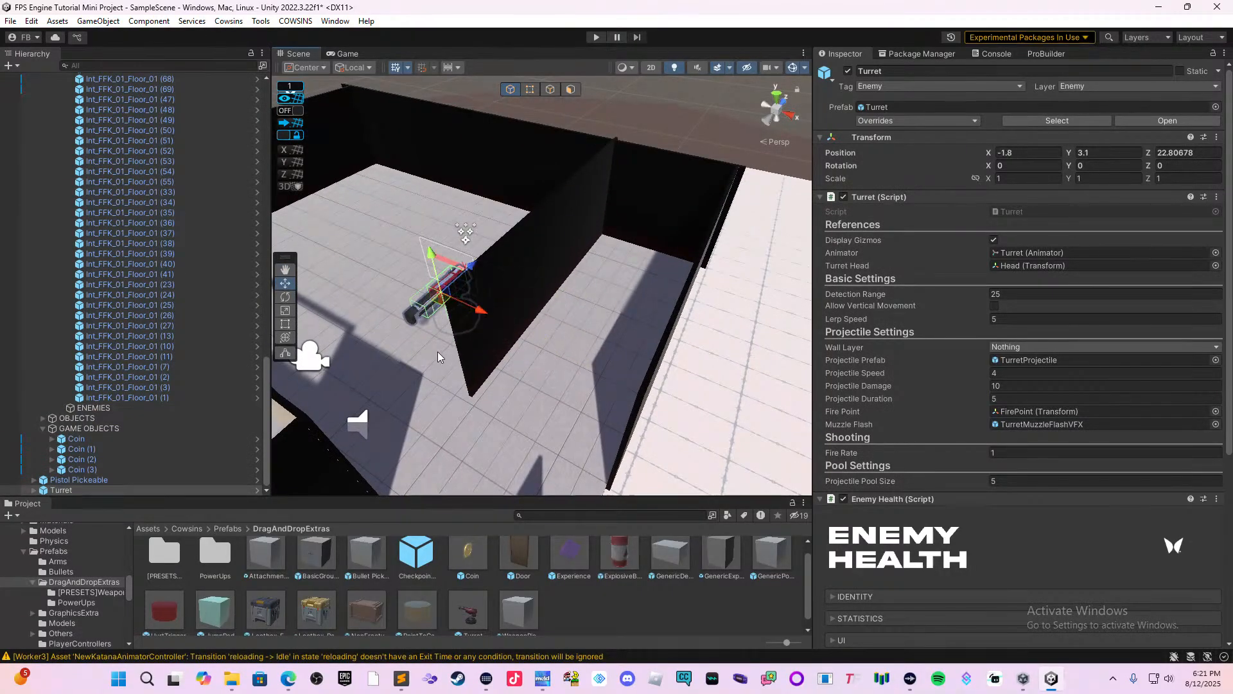
middle_click_drag(437, 352, 522, 349)
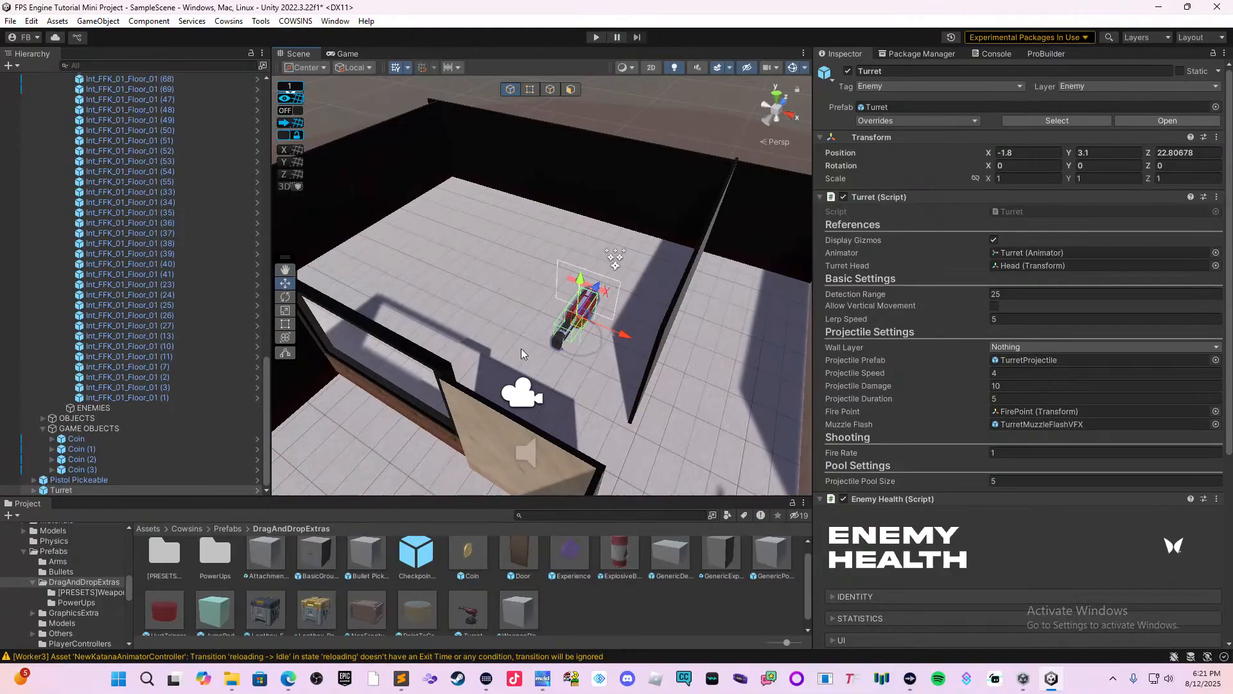
left_click(585, 280)
left_click(583, 303)
left_click_drag(581, 283, 582, 268)
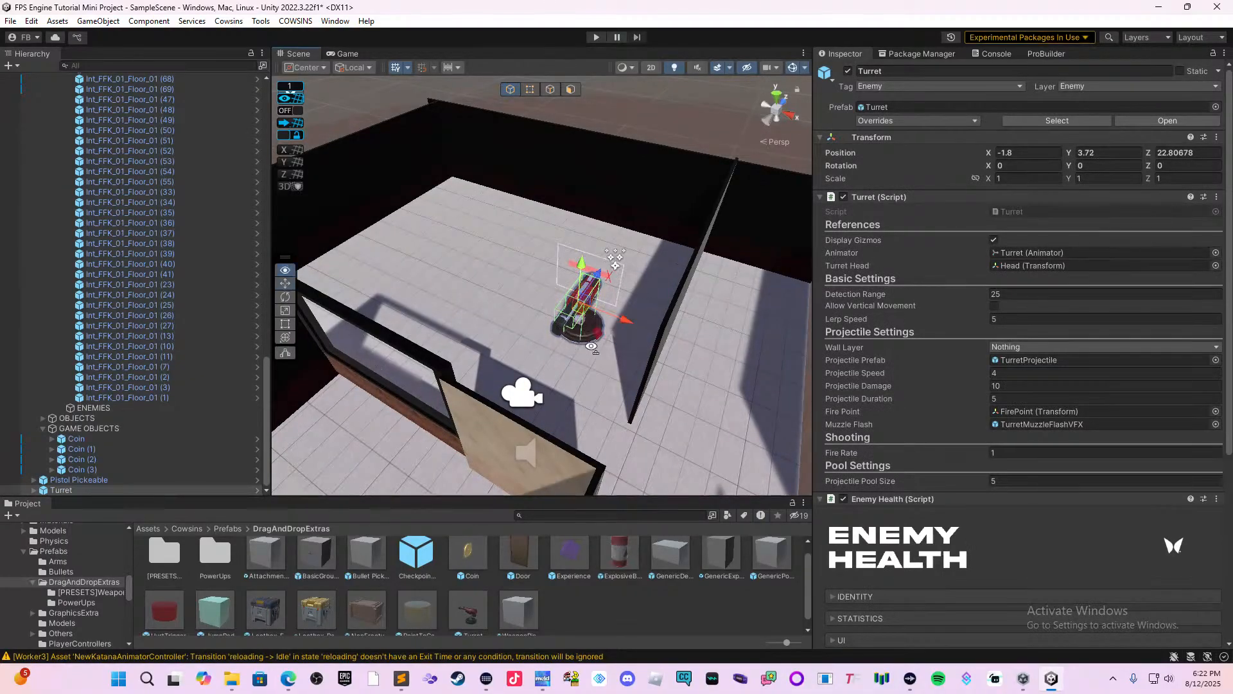
Duplicate the free end section of the interior wall, move the copy to X 4.03 and slide it against the adjoining room's wall.
right_click_drag(590, 342, 550, 376)
middle_click_drag(550, 377, 724, 331)
right_click_drag(725, 334, 564, 367)
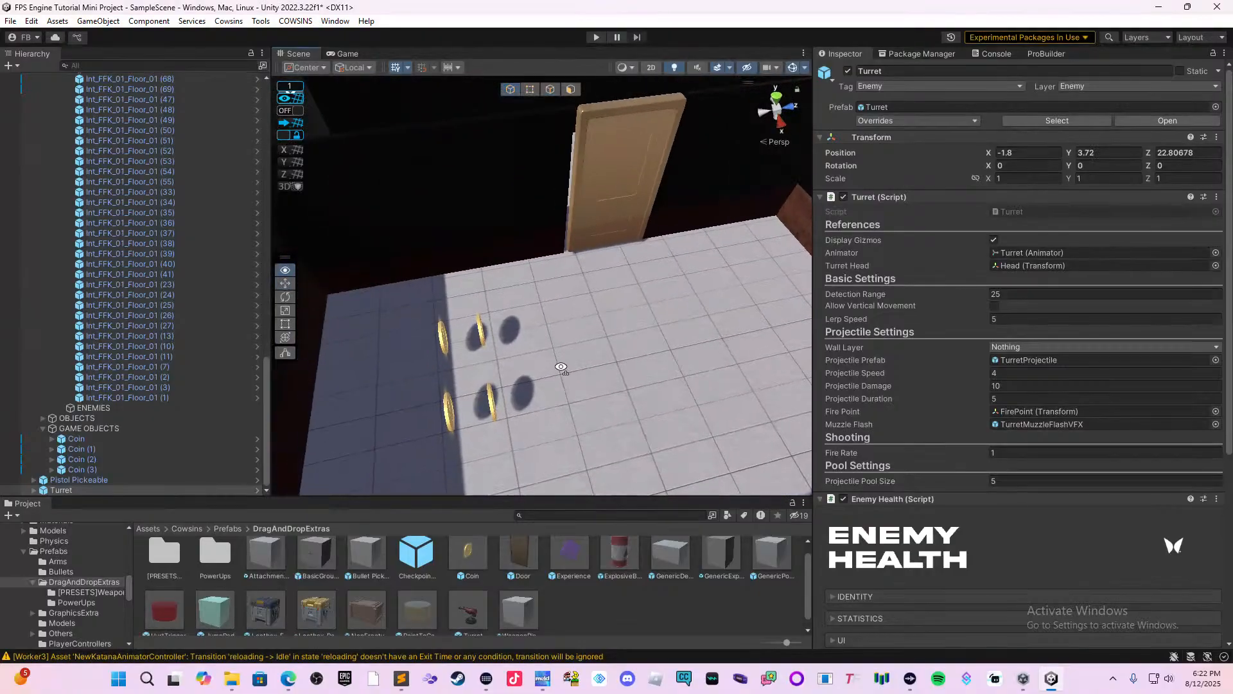
middle_click_drag(742, 343, 458, 381)
middle_click_drag(798, 334, 578, 305)
right_click_drag(664, 299, 577, 399)
left_click(558, 414)
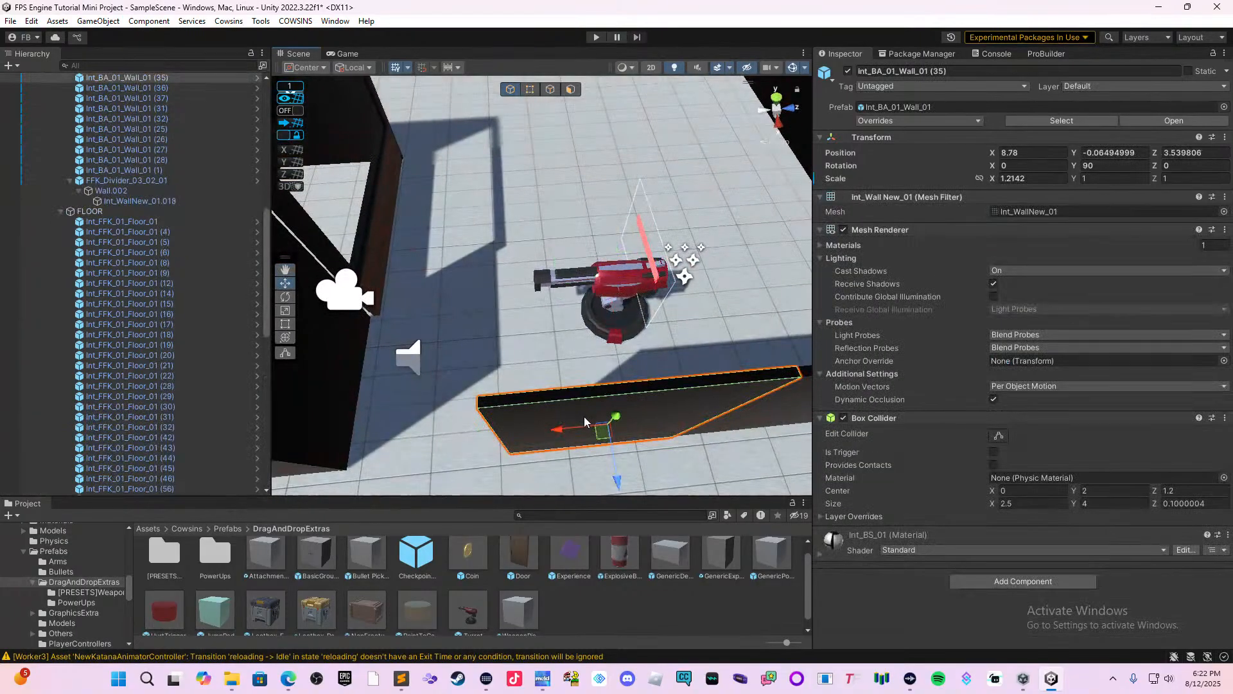
left_click(585, 418)
left_click_drag(614, 461, 641, 210)
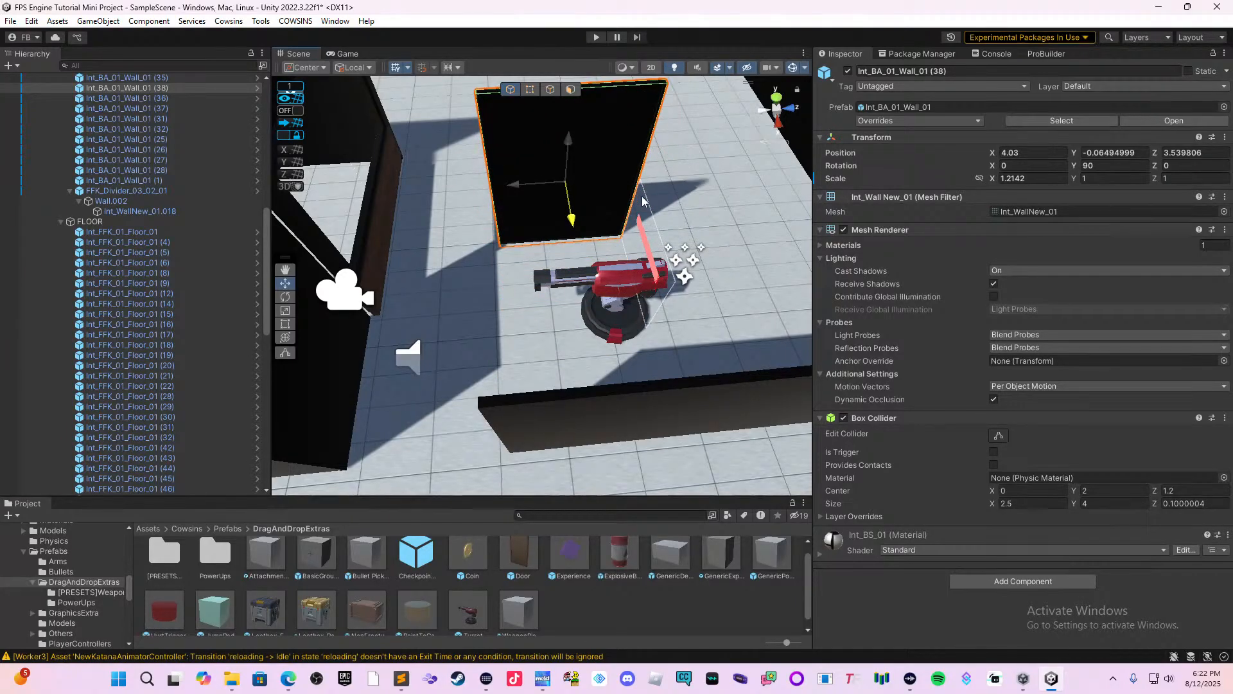
left_click_drag(642, 205, 642, 204)
left_click_drag(538, 193, 415, 308)
Move the turret out of the large room into the adjoining room with the window divider, to Z 16.231.
right_click_drag(499, 326, 655, 363)
middle_click_drag(599, 368, 722, 279)
left_click(621, 198)
right_click_drag(650, 211, 737, 154)
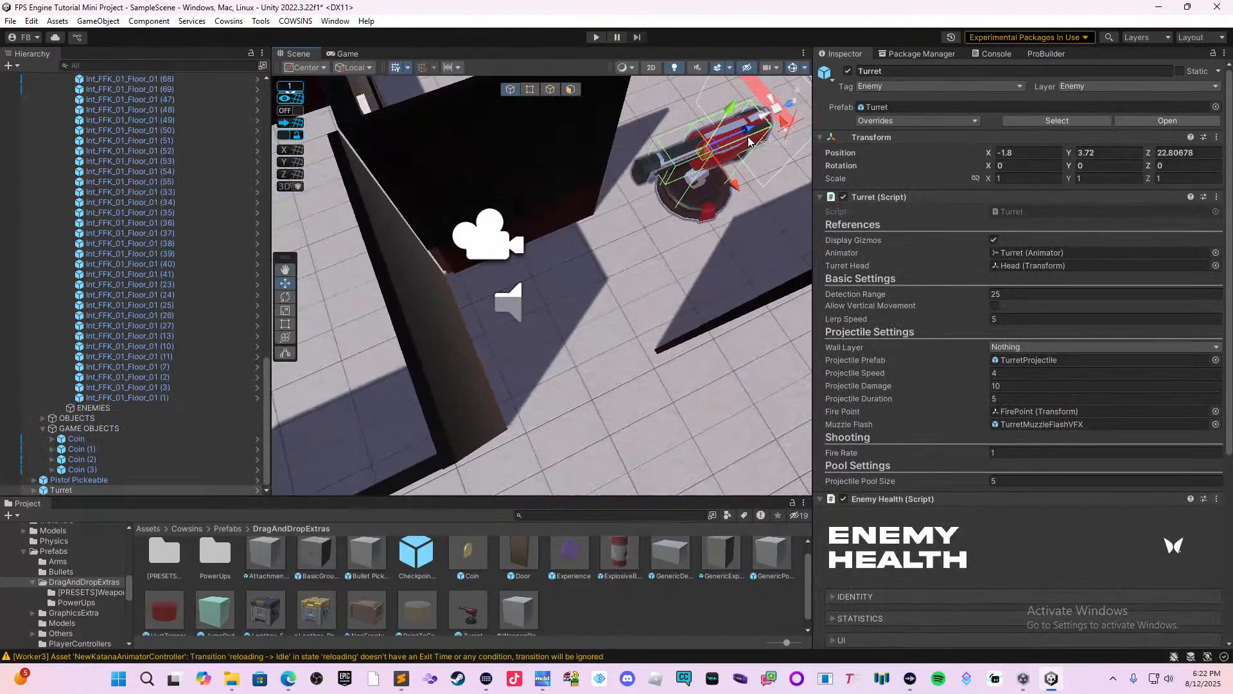
right_click_drag(717, 208, 730, 170)
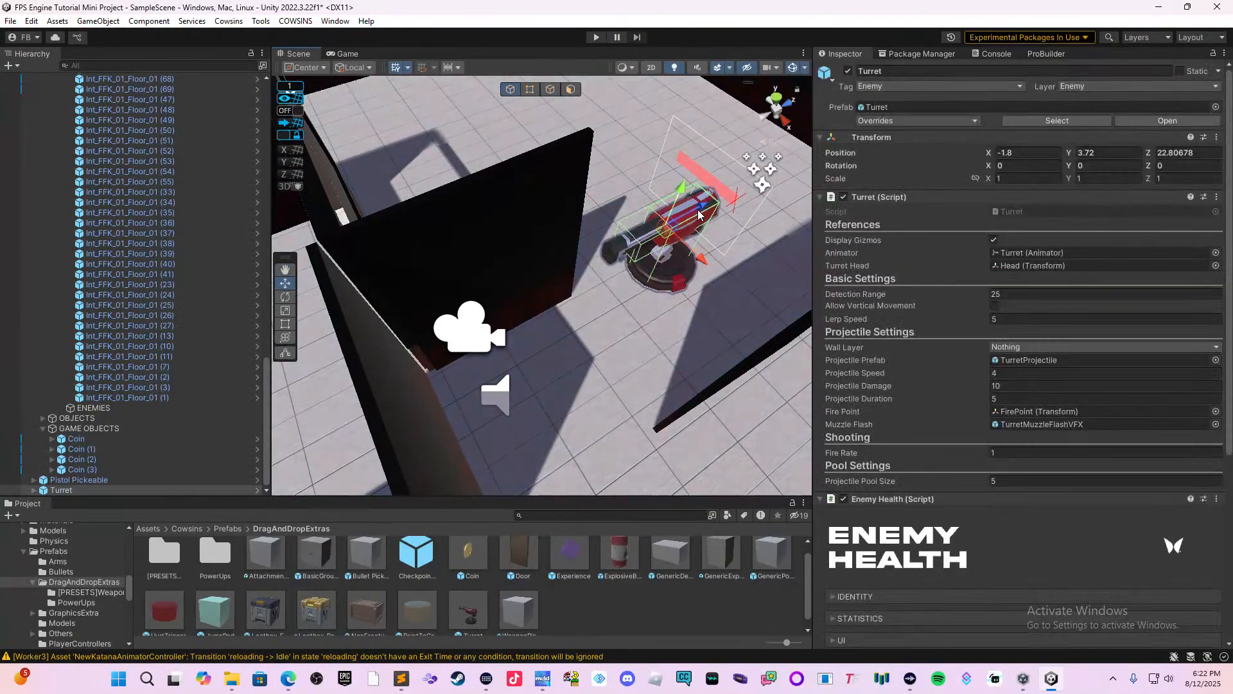
left_click_drag(711, 210, 398, 366)
middle_click_drag(486, 322, 688, 276)
scroll(690, 299, "down", 2)
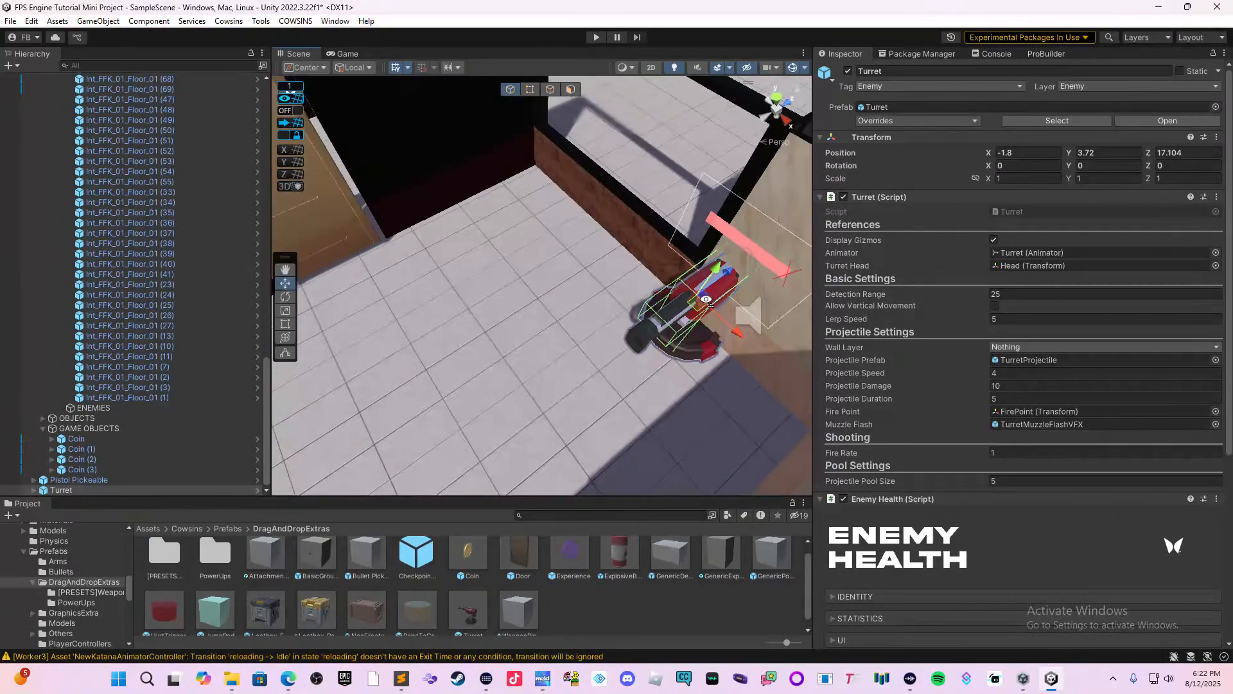
left_click_drag(718, 277, 671, 293)
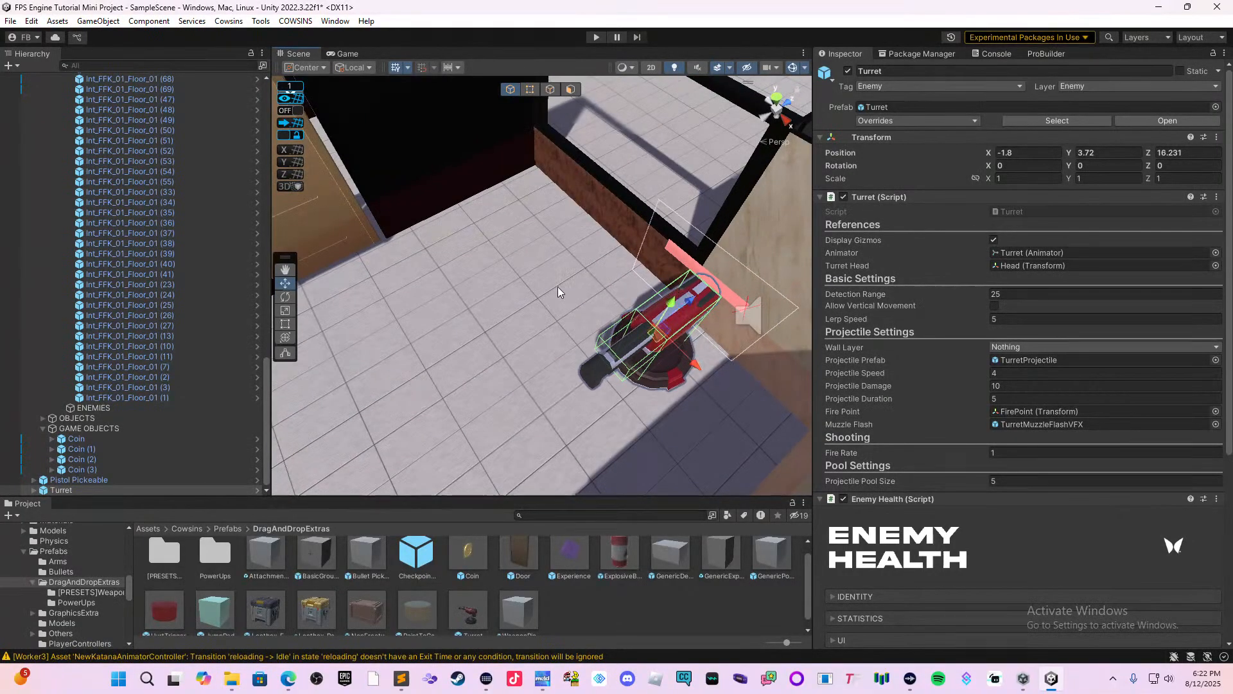
Rotate the turret to Y -44.232 and place it in the corner by the window divider at X -6.01, Z 15.97.
left_click(284, 296)
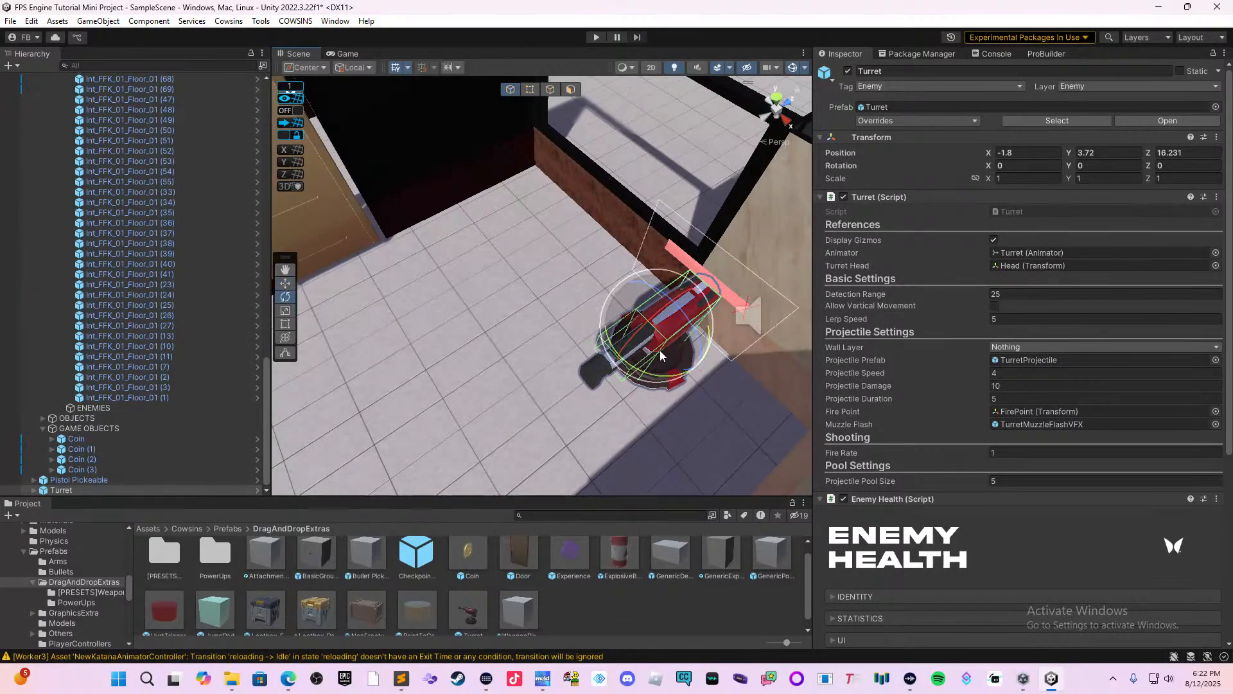
left_click_drag(659, 375, 492, 351)
left_click(286, 283)
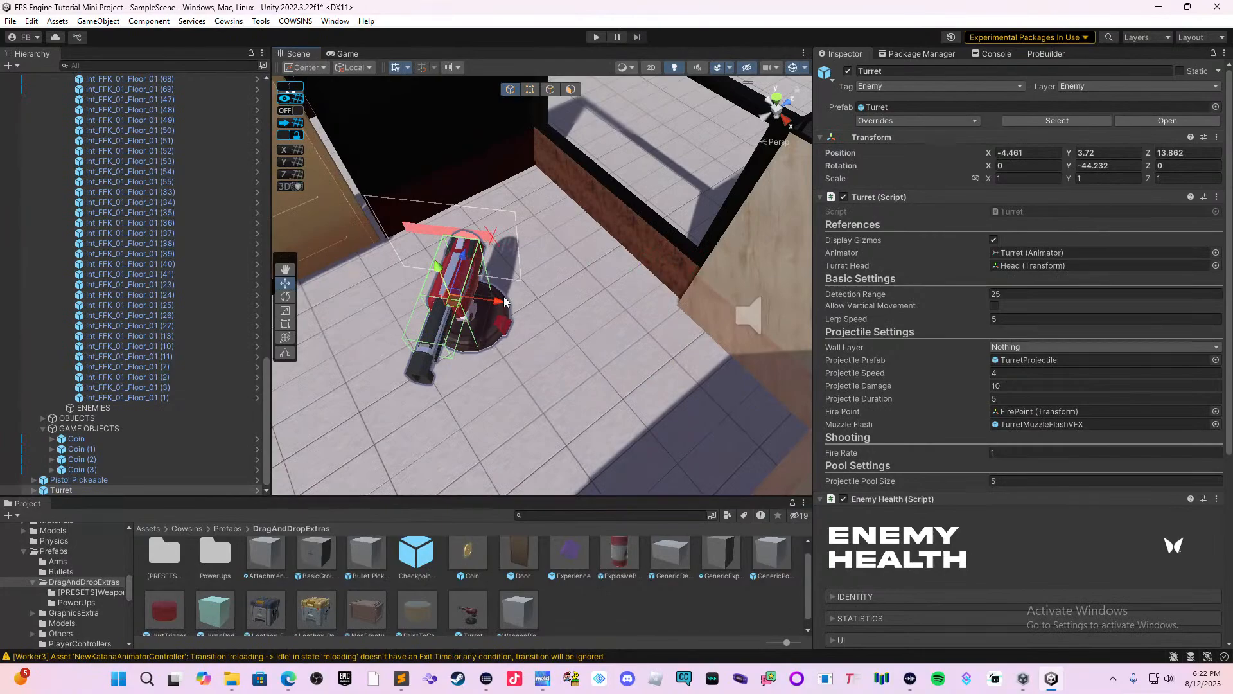
left_click_drag(463, 257, 558, 189)
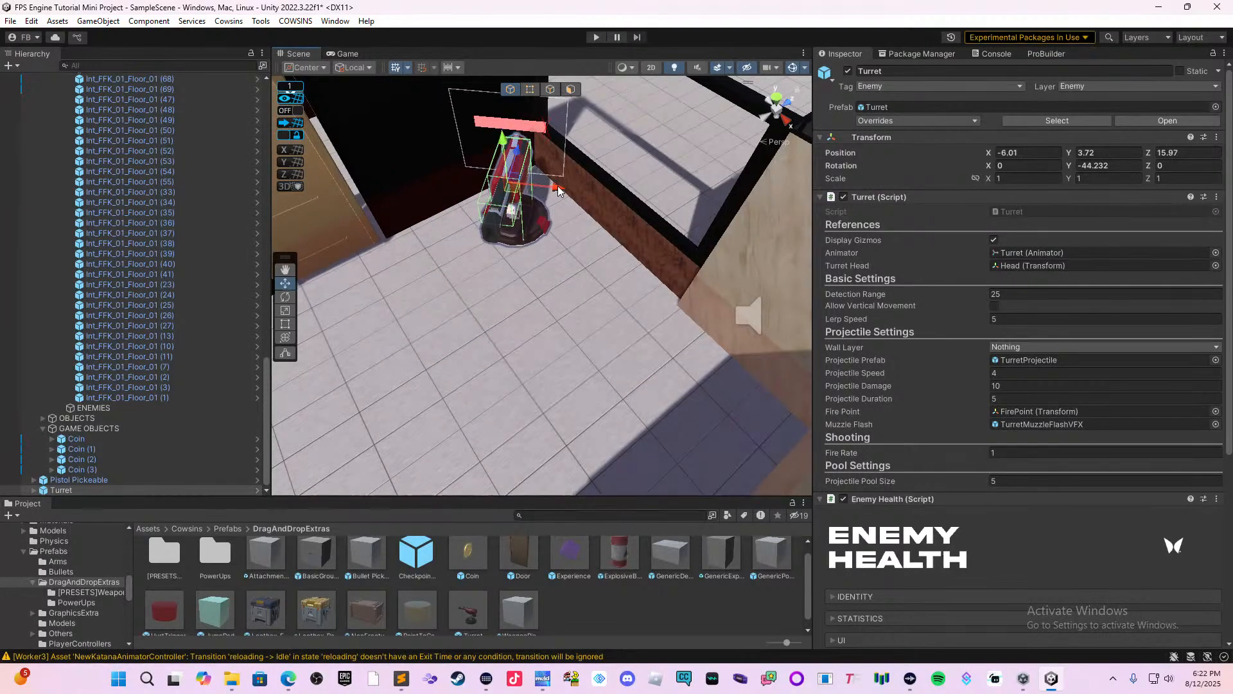
Review the turret's script settings and the Identity, Statistics and UI sections of its Enemy Health component.
right_click_drag(645, 195, 622, 234)
scroll(860, 352, "down", 4)
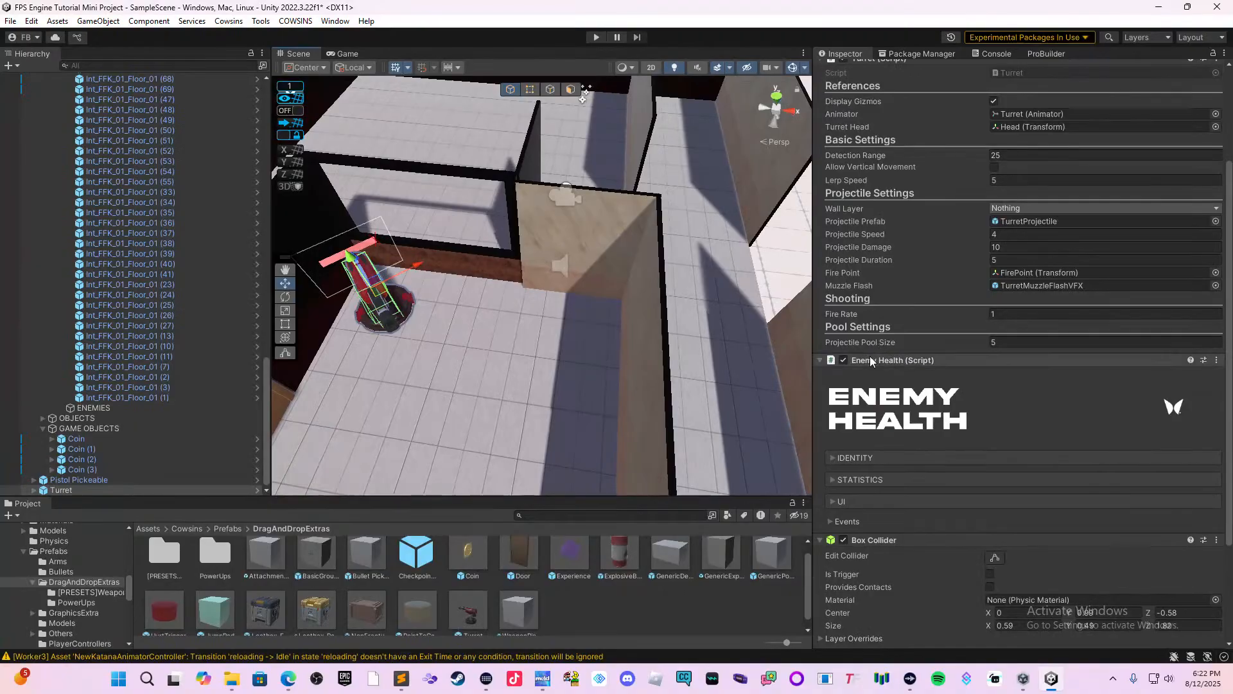
scroll(892, 355, "down", 2)
scroll(892, 355, "down", 2)
scroll(896, 365, "up", 6)
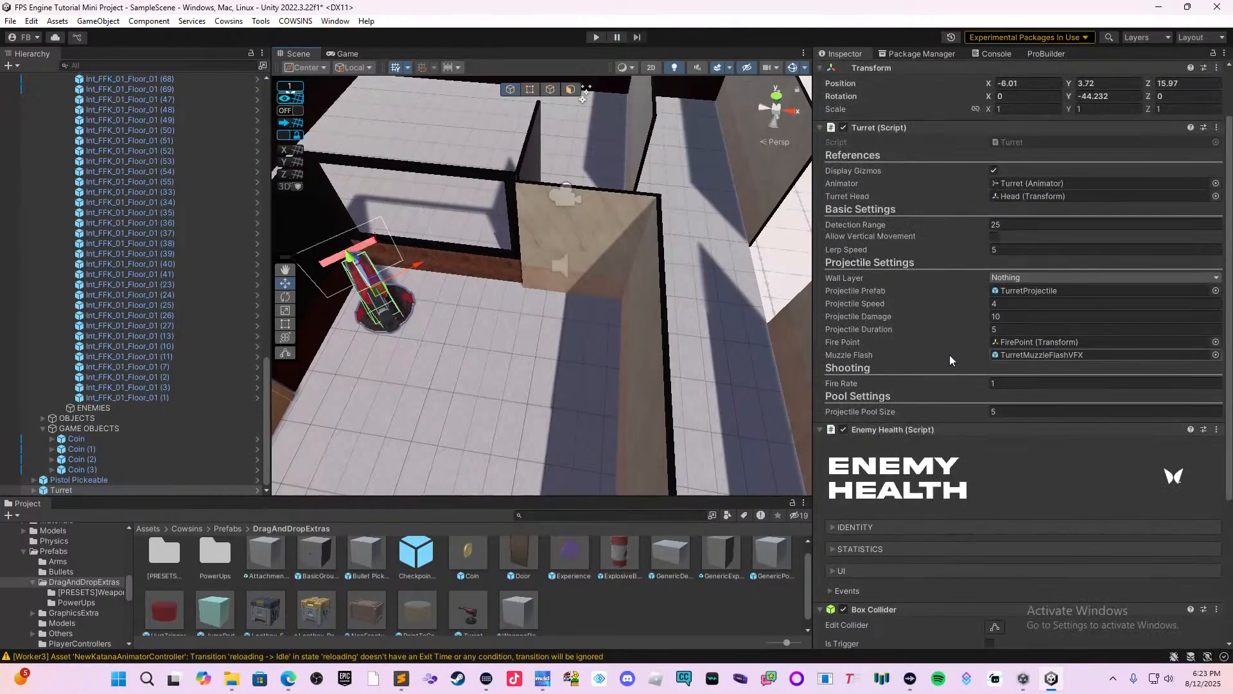
scroll(950, 354, "down", 6)
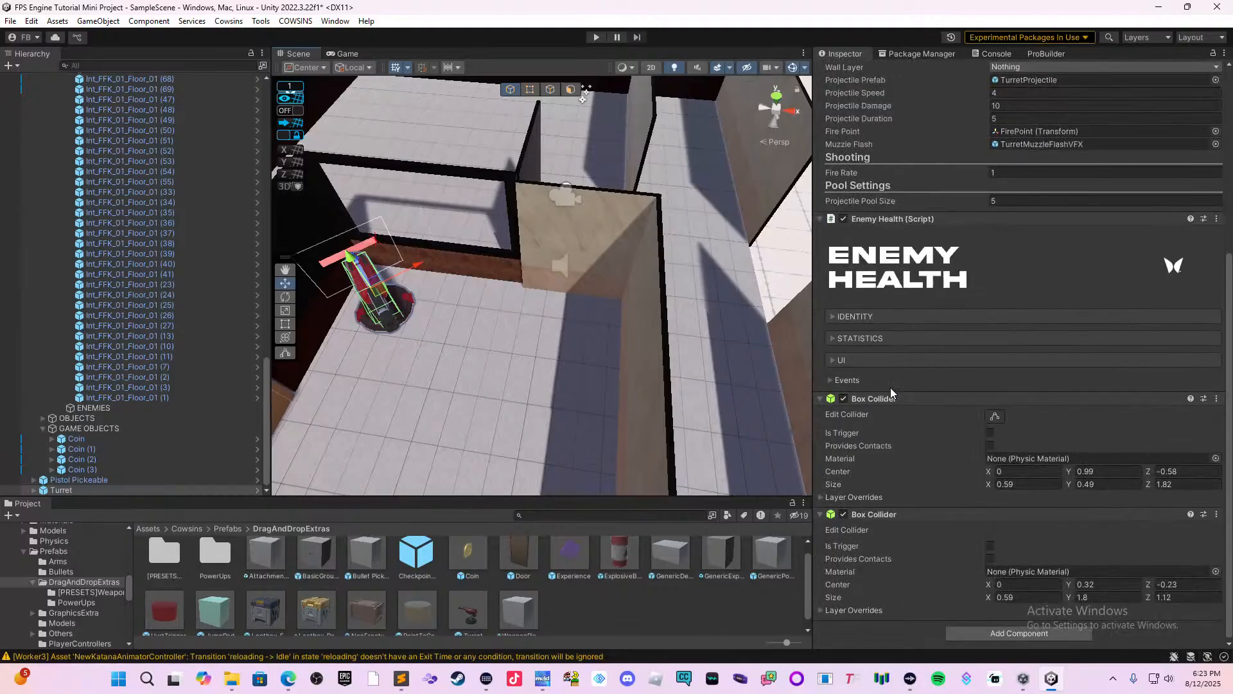
left_click(853, 315)
left_click(852, 355)
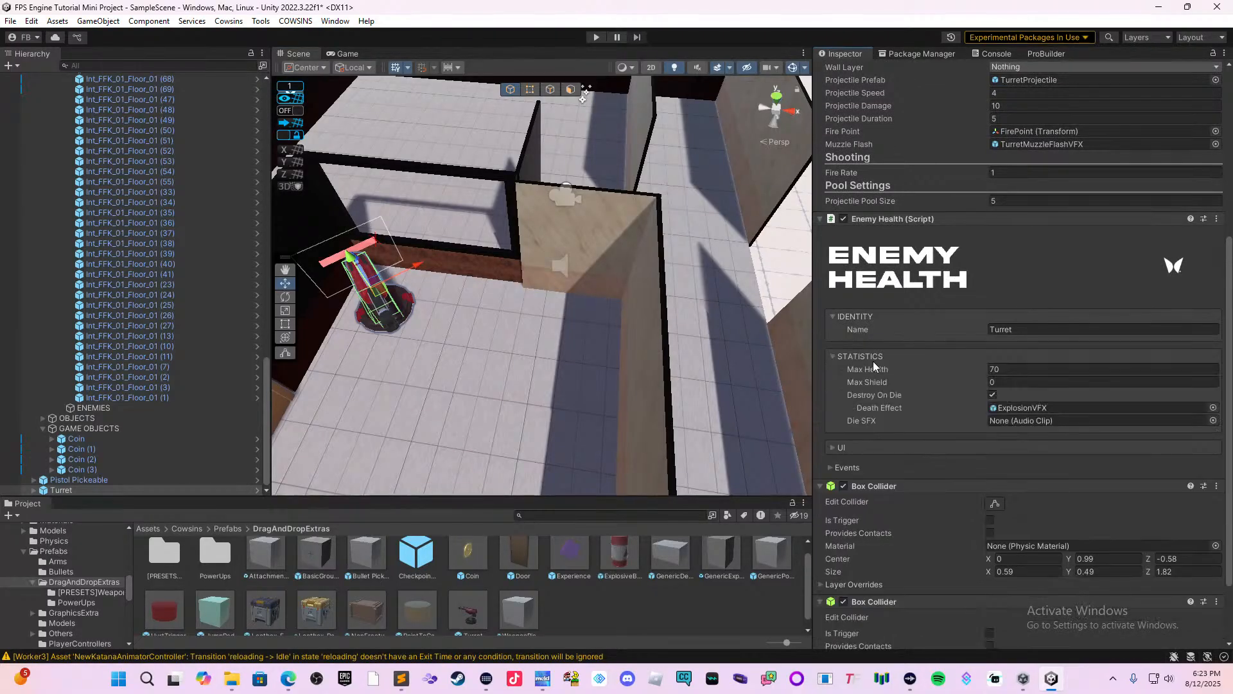
left_click(841, 447)
scroll(907, 404, "down", 2)
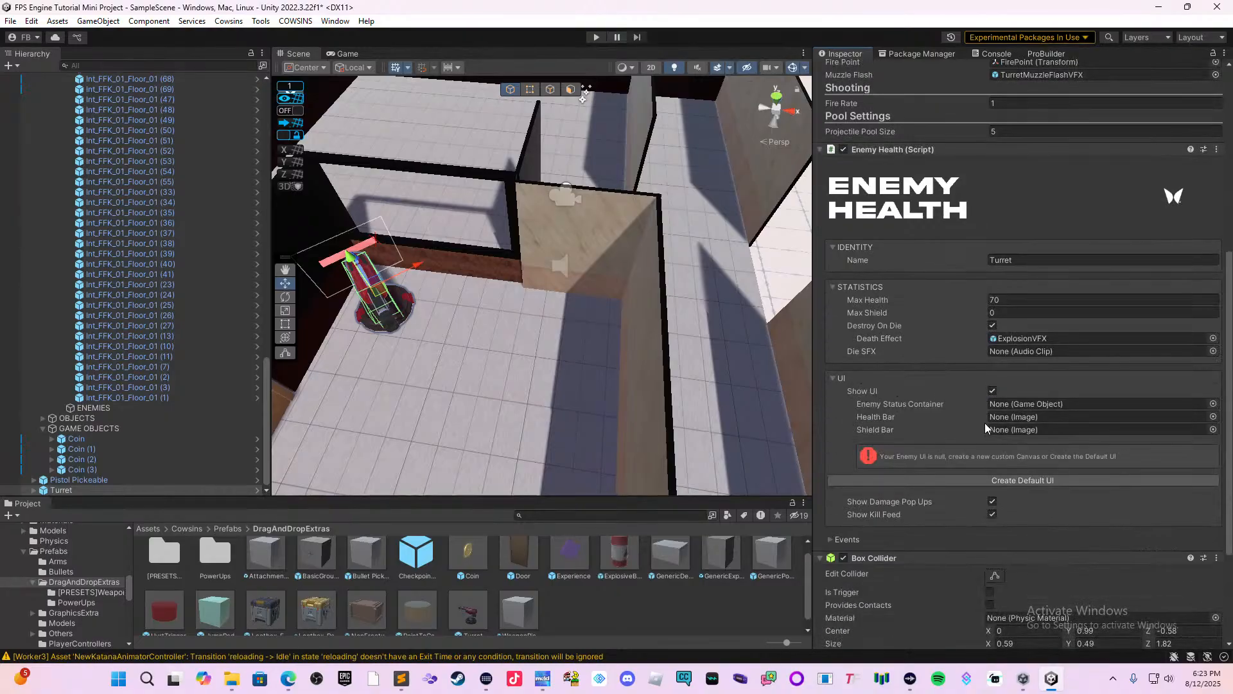
scroll(1057, 444, "down", 2)
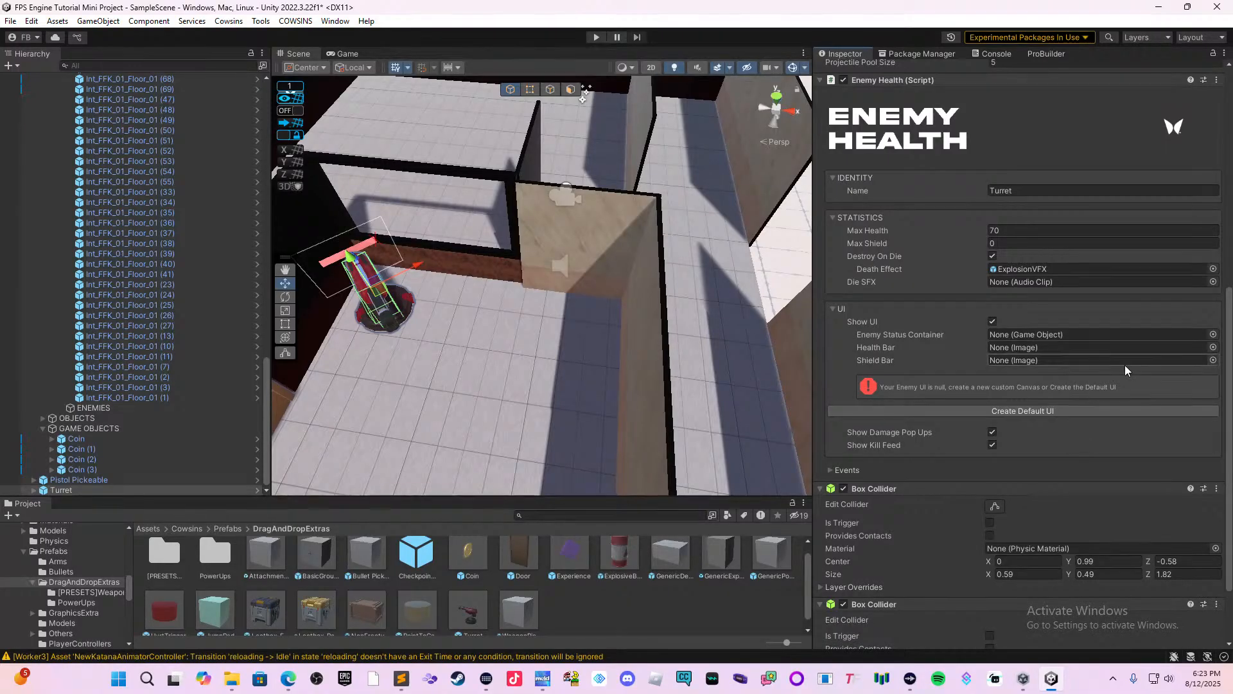
left_click(1212, 347)
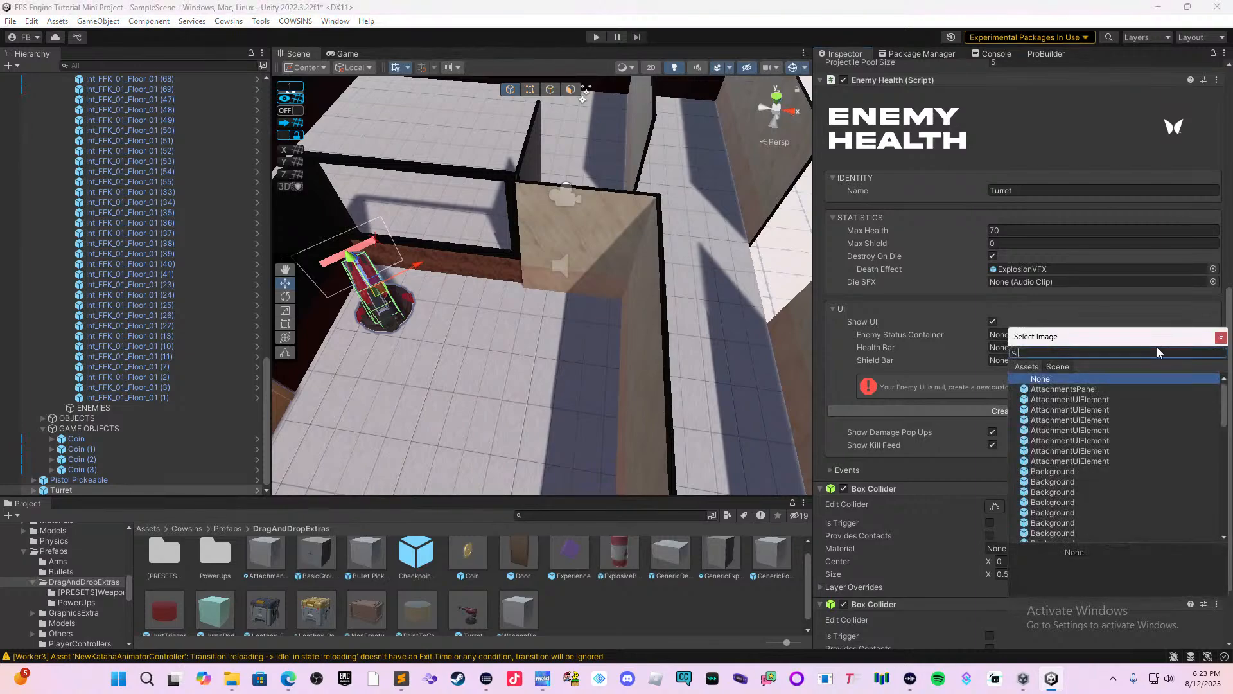
type("h")
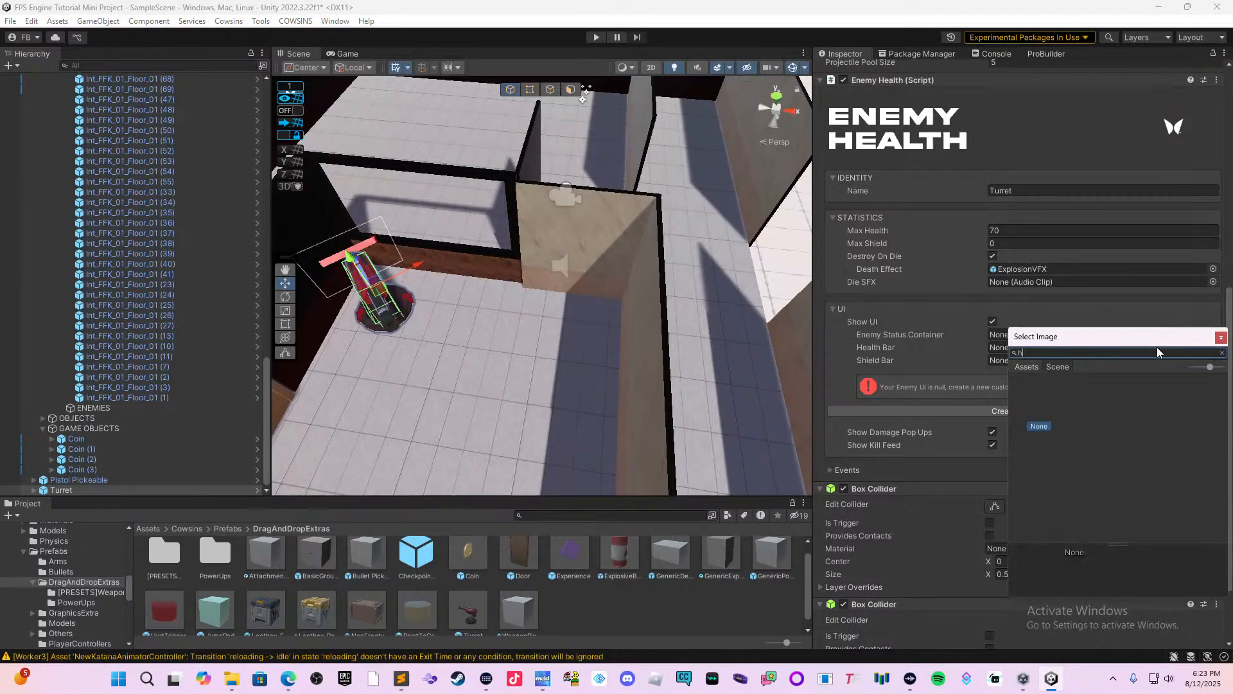
type("ealt")
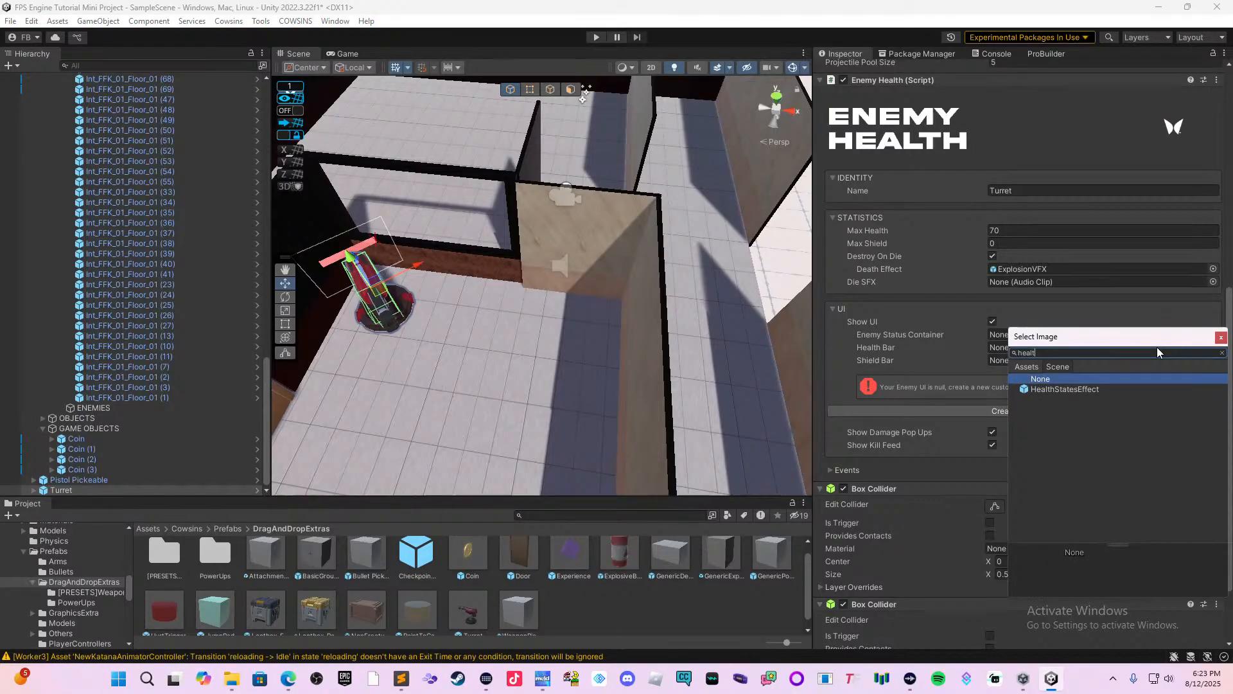
key("ctrl+a")
type("HUID")
key("BackSpace")
key("BackSpace")
type("D")
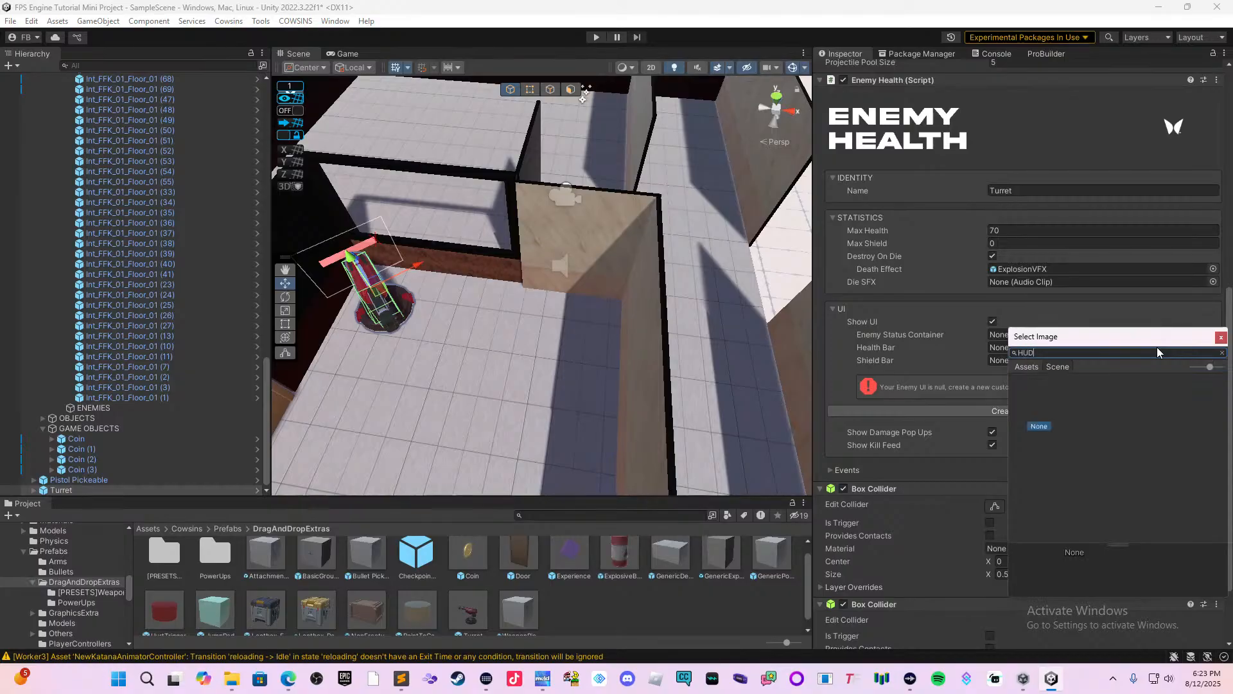
left_click(1021, 367)
type("Health")
left_click(1221, 337)
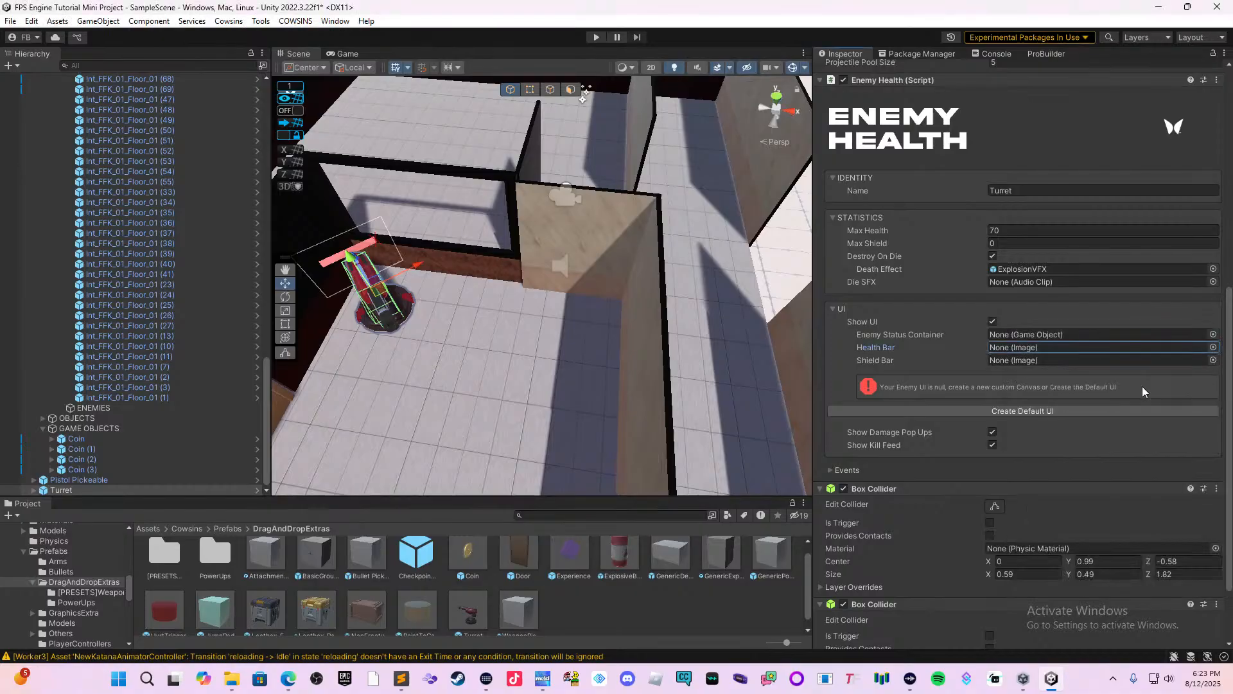
Set the turret's Max Health to 25 and create the default enemy UI for it.
scroll(1148, 384, "down", 4)
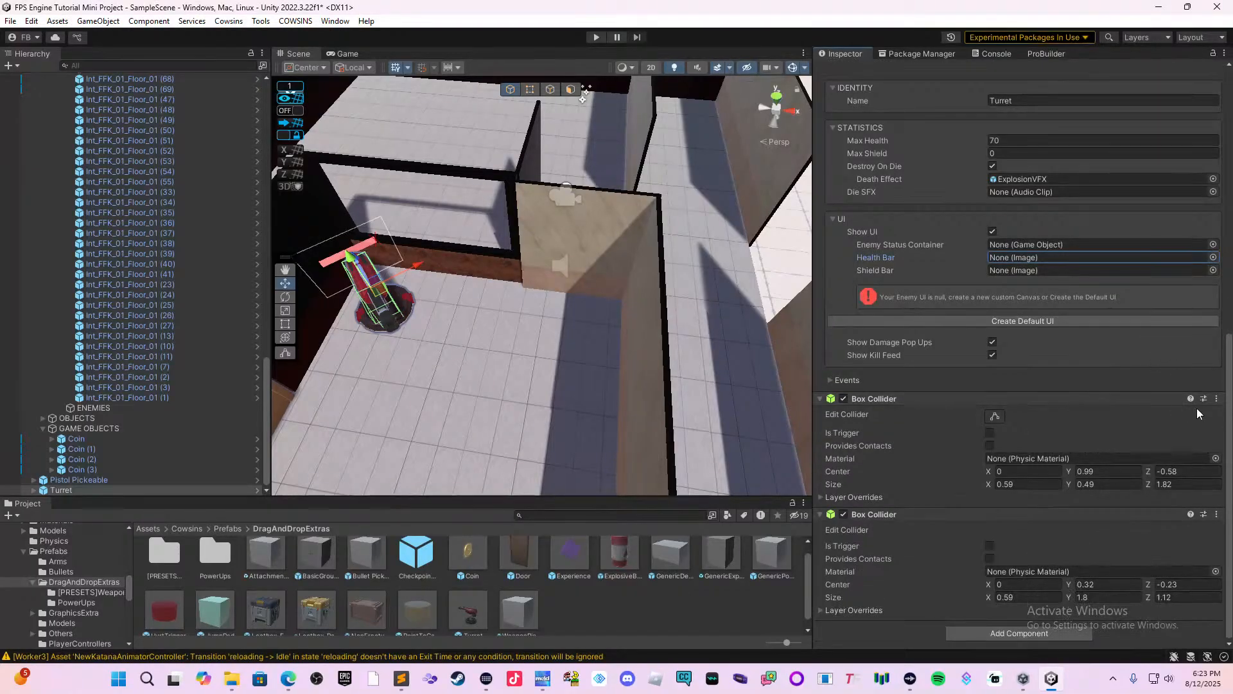
scroll(1198, 409, "up", 3)
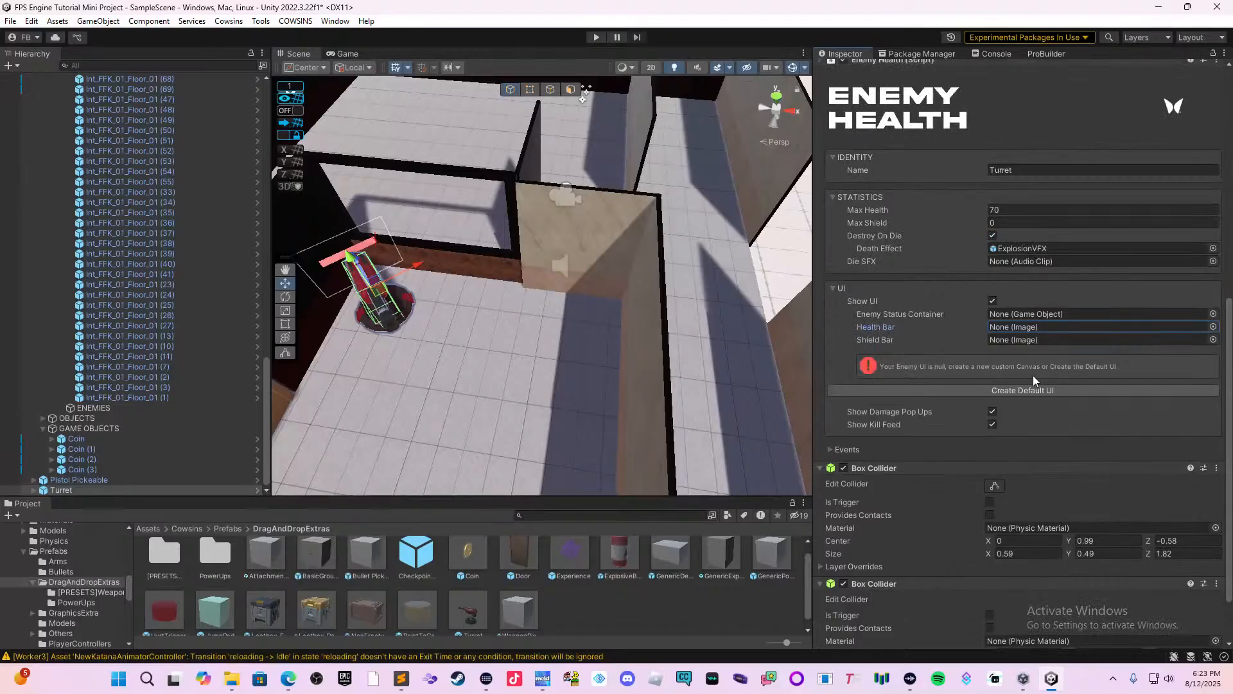
scroll(1033, 376, "up", 2)
left_click(1005, 248)
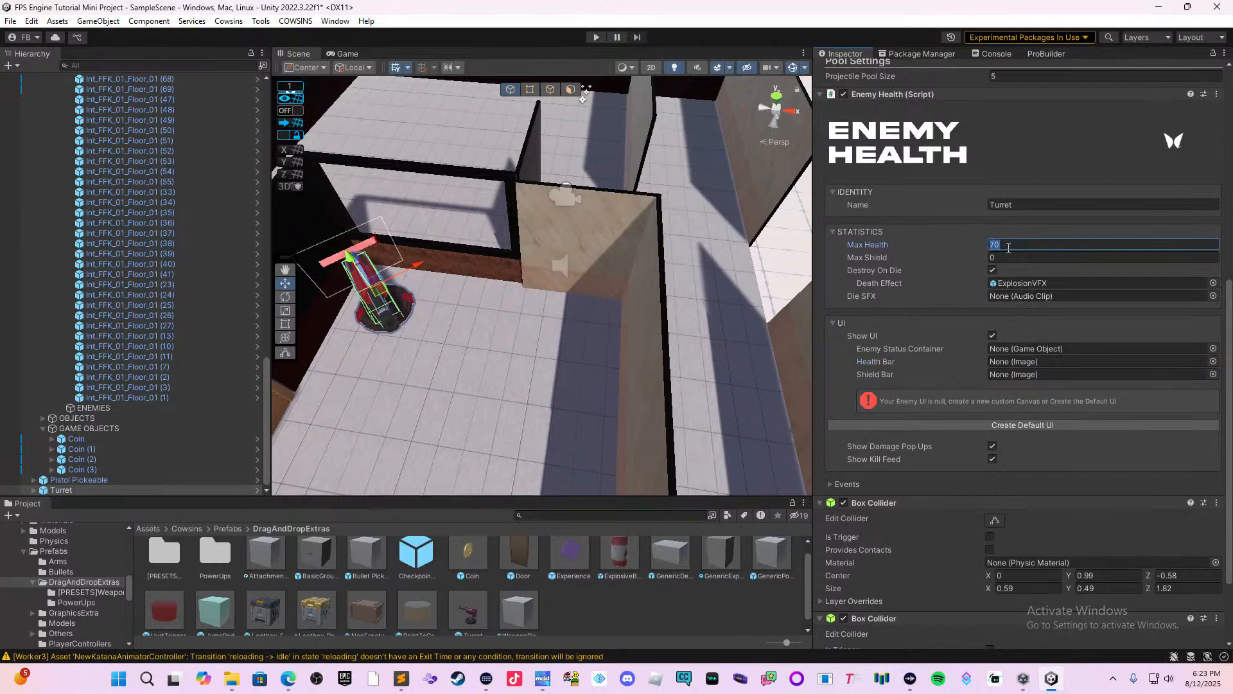
type("25")
left_click(1014, 424)
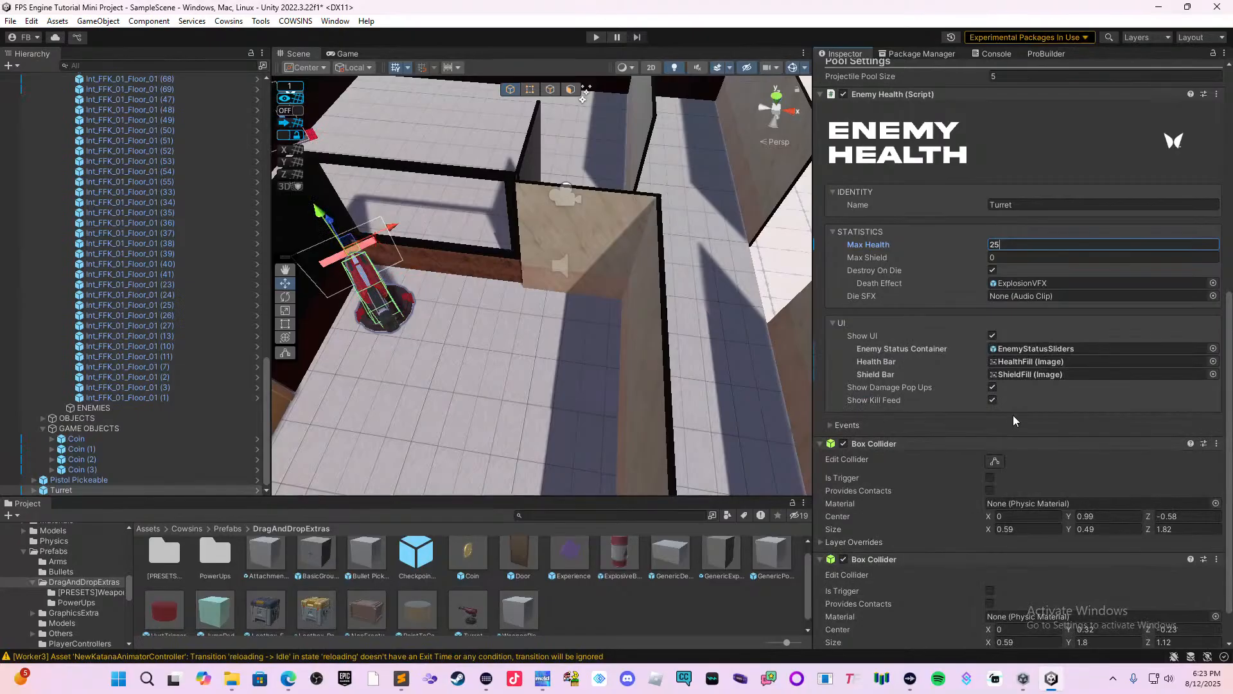
Review the turret's Enemy Health and Turret script settings and examine its detection range around the building.
scroll(942, 360, "down", 2)
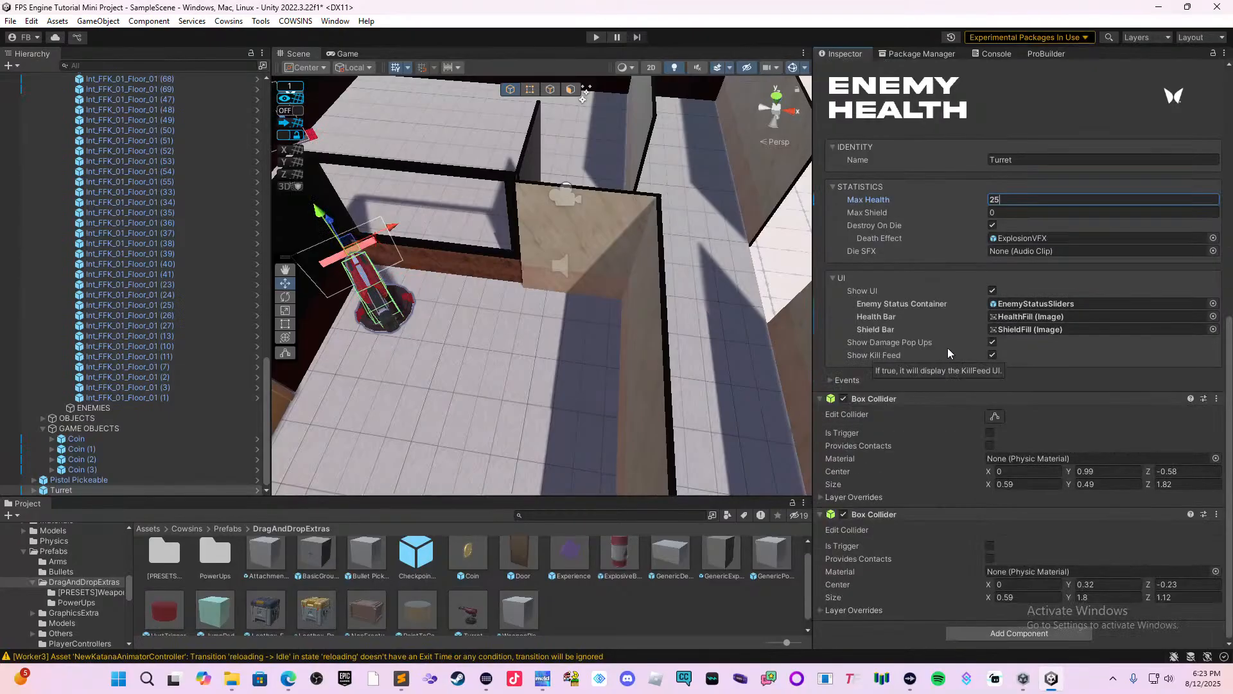
scroll(957, 347, "up", 5)
scroll(960, 328, "up", 7)
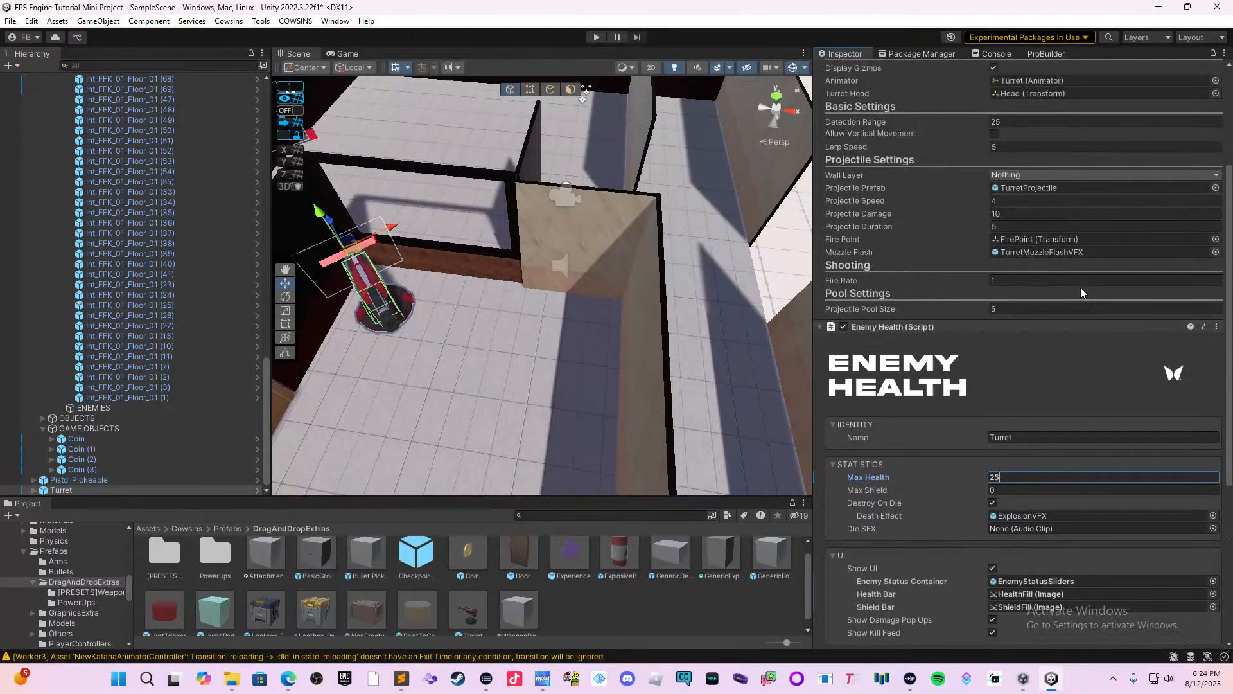
scroll(957, 308, "up", 4)
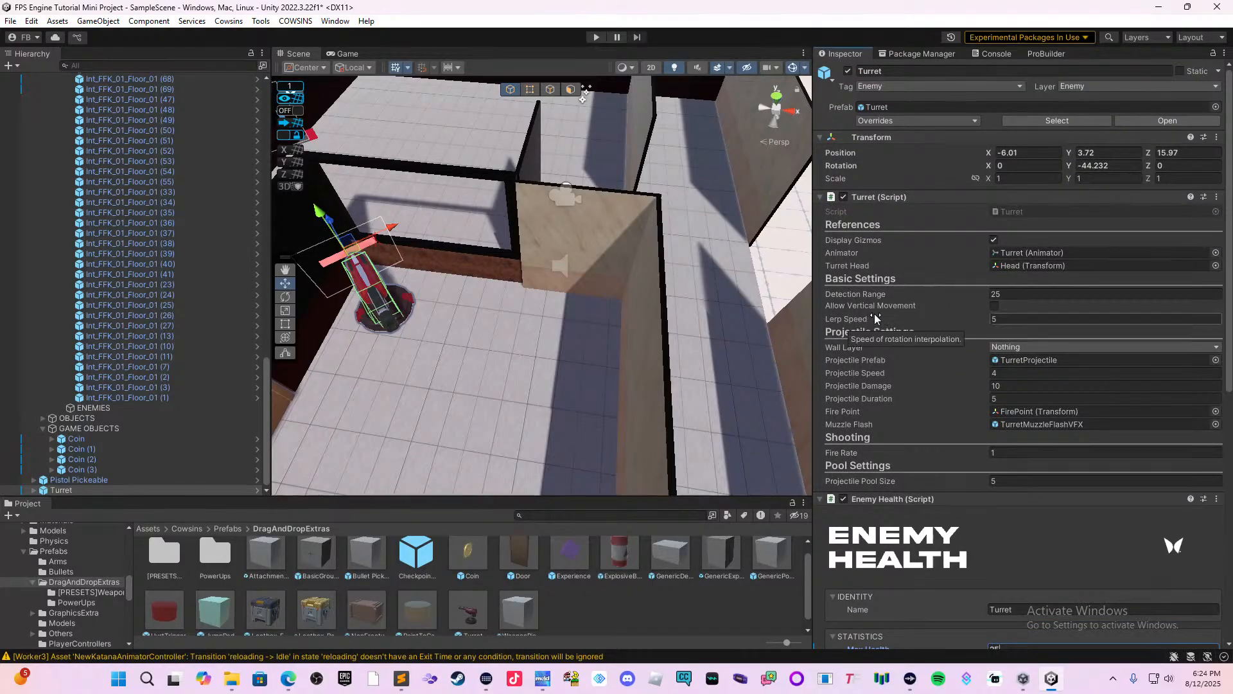
right_click_drag(715, 304, 653, 302)
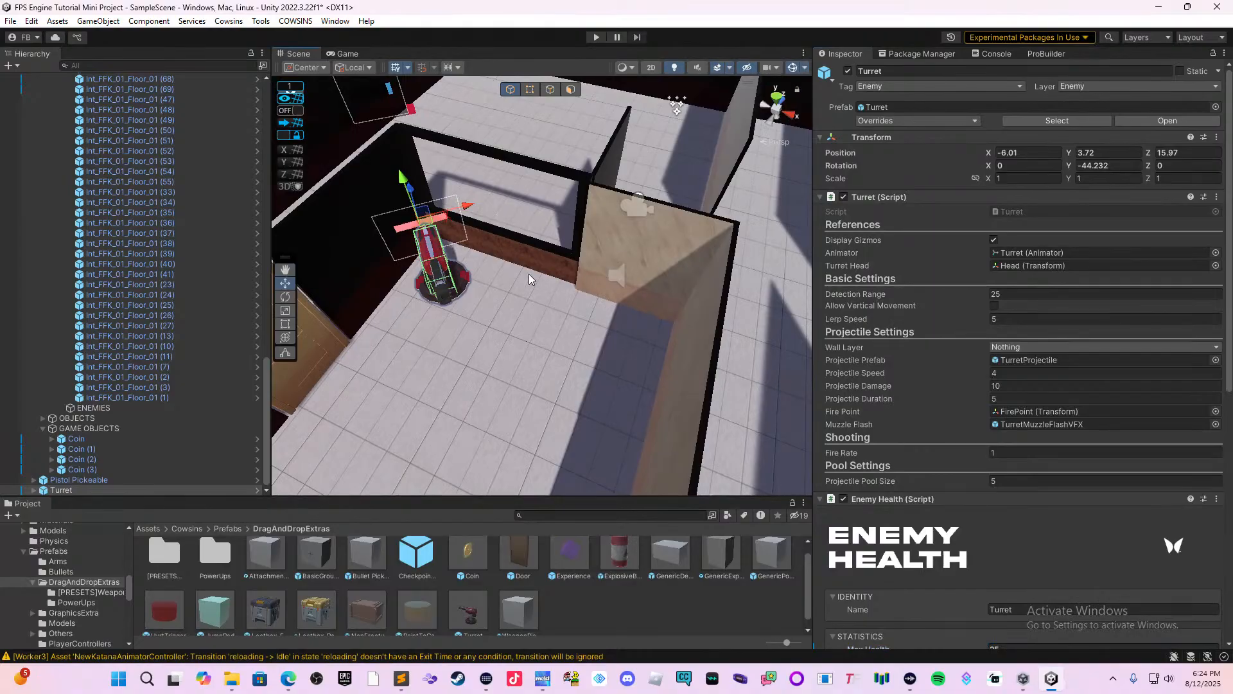
scroll(638, 245, "down", 8)
scroll(513, 239, "down", 8)
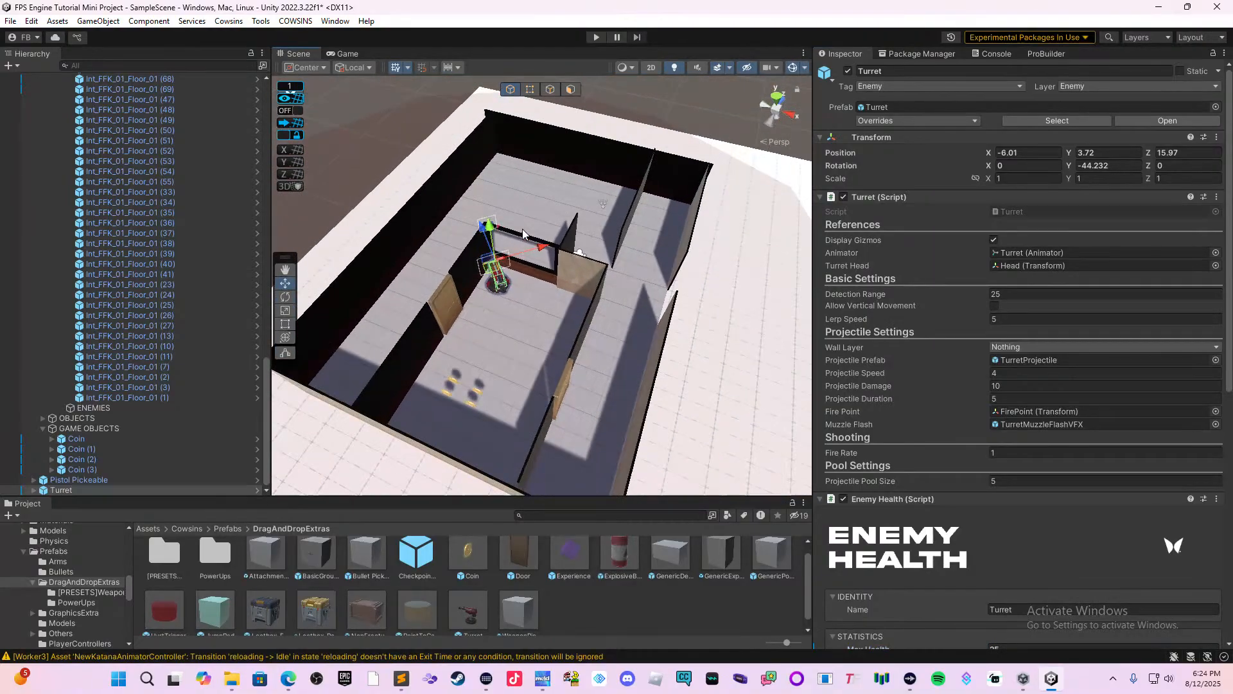
scroll(541, 270, "up", 1)
middle_click_drag(593, 321, 493, 307)
Set the turret's Detection Range to 7.5.
left_click(1001, 293)
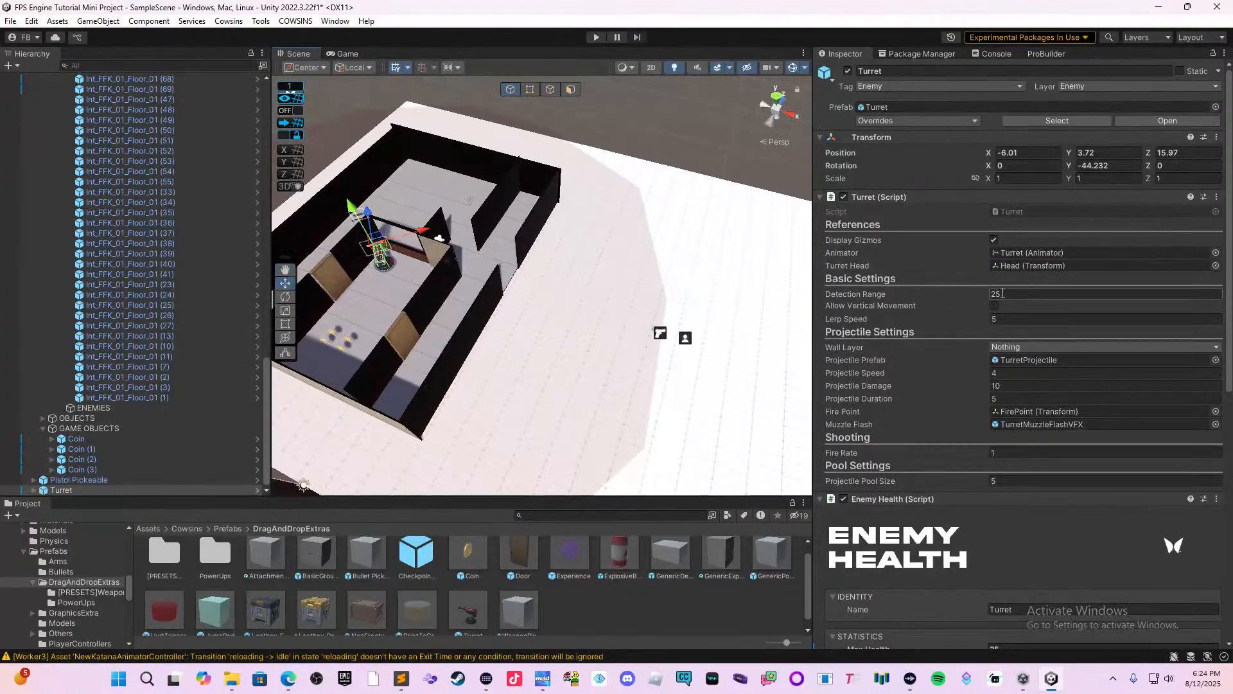
type("10")
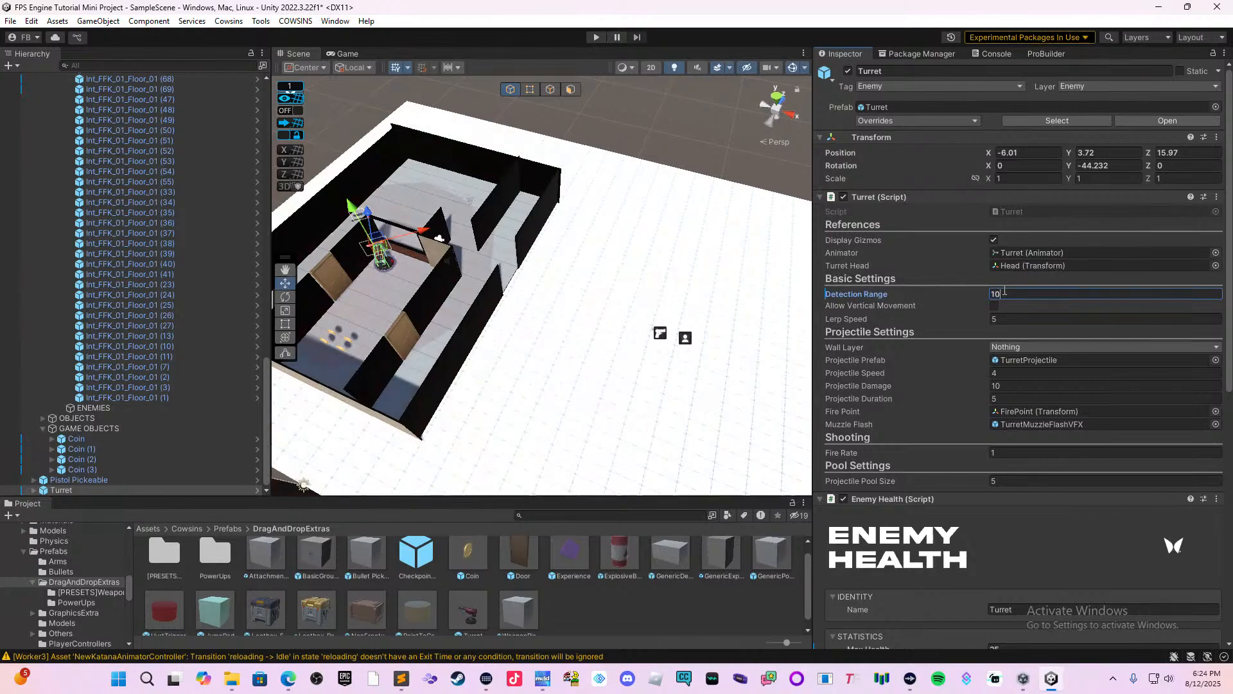
key("BackSpace")
key("BackSpace")
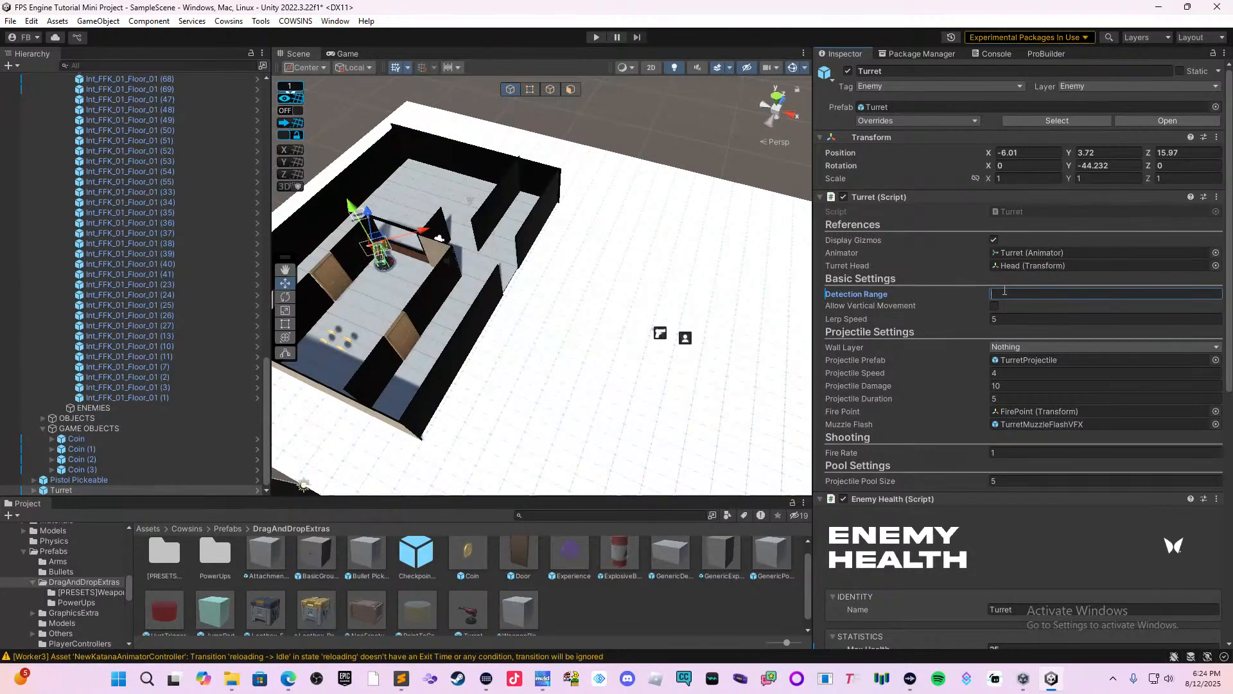
type("5")
key("BackSpace")
type("7.5")
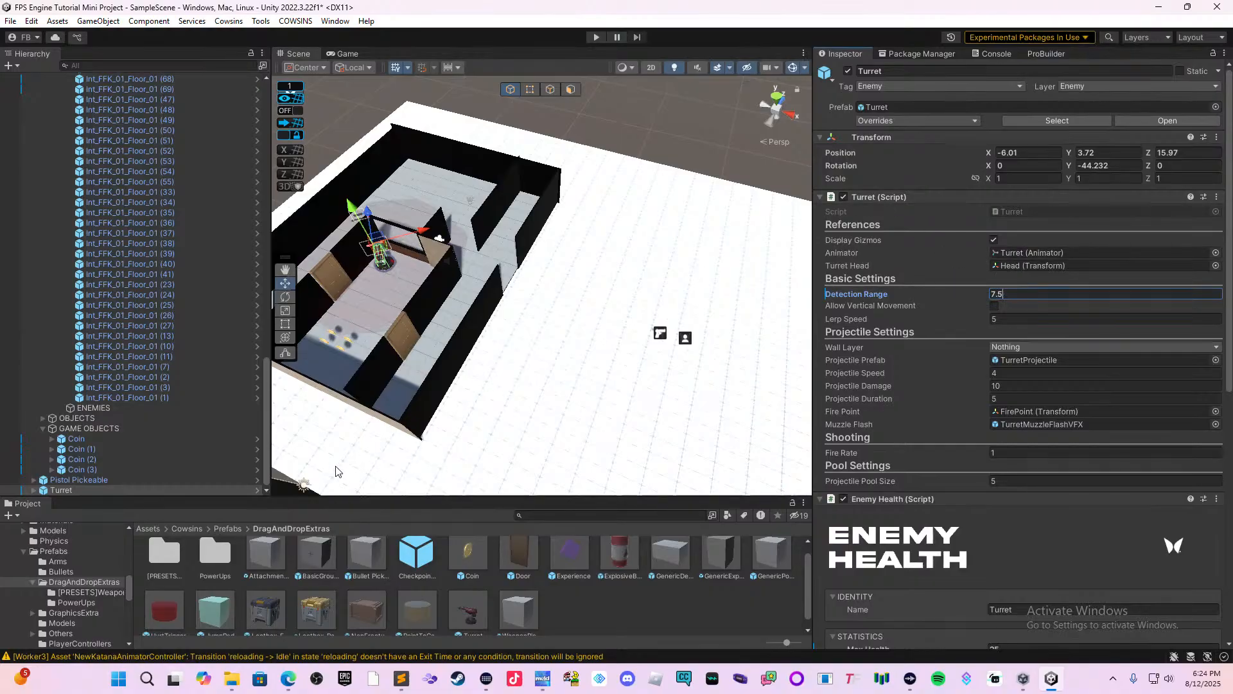
Move the turret away from the corner to X -3.94, Z 13.85 and parent it under ENEMIES.
middle_click_drag(421, 414, 652, 427)
scroll(652, 427, "up", 3)
middle_click_drag(599, 351, 518, 338)
scroll(523, 352, "up", 8)
scroll(523, 359, "up", 3)
scroll(526, 327, "up", 3)
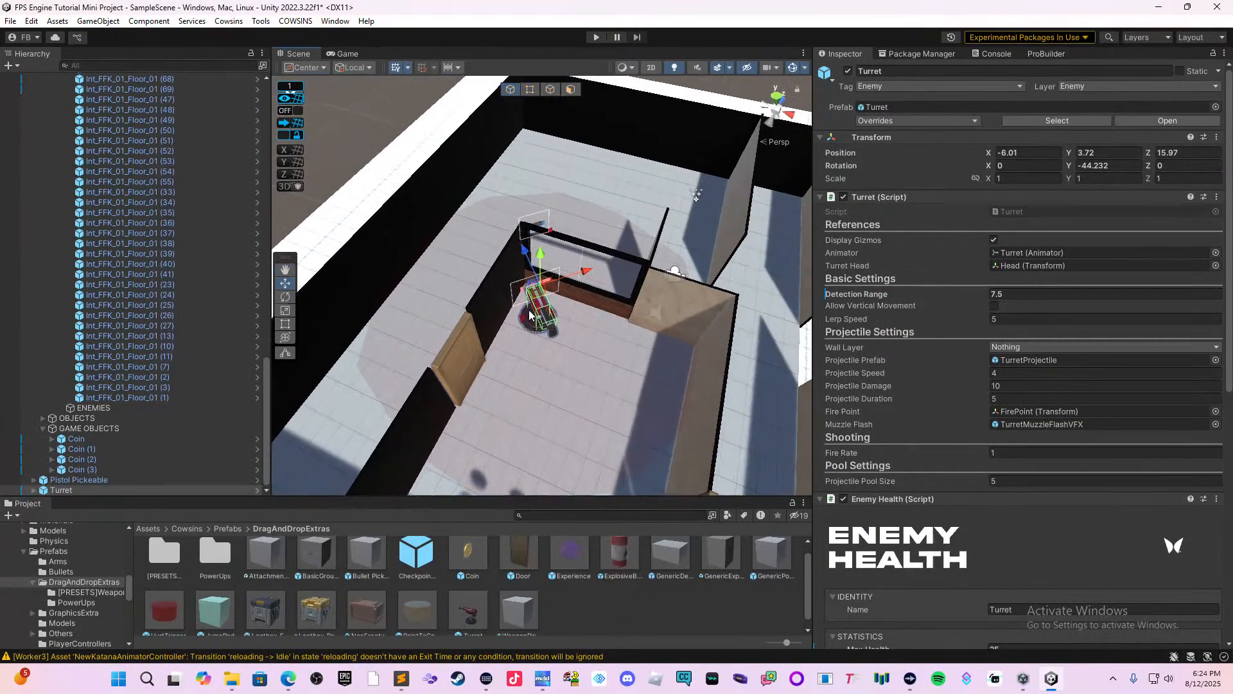
left_click_drag(523, 268, 560, 409)
middle_click_drag(560, 405, 488, 319)
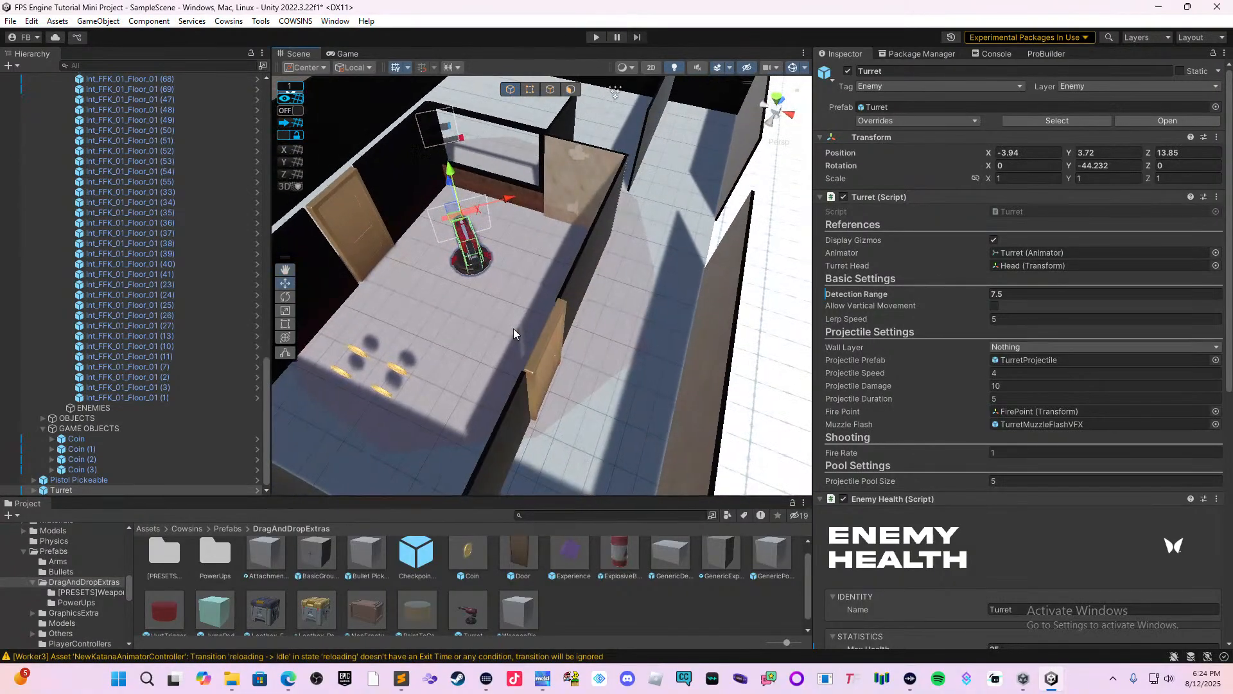
right_click_drag(531, 337, 480, 321)
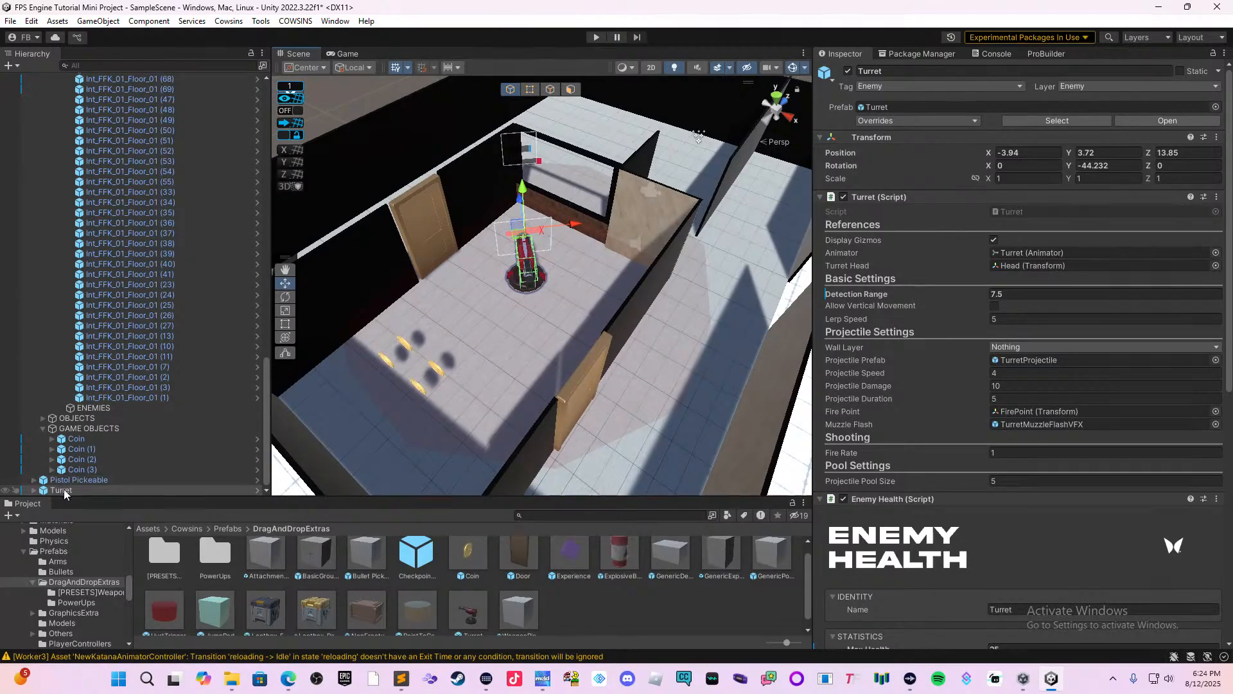
left_click_drag(95, 490, 110, 407)
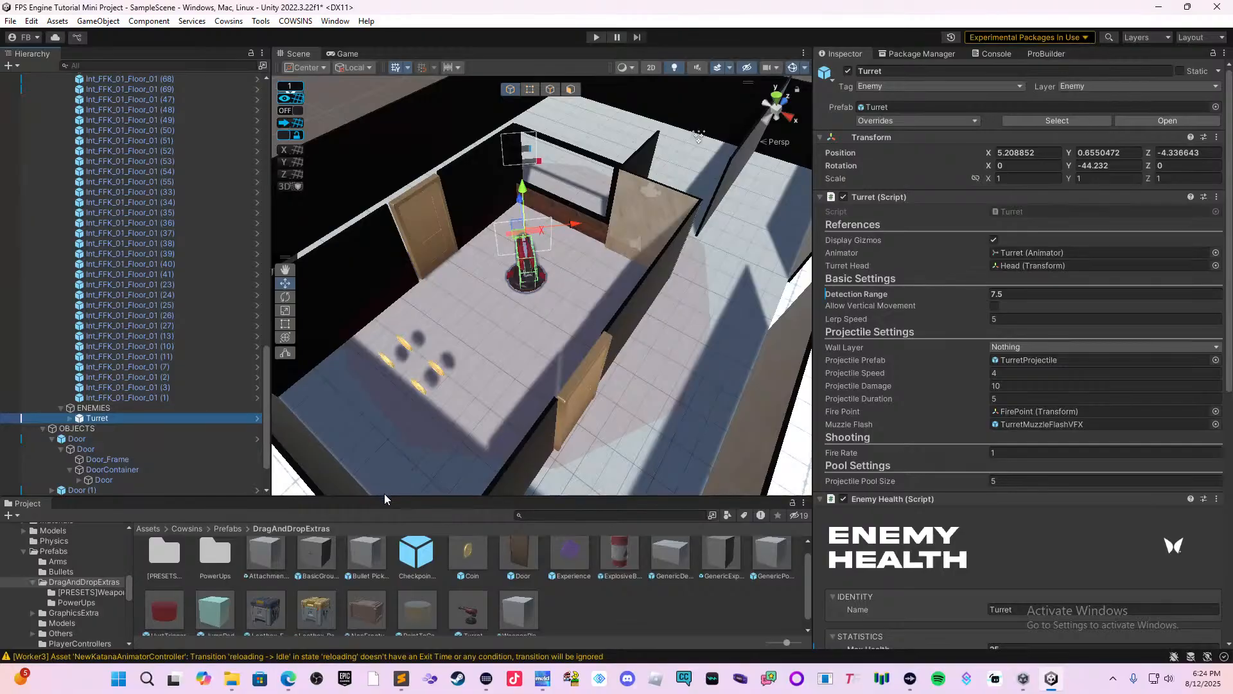
Add the Y Bot - Shooter Ragdoll prefab from Cowsins AI/Prefabs and place it beside the coins at X -4.04, Z 7.19.
left_click(148, 528)
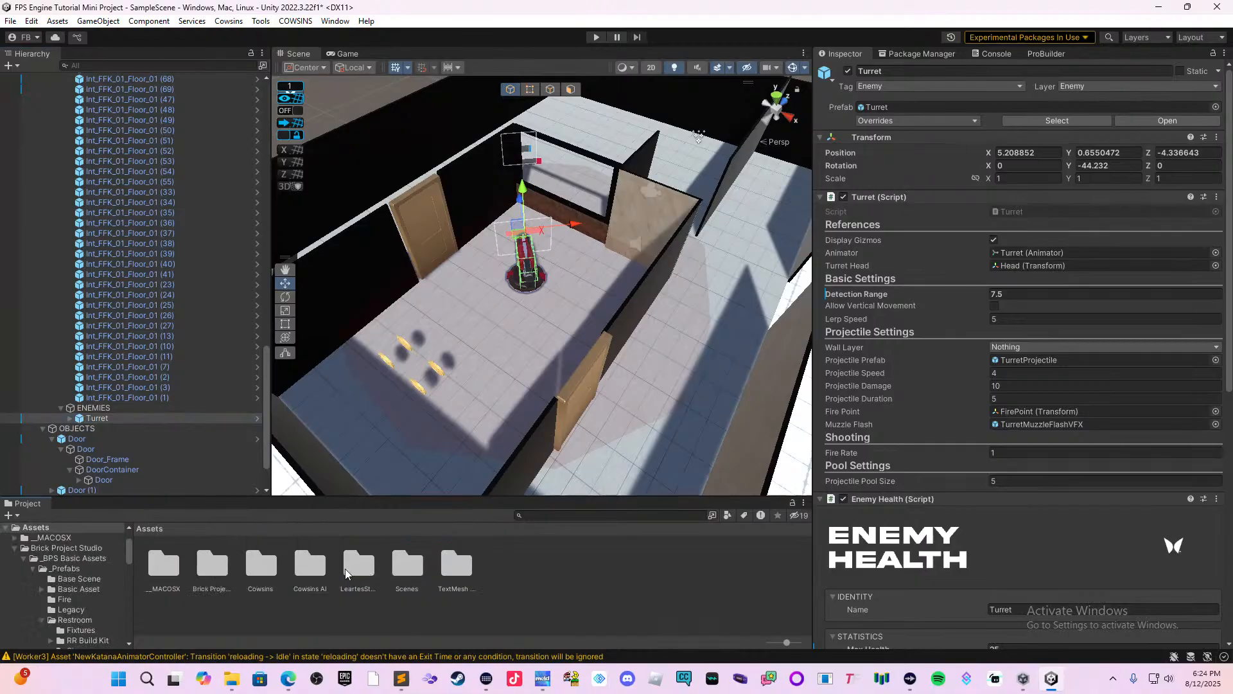
double_click(296, 568)
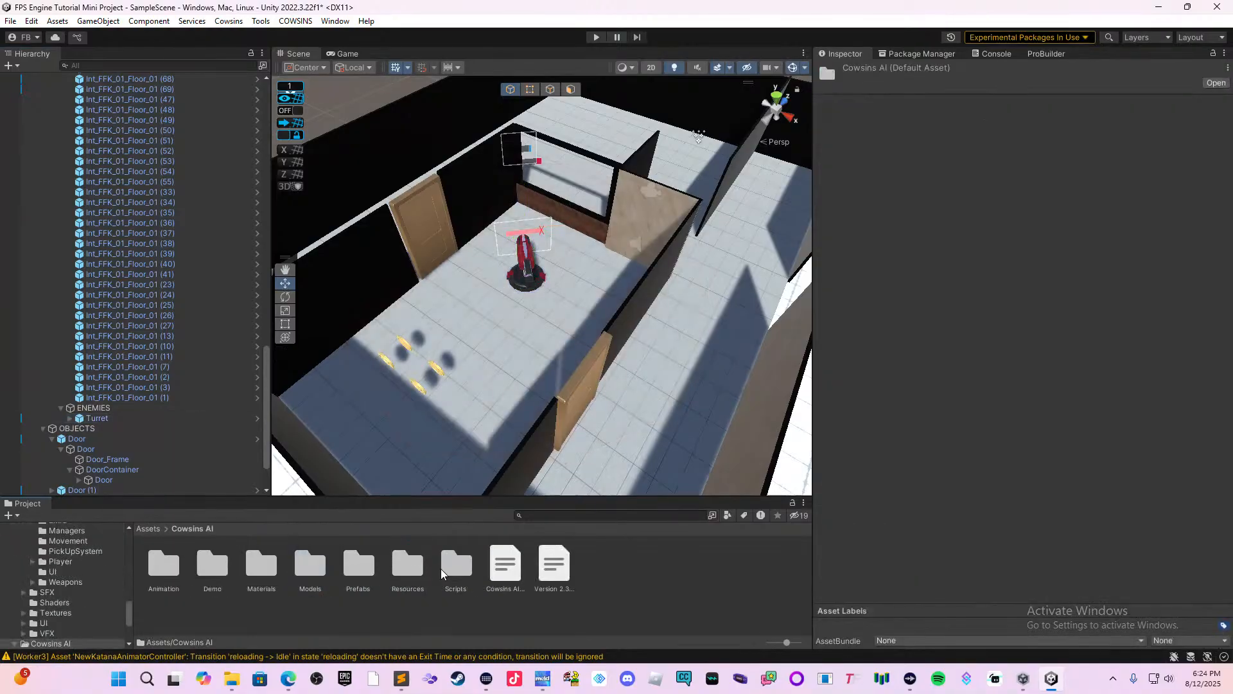
double_click(371, 574)
left_click(335, 558)
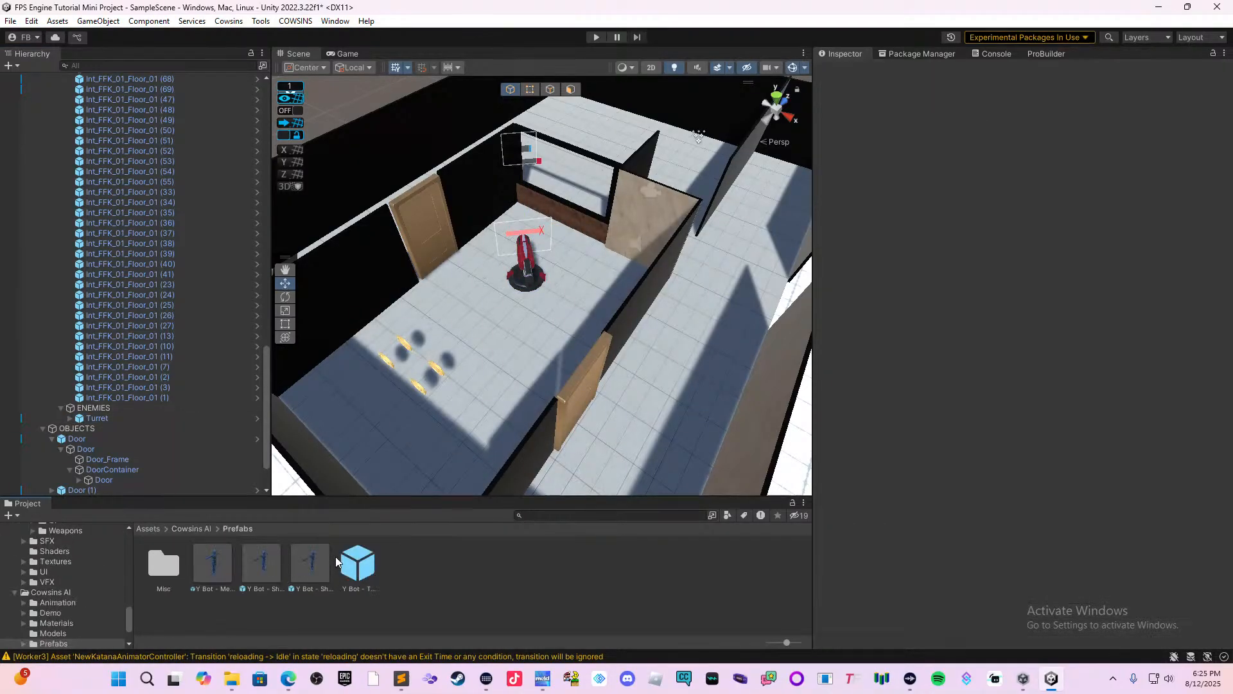
left_click_drag(310, 562, 503, 381)
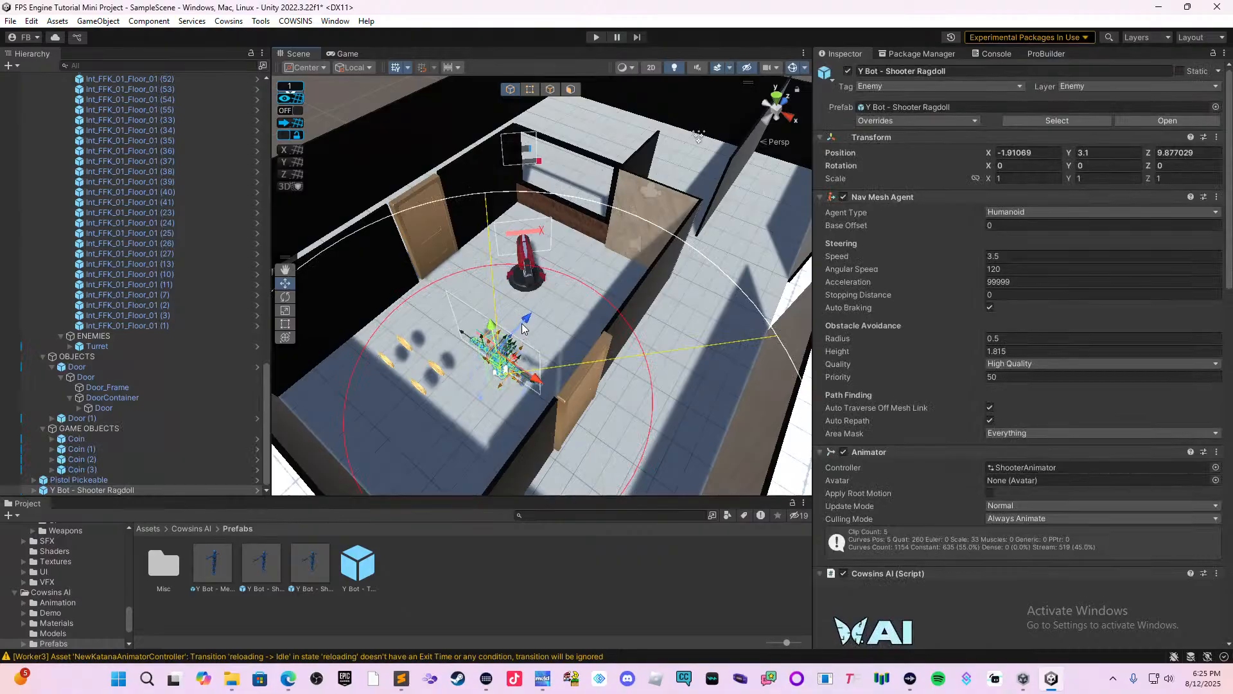
left_click_drag(523, 329, 473, 387)
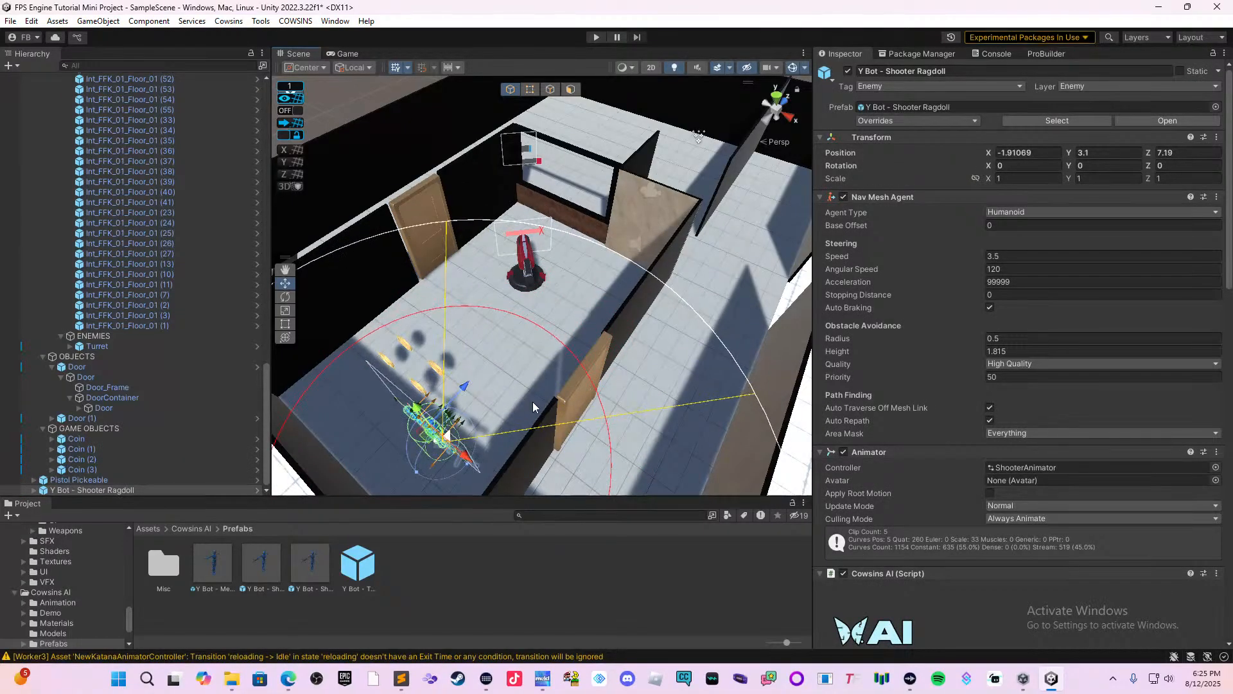
left_click_drag(485, 458, 429, 408)
Duplicate the Y Bot - Shooter Ragdoll and move the copy into the large room beyond the window divider, to Z 24.02.
key("ctrl+d")
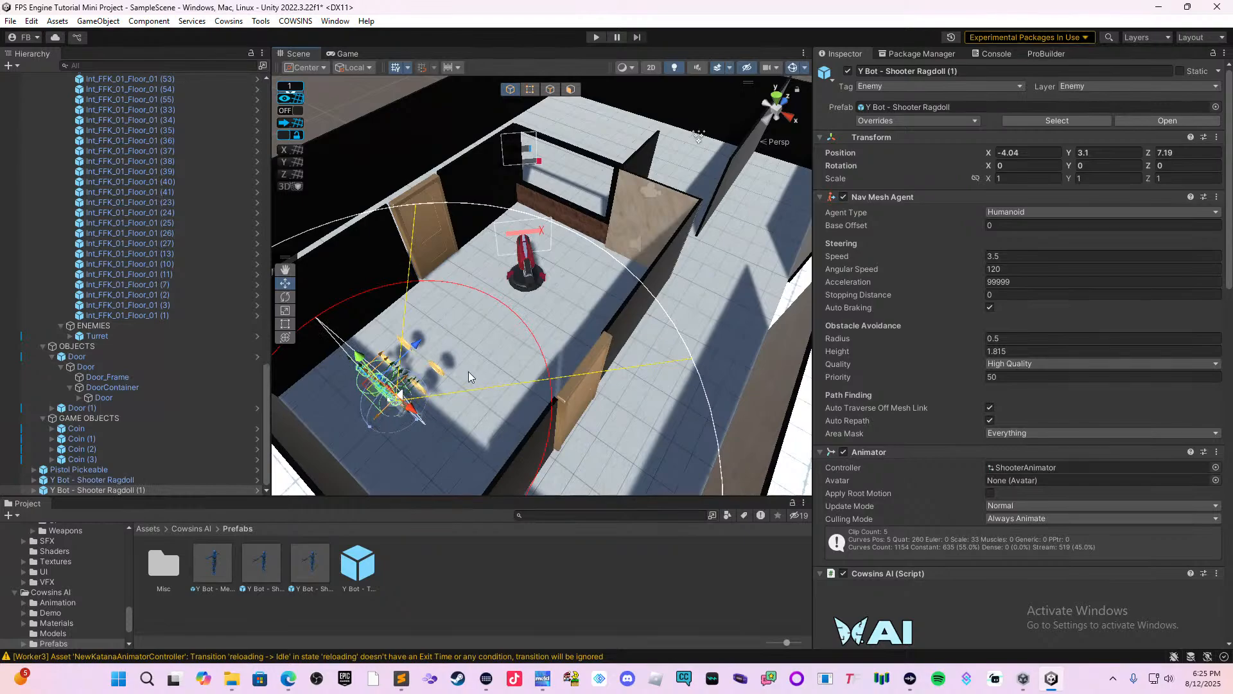
left_click_drag(412, 349, 580, 192)
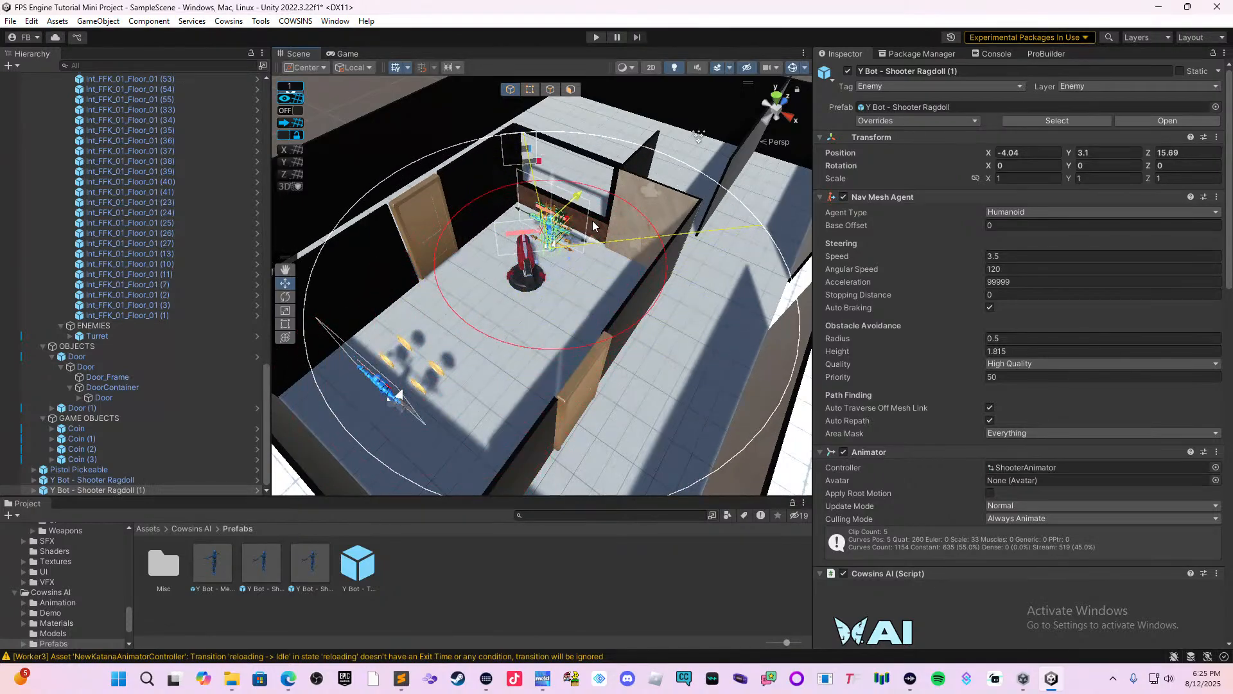
middle_click_drag(622, 231, 477, 336)
right_click_drag(436, 342, 403, 319)
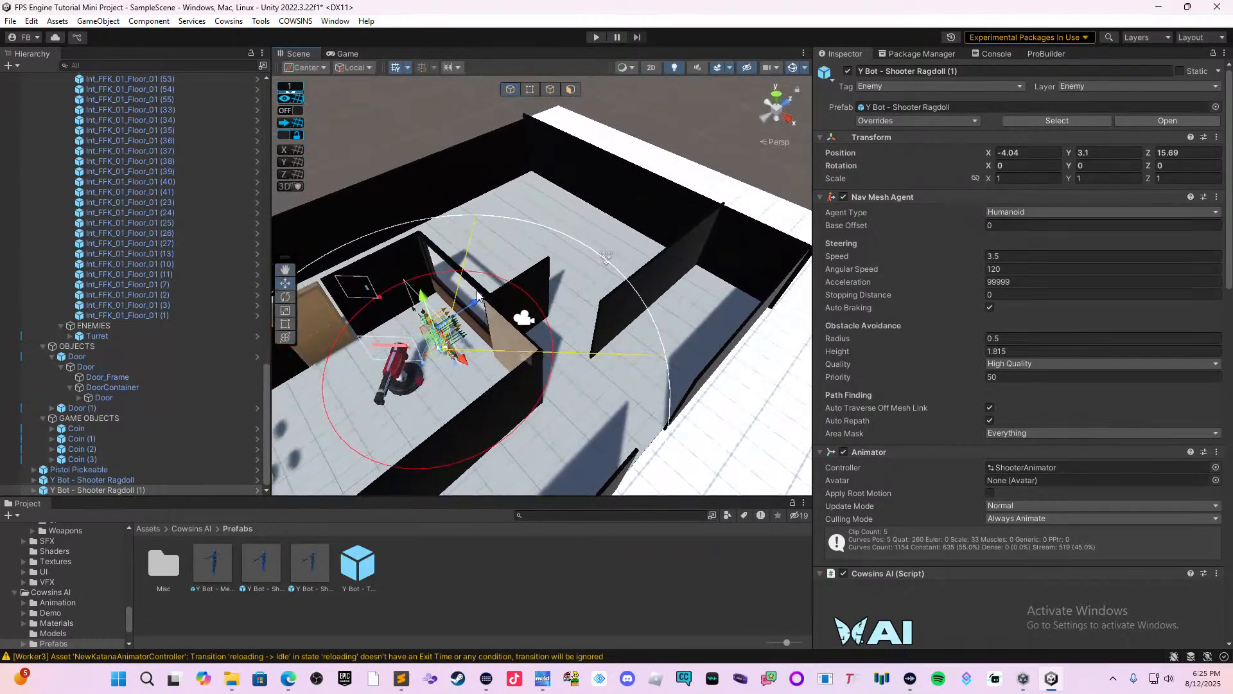
left_click_drag(479, 301, 622, 235)
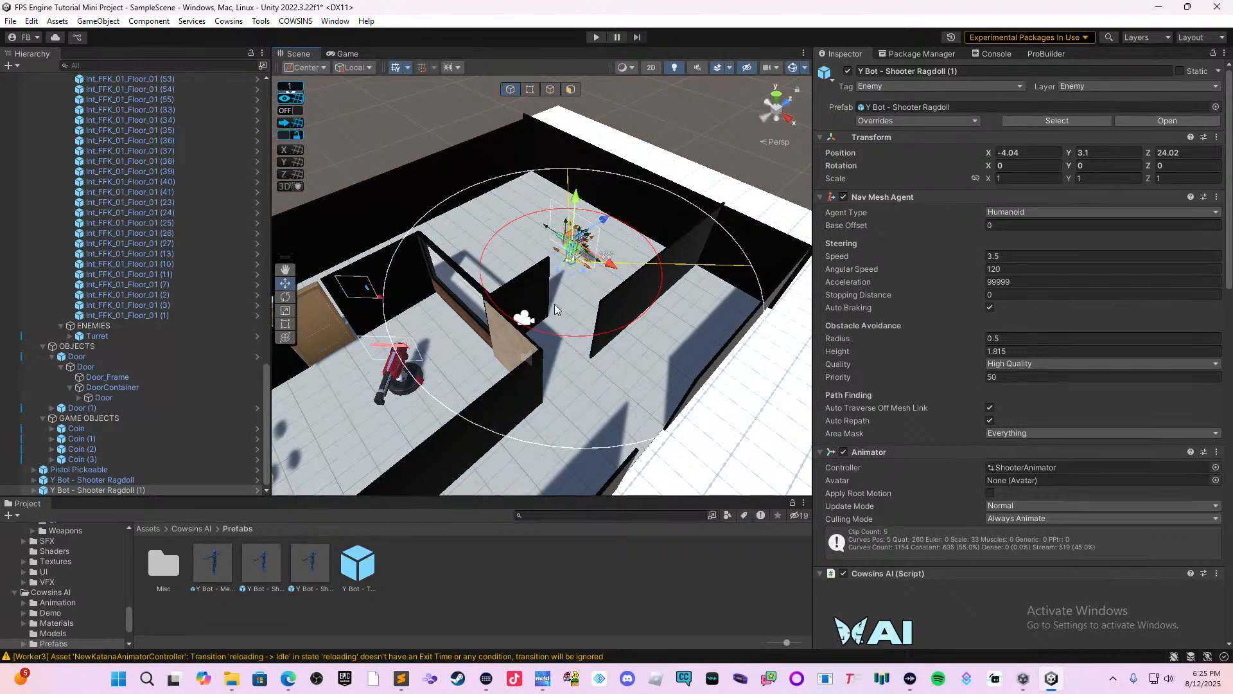
Examine the placement of both shooter bots and the turret in the rooms from several angles.
middle_click_drag(461, 340, 557, 369)
right_click_drag(558, 368, 646, 364)
middle_click_drag(574, 369, 684, 310)
right_click_drag(500, 379, 576, 335)
middle_click_drag(552, 321, 662, 300)
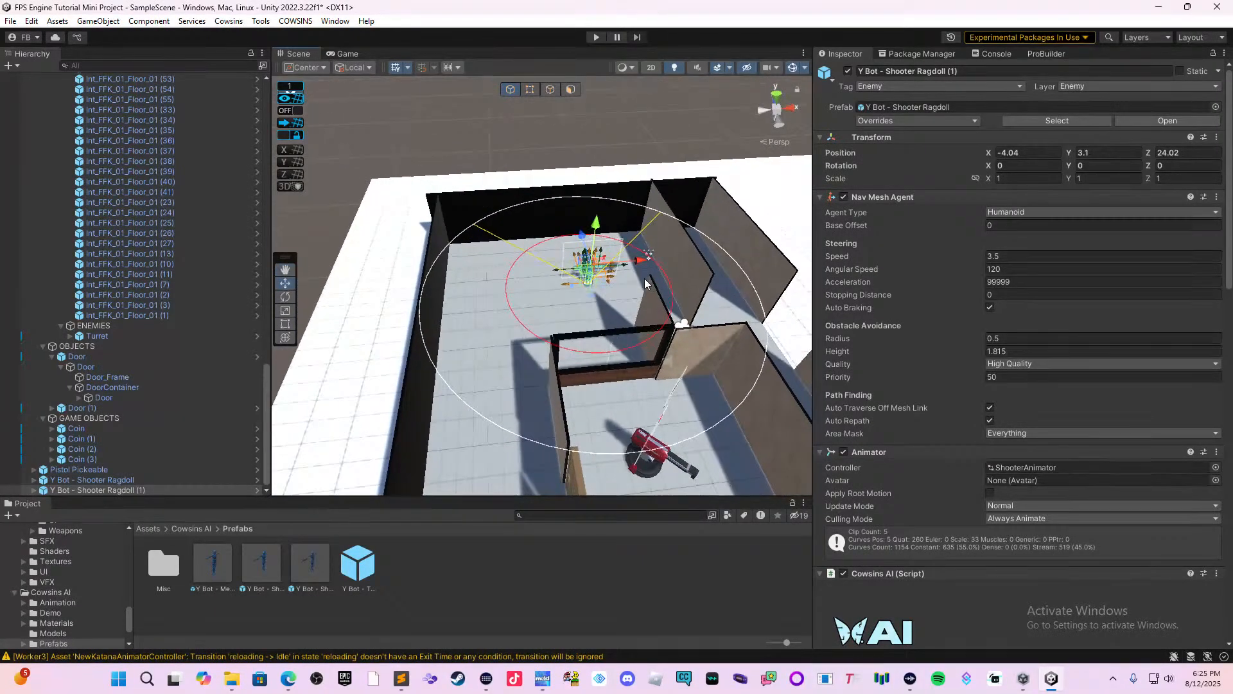
middle_click_drag(577, 344, 652, 313)
right_click_drag(582, 307, 628, 337)
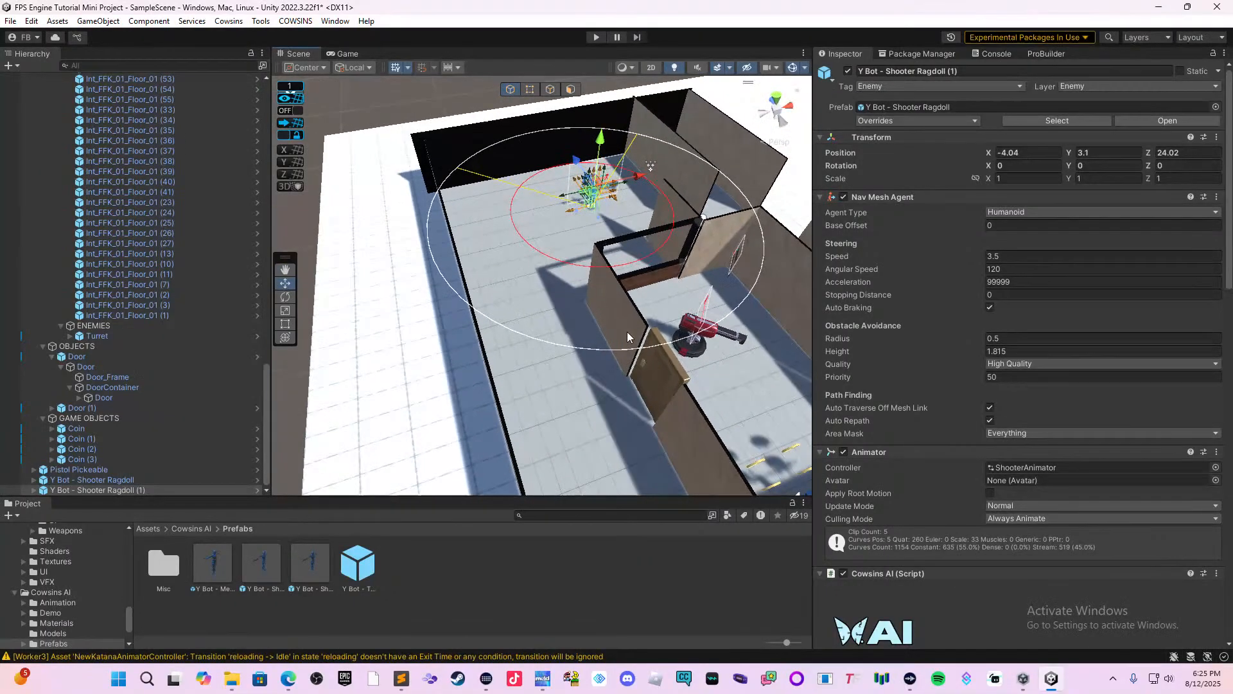
right_click_drag(566, 402, 497, 322)
left_click(460, 315)
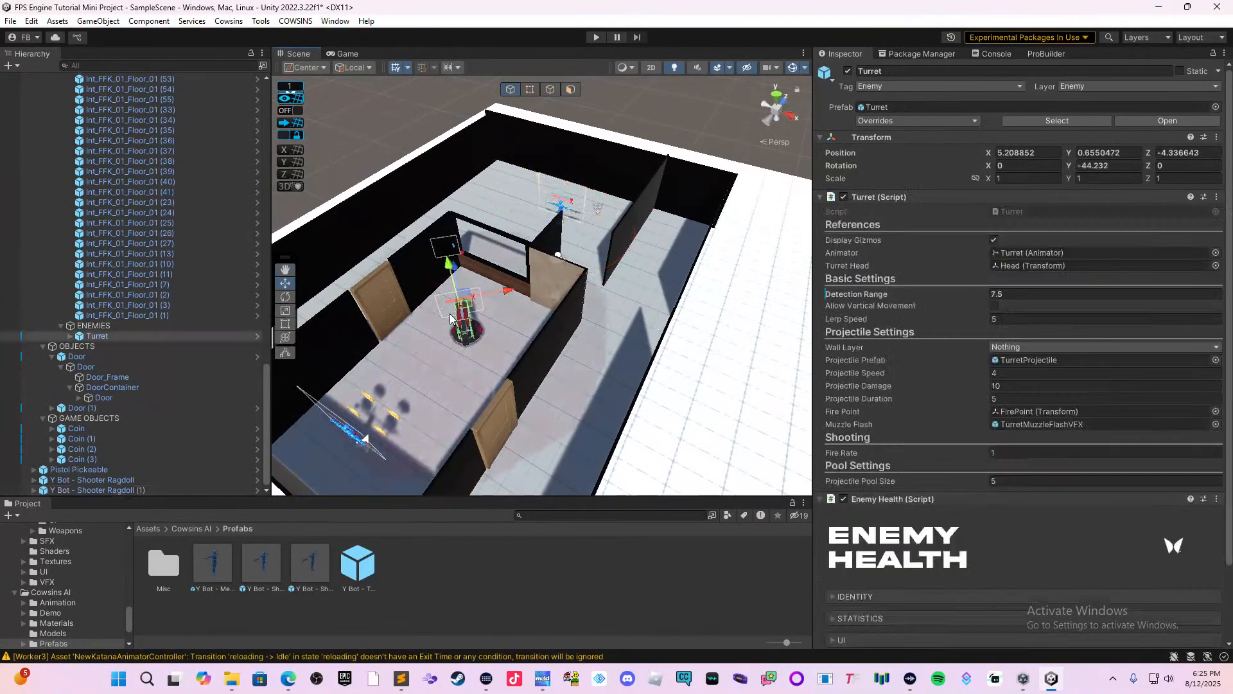
left_click(357, 451)
left_click(353, 435)
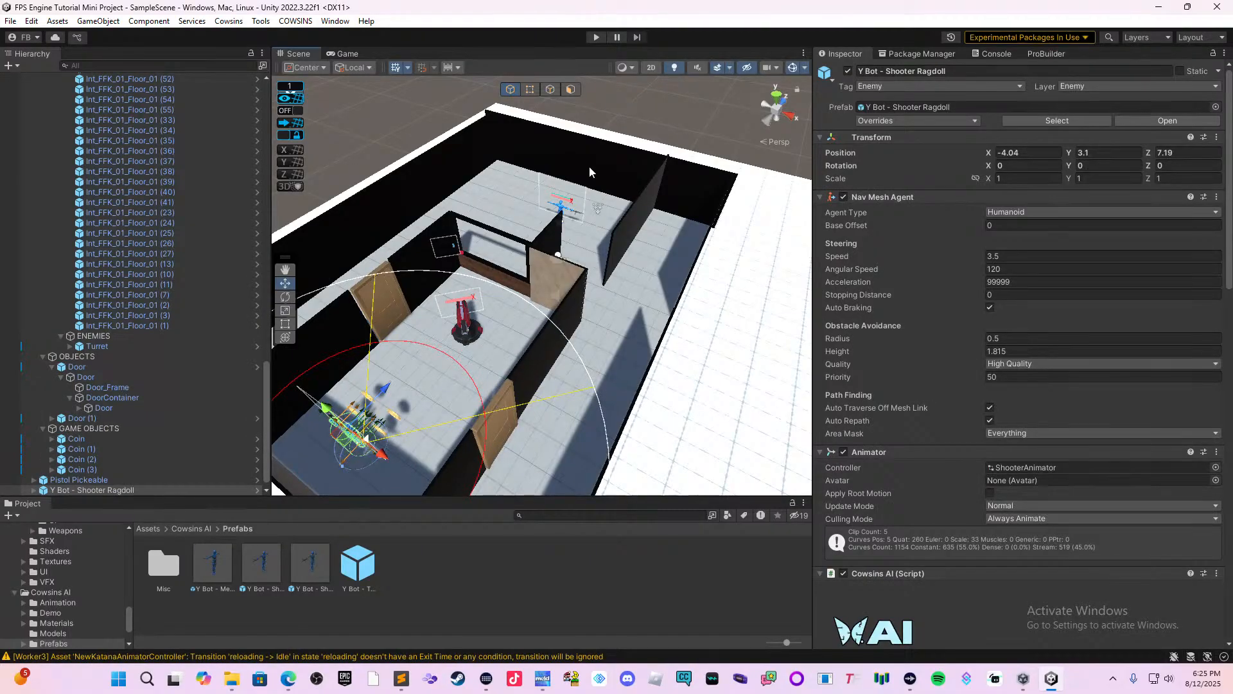
Playtest the level: pick up the pistol and walk towards the building's entrance.
left_click(596, 37)
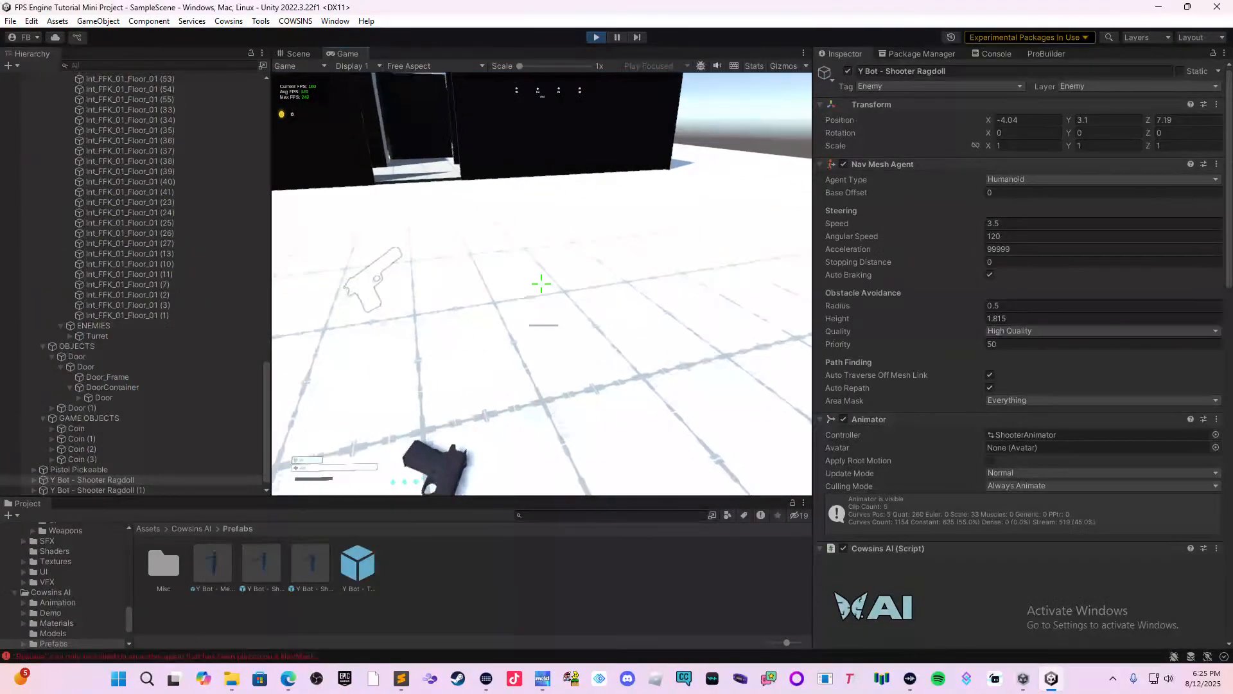
key("w")
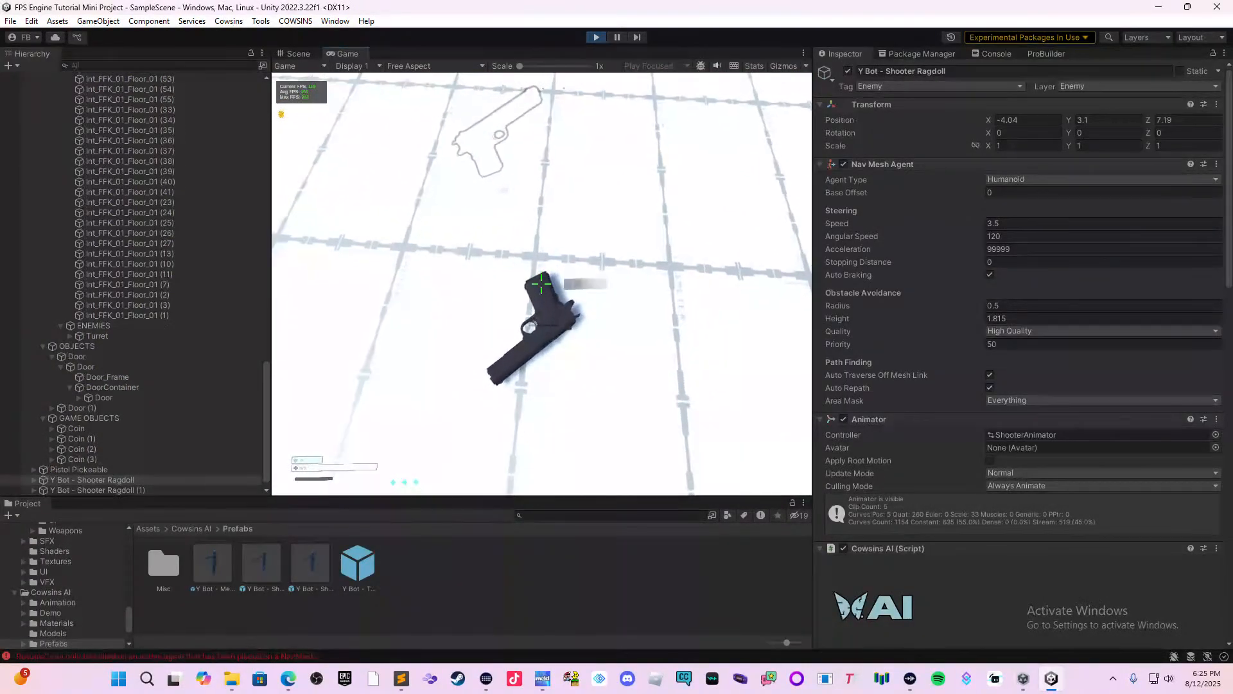
key("e")
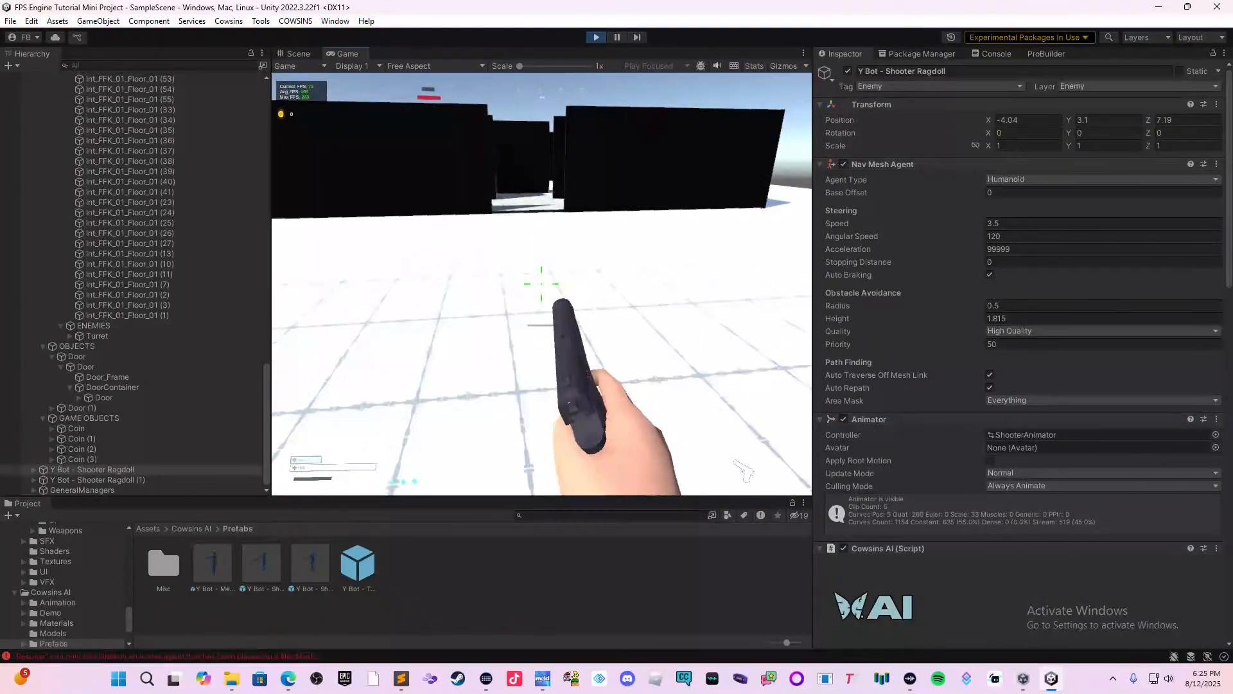
key("w")
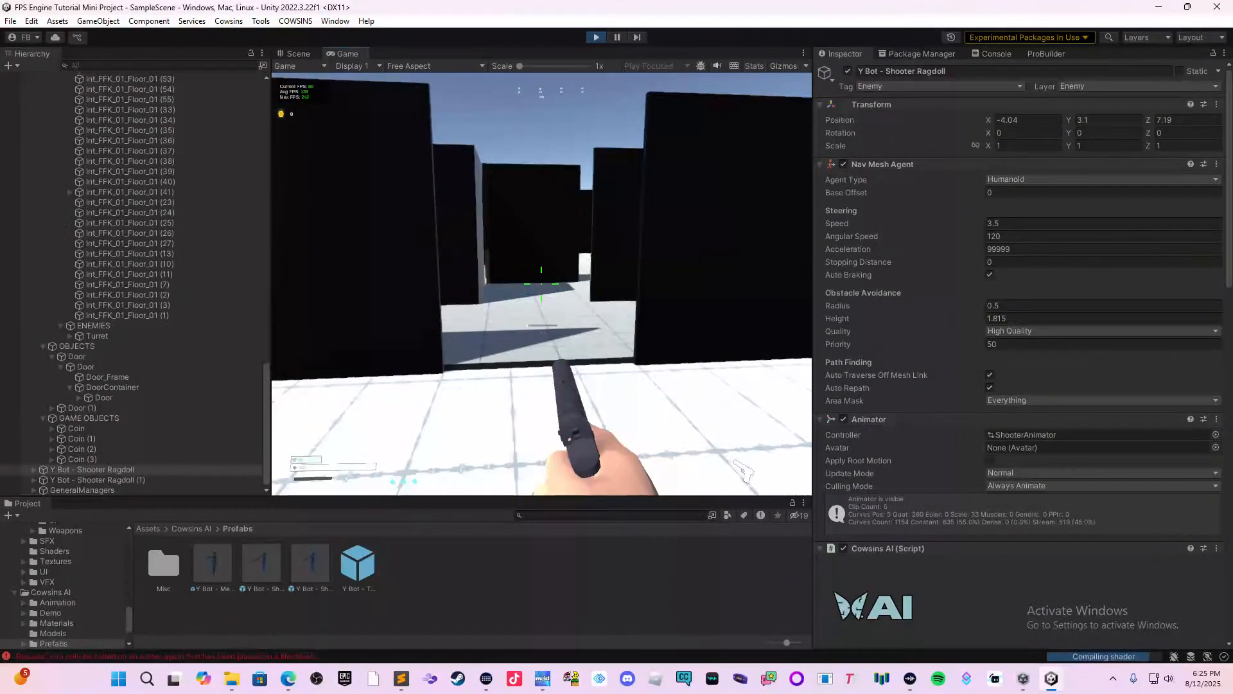
key("w")
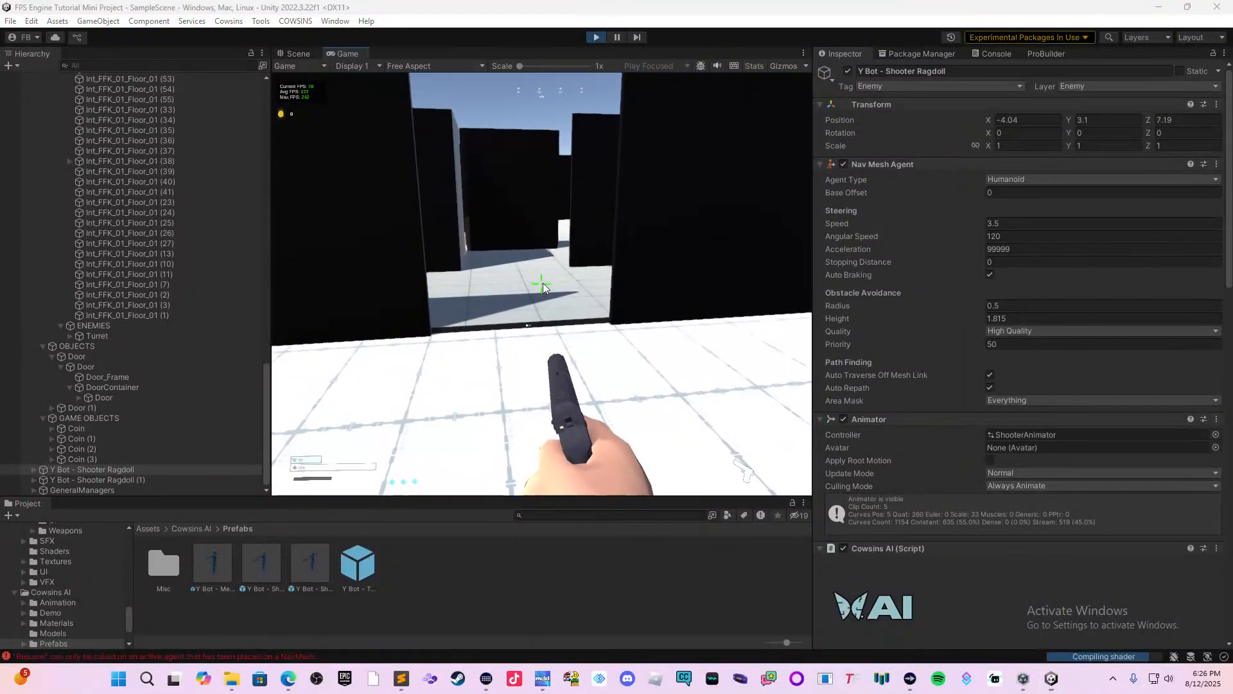
Switch to Wave Link to check the audio mixer's input channels and return to the running game.
key("super")
mouse_move(1058, 675)
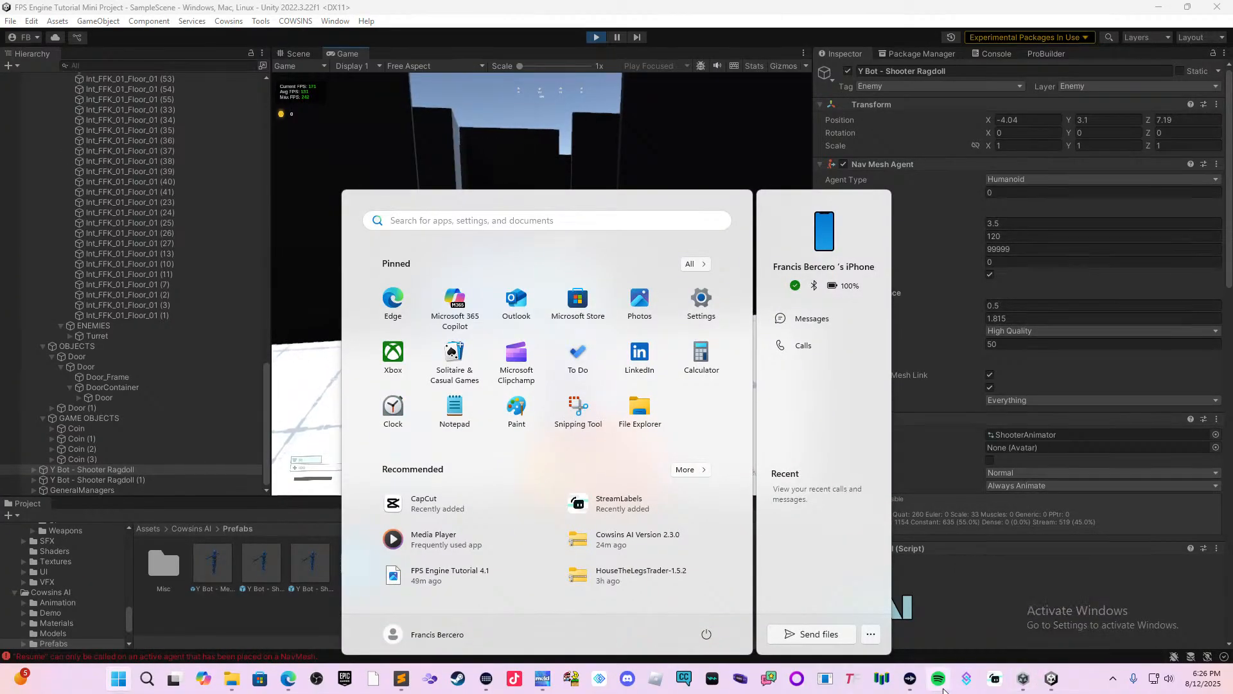
left_click(909, 680)
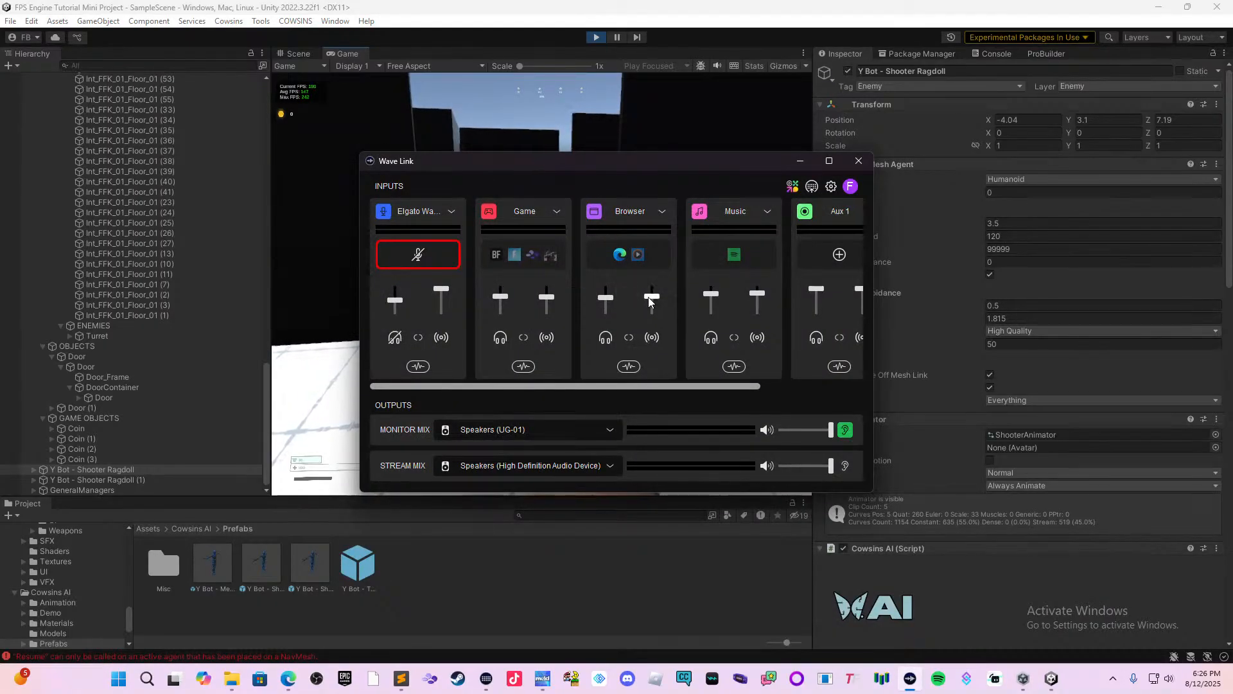
left_click(680, 551)
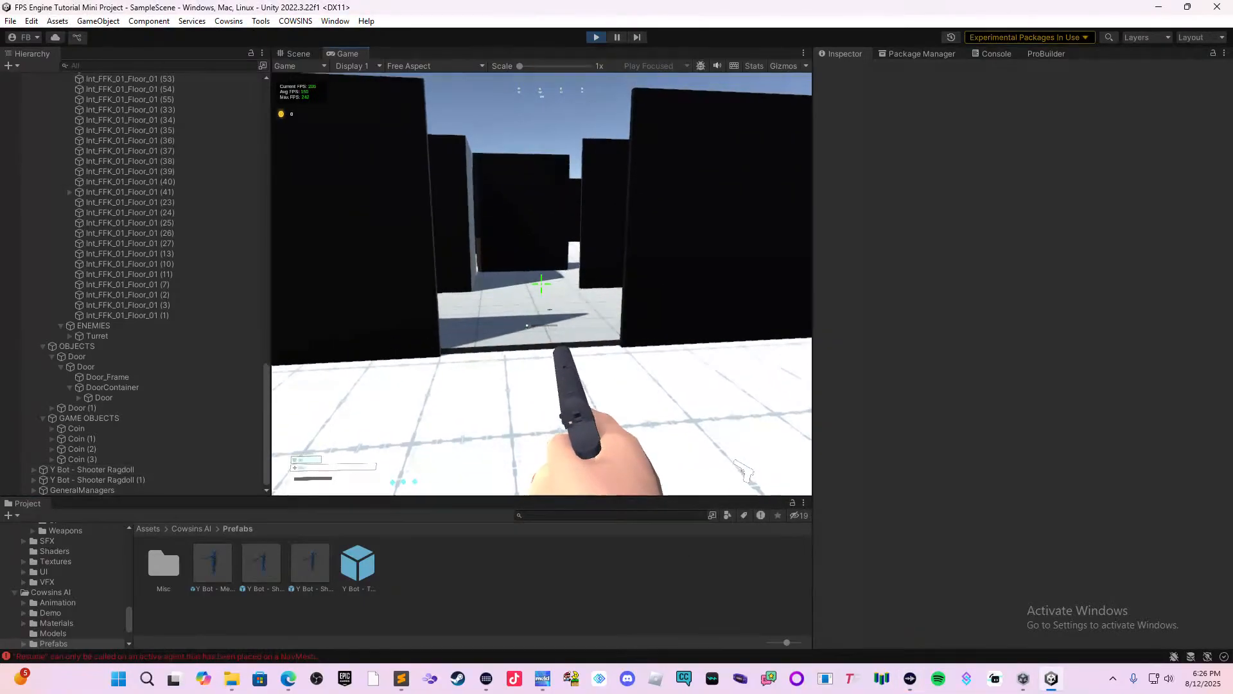
left_click(542, 284)
Switch to Wave Link and add Stream Deck and Unity as audio sources of the Browser input.
key("super")
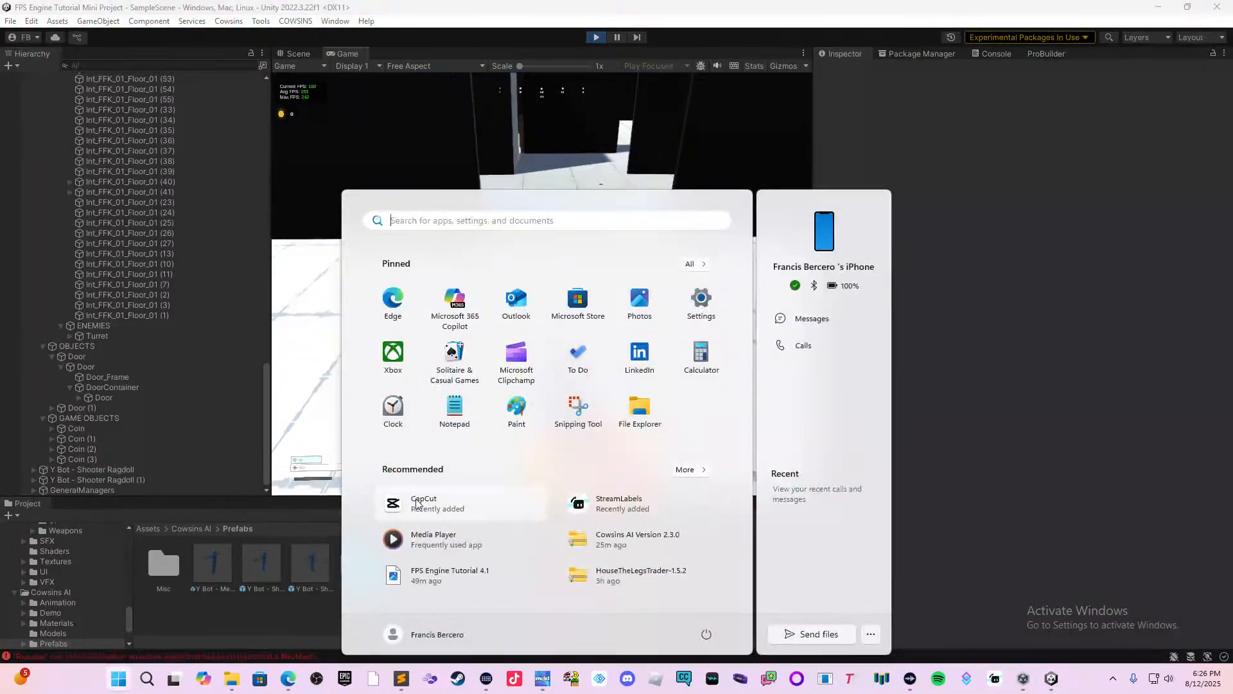
left_click(486, 678)
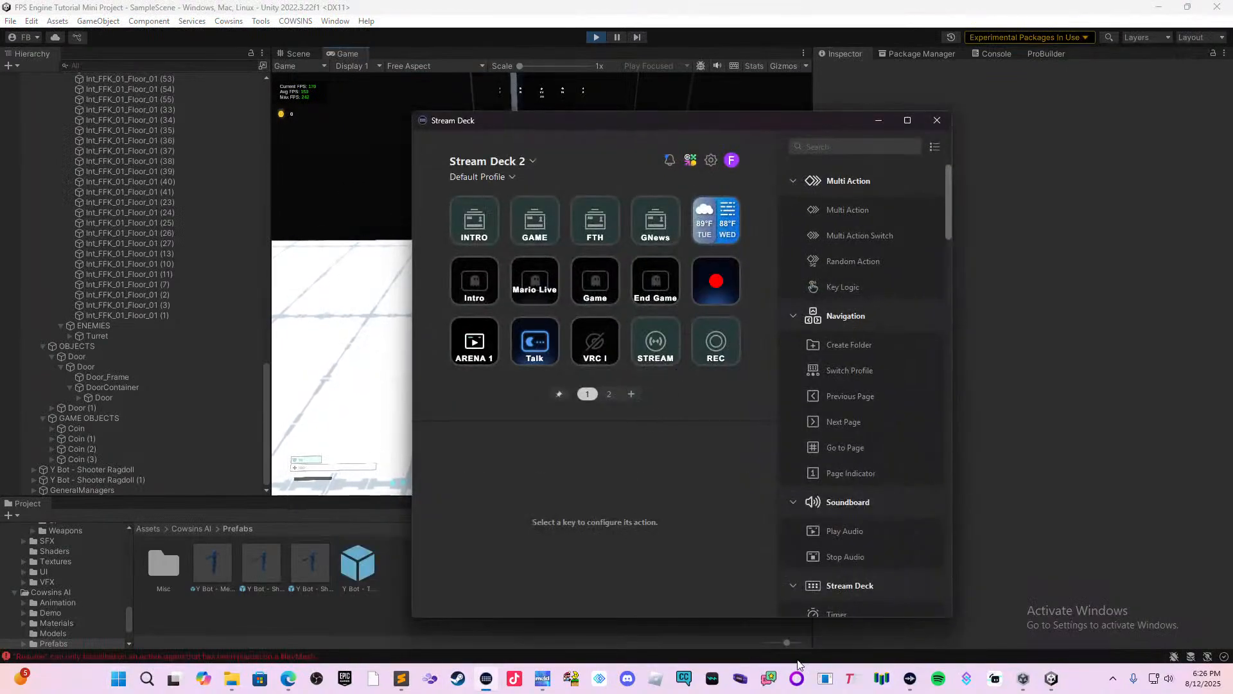
left_click(909, 678)
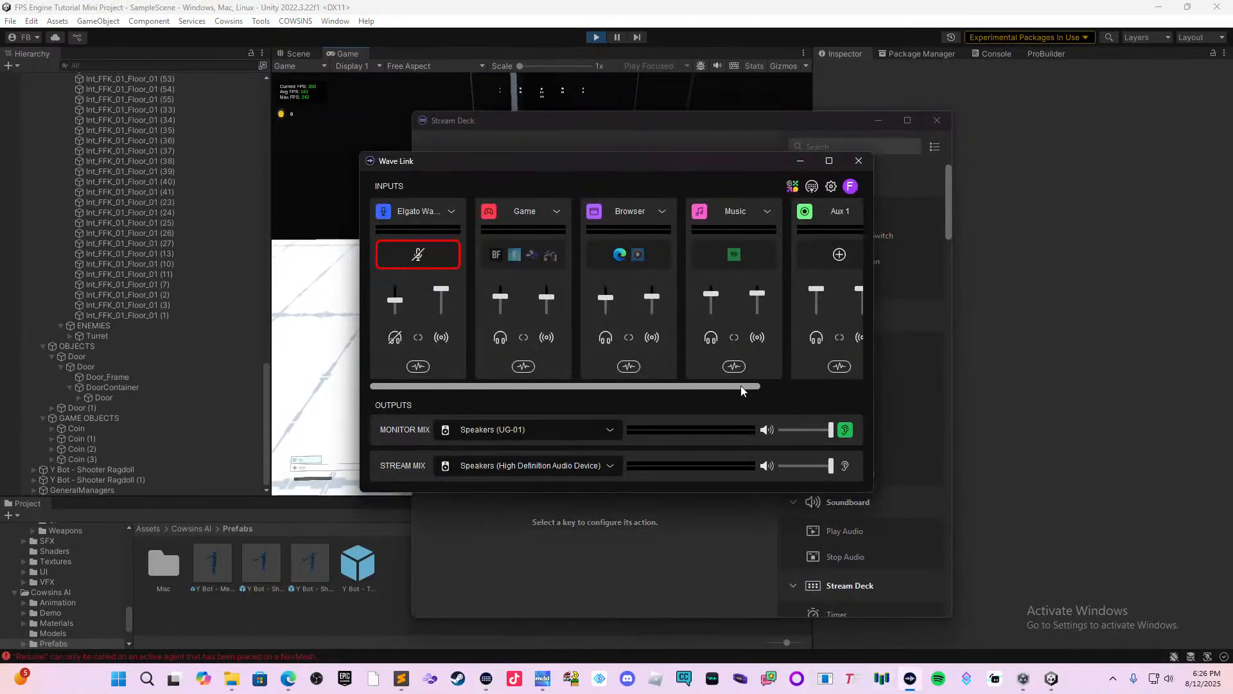
left_click_drag(743, 388, 709, 384)
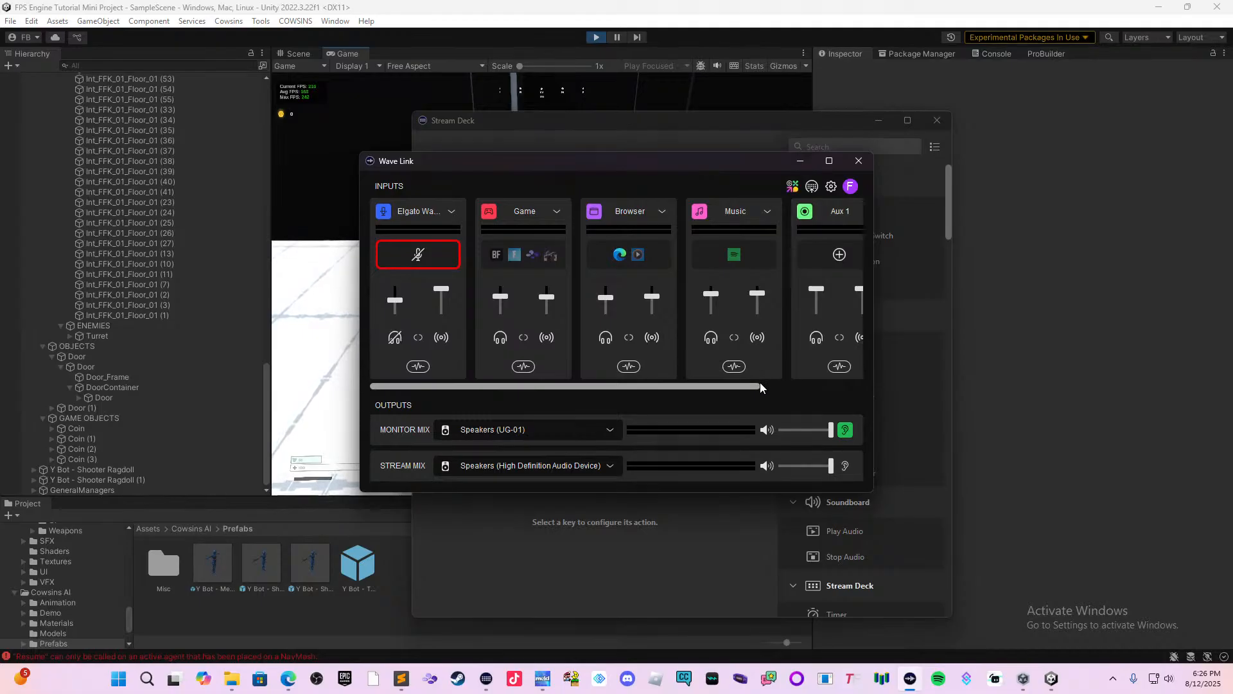
left_click_drag(760, 388, 811, 394)
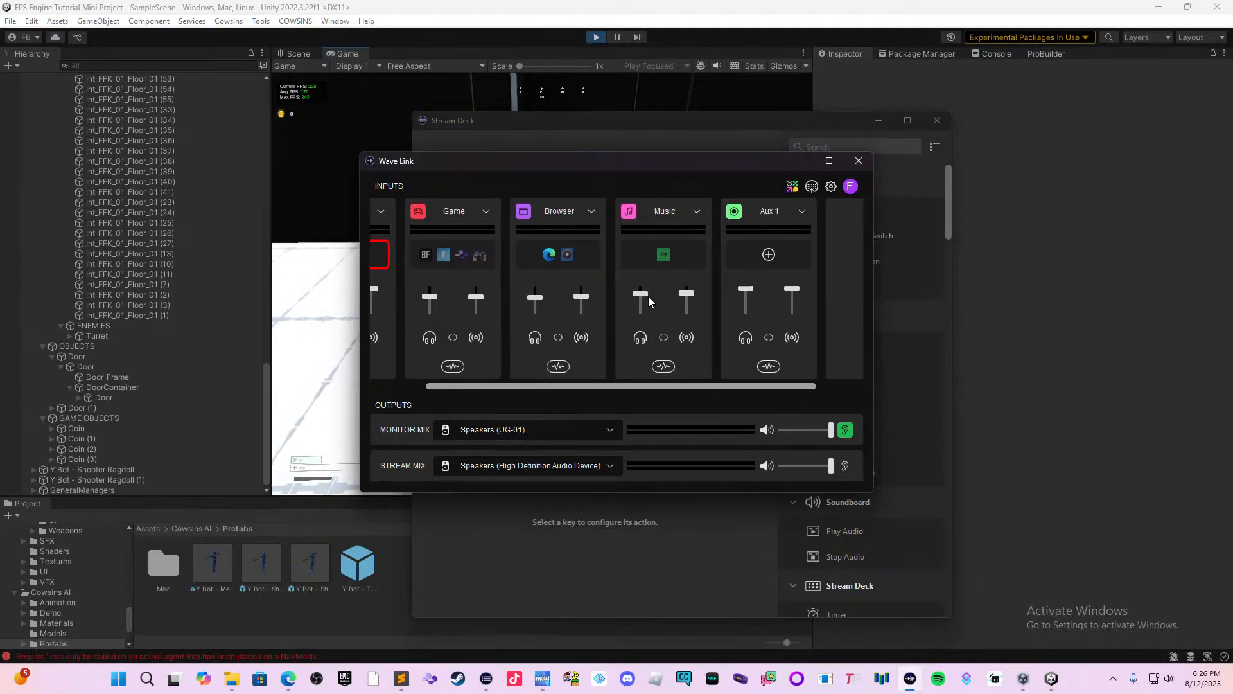
left_click(592, 215)
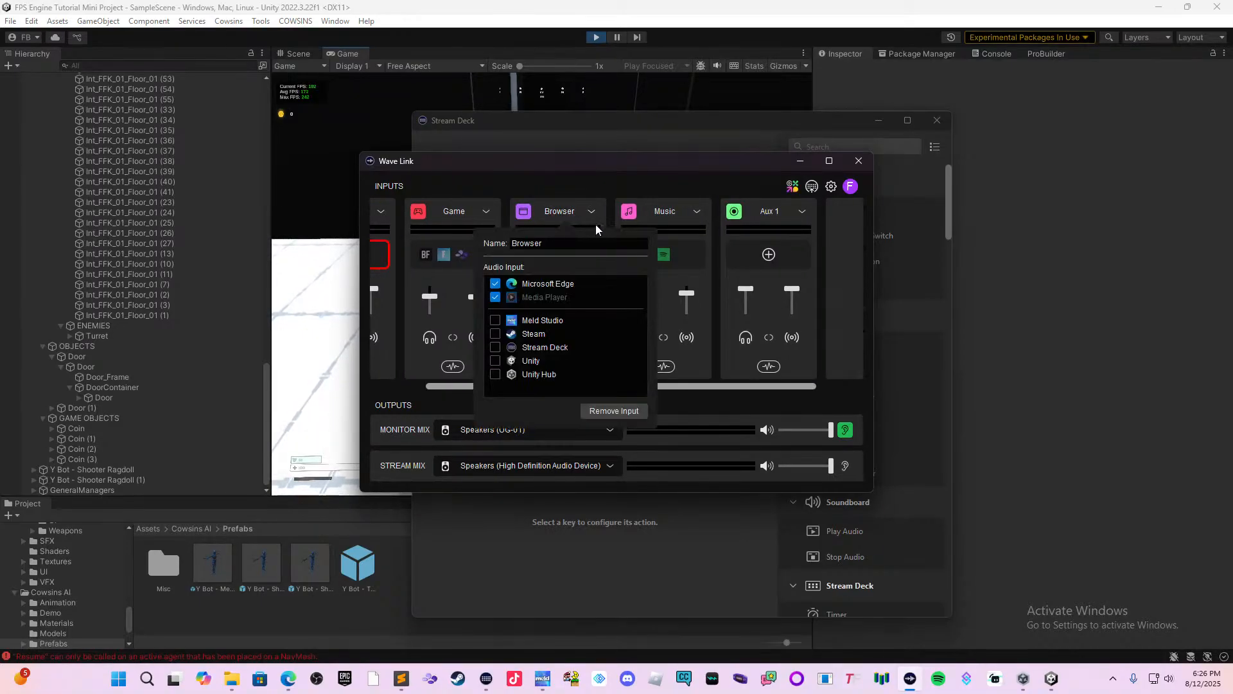
left_click(597, 221)
left_click(598, 221)
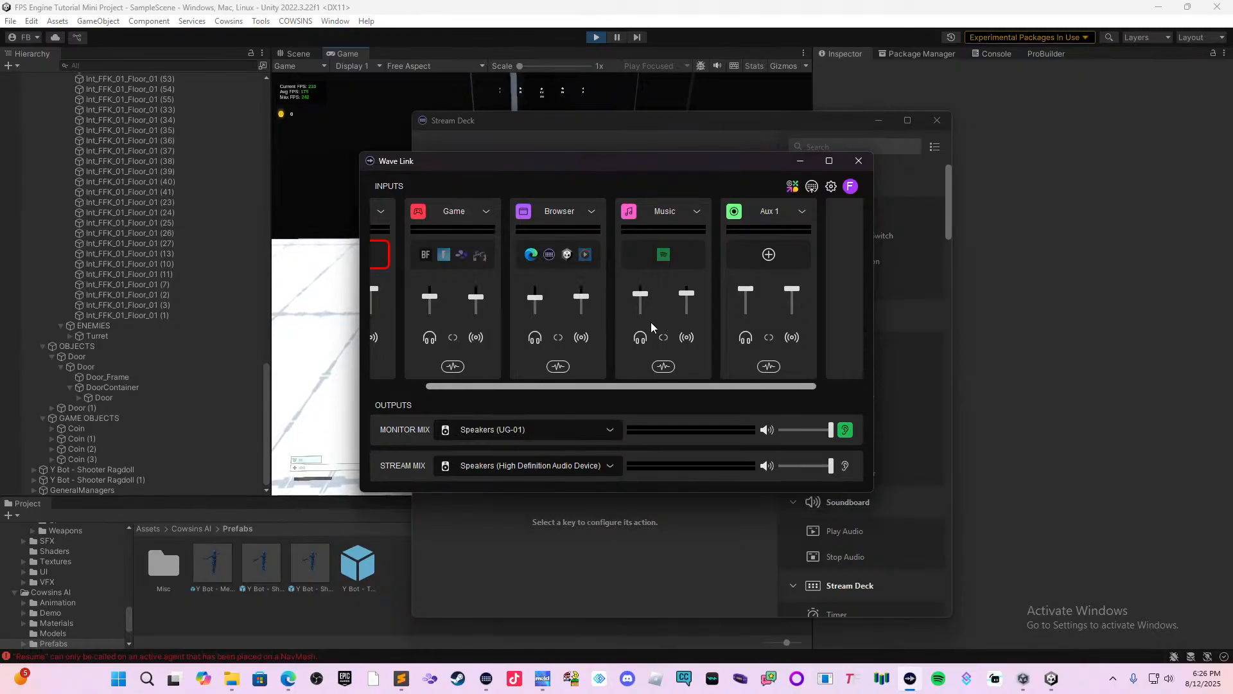
Return to the Unity playtest, enter the building, test the shooter bot's reaction at close range, and stop the game.
left_click(331, 379)
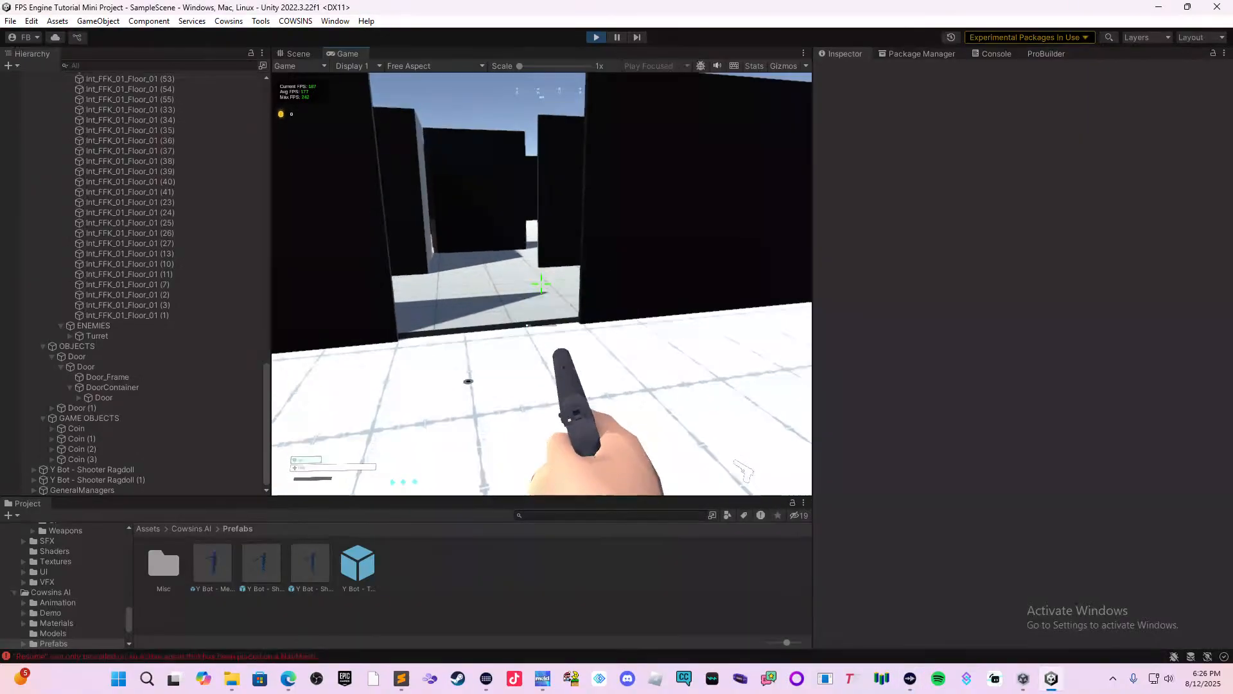
key("w")
key("s")
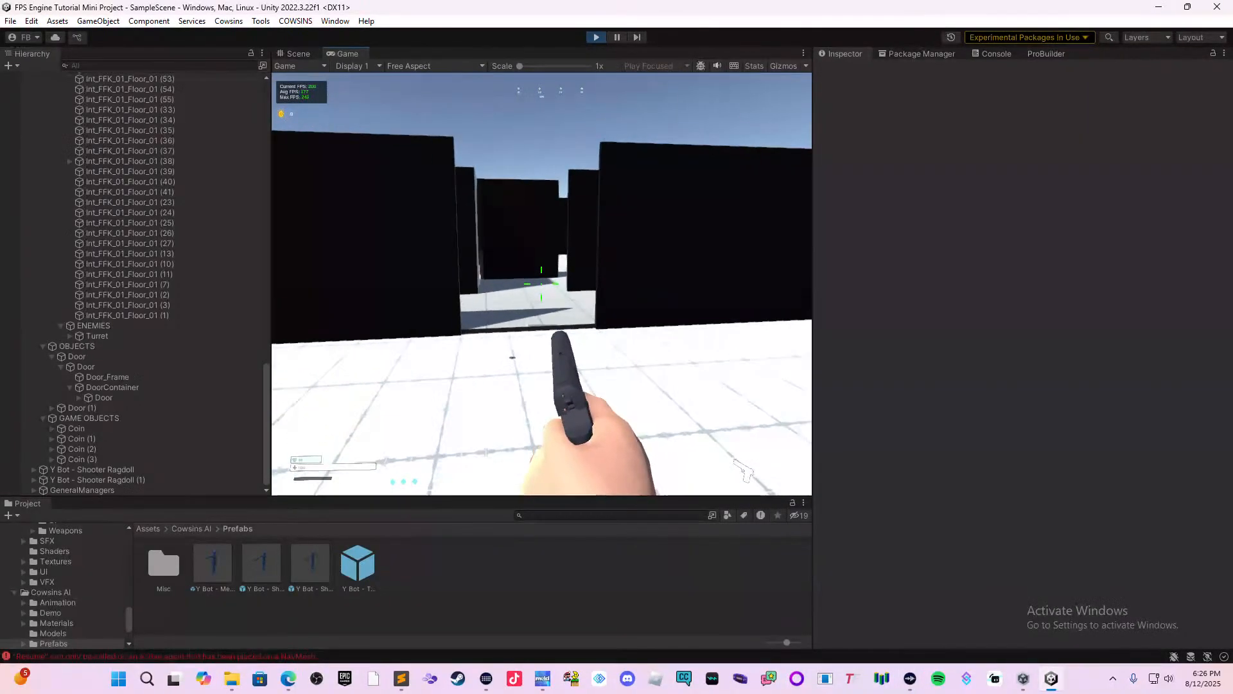
key("w")
key("w")
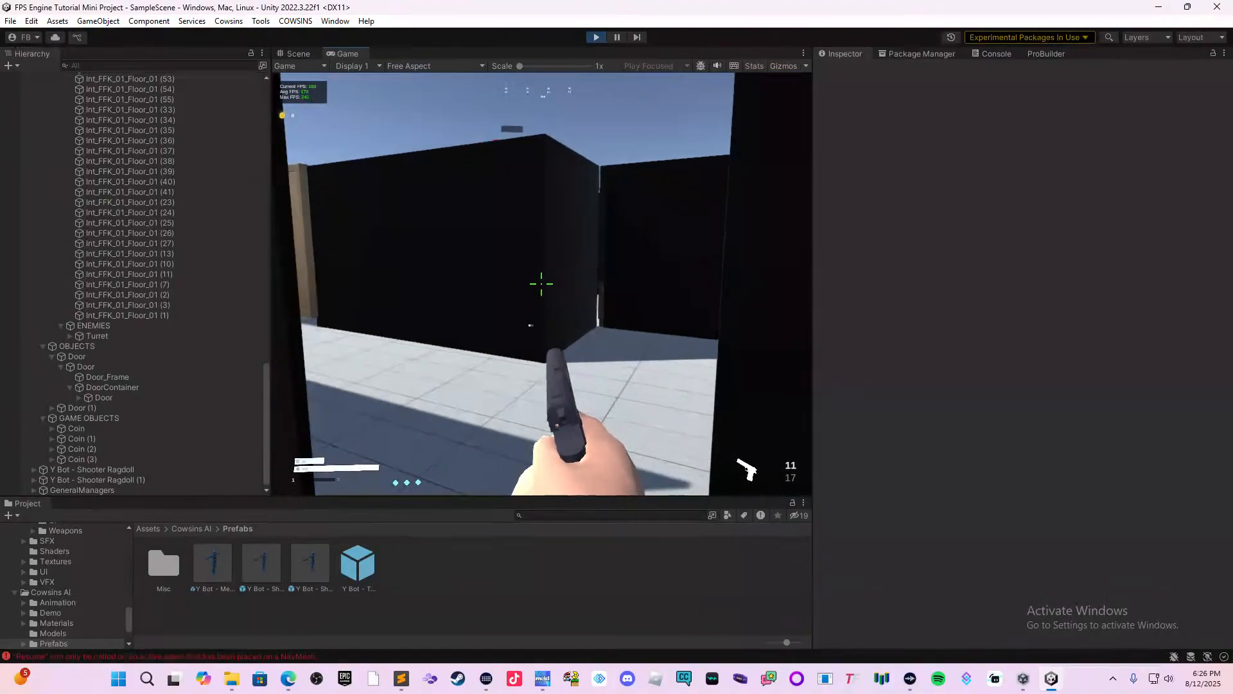
key("w")
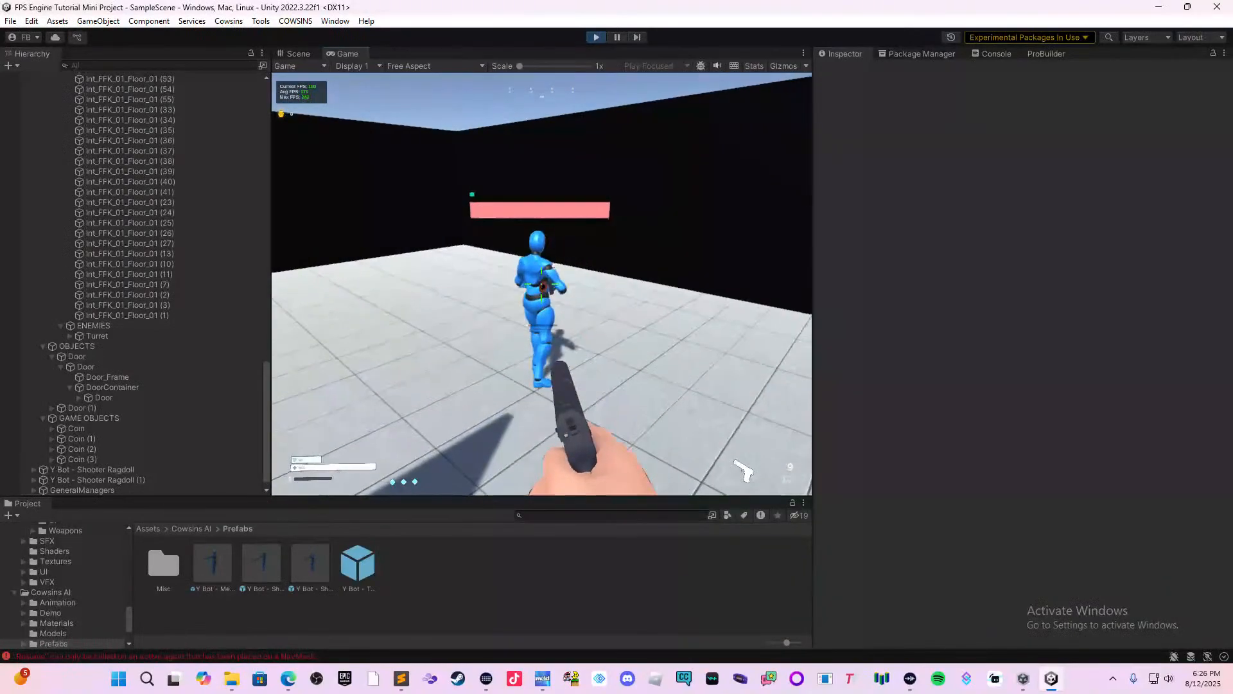
key("w")
left_click(541, 283)
left_click(542, 283)
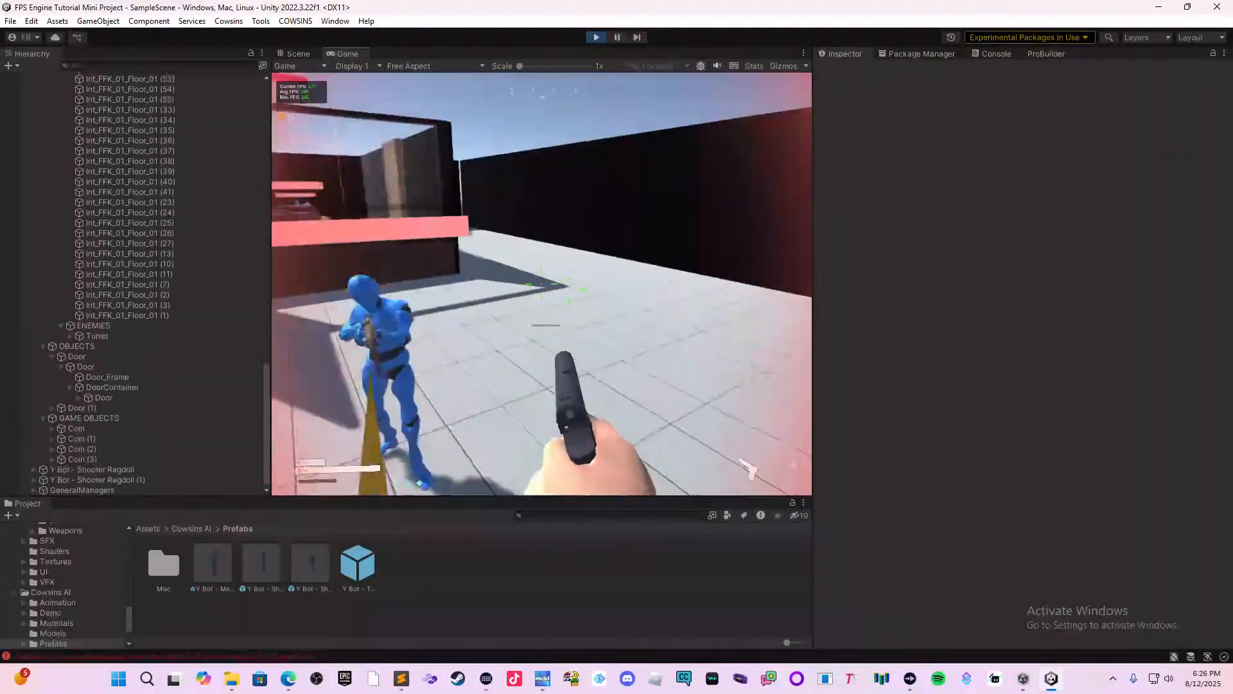
key("s")
key("s")
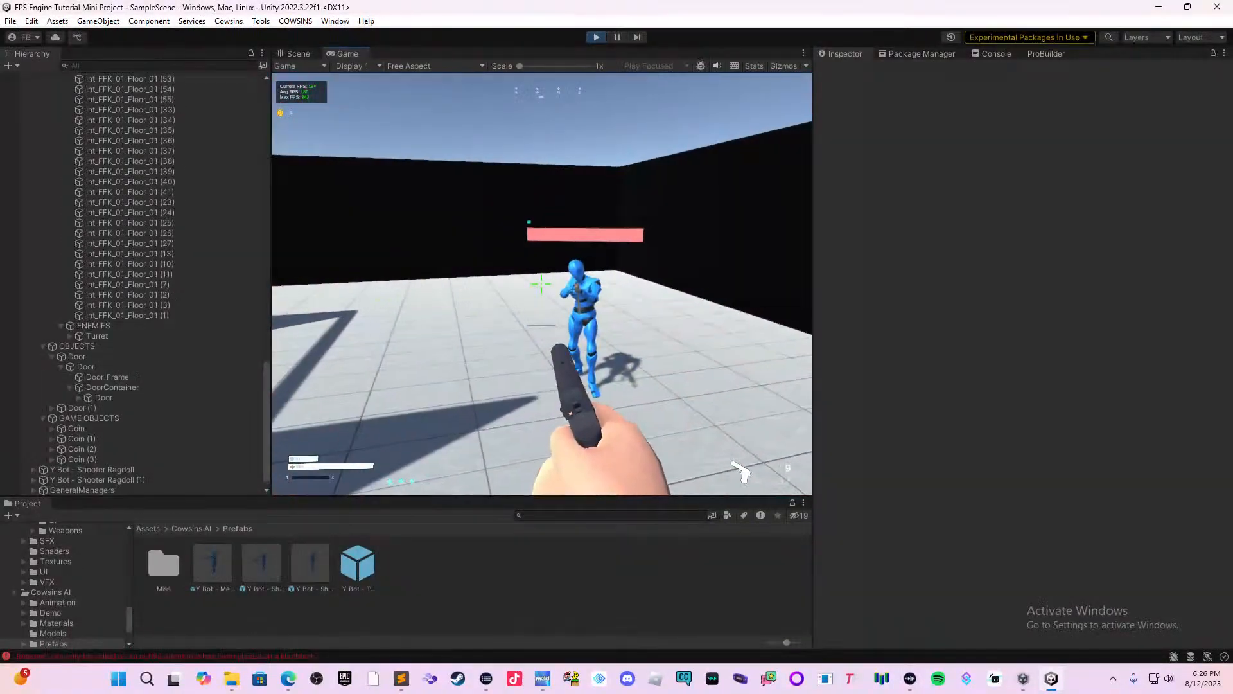
key("s")
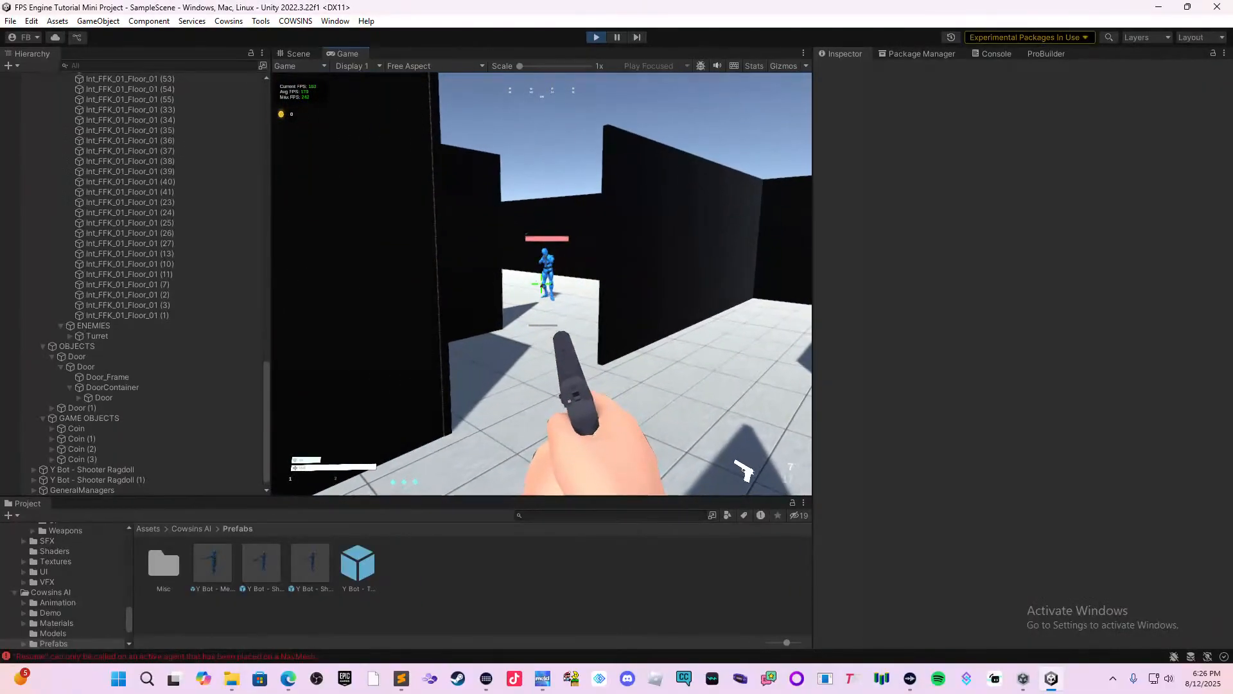
key("Escape")
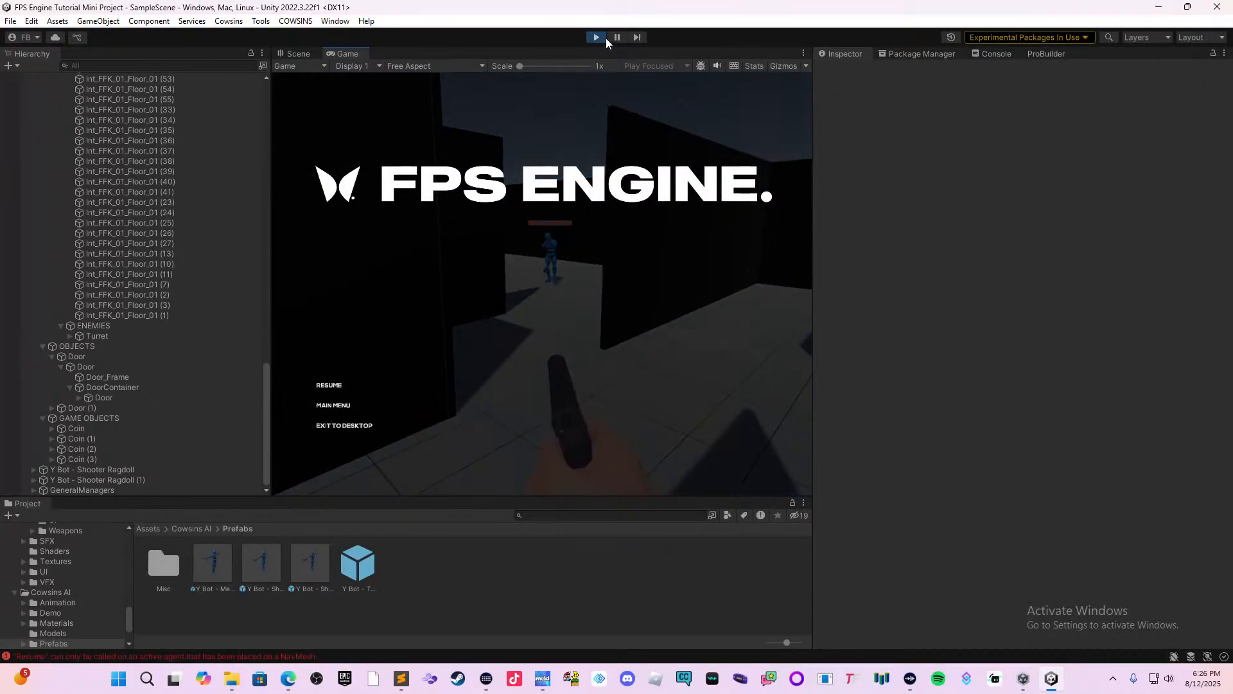
left_click(597, 38)
Bake the NavMeshSurface on the Ground object.
left_click(659, 292)
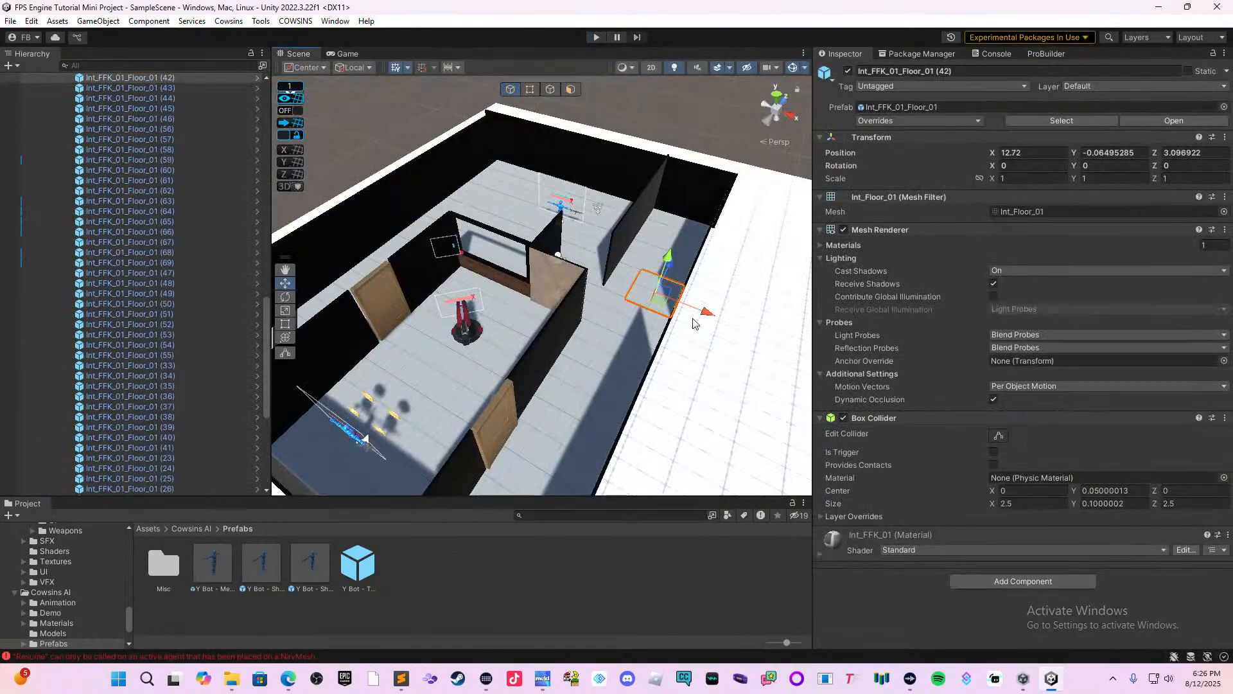
left_click(720, 331)
scroll(1069, 533, "down", 8)
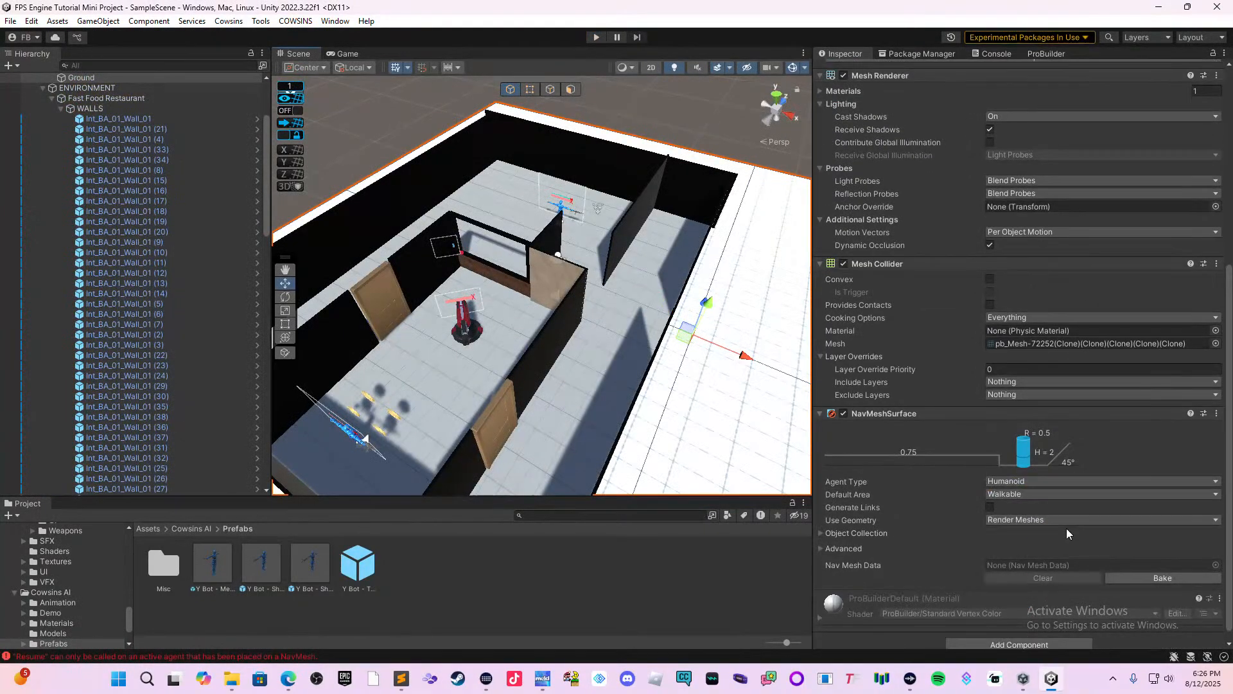
left_click(1163, 578)
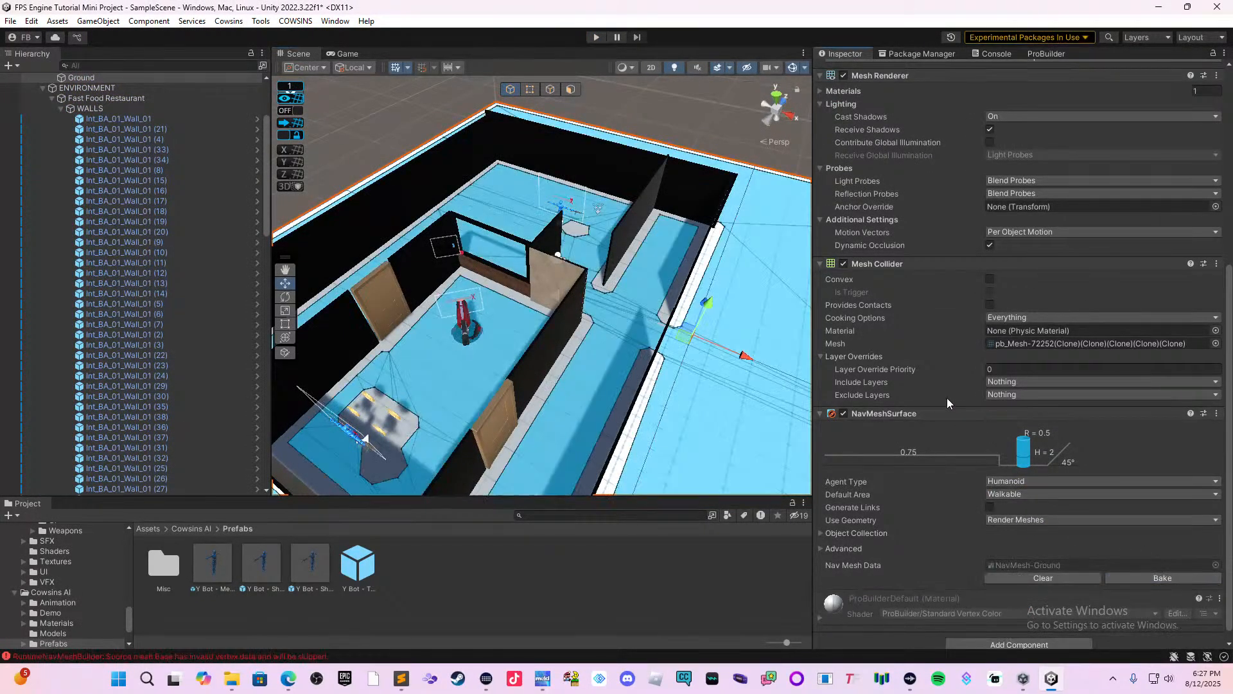
Playtest the level again: pick up the pistol, enter the large room and shoot at the roaming shooter bot.
left_click(597, 37)
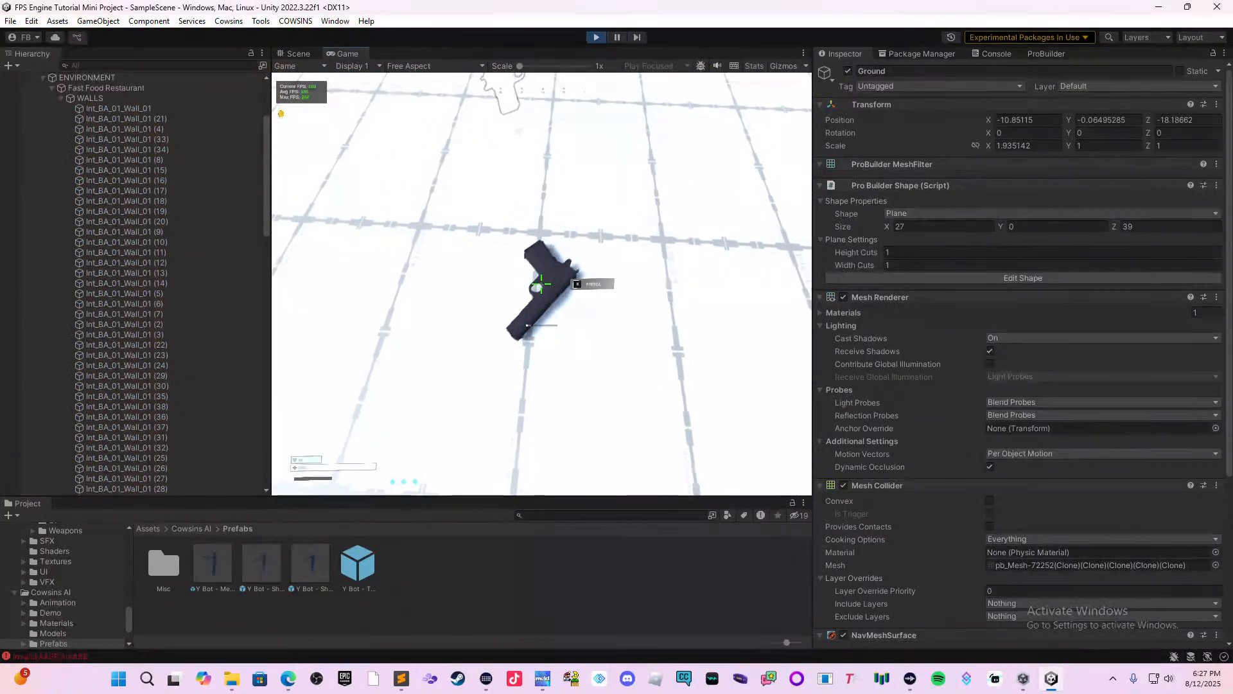
key("e")
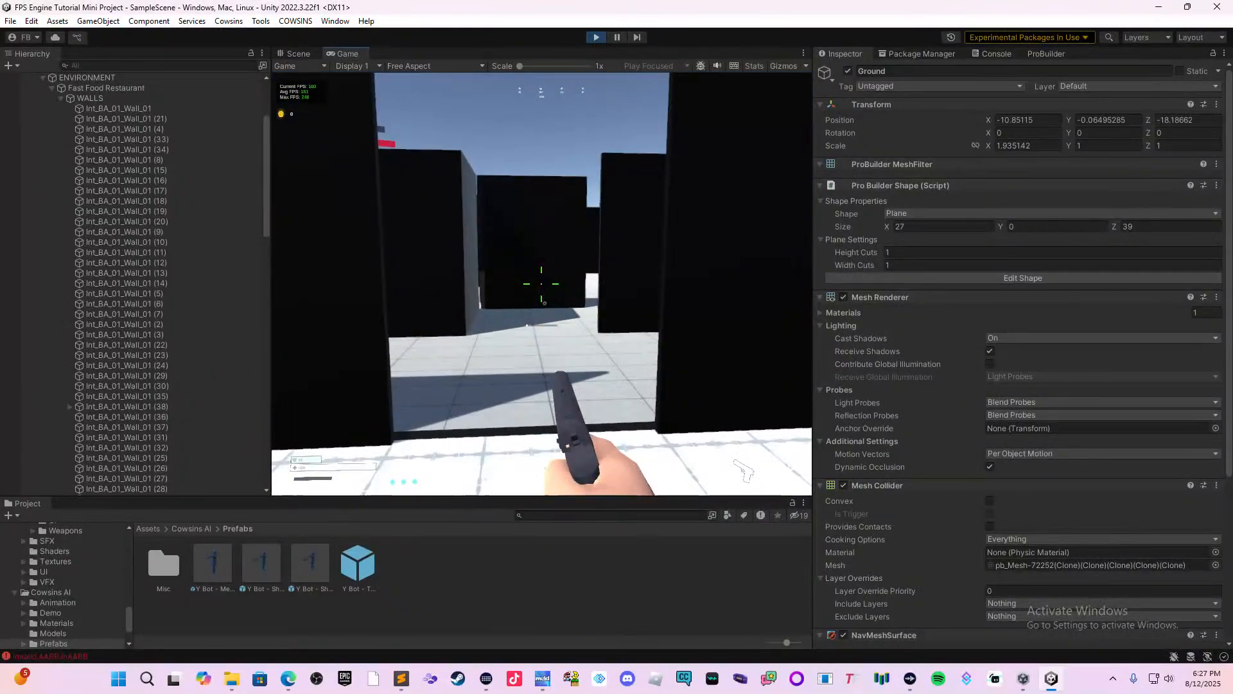
key("w")
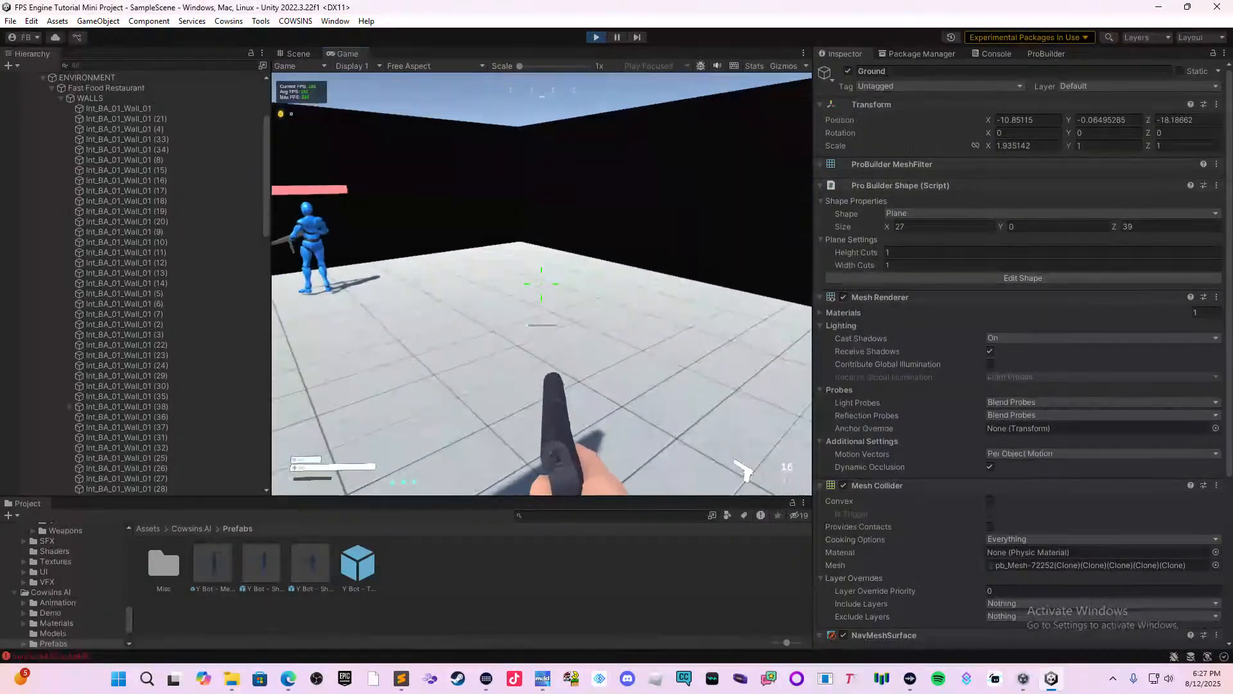
left_click(542, 284)
left_click(541, 284)
left_click(541, 284)
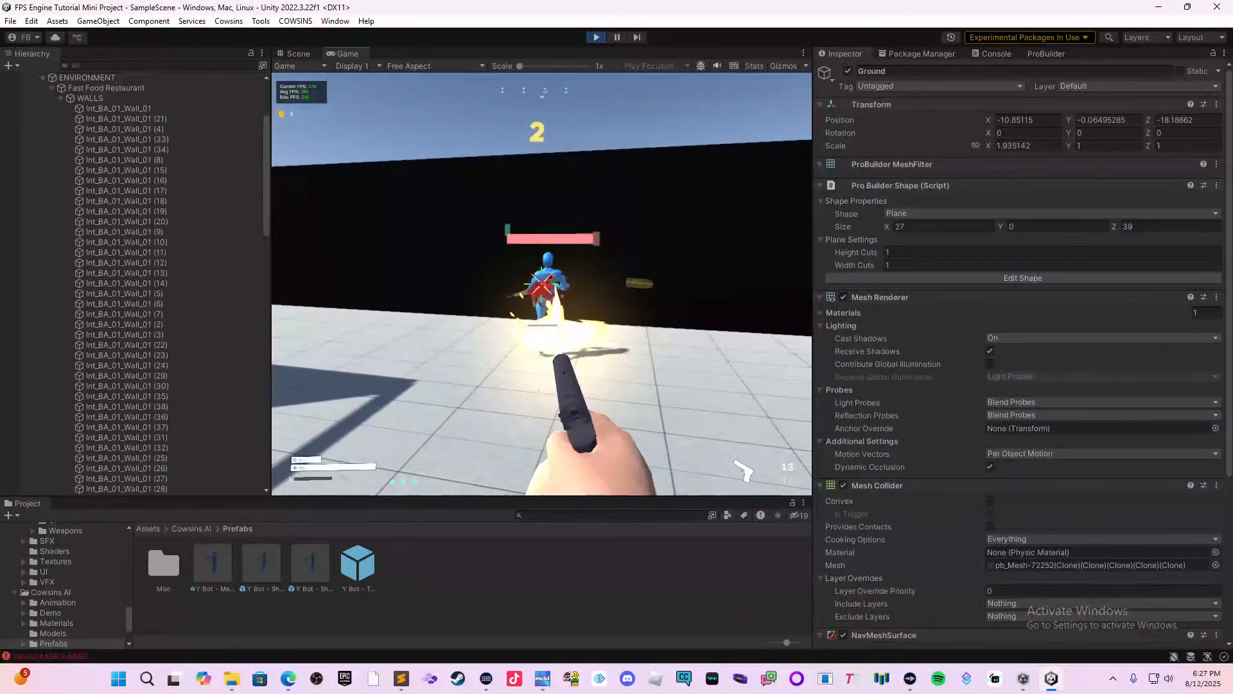
left_click(542, 284)
left_click(541, 284)
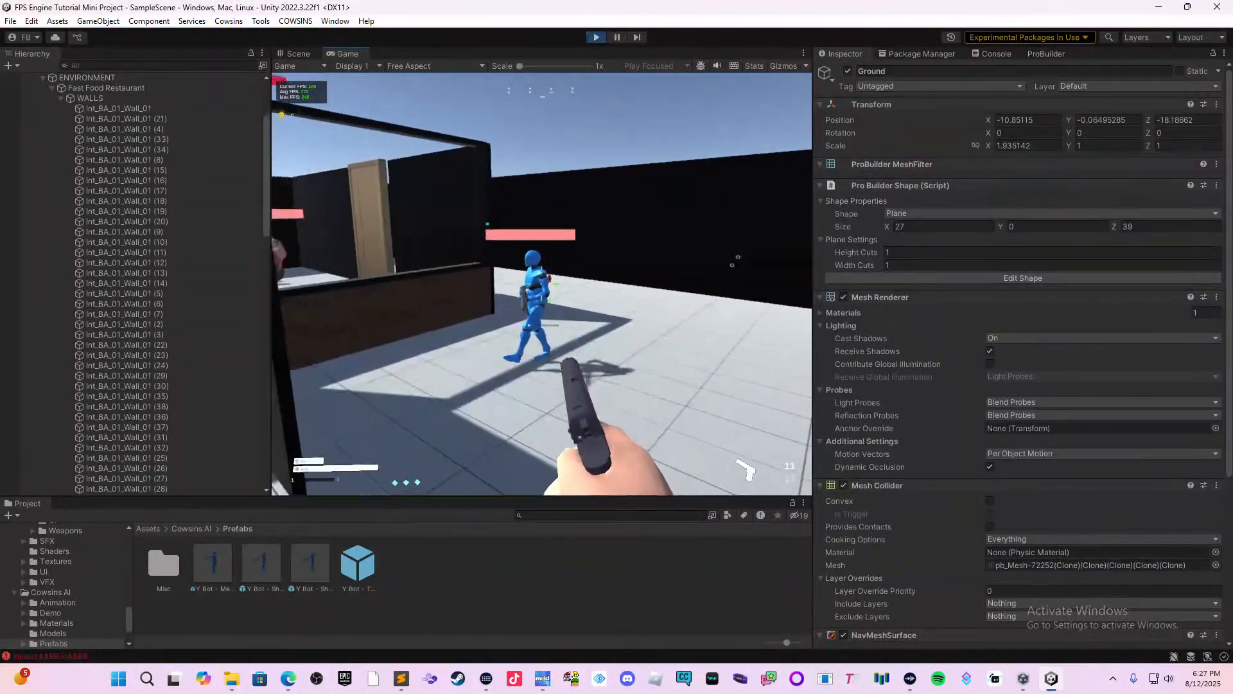
left_click(542, 284)
left_click(541, 284)
key("w")
left_click(541, 284)
left_click(542, 284)
left_click(541, 284)
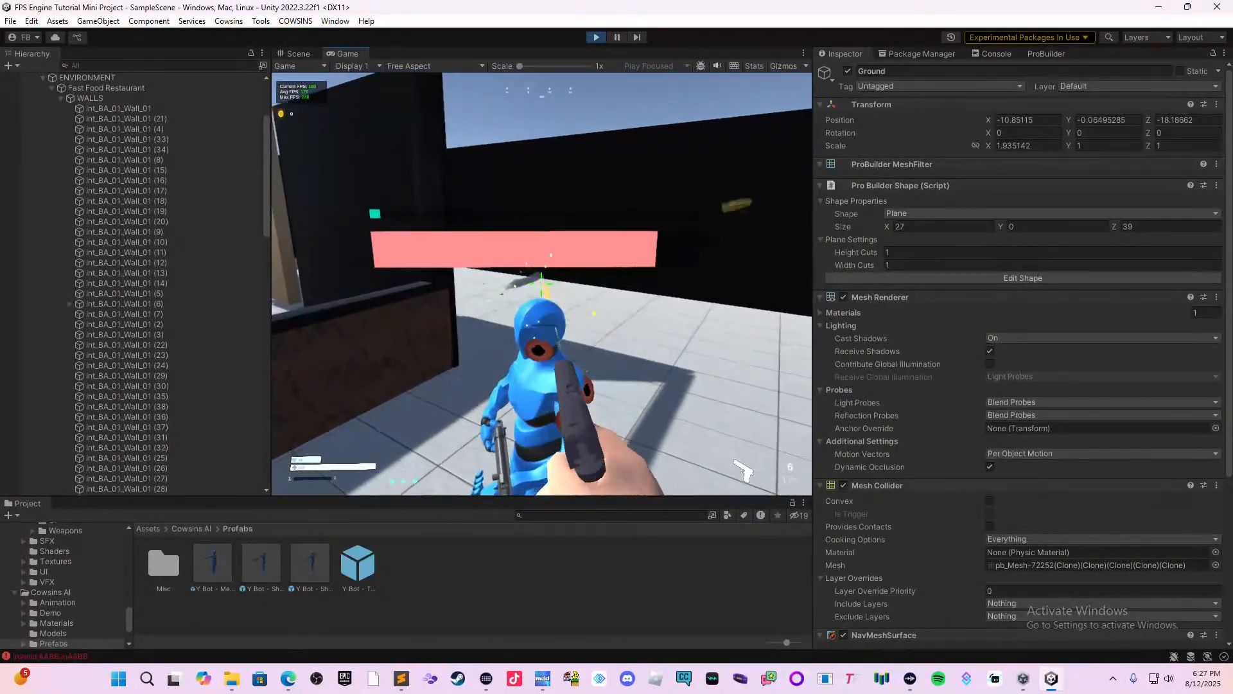
key("s")
left_click(542, 284)
left_click(542, 284)
left_click(541, 284)
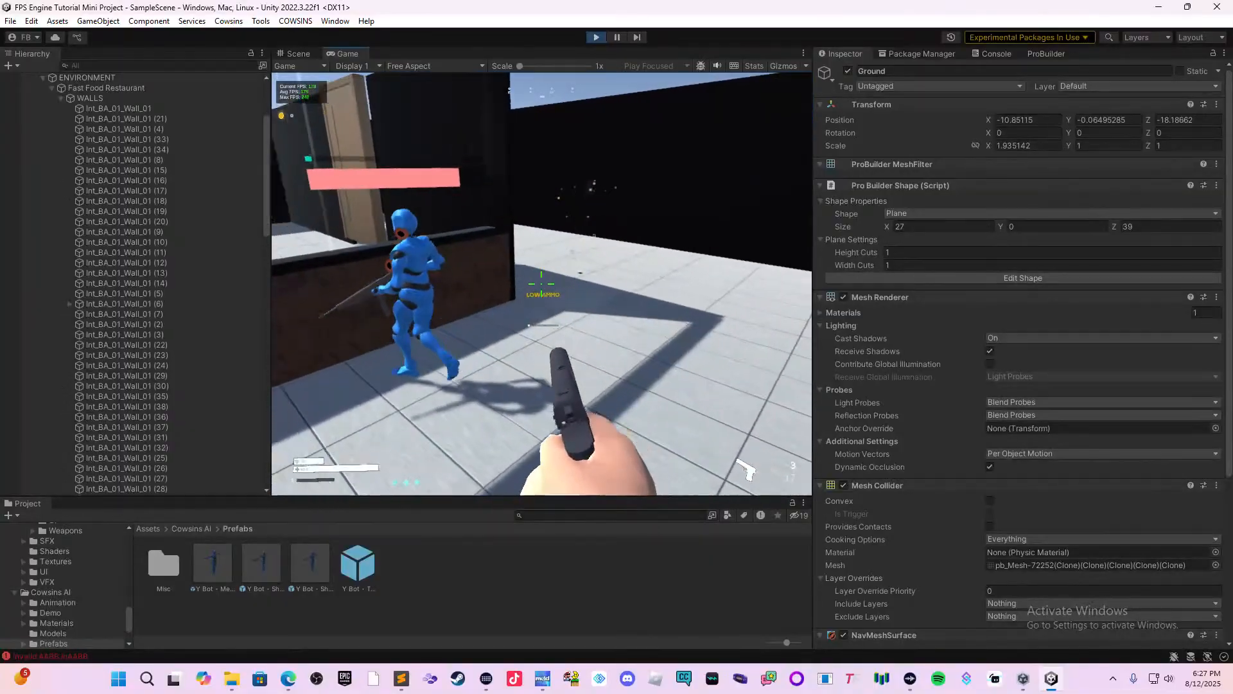
key("s")
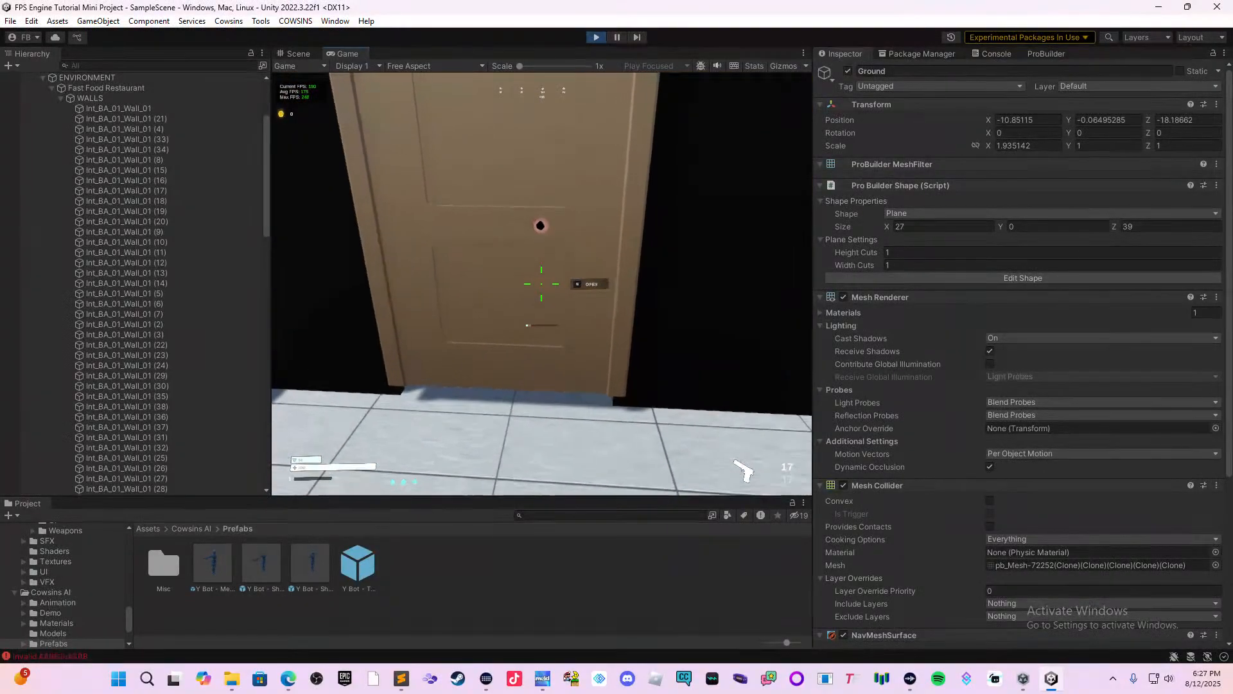
Fire at the turret and the approaching shooter bot through the open doorway, moving in and out of range.
left_click(541, 284)
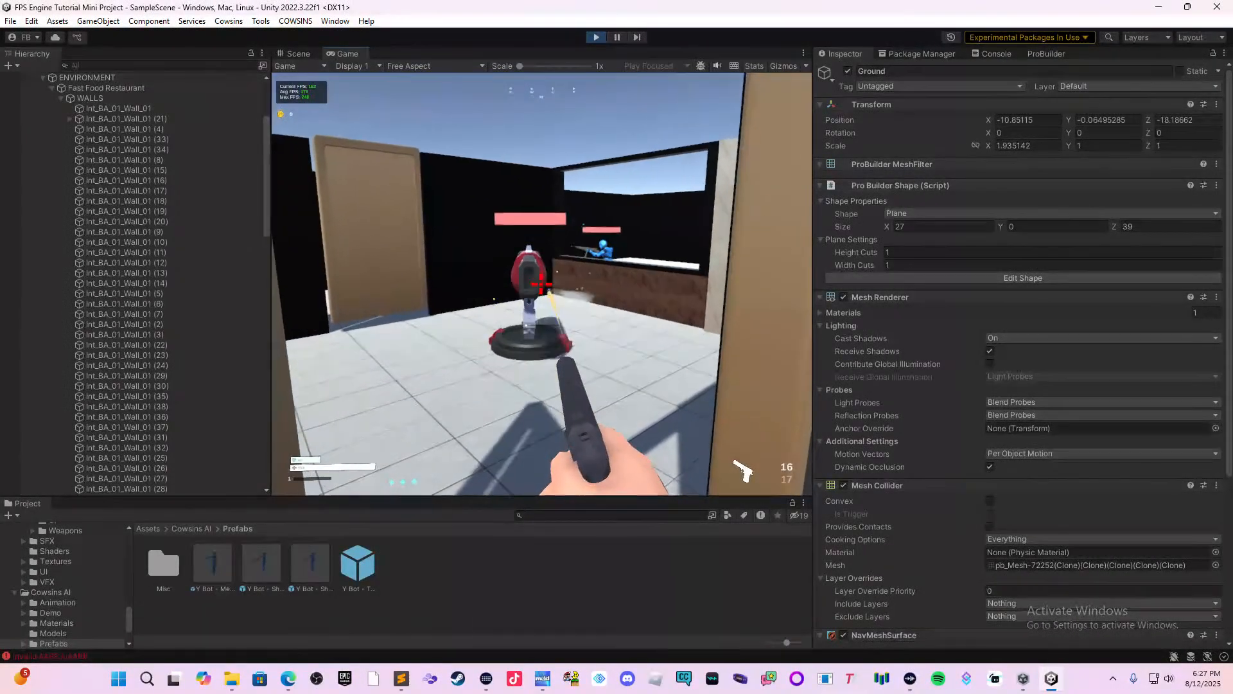
key("s")
left_click(541, 284)
key("w")
left_click(542, 284)
left_click(542, 284)
key("s")
left_click(542, 284)
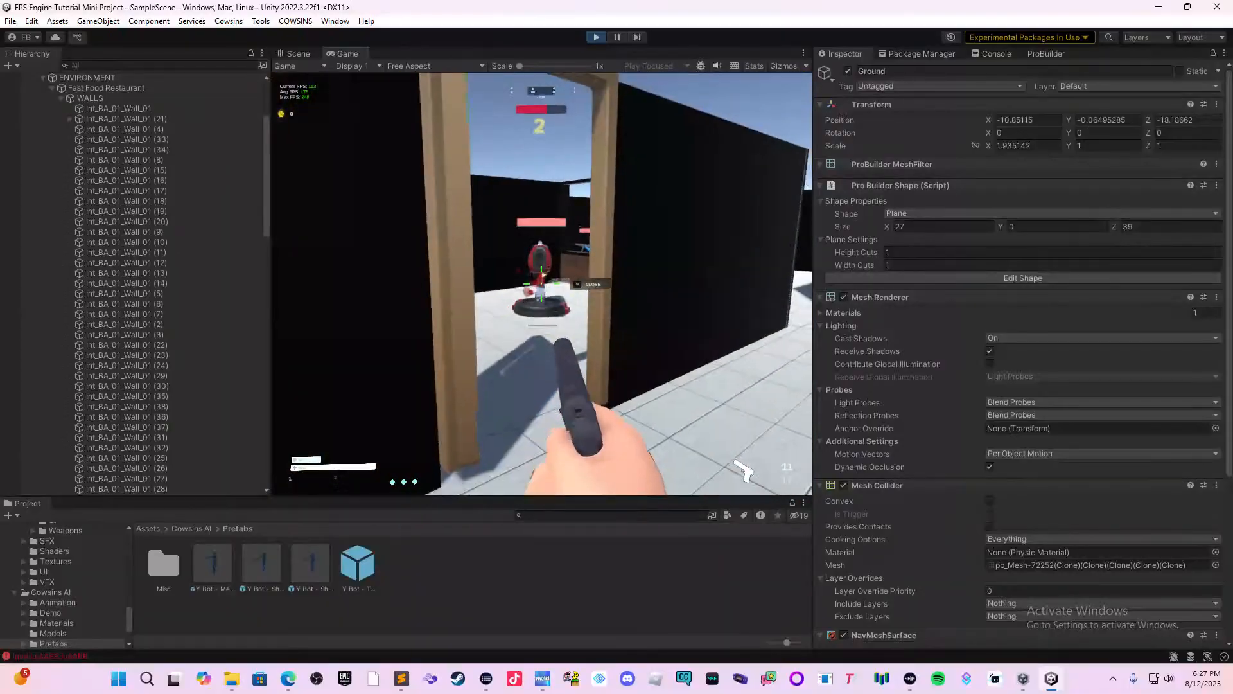
left_click(542, 284)
key("w")
left_click(541, 284)
key("s")
left_click(541, 284)
Enter the turret room to face the shooter bot up close, then retreat through the doorway while firing.
left_click(541, 284)
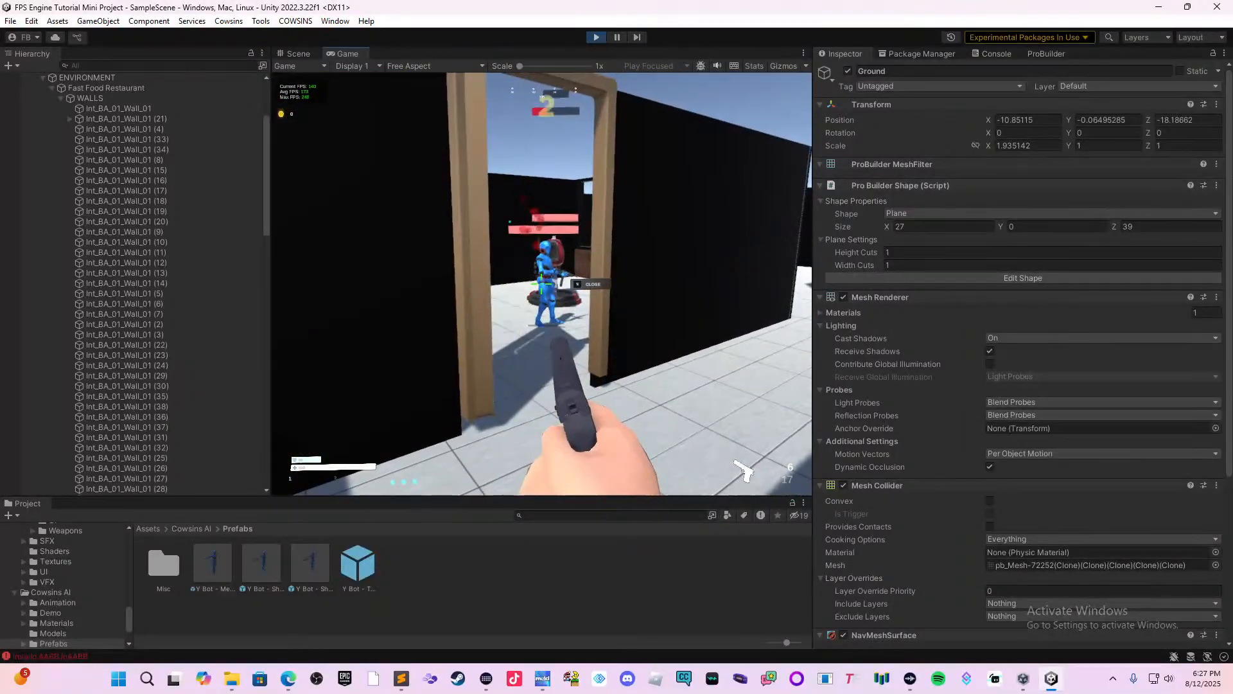
key("w")
left_click(541, 284)
key("w")
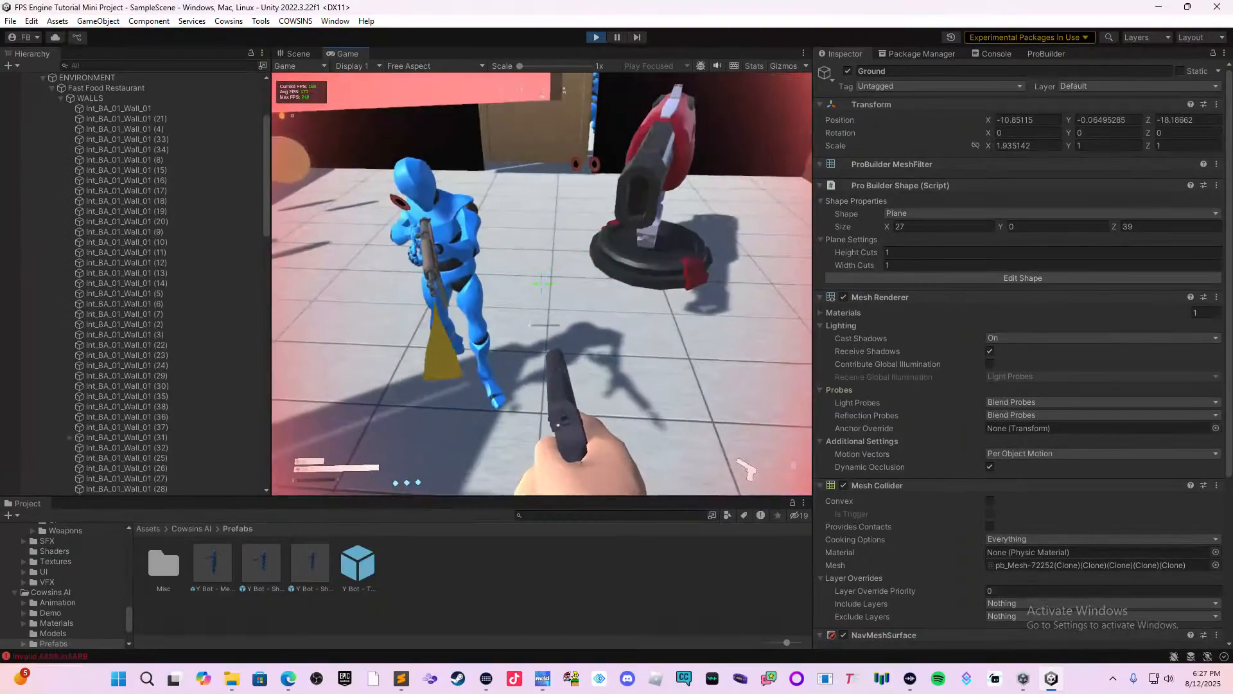
key("s")
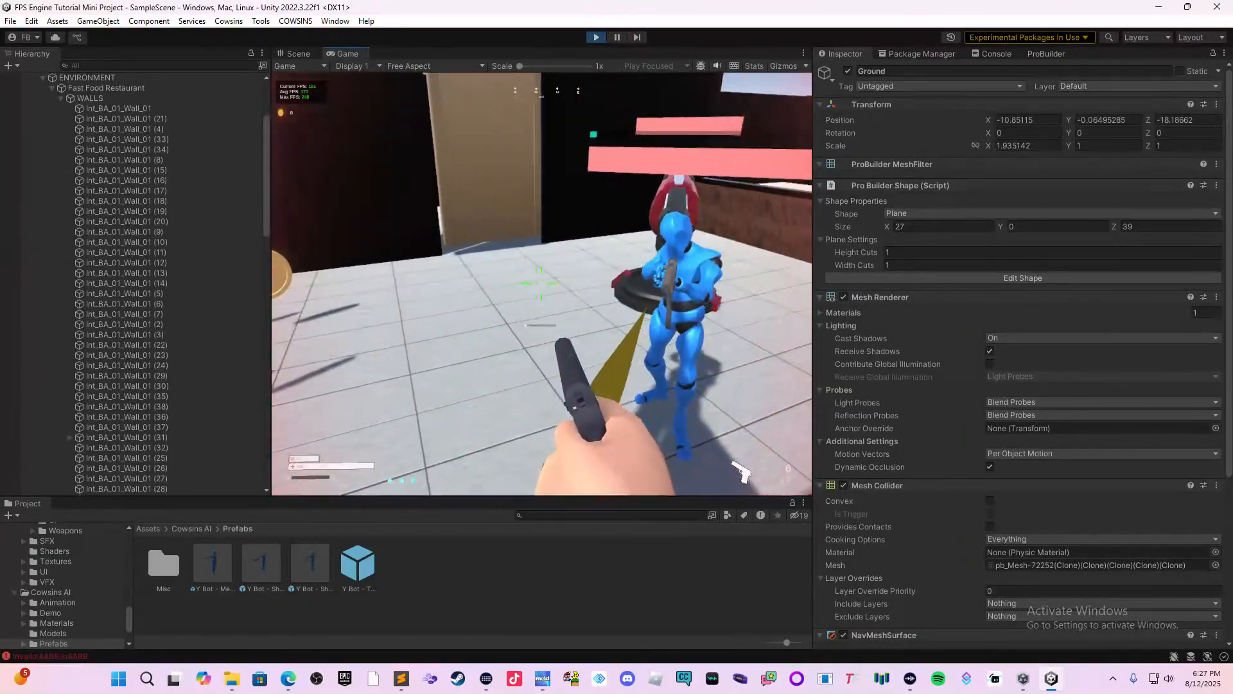
key("s")
left_click(541, 284)
left_click(541, 283)
Fire the remaining pistol rounds at the shooter bot in the turret room doorway, moving in and back out.
left_click(541, 284)
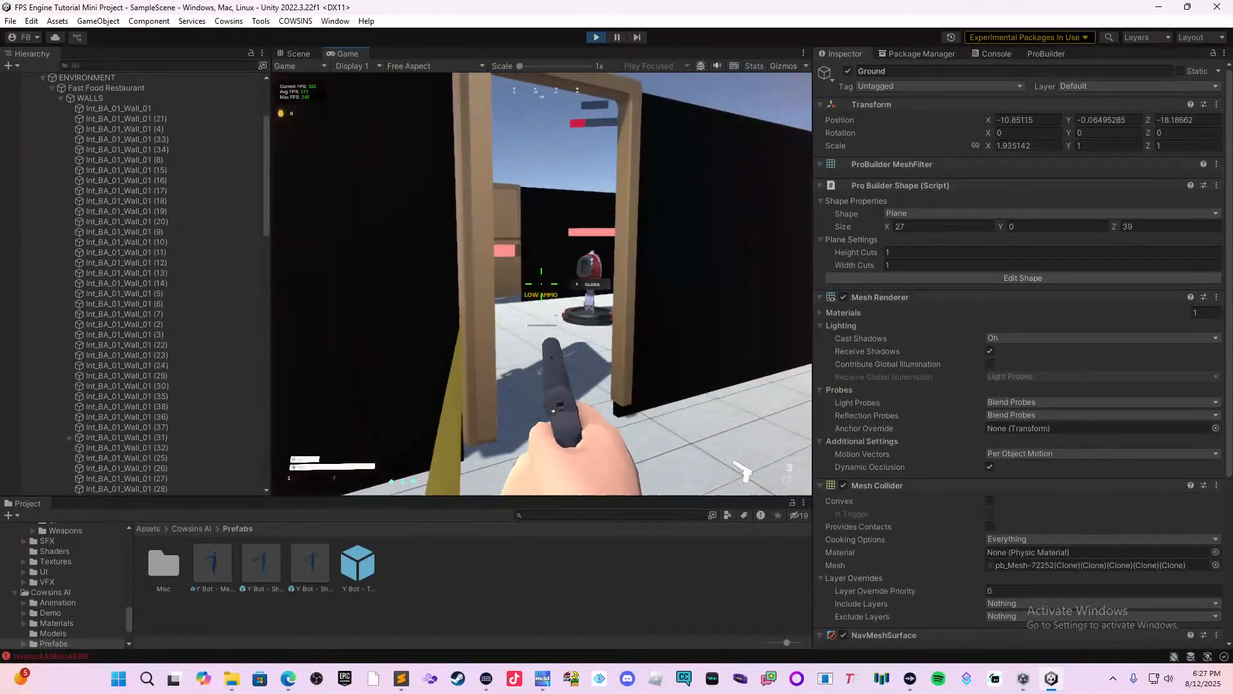
key("w")
left_click(542, 284)
left_click(542, 284)
key("s")
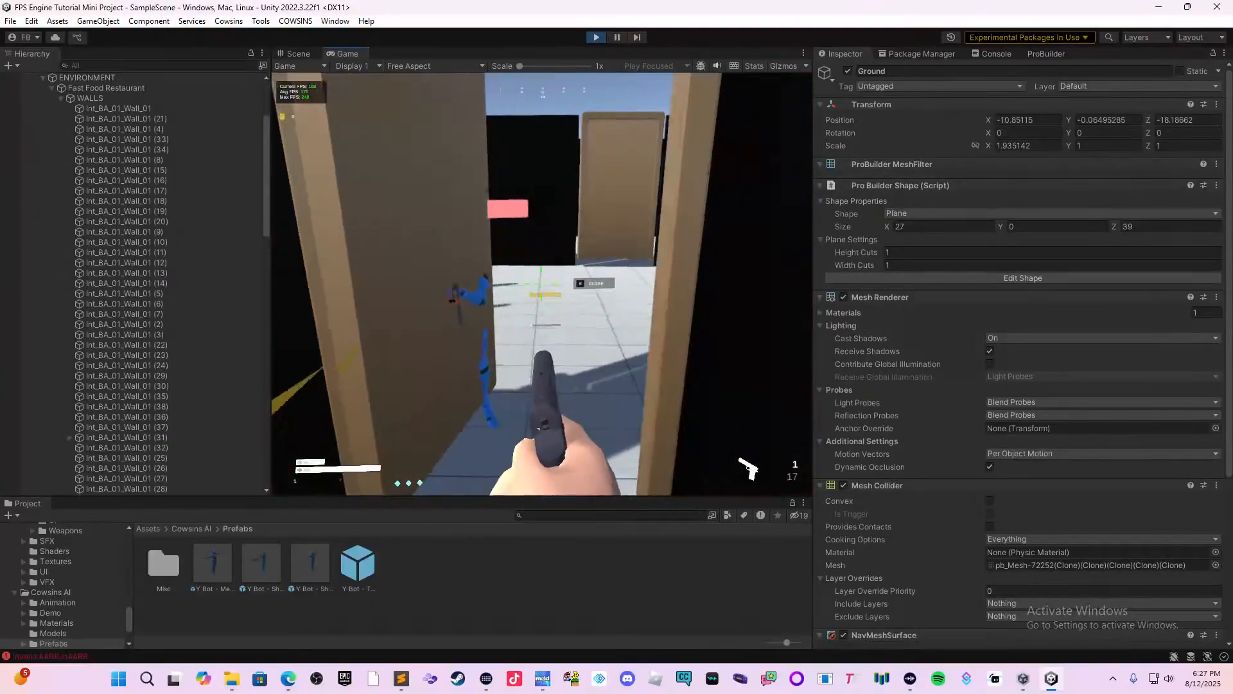
left_click(542, 284)
key("w")
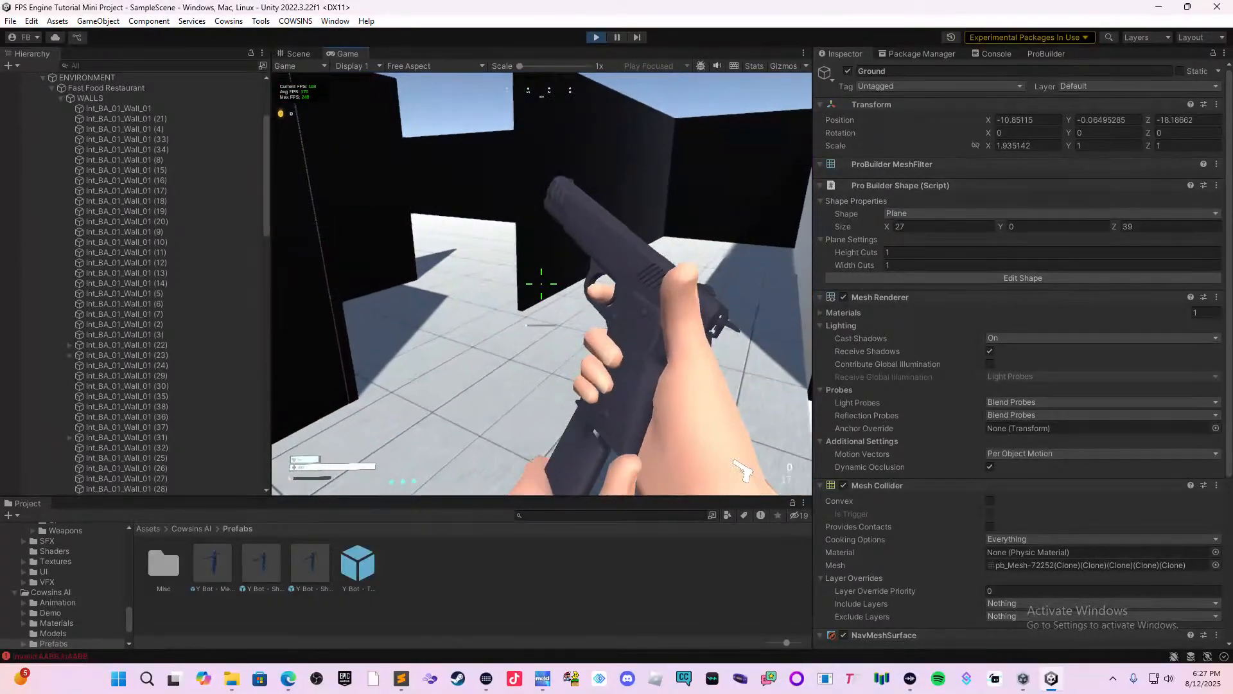
Back away along the corridor while shooting at the pursuing shooter bot.
key("s")
left_click(541, 284)
left_click(542, 284)
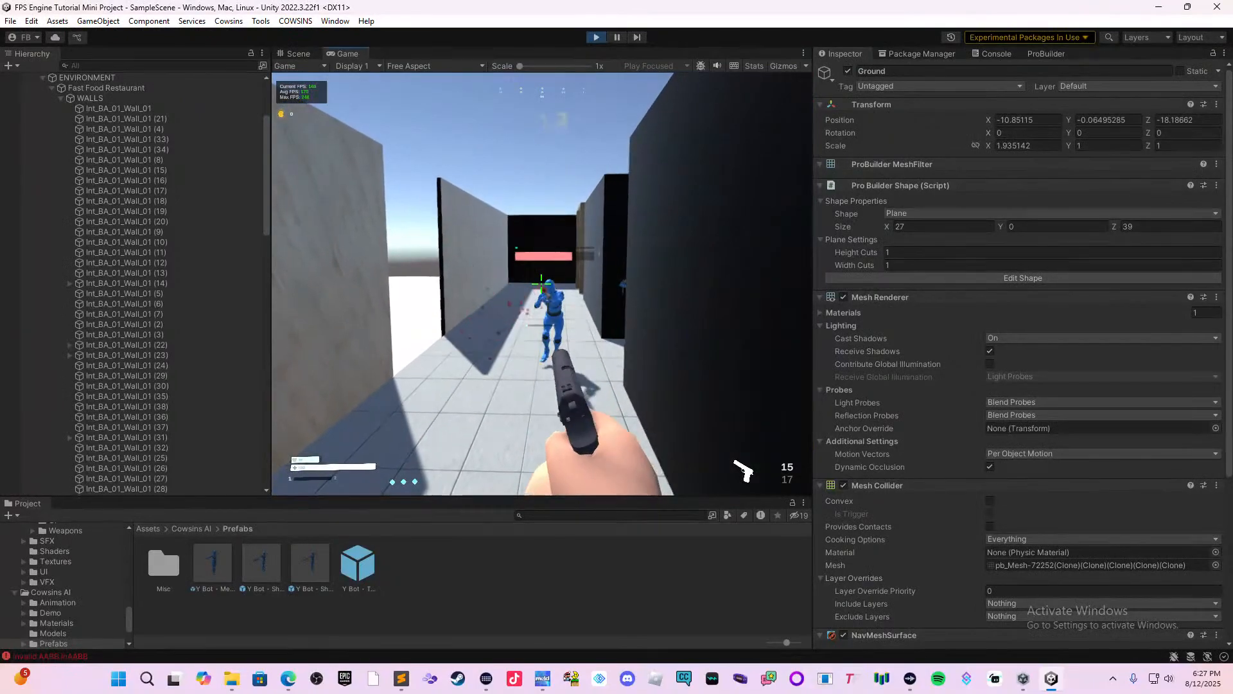
left_click(542, 284)
left_click(541, 284)
key("s")
left_click(542, 284)
left_click(542, 284)
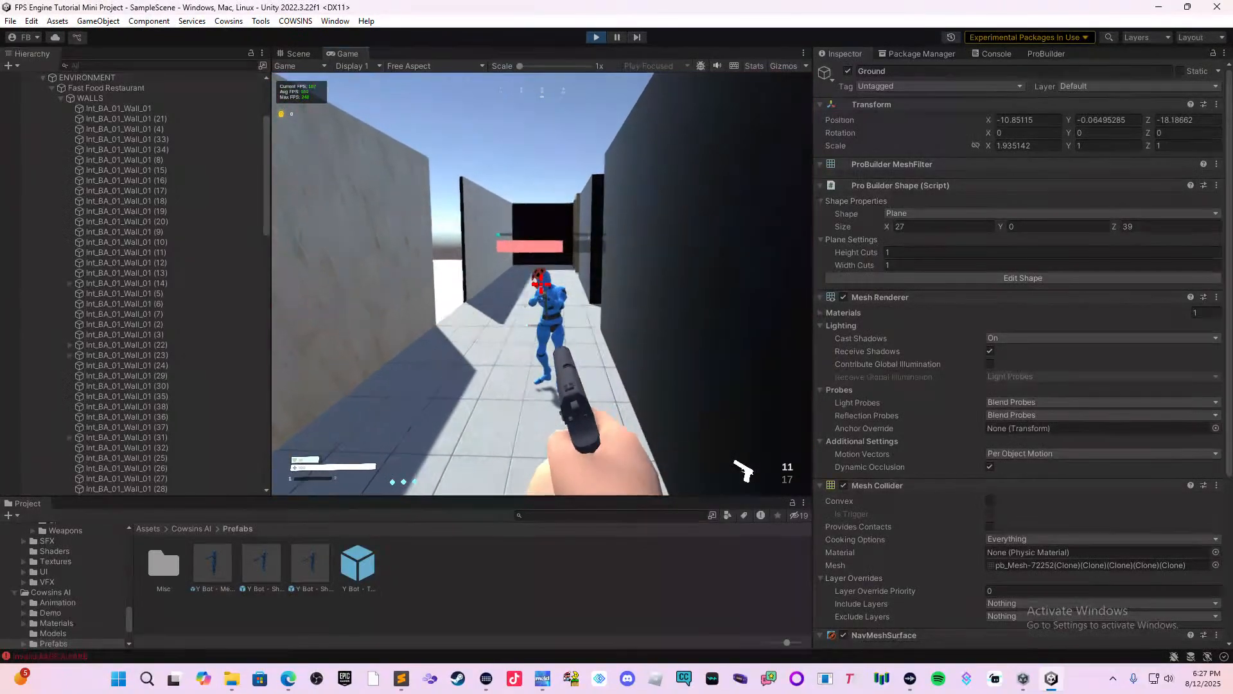
left_click(542, 284)
left_click(541, 284)
left_click(541, 284)
Run through the rooms away from the bot, pause the game and end the playtest.
key("w")
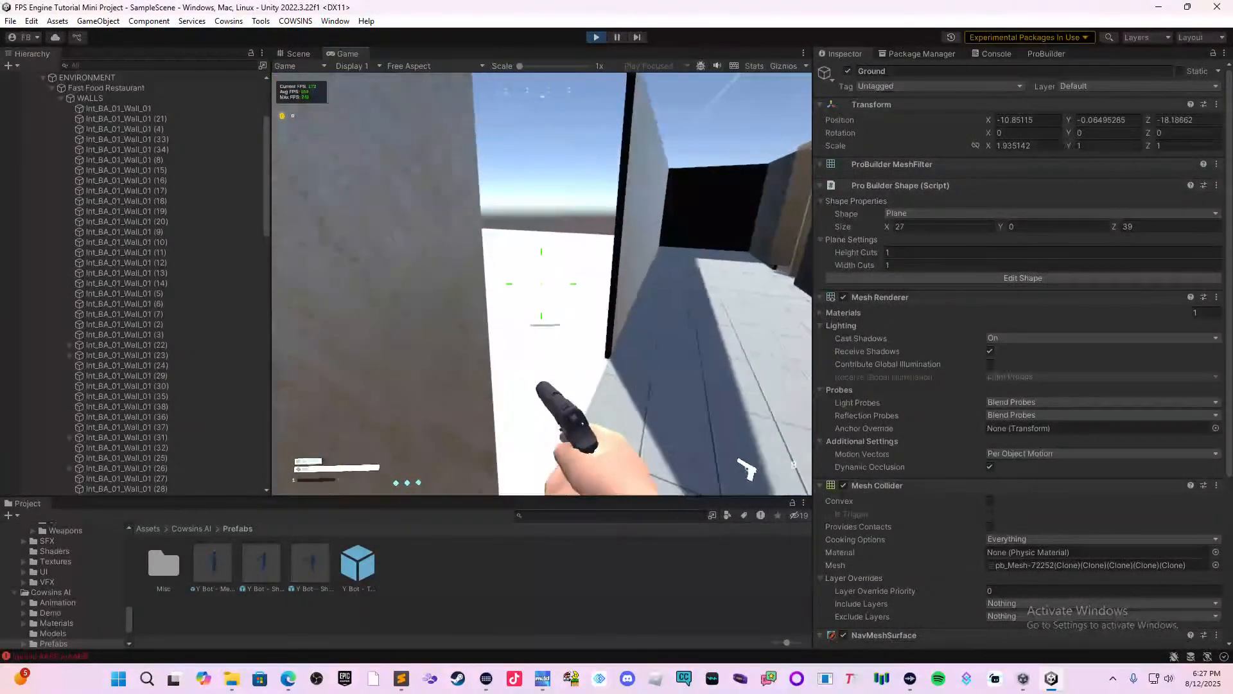
key("w")
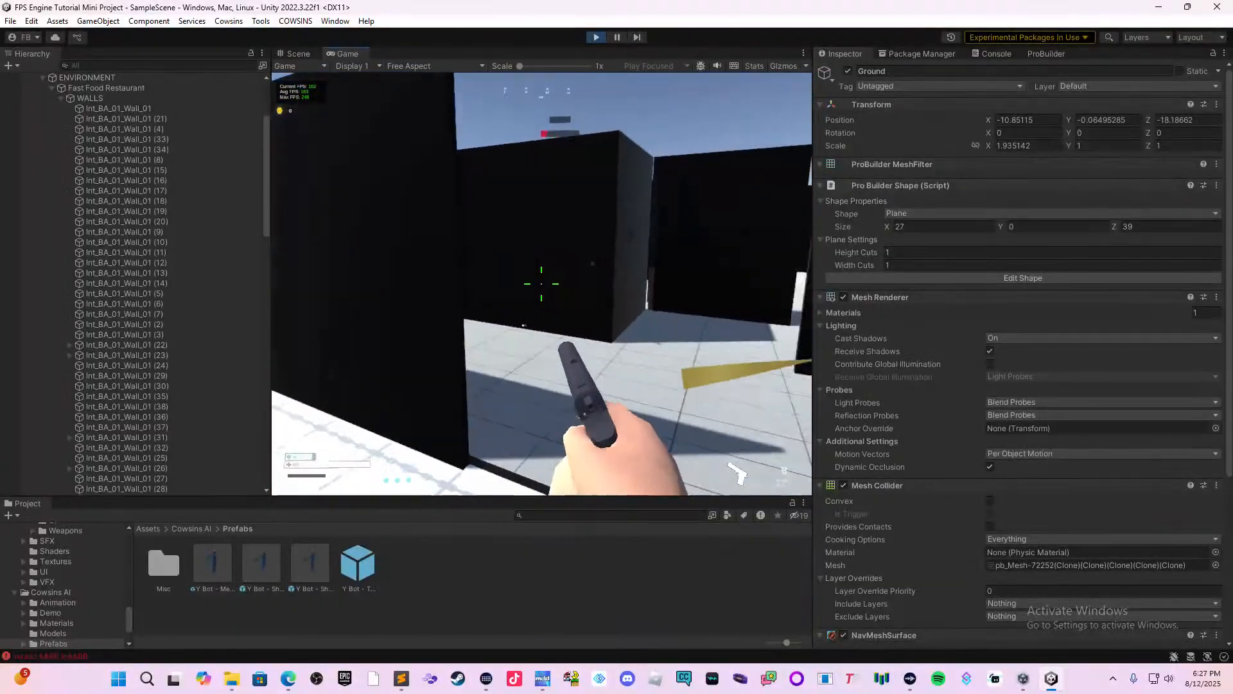
key("w")
key("Escape")
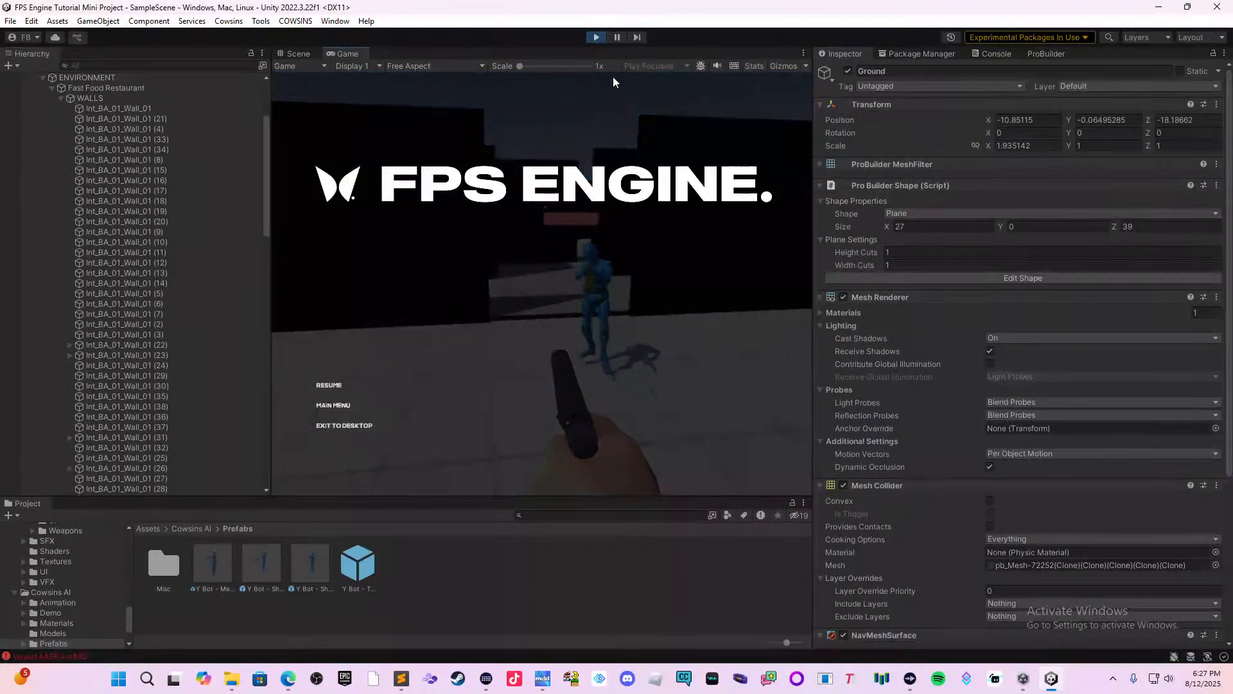
left_click(596, 36)
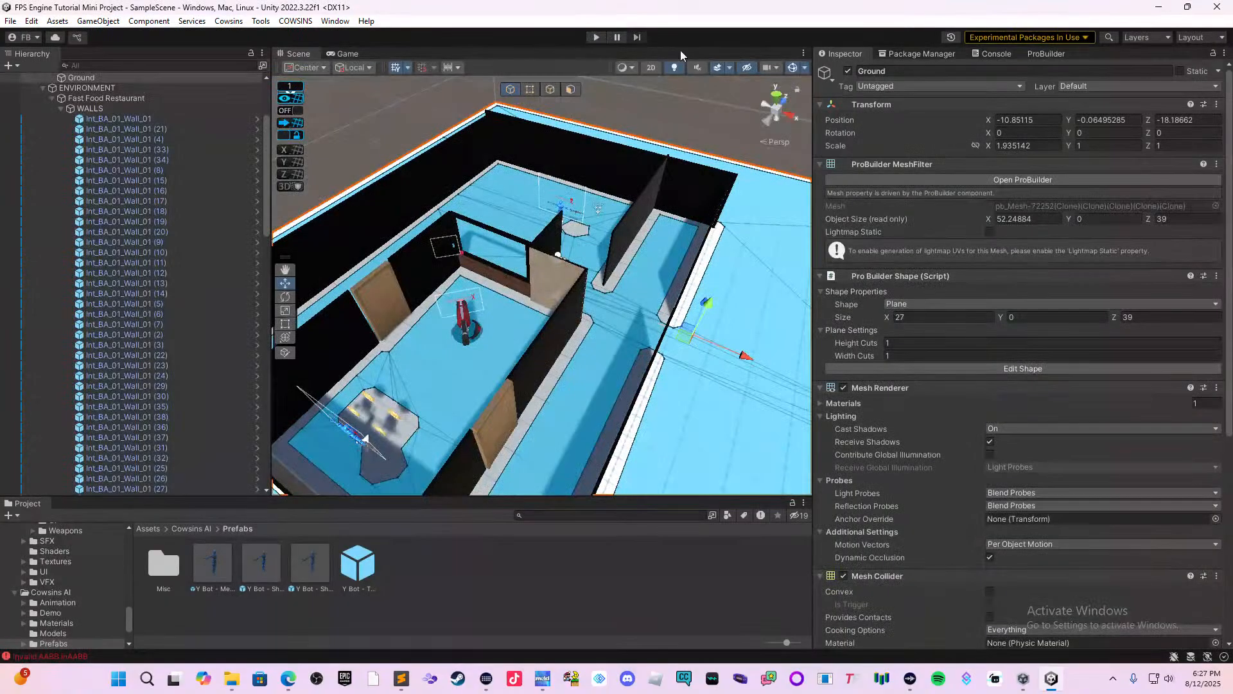
Survey the restaurant's rooms and the placement of the turret and shooter bots from several angles in the scene.
right_click_drag(641, 287, 572, 286)
middle_click_drag(668, 292, 570, 276)
right_click_drag(658, 283, 575, 289)
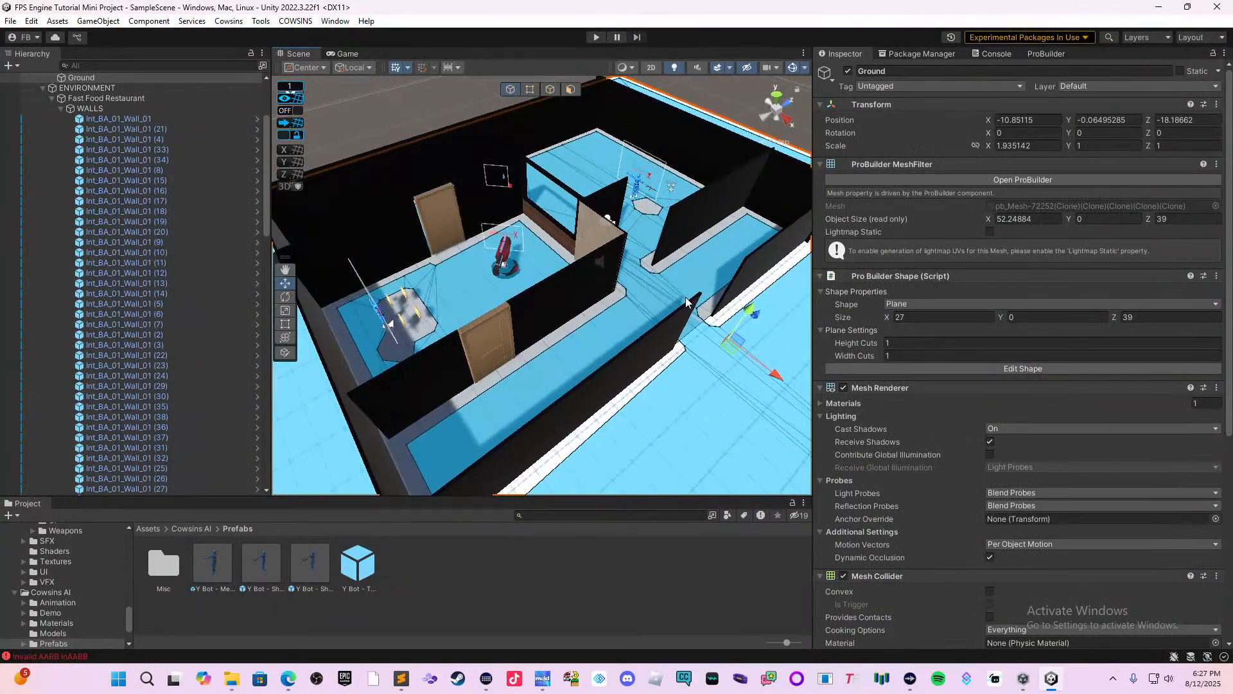
middle_click_drag(688, 299, 530, 343)
scroll(548, 299, "up", 2)
middle_click_drag(548, 299, 589, 314)
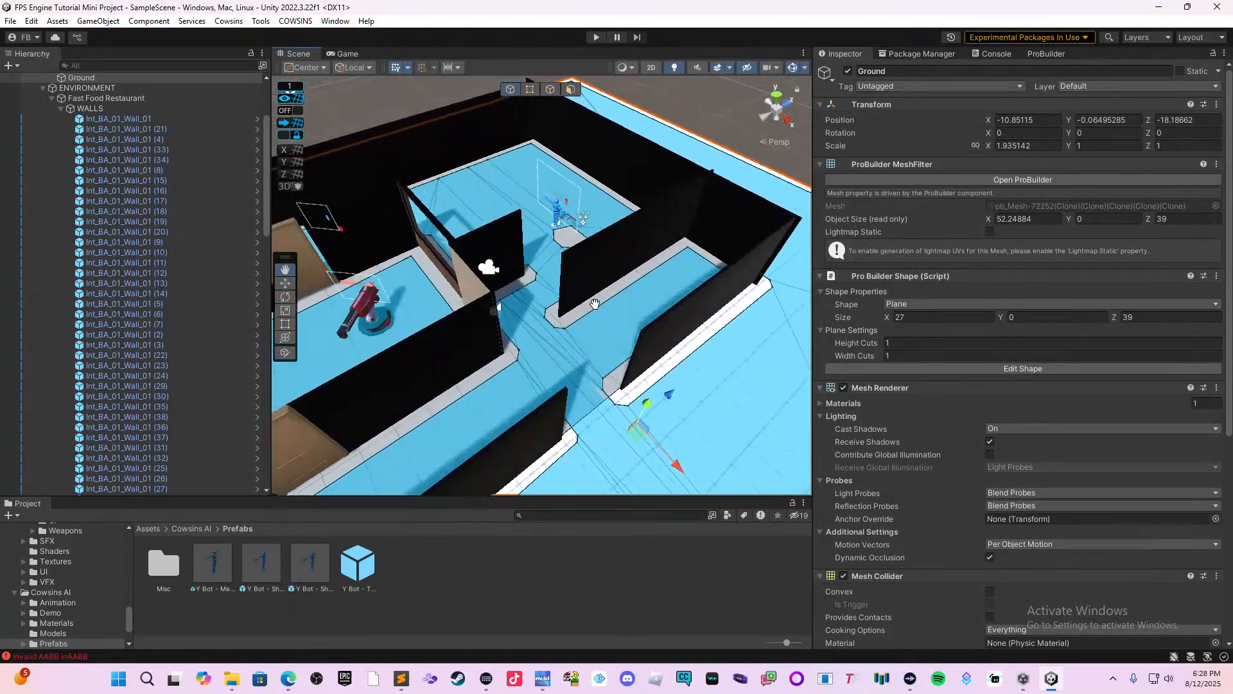
right_click_drag(604, 305, 533, 317)
middle_click_drag(540, 319, 620, 371)
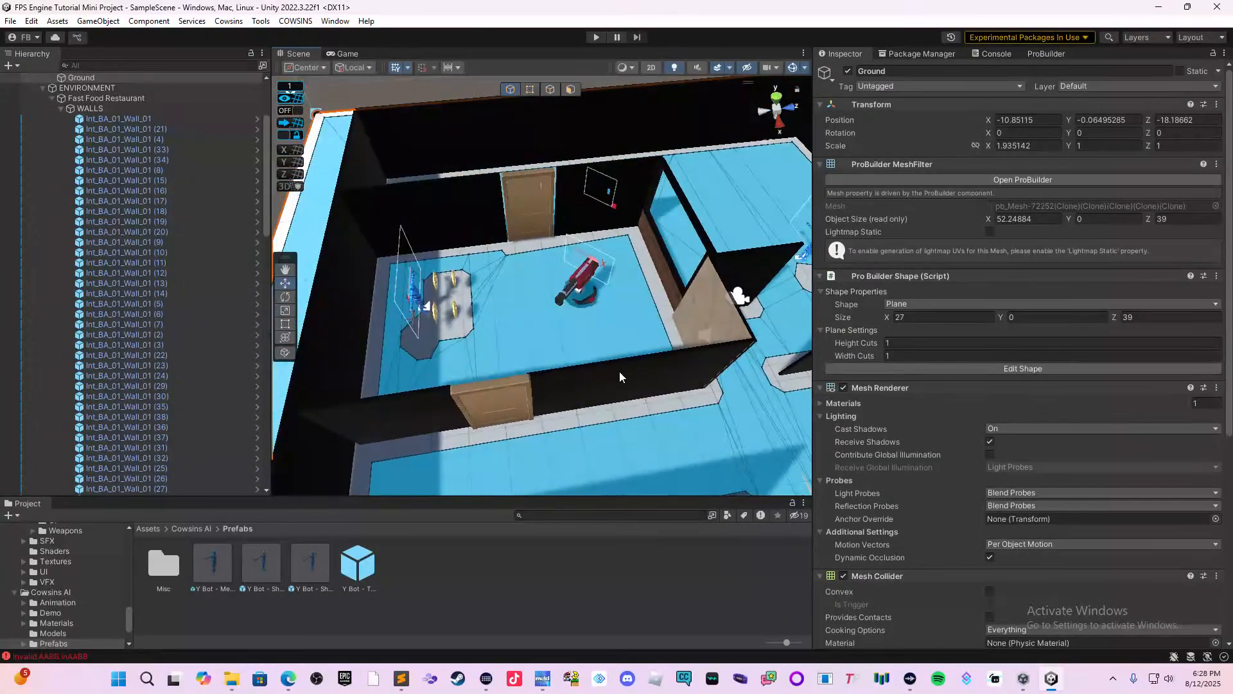
Set the combat damage amount of the shooter bot beside the coins to 5.
left_click(417, 309)
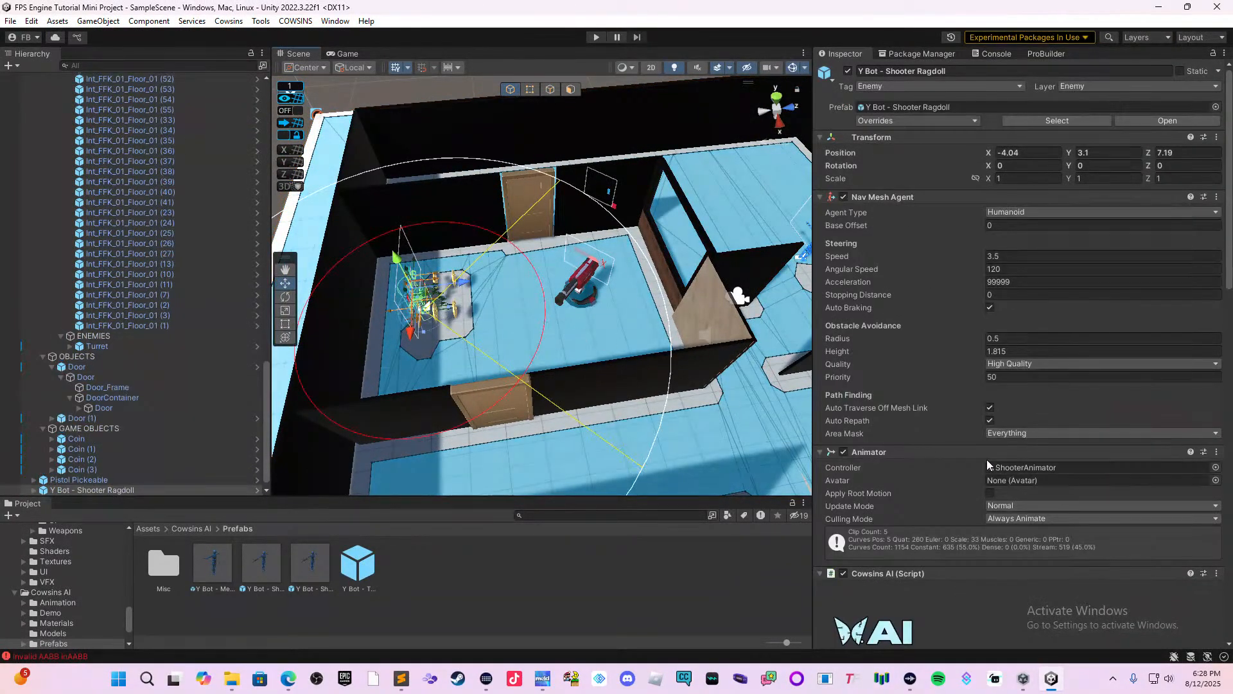
scroll(1043, 449, "down", 8)
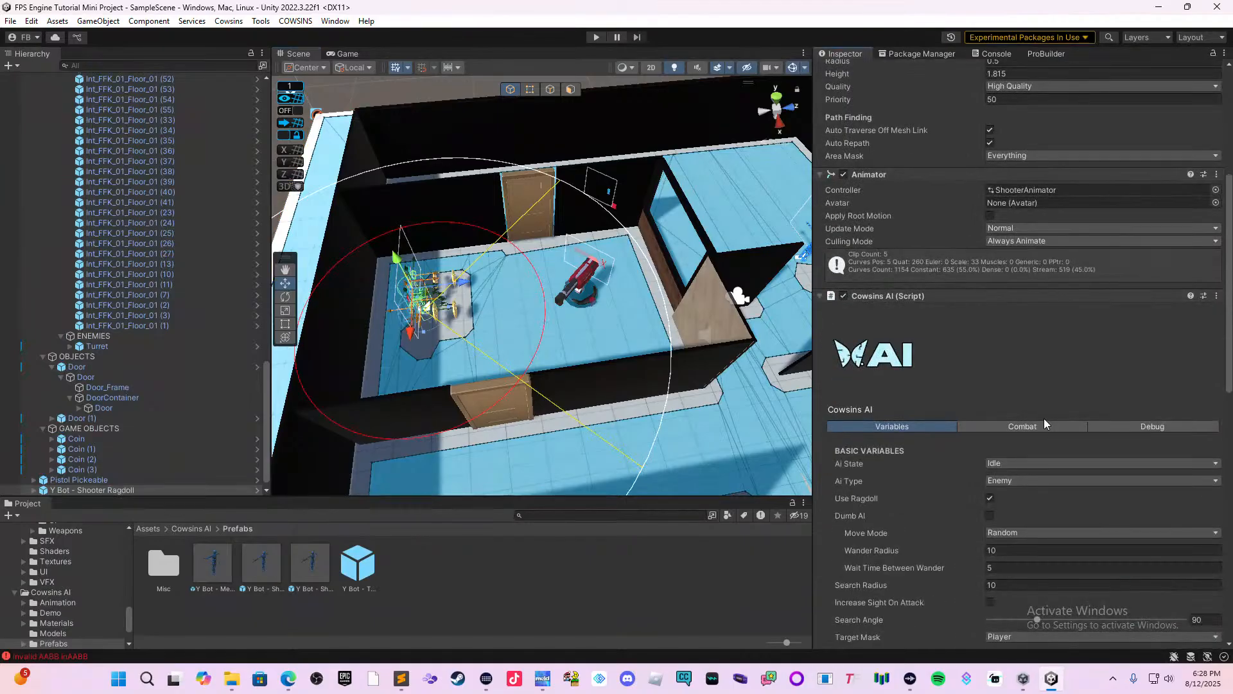
left_click(1044, 424)
scroll(1035, 406, "down", 7)
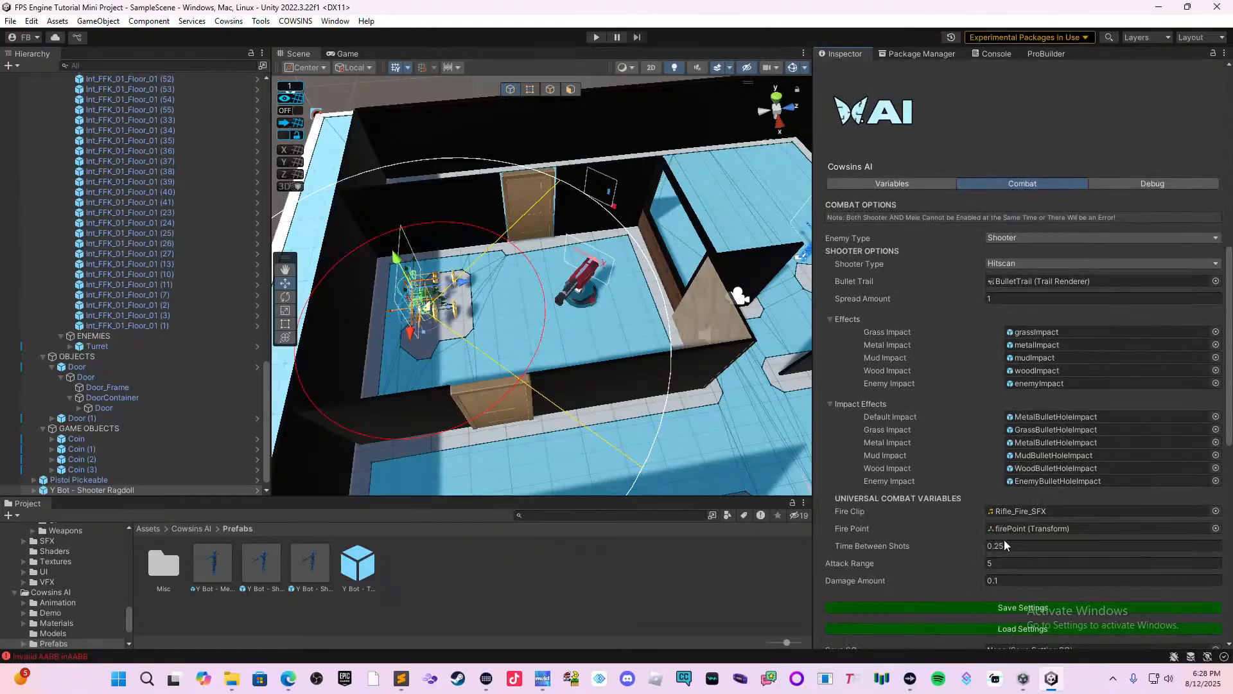
left_click(1005, 580)
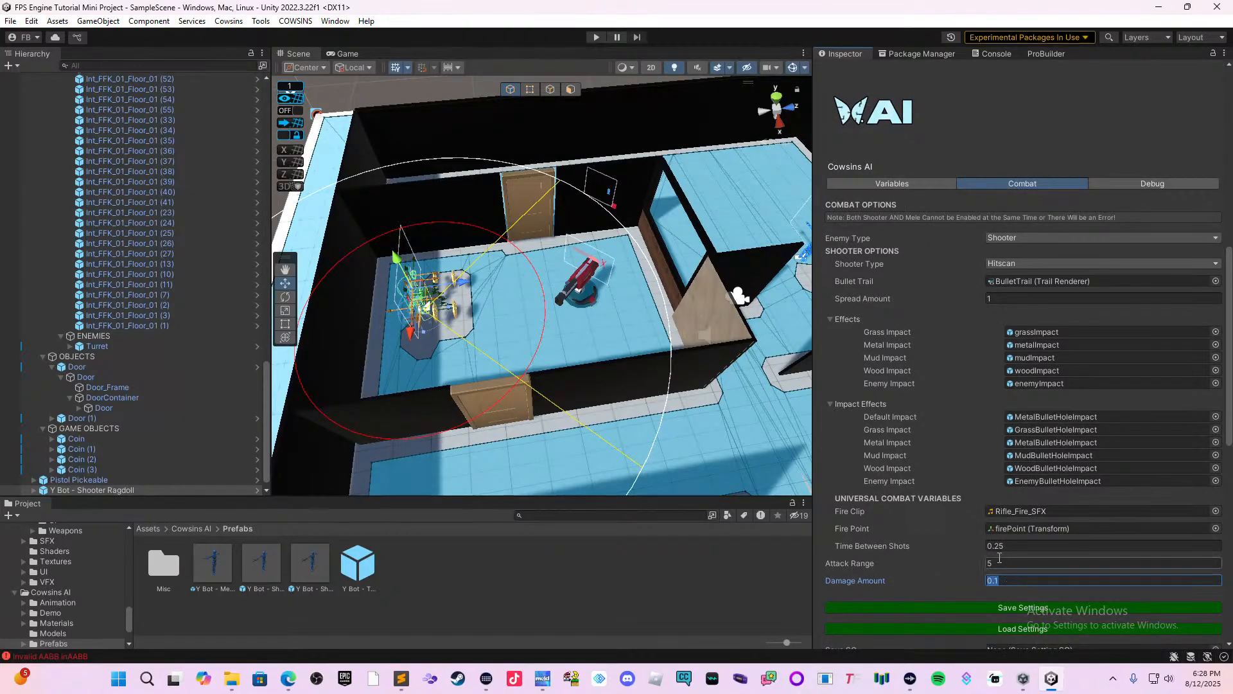
type("5")
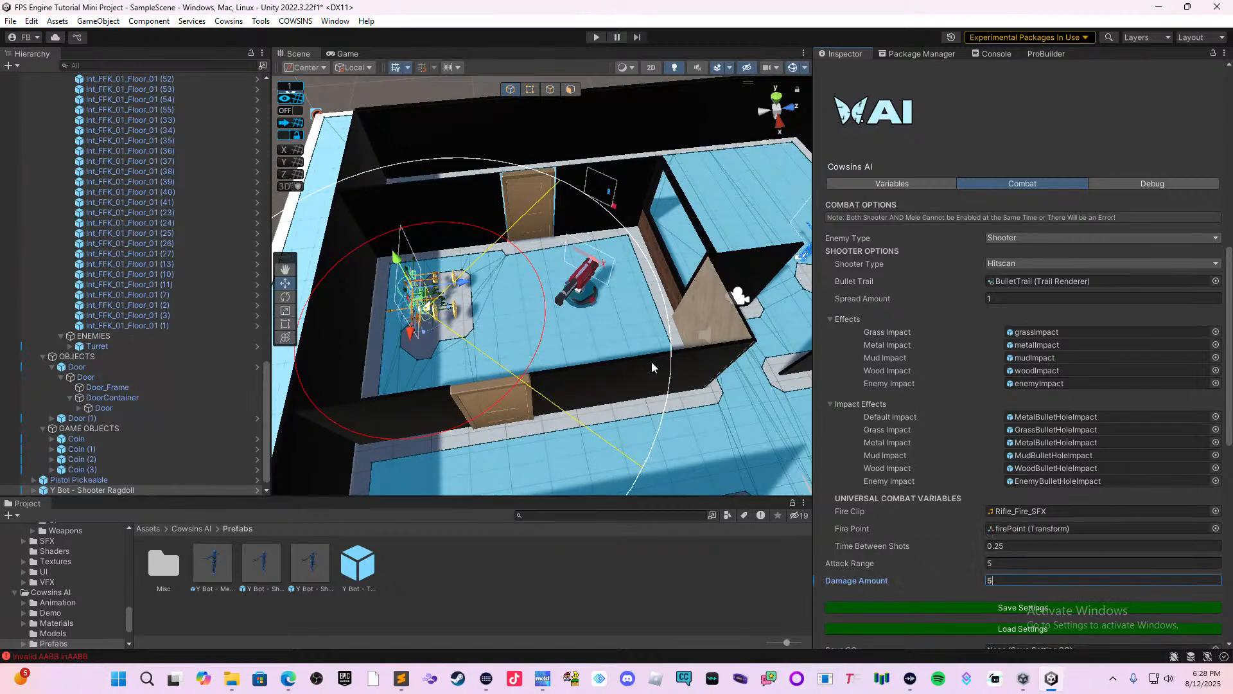
Set the combat damage amount of the second shooter bot, in the room beyond the turret room, to 5.
middle_click_drag(652, 361, 529, 306)
left_click_drag(621, 248, 627, 246)
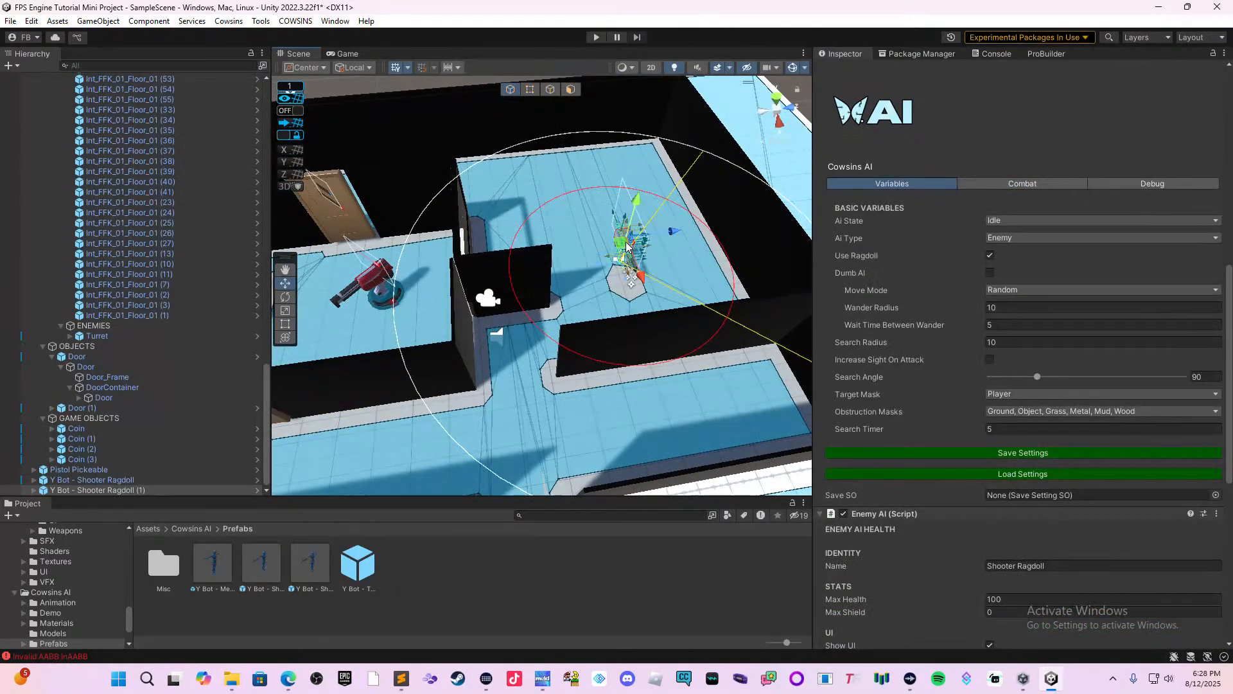
scroll(992, 552, "down", 6)
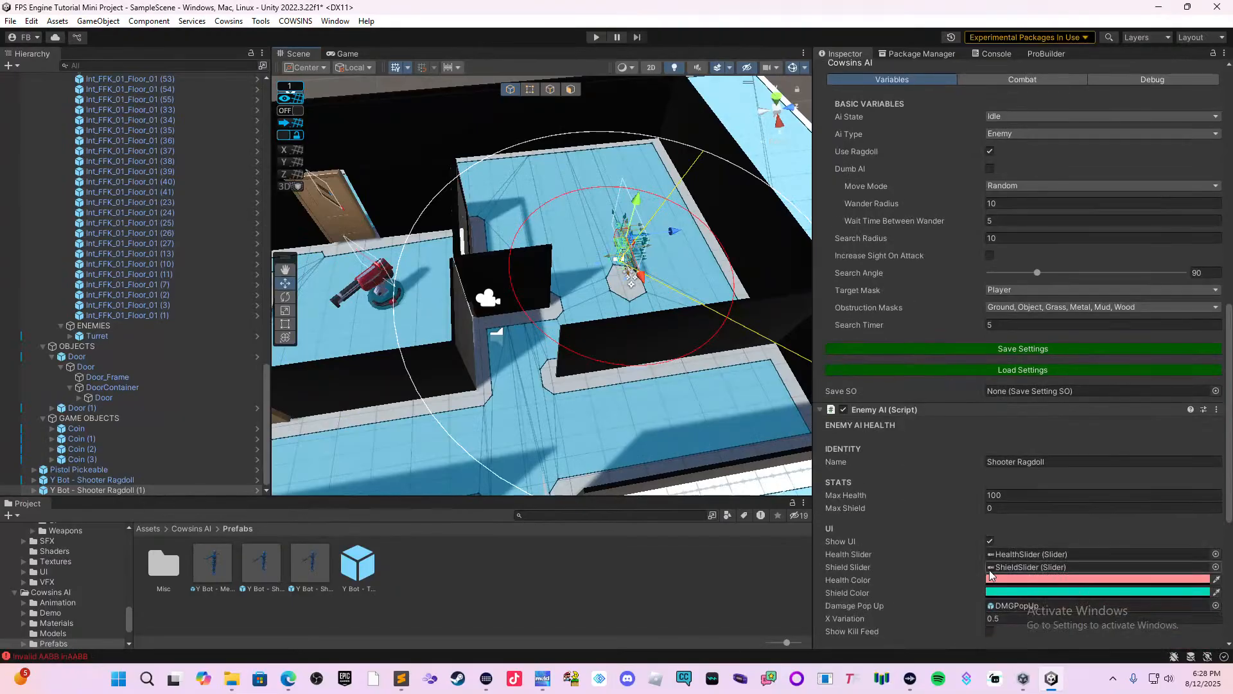
scroll(993, 540, "down", 5)
scroll(989, 524, "up", 7)
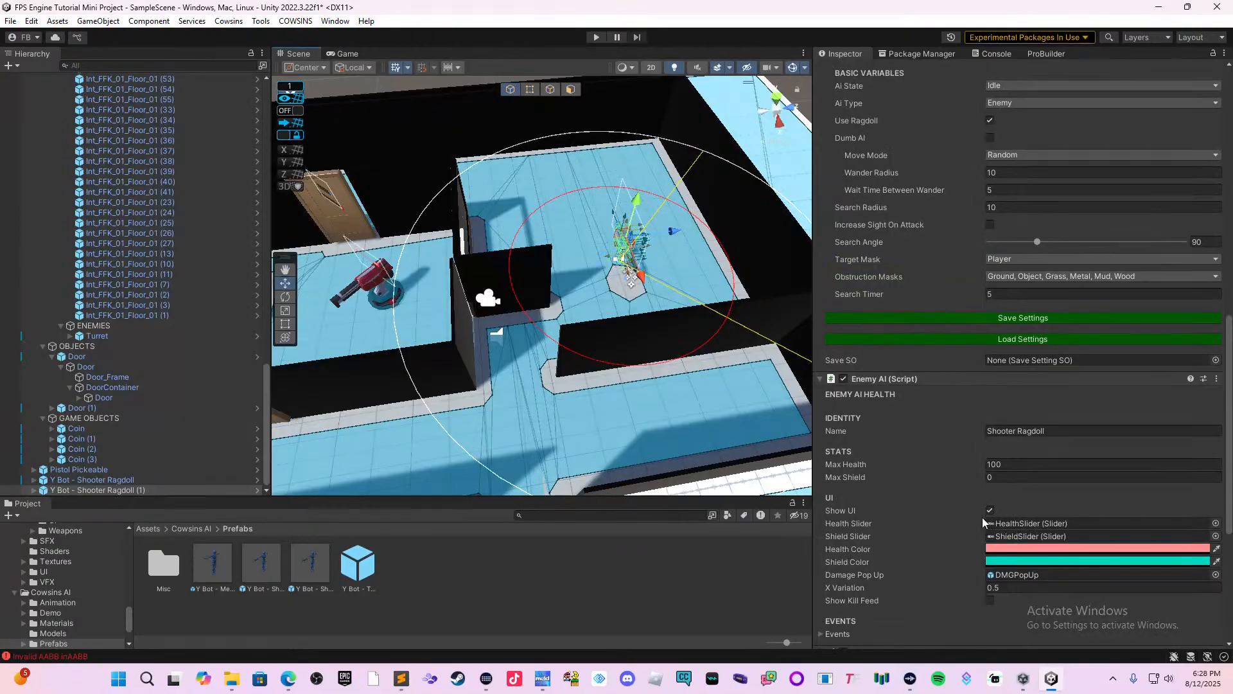
scroll(999, 408, "up", 4)
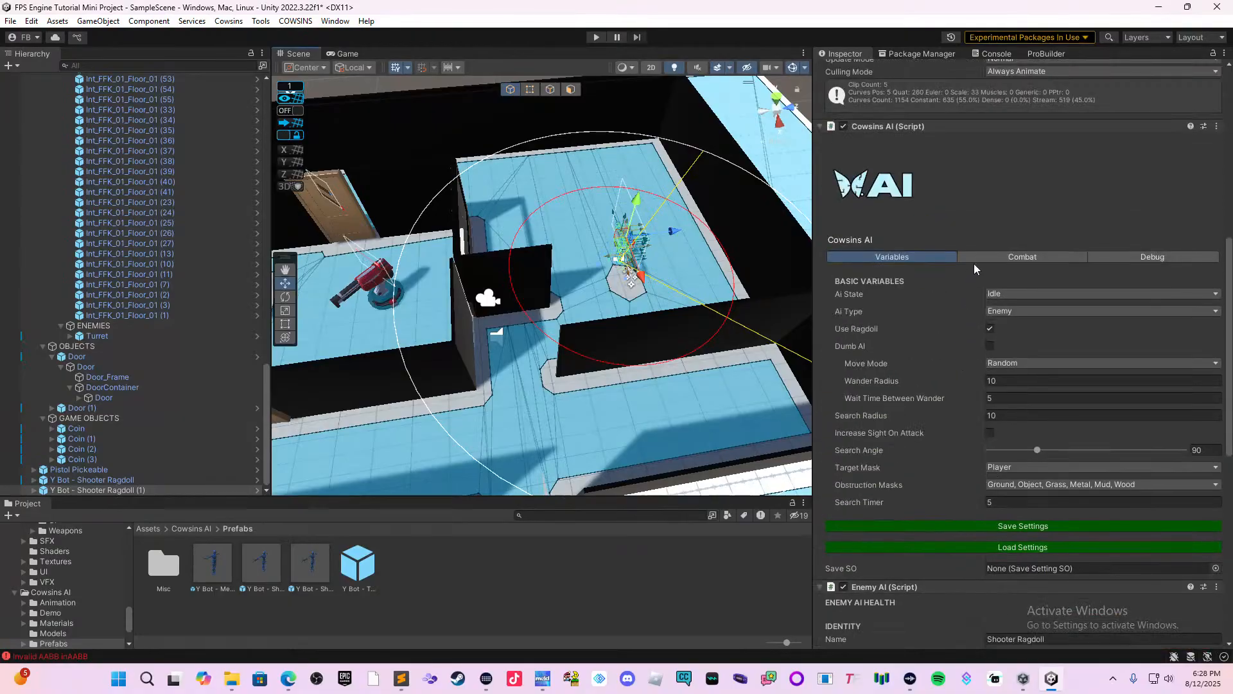
left_click(1003, 256)
scroll(1031, 383, "down", 5)
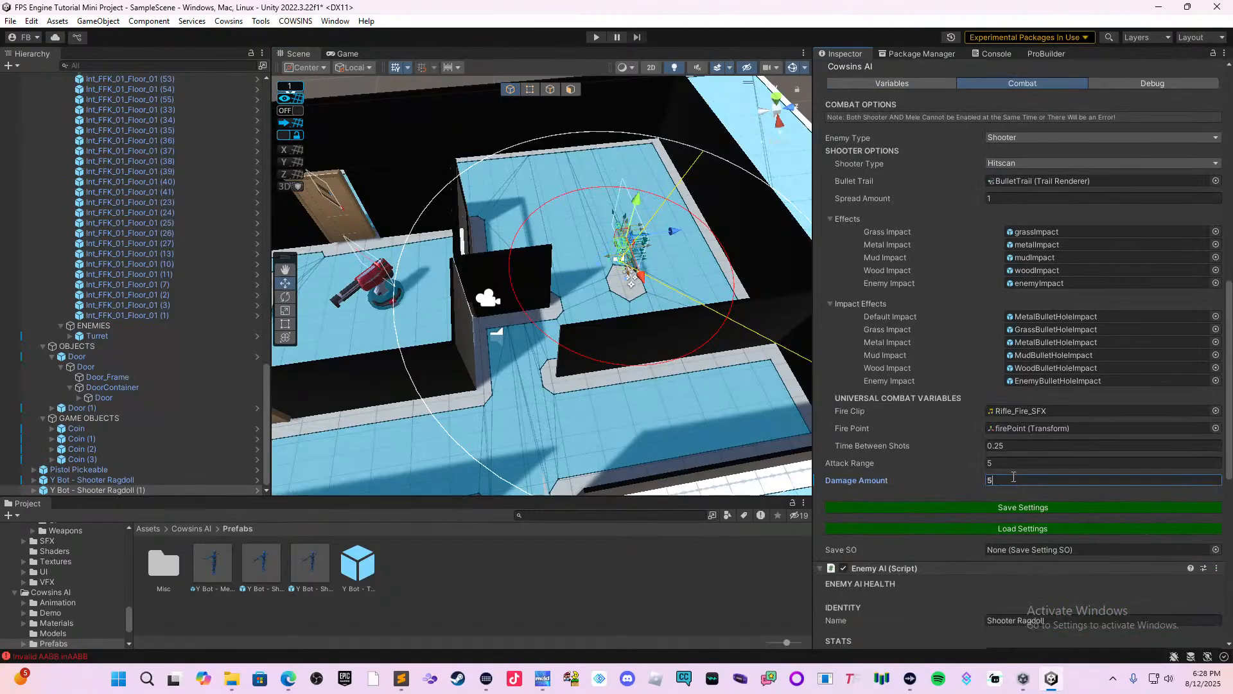
Select the turret and review its detection, projectile, shooting and pool settings.
right_click_drag(703, 427, 619, 414)
left_click(435, 273)
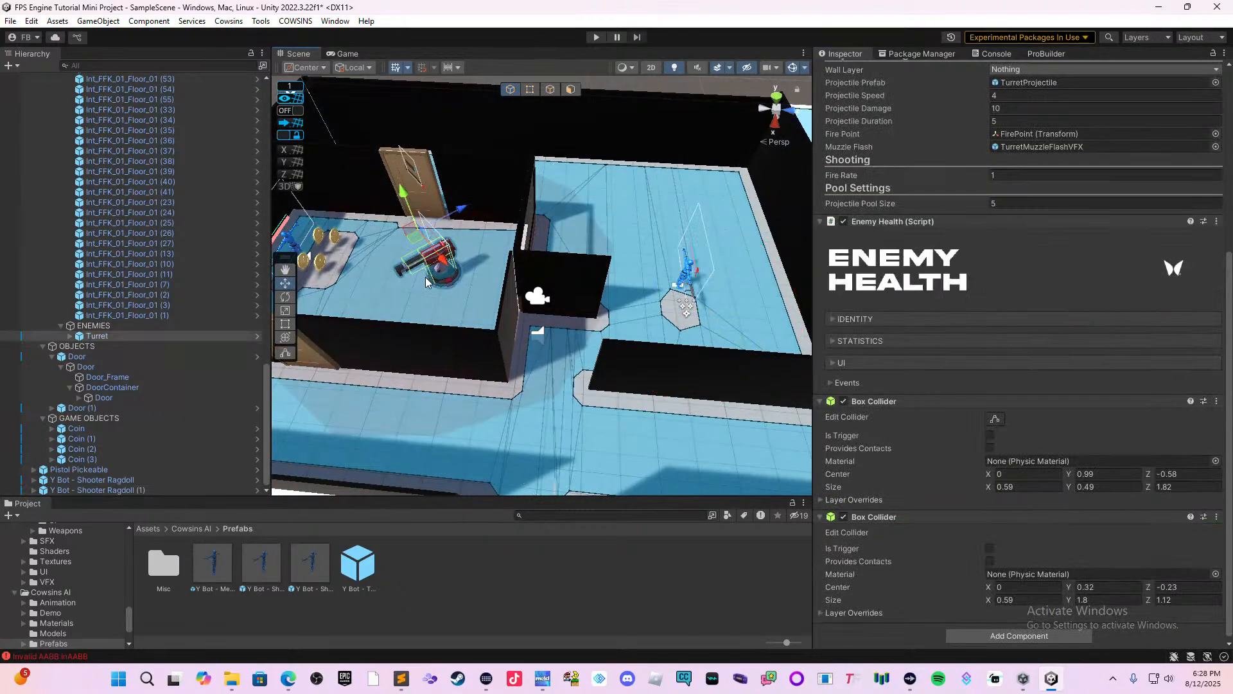
scroll(1005, 441, "up", 6)
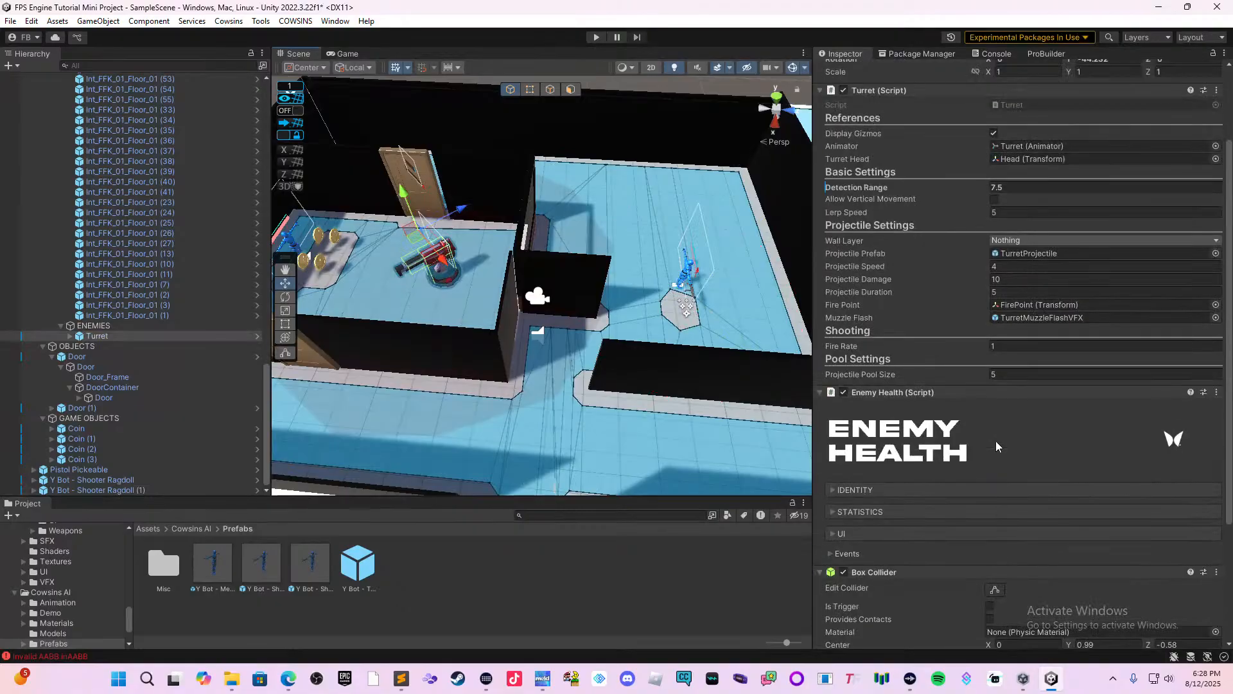
scroll(992, 443, "up", 1)
scroll(987, 441, "down", 2)
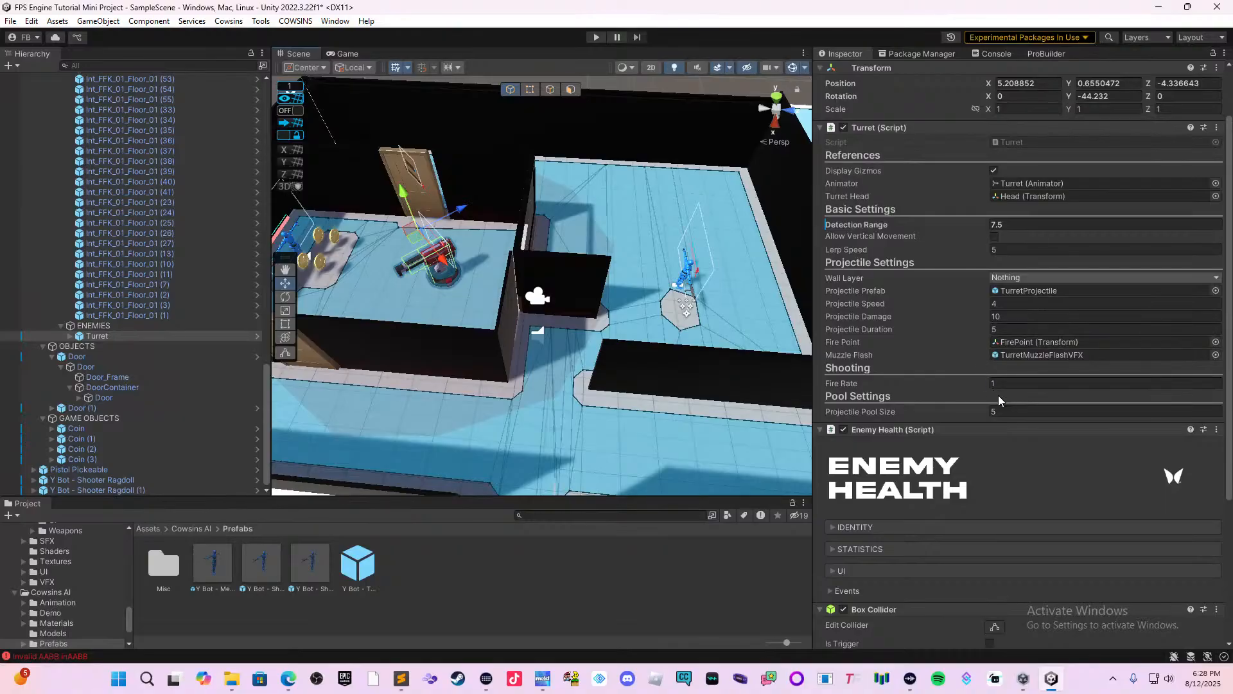
scroll(1010, 382, "up", 1)
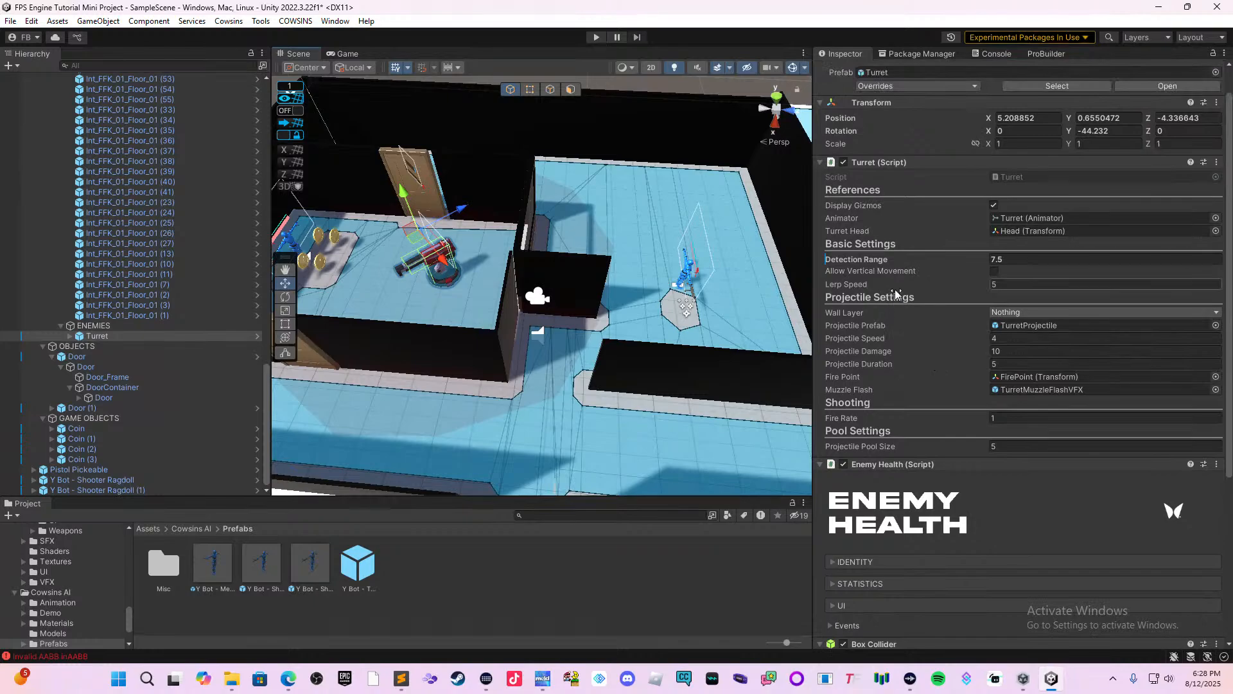
scroll(1021, 277, "up", 1)
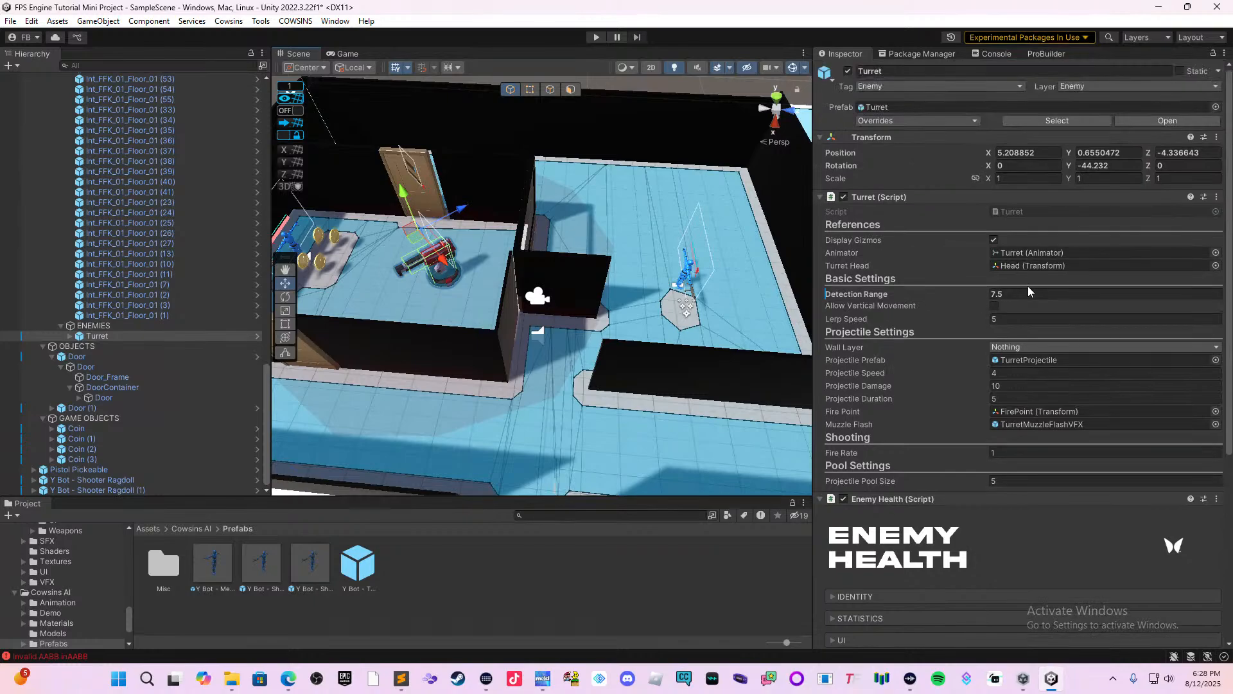
scroll(1030, 284, "down", 6)
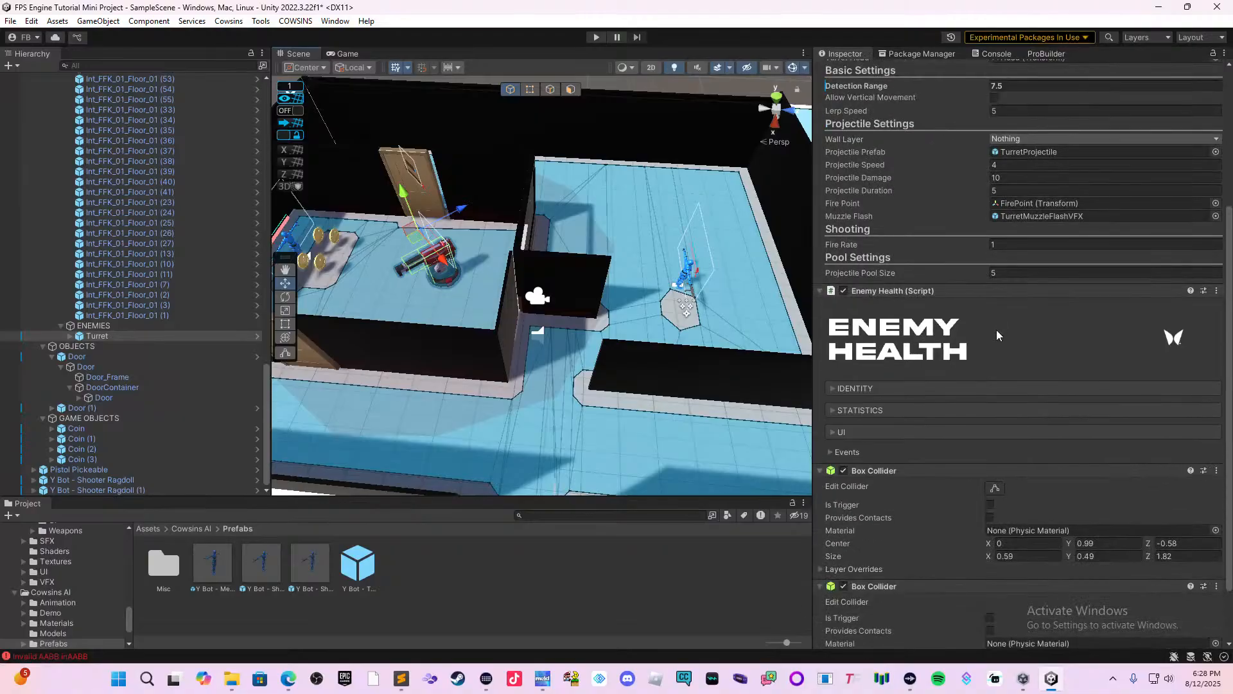
scroll(996, 330, "down", 3)
scroll(983, 347, "up", 2)
scroll(970, 360, "up", 3)
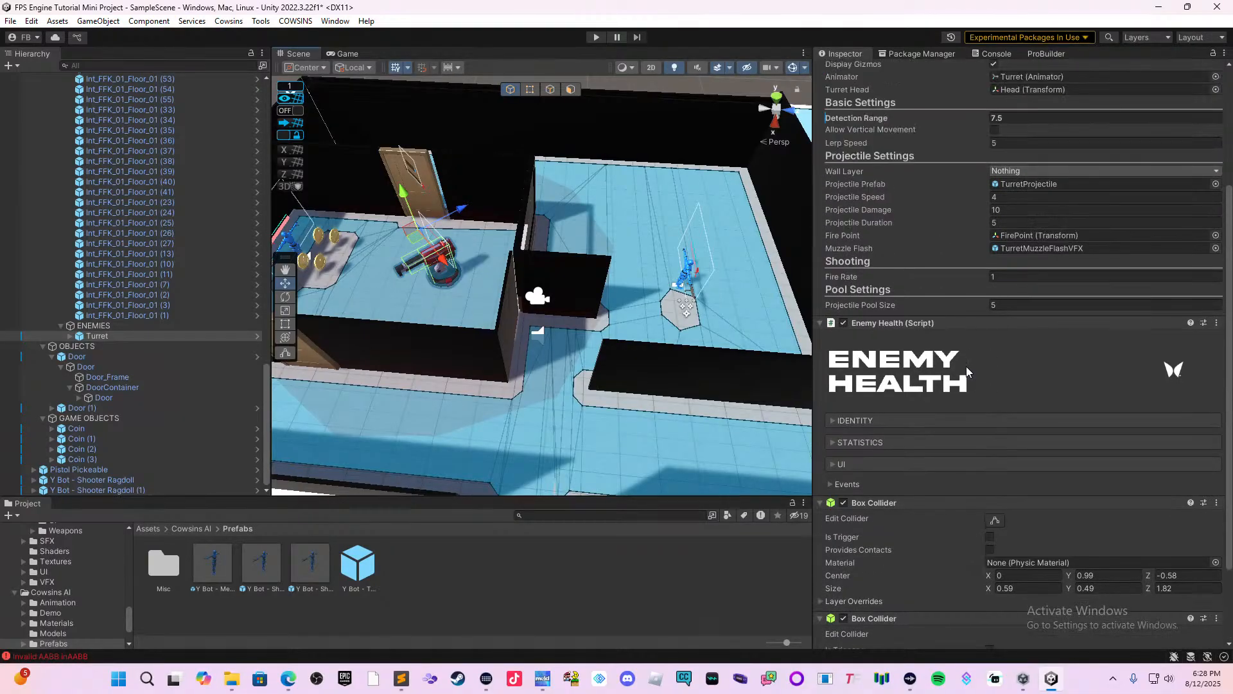
scroll(958, 277, "up", 2)
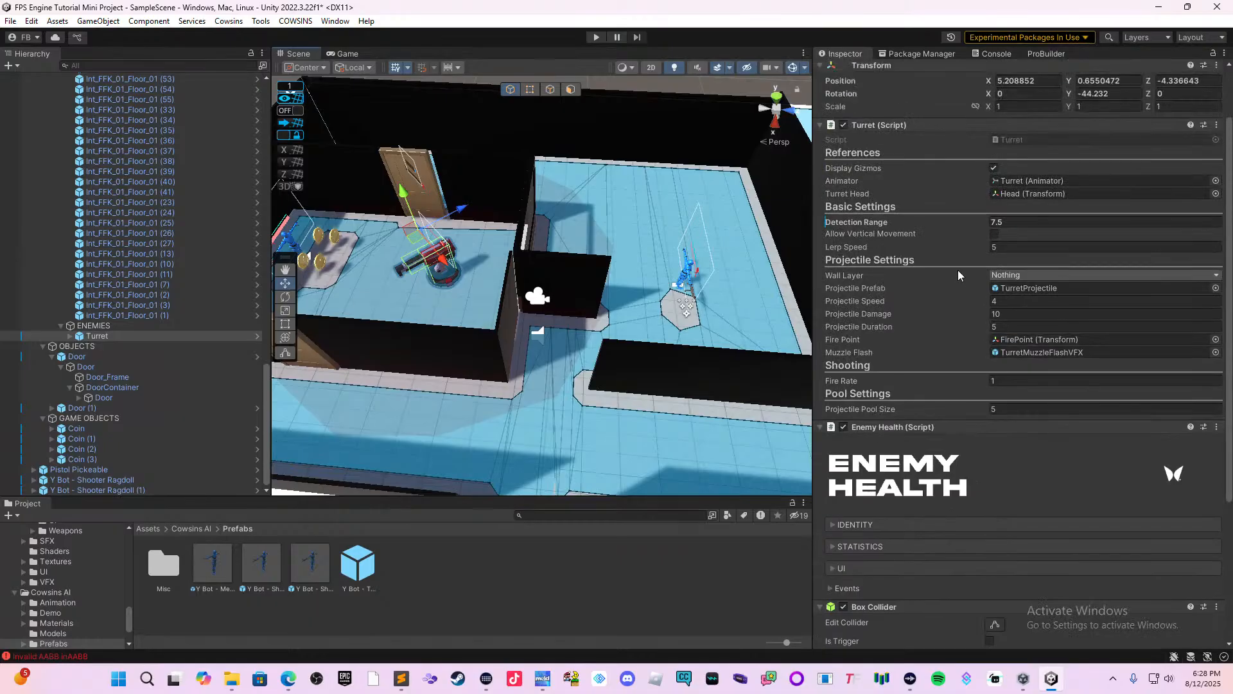
scroll(920, 307, "down", 2)
Expand the turret's Enemy Health statistics and identity sections and examine its health, death effect and event options.
left_click(834, 512)
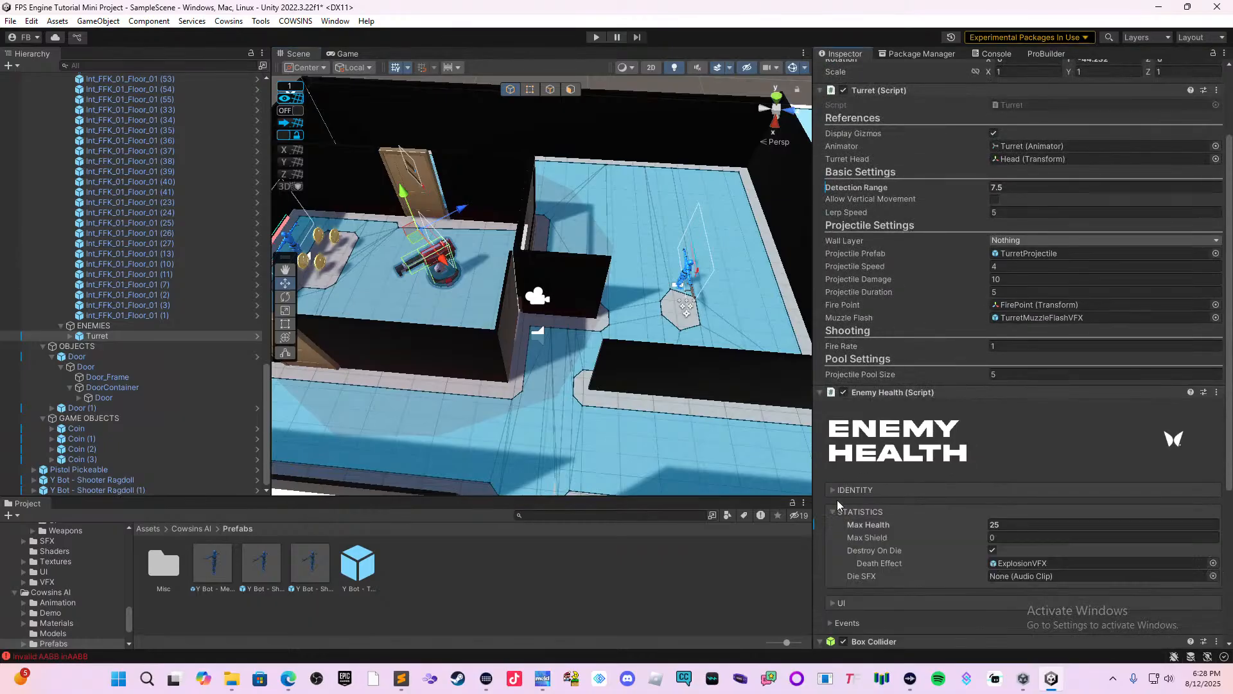
scroll(892, 402, "down", 2)
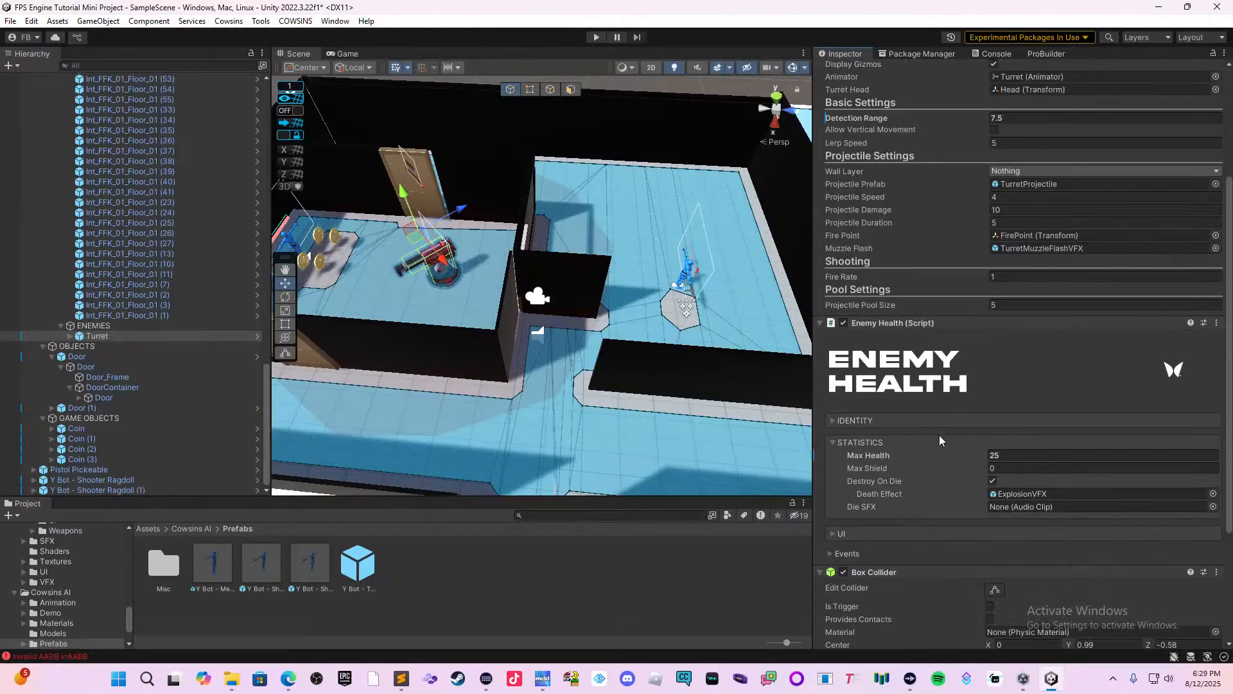
left_click(889, 418)
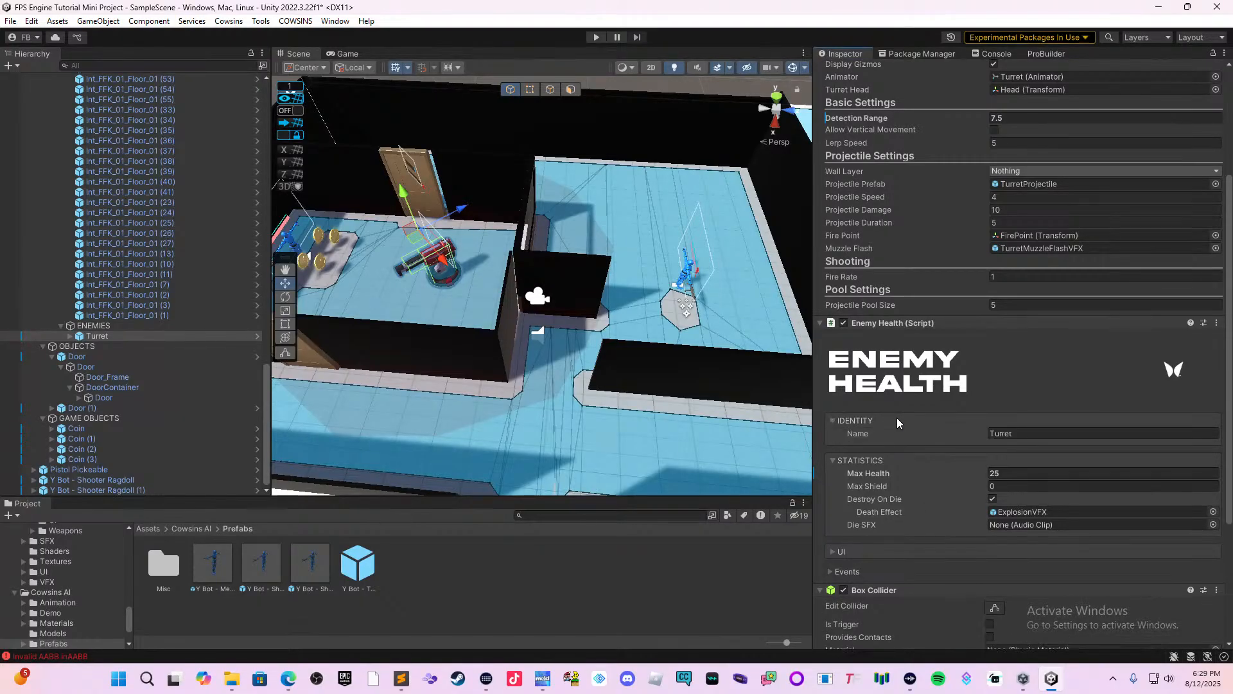
scroll(900, 421, "down", 1)
scroll(907, 445, "down", 2)
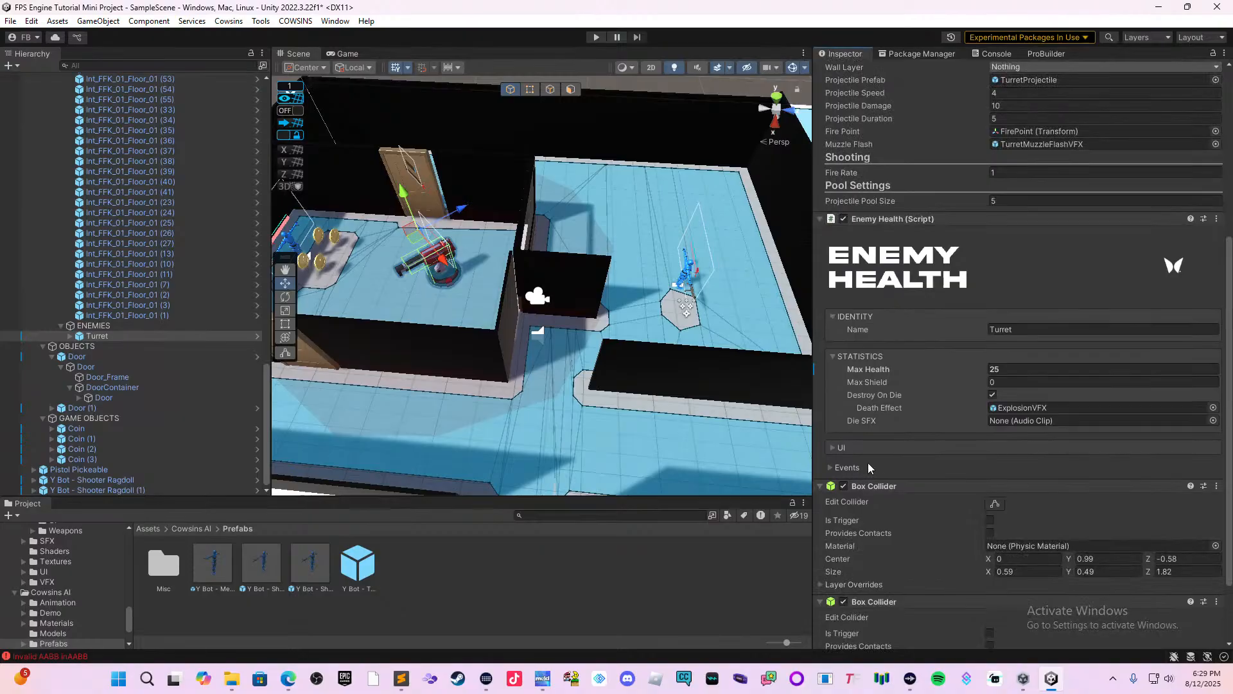
left_click(868, 464)
left_click(866, 463)
scroll(874, 463, "down", 2)
scroll(906, 459, "up", 3)
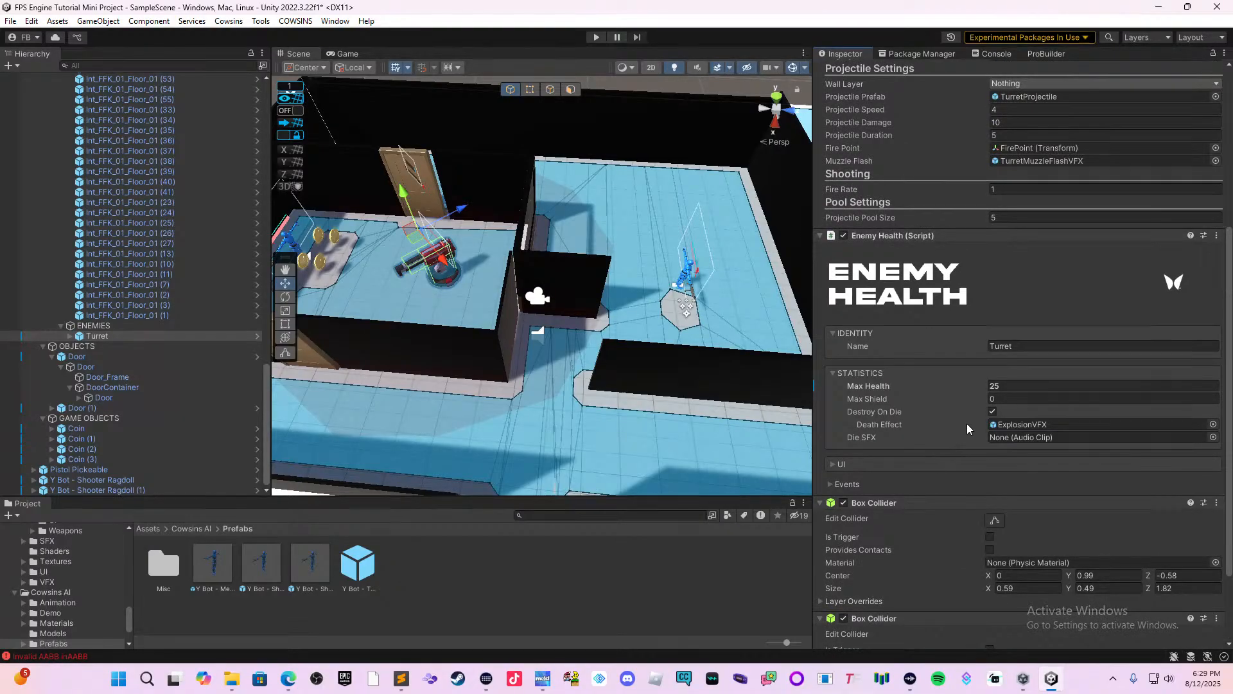
scroll(986, 379, "up", 3)
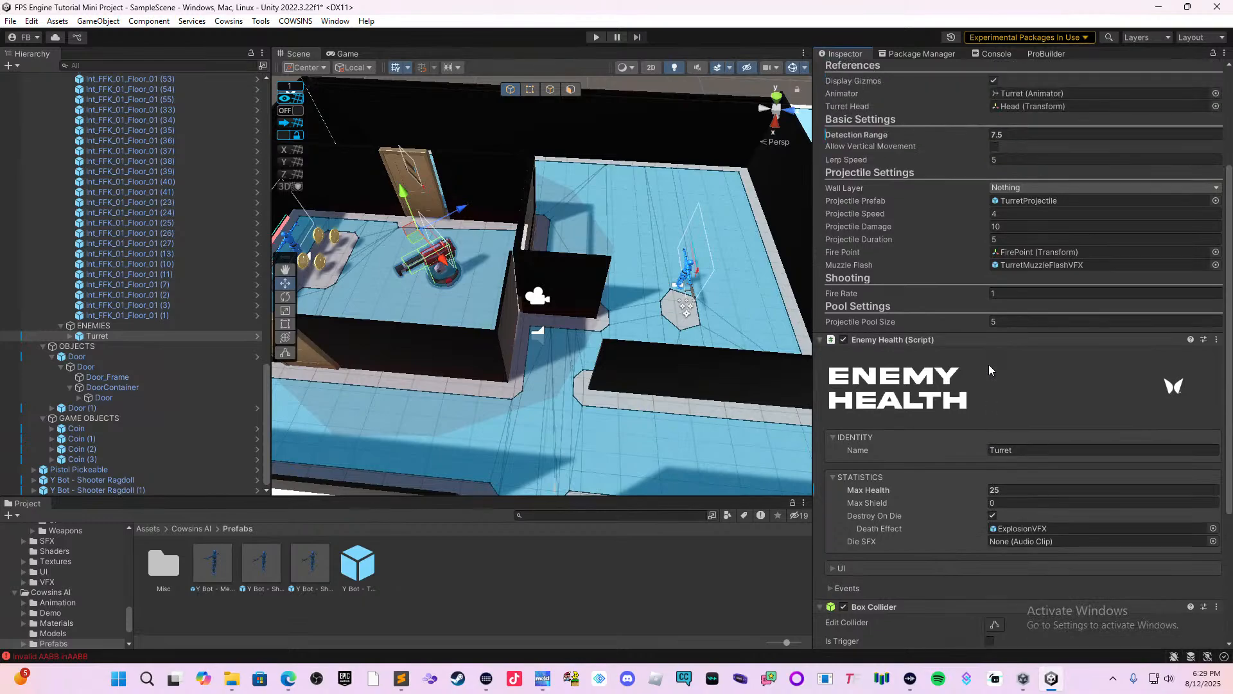
Set the turret's projectile damage to 5.
scroll(989, 370, "up", 1)
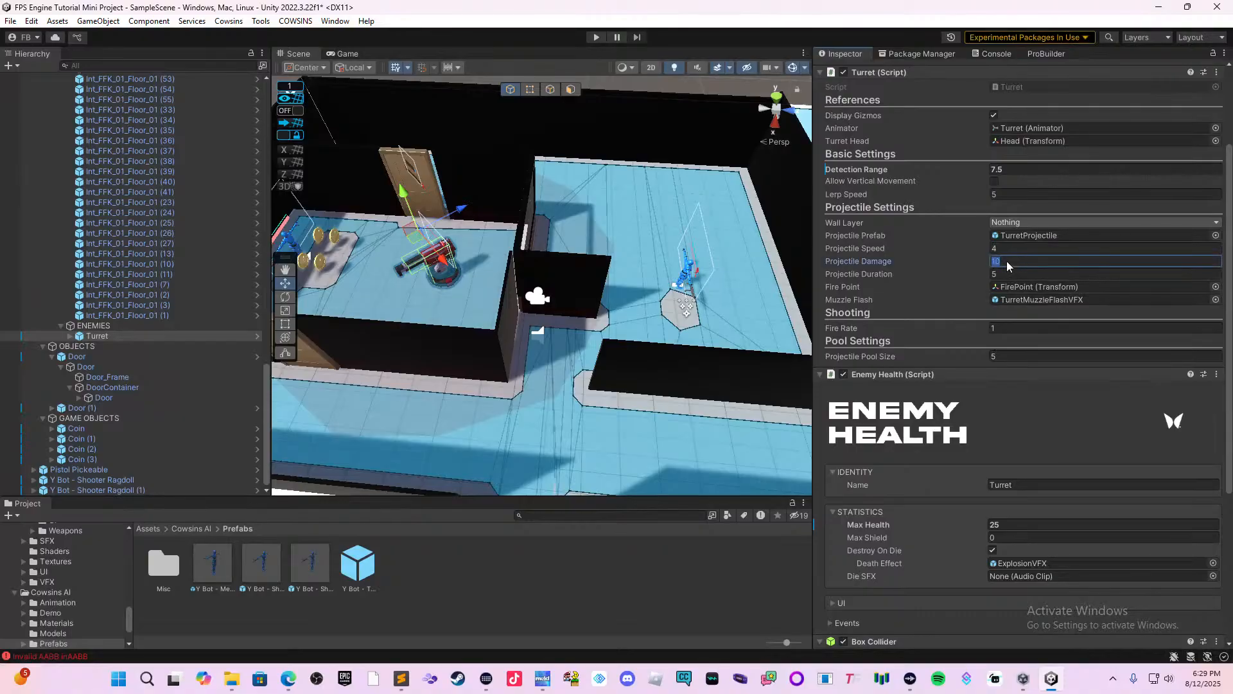
key("BackSpace")
Start a playtest, pick up the pistol and approach the shooter bot inside the restaurant.
left_click(596, 37)
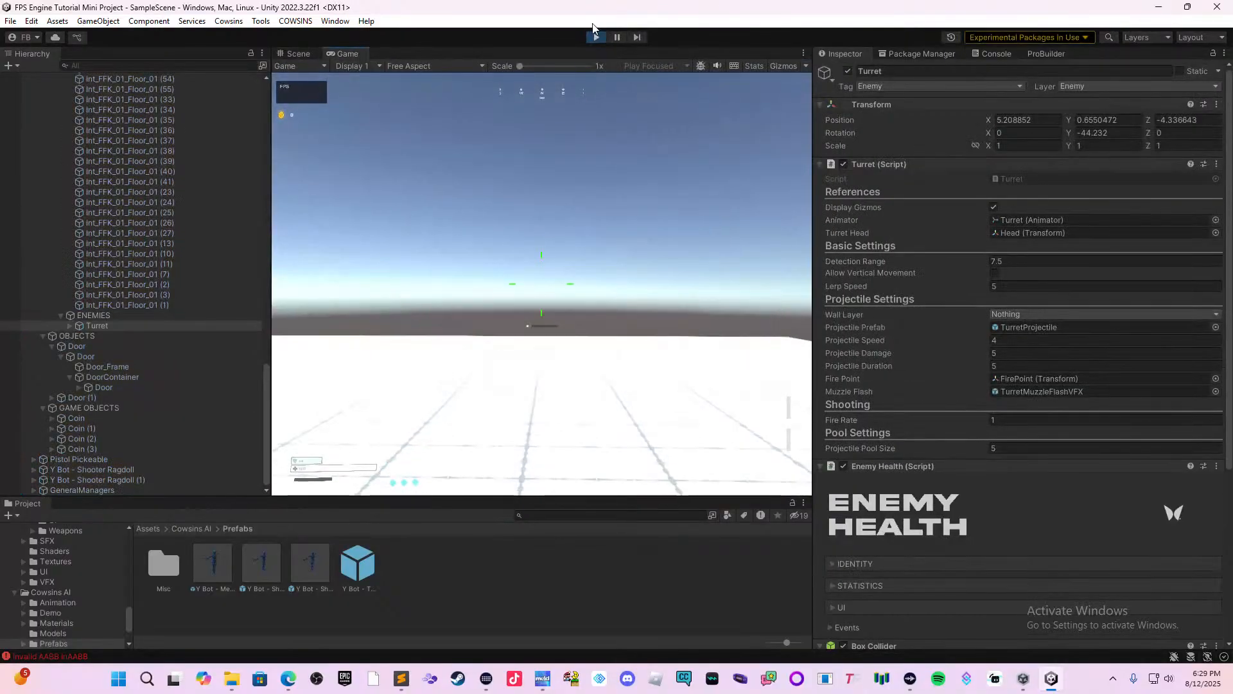
left_click(537, 219)
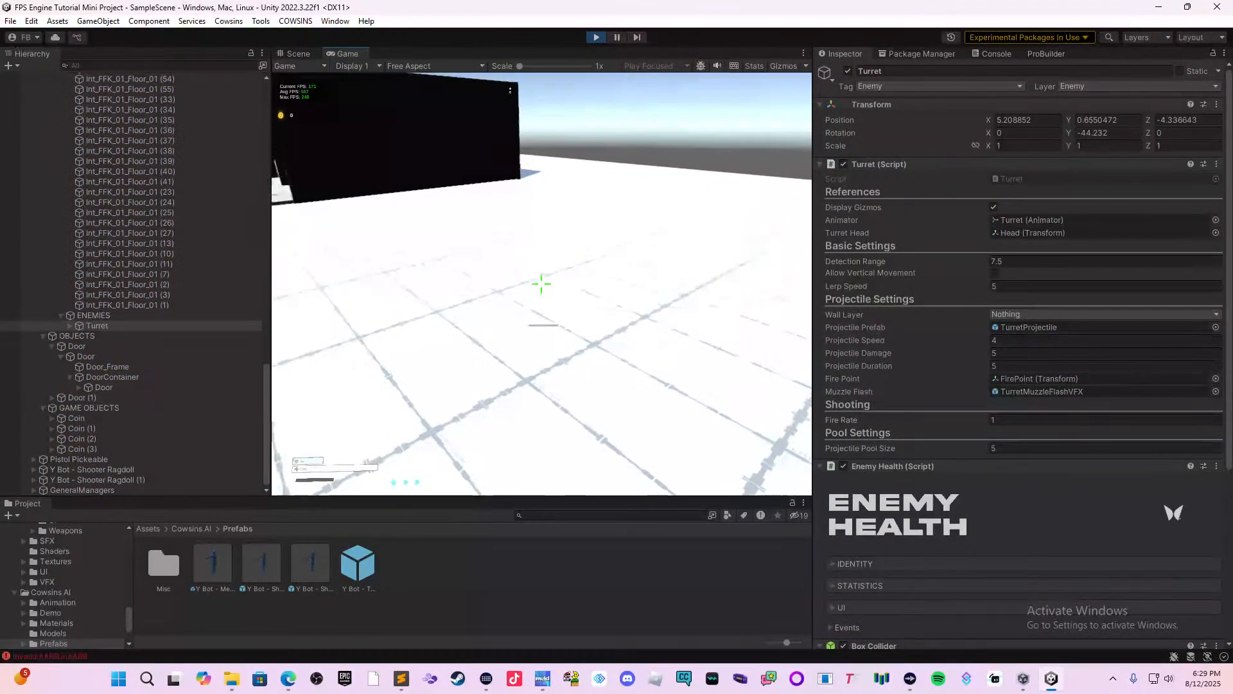
key("e")
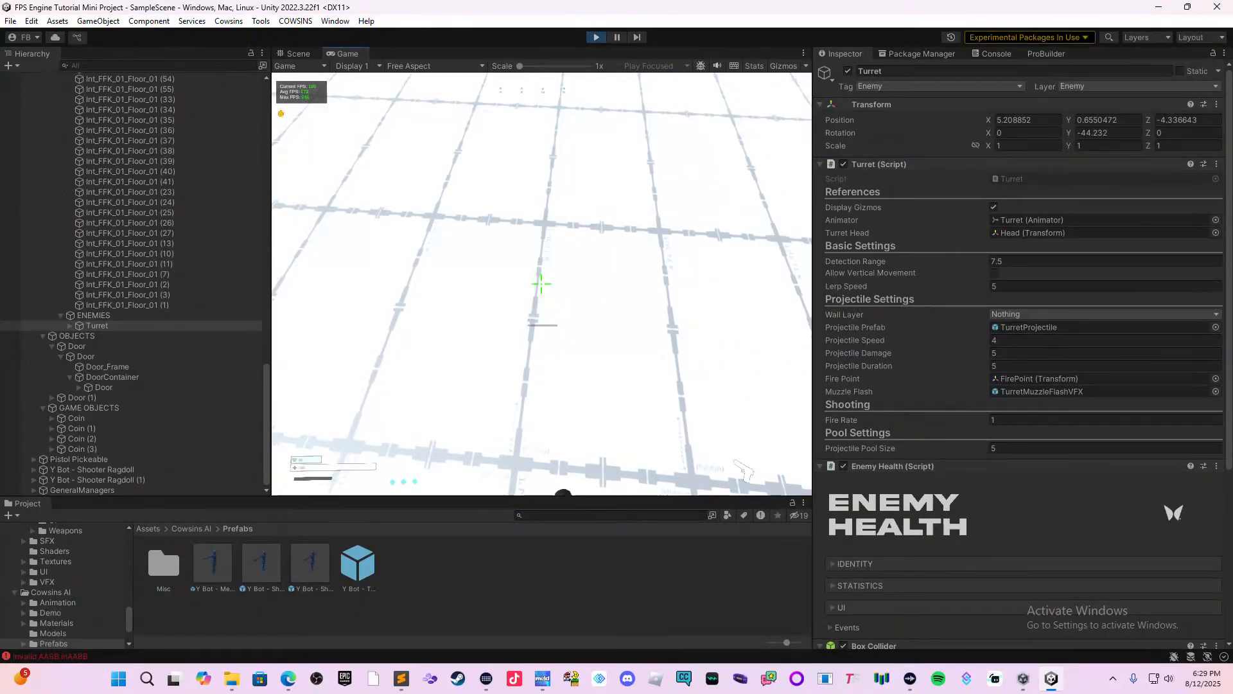
key("w")
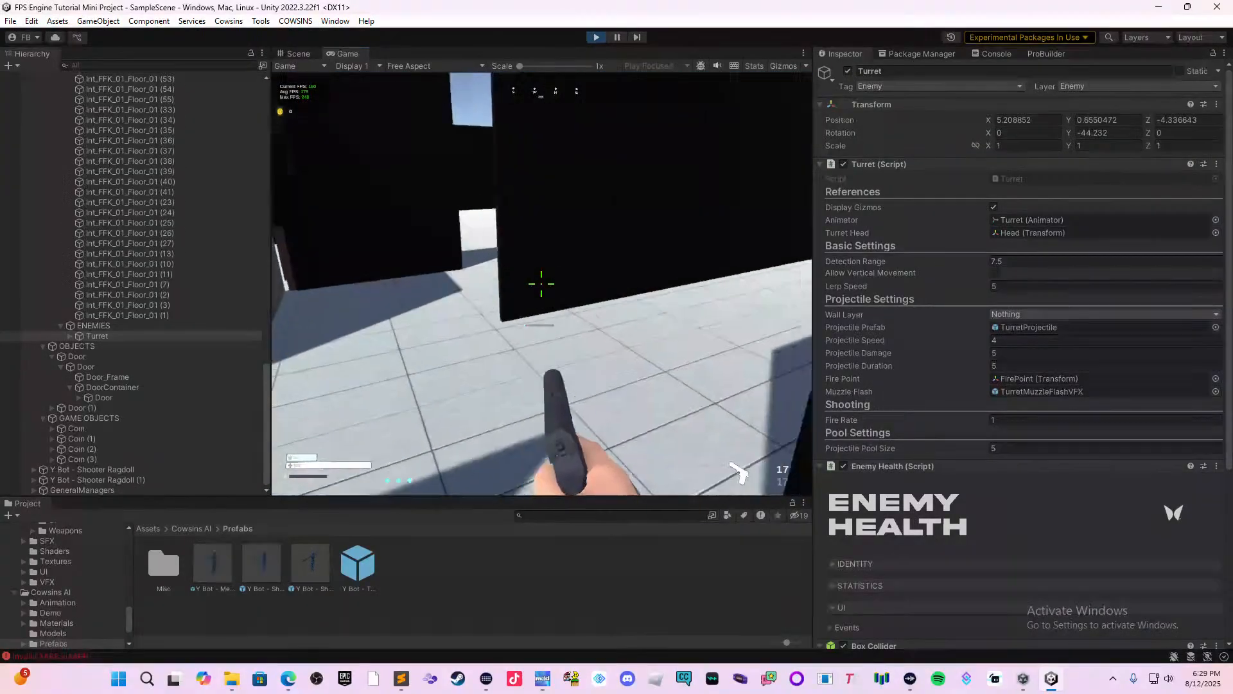
key("s")
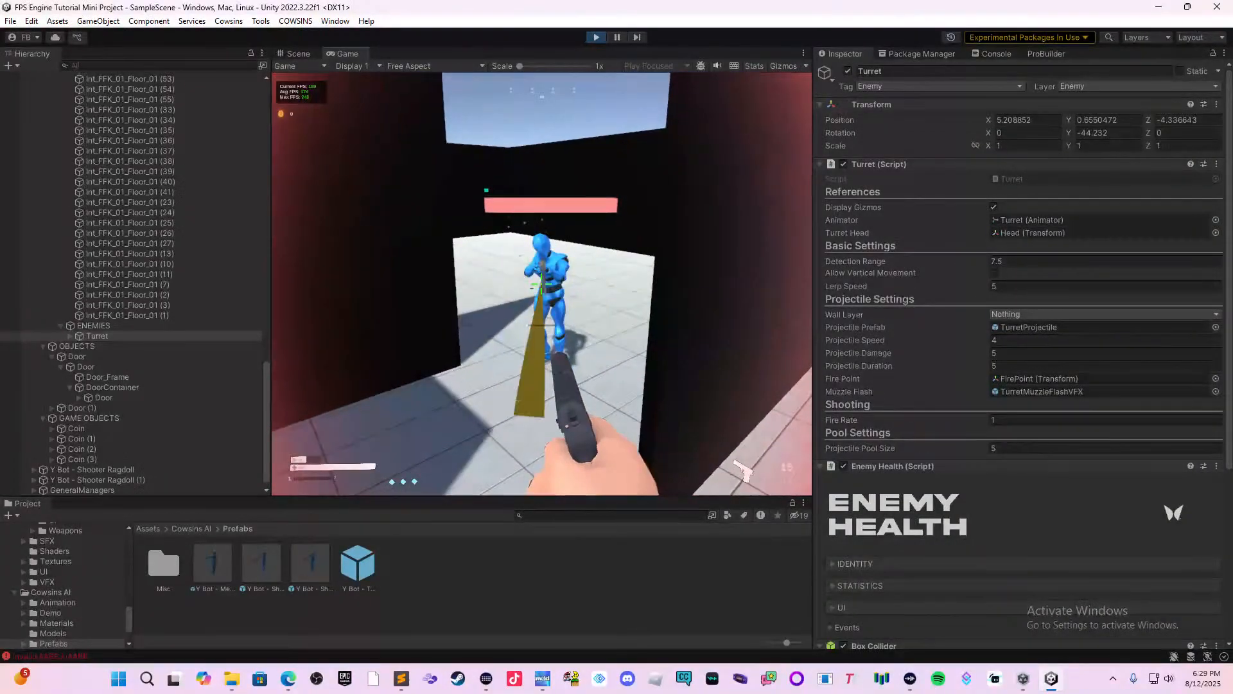
Fight the shooter bot with the pistol while backing out onto the open ground to test its damage.
left_click(542, 283)
left_click(542, 283)
key("s")
left_click(542, 284)
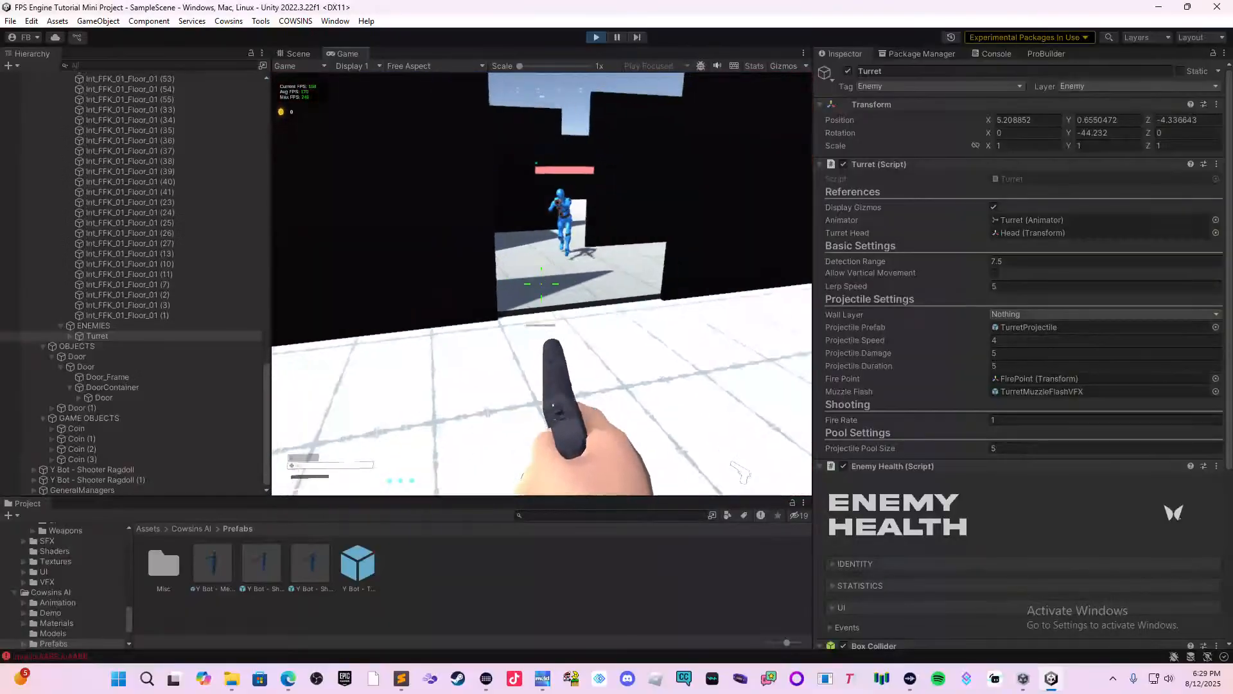
key("s")
right_click(542, 283)
left_click(541, 283)
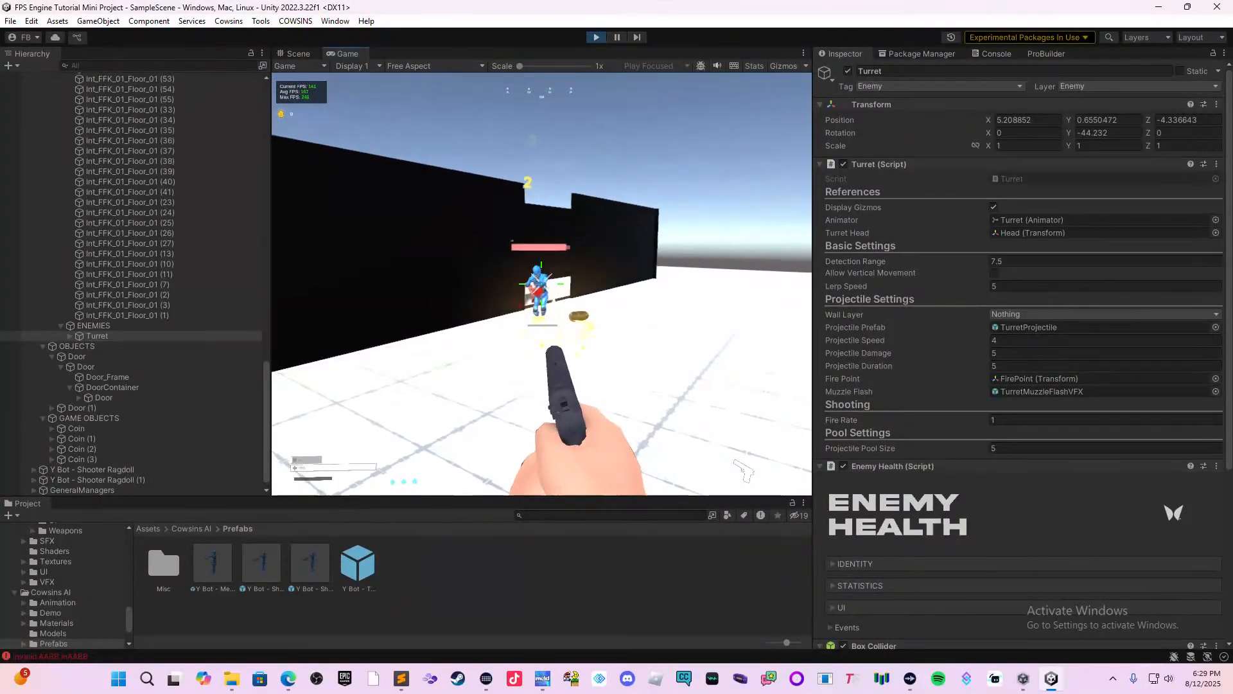
key("s")
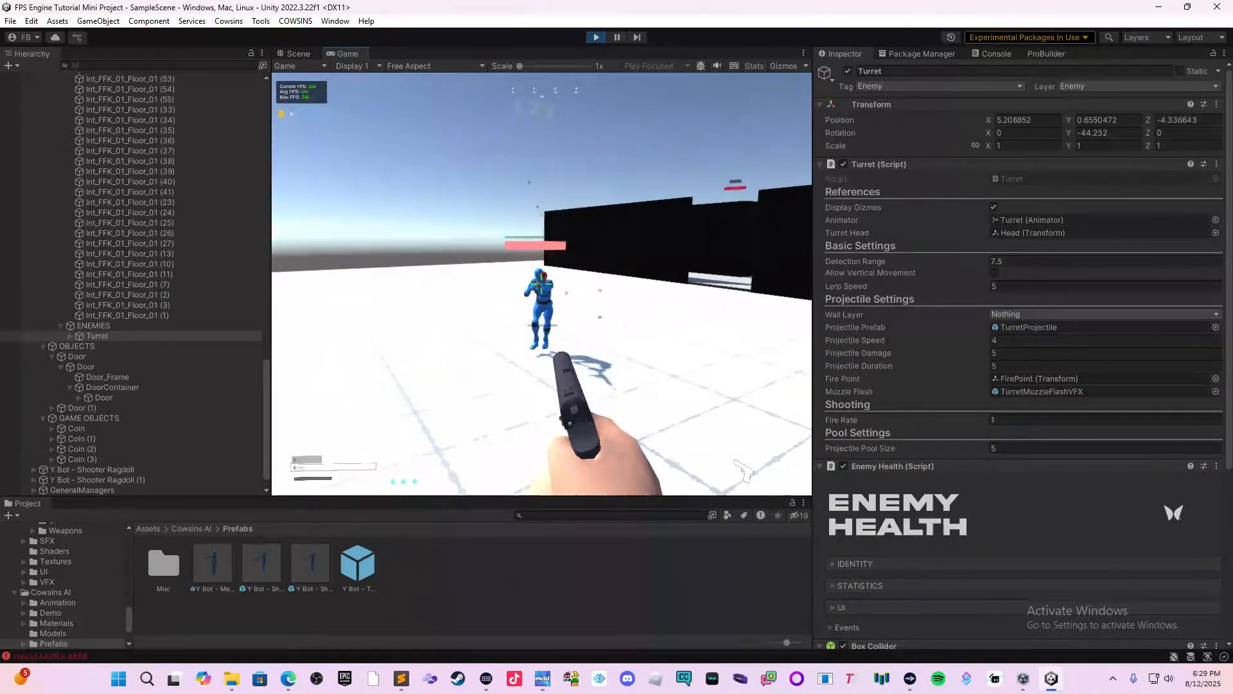
key("s")
left_click(541, 284)
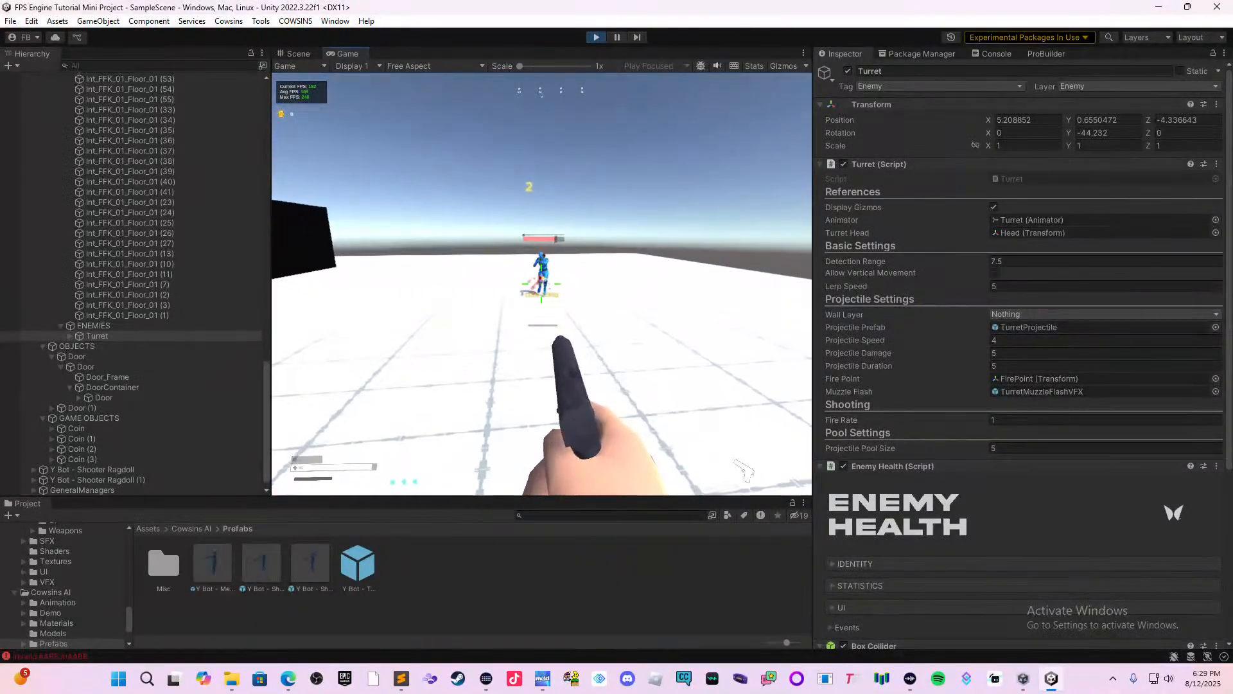
key("w")
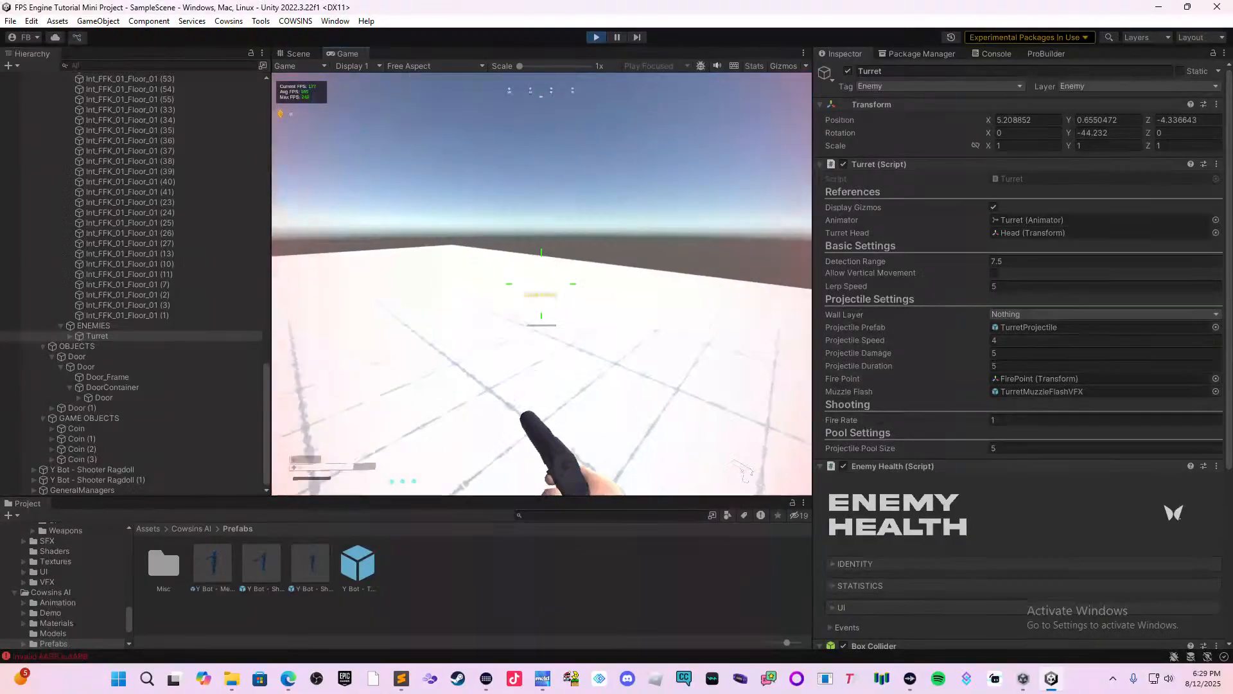
left_click(541, 283)
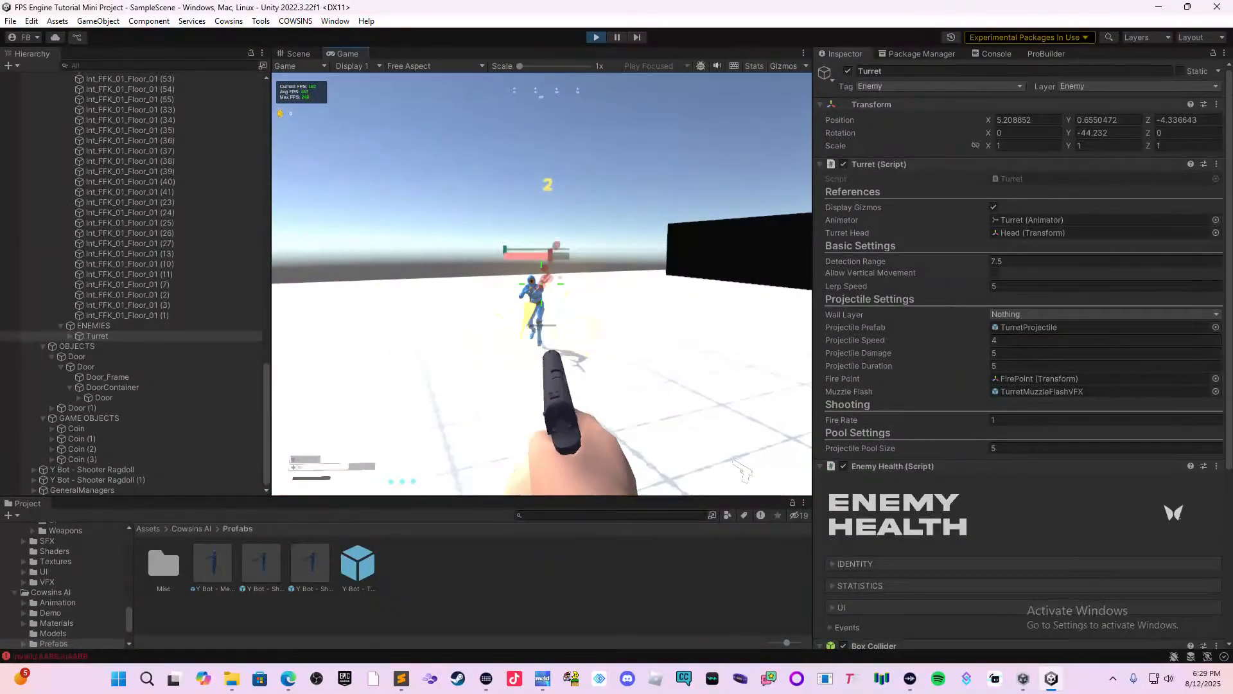
key("s")
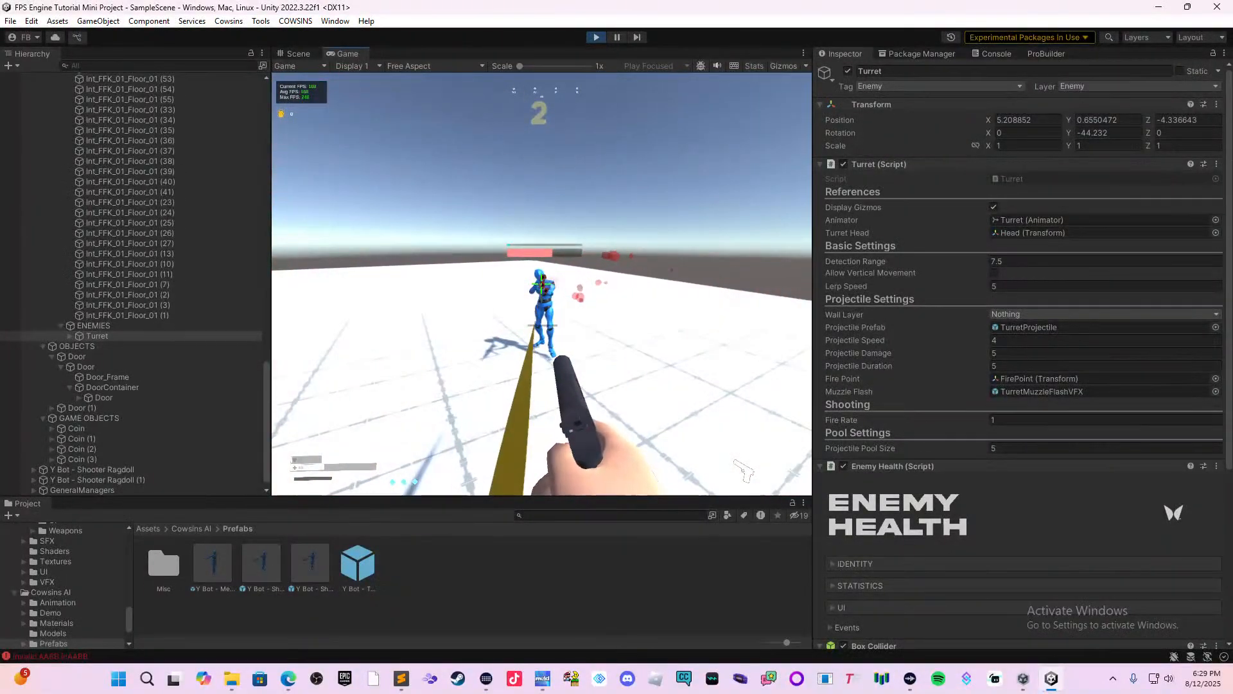
key("w")
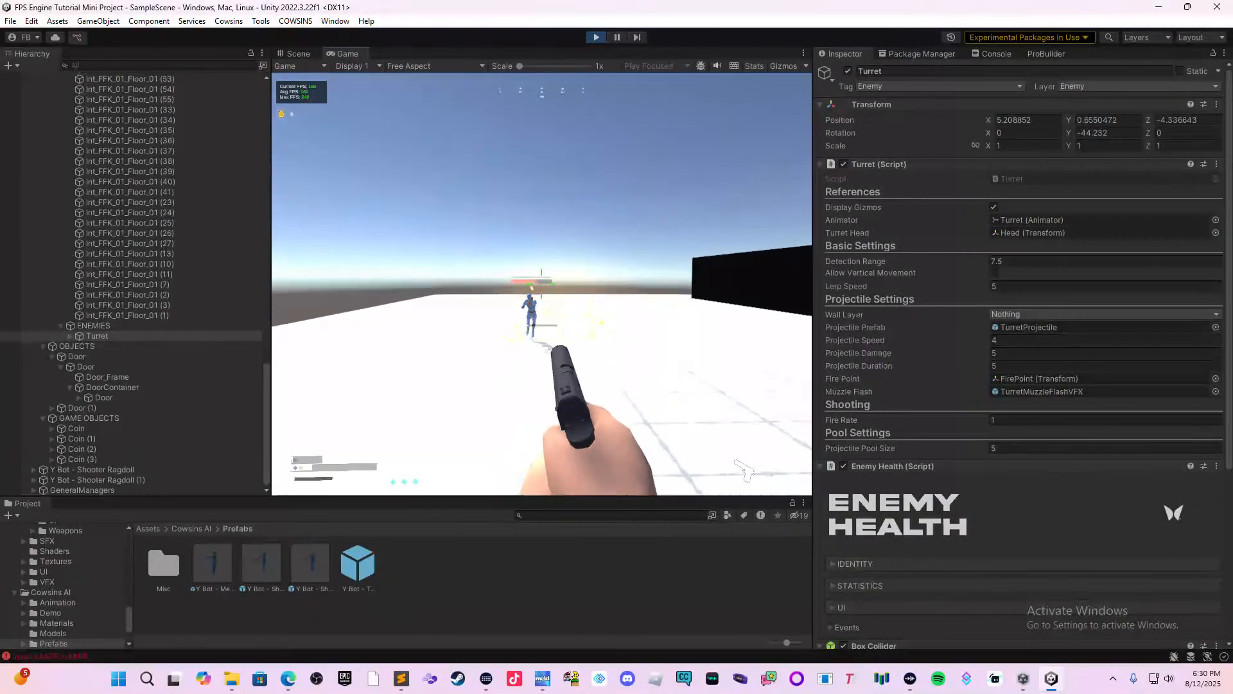
key("w")
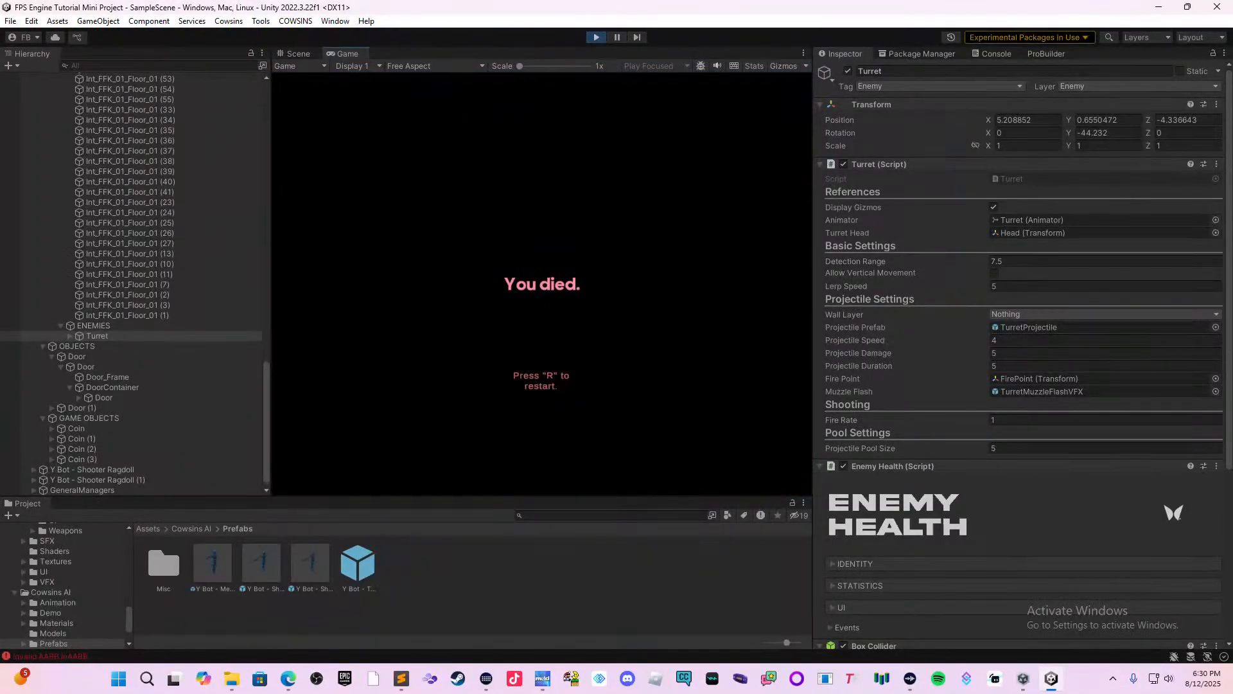
Restart the level after dying and go back into the restaurant with the pistol to shoot at the bot.
key("r")
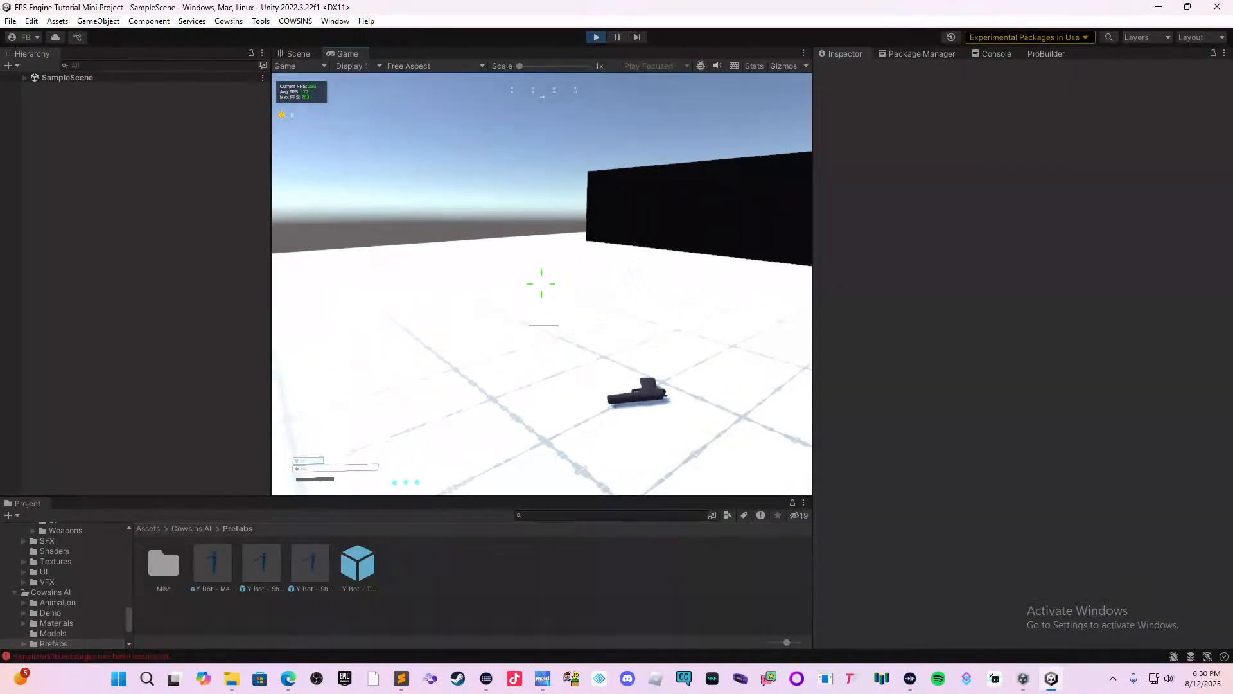
key("w")
key("w")
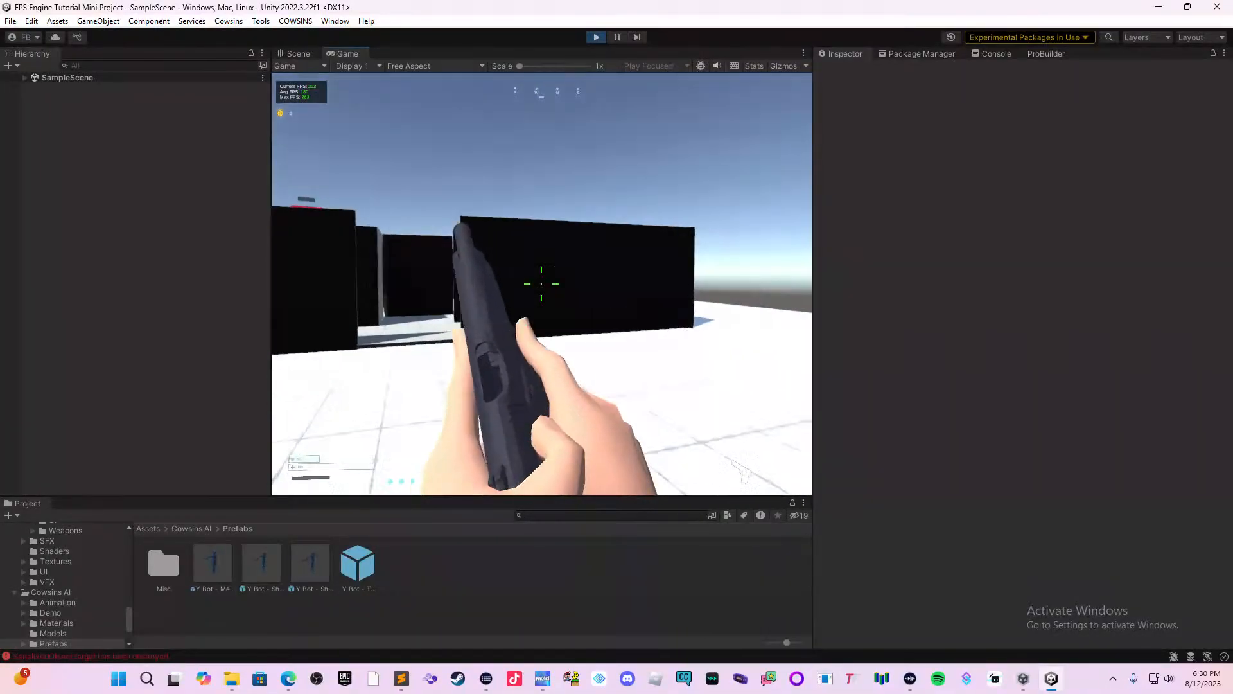
left_click(541, 283)
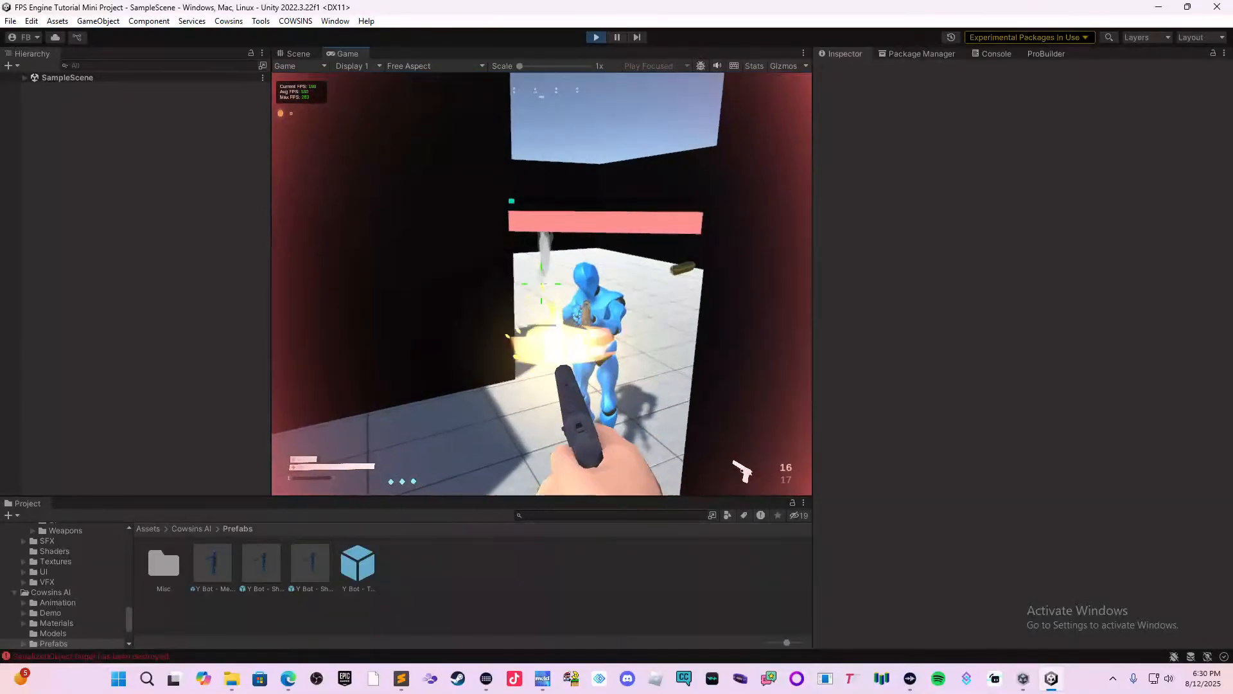
Fight the shooter bot again on the open ground outside and end the playtest.
key("s")
left_click(541, 283)
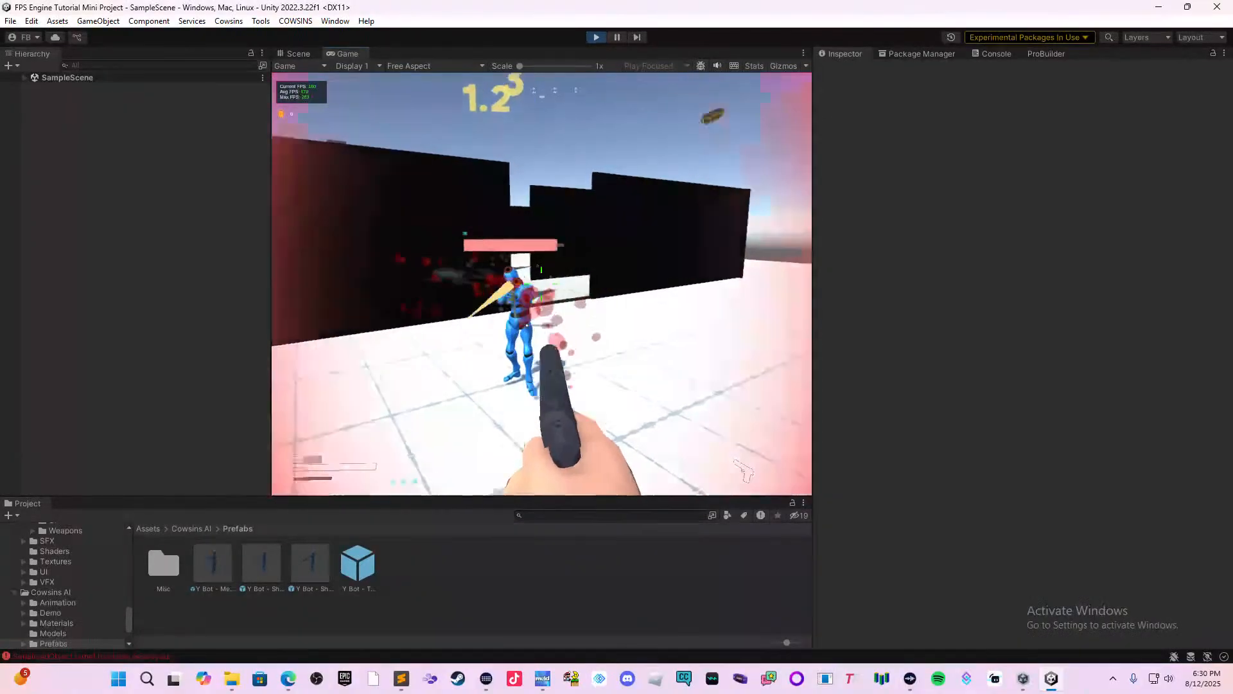
key("w")
right_click(542, 283)
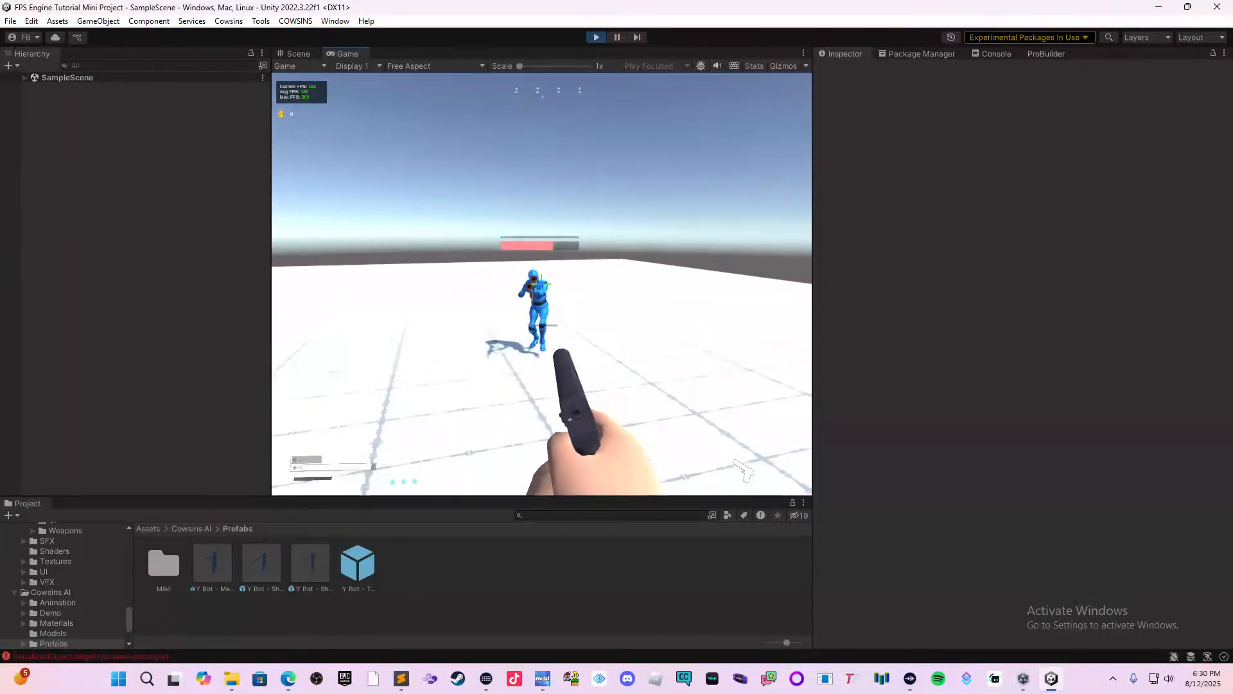
key("w")
key("Escape")
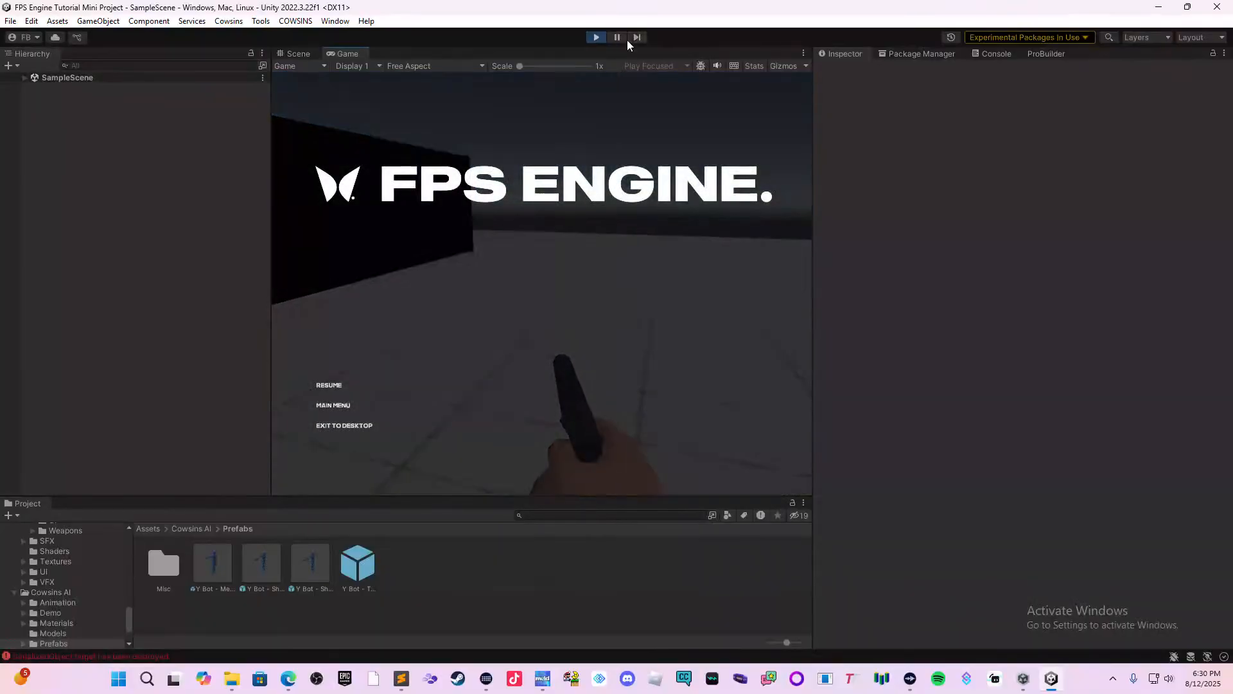
left_click(596, 37)
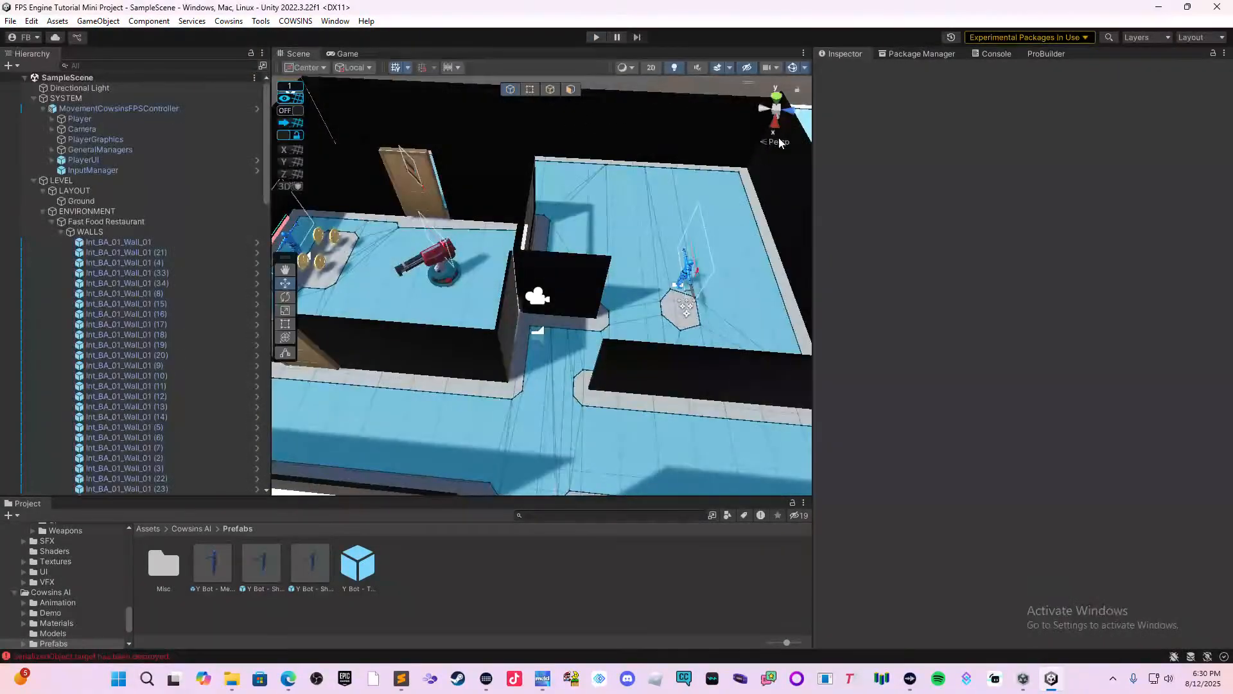
Select the pistol pickup outside the restaurant and examine its Weapon Pickeable, Rigidbody and Box Collider components.
scroll(630, 214, "down", 3)
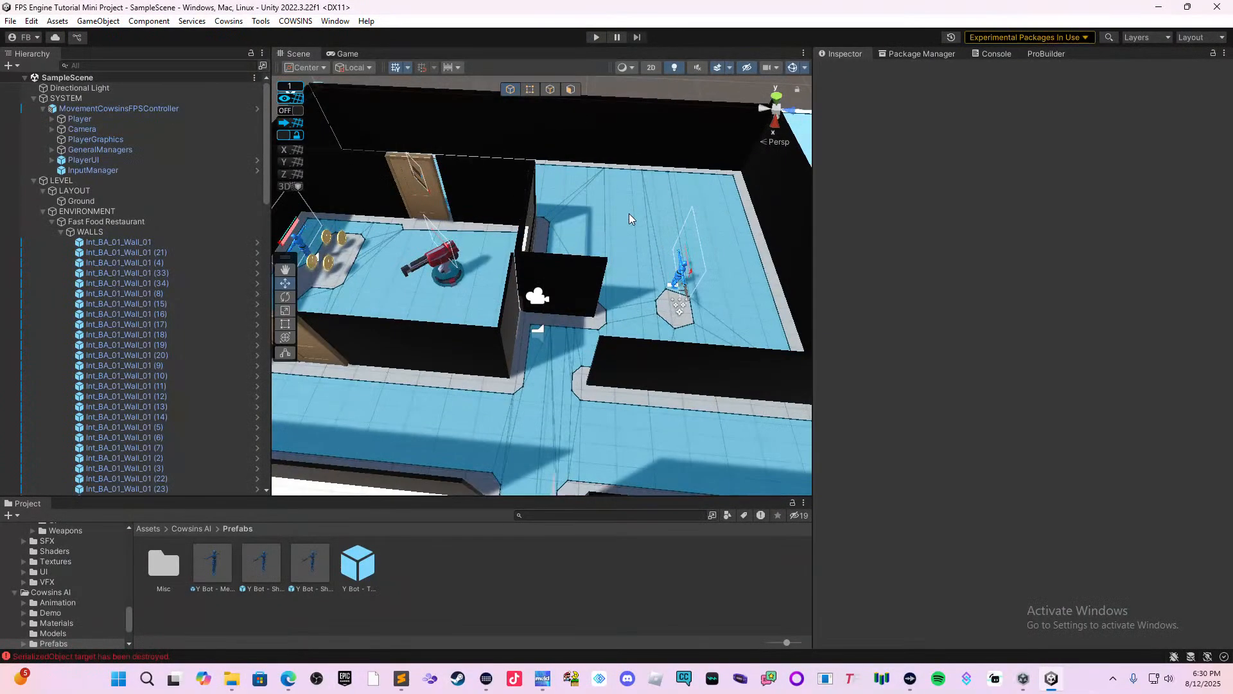
middle_click_drag(571, 338, 519, 191)
scroll(524, 212, "down", 1)
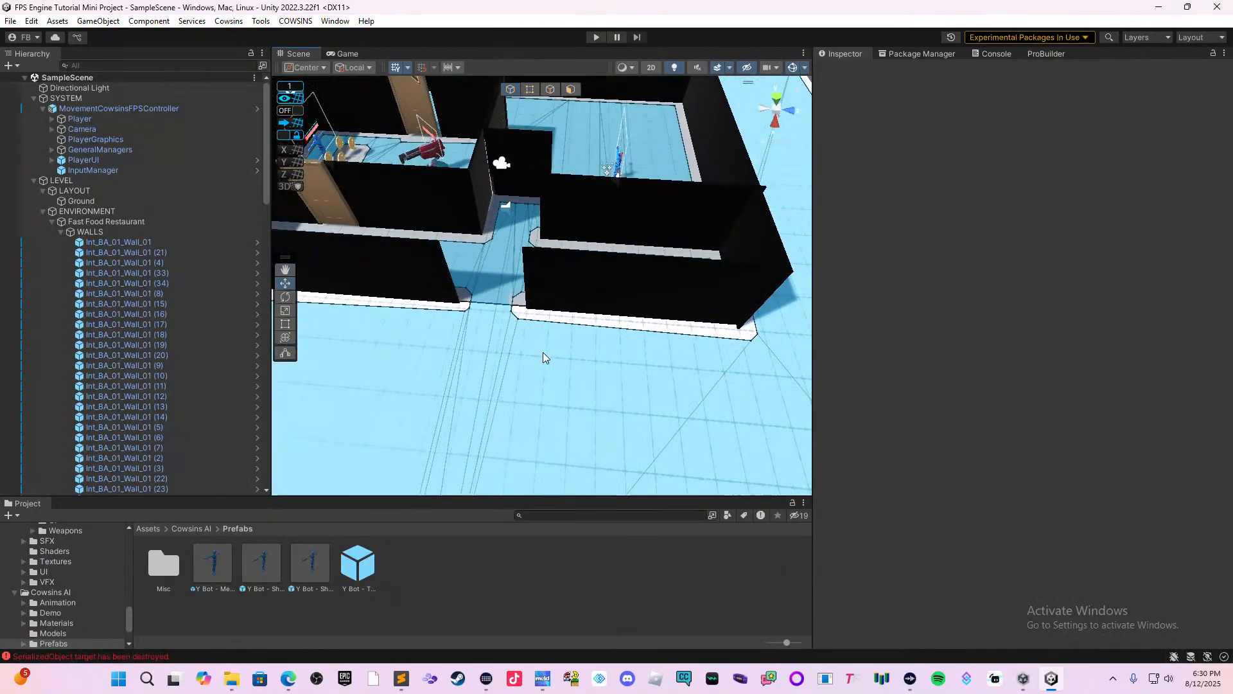
middle_click_drag(545, 356, 647, 187)
left_click(604, 287)
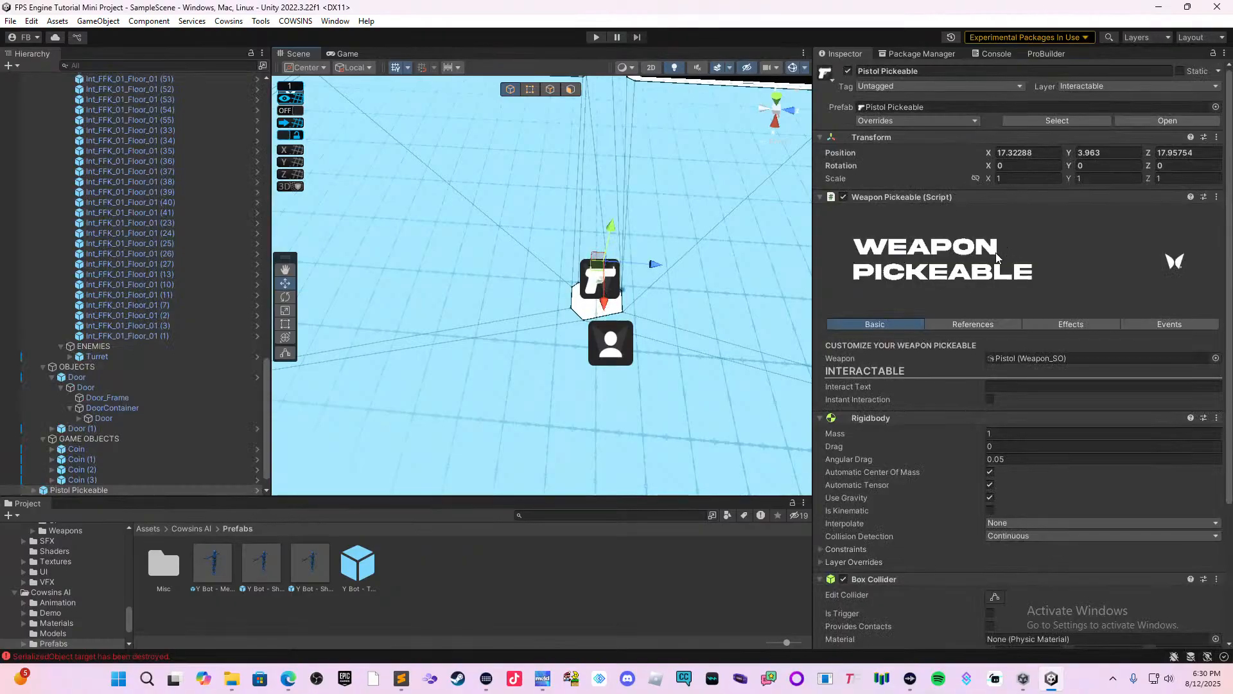
scroll(980, 403, "down", 3)
scroll(981, 403, "down", 1)
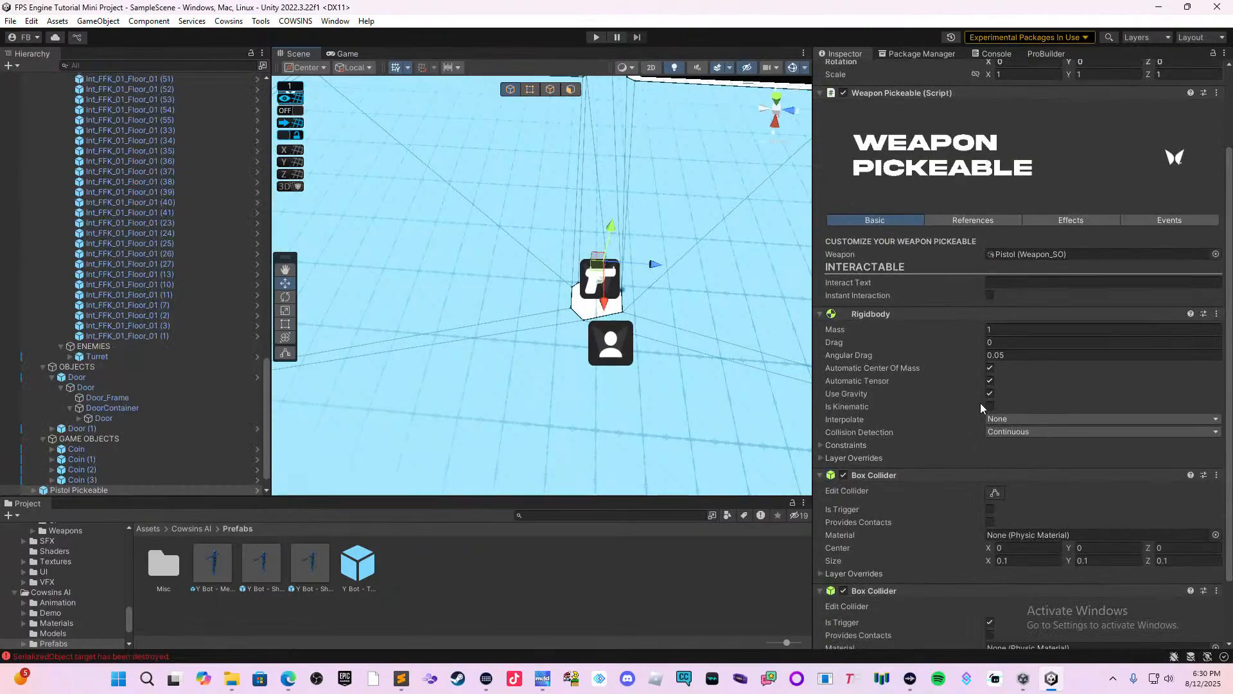
scroll(1028, 359, "down", 2)
scroll(1051, 324, "up", 2)
Review the pistol pickup's Basic, References and Effects settings in the Weapon Pickeable script.
left_click(1066, 221)
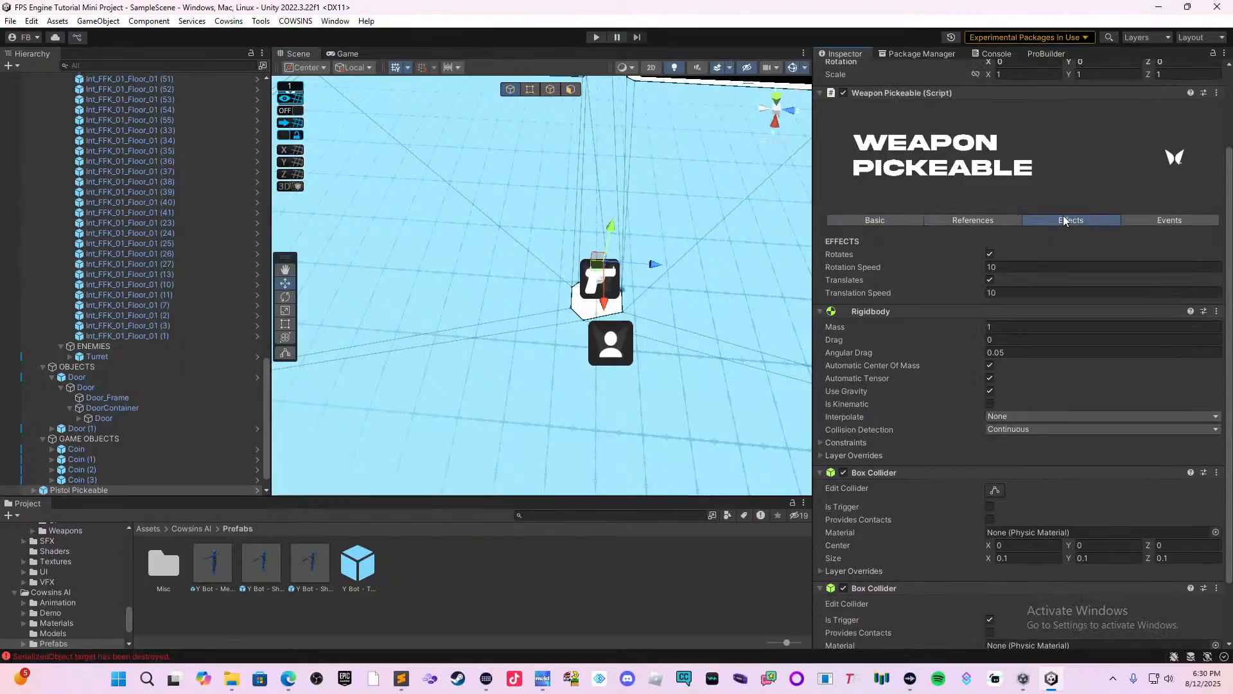
left_click(985, 222)
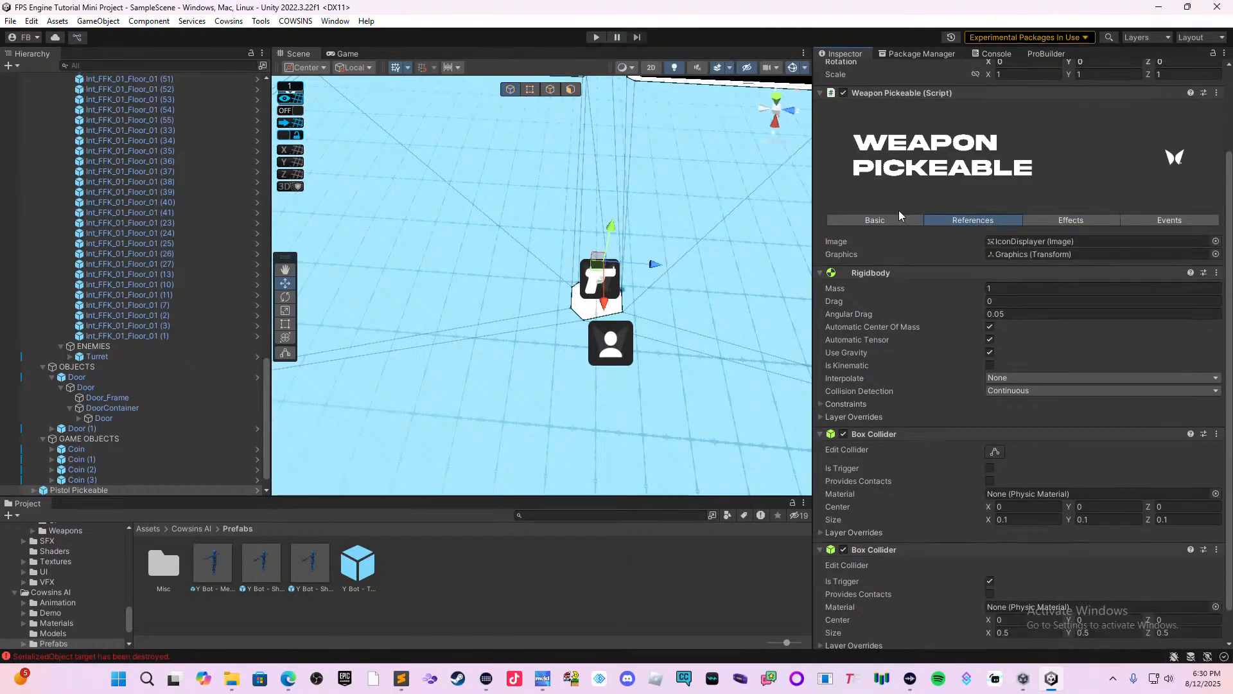
left_click(896, 223)
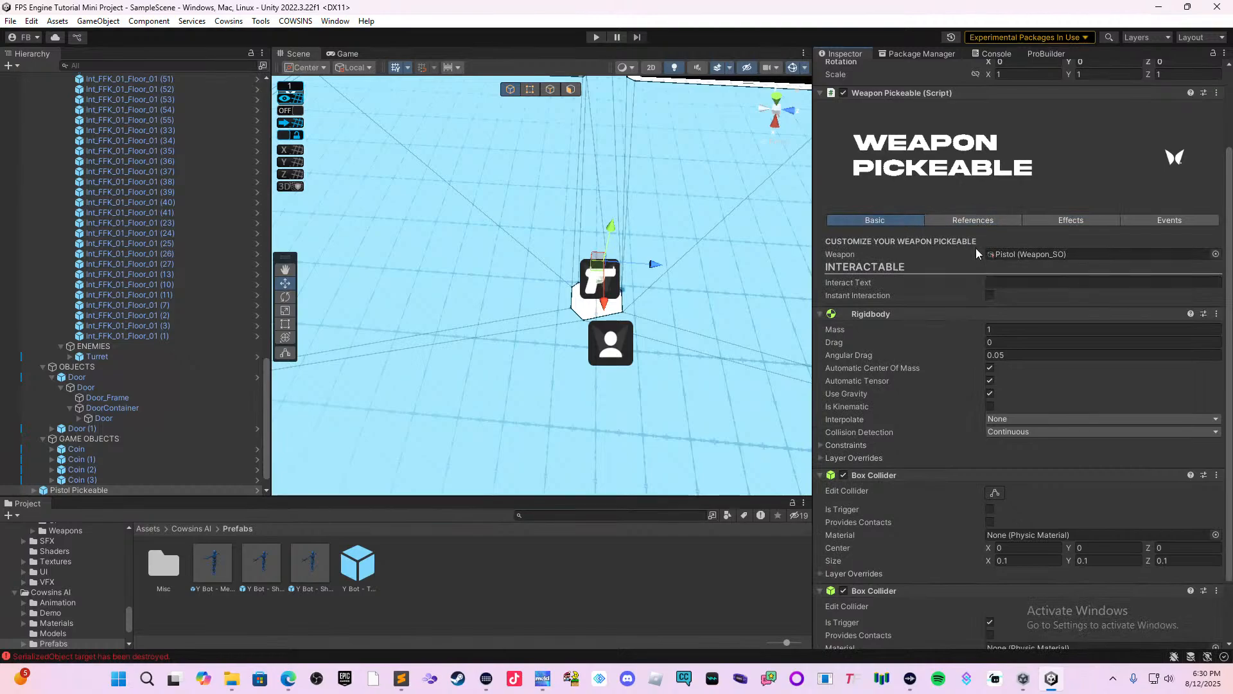
scroll(1002, 292, "up", 2)
scroll(1007, 295, "down", 2)
scroll(1006, 296, "up", 1)
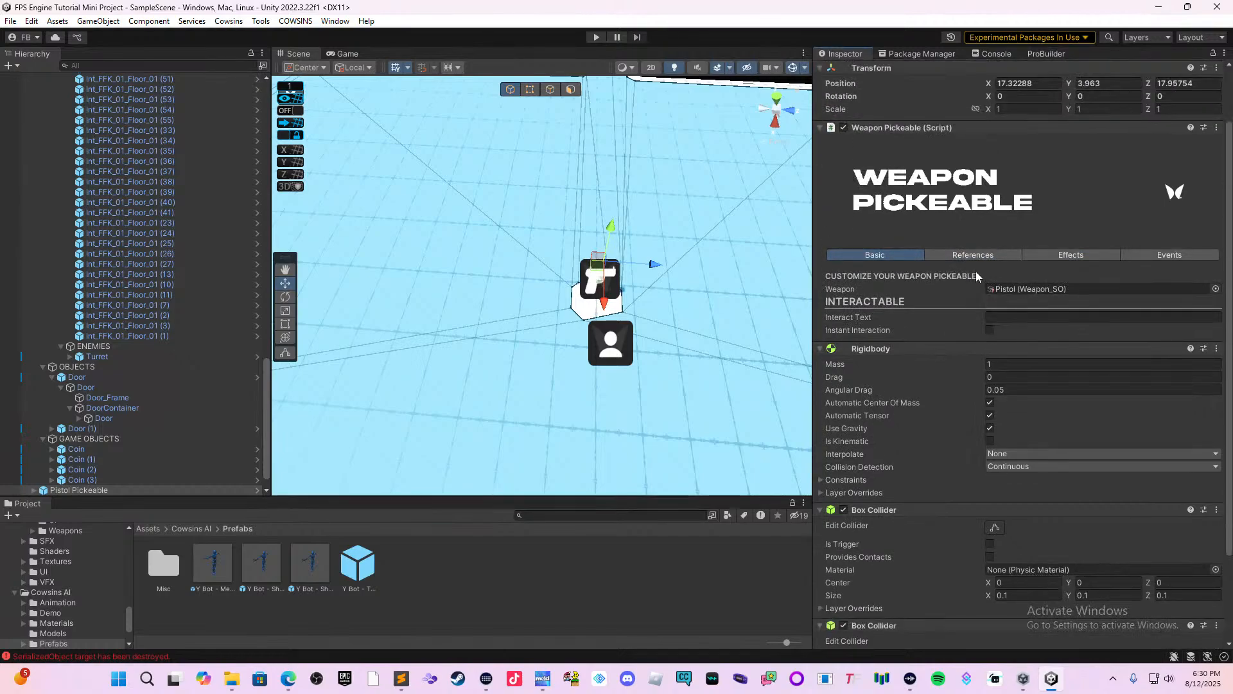
left_click(965, 258)
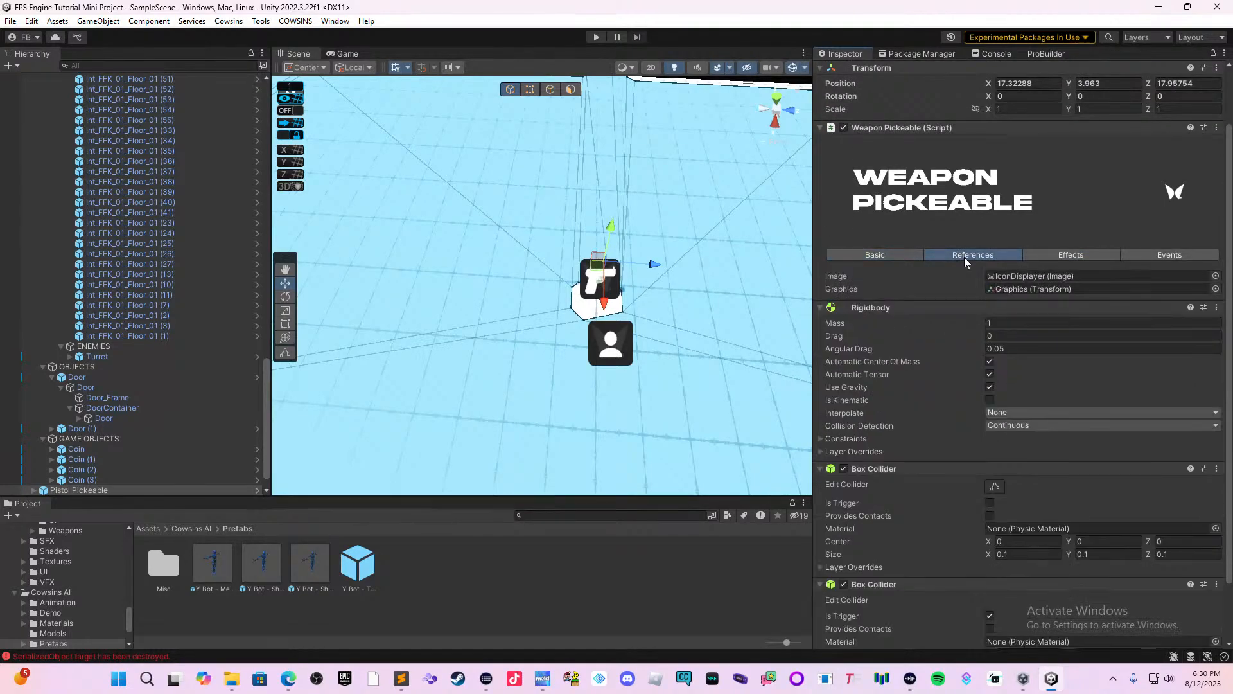
left_click(1042, 255)
scroll(1030, 270, "up", 1)
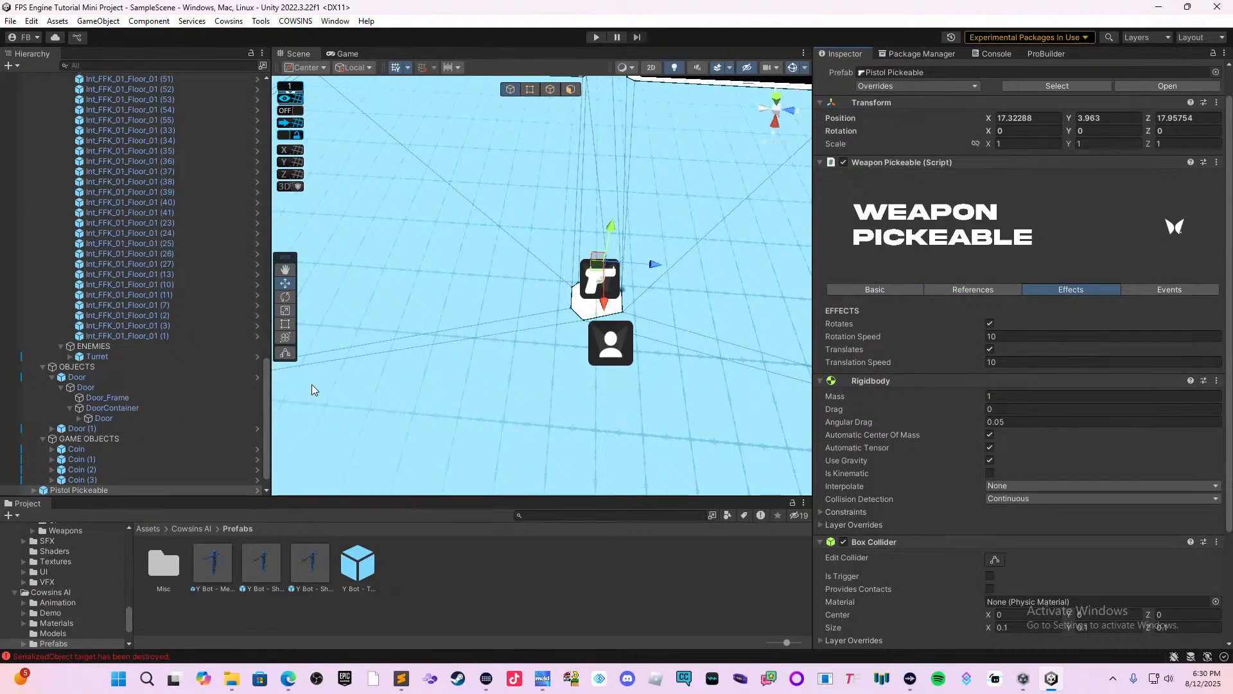
Expand the Pistol Pickeable object in the scene hierarchy down to its child objects.
scroll(311, 385, "down", 1)
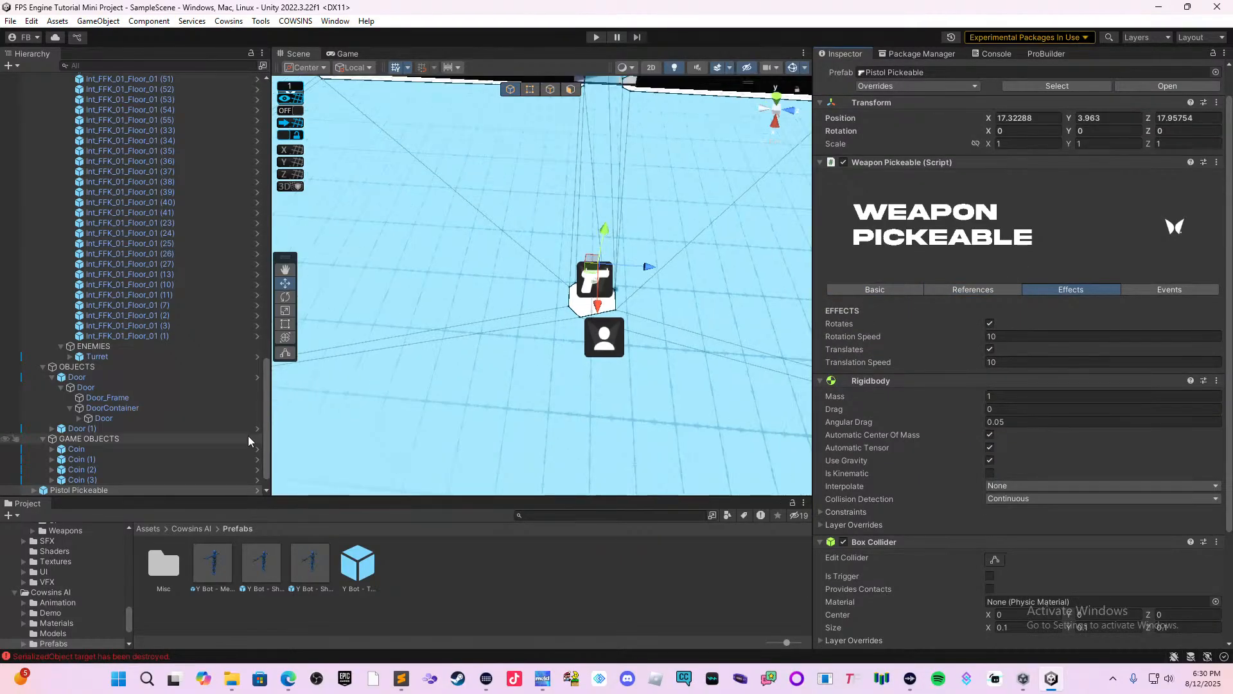
left_click(41, 490)
left_click(34, 490)
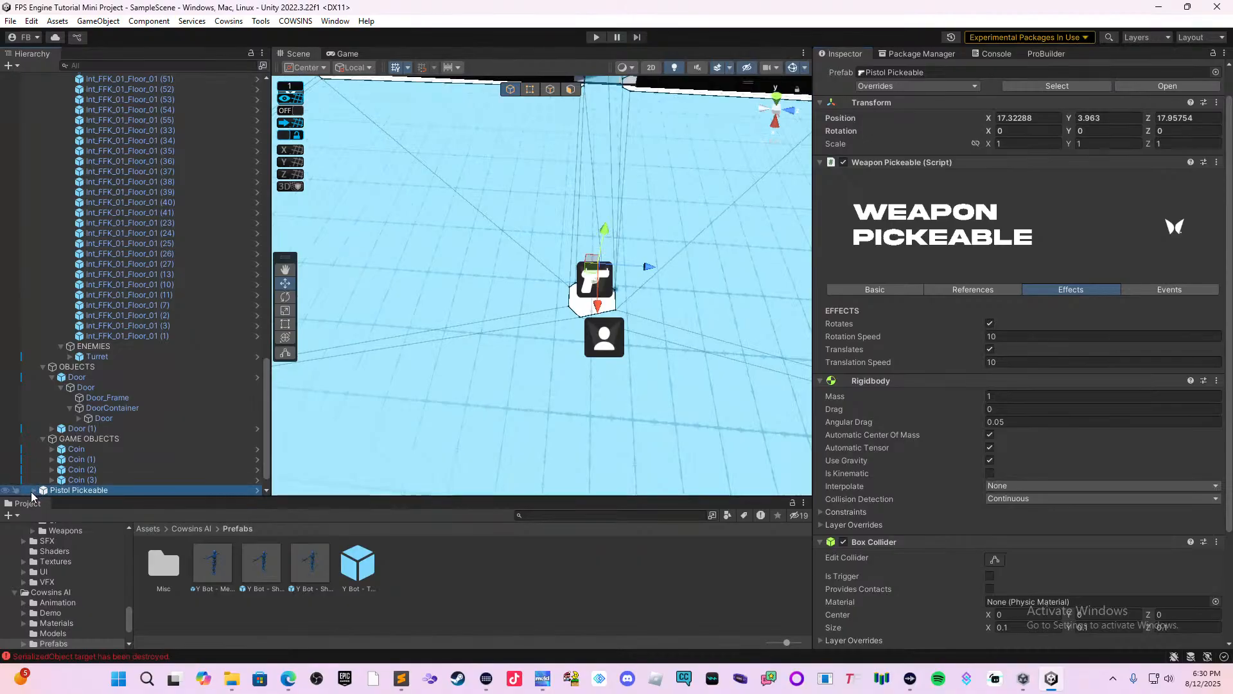
scroll(102, 461, "down", 2)
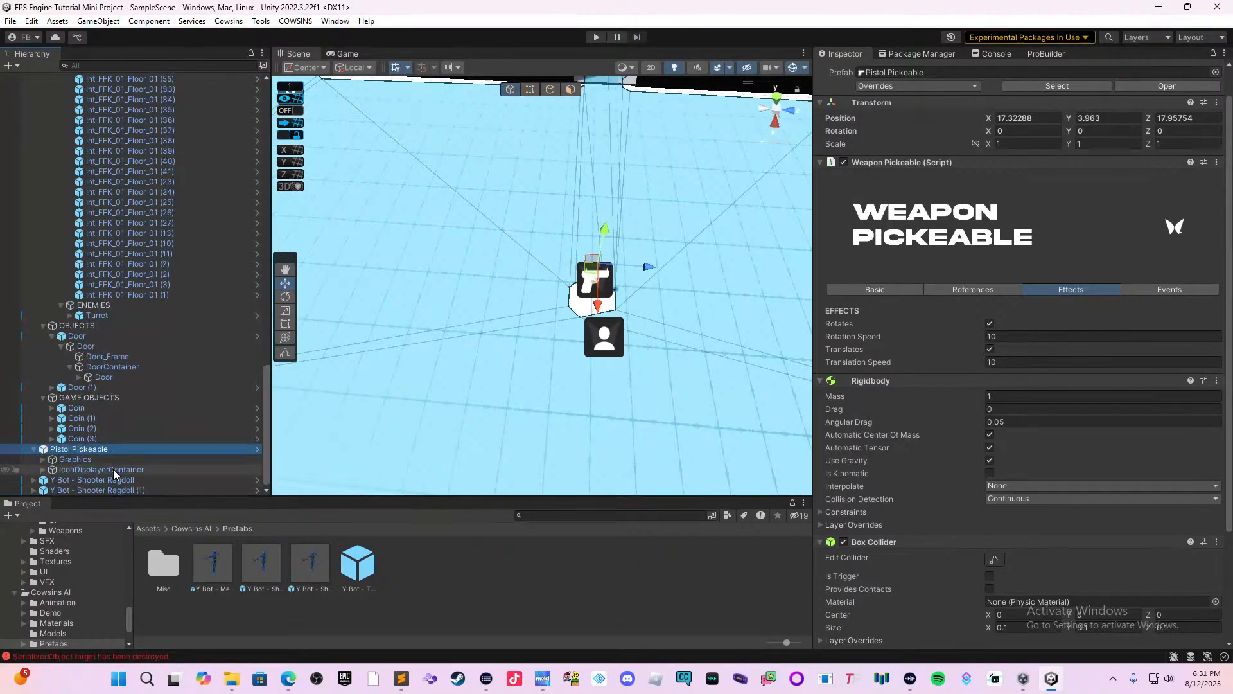
Open the Pistol Weapon_SO asset assigned in the Pistol Pickeable's basic settings.
left_click(124, 457)
left_click(124, 451)
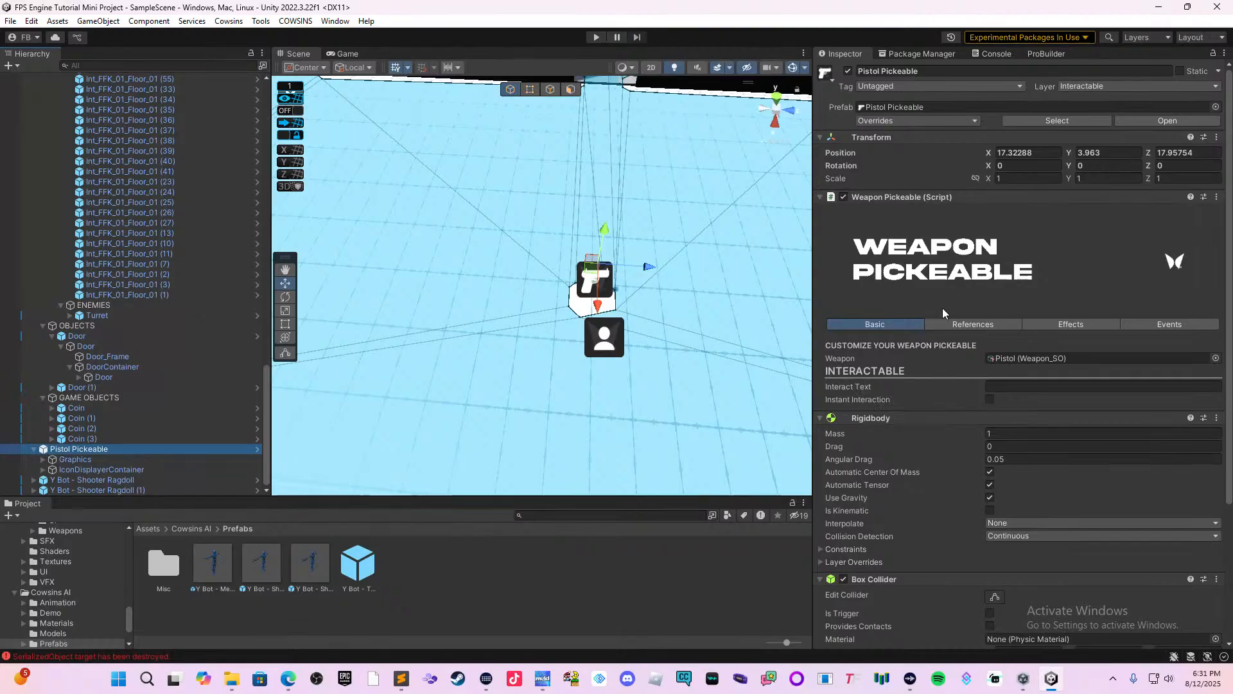
left_click(1013, 361)
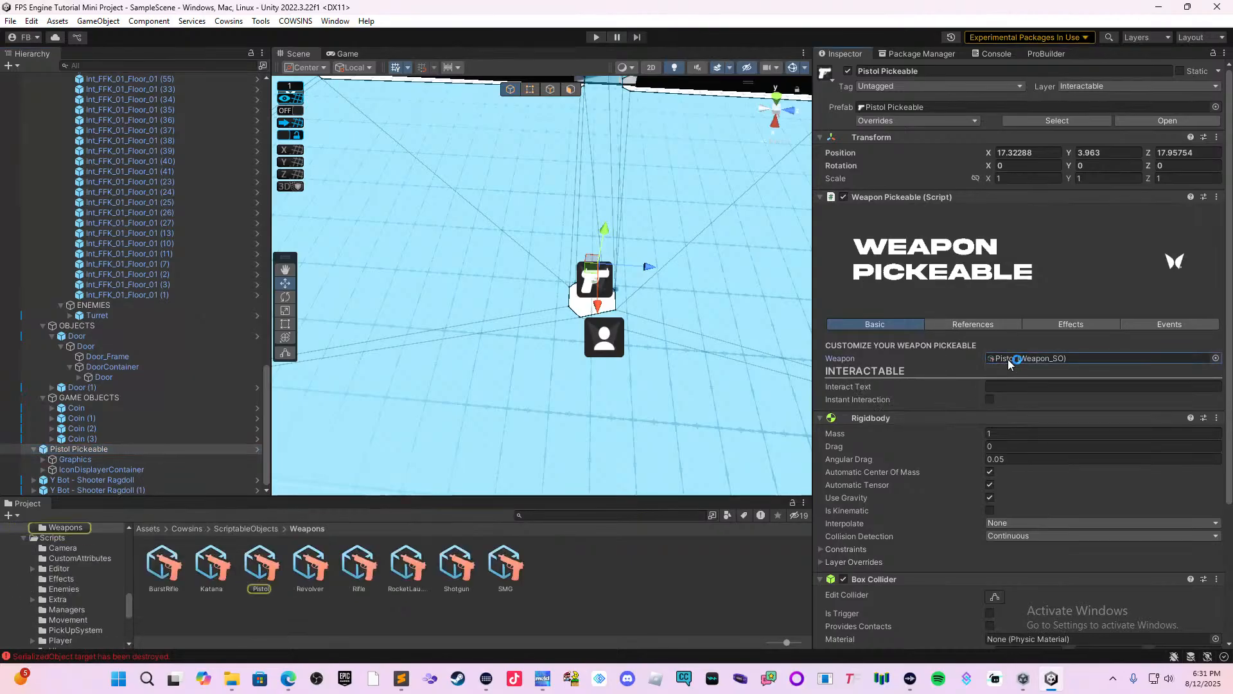
left_click(257, 571)
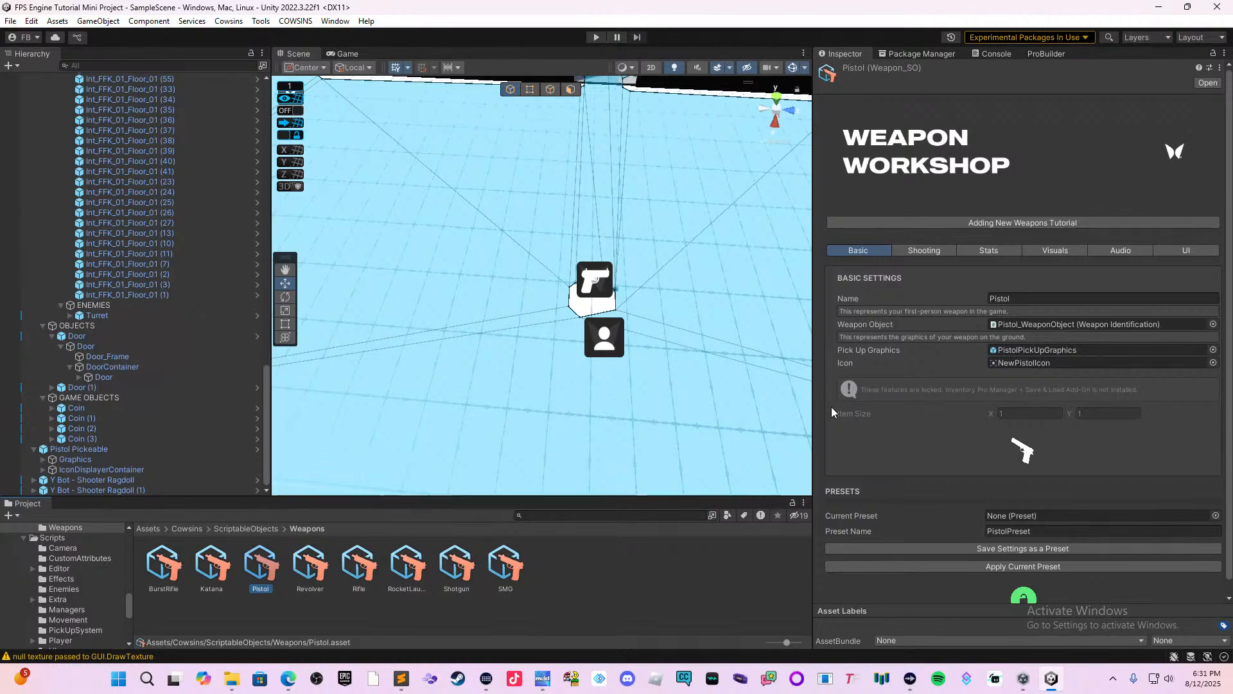
Review the Pistol weapon asset's Shooting settings, including fire rate, bullet spread, recoil and penetration.
left_click(919, 250)
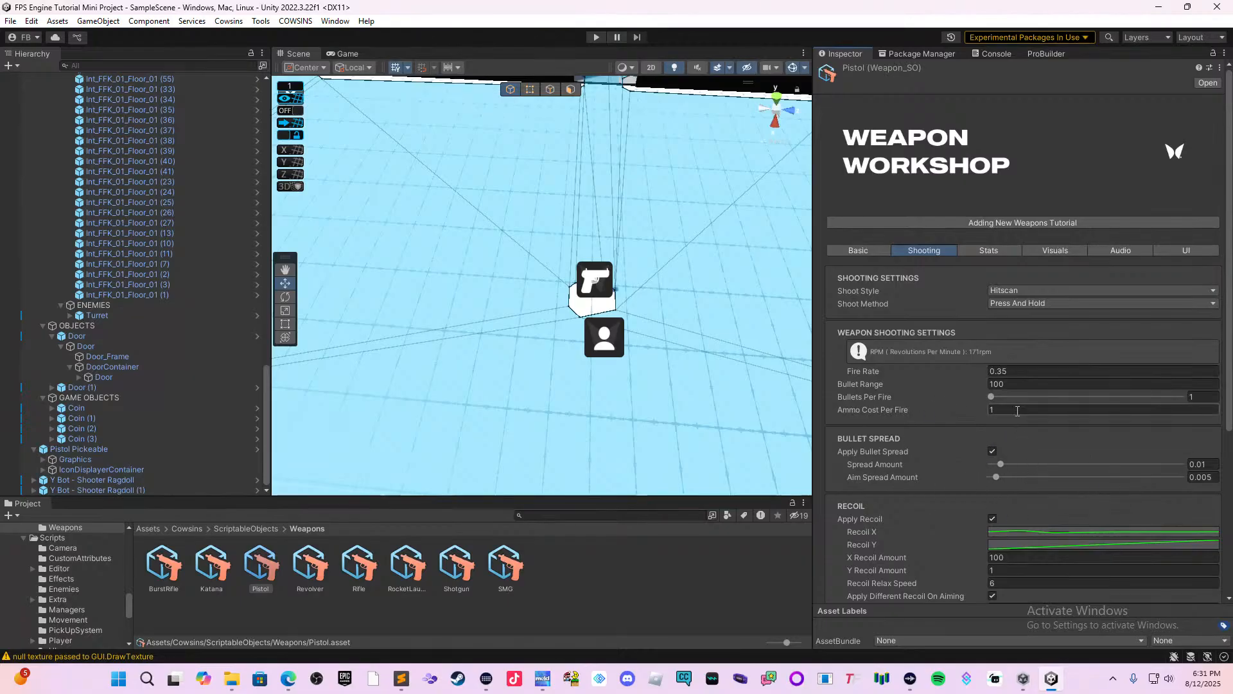
scroll(1027, 399, "down", 3)
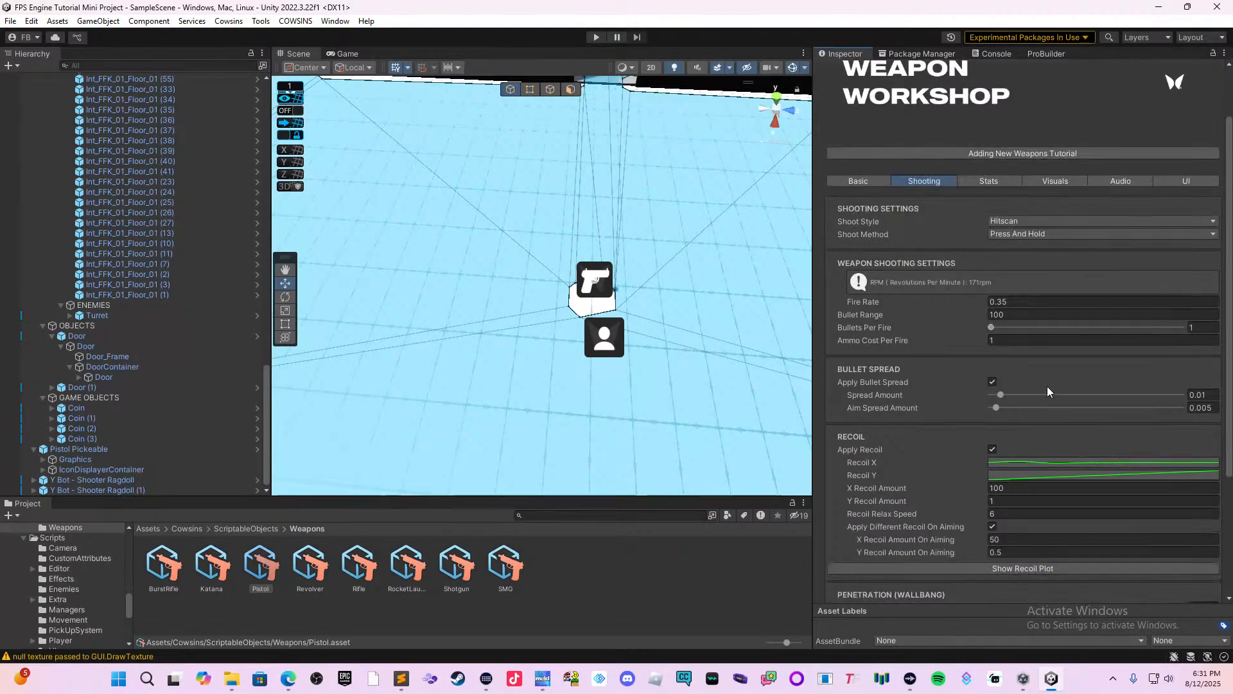
scroll(1047, 386, "down", 3)
scroll(1049, 382, "down", 6)
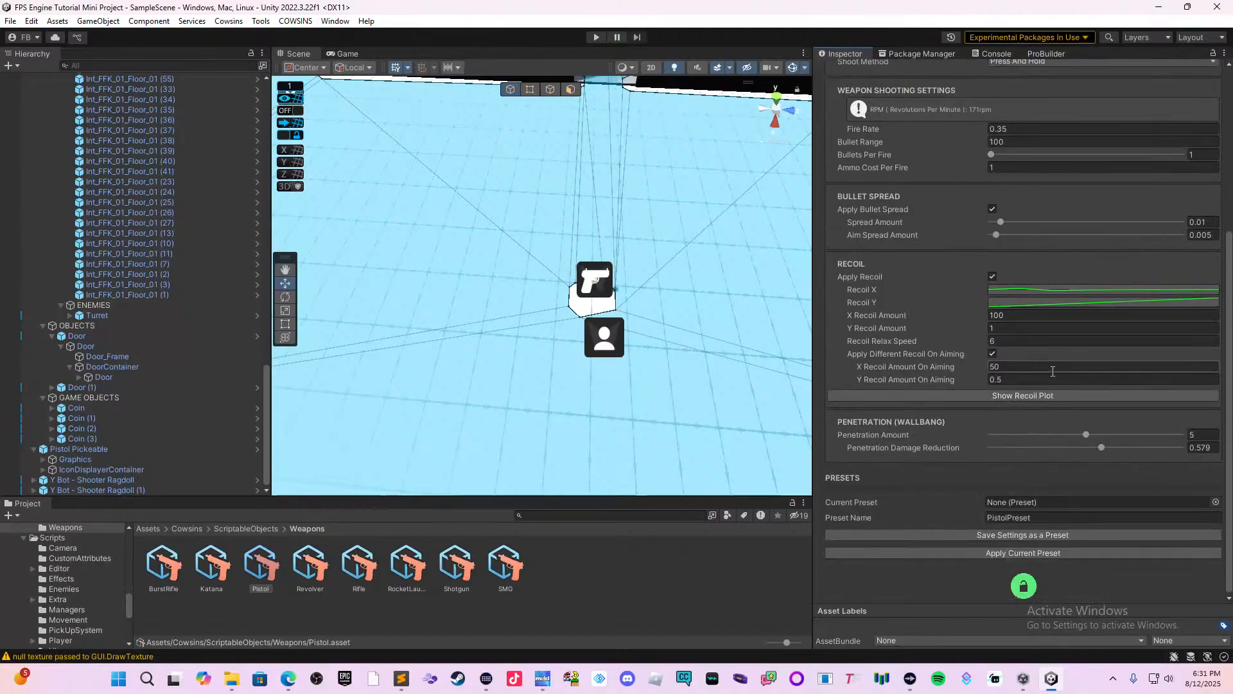
scroll(1043, 375, "up", 8)
scroll(1021, 383, "up", 3)
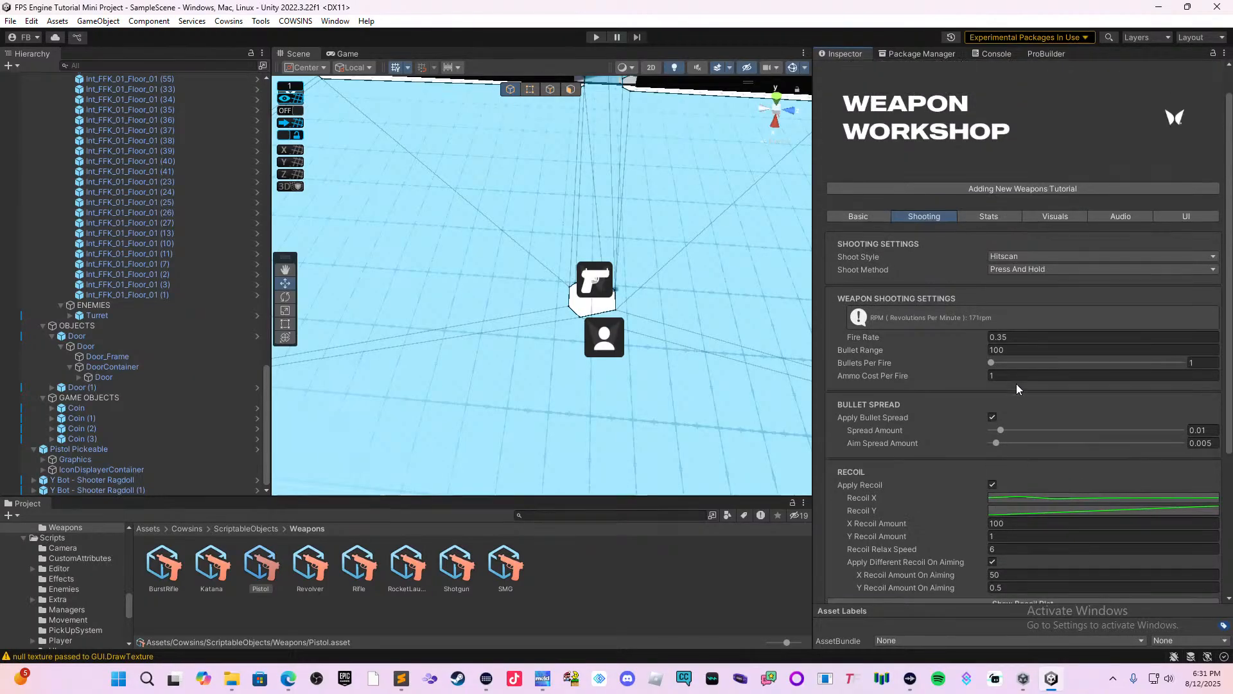
Set Damage Per Bullet to 7 in the Pistol weapon asset's stats.
left_click(1006, 217)
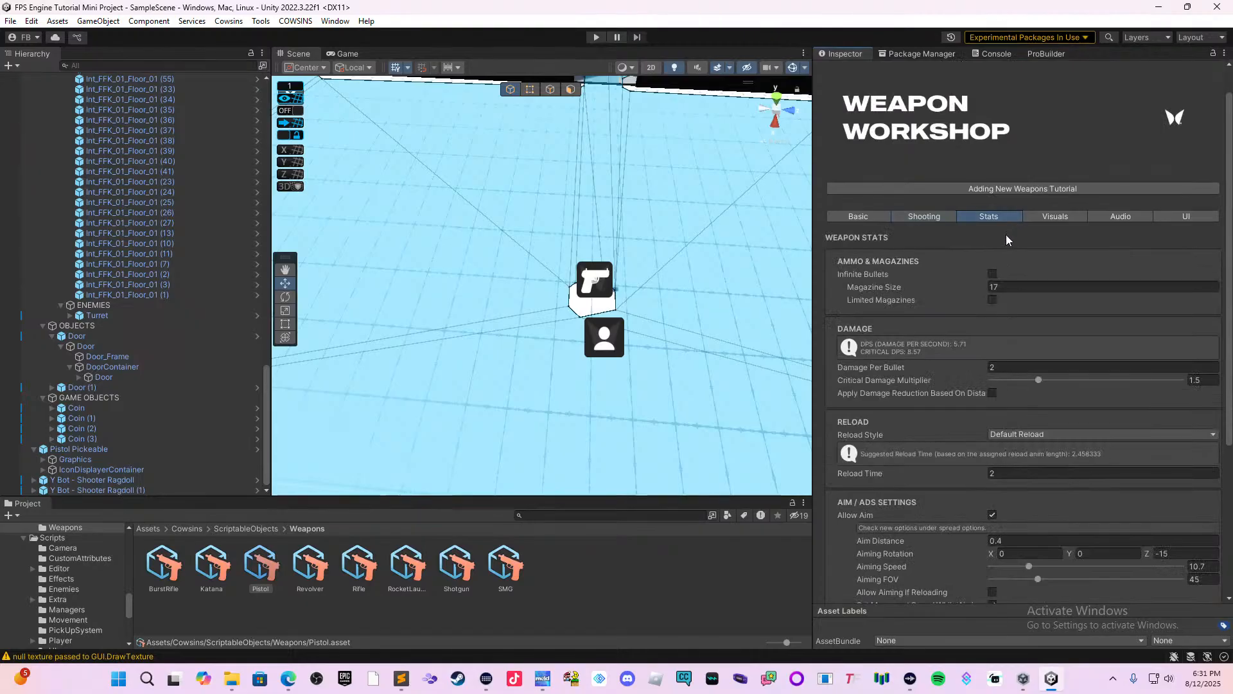
left_click(996, 368)
double_click(1001, 365)
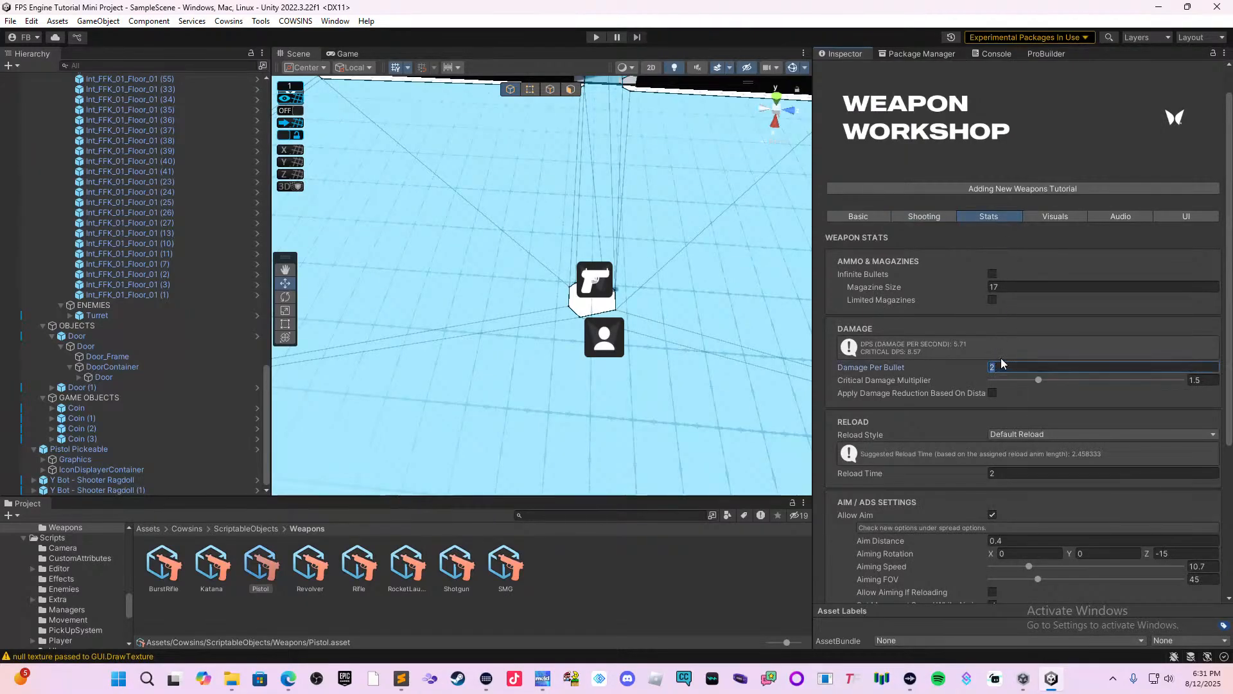
type("7")
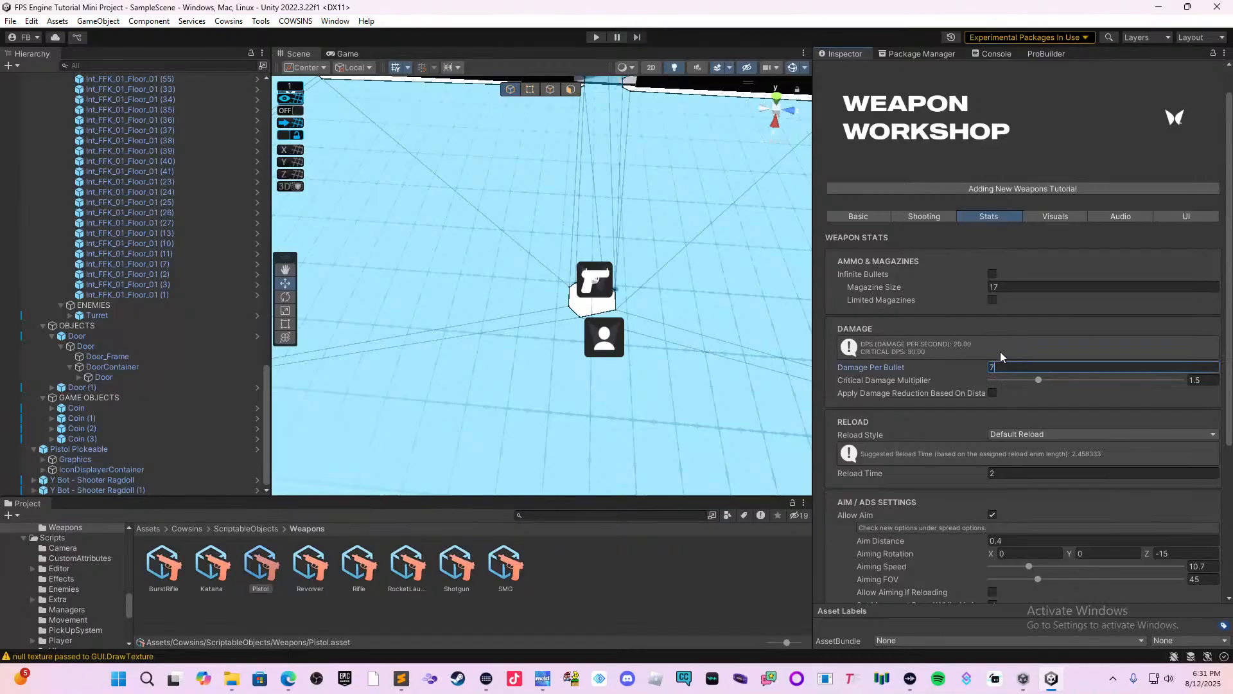
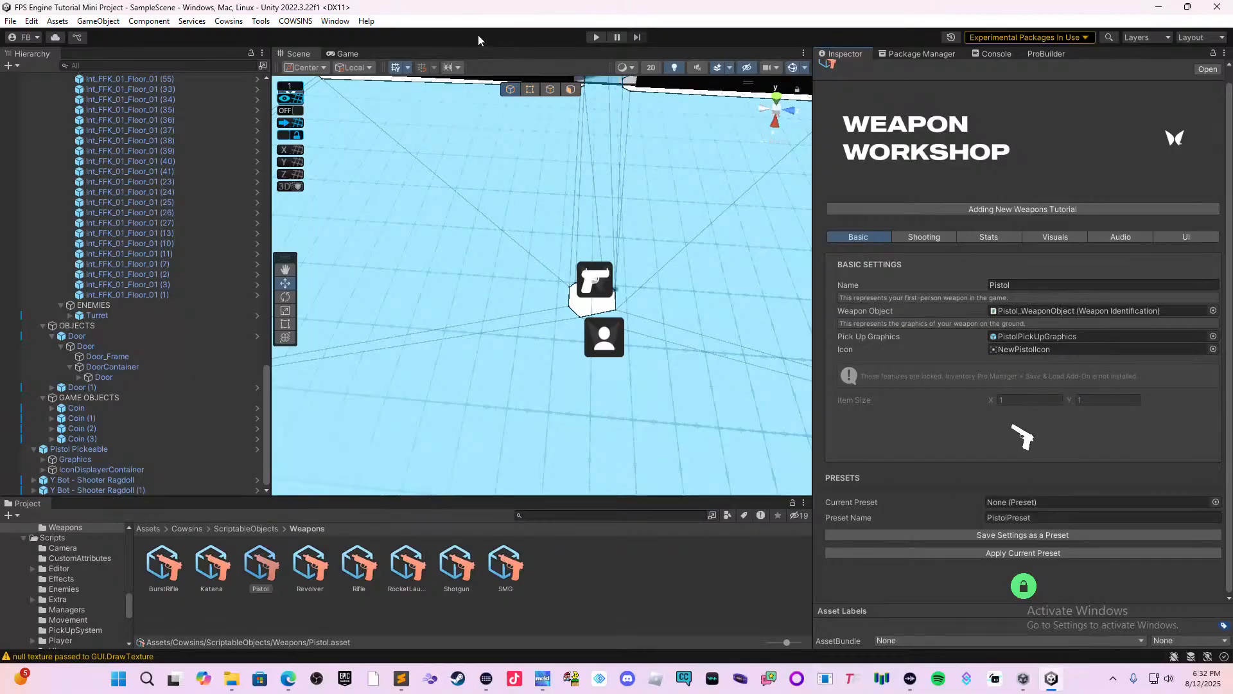
Start a playtest of the level and pick up the pistol from the floor outside the building.
left_click(595, 36)
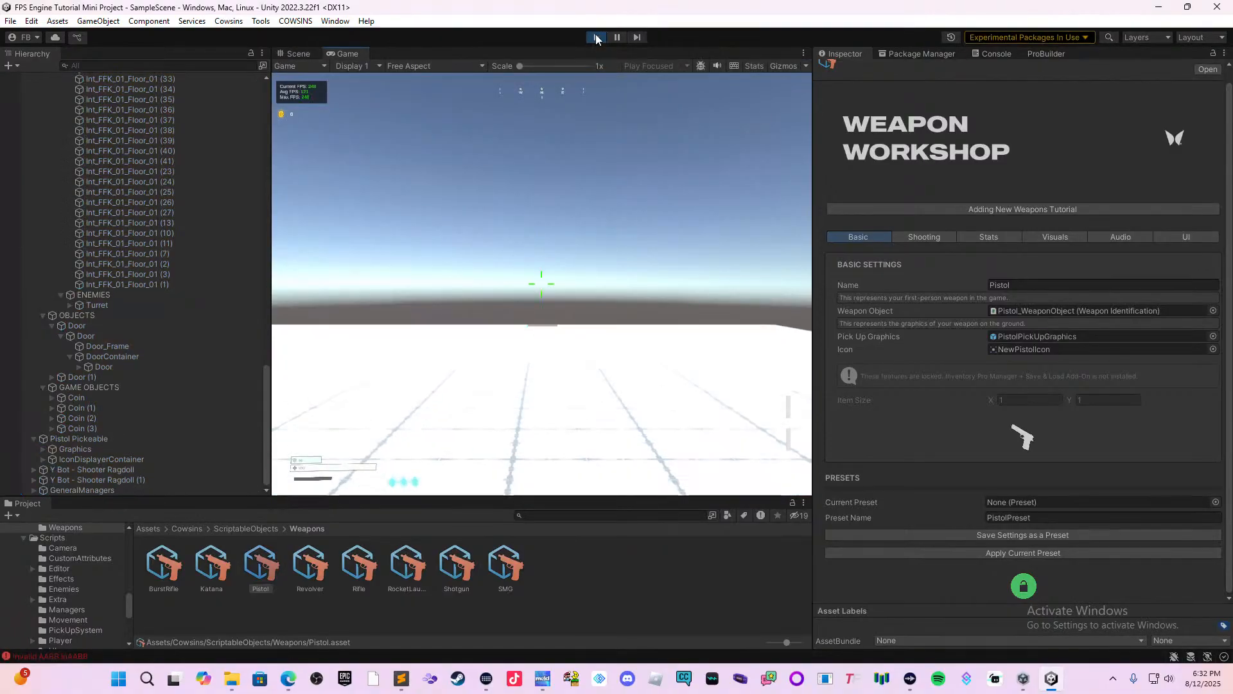
left_click(485, 210)
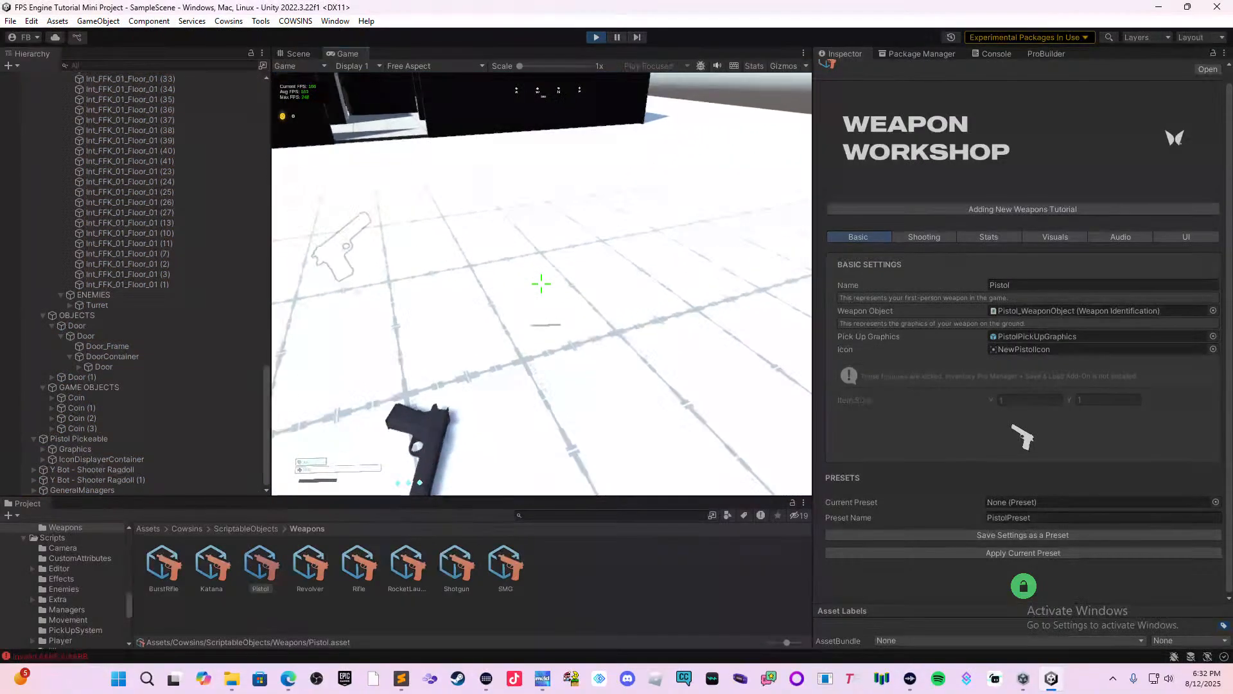
key("e")
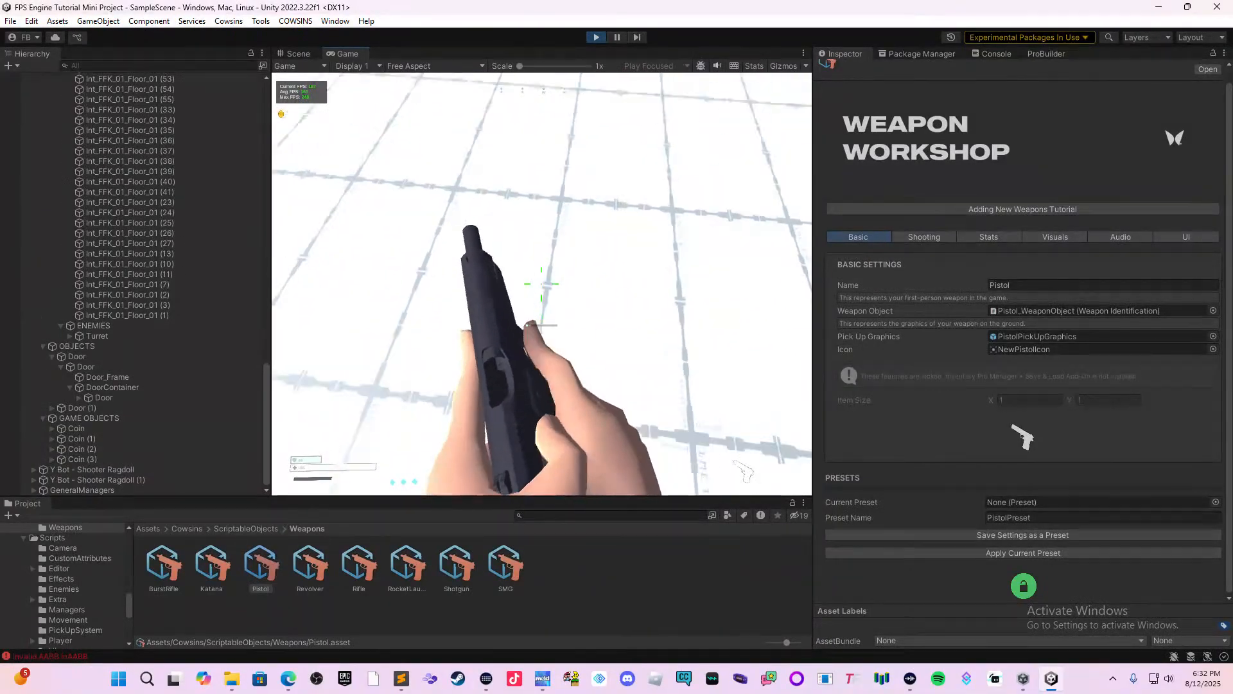
Enter the building and fire the pistol at the blue shooter bot to test its damage.
key("w")
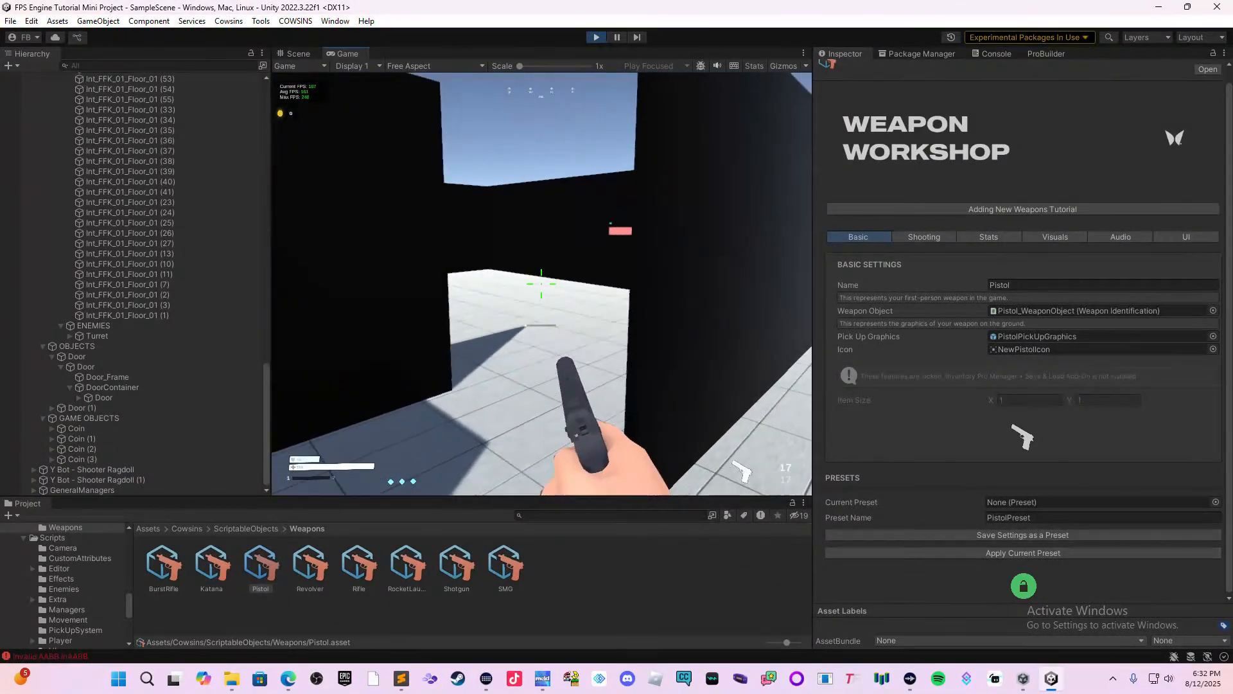
left_click(542, 284)
left_click(542, 284)
left_click(541, 285)
key("s")
left_click(542, 284)
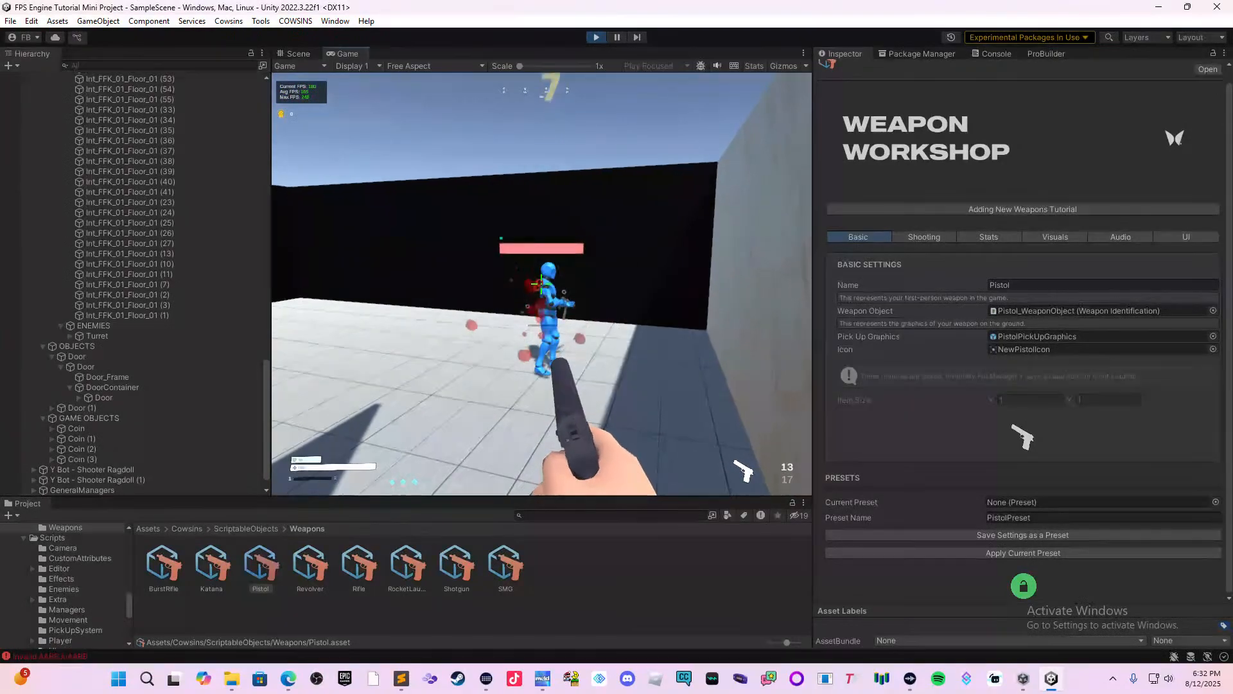
left_click(541, 284)
key("w")
left_click(542, 284)
left_click(541, 284)
Back out of the building while fighting the pursuing bot, and approach its ragdoll on the open floor.
left_click(541, 284)
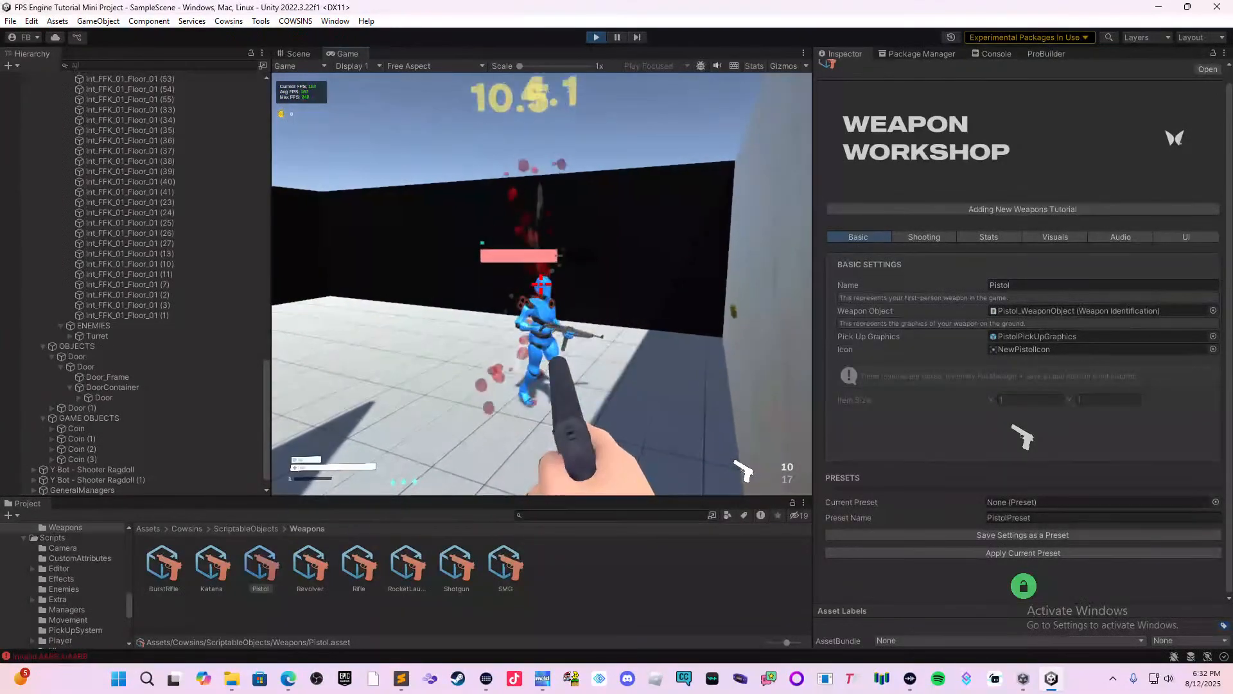
key("s")
left_click(542, 284)
left_click(541, 285)
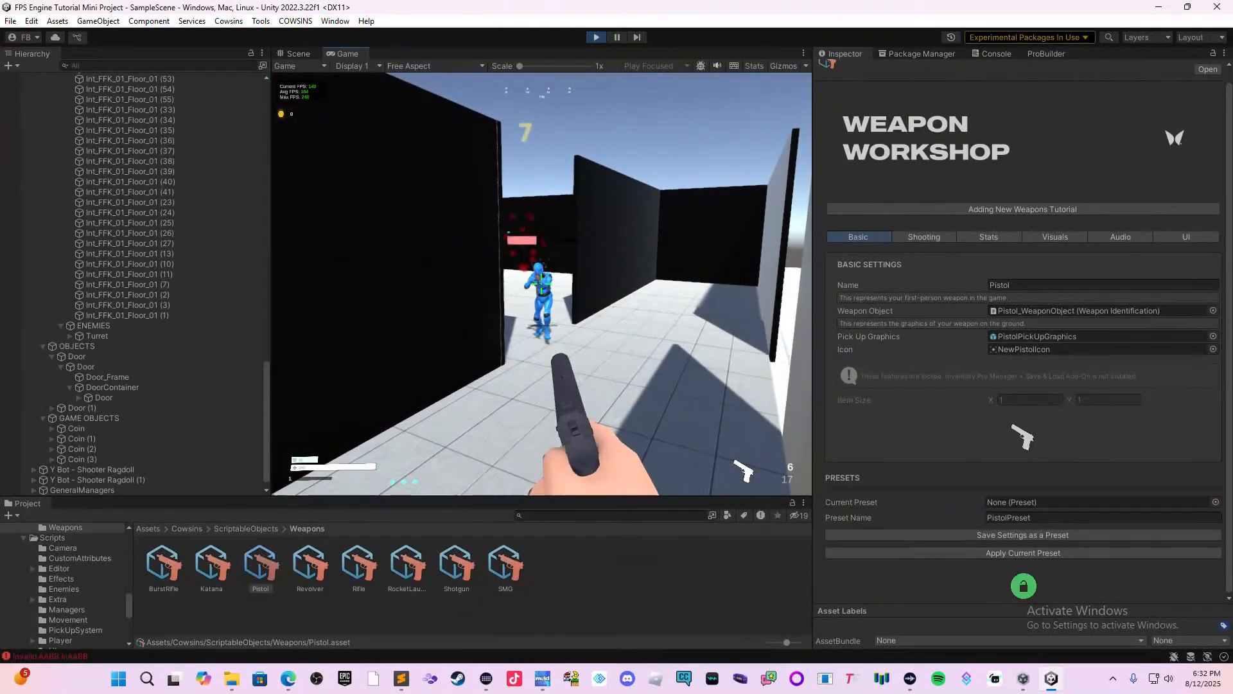
key("w")
key("s")
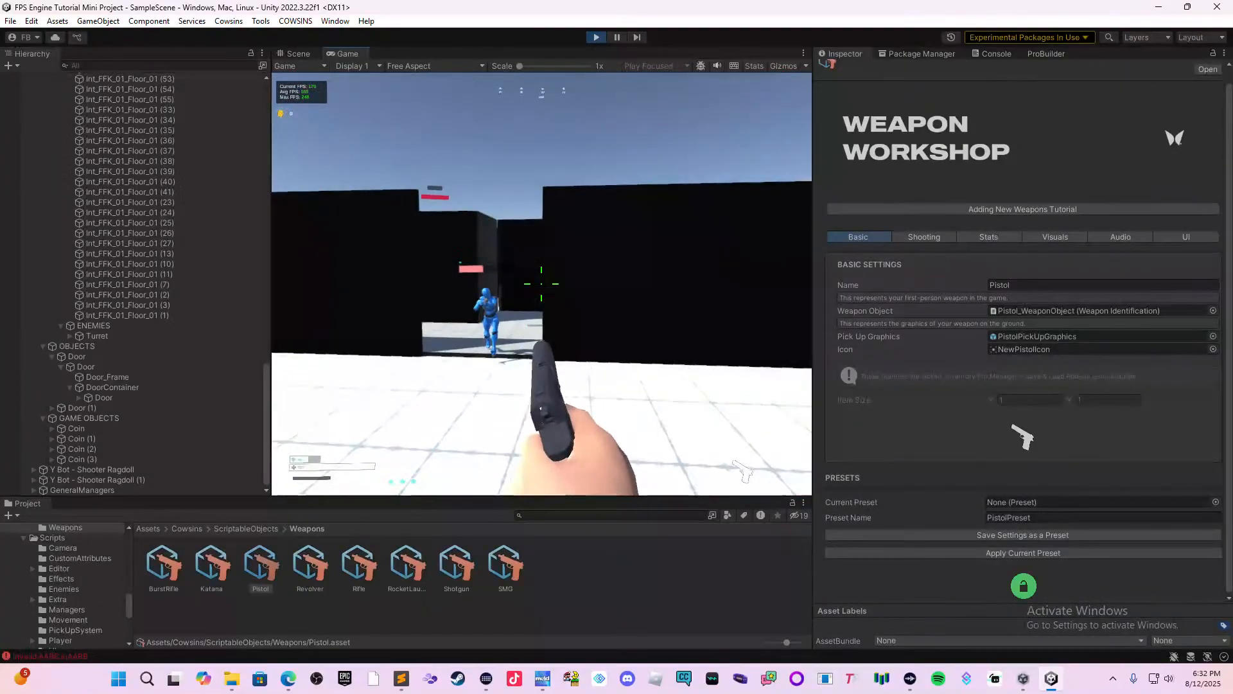
key("w")
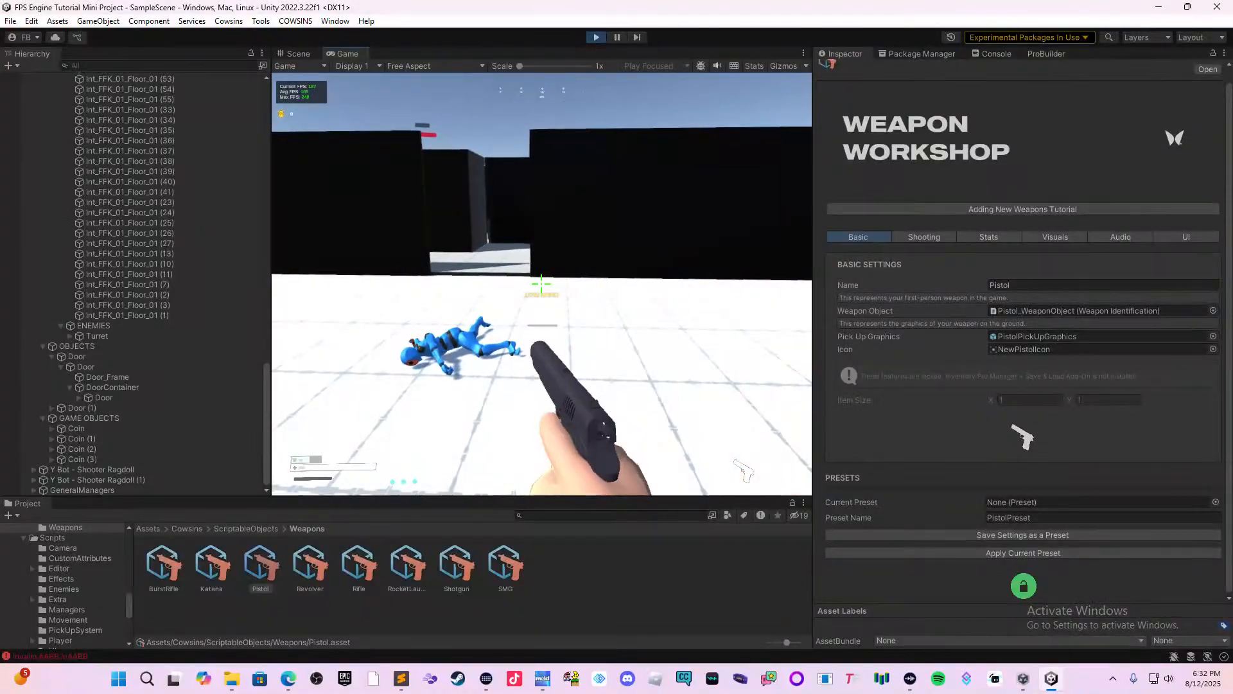
key("w")
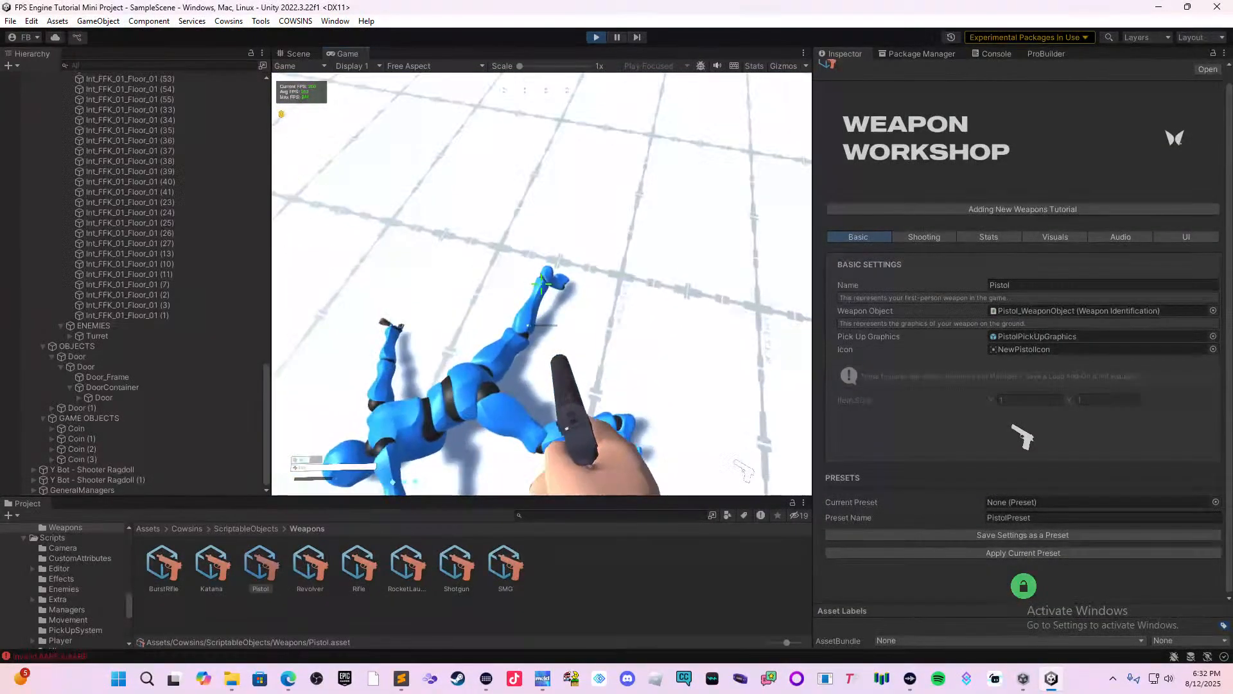
Go back into the building and interact with the wooden door to reach the window of the turret room.
key("w")
key("w")
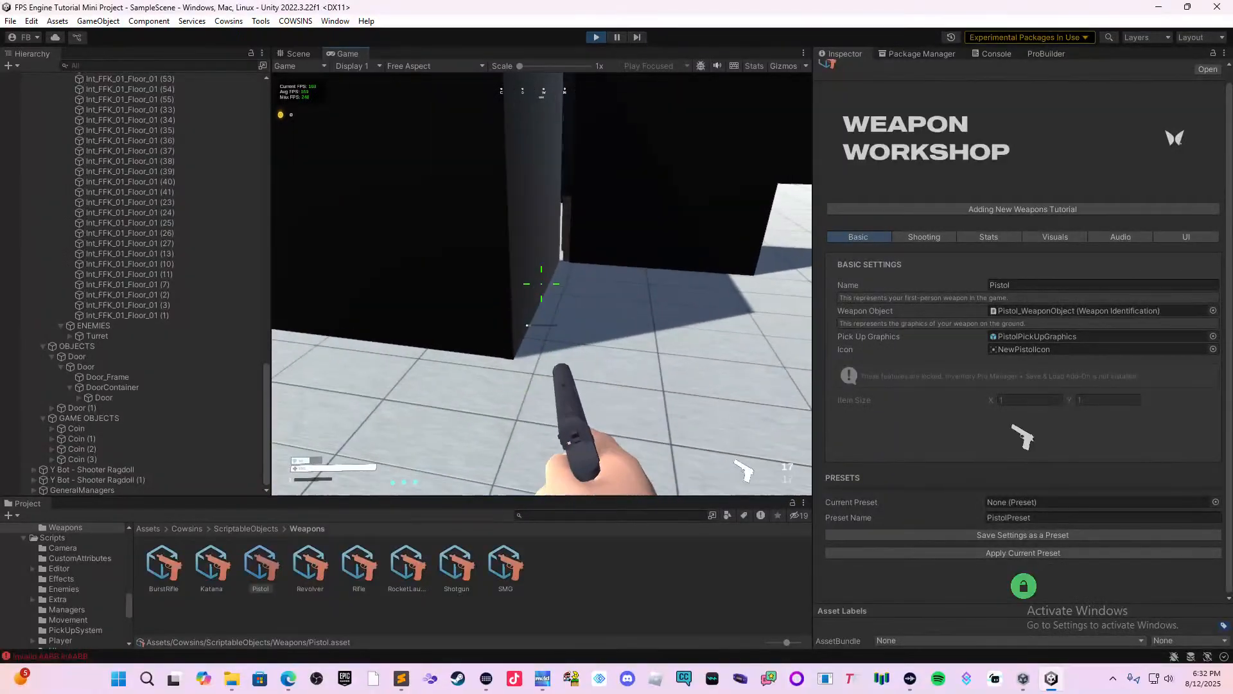
key("e")
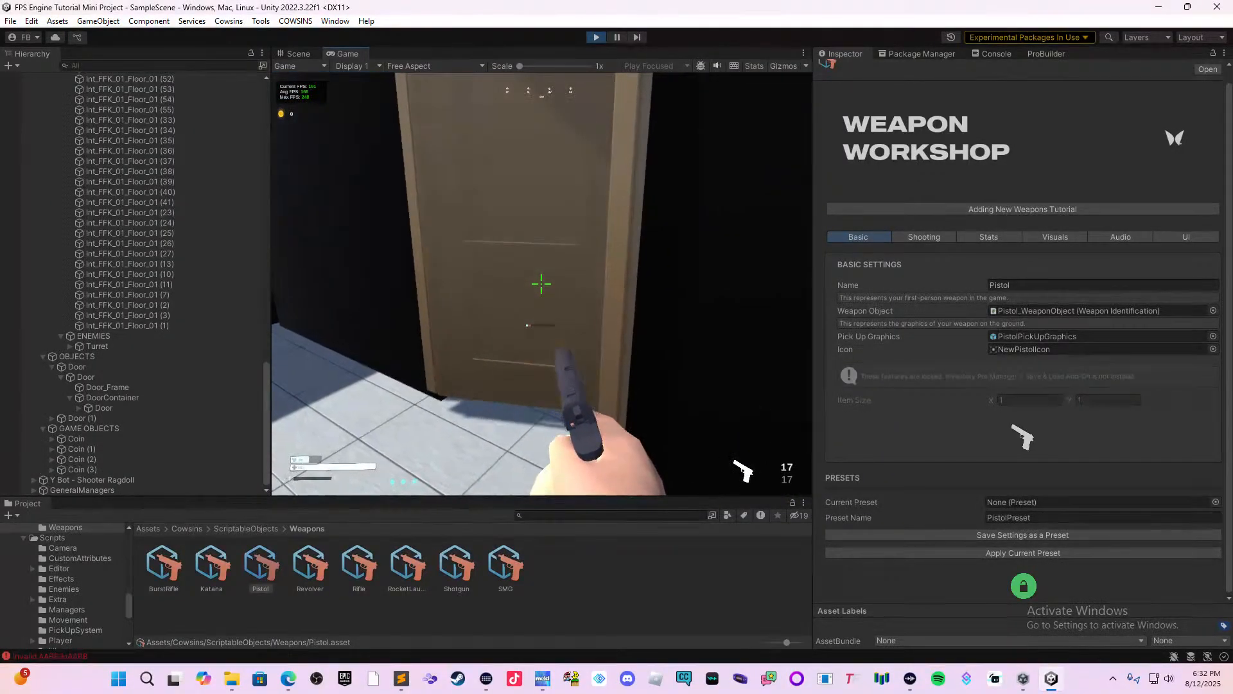
key("w")
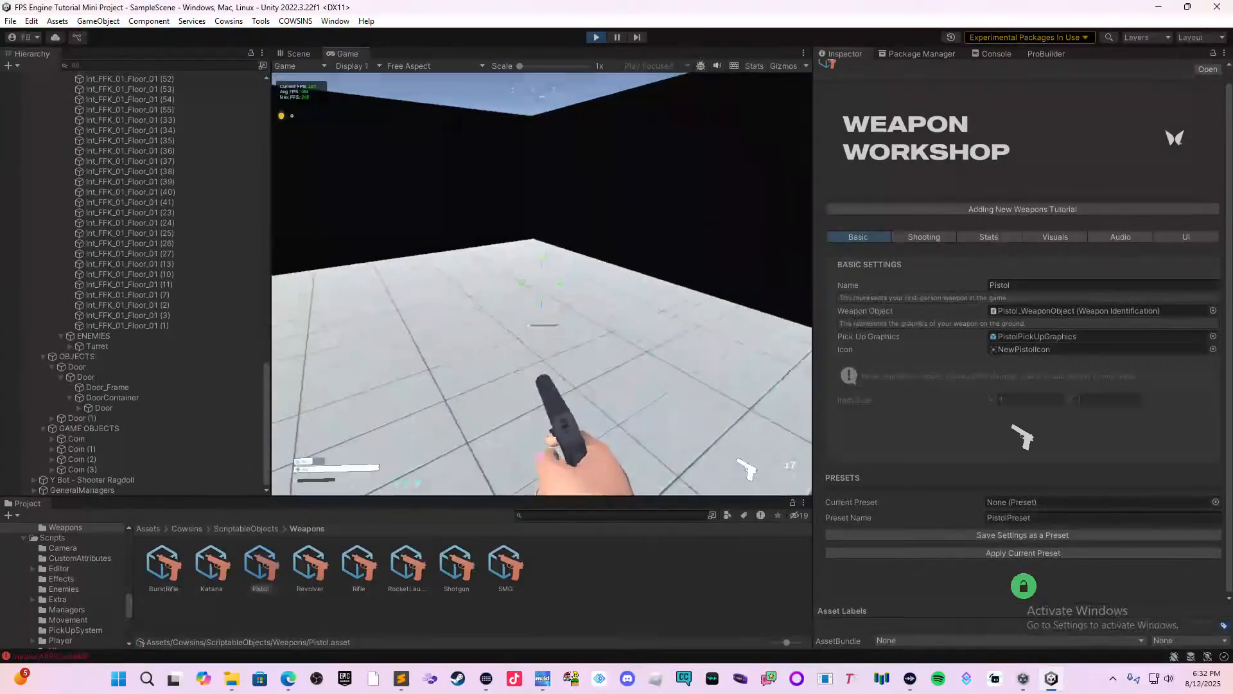
key("w")
Shoot through the window at the turret and second bot, and back away to reload the pistol.
left_click(542, 284)
left_click(542, 284)
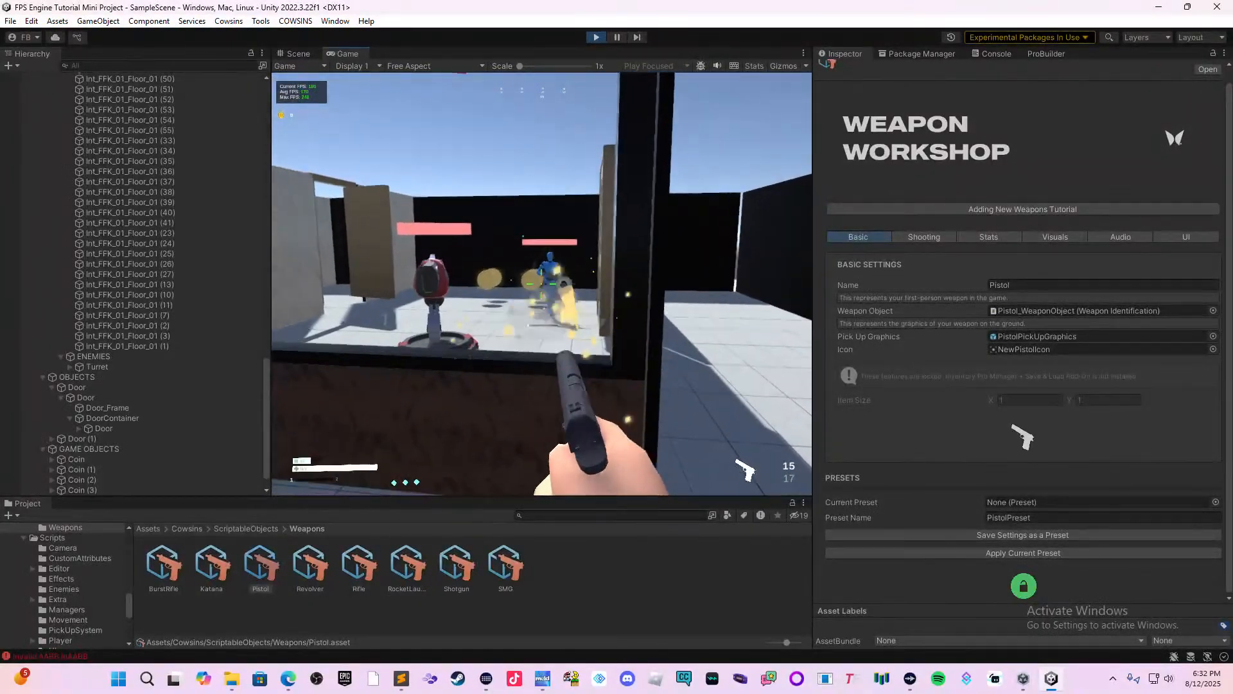
key("w")
left_click(542, 285)
left_click(541, 285)
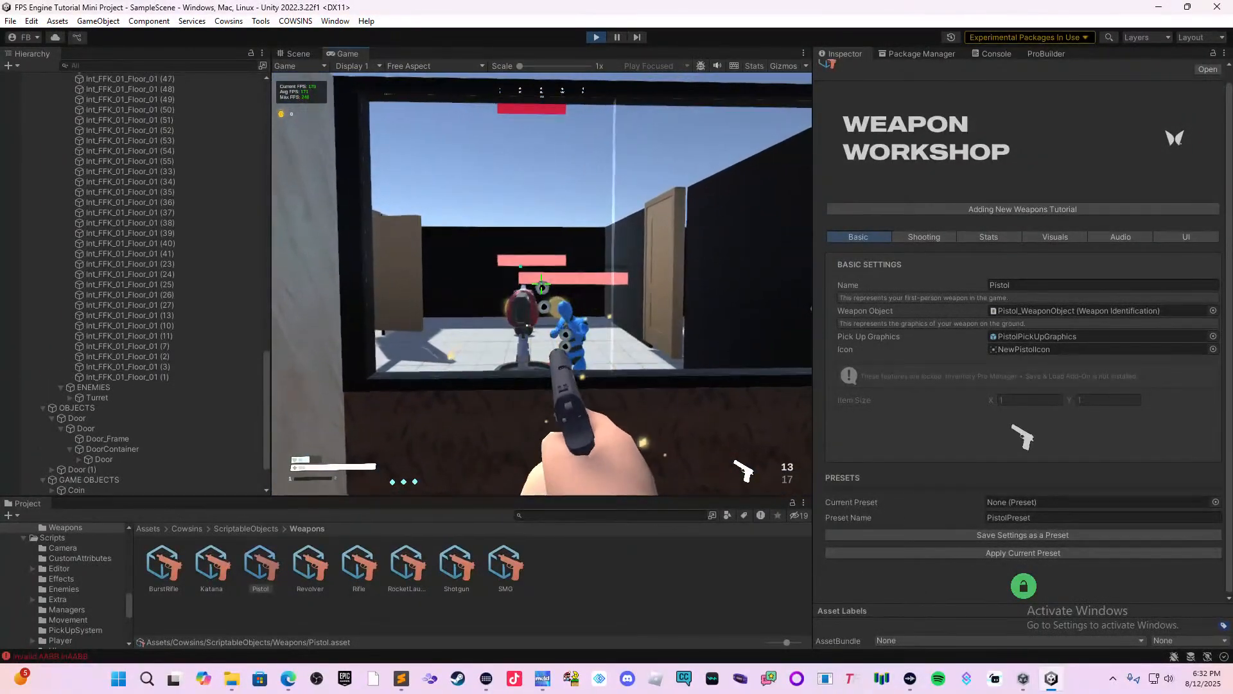
left_click(542, 284)
key("s")
key("r")
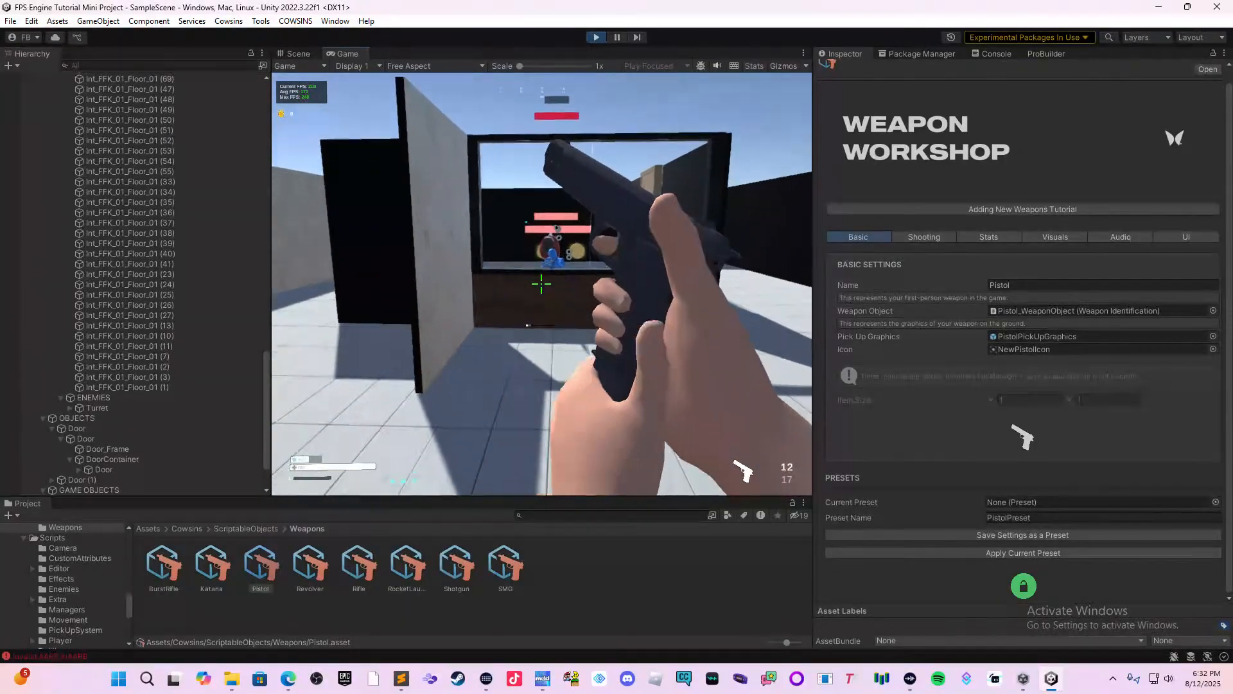
Use the divider wall as cover and keep firing at the second bot through the window at closer range.
key("w")
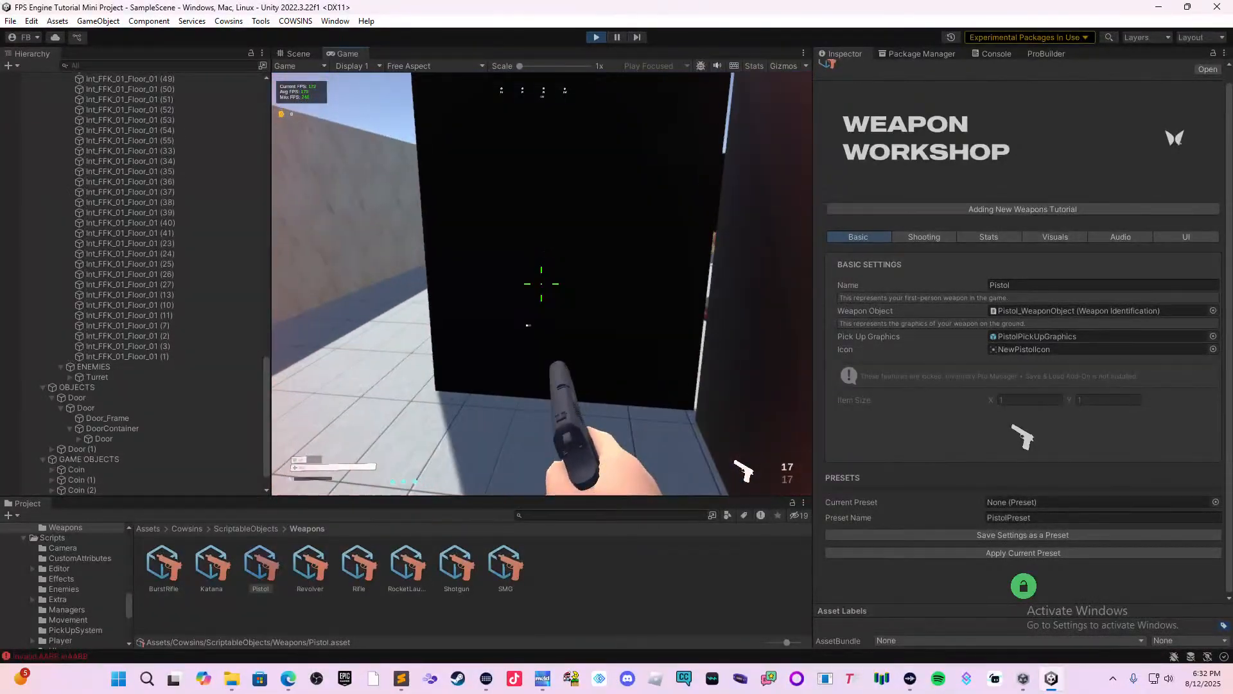
key("w")
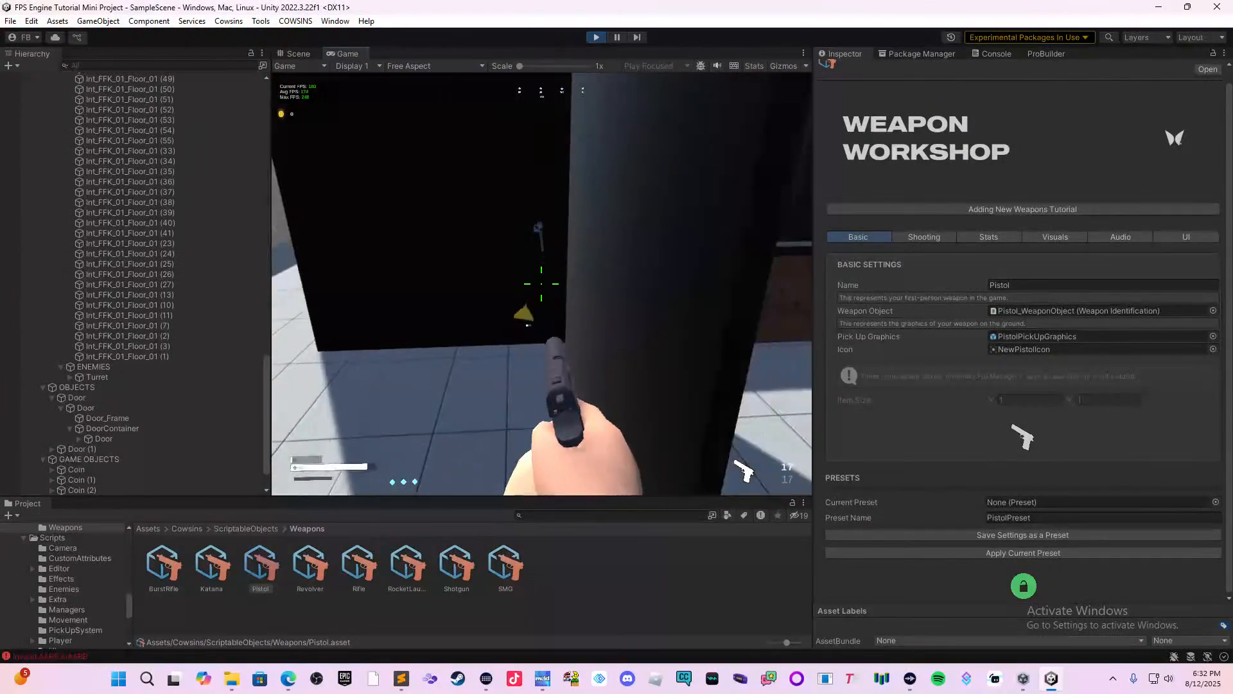
key("s")
left_click(542, 283)
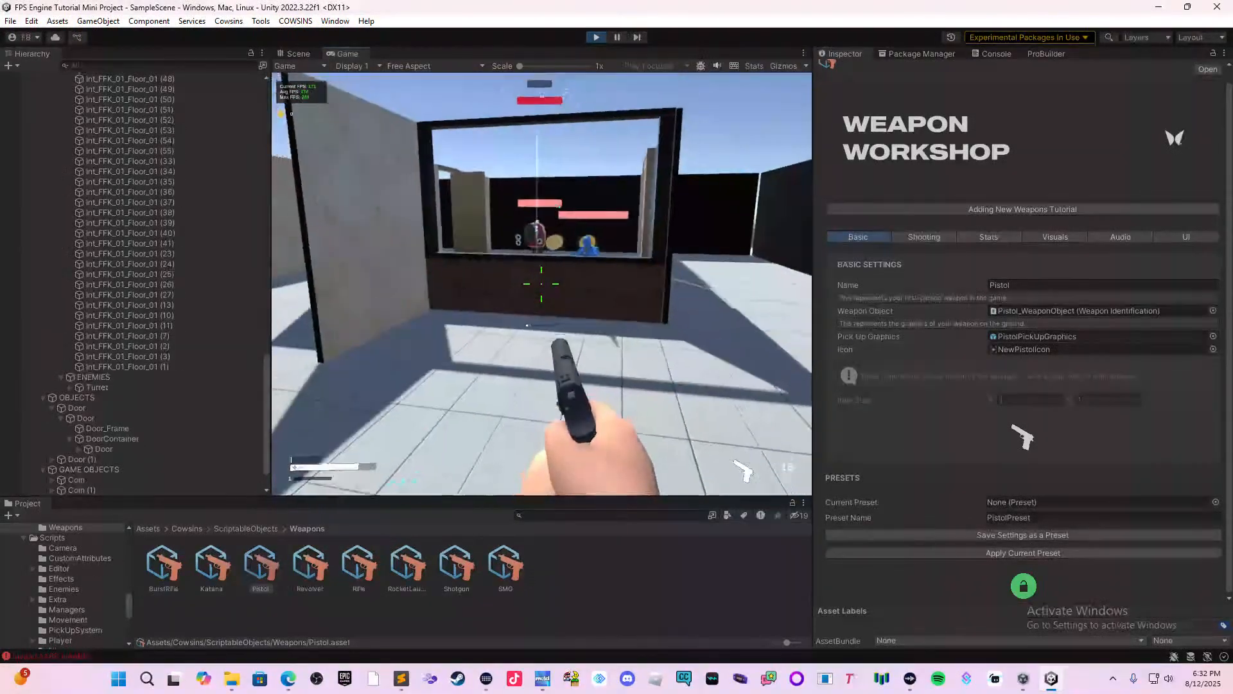
left_click(541, 283)
key("w")
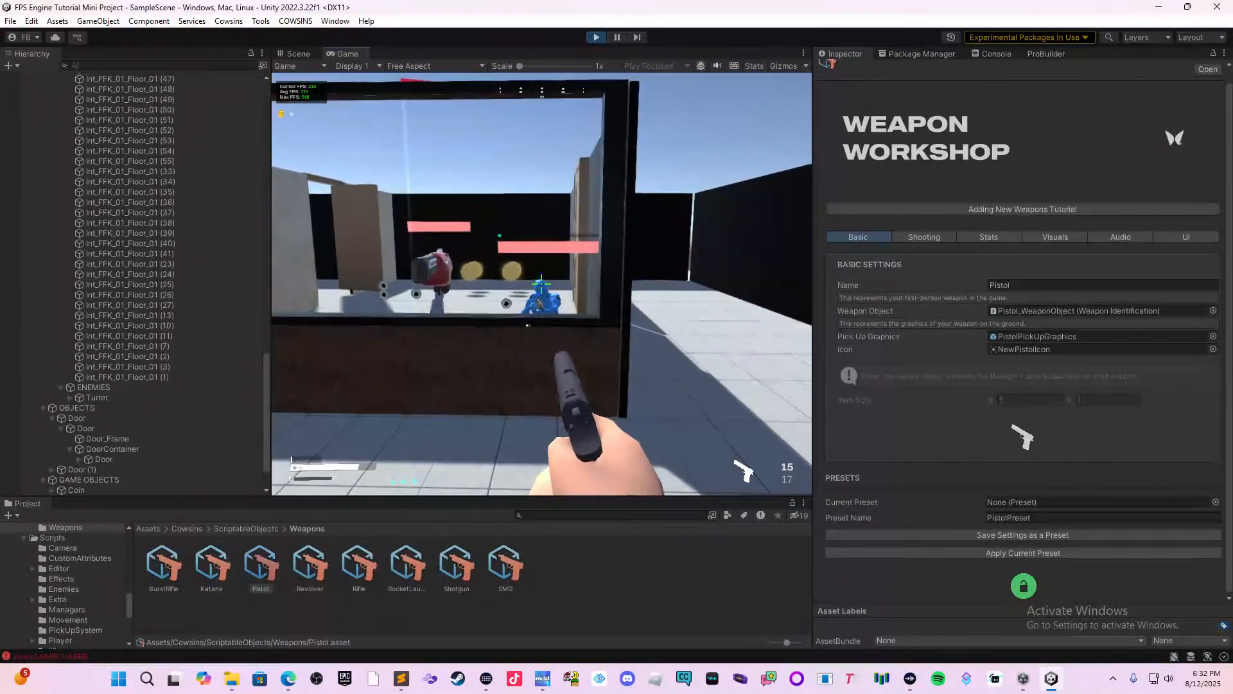
left_click(541, 283)
key("w")
left_click(542, 283)
key("w")
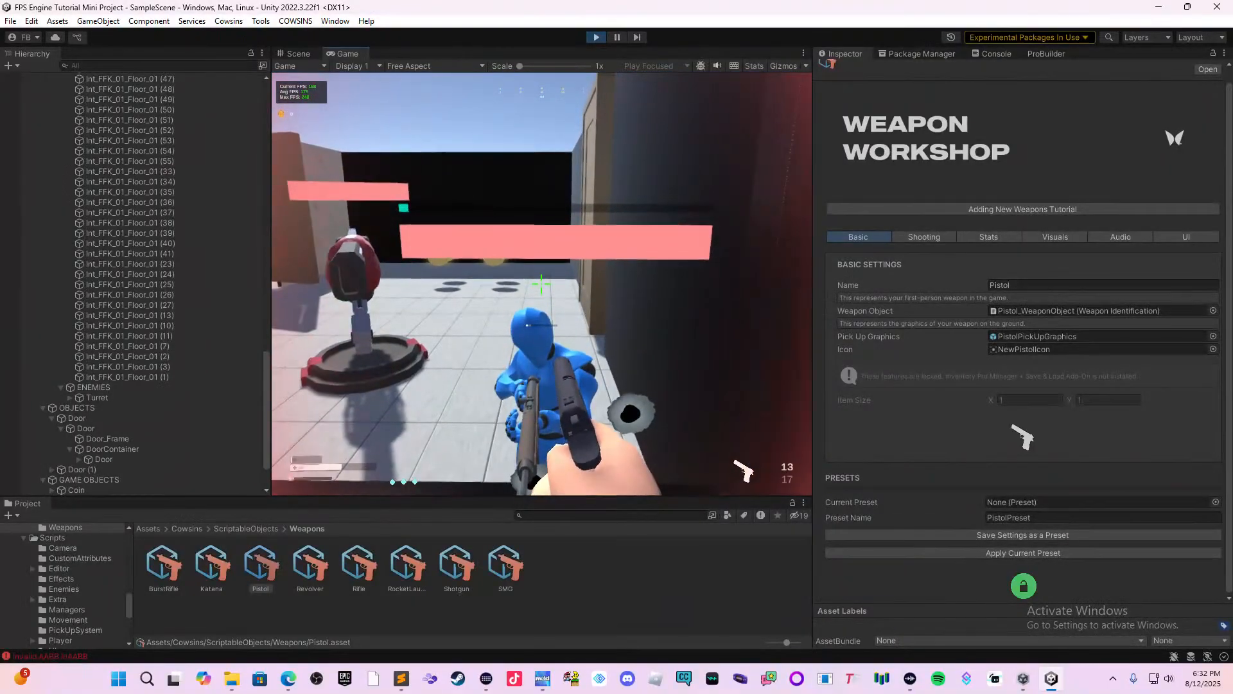
Retreat from the window past the divider wall and reload the pistol outside the building.
key("s")
key("w")
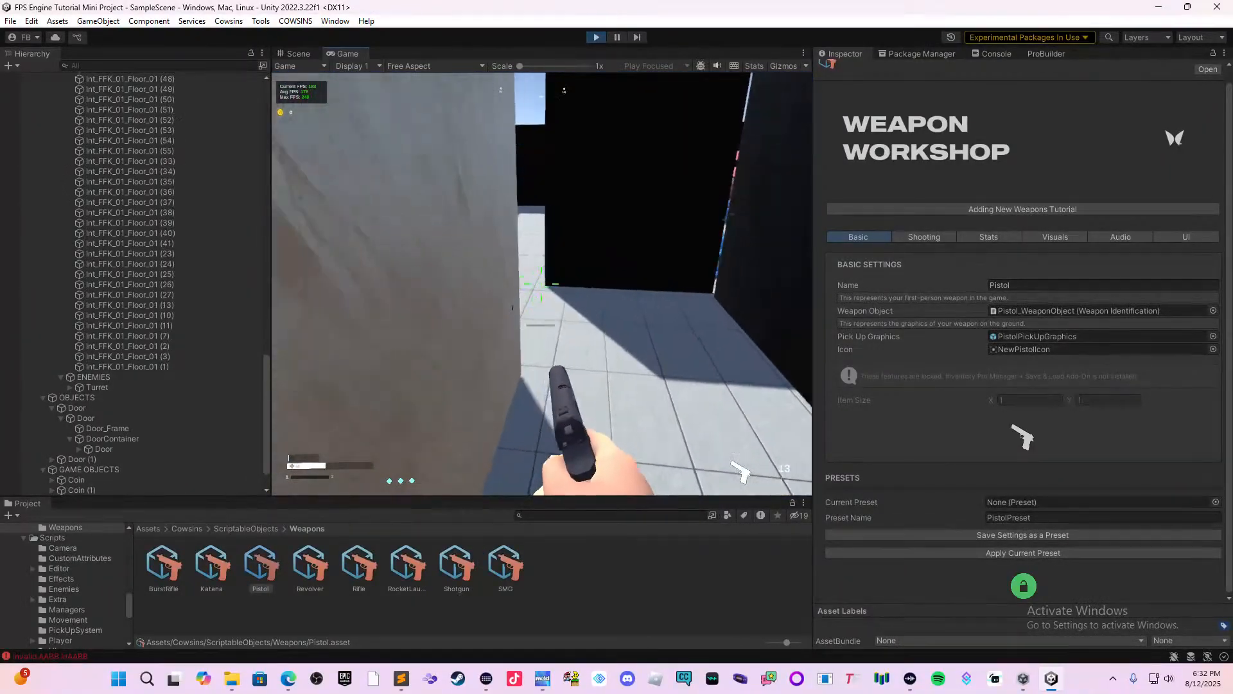
key("w")
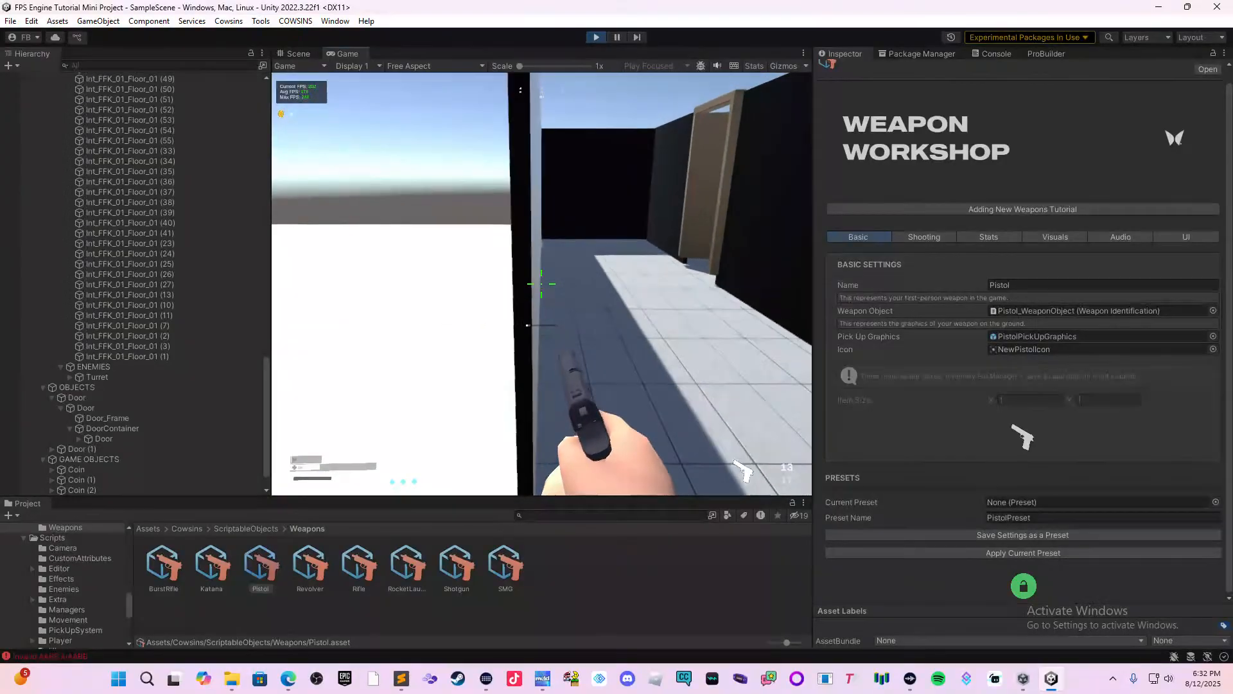
key("r")
key("w")
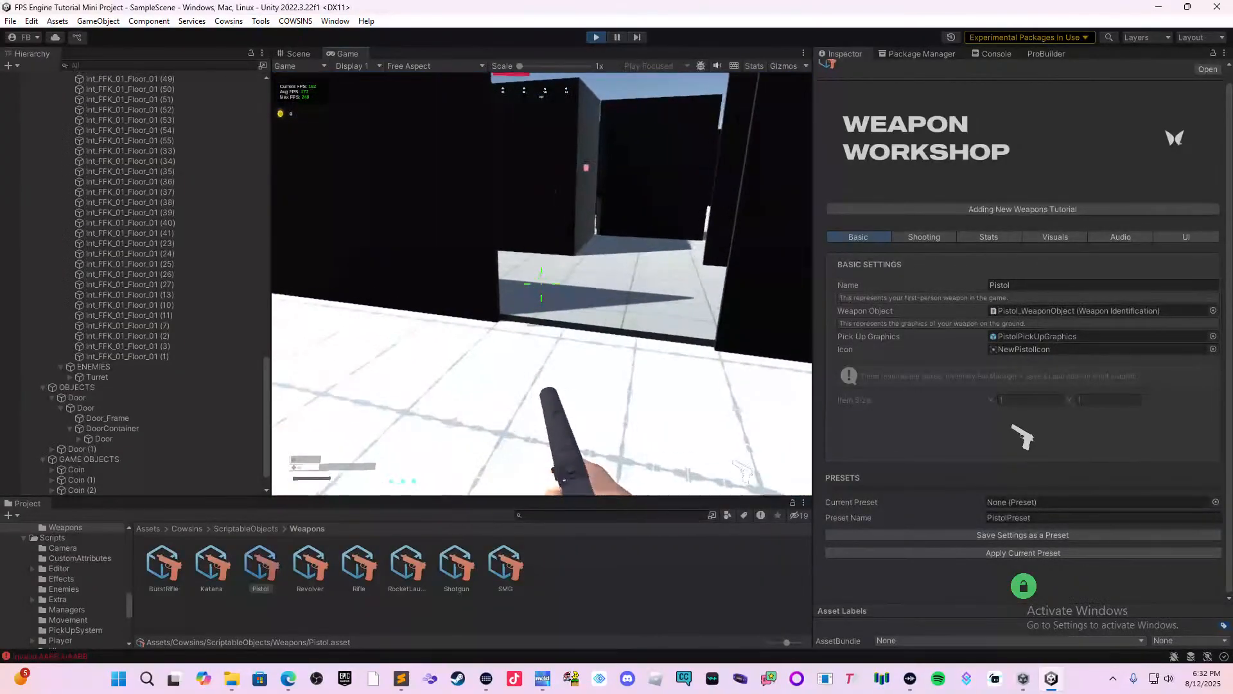
Fire at the second bot through the open doorway and end the playtest.
key("w")
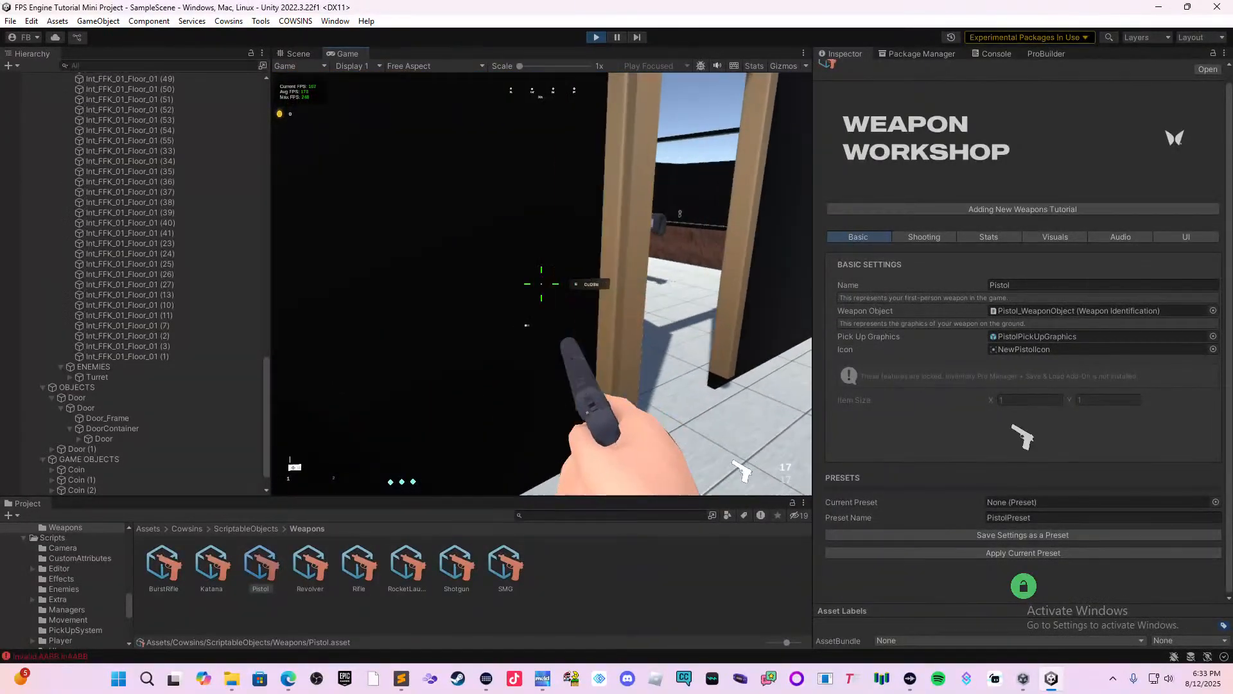
left_click(542, 284)
left_click(541, 284)
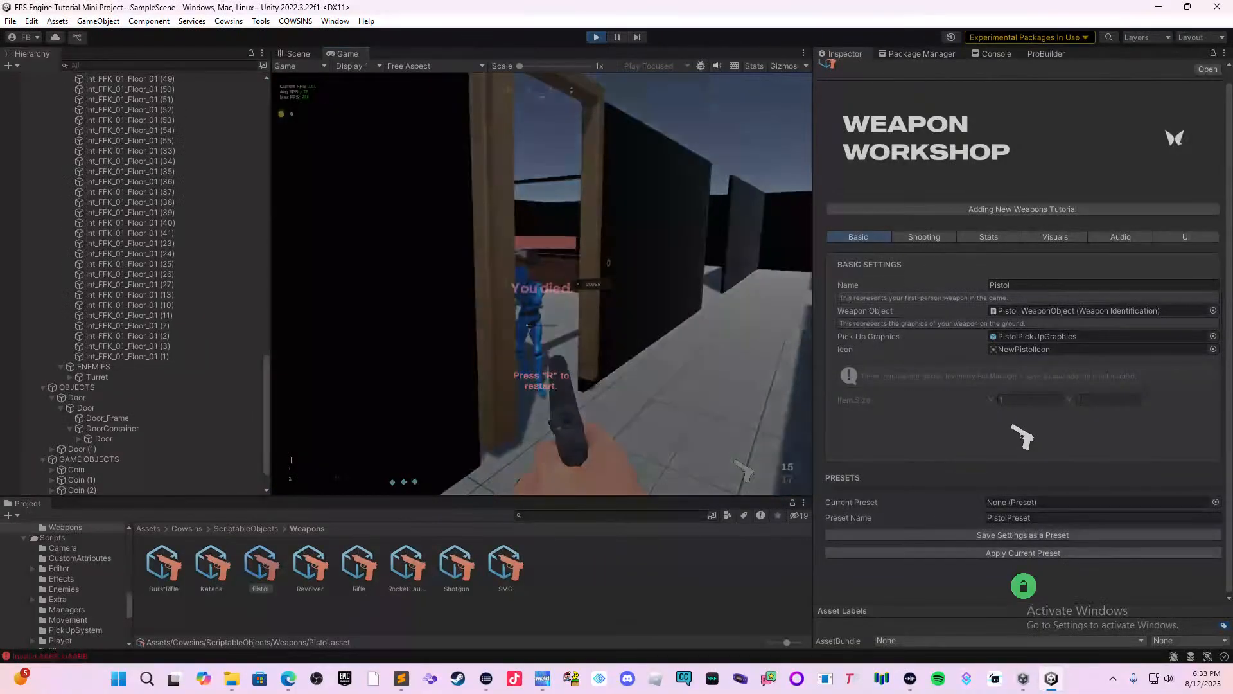
key("Escape")
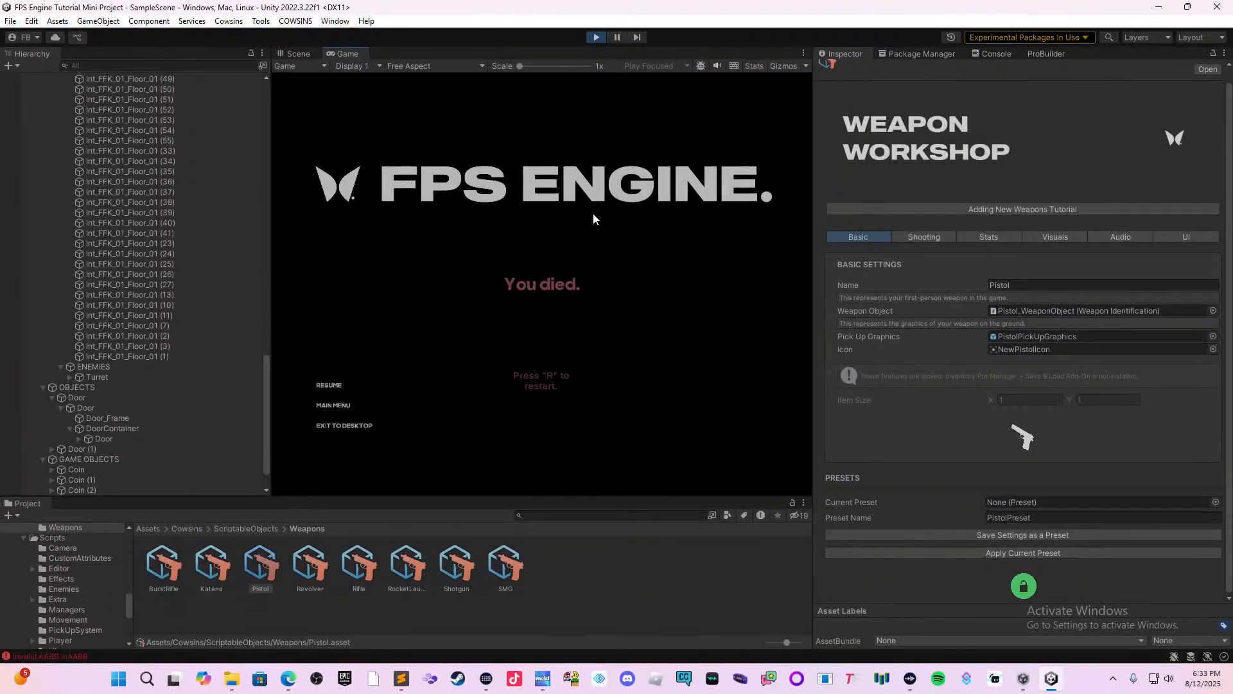
left_click(593, 38)
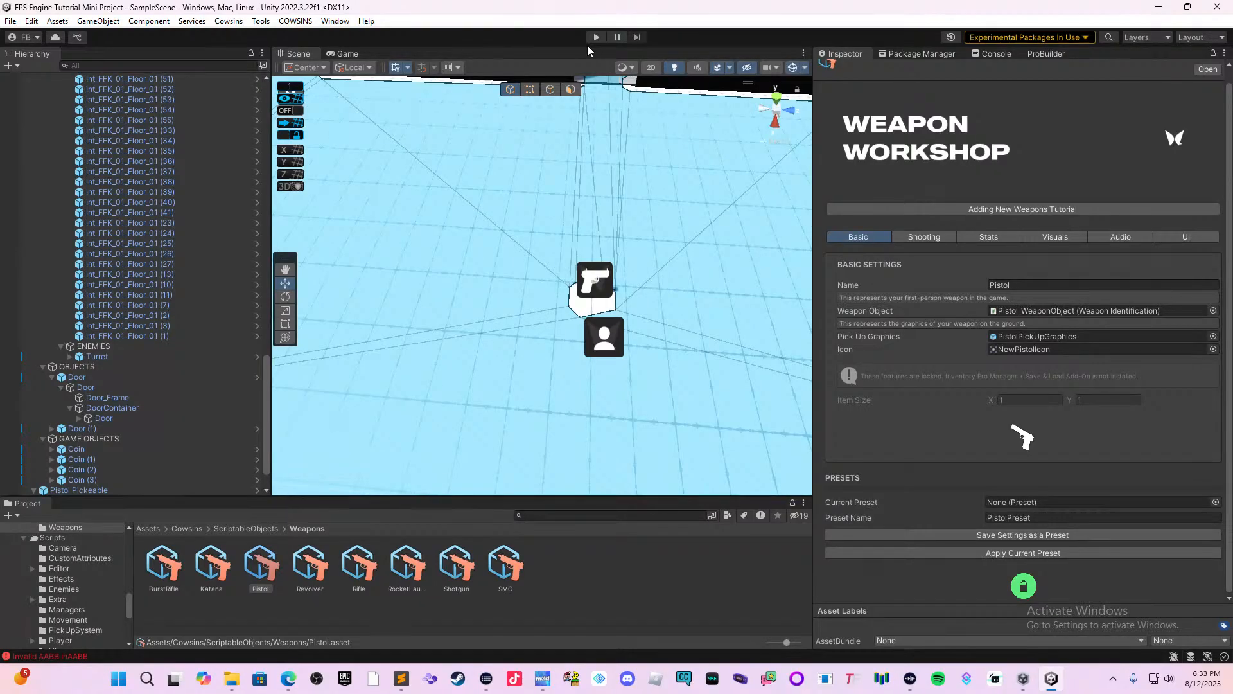
Duplicate the short divider wall near the turret room and move the copy to X 0.78 at the window's other end.
scroll(677, 191, "down", 10)
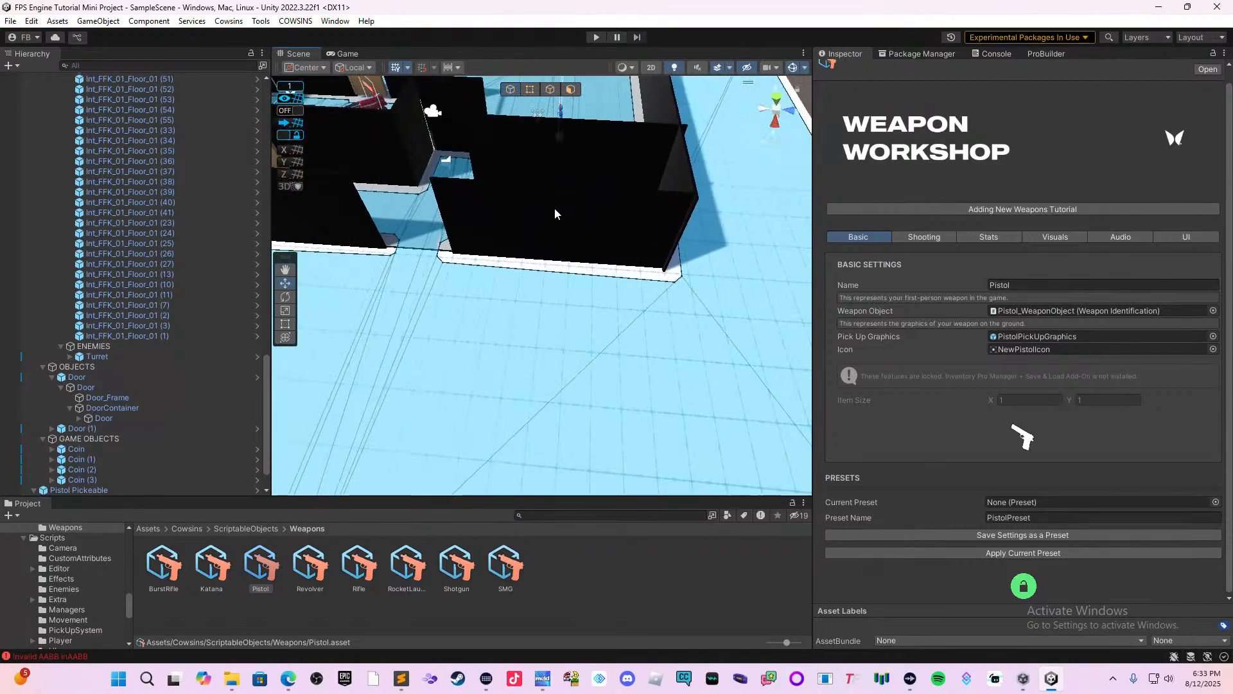
middle_click_drag(639, 312, 541, 424)
middle_click_drag(610, 346, 630, 425)
scroll(560, 431, "up", 2)
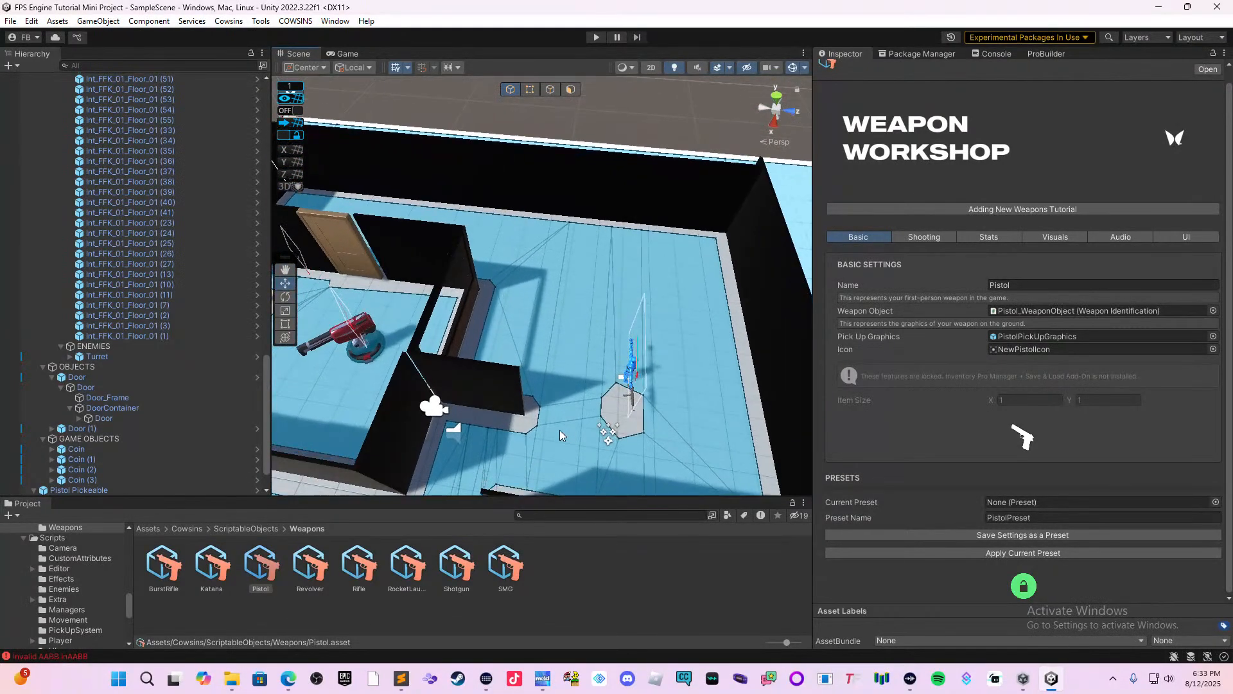
left_click(517, 391)
key("ctrl+d")
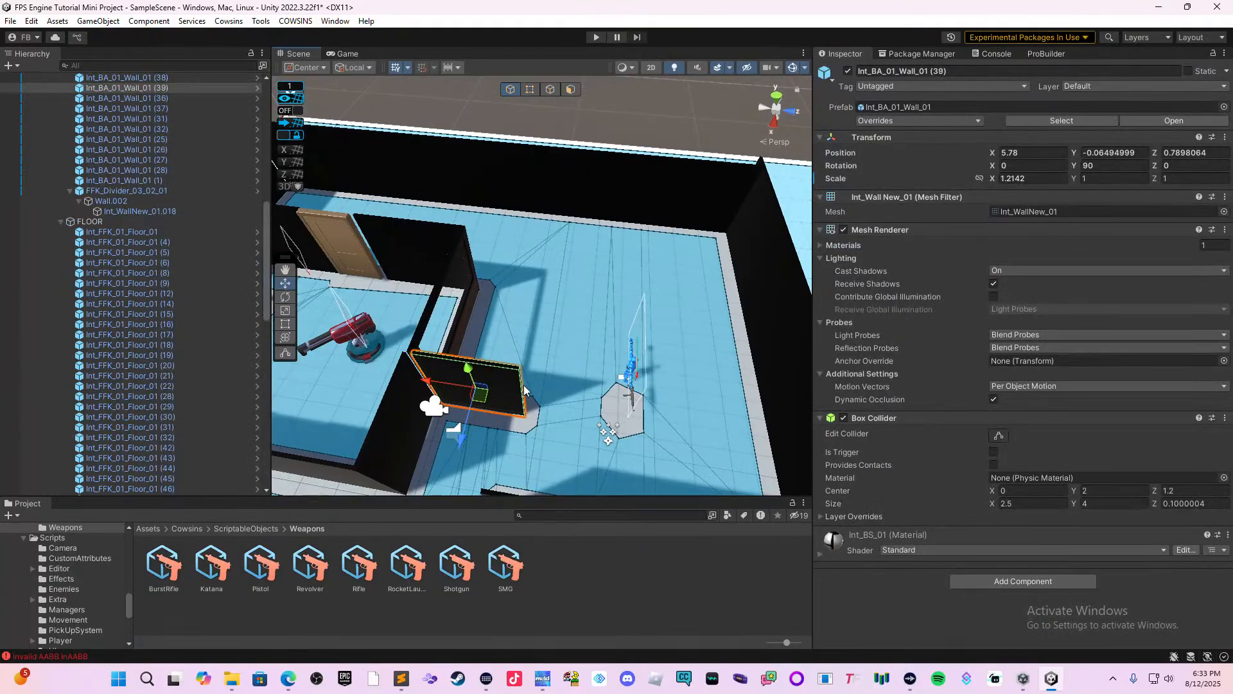
left_click_drag(458, 422, 514, 311)
Duplicate the new divider wall and slide the copy along its length to extend the partition into the bot's room.
middle_click_drag(569, 322, 516, 337)
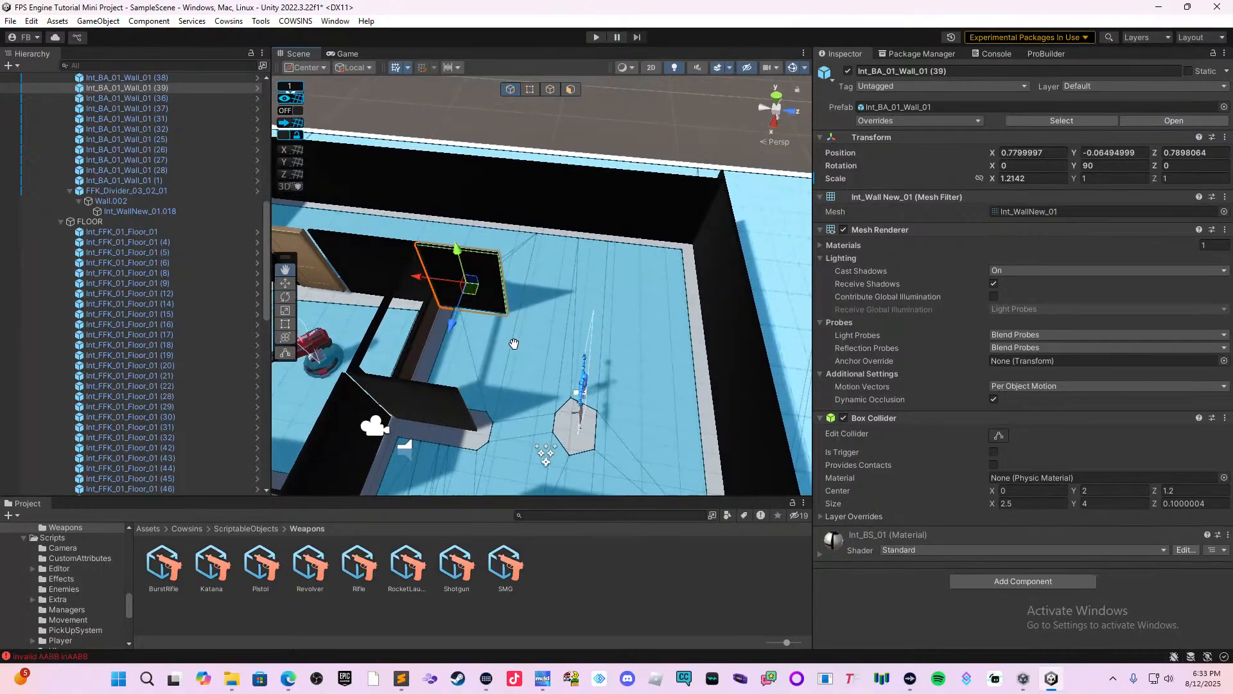
right_click_drag(526, 339, 442, 338)
middle_click_drag(617, 339, 576, 354)
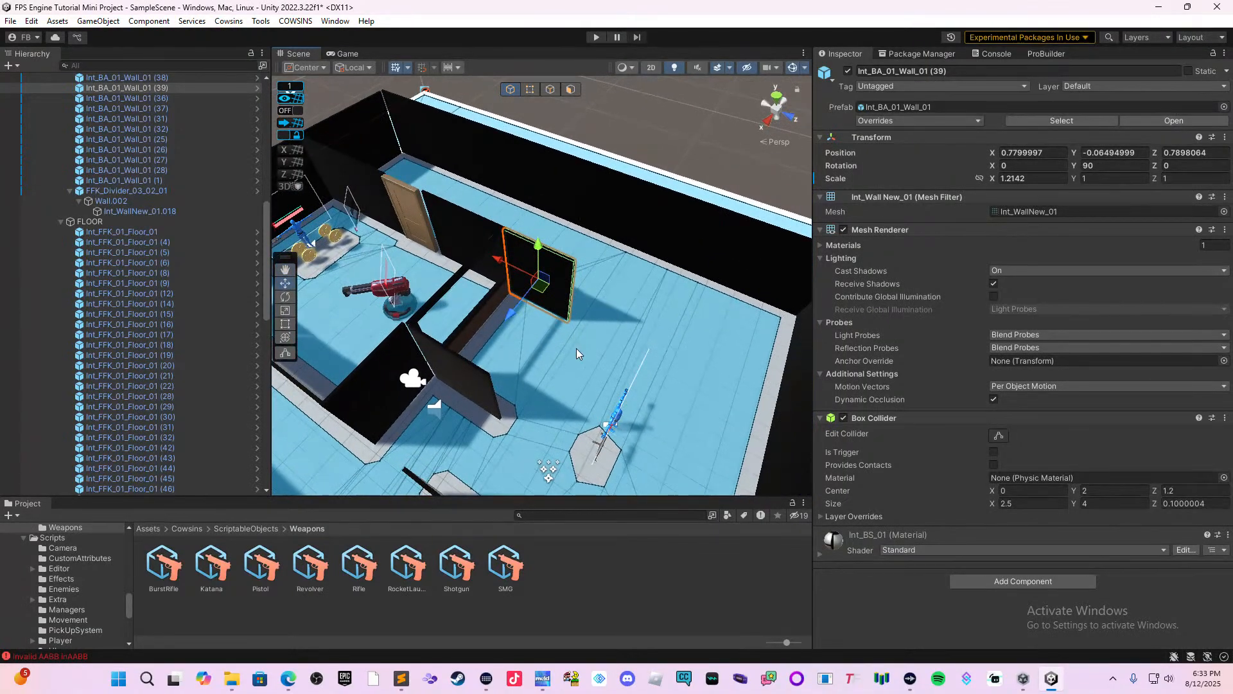
key("ctrl+d")
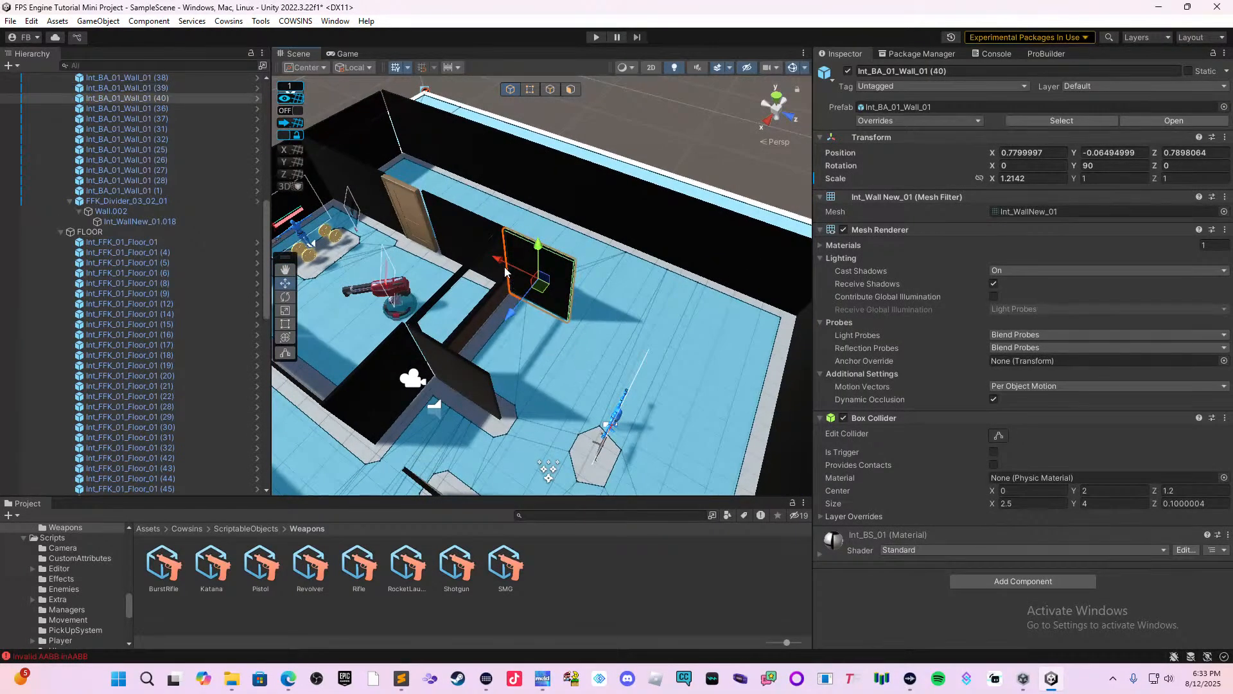
left_click_drag(505, 272, 565, 312)
Open the PowerUps prefab folder inside Cowsins/Prefabs/DragAndDropExtras.
left_click(474, 391)
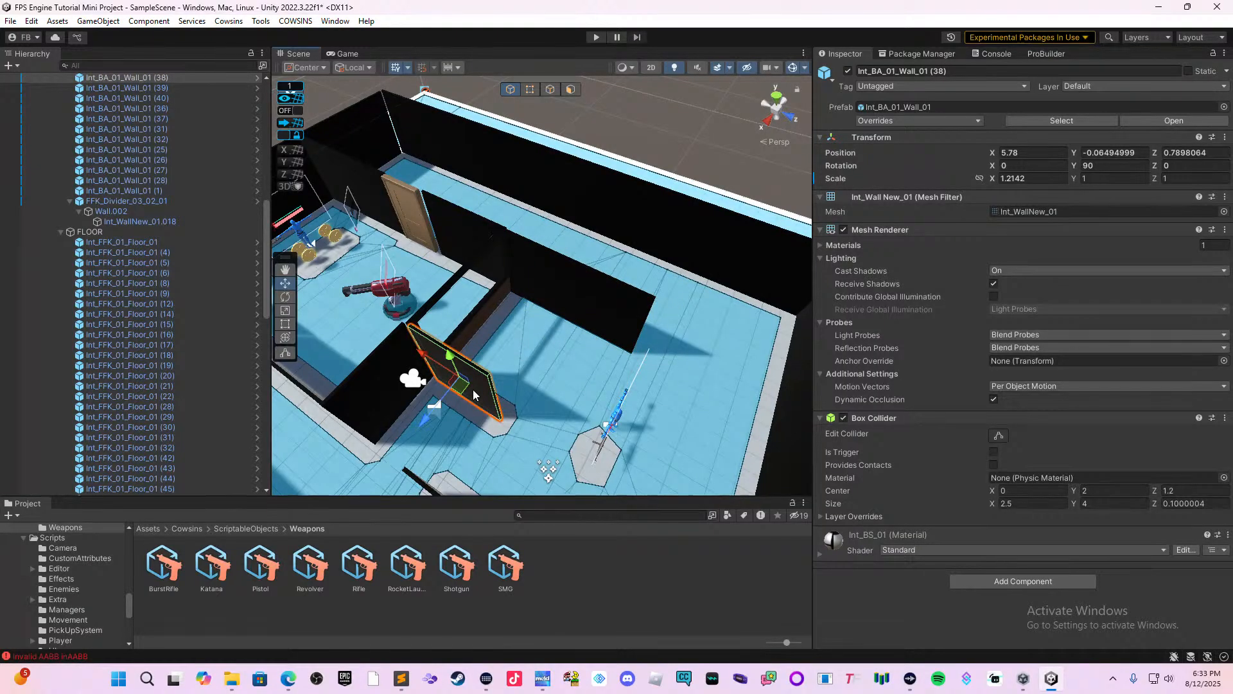
middle_click_drag(571, 370, 594, 403)
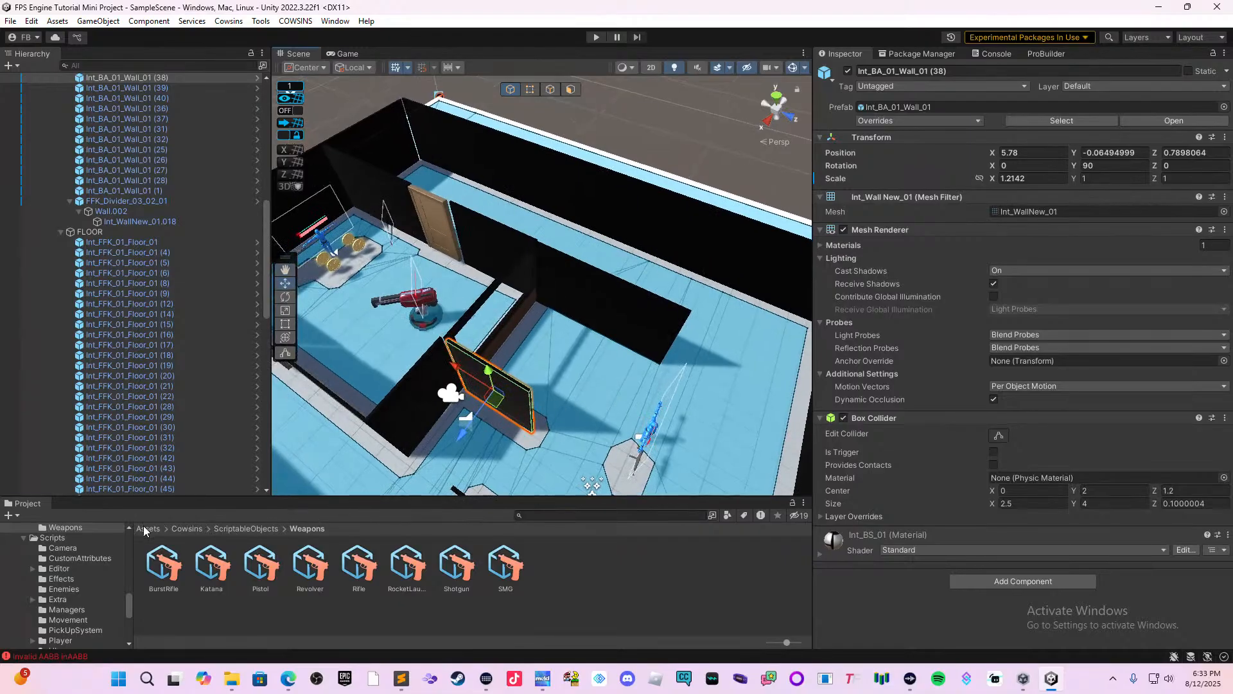
left_click(186, 528)
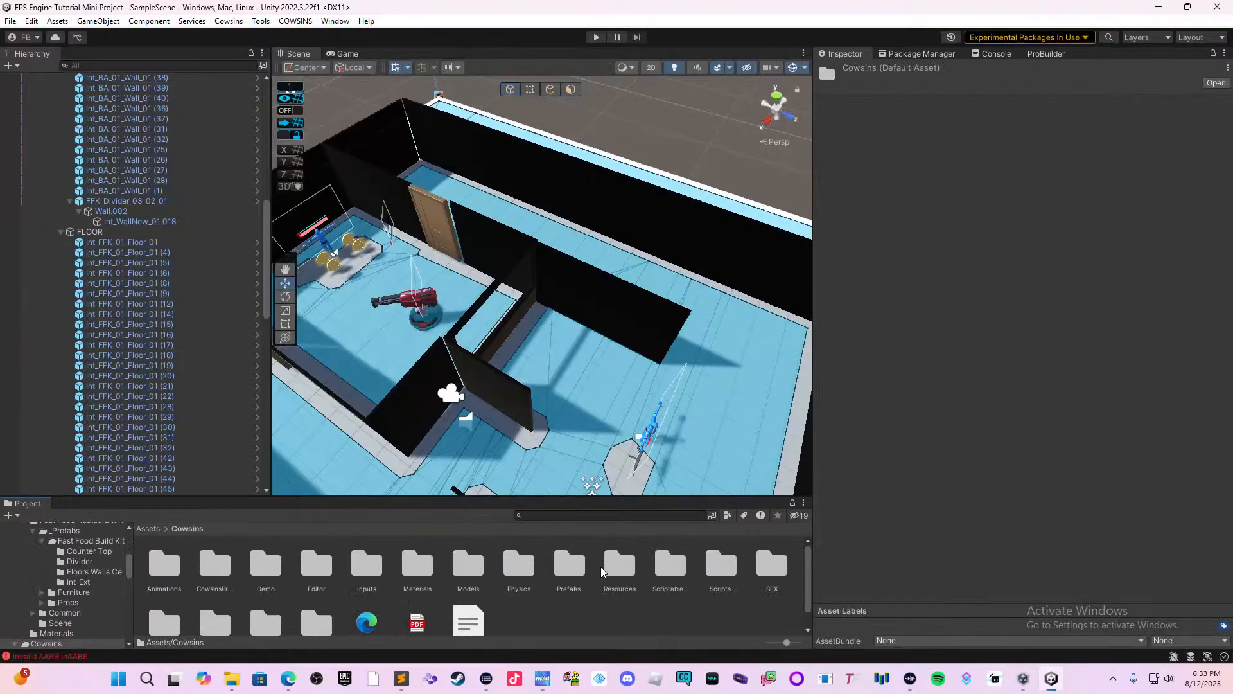
double_click(569, 564)
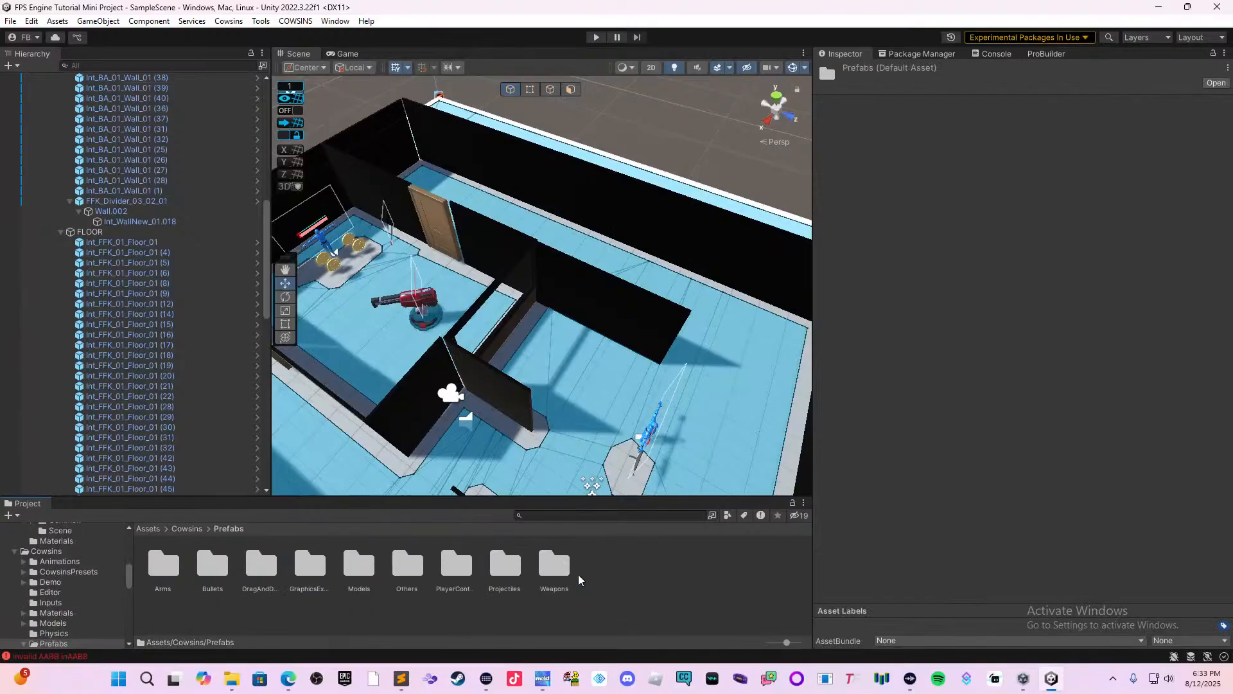
double_click(259, 571)
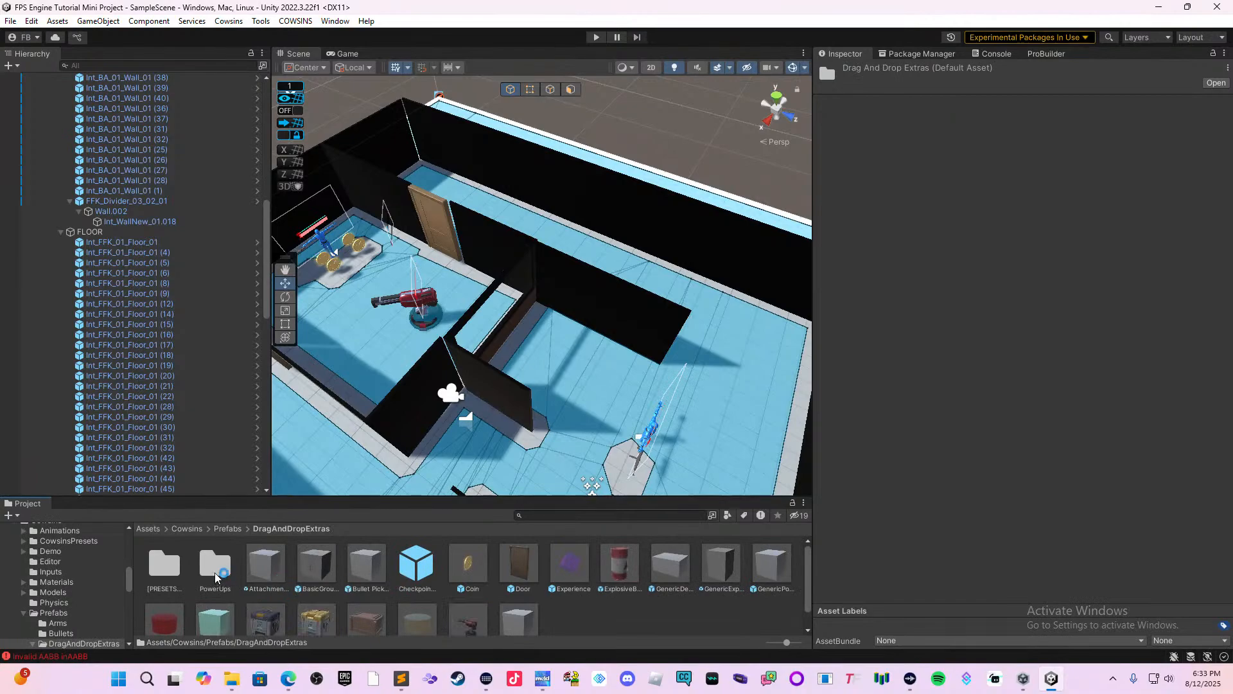
double_click(214, 566)
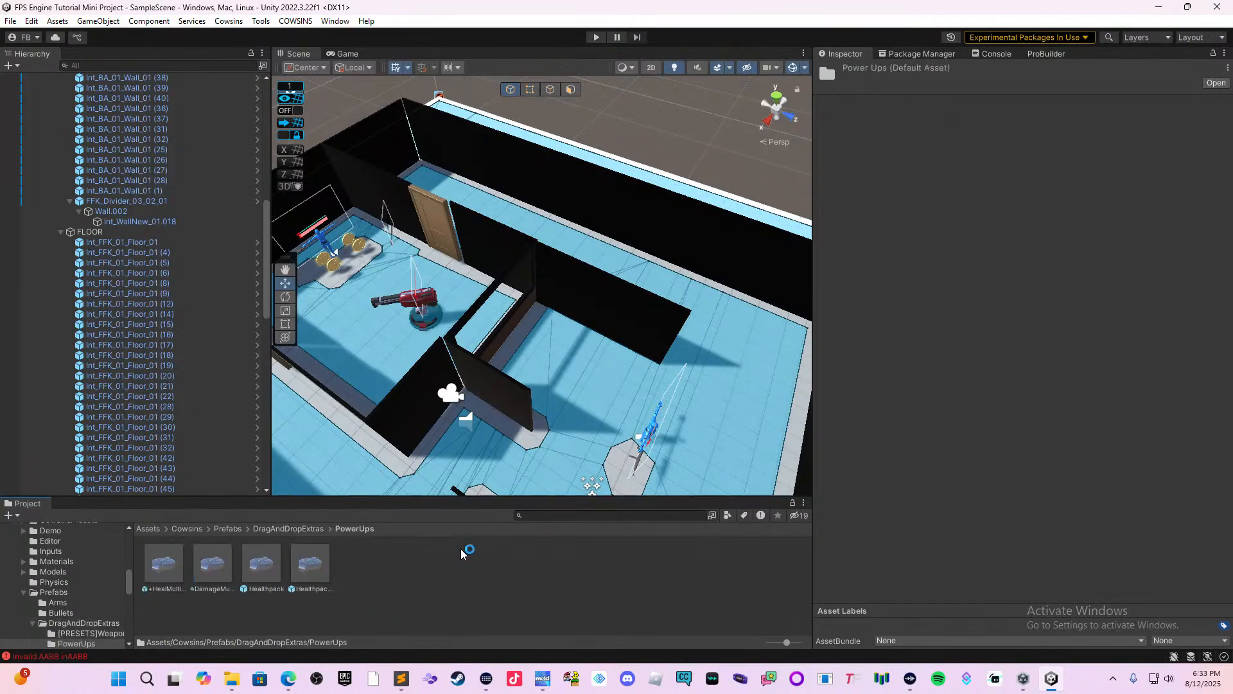
Place the HealthpackNoRegen prefab on the floor beside the window, in the corner formed by the new partition walls.
right_click_drag(538, 467, 548, 453)
key("w")
left_click(320, 564)
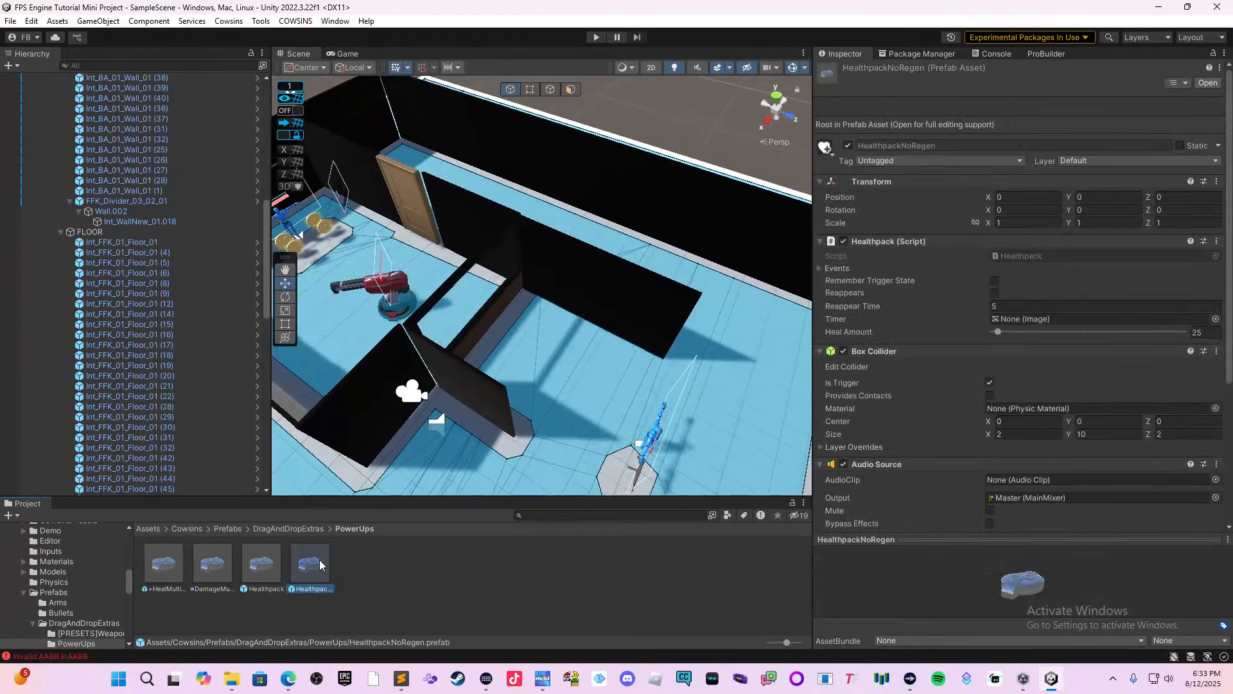
left_click_drag(552, 331, 556, 288)
left_click_drag(524, 339, 510, 364)
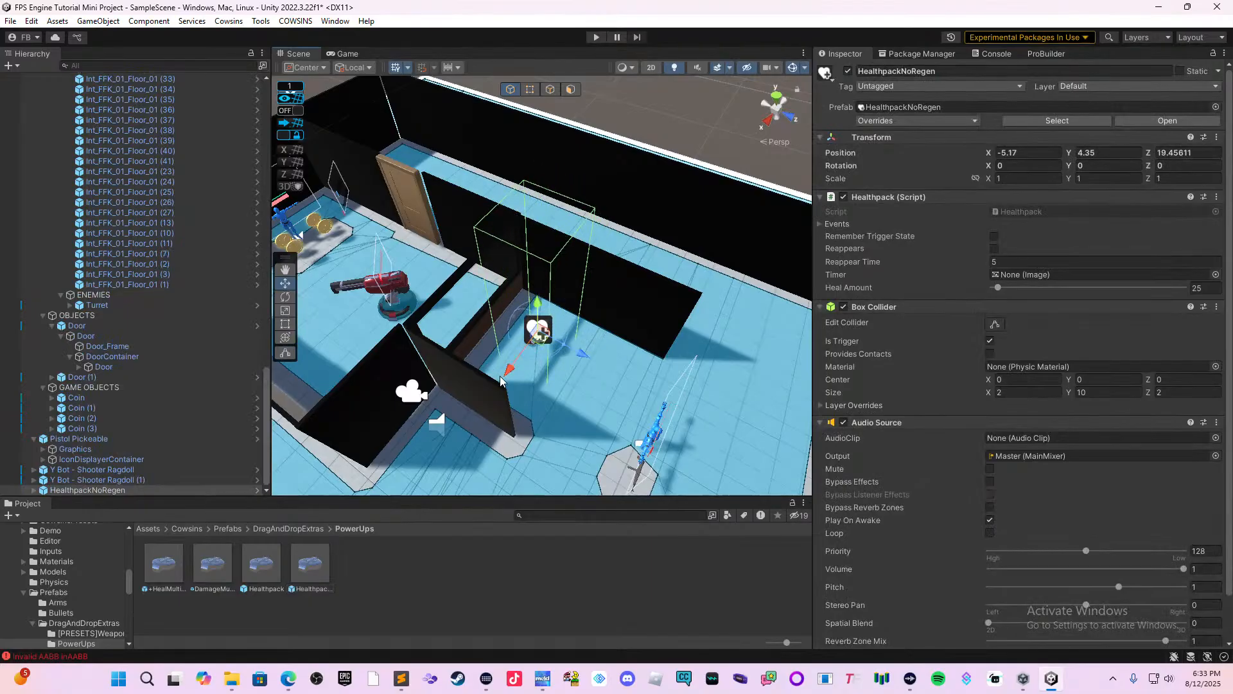
Lower the health pack vertically to Y 3.515 so it sits closer to the floor.
scroll(512, 379, "up", 3)
scroll(514, 396, "up", 5)
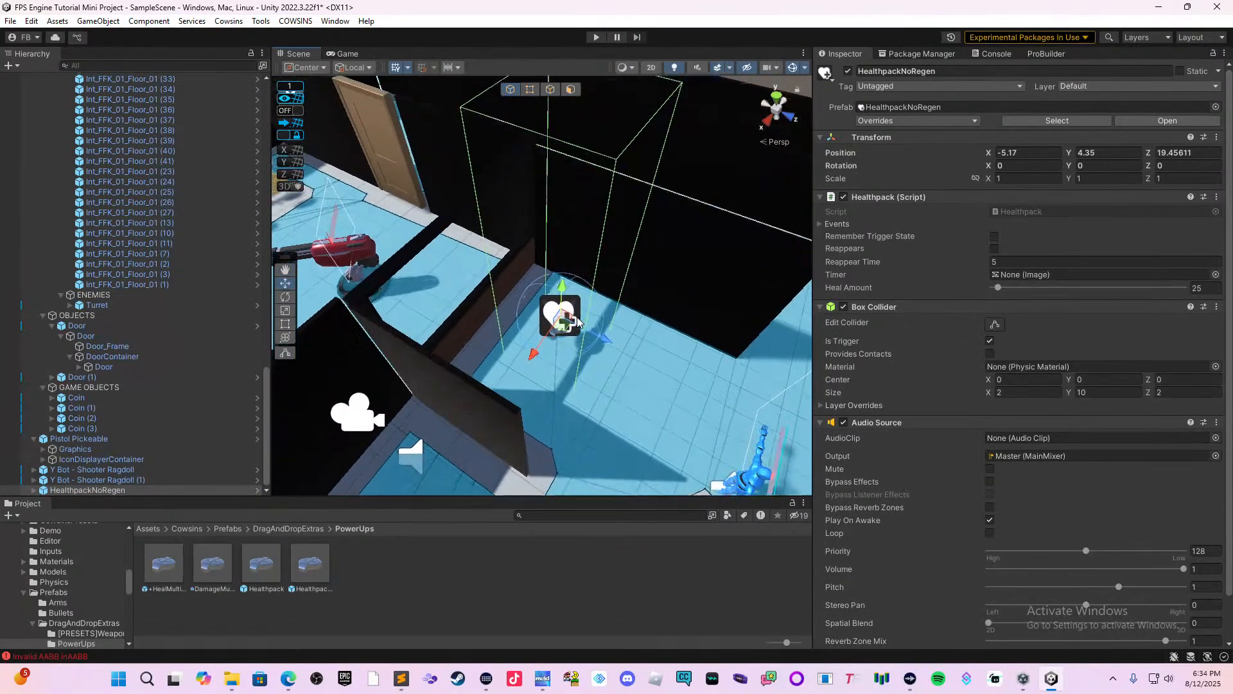
scroll(537, 414, "up", 5)
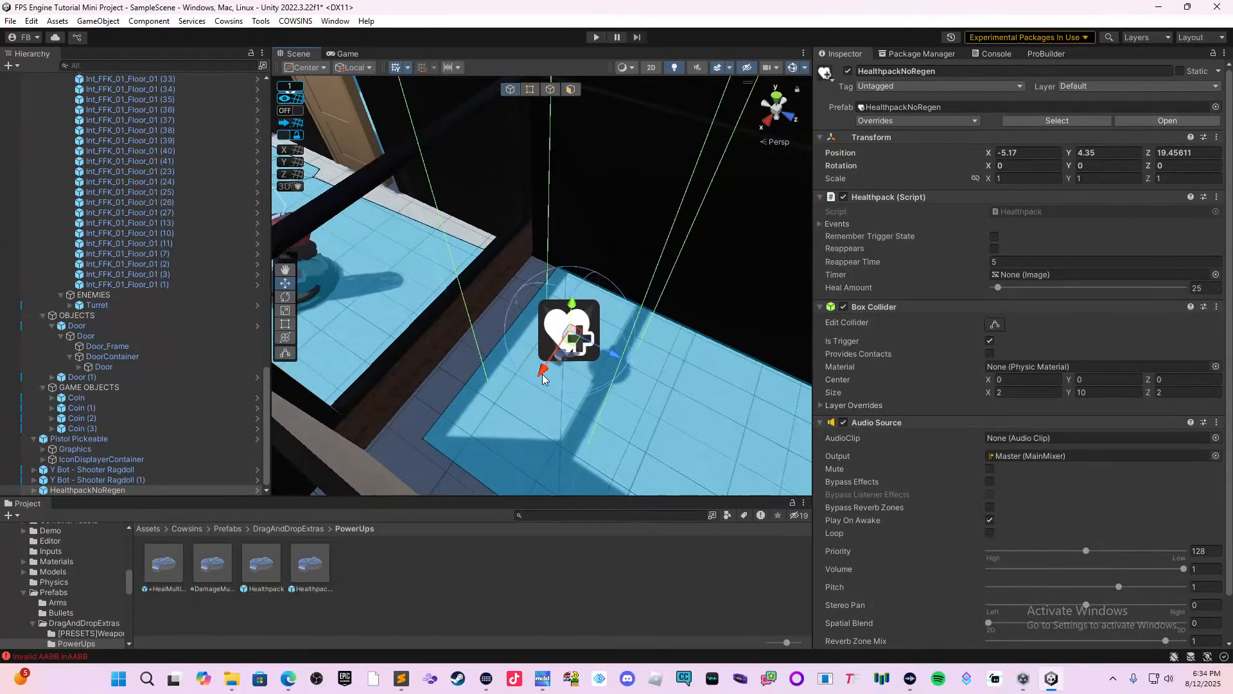
right_click_drag(573, 369, 597, 371)
scroll(586, 386, "up", 3)
middle_click_drag(544, 408, 598, 298)
scroll(587, 353, "up", 3)
scroll(576, 366, "up", 3)
scroll(590, 372, "up", 2)
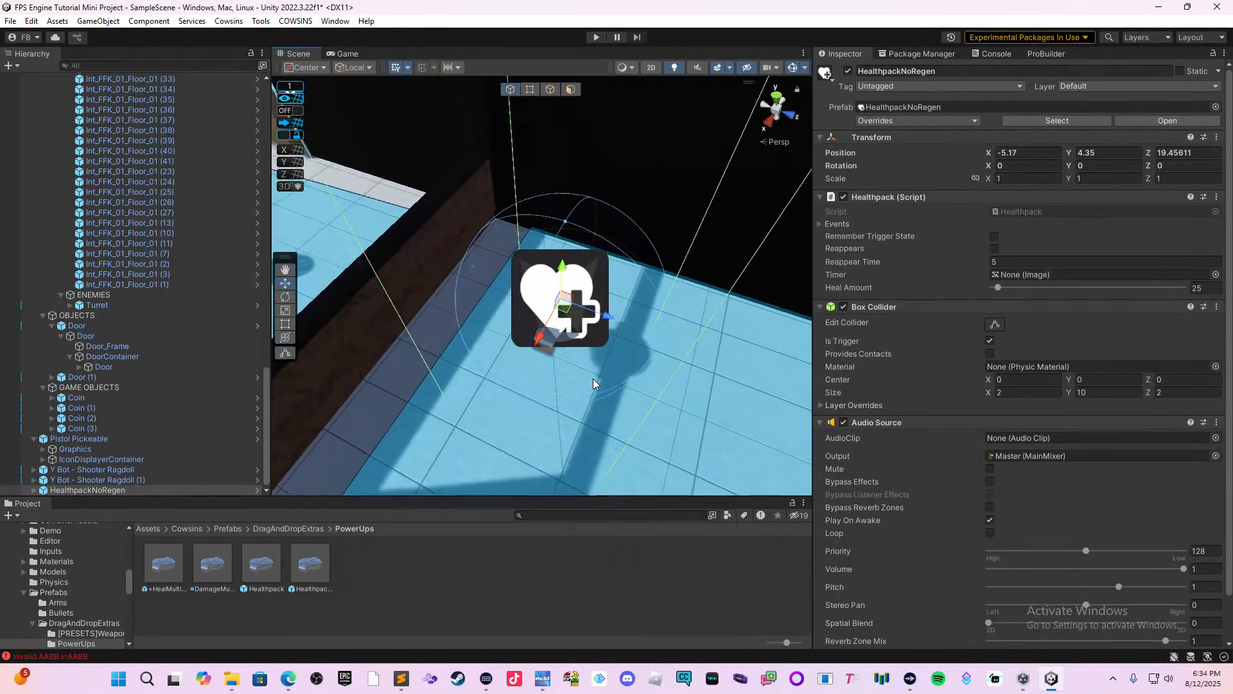
scroll(593, 354, "up", 1)
mouse_move(557, 275)
left_mouse_down()
mouse_move(553, 262)
mouse_move(550, 321)
left_mouse_up()
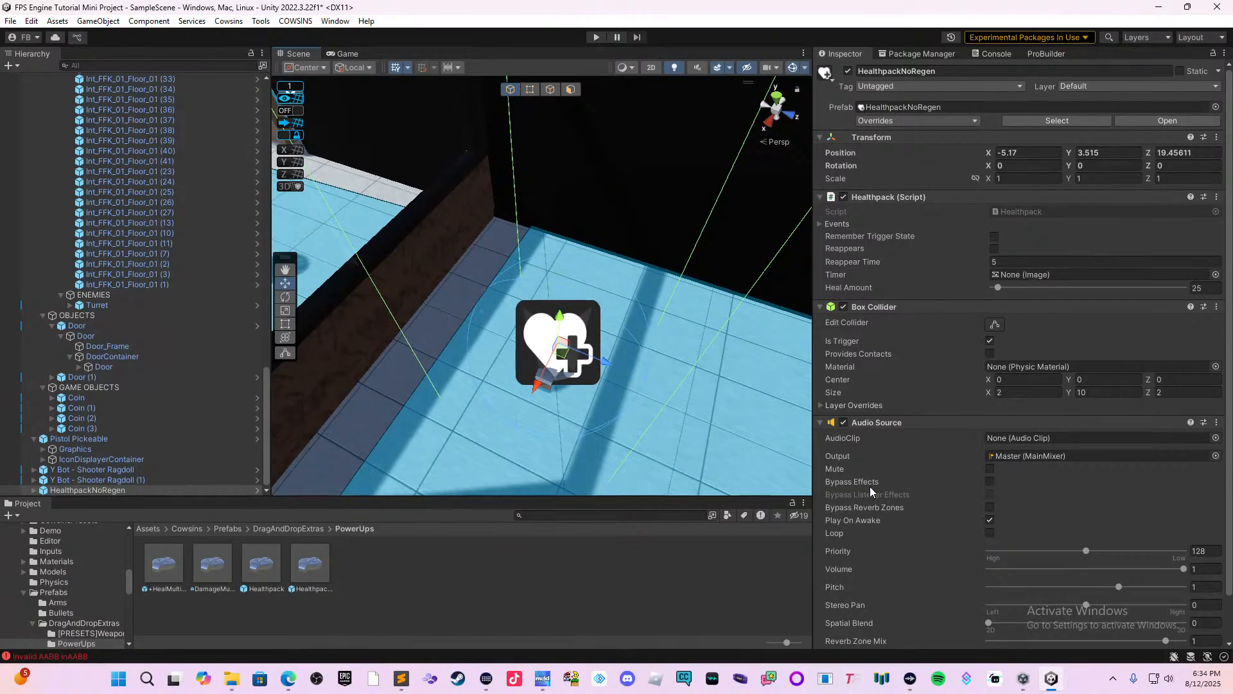
Check the health pack's event lists and set its Heal Amount to 15.
left_click(837, 225)
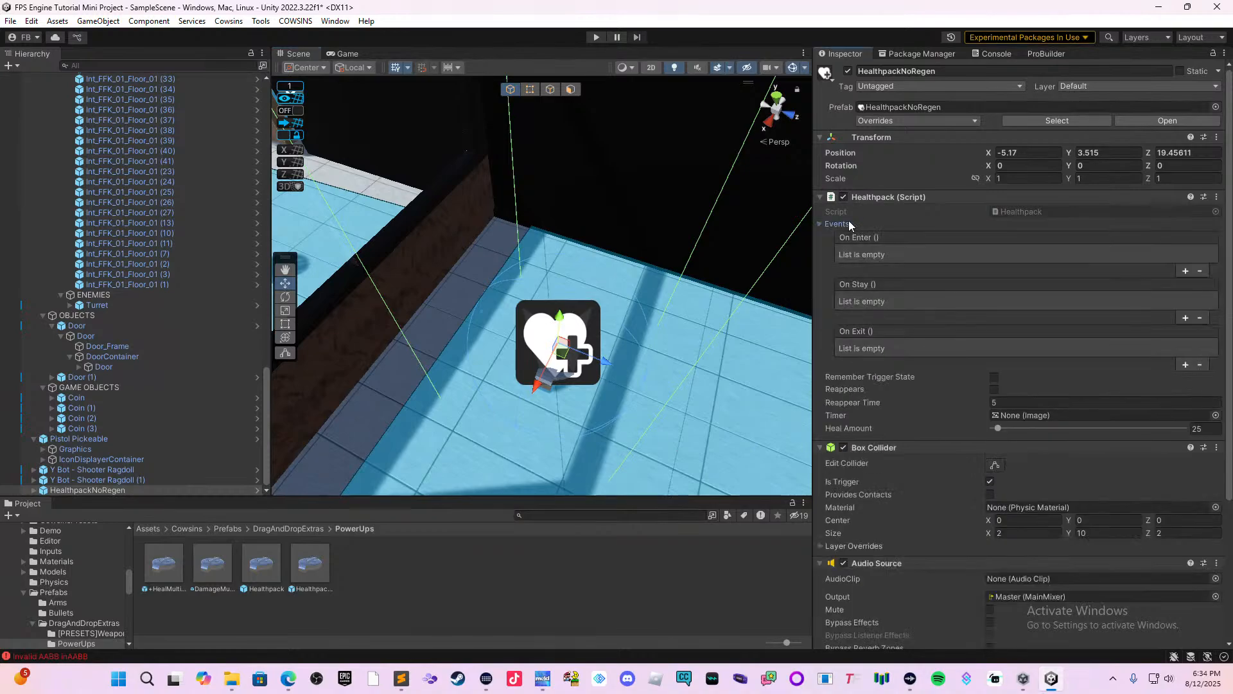
left_click(837, 225)
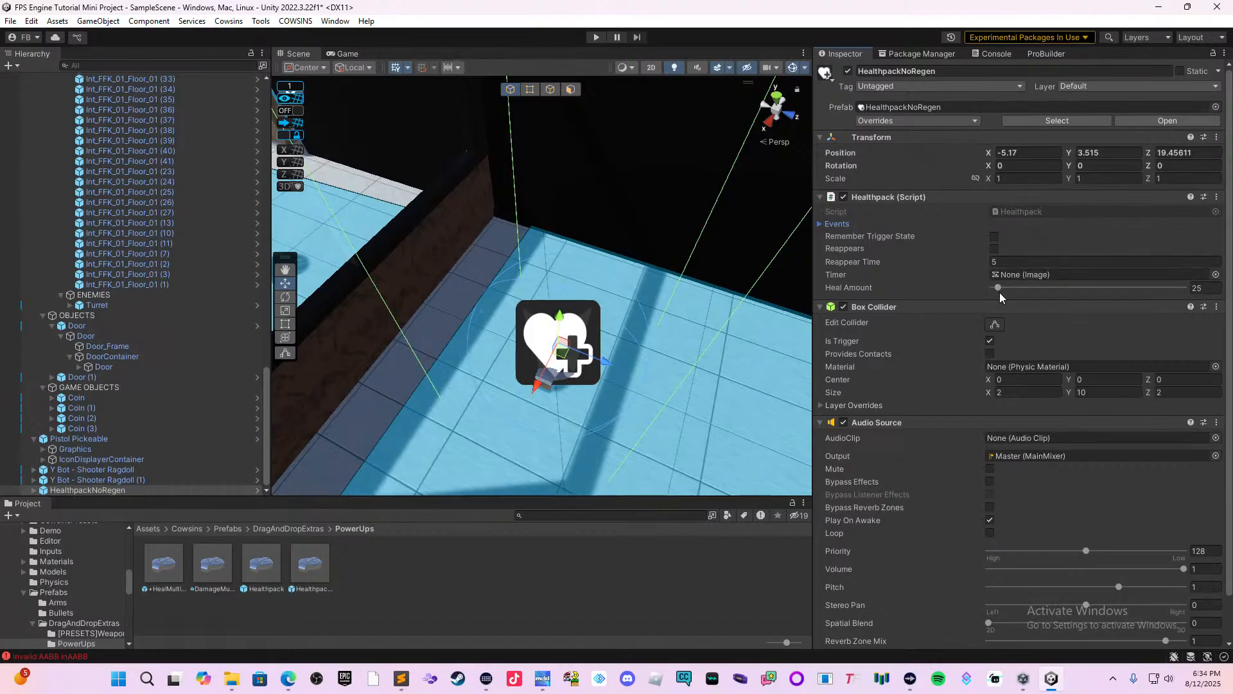
left_click(1198, 287)
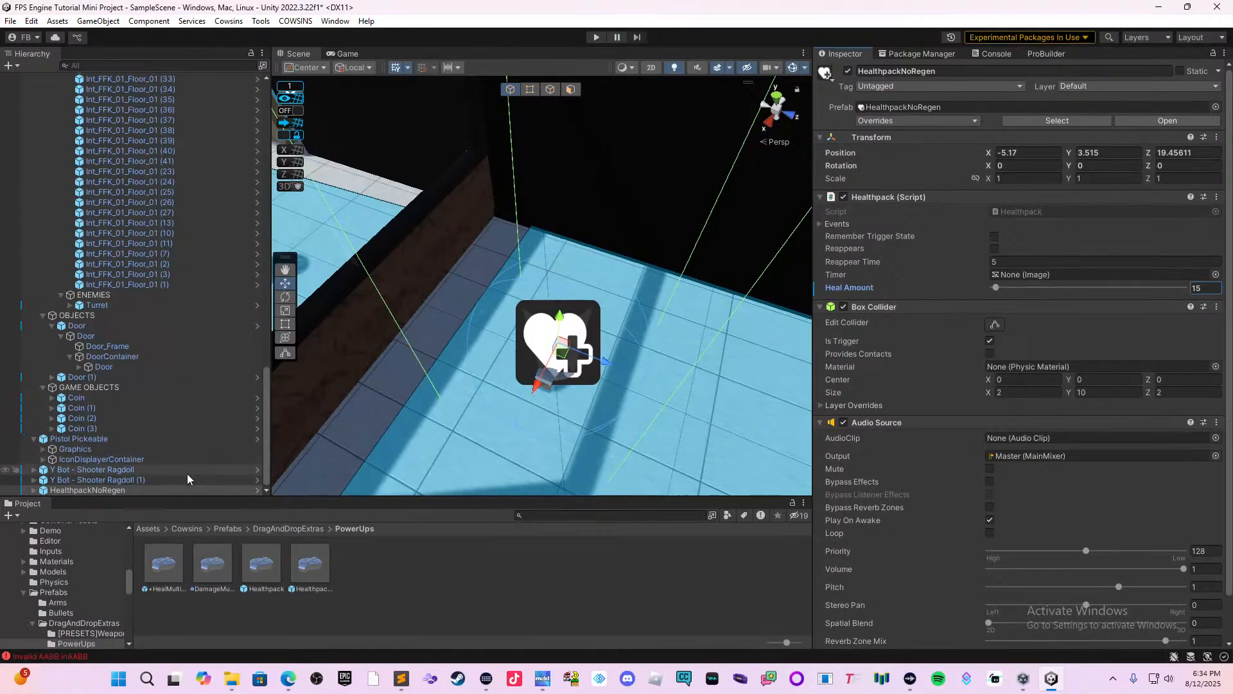
Parent the health pack under GAME OBJECTS and both Y Bot shooter ragdolls under ENEMIES.
left_click(155, 490)
mouse_move(155, 491)
left_mouse_down()
mouse_move(150, 438)
mouse_move(190, 398)
mouse_move(164, 386)
left_mouse_up()
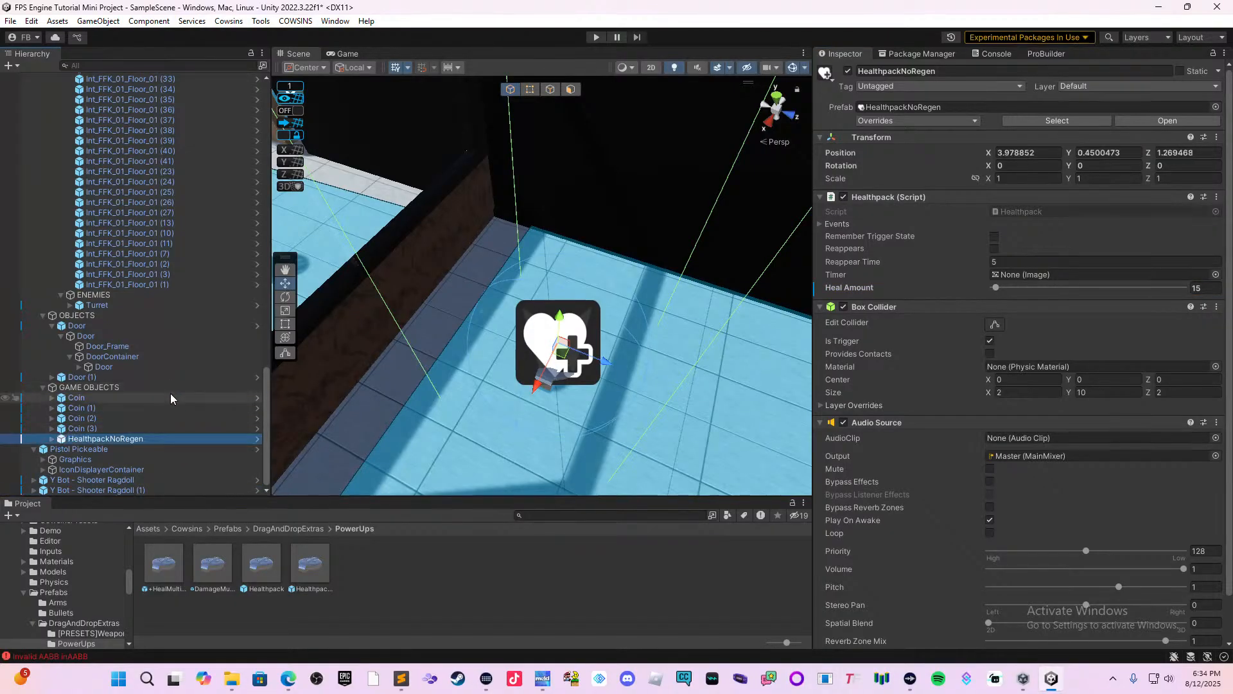
left_click(141, 480)
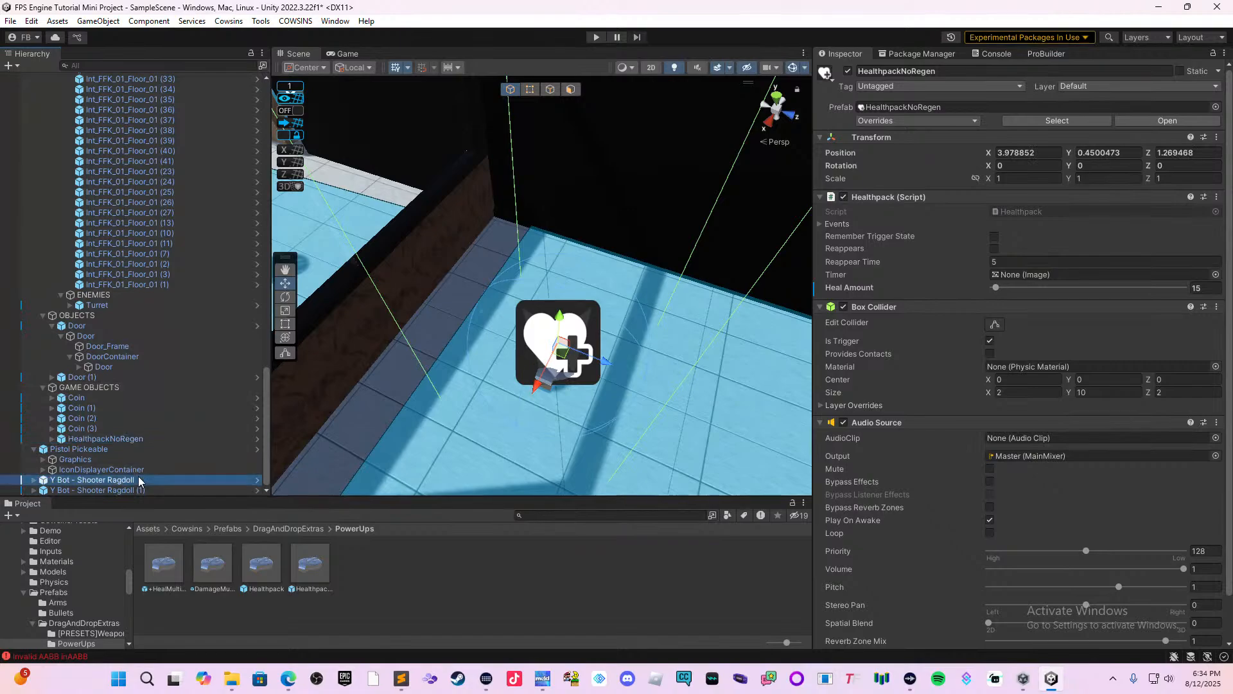
left_click(141, 491, "shift")
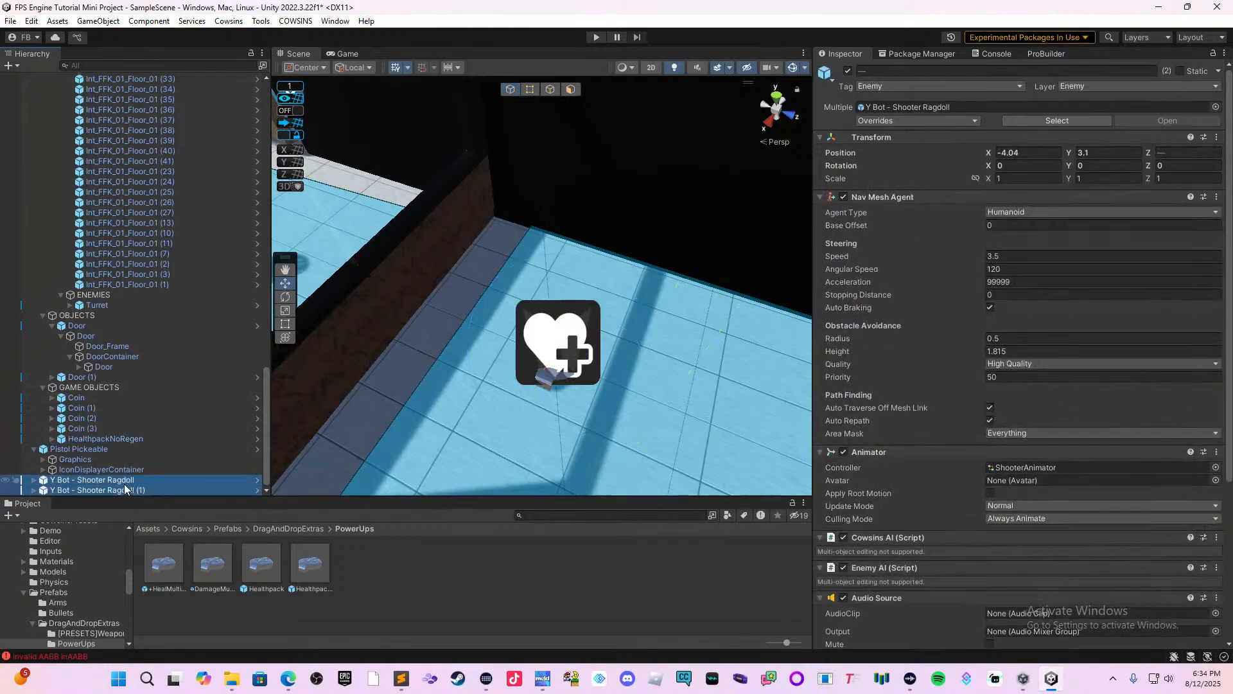
left_click_drag(120, 409, 113, 299)
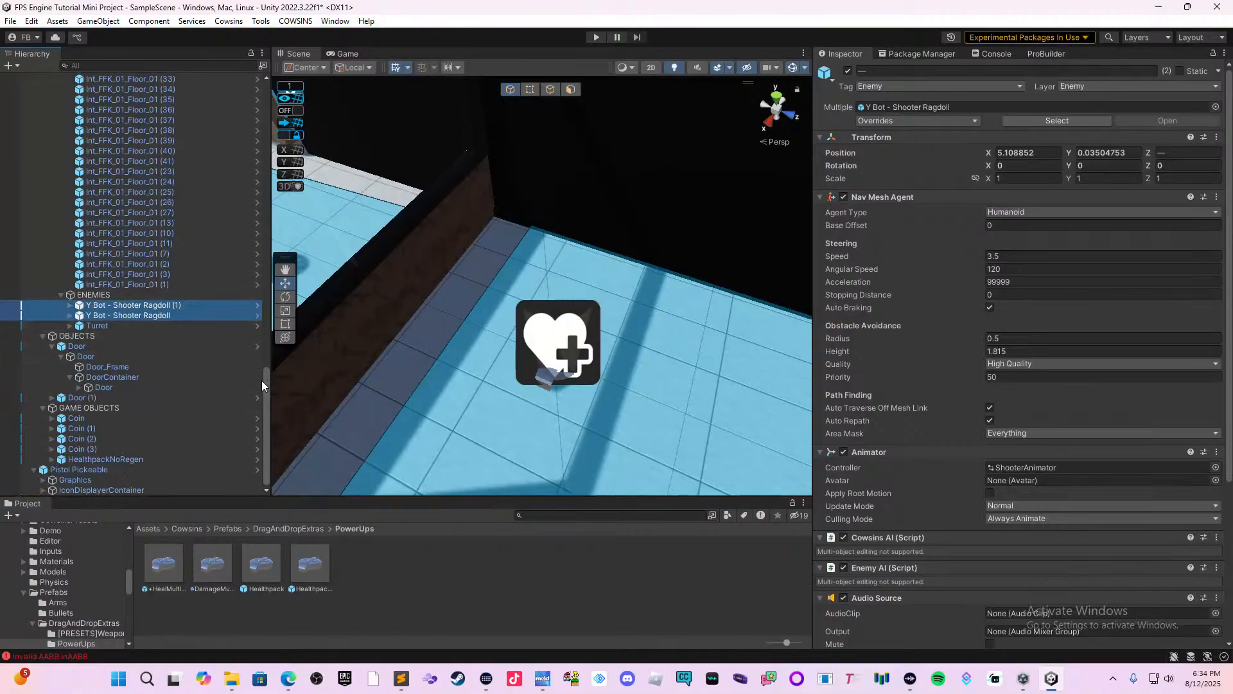
Select the health pack in the scene and save the scene.
left_click_drag(545, 385, 537, 374, "alt")
left_click(539, 374)
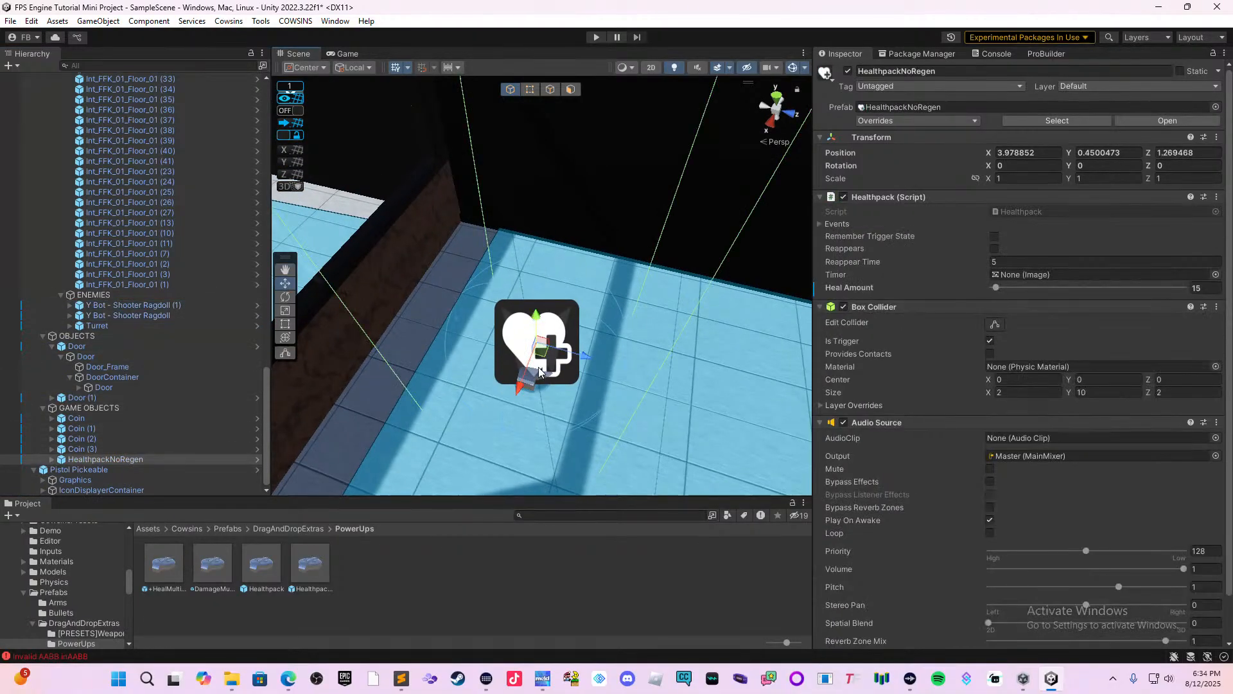
scroll(688, 338, "down", 1)
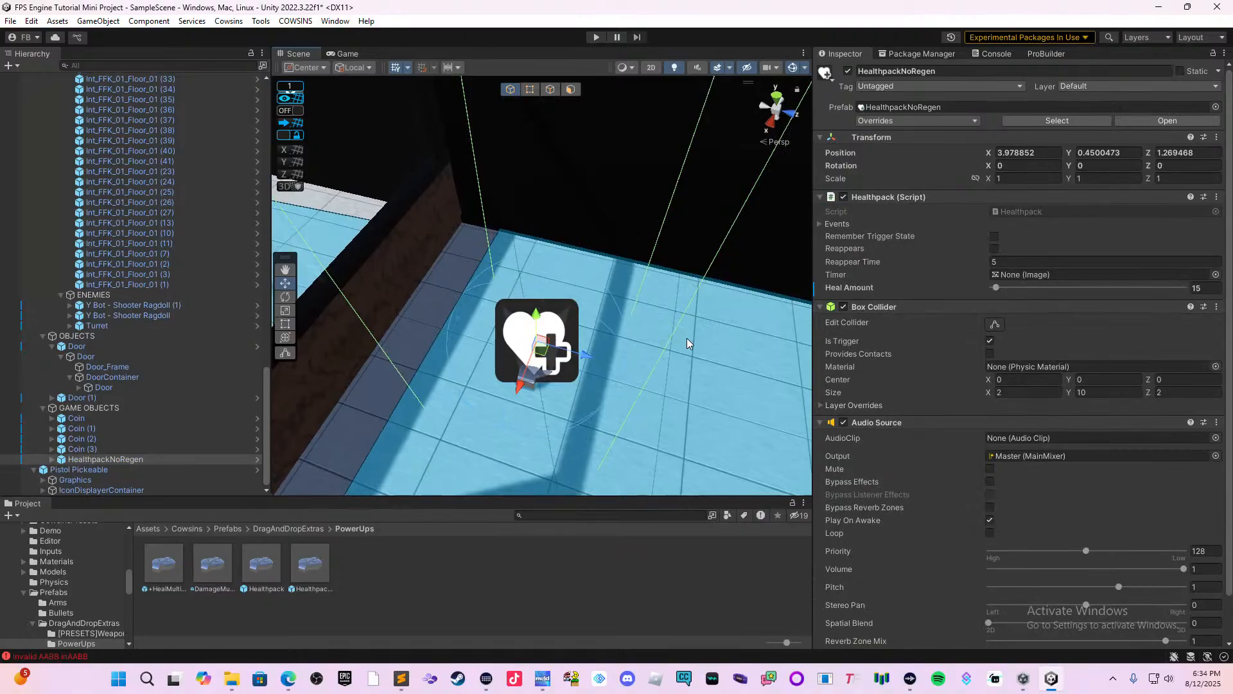
key("ctrl+s")
scroll(669, 321, "down", 1)
scroll(668, 321, "down", 1)
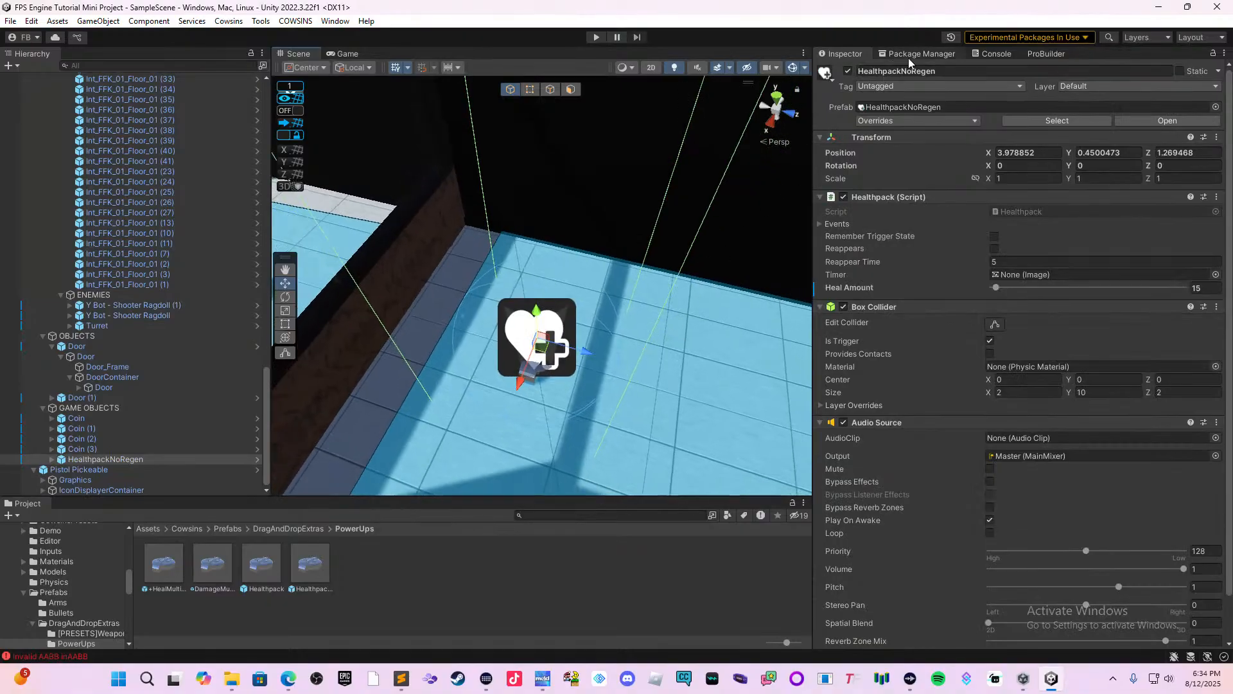
Start a playtest and pick up the pistol from the ground.
left_click(595, 37)
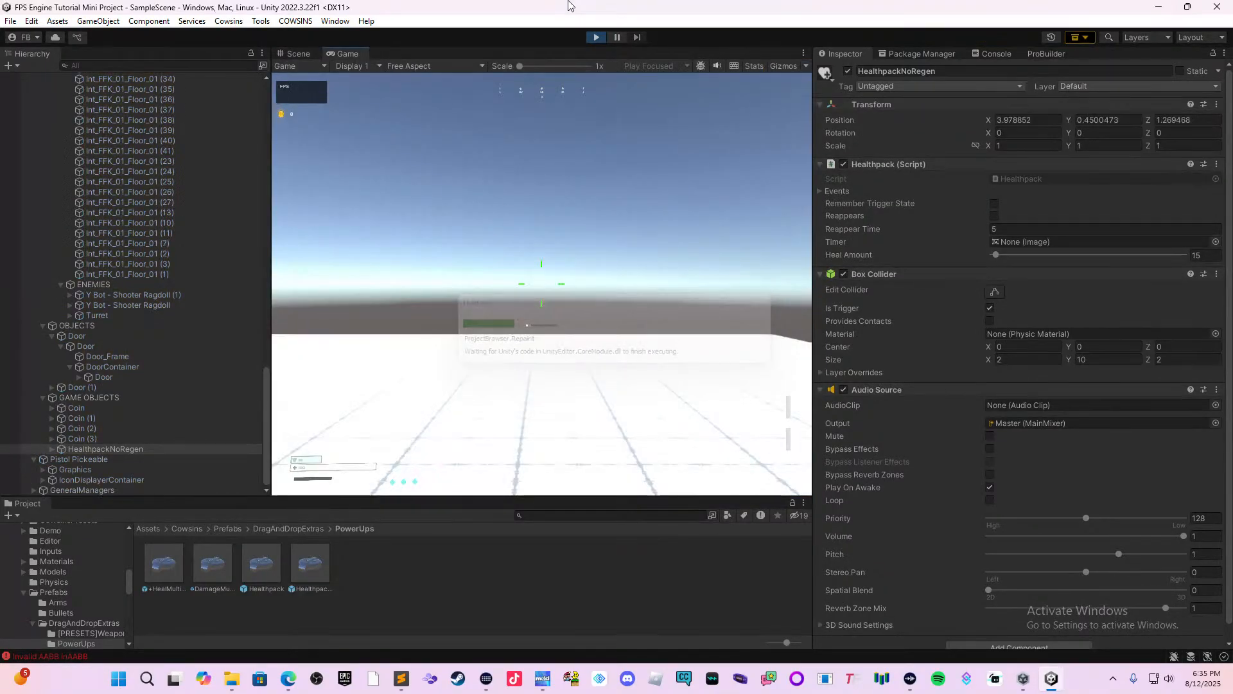
left_click(488, 122)
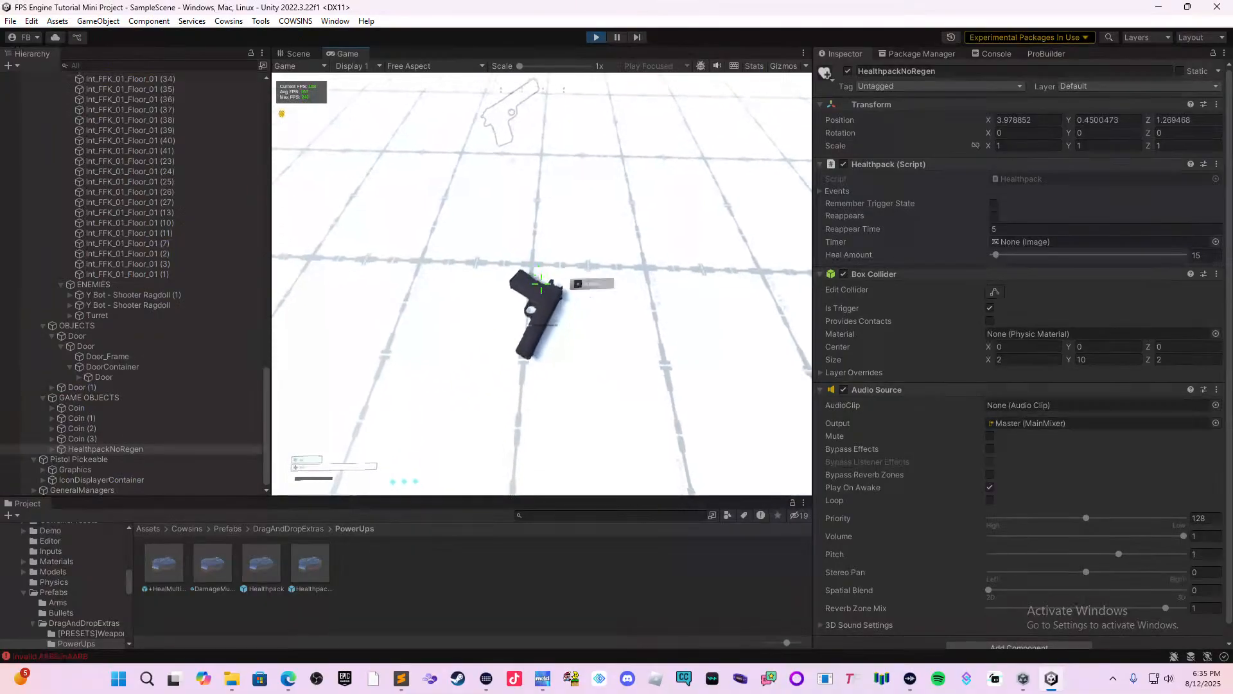
key("e")
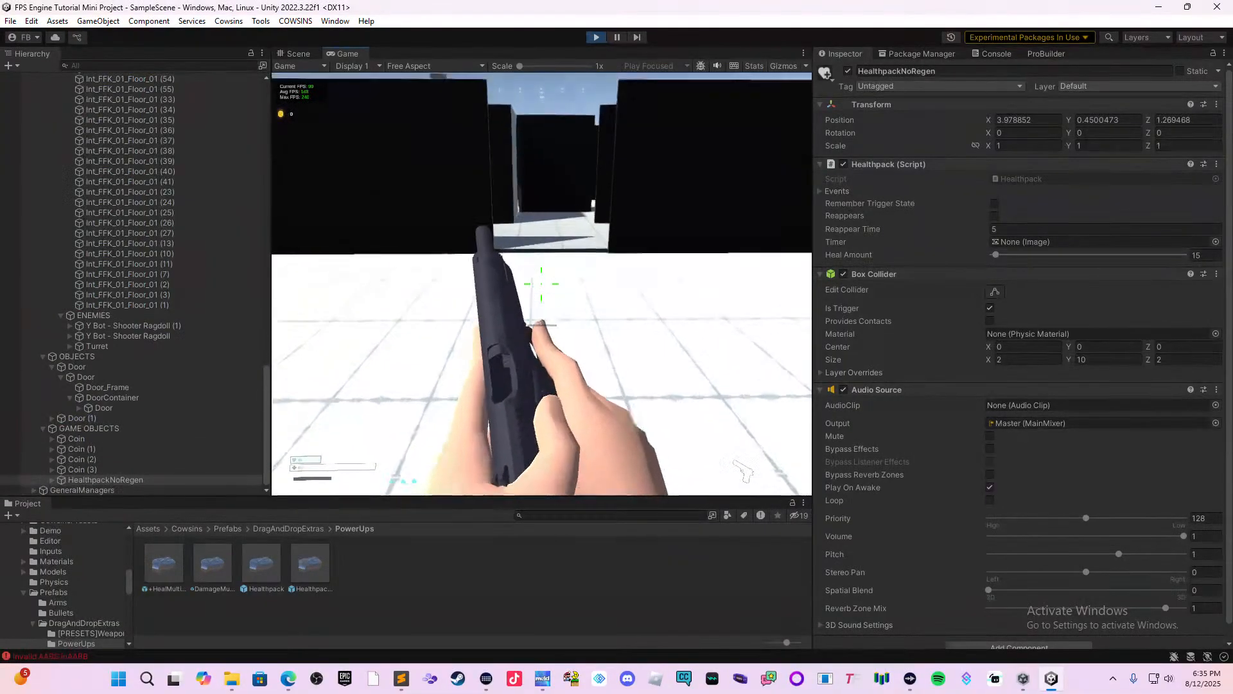
Advance into the building and shoot the first bot with the pistol while backing away behind the wall.
key("w")
left_click(542, 284)
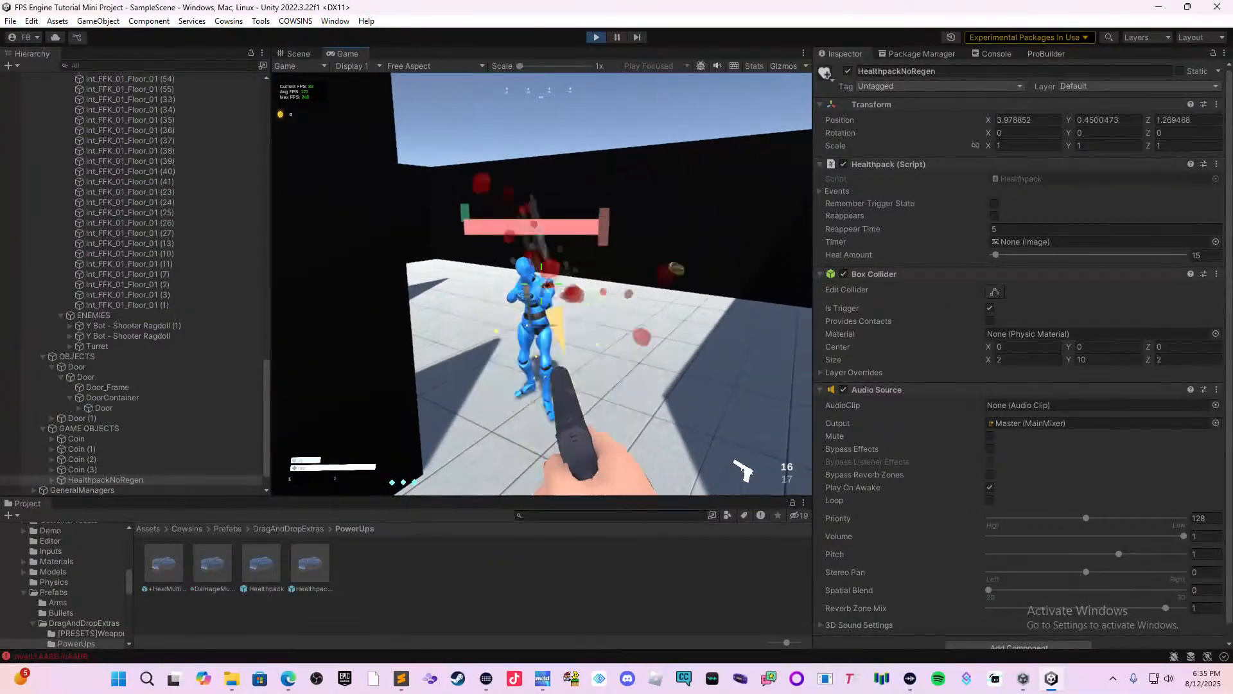
key("s")
left_click(542, 284)
left_click(542, 284)
left_click(542, 283)
left_click(542, 284)
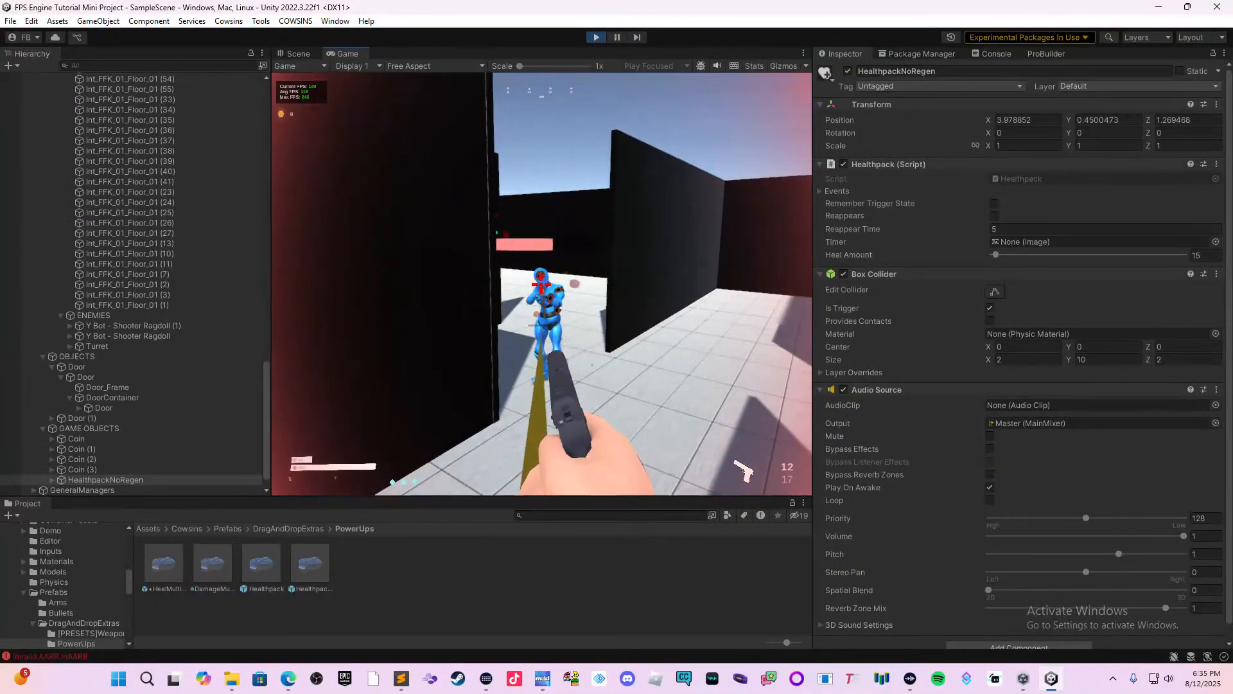
left_click(542, 283)
left_click(542, 283)
key("s")
left_click(541, 284)
left_click(542, 284)
left_click(541, 284)
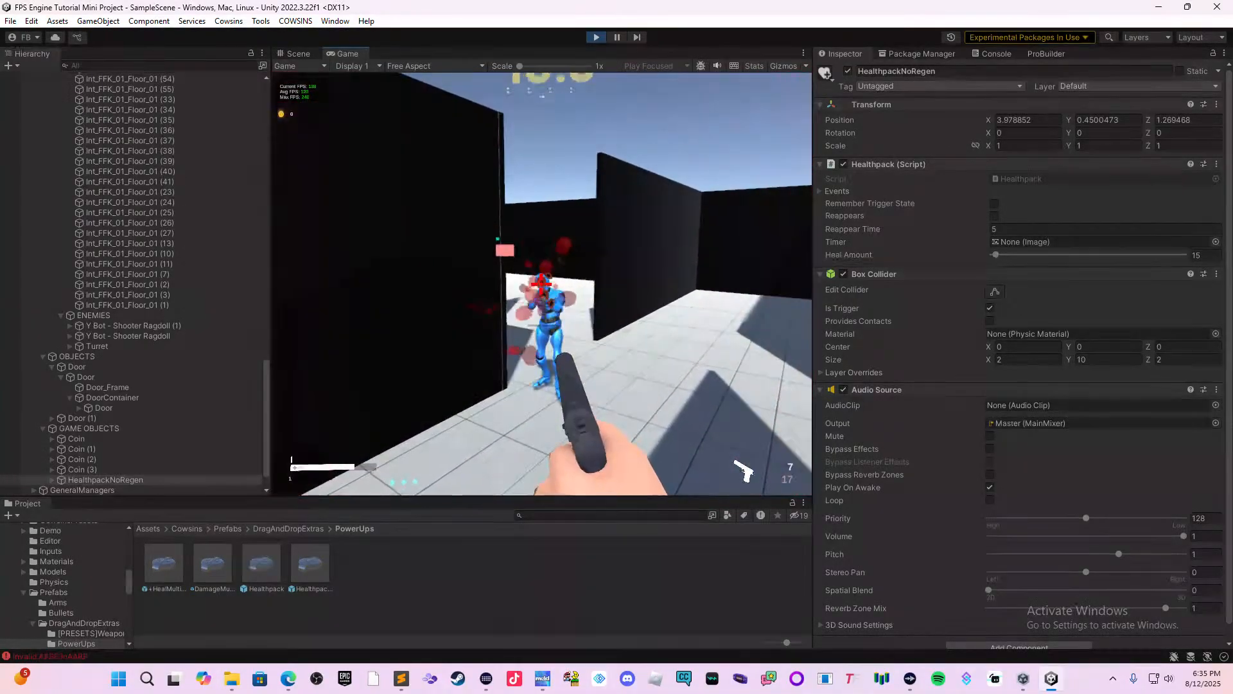
left_click(542, 284)
Move back and forth around the wall near the window to face the remaining enemies, and end the playtest.
key("w")
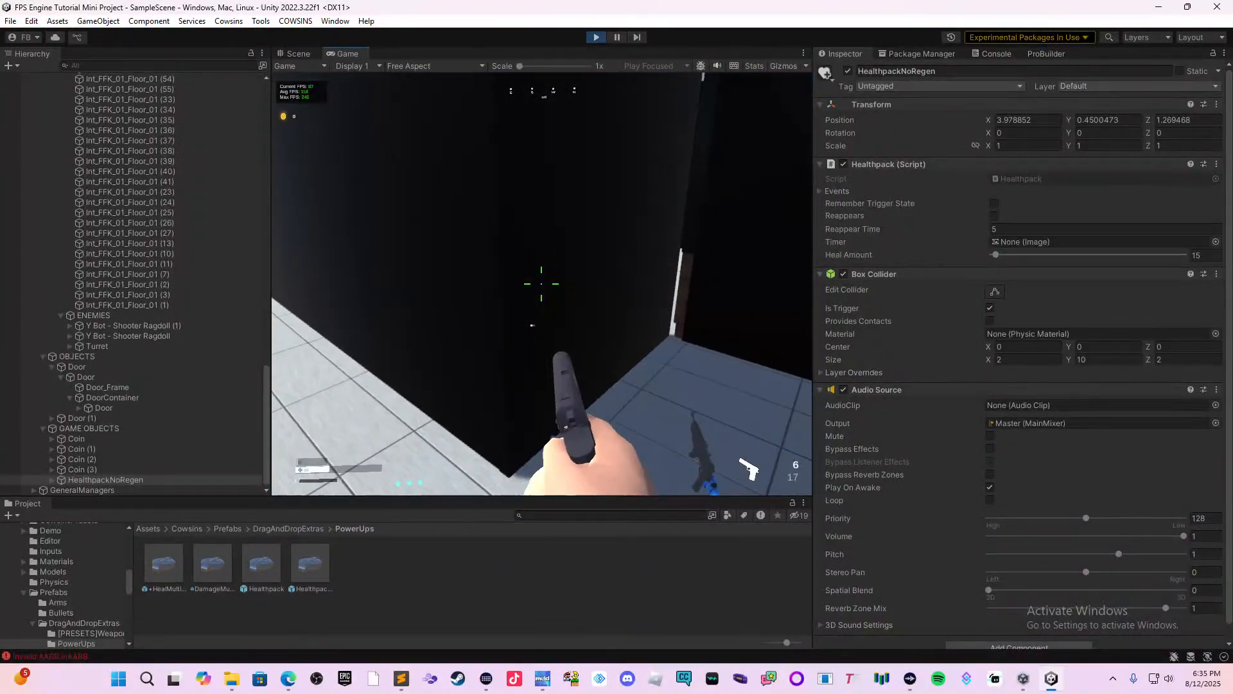
key("s")
key("w")
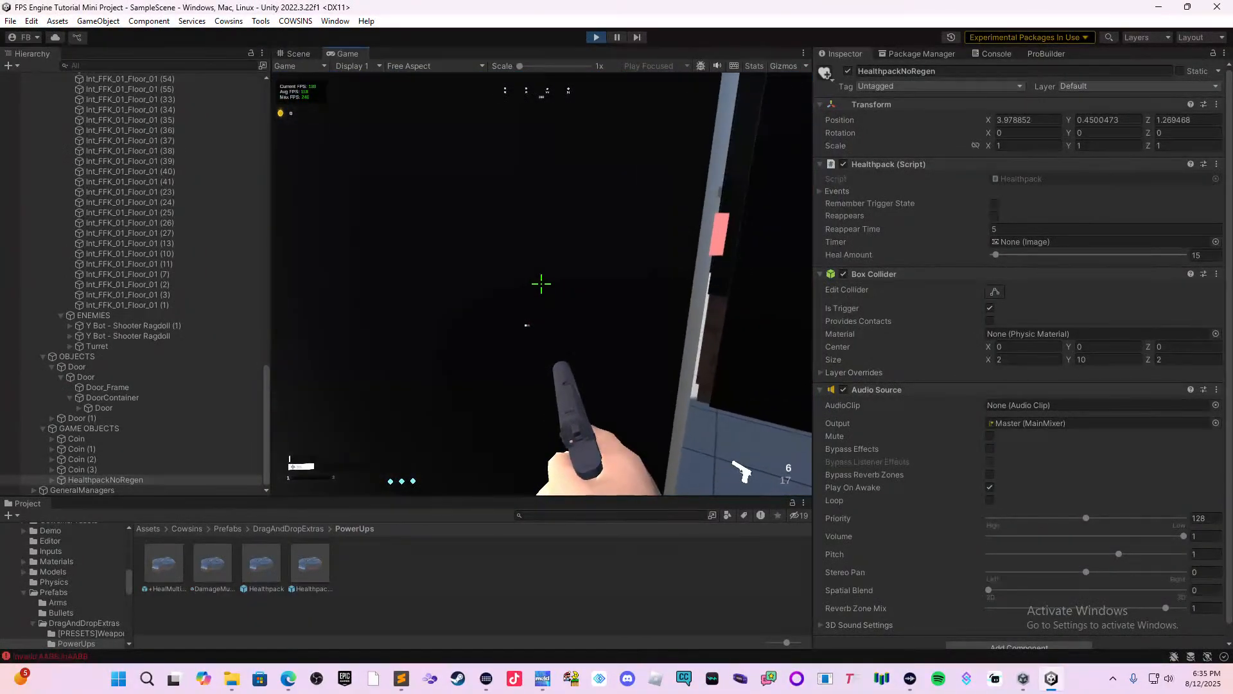
key("s")
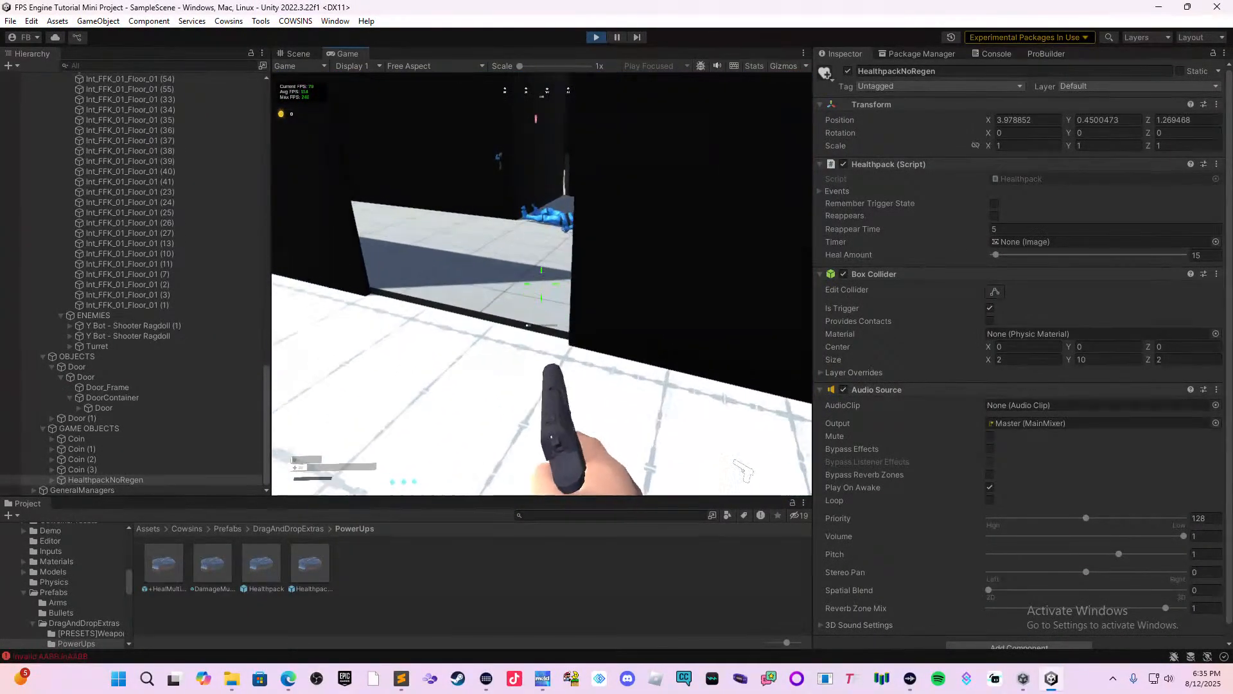
key("w")
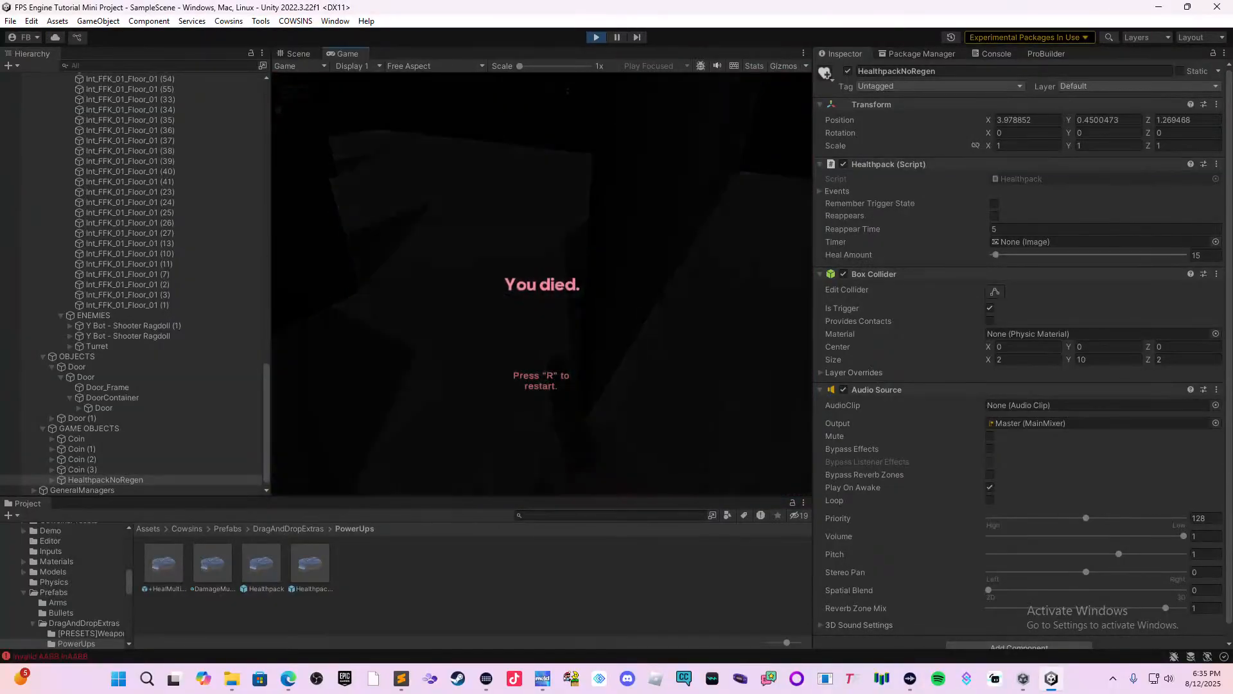
key("super")
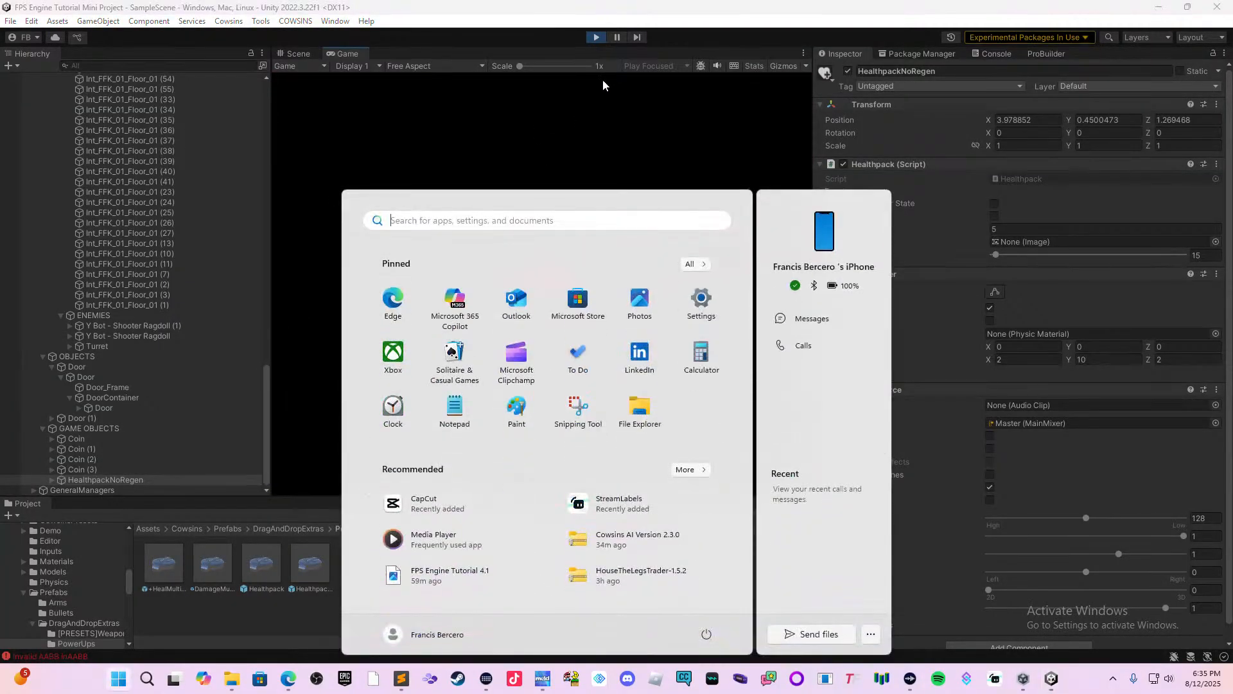
left_click(597, 37)
right_click_drag(587, 199, 581, 170)
scroll(578, 193, "down", 2)
right_click_drag(565, 255, 665, 304)
scroll(895, 473, "down", 2)
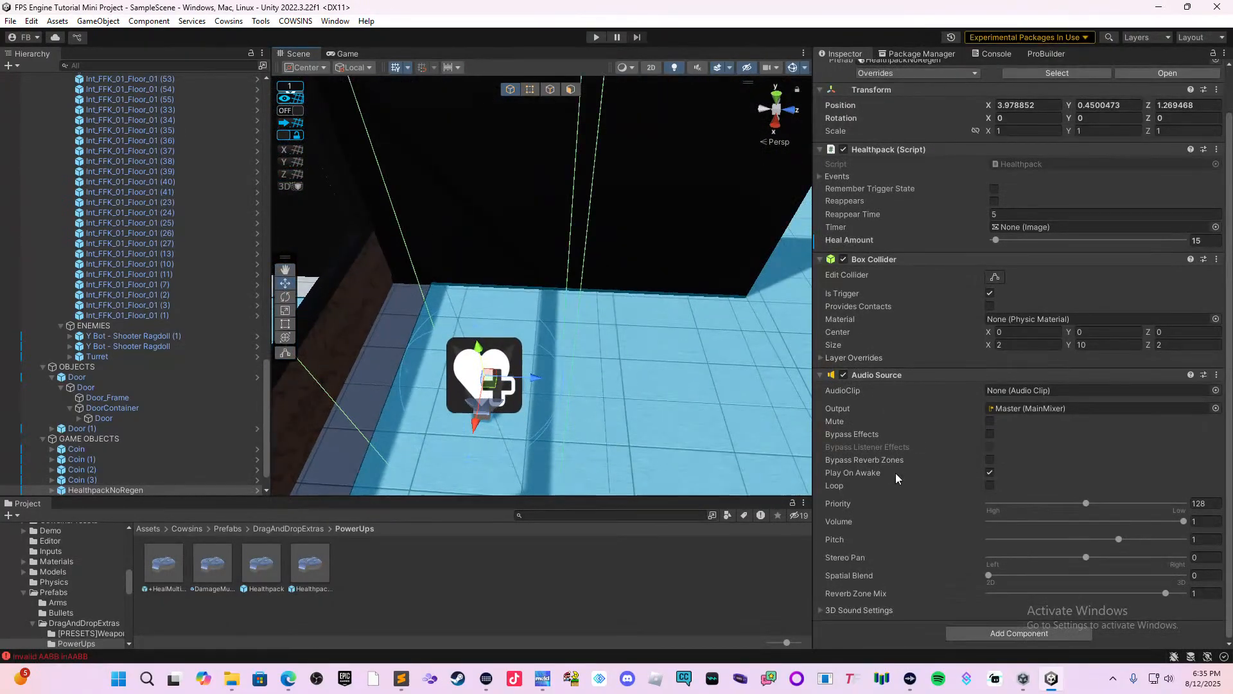
scroll(837, 511, "up", 2)
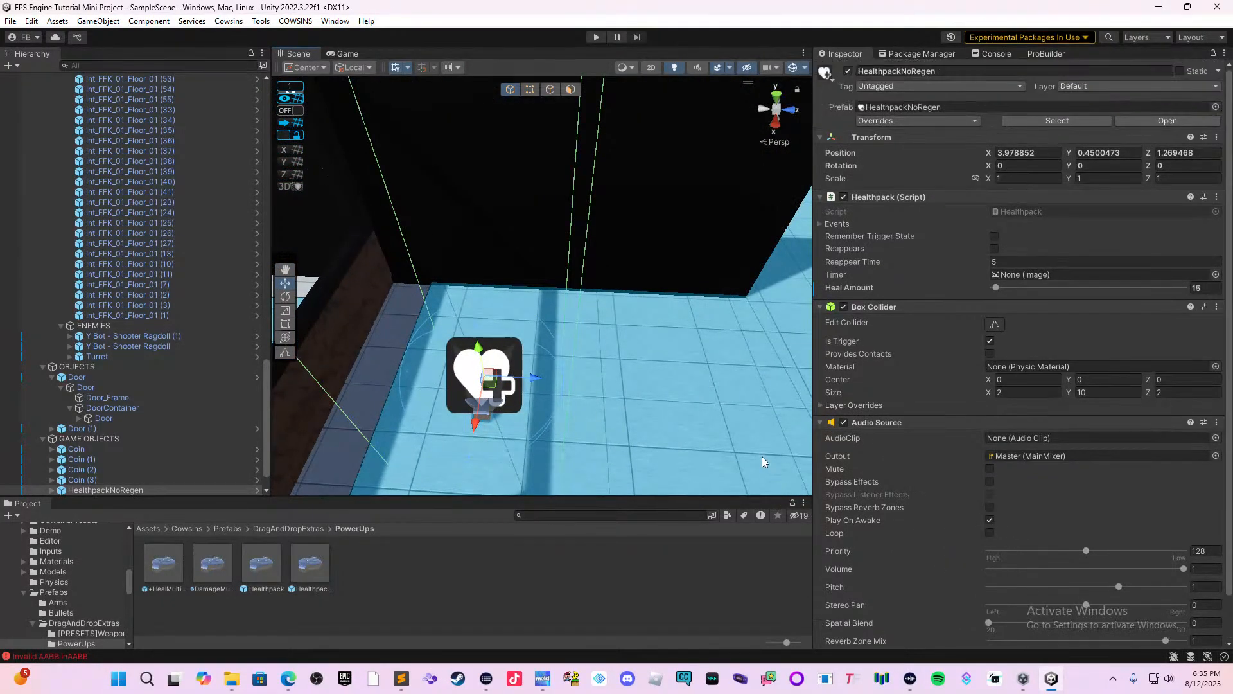
Select the level's ground and rebake its NavMeshSurface.
right_click_drag(763, 456, 773, 403)
middle_click_drag(773, 404, 449, 346)
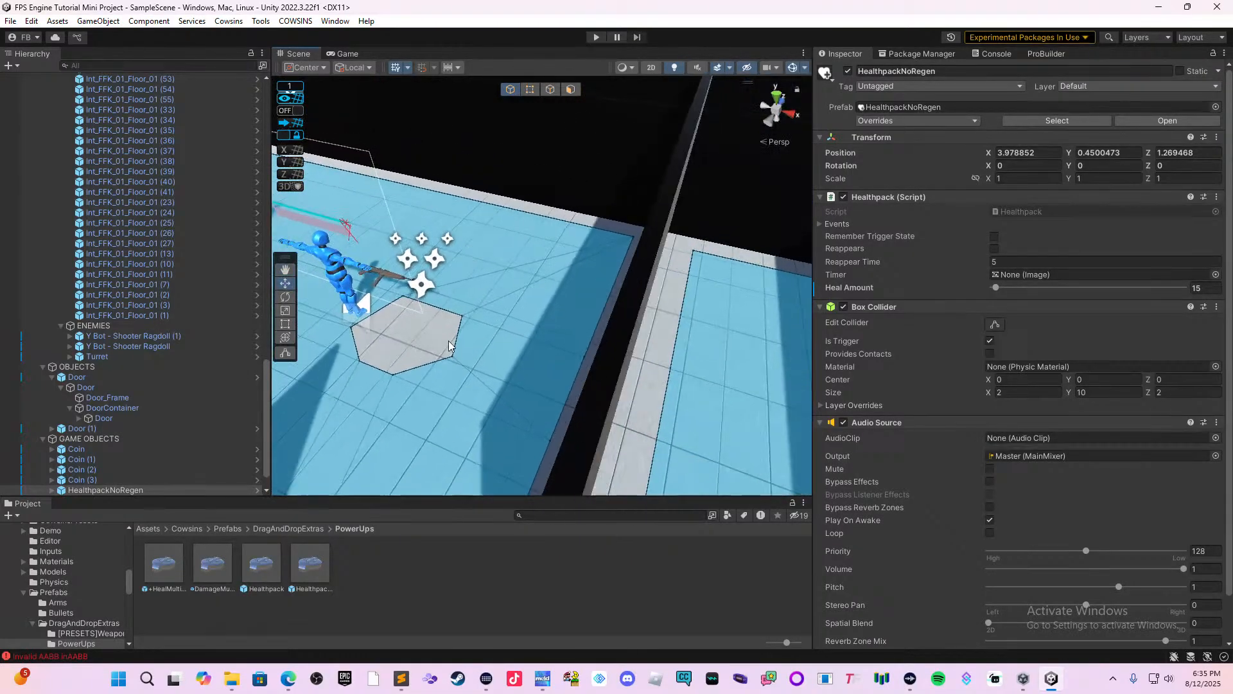
right_click_drag(449, 346, 677, 353)
middle_click_drag(678, 352, 248, 432)
middle_click_drag(501, 412, 454, 412)
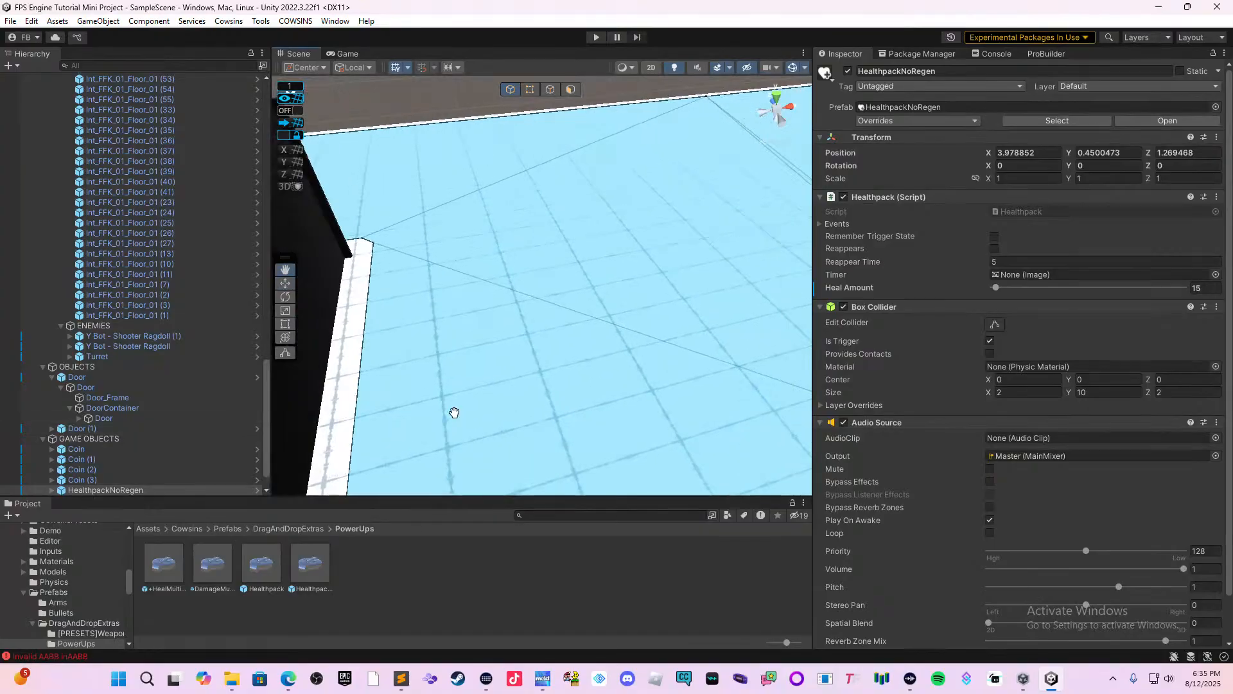
left_click(530, 384)
scroll(1084, 491, "down", 8)
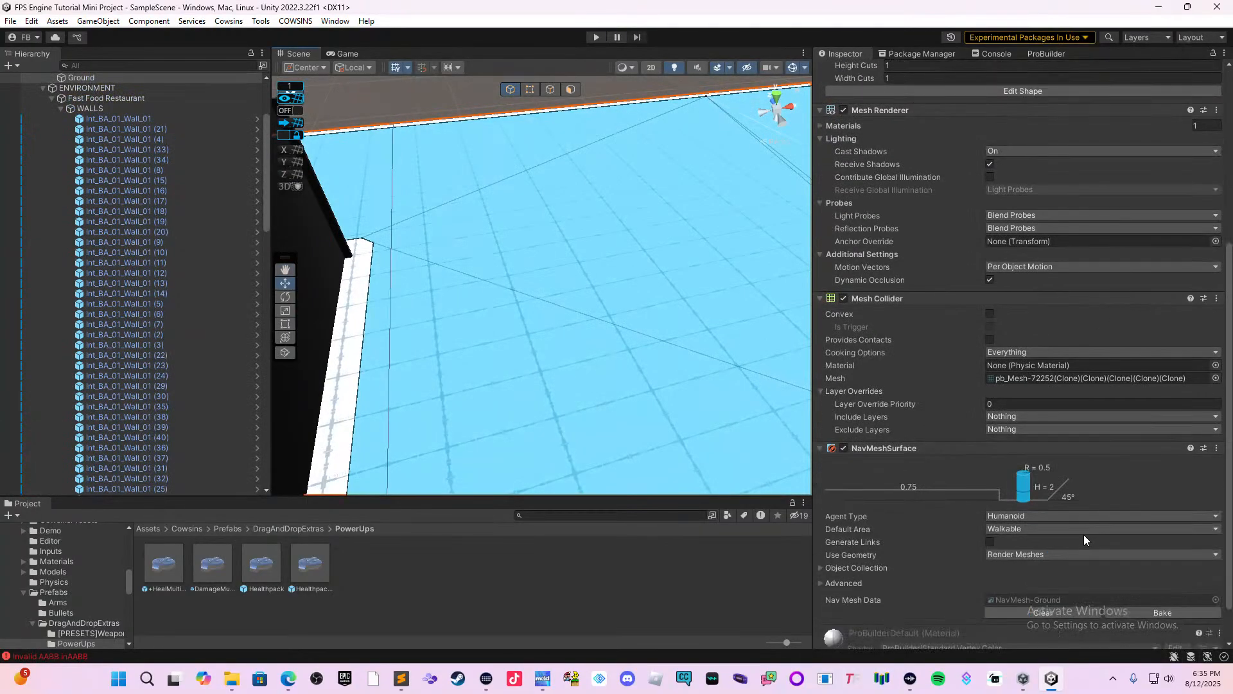
left_click(1126, 599)
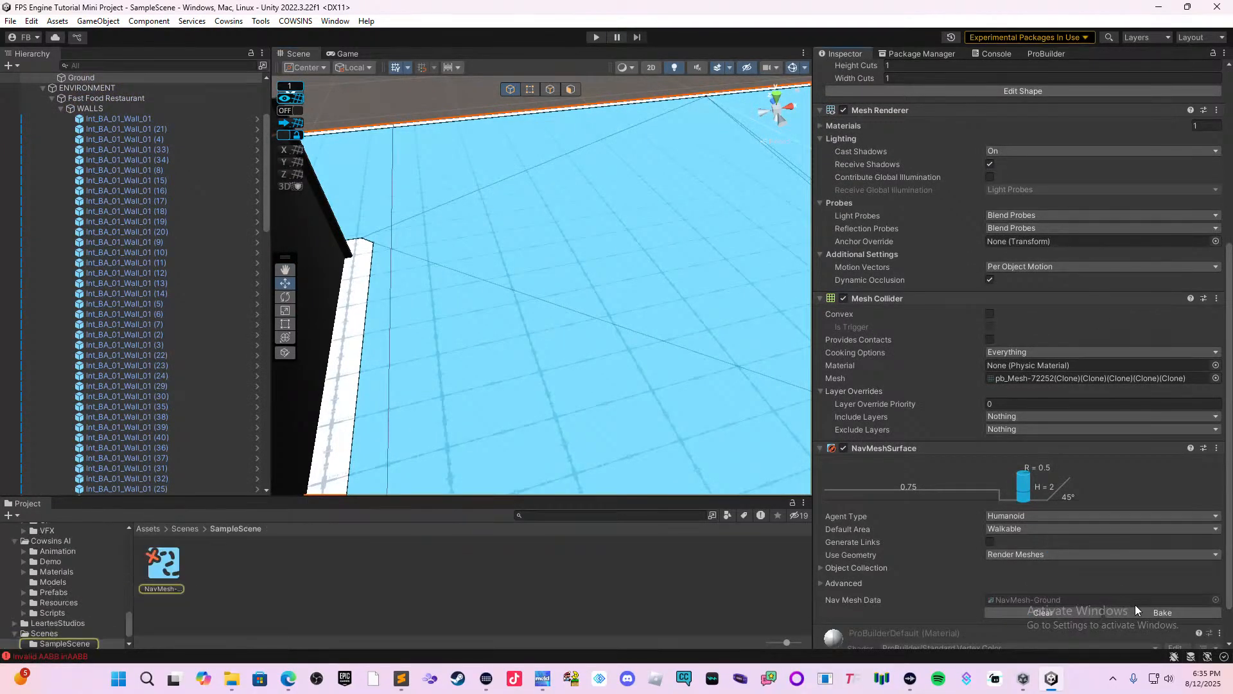
left_click(1138, 610)
Select the wall segment in front of the turret and check its available tag and layer options.
right_click_drag(704, 440, 404, 334)
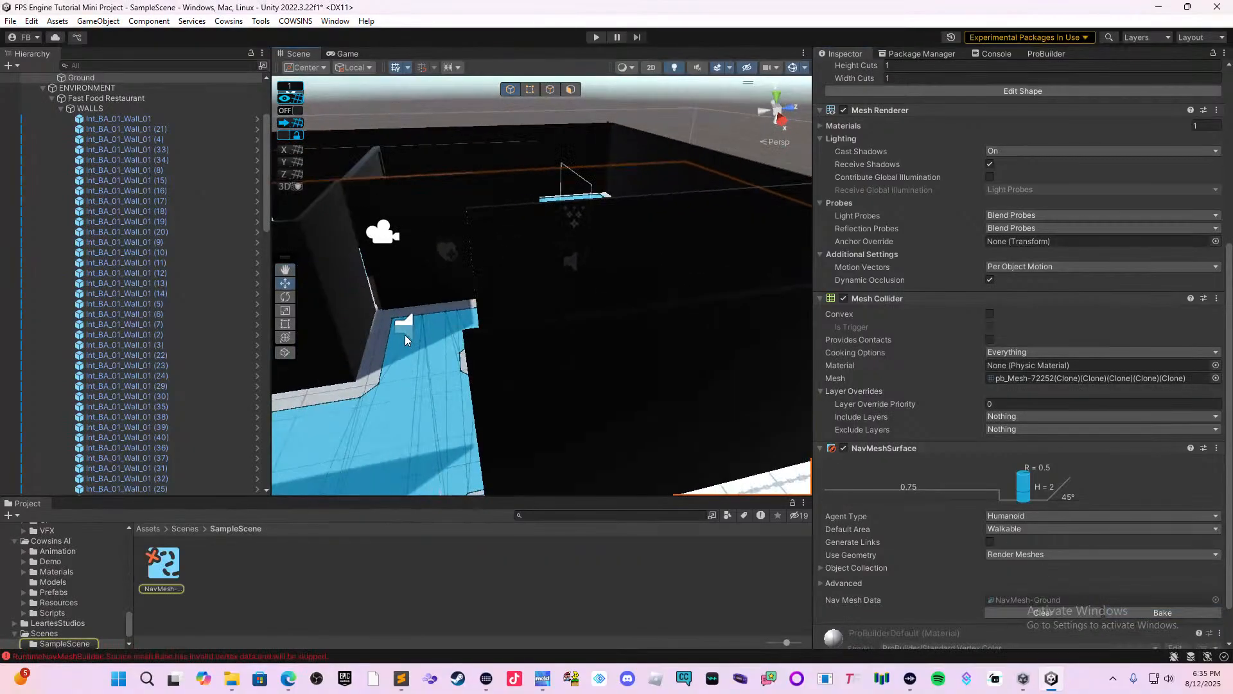
middle_click_drag(406, 335, 649, 479)
middle_click_drag(535, 280, 677, 501)
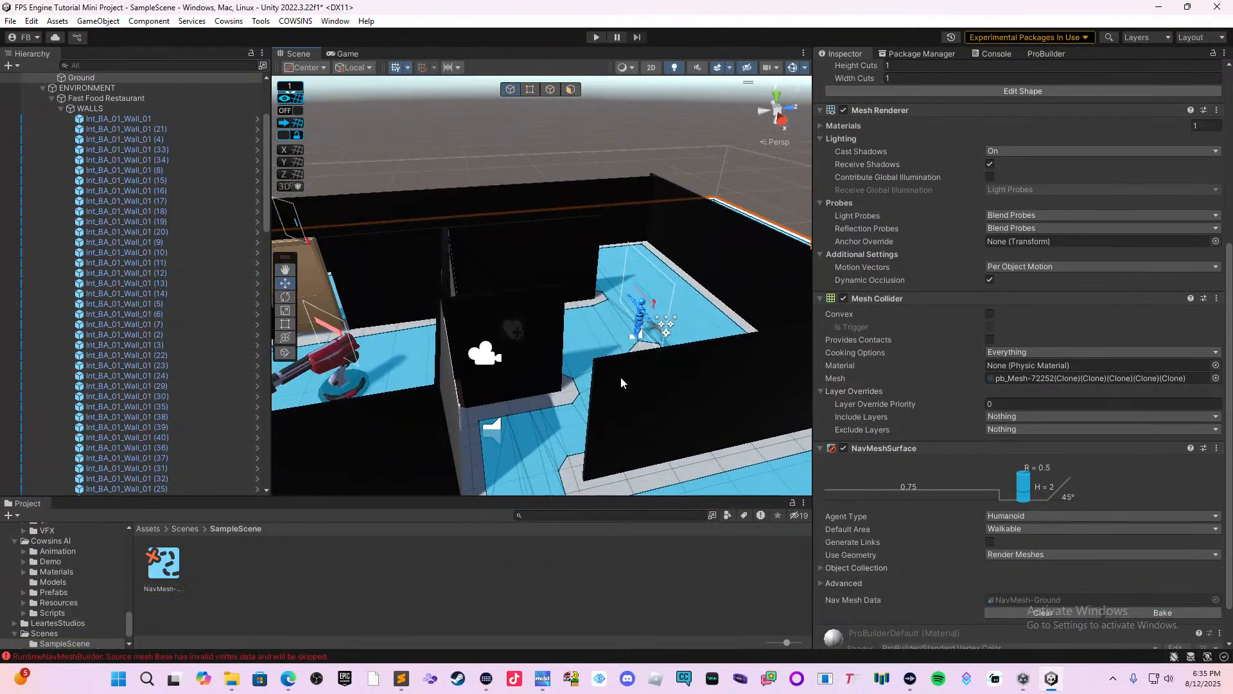
middle_click_drag(416, 388, 491, 410)
left_click(464, 452)
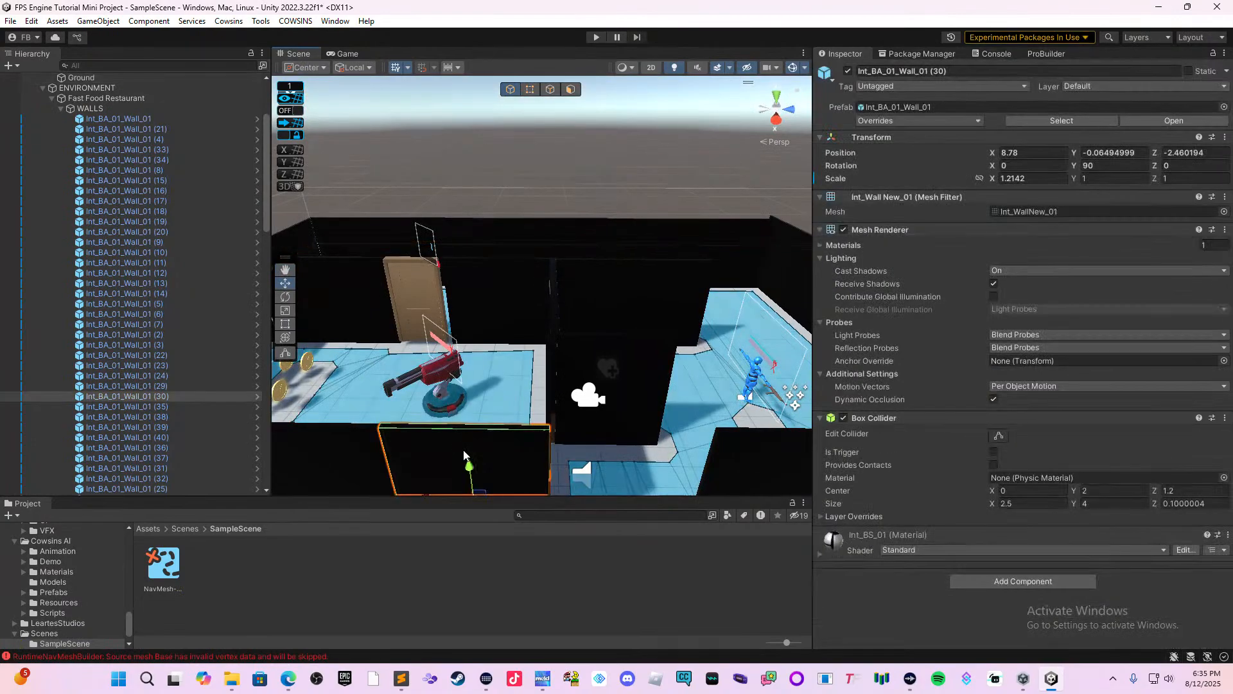
right_click_drag(550, 419, 556, 477)
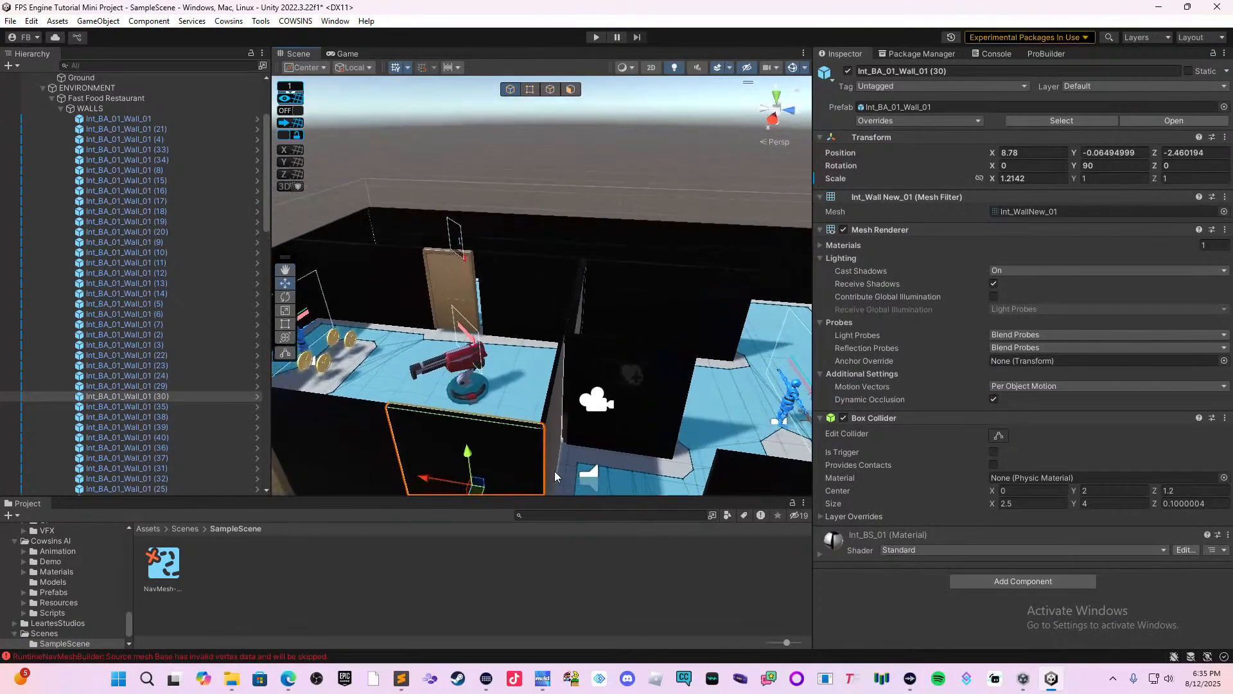
left_click(902, 86)
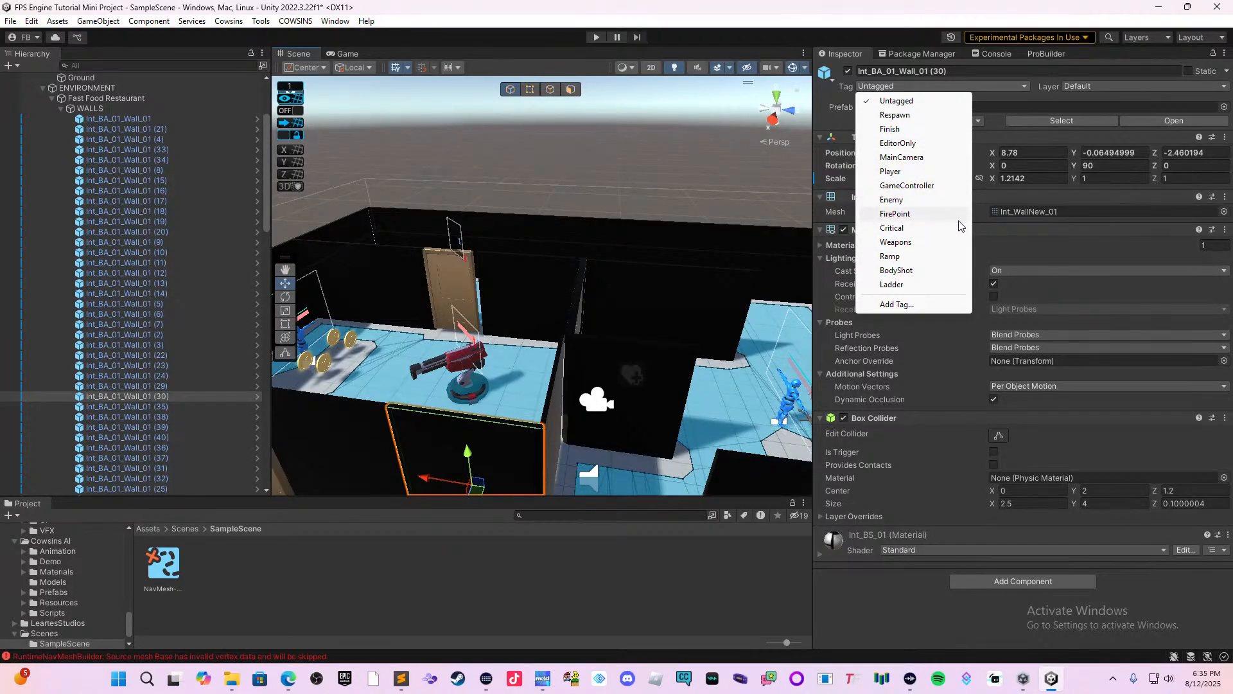
left_click(1054, 97)
left_click(1064, 88)
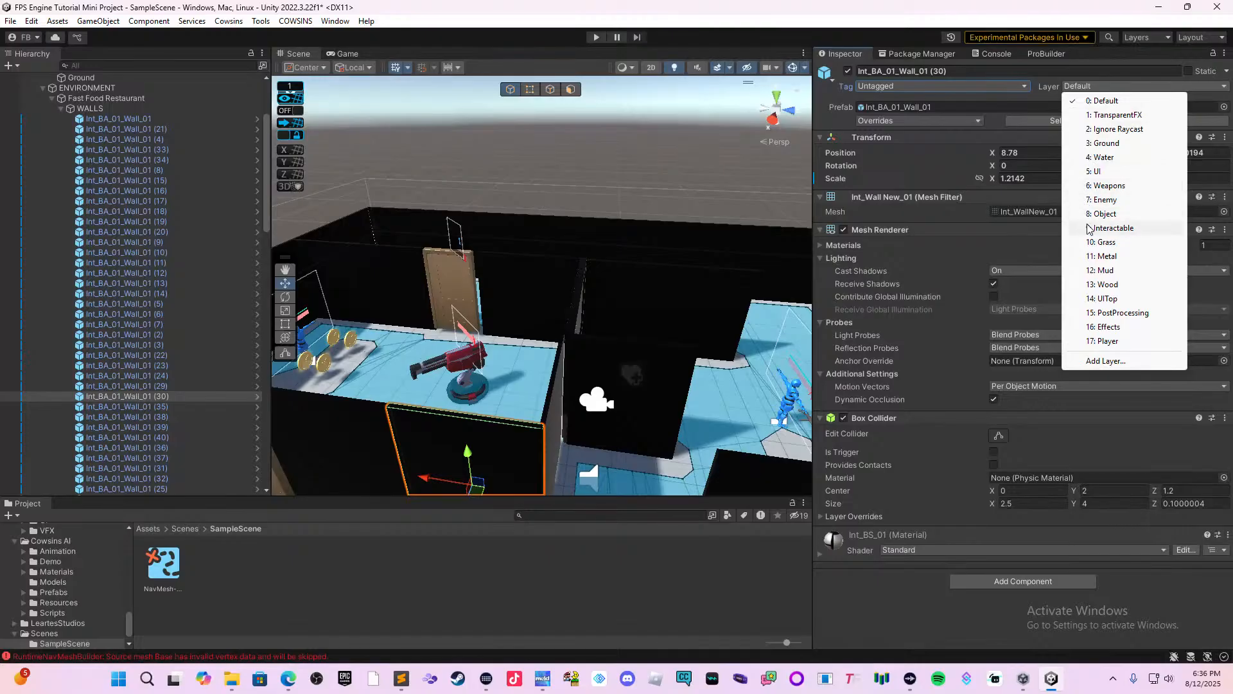
left_click(646, 294)
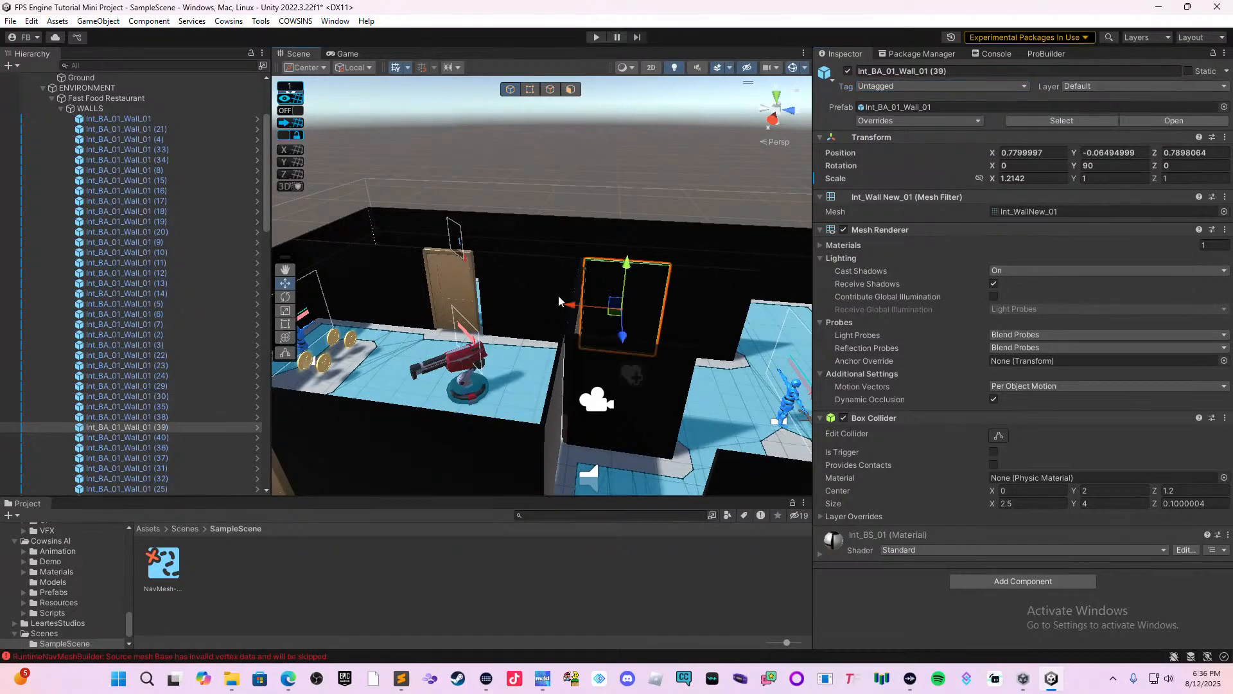
Examine the wall layout around the turret room and the neighbouring shooter bot's area.
middle_click_drag(483, 383, 673, 281)
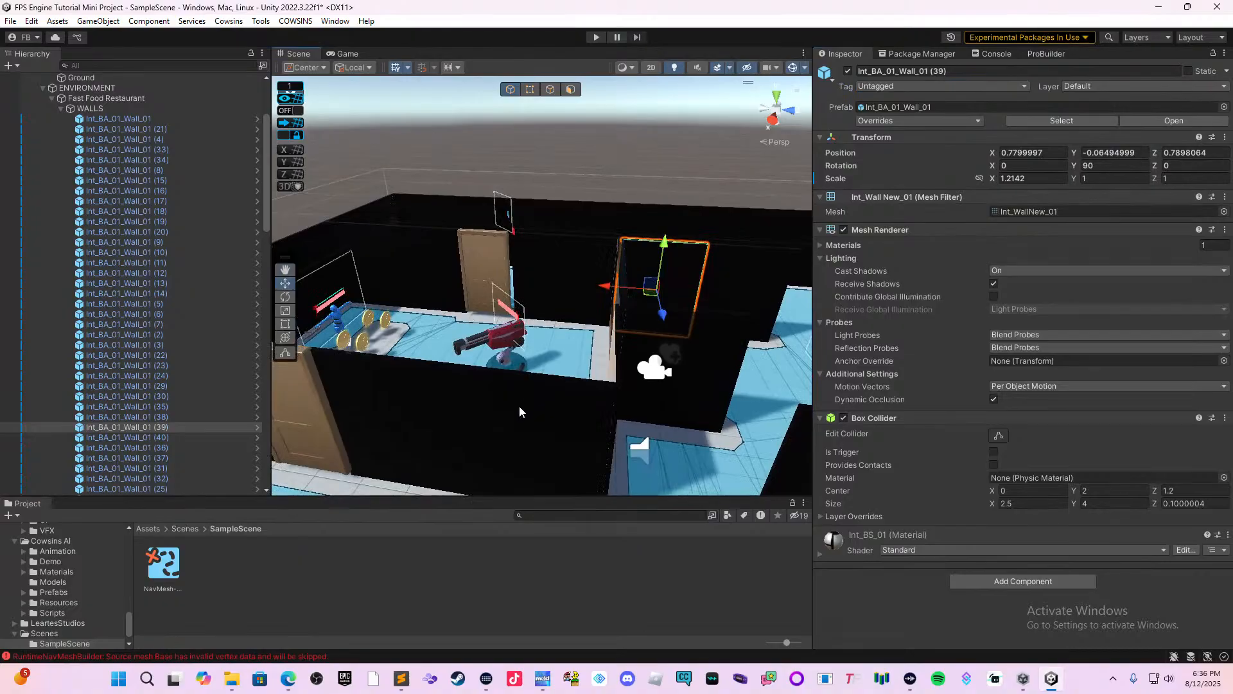
mouse_move(517, 472)
middle_mouse_down()
mouse_move(530, 408)
mouse_move(505, 460)
middle_mouse_up()
right_click_drag(590, 406, 575, 403)
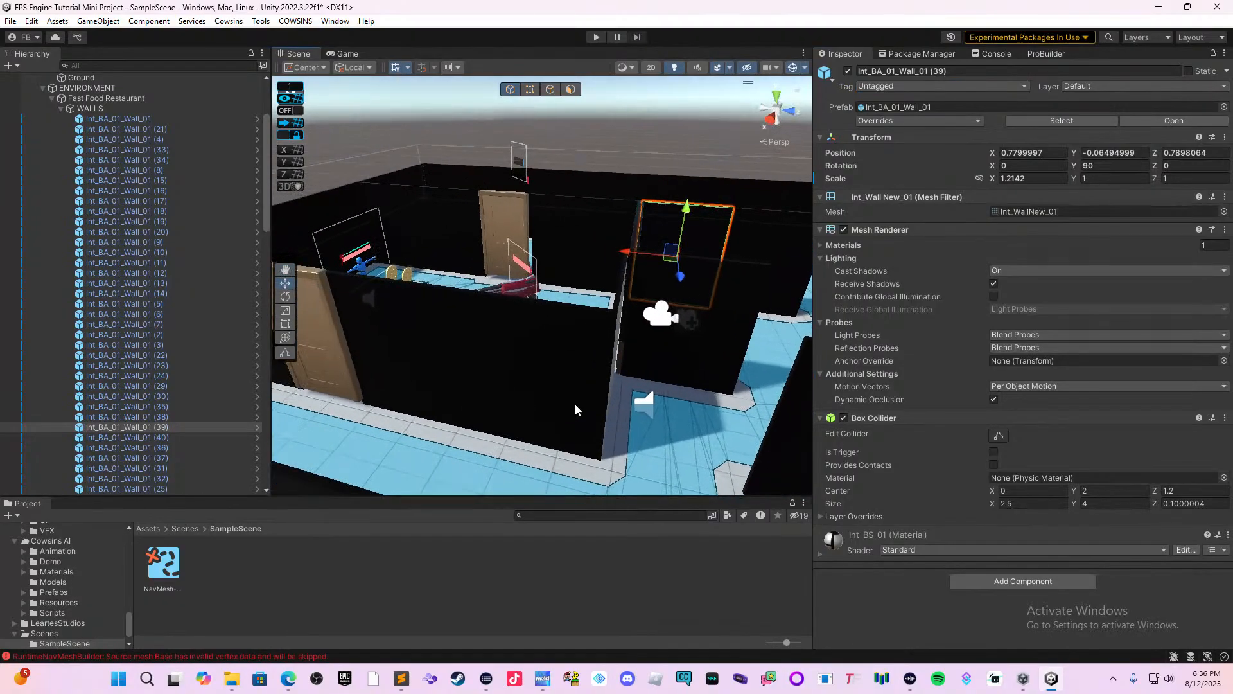
middle_click_drag(576, 404, 521, 433)
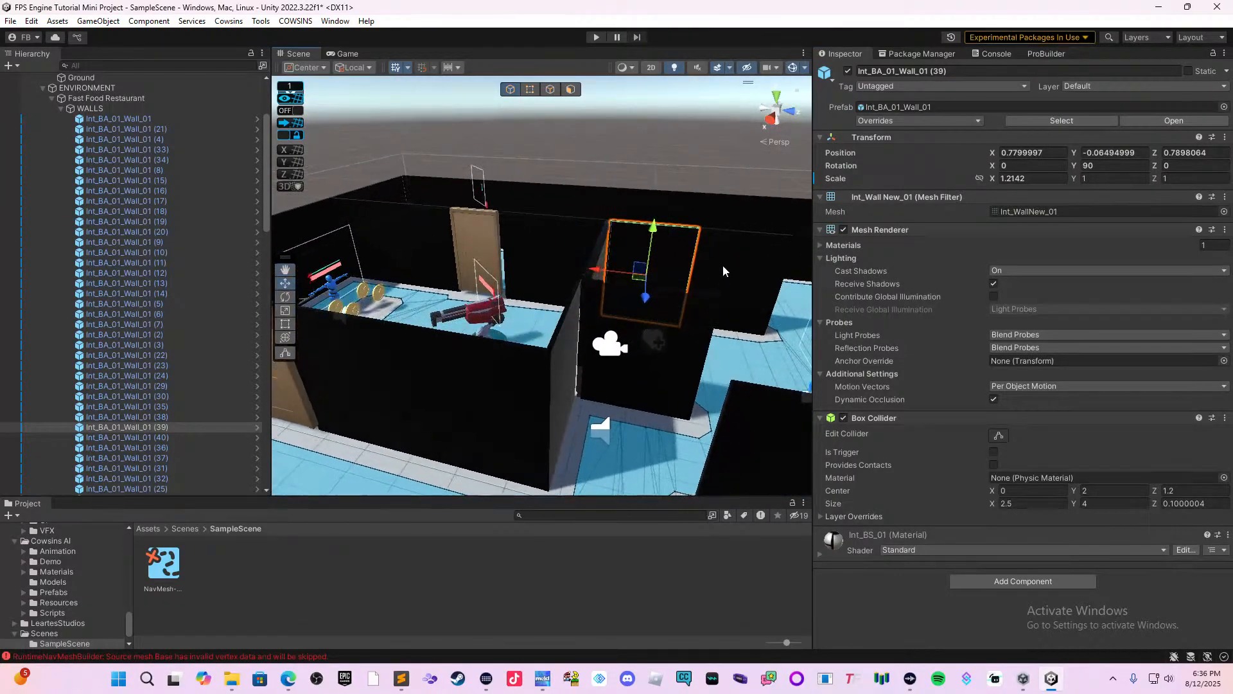
middle_click_drag(723, 266, 518, 343)
right_click_drag(518, 344, 636, 327)
middle_click_drag(555, 334, 687, 356)
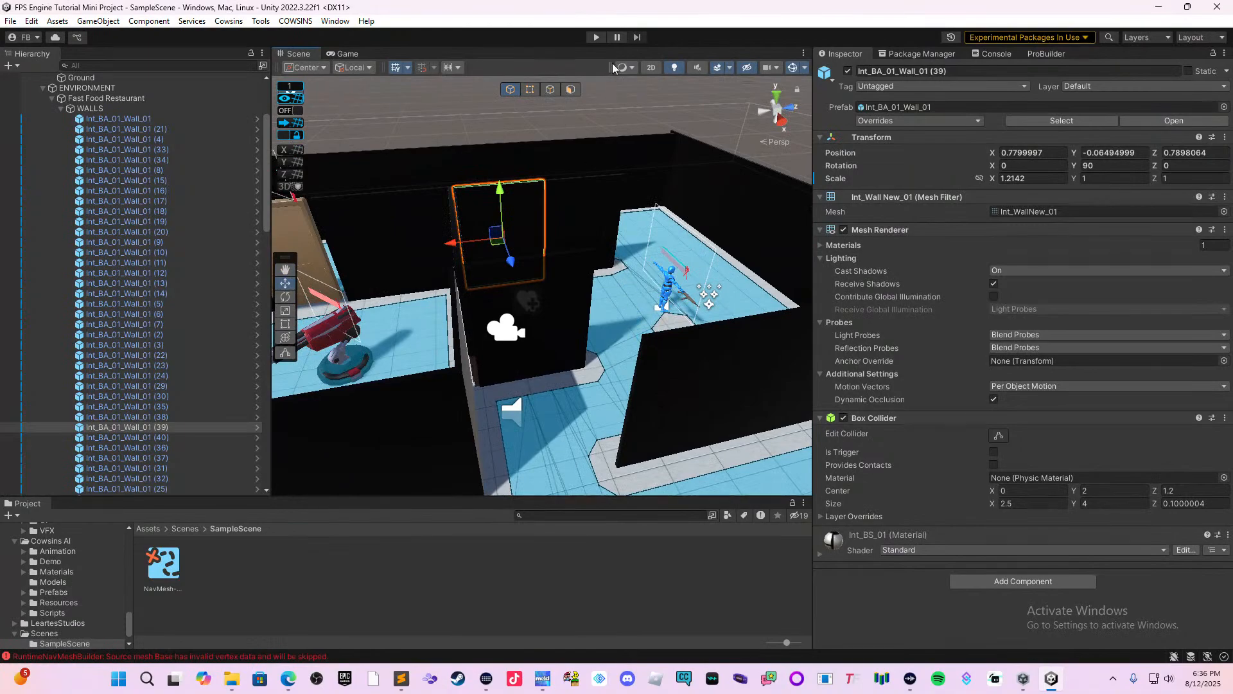
Start a playtest and pick up the pistol from the ground outside the building.
left_click(596, 38)
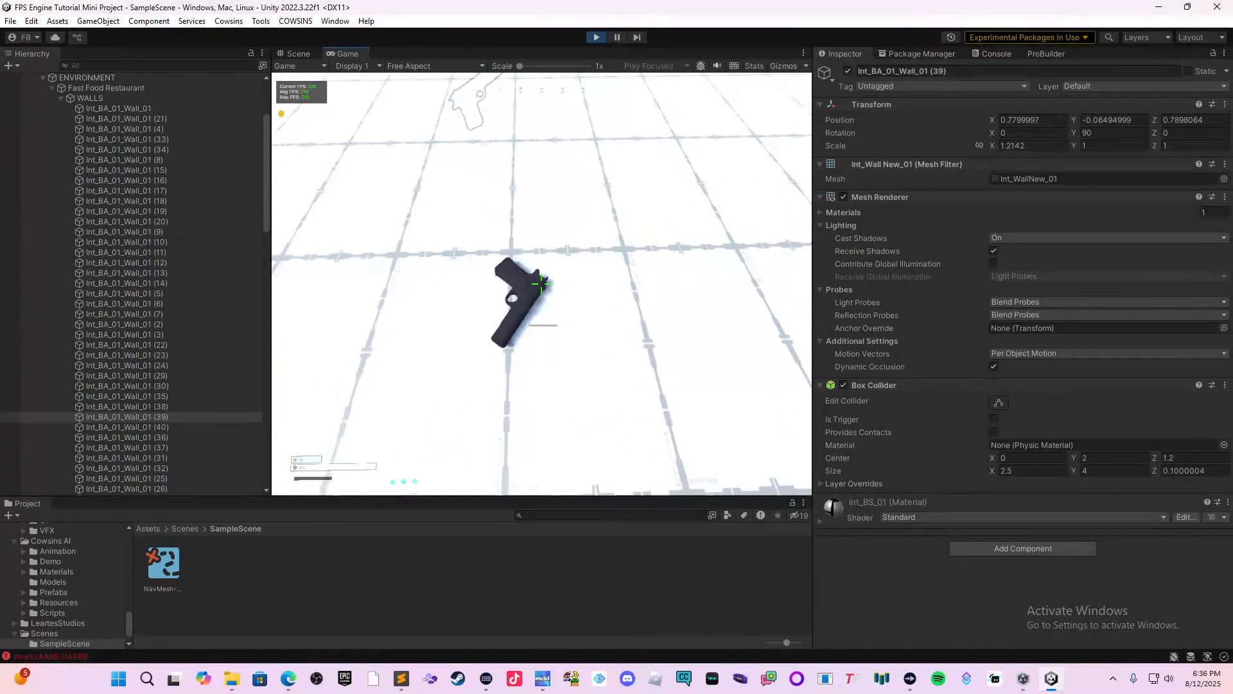
key("f")
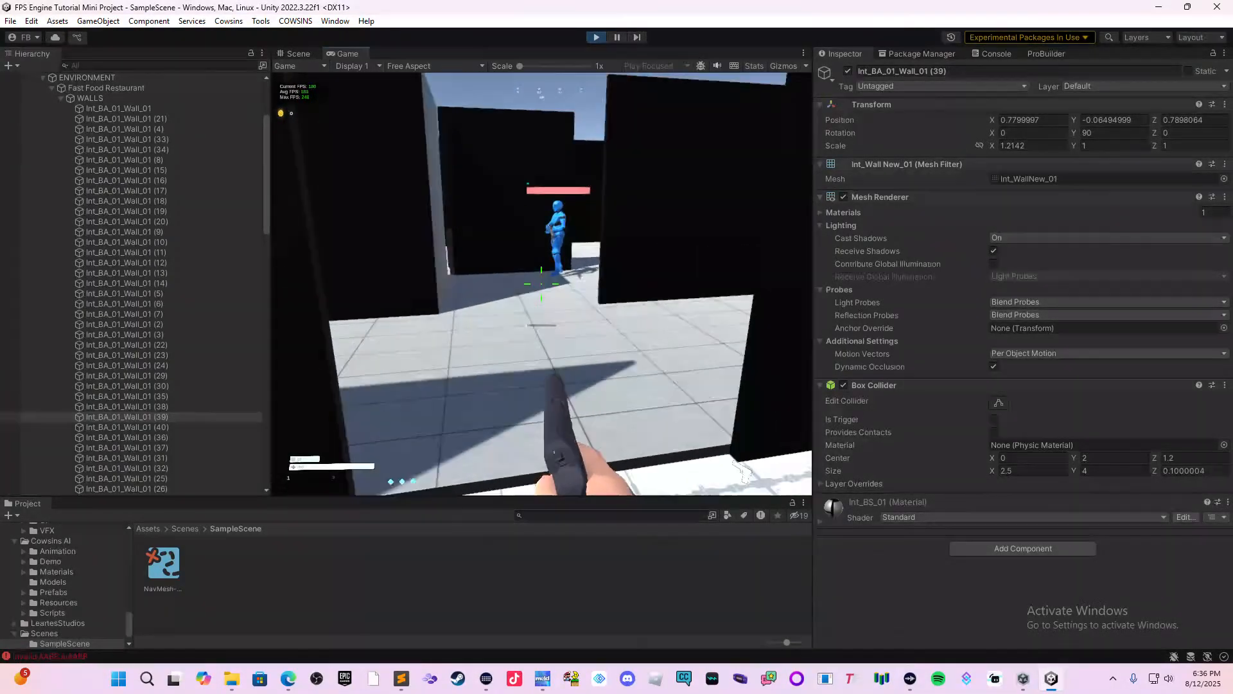
Shoot the bot at the building's entrance with the pistol while backing away out of the entrance.
left_click(543, 283)
left_click(541, 284)
left_click(541, 283)
left_click(542, 283)
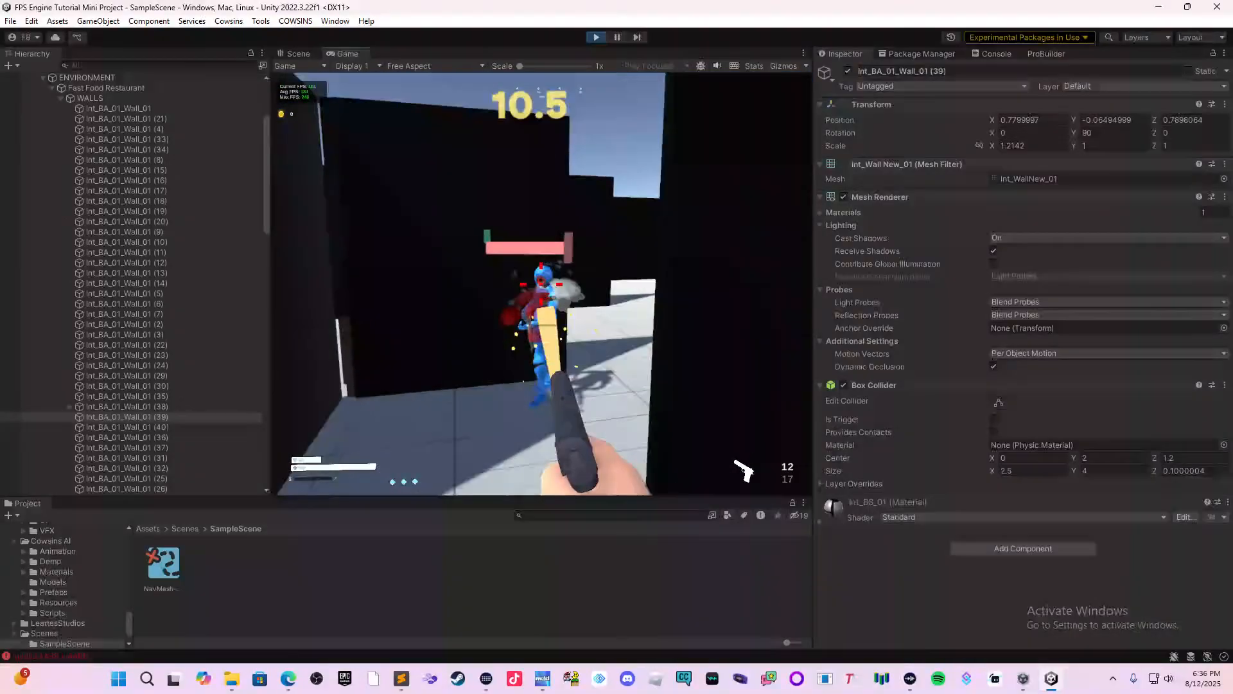
left_click(541, 284)
left_click(541, 284)
left_click(541, 283)
key("s")
left_click(542, 283)
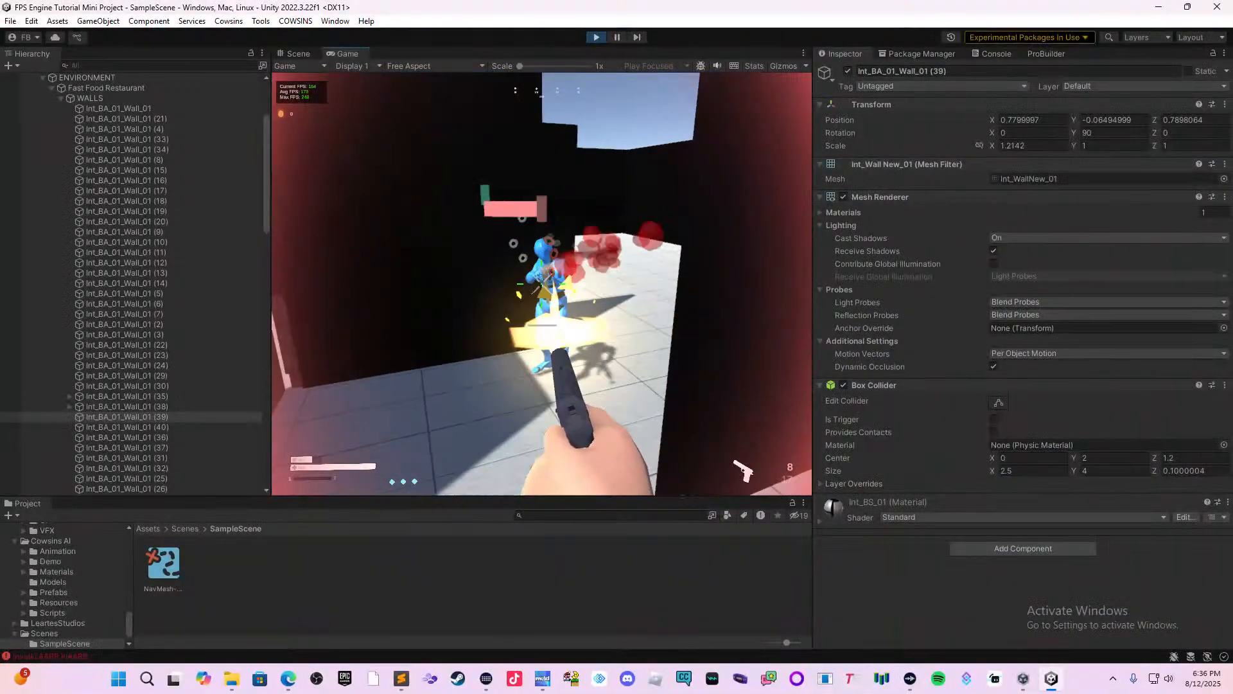
left_click(541, 283)
left_click(541, 284)
left_click(541, 284)
left_click(542, 284)
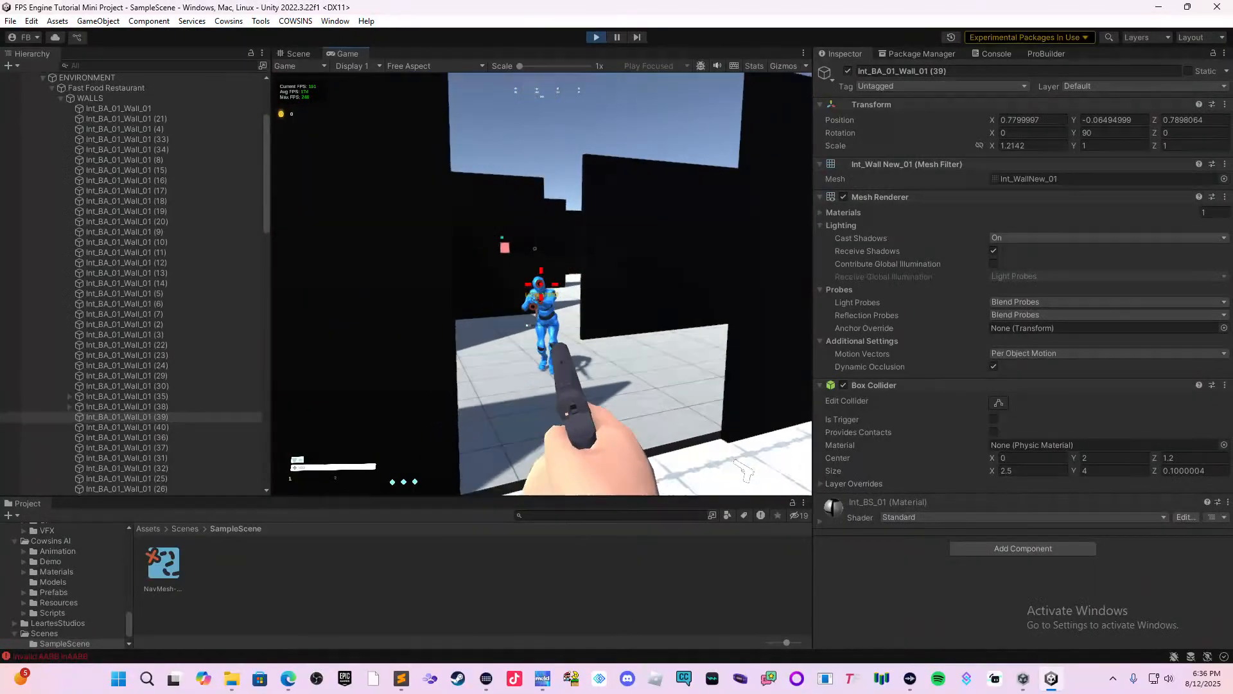
left_click(541, 283)
Reload the pistol and advance deeper into the building.
key("r")
key("w")
key("w")
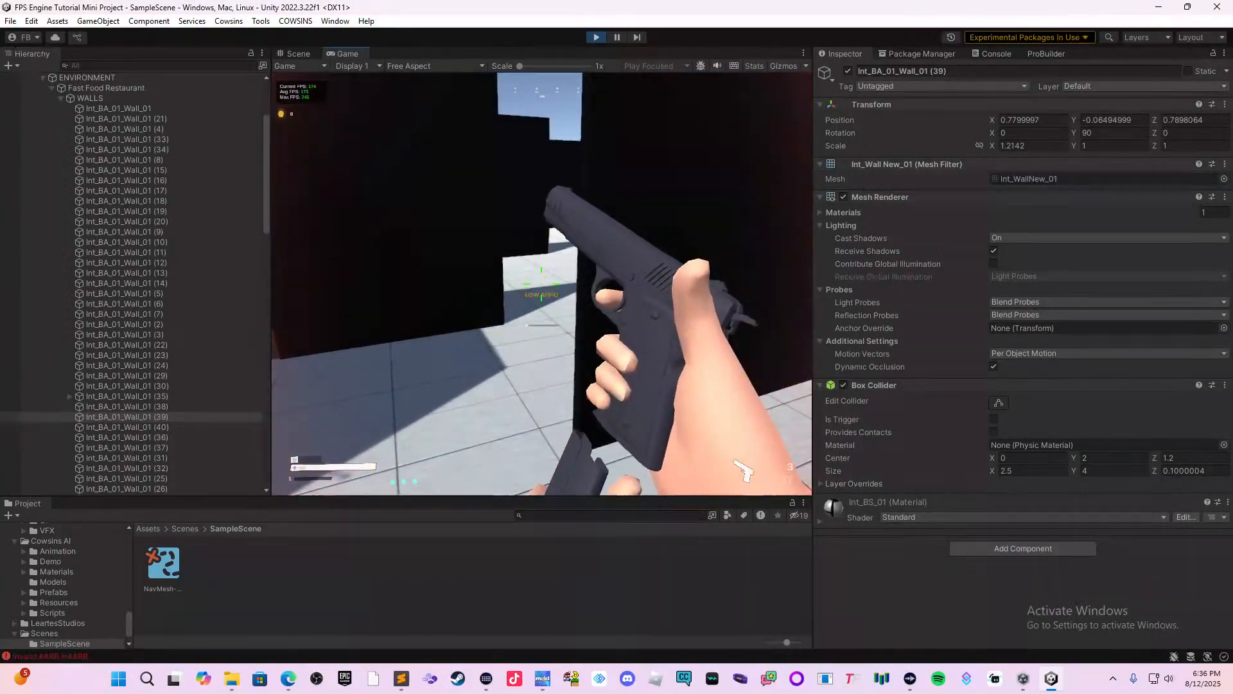
key("w")
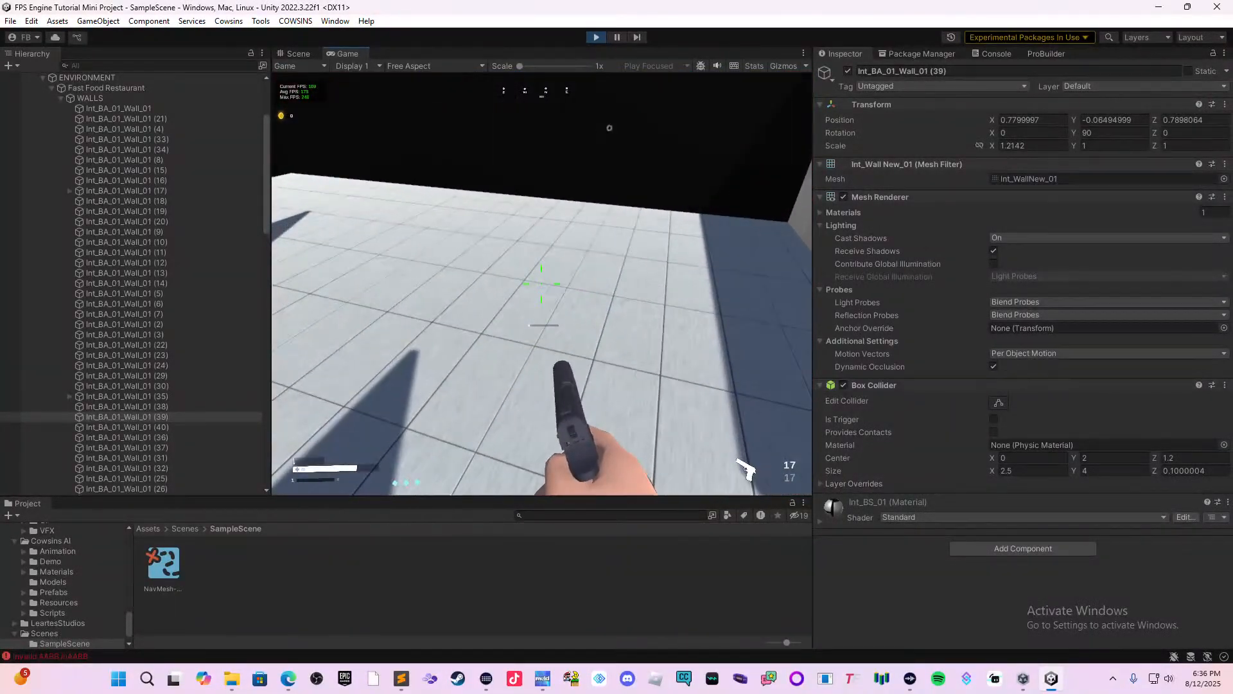
key("w")
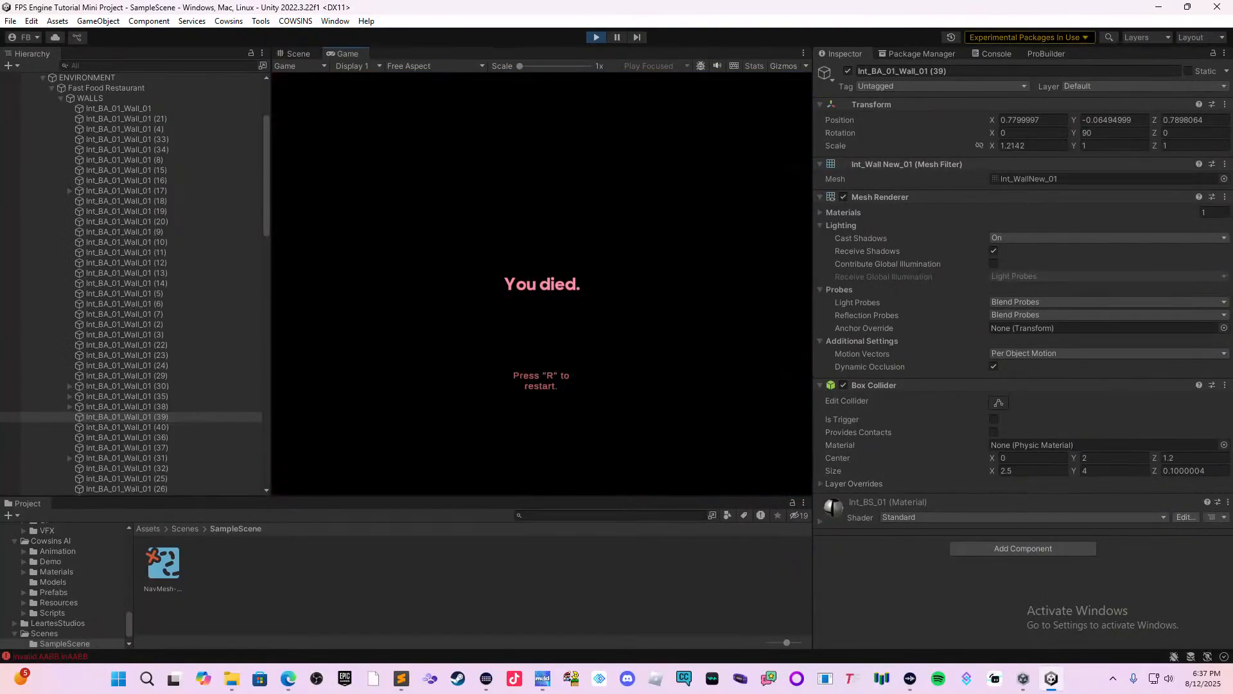
Restart the level from the death screen and pick up the pistol again.
key("r")
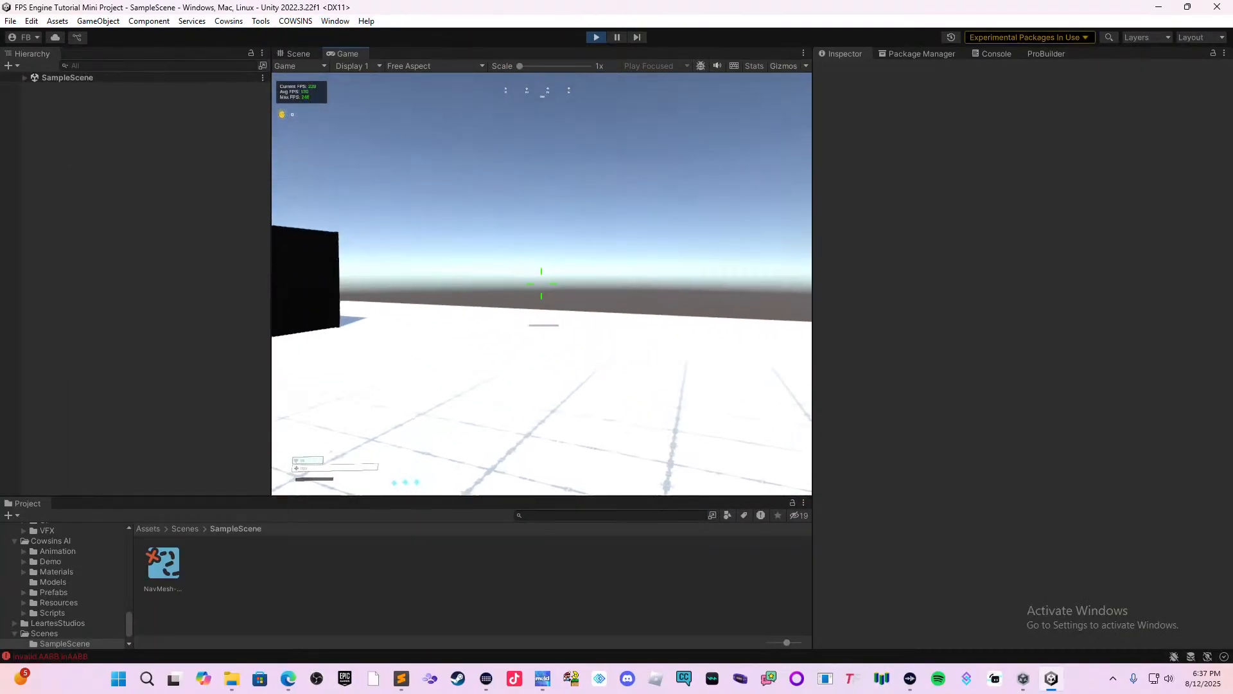
key("w")
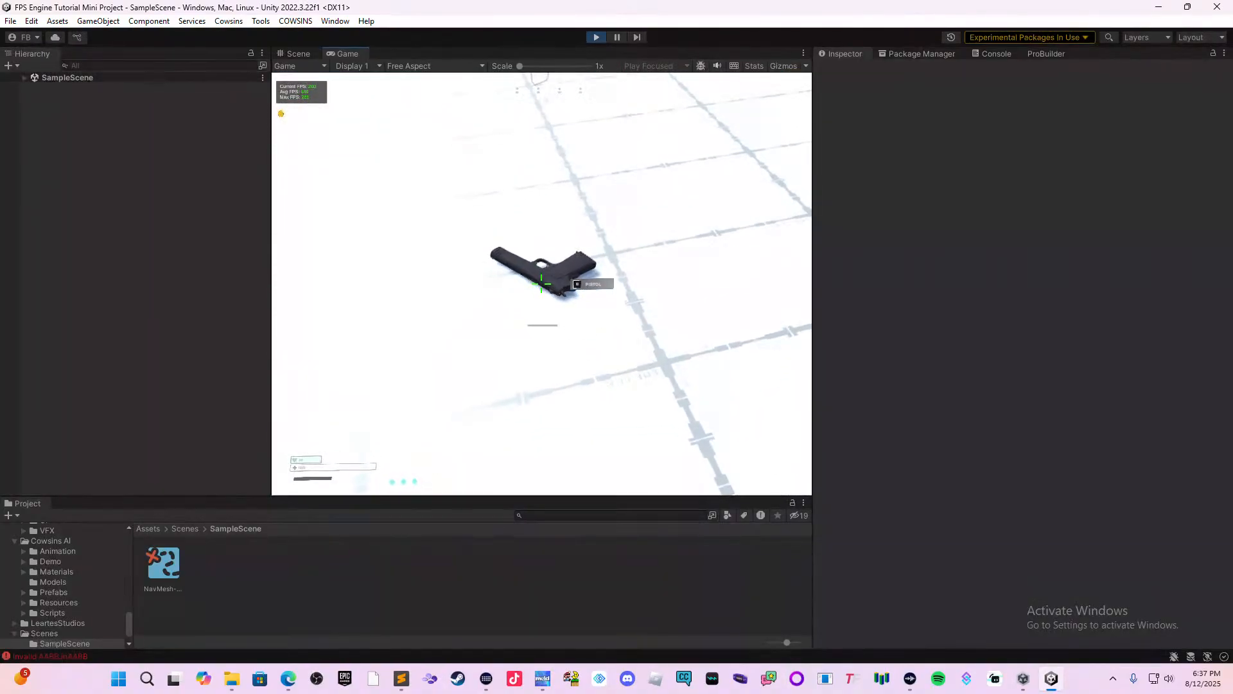
key("w")
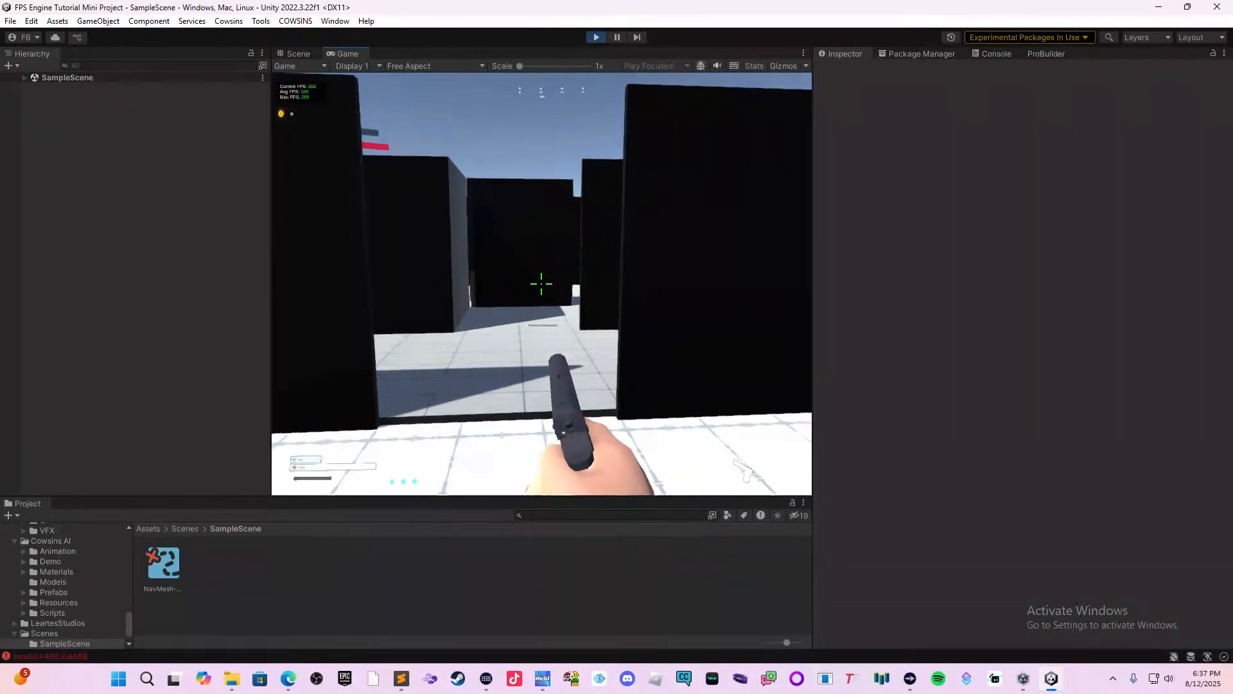
Advance through the entrance and fire at the bot behind the wall while aiming down the pistol's sights.
key("w")
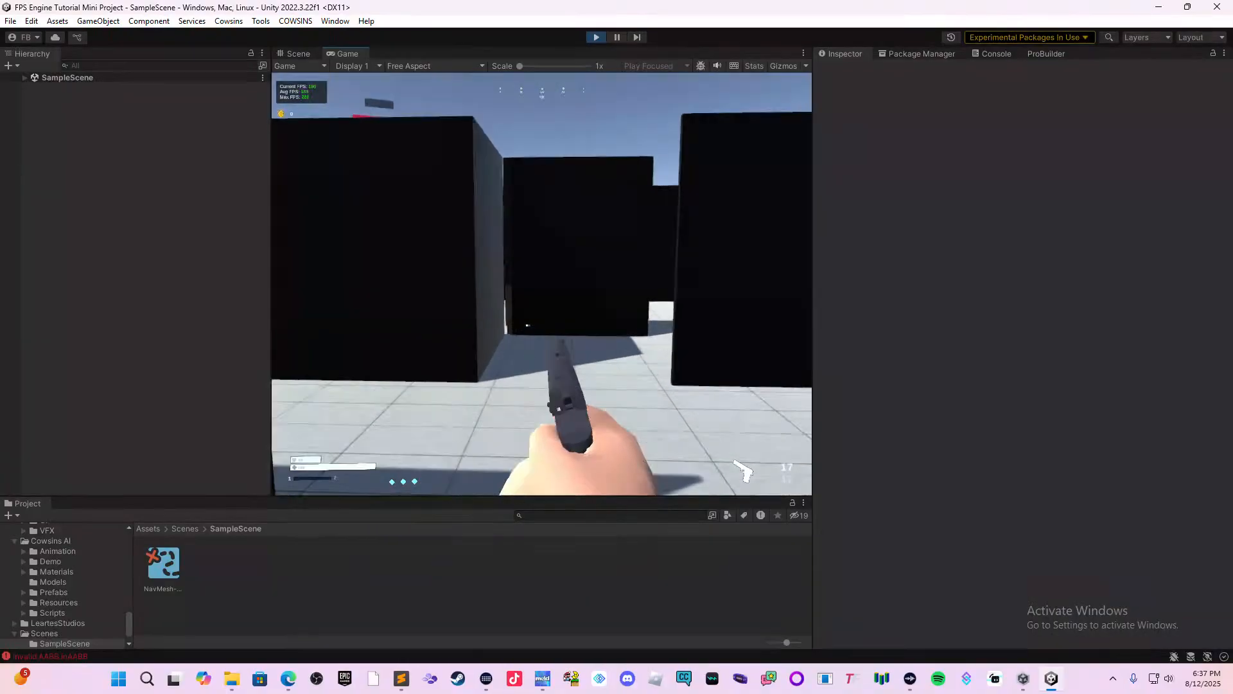
key("w")
right_click(541, 283)
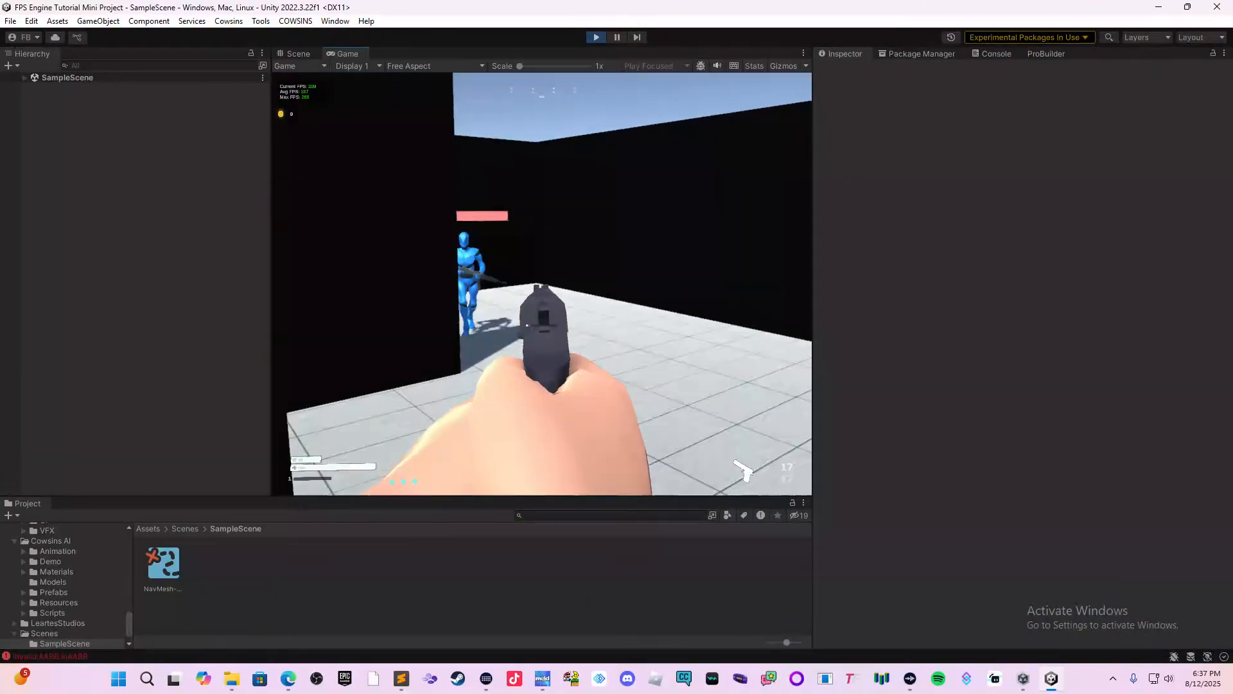
left_click(541, 284)
left_click(542, 283)
Move further in, shoot the bot beside the textured wall with the pistol, and end the playtest.
left_click(542, 283)
key("w")
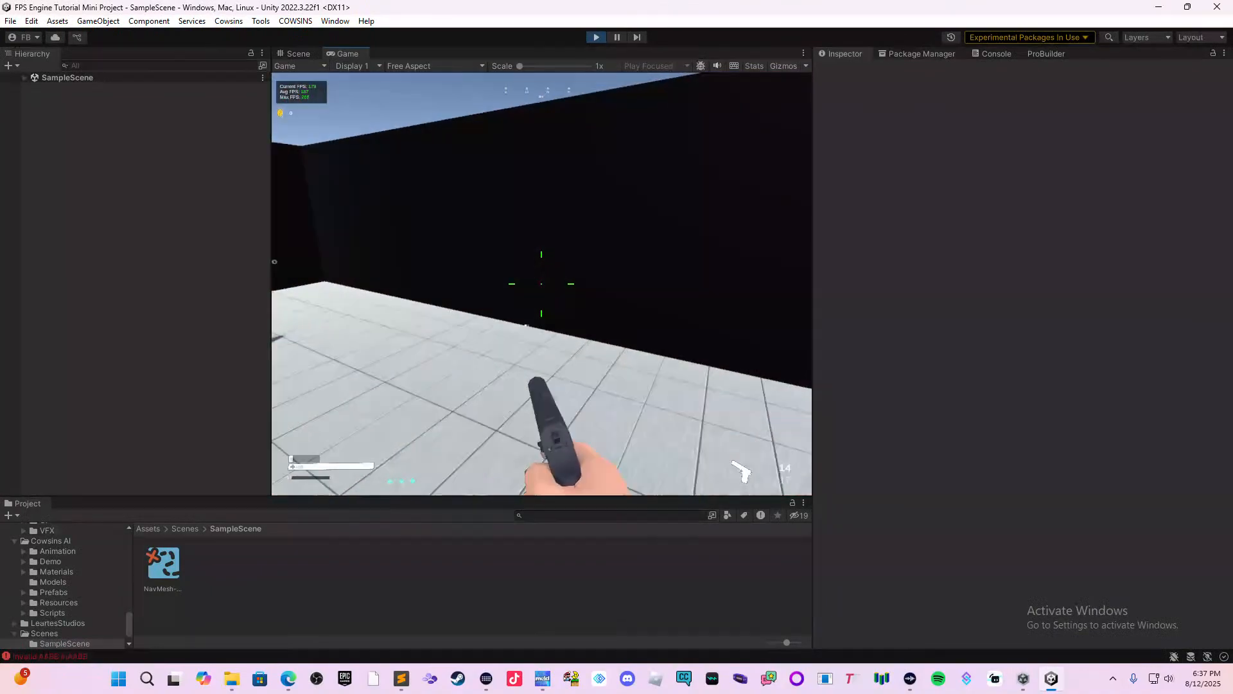
key("w")
left_click(541, 283)
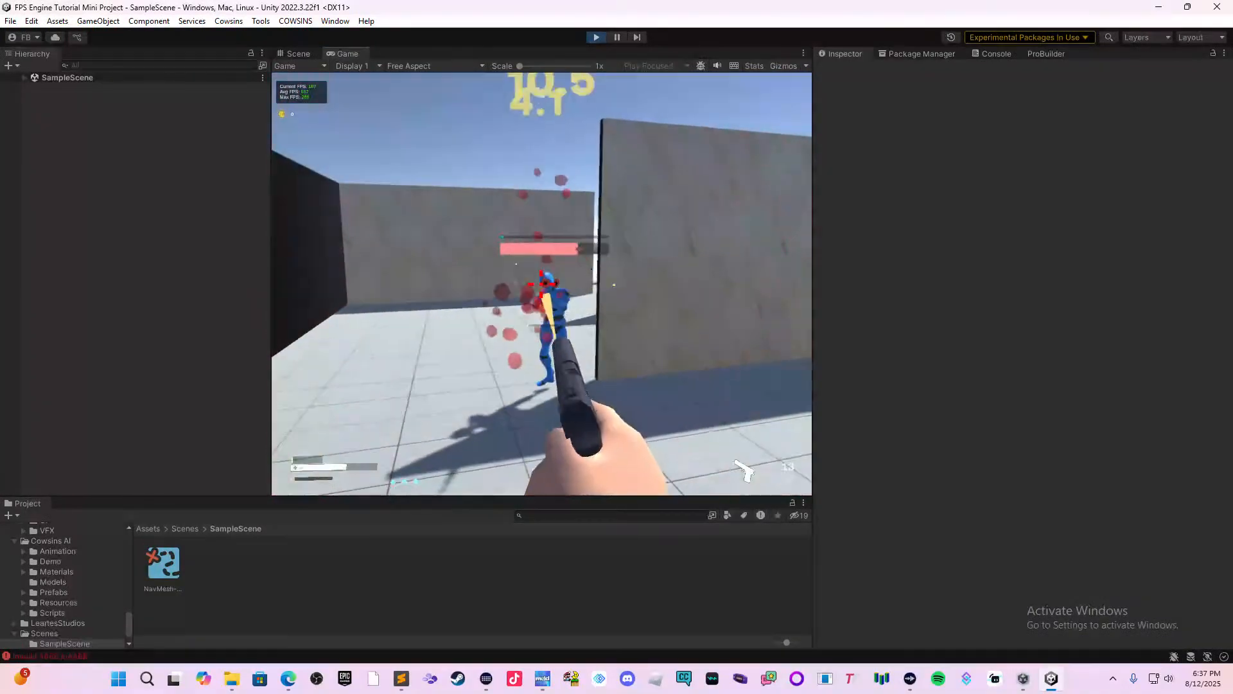
left_click(542, 283)
left_click(541, 284)
left_click(541, 283)
left_click(542, 284)
left_click(542, 284)
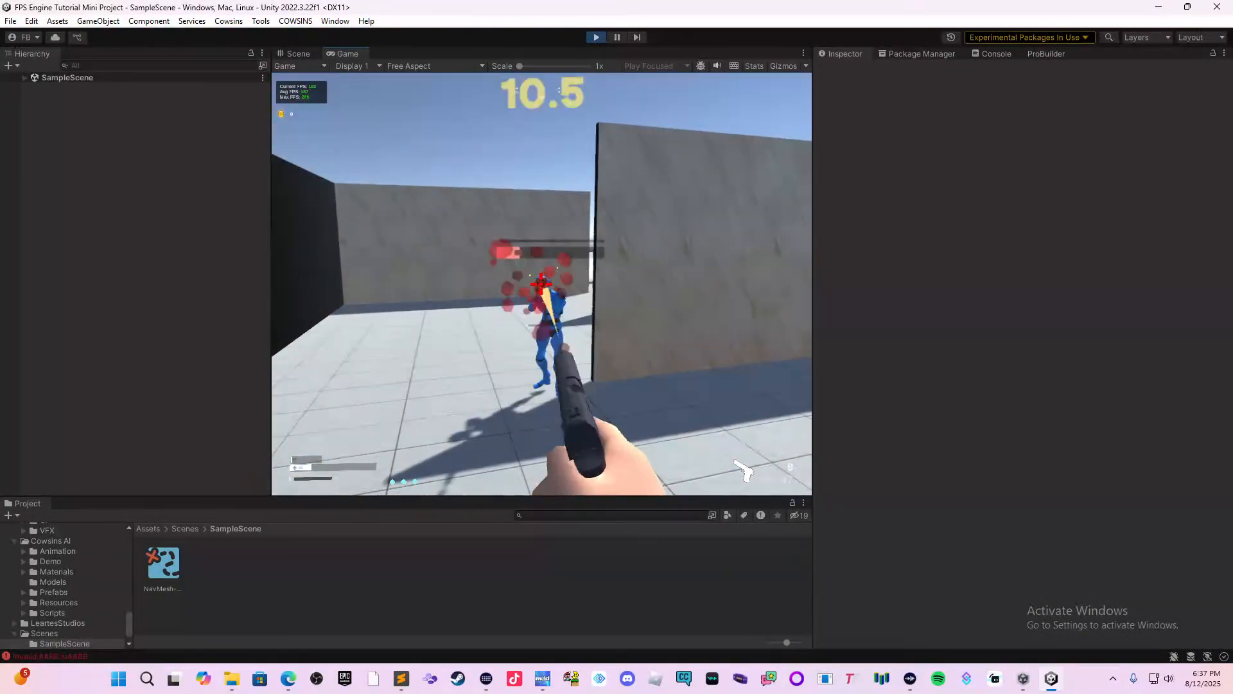
key("w")
left_click(542, 283)
left_click(541, 283)
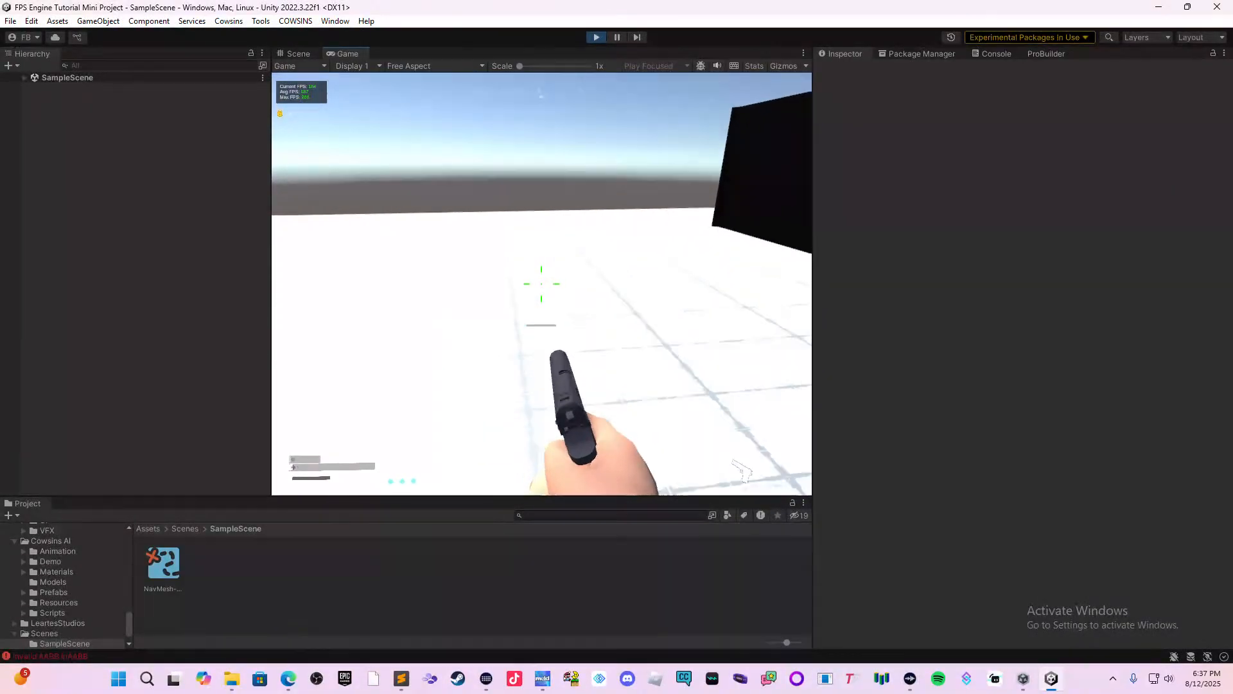
key("Escape")
left_click(597, 36)
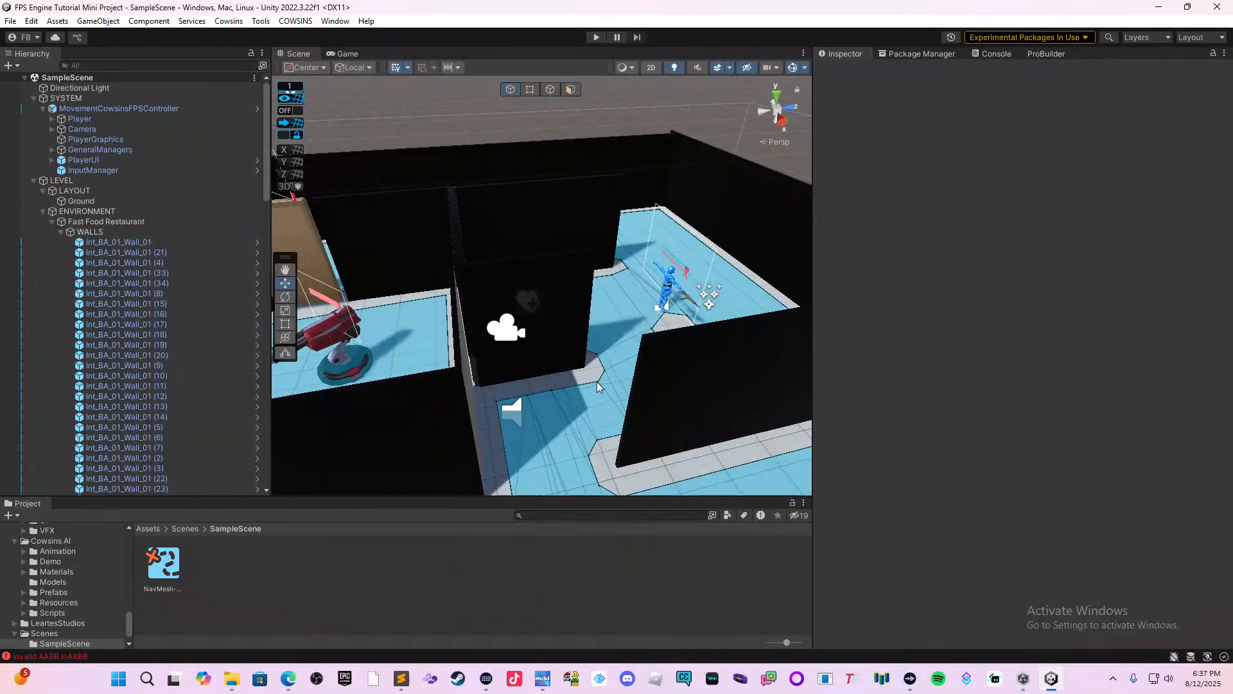
Examine the turret room with its doors and coins and the adjoining health pack room from above.
right_click_drag(596, 382, 481, 379)
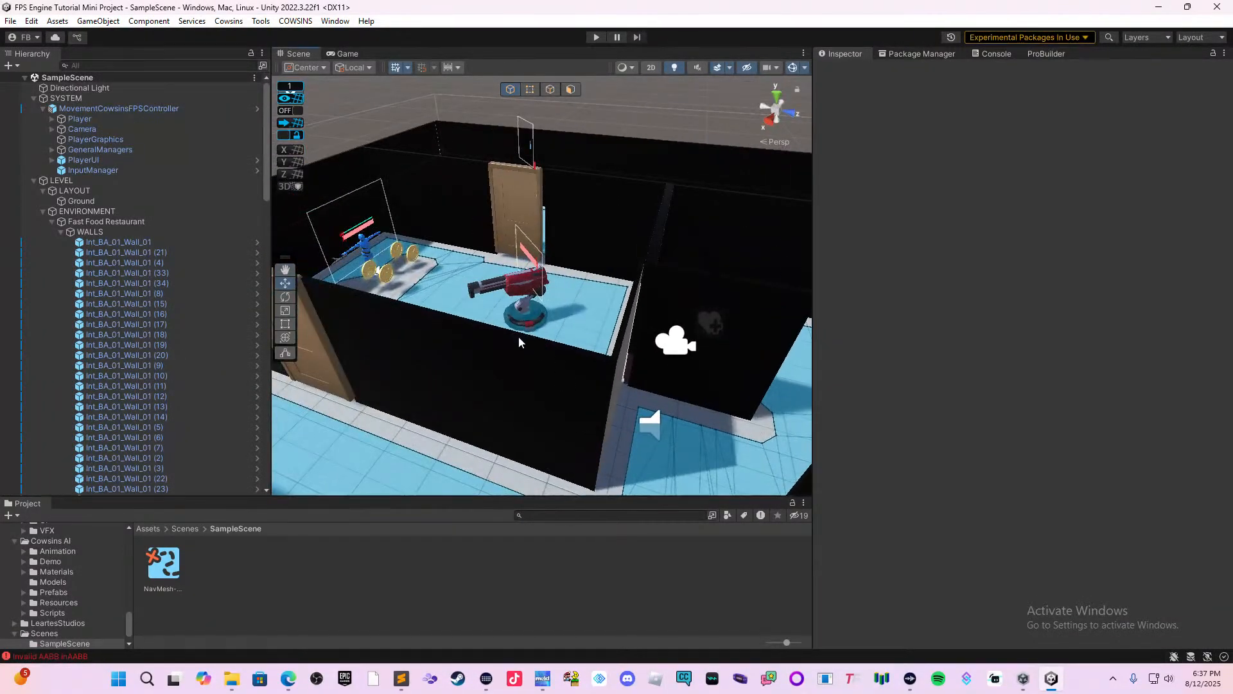
middle_click_drag(519, 336, 684, 381)
right_click_drag(493, 363, 568, 356)
middle_click_drag(568, 355, 710, 389)
right_click_drag(581, 341, 665, 344)
middle_click_drag(583, 340, 670, 362)
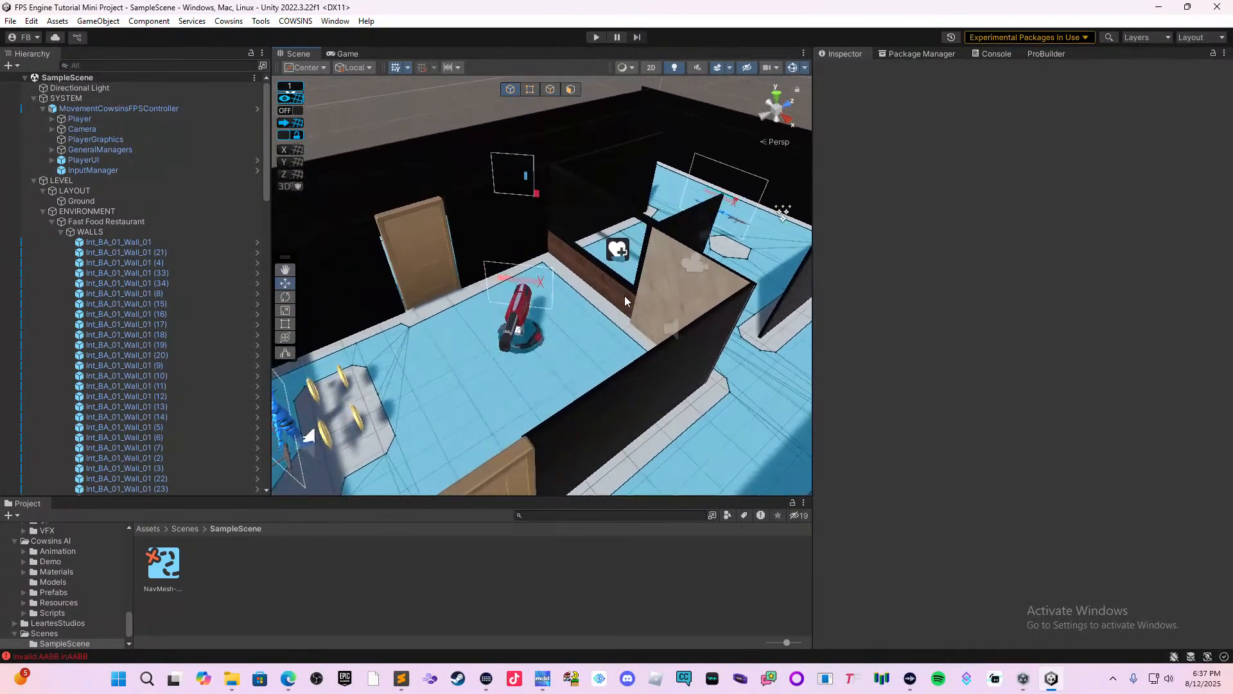
Inspect the divider and walls around the turret room, then survey the turret, coins, doors and adjoining health pack room.
left_click(620, 296)
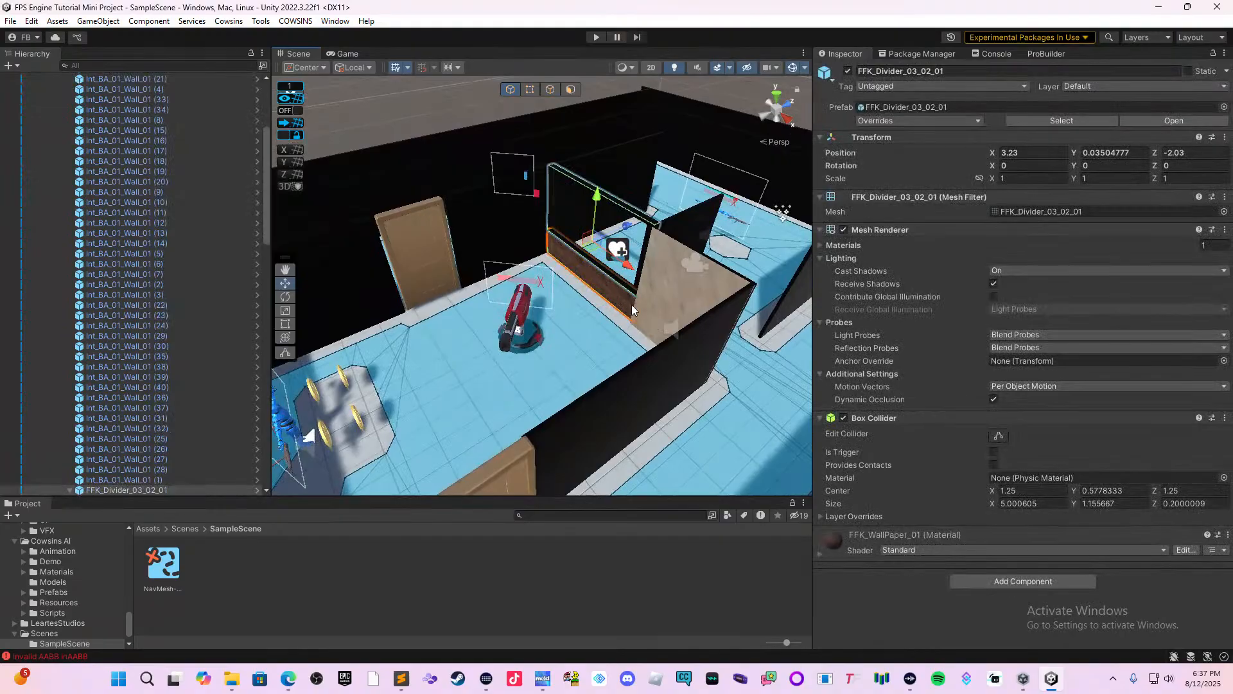
left_click(647, 314)
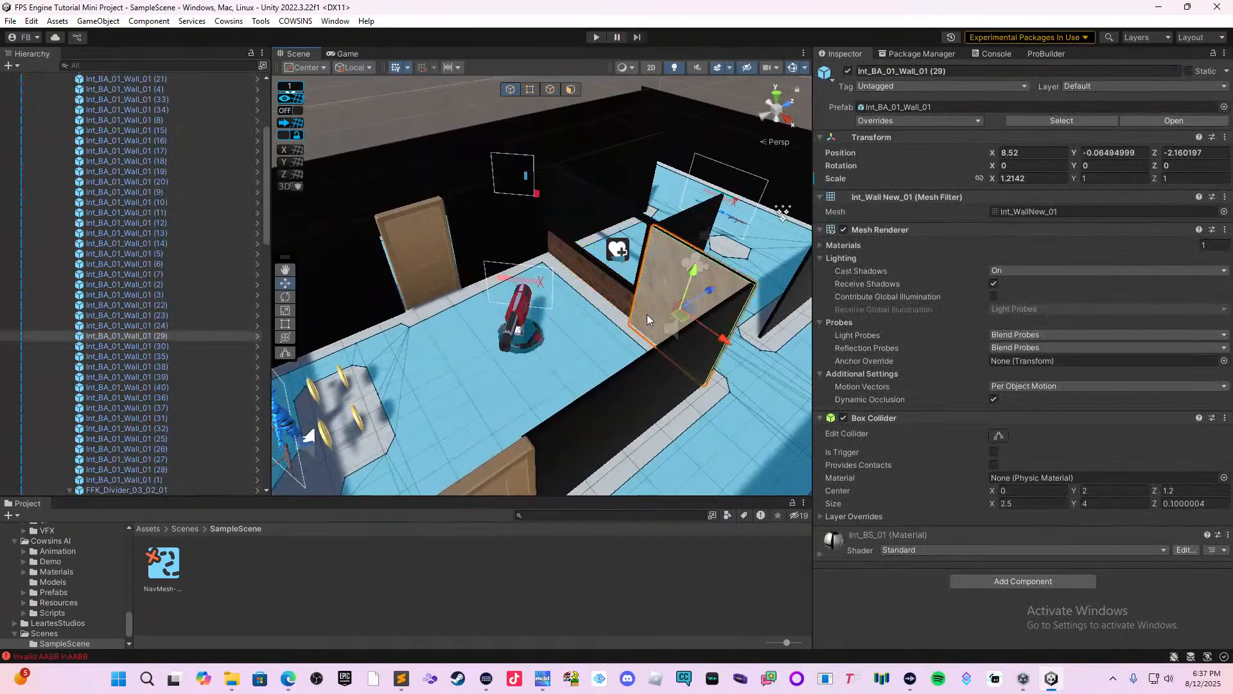
left_click(608, 414)
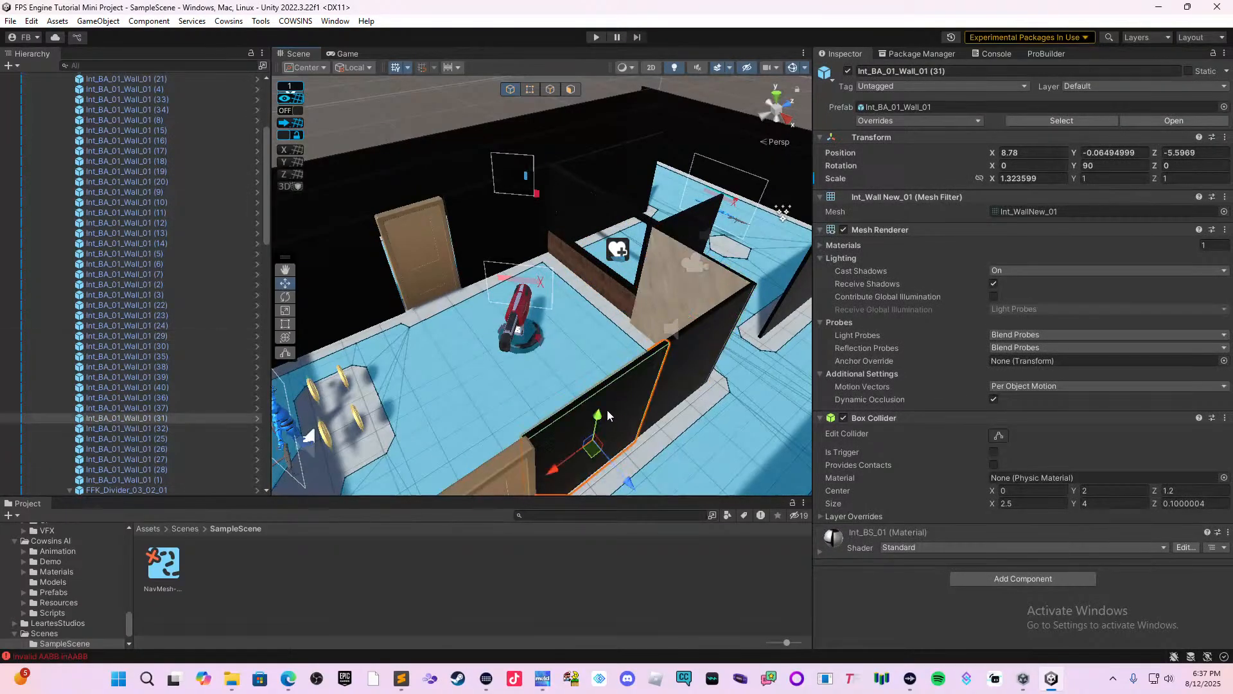
right_click_drag(614, 394, 538, 381)
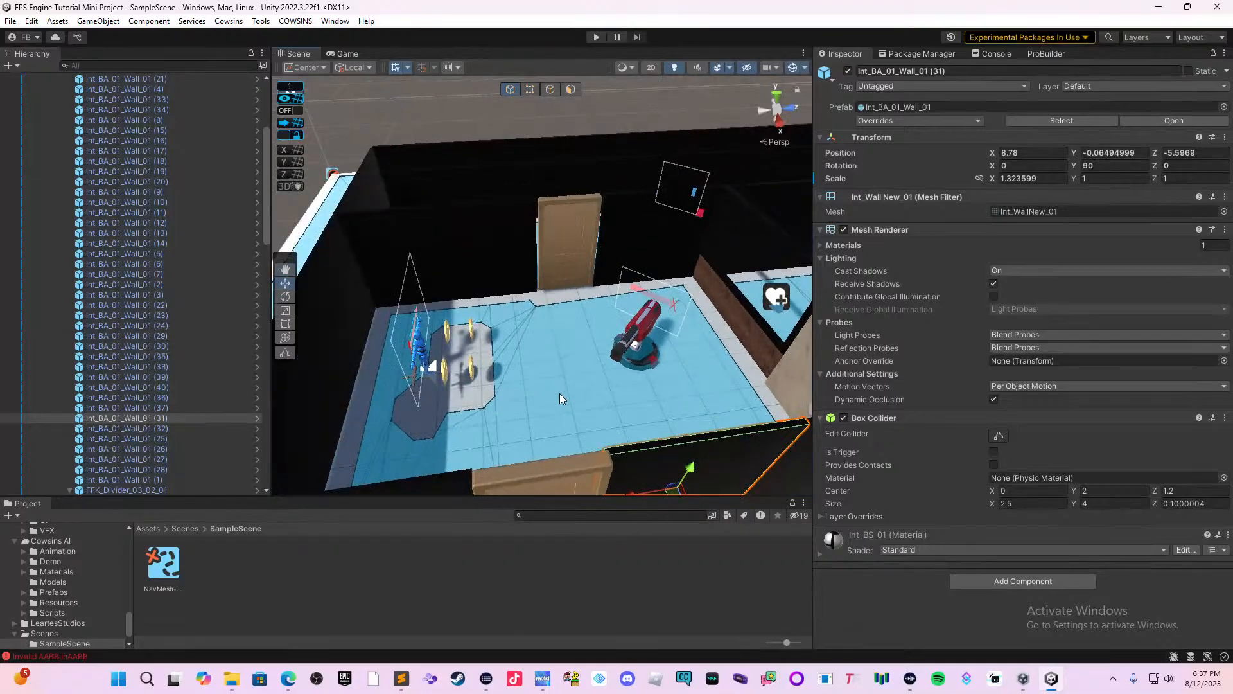
middle_click_drag(560, 394, 541, 414)
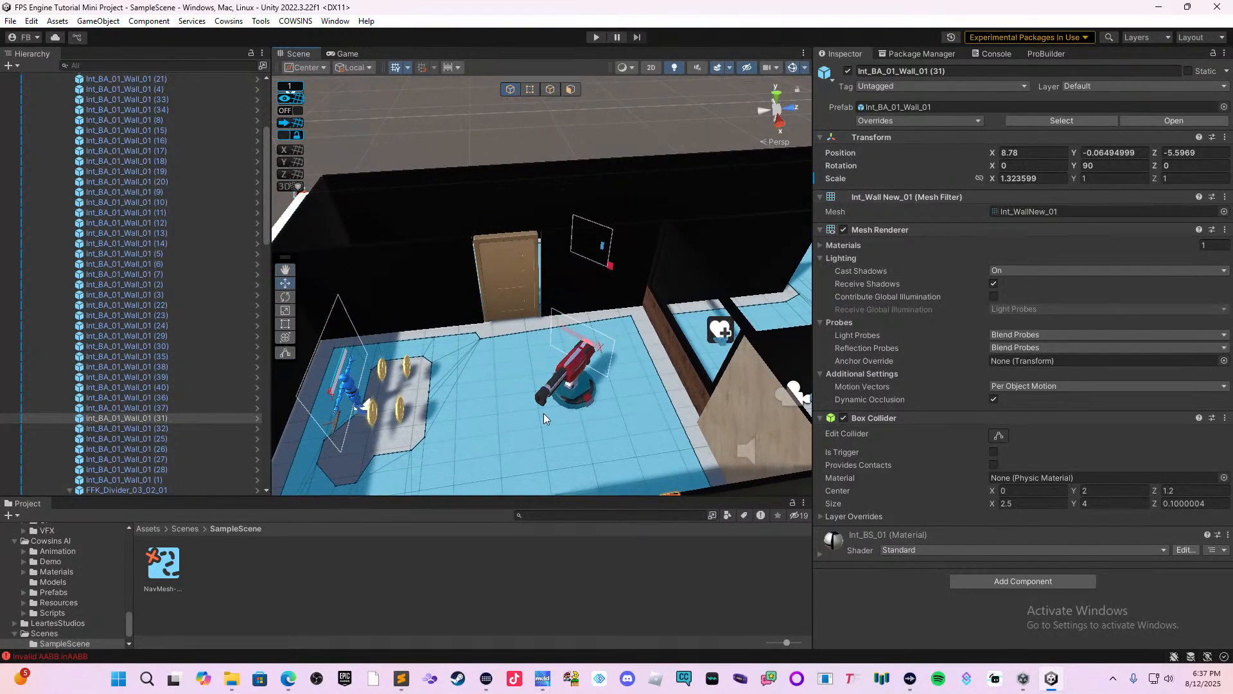
right_click_drag(523, 394, 550, 400)
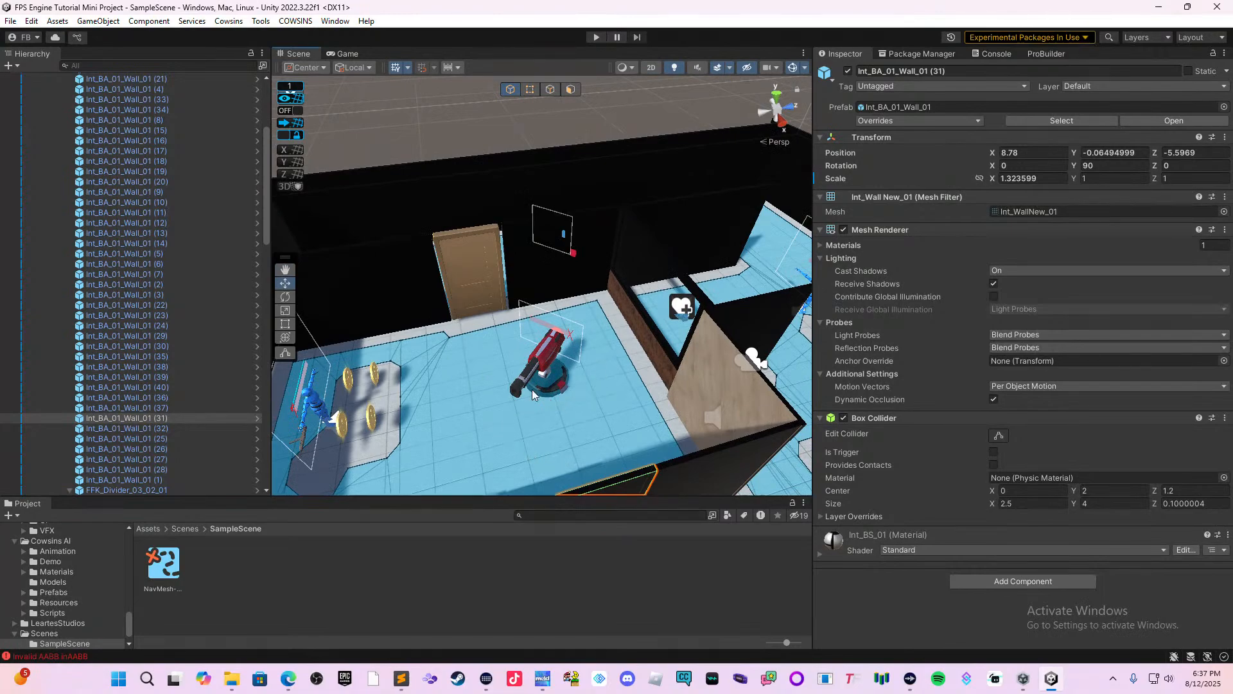
middle_click_drag(532, 390, 630, 421)
right_click_drag(630, 422, 614, 376)
middle_click_drag(614, 377, 537, 380)
middle_click_drag(791, 356, 603, 362)
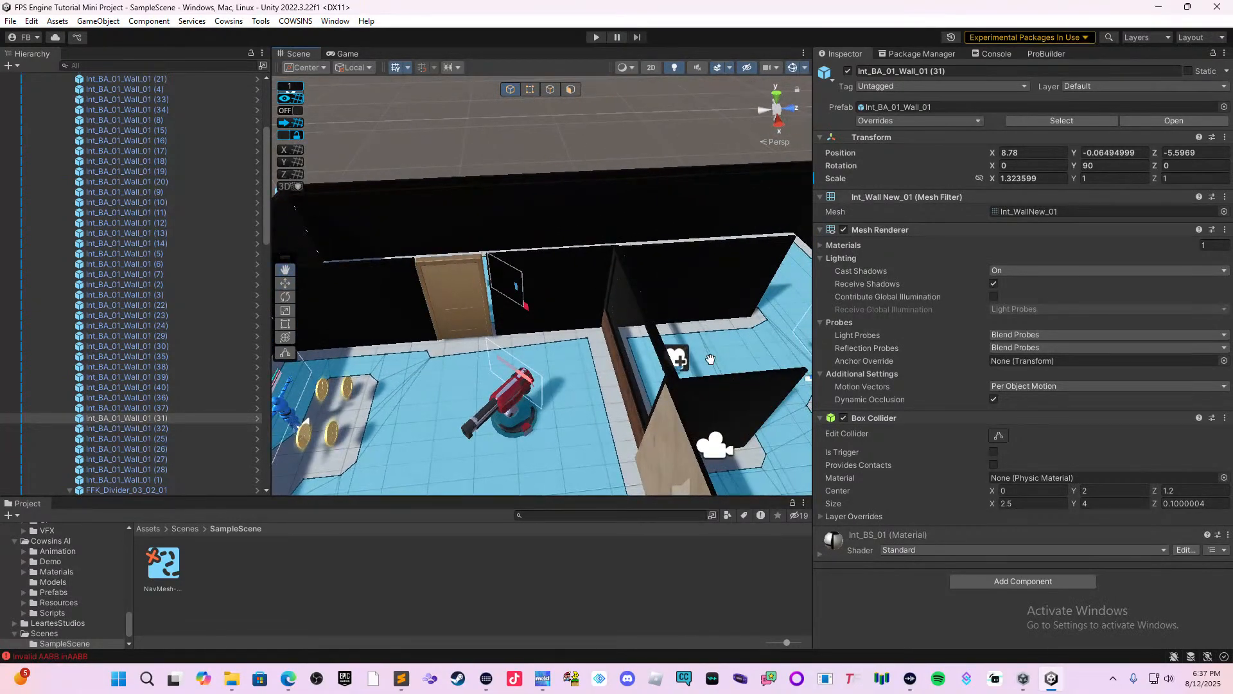
Delete the non-regenerating health pack from the room beside the turret.
left_click(580, 387)
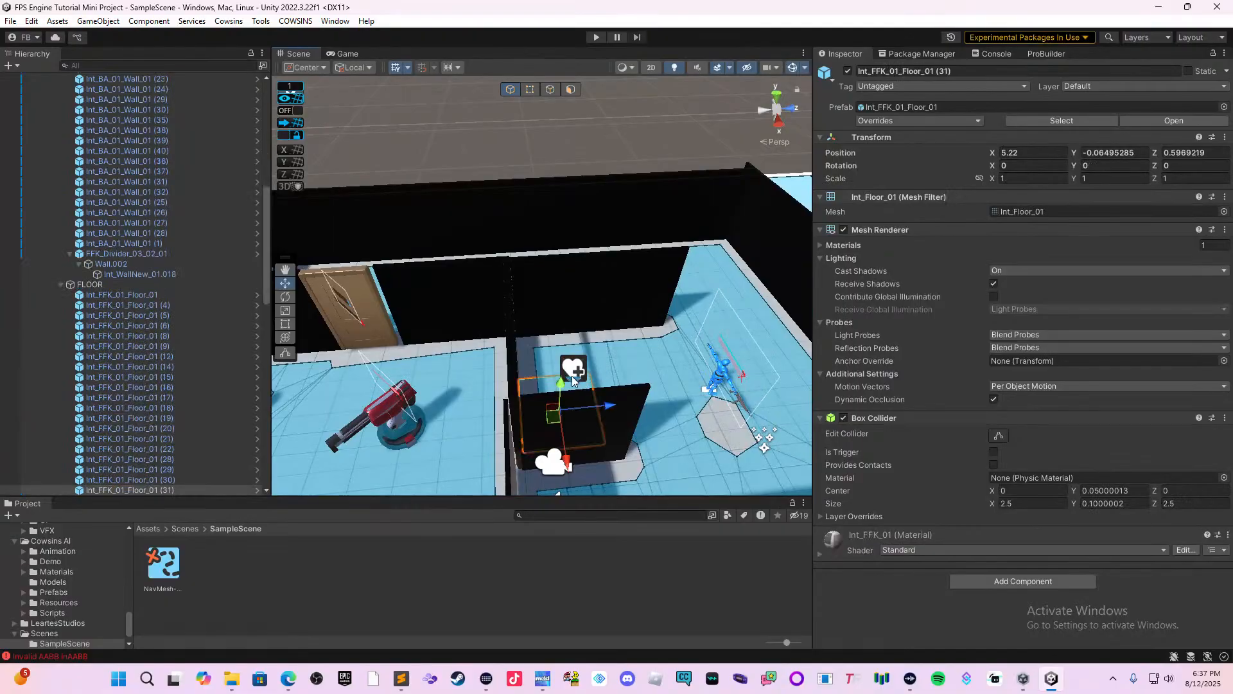
left_click(573, 380)
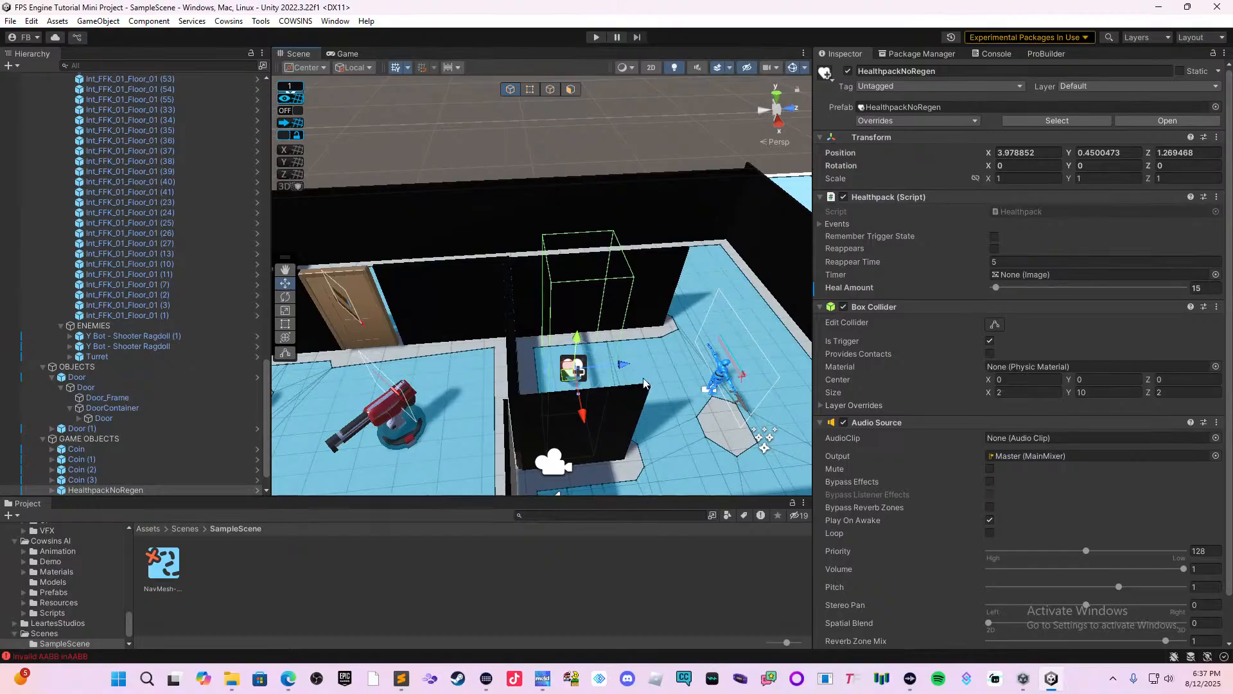
key("Delete")
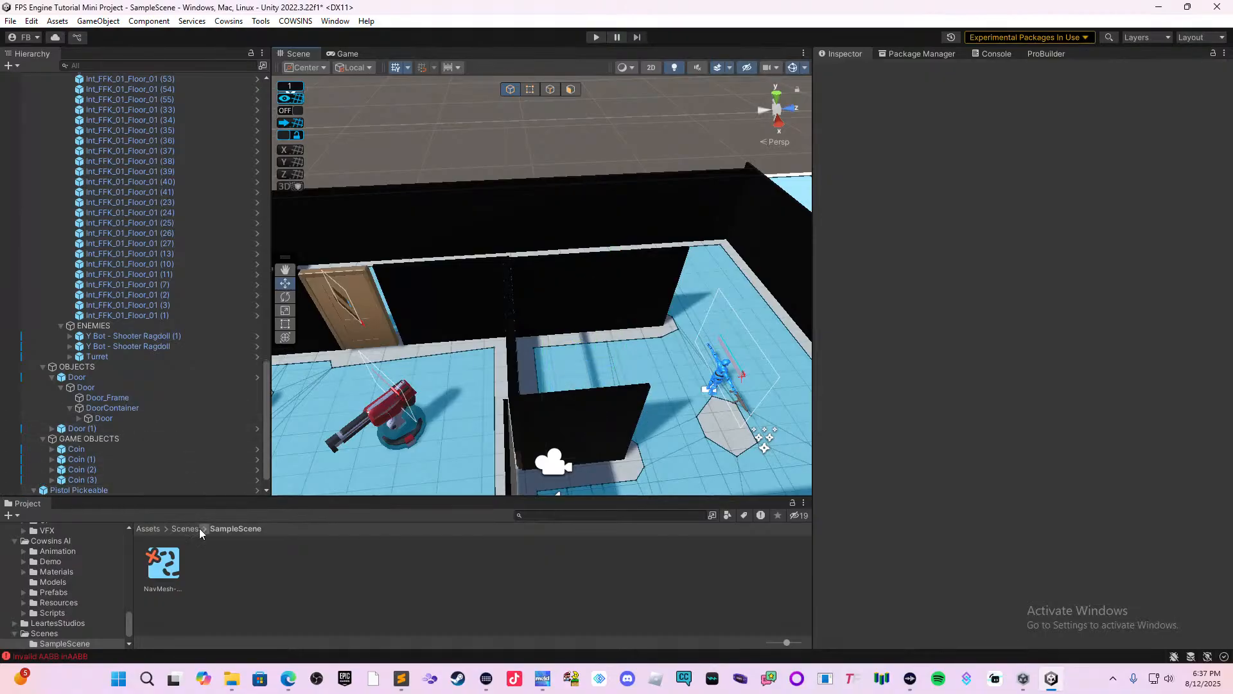
Browse the project assets to the Cowsins/Prefabs/DragAndDropExtras/PowerUps folder.
left_click(142, 529)
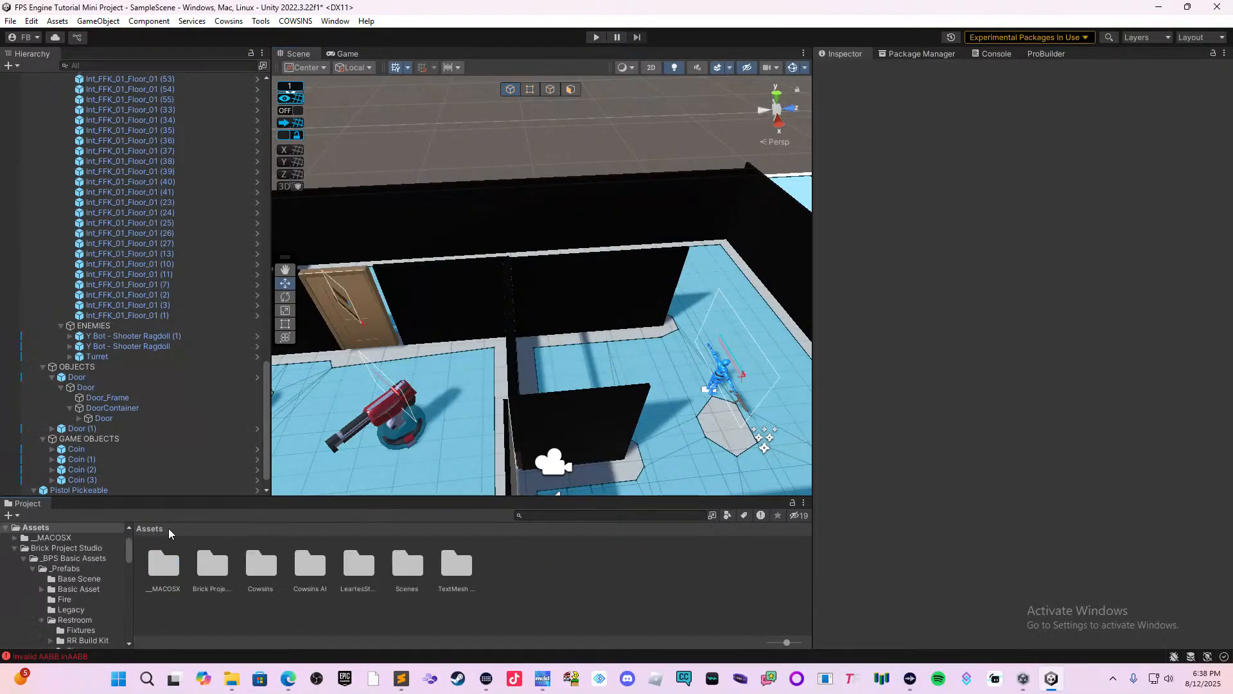
left_click(308, 559)
left_click(270, 561)
double_click(269, 561)
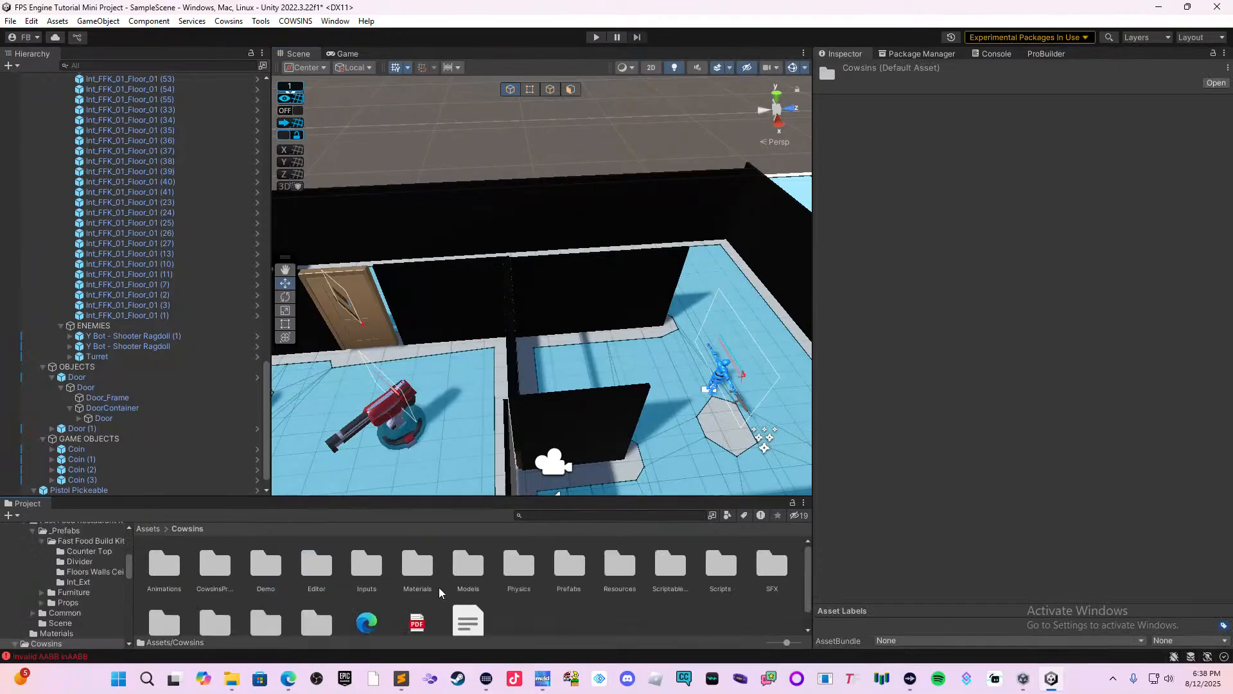
double_click(564, 566)
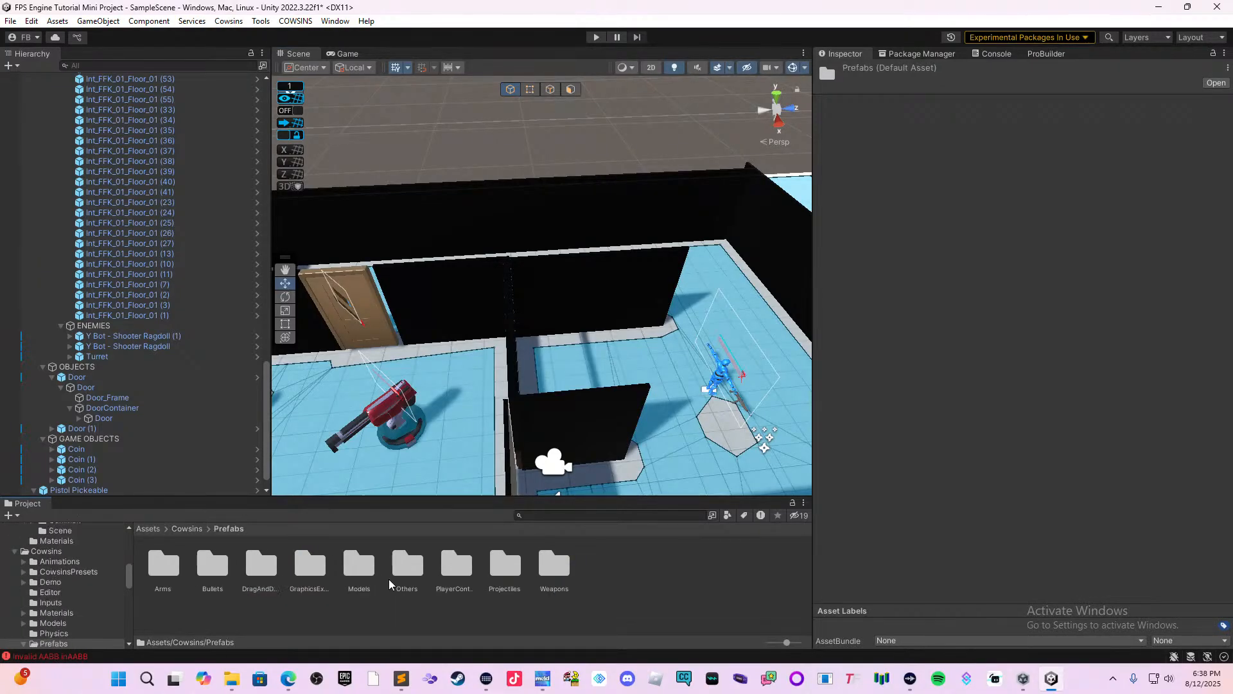
double_click(265, 566)
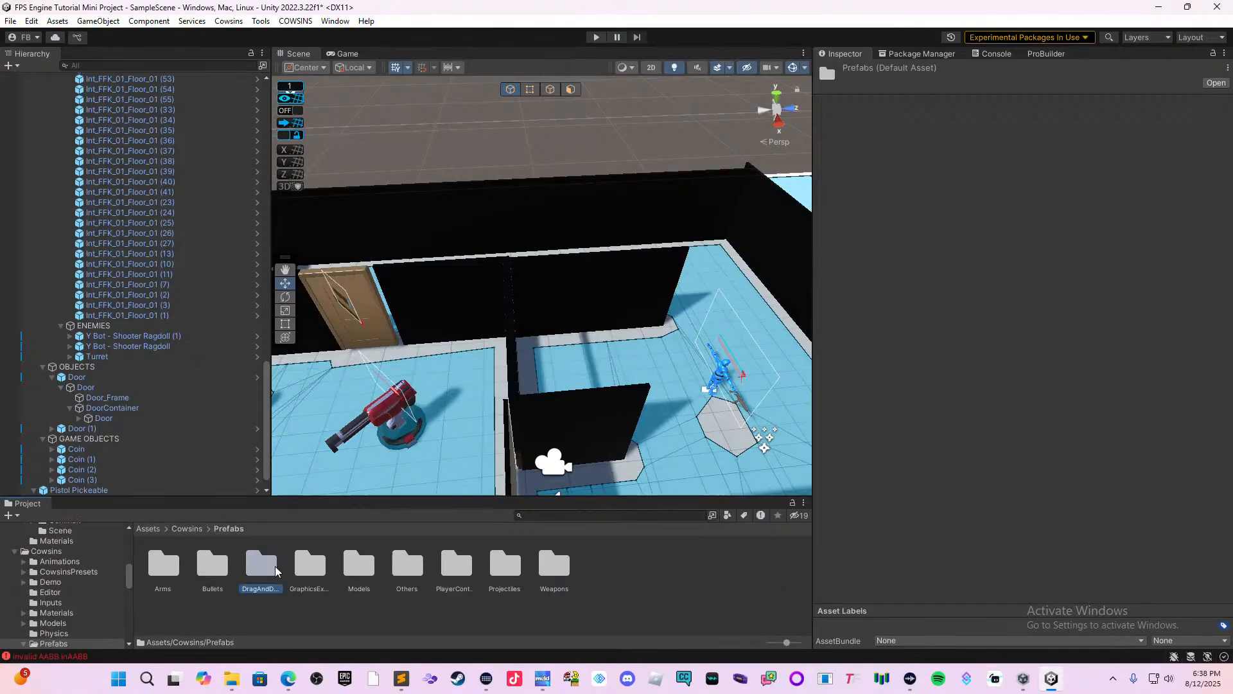
double_click(219, 566)
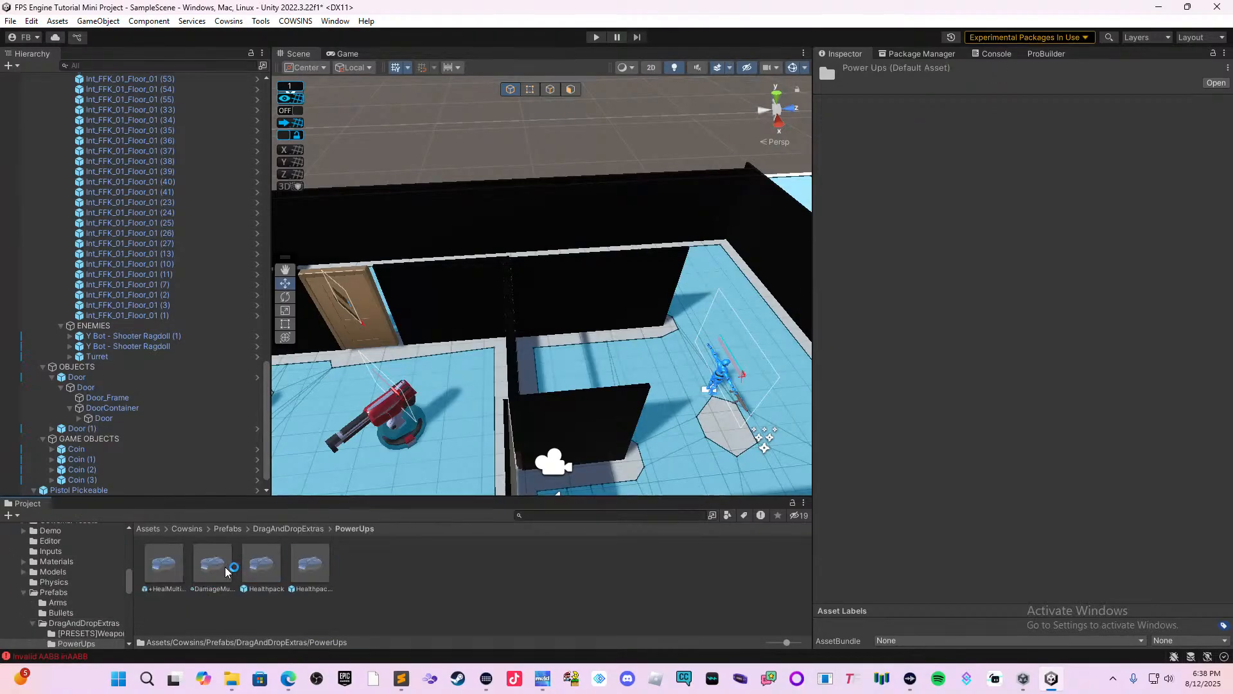
Place the reappearing Healthpack prefab in the room beside the turret and raise it to a Y position of 3.94.
left_click(219, 563)
left_click(263, 563)
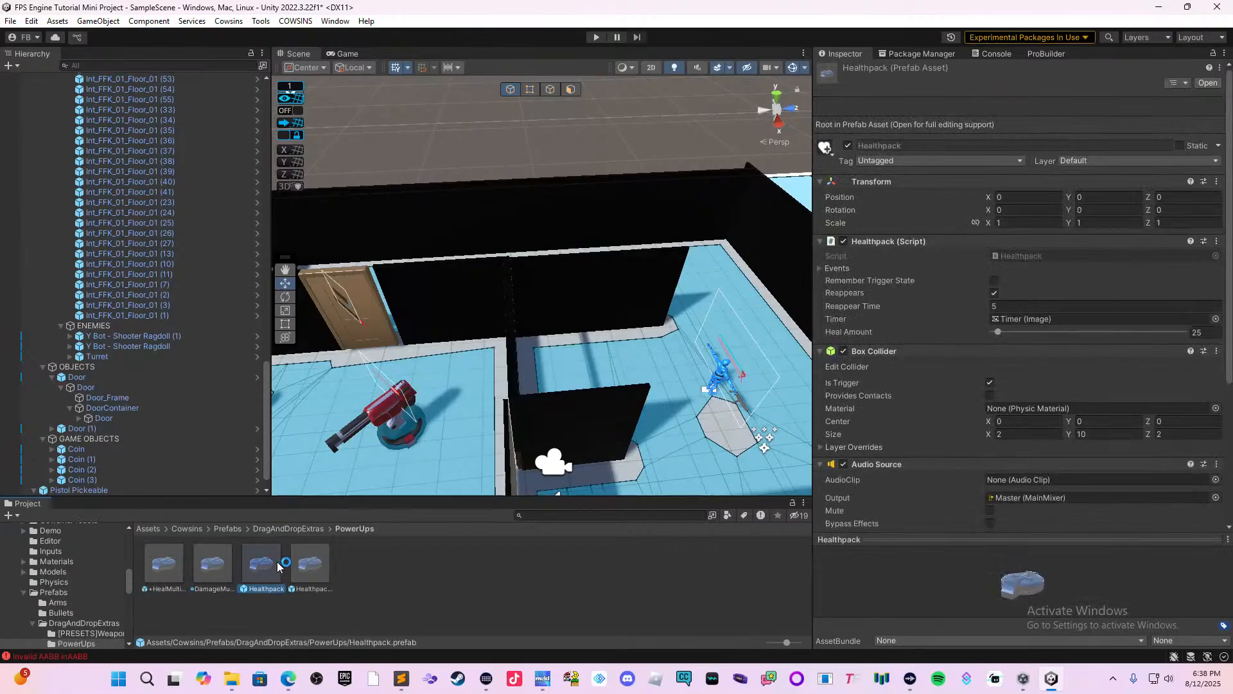
left_click(301, 566)
left_click(262, 573)
mouse_move(256, 571)
left_mouse_down()
mouse_move(523, 411)
mouse_move(542, 421)
left_mouse_up()
scroll(542, 422, "up", 5)
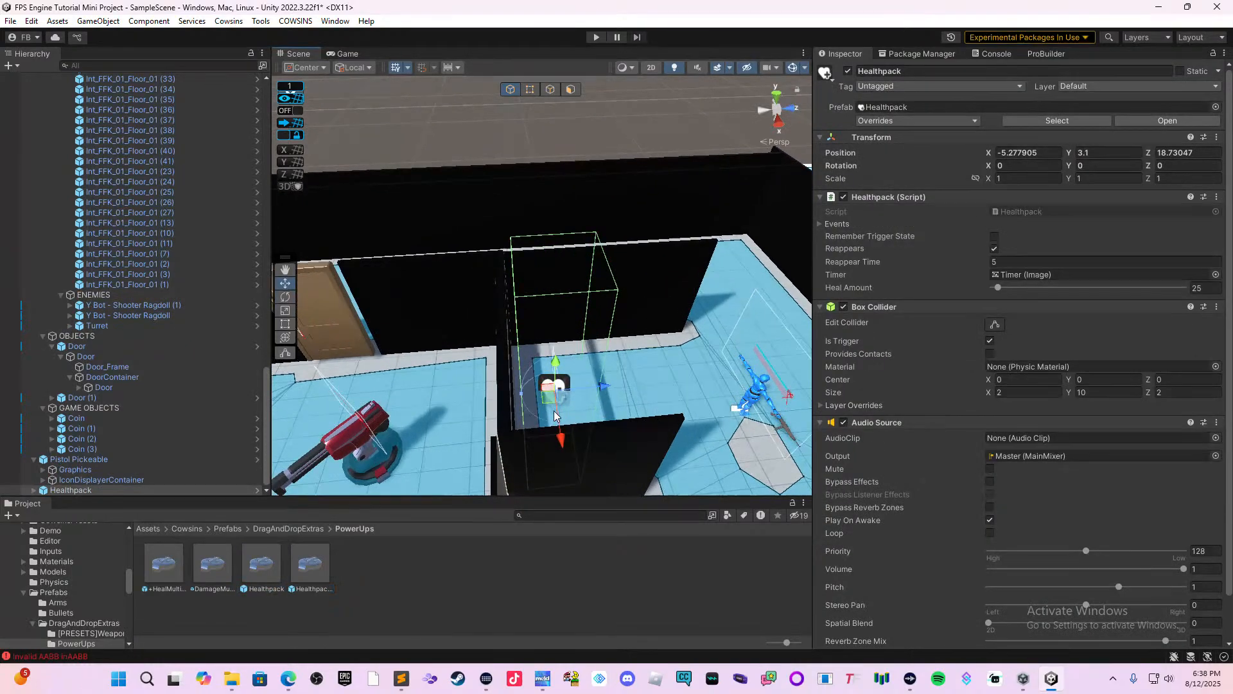
left_click_drag(561, 376, 560, 357)
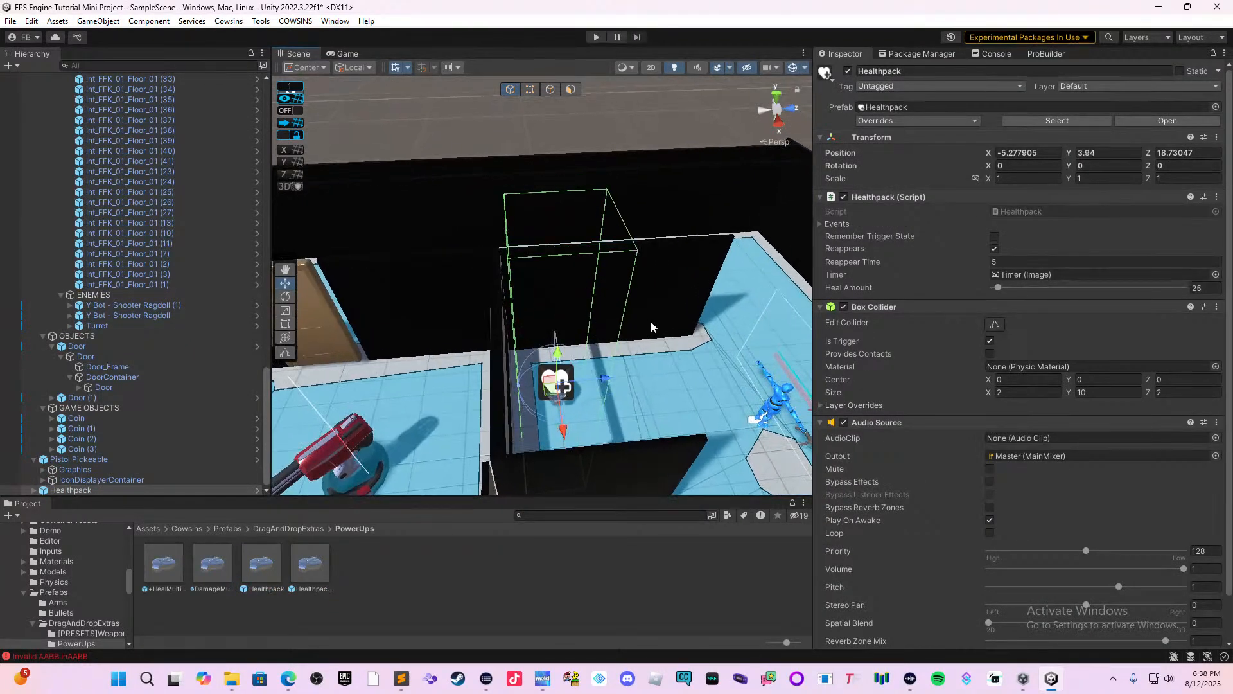